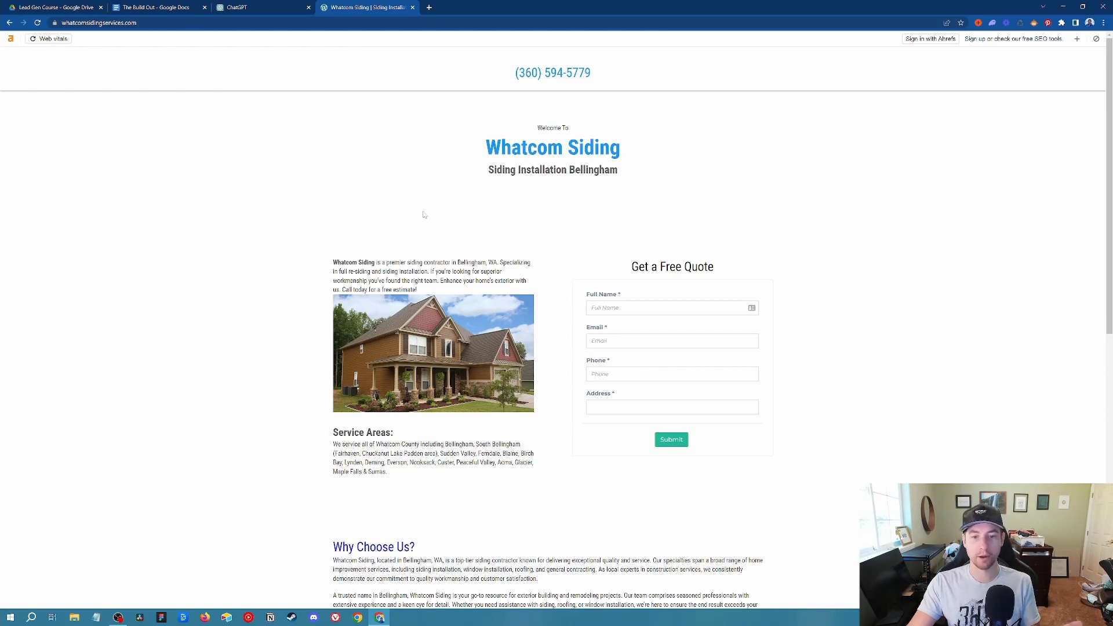
Review the Whatcom Siding homepage from the header down to the footer and back.
scroll(424, 215, down, 9)
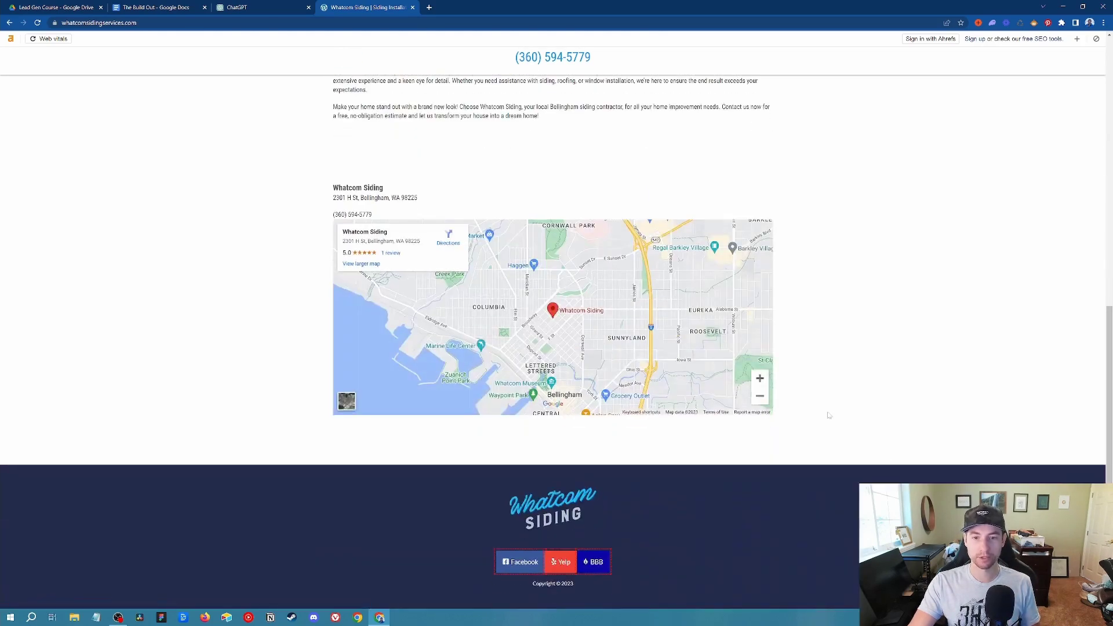
scroll(829, 416, up, 10)
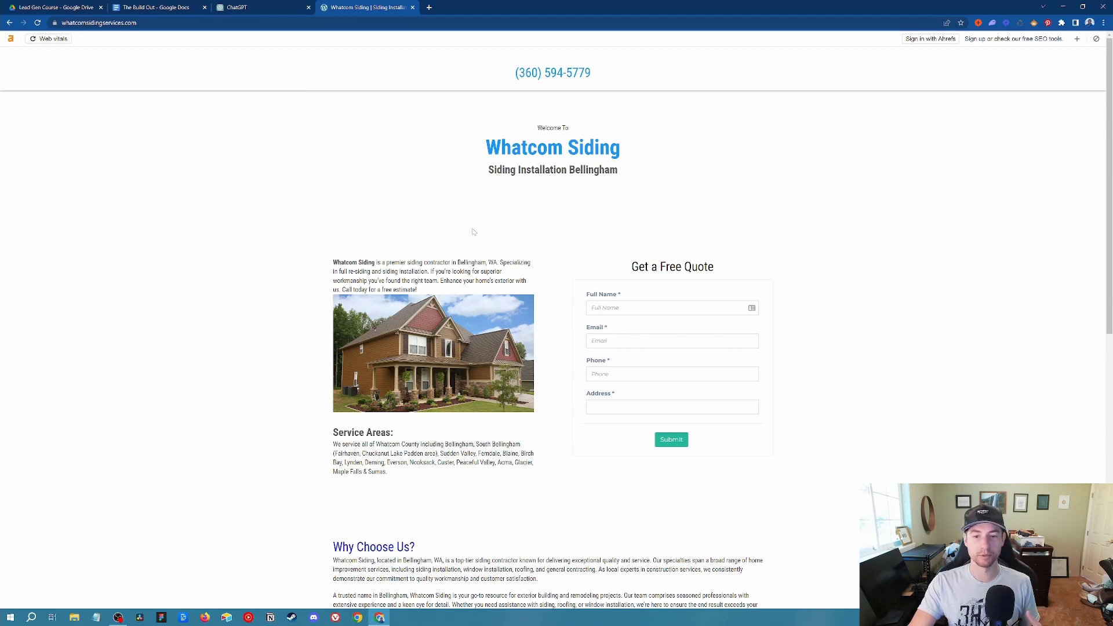
scroll(473, 232, down, 9)
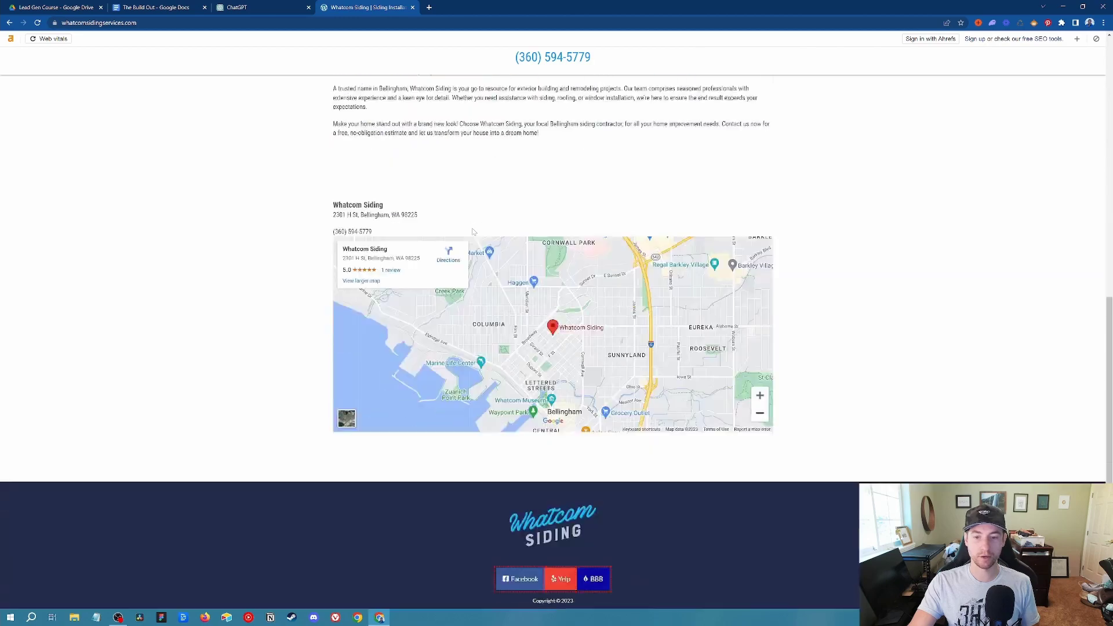
scroll(196, 408, up, 3)
scroll(196, 408, up, 6)
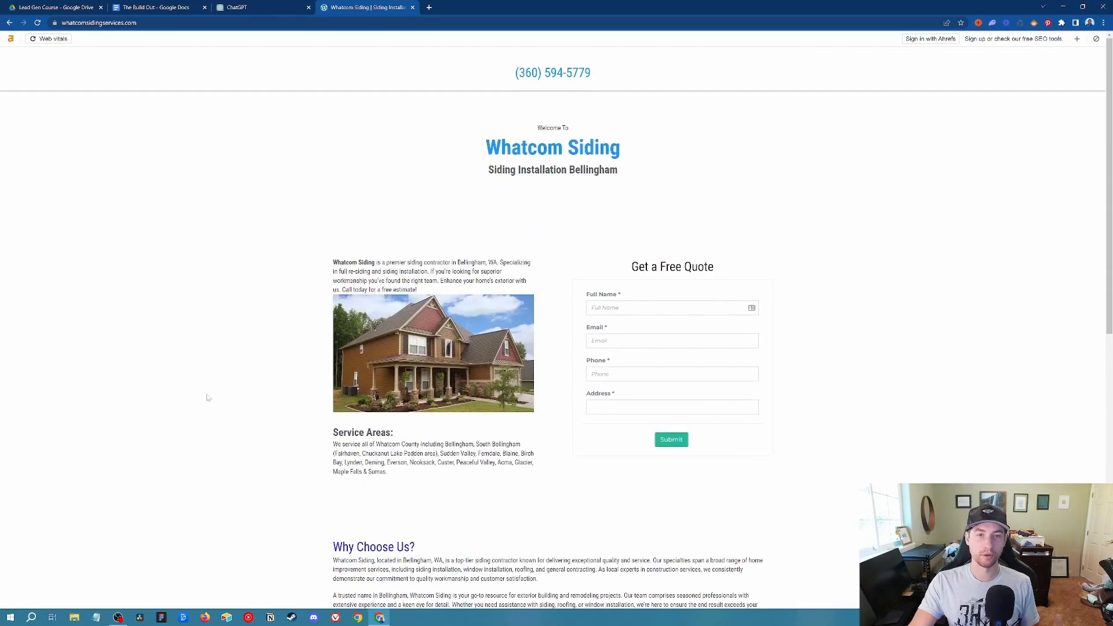
Log in to WordPress through the site's /login address with the saved credentials, and dismiss the UpdraftPlus notice on the dashboard.
key(ctrl+l)
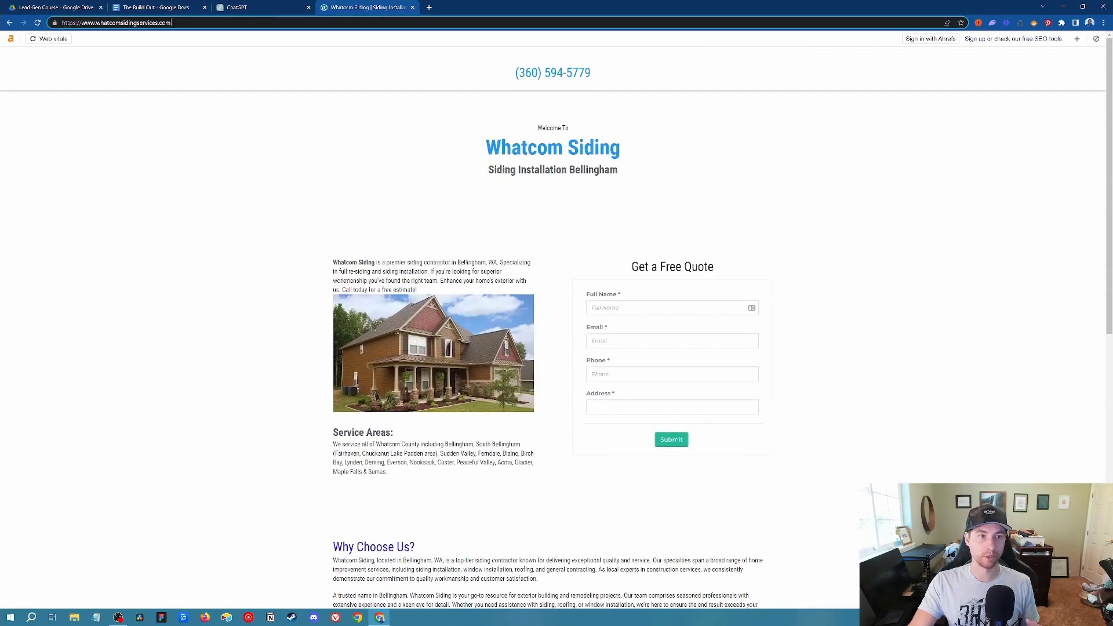
text(/login)
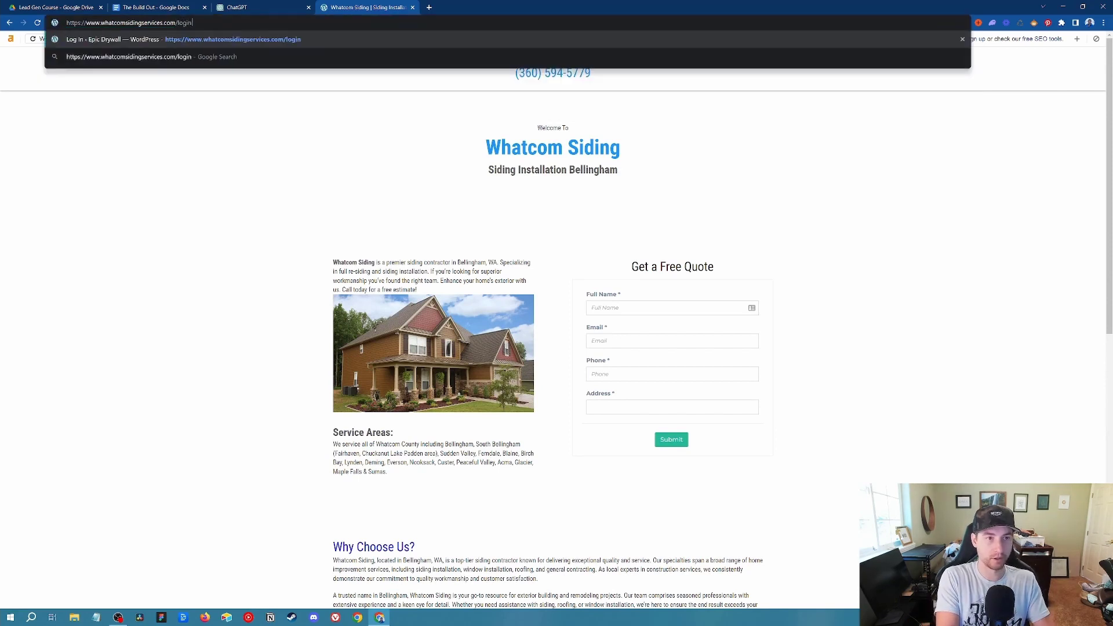
key(Return)
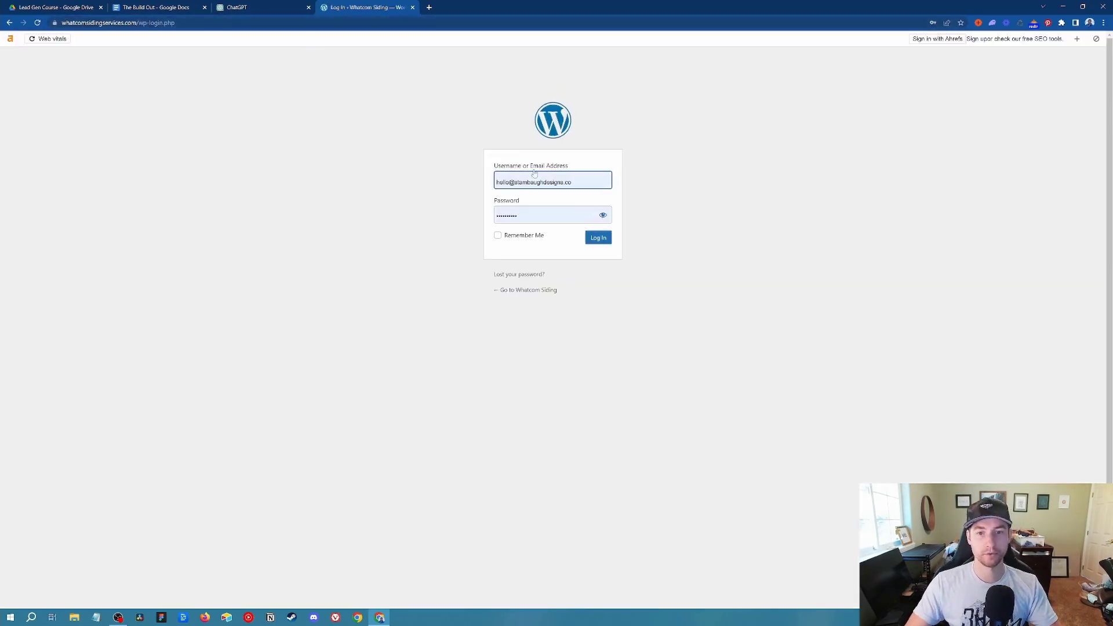
click(598, 238)
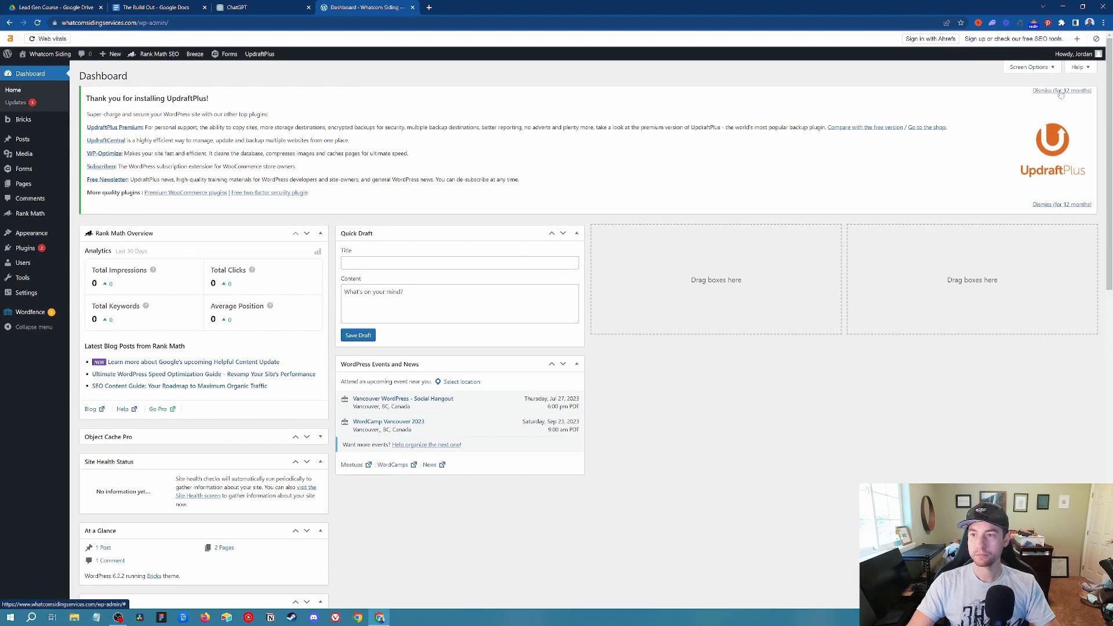
click(1062, 91)
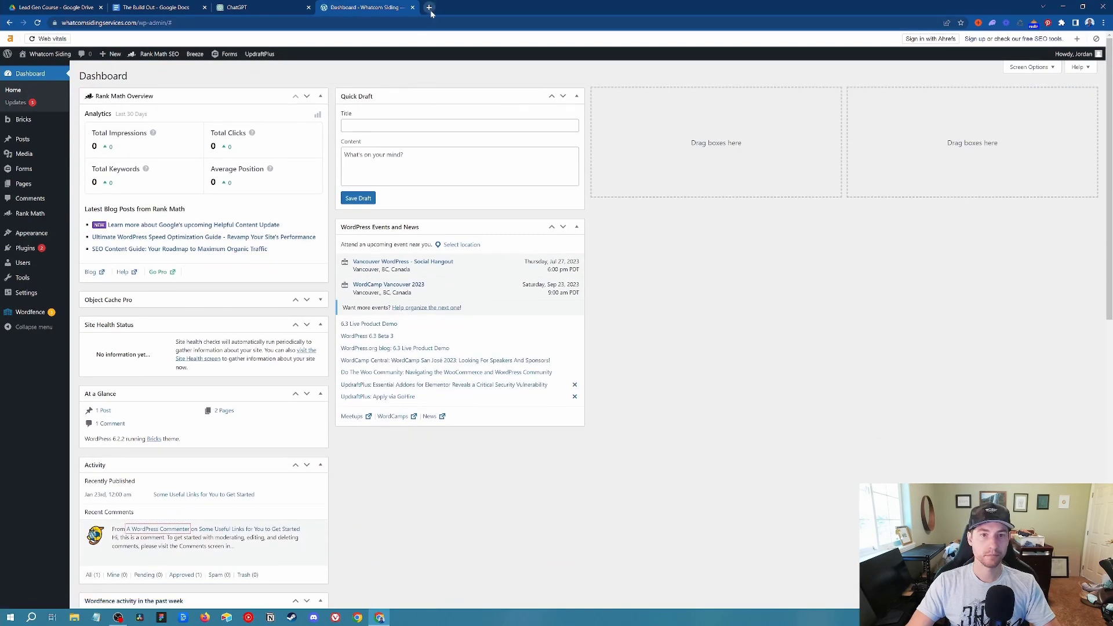
Open the Cloudways website in a new browser tab and log in with a Google account.
click(429, 7)
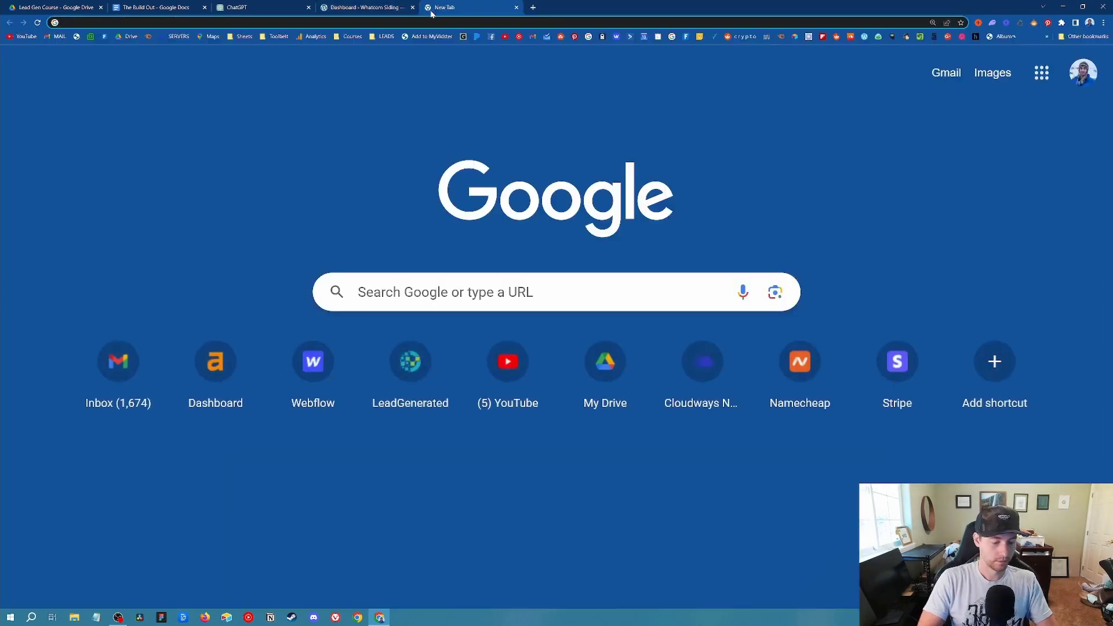
text(cloudways)
key(Return)
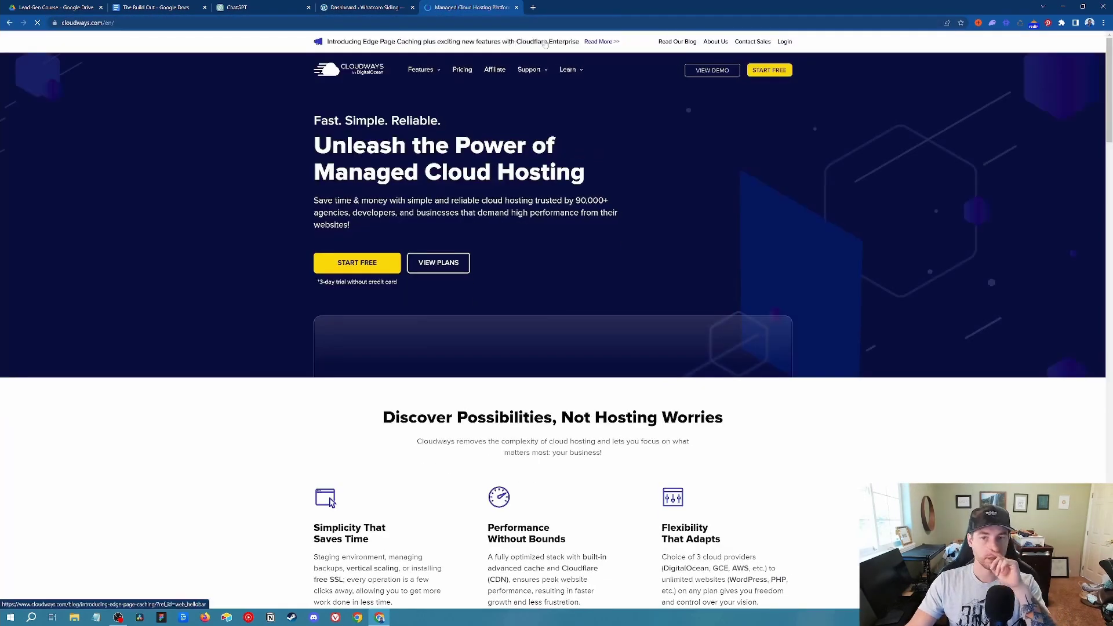
click(783, 41)
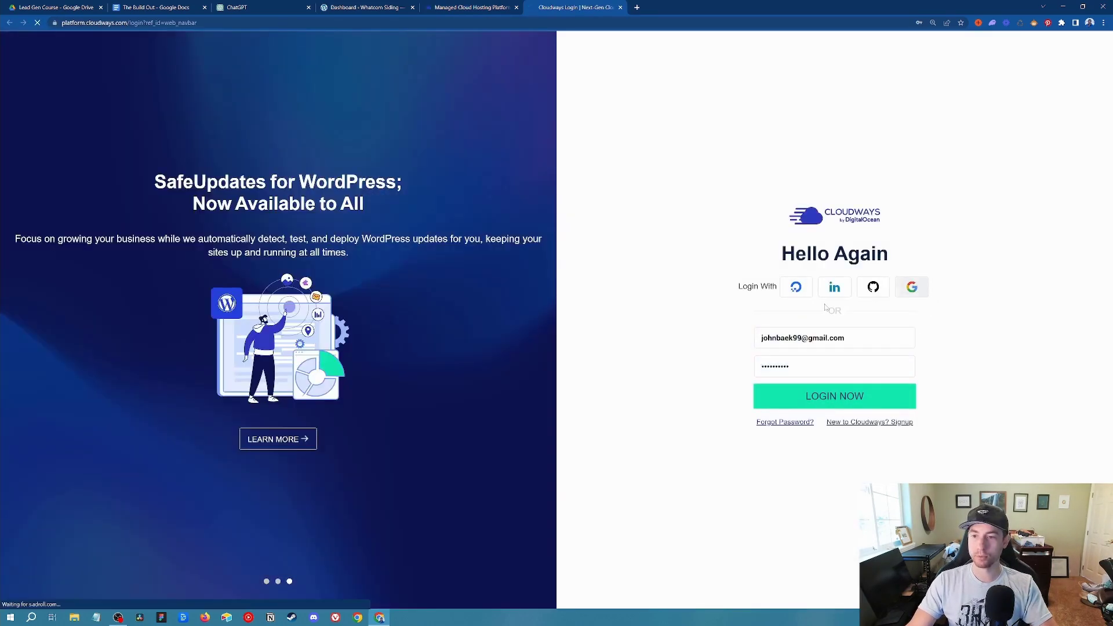
click(912, 287)
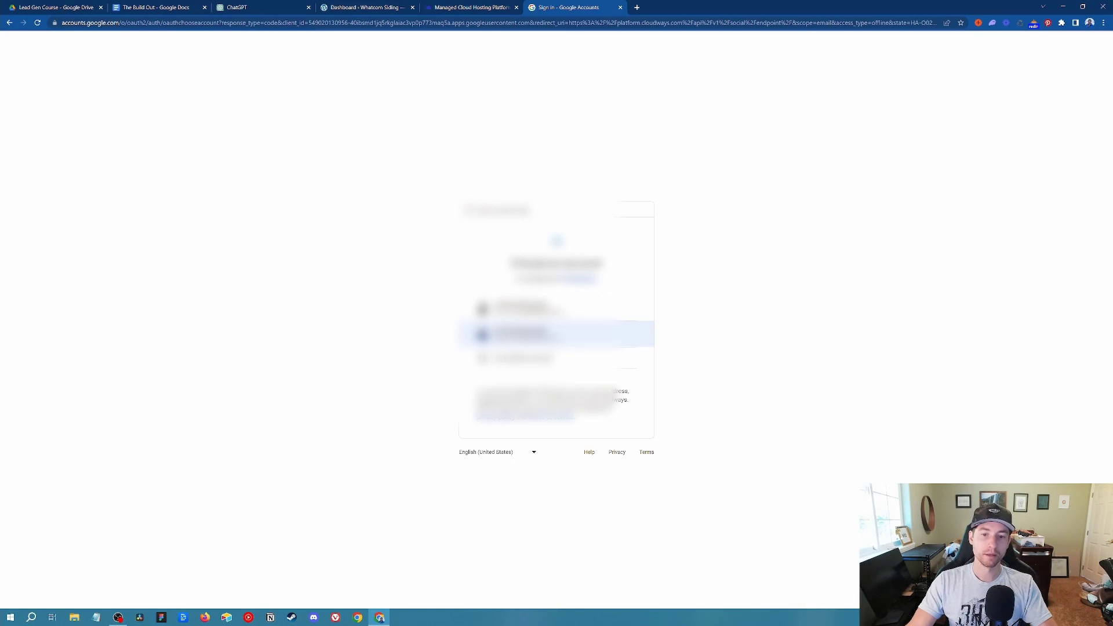
click(522, 334)
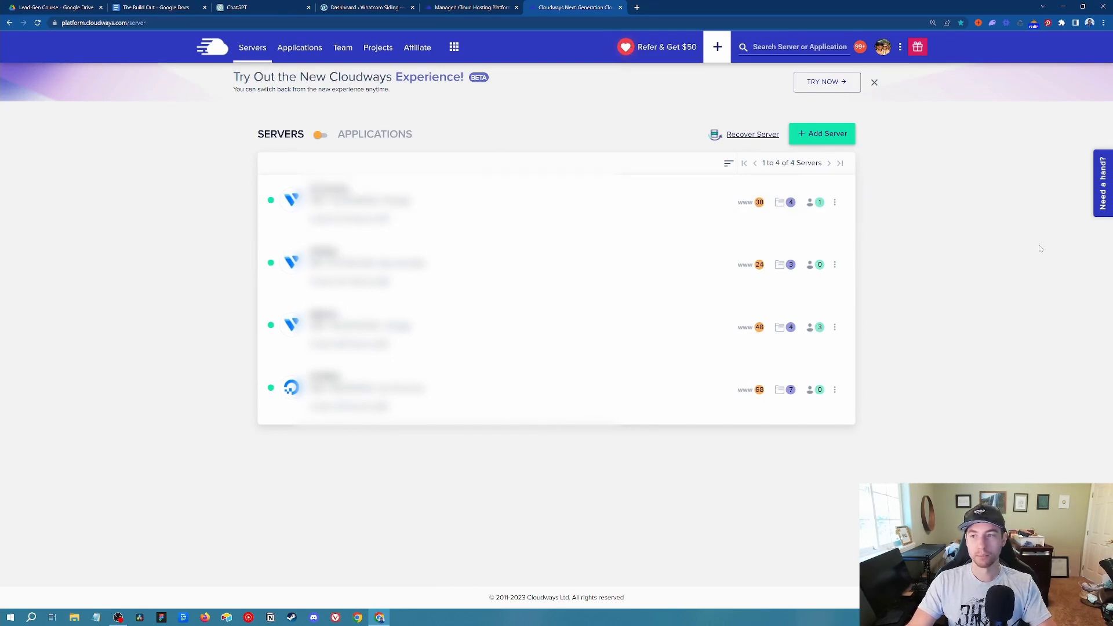
View the Cloudways support chat options and close the chat.
click(1103, 183)
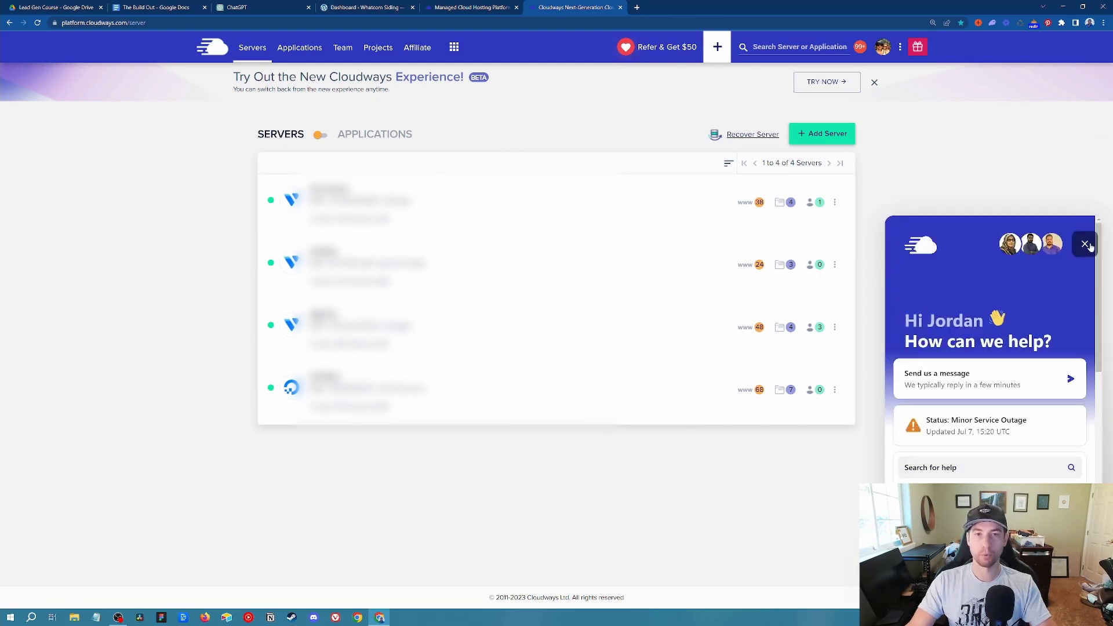
click(1086, 245)
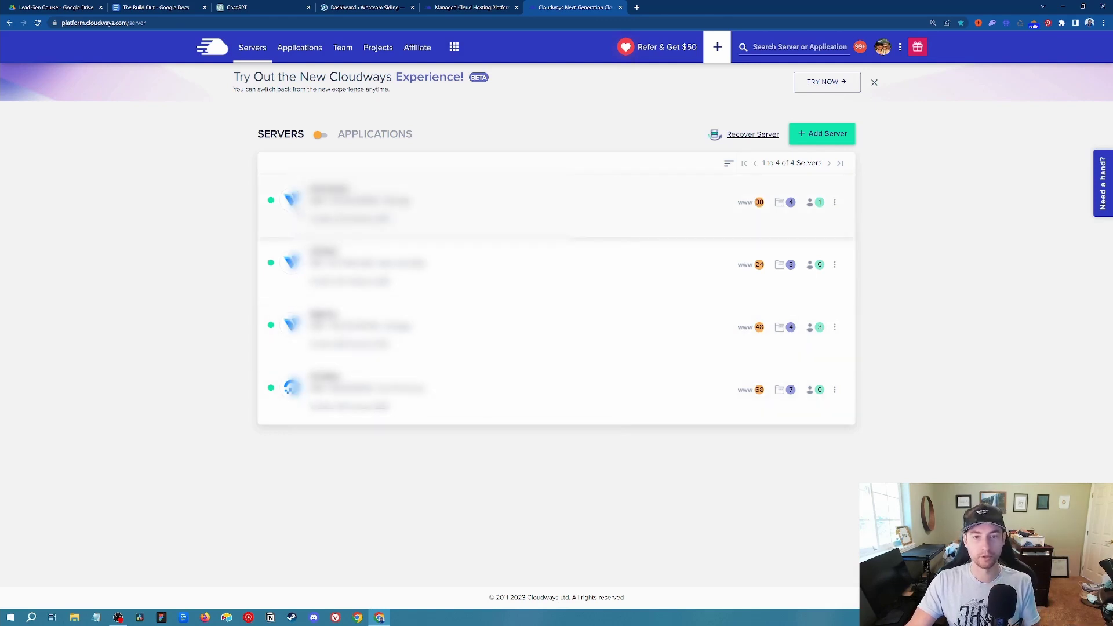
Start a new server with WordPress Version 6.1.1, app name "aaa", server name "aaaa" and project Concrete.
click(829, 136)
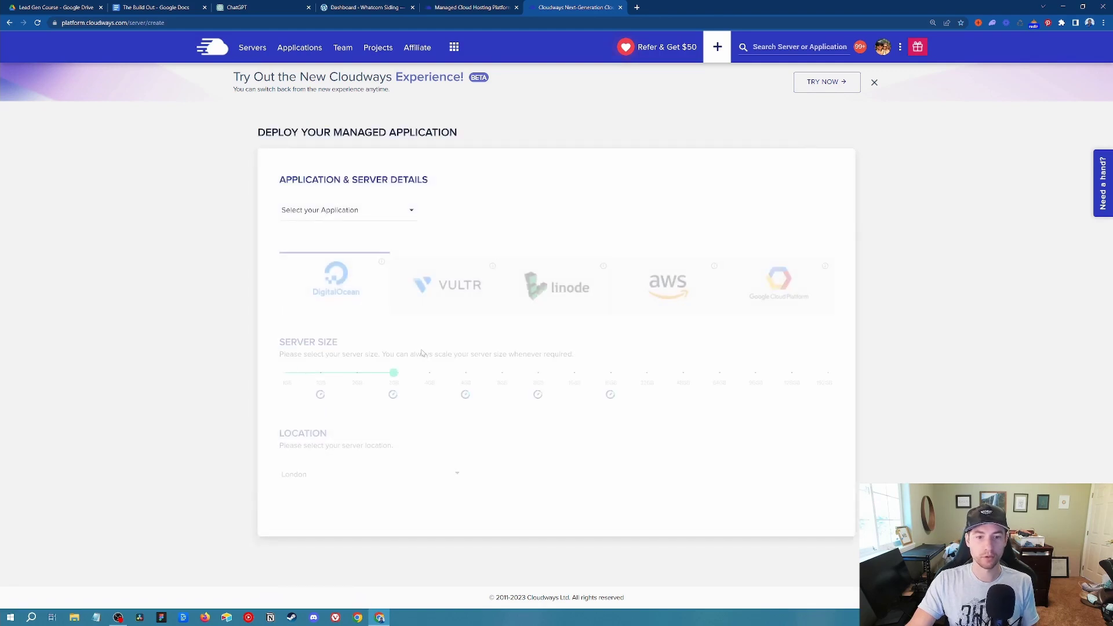
click(380, 210)
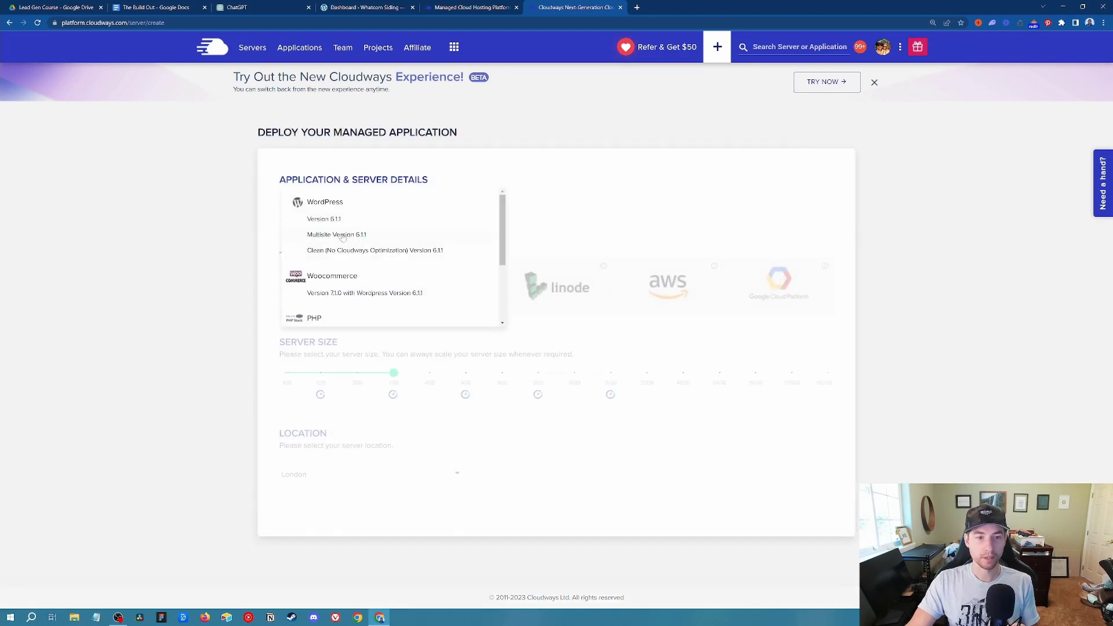
click(337, 219)
key(Tab)
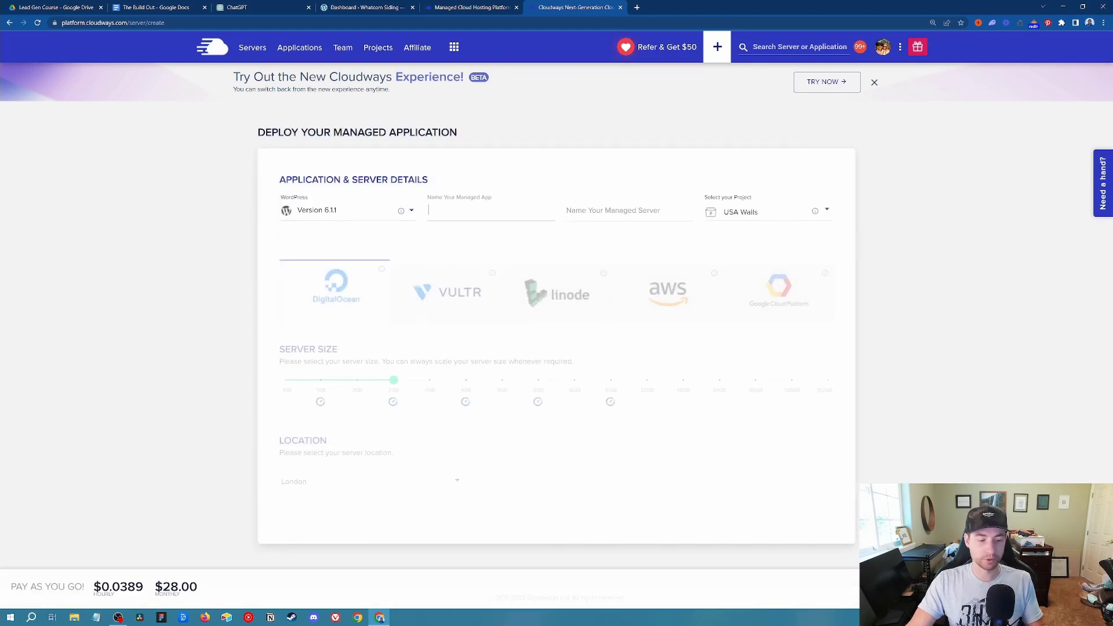
text(a)
key(Tab)
text(a)
click(758, 216)
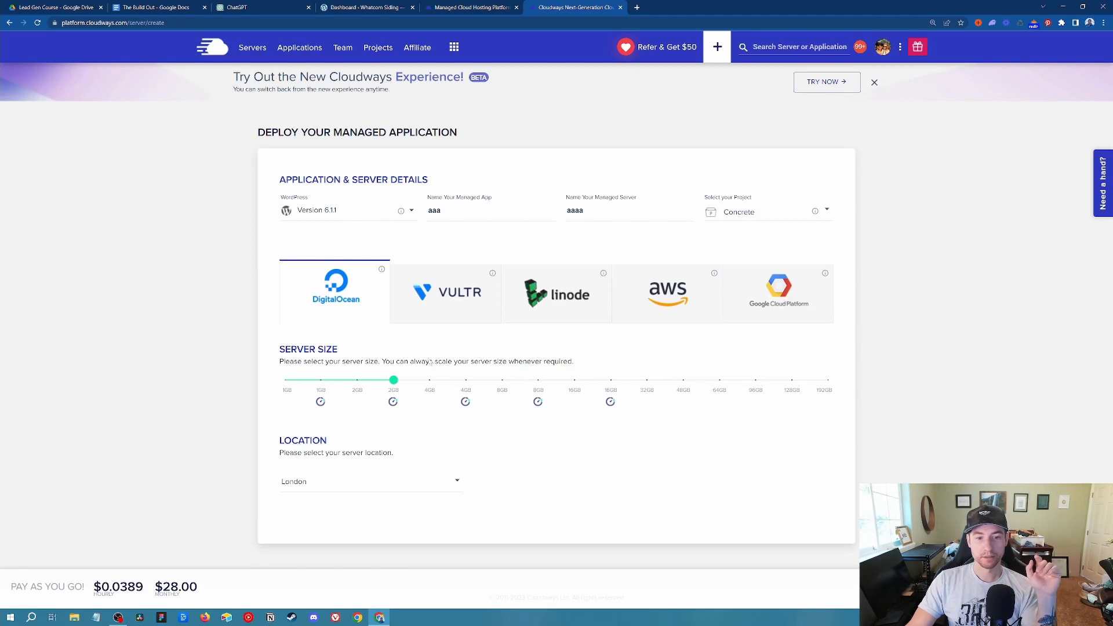
Set the DigitalOcean server's location to San Francisco.
click(380, 480)
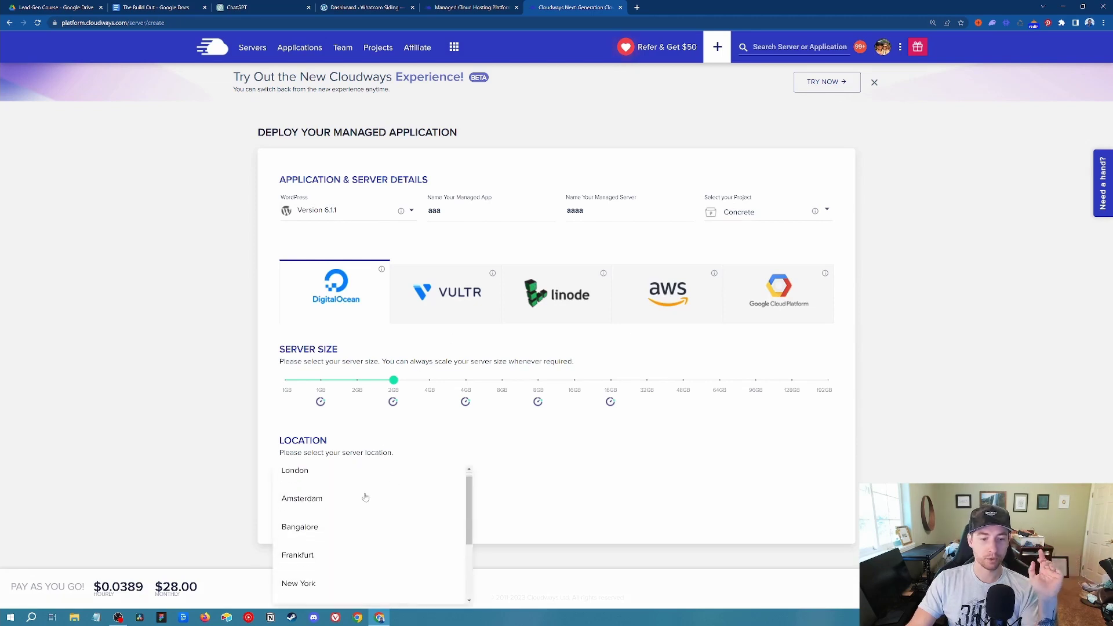
scroll(365, 497, down, 3)
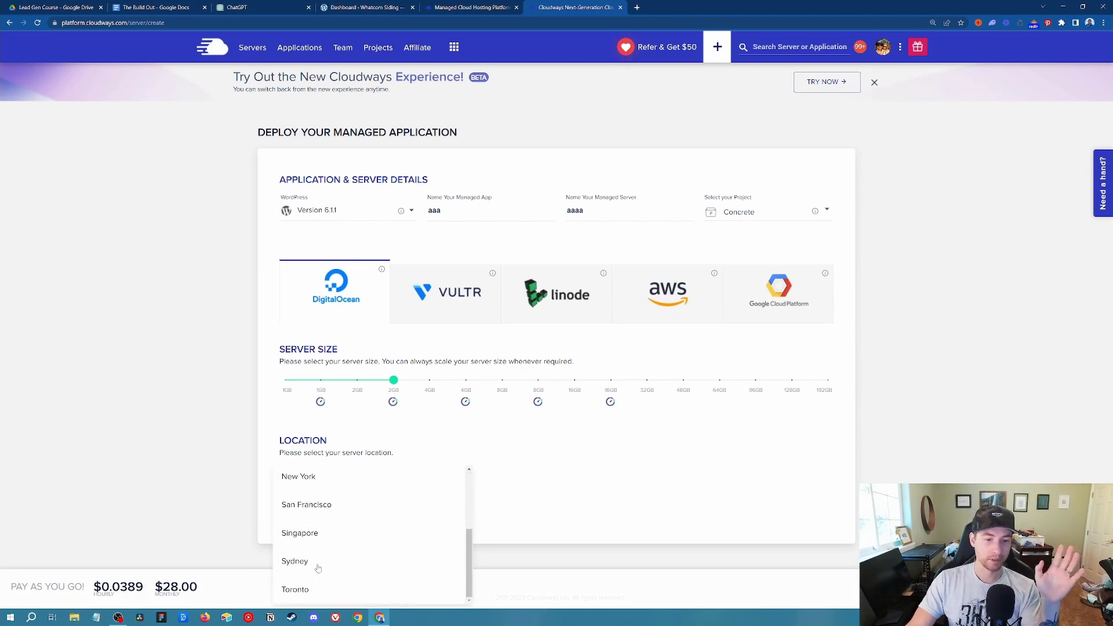
click(334, 509)
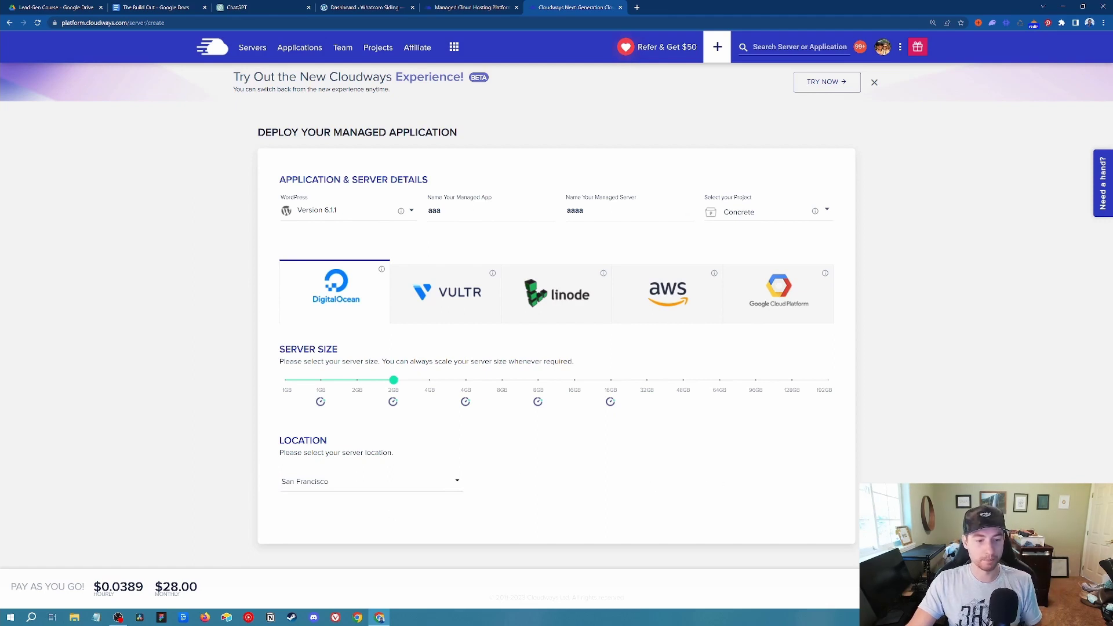
Compare the monthly prices of the Premium 2GB, standard 2GB and Premium 1GB DigitalOcean server sizes, ending on Premium 2GB.
drag(155, 583, 203, 591)
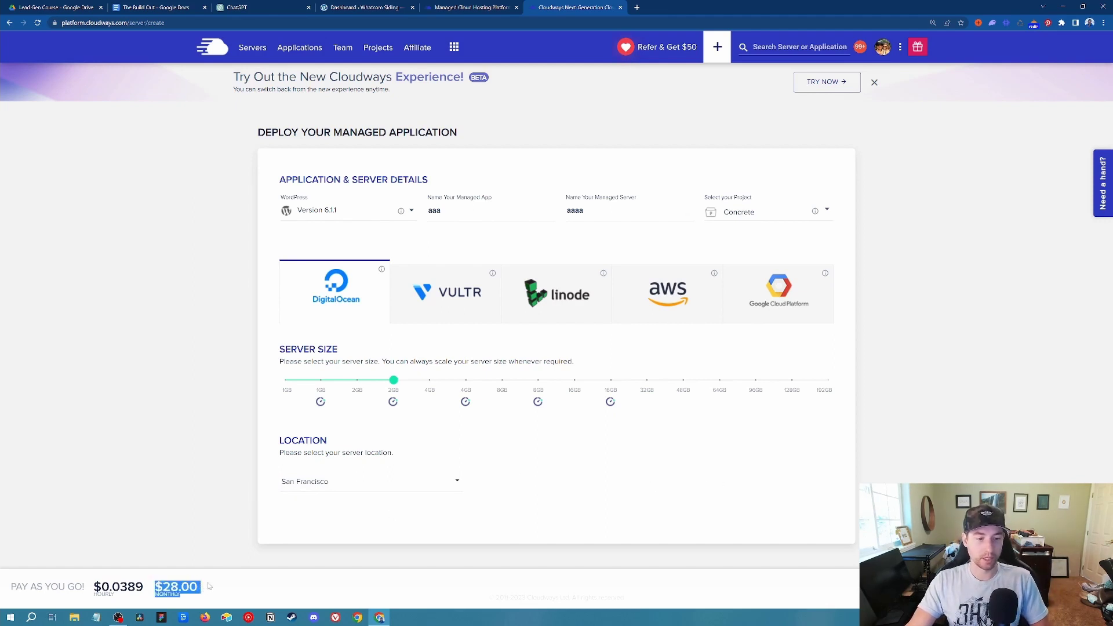
mouse_move(393, 403)
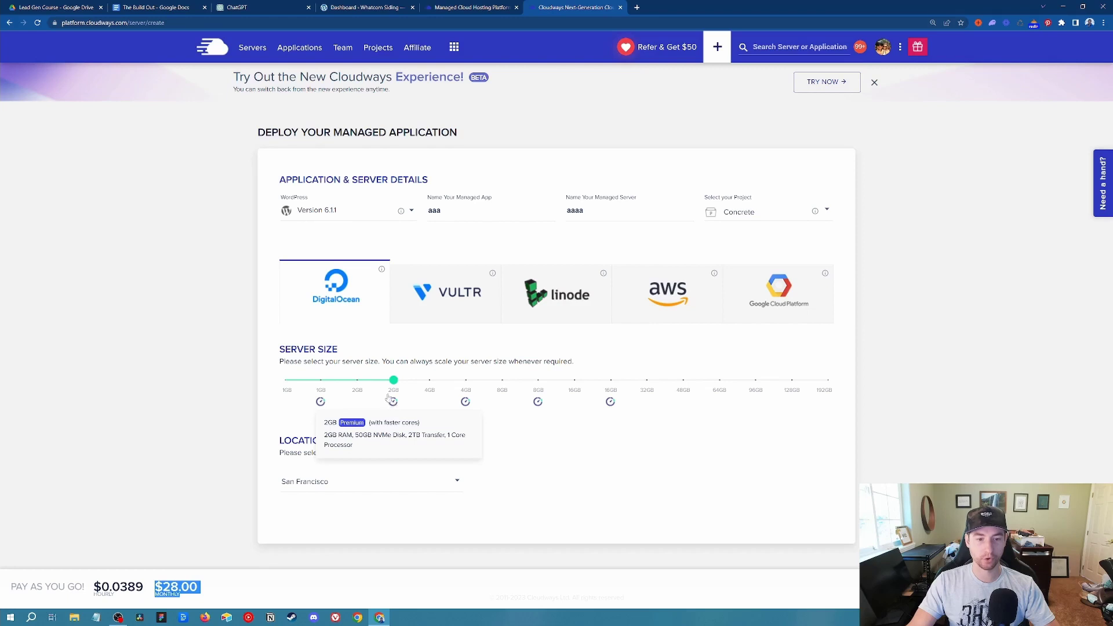
click(356, 381)
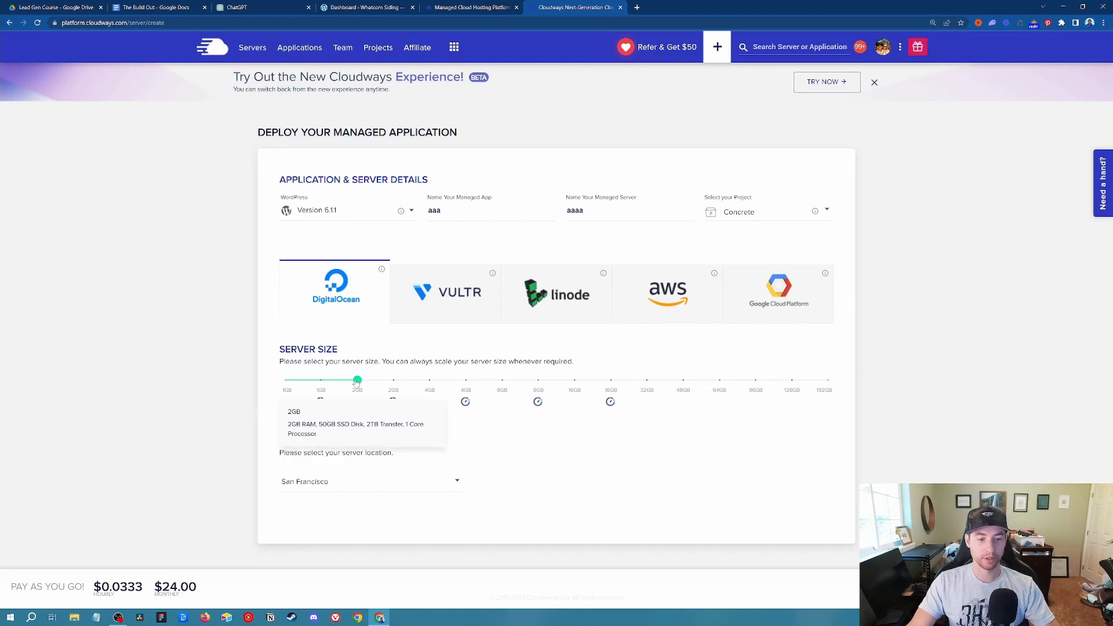
click(320, 381)
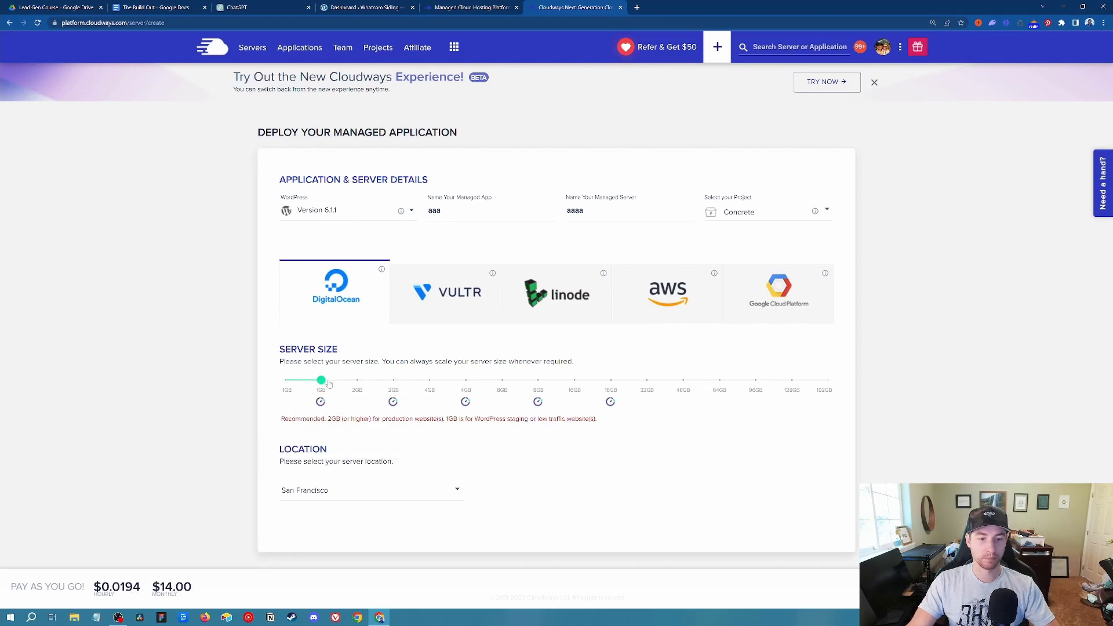
triple_click(195, 588)
click(195, 591)
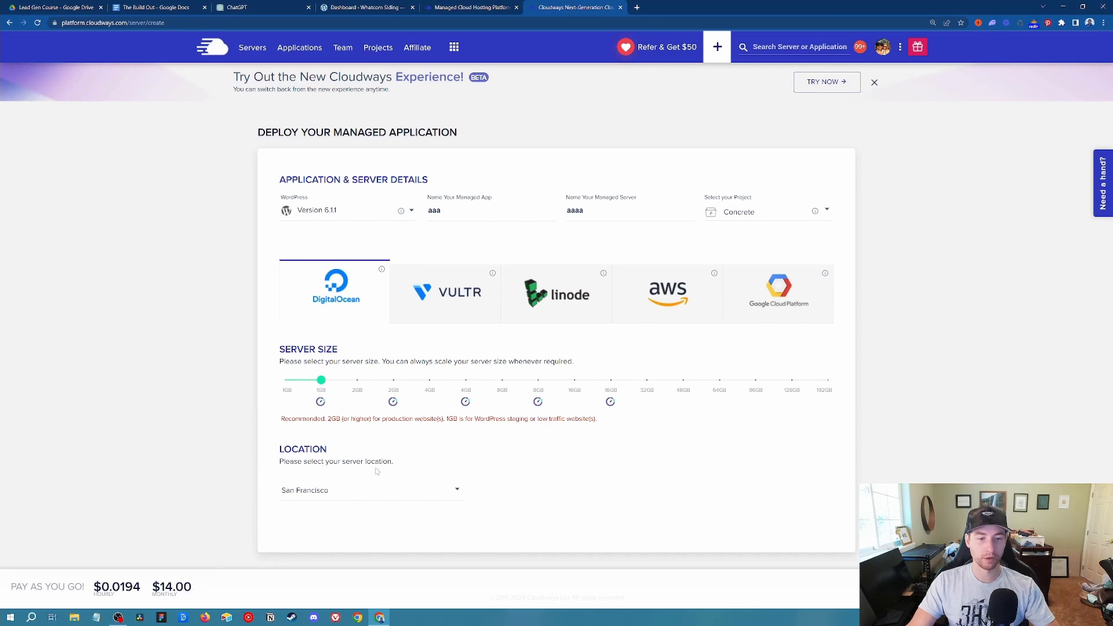
click(392, 381)
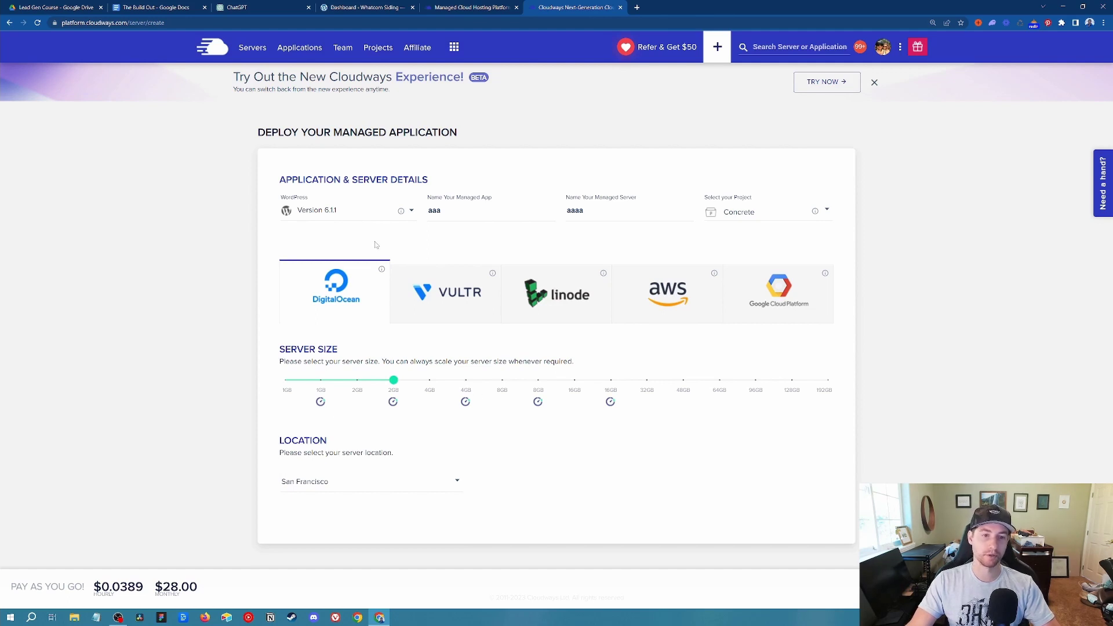
Reselect WordPress Version 6.1.1 and check the monthly price of the Premium 4GB server size, returning to Premium 2GB.
click(342, 215)
click(324, 221)
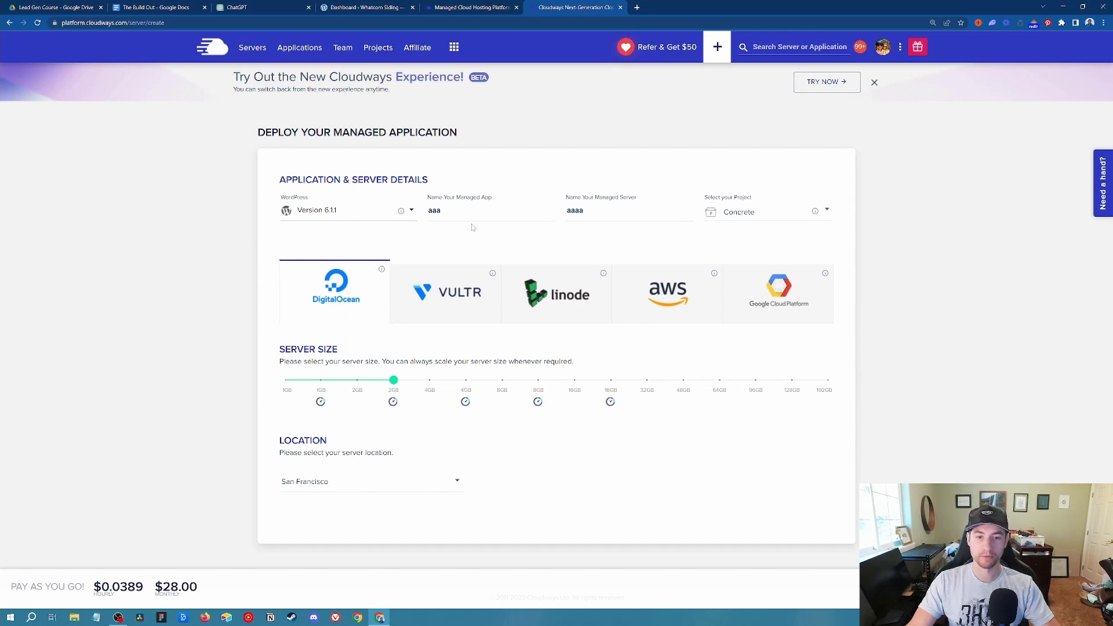
click(466, 381)
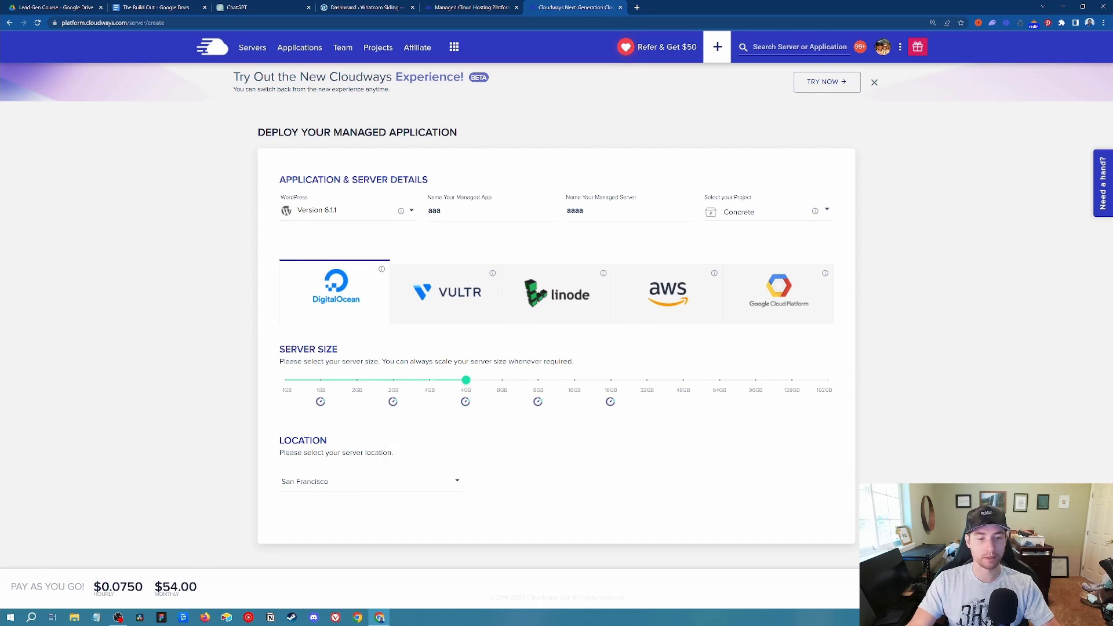
drag(155, 587, 205, 587)
click(206, 591)
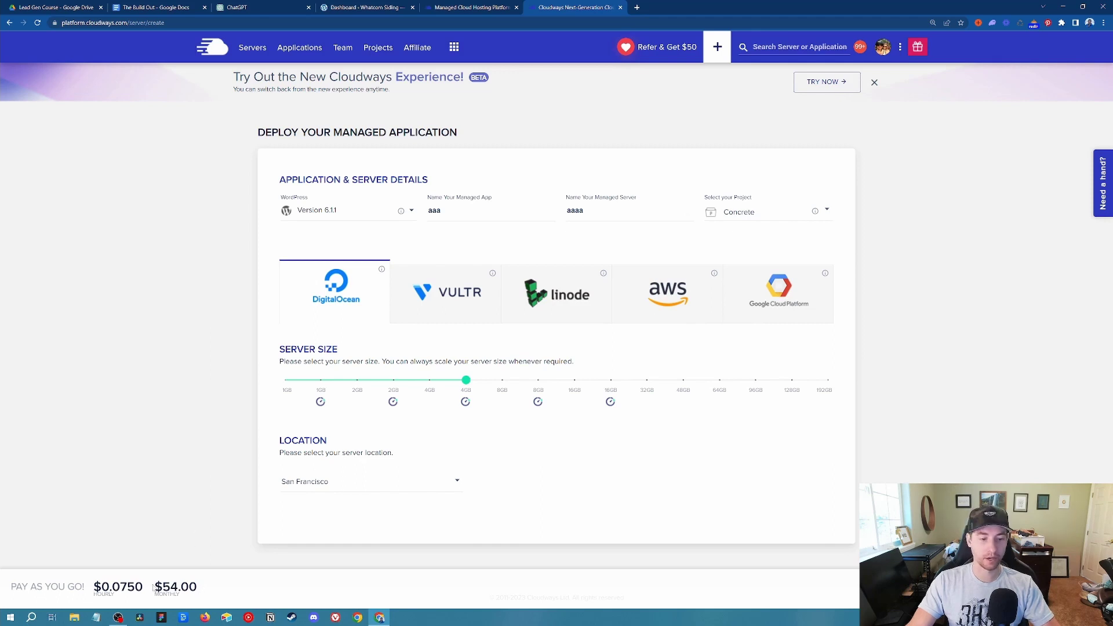
drag(154, 587, 206, 586)
click(209, 591)
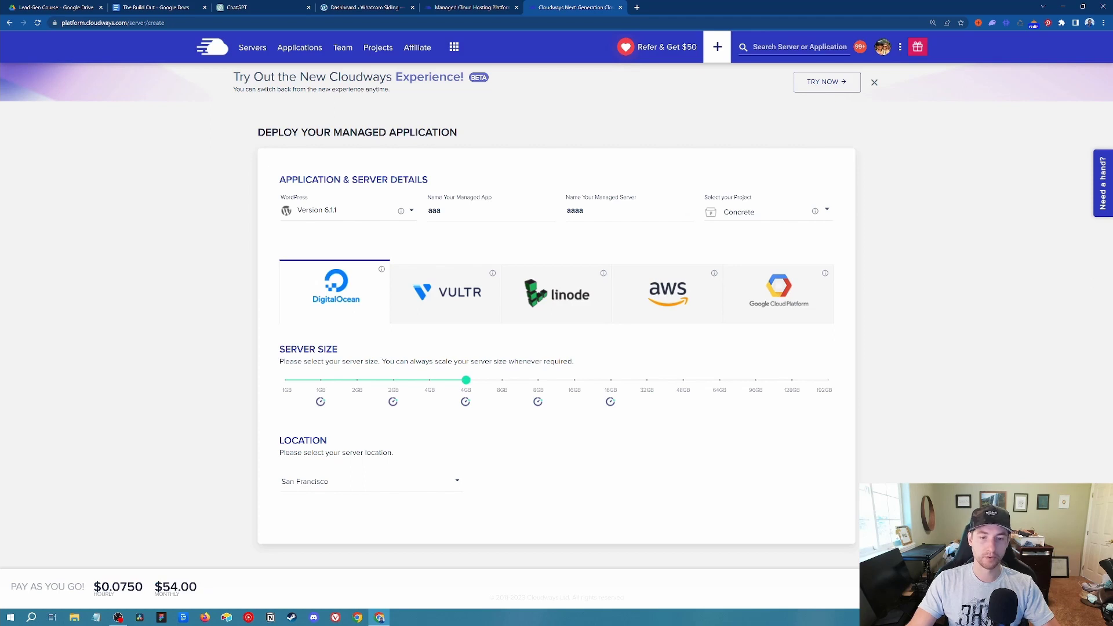
click(392, 382)
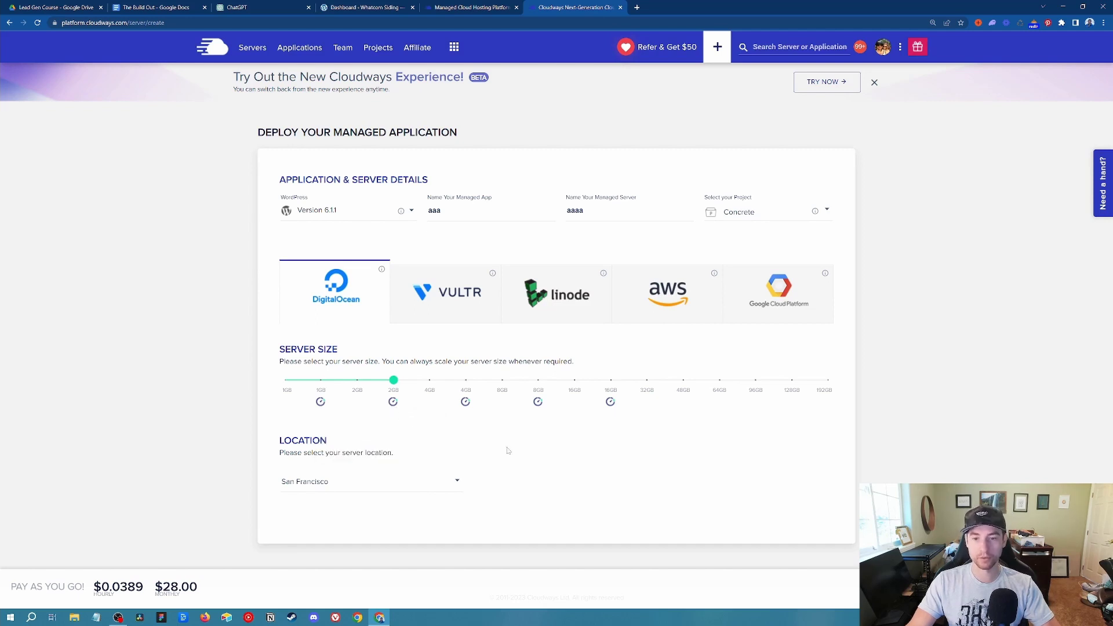
Switch the new server's cloud provider to Vultr.
click(482, 297)
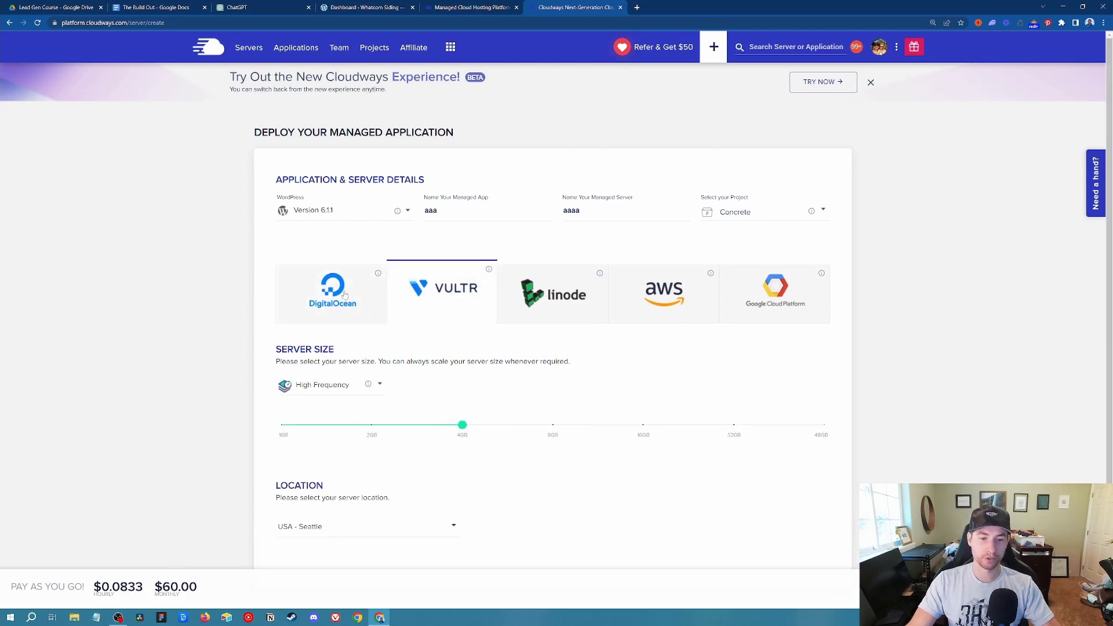
Check the monthly prices of Vultr's 2GB and 4GB High Frequency servers and switch the cloud provider back to DigitalOcean.
click(372, 427)
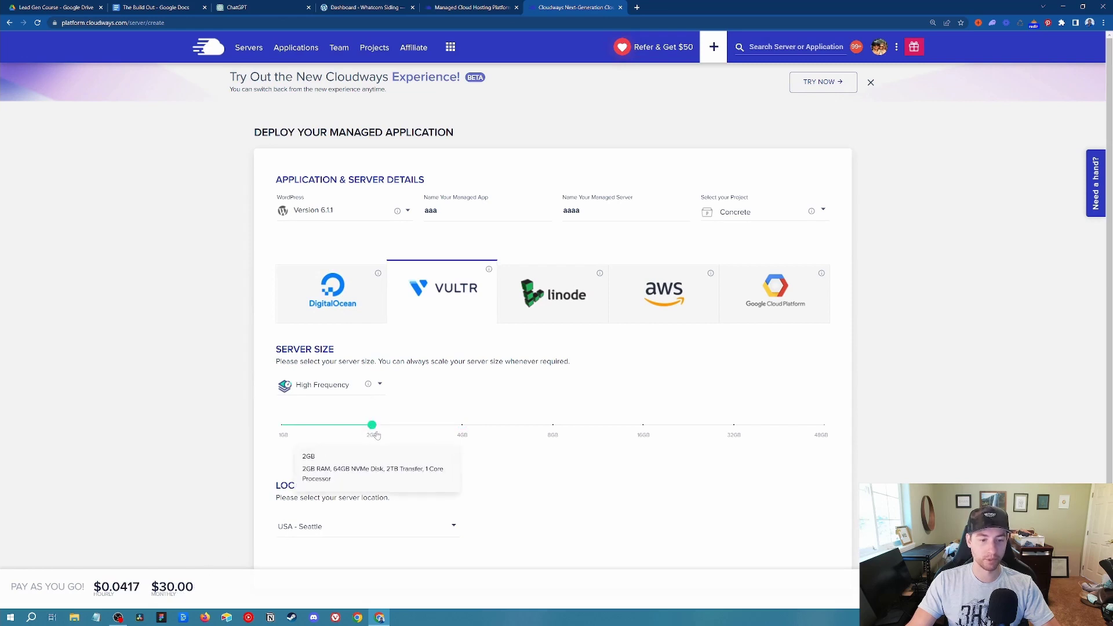
click(464, 430)
click(344, 299)
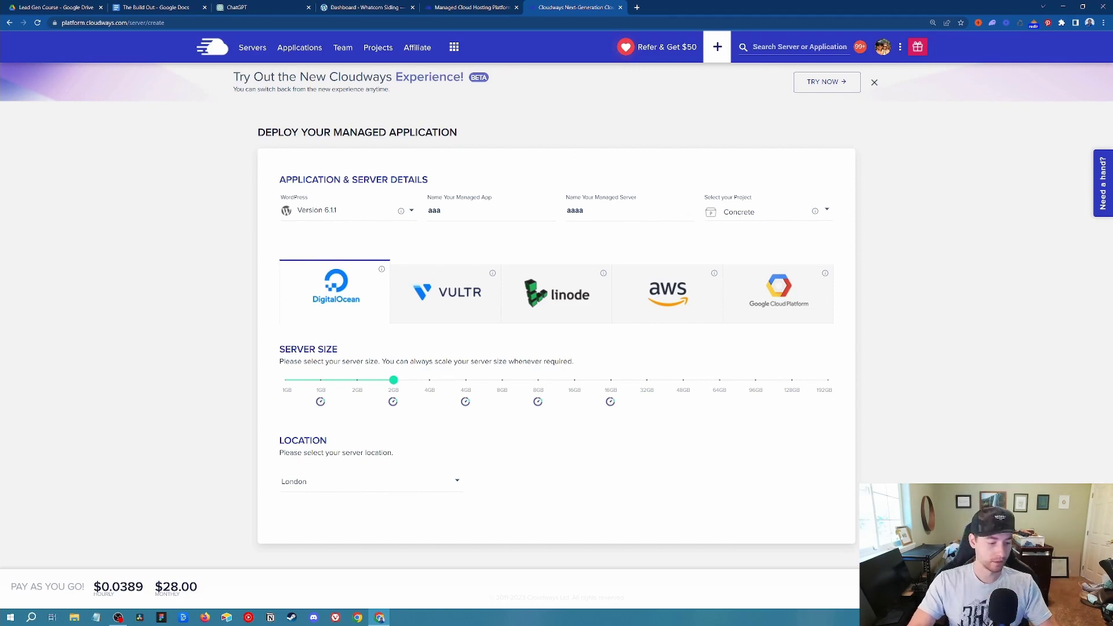
Bring up the Whatcom Siding site's WordPress admin dashboard.
click(788, 47)
text(whatcomsidingservices.com/wp-admin/#)
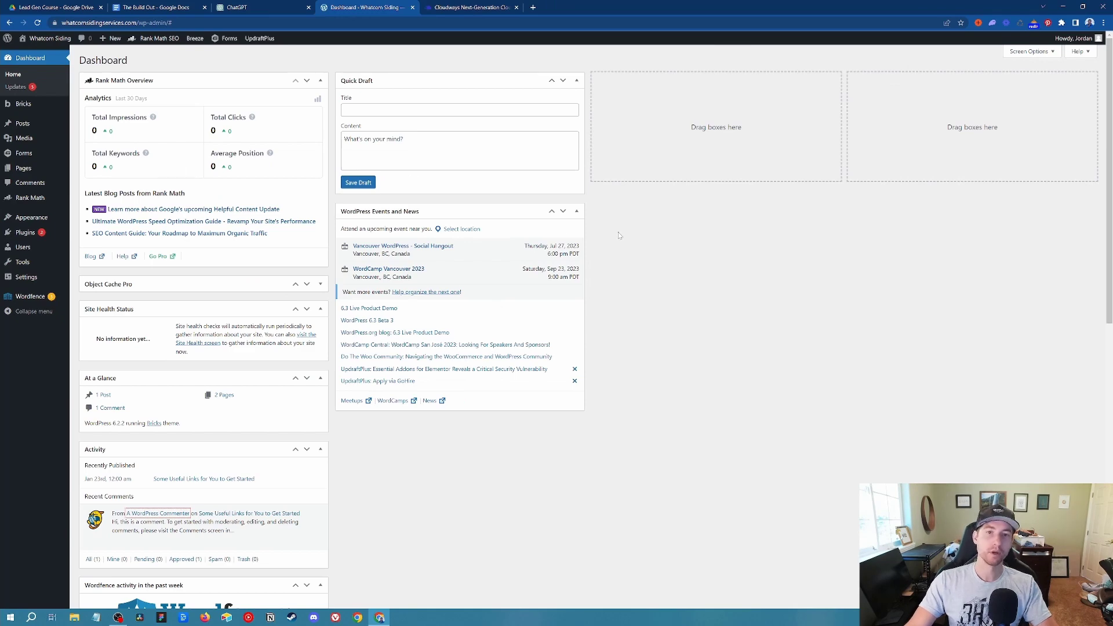
Return to Cloudways and choose WordPress Version 6.1.1 for a new application on the LG West server, leaving its name empty.
click(453, 6)
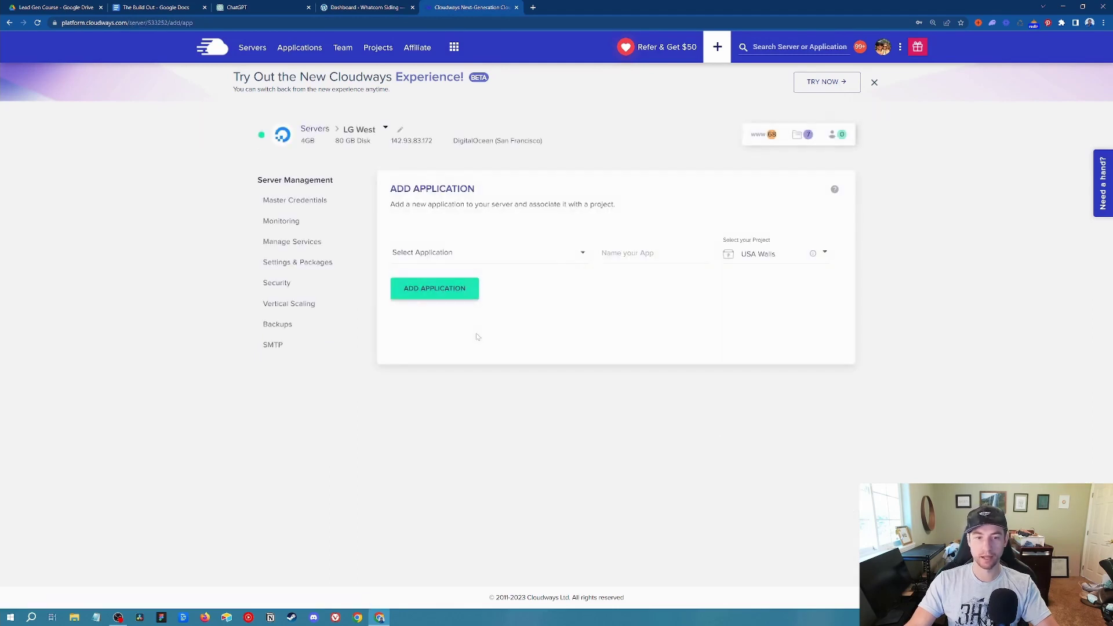
click(450, 254)
click(434, 261)
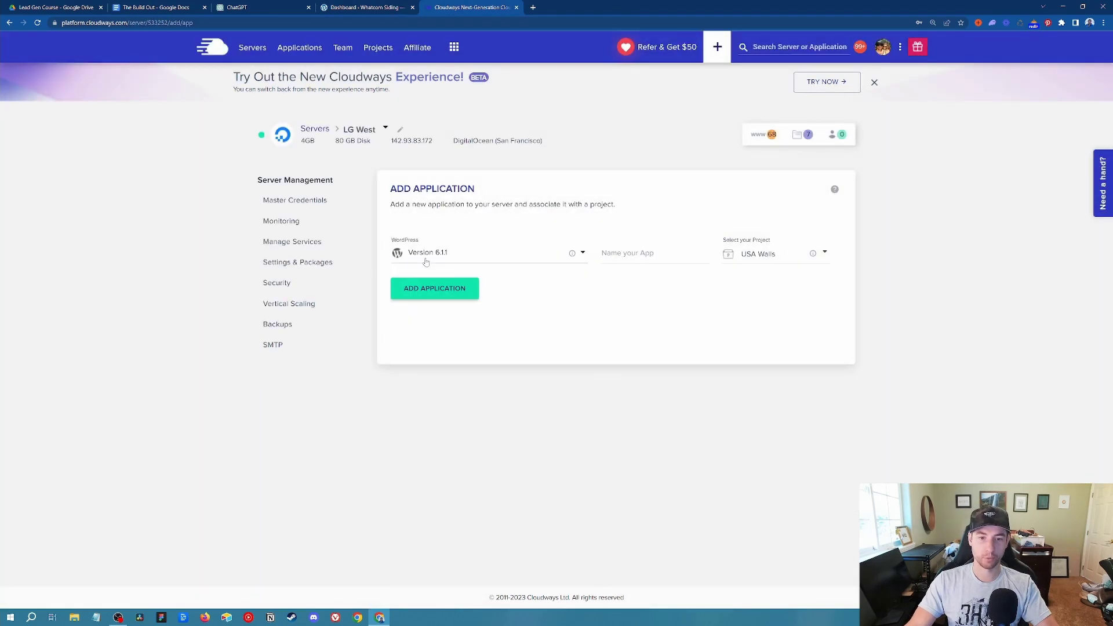
click(627, 254)
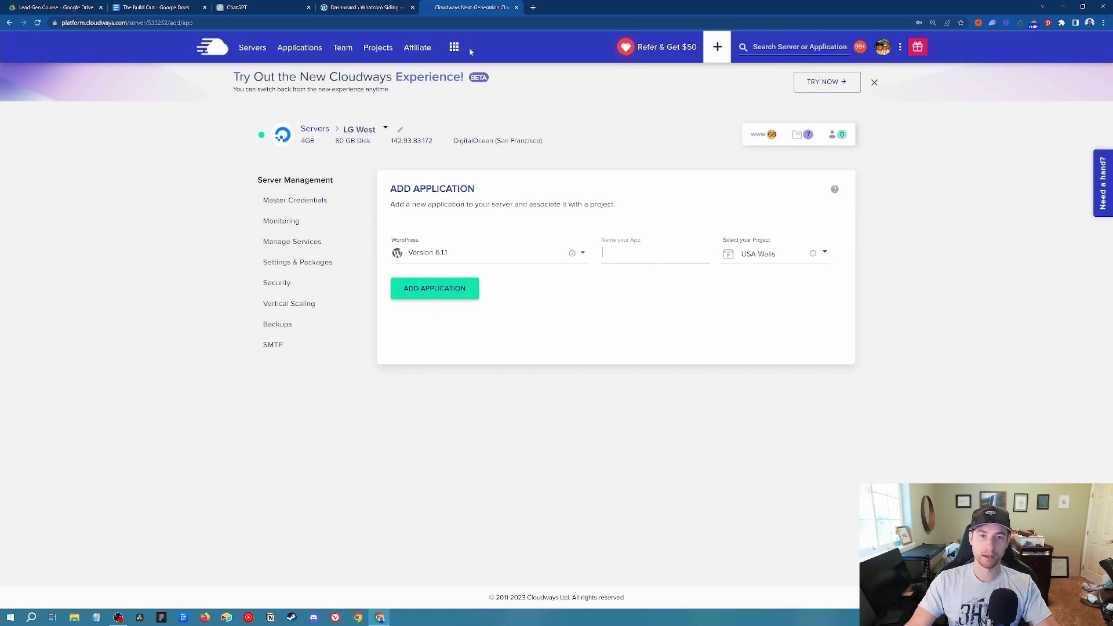
Start a Cloudways server and application search with "wh" and return to the Whatcom Siding WordPress dashboard.
click(800, 47)
text(wh)
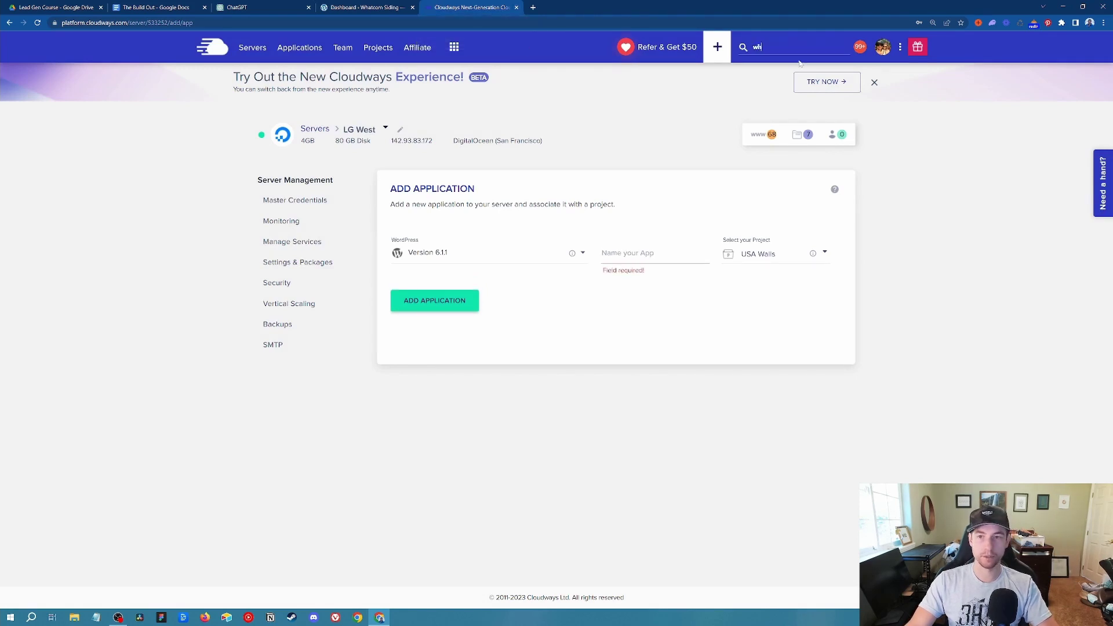
click(350, 7)
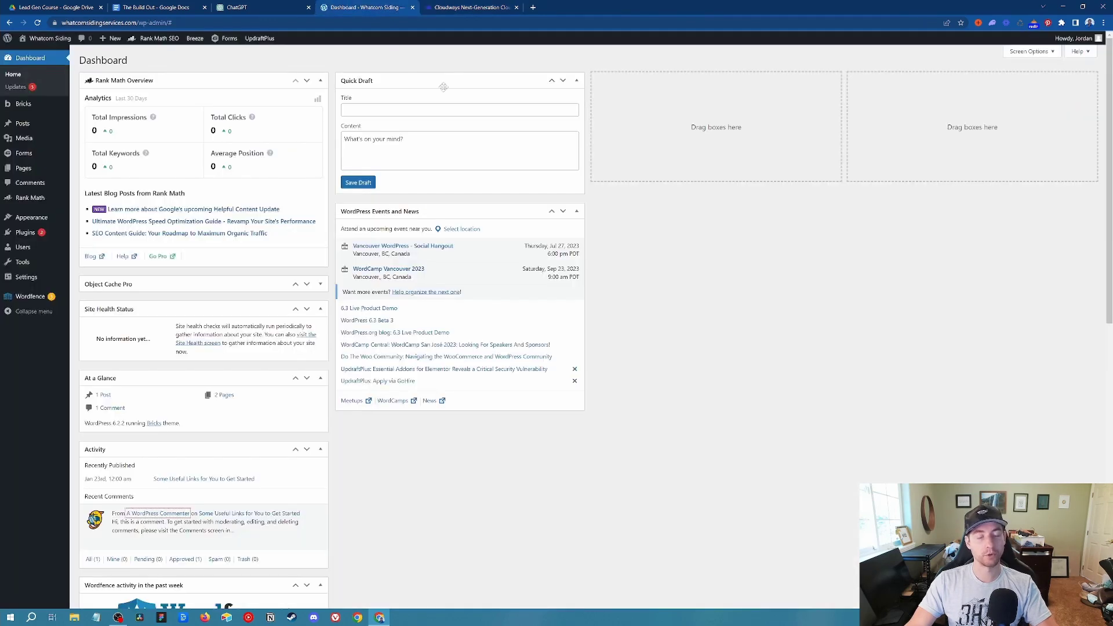
click(200, 22)
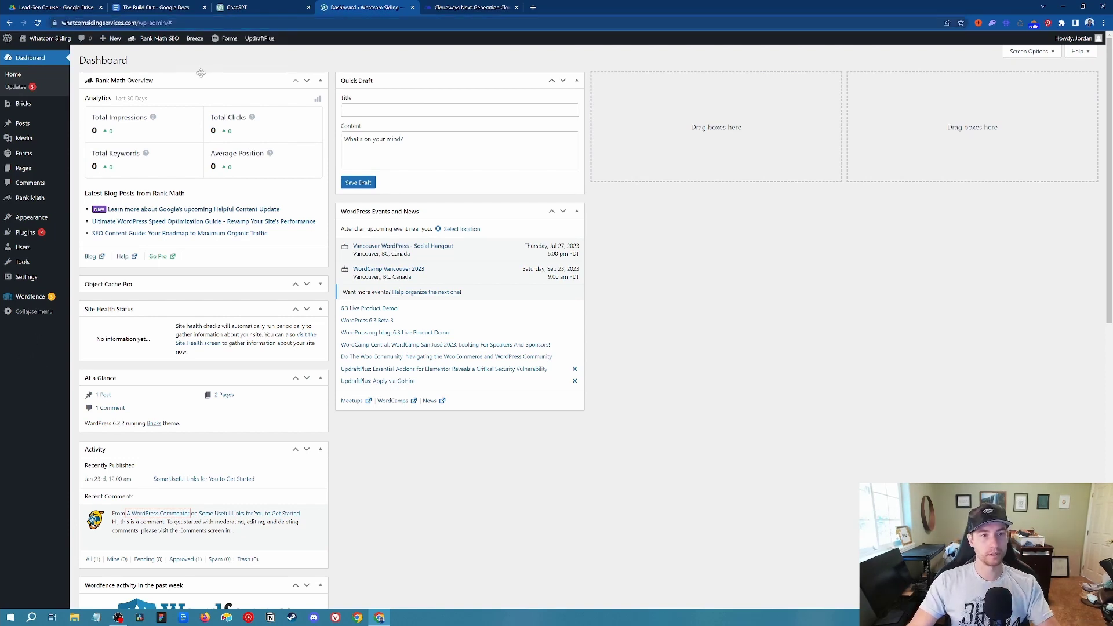
mouse_move(197, 38)
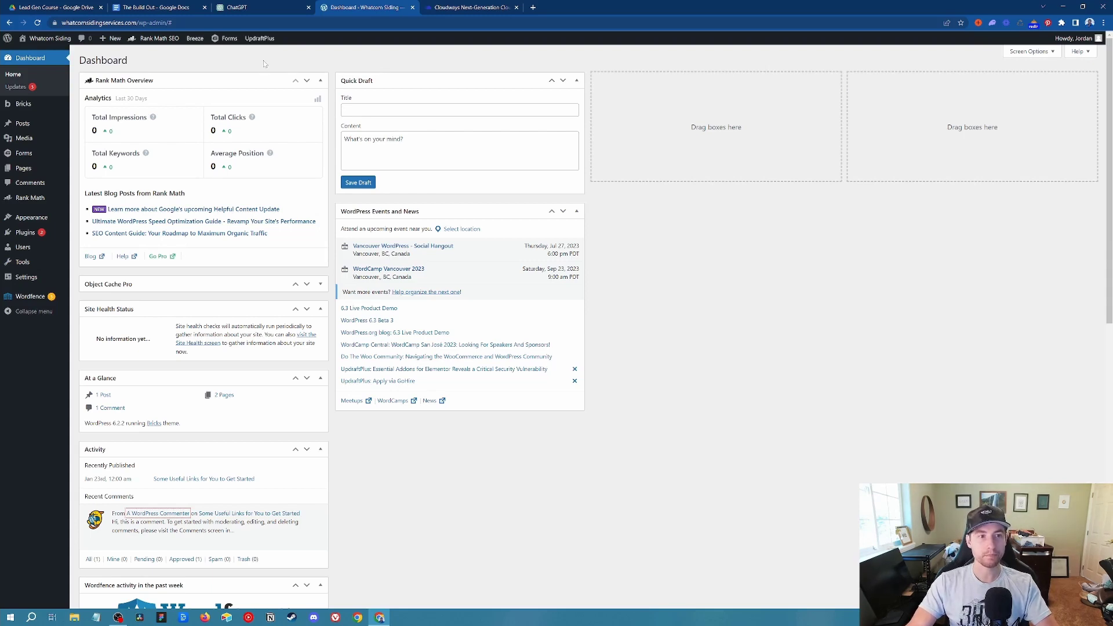
Open the Bricks site builder website, bricksbuilder.io, in a new browser tab.
click(533, 8)
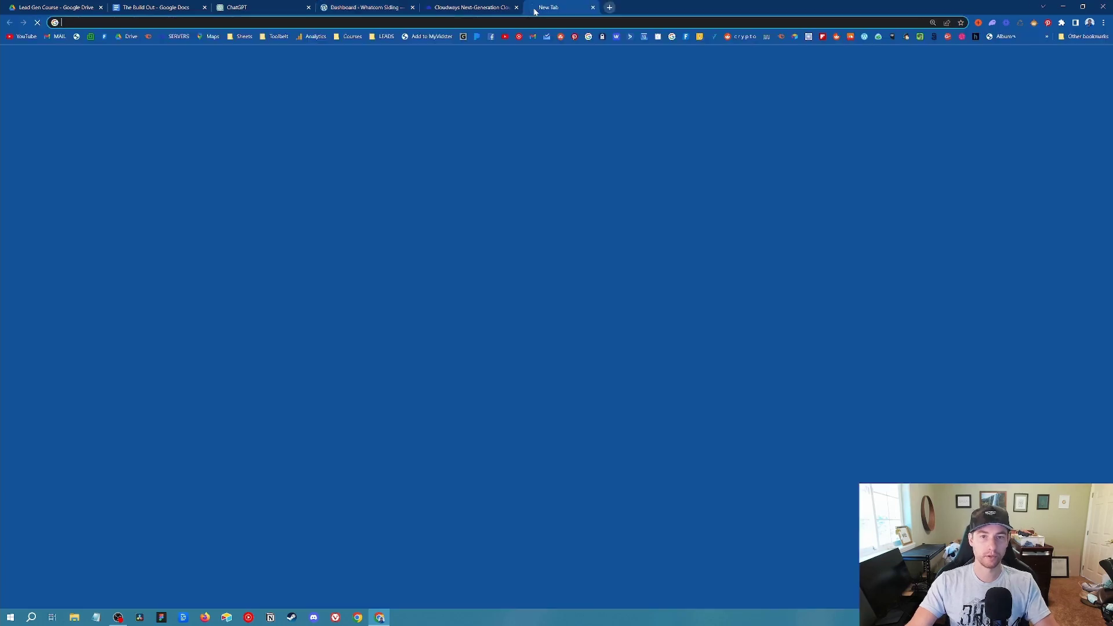
text(bricke)
key(BackSpace)
text(s)
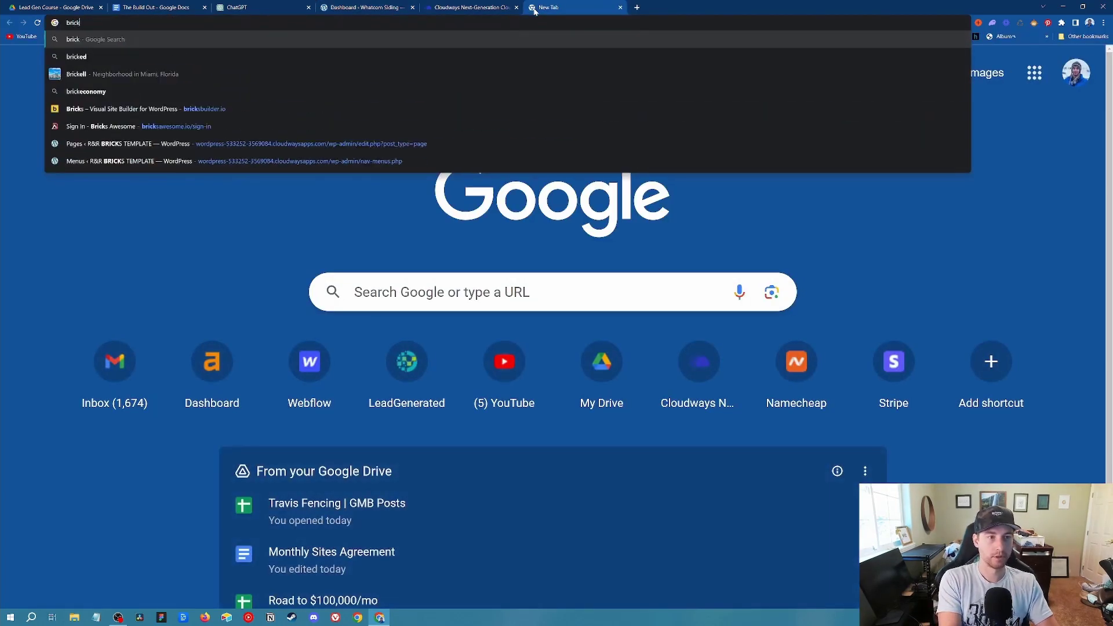
key(Return)
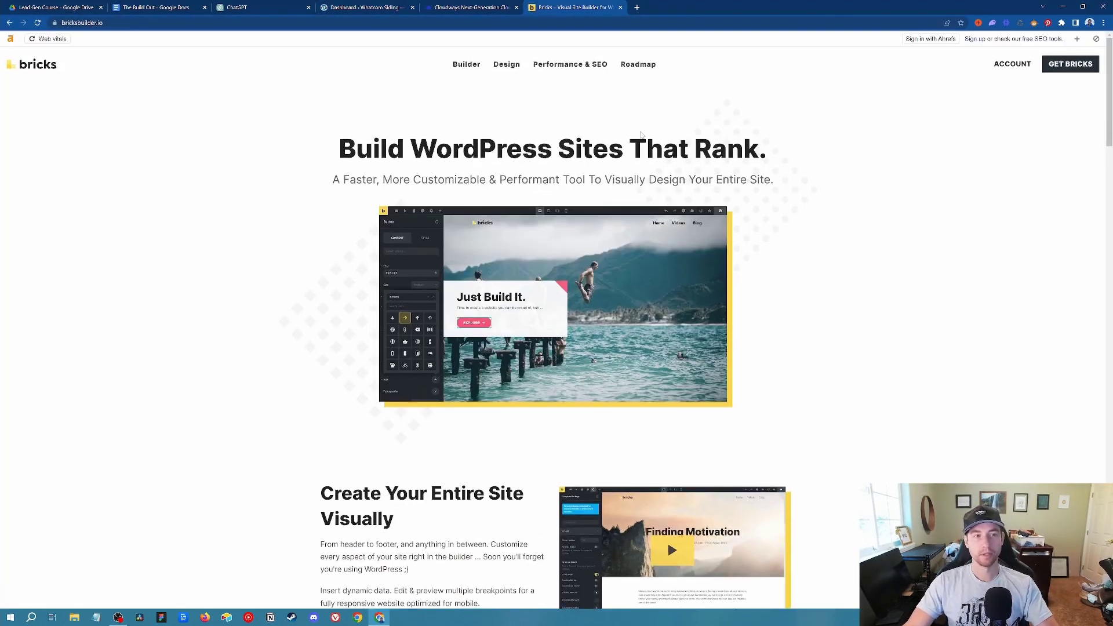
Examine the main headline and the tagline beneath it on the Bricks homepage, highlighting the text while reading.
drag(307, 147, 816, 170)
click(818, 169)
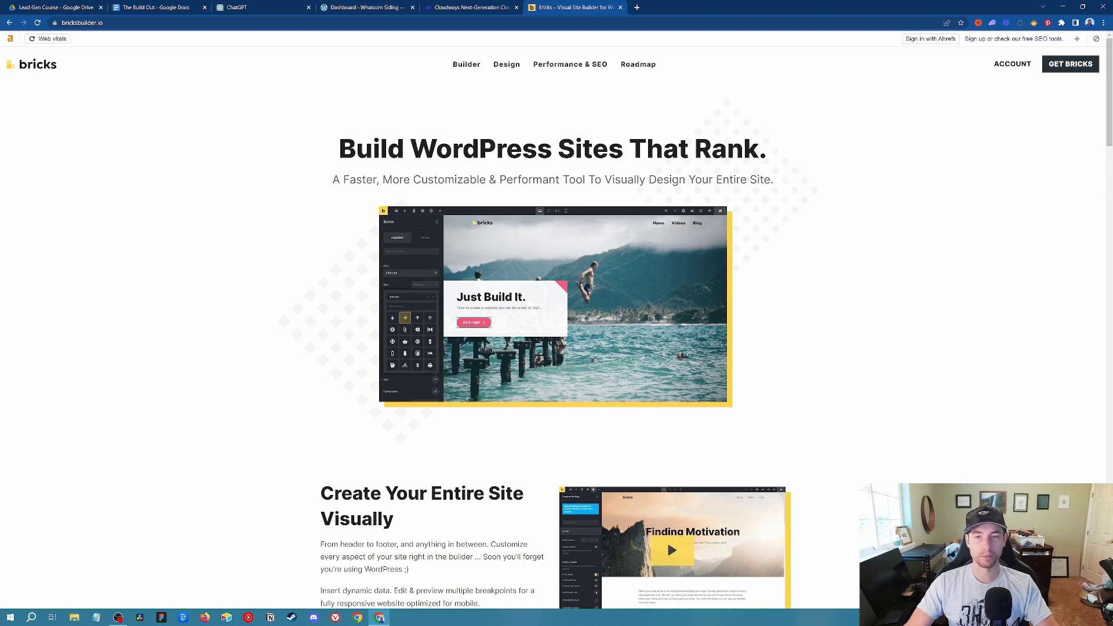
drag(865, 156, 115, 133)
click(233, 163)
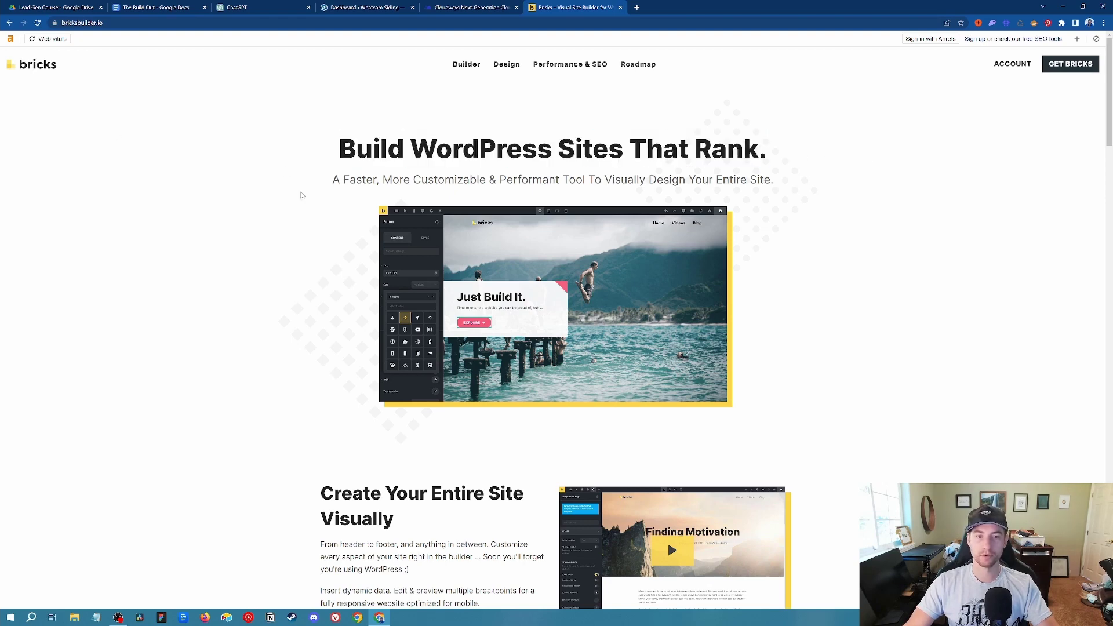
drag(264, 199, 840, 209)
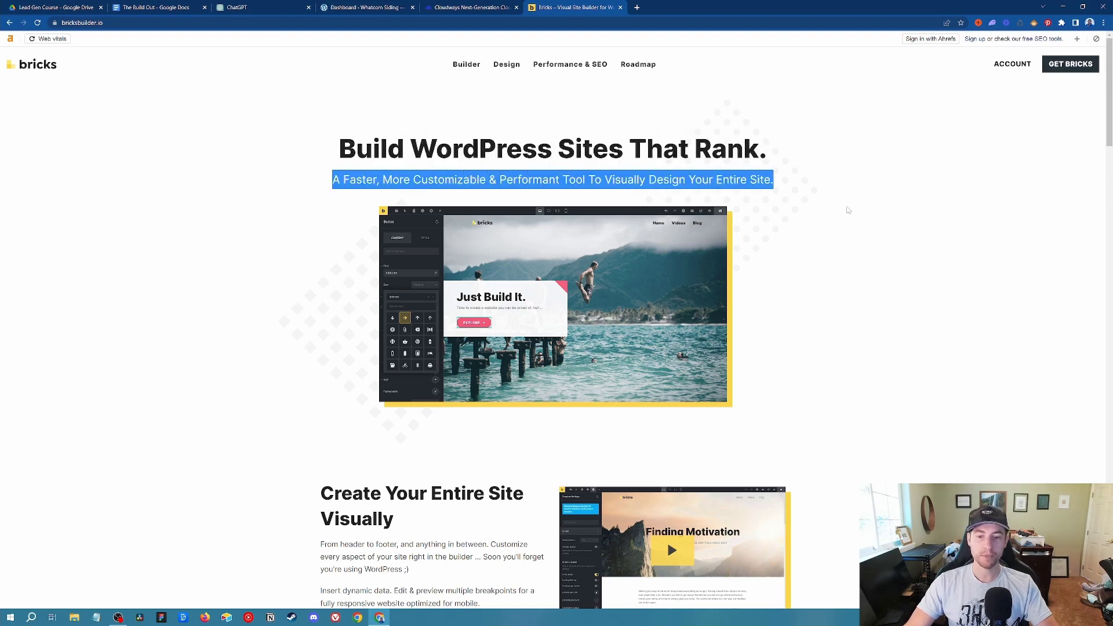
scroll(827, 217, down, 3)
scroll(829, 217, up, 2)
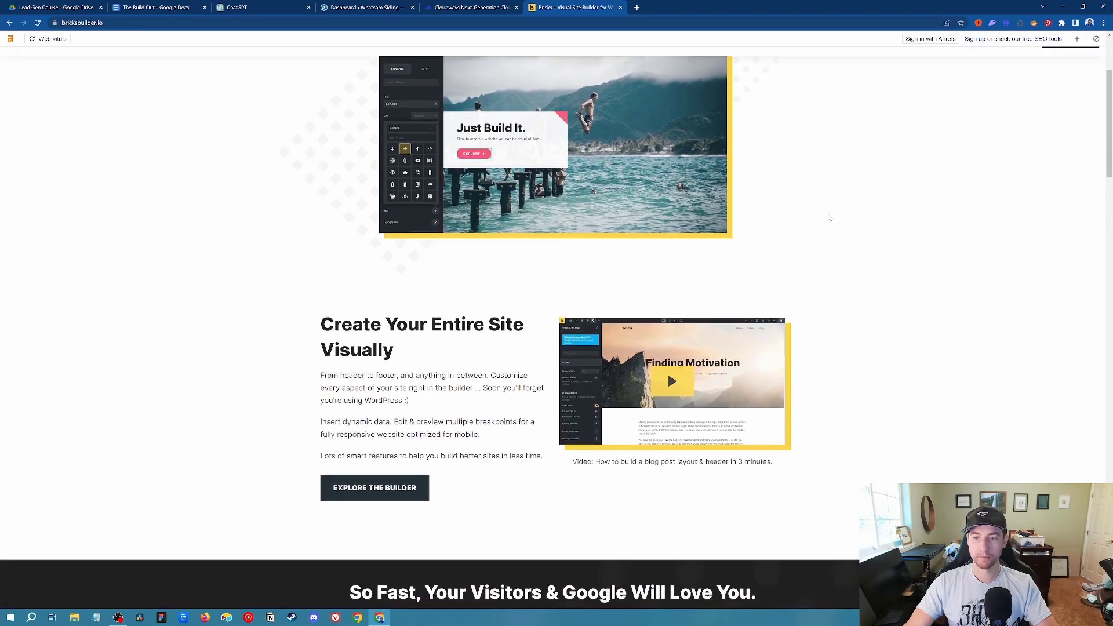
scroll(829, 218, up, 1)
click(845, 179)
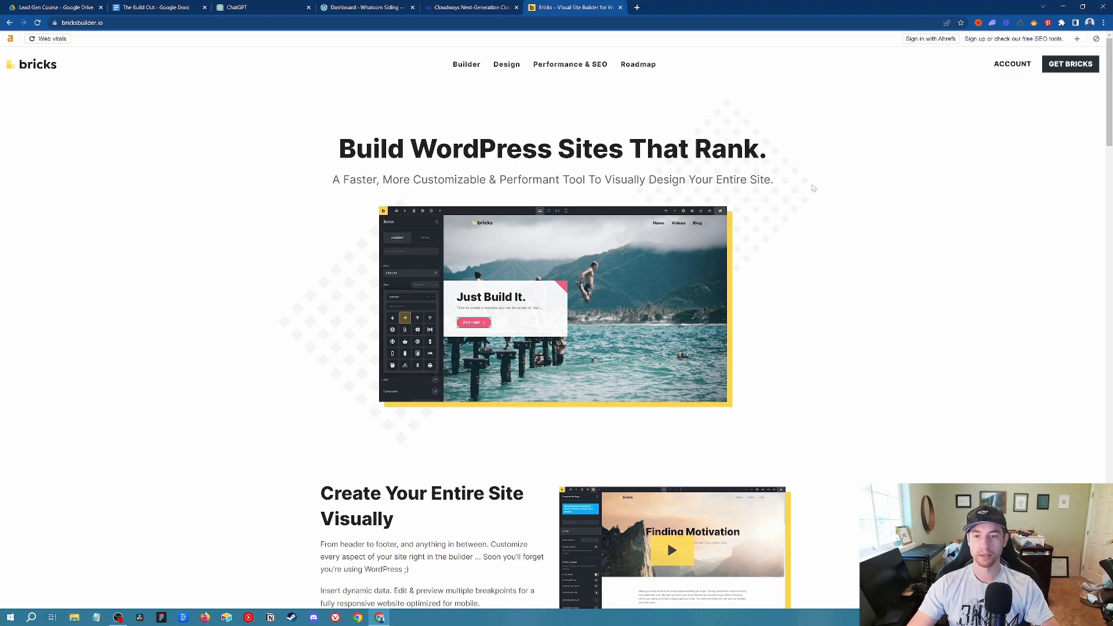
scroll(814, 188, down, 2)
scroll(814, 188, up, 2)
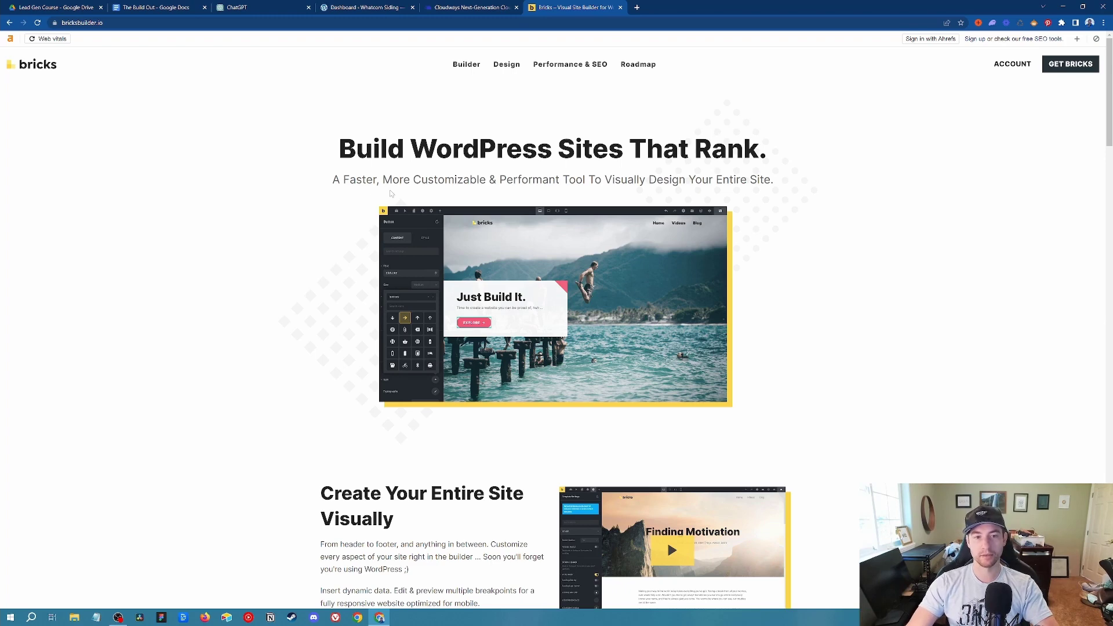
drag(332, 180, 476, 179)
click(477, 180)
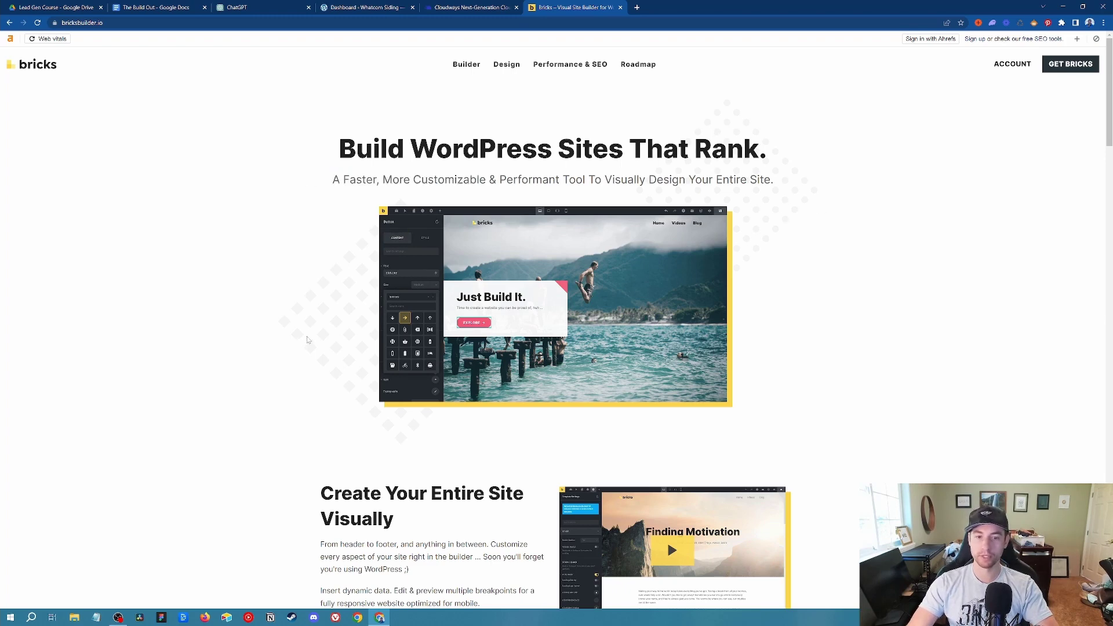
Review the Bricks homepage sections on visual building, performance scores, ready-made templates and developer features.
scroll(208, 326, down, 12)
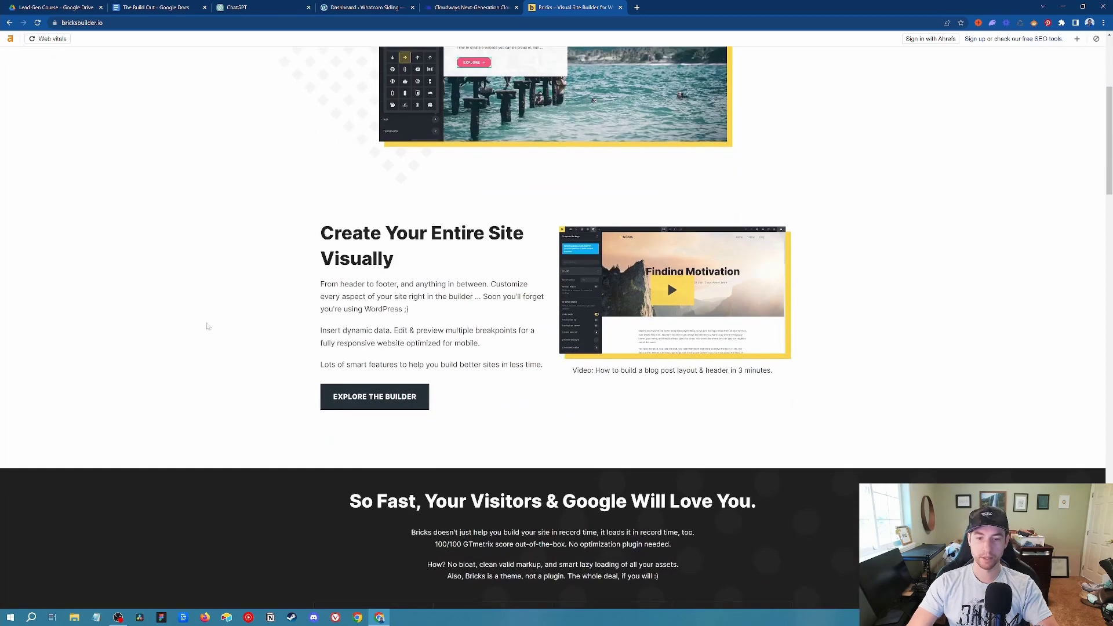
scroll(378, 320, up, 2)
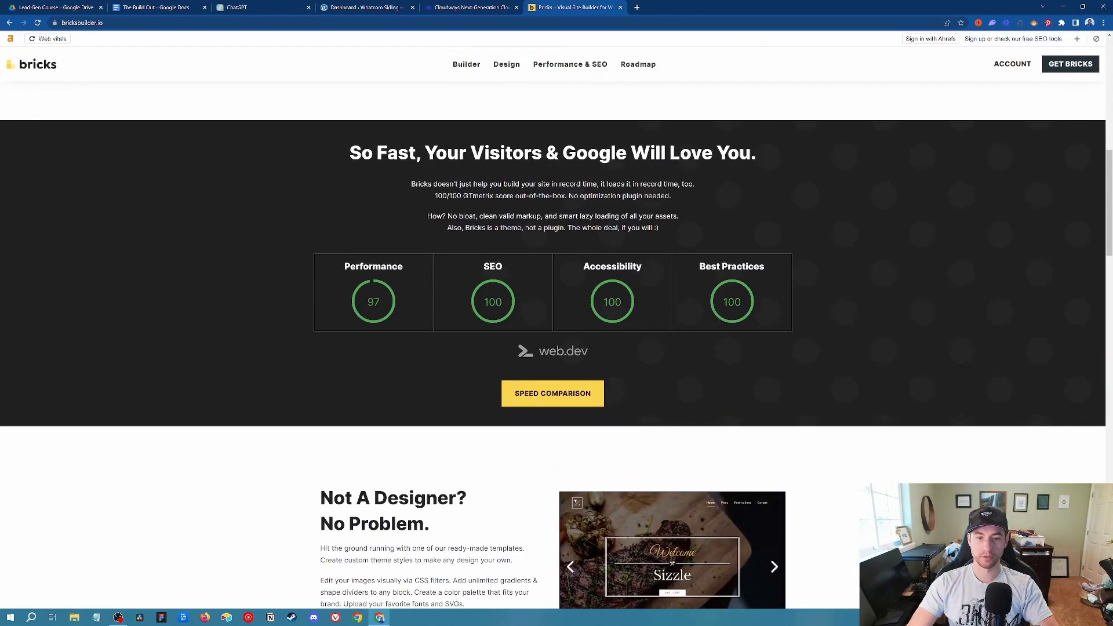
scroll(248, 342, down, 6)
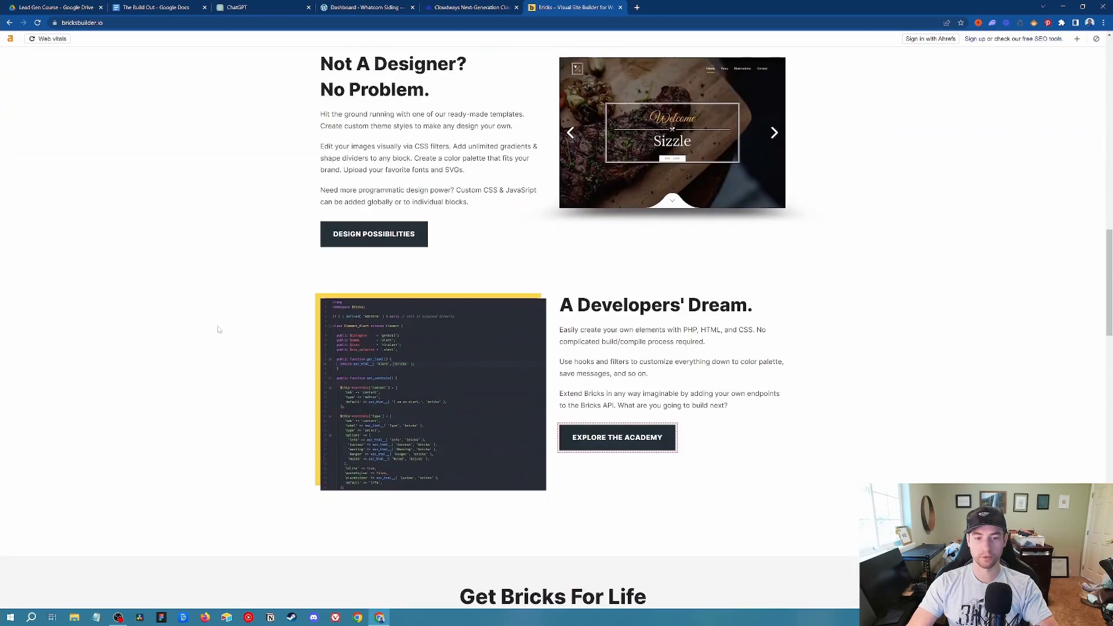
scroll(219, 328, up, 11)
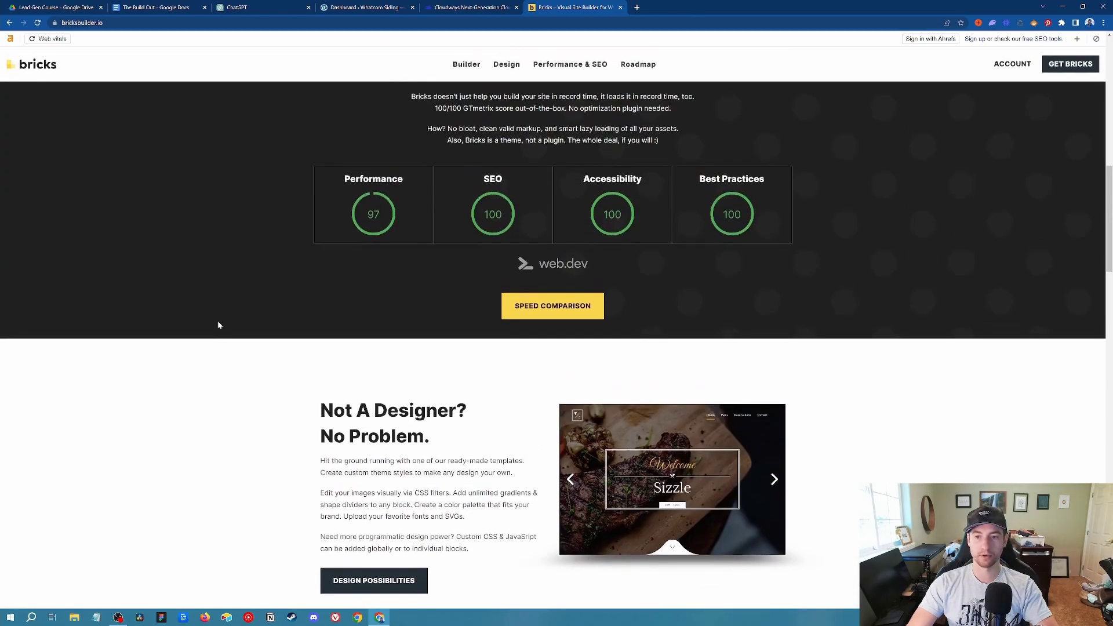
scroll(219, 326, up, 2)
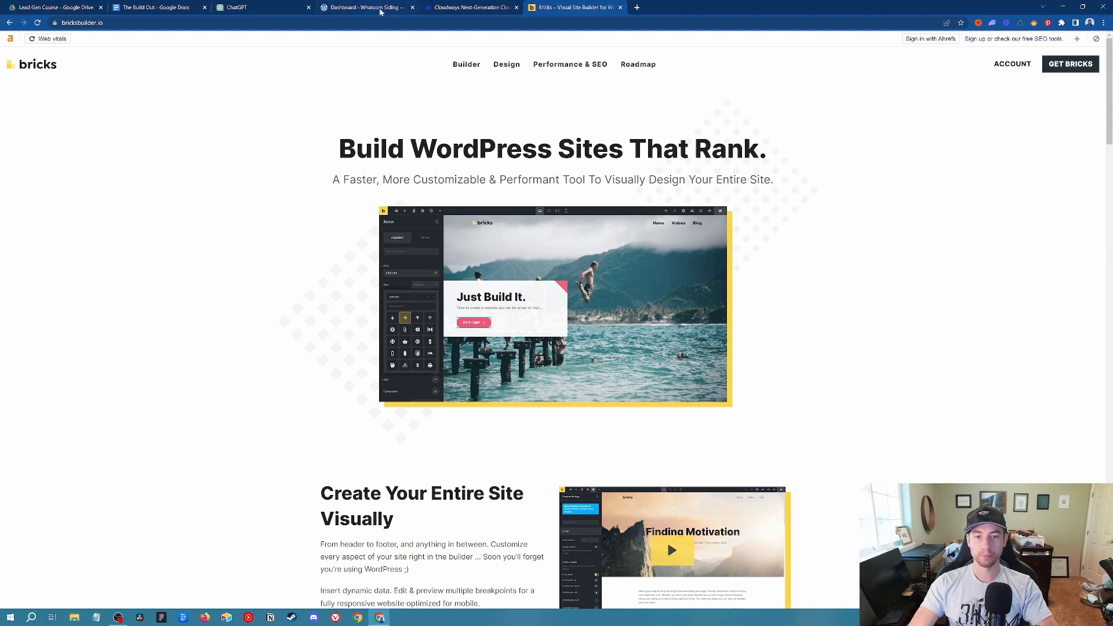
Revisit the Whatcom Siding WordPress dashboard and open the Frames website, getframes.io, in a new browser tab.
click(380, 12)
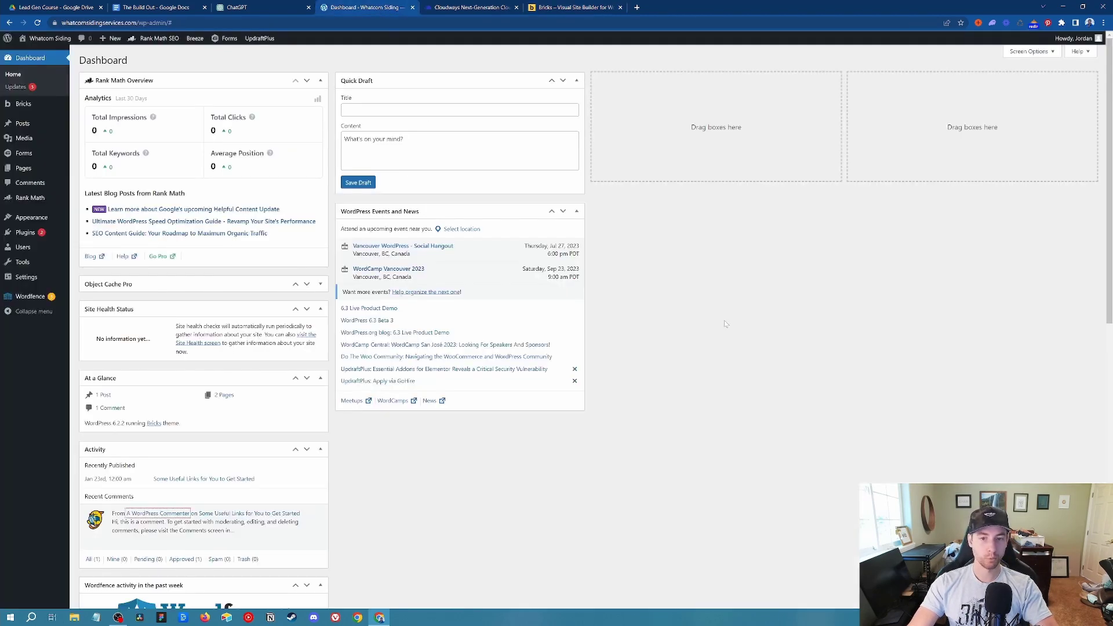
click(636, 7)
text(getfra)
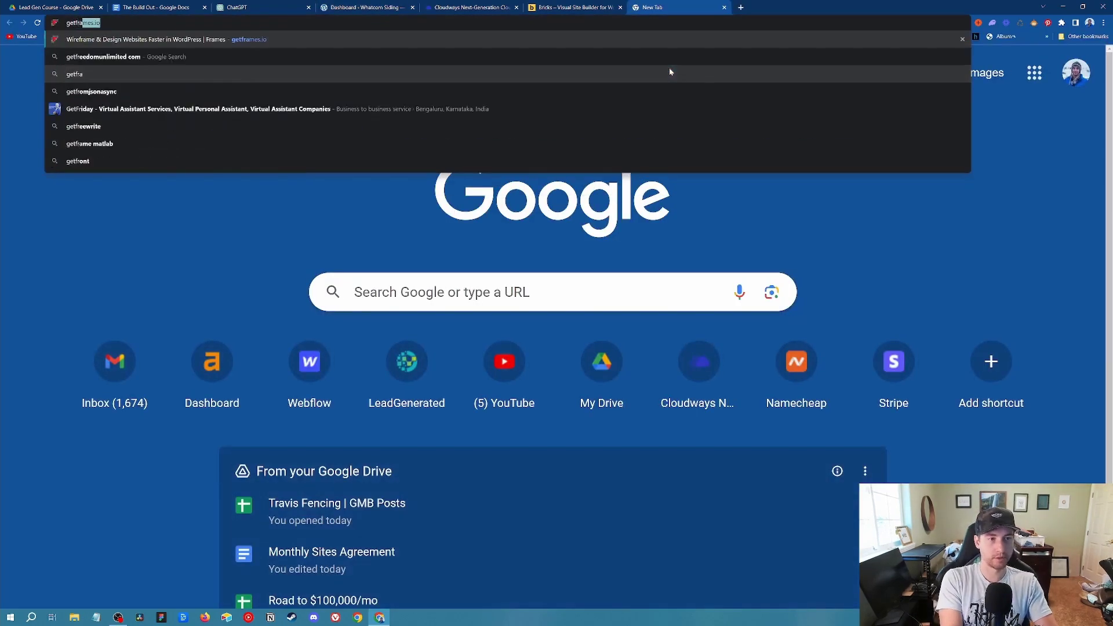
key(Return)
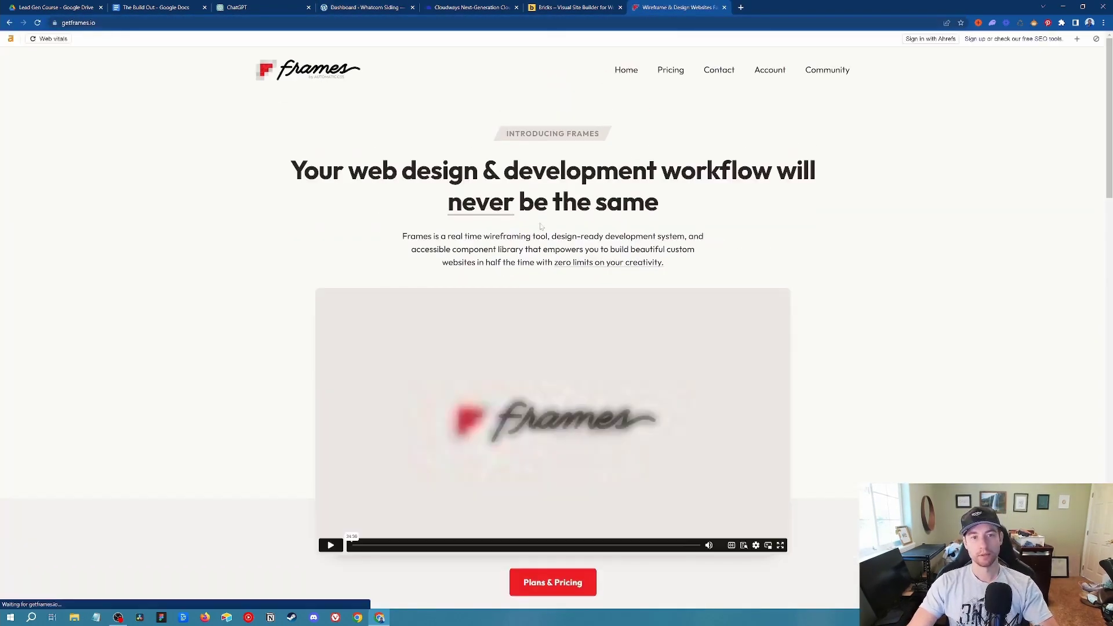
Open the Automatic.css website in another new tab and go from its Cheat Sheet to its homepage.
click(741, 8)
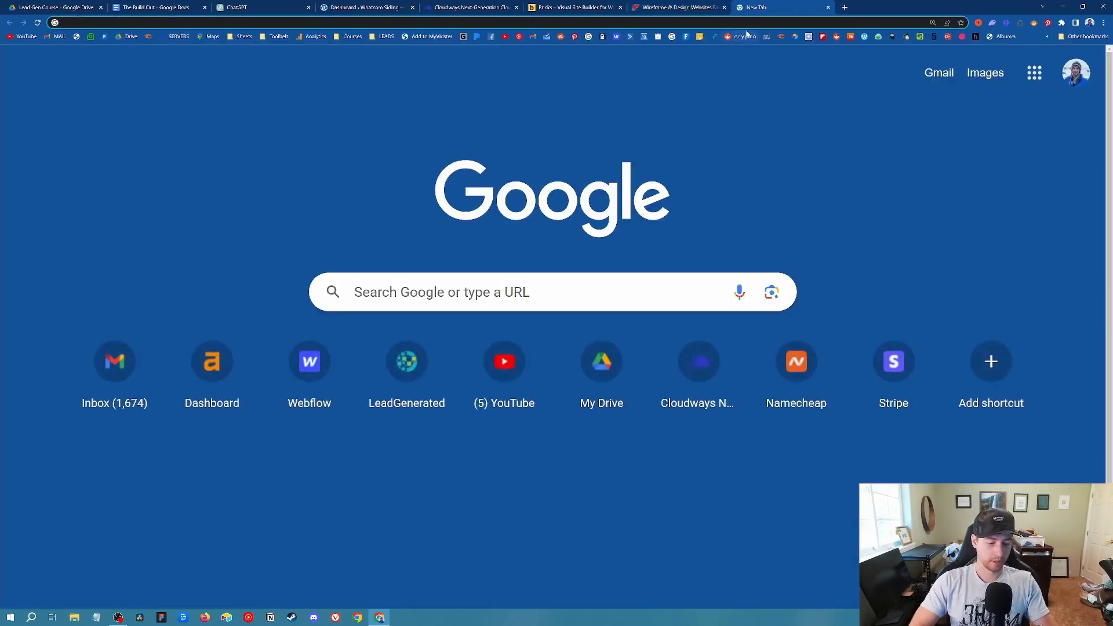
text(aut)
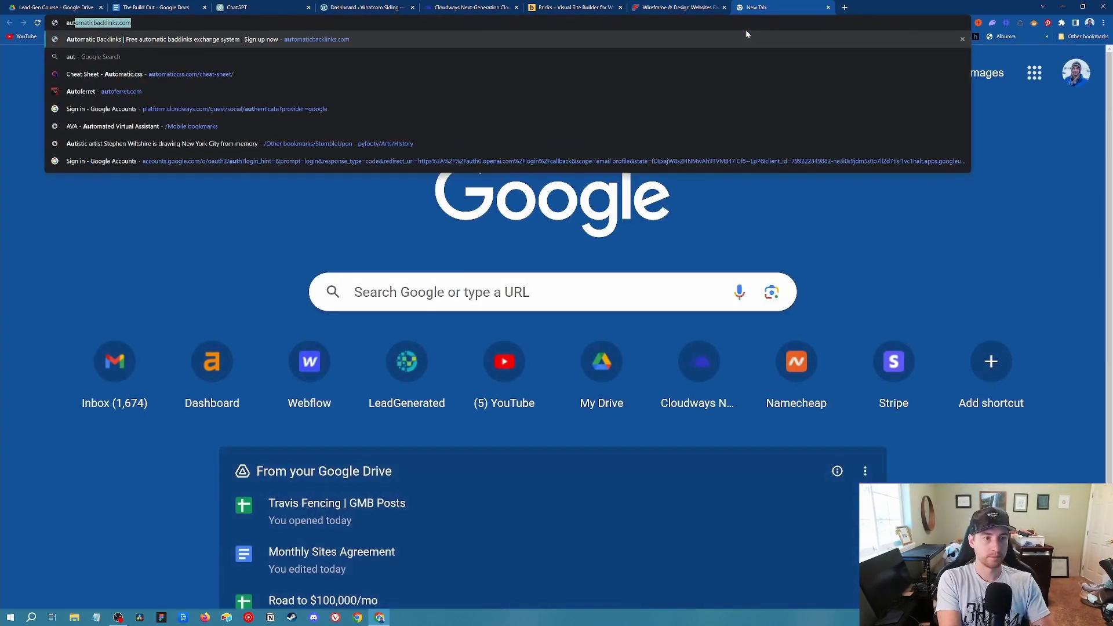
click(267, 75)
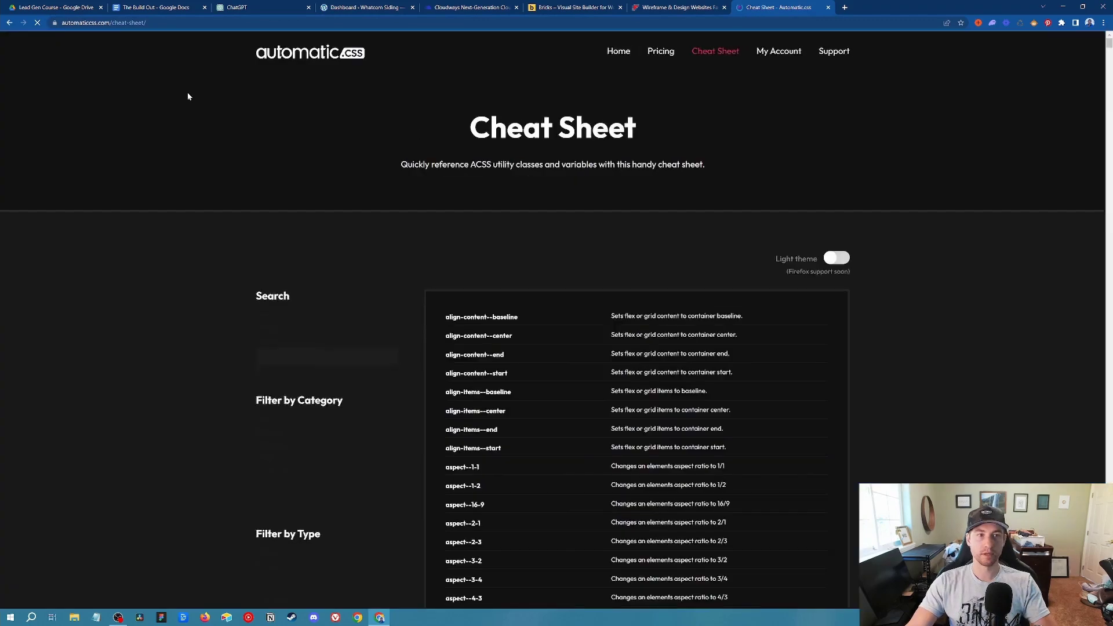
click(307, 58)
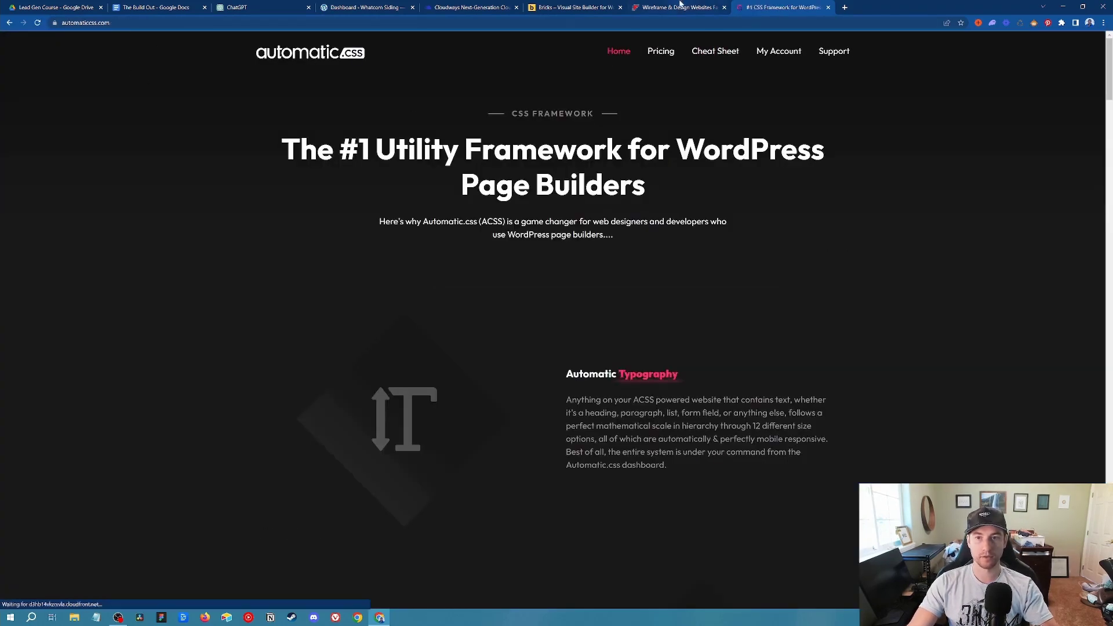
Switch between the Frames and Automatic.css homepages and look over the introduction on the Frames page.
click(682, 7)
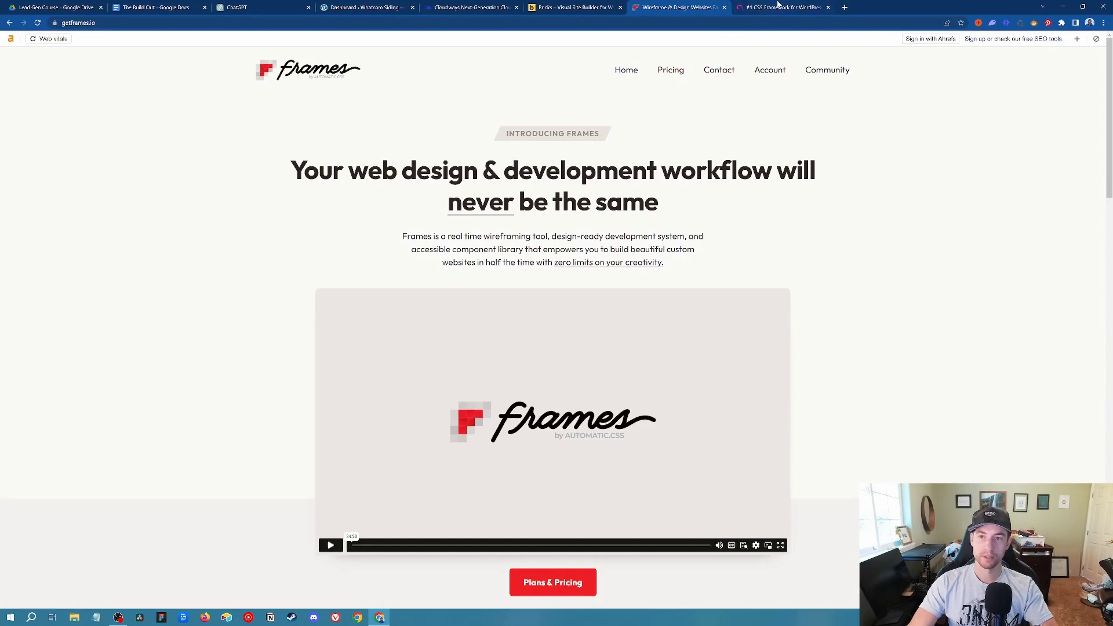
click(779, 6)
click(688, 6)
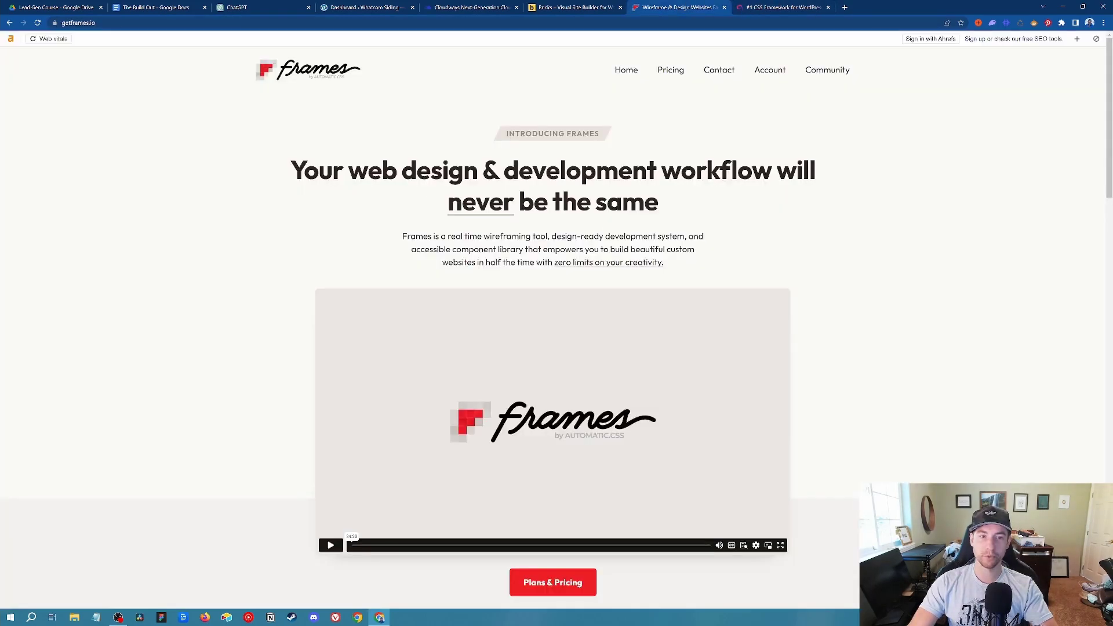
scroll(754, 145, down, 6)
scroll(785, 191, up, 5)
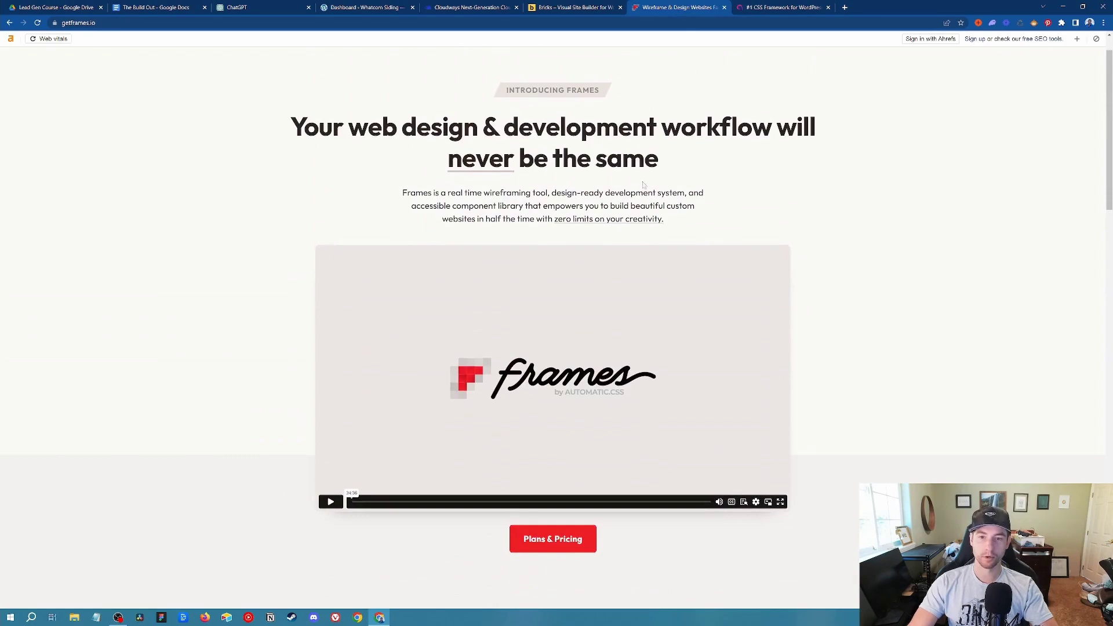
Look over the Frames homepage down to the team insights section and play its introduction video from partway through.
scroll(643, 185, up, 1)
scroll(683, 190, down, 12)
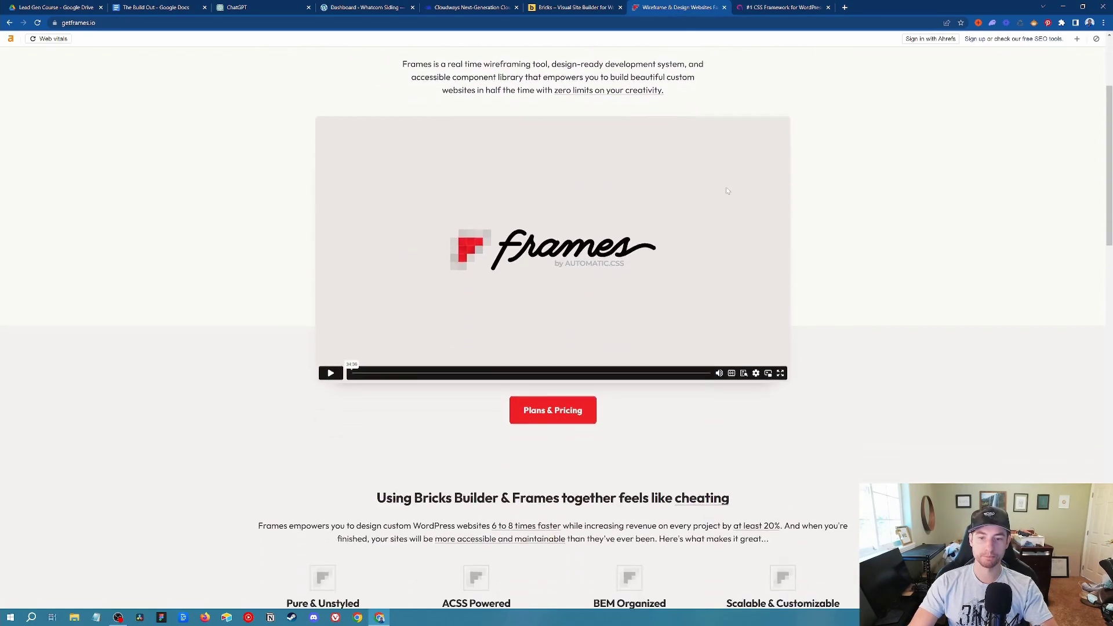
scroll(835, 195, down, 9)
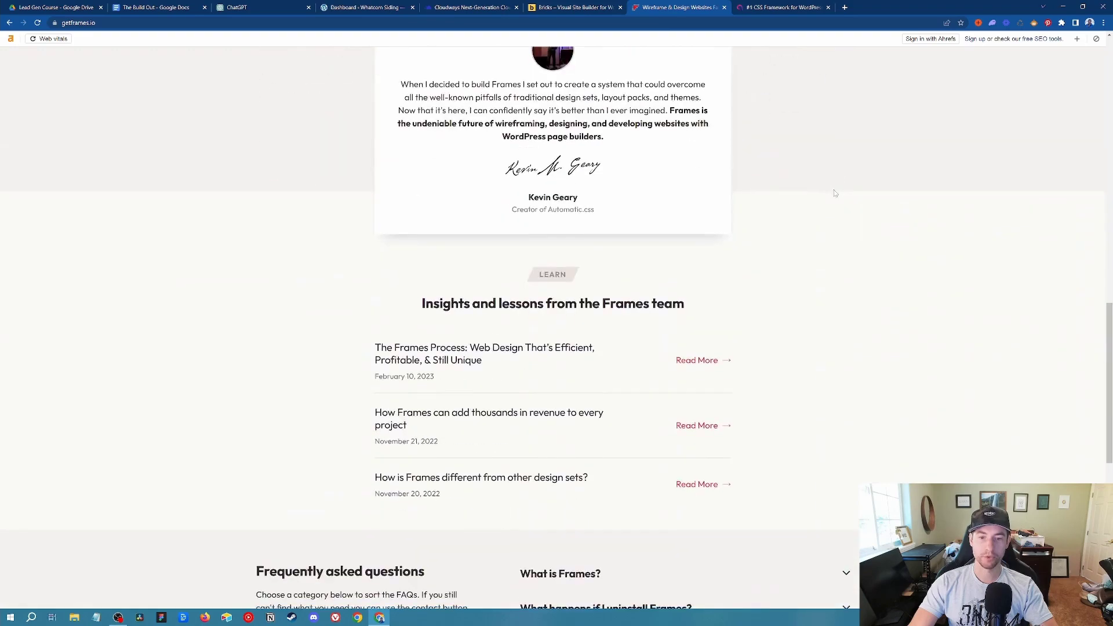
scroll(835, 193, up, 20)
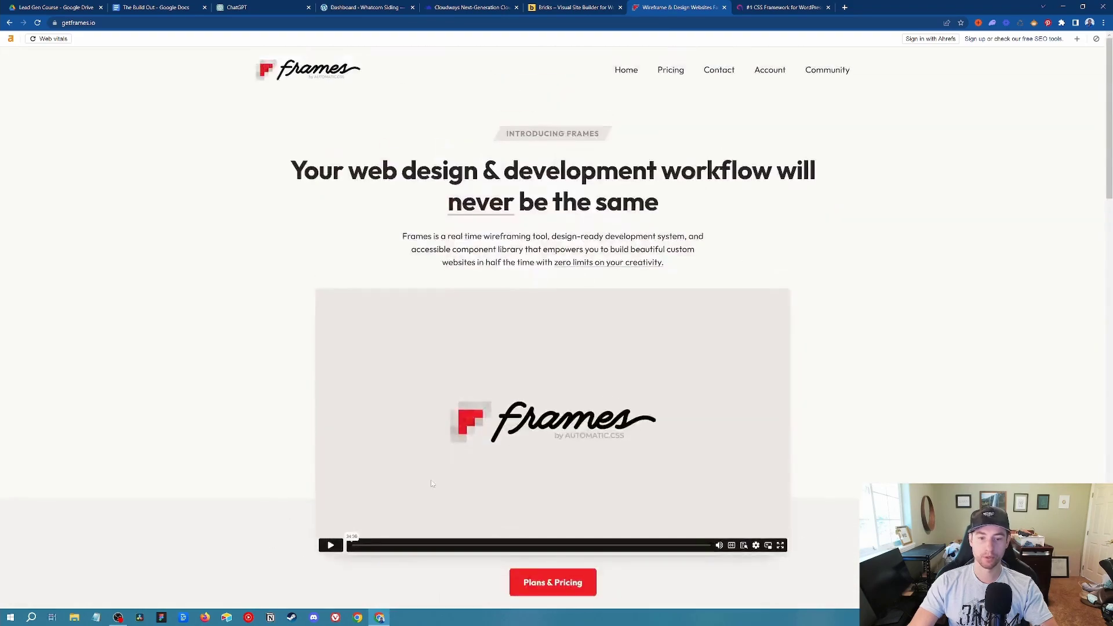
click(427, 545)
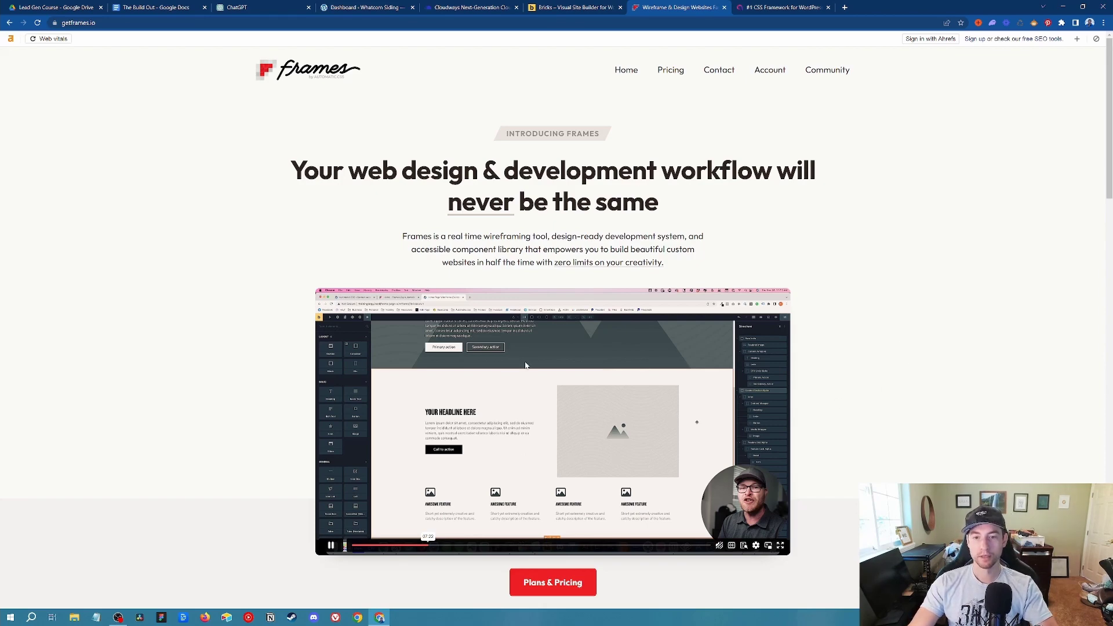
View the Automatic.css homepage introduction, and revisit the Bricks homepage.
click(757, 13)
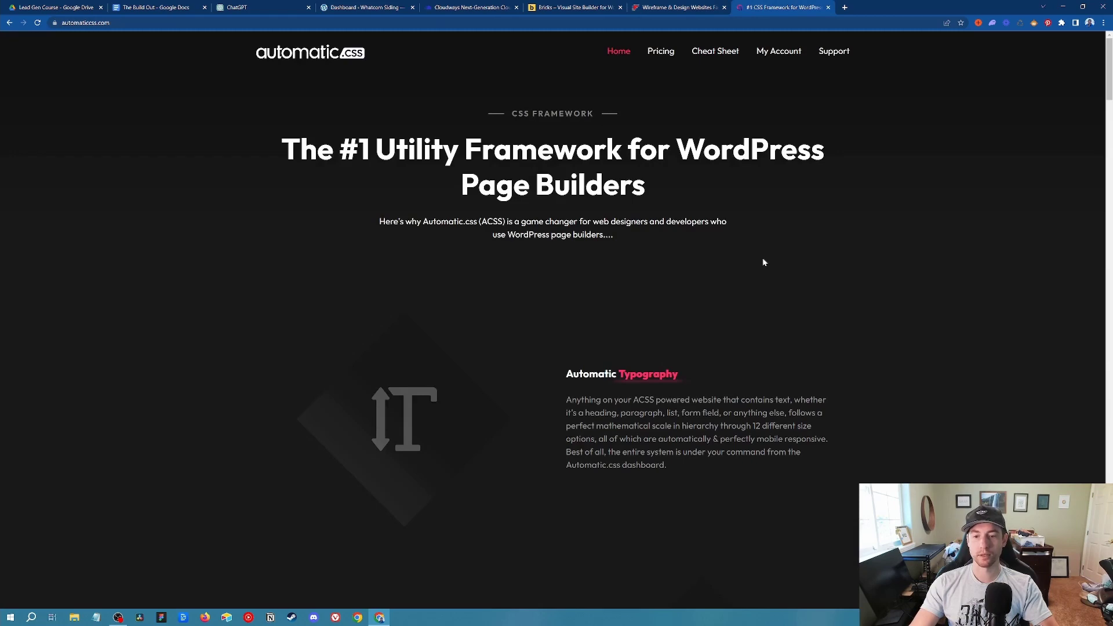
drag(1106, 87, 1020, 94)
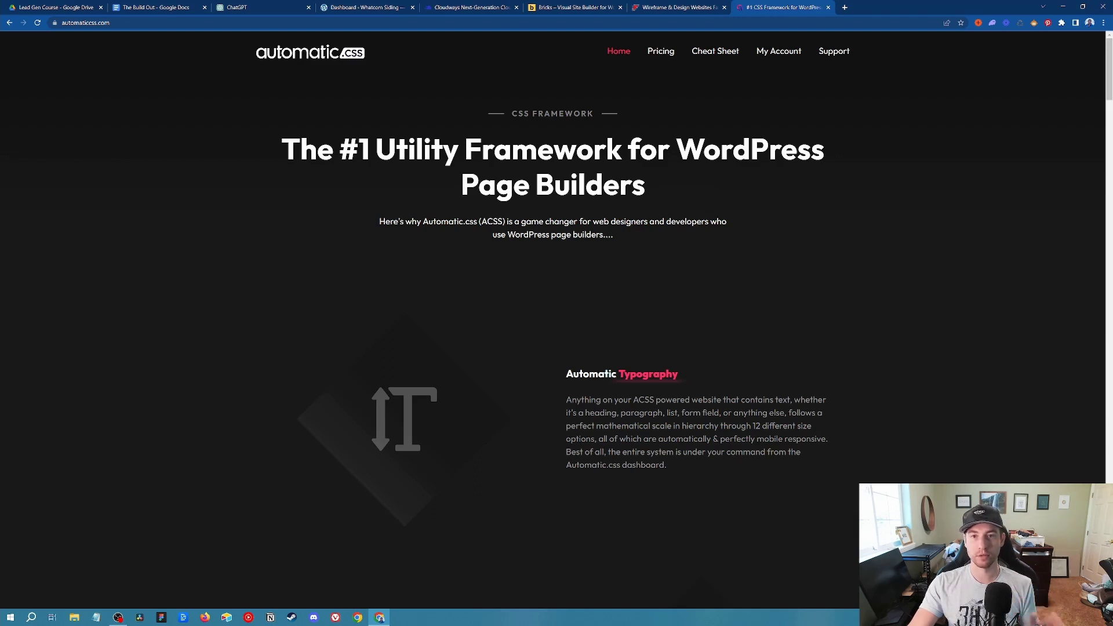
click(584, 9)
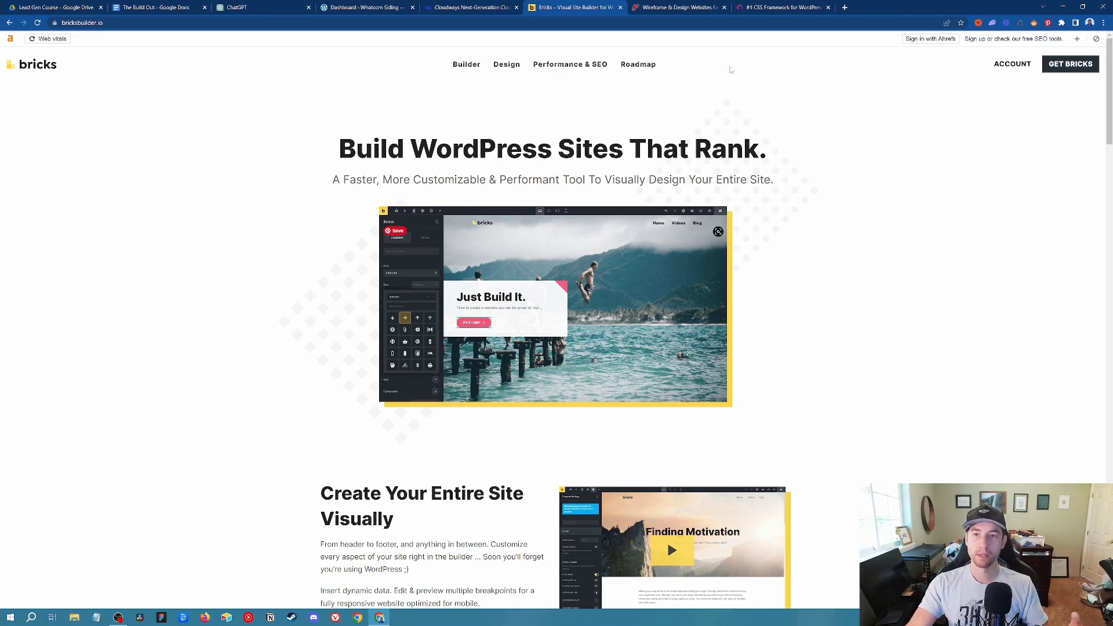
Open the Automatic.css Cheat Sheet and browse its list of utility classes down to the text classes.
click(767, 7)
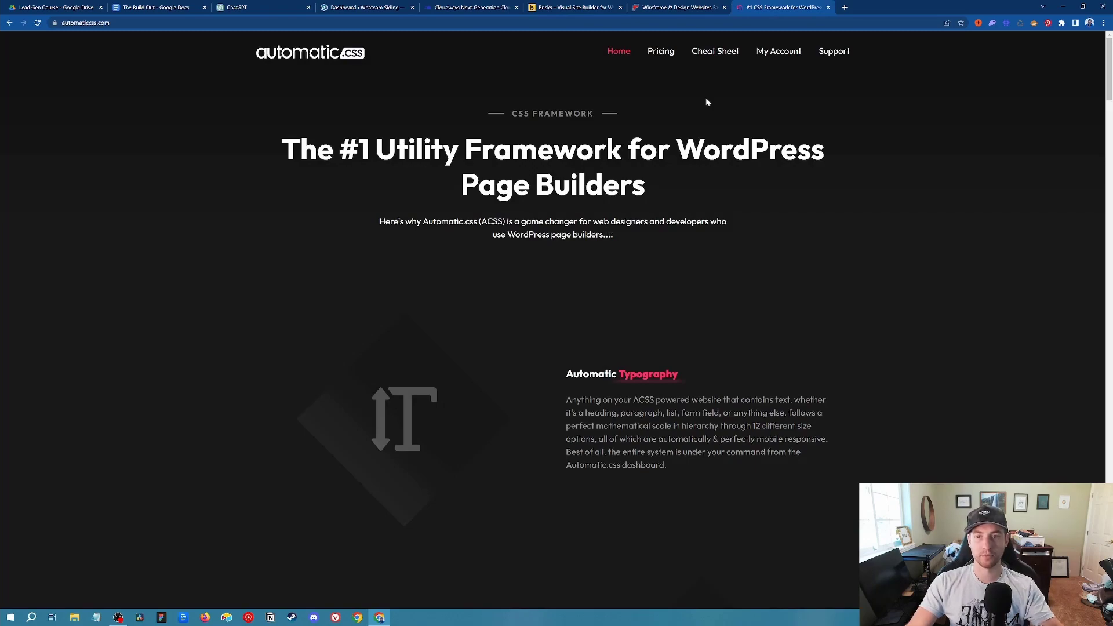
click(716, 51)
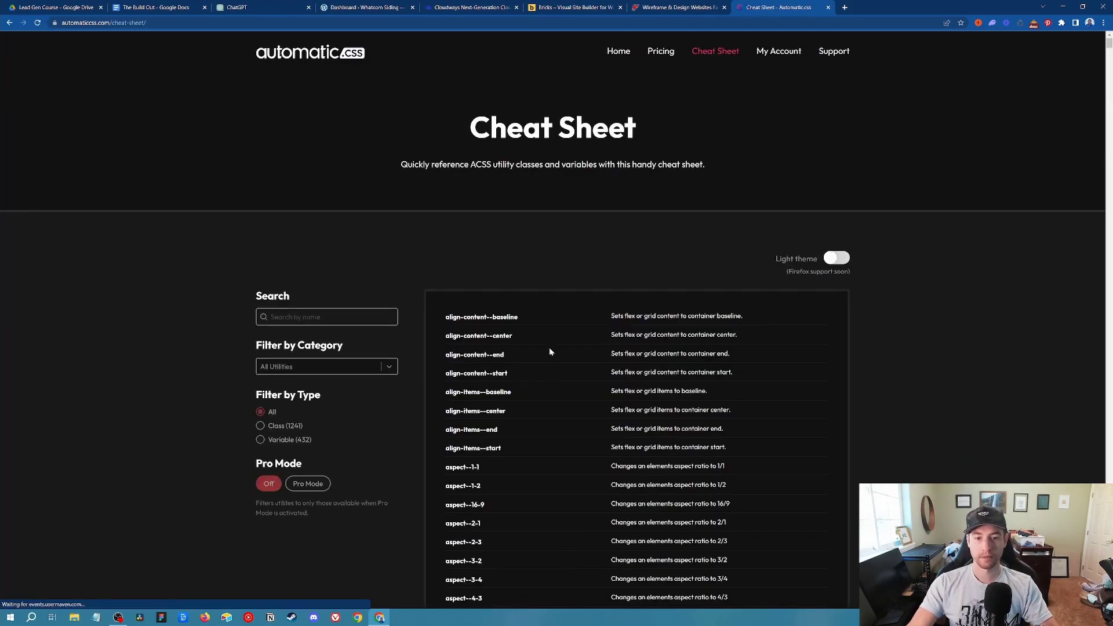
scroll(765, 255, down, 5)
drag(1109, 53, 1087, 434)
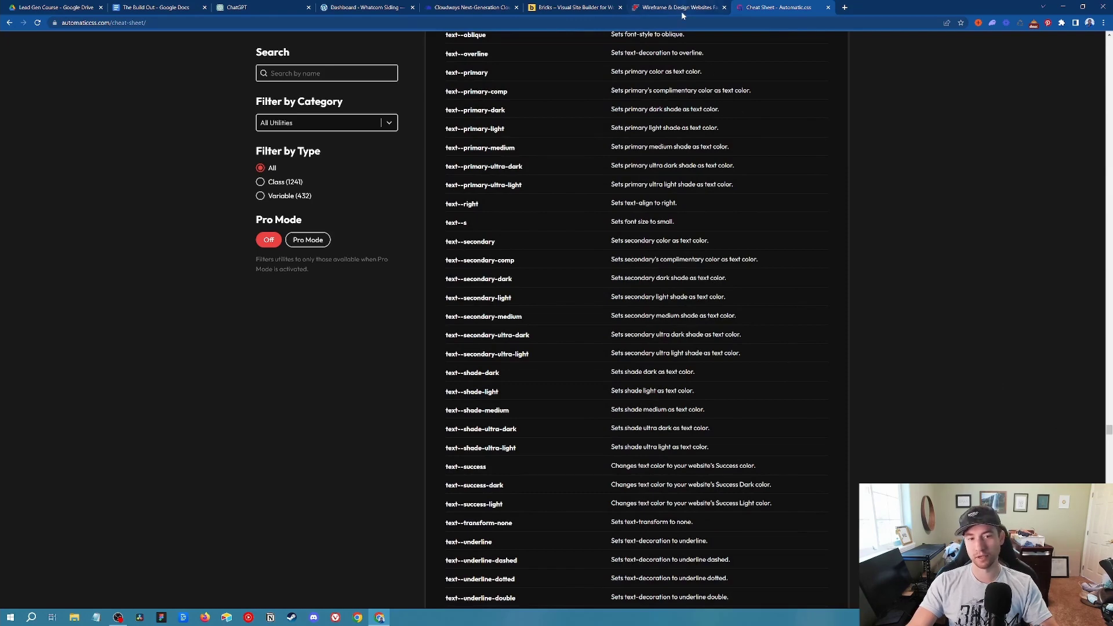
Return to the Whatcom Siding plugin list and highlight Duplicate Page, Gravity Forms, Rank Math SEO, UpdraftPlus and Wordfence Security in turn.
click(365, 7)
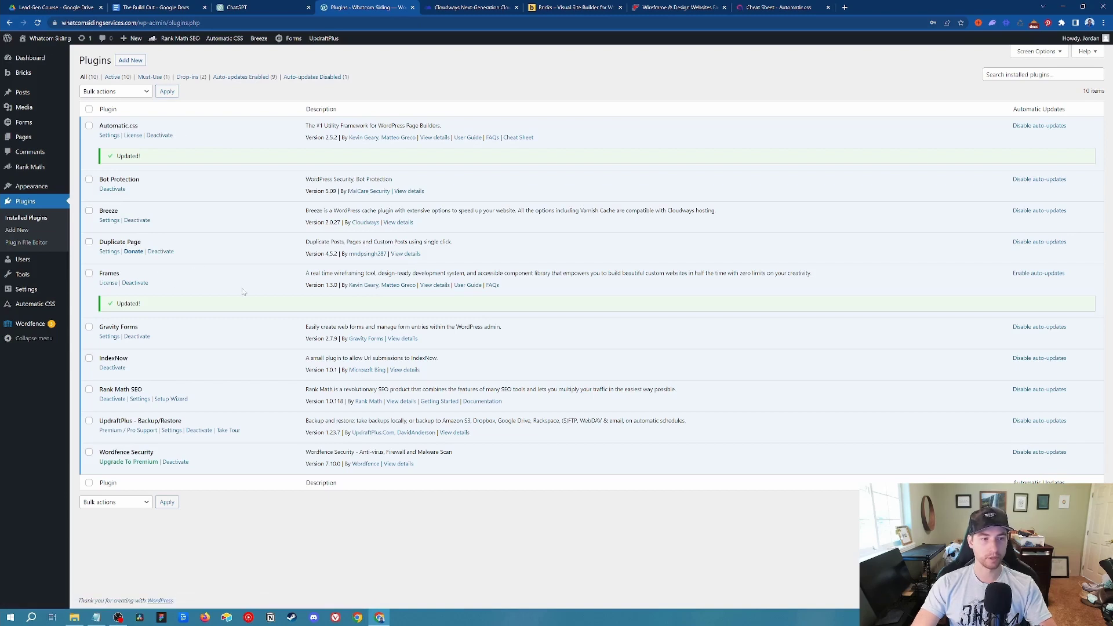
drag(198, 247, 99, 243)
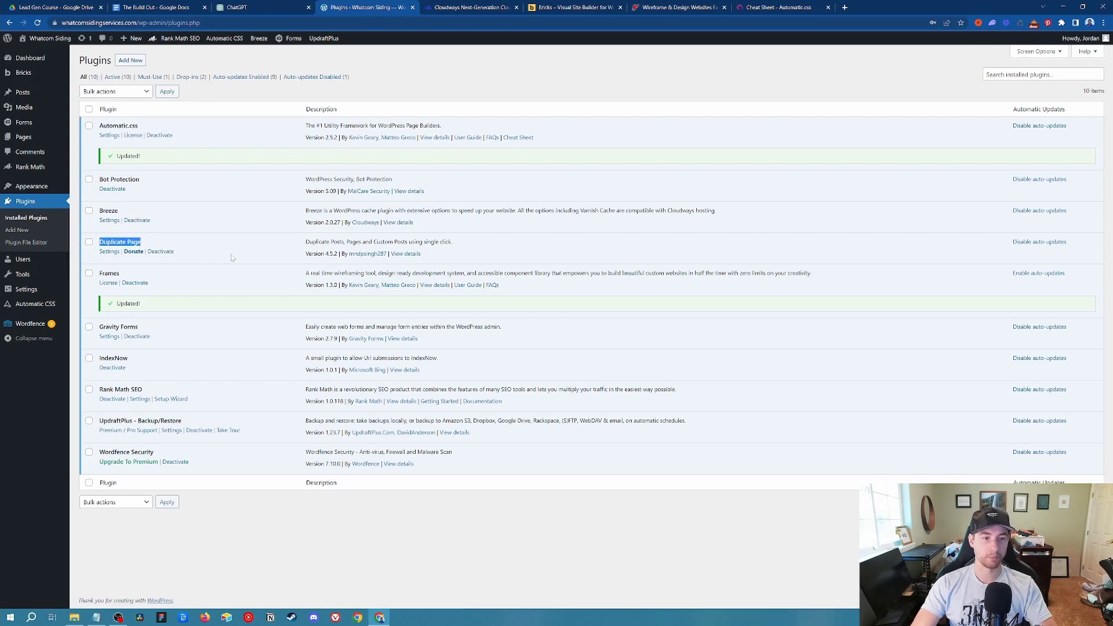
drag(205, 340, 100, 328)
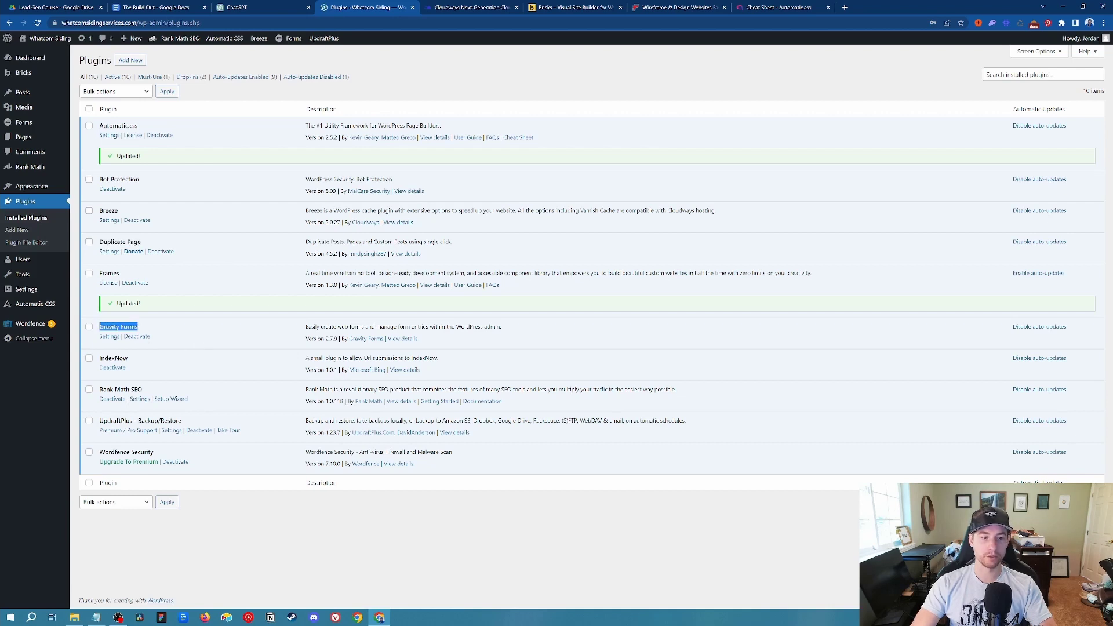
drag(158, 395, 98, 393)
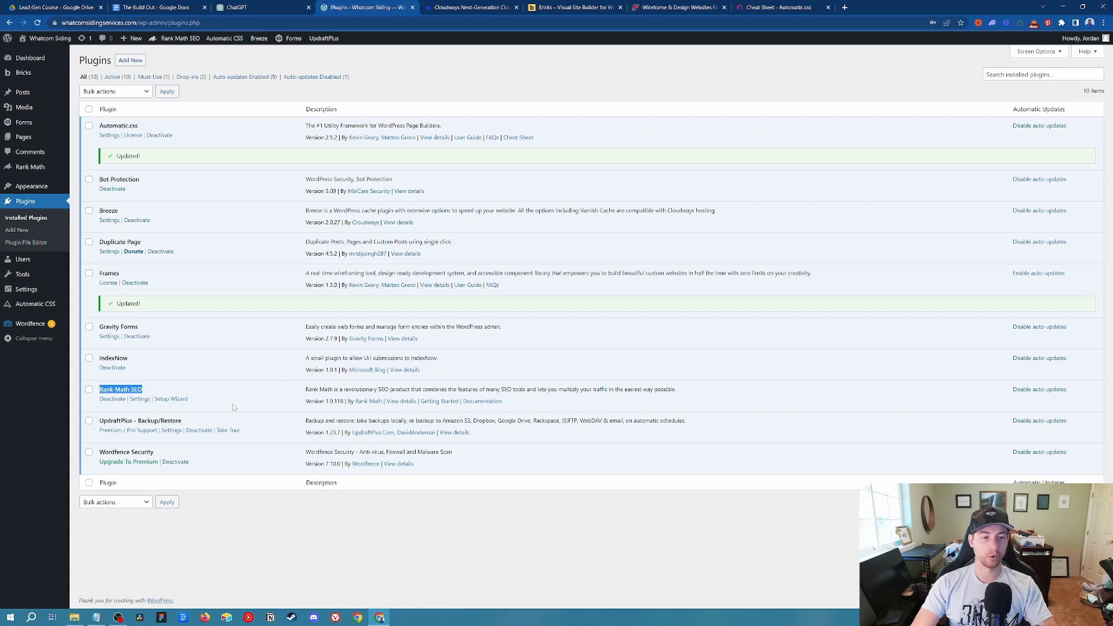
drag(199, 419, 96, 419)
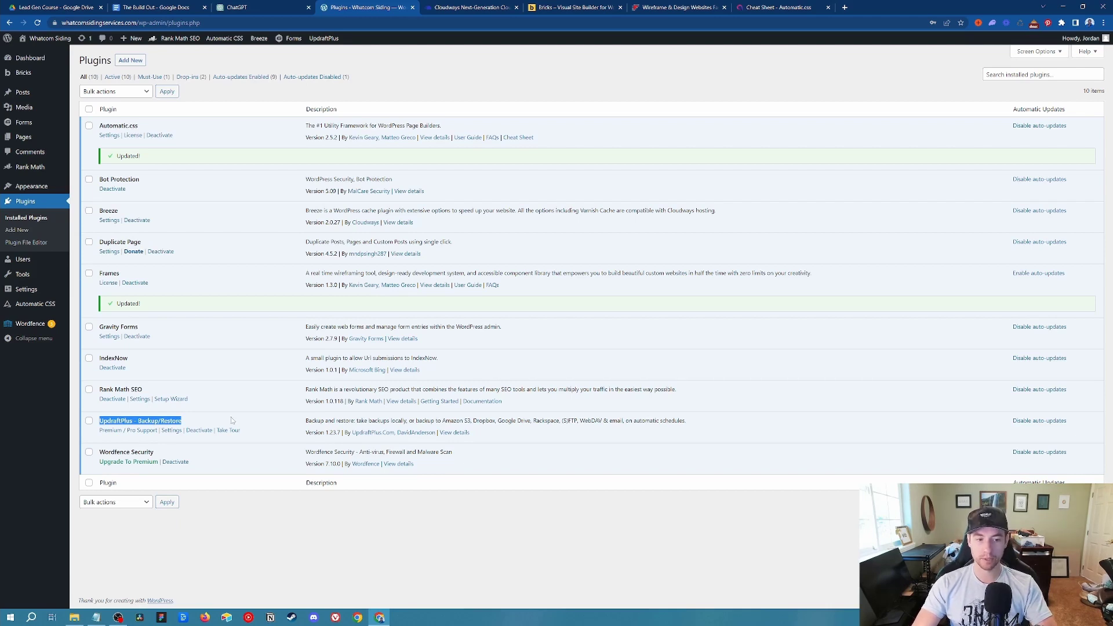
drag(169, 456, 95, 453)
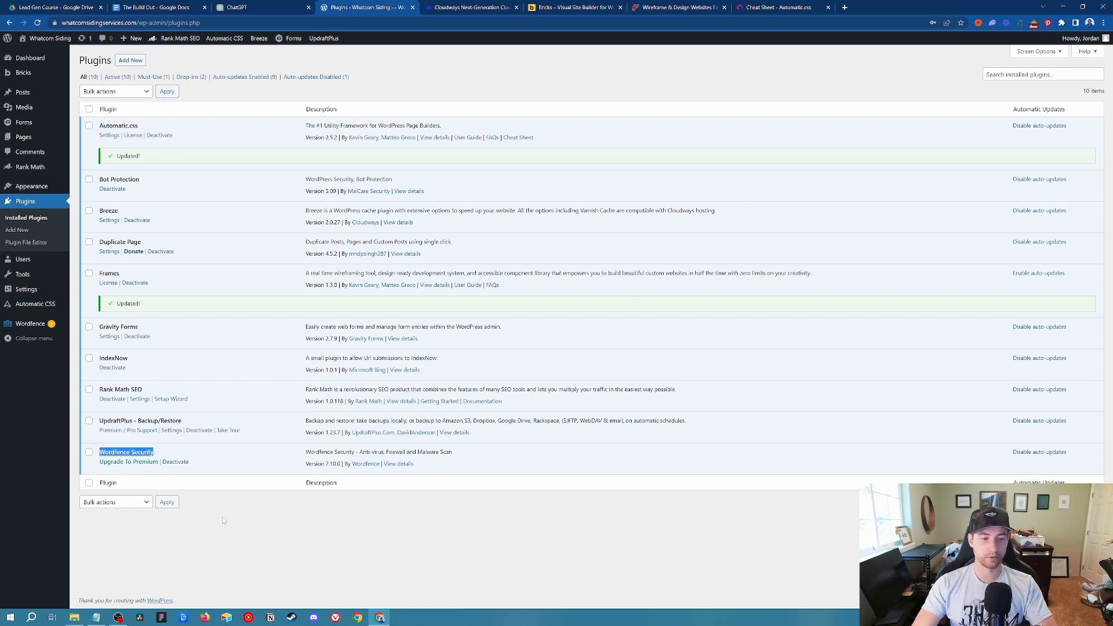
Recap the essential plugins by highlighting Wordfence Security, UpdraftPlus, Rank Math SEO, Gravity Forms, Frames and Automatic.css from the bottom up.
click(202, 497)
drag(163, 457, 99, 453)
drag(183, 421, 98, 420)
drag(146, 390, 98, 390)
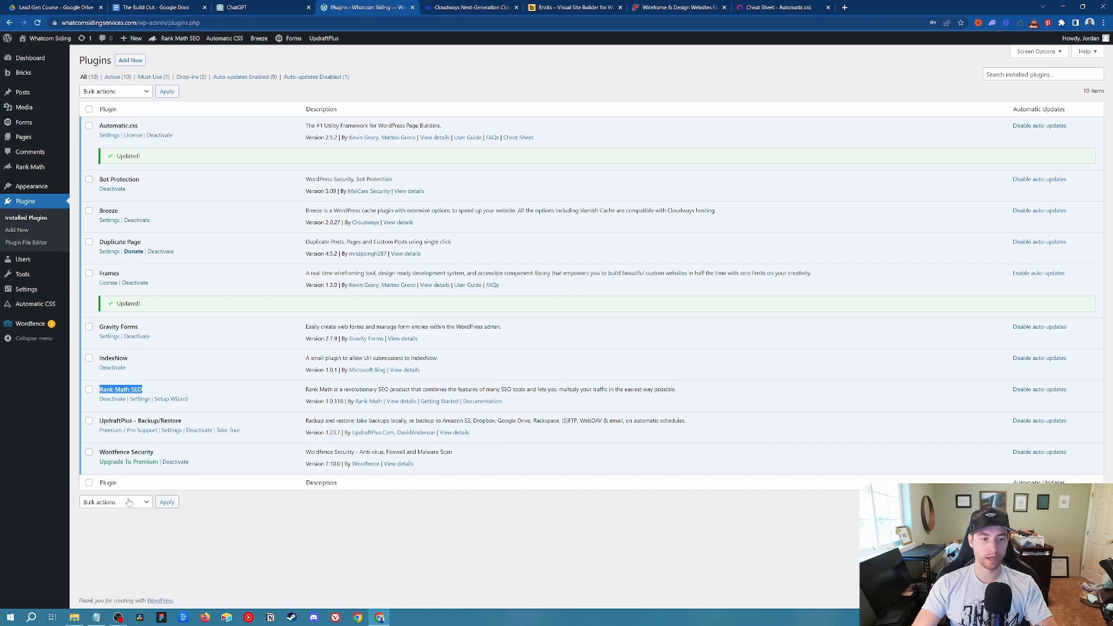
drag(153, 328, 99, 327)
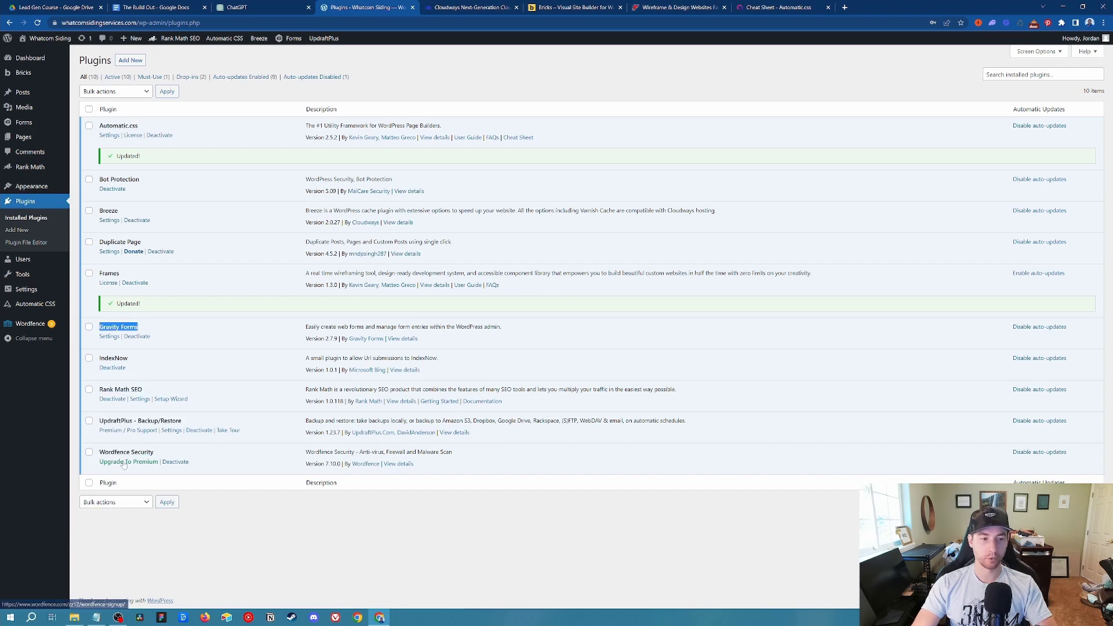
drag(134, 273, 93, 276)
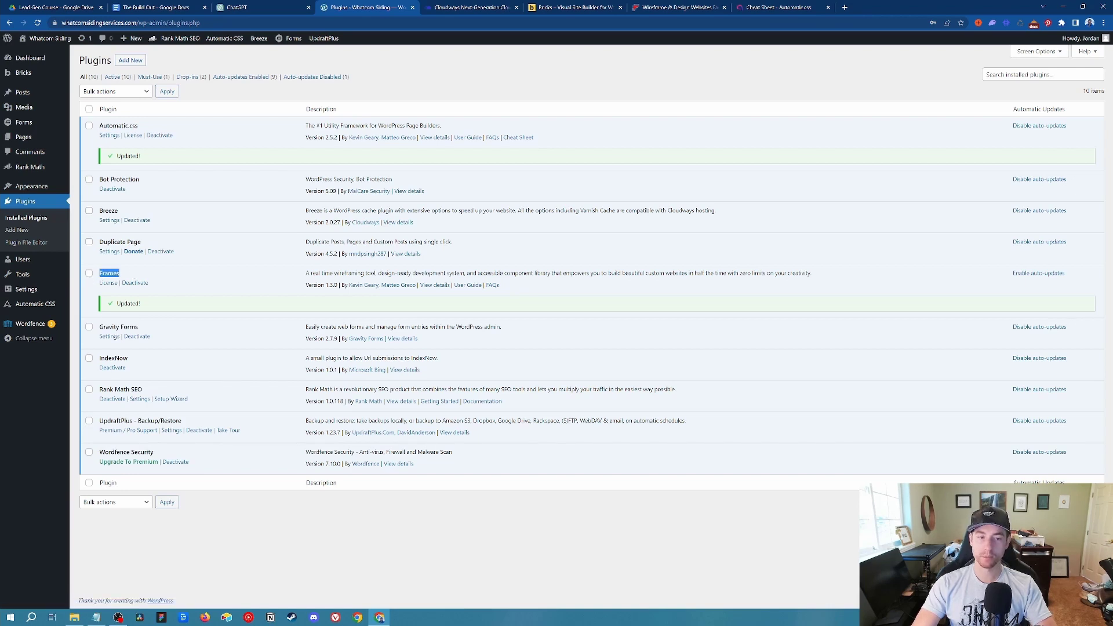
drag(141, 126, 91, 127)
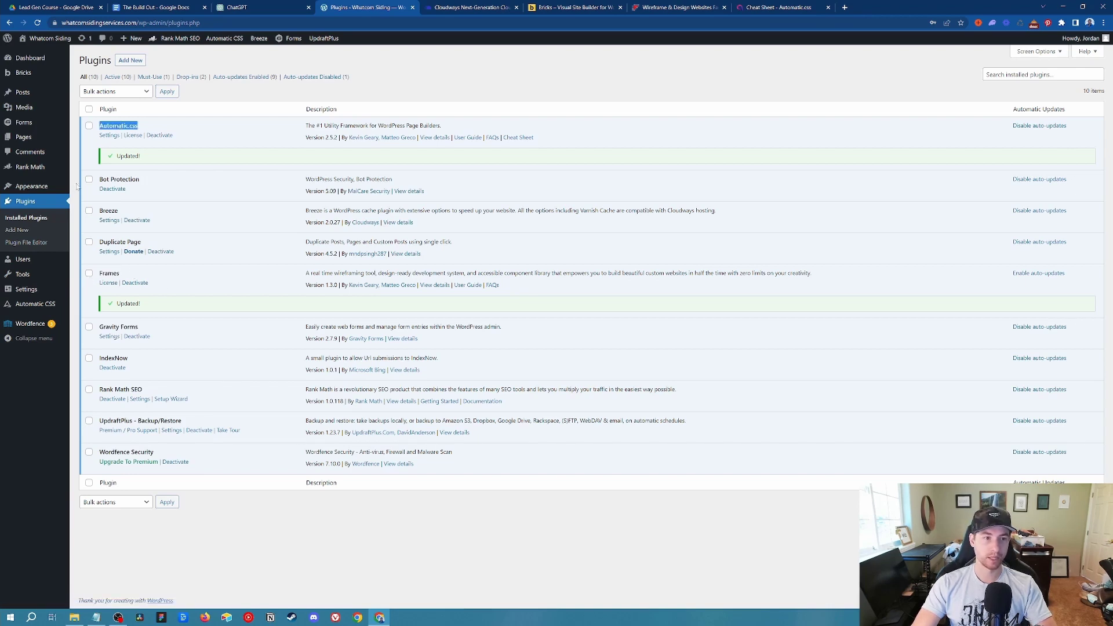
click(272, 100)
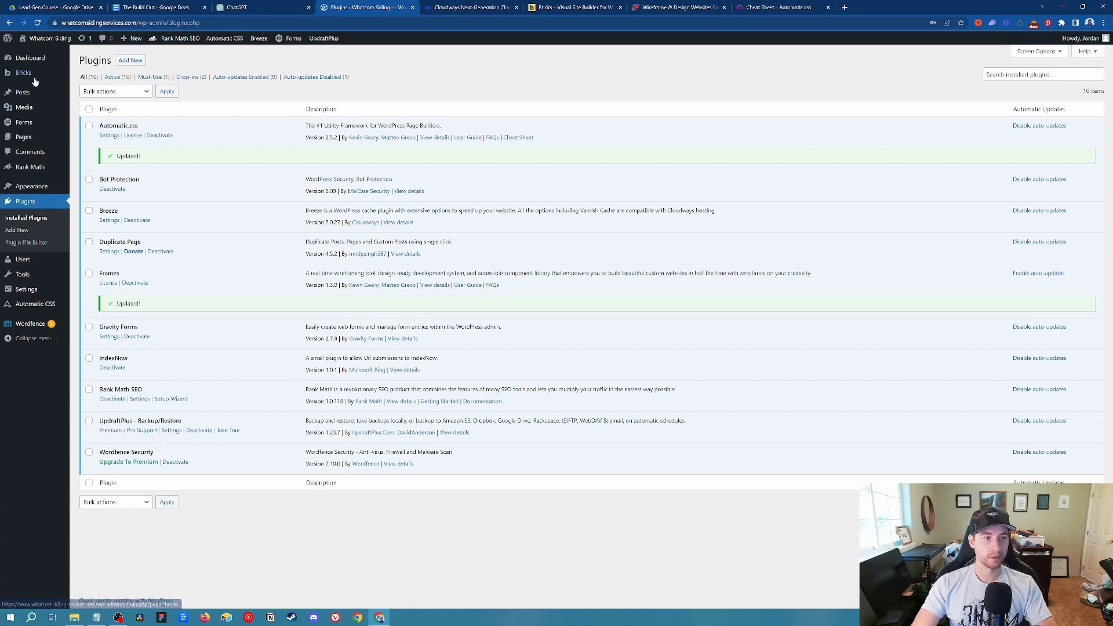
Update the active Bricks theme to the new version from the installed themes.
mouse_move(34, 74)
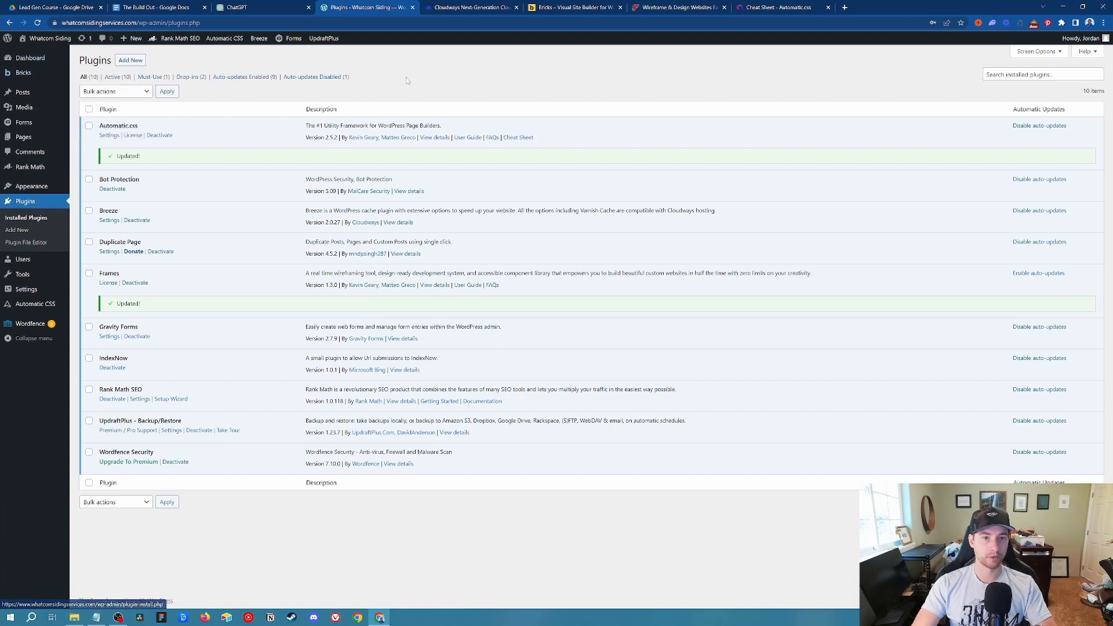
mouse_move(46, 190)
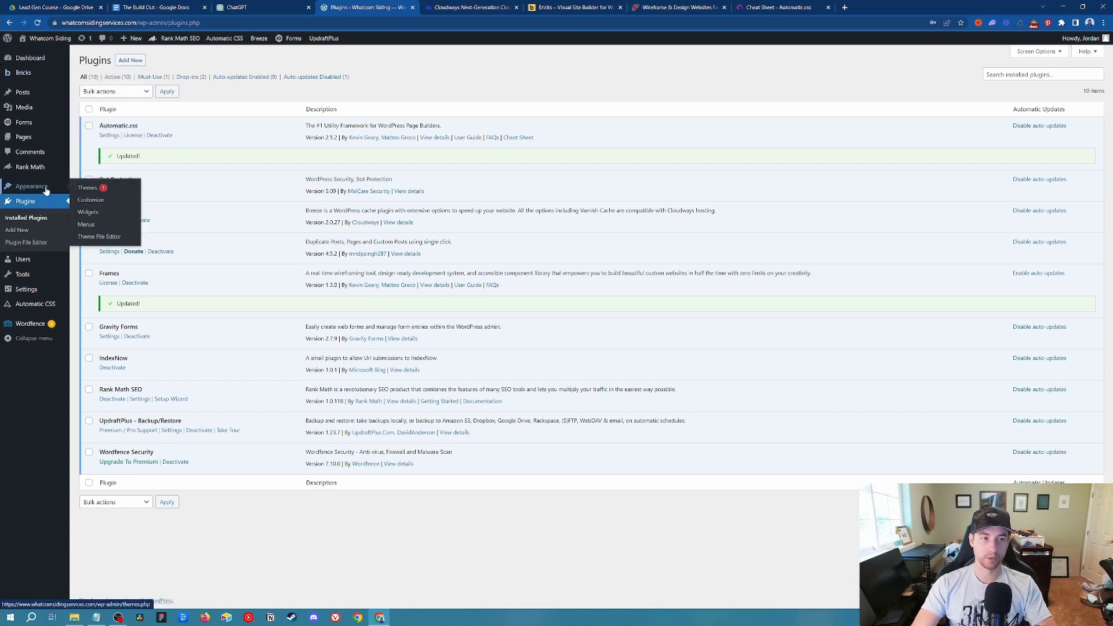
click(87, 188)
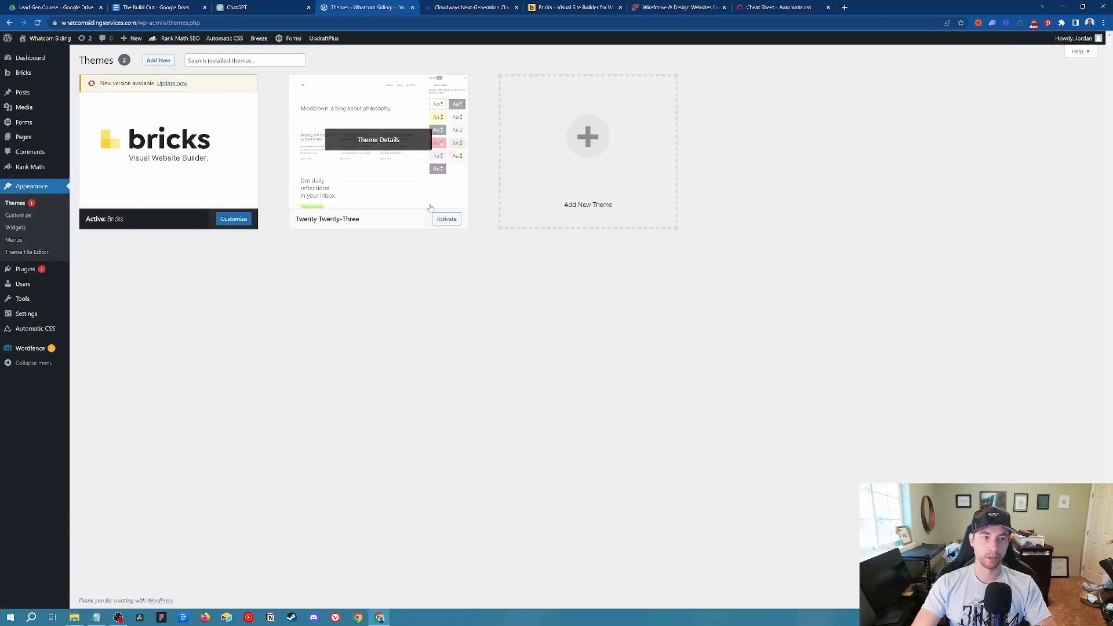
click(172, 83)
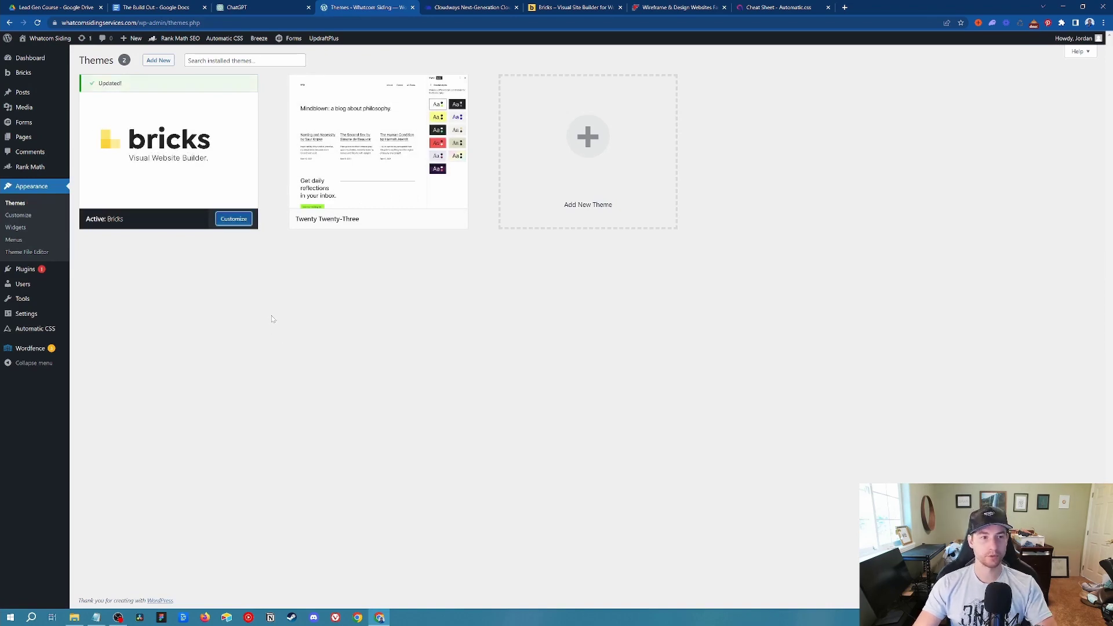
Go back to the installed plugins and highlight the Frames plugin.
click(17, 268)
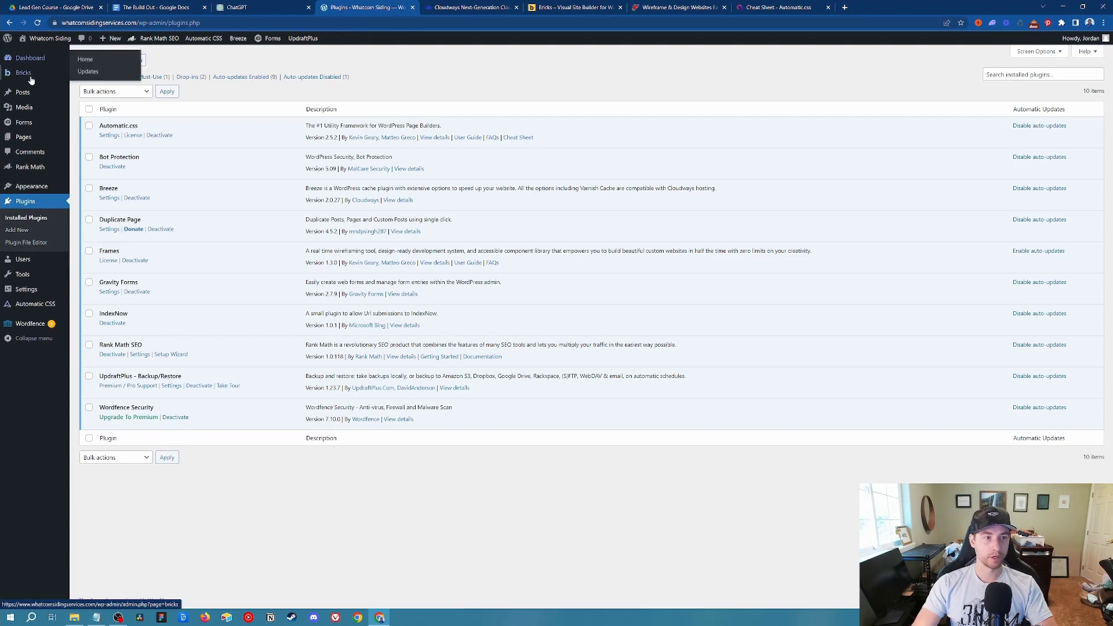
mouse_move(27, 77)
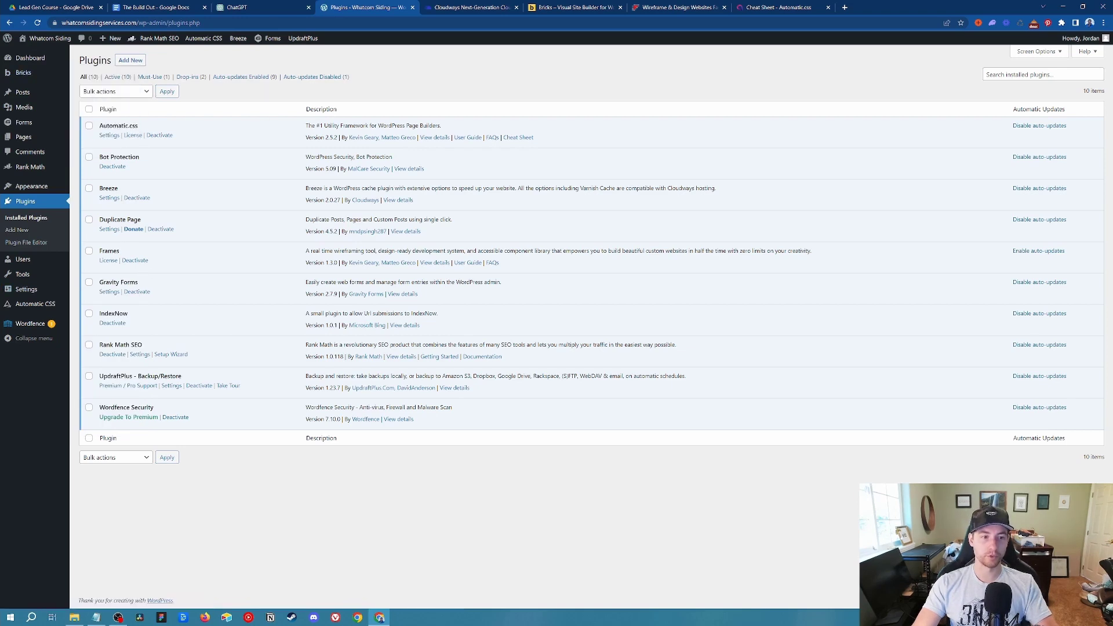
drag(120, 251, 99, 251)
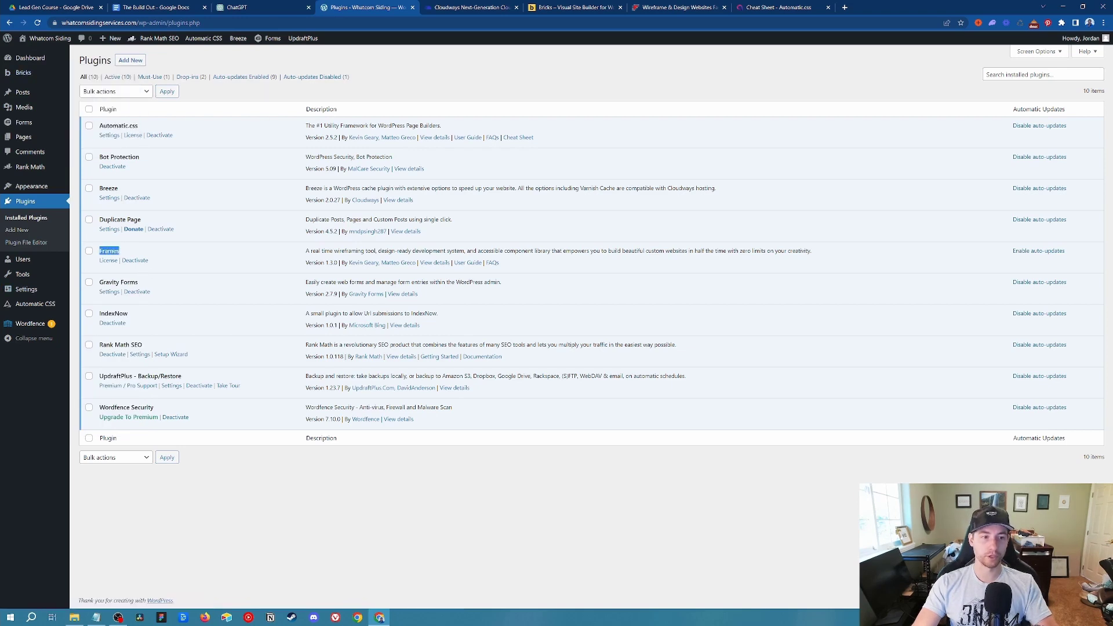
click(402, 87)
drag(120, 252, 93, 247)
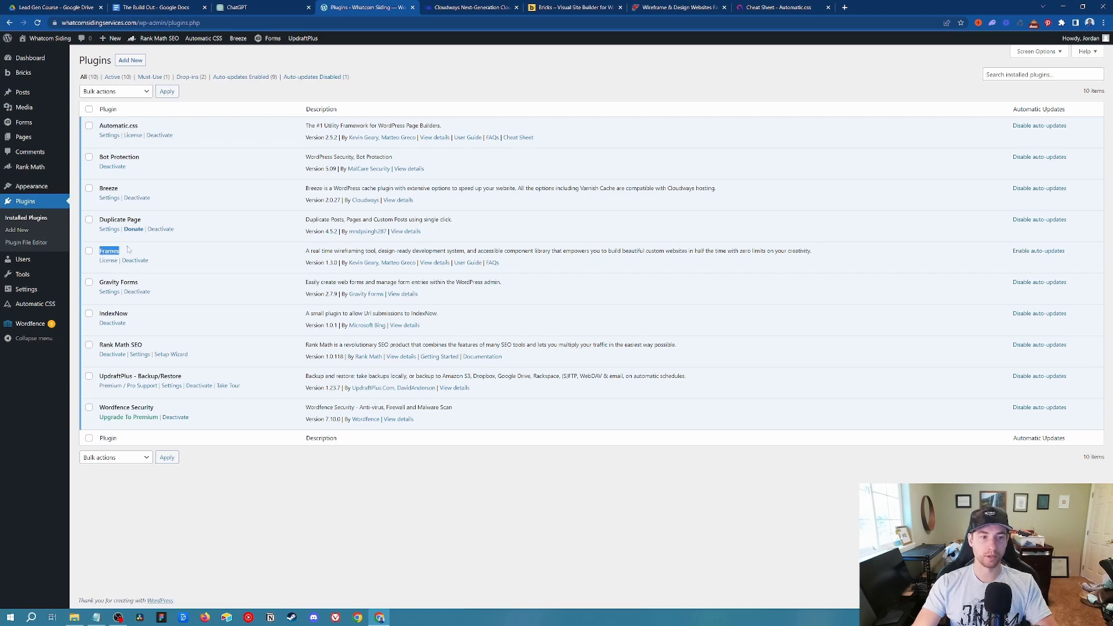
mouse_move(30, 77)
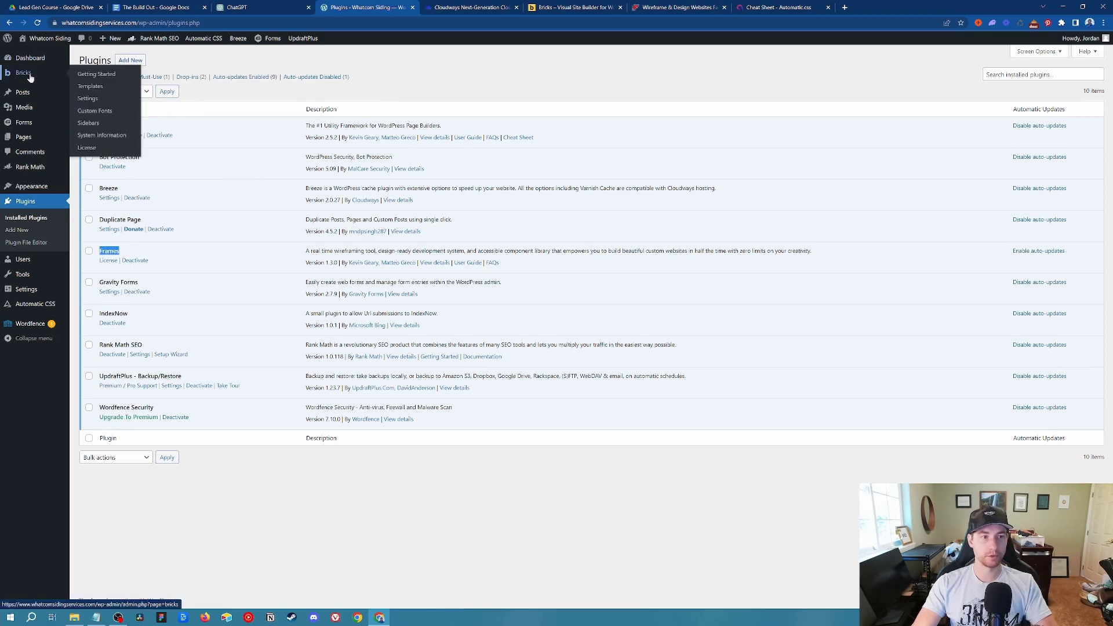
click(97, 99)
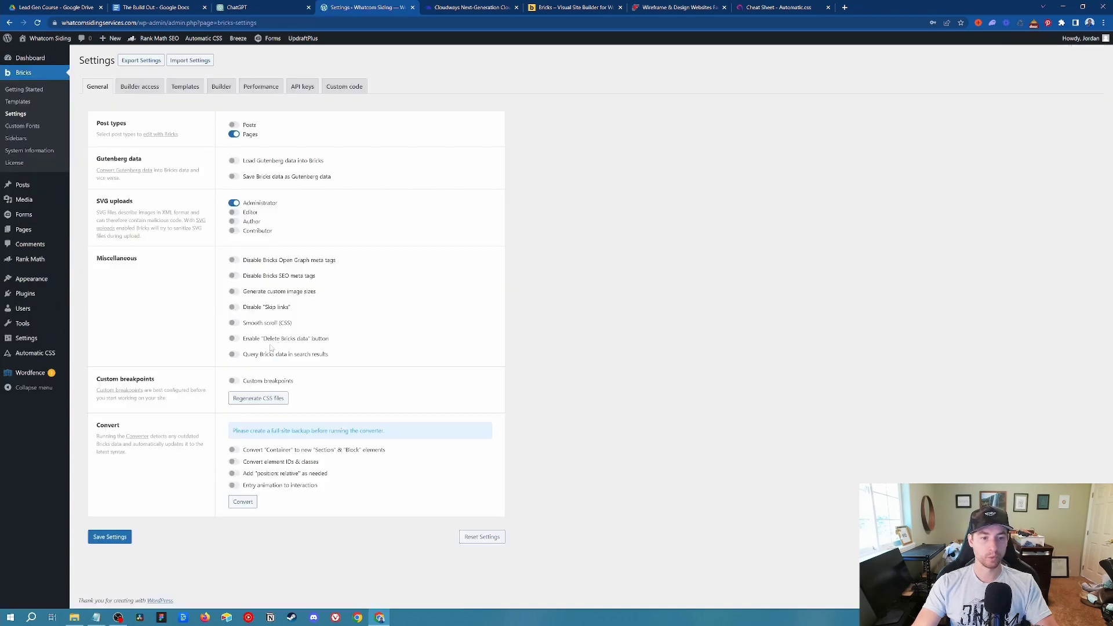
click(185, 86)
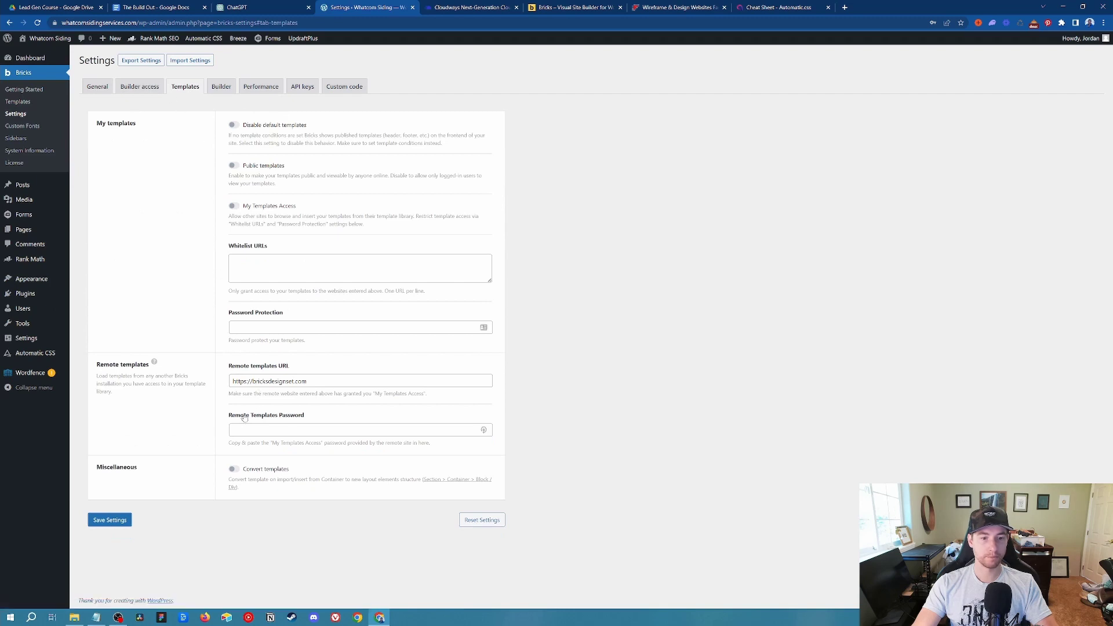
triple_click(270, 380)
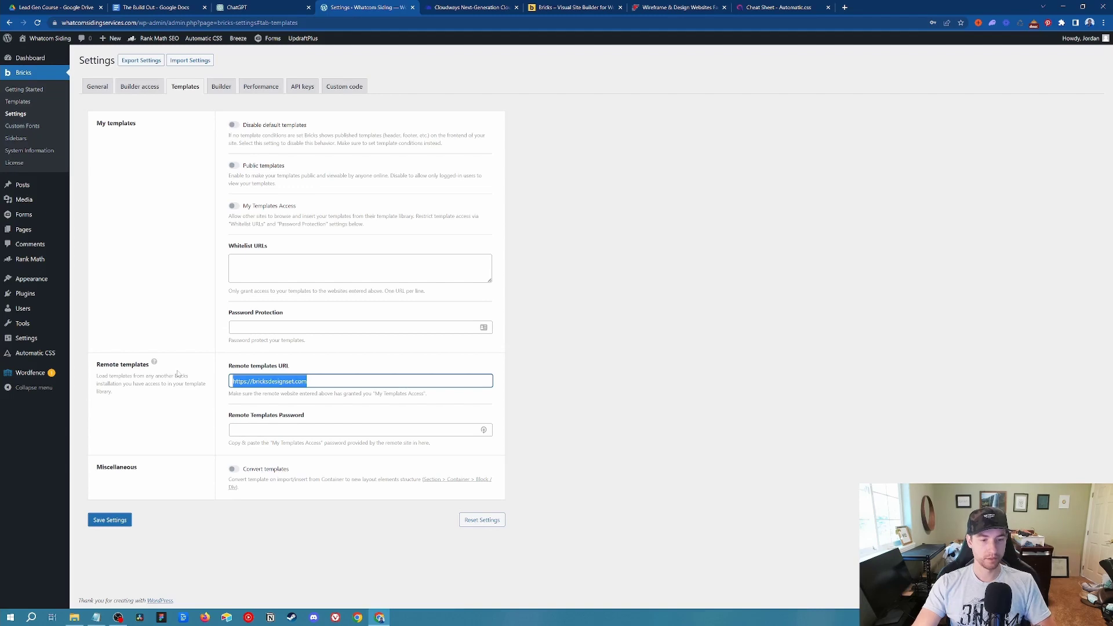
text(https://bricks.getframes.io/)
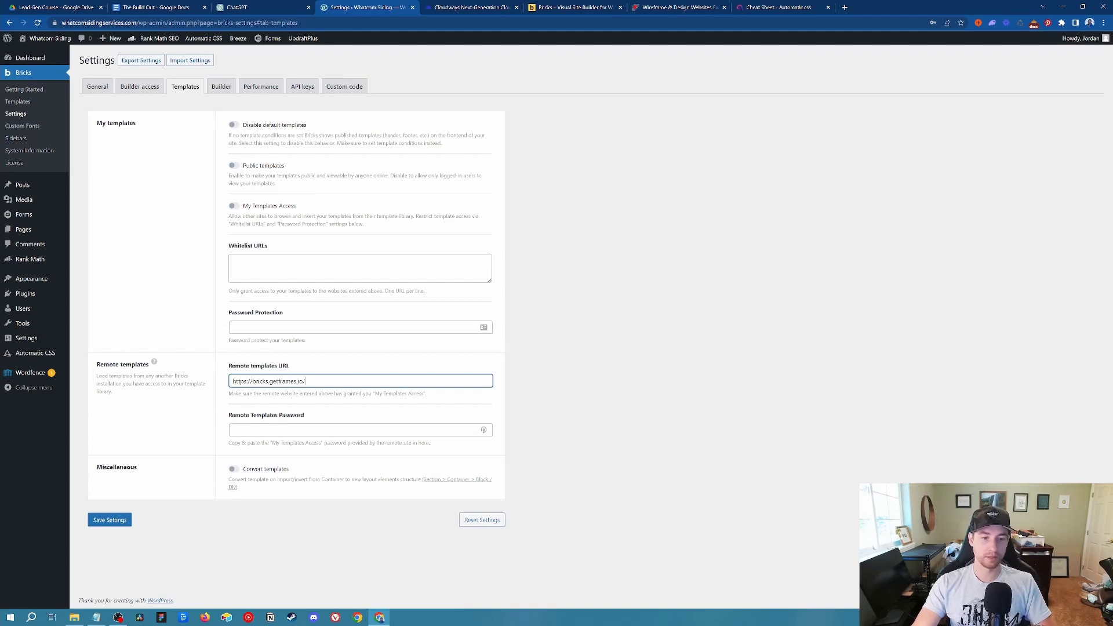
drag(306, 380, 252, 381)
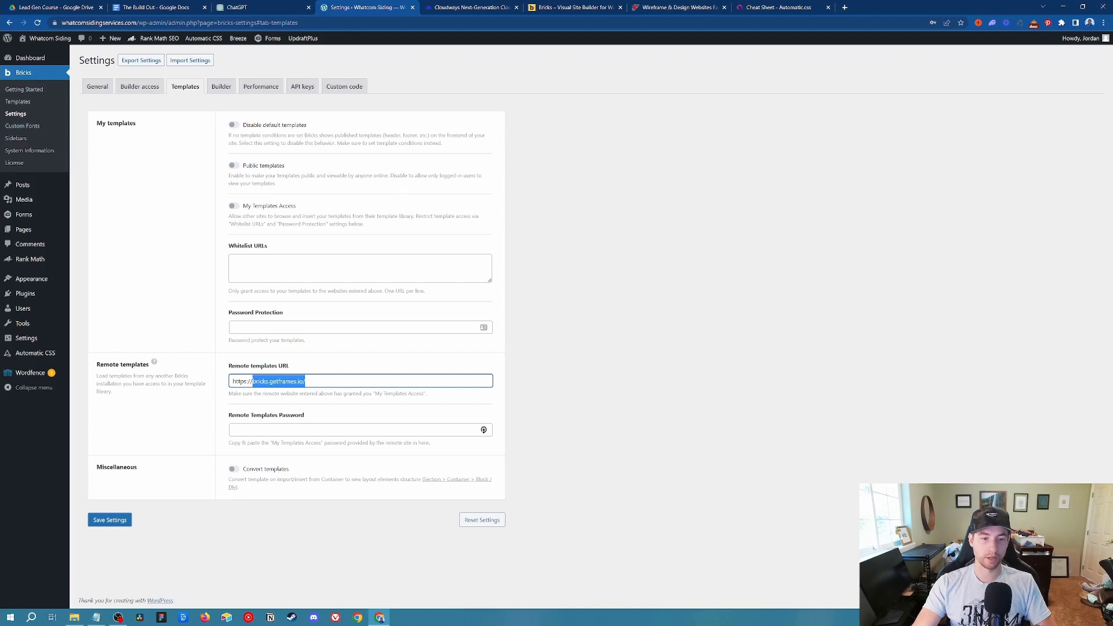
Paste the remote templates password for the Frames library into the Bricks template settings and save them.
click(251, 430)
click(203, 422)
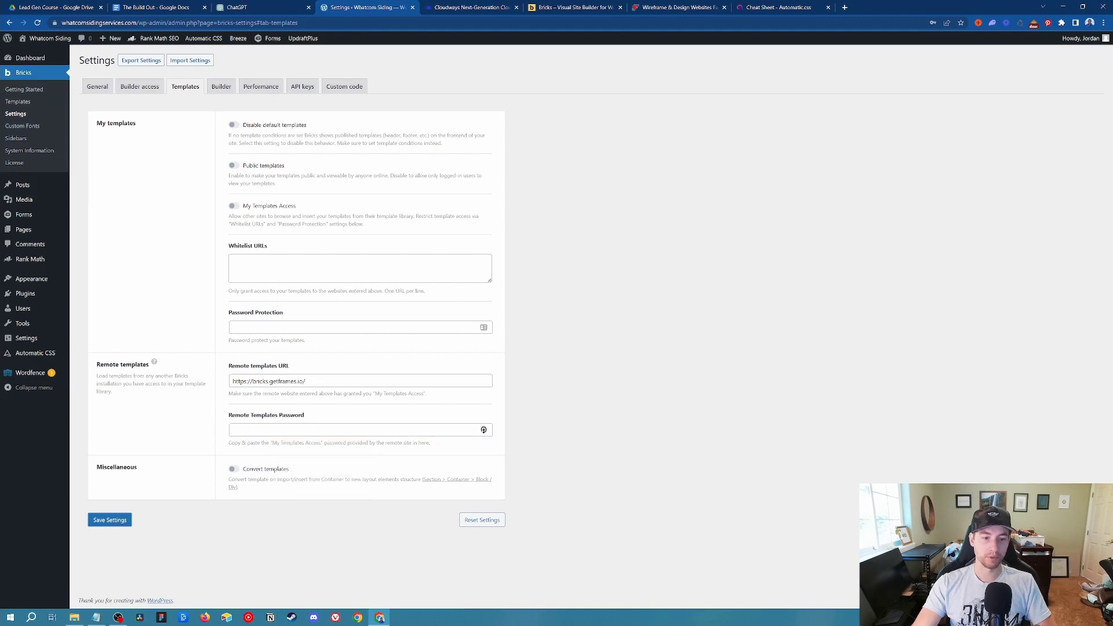
key(Tab)
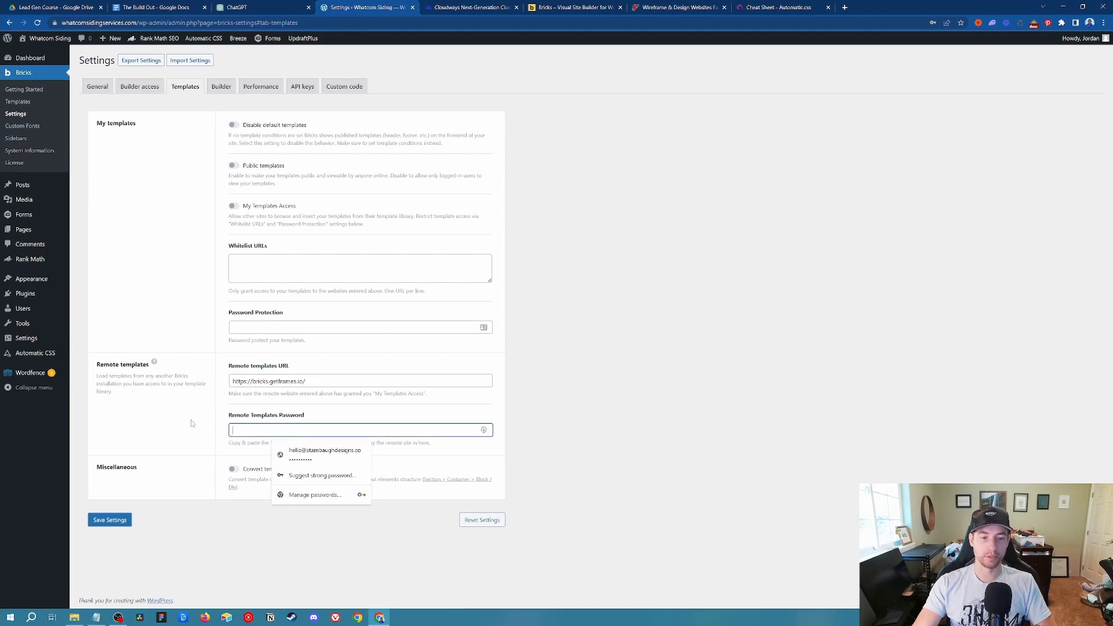
key(ctrl+v)
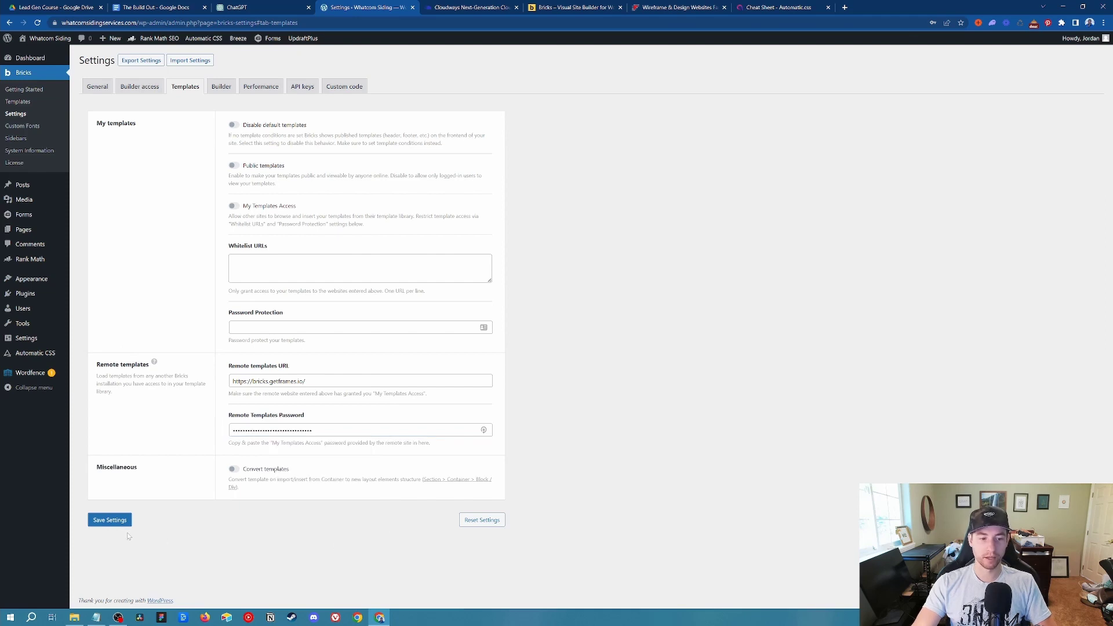
click(120, 520)
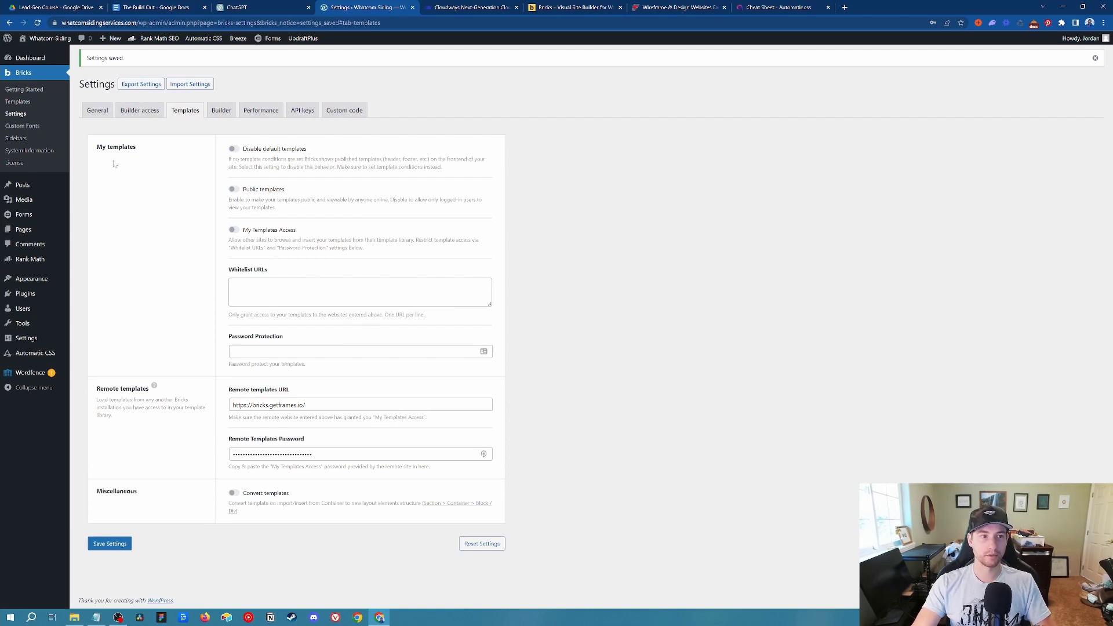
Create and publish a Bricks template titled HEADER with the template type Header, and open it for editing with Bricks.
click(18, 102)
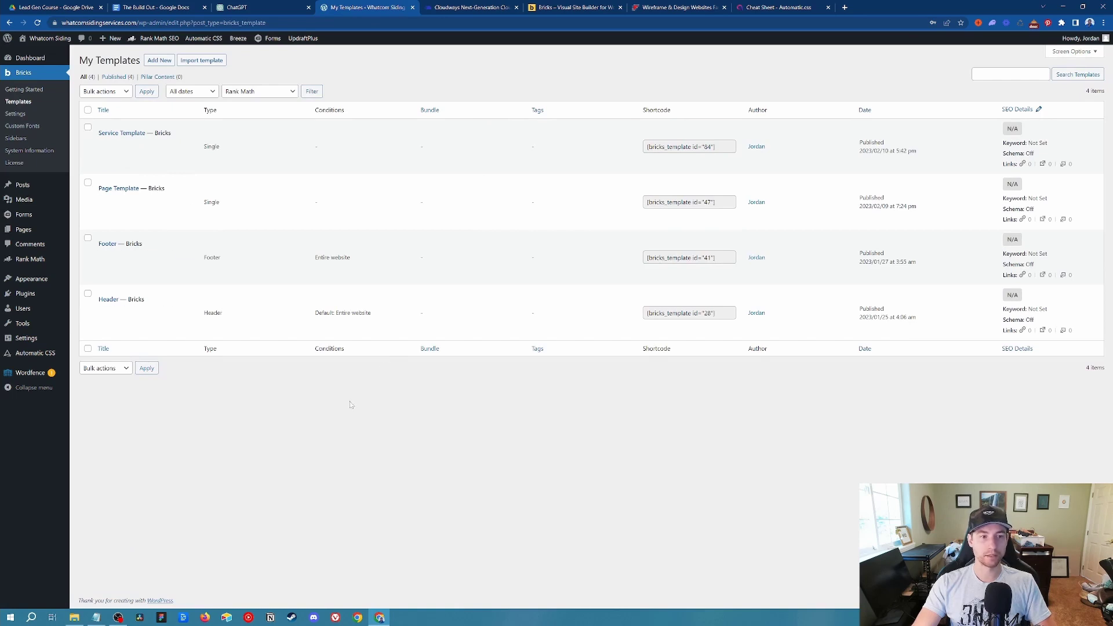
mouse_move(139, 326)
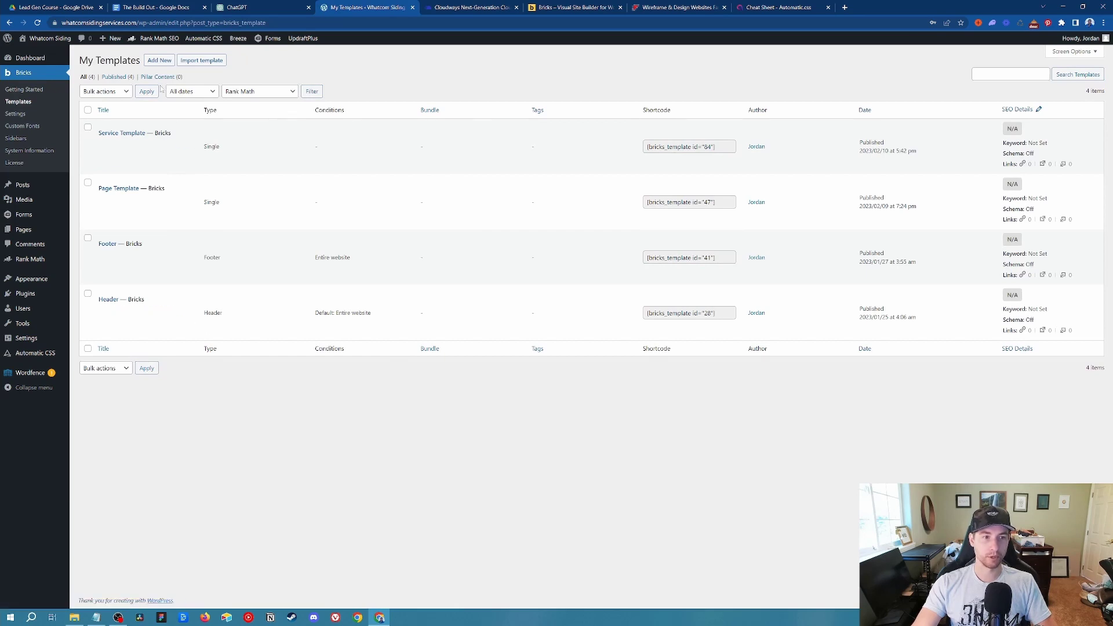
click(170, 60)
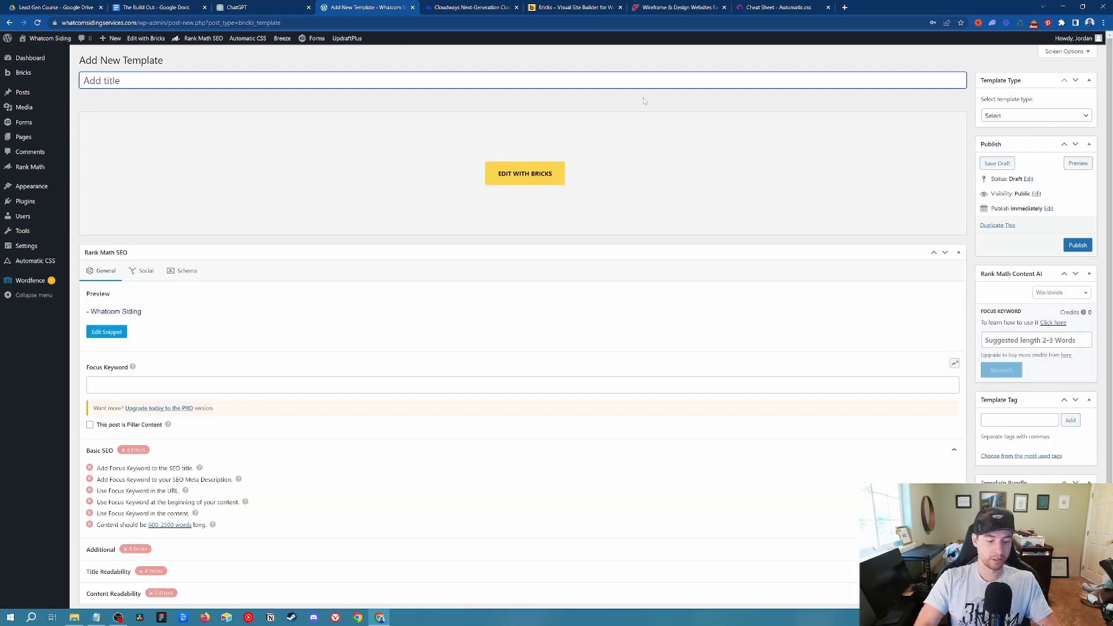
text(HEADER)
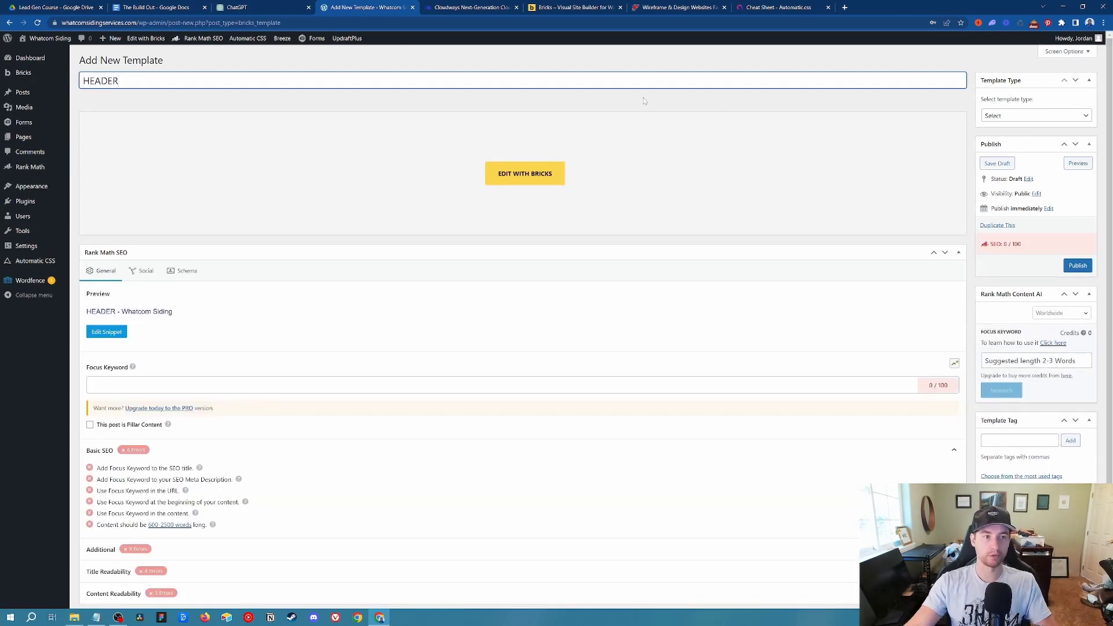
click(1021, 118)
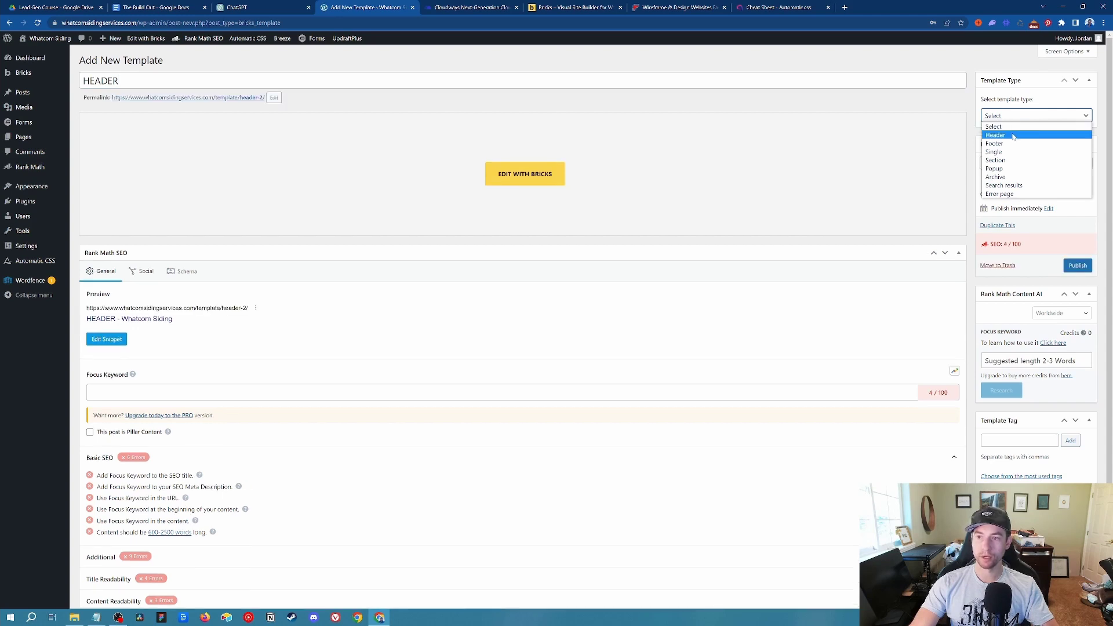
click(1013, 136)
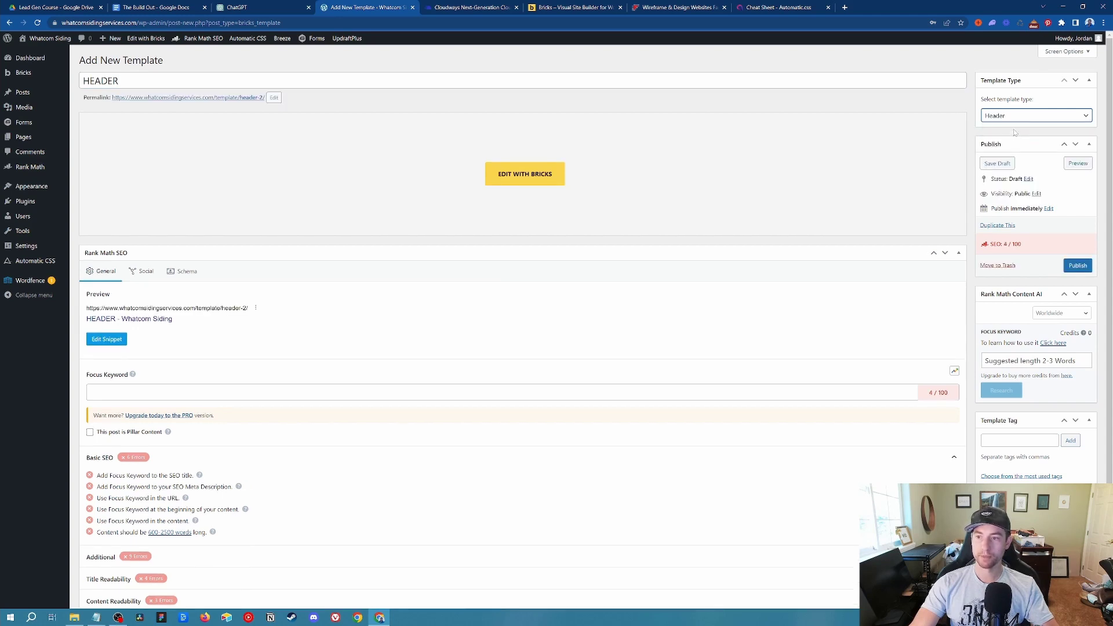
click(1014, 133)
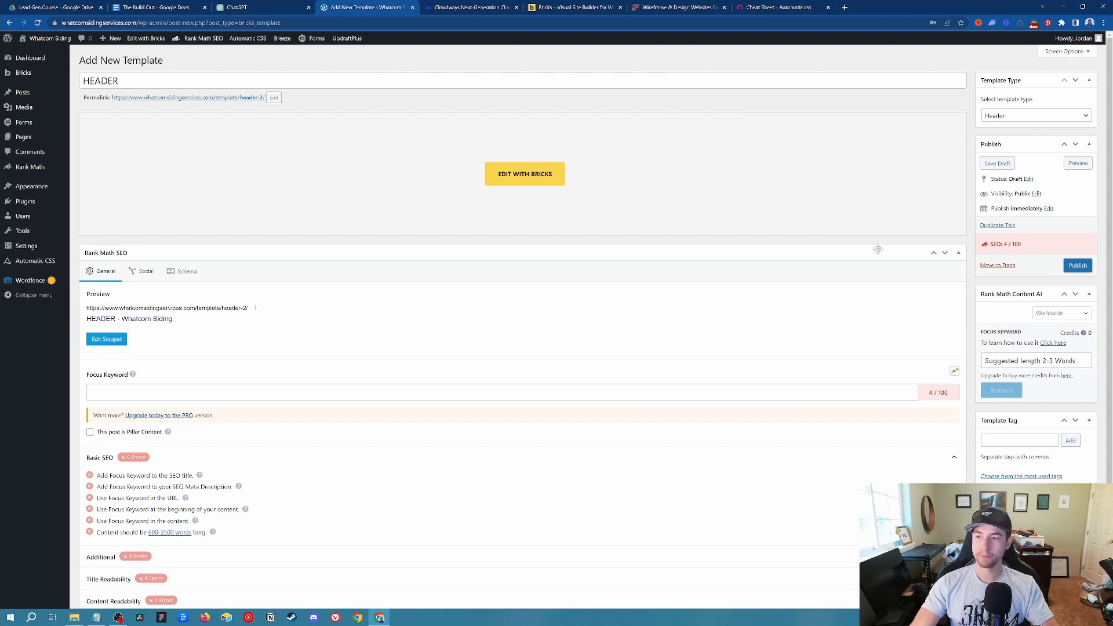
click(1078, 266)
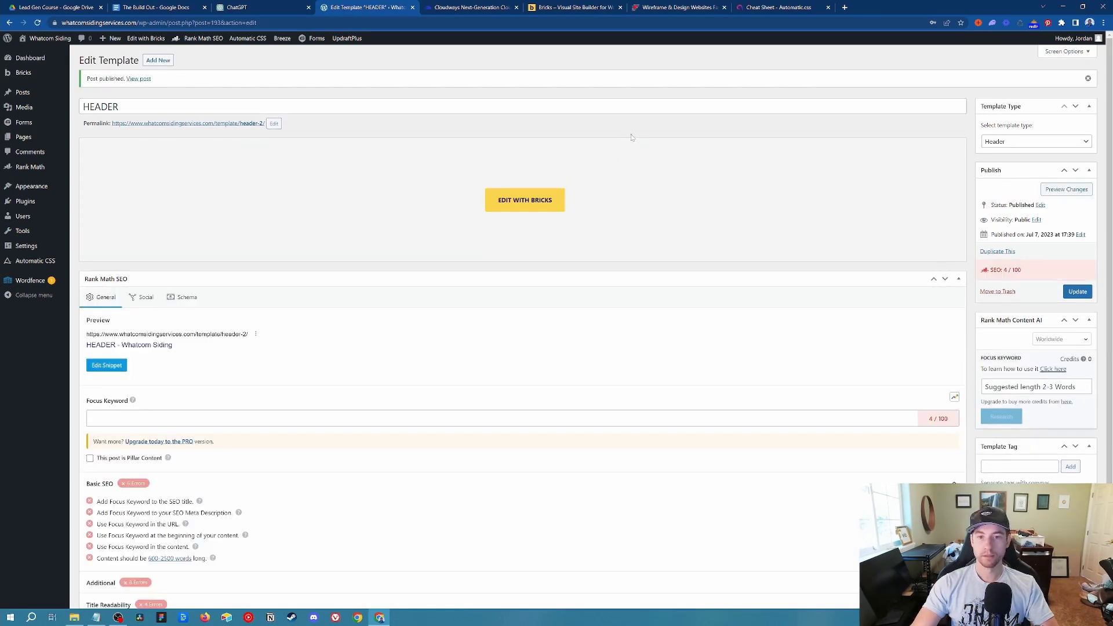
click(513, 200)
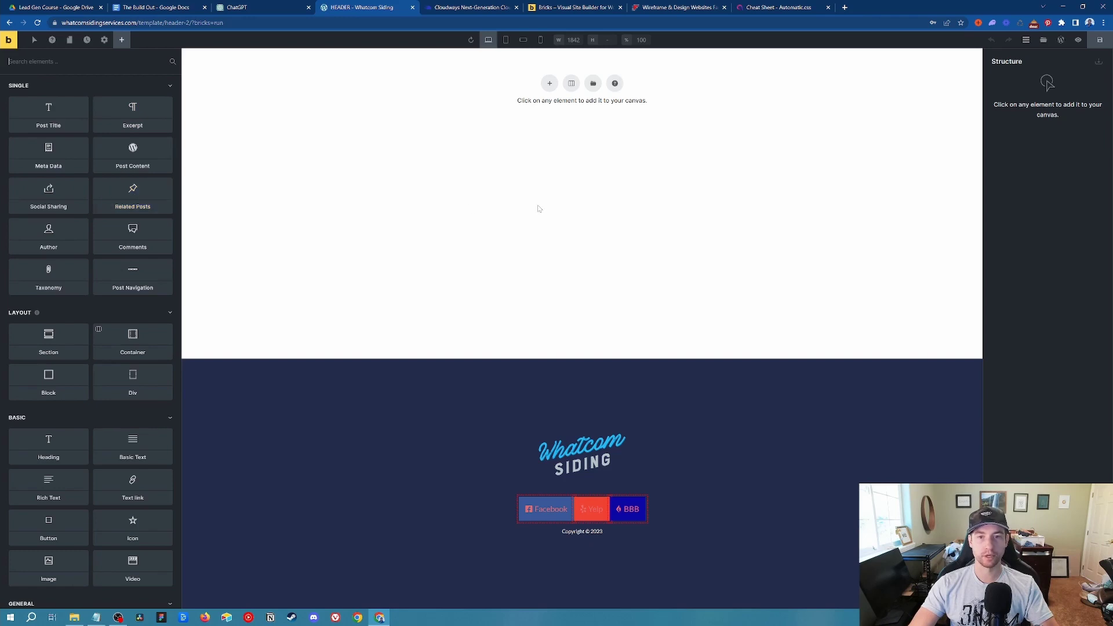
click(551, 85)
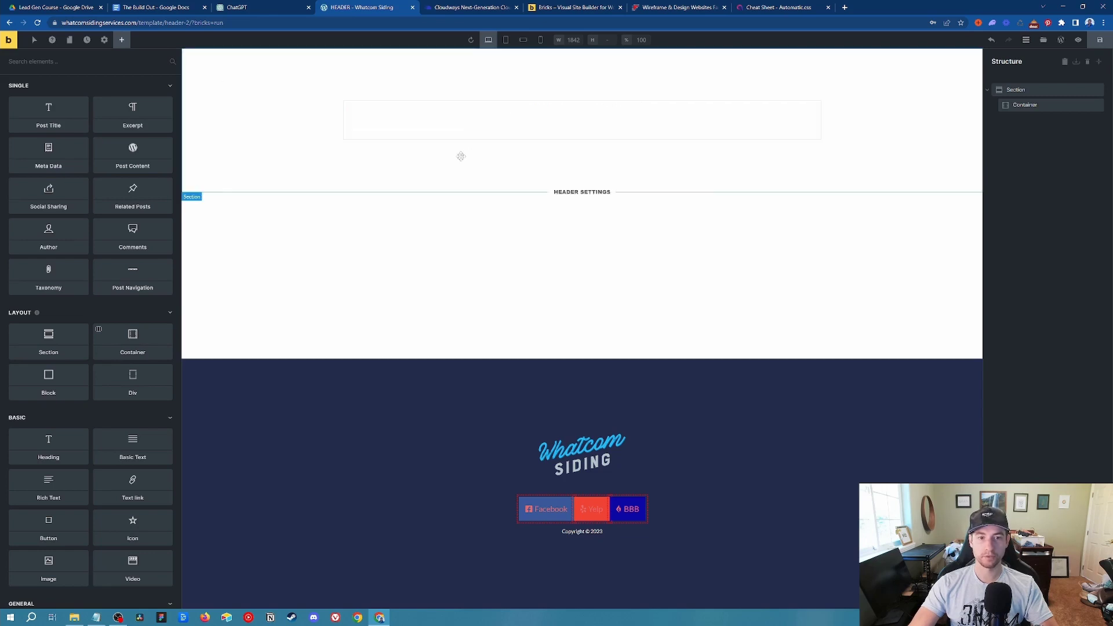
right_click(734, 175)
click(658, 225)
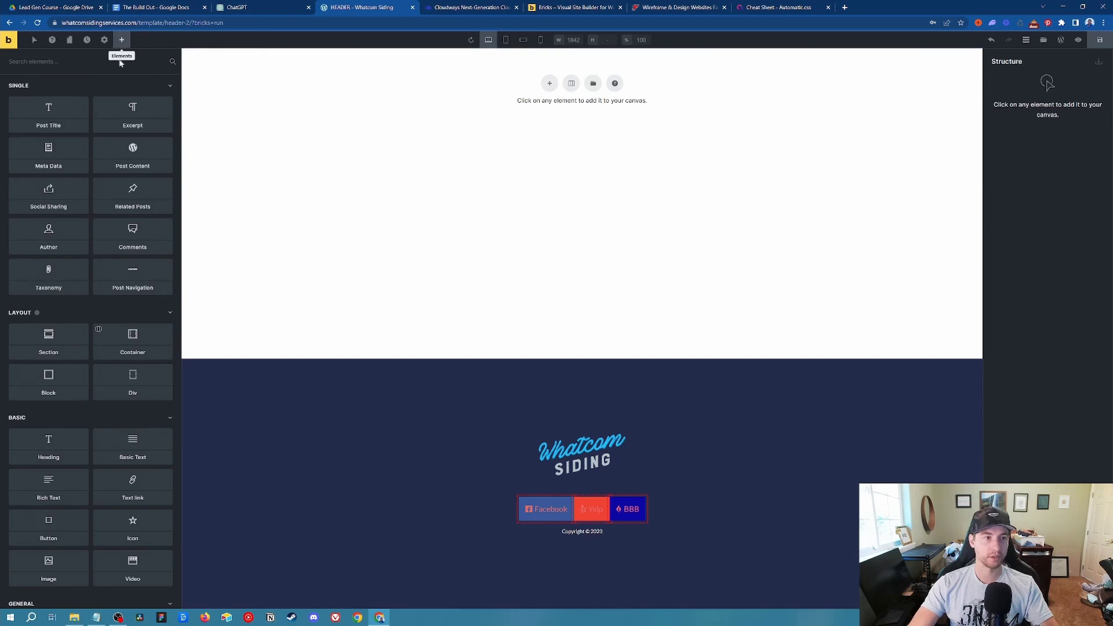
Add a Block element to the empty header canvas, rename it Nav Bar and select it.
text(b)
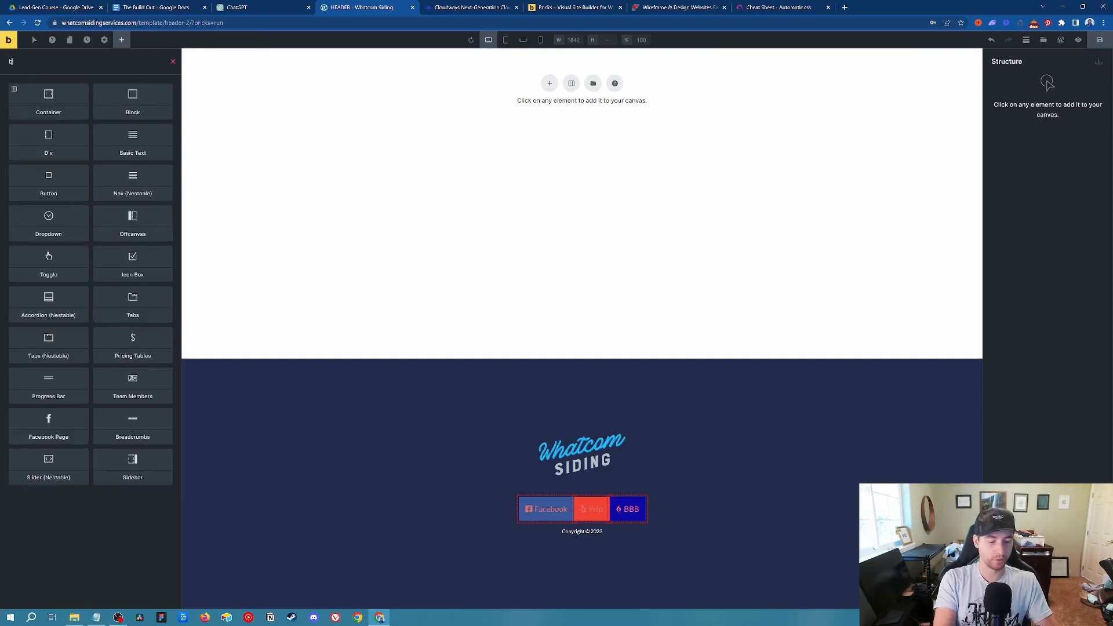
text(lock)
click(52, 97)
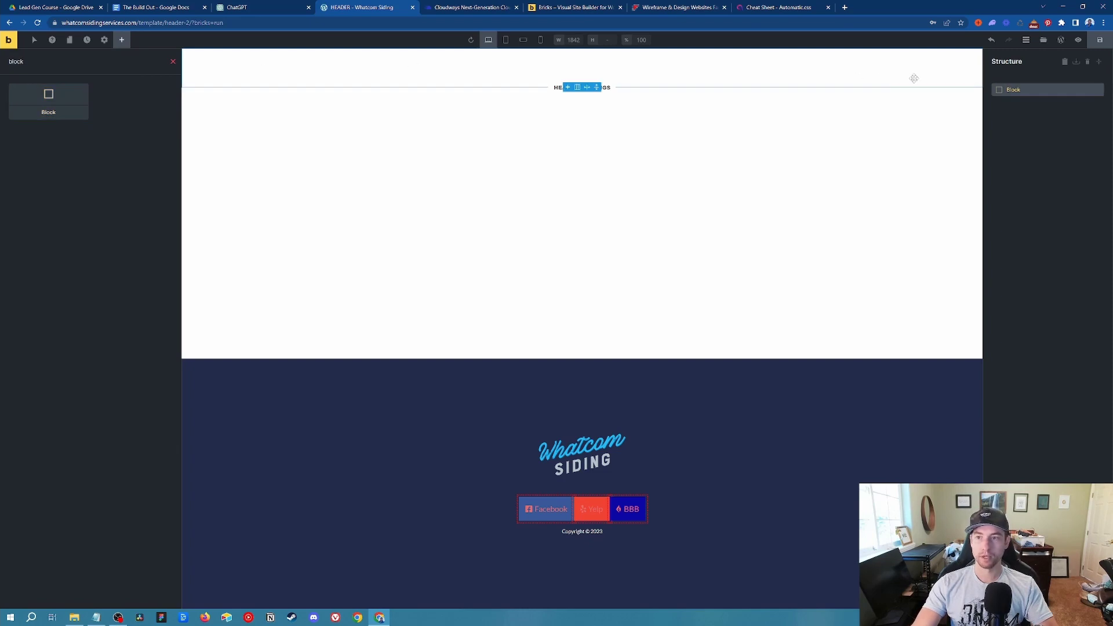
double_click(1014, 90)
text(Nav)
key(Return)
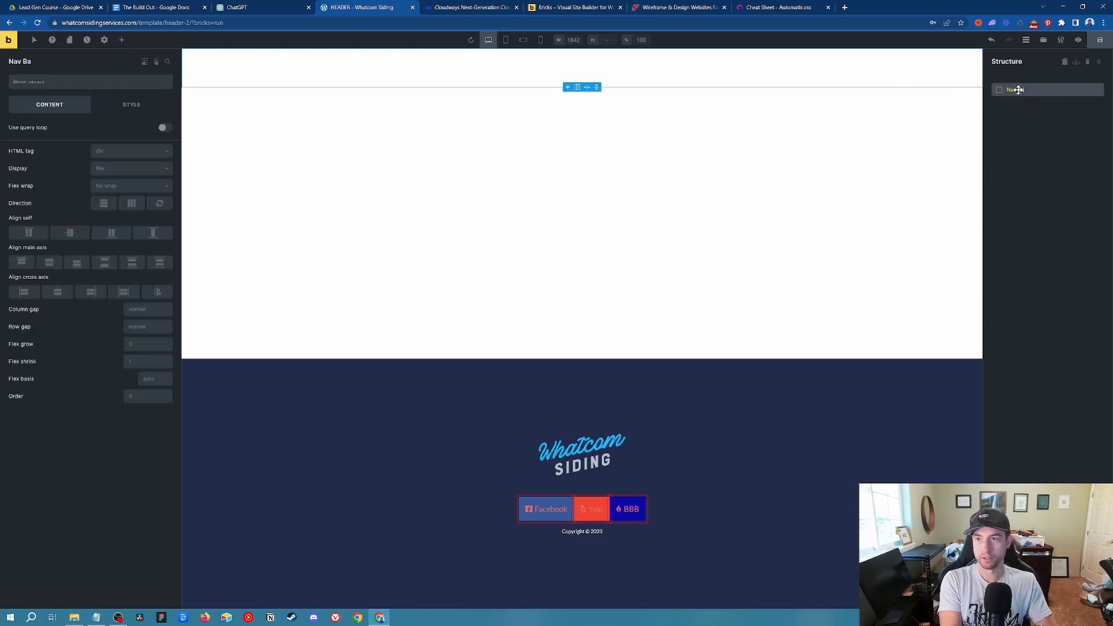
click(1069, 134)
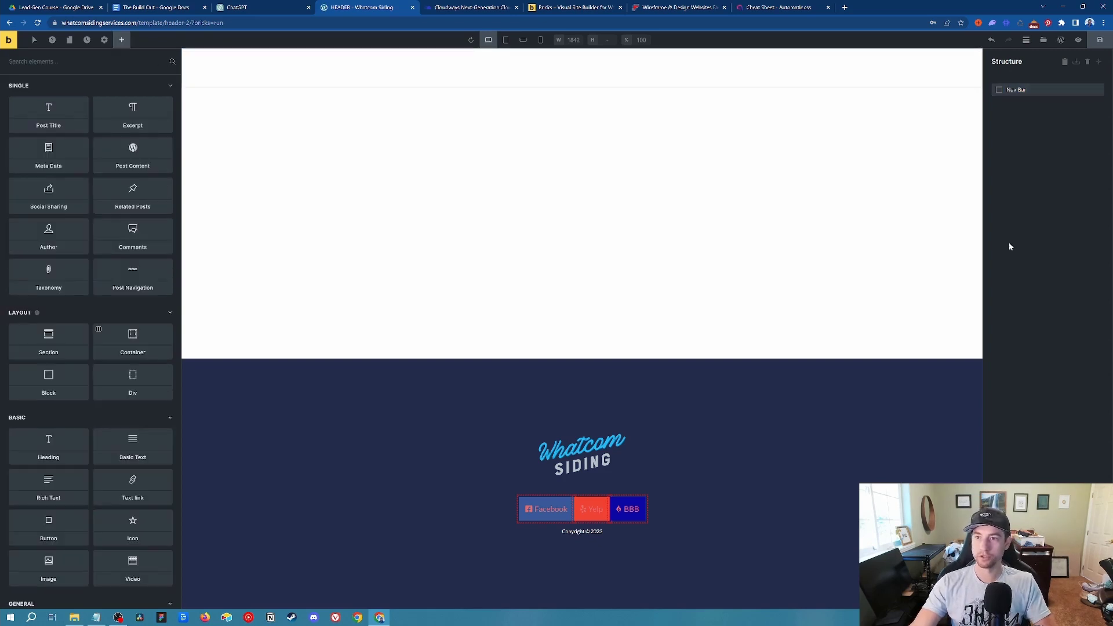
click(1014, 91)
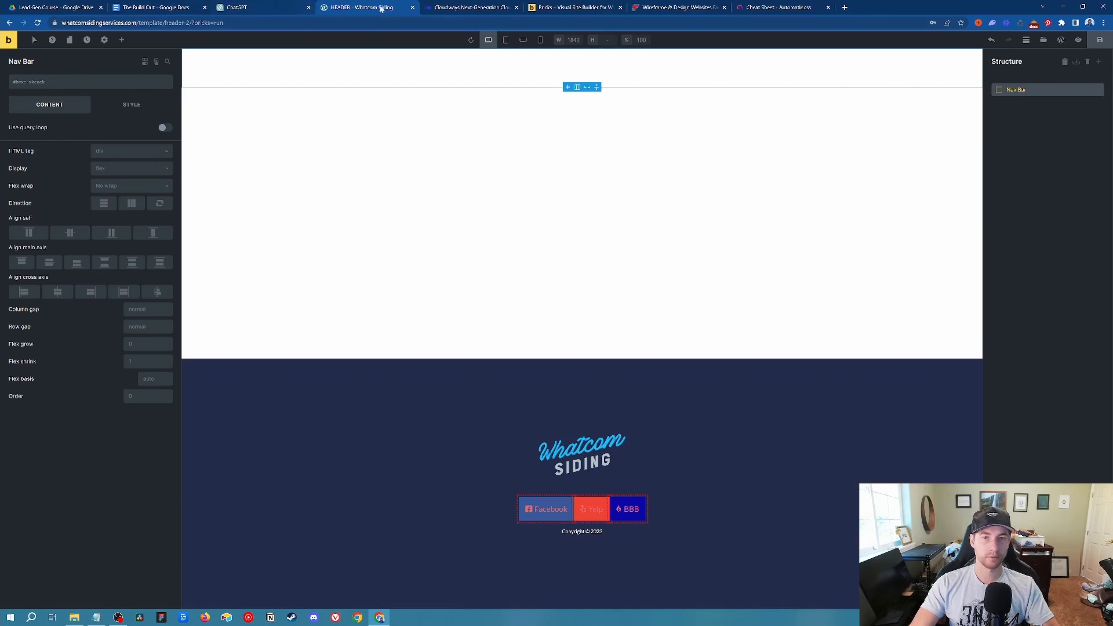
Open whatcomsidingservices.com in a new browser tab and examine the header's phone number, the quote form and the footer.
click(845, 7)
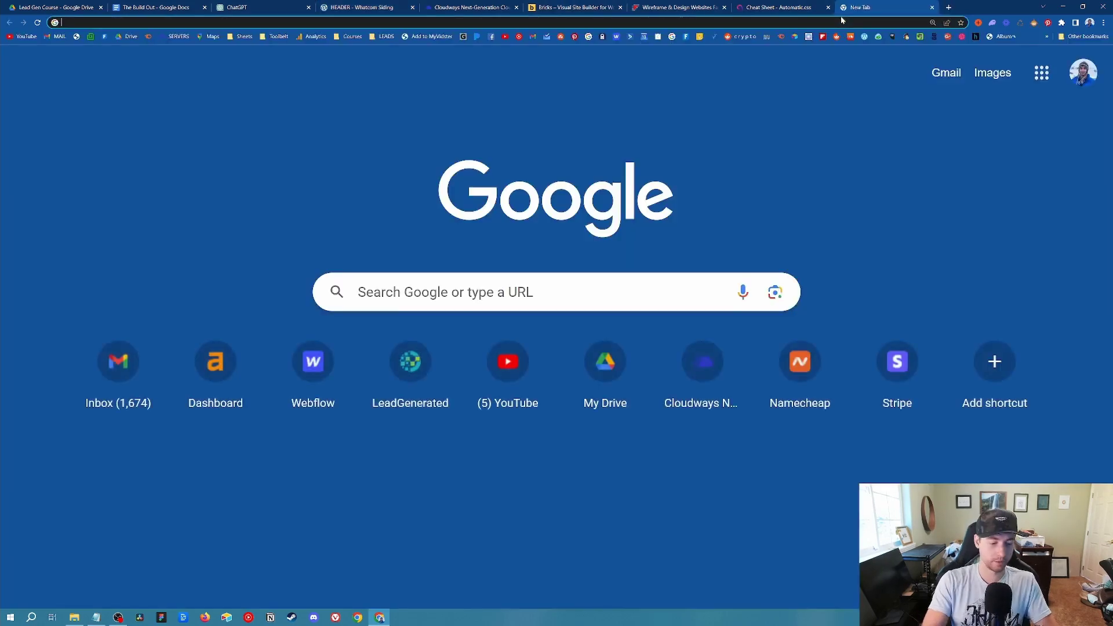
text(whatcomsidingservices.com)
key(Return)
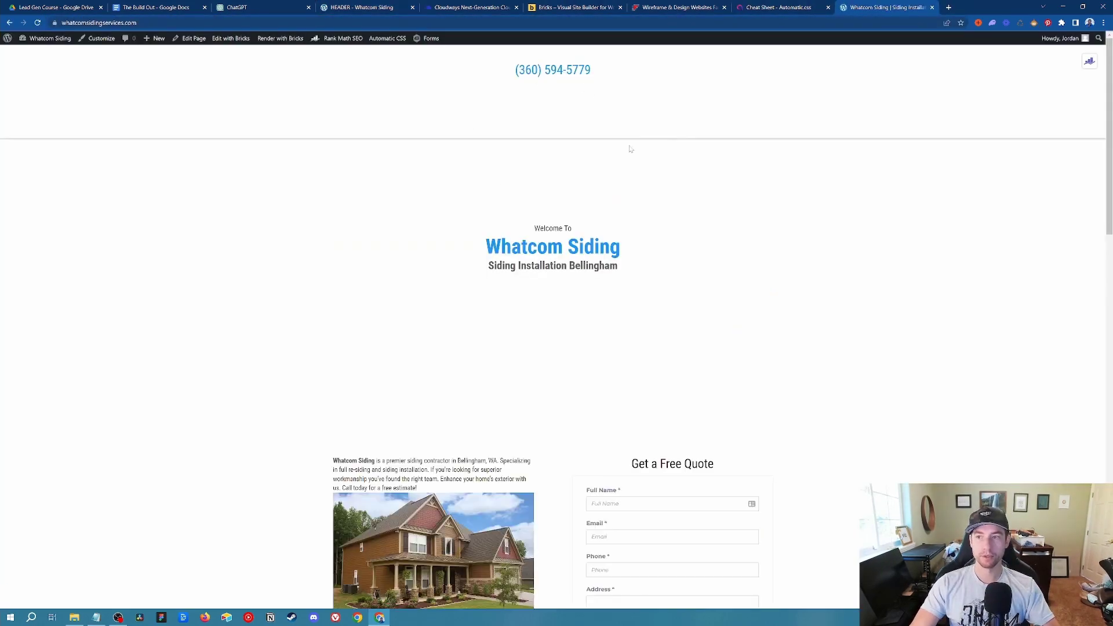
drag(606, 70, 484, 74)
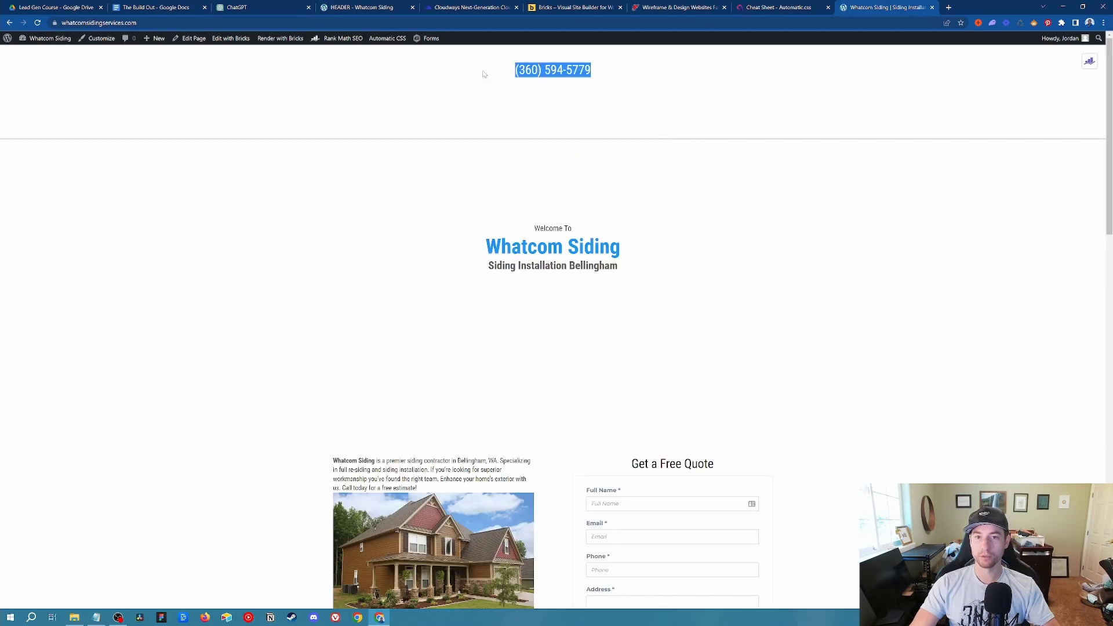
scroll(603, 199, down, 10)
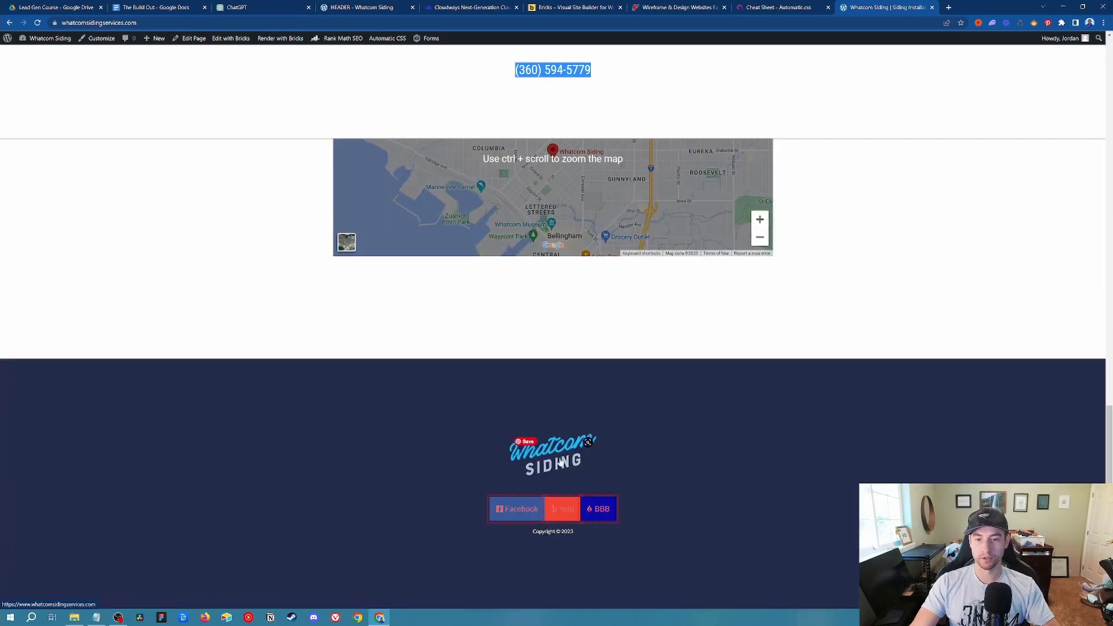
scroll(866, 469, up, 10)
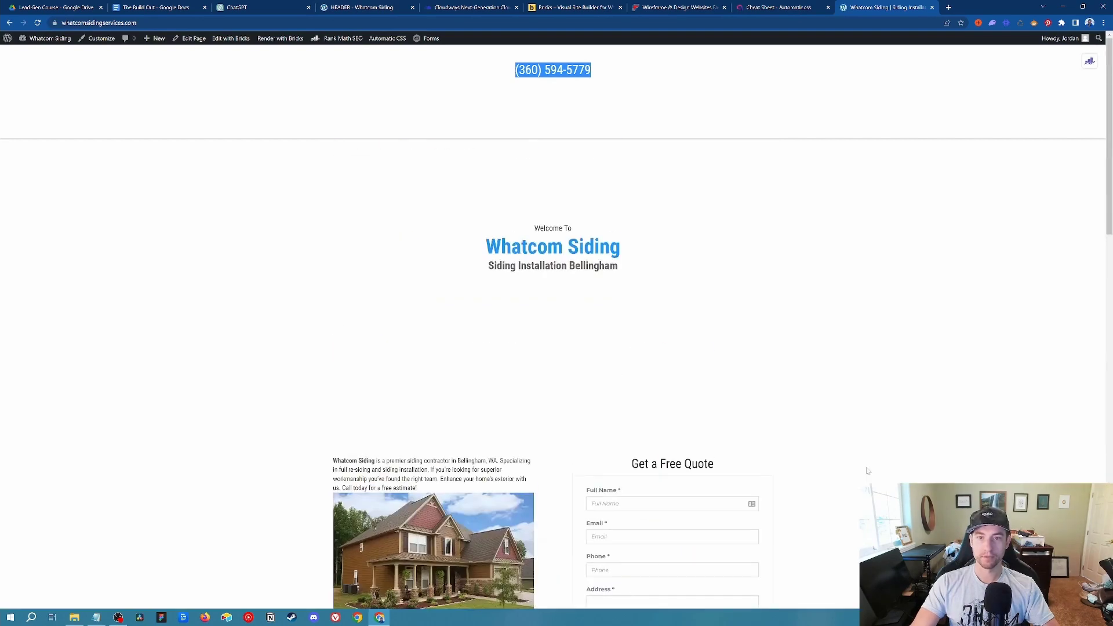
click(664, 90)
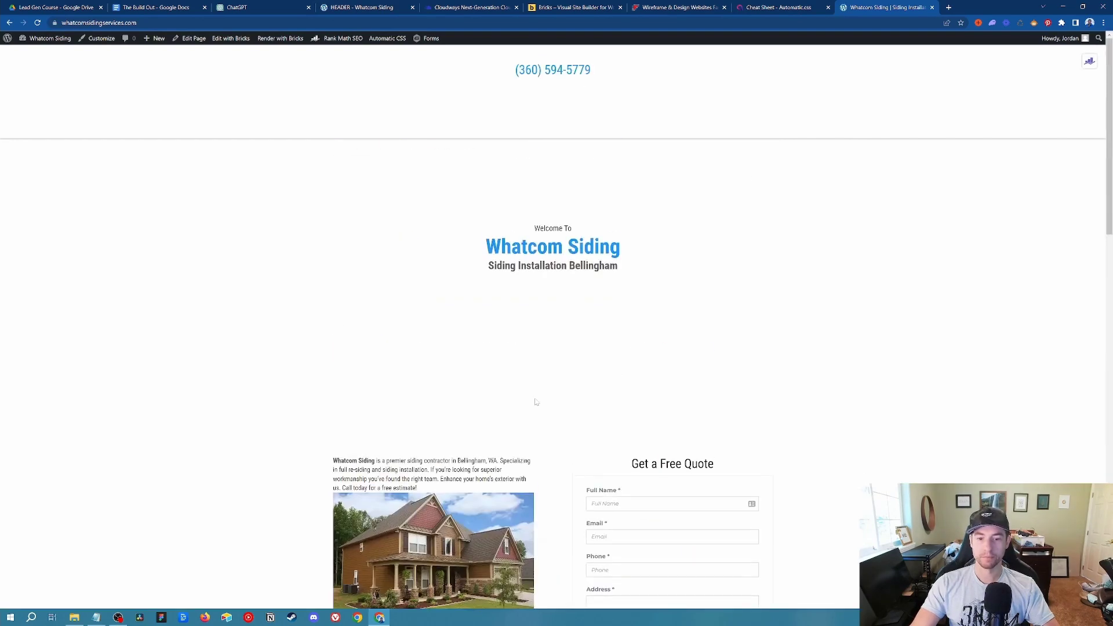
drag(656, 79, 505, 117)
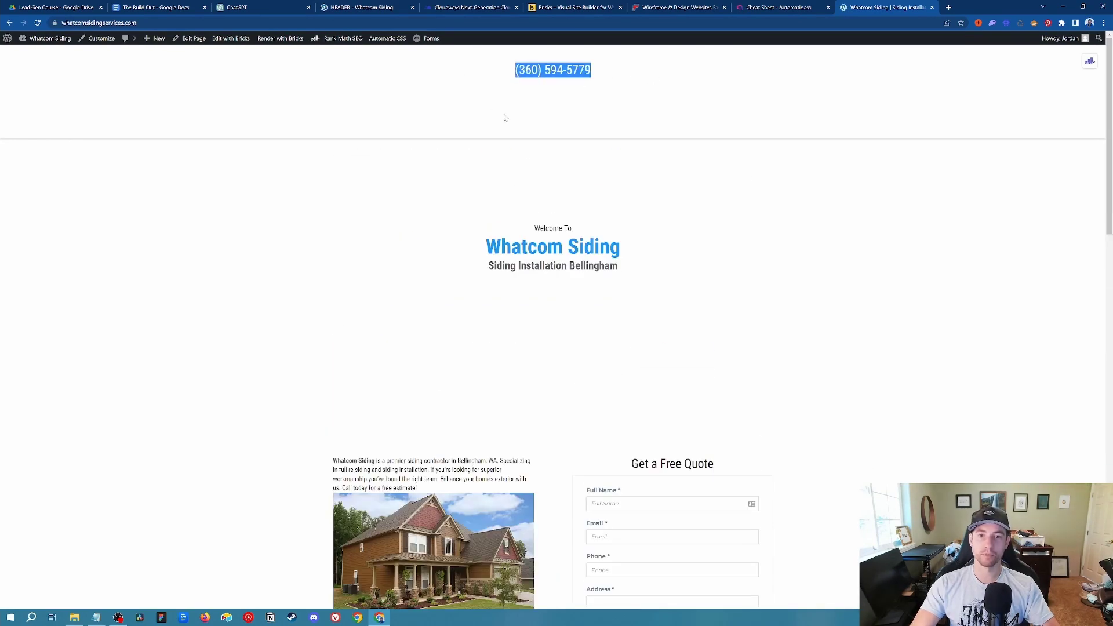
click(764, 126)
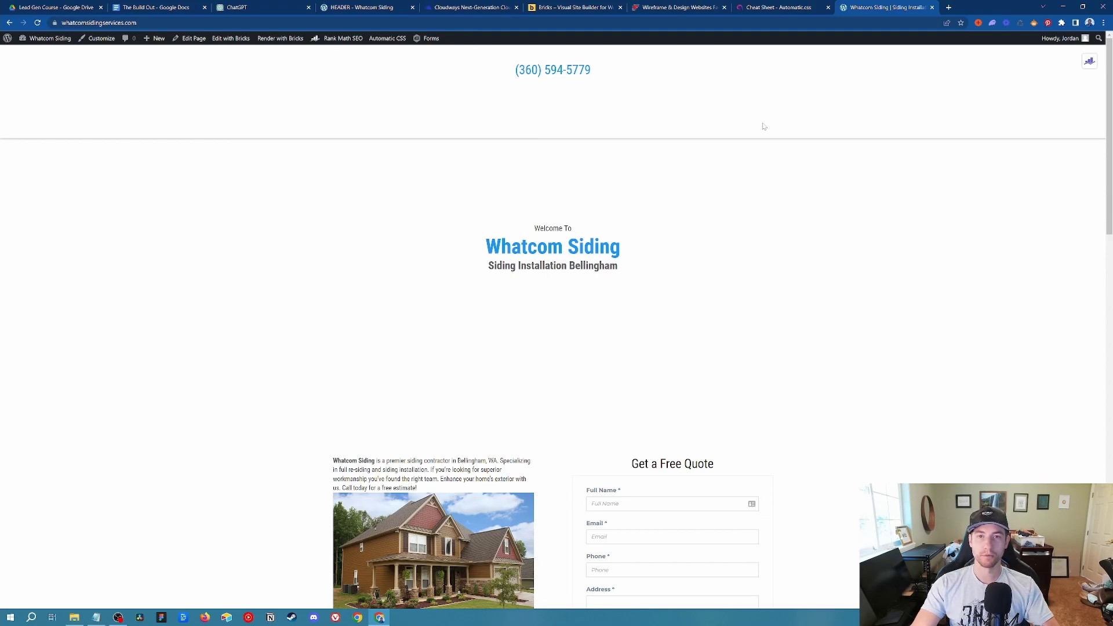
scroll(779, 220, down, 3)
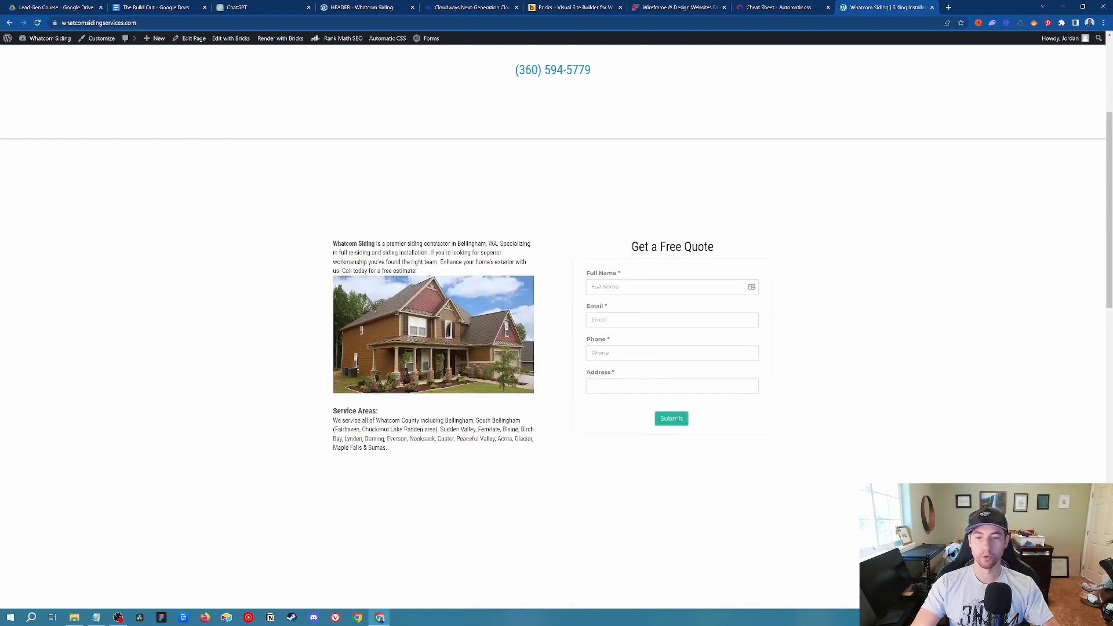
scroll(687, 335, down, 2)
scroll(687, 335, up, 5)
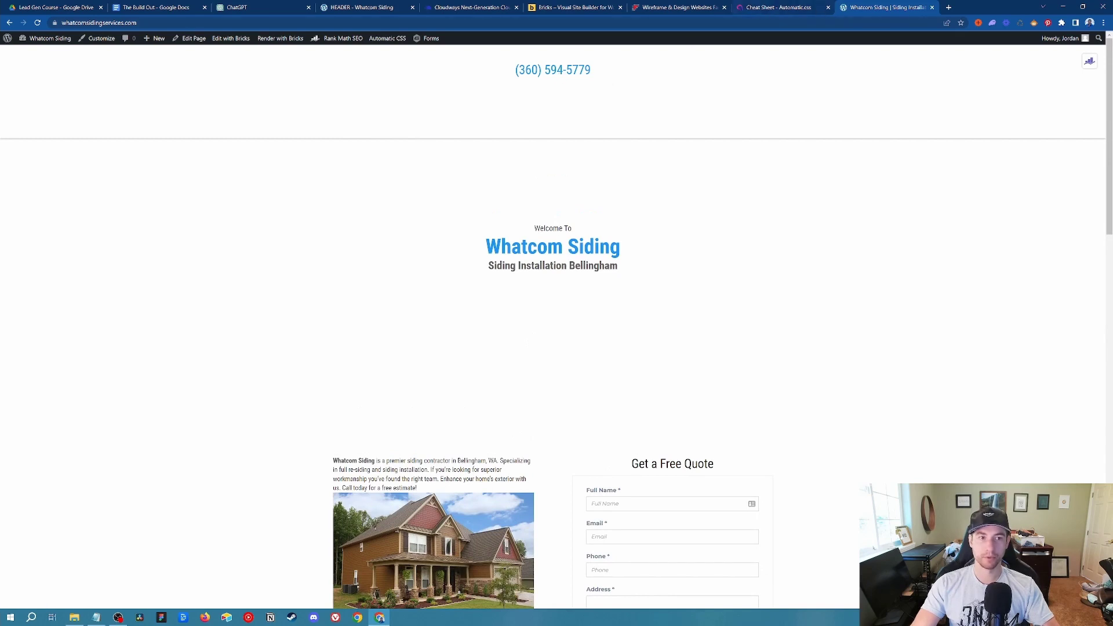
Return to the HEADER template in Bricks and add an Image element inside the Nav Bar block.
click(377, 8)
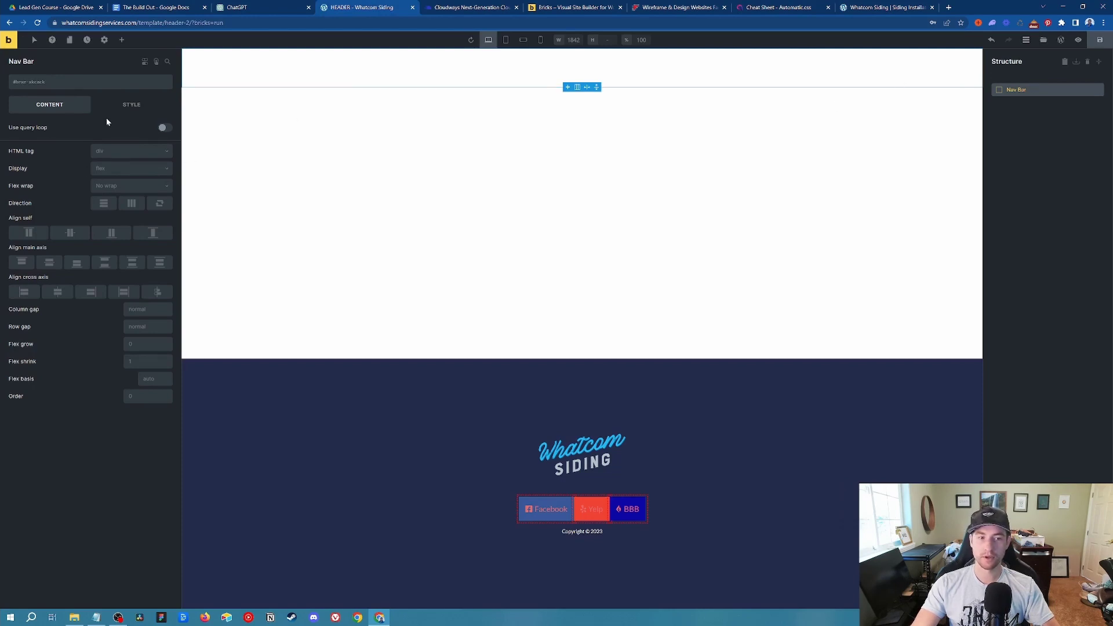
click(122, 39)
text(image)
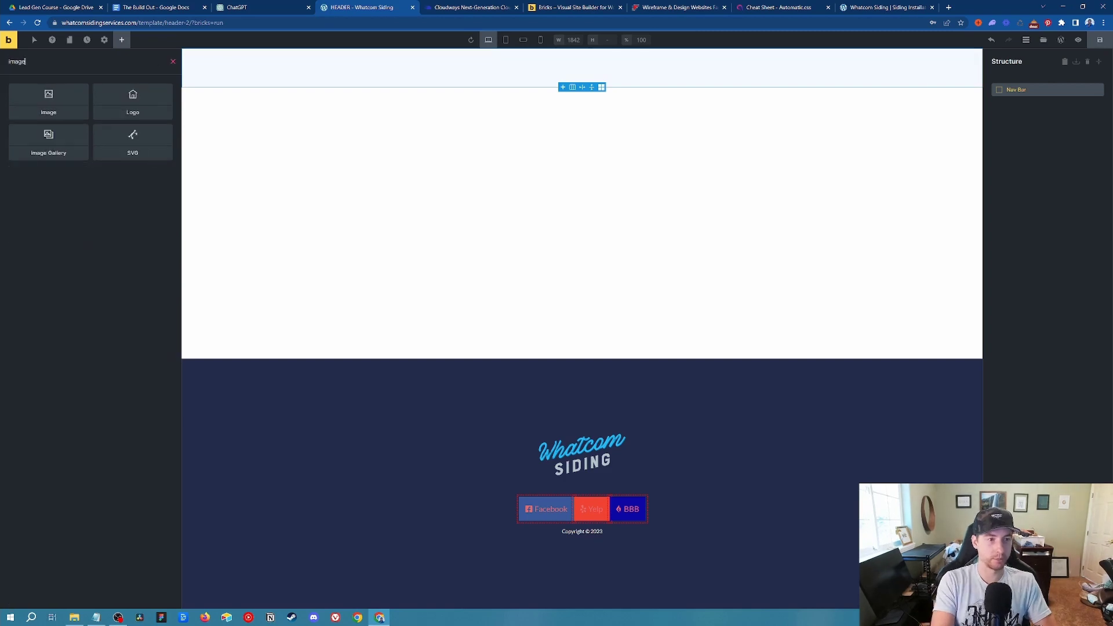
drag(42, 95, 1035, 103)
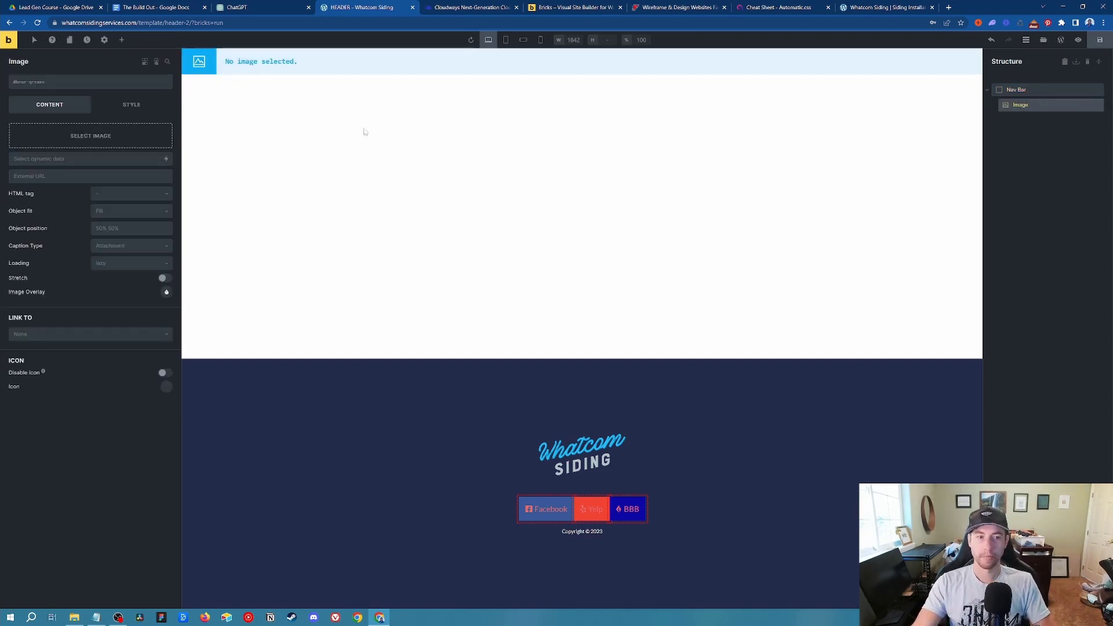
Set the Nav Bar image to the second, closely cropped Whatcom Siding logo from the media library.
click(57, 134)
click(85, 183)
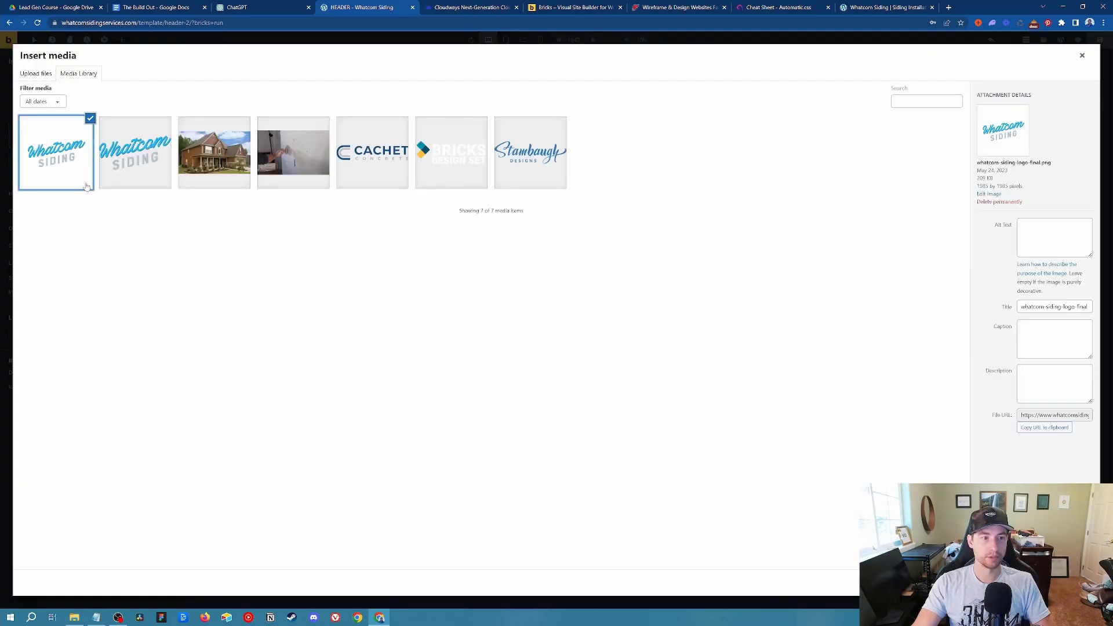
click(133, 156)
click(1076, 583)
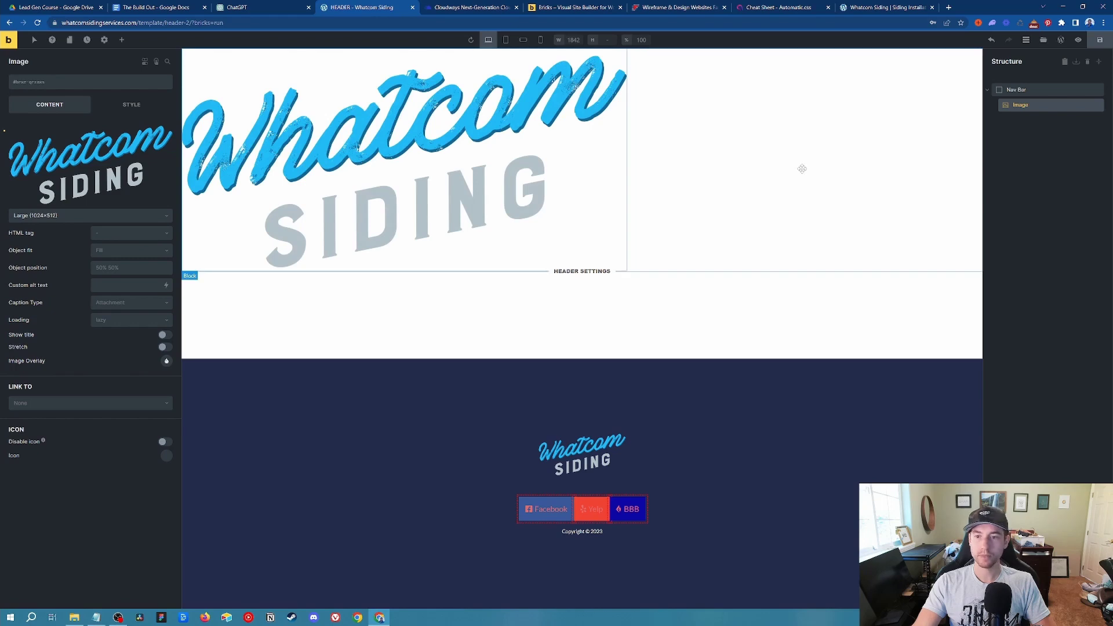
Create a global class named logo and assign it to the image in the Nav Bar.
click(90, 82)
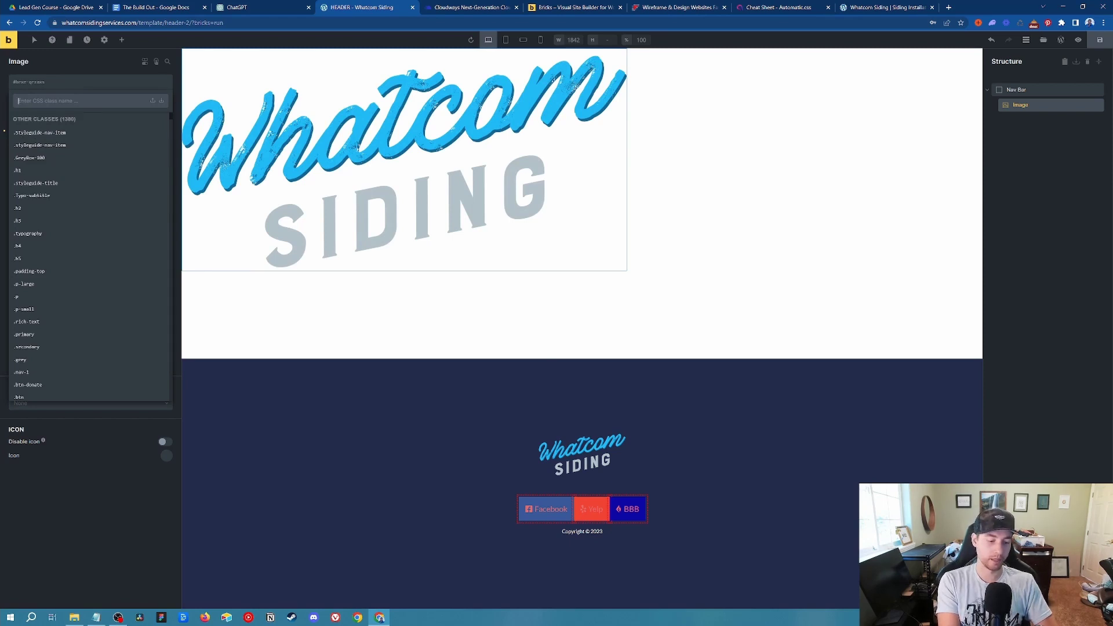
text(img)
key(BackSpace)
key(BackSpace)
key(BackSpace)
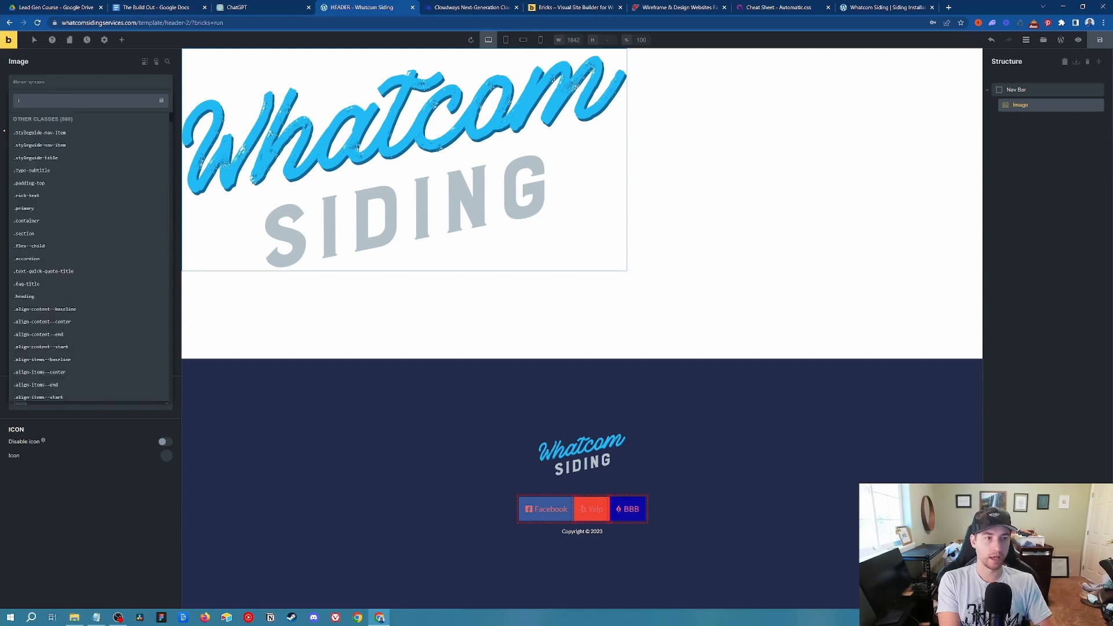
text(si)
key(BackSpace)
key(BackSpace)
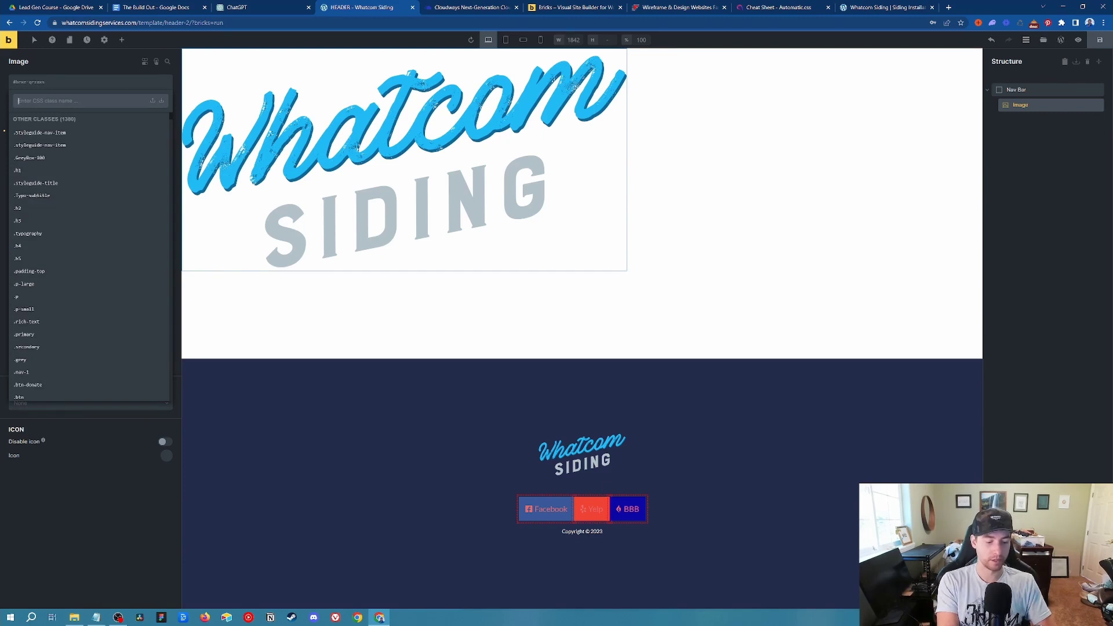
text(logo)
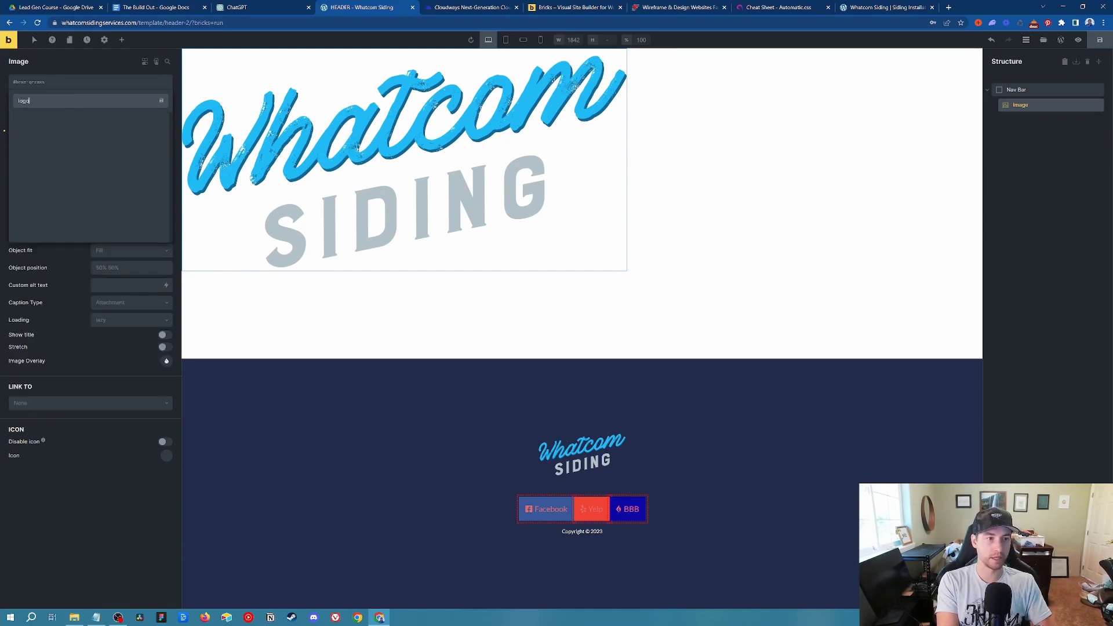
click(83, 102)
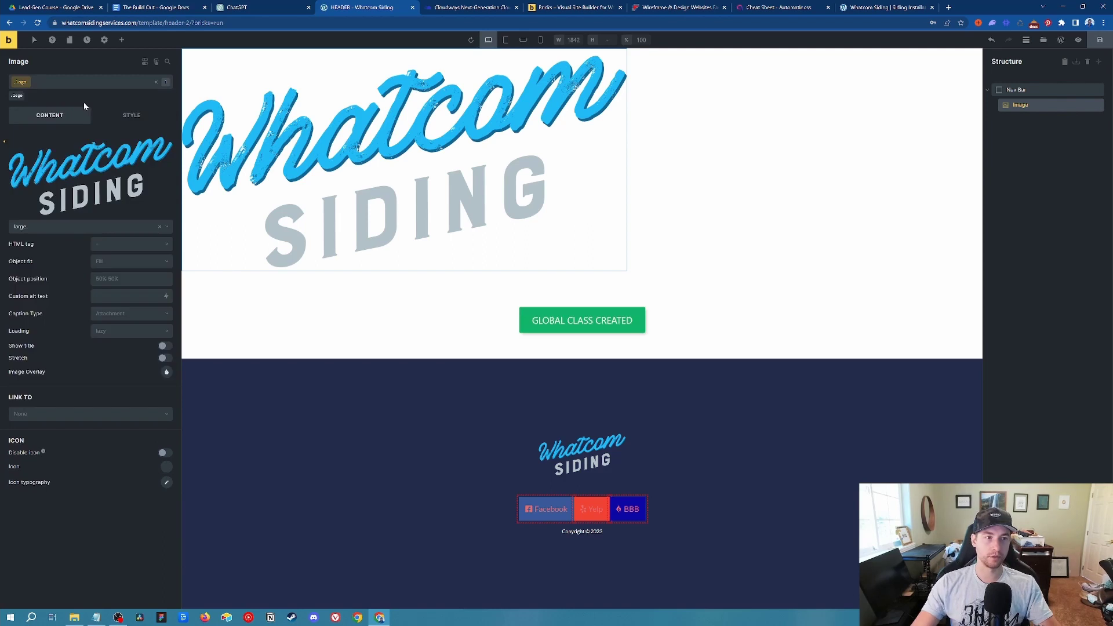
Set the logo class's maximum width to 200 in its layout sizing.
click(138, 114)
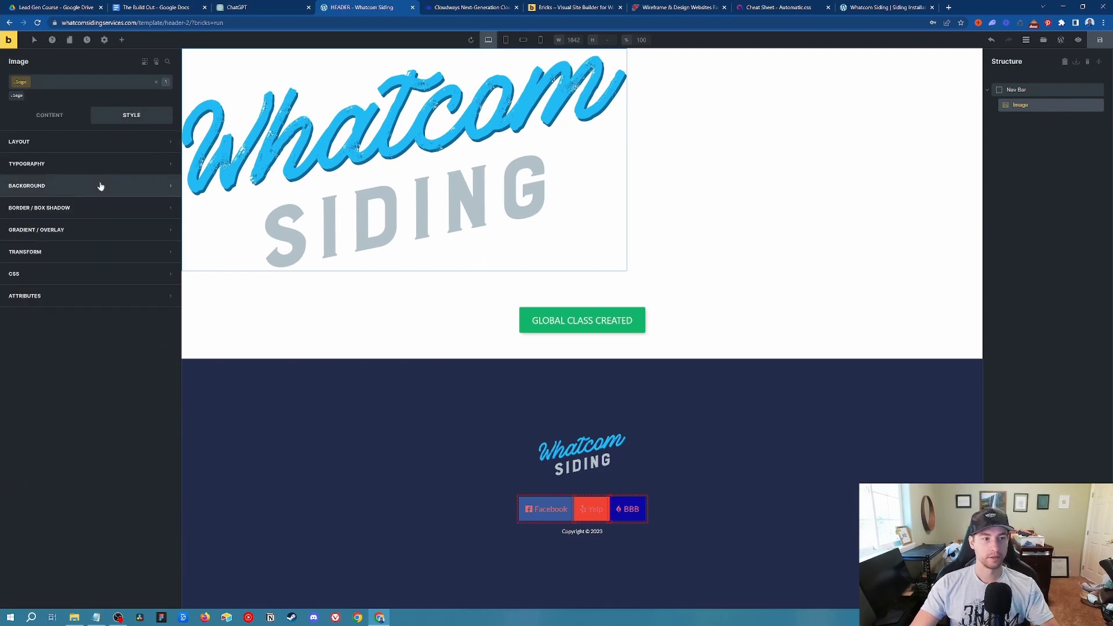
click(62, 146)
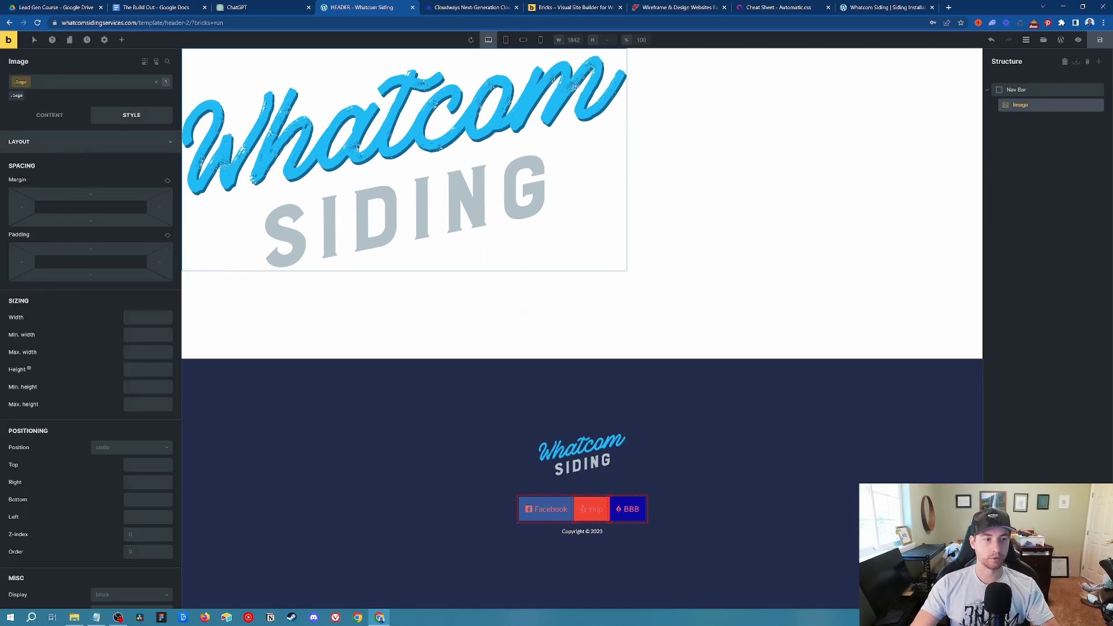
click(129, 352)
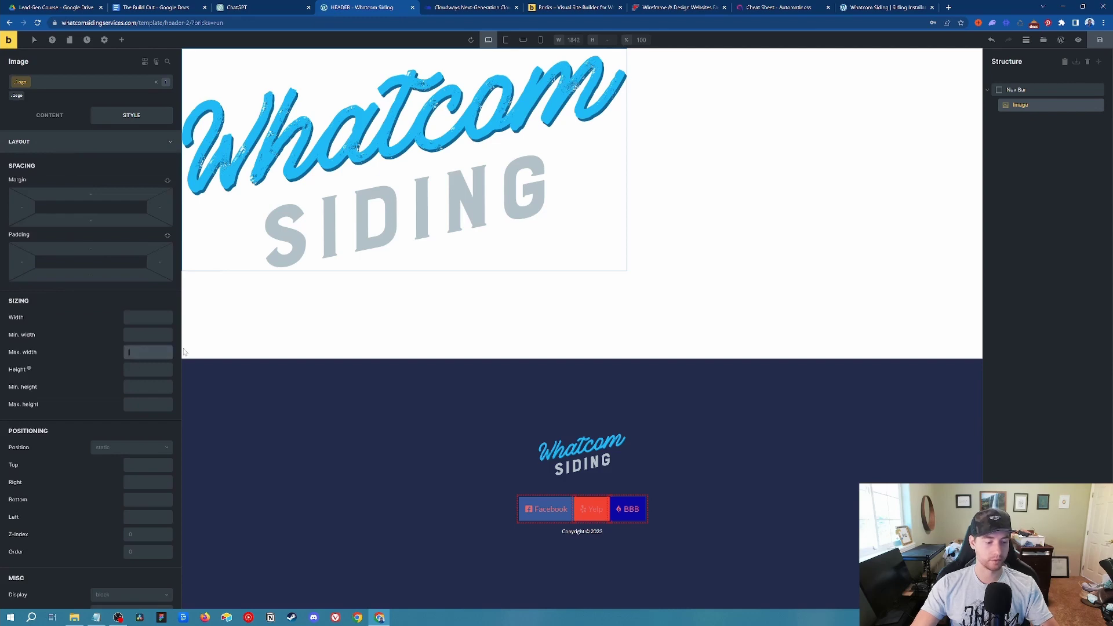
text(200)
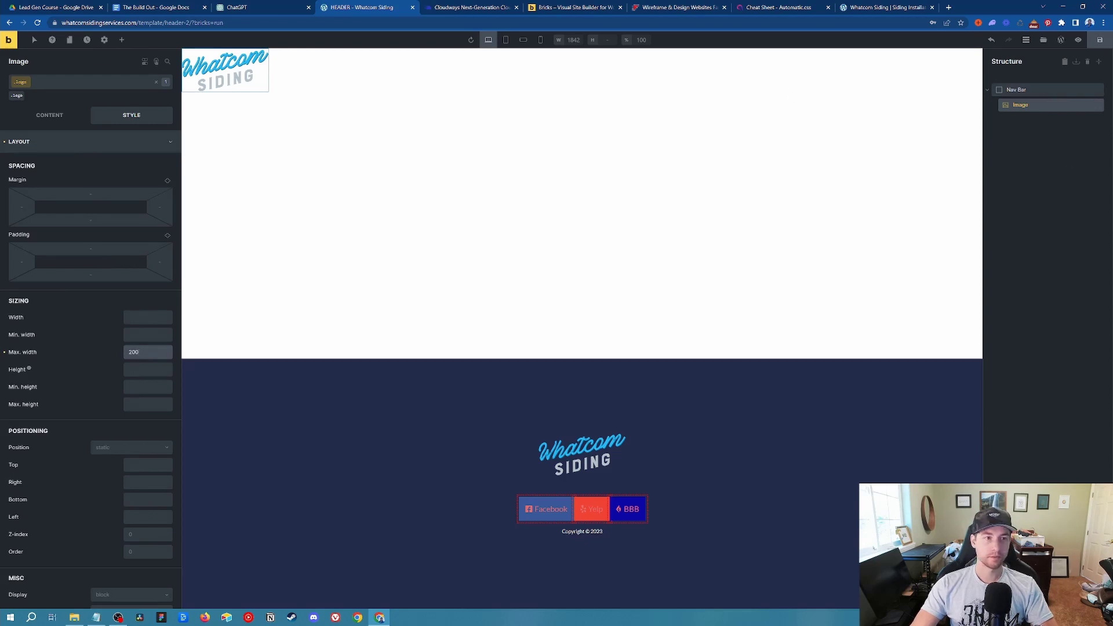
Add a Nav Menu element below the logo image in the Nav Bar and open its content settings.
click(121, 40)
text(menu)
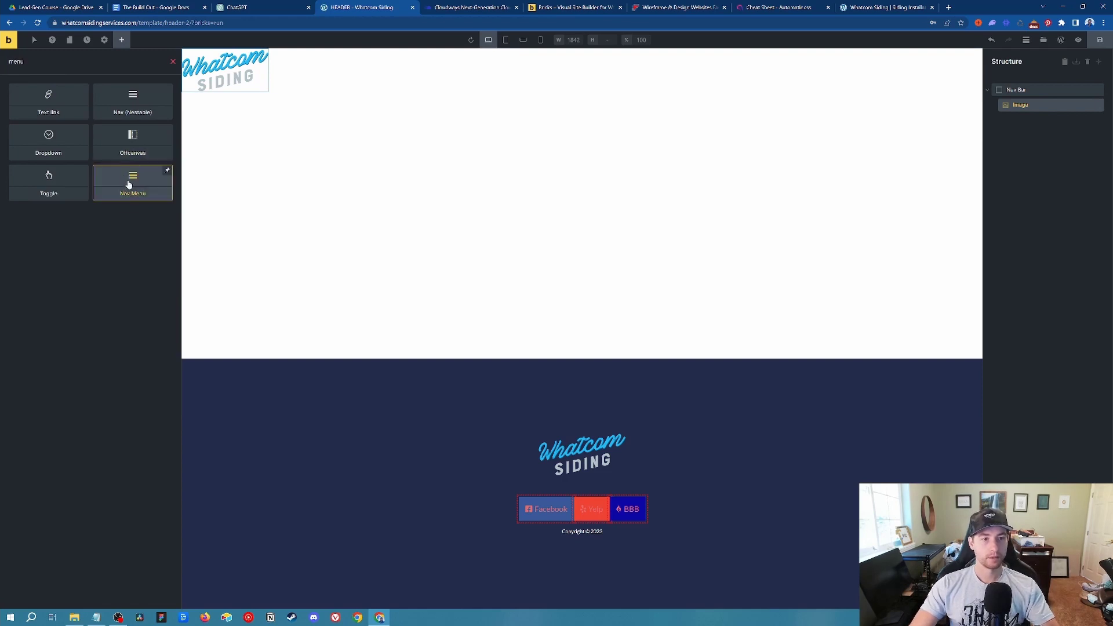
click(126, 180)
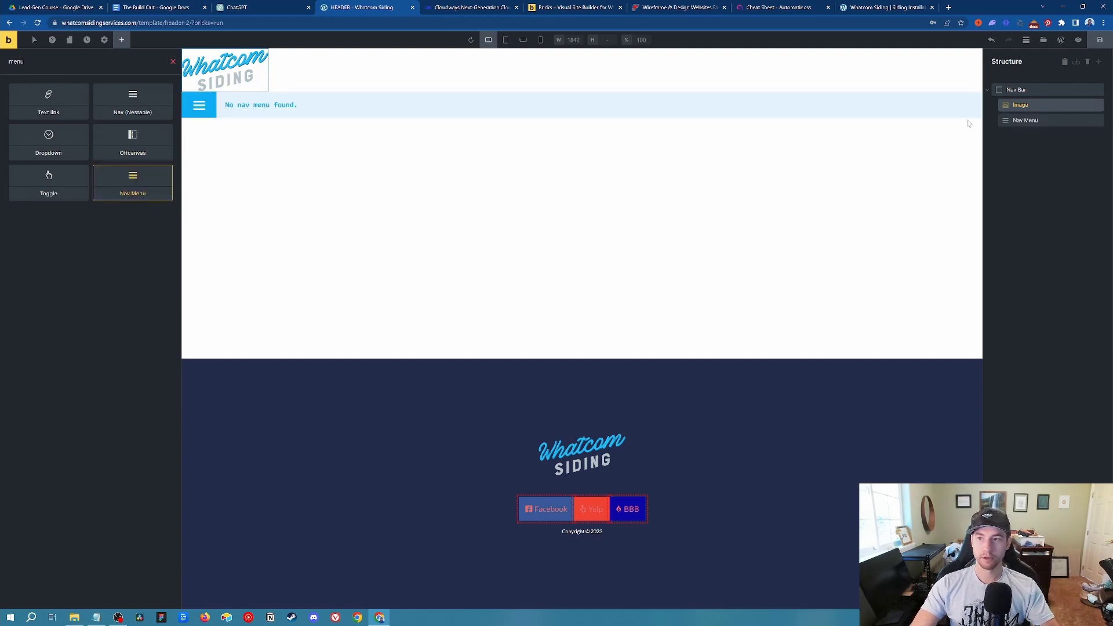
click(1025, 120)
click(58, 105)
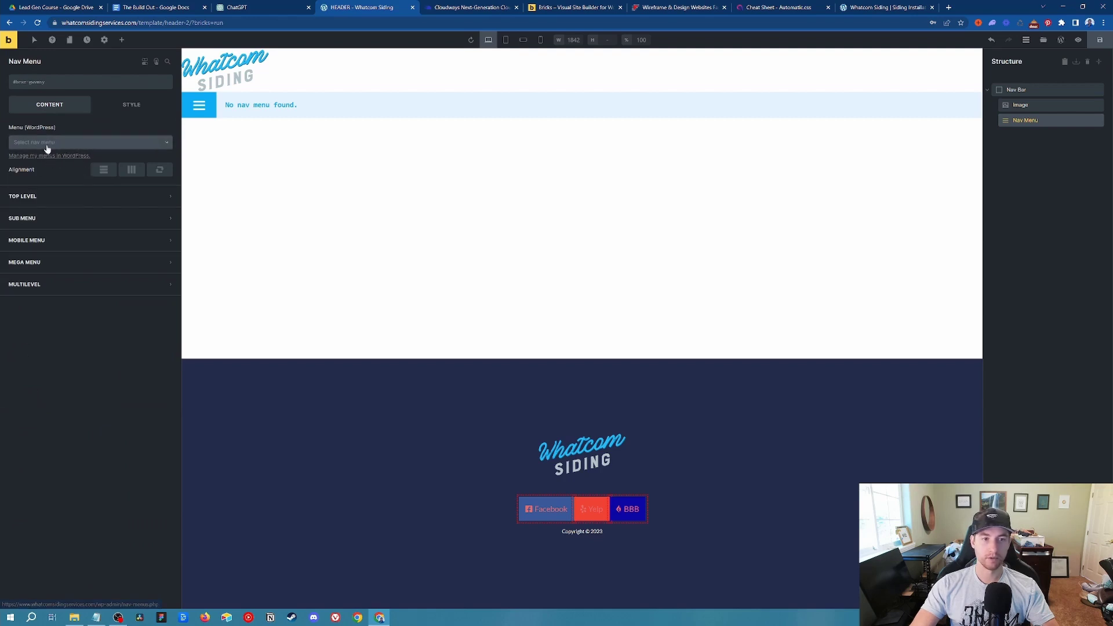
Place the live Whatcom Siding page beside the HEADER template's browser tab, examine its hero text and quote form, and return to the template.
drag(887, 7, 472, 7)
scroll(464, 192, down, 6)
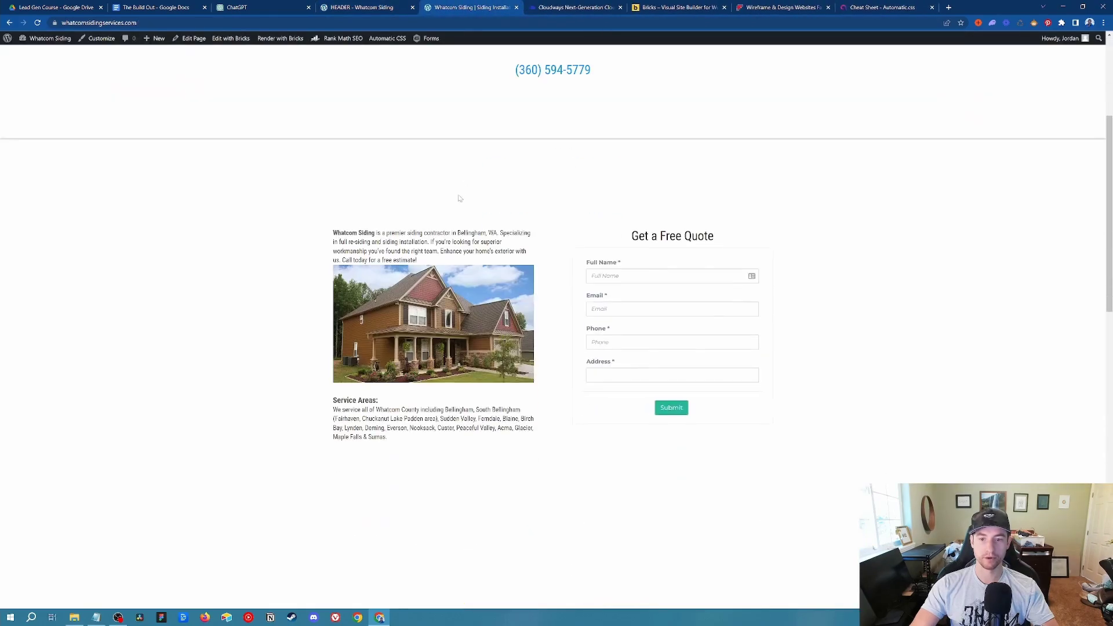
scroll(464, 232, up, 6)
drag(485, 240, 709, 324)
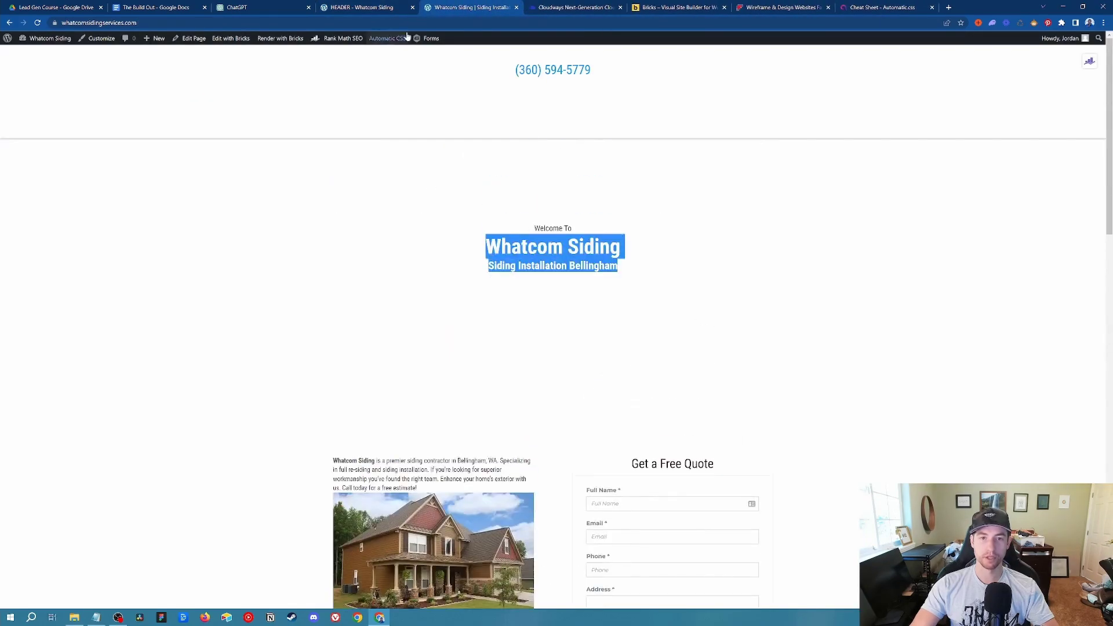
click(357, 255)
click(383, 6)
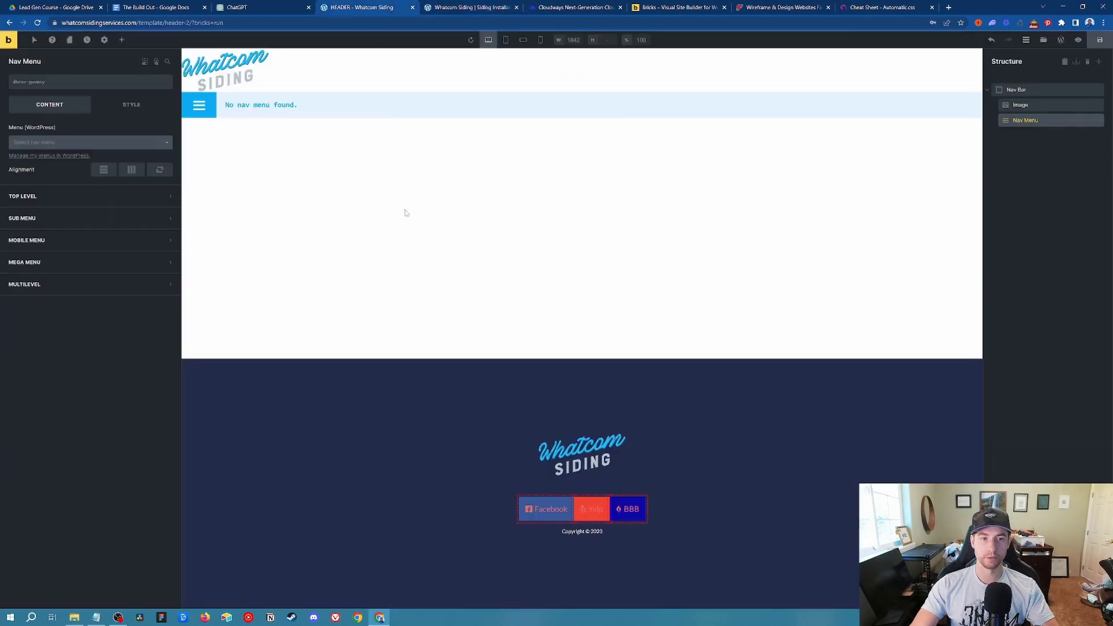
Add a Heading element inside the Nav Bar block.
click(1019, 90)
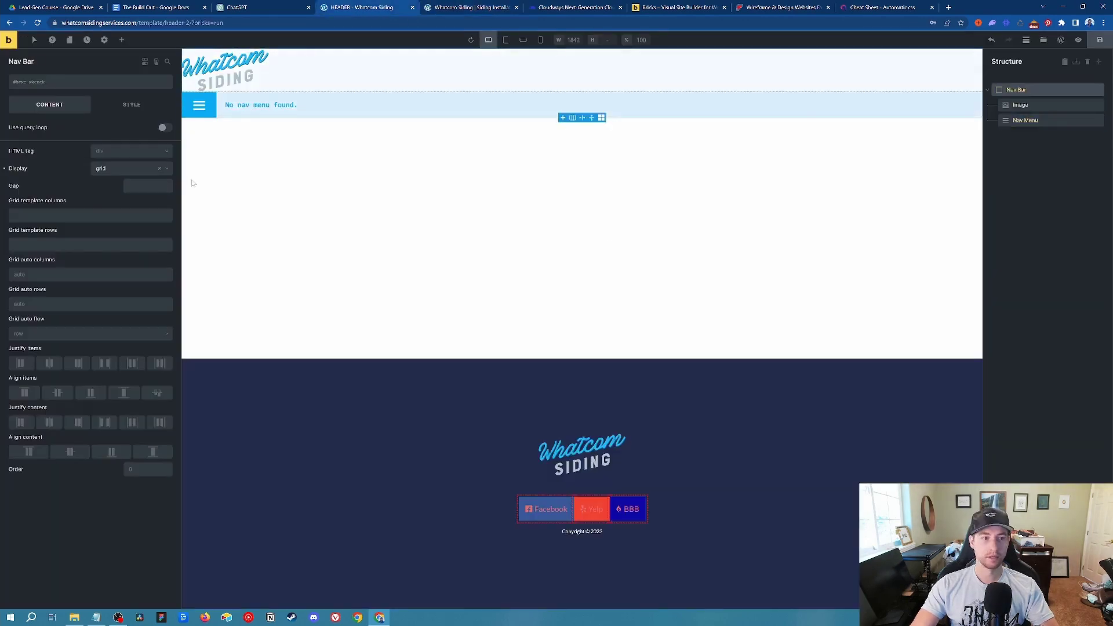
click(122, 39)
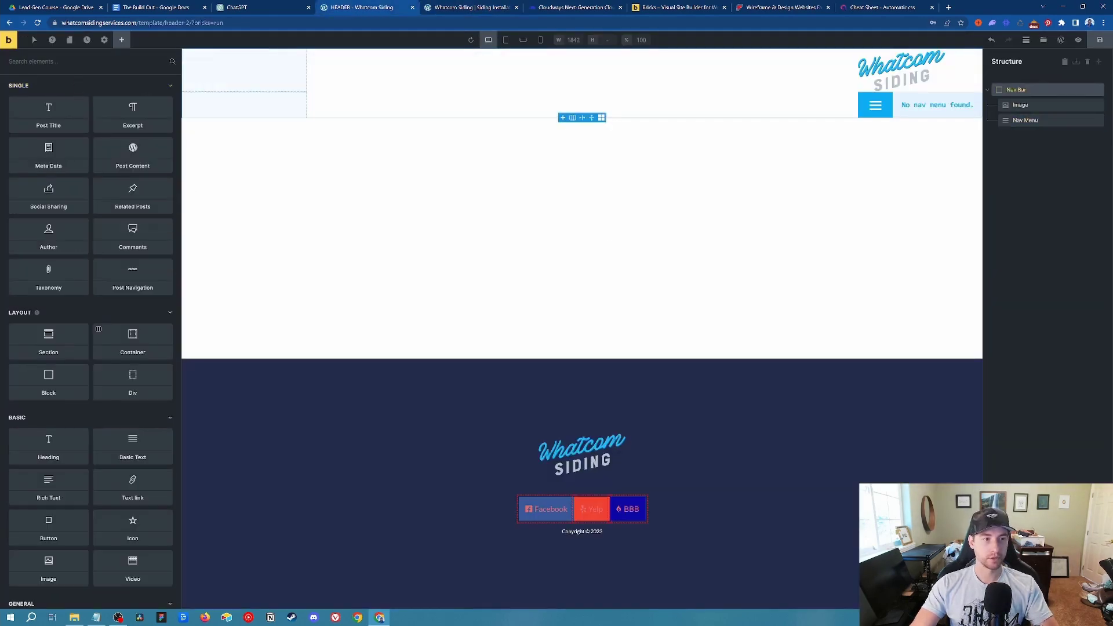
text(hea)
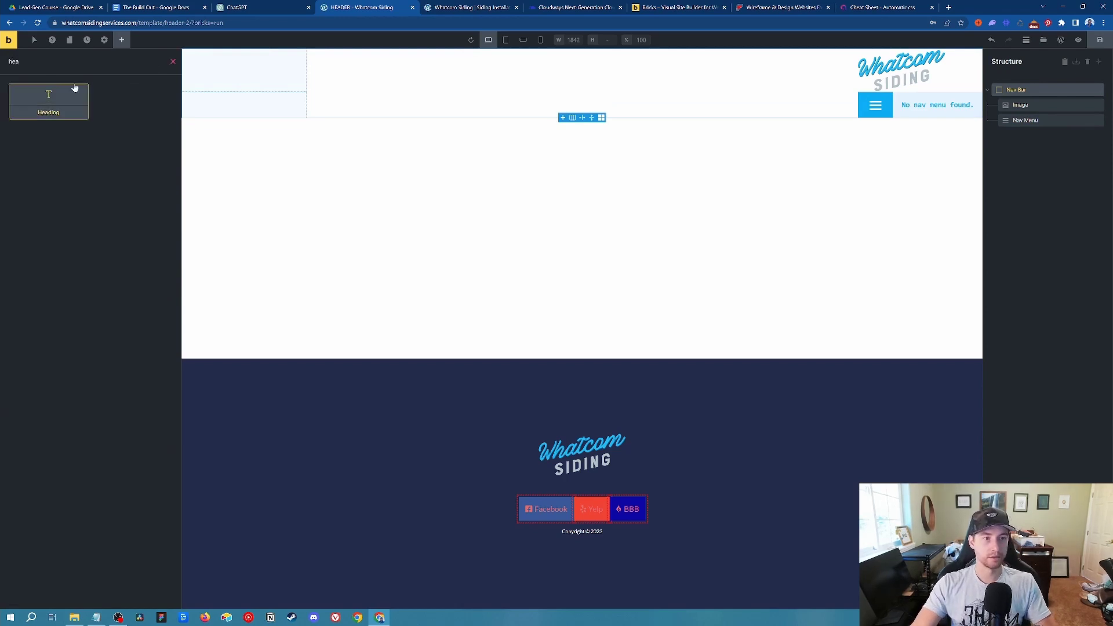
click(53, 103)
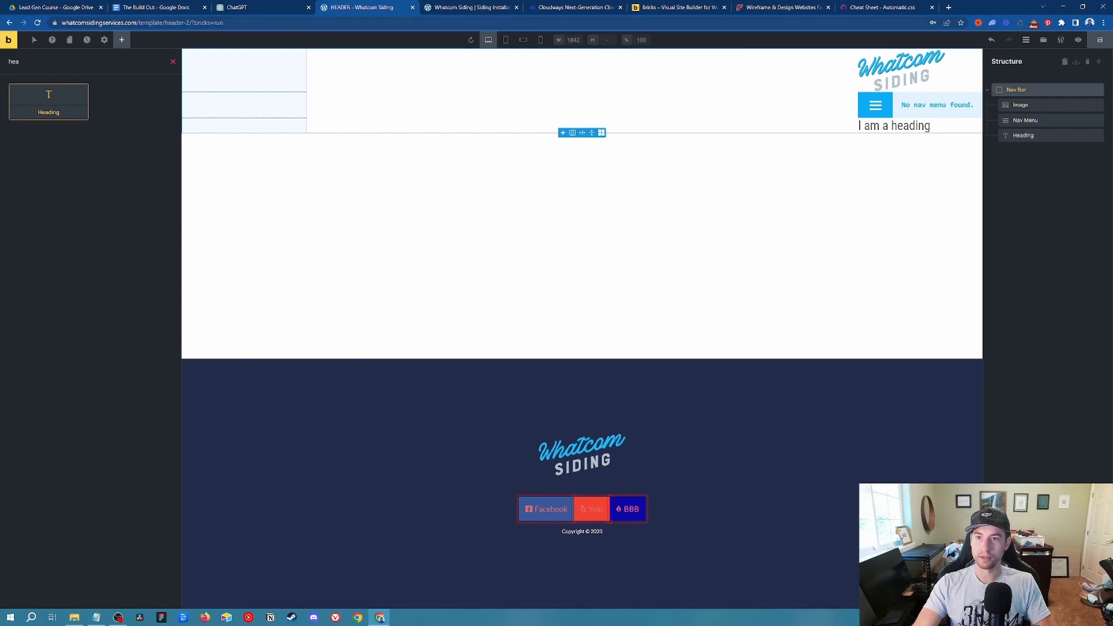
Copy the business phone number from the live site's header and paste it over the placeholder text of the Nav Bar heading.
click(471, 7)
drag(678, 74, 471, 72)
key(ctrl+c)
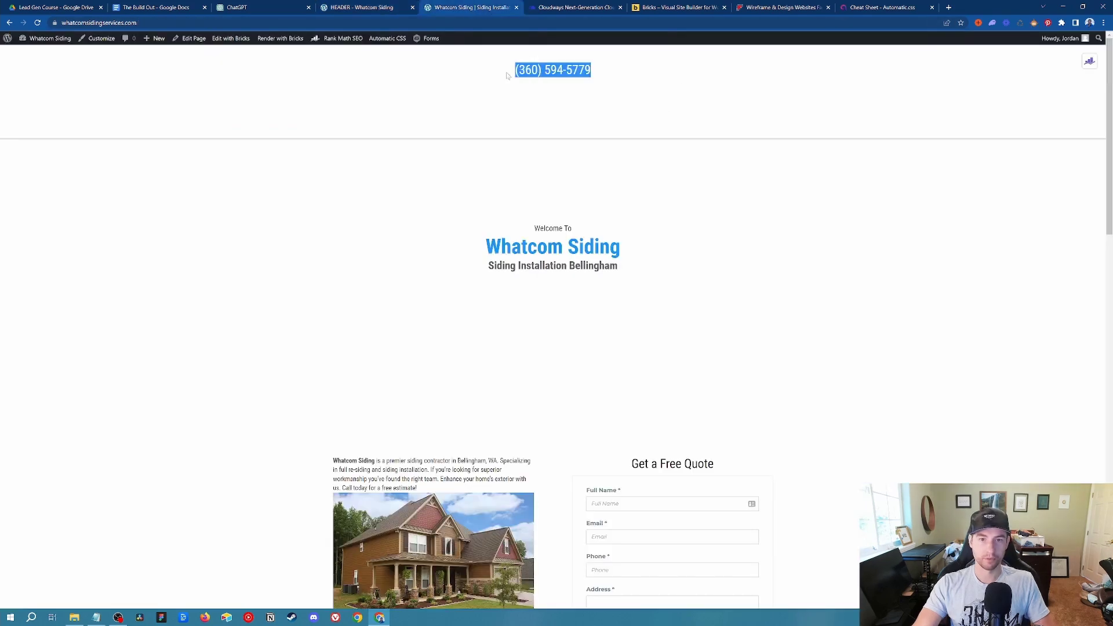
click(357, 7)
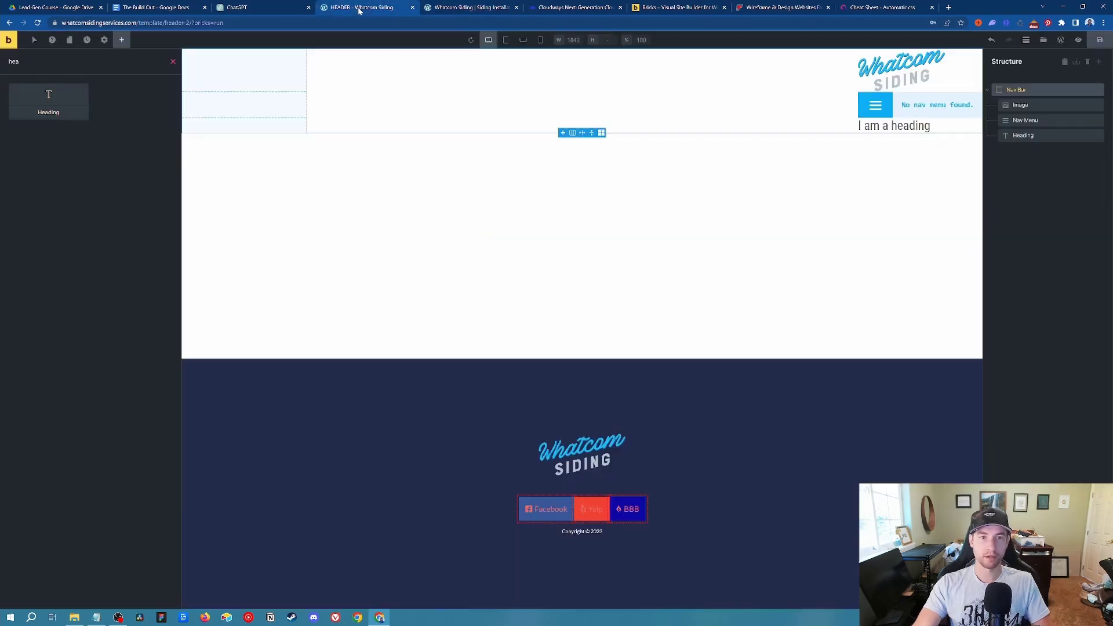
click(908, 127)
drag(59, 131, 10, 130)
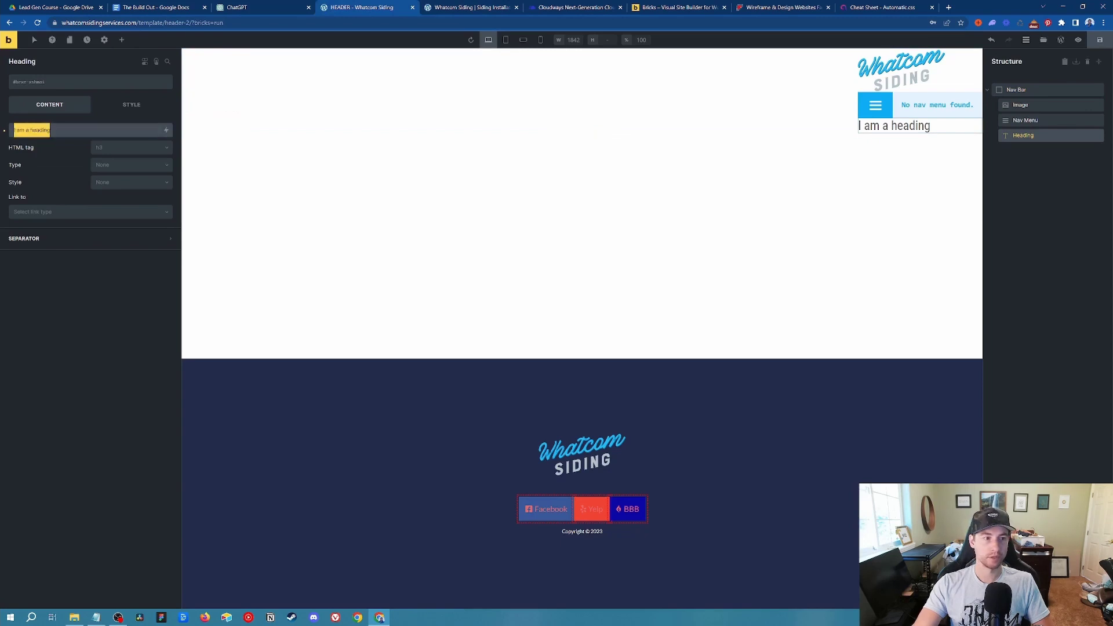
key(ctrl+v)
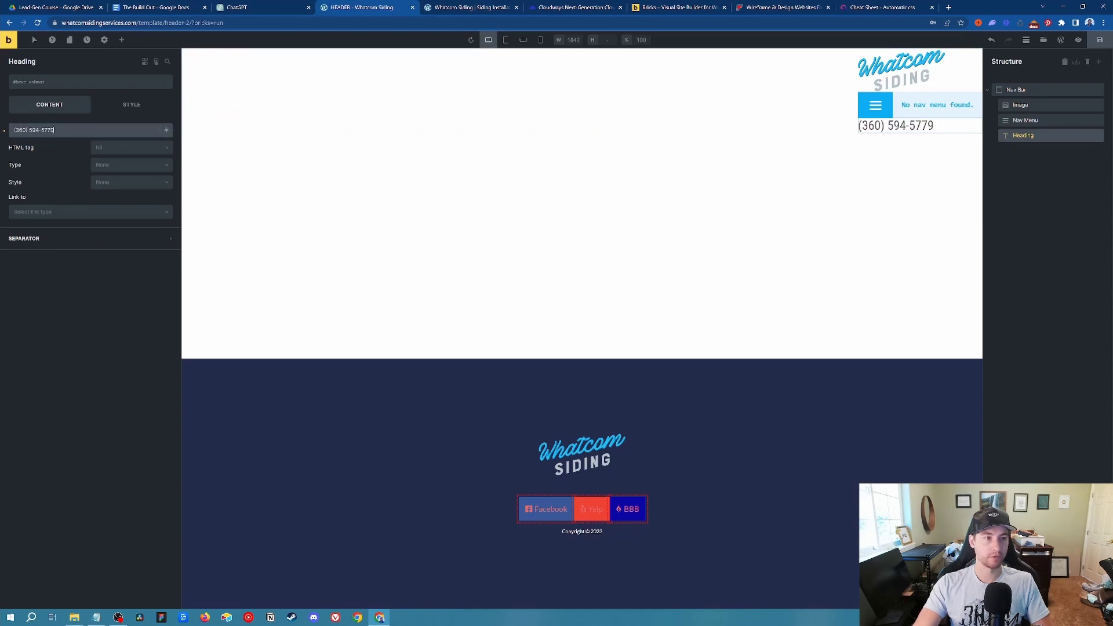
Link the heading to an external URL made of tel:+1 followed by the business phone number without brackets, spaces or dashes.
click(51, 213)
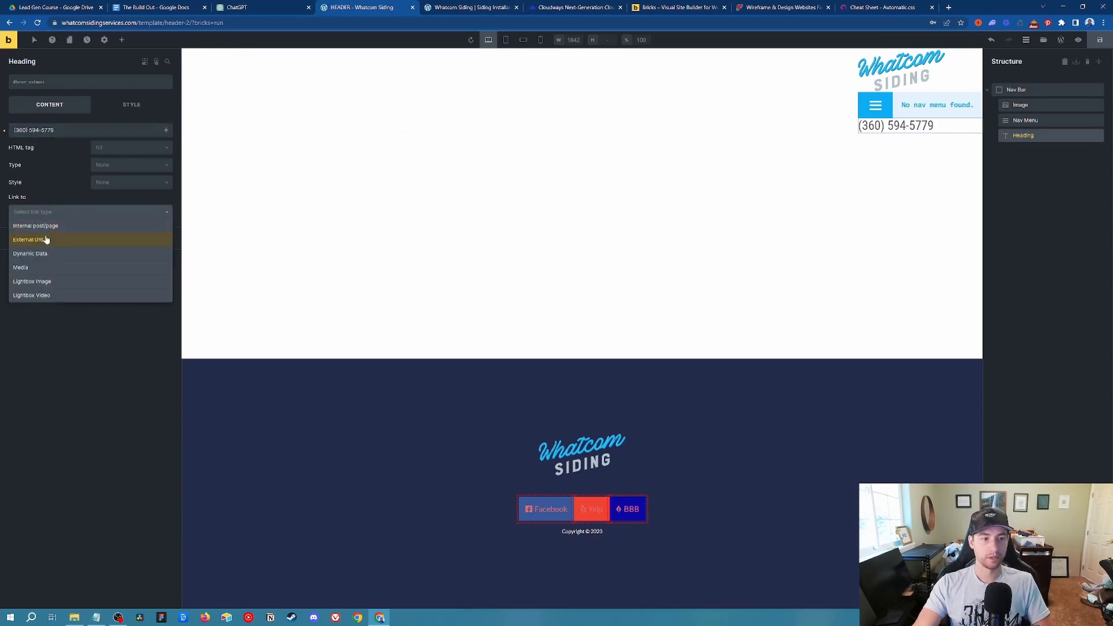
click(46, 240)
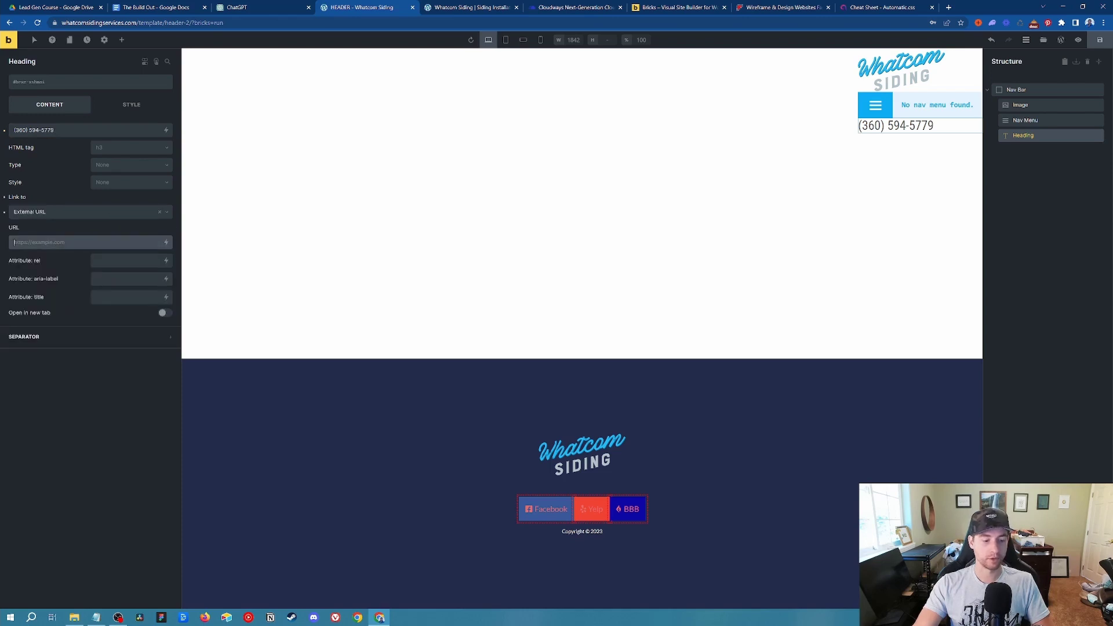
text(tel:)
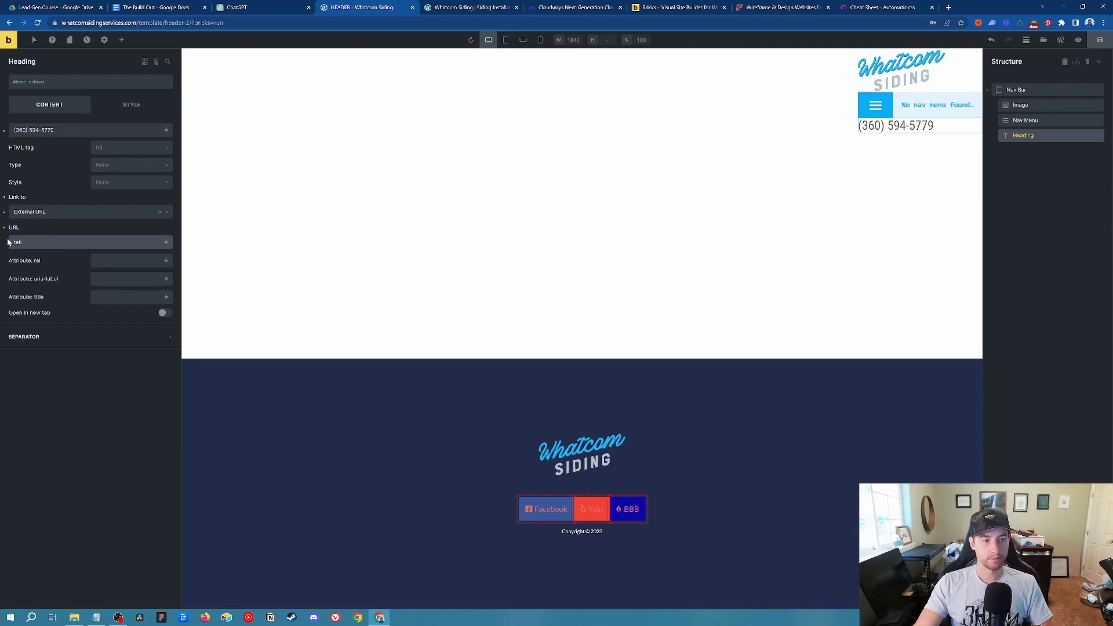
key(ctrl+v)
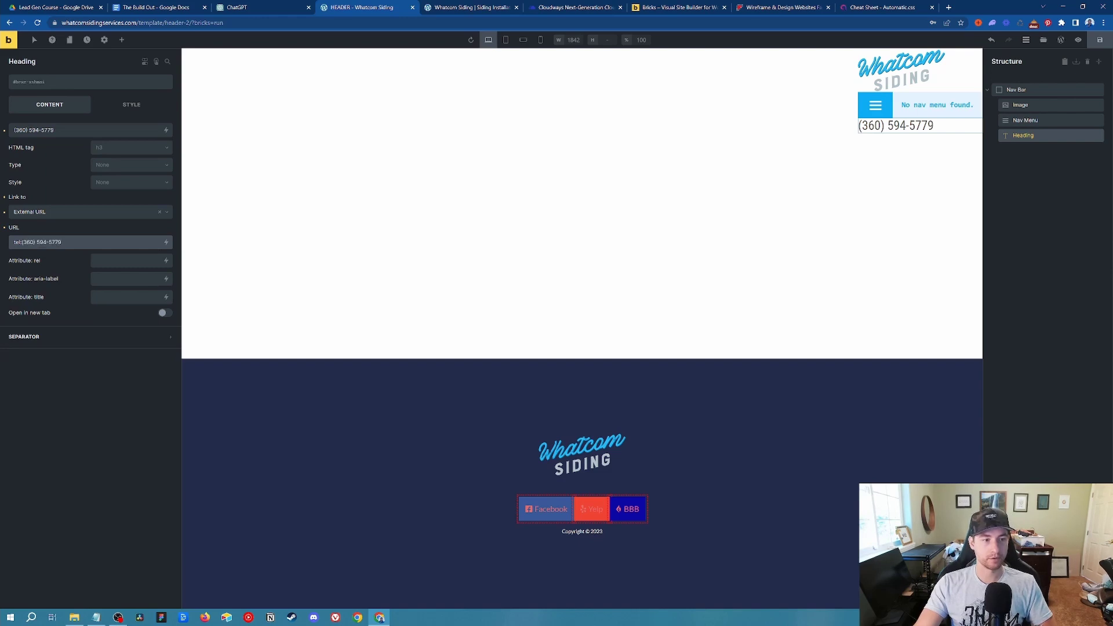
key(BackSpace)
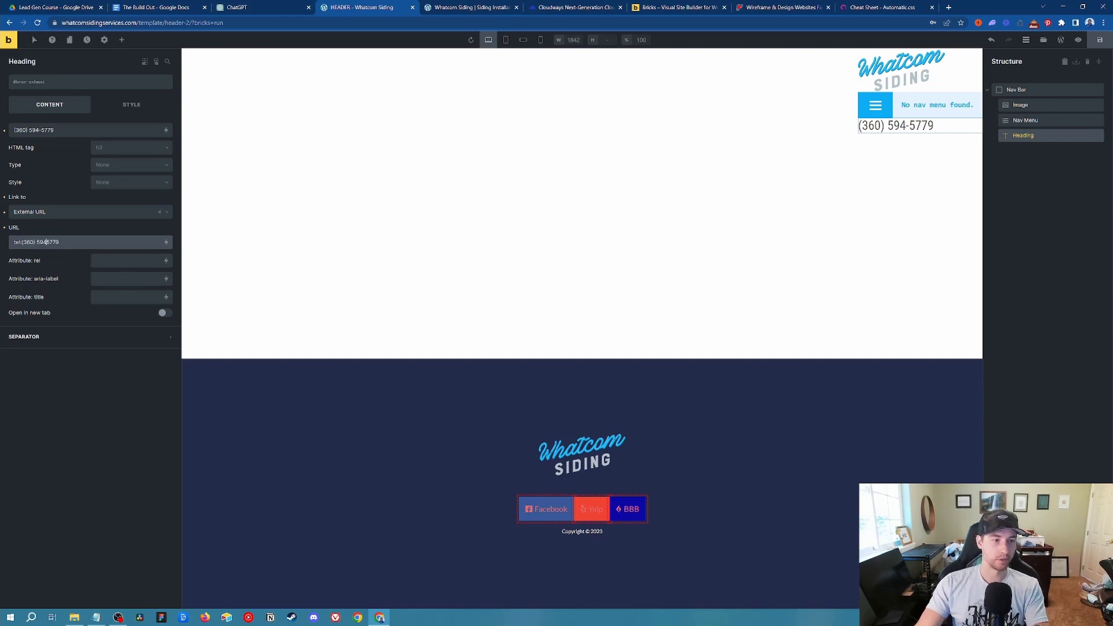
key(BackSpace)
key(BackSpace)
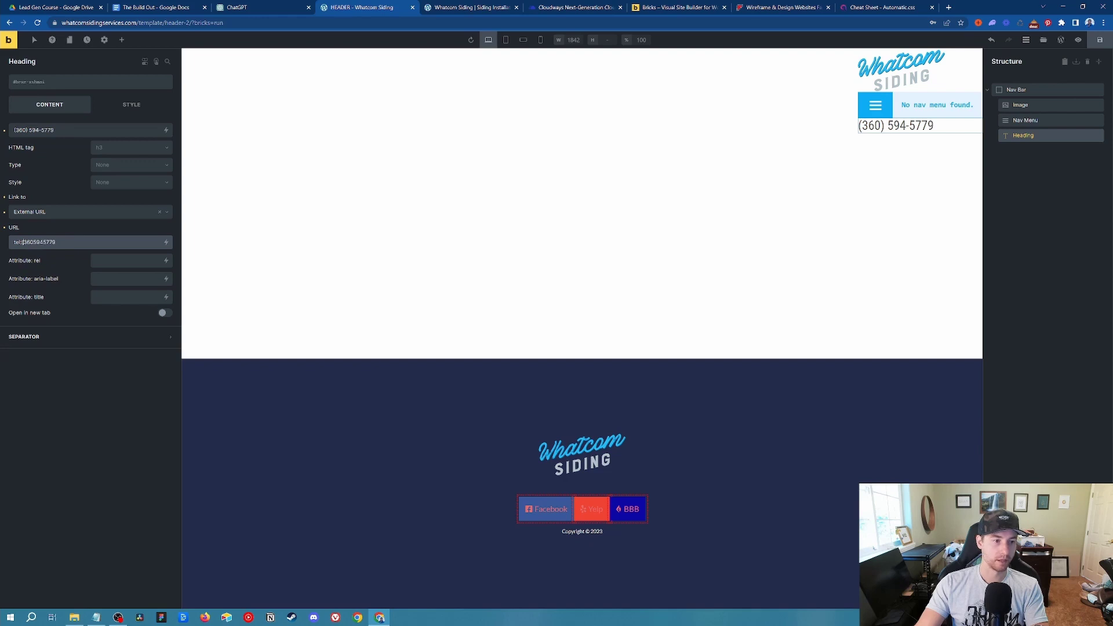
key(BackSpace)
text(+1)
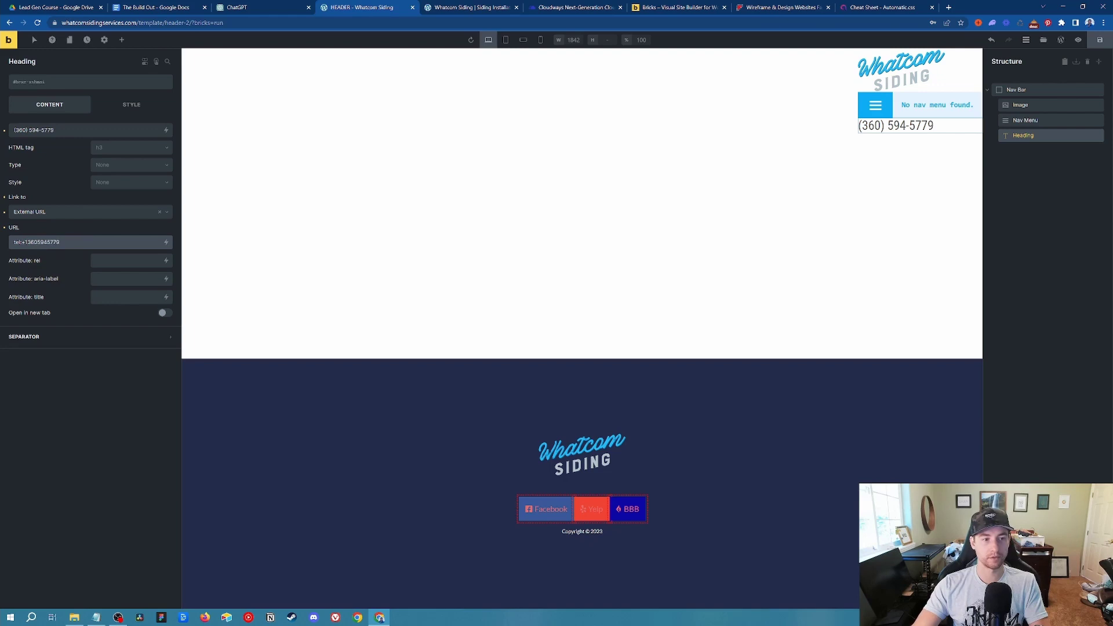
Review the heading's tel: link and save the header template.
drag(61, 241, 12, 242)
click(79, 385)
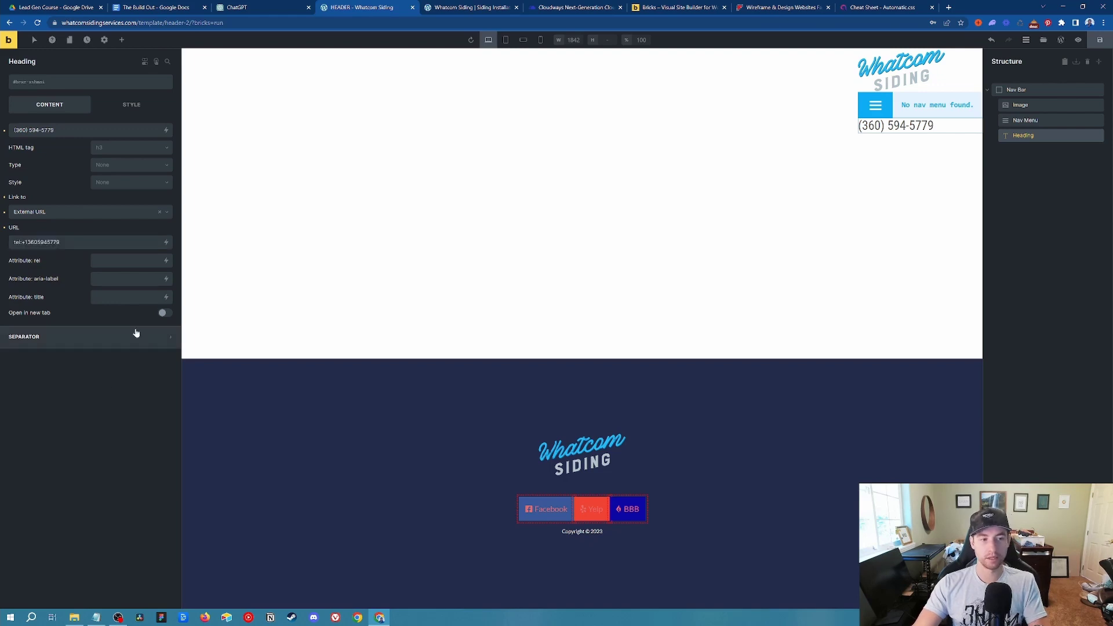
mouse_move(61, 241)
mouse_down()
mouse_move(13, 242)
mouse_move(53, 242)
mouse_up()
click(64, 316)
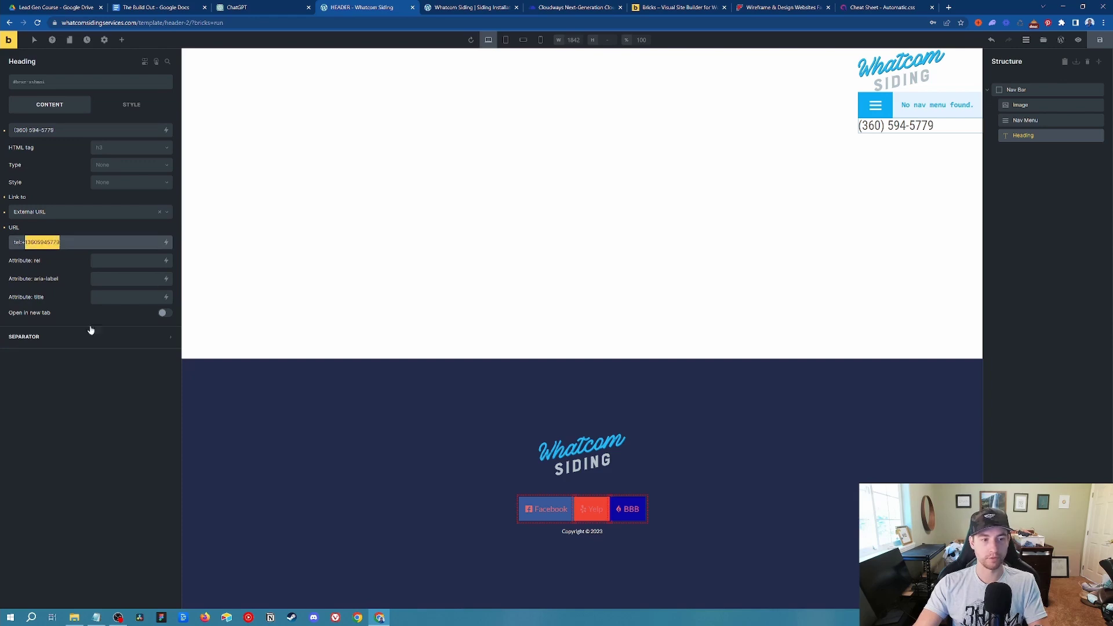
click(104, 388)
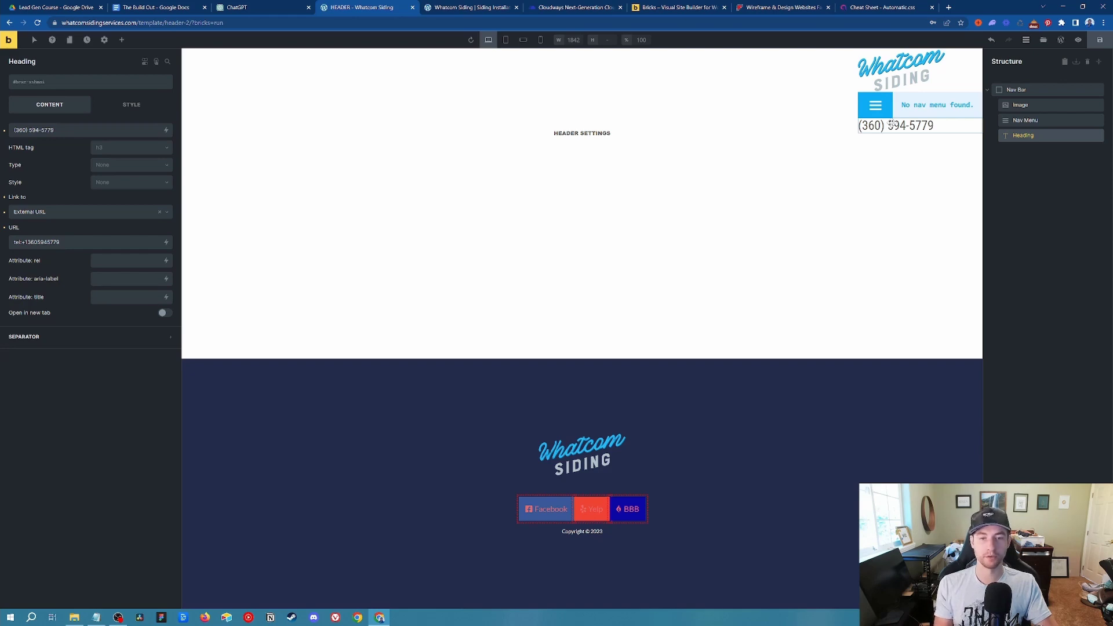
key(ctrl+s)
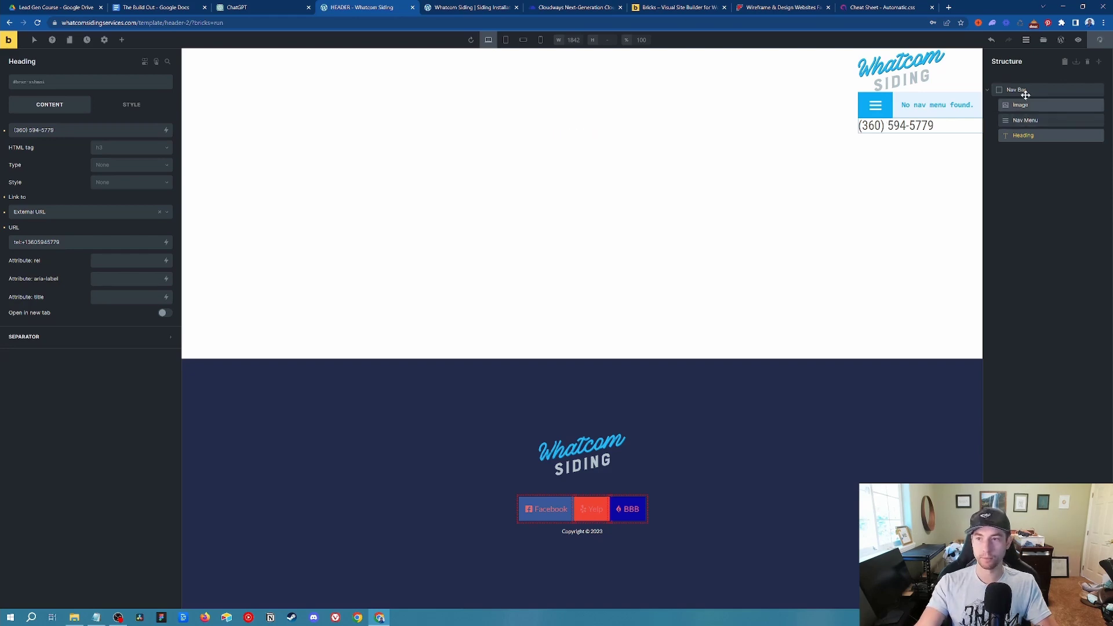
Keep the Nav Bar block's display as flex and center its items on the cross axis.
click(1025, 94)
click(107, 169)
click(100, 182)
click(107, 172)
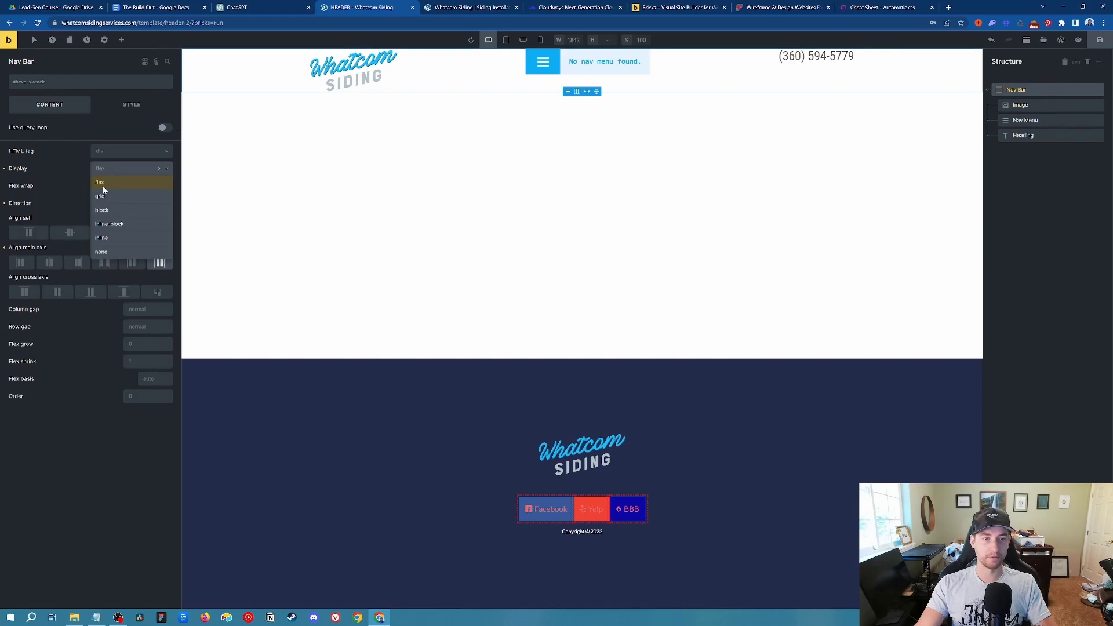
click(64, 194)
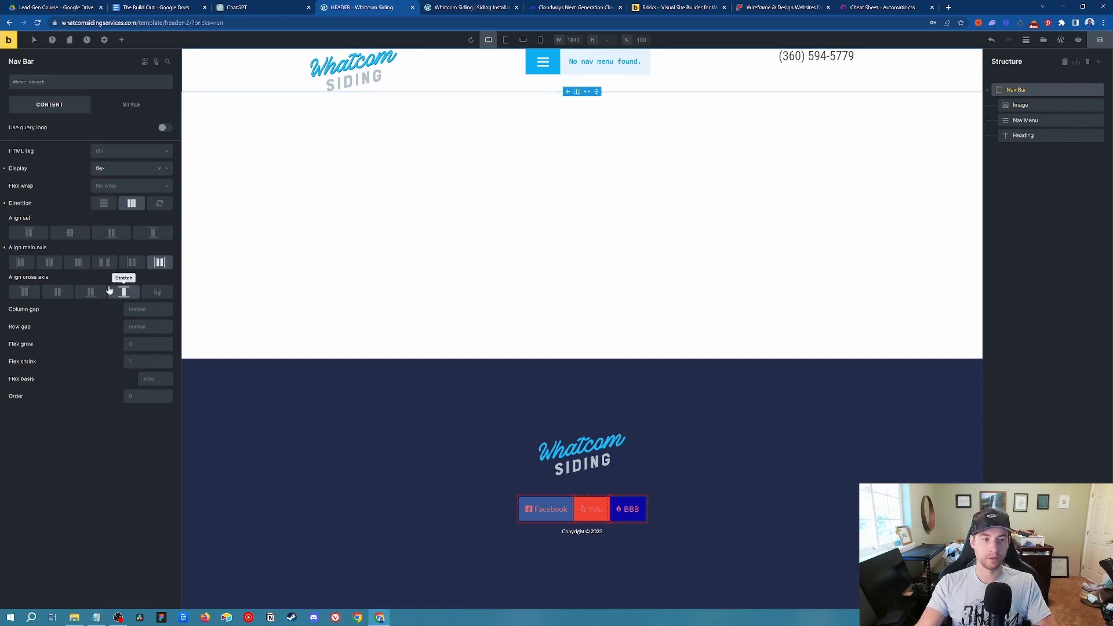
click(59, 293)
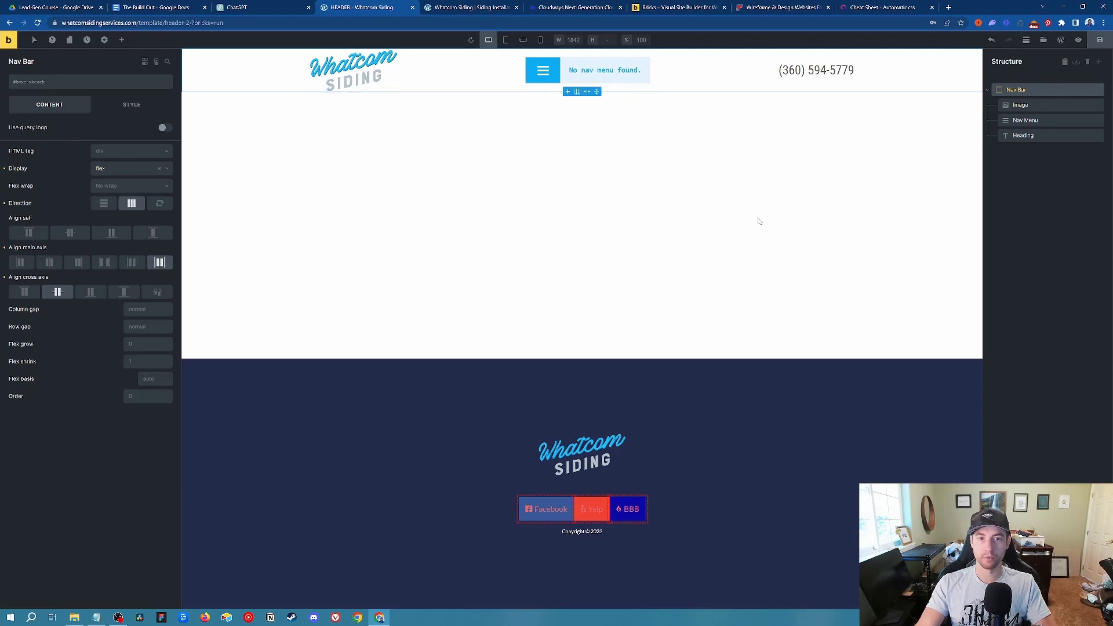
Give the Nav Bar's logo image a top margin of 10 and a matching bottom margin.
click(348, 70)
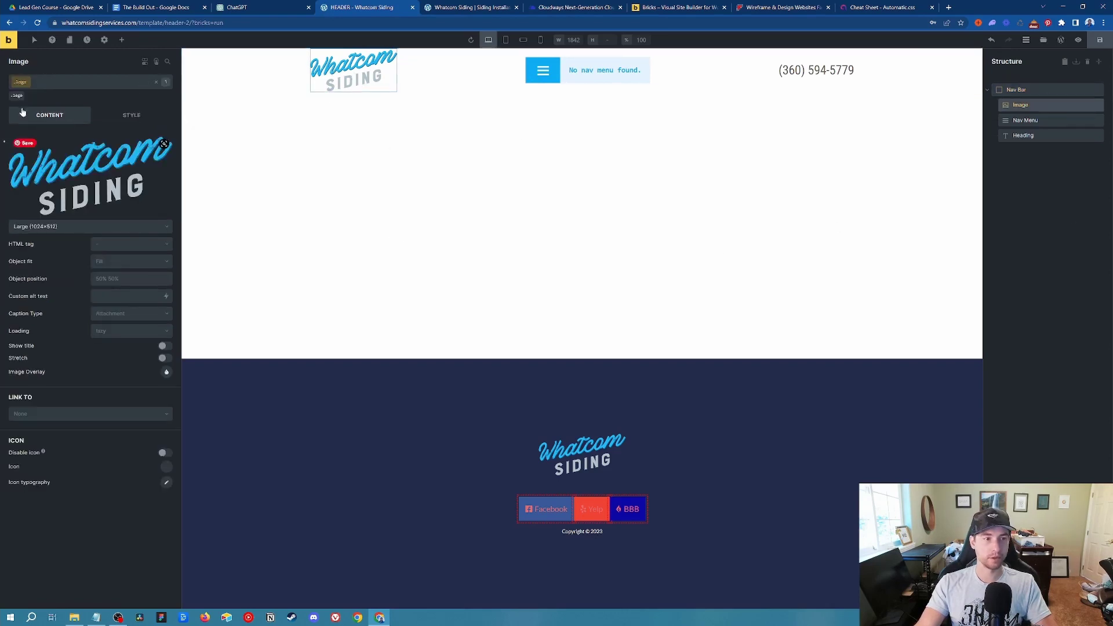
click(130, 115)
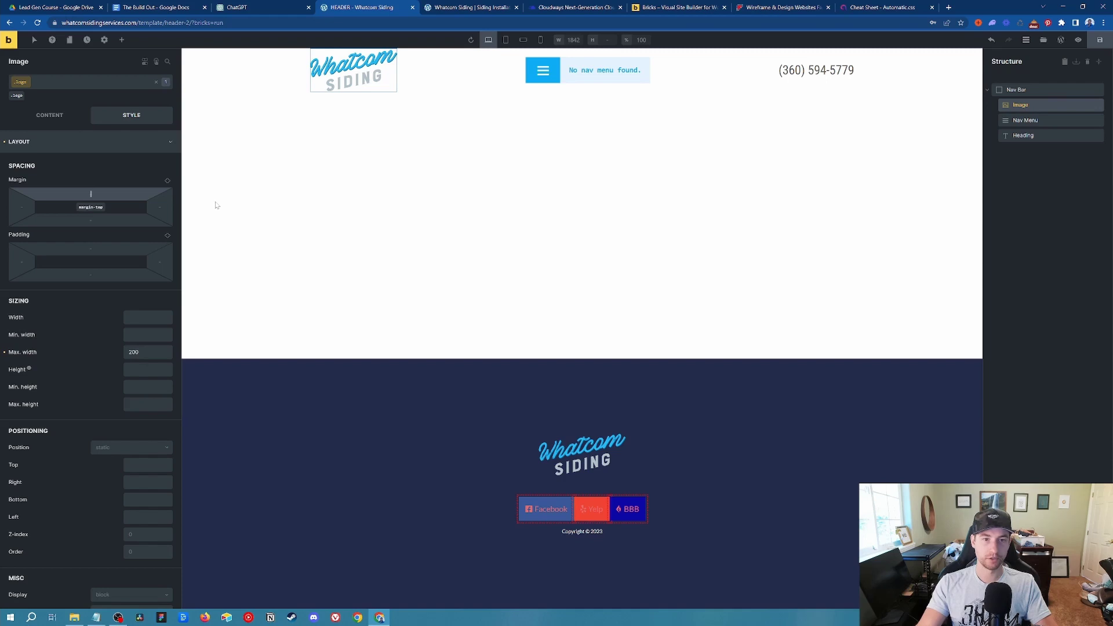
text(10)
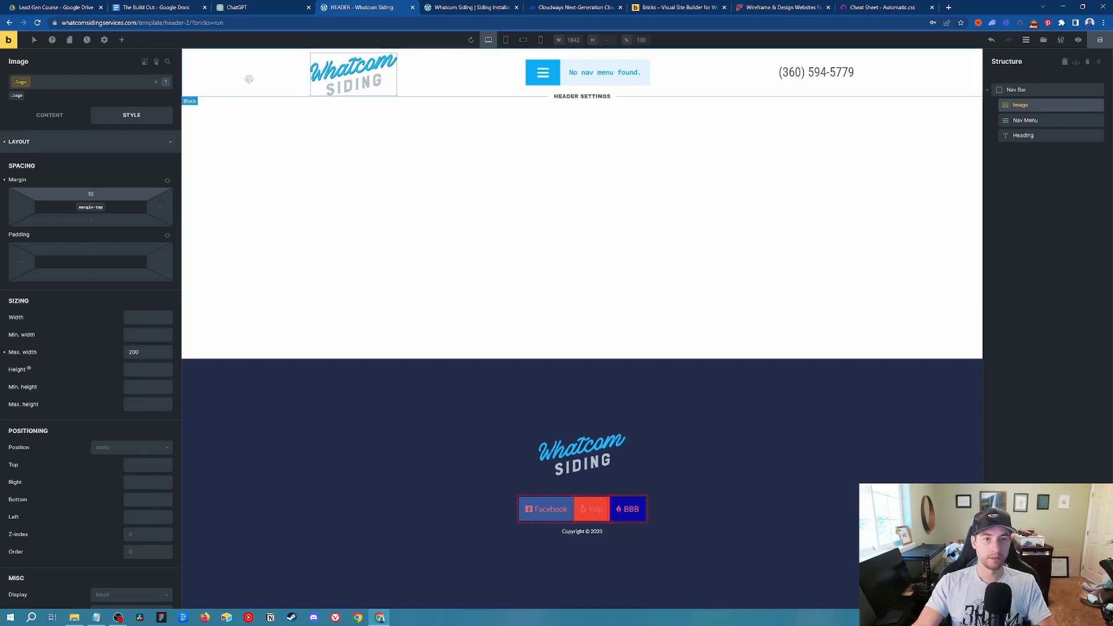
click(116, 224)
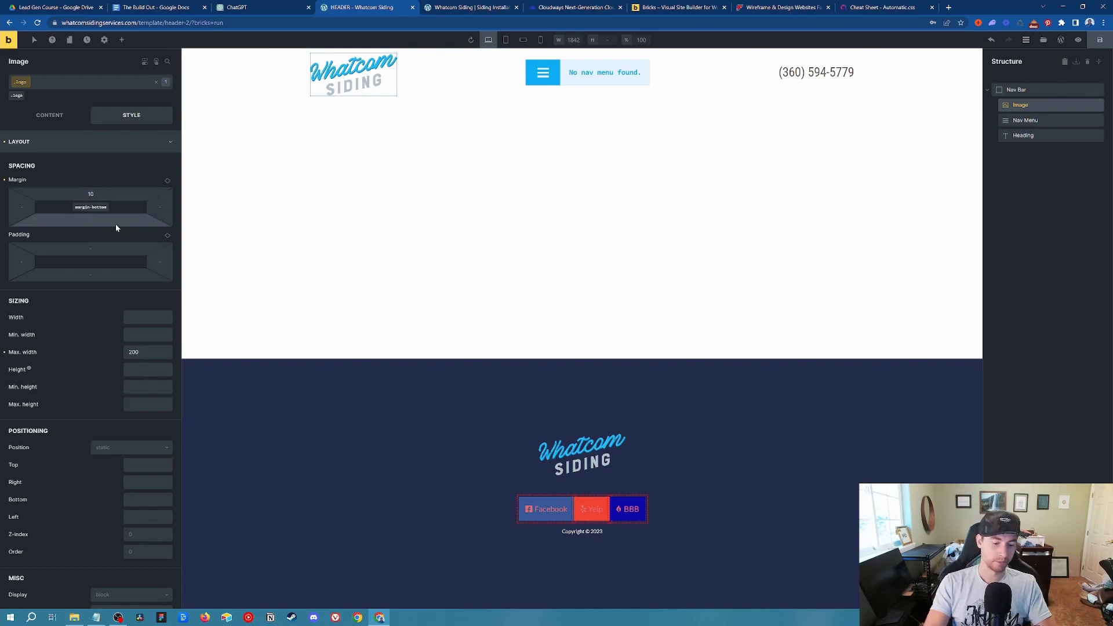
click(278, 89)
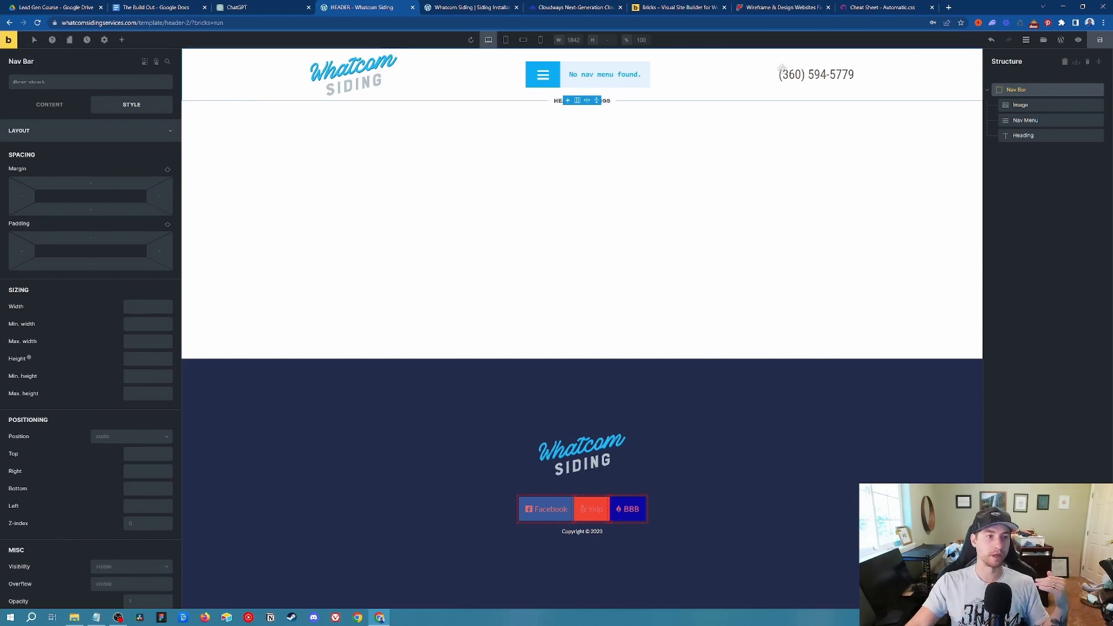
Collapse the Nav Bar in the structure and browse the remote Frames templates in the template library.
click(61, 107)
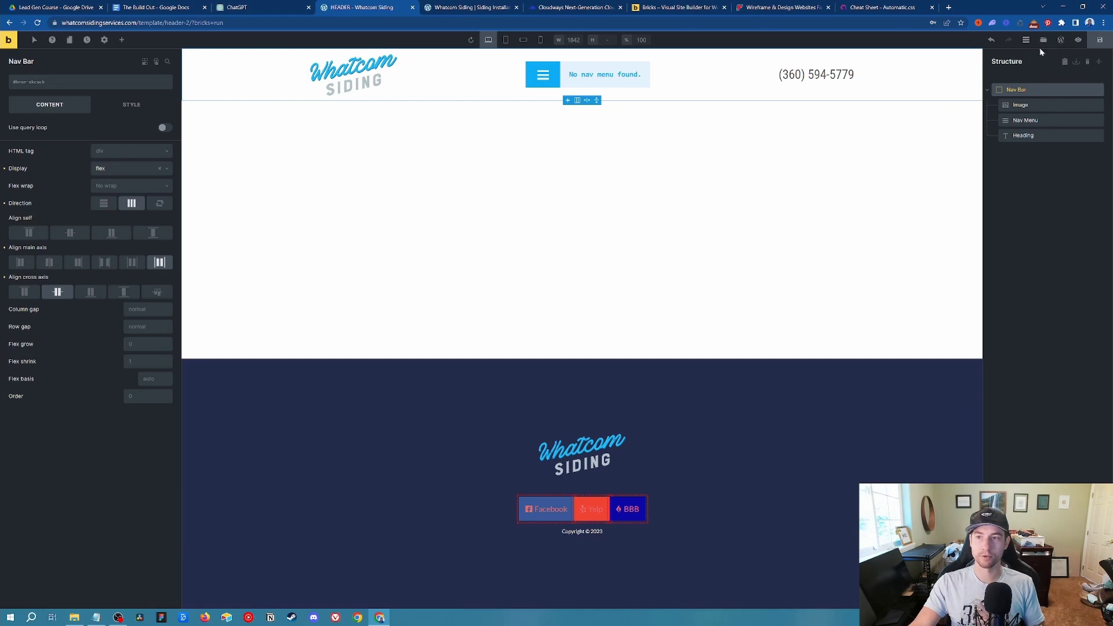
click(989, 91)
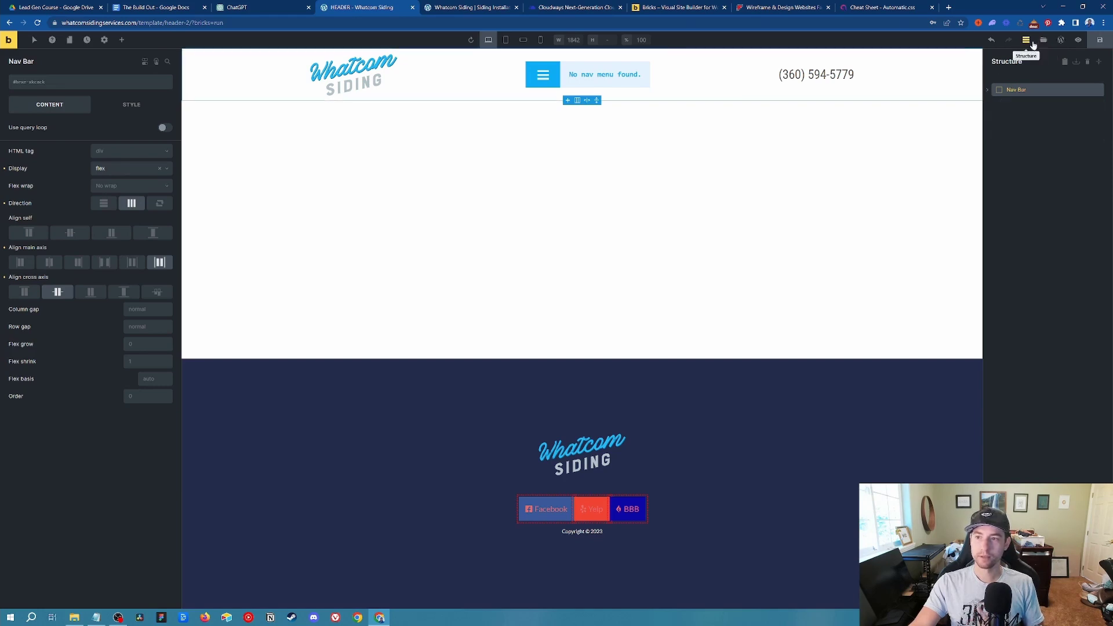
click(1044, 40)
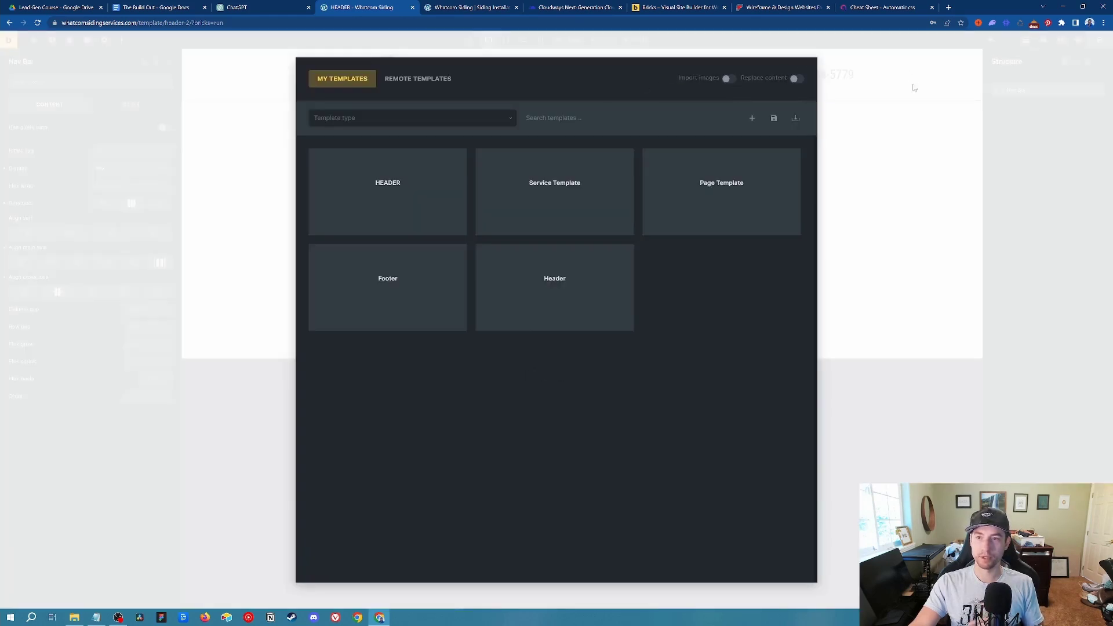
click(1044, 40)
click(1045, 40)
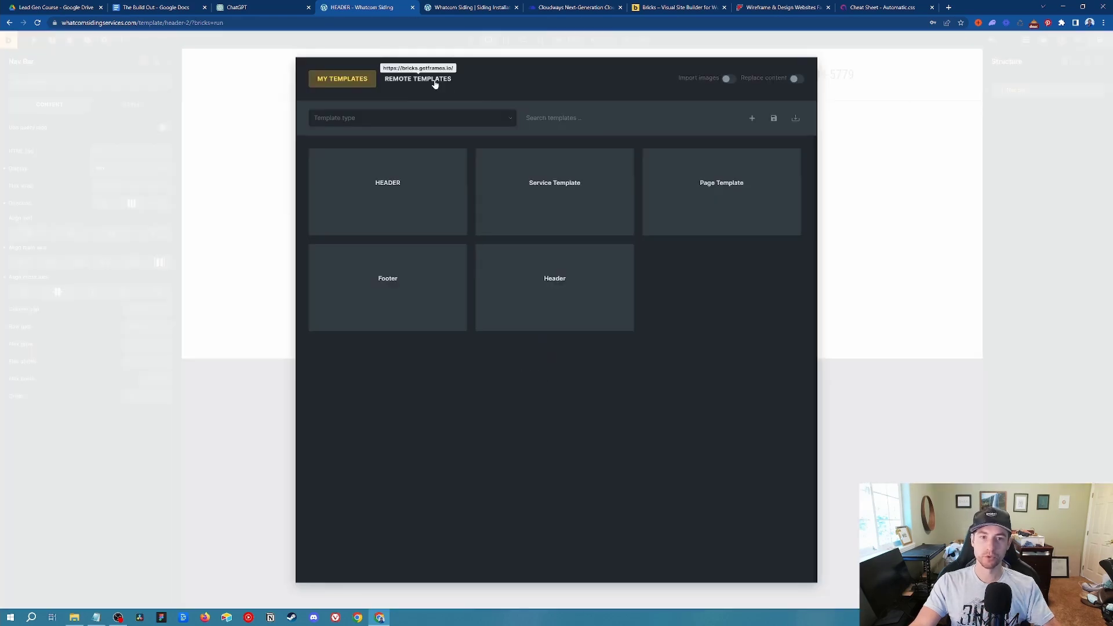
click(434, 78)
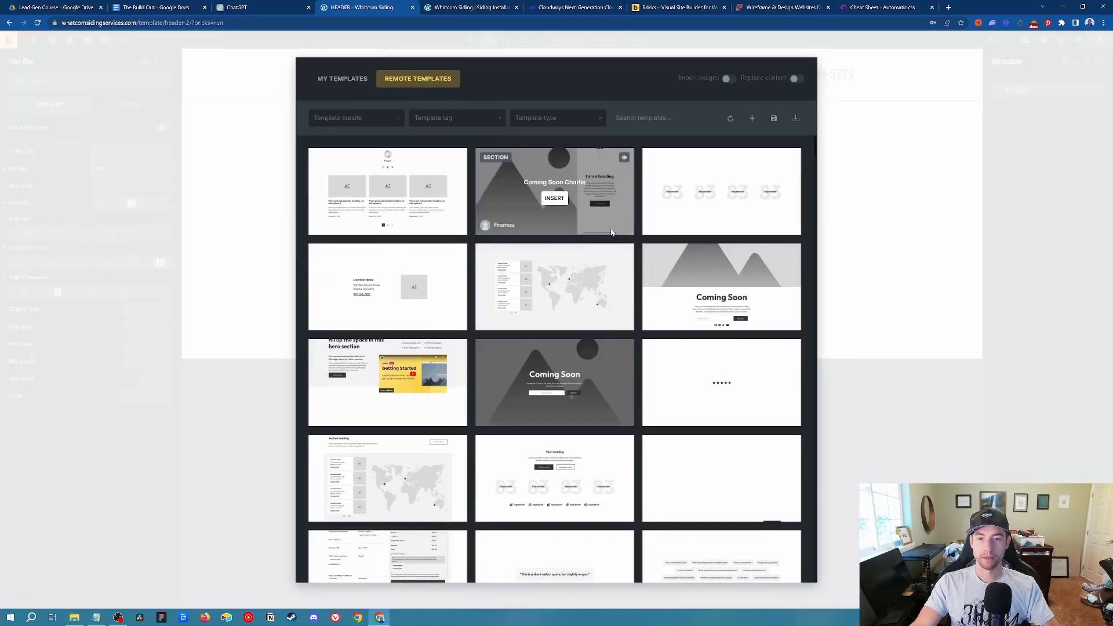
scroll(580, 220, down, 6)
scroll(612, 229, down, 15)
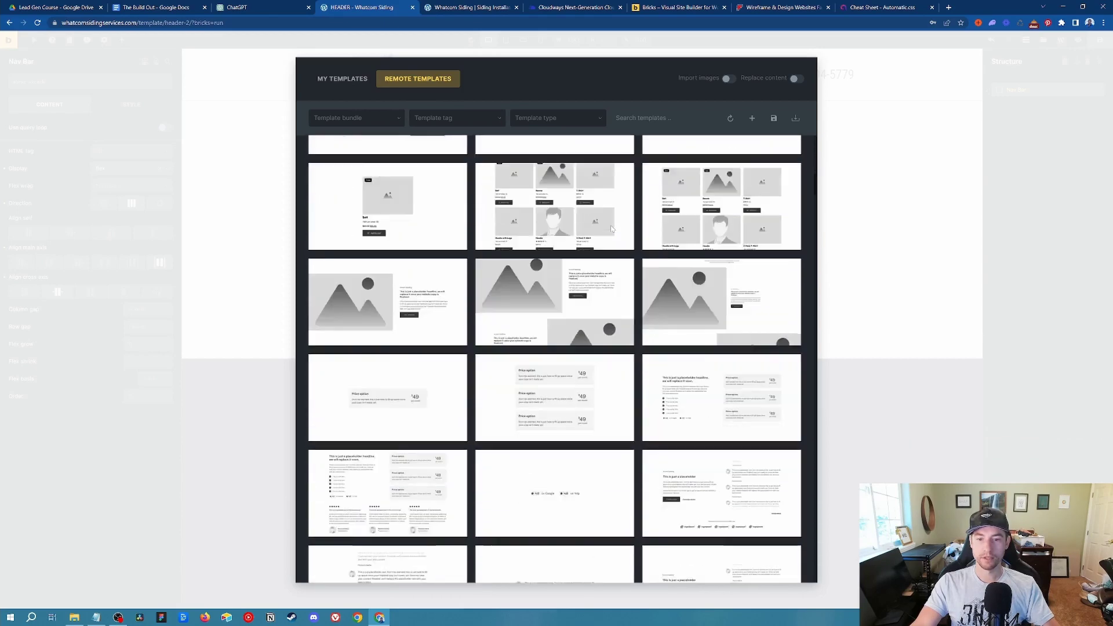
scroll(612, 229, down, 6)
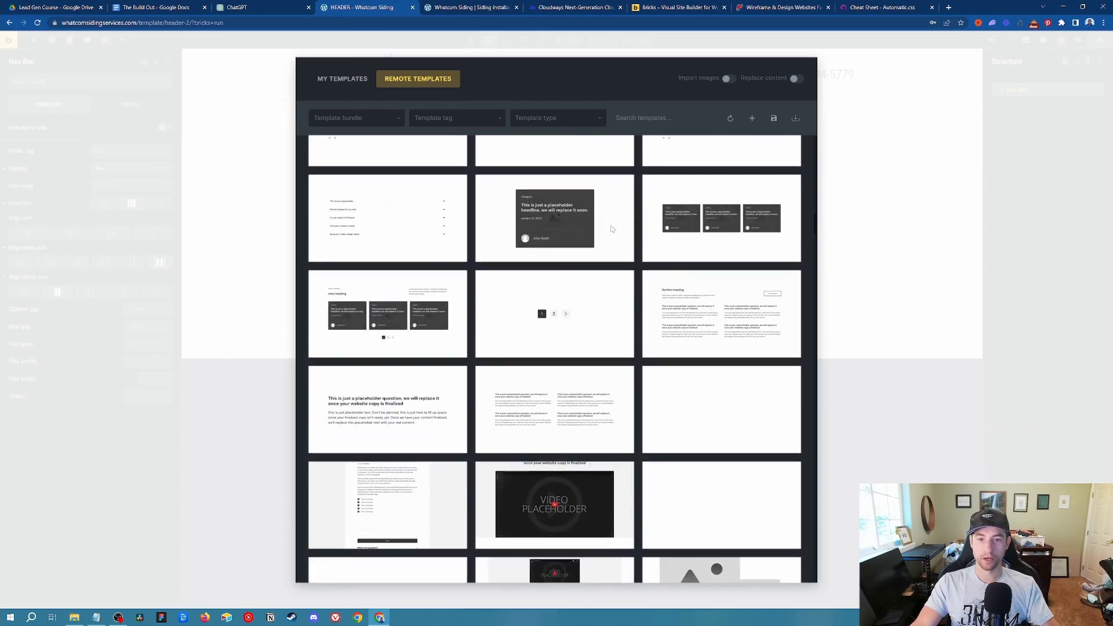
mouse_move(704, 206)
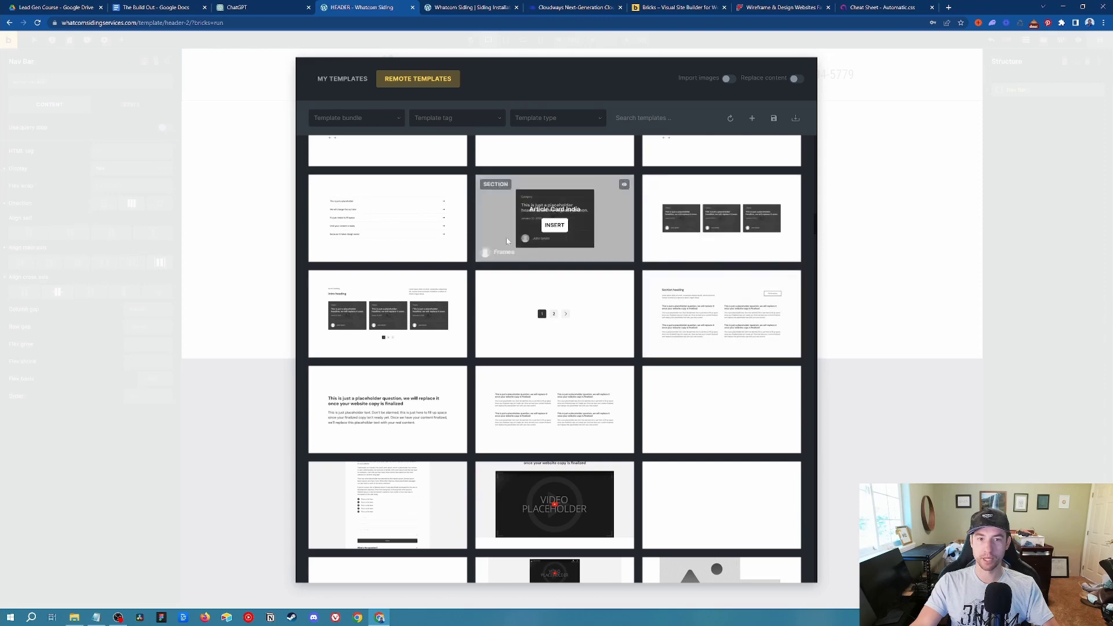
Filter the remote templates by the Headers bundle and look over the available header designs.
click(397, 122)
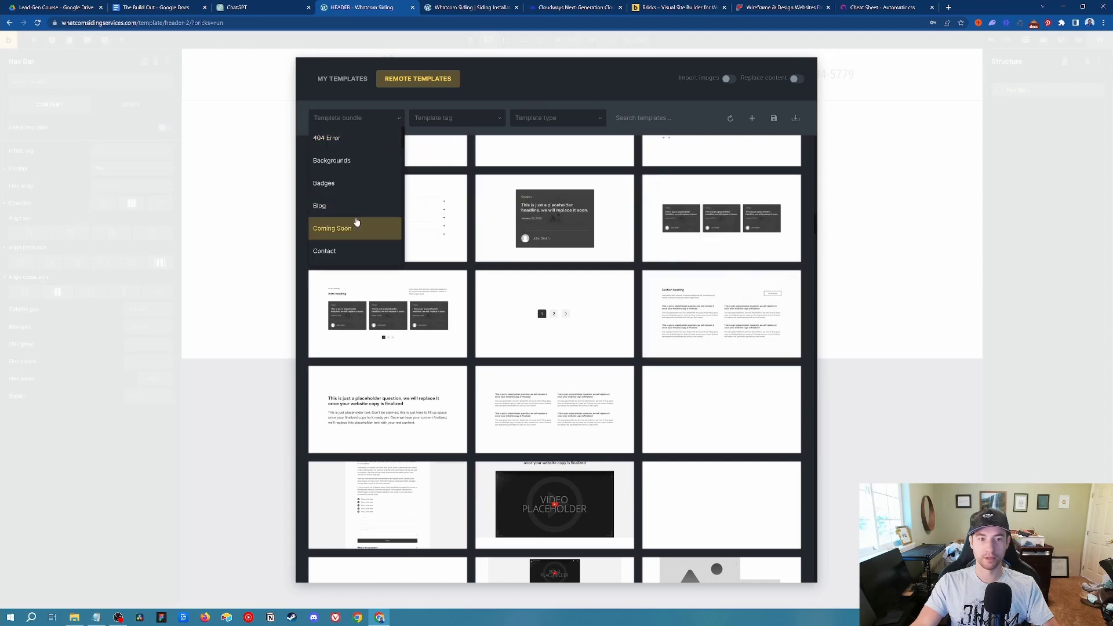
scroll(362, 200, down, 3)
scroll(363, 191, down, 3)
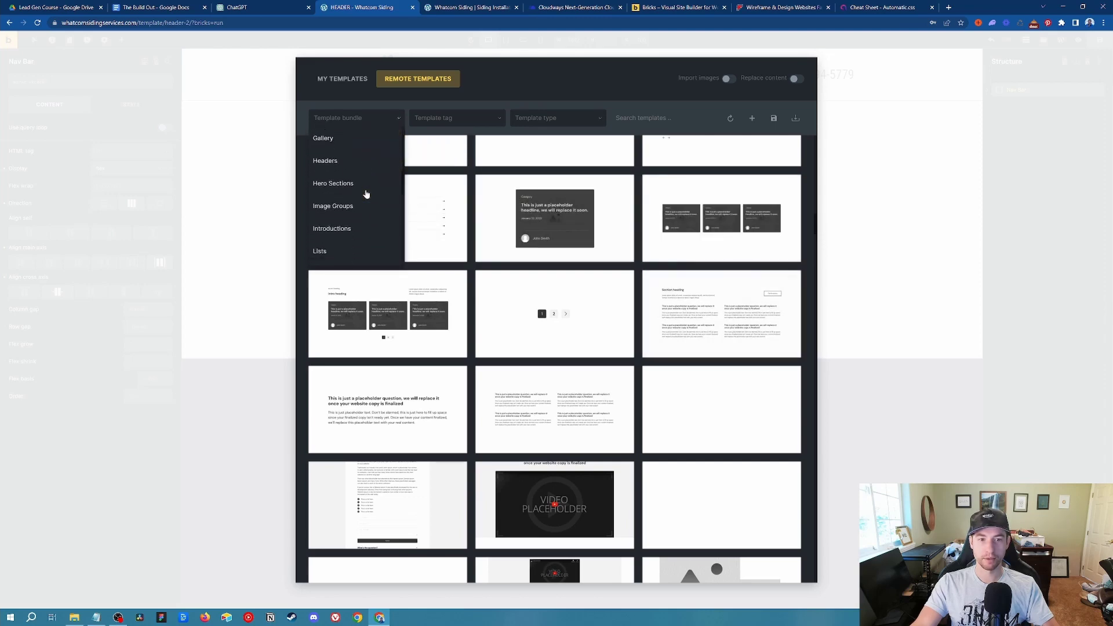
click(339, 194)
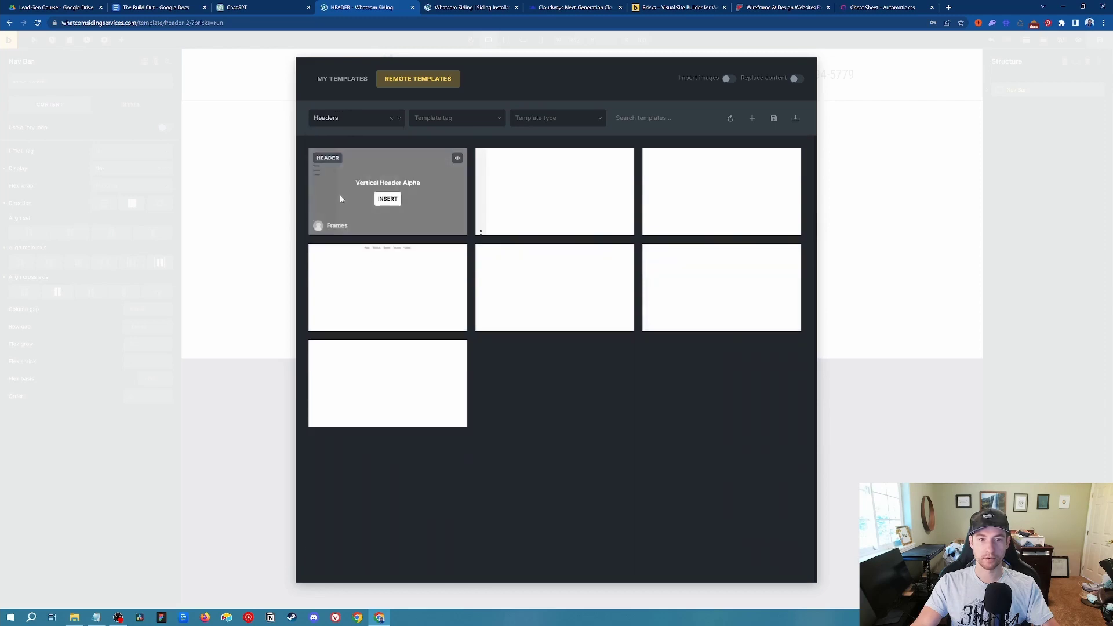
mouse_move(326, 183)
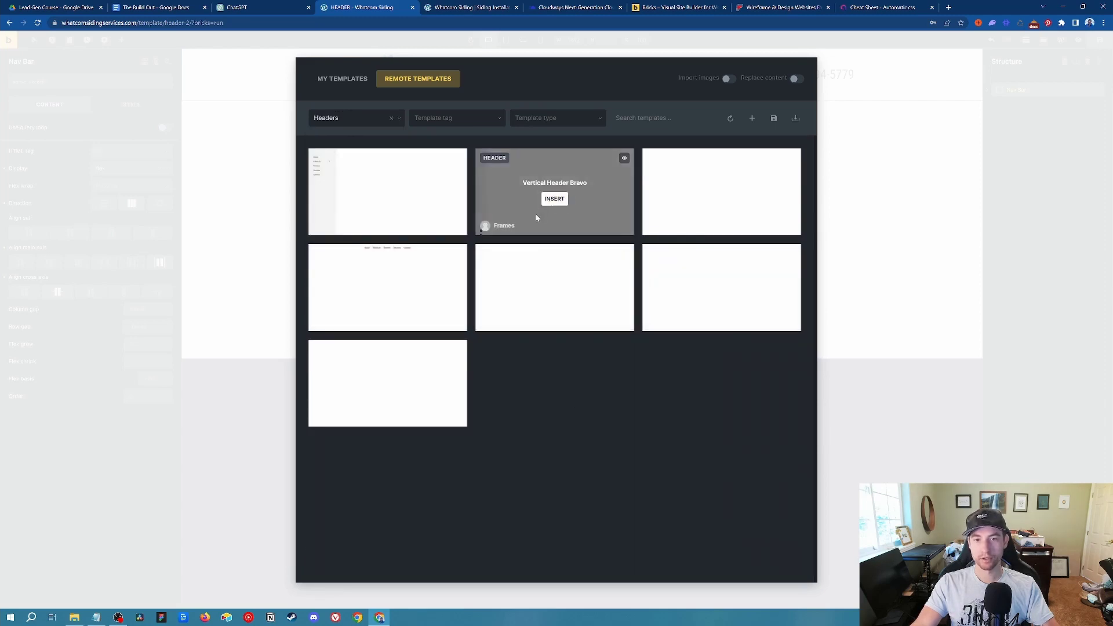
mouse_move(722, 311)
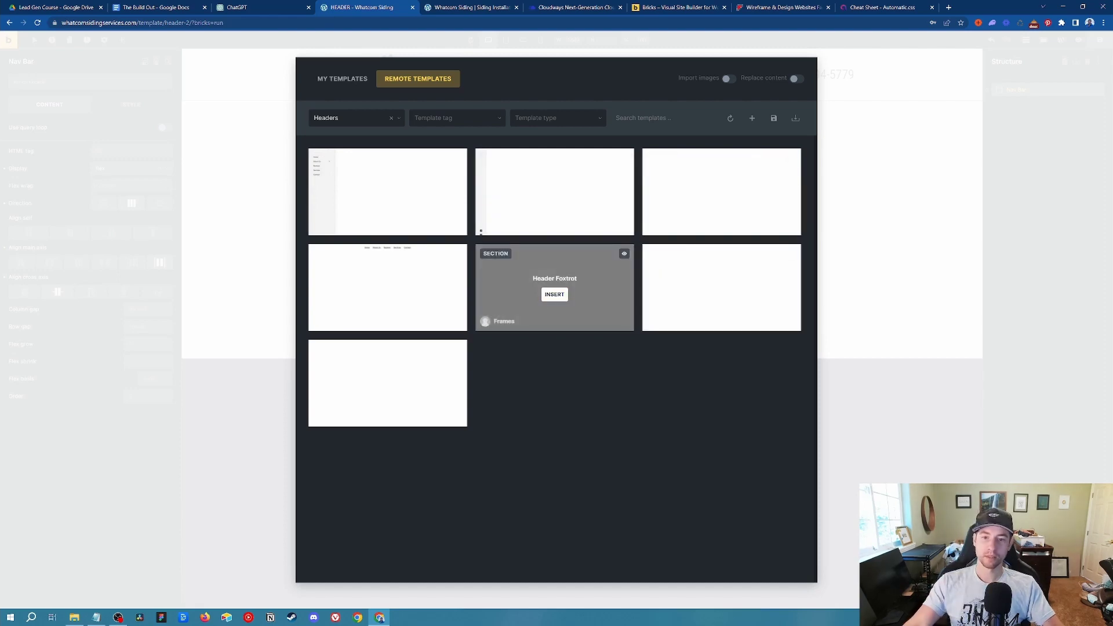
mouse_move(406, 388)
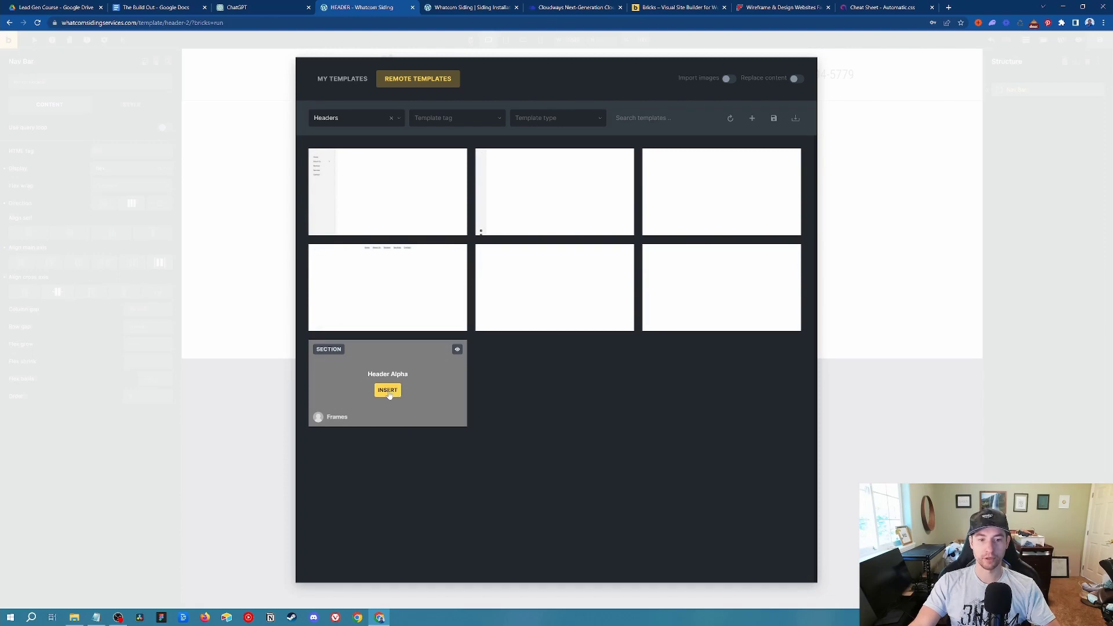
Insert the Header Alpha template with image import enabled, declining the import of its theme style.
click(388, 390)
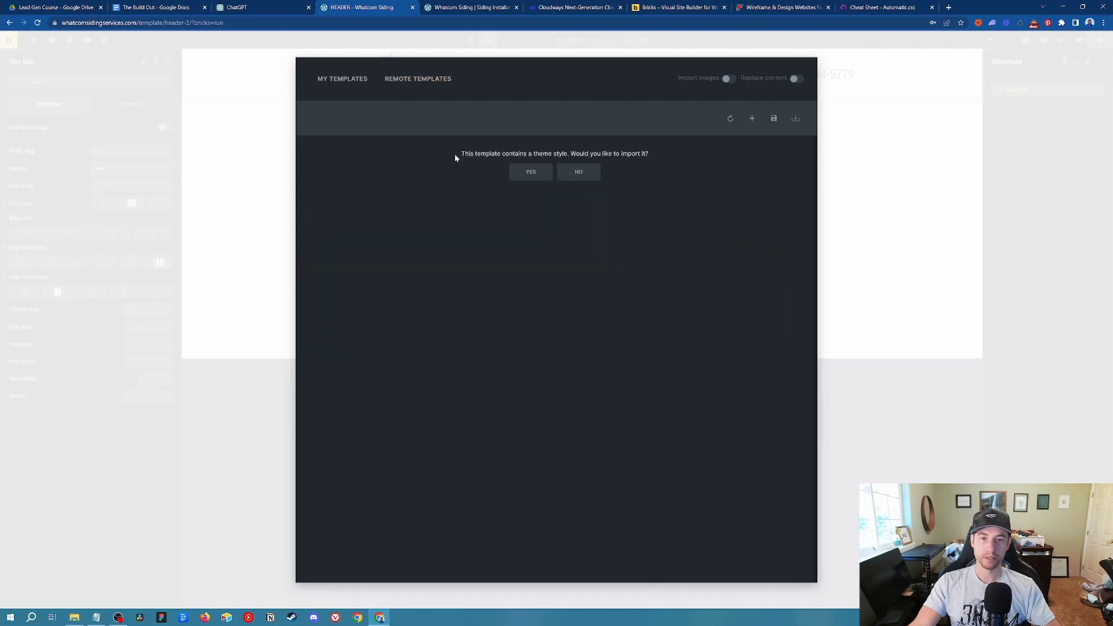
drag(456, 158, 649, 154)
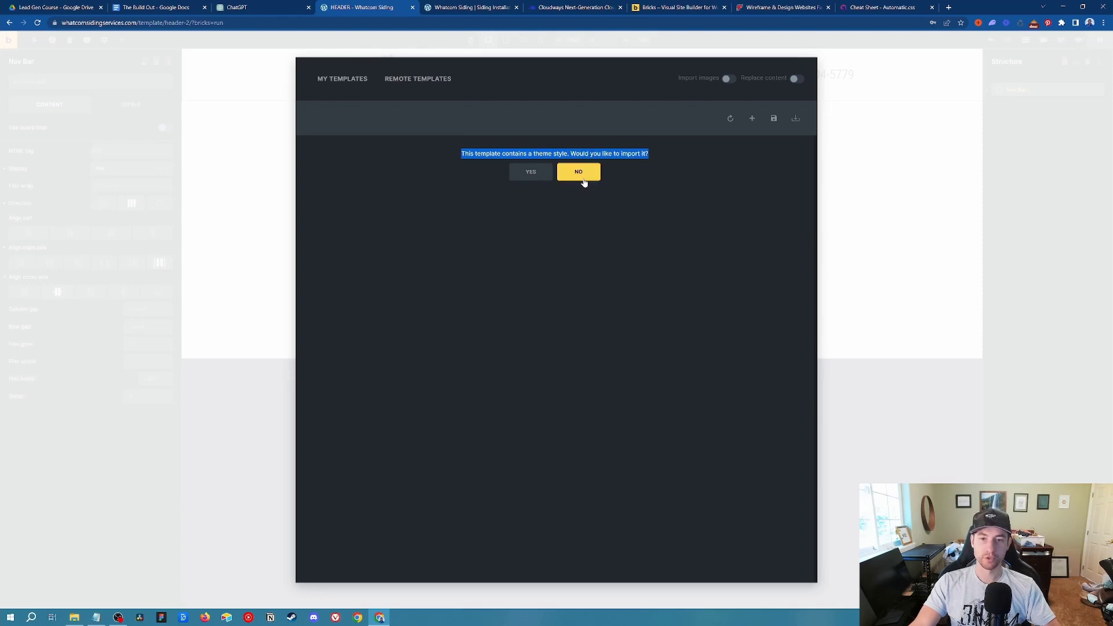
click(702, 172)
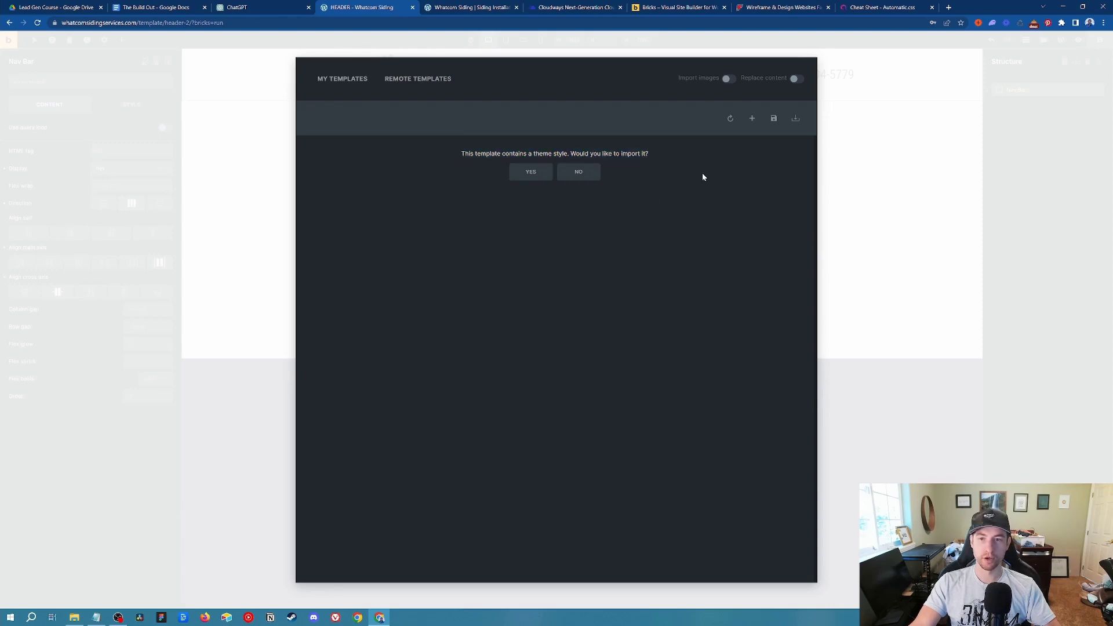
click(727, 80)
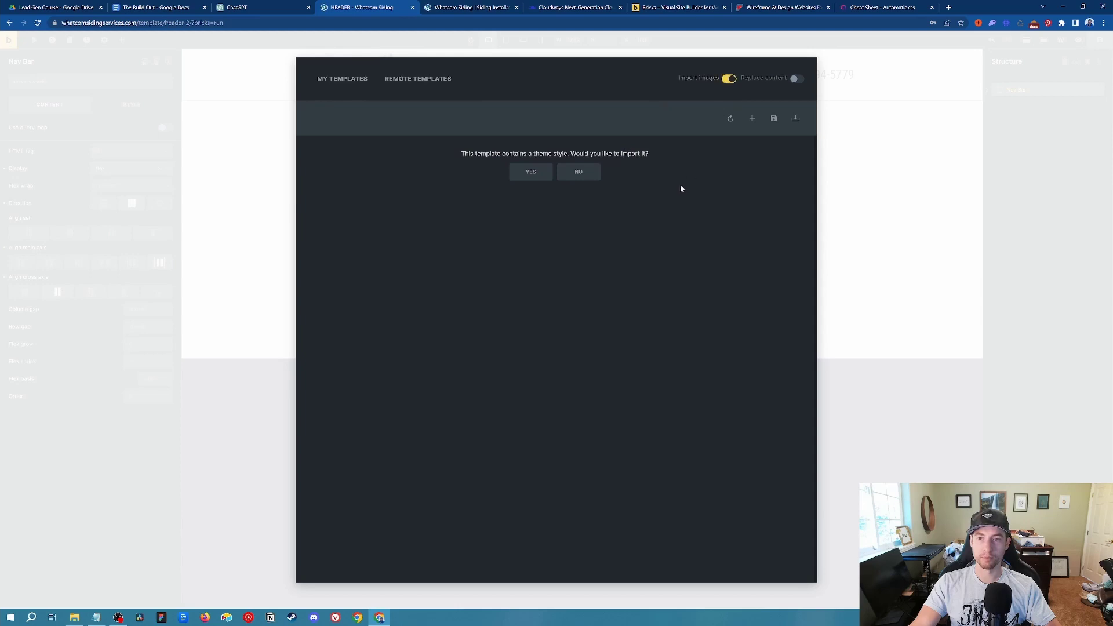
click(594, 178)
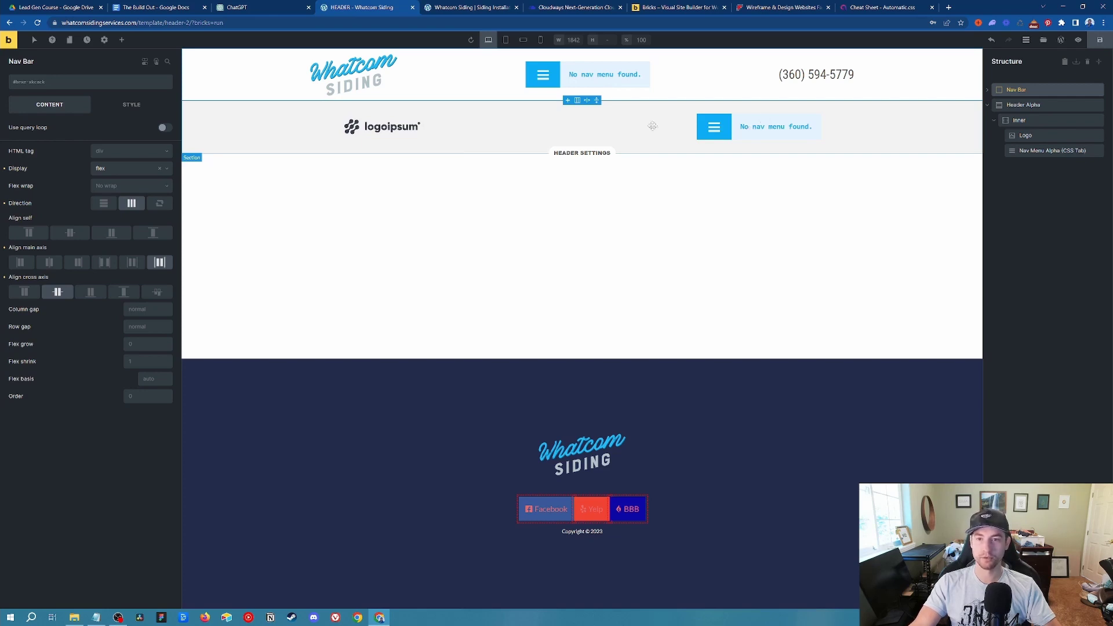
Copy the phone number heading from the Nav Bar and paste it into Header Alpha's Inner container, allowing clipboard access.
click(748, 127)
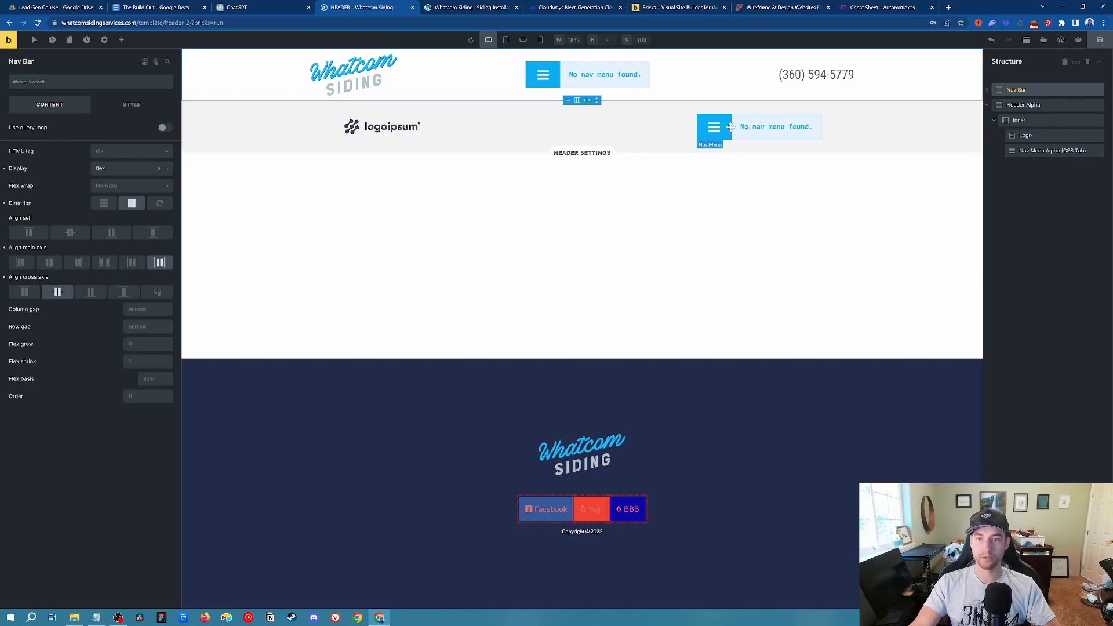
right_click(839, 79)
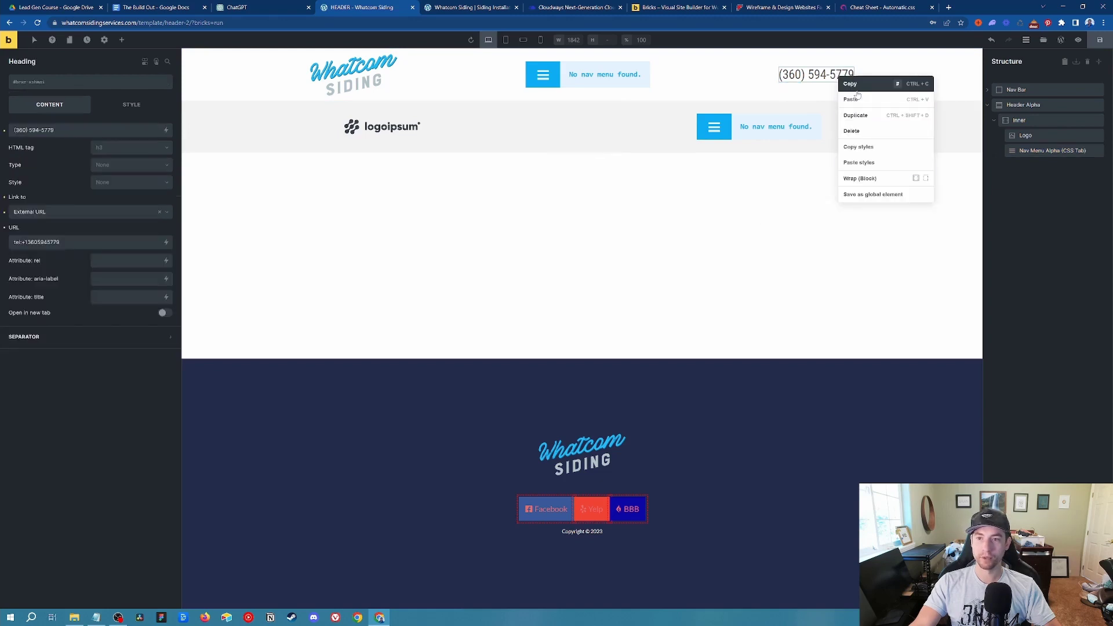
click(850, 84)
click(1019, 120)
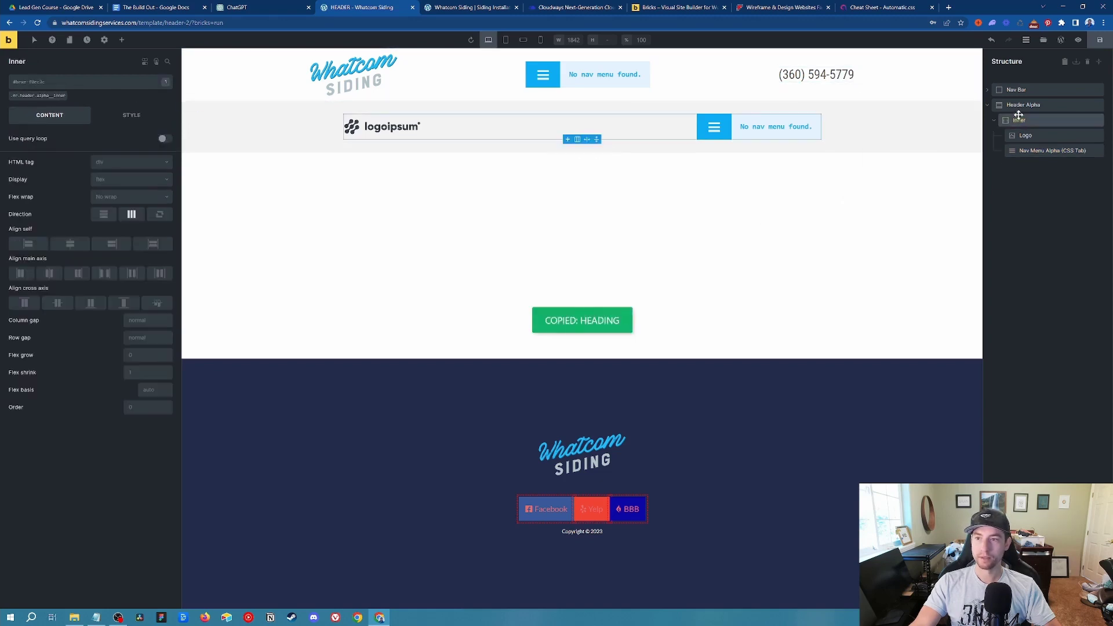
right_click(1017, 120)
click(1035, 190)
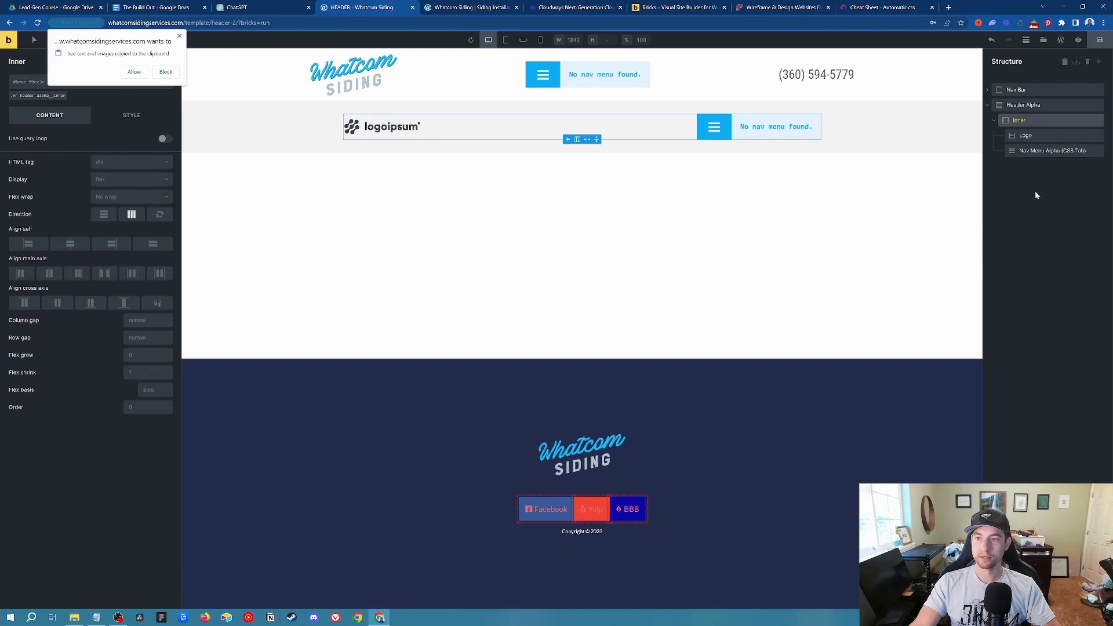
click(133, 72)
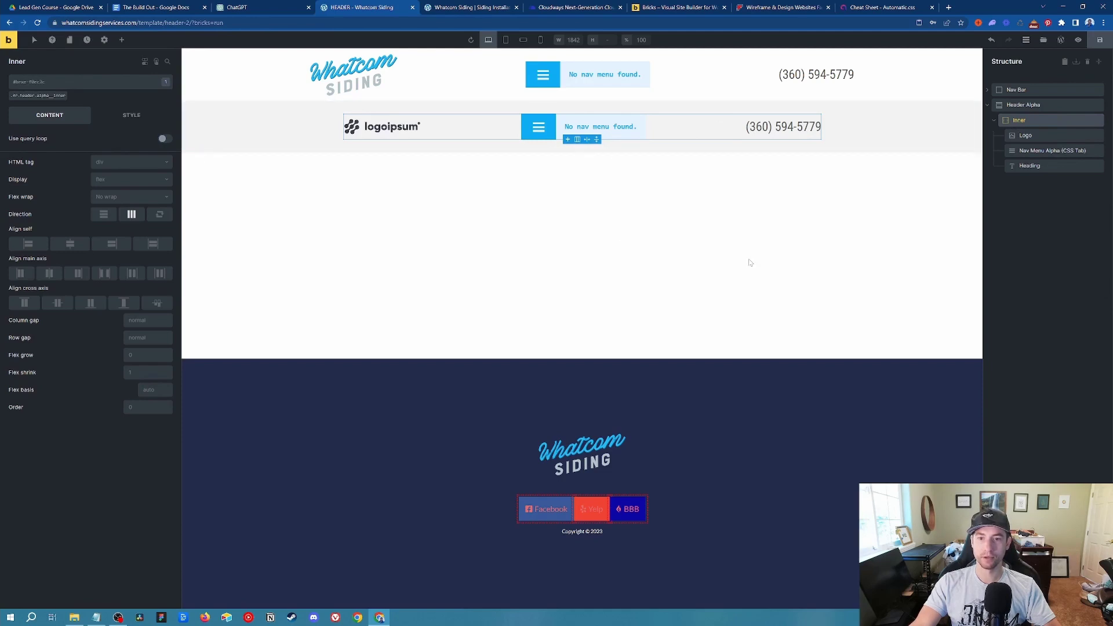
Replace the Header Alpha logo image with the transparent Whatcom Siding logo from the media library.
click(885, 125)
click(927, 72)
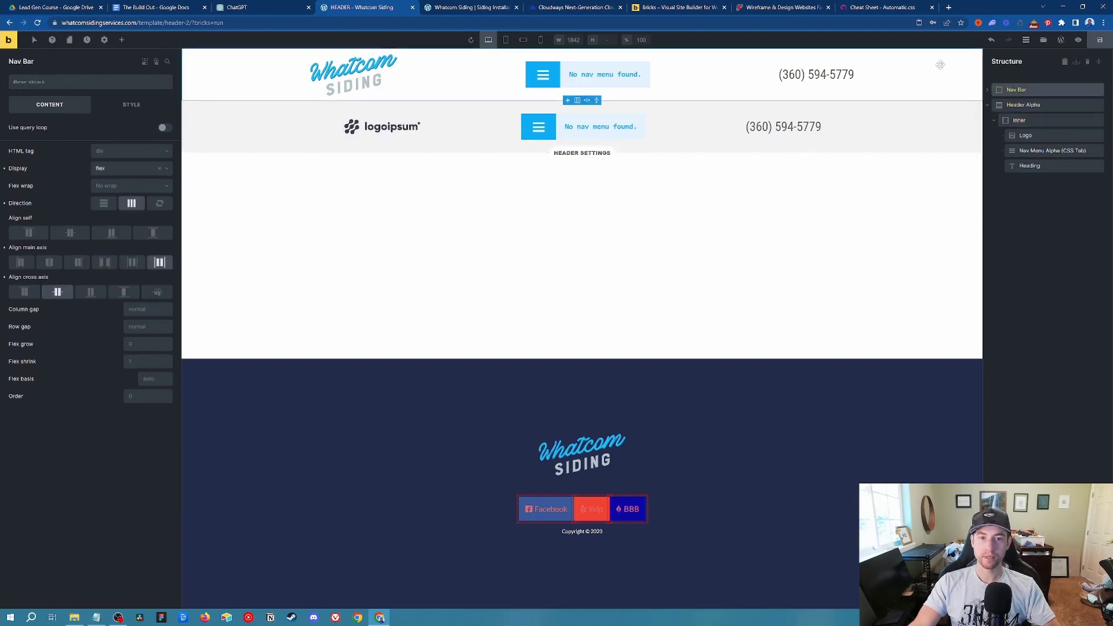
click(383, 126)
click(45, 142)
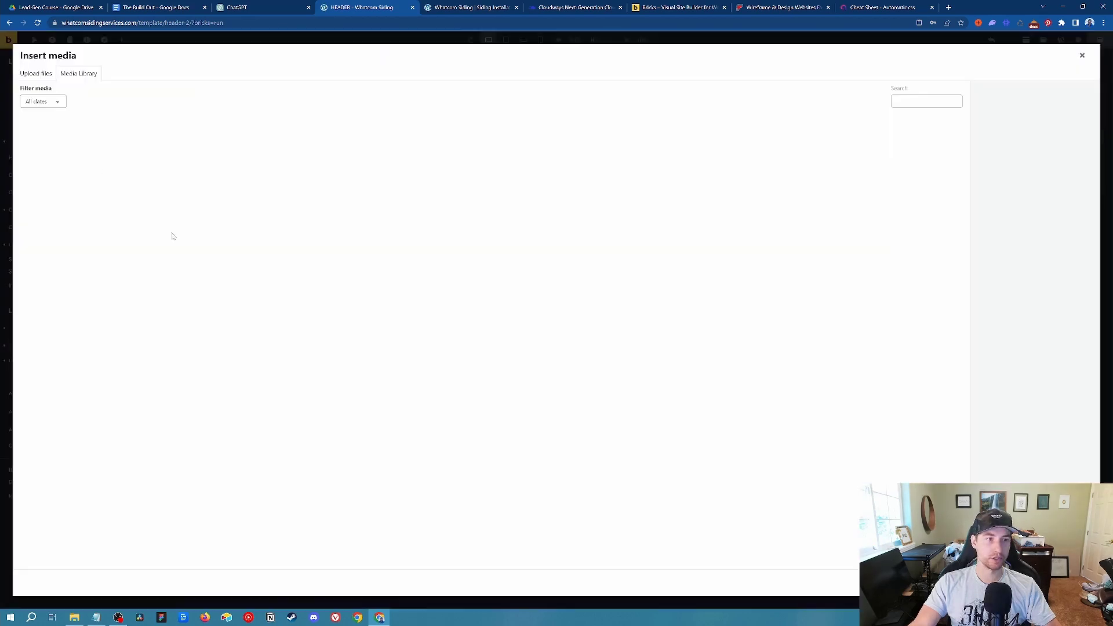
click(220, 155)
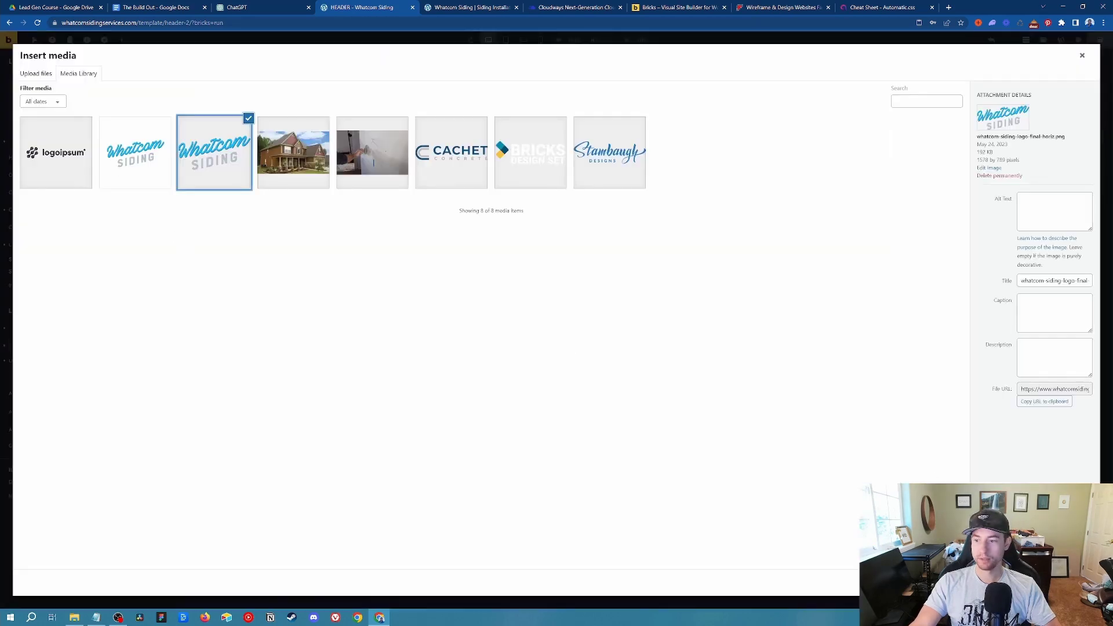
click(1078, 582)
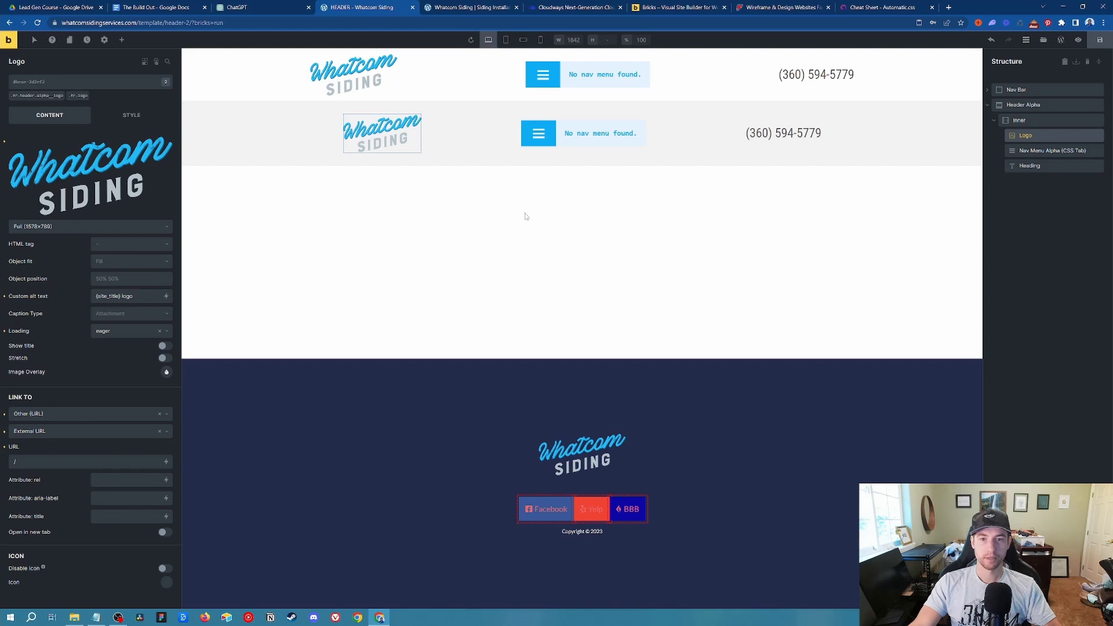
Delete the manually built Nav Bar above Header Alpha.
click(950, 128)
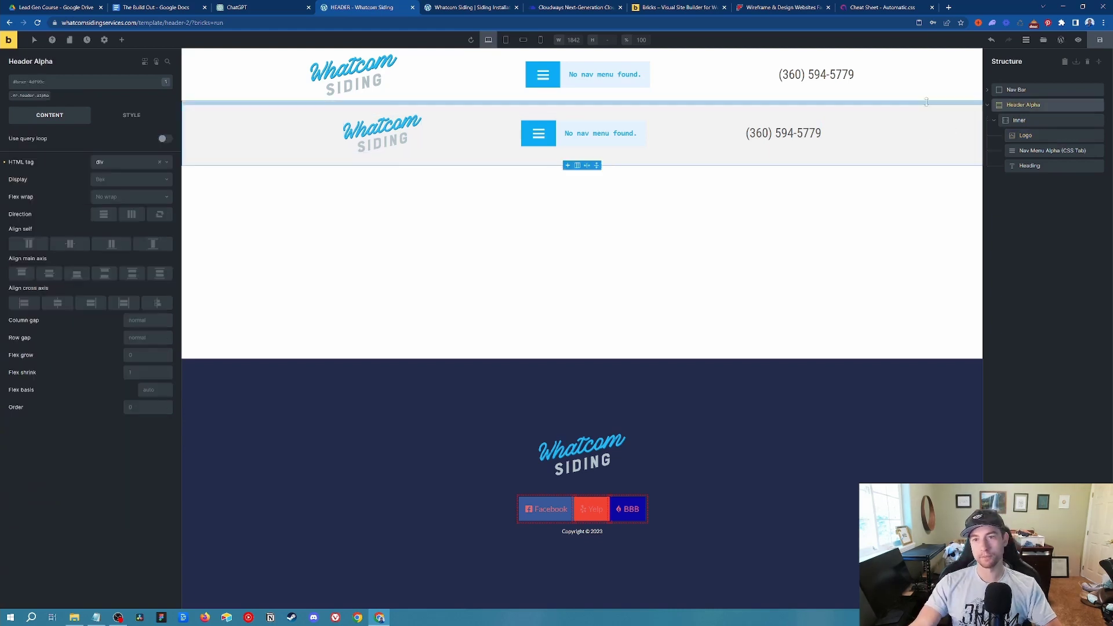
right_click(900, 77)
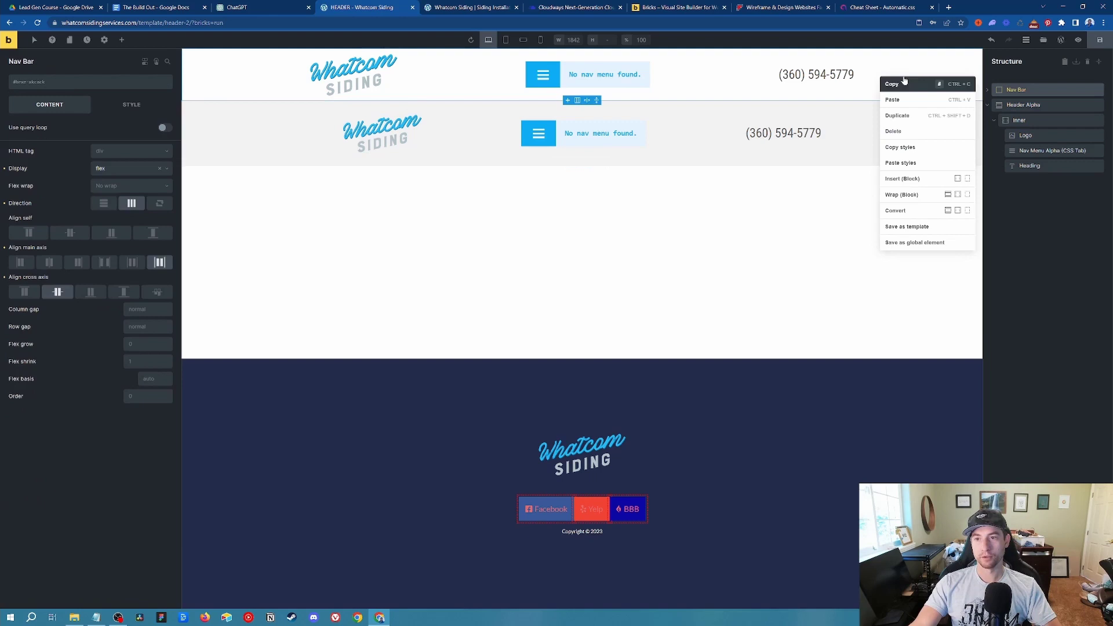
click(898, 133)
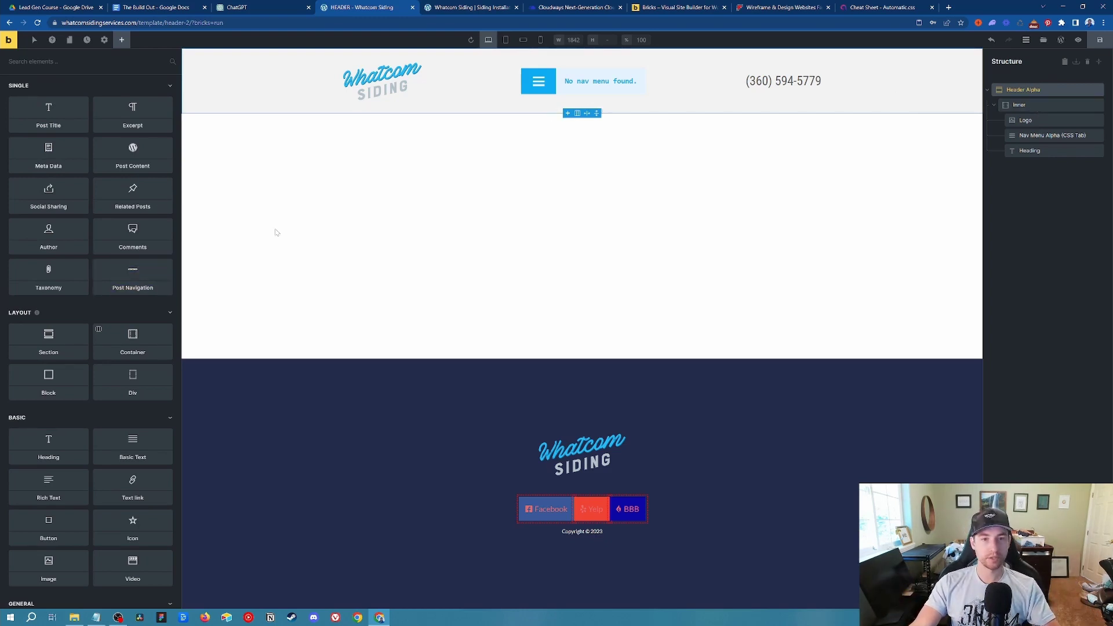
Select Header Alpha's .fr-header-alpha class and examine the padding variables in its layout styles.
click(1007, 95)
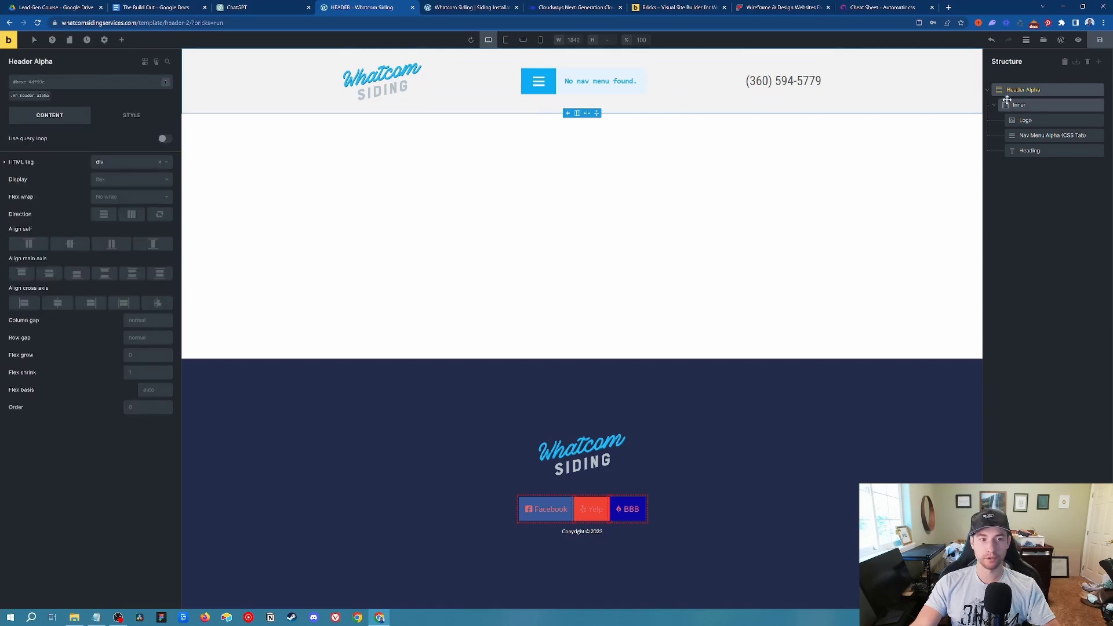
click(28, 98)
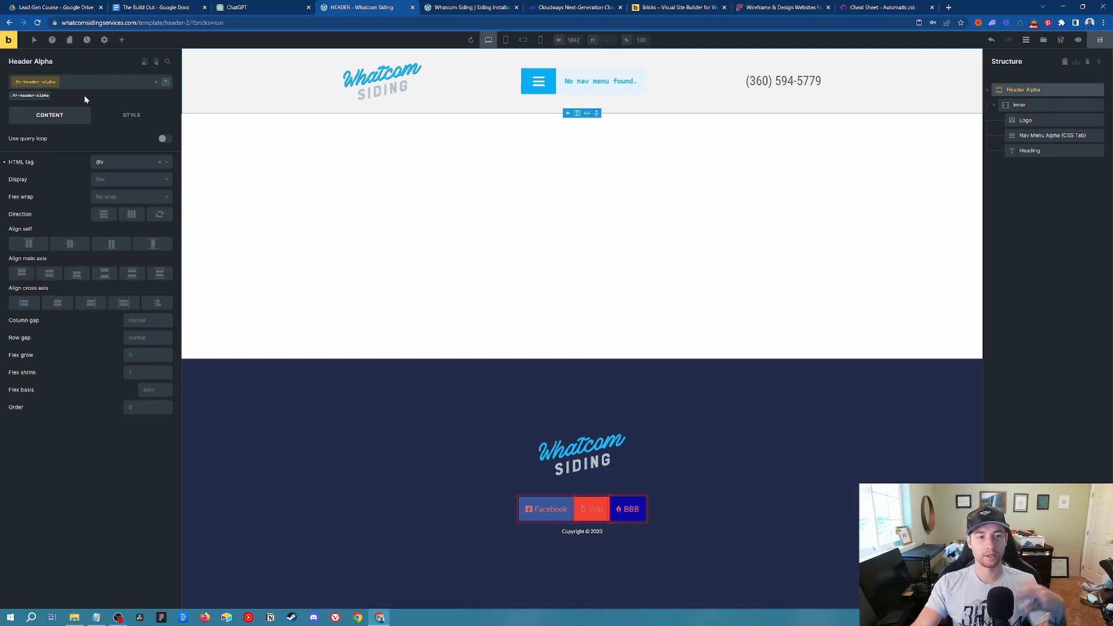
click(126, 113)
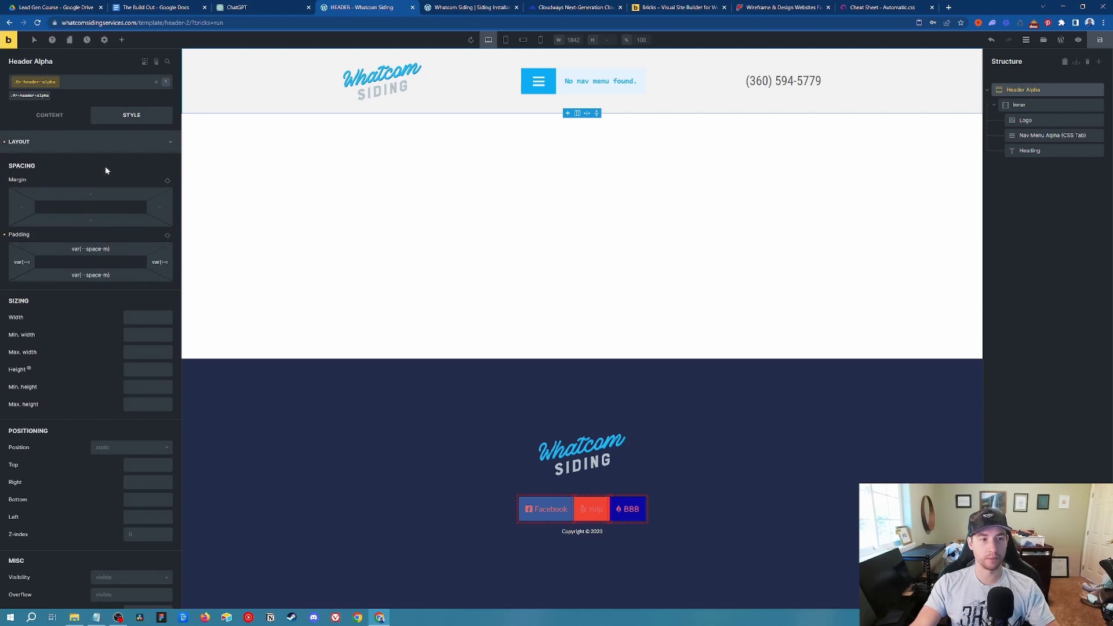
scroll(106, 167, down, 3)
scroll(115, 262, up, 2)
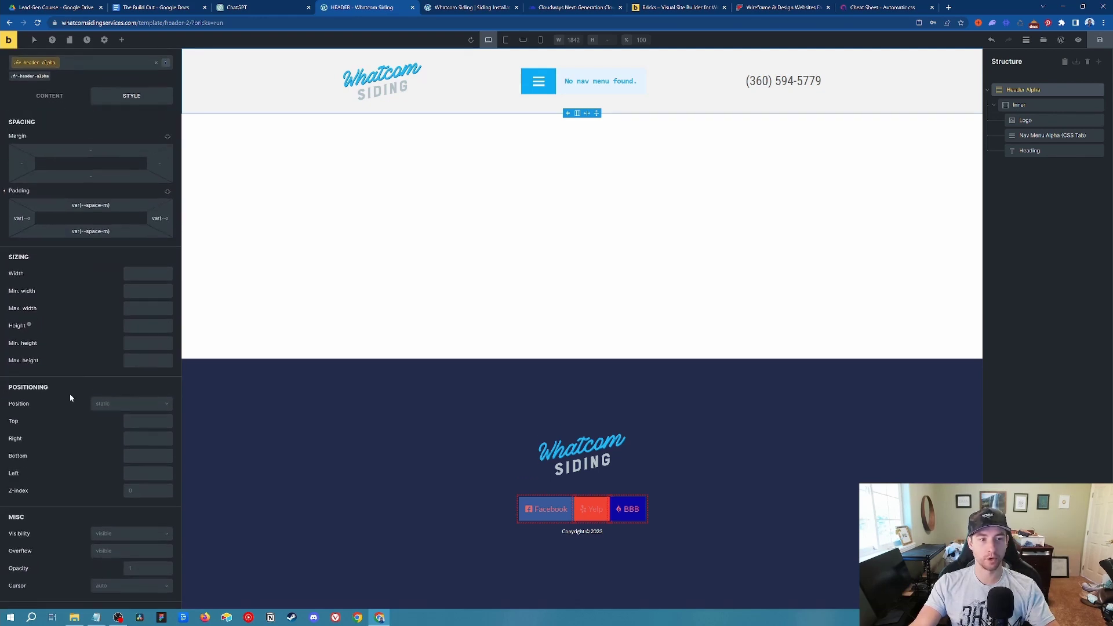
click(39, 207)
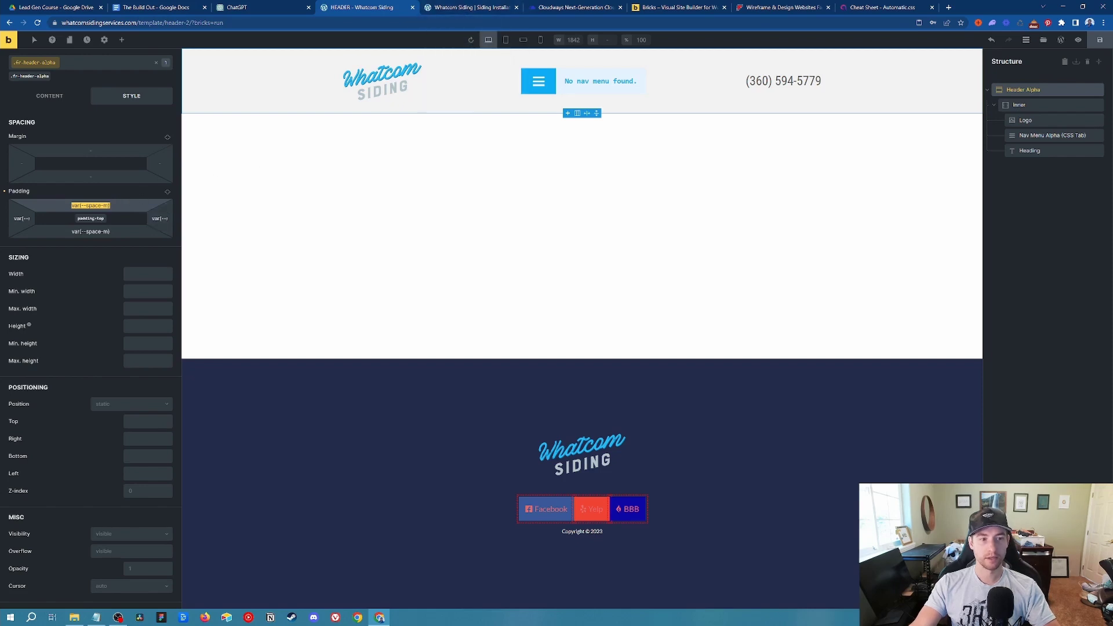
click(91, 206)
click(27, 222)
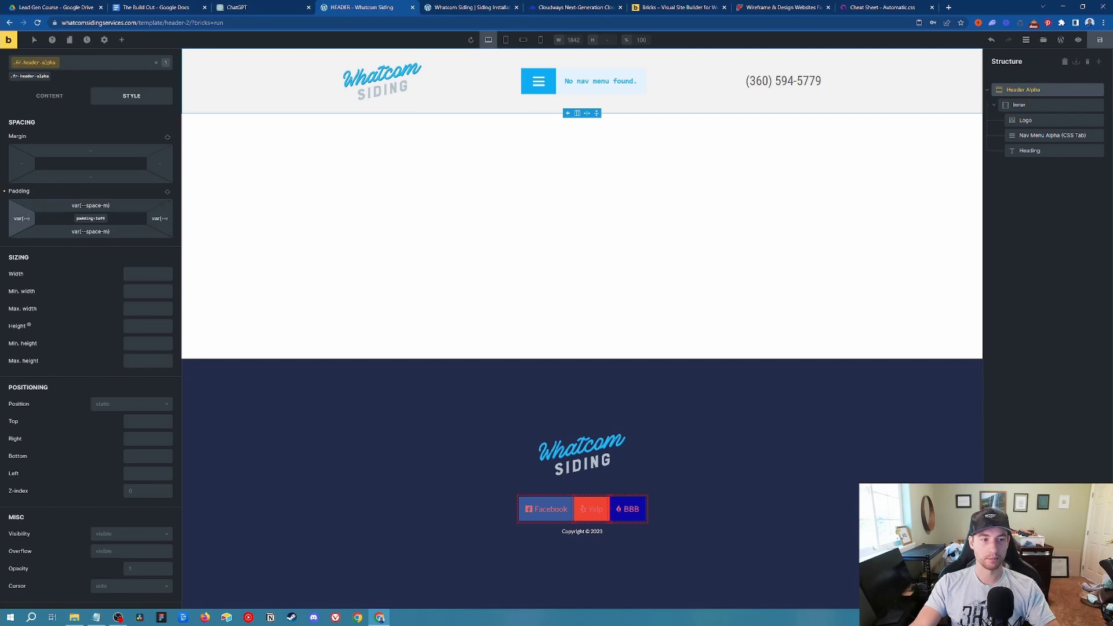
key(End)
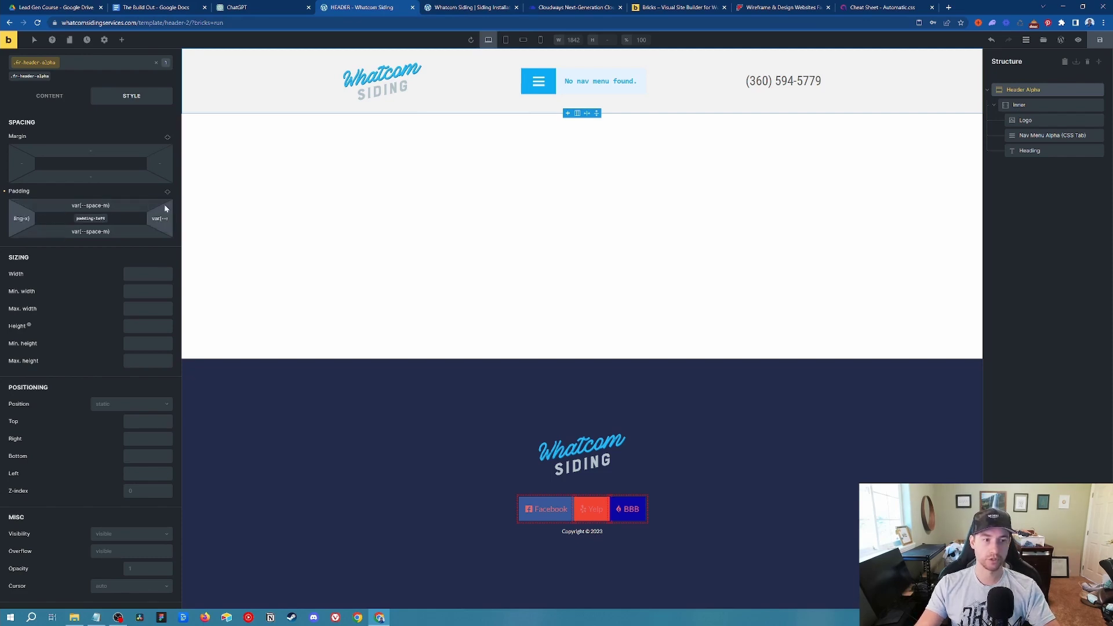
key(BackSpace)
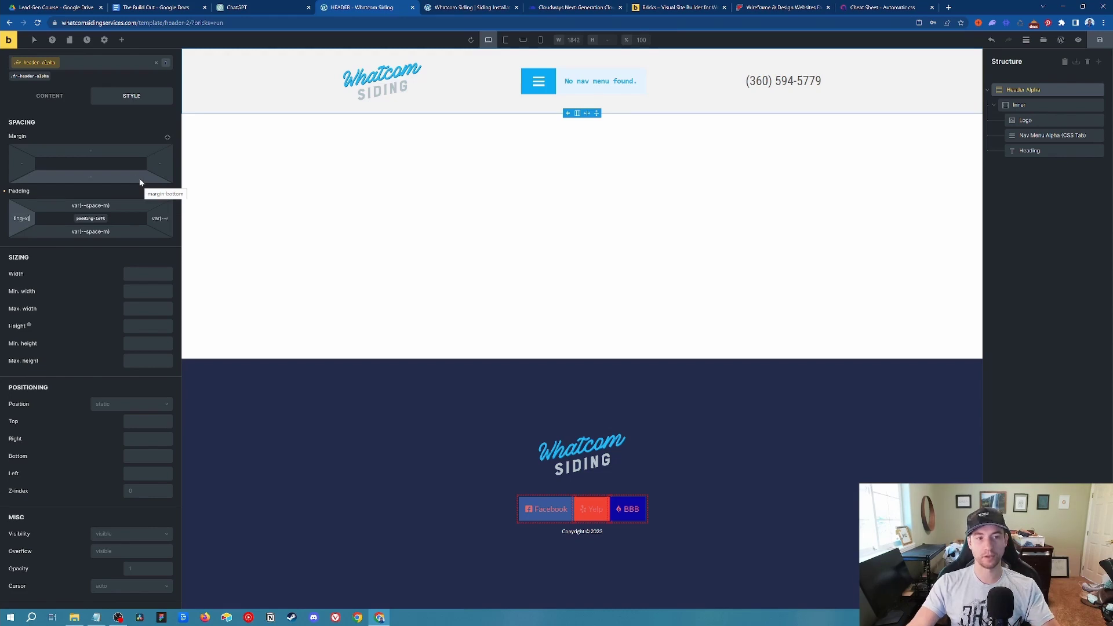
scroll(107, 220, up, 2)
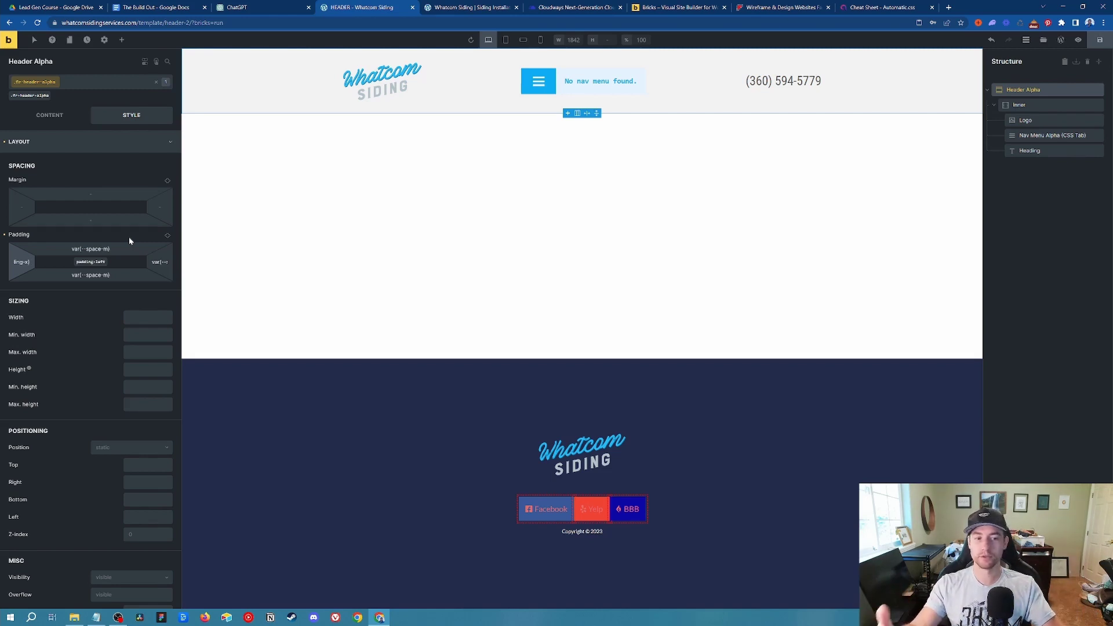
text())
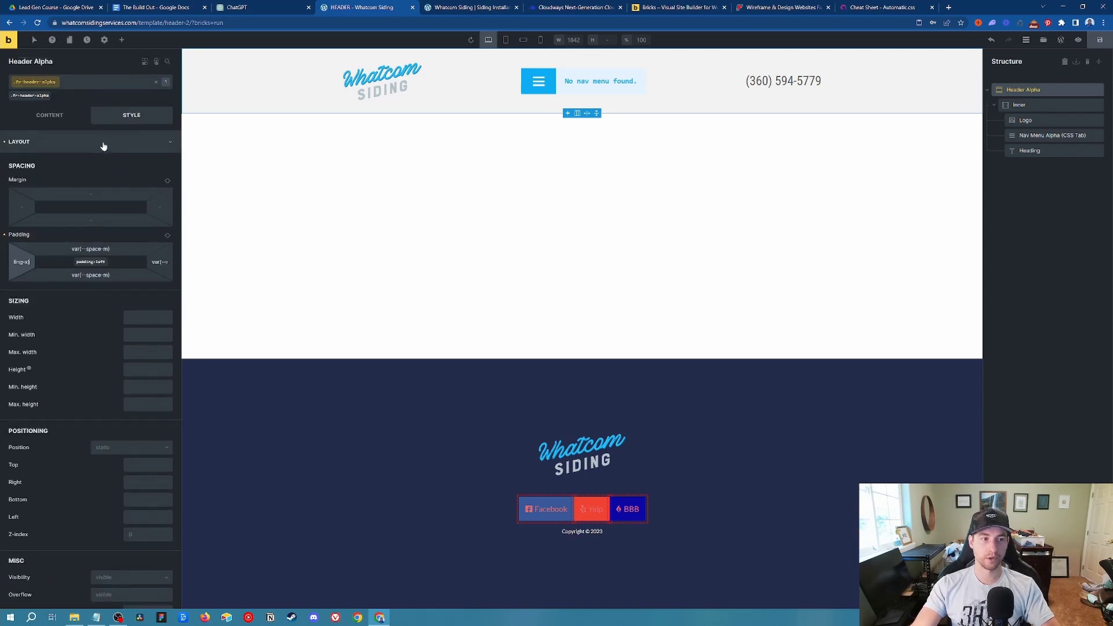
Open the .fr-header-alpha class's background color and browse the ACSS Global and ACSS Action palettes, ending on ACSS Global.
click(103, 144)
click(84, 189)
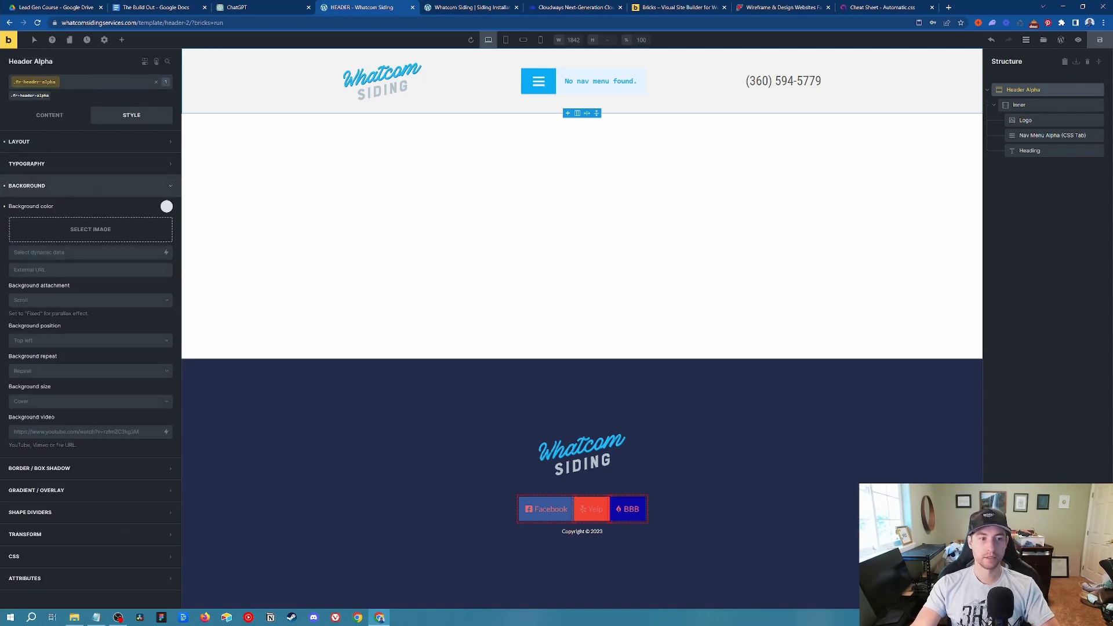
click(166, 207)
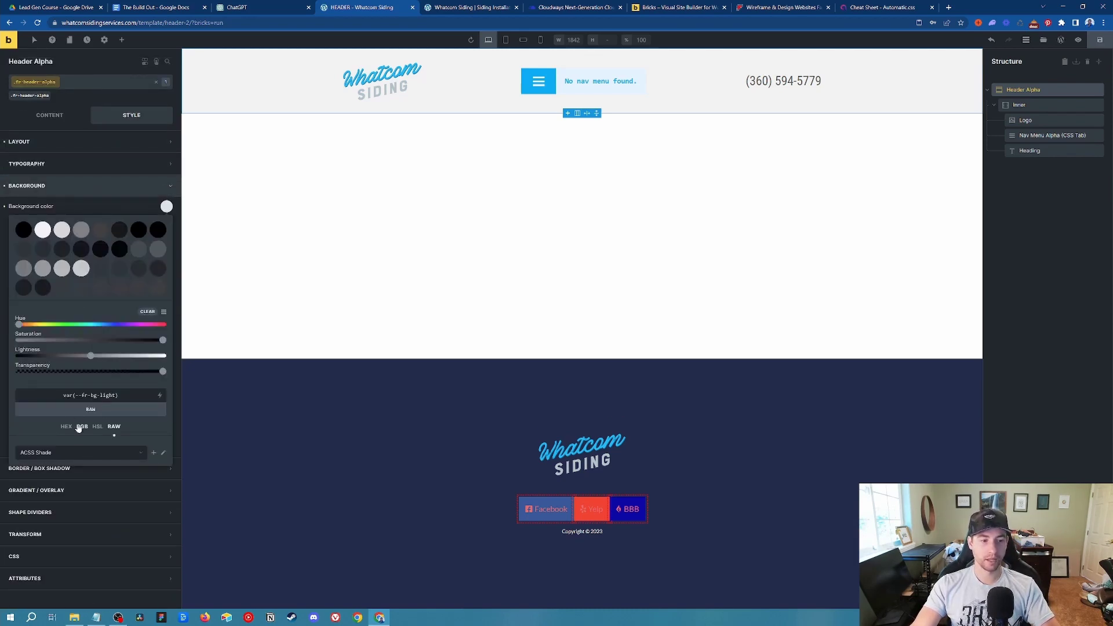
click(87, 455)
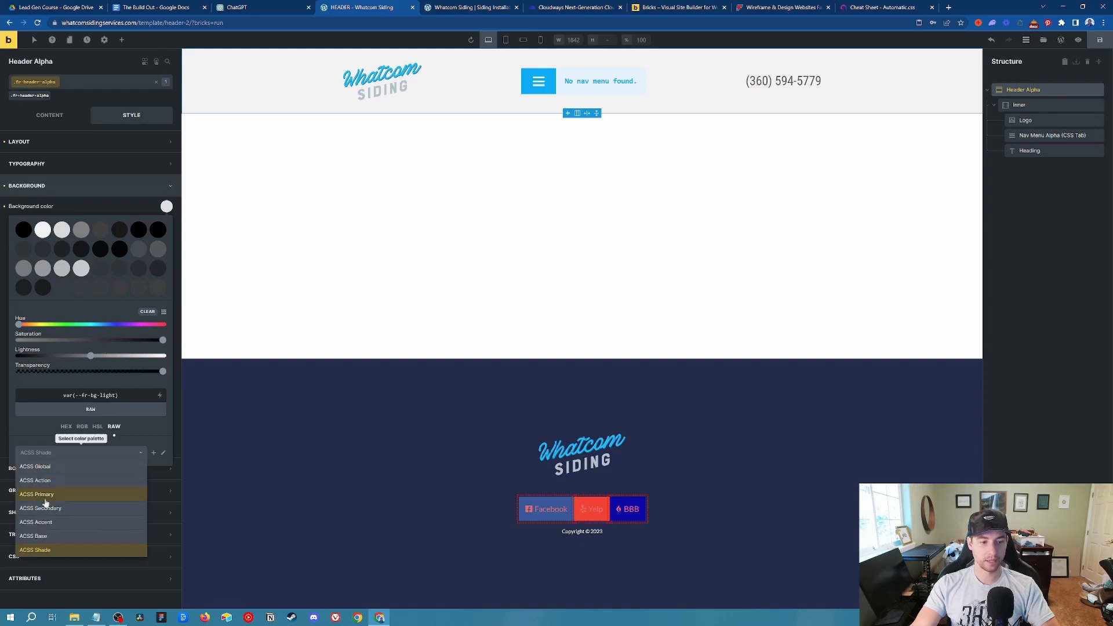
click(54, 469)
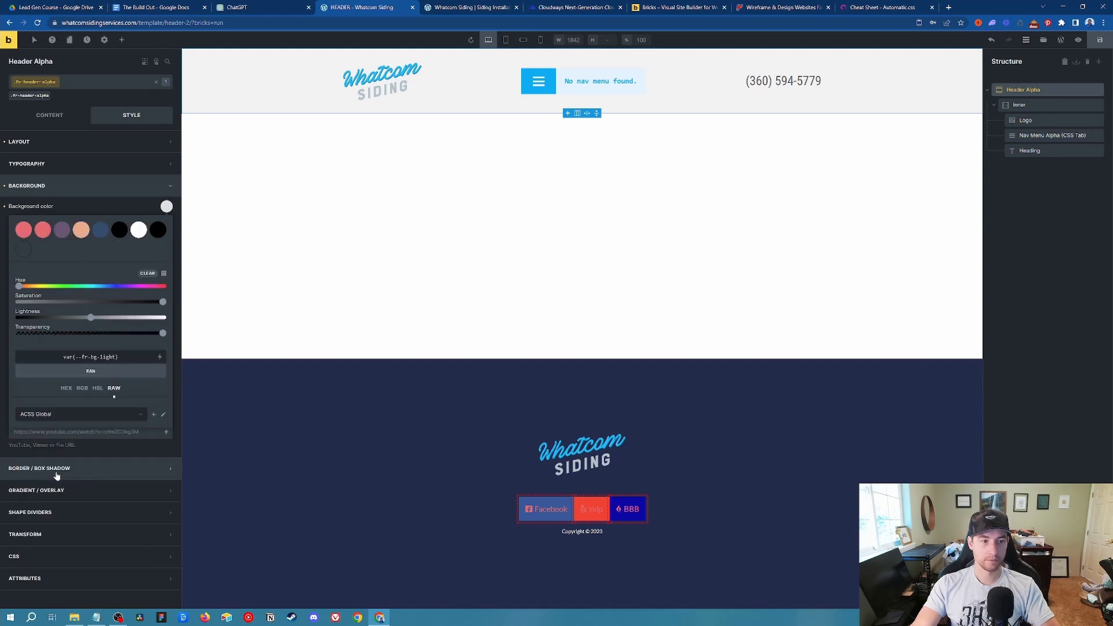
click(91, 416)
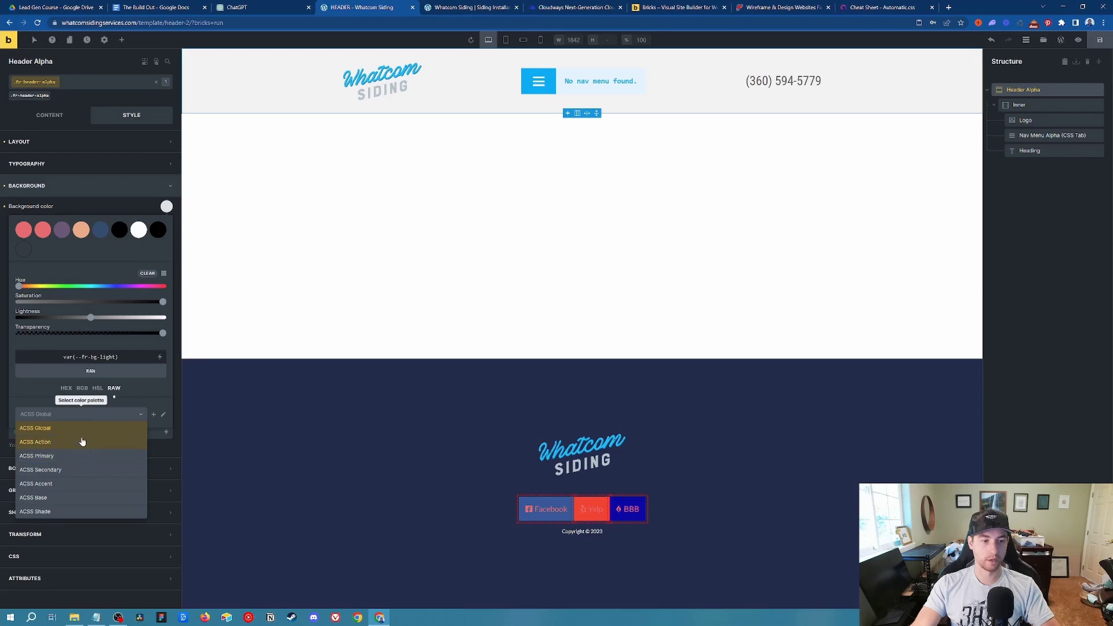
click(52, 443)
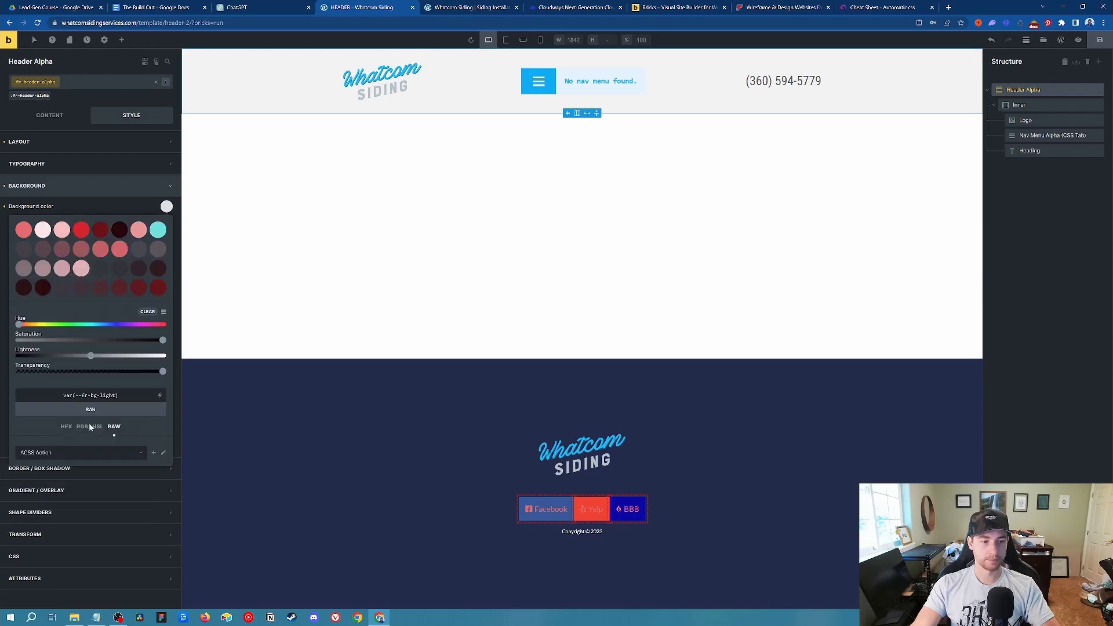
click(86, 452)
click(63, 467)
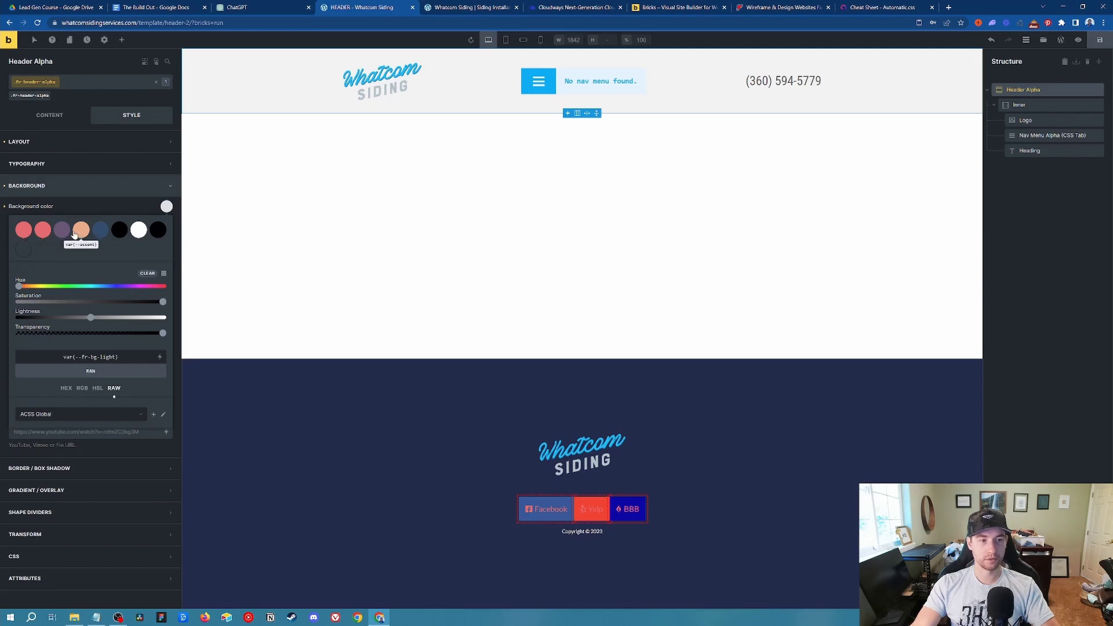
Try the accent, action and secondary colors as the header's background, and settle on the base color, var(--base).
click(99, 234)
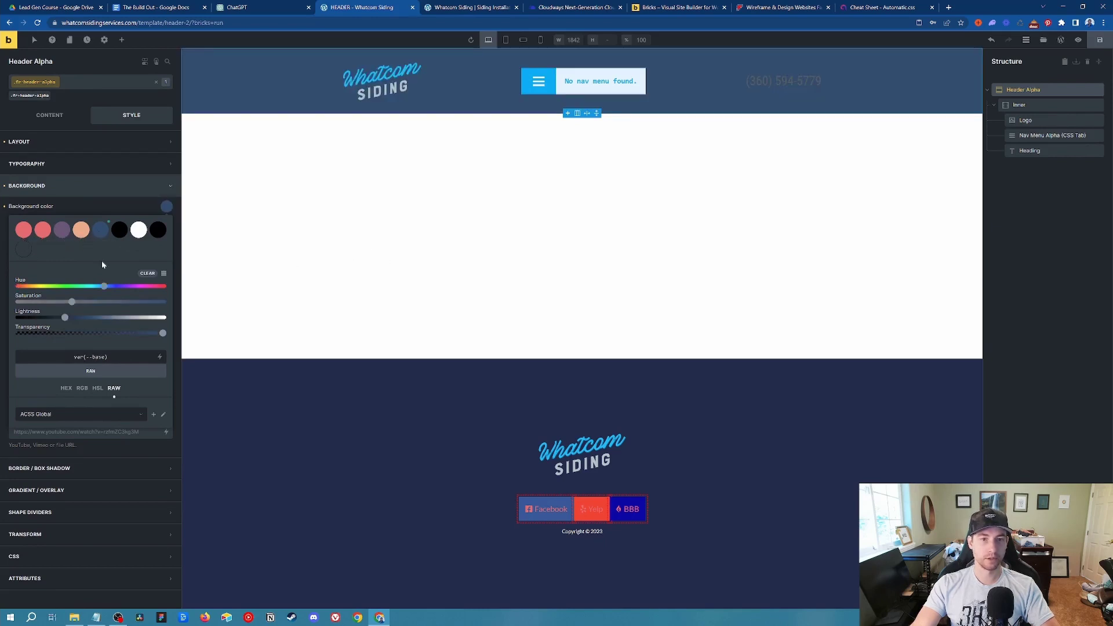
click(81, 230)
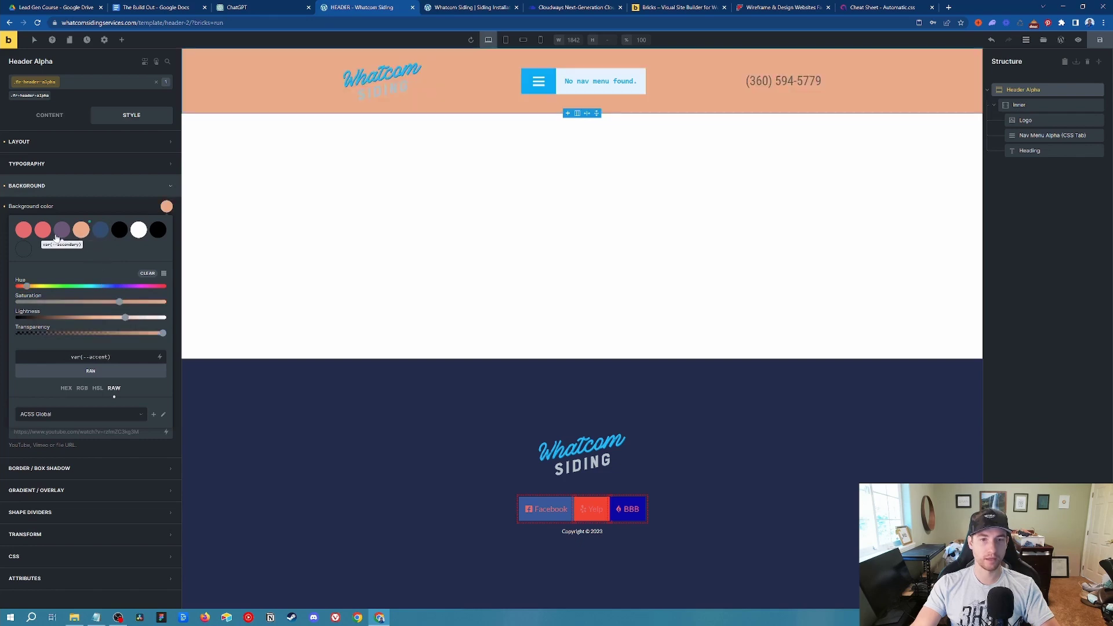
click(27, 235)
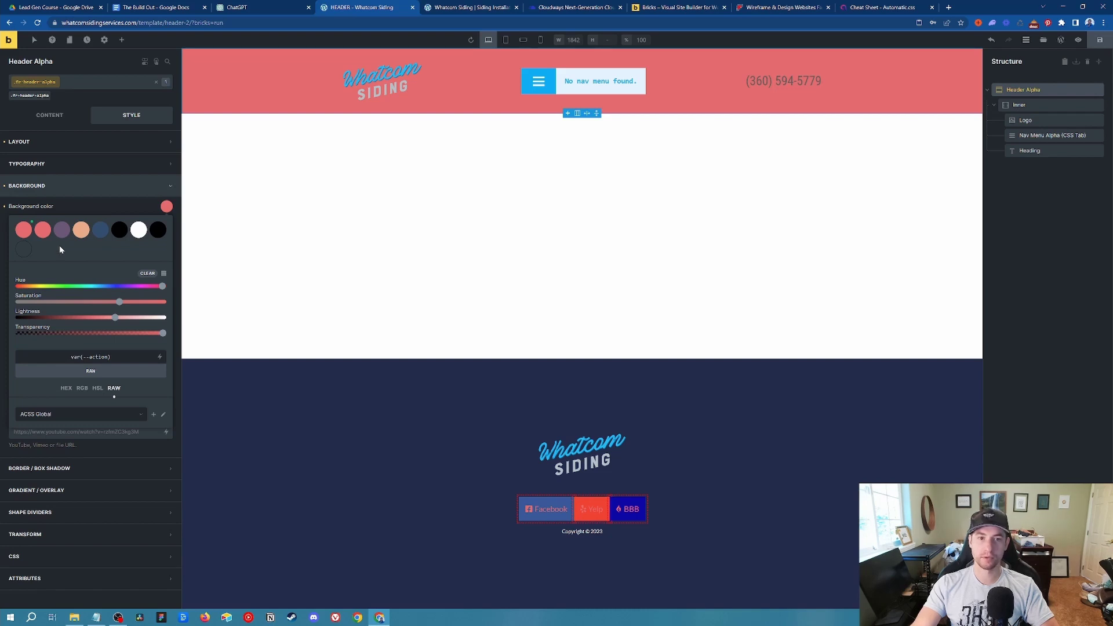
click(62, 231)
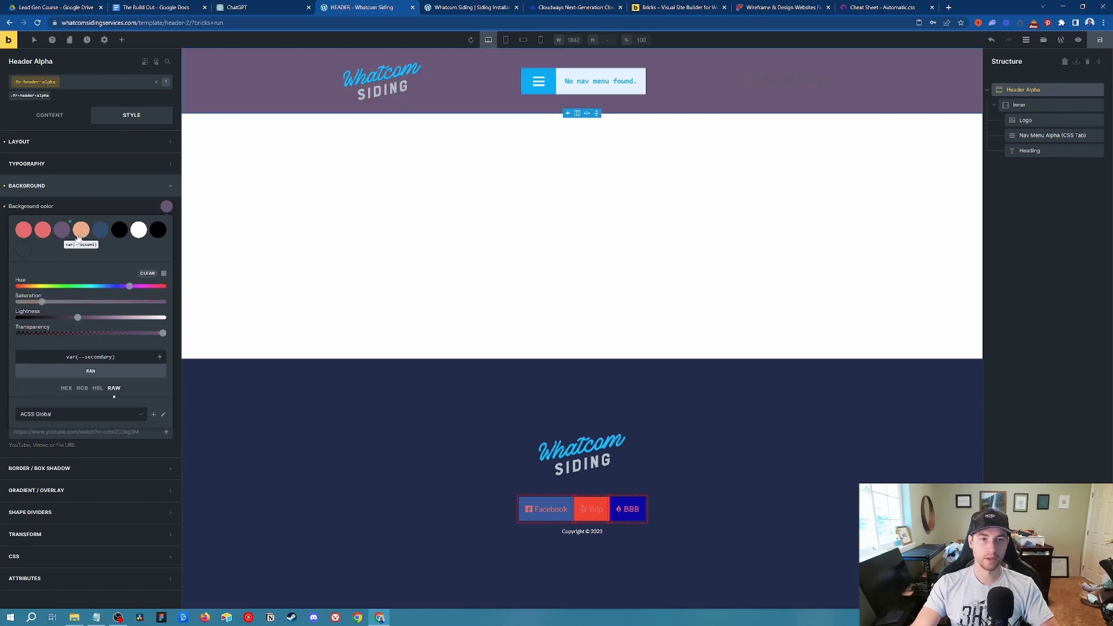
click(100, 238)
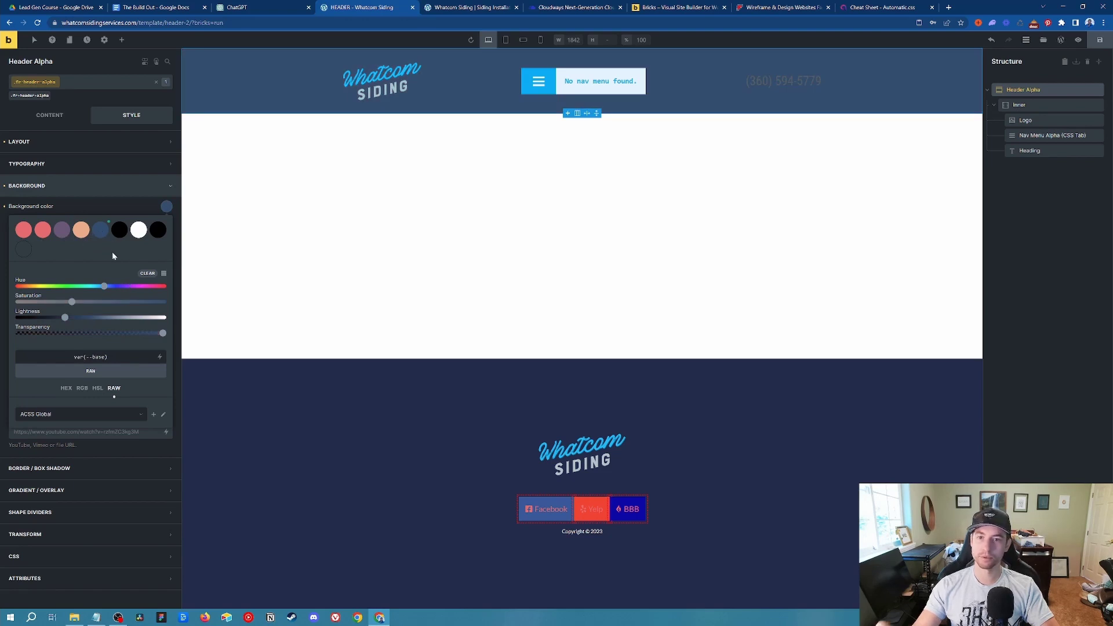
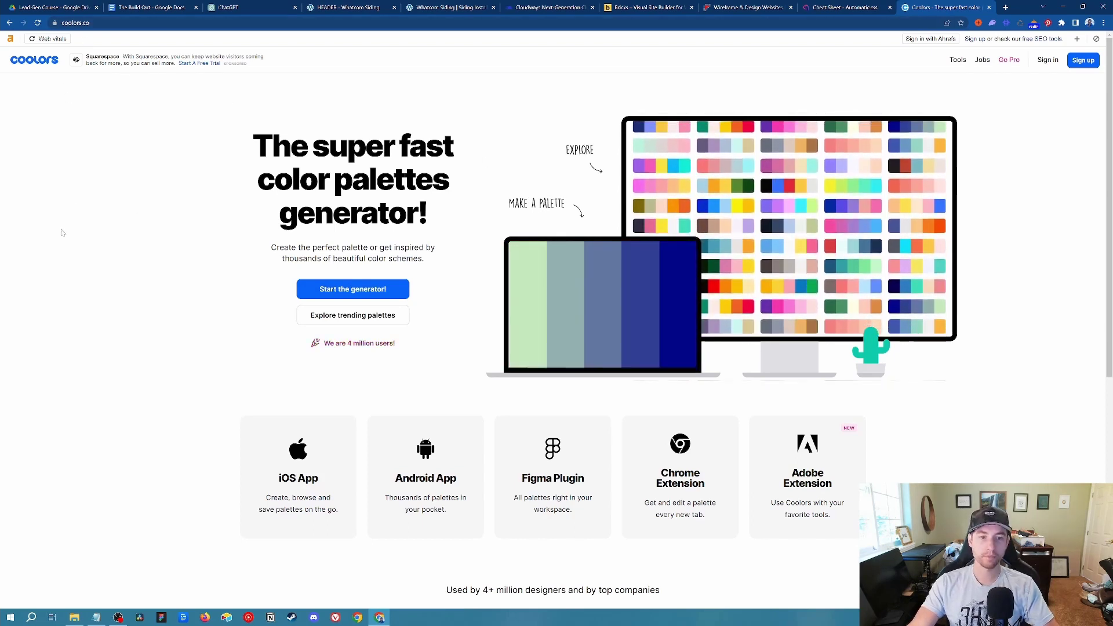
Start the Coolors generator and generate palettes until a blue one with 13293D, 006494, 247BA0 and 1B98E0 comes up.
click(342, 289)
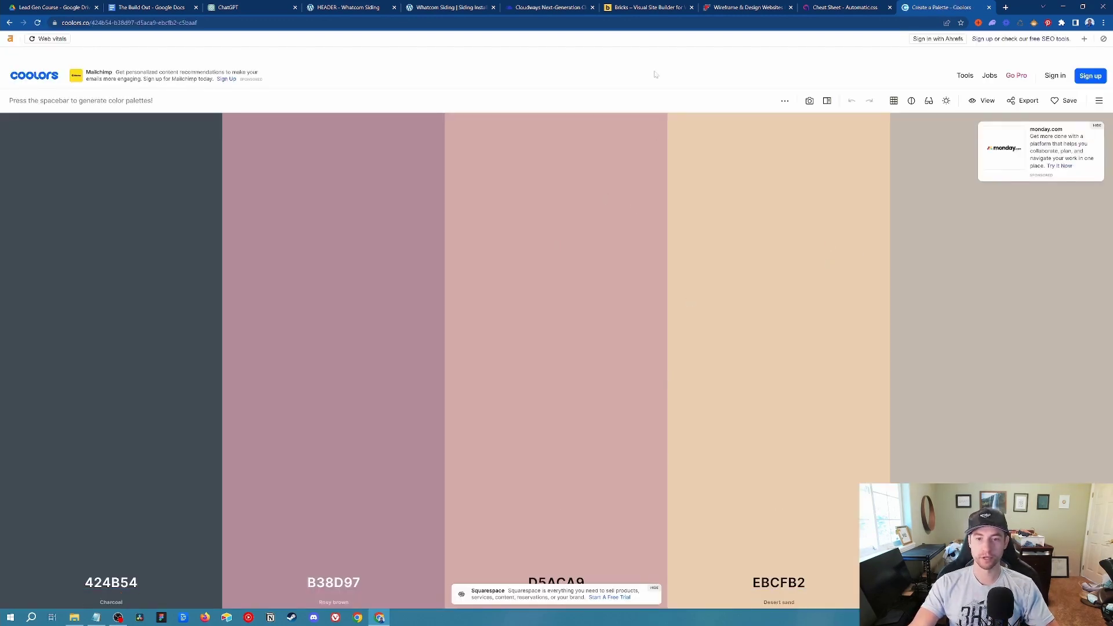
key(space)
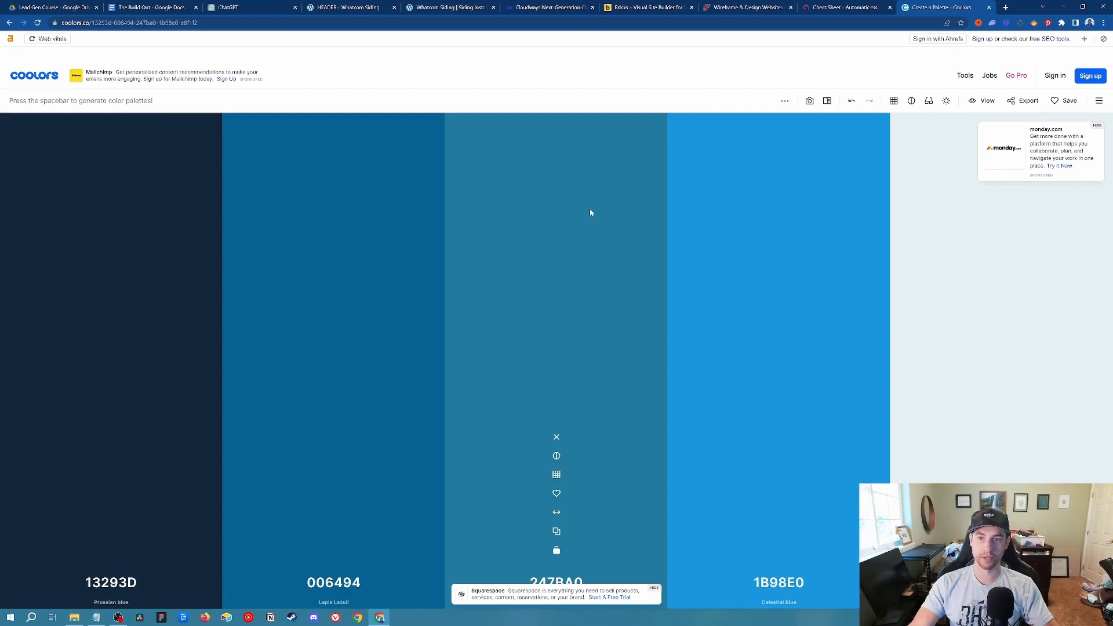
Check the blue of the Whatcom Siding heading on the live site against the palette, and return to Coolors.
click(451, 7)
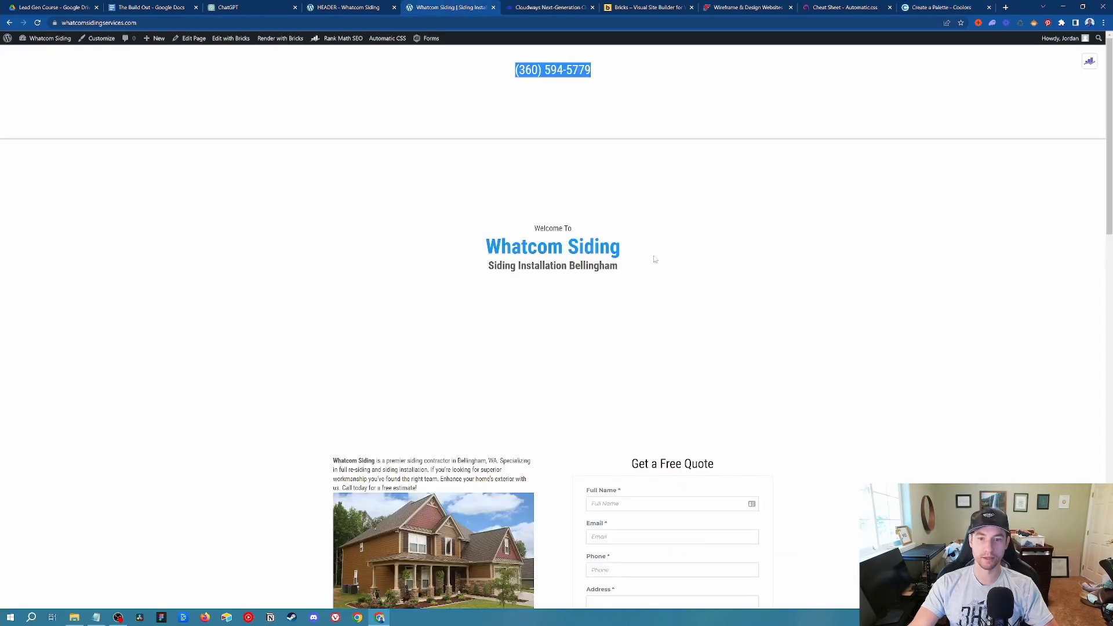
drag(655, 259, 455, 248)
click(430, 274)
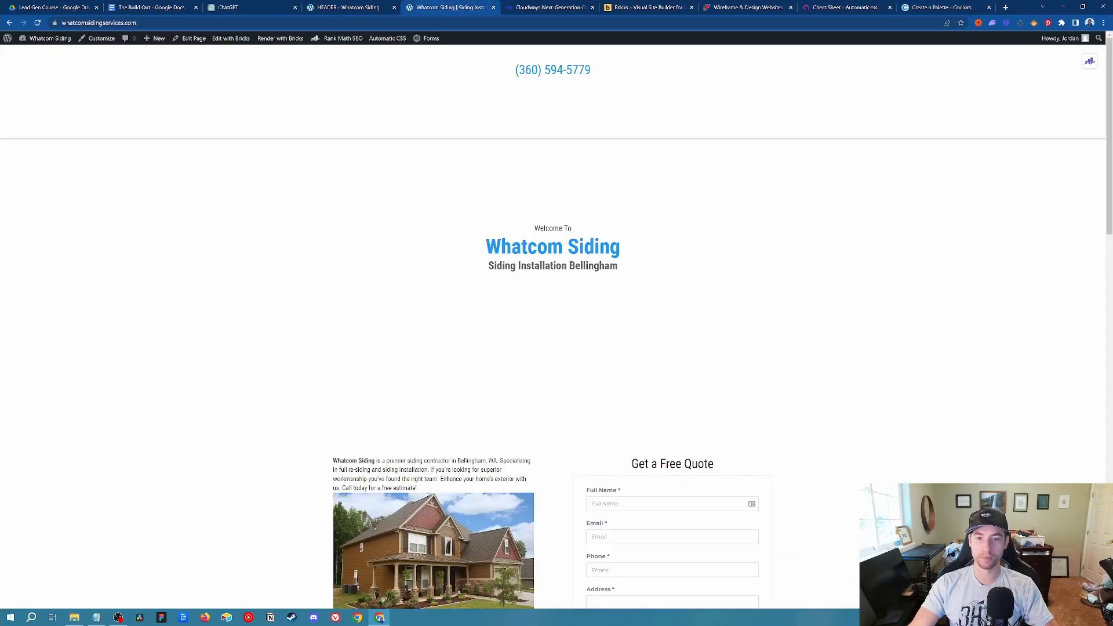
click(962, 7)
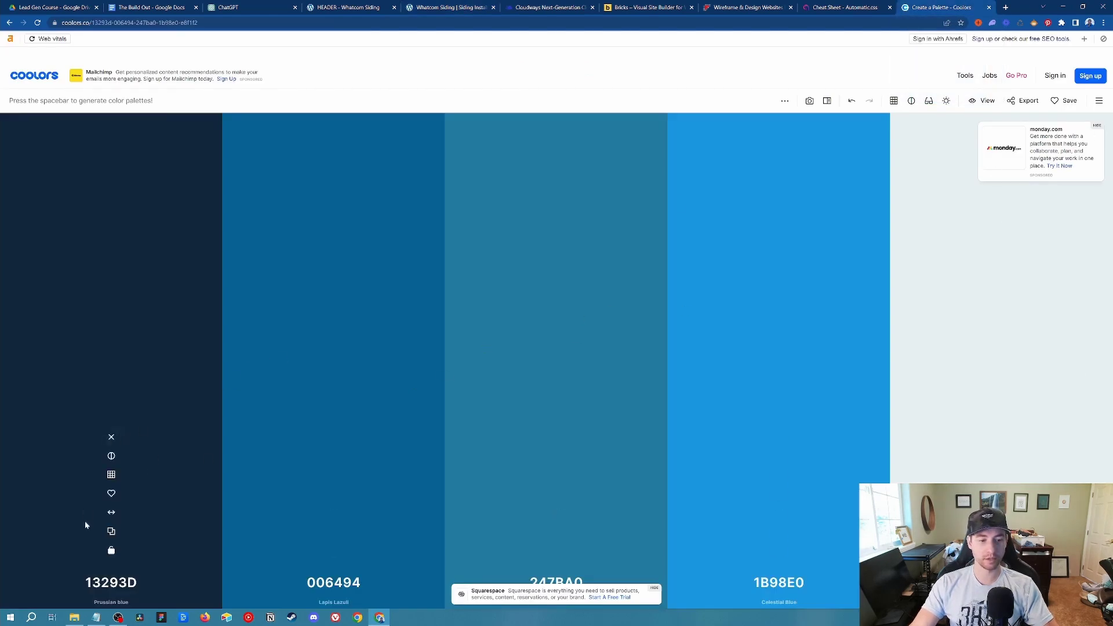
Copy the dark blue hex code #13293D from the Coolors palette and place Coolors in its own window beside the other browser window.
click(111, 474)
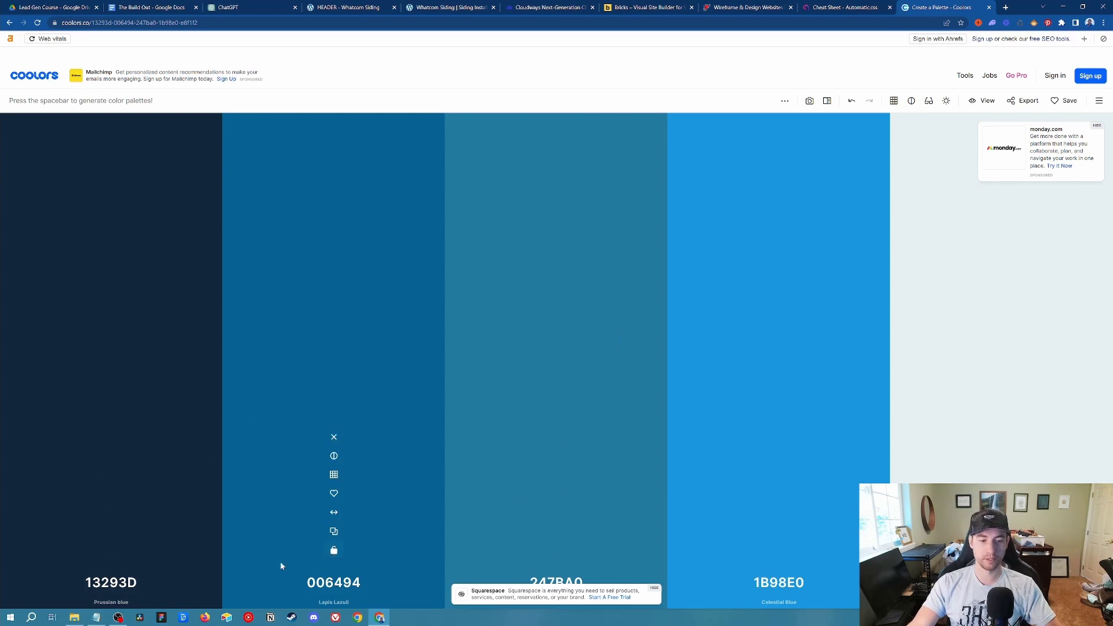
click(110, 582)
key(ctrl+c)
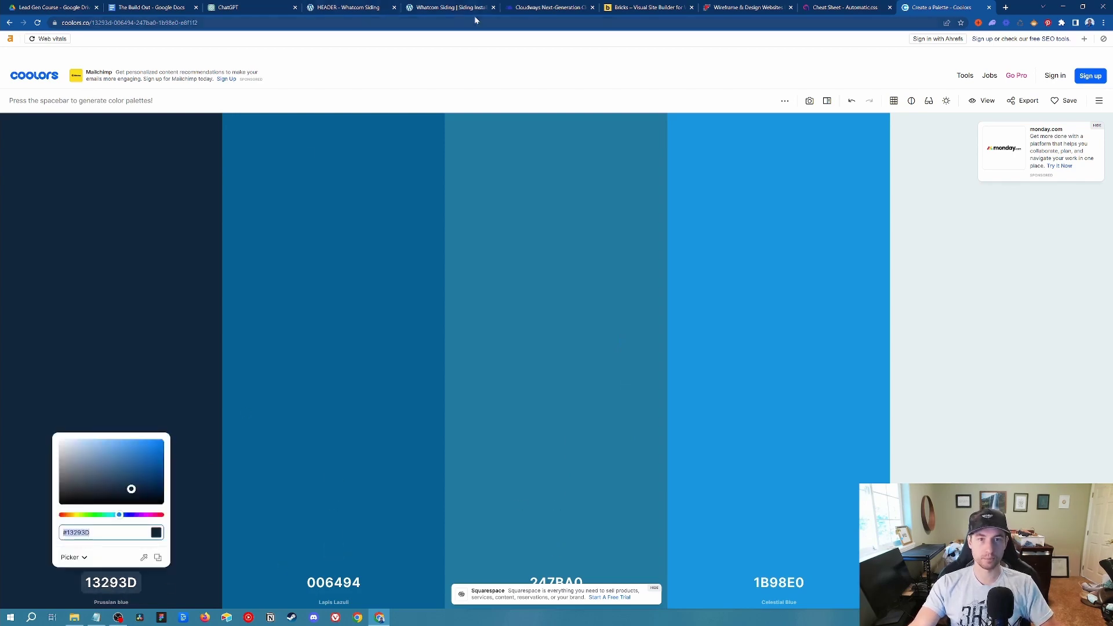
drag(934, 11, 1111, 217)
click(239, 158)
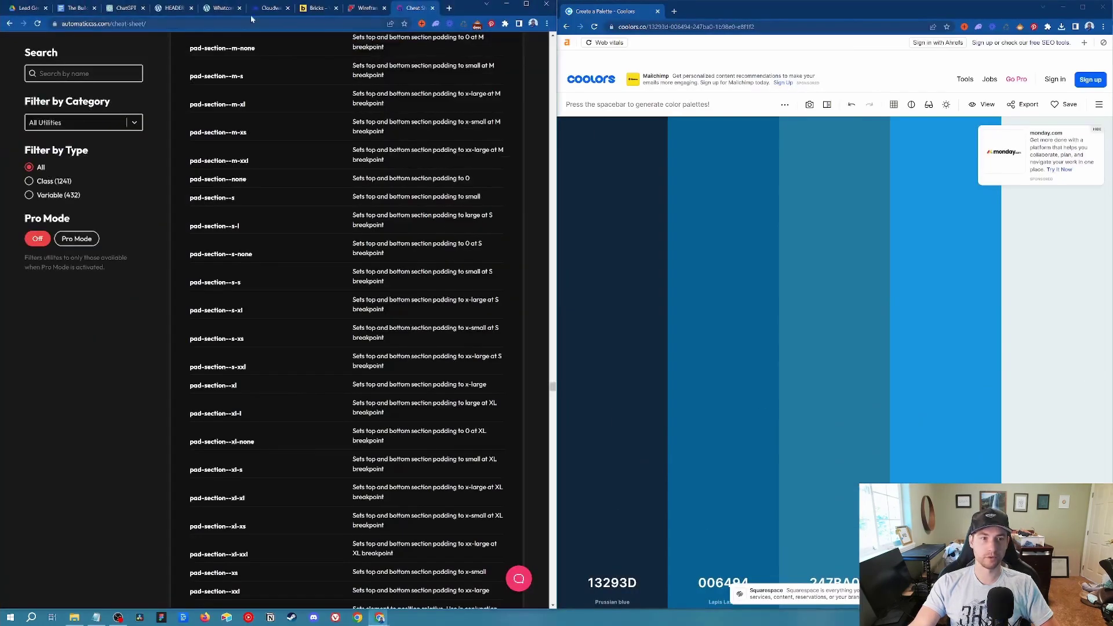
Save the header template in Bricks, exit to WordPress, and open the Palette settings of Automatic CSS.
click(220, 10)
click(175, 11)
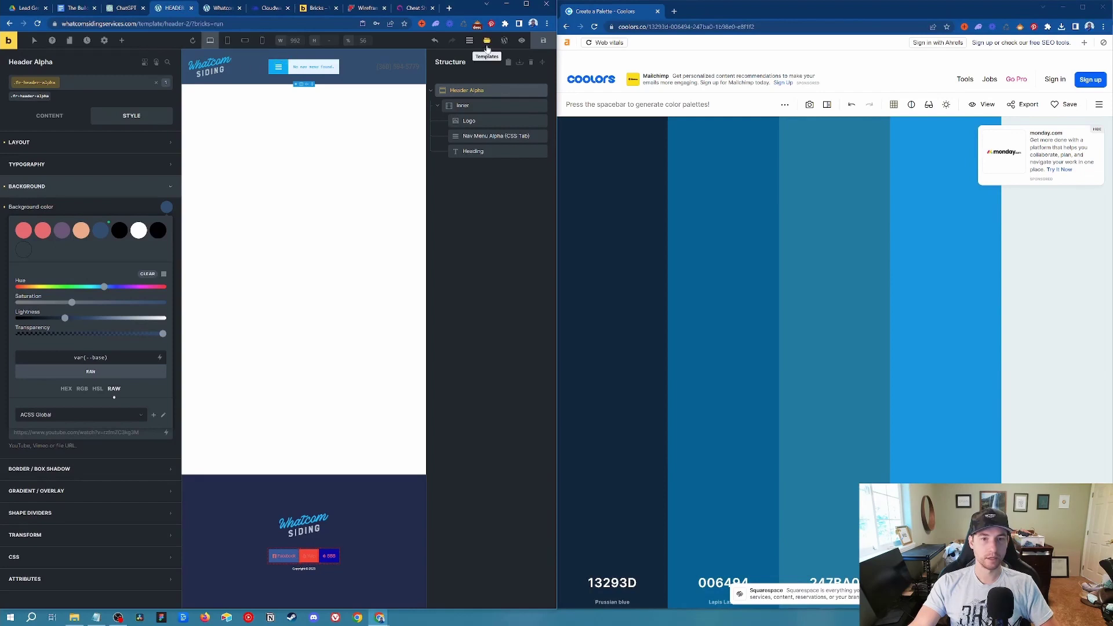
click(543, 40)
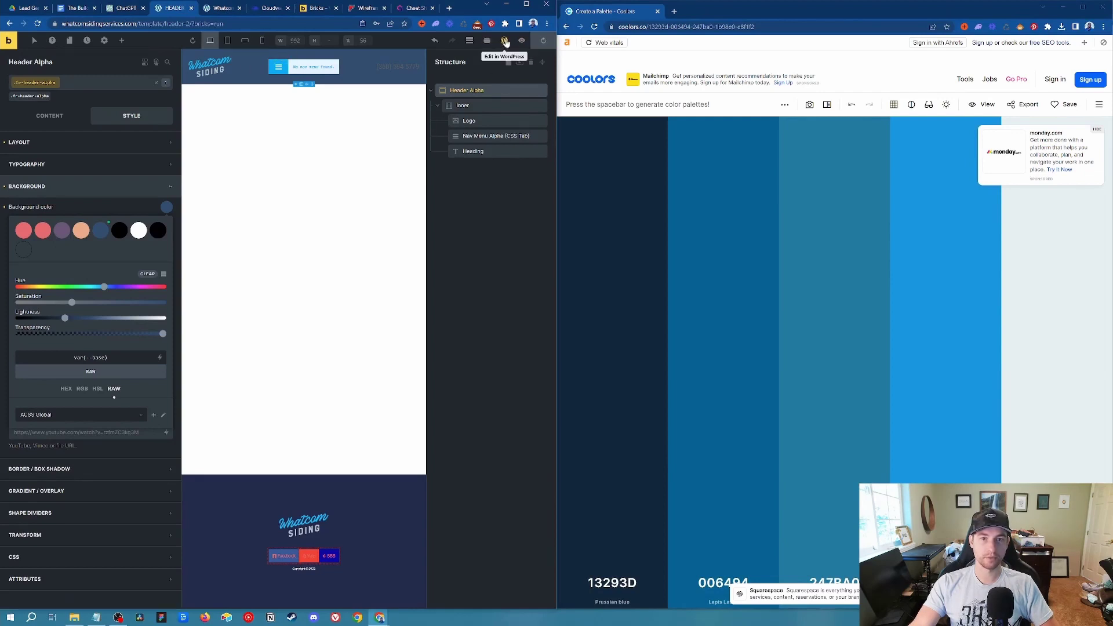
click(505, 41)
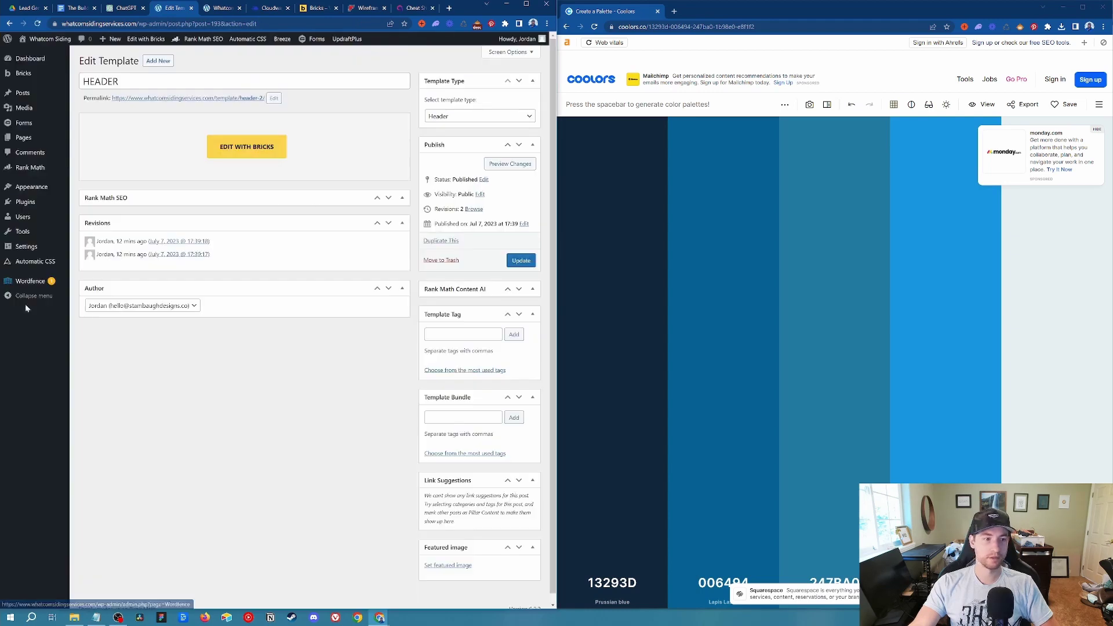
mouse_move(34, 264)
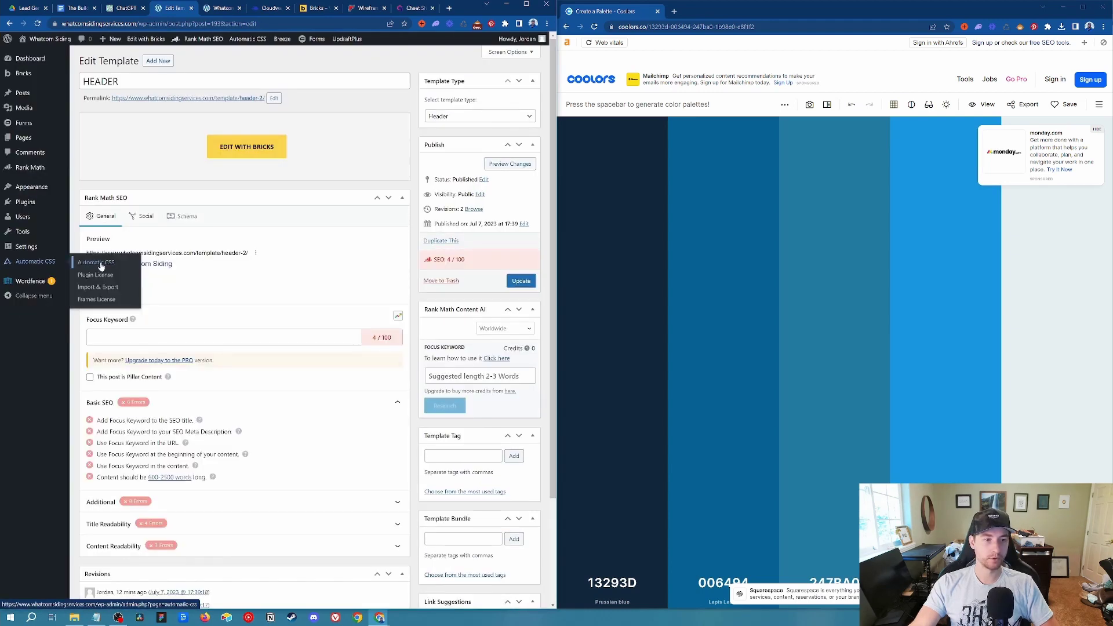
click(100, 264)
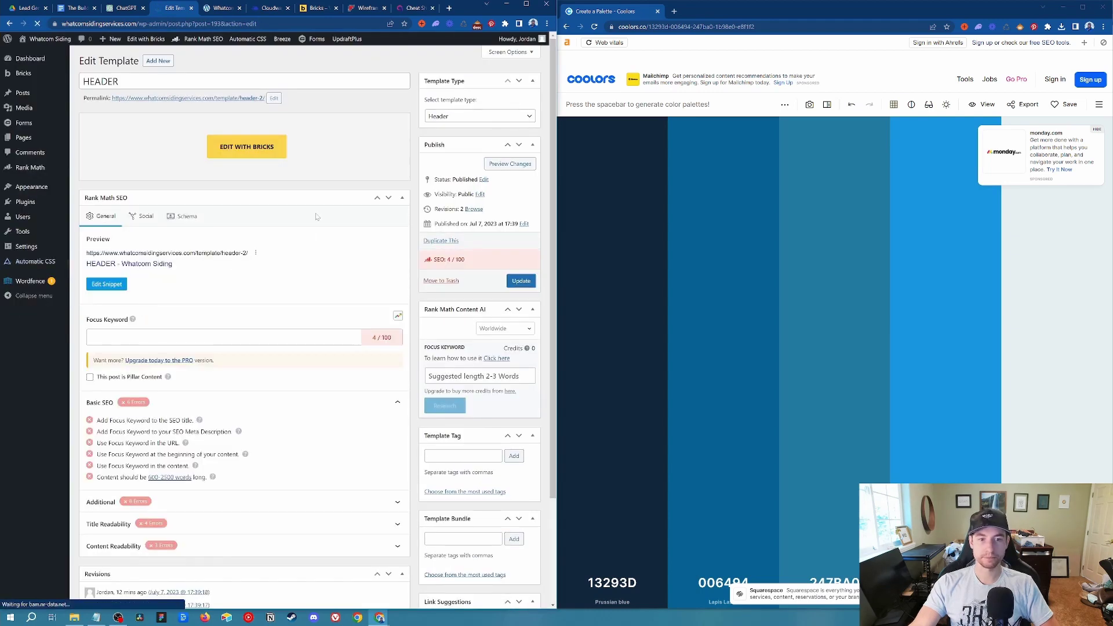
click(131, 134)
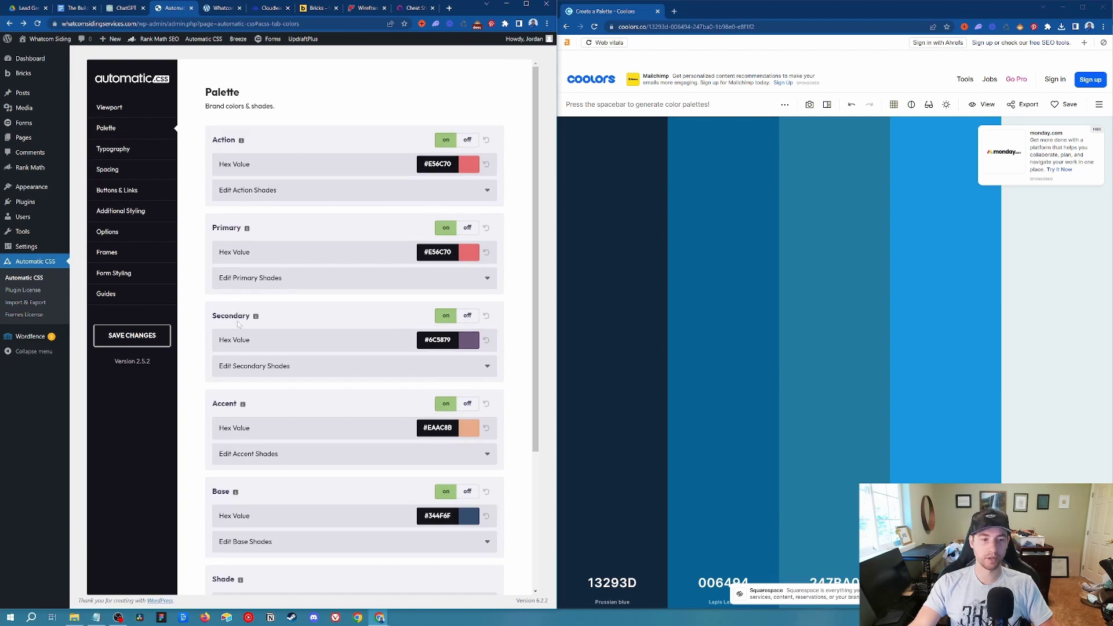
Set the Base color's hex value to the copied #13293D.
scroll(312, 359, down, 2)
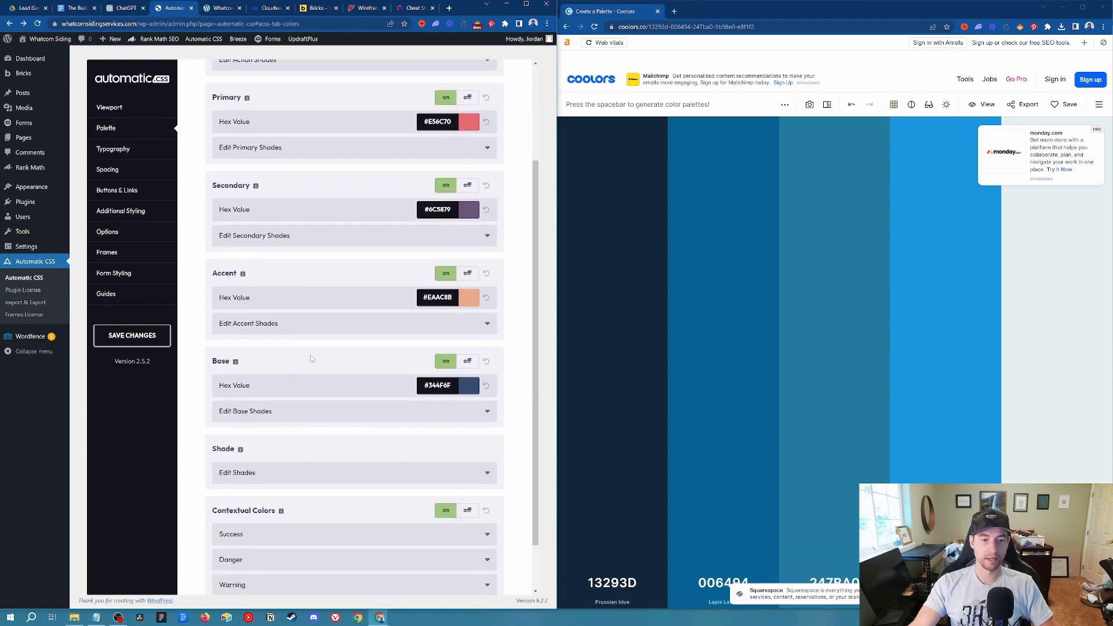
scroll(311, 373, up, 1)
scroll(311, 373, down, 2)
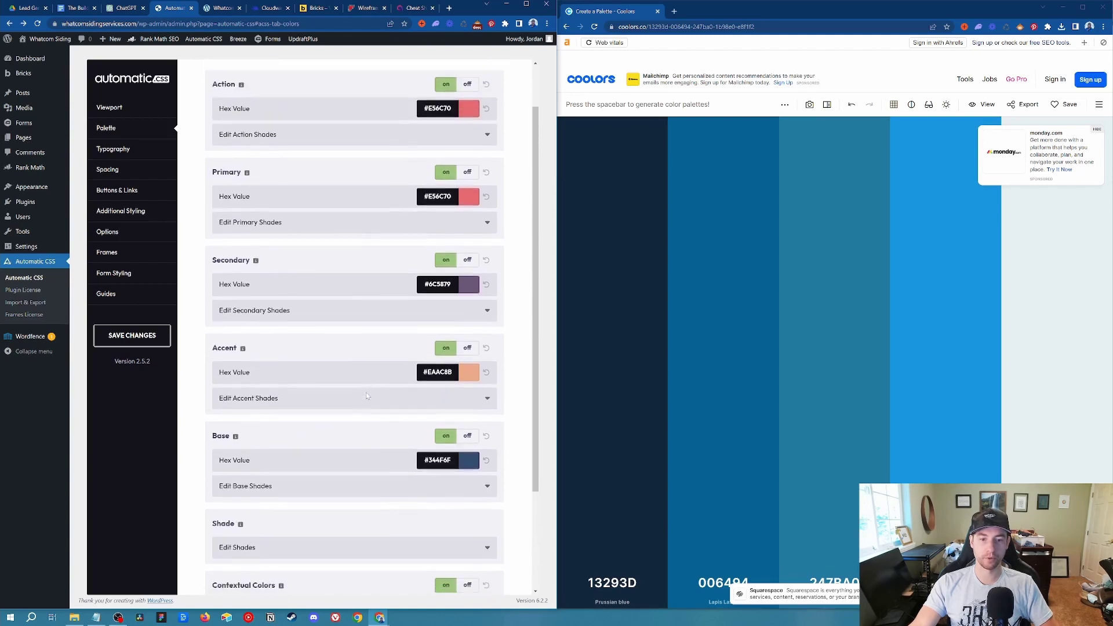
click(439, 342)
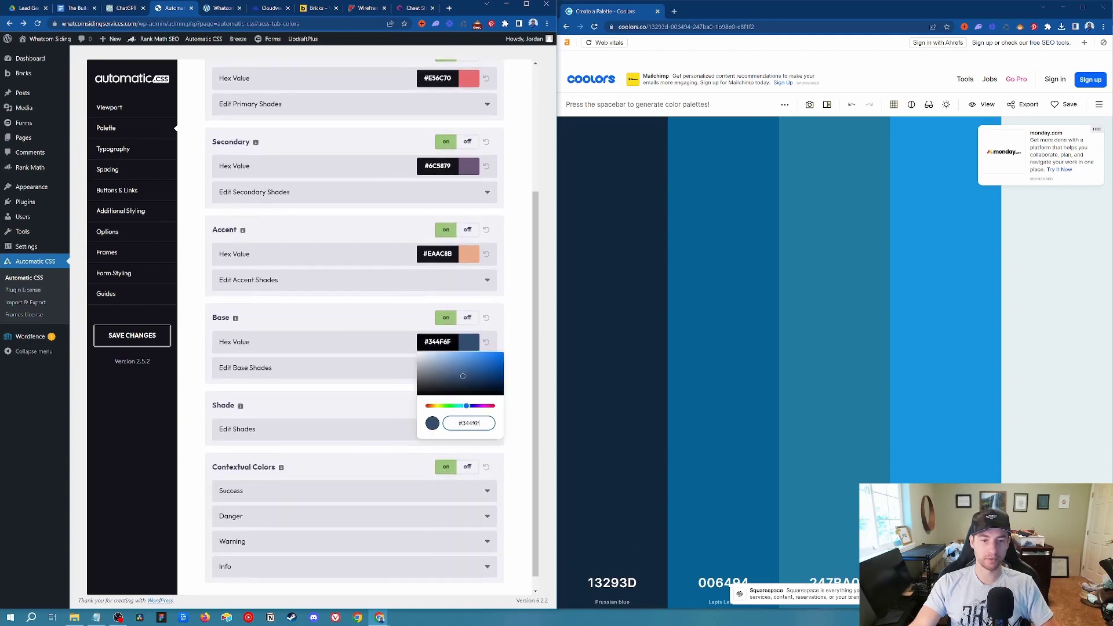
double_click(470, 423)
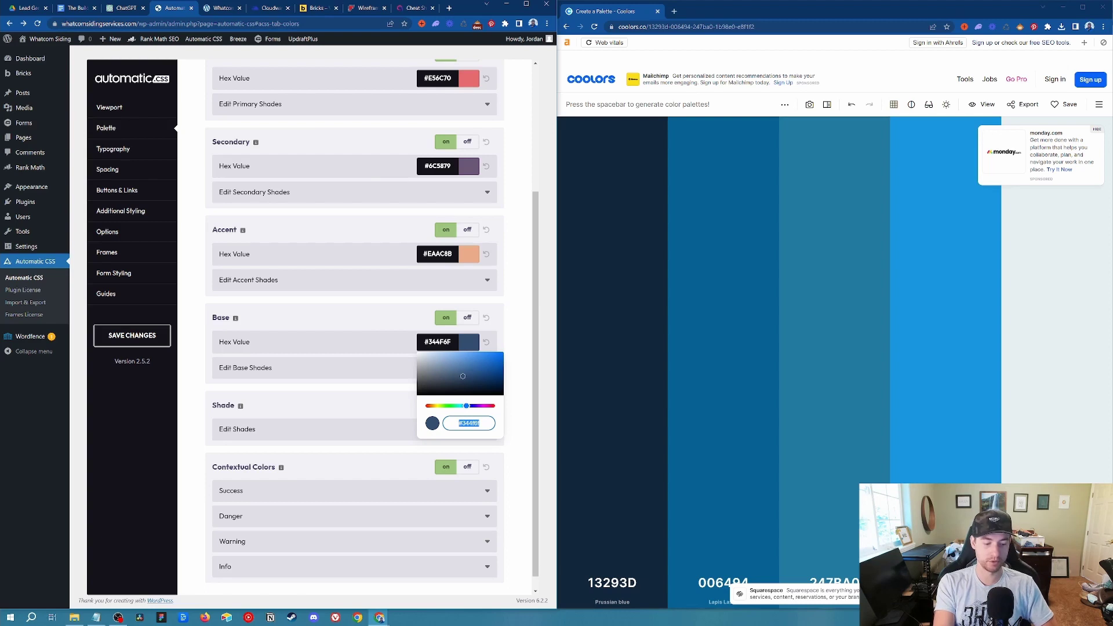
key(ctrl+v)
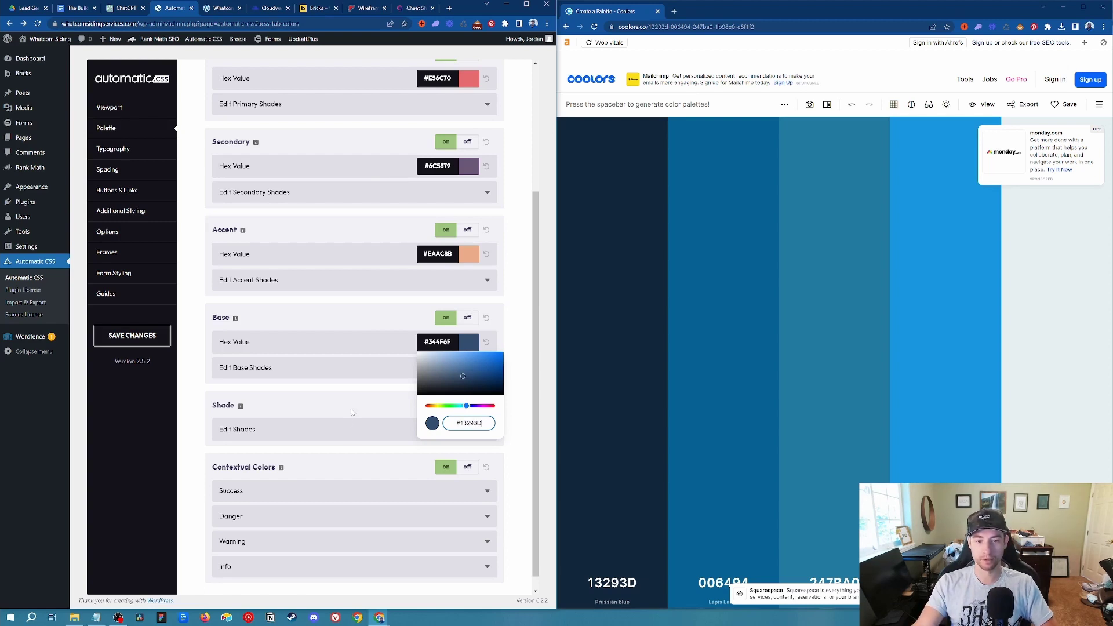
key(Return)
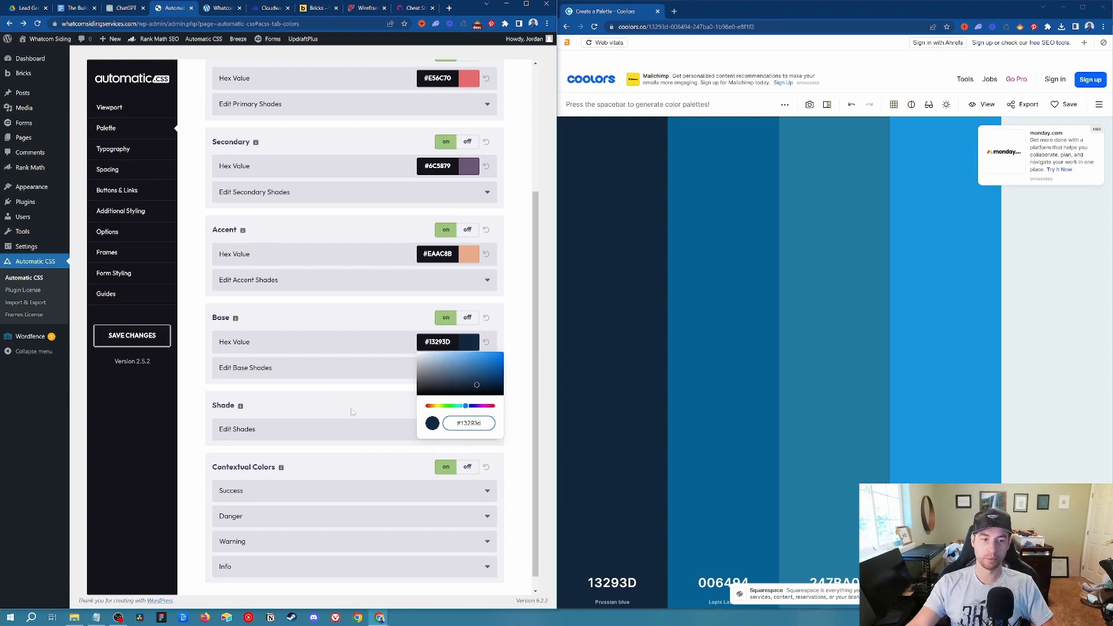
click(356, 408)
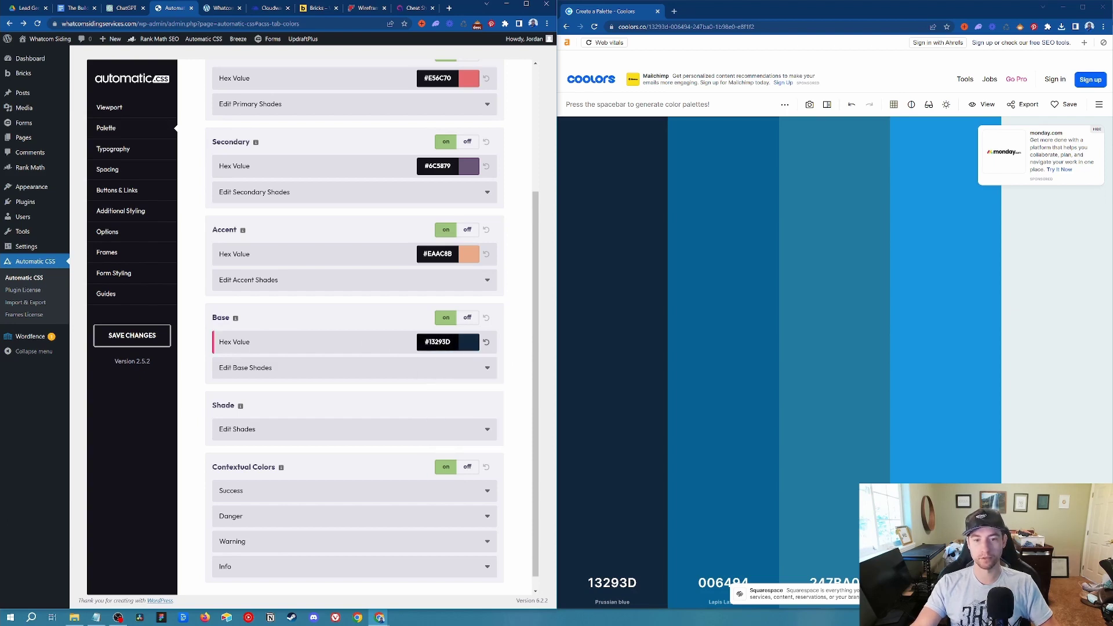
Copy #247BA0 from the Coolors palette and set it as the Accent color's hex value.
scroll(458, 348, up, 2)
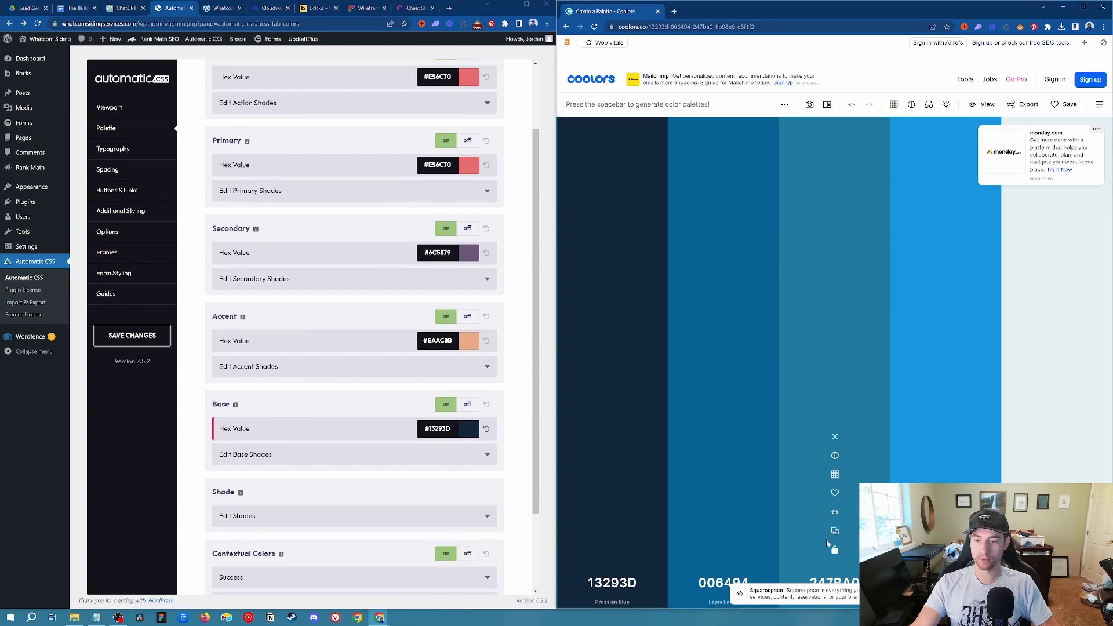
click(826, 582)
key(ctrl+c)
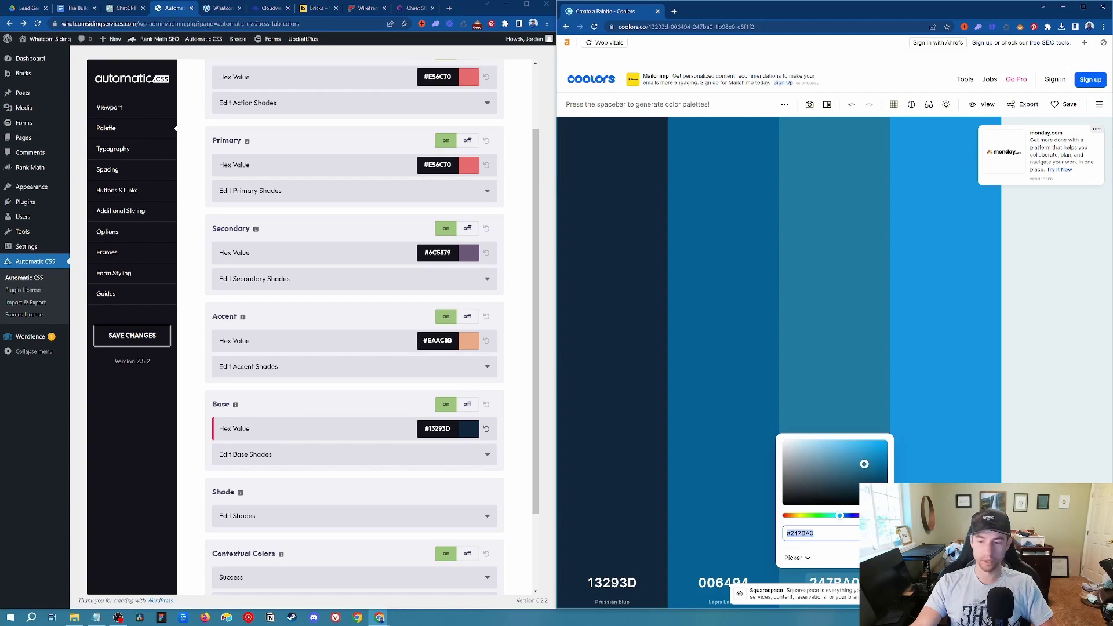
click(440, 341)
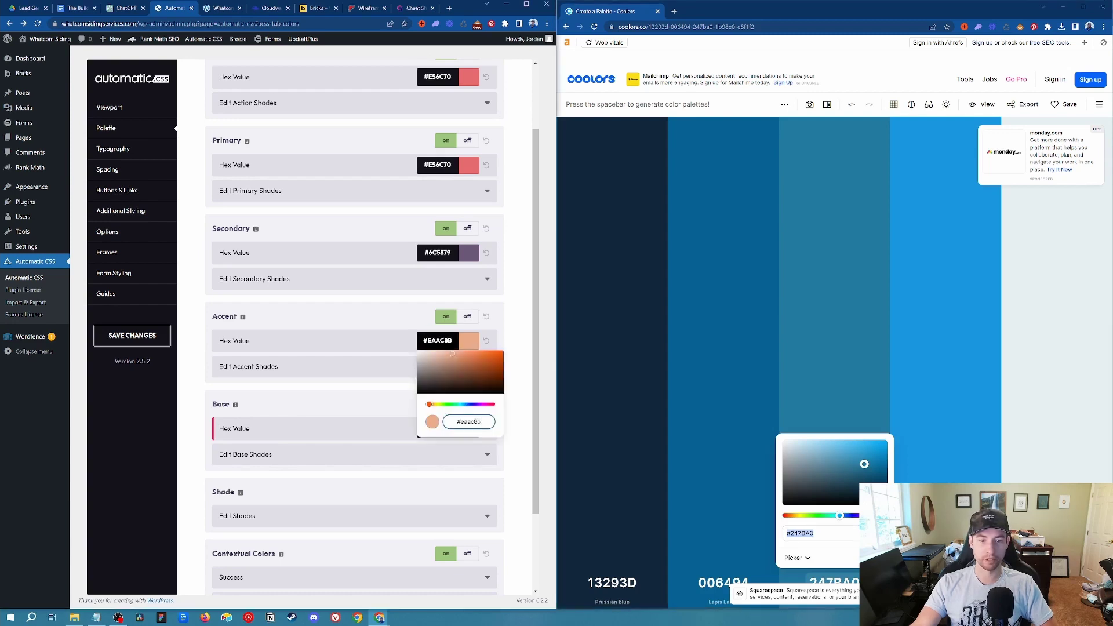
key(ctrl+a)
key(ctrl+v)
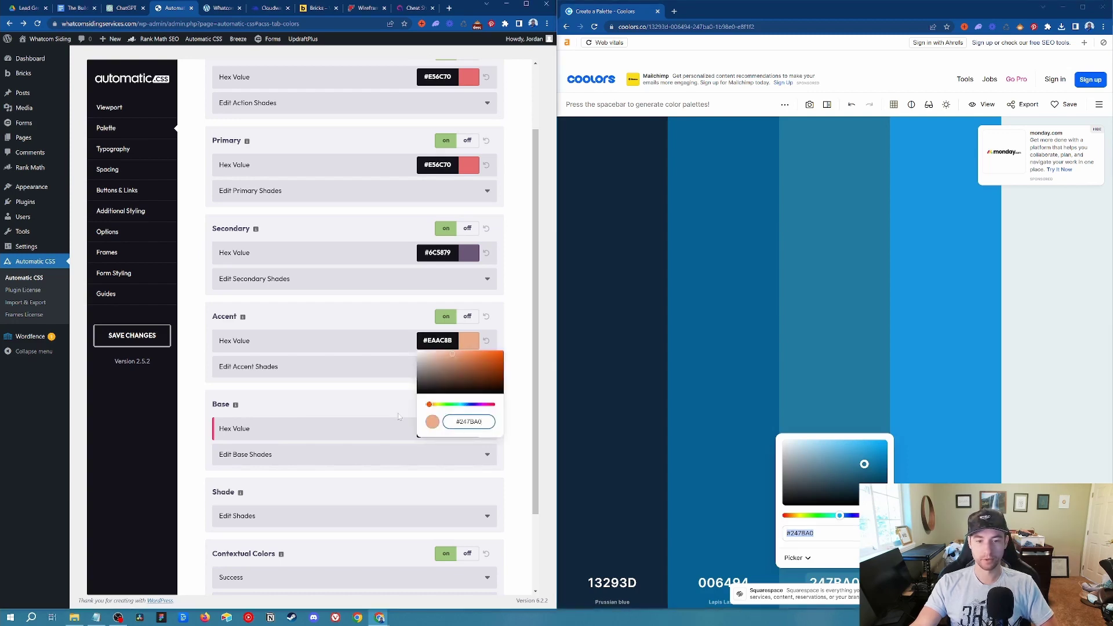
key(Return)
click(398, 408)
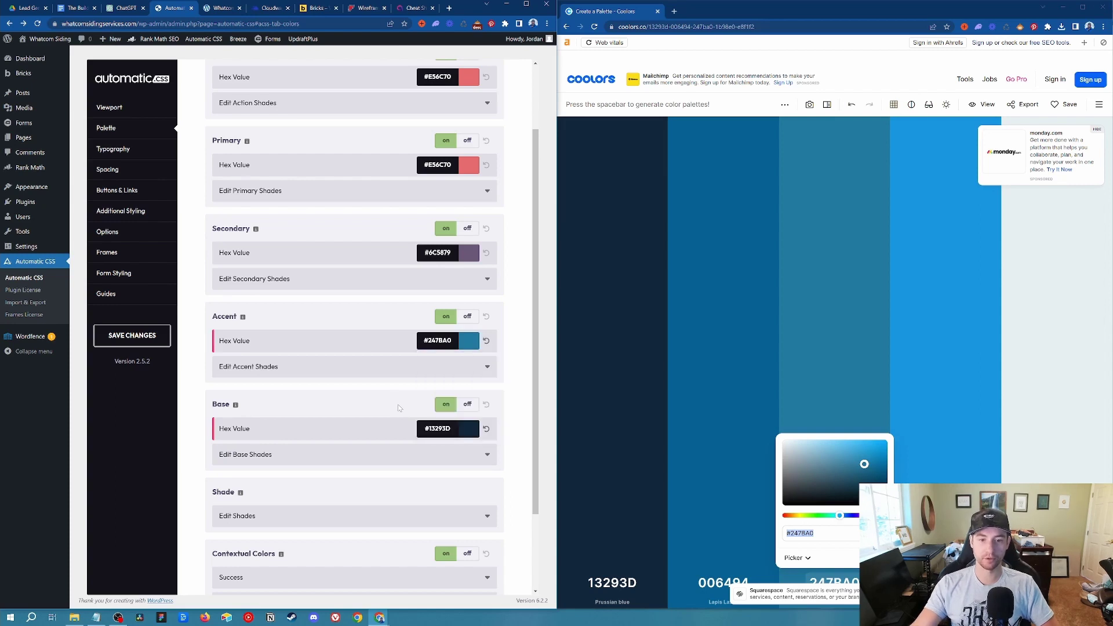
Copy #006494 from the Coolors palette and set it as the Secondary color's hex value.
scroll(393, 300, up, 3)
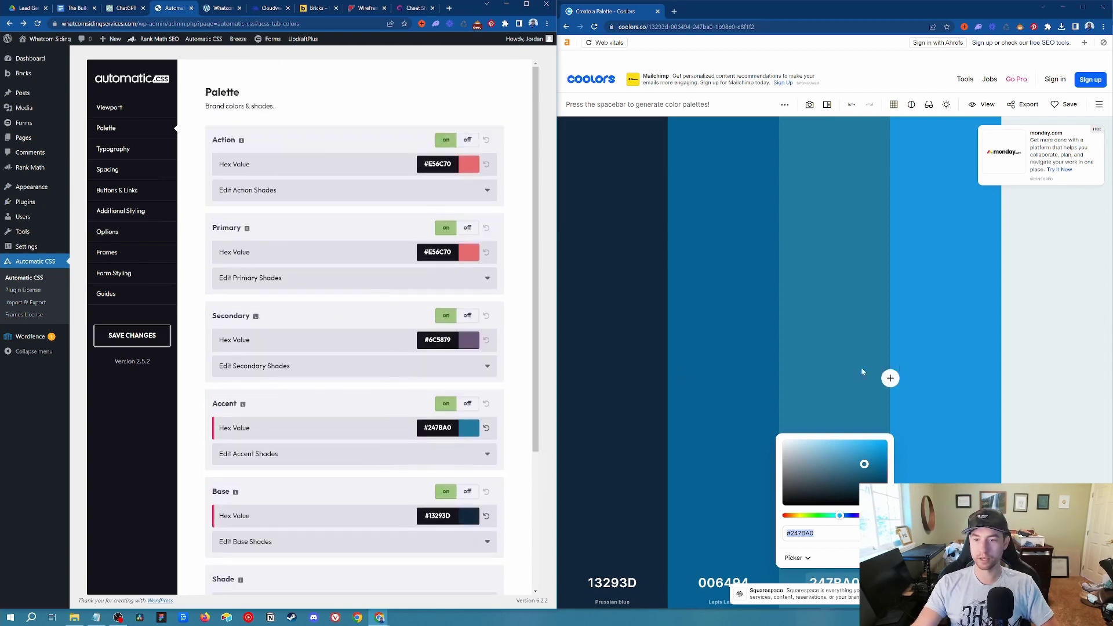
click(723, 581)
key(ctrl+c)
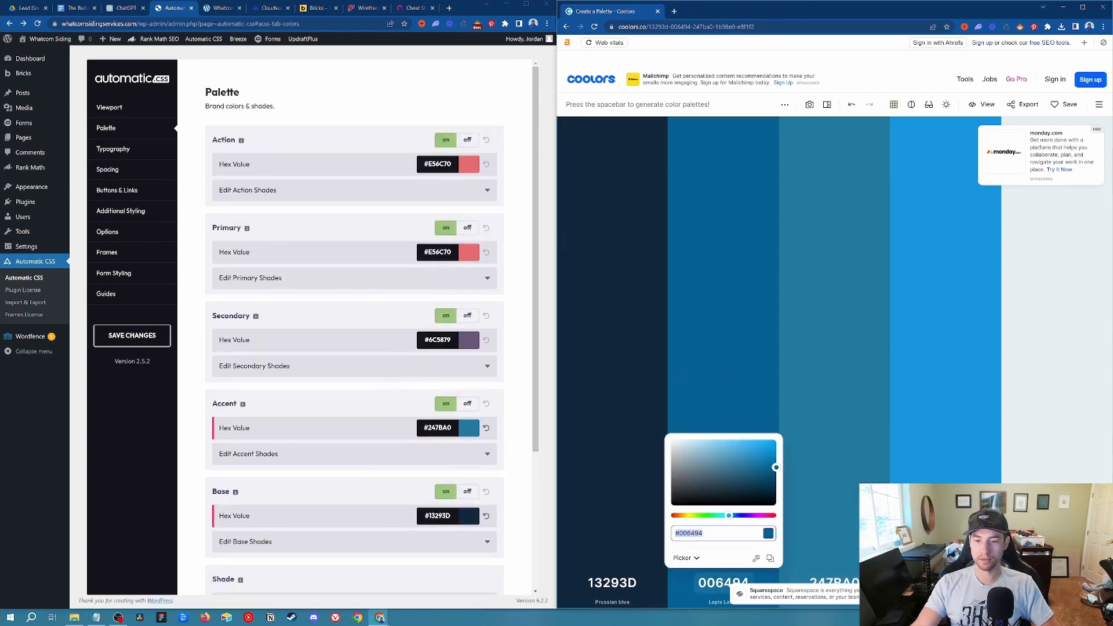
click(440, 336)
double_click(470, 421)
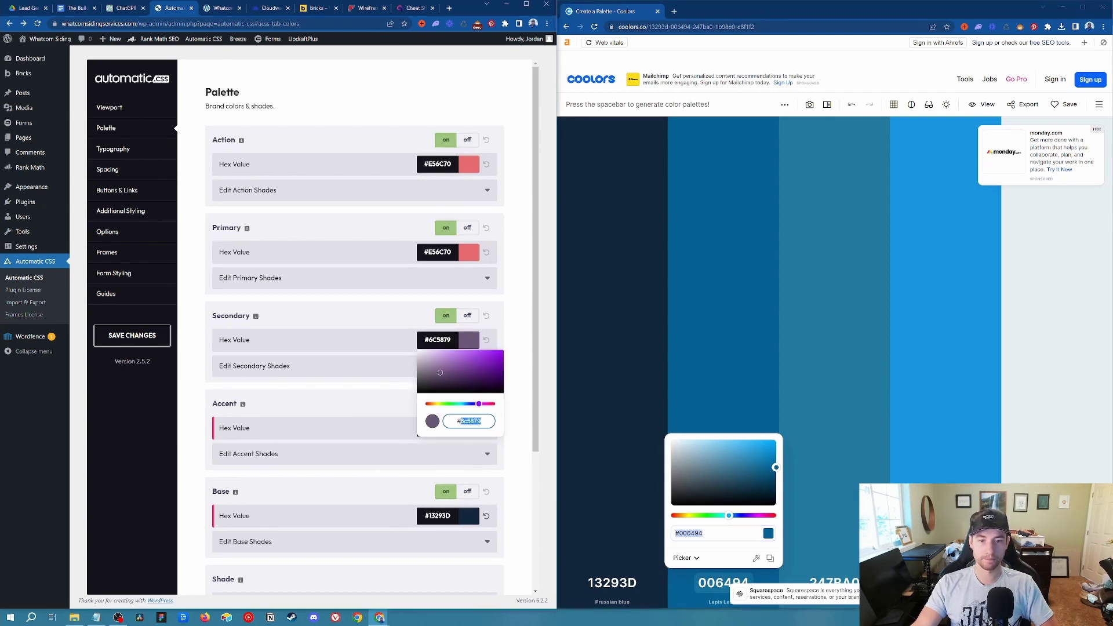
key(ctrl+v)
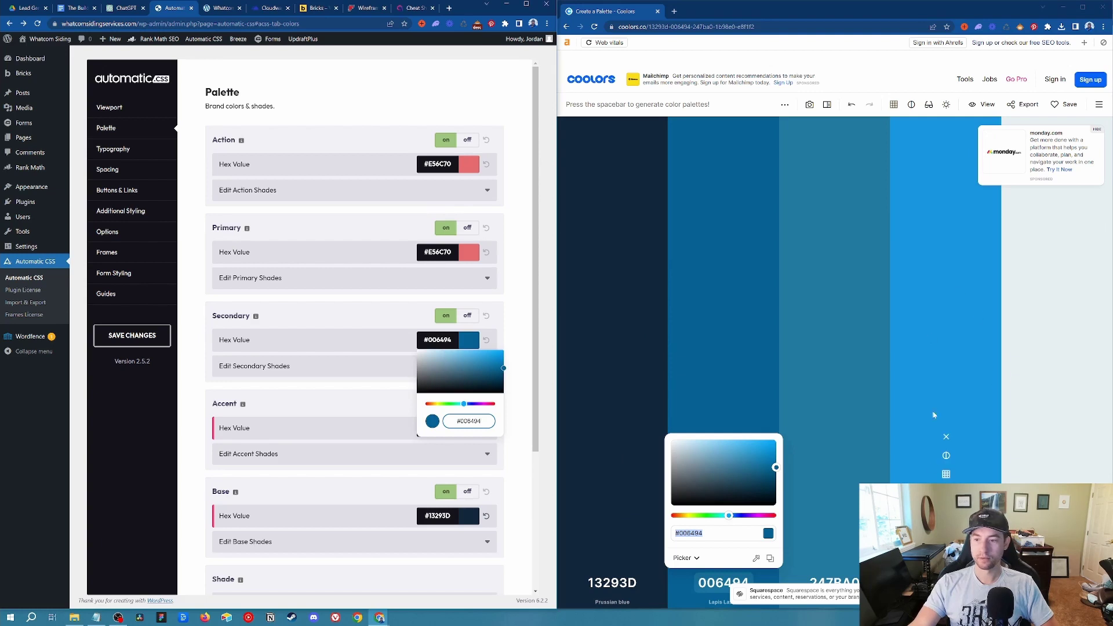
Take the bright blue #1B98E0 from the Coolors palette and set it as the Primary color's hex value.
click(934, 415)
click(945, 583)
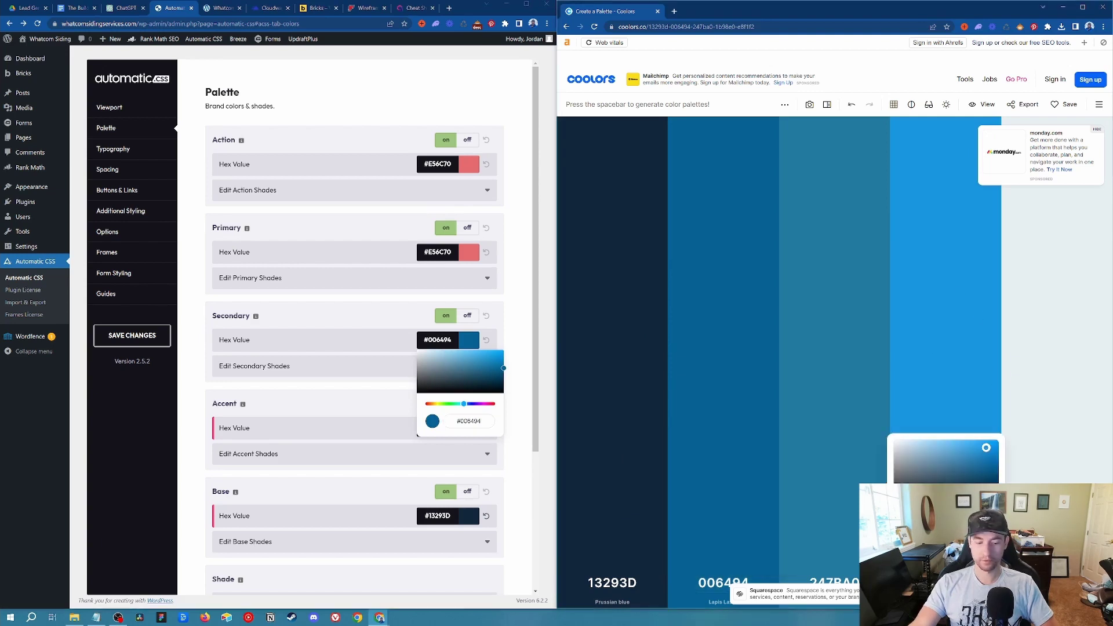
click(431, 253)
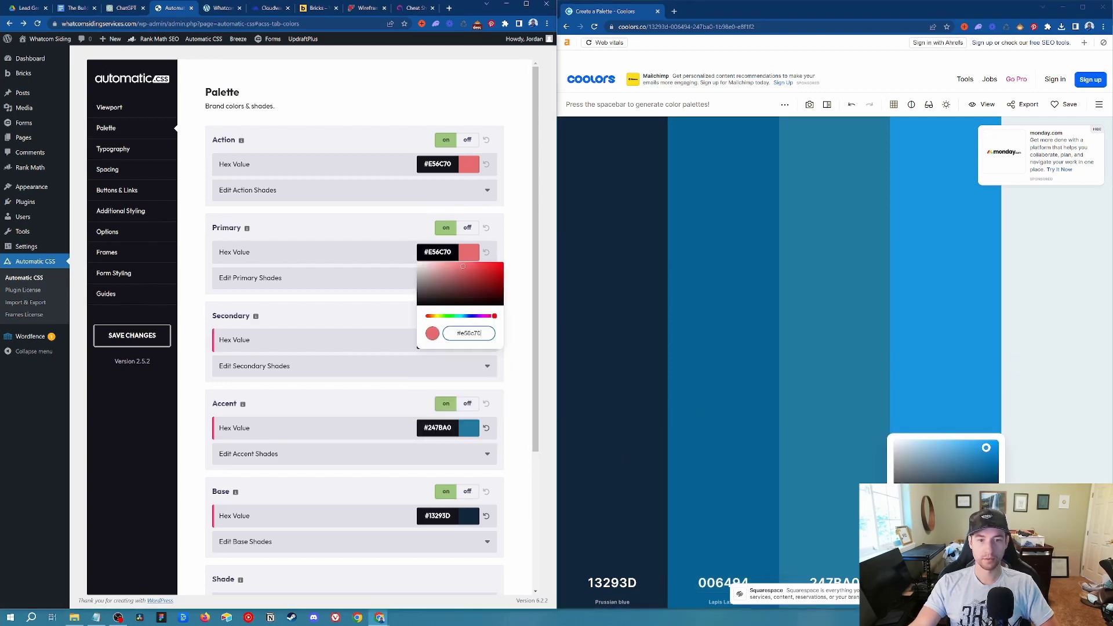
double_click(470, 334)
click(470, 333)
double_click(469, 333)
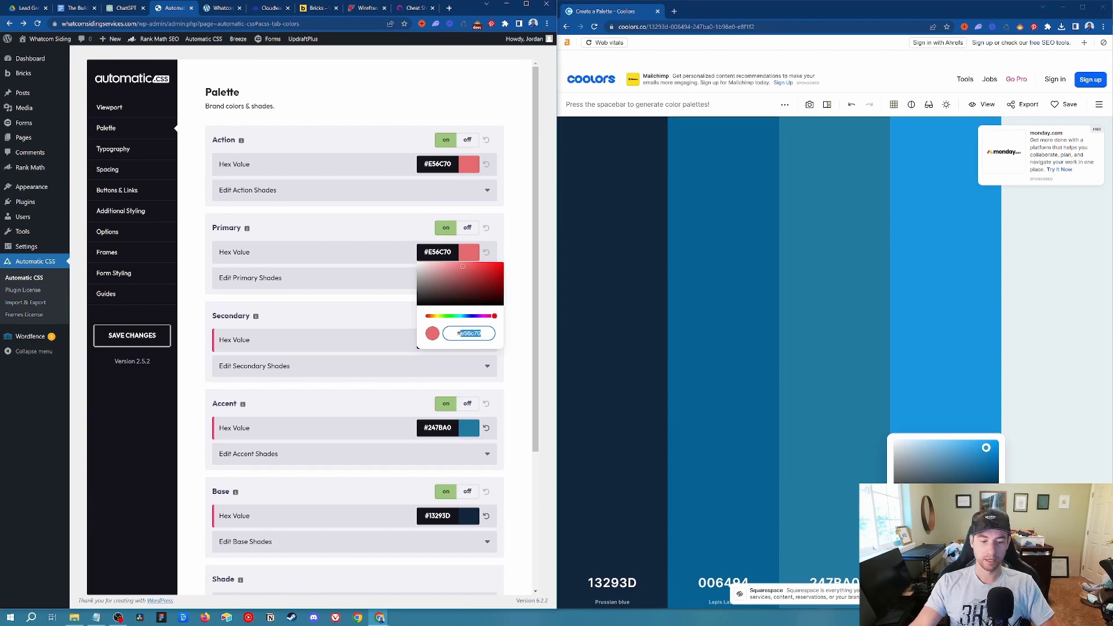
text(1b98e0)
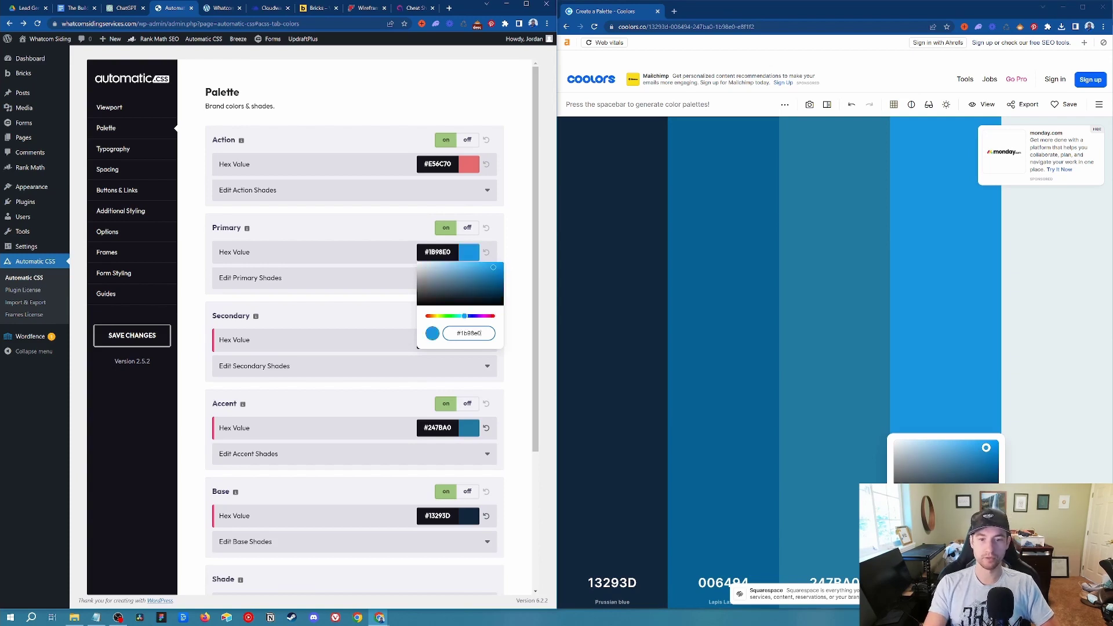
click(399, 324)
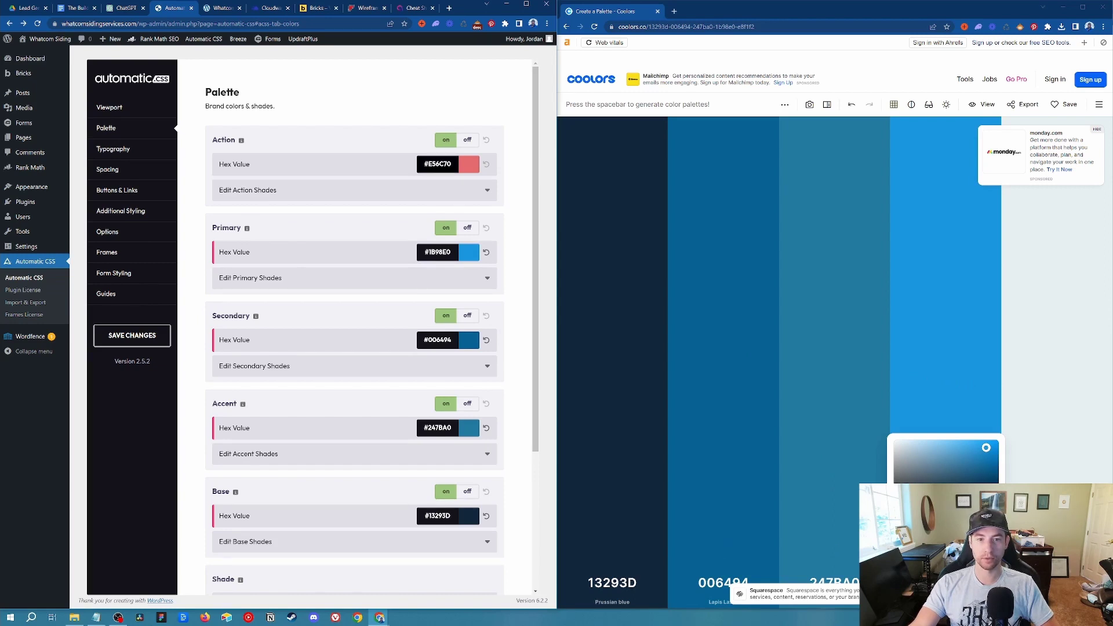
Set the Action color to #1B98E0 and shift only its hue to a reddish orange, #E0591B.
click(468, 164)
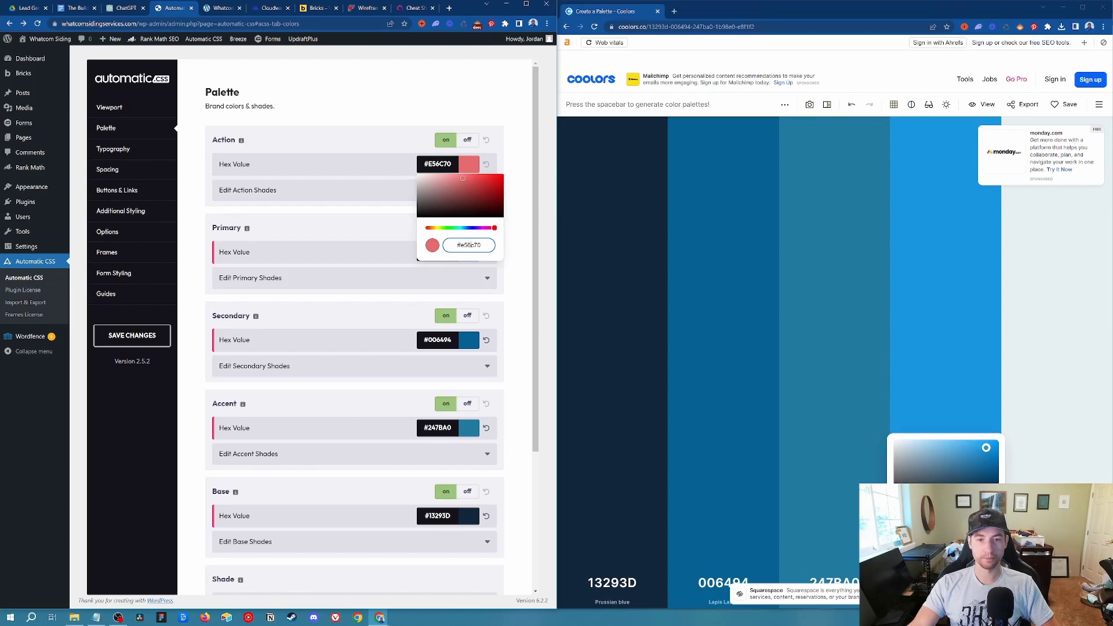
triple_click(471, 245)
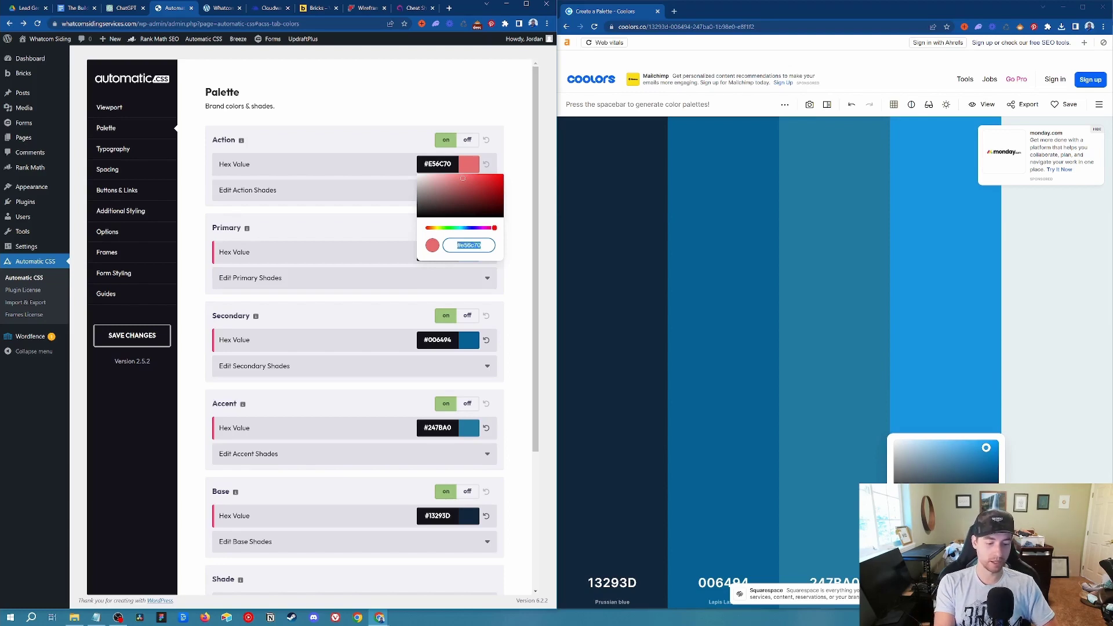
text(#1B98E0)
key(Return)
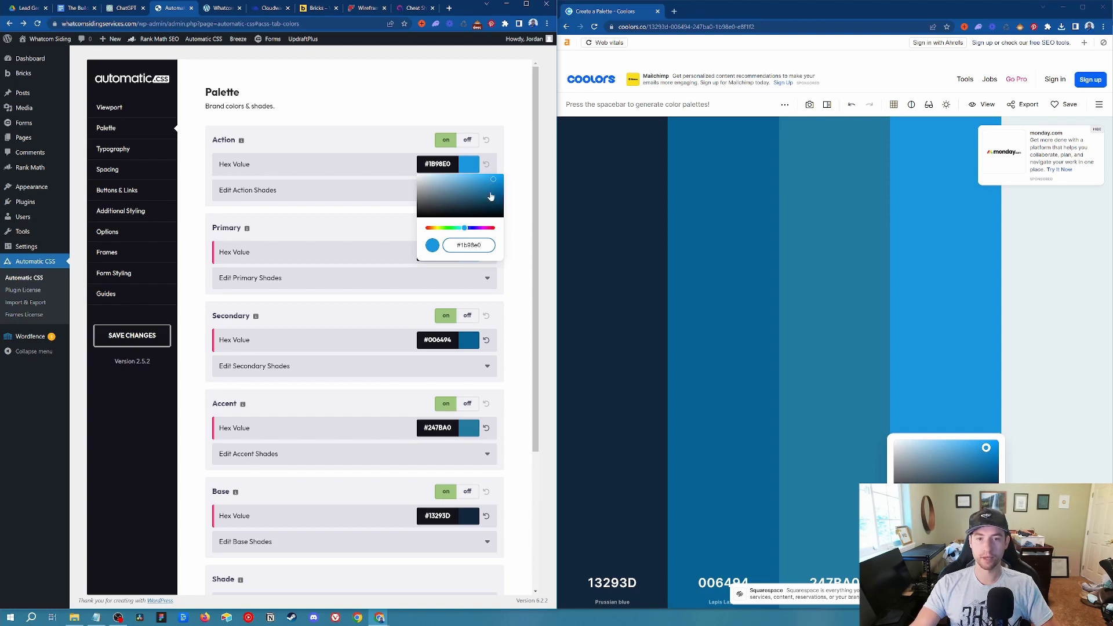
drag(463, 229, 430, 233)
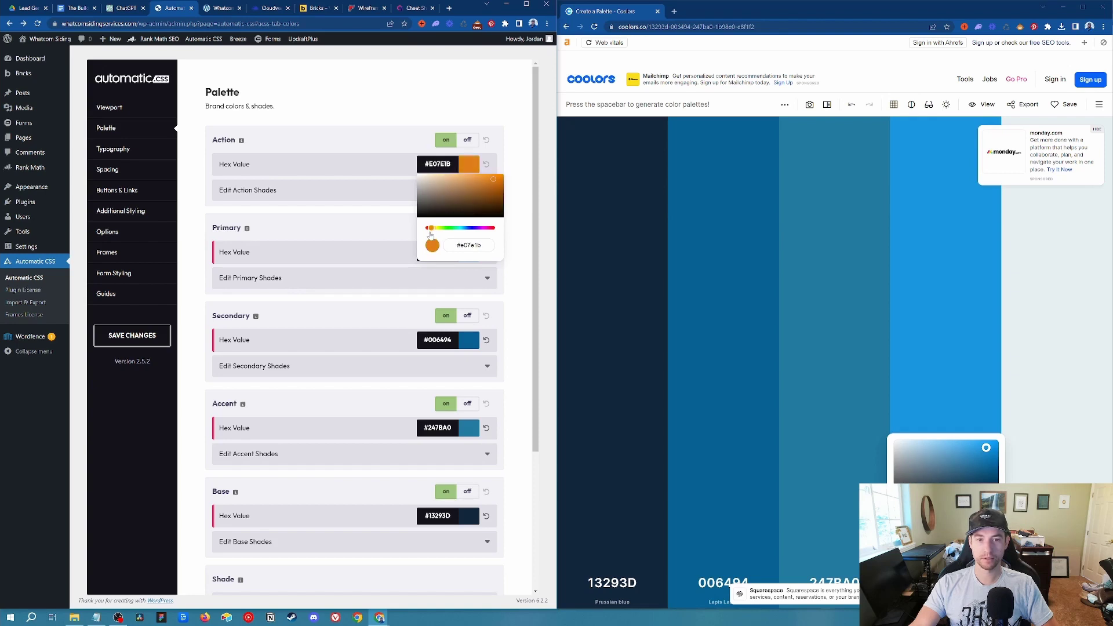
drag(430, 235, 428, 236)
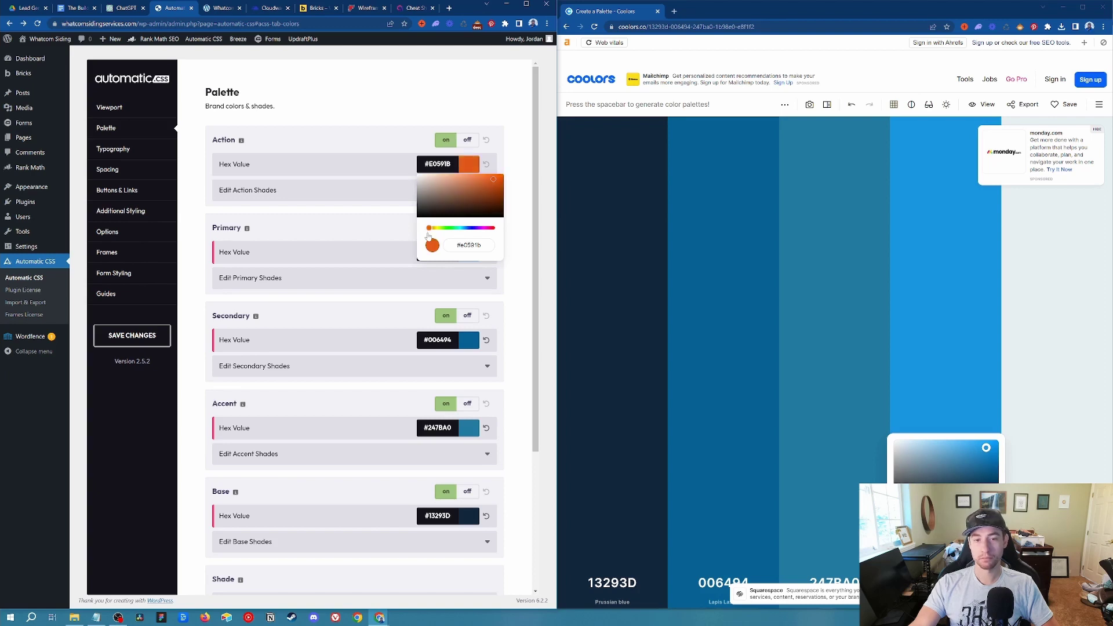
Lighten the Action color's orange to #EB6F36 and save the palette changes.
drag(485, 185, 485, 182)
click(475, 98)
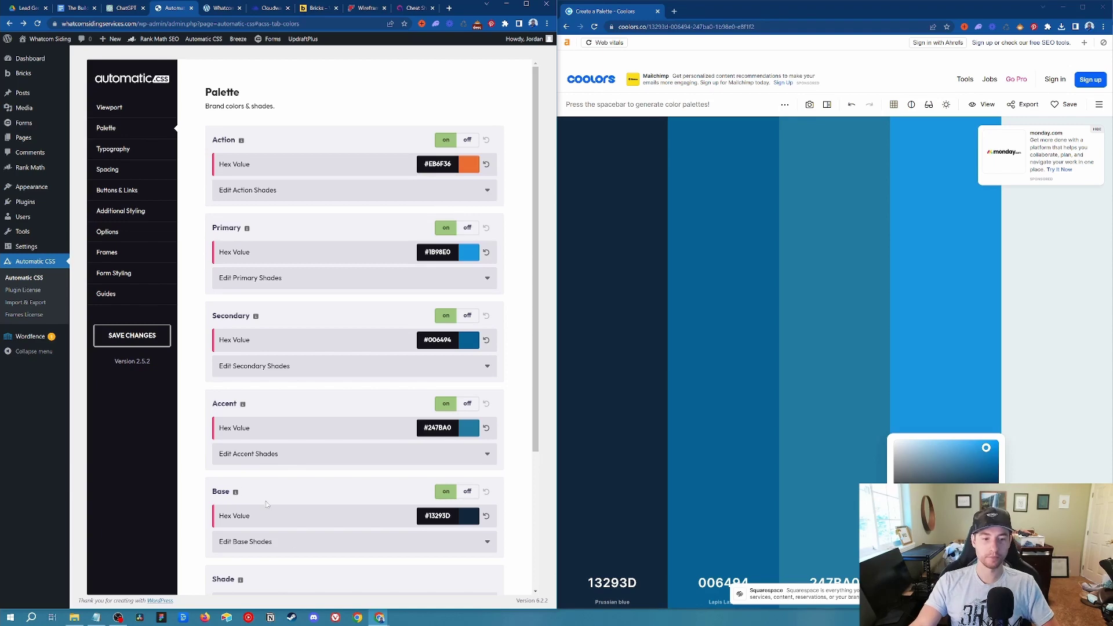
scroll(197, 464, down, 3)
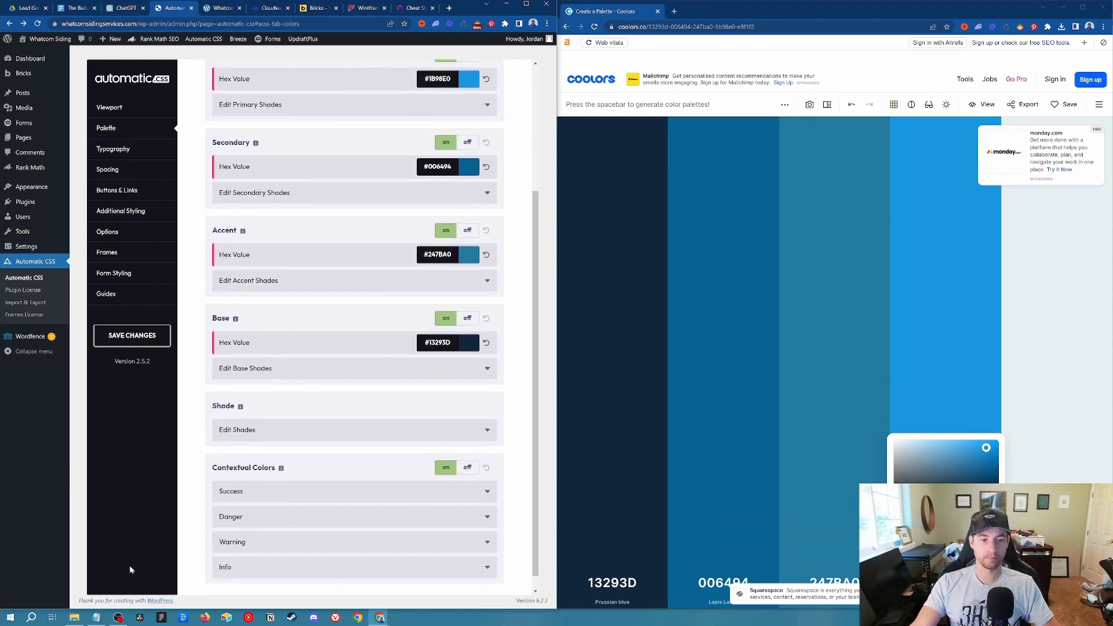
scroll(151, 379, up, 3)
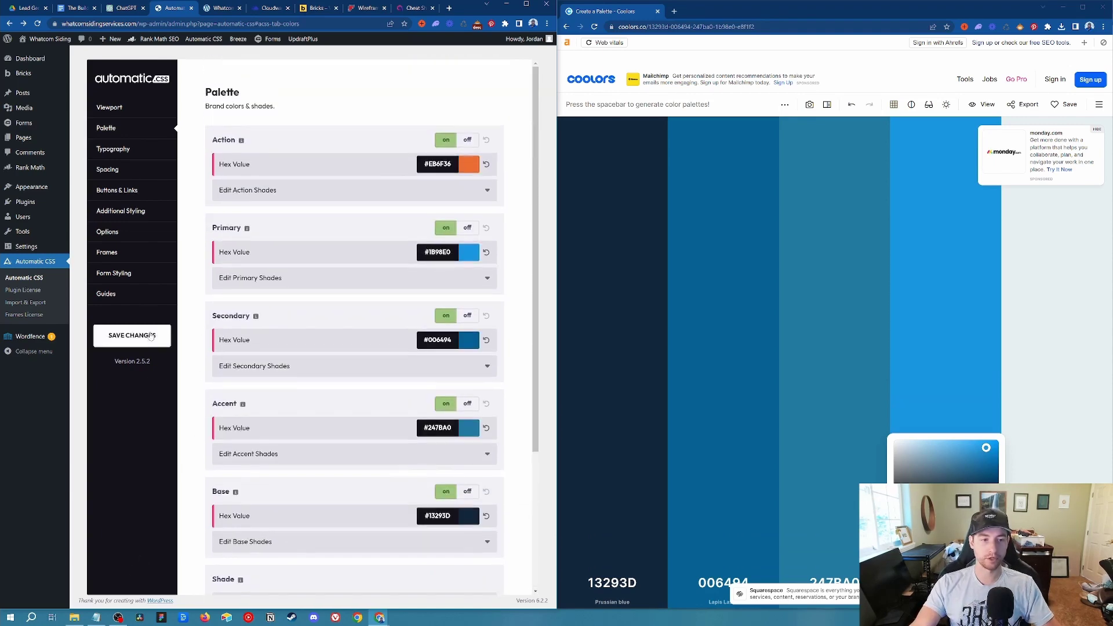
click(132, 335)
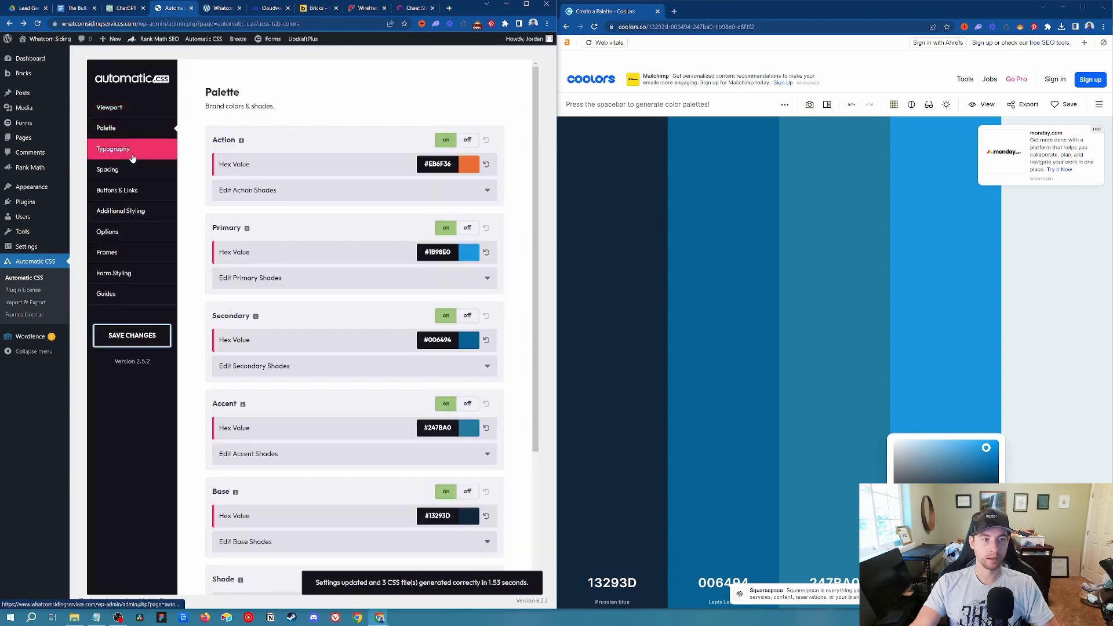
Look through the Automatic.css Typography options, including text and heading settings, and open the Spacing settings.
click(113, 149)
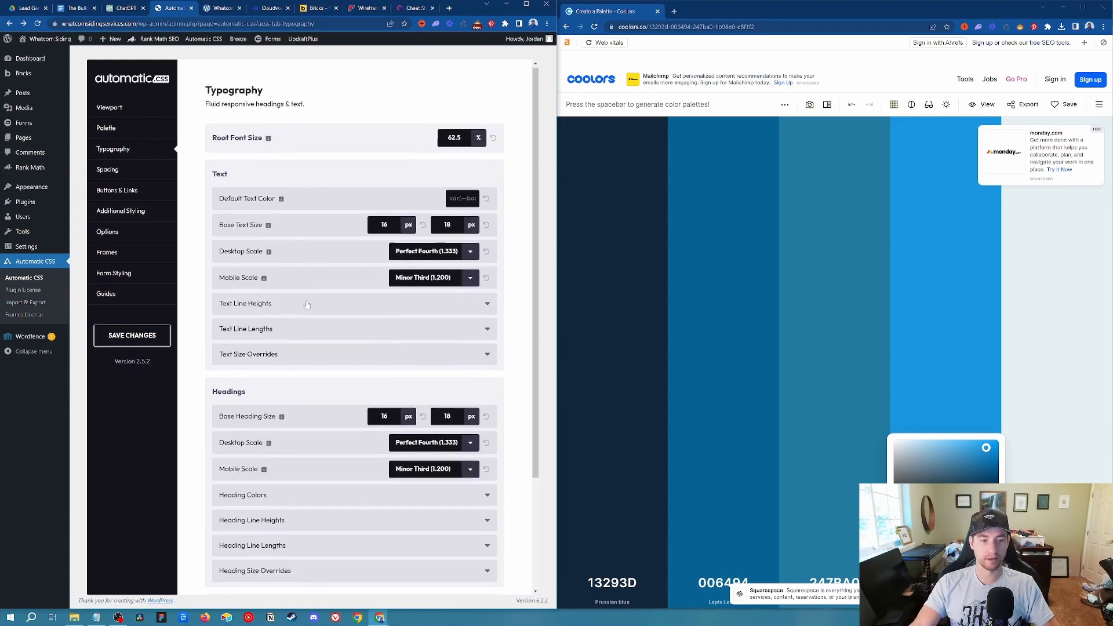
scroll(311, 304, down, 2)
scroll(315, 332, up, 1)
scroll(315, 332, up, 2)
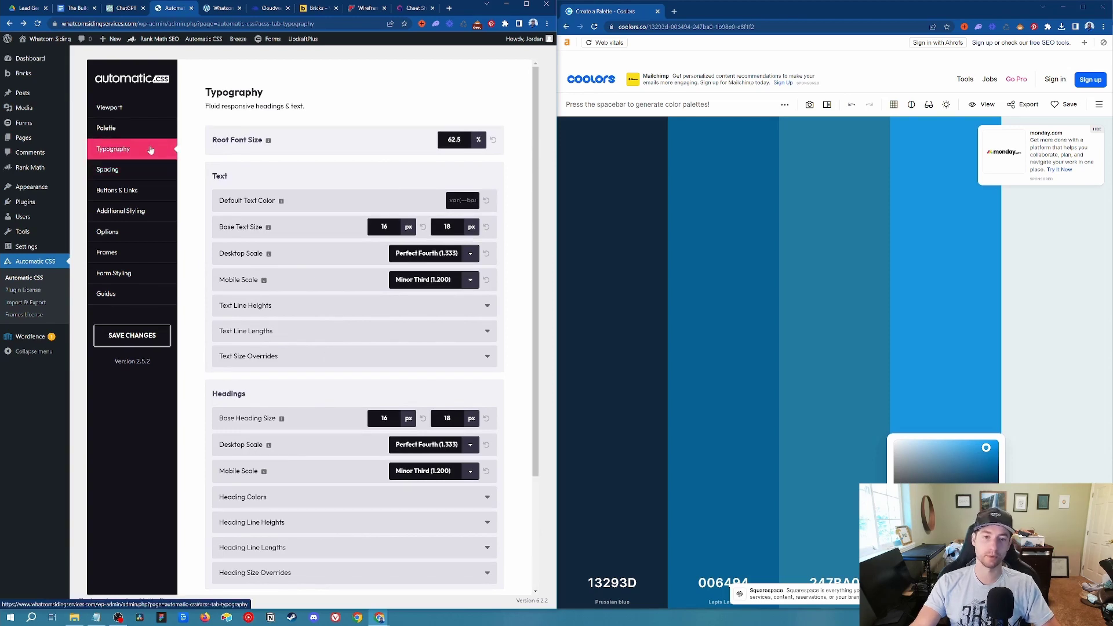
click(145, 169)
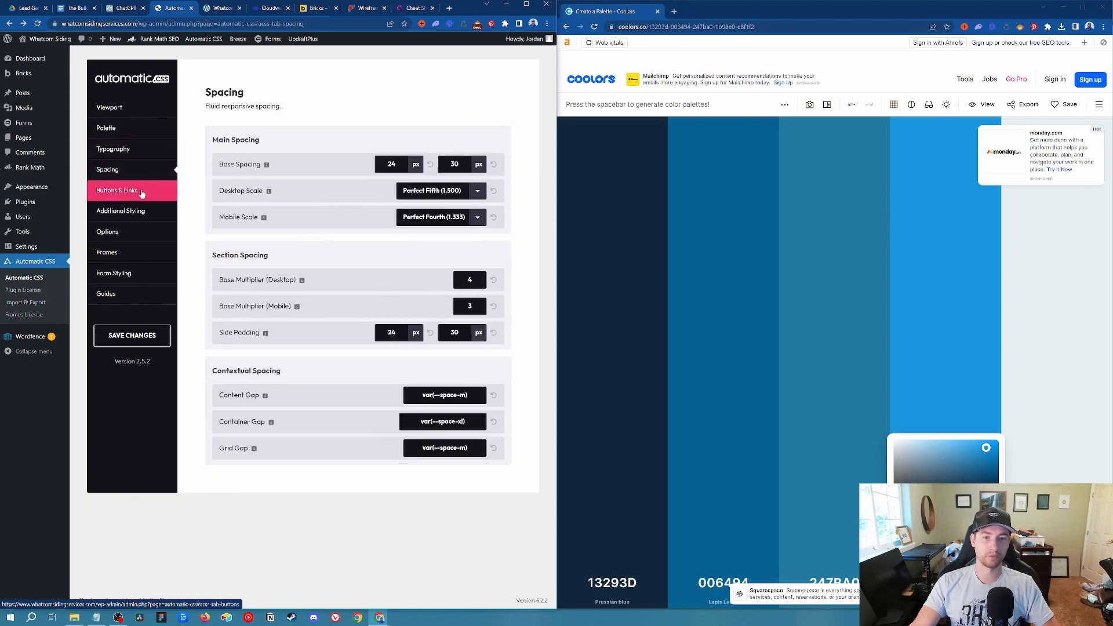
Set the default horizontal button padding to 0.5em in the button and link settings and save the changes.
click(142, 193)
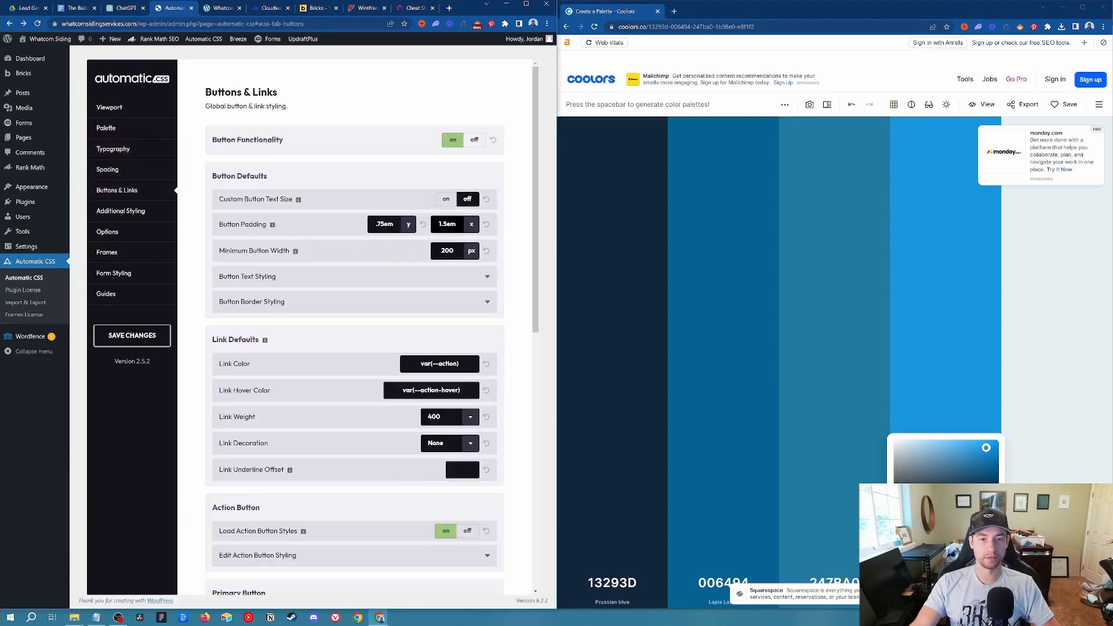
double_click(442, 224)
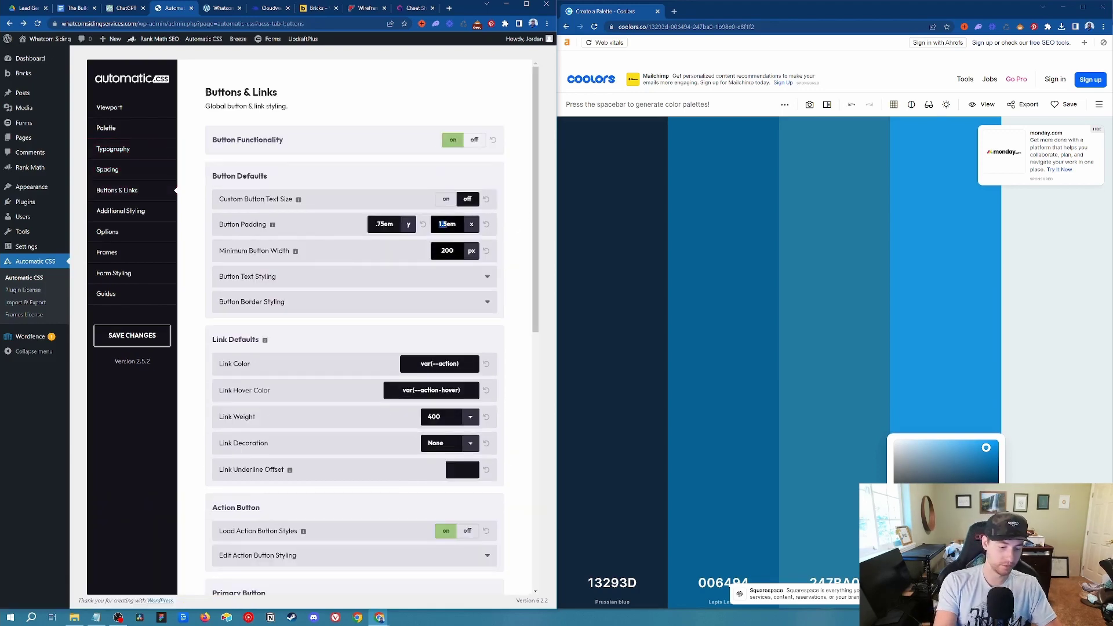
text(0.5)
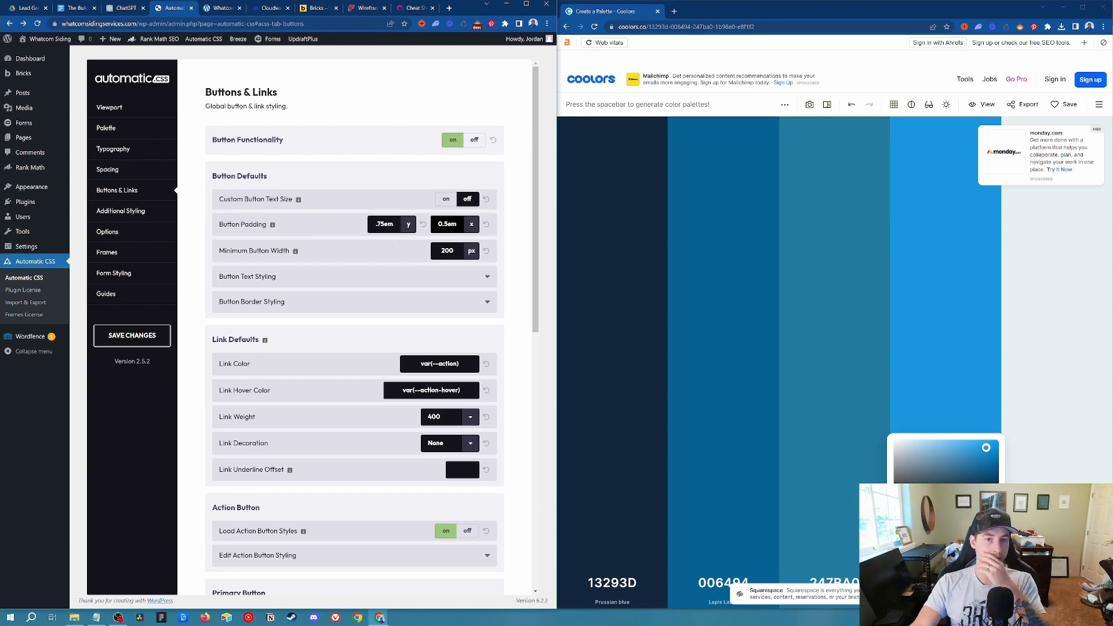
click(151, 339)
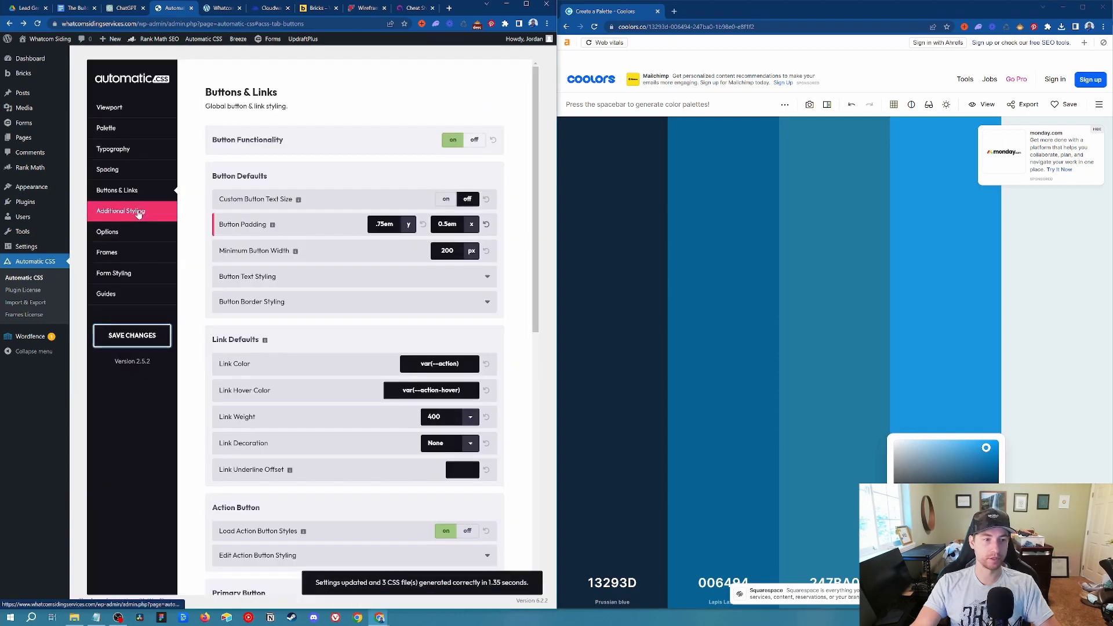
Open the Box Shadow 1 settings under Additional Styling and bring up the Smooth Shadow generator at shadows.brumm.af.
click(139, 212)
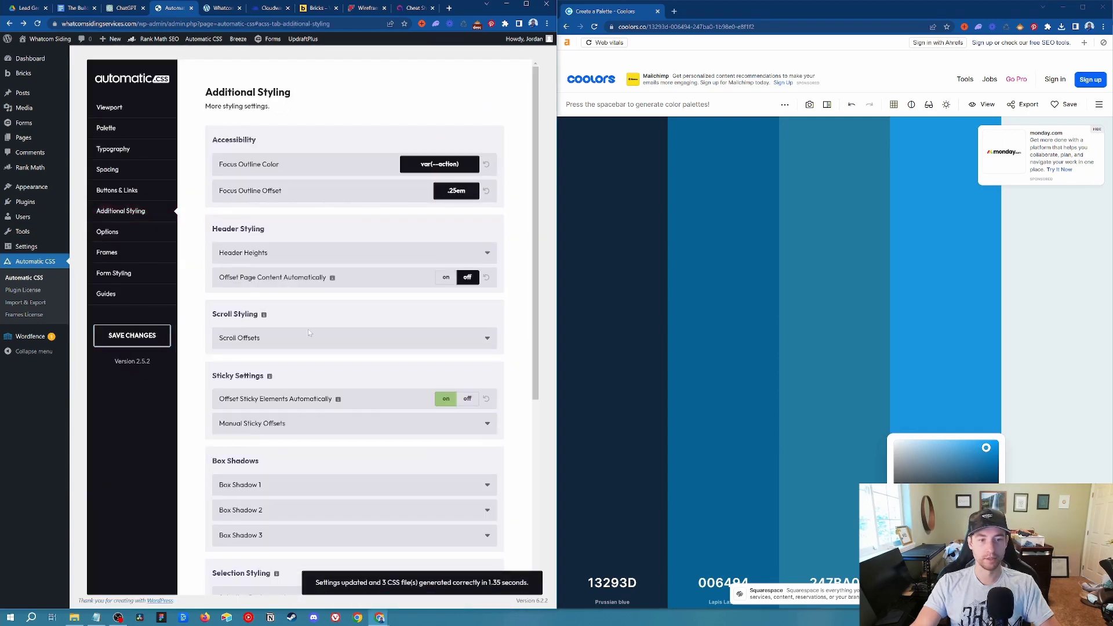
scroll(309, 333, down, 3)
click(327, 311)
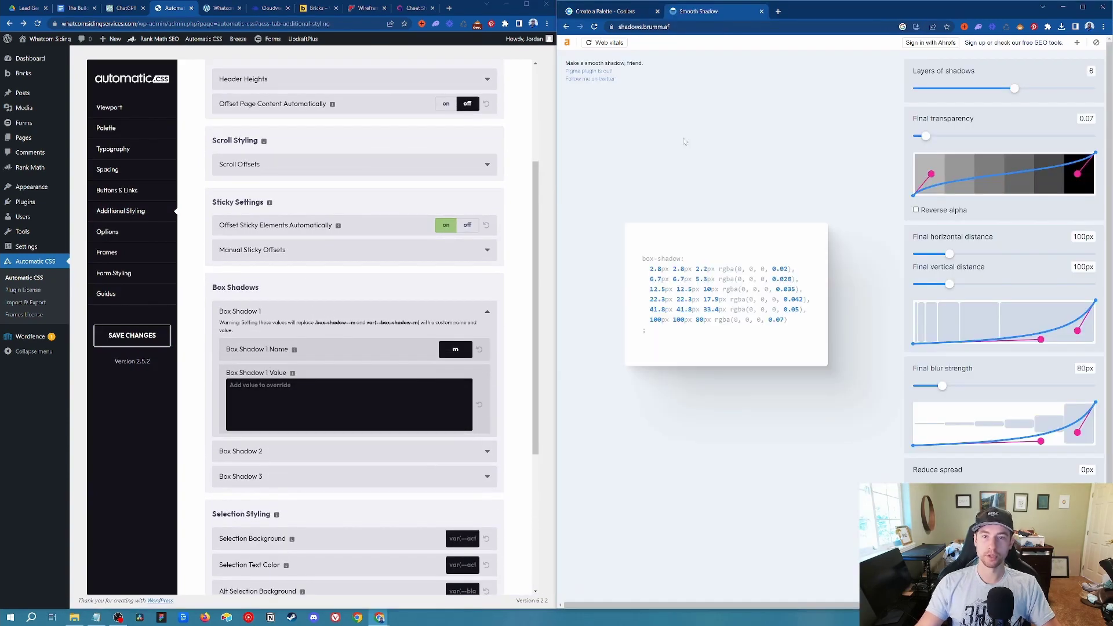
click(673, 27)
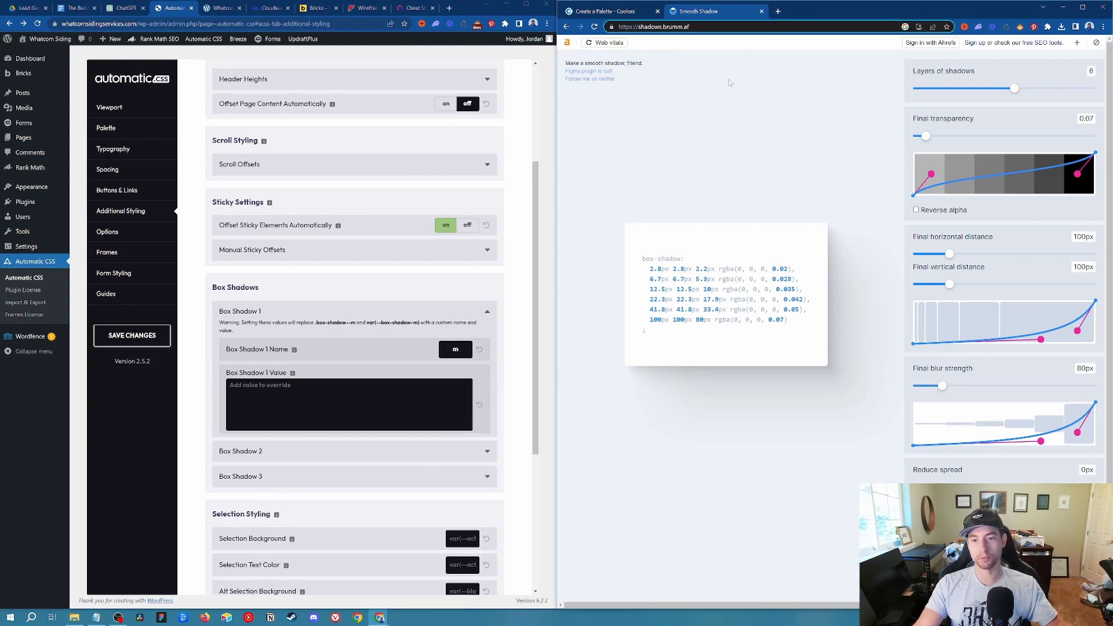
drag(657, 335, 637, 262)
click(758, 445)
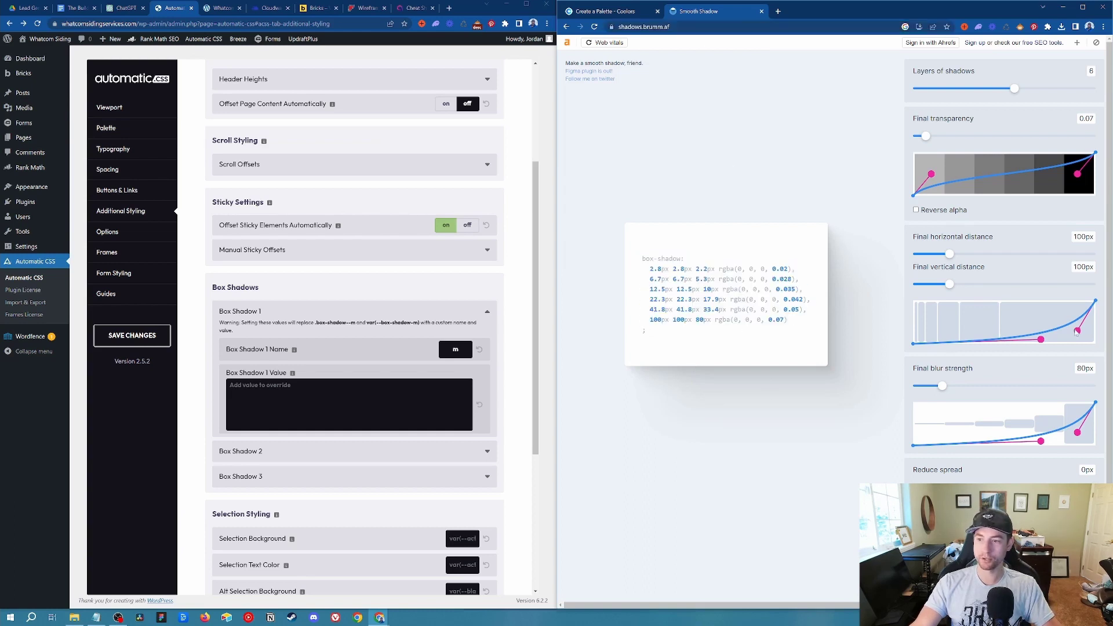
Adjust the distance and transparency curves in the Smooth Shadow generator and copy the resulting box-shadow code.
drag(1077, 331, 1032, 343)
drag(931, 174, 928, 170)
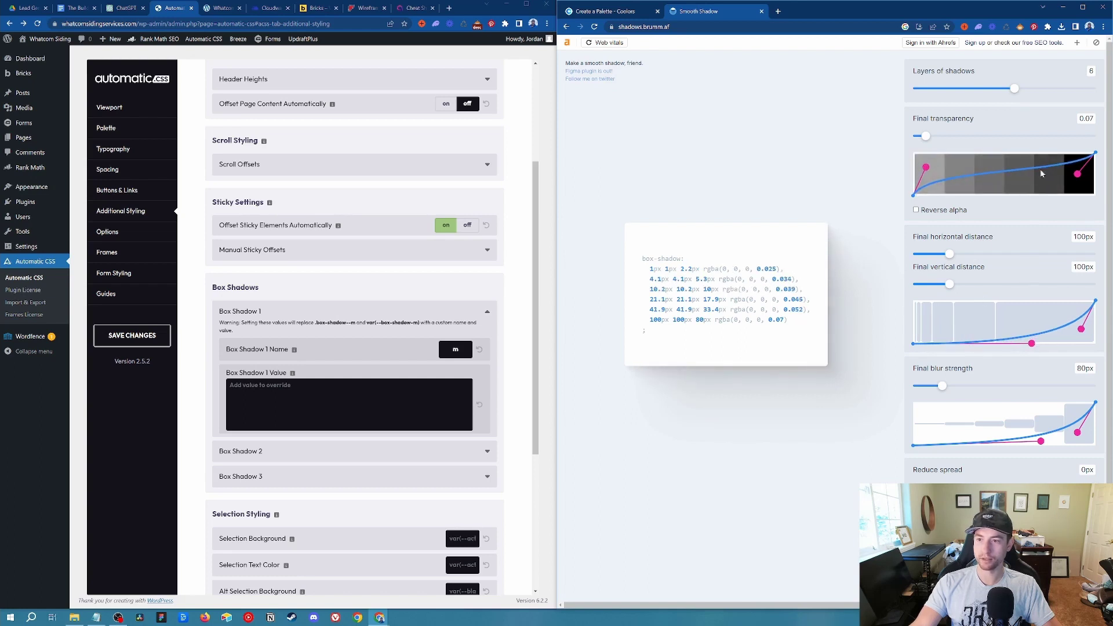
drag(1078, 174, 1085, 184)
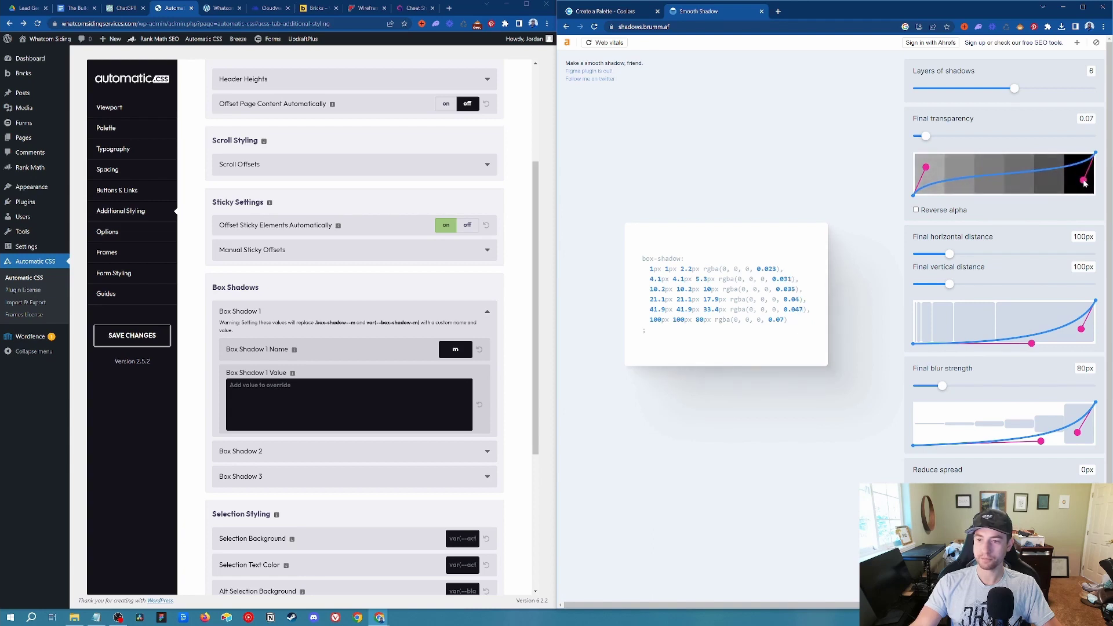
click(651, 333)
key(ctrl+c)
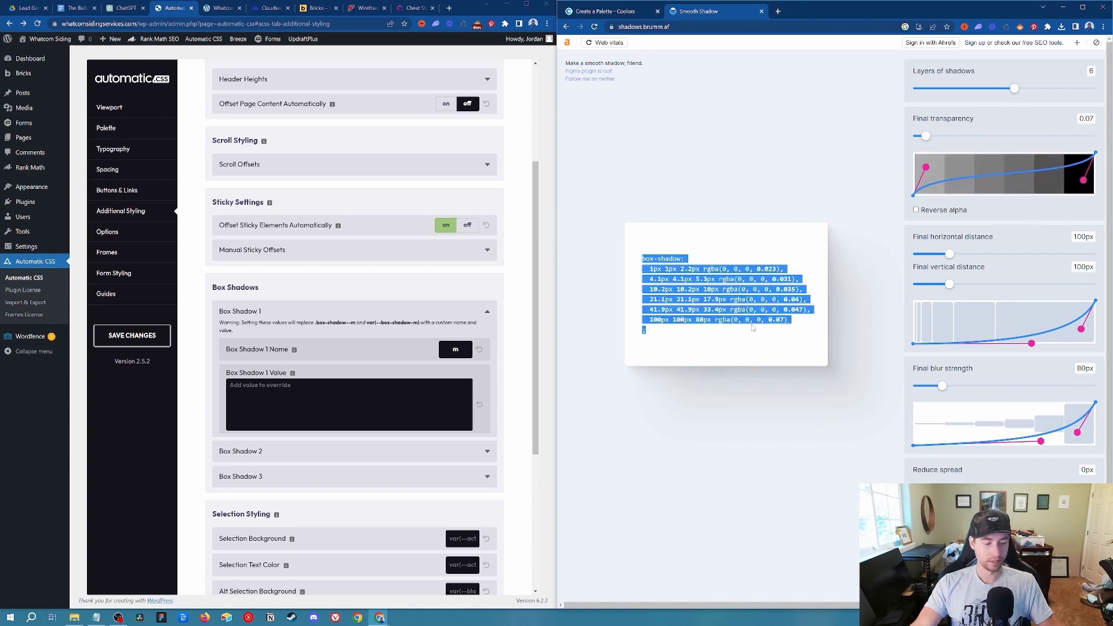
Switch to Automatic.css, check the names of the box shadow slots and paste the copied shadow code as the Box Shadow 2 value.
click(184, 292)
scroll(199, 352, down, 2)
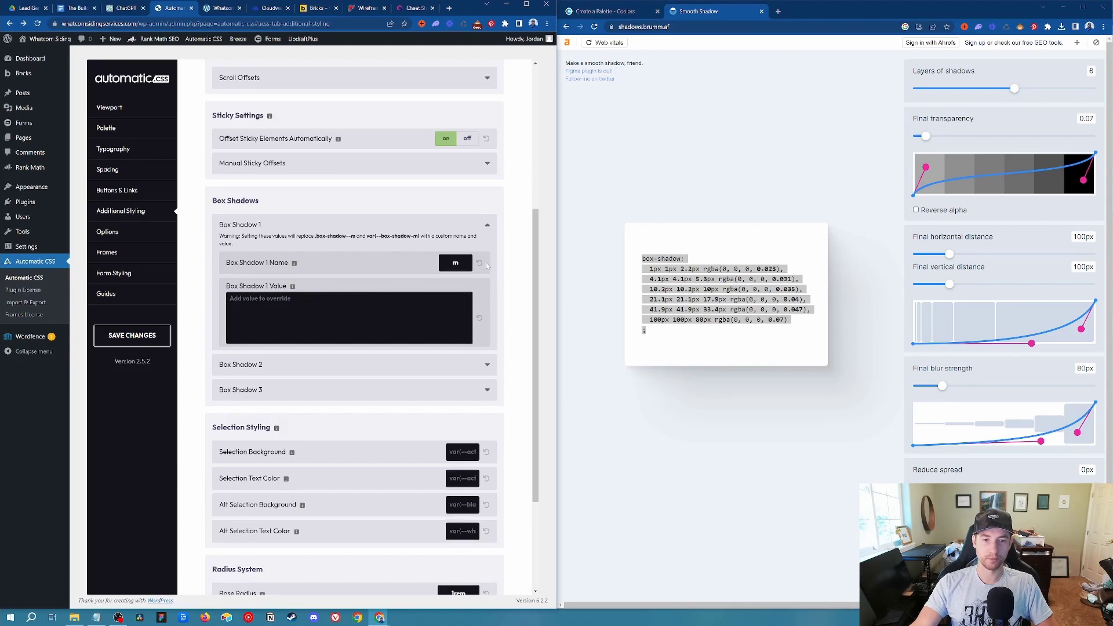
click(456, 263)
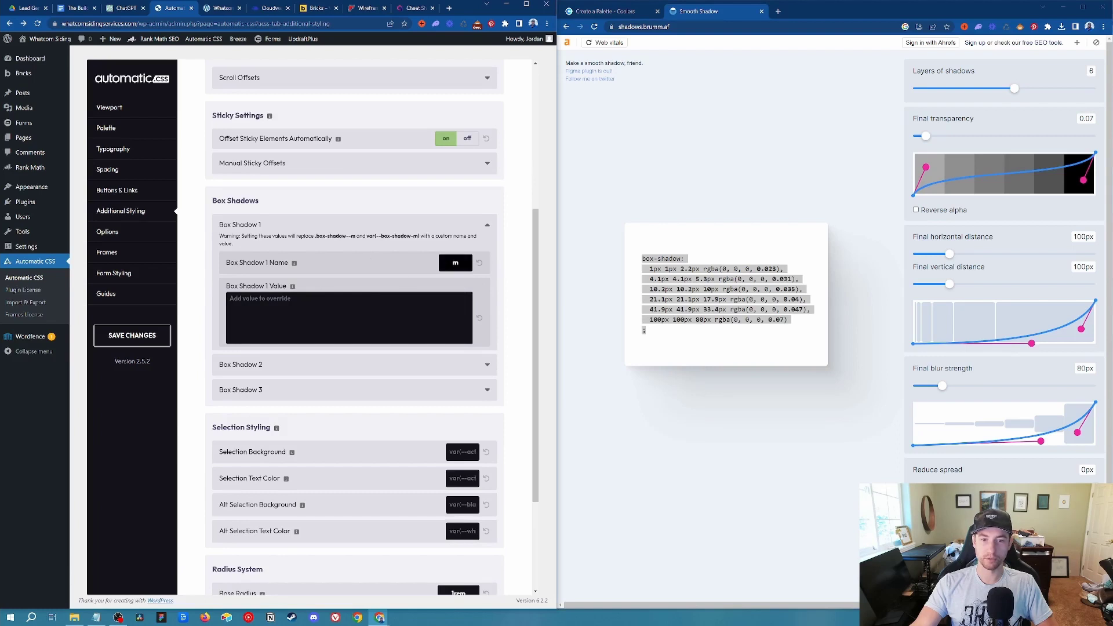
click(465, 365)
click(473, 380)
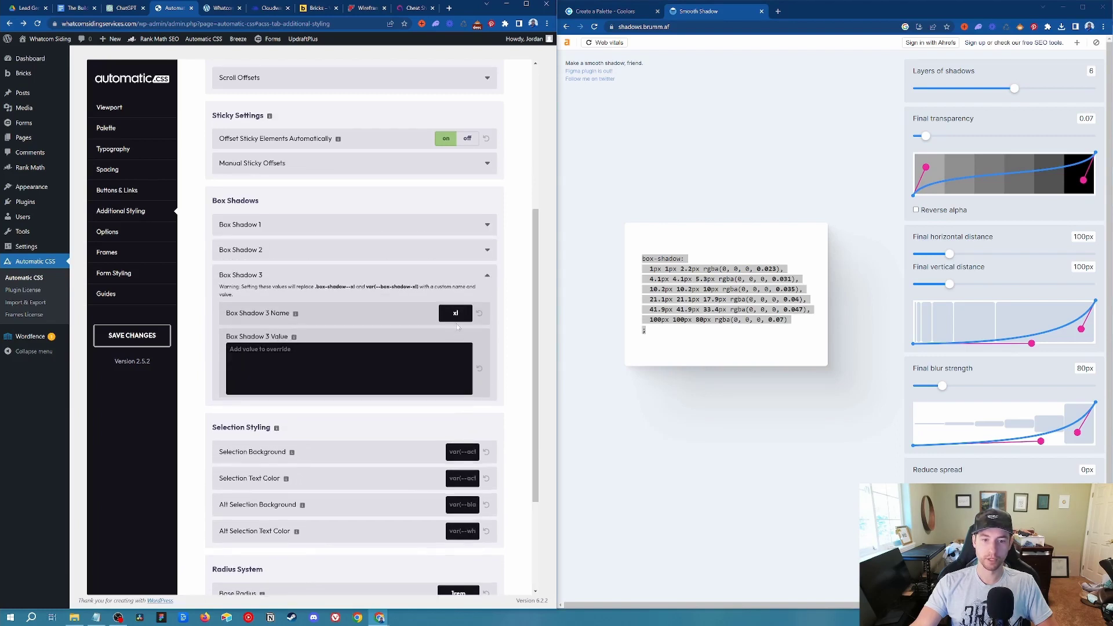
click(473, 232)
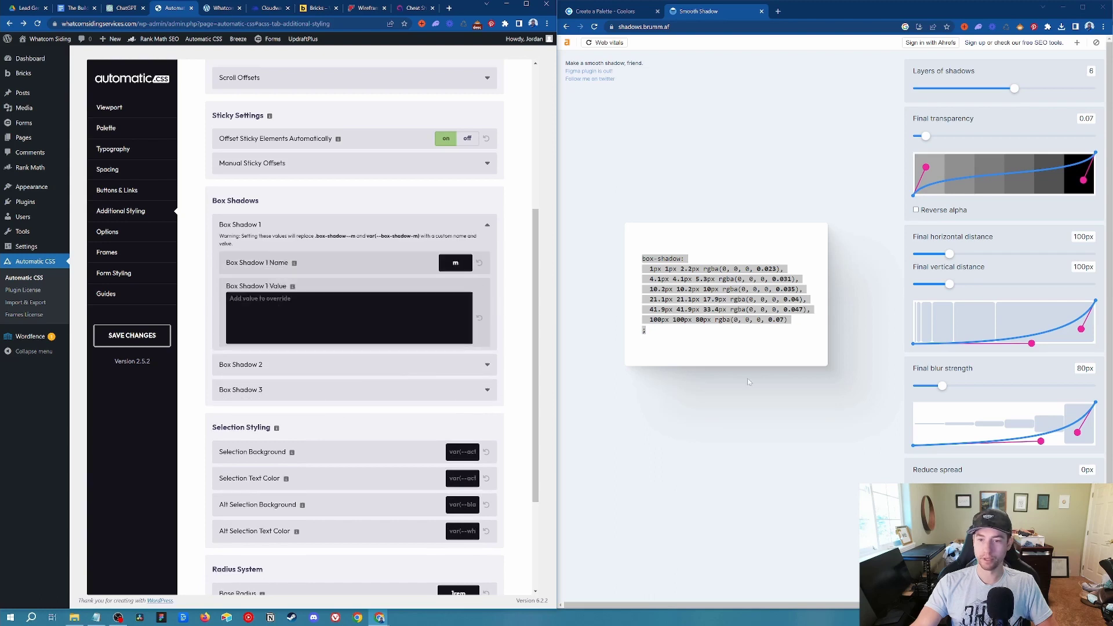
click(474, 367)
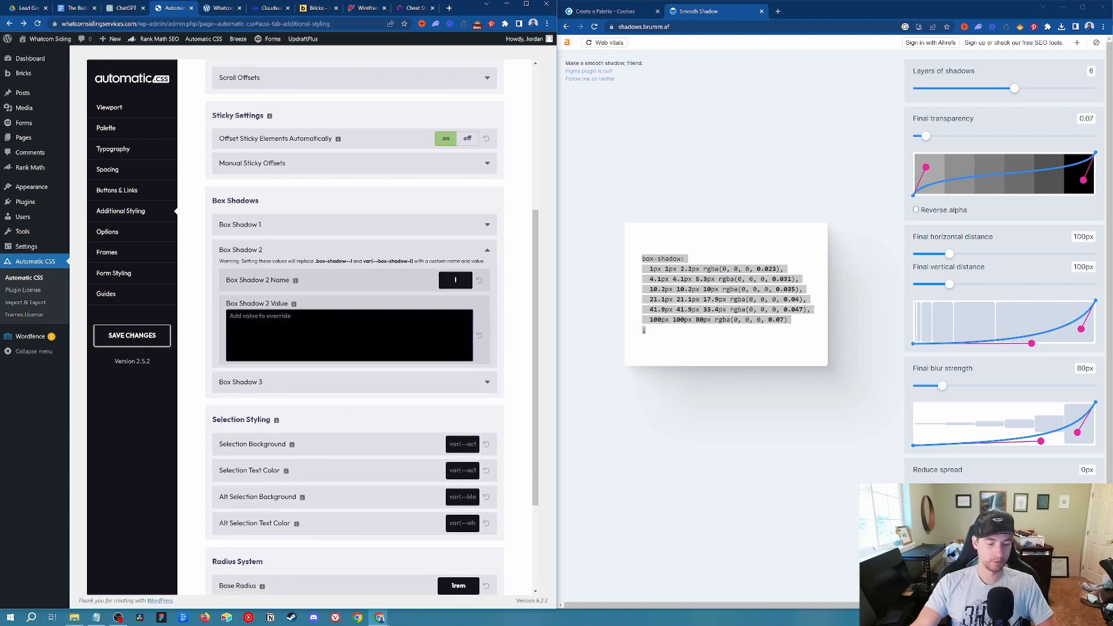
key(ctrl+v)
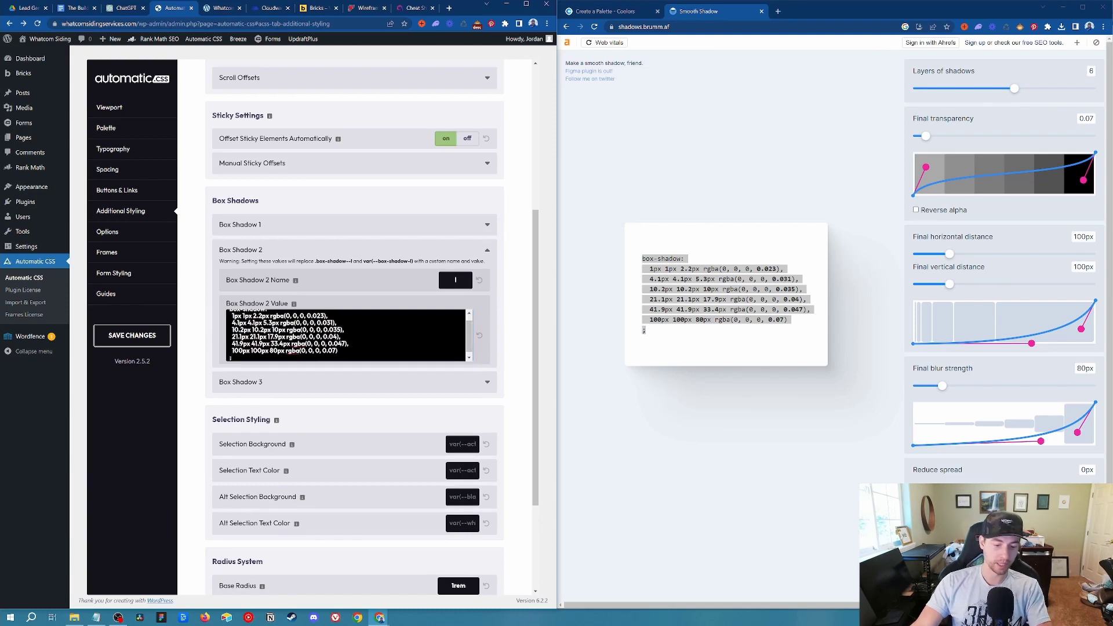
Remove the leading "box-shadow:" and the trailing semicolon from the Box Shadow 2 value and save the changes.
scroll(346, 348, up, 2)
scroll(346, 347, up, 1)
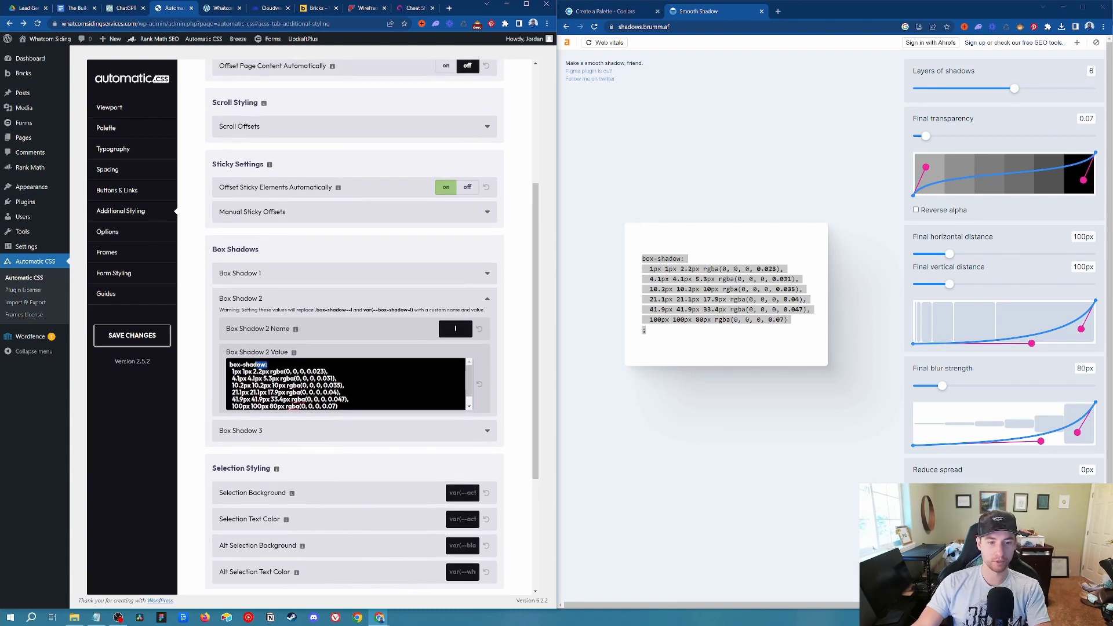
key(BackSpace)
key(BackSpace)
key(BackSpace)
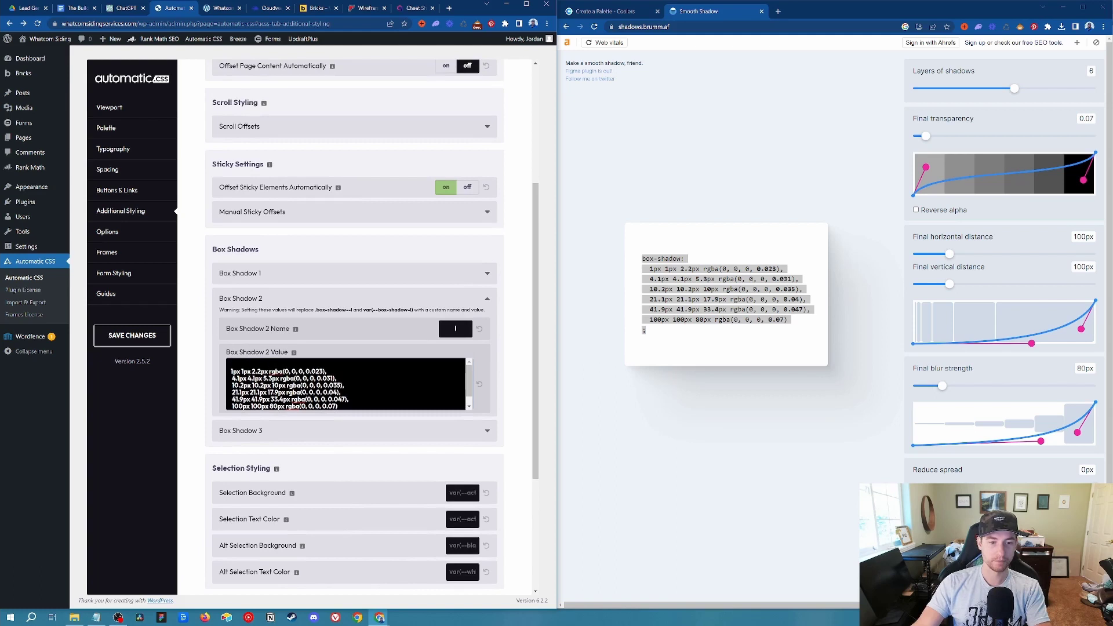
scroll(346, 382, down, 1)
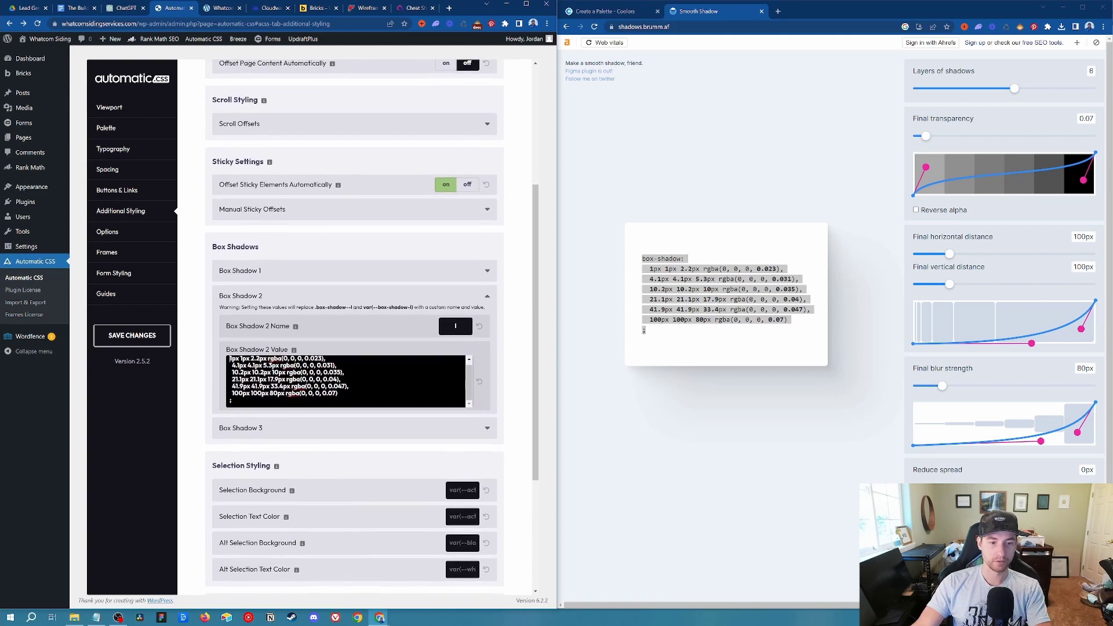
key(BackSpace)
key(BackSpace)
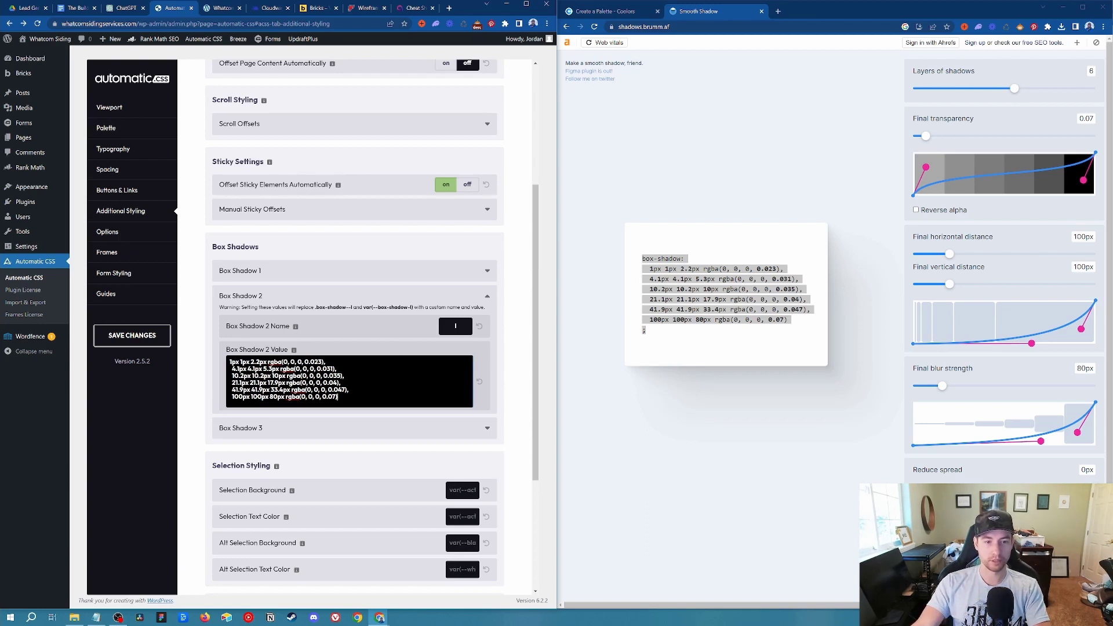
click(132, 335)
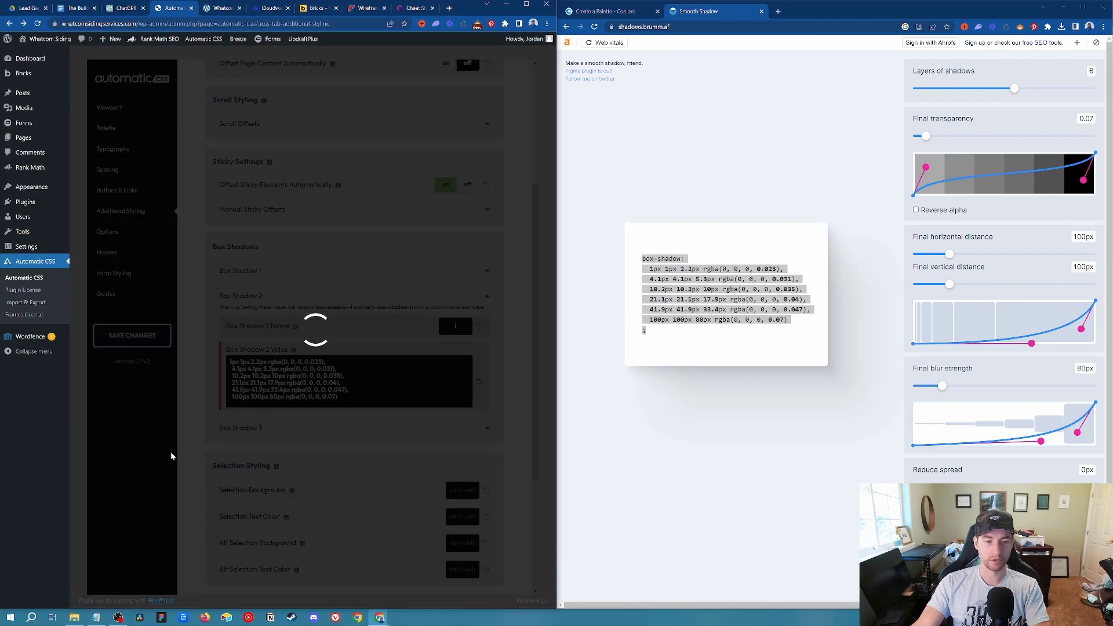
Return to the Typography settings and examine the text, heading and fallback options.
scroll(180, 381, up, 2)
scroll(180, 381, up, 3)
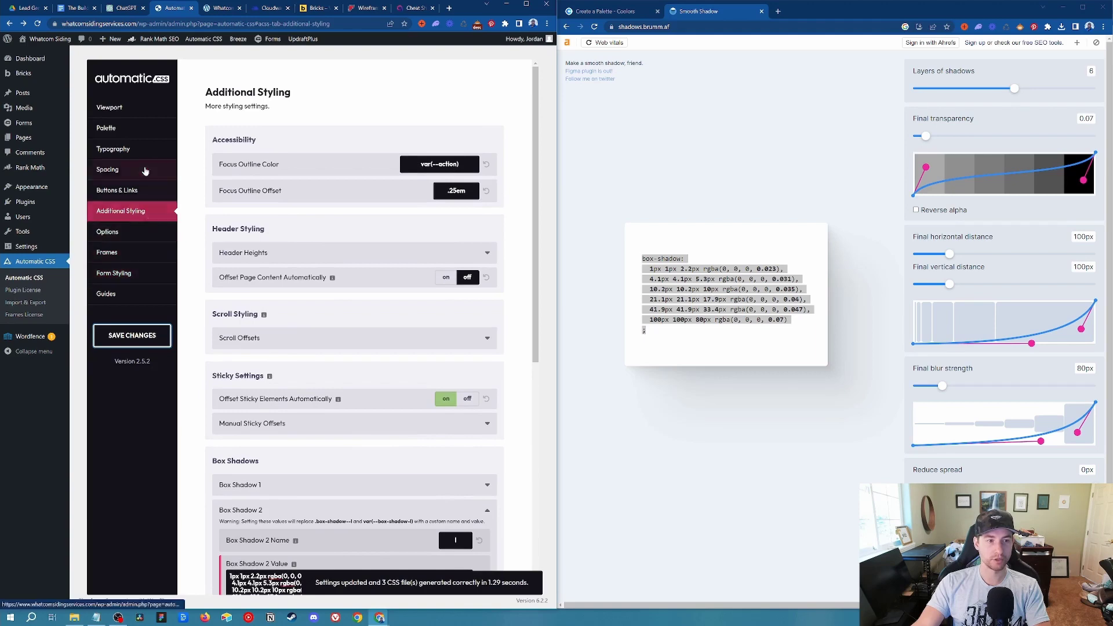
click(113, 149)
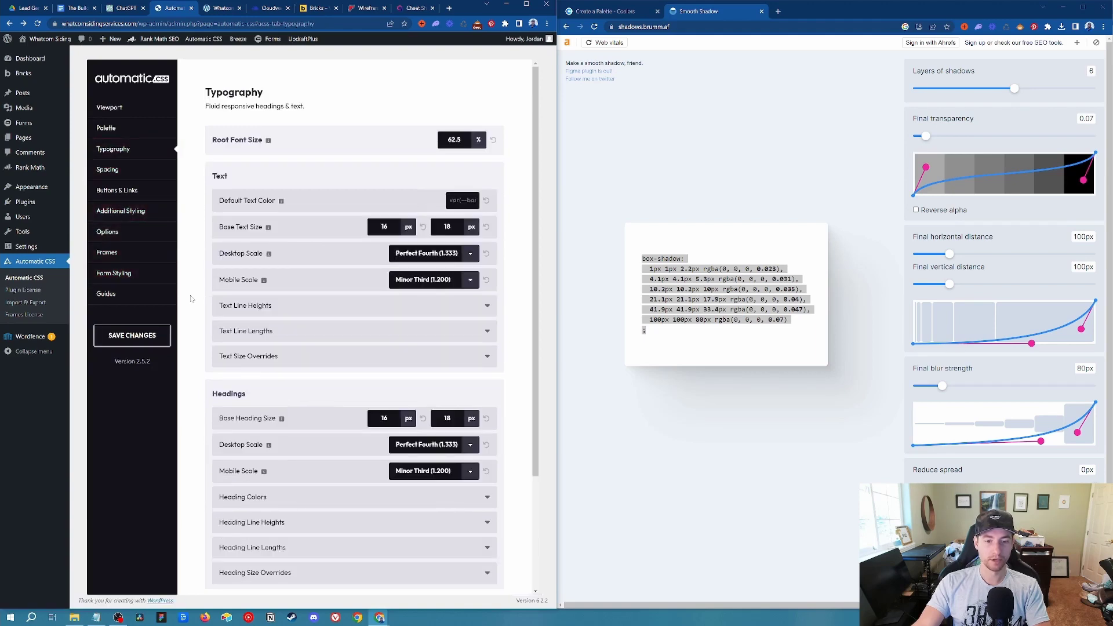
scroll(192, 299, down, 3)
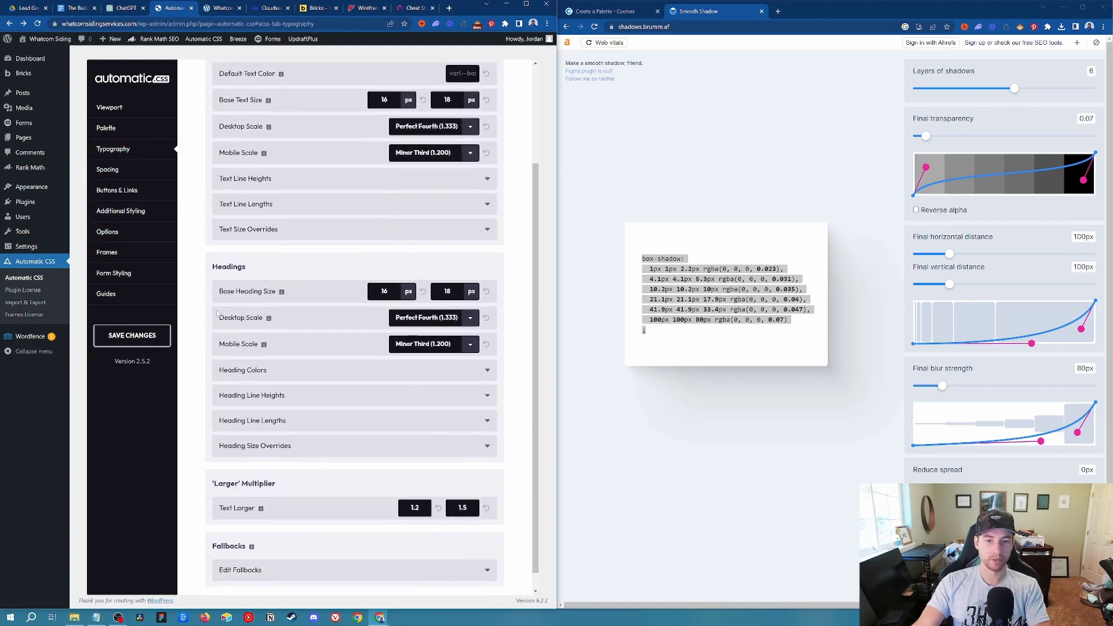
scroll(192, 298, up, 3)
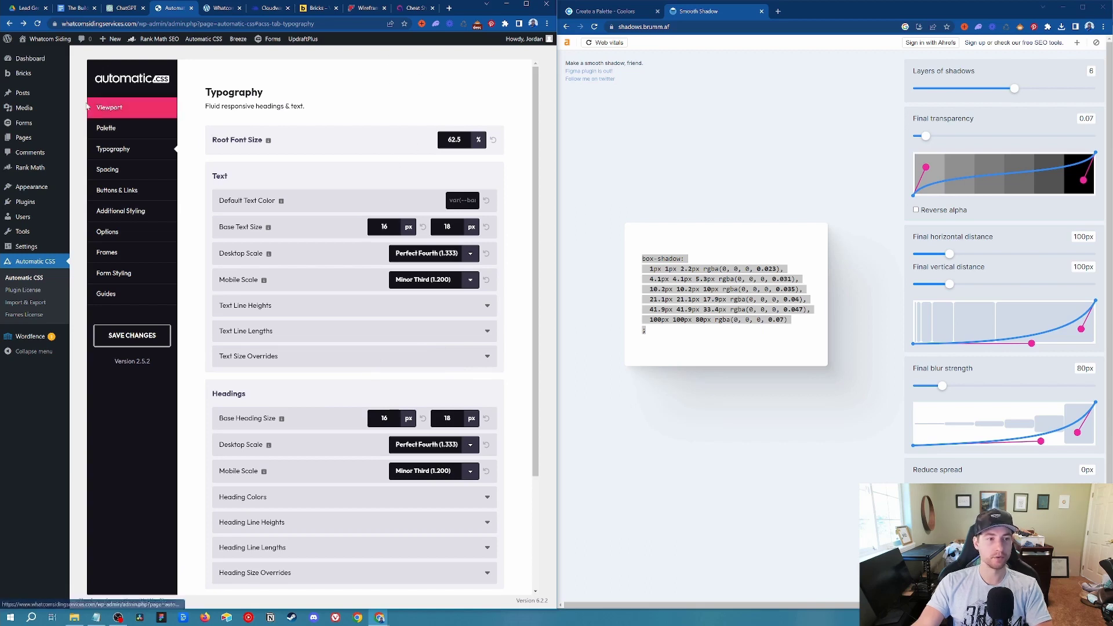
mouse_move(24, 73)
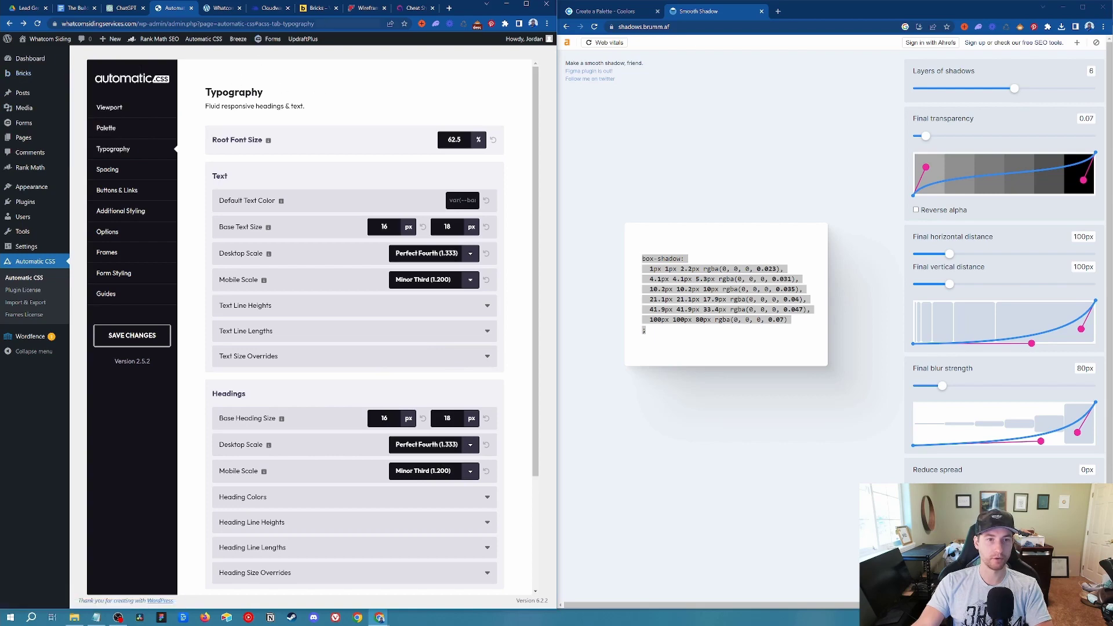
click(221, 11)
click(169, 10)
mouse_move(22, 80)
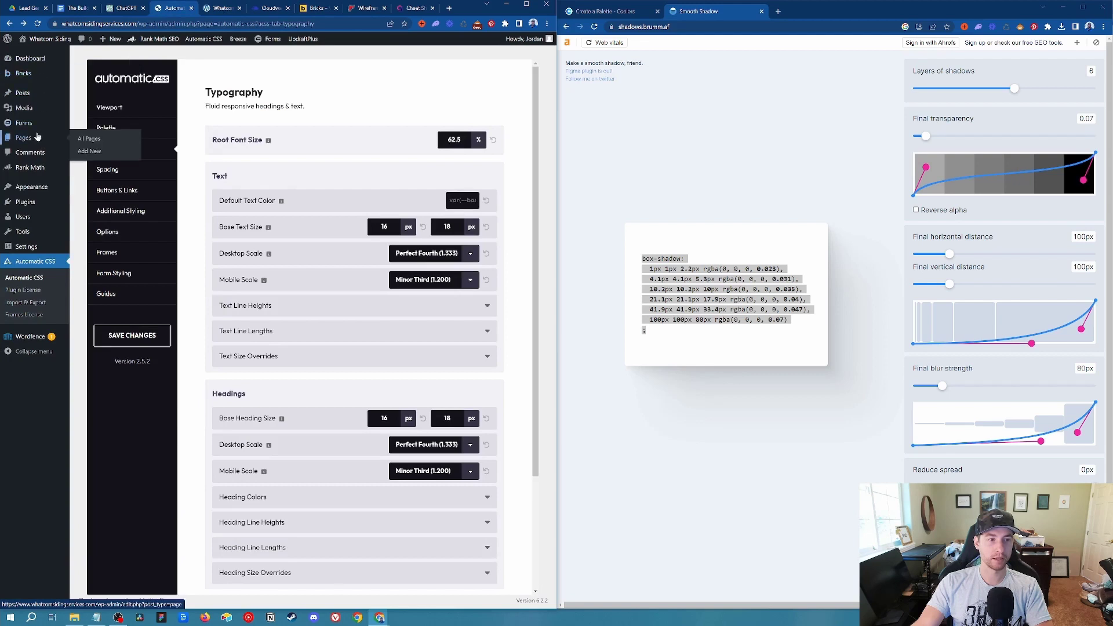
Open the Home page in the Bricks editor in a new browser tab, maximise the browser window and switch to that tab.
click(67, 140)
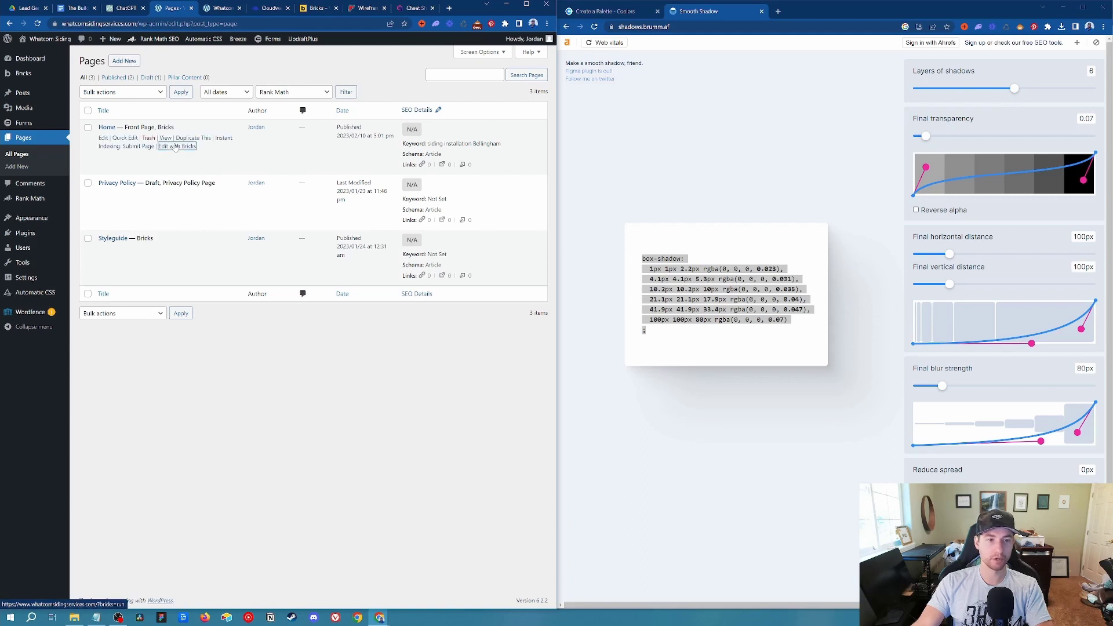
right_click(175, 147)
click(194, 153)
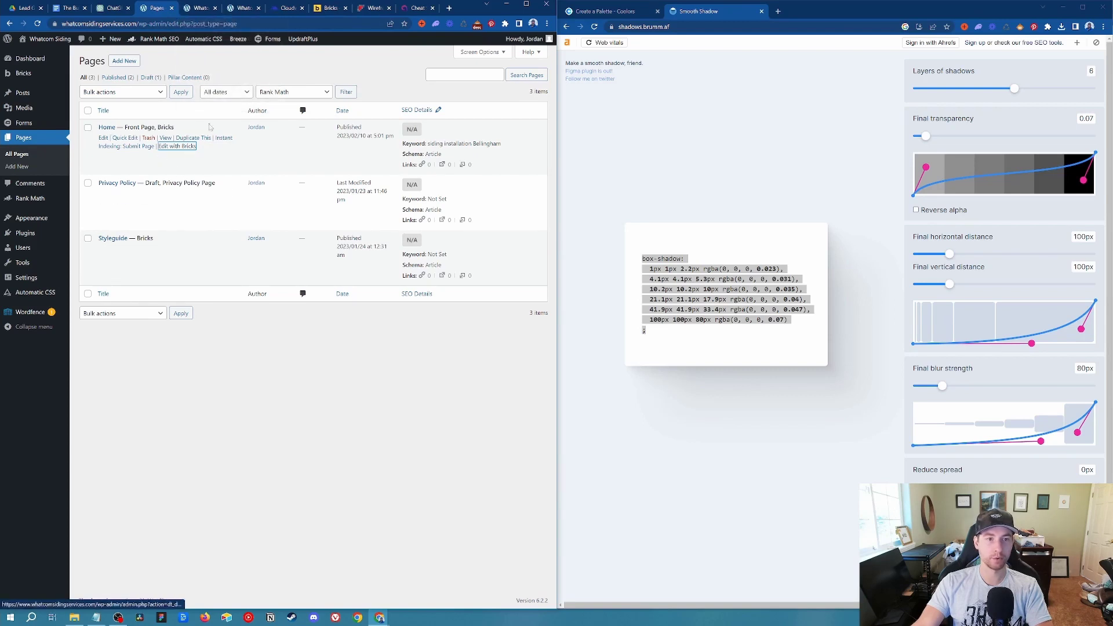
double_click(466, 13)
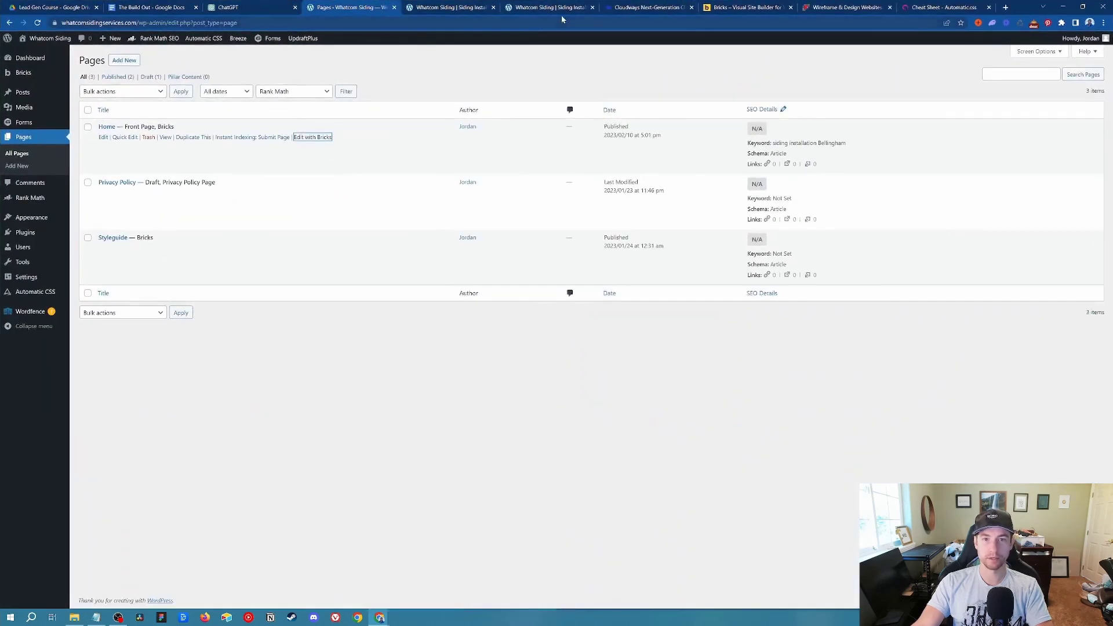
click(441, 7)
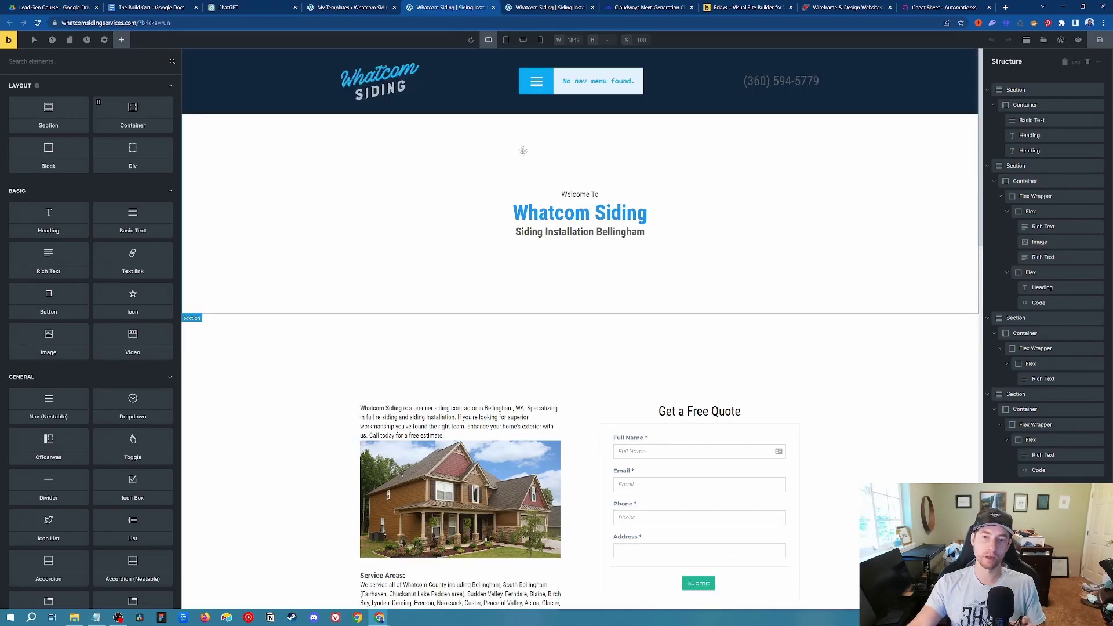
Look over the Home page's existing sections and collapse all of them in the structure tree.
mouse_move(584, 113)
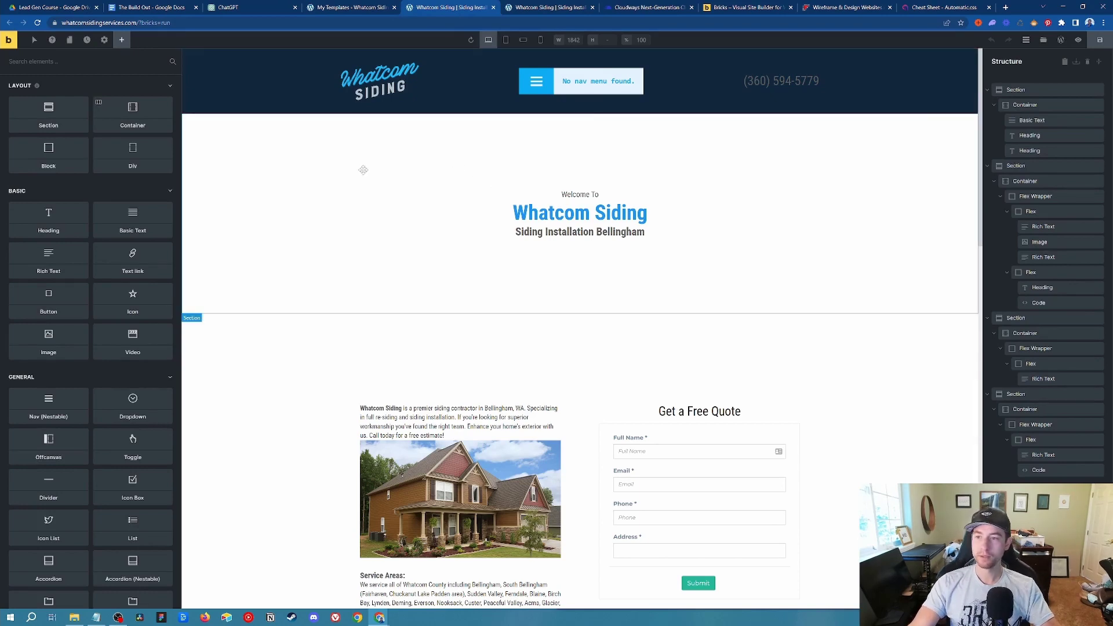
click(839, 147)
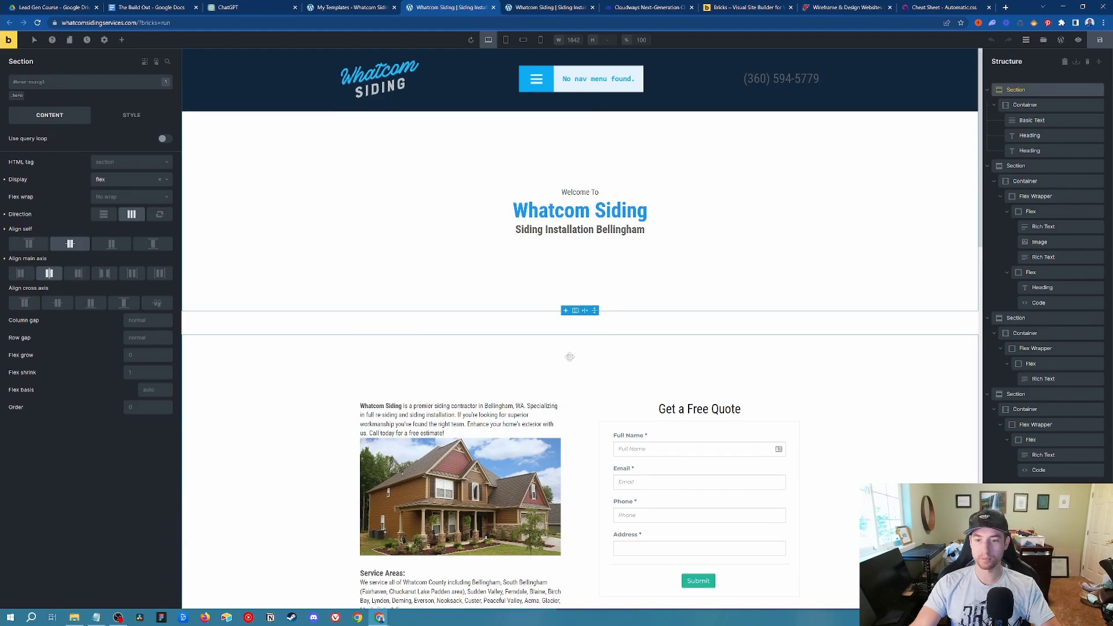
scroll(567, 353, down, 10)
scroll(808, 388, down, 5)
scroll(809, 385, up, 15)
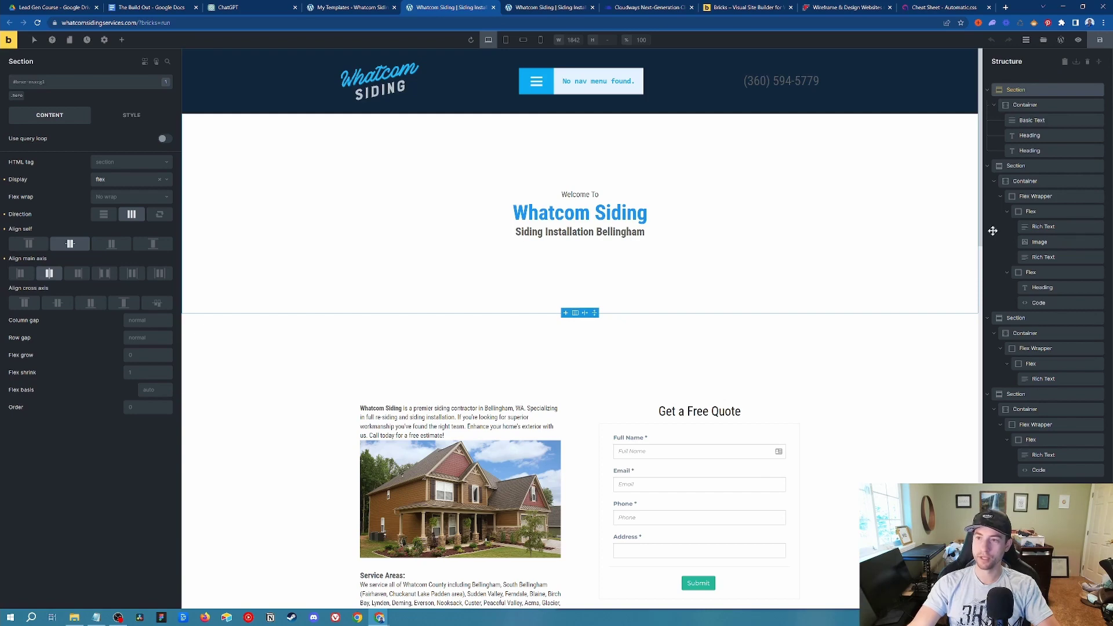
click(360, 371)
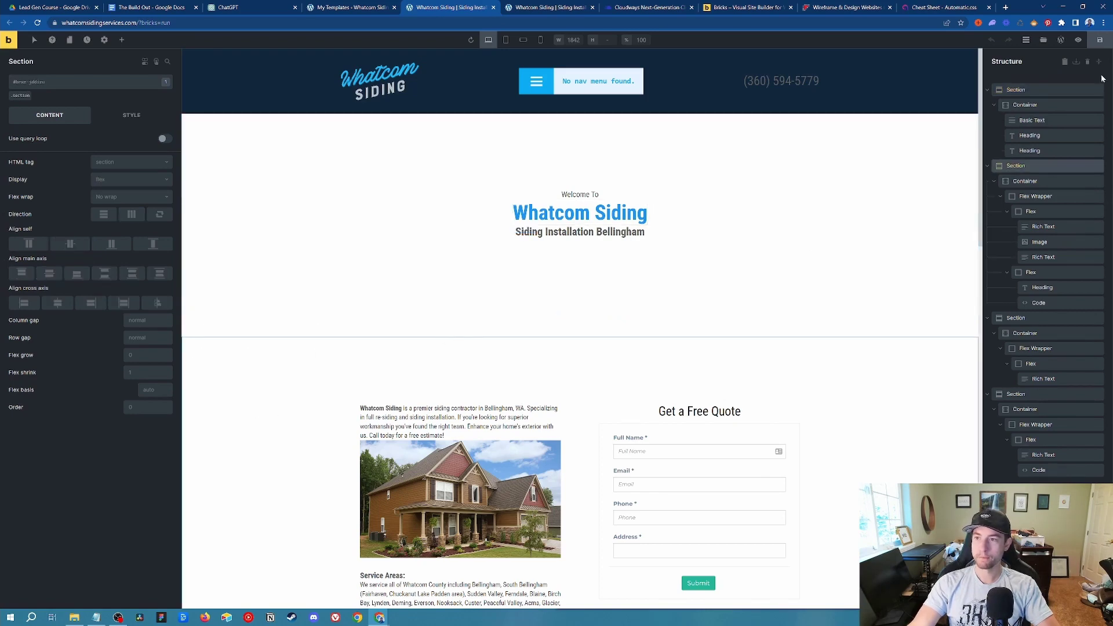
click(1099, 62)
click(1060, 192)
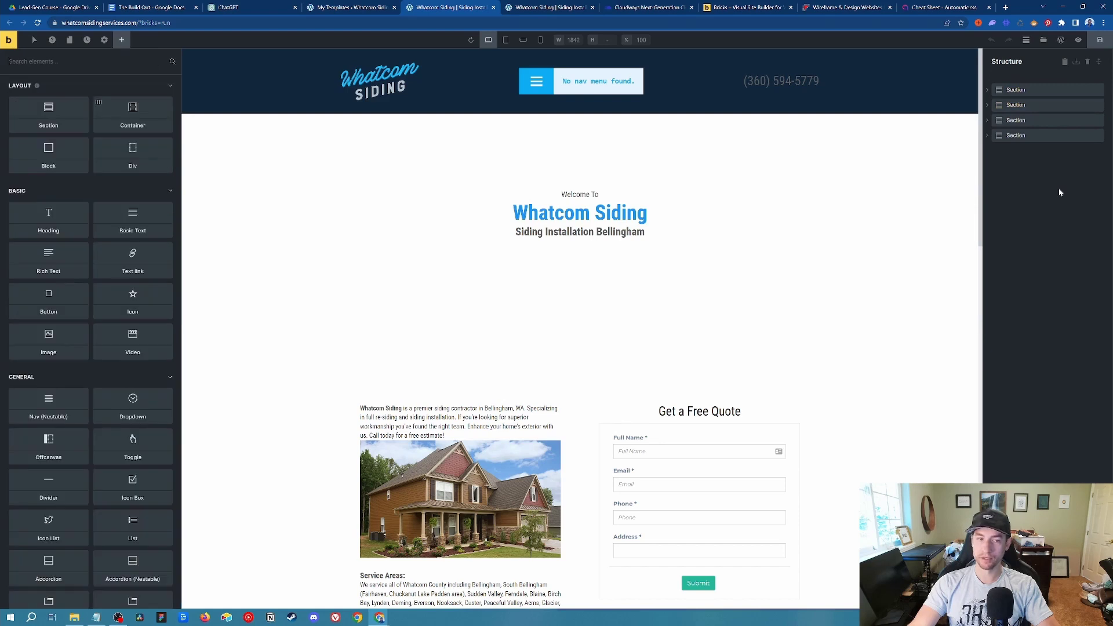
Open the remote template library, filter it to the Hero Sections bundle and look through the hero templates.
click(1045, 40)
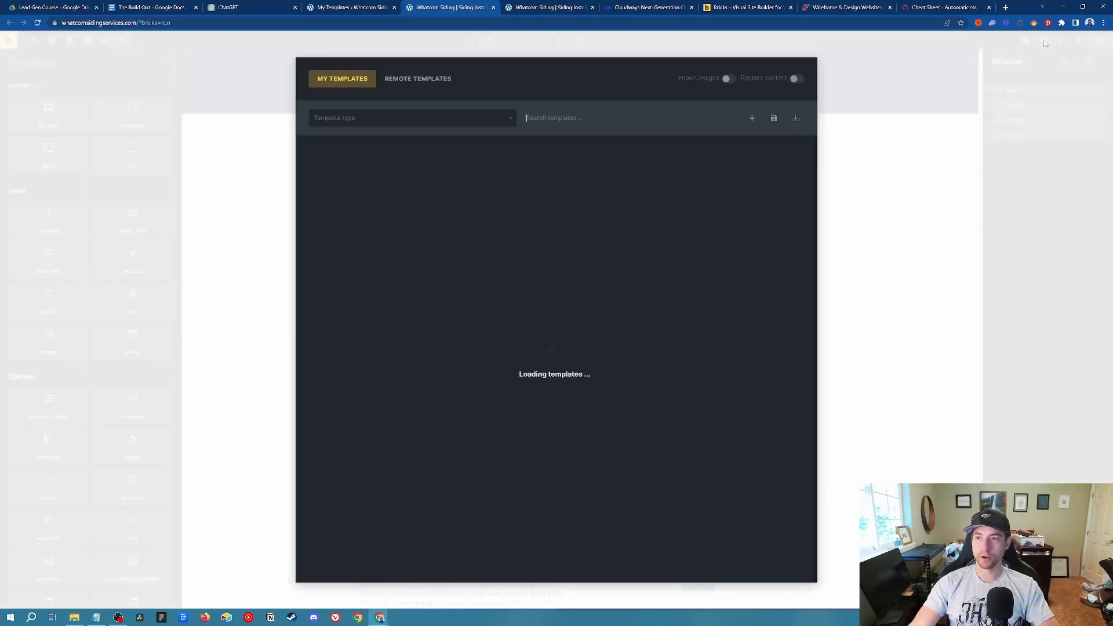
click(437, 80)
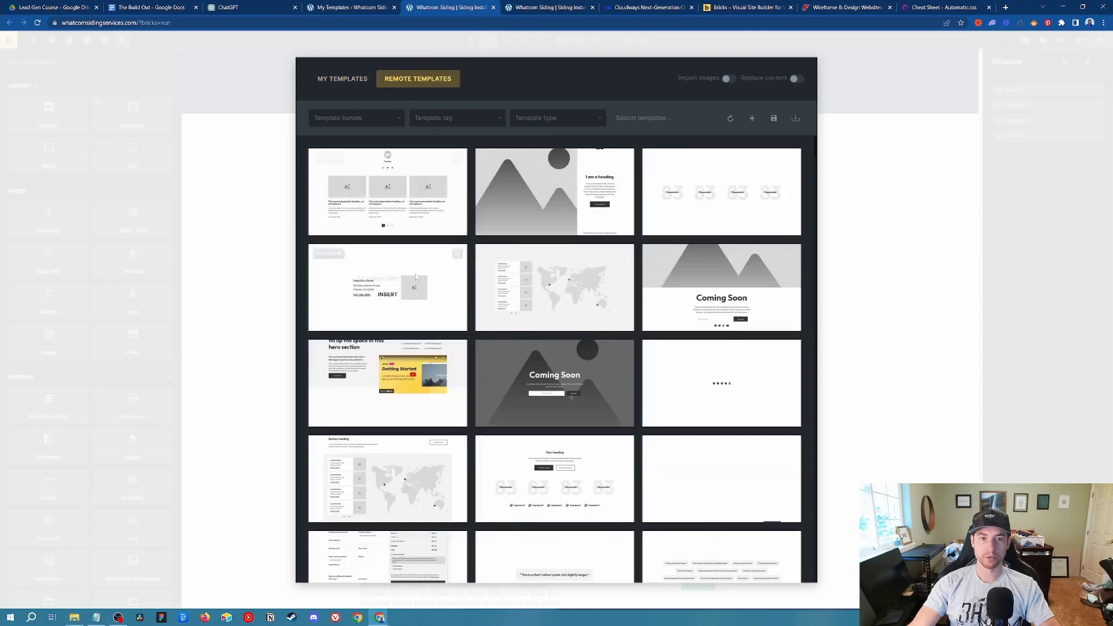
click(377, 121)
scroll(357, 191, down, 4)
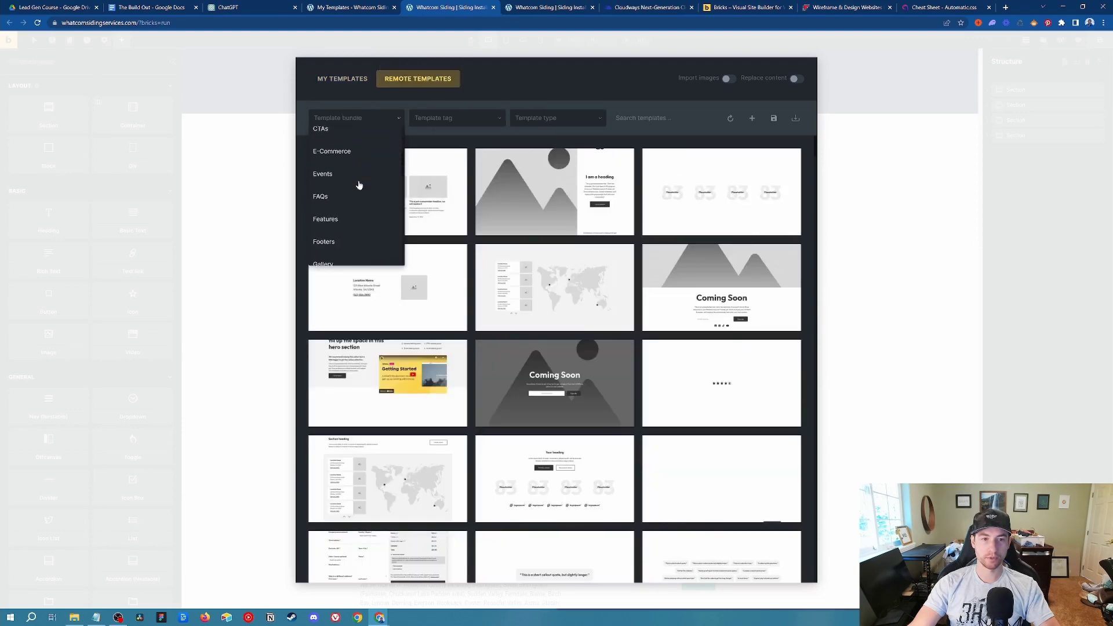
scroll(354, 210, down, 4)
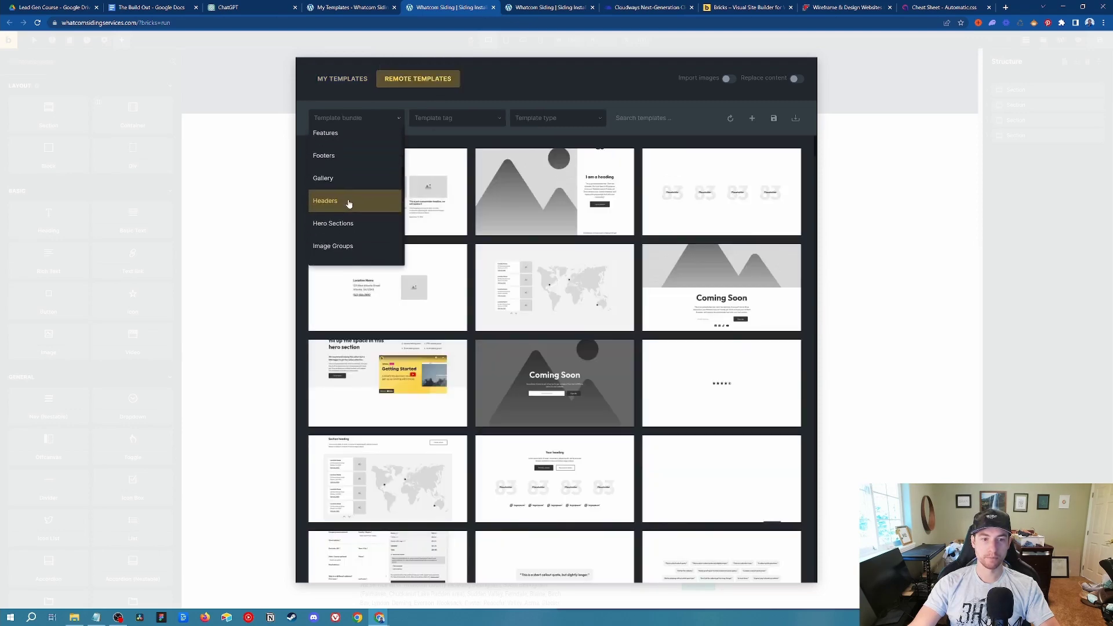
click(359, 216)
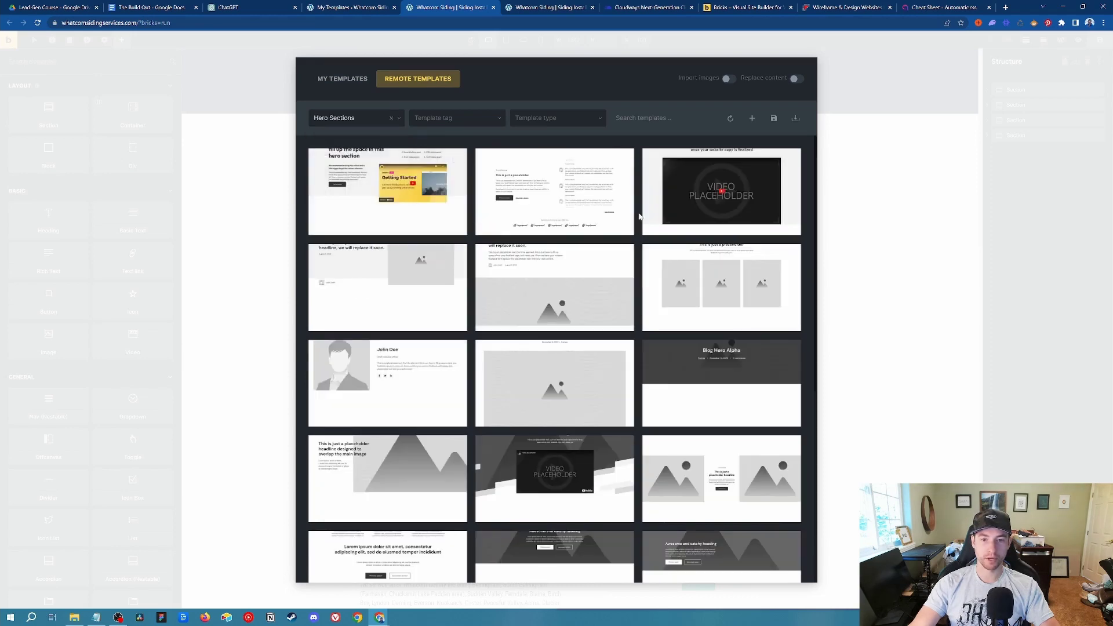
scroll(591, 333, down, 6)
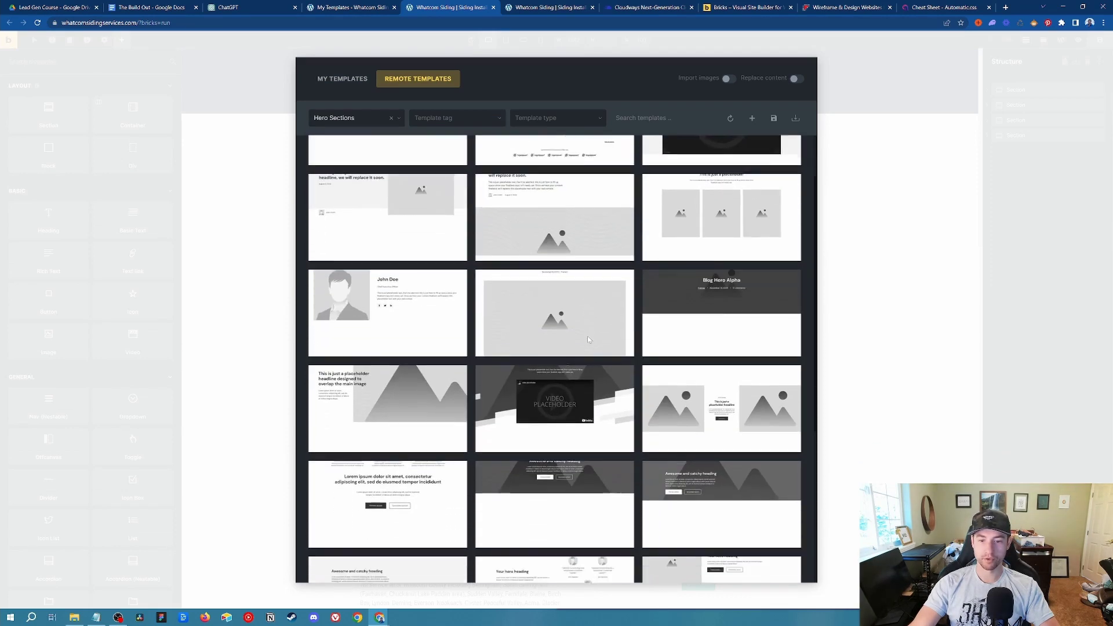
mouse_move(588, 339)
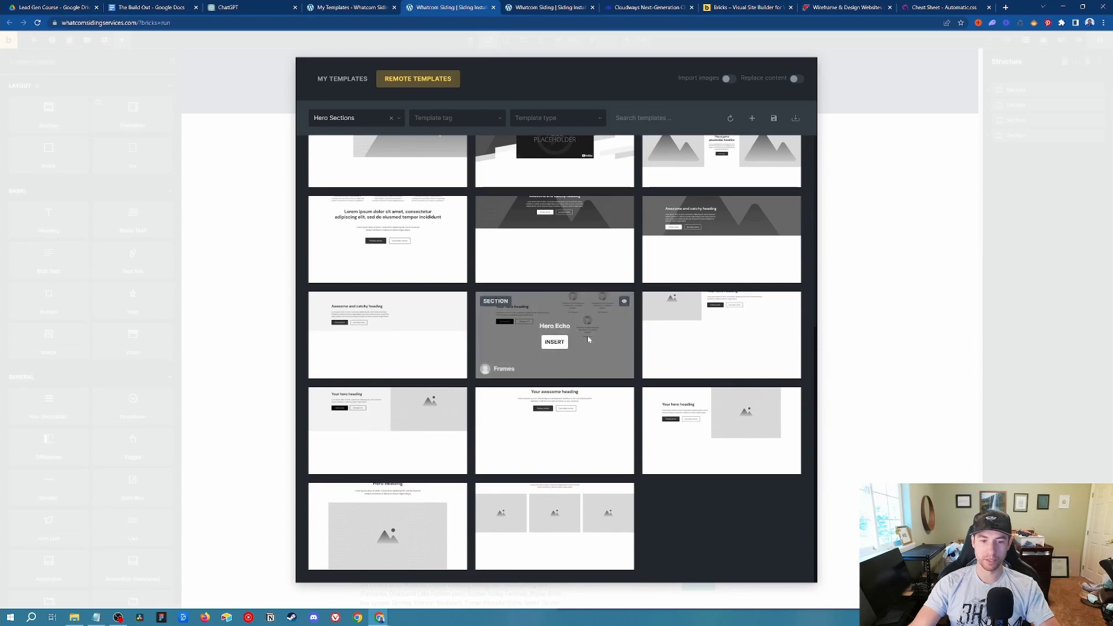
scroll(589, 339, up, 5)
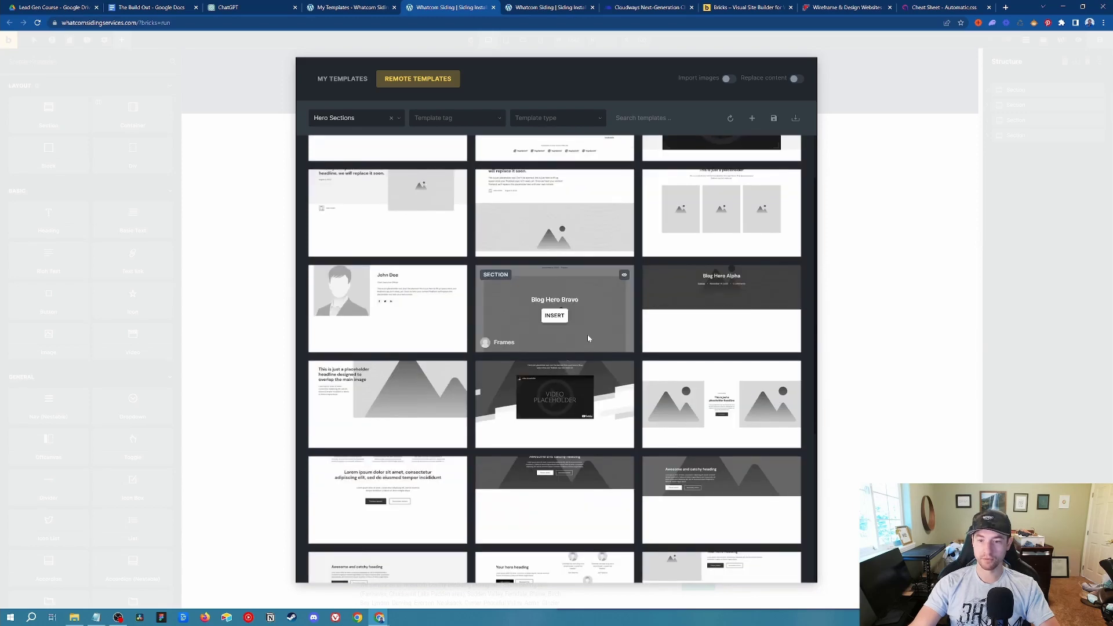
scroll(589, 335, up, 1)
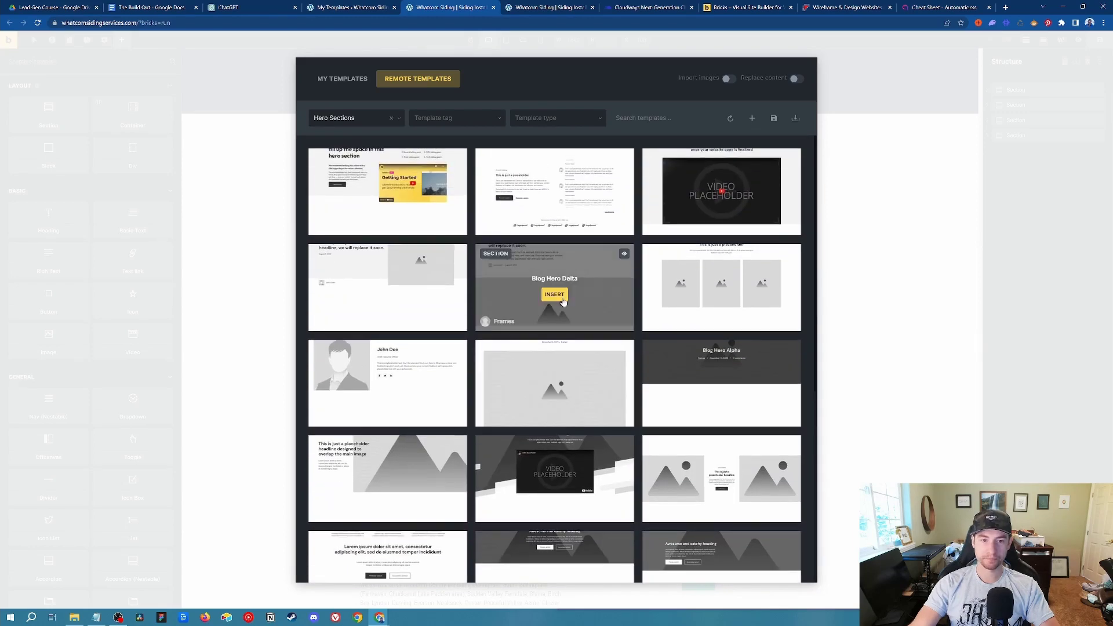
Insert the Hero Hotel template from the remote Hero Sections templates without importing its theme style.
scroll(584, 301, down, 2)
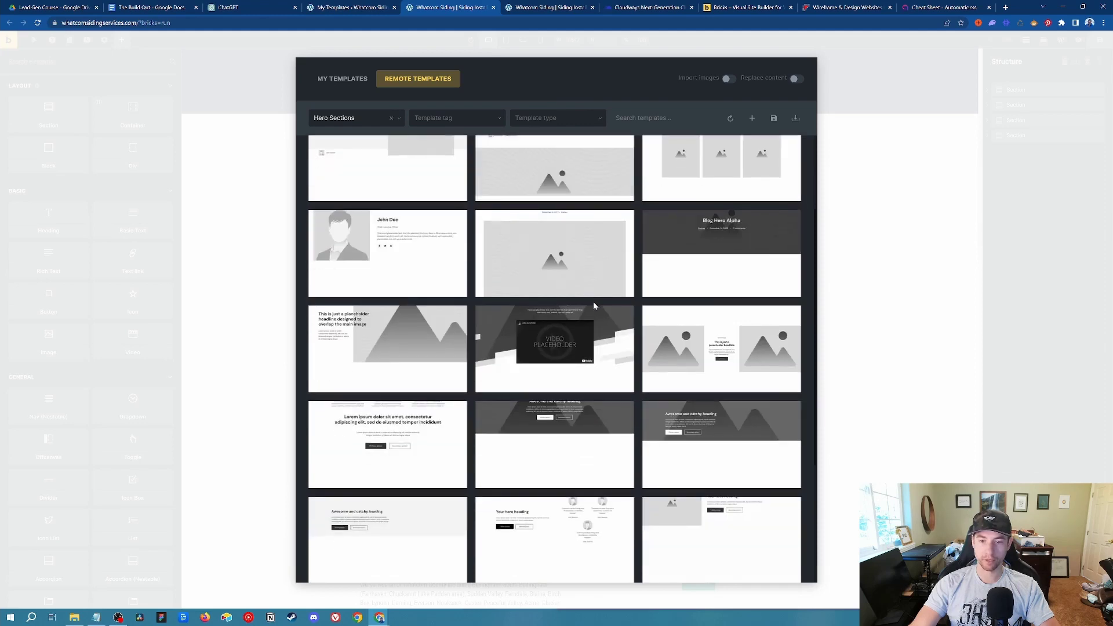
mouse_move(561, 418)
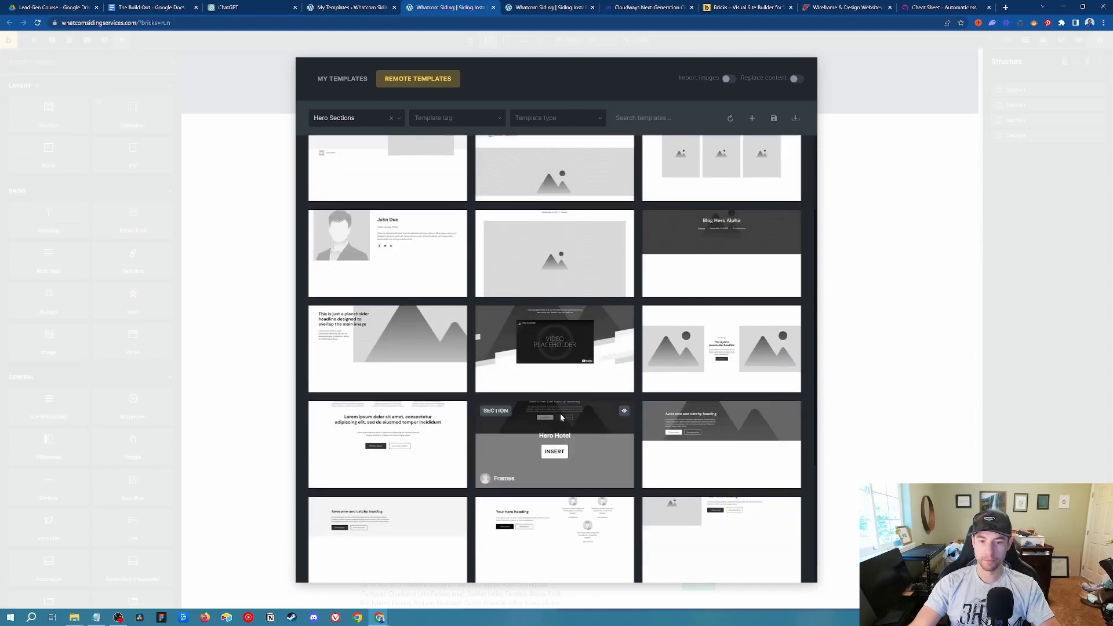
click(554, 452)
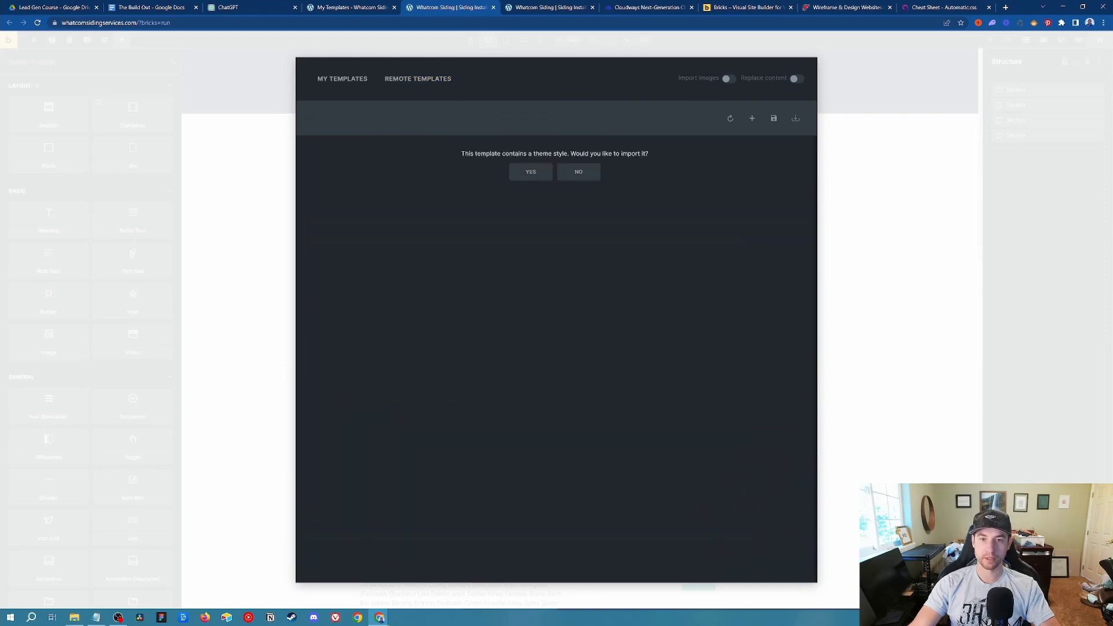
triple_click(579, 154)
click(579, 173)
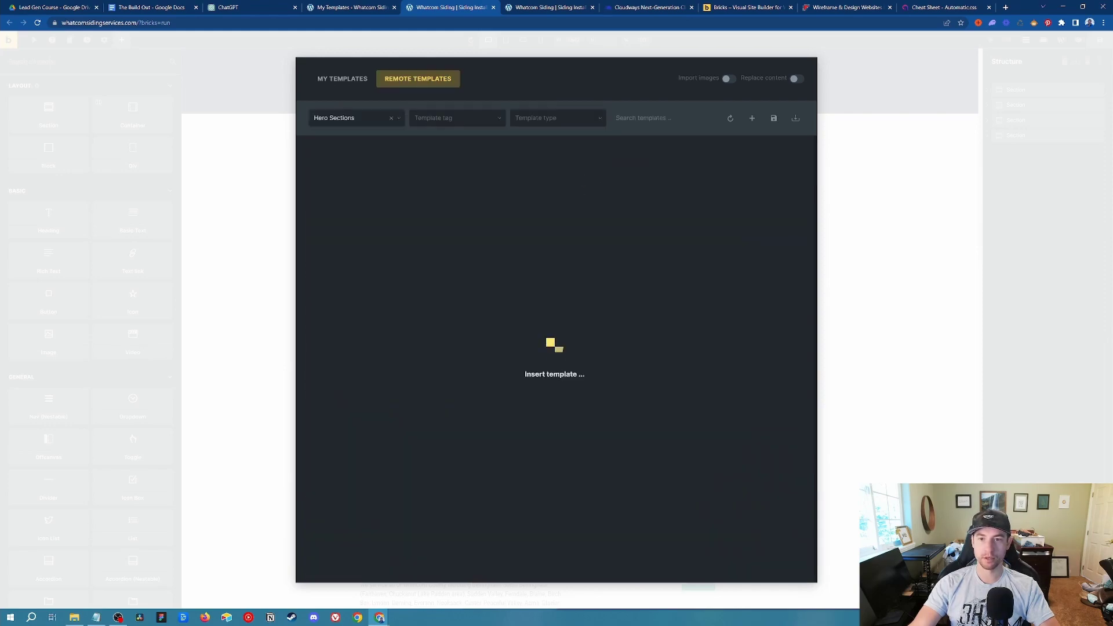
Move the Hero Hotel section above all other sections in the page structure.
scroll(790, 375, up, 4)
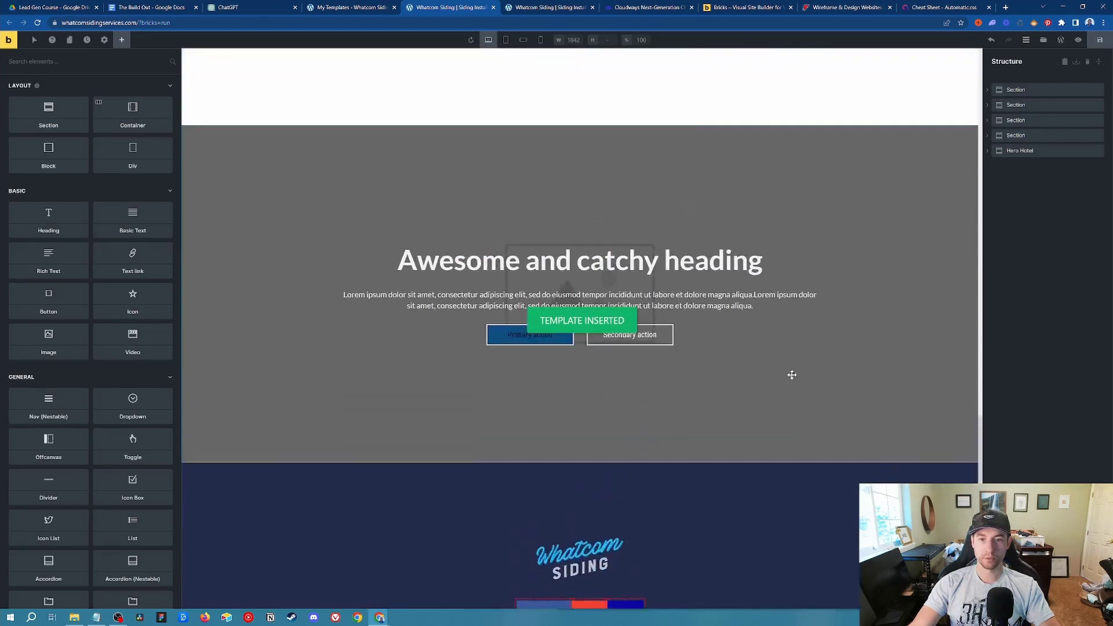
scroll(728, 348, down, 1)
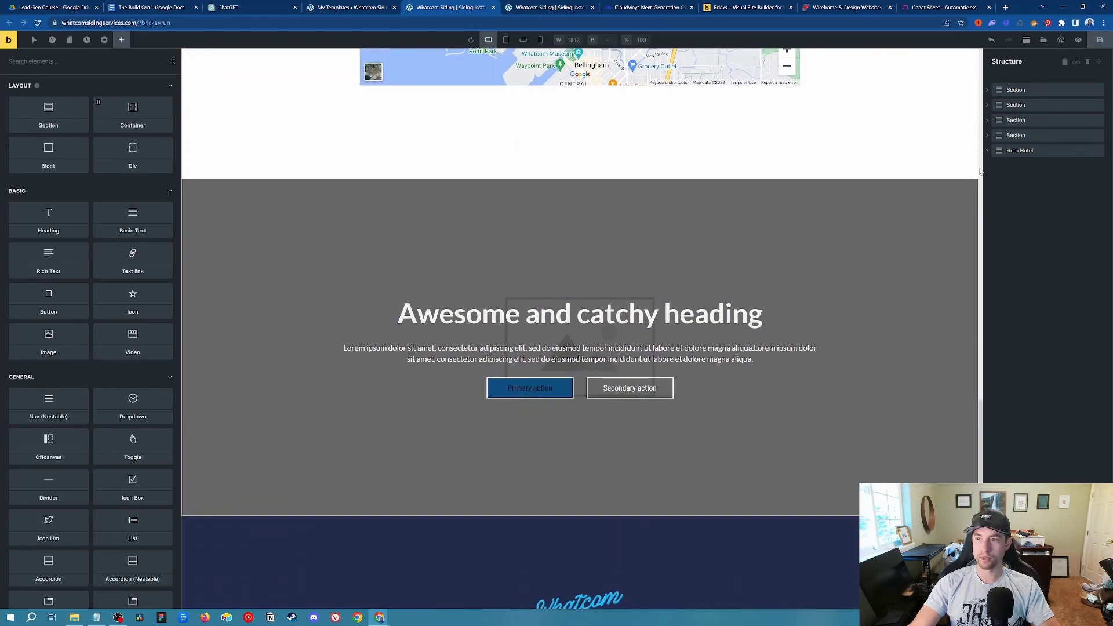
click(1015, 151)
drag(1015, 150, 1015, 87)
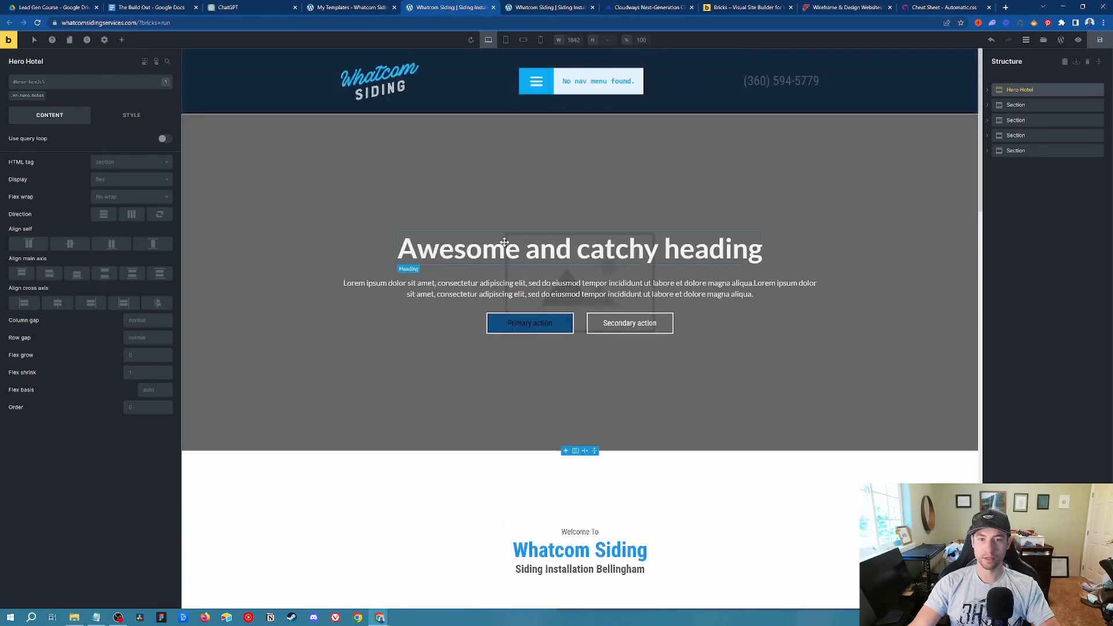
Examine the text and HTML tags of the "Whatcom Siding", "Siding Installation Bellingham" and hero headings.
scroll(676, 300, down, 2)
click(632, 421)
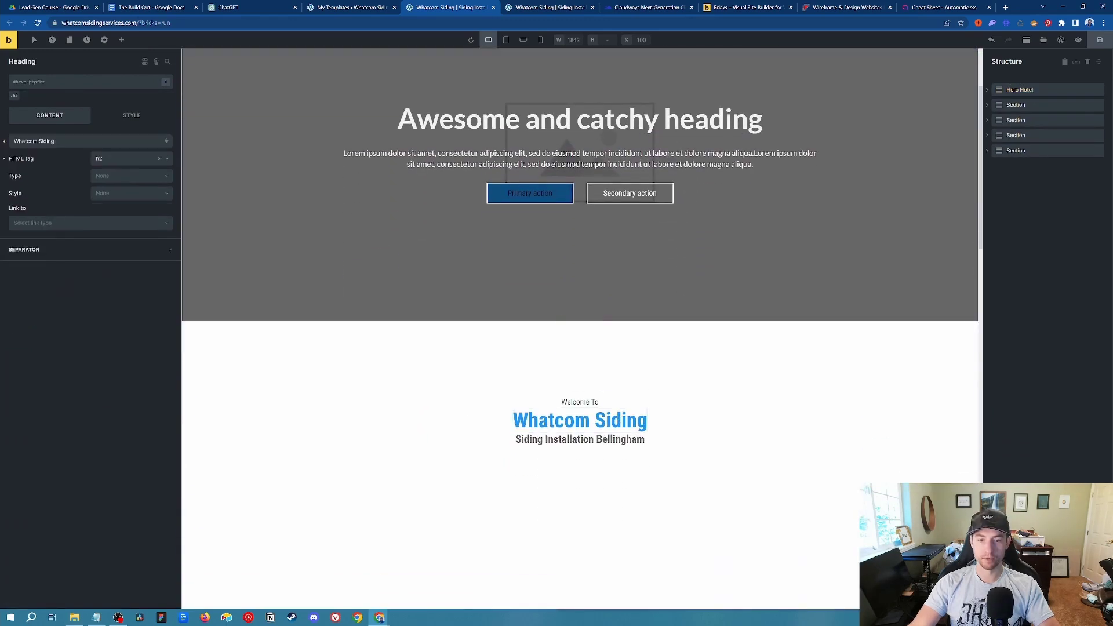
click(574, 421)
triple_click(574, 421)
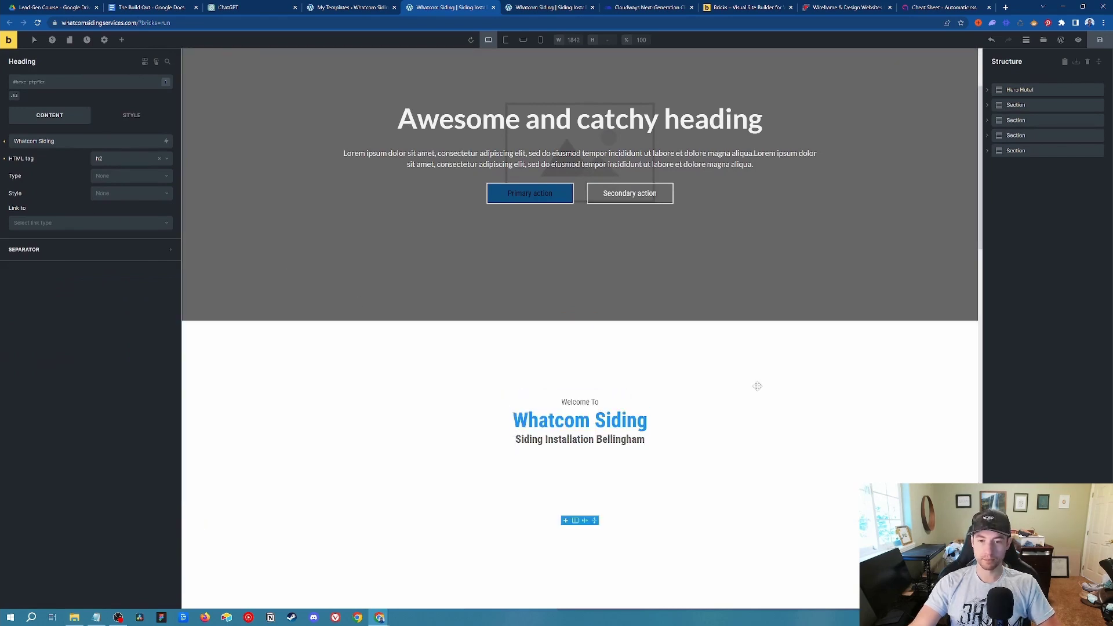
double_click(620, 439)
triple_click(620, 438)
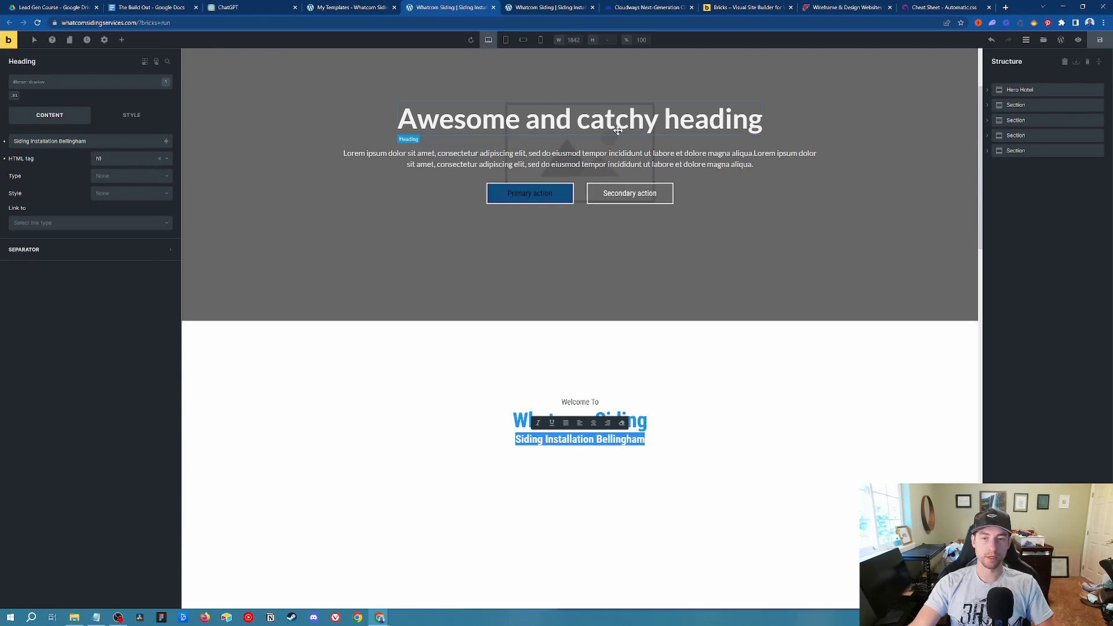
scroll(618, 130, up, 2)
triple_click(579, 248)
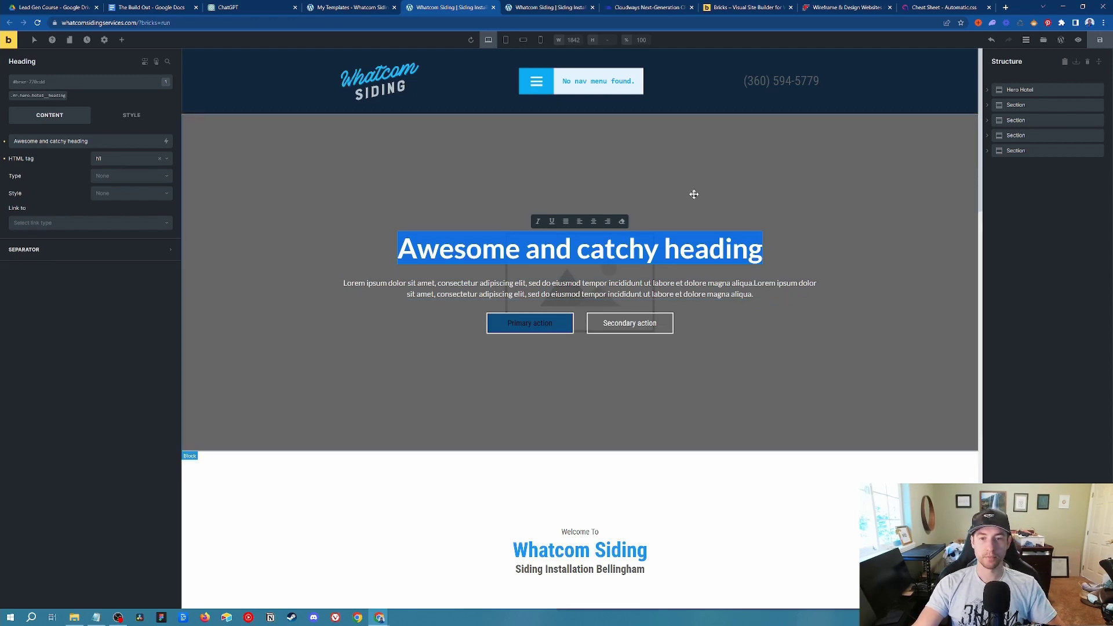
click(815, 385)
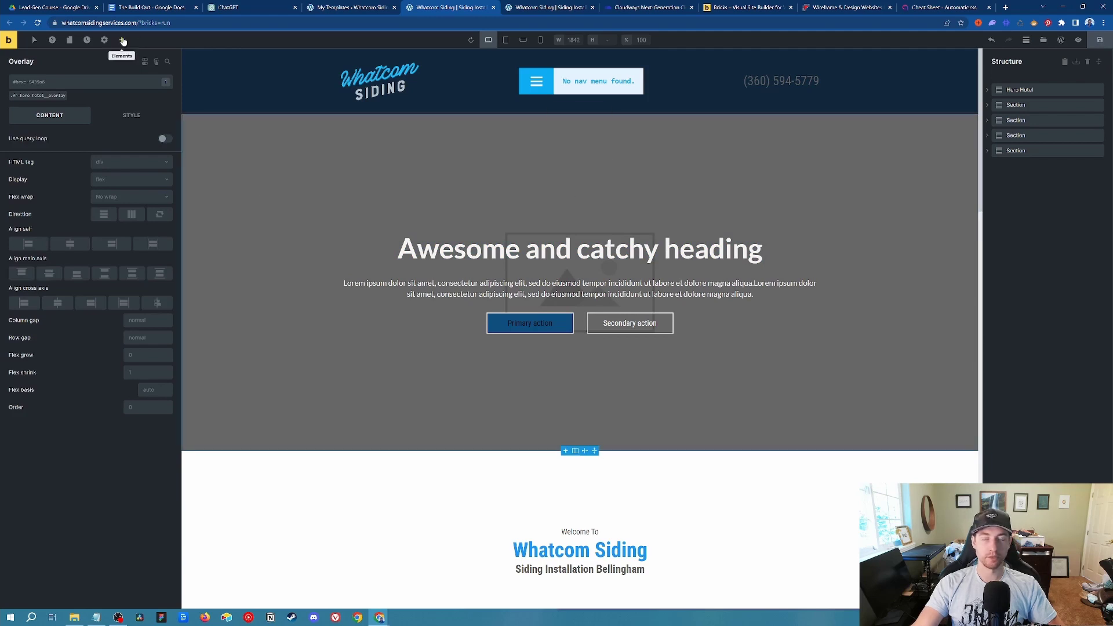
Expand the Hero Hotel section's structure and inspect its content wrapper, heading, lede, CTA links and overlay.
click(1018, 90)
click(988, 91)
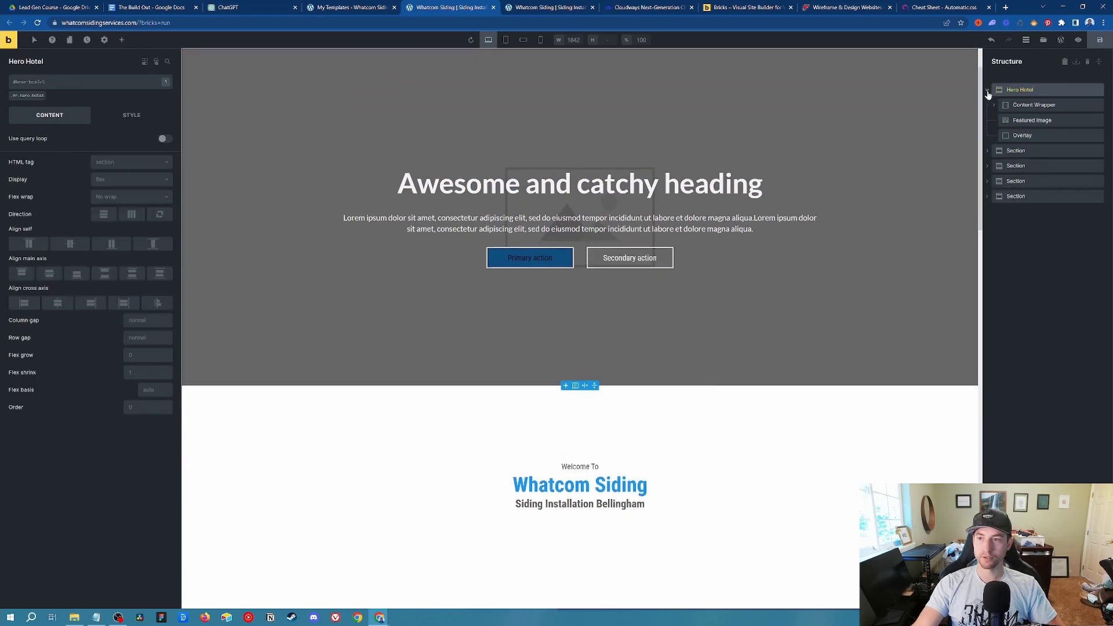
click(1016, 104)
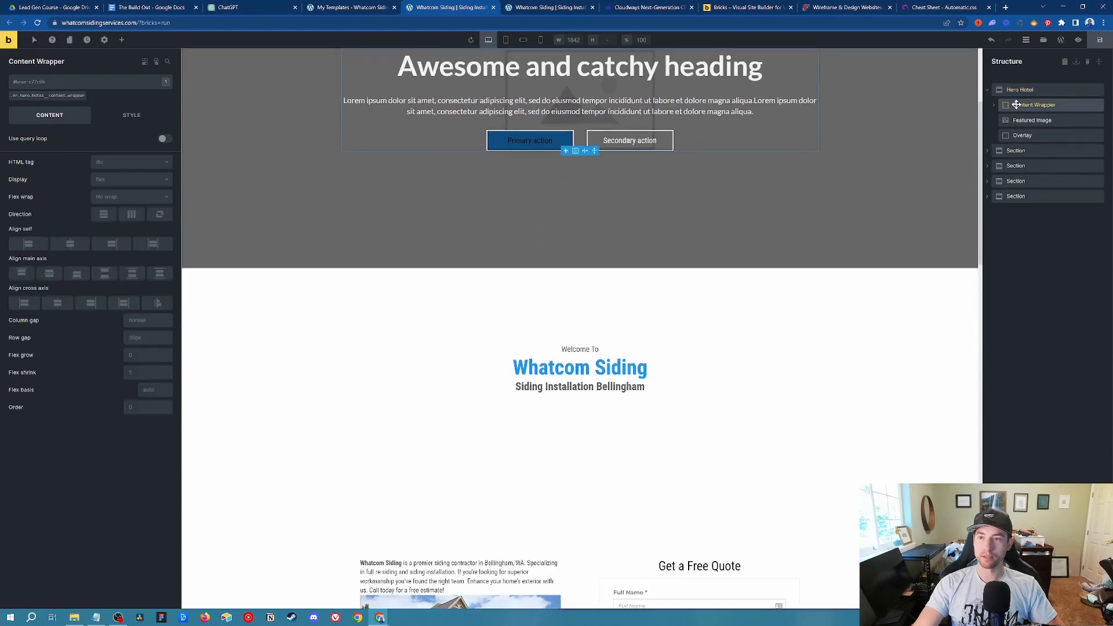
scroll(868, 224, up, 3)
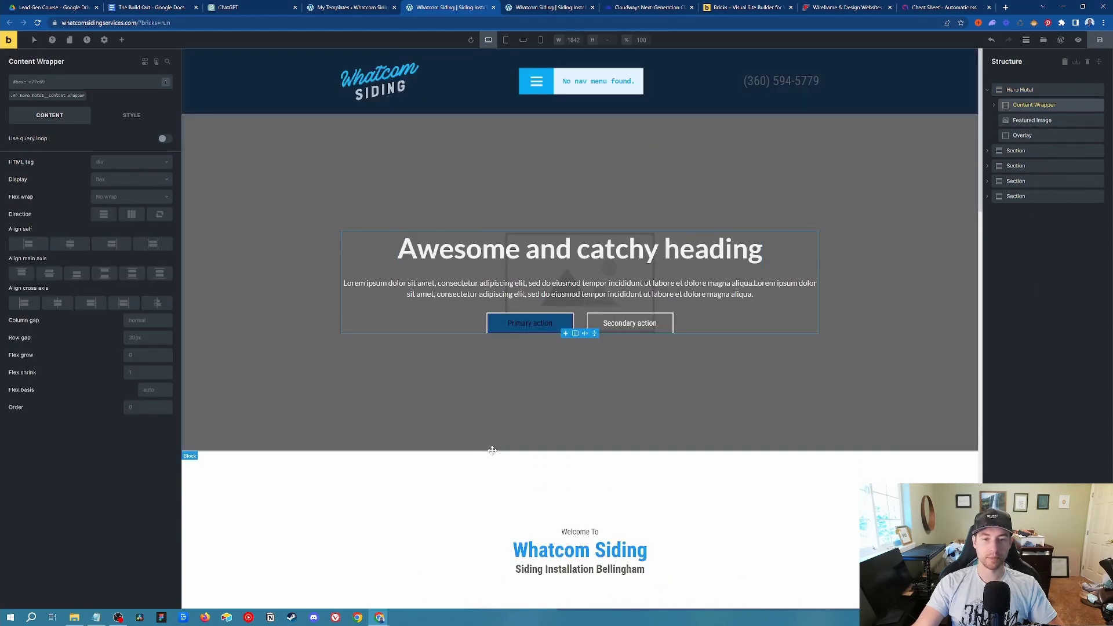
click(995, 107)
click(1028, 120)
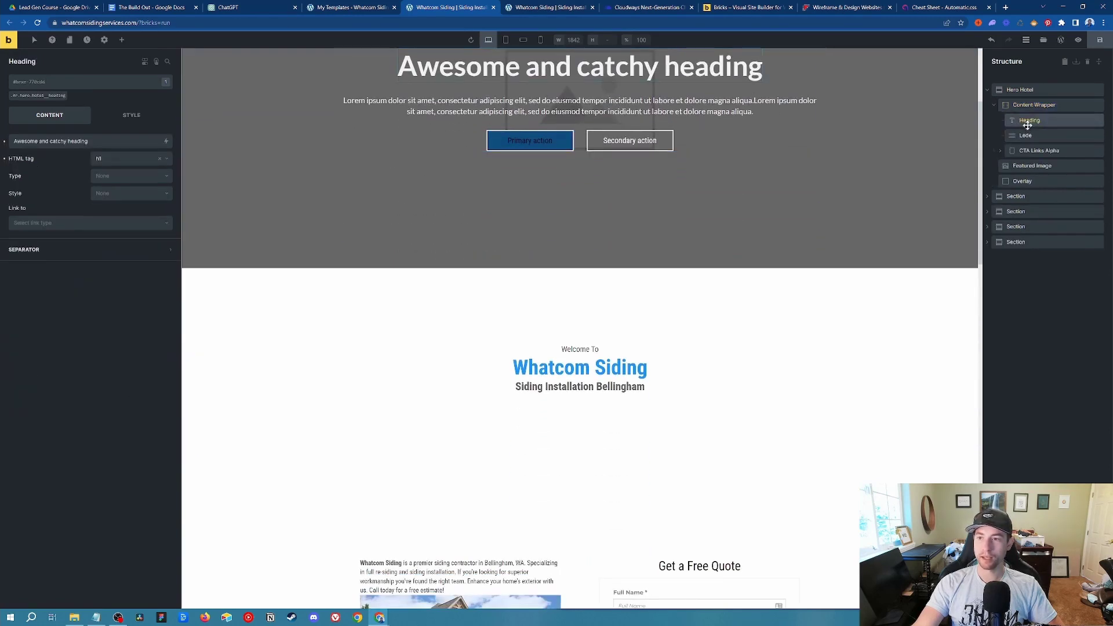
click(1052, 138)
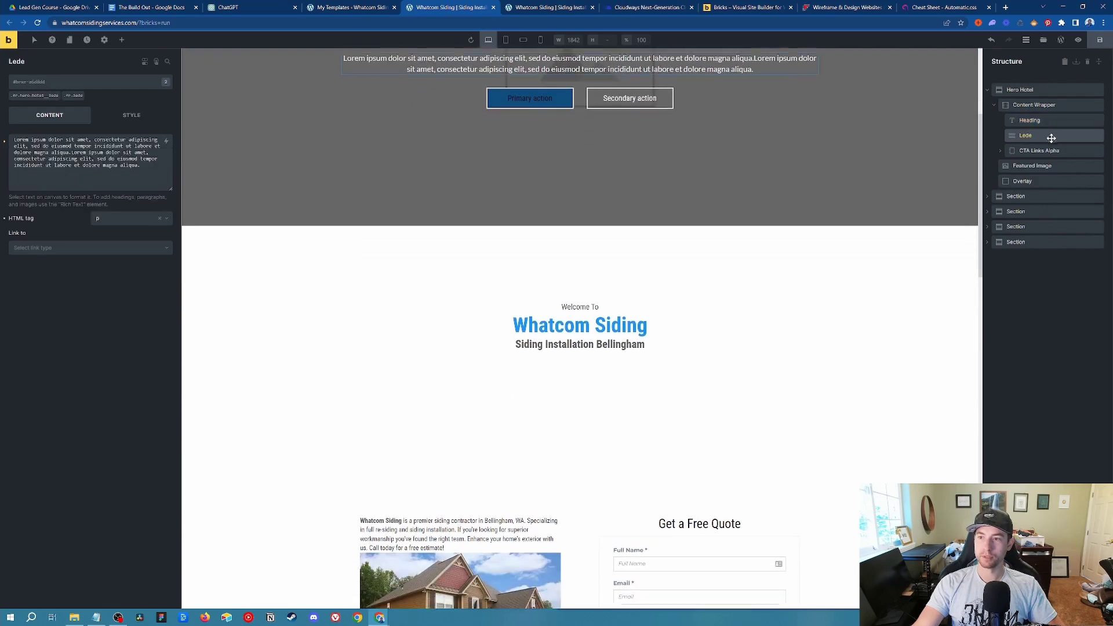
scroll(823, 181, up, 2)
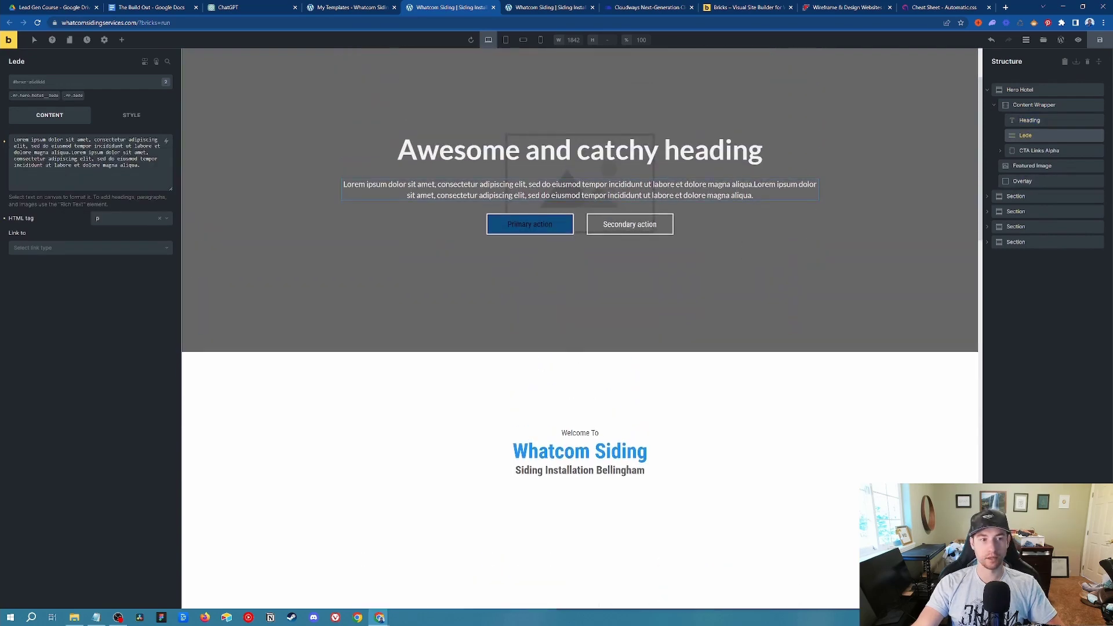
click(1039, 151)
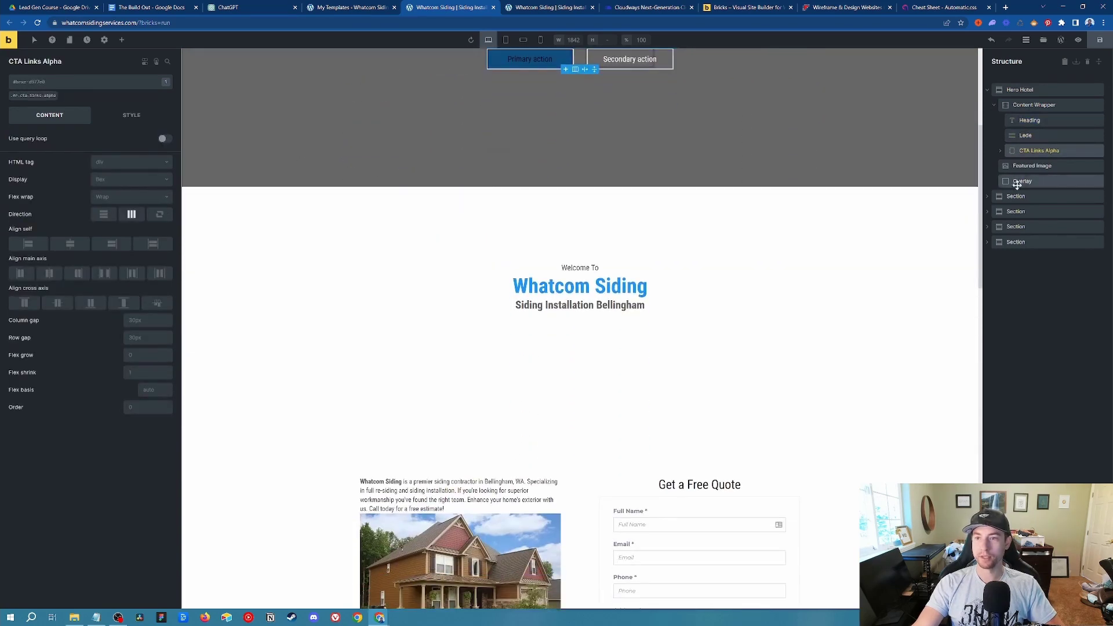
click(1000, 151)
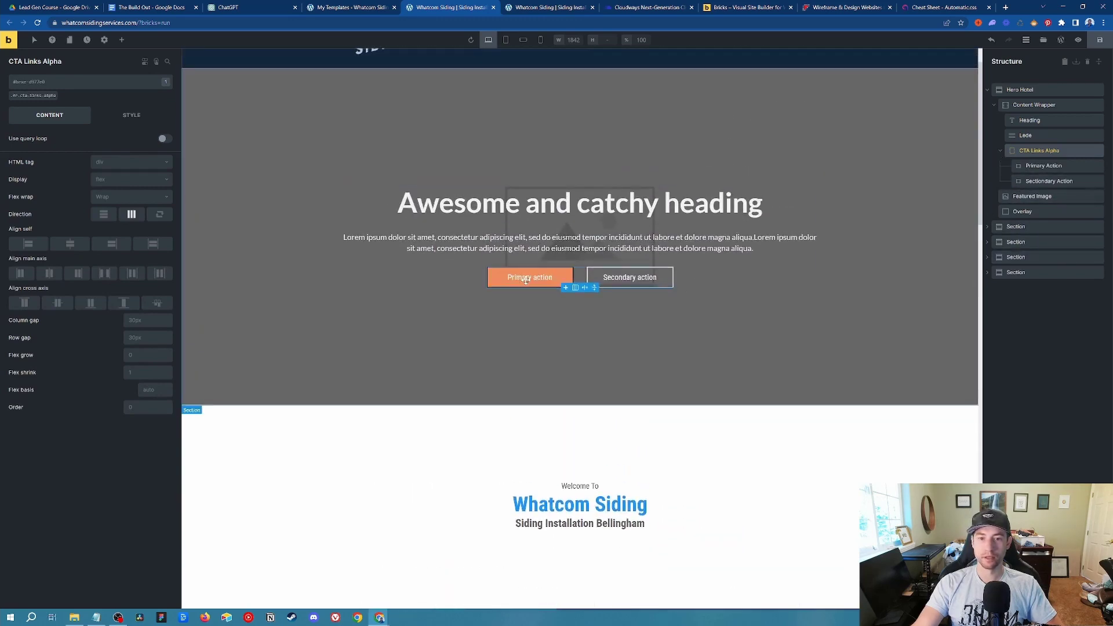
click(1043, 166)
click(741, 188)
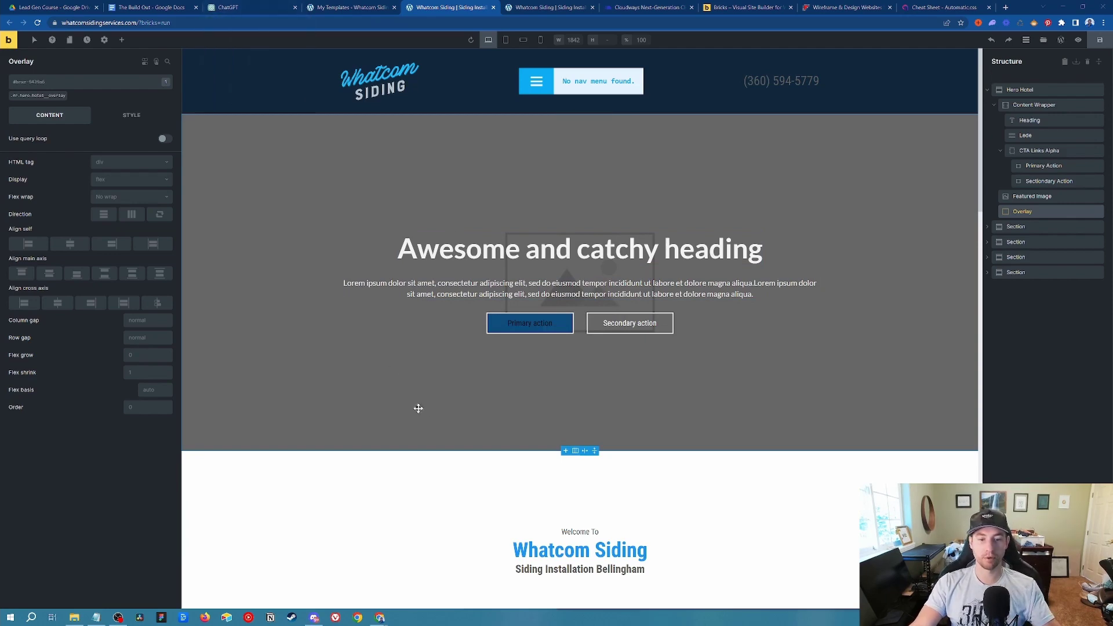
Switch to Discord, open the Cloudburst Marketing server's midjourney-ai channel, and enlarge and reposition the window over the page.
click(314, 617)
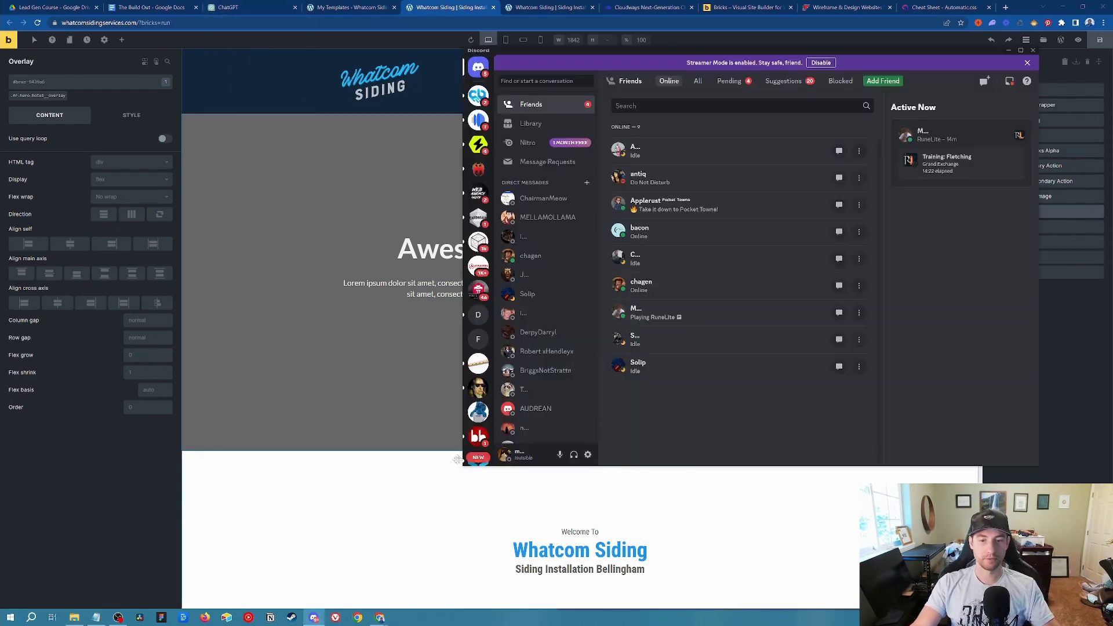
click(478, 94)
drag(746, 49, 600, 62)
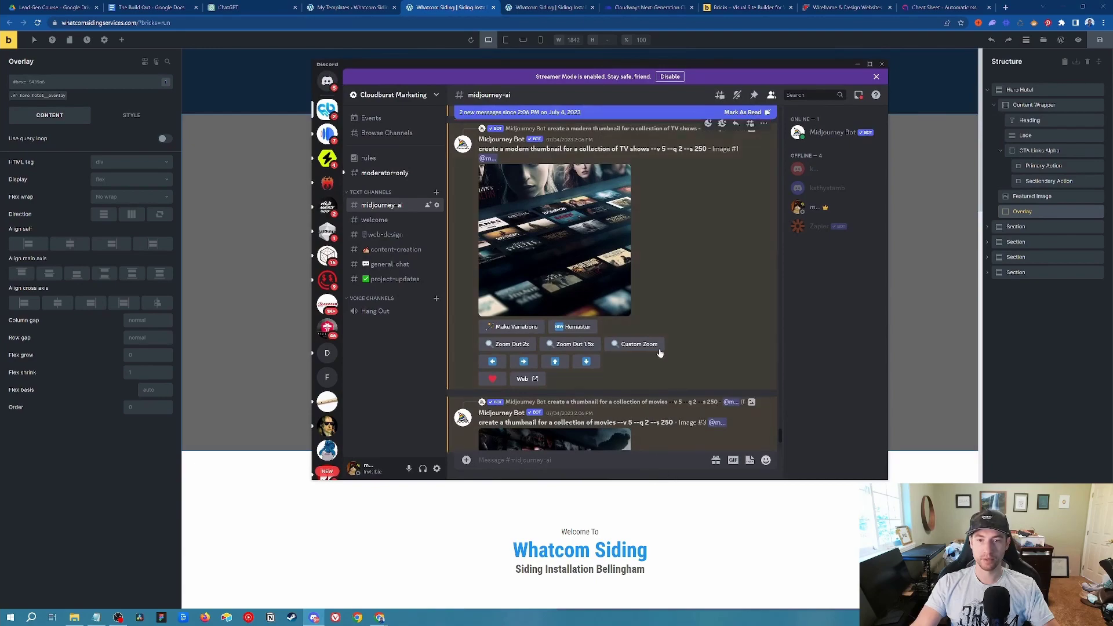
scroll(660, 354, down, 3)
drag(775, 480, 772, 606)
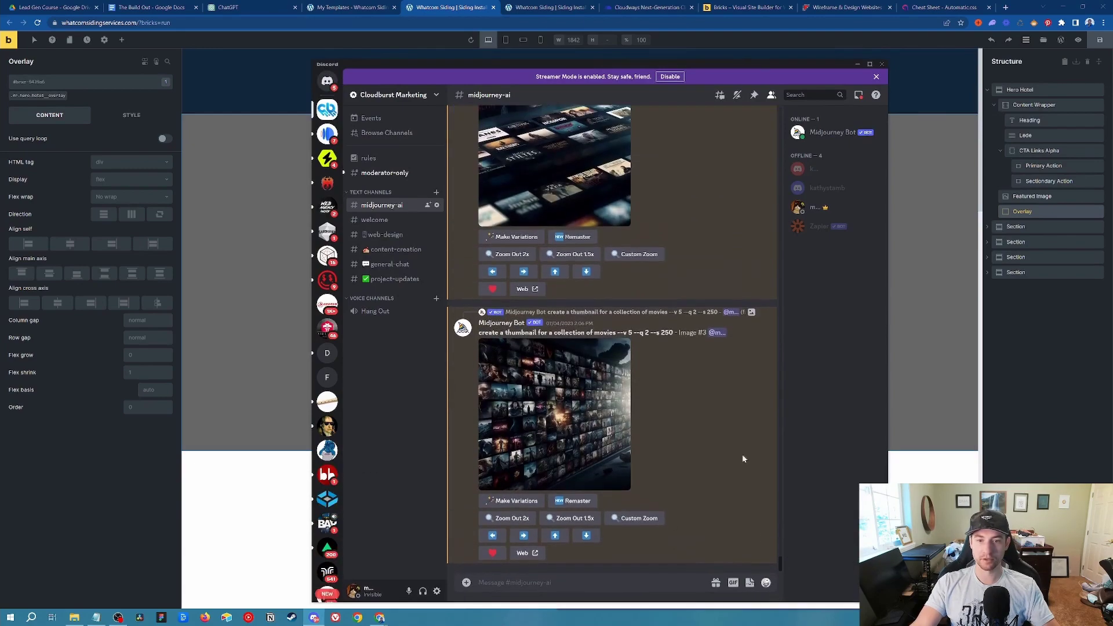
drag(654, 66, 597, 37)
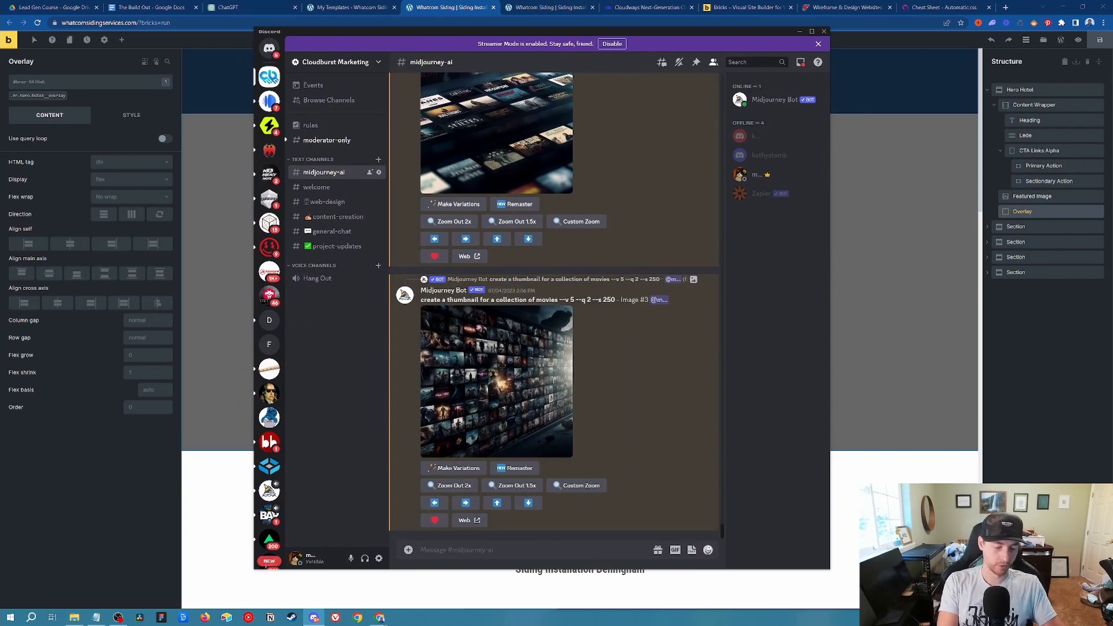
Submit a Midjourney /imagine request with the prompt "a beautiful house" and put the Discord window away.
text(/i)
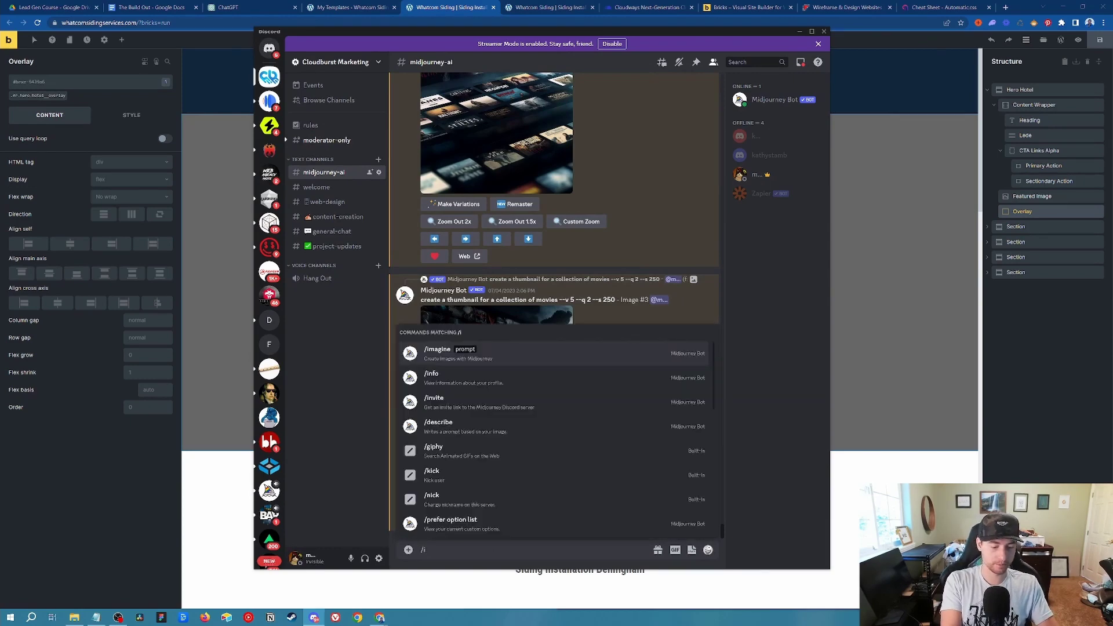
text(magin)
key(Tab)
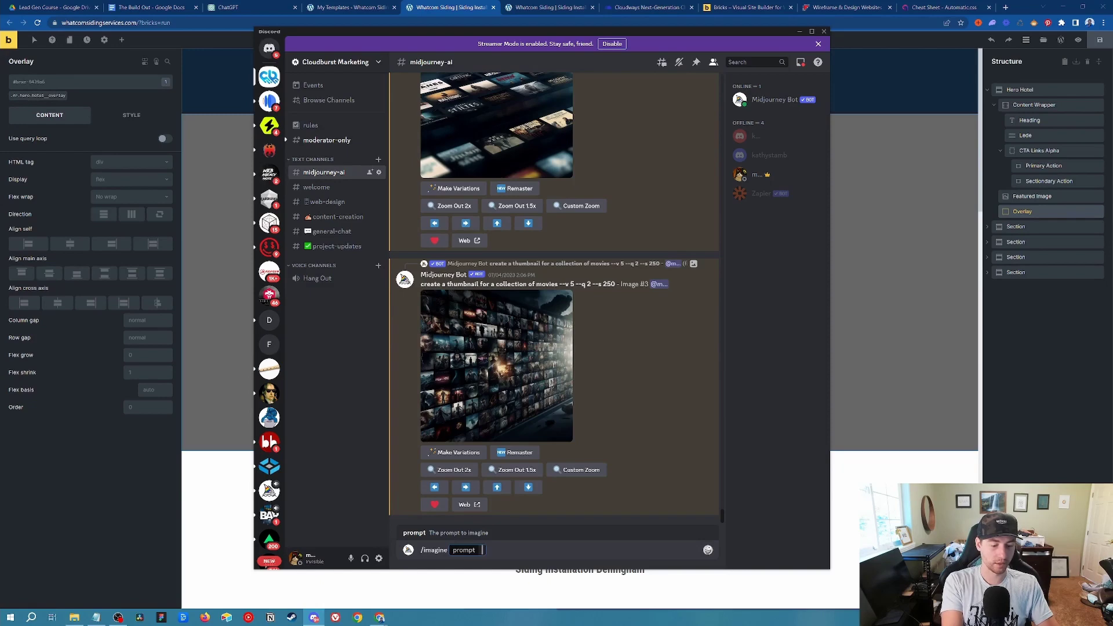
text(a beautifu)
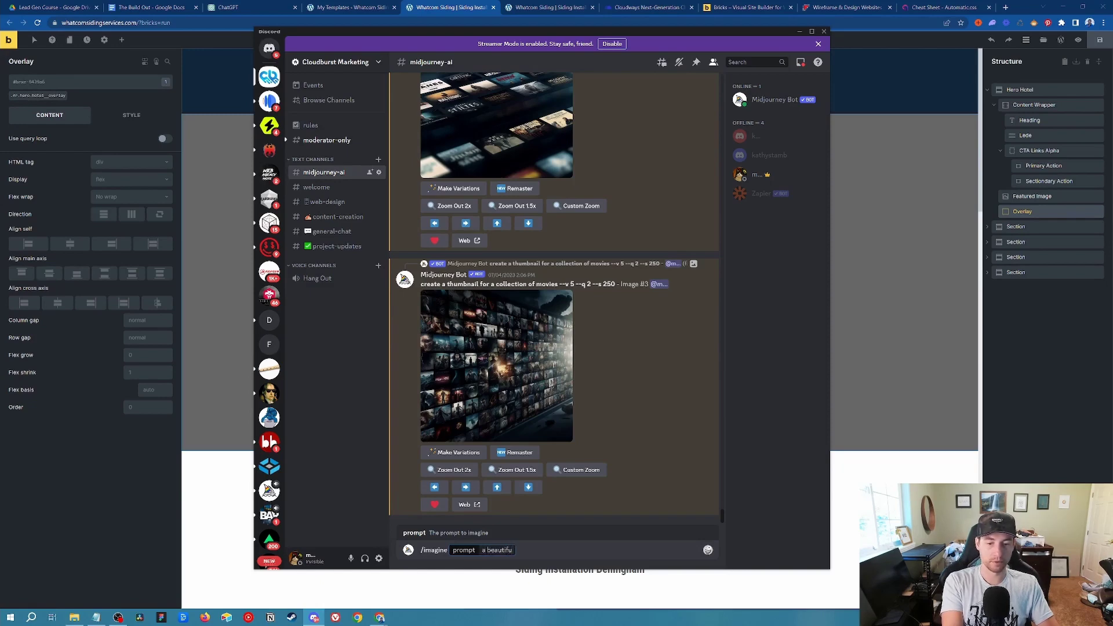
text(l h)
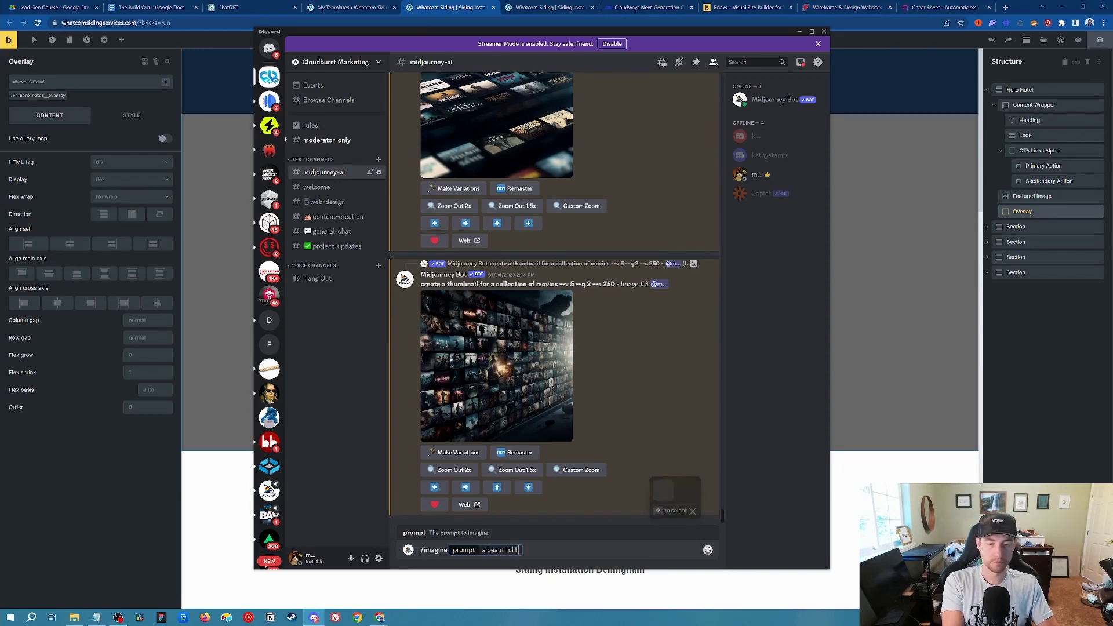
text(ouse)
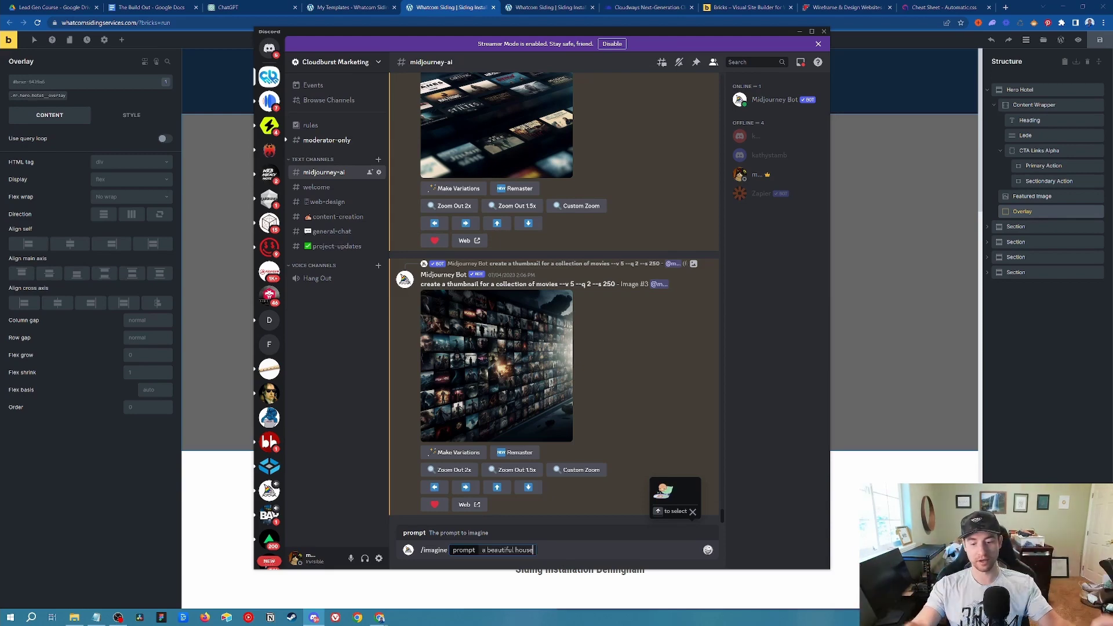
key(Return)
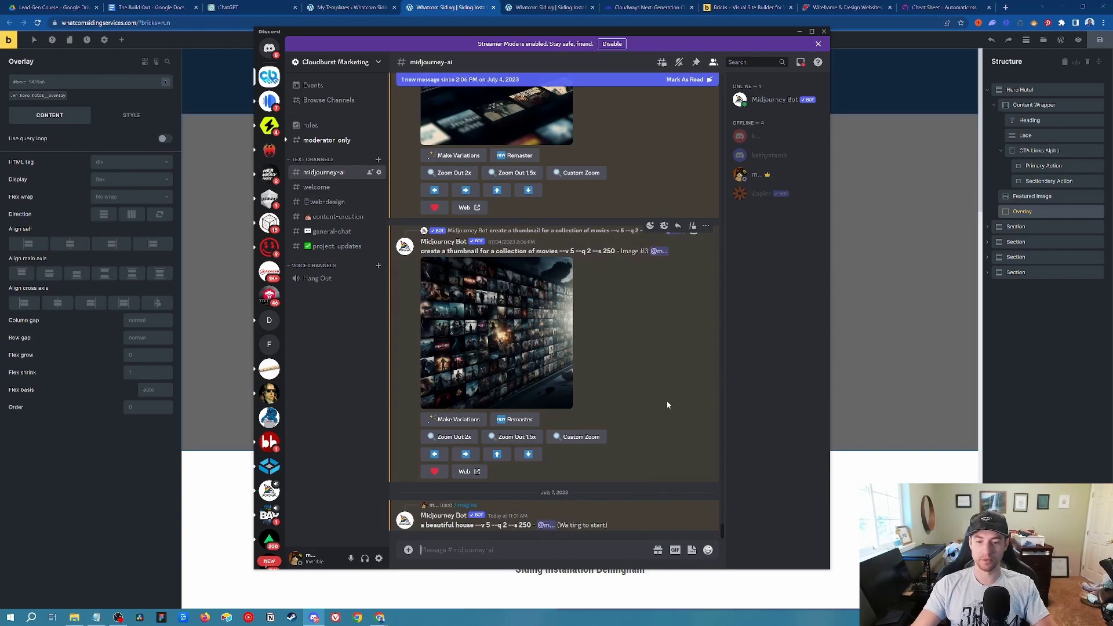
drag(766, 36, 887, 42)
click(919, 43)
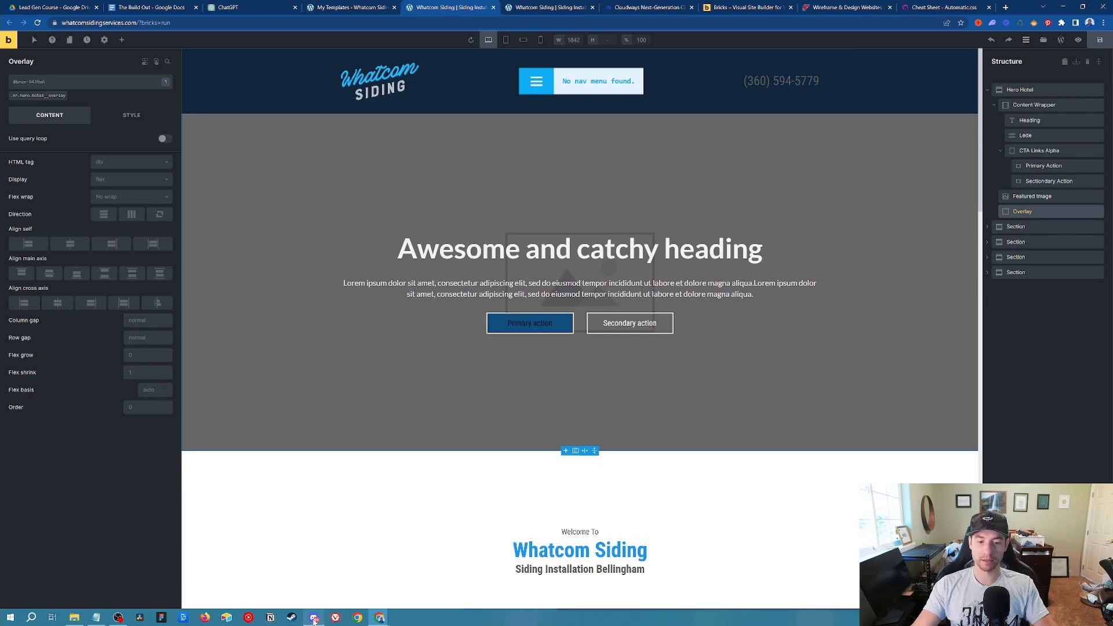
Switch to Discord and submit a Midjourney /imagine request with the prompt "a beautiful modern house on a bright and sunny day --ar 16:9".
mouse_move(315, 621)
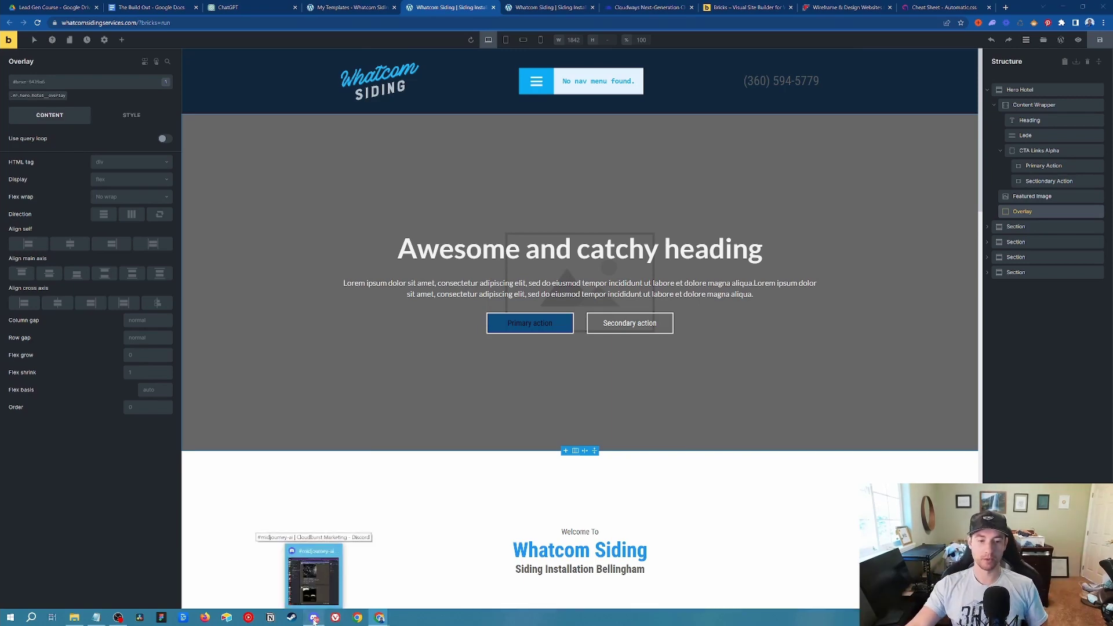
click(315, 619)
text(/imagine)
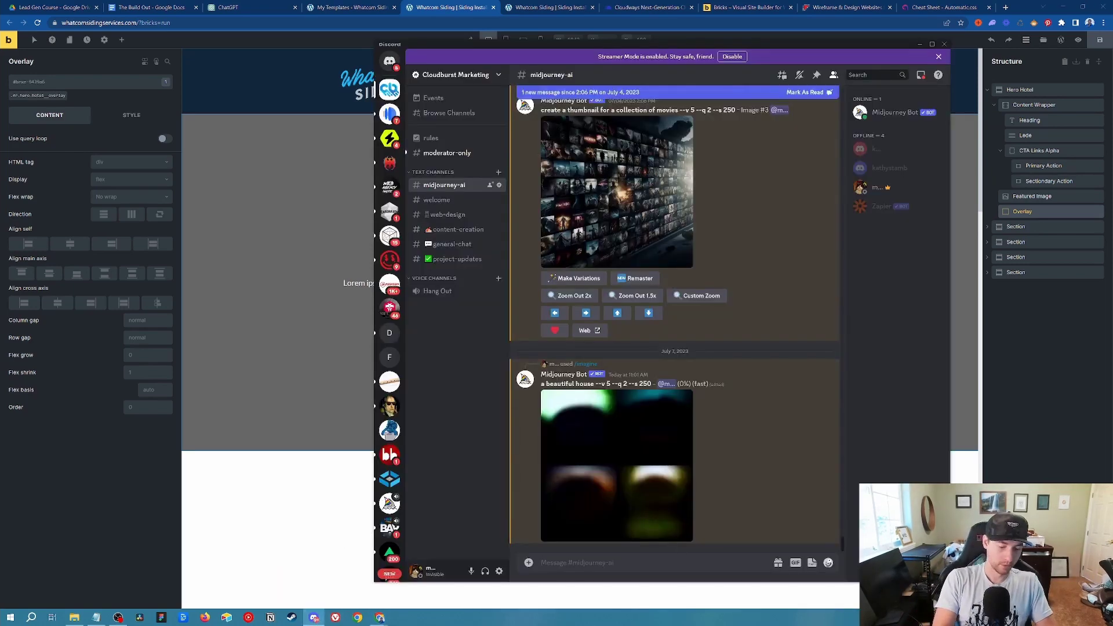
key(Tab)
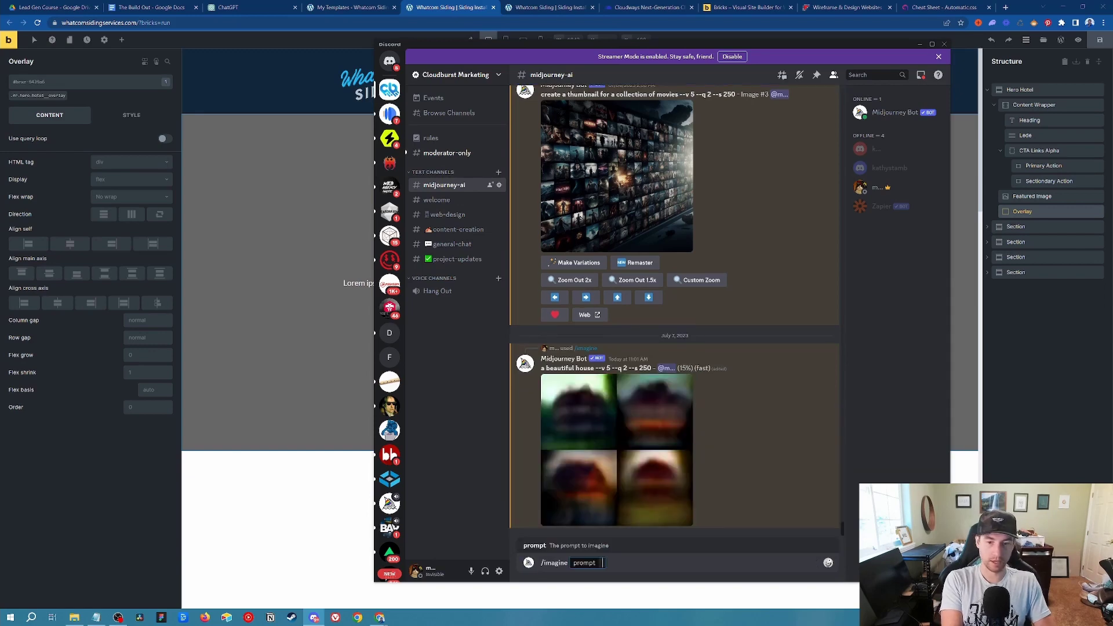
text(a be)
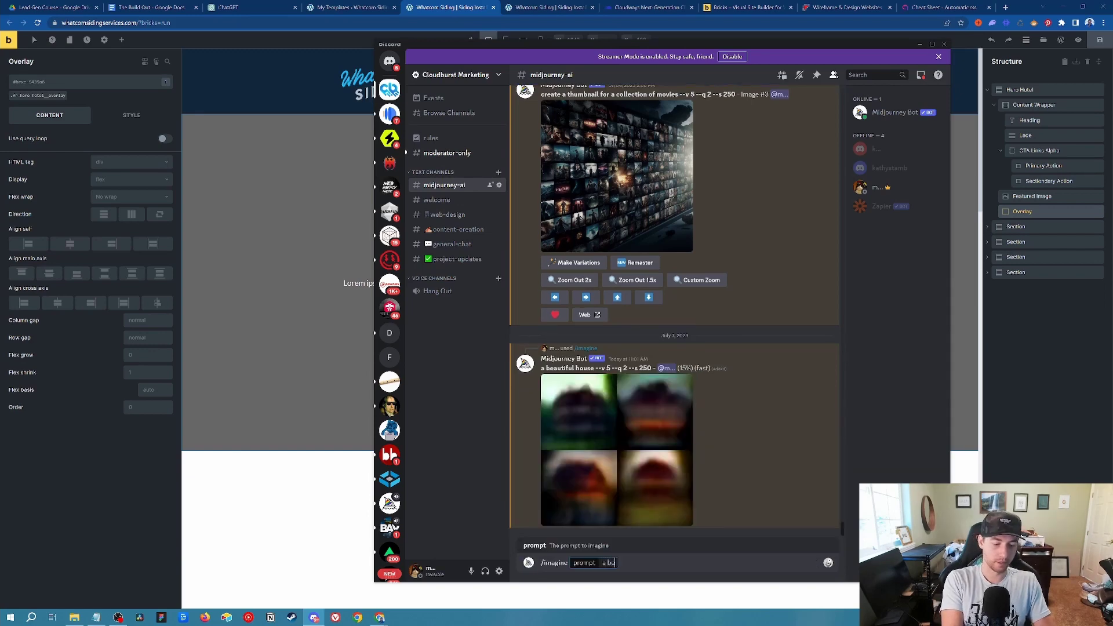
text(autiful house)
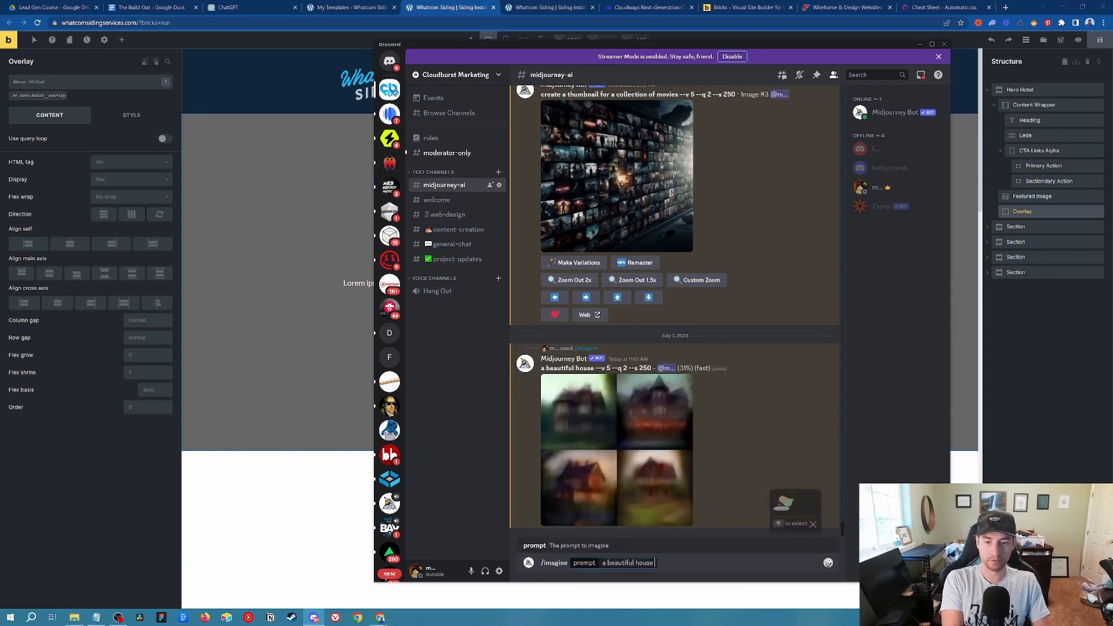
text( on a)
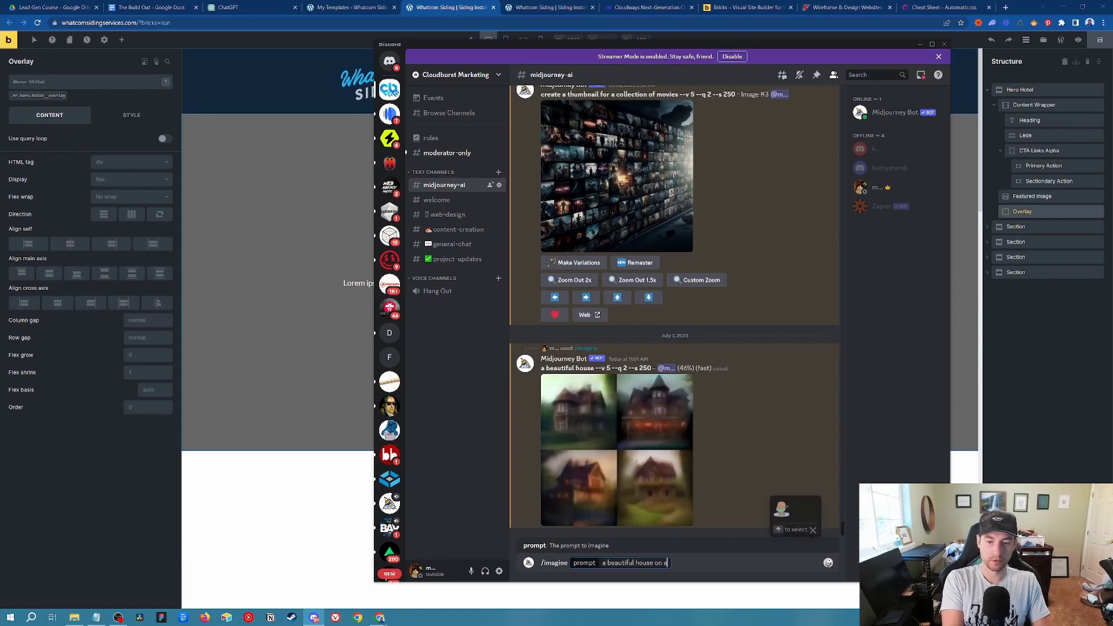
text( bright and sunny)
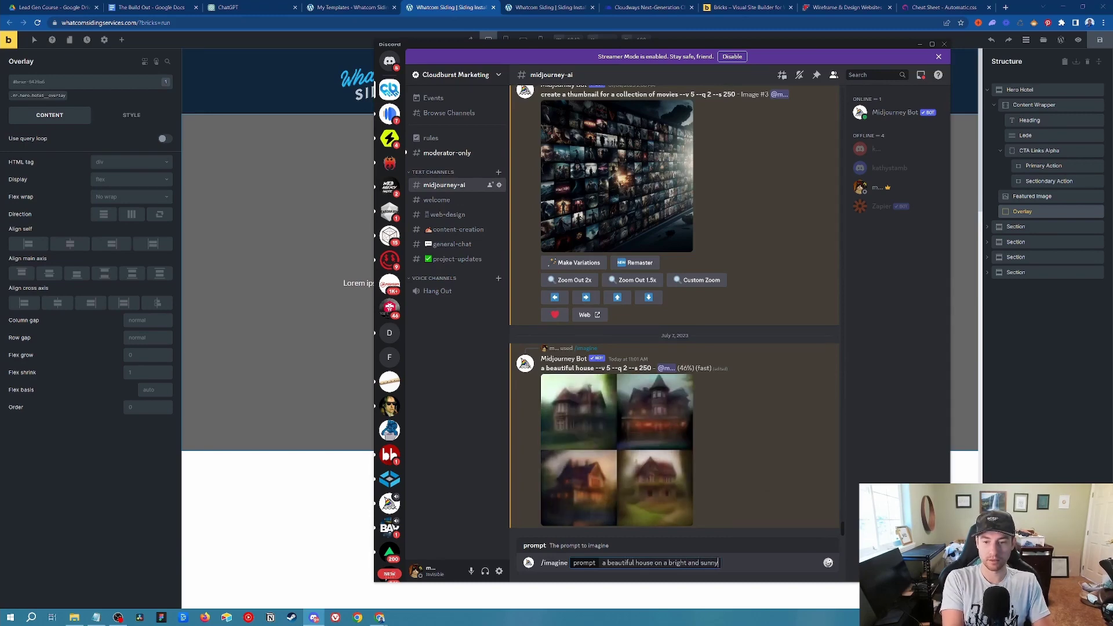
text( day)
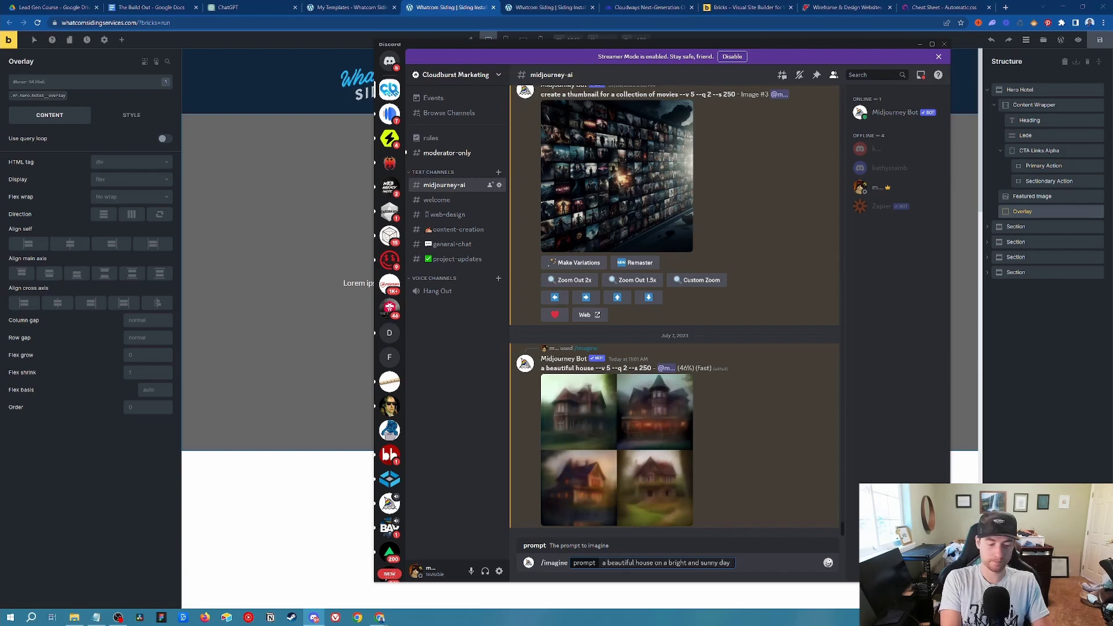
text( --ar)
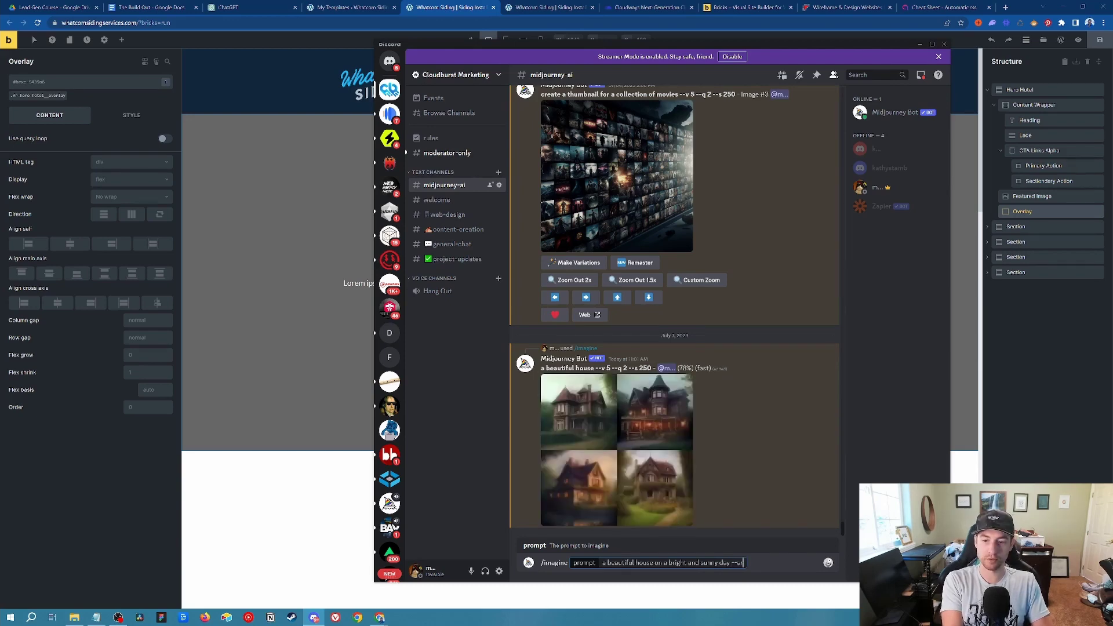
text( 16:9)
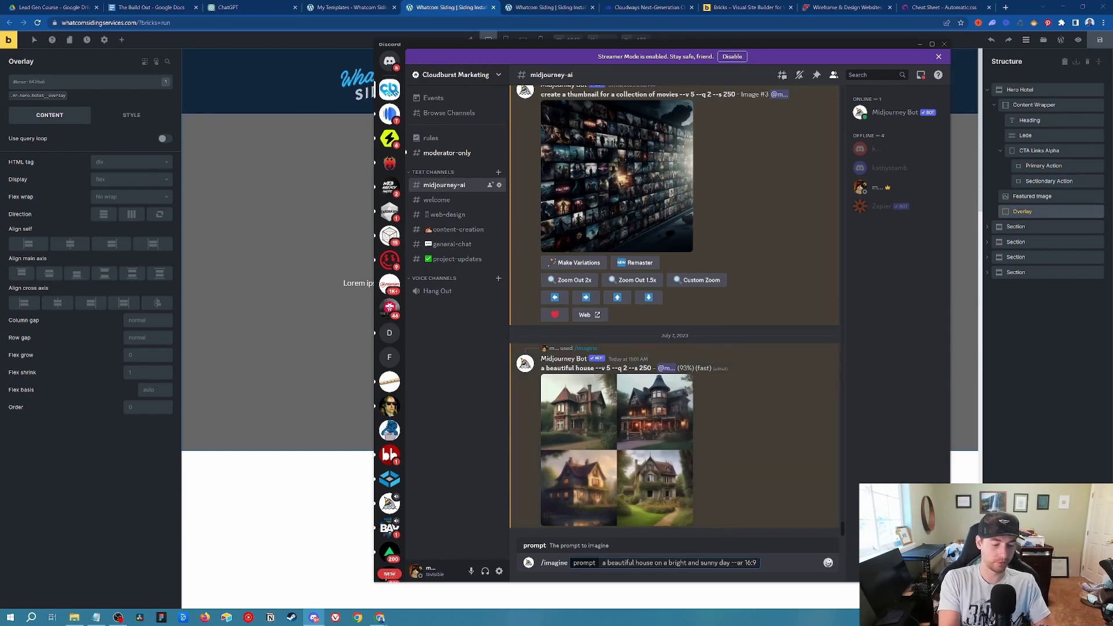
text(modern)
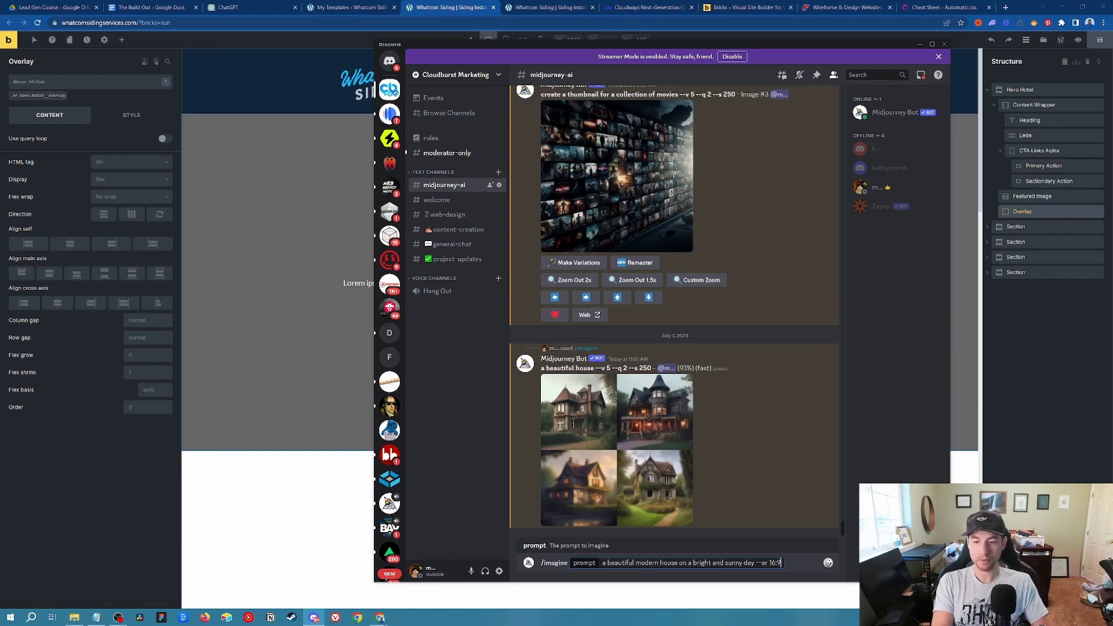
key(Return)
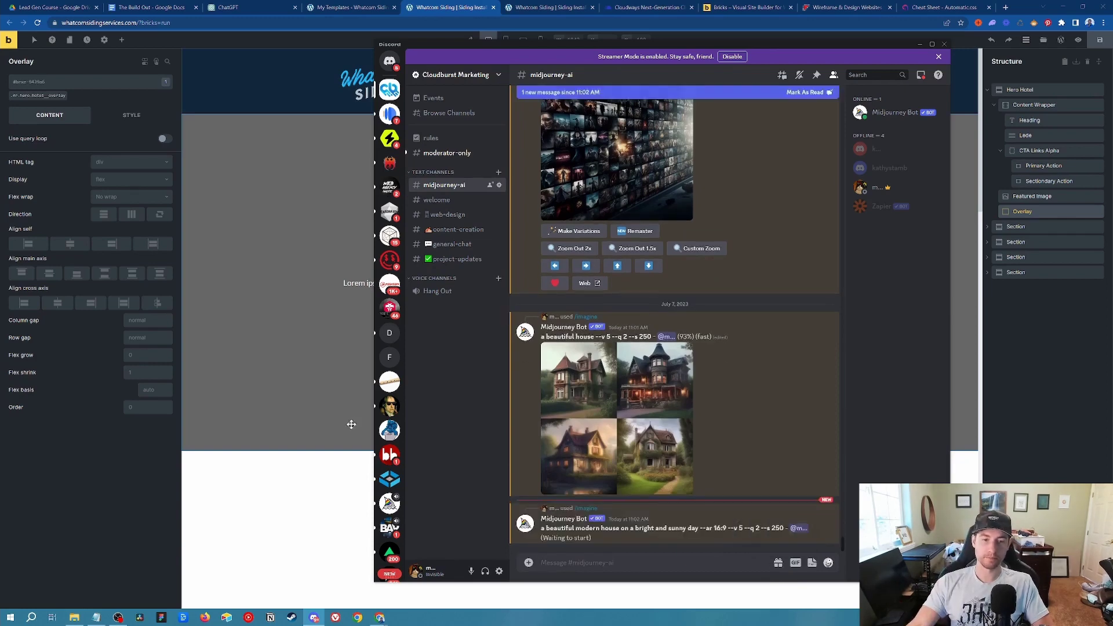
Return to the Bricks page, replace the hero heading's text with "Siding Installtion Bellingham", and select the lede paragraph.
click(317, 389)
triple_click(499, 256)
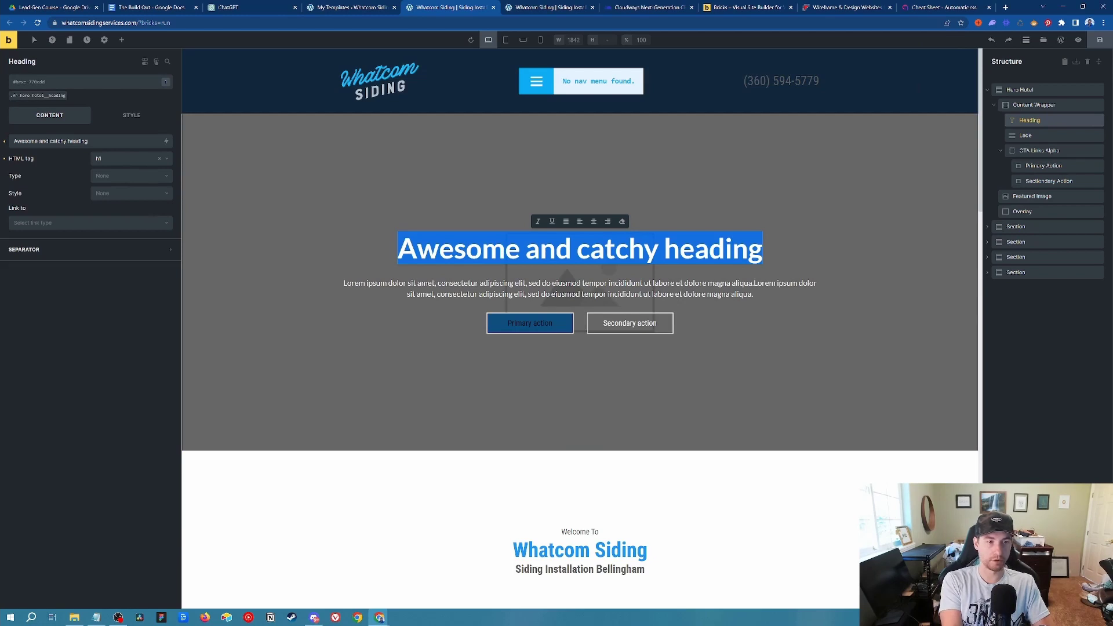
text(Siding I)
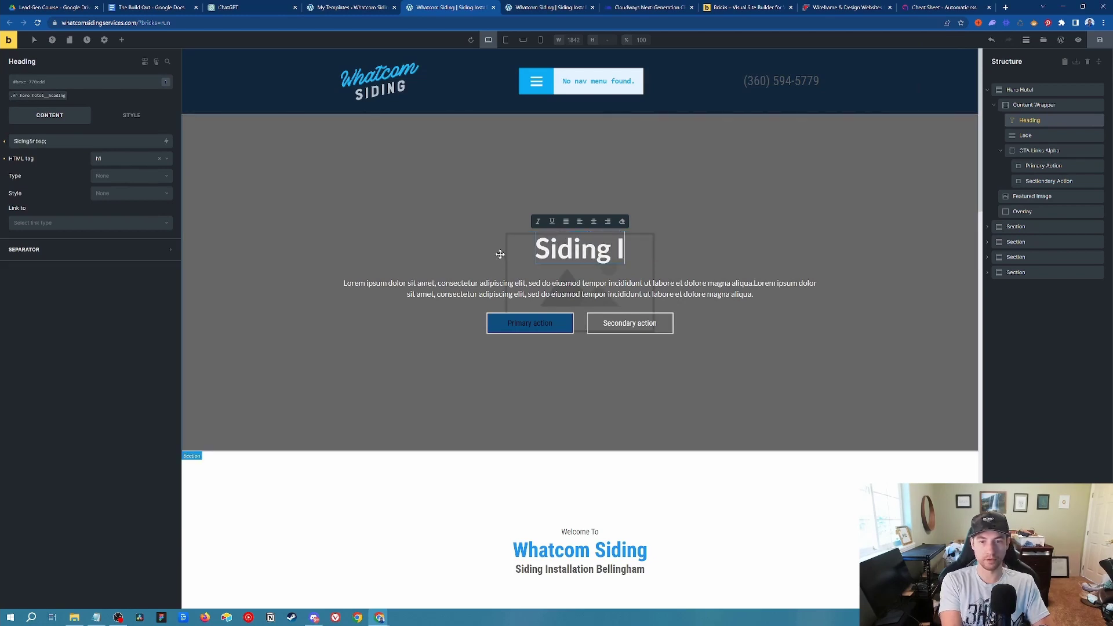
text(nstla)
key(BackSpace)
key(BackSpace)
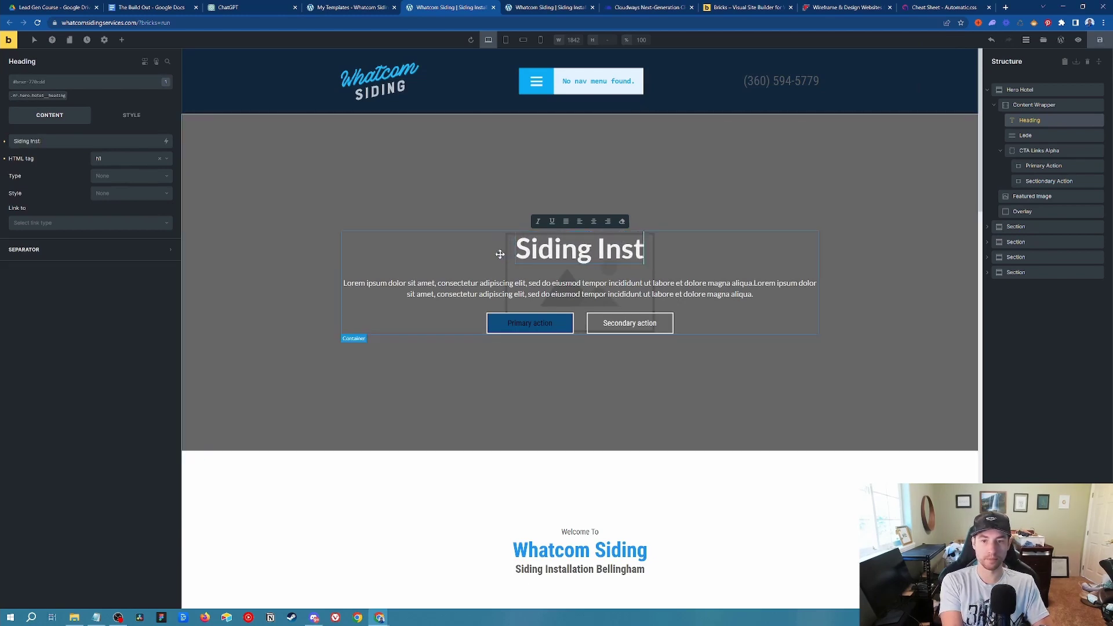
text(alltion Bellin)
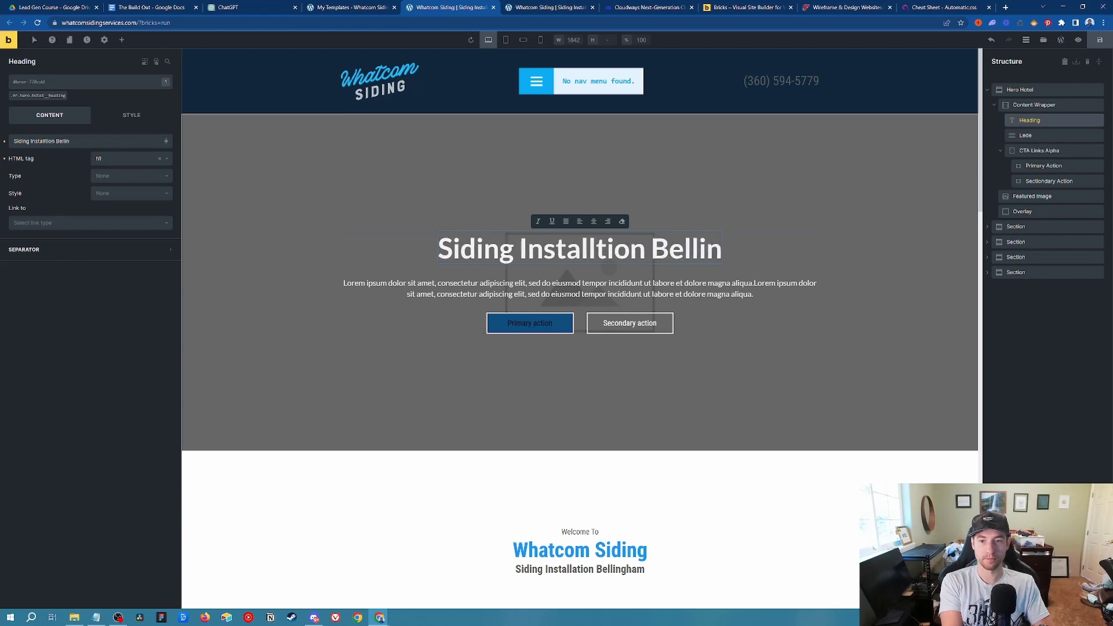
text(gham)
click(437, 297)
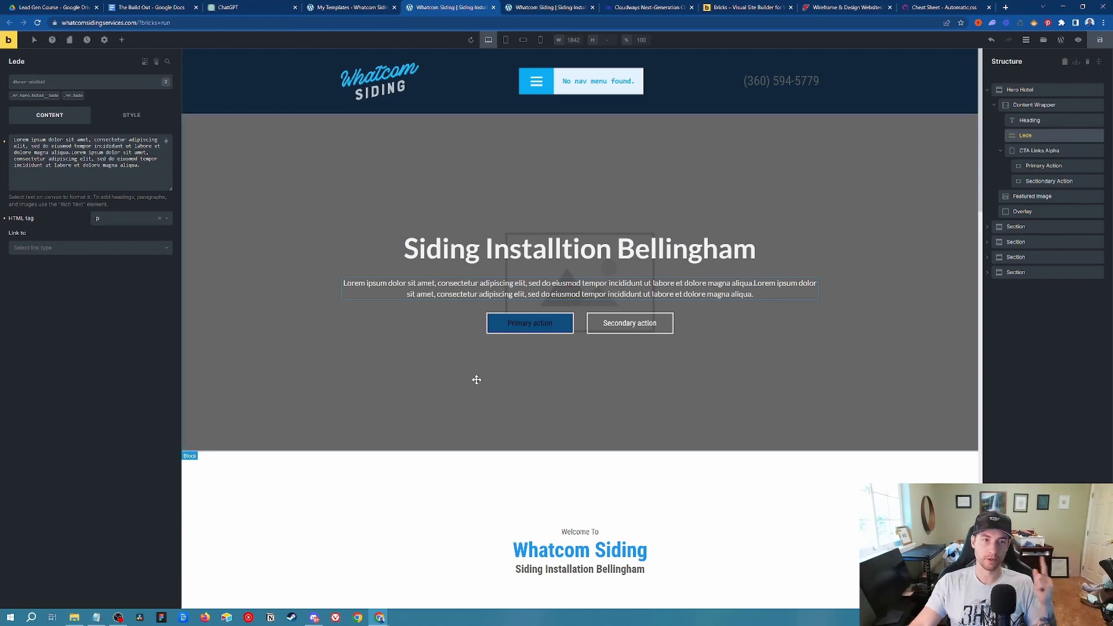
Switch to ChatGPT and examine the public AIPRM prompt library, including the usage figures of the SEO article prompts.
click(273, 4)
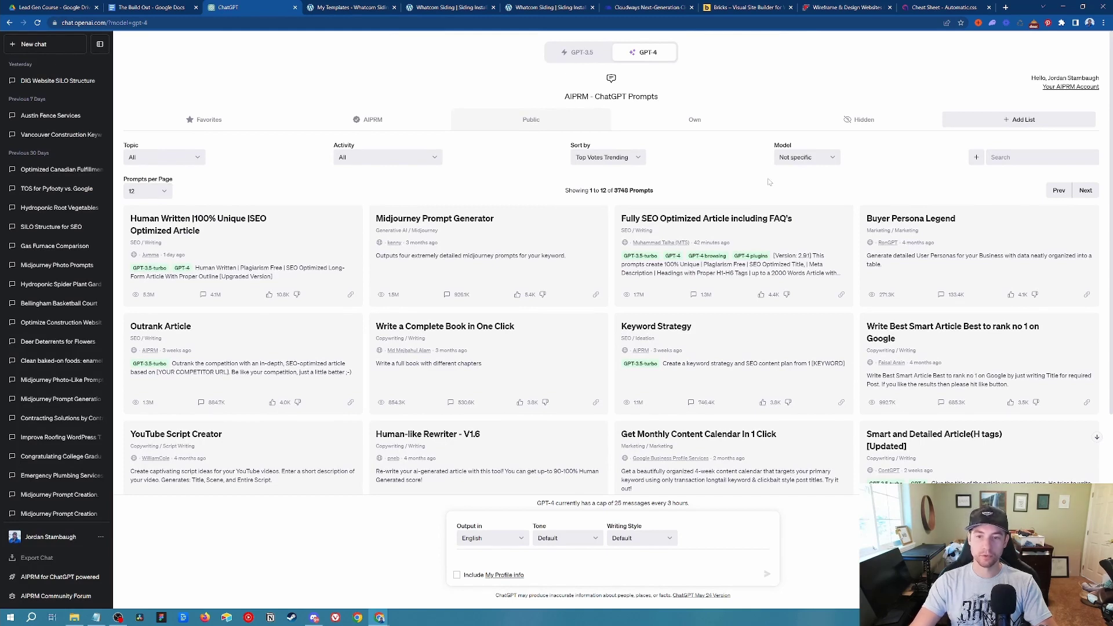
scroll(774, 191, down, 2)
scroll(782, 434, up, 2)
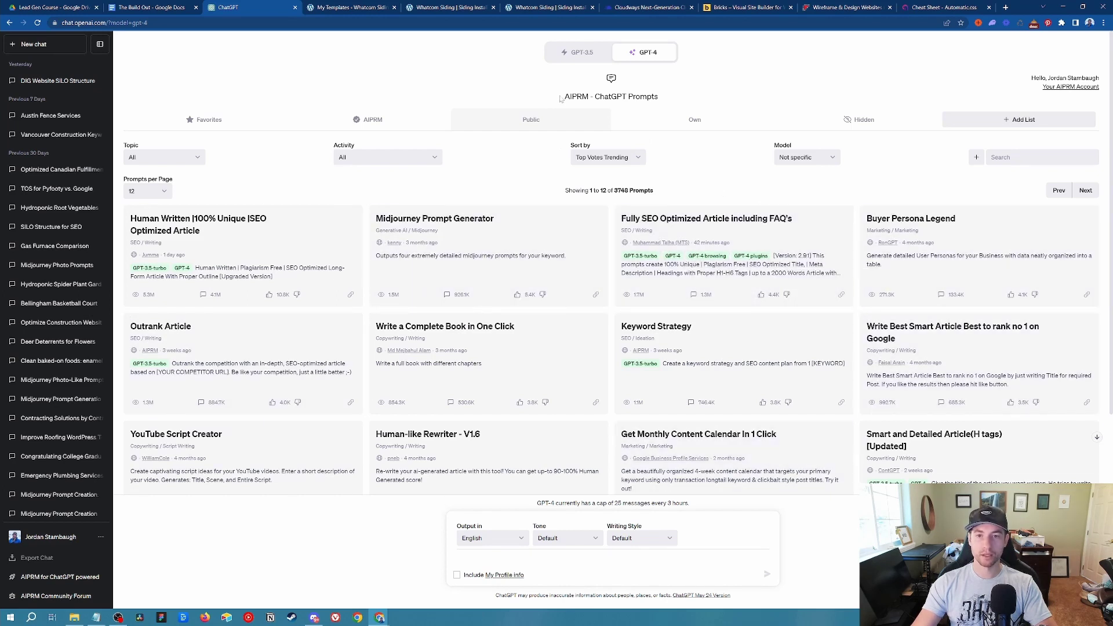
drag(561, 98, 589, 97)
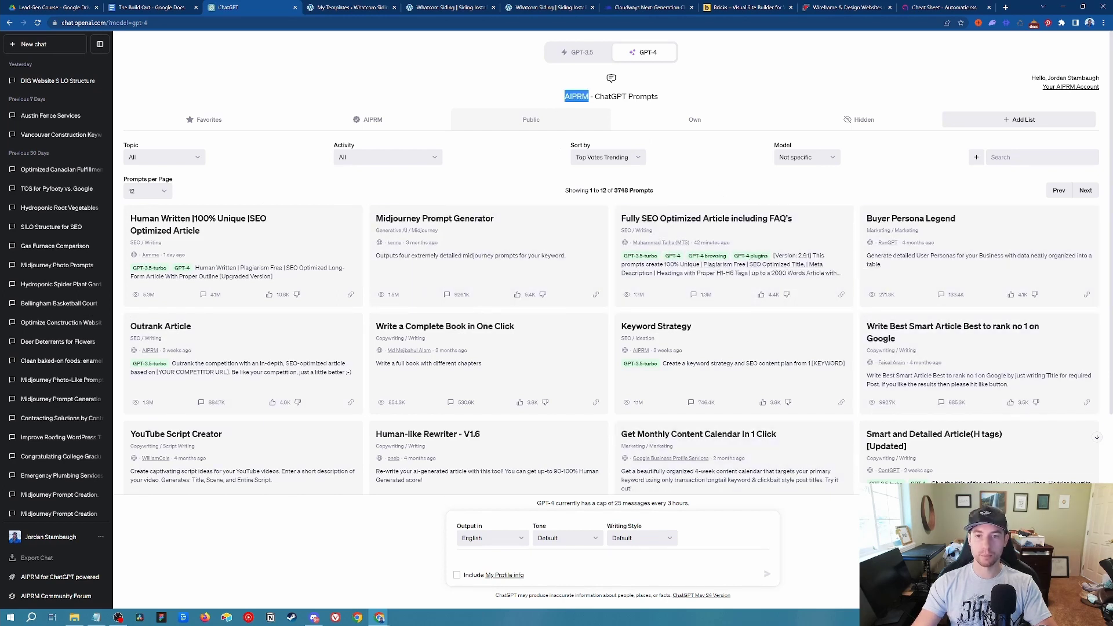
click(727, 168)
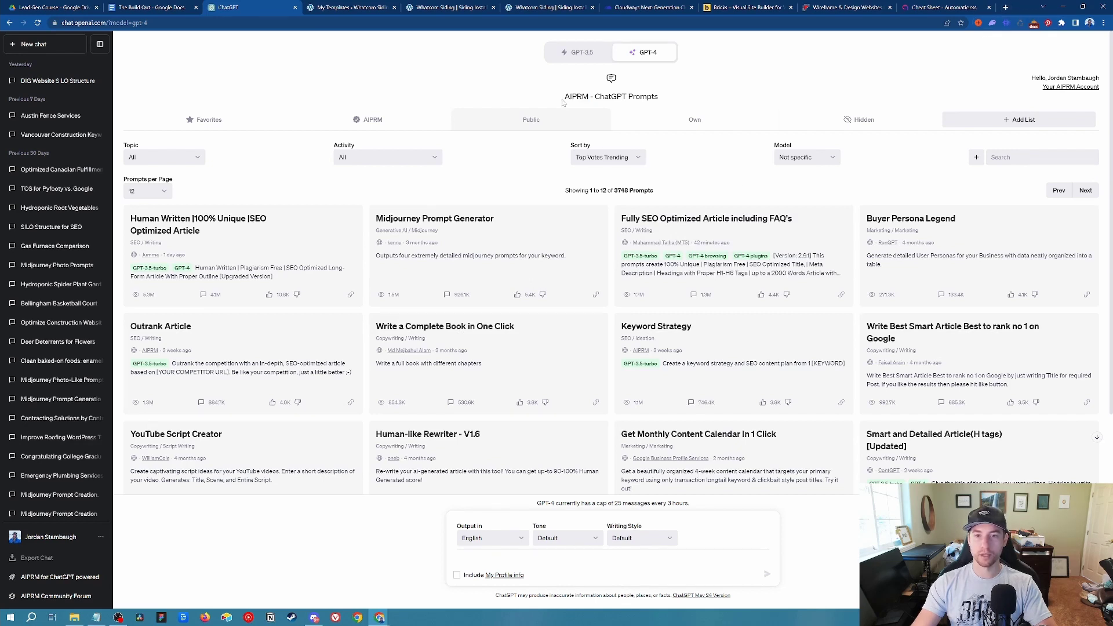
drag(563, 97, 589, 97)
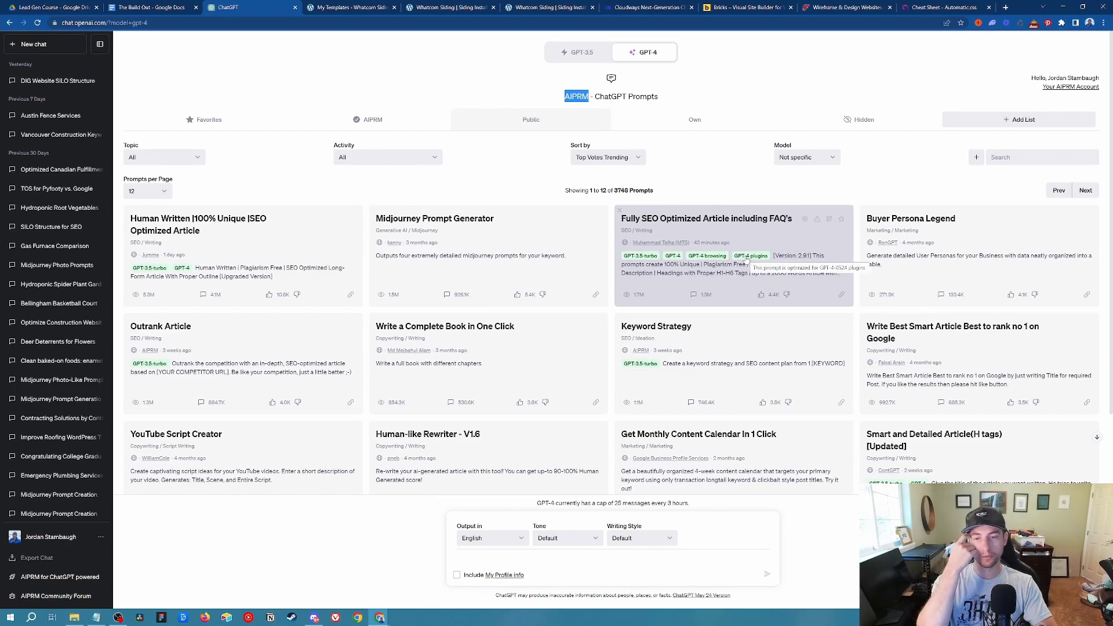
click(771, 129)
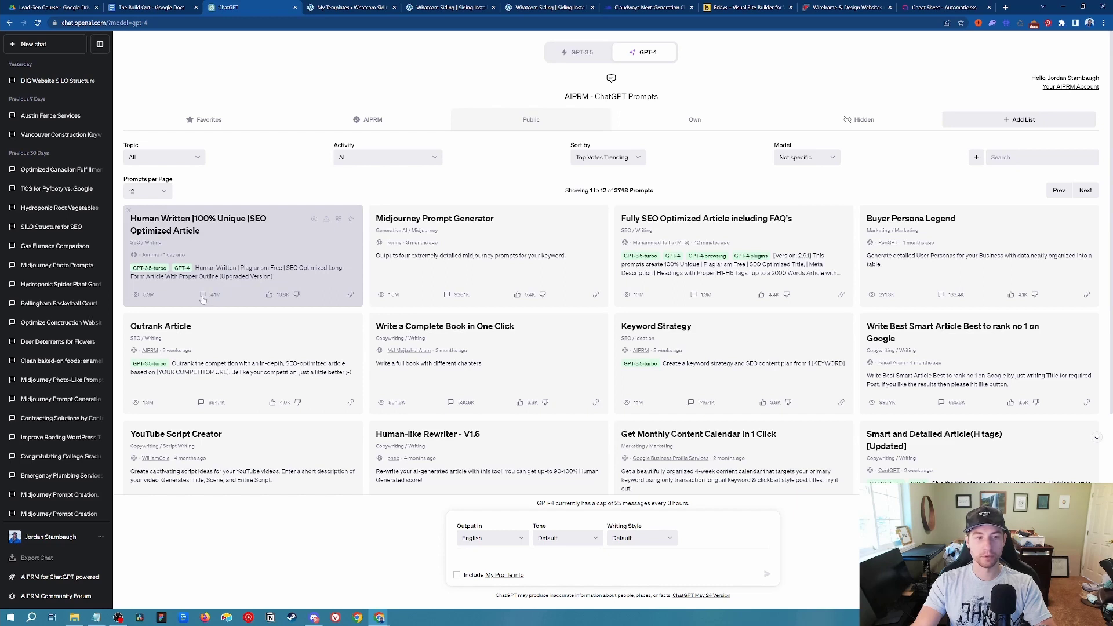
mouse_move(203, 297)
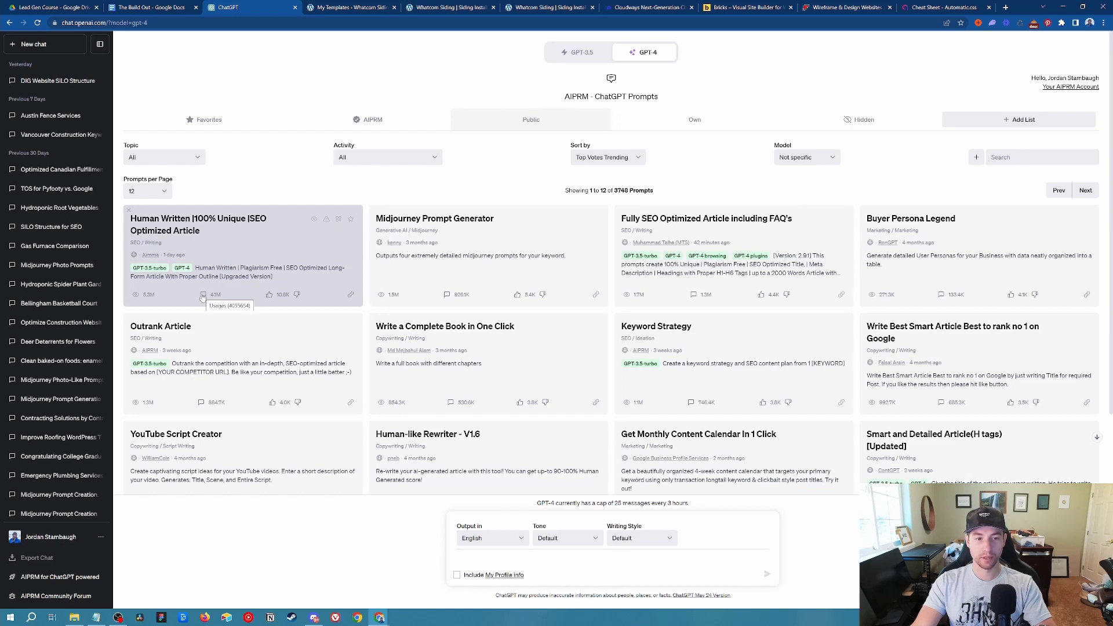
mouse_move(694, 298)
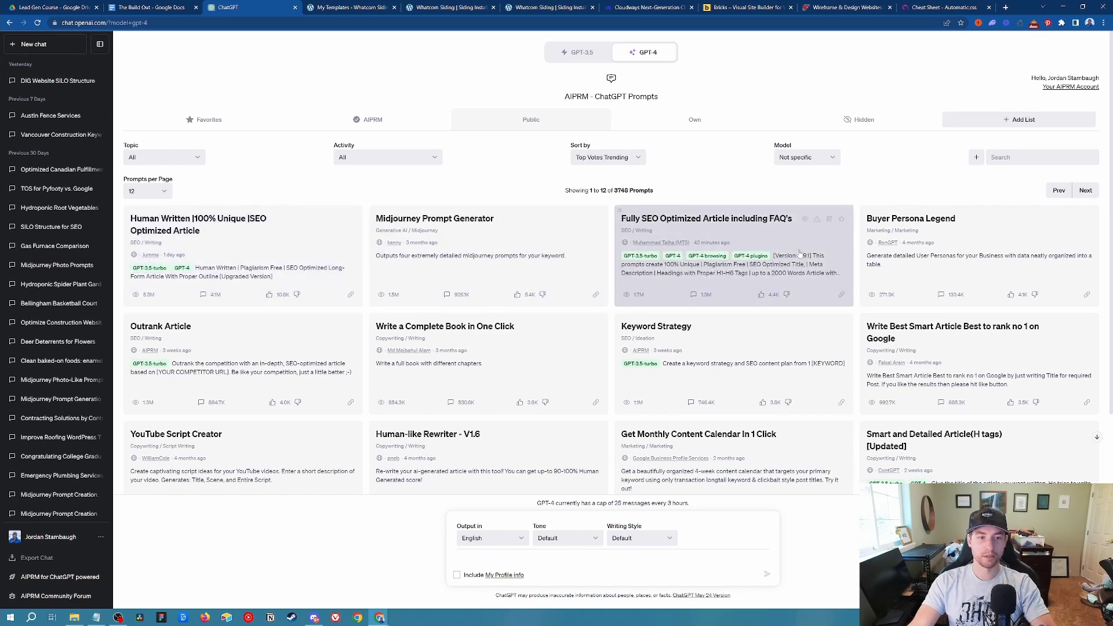
Run the "Fully SEO Optimized Article including FAQ's" prompt with "siding installation in Bellingham WA. Company name is Whatcom Siding".
click(766, 234)
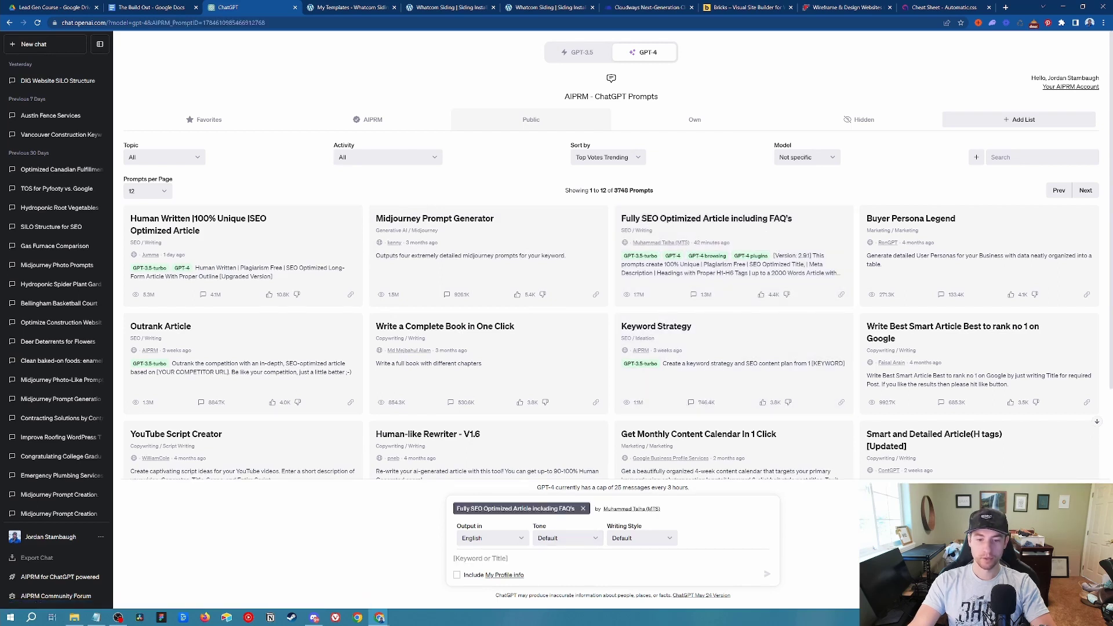
text(si)
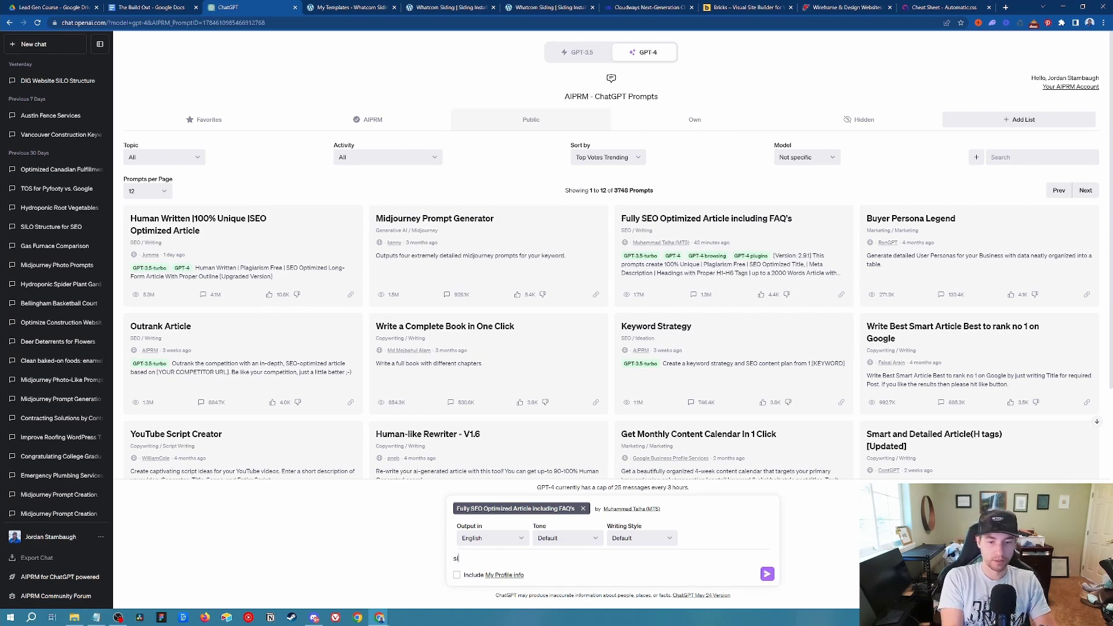
text(ding installa)
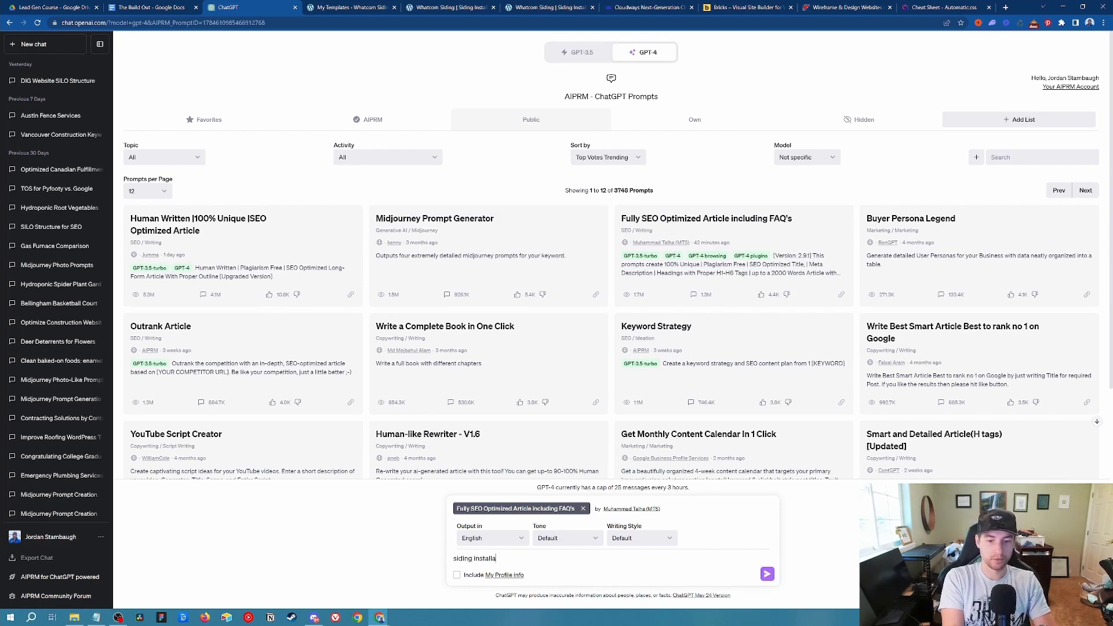
text(tion in Bellingham WA)
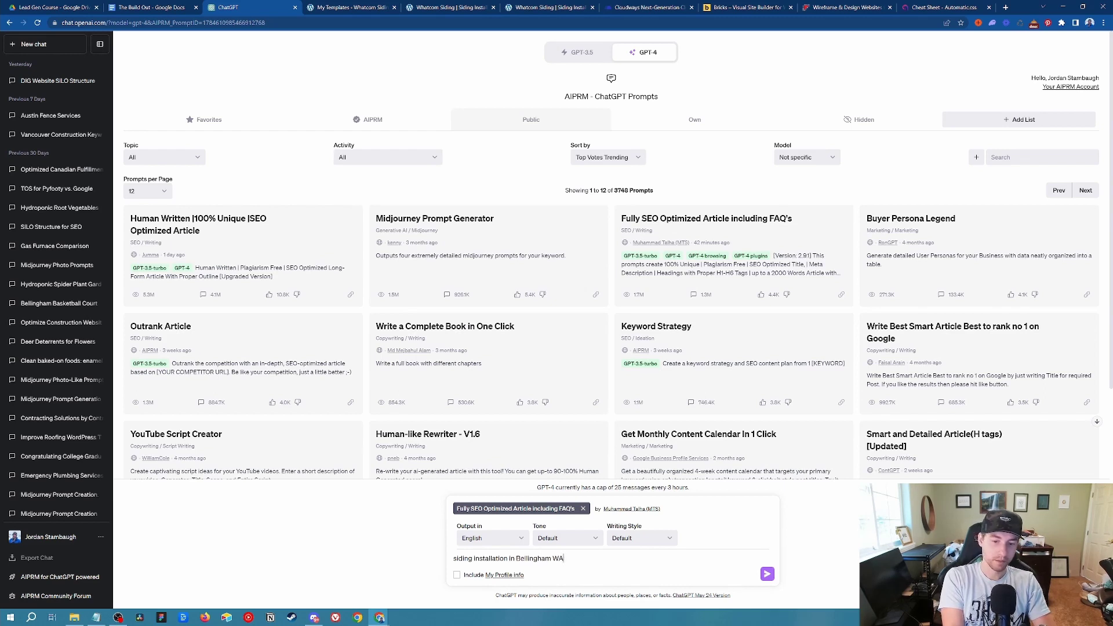
text(. Company name is W)
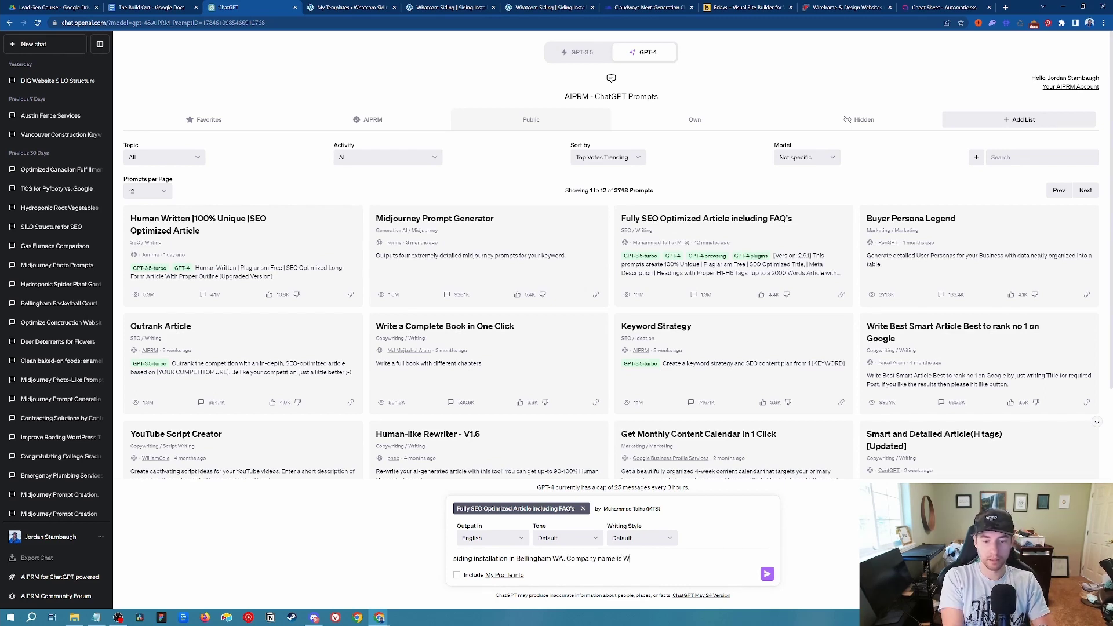
text(hatcom S)
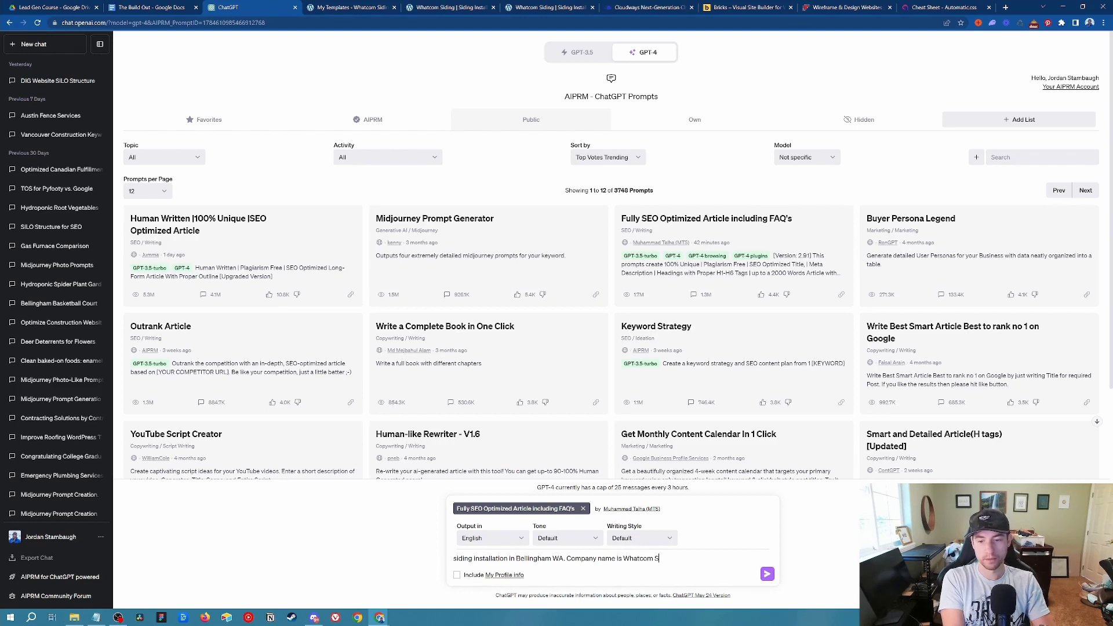
text(iding)
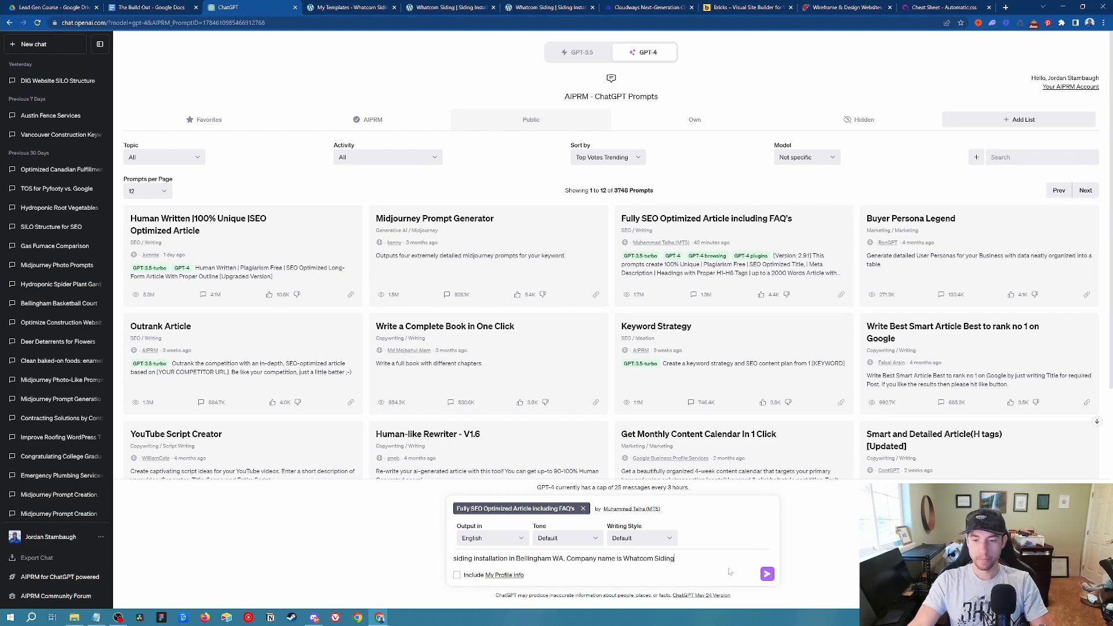
click(768, 575)
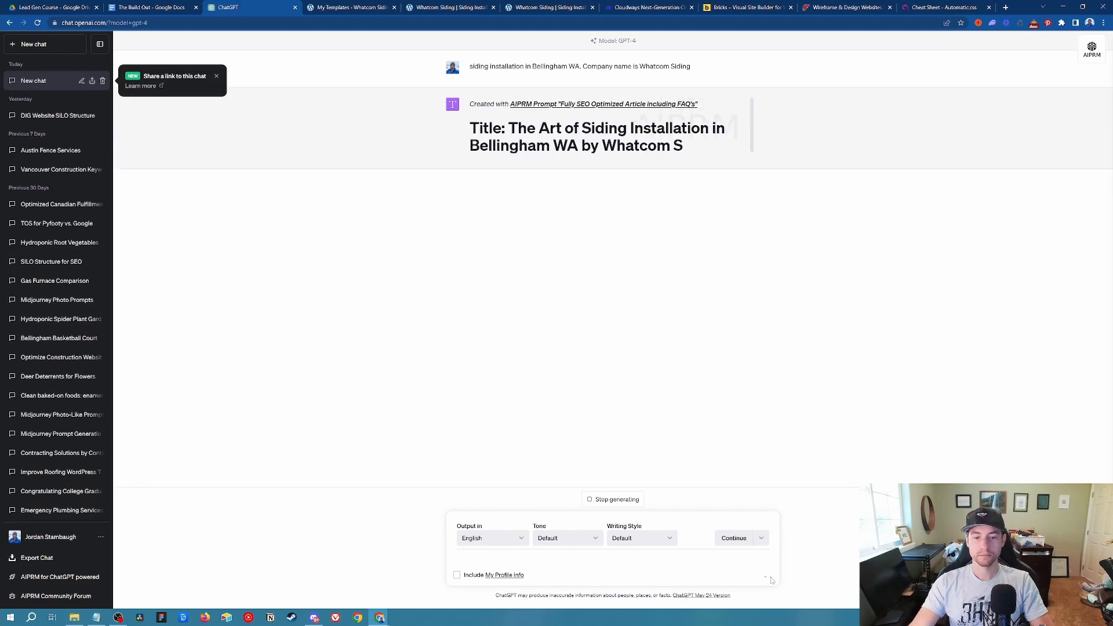
Switch to Discord and copy the prompt text "a beautiful modern house on a bright and sunny day --ar 16:9" from the latest Midjourney result.
click(313, 618)
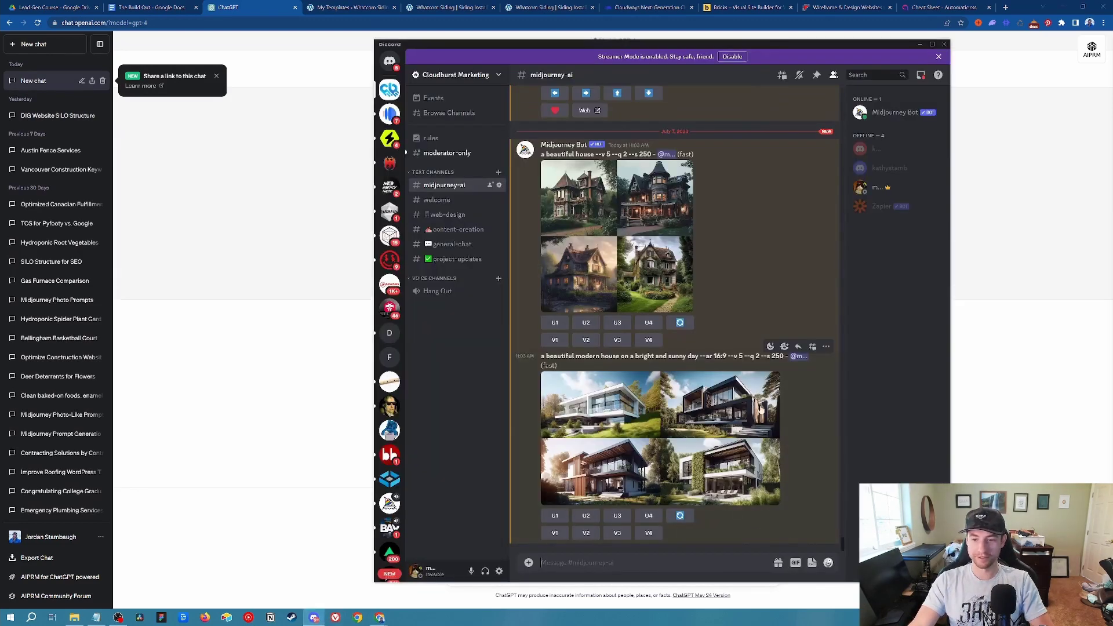
drag(787, 47, 939, 36)
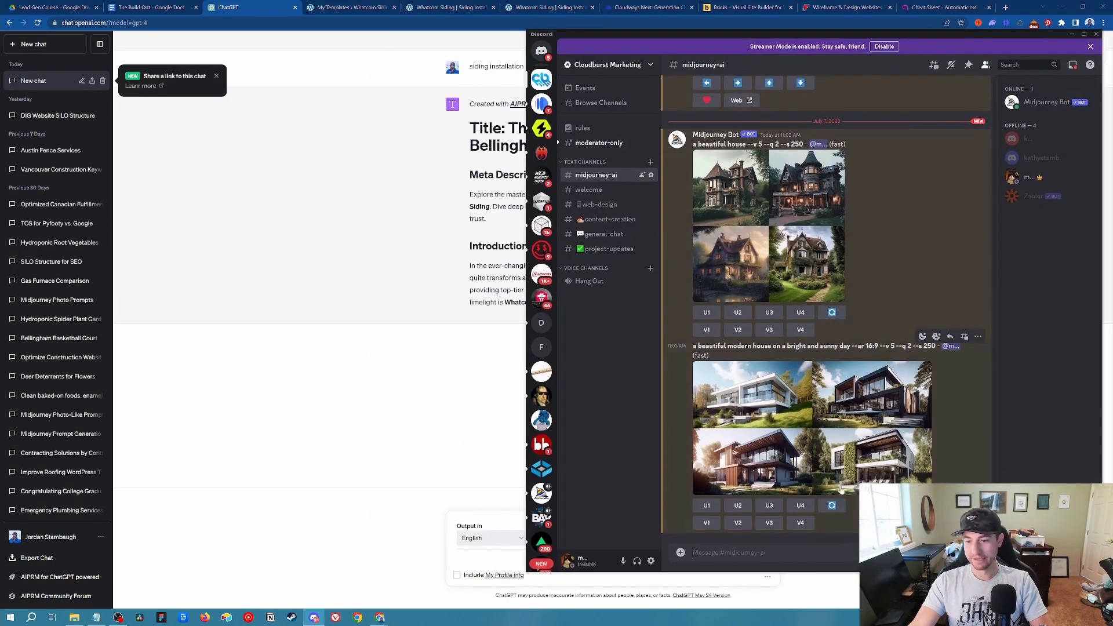
drag(874, 346, 693, 346)
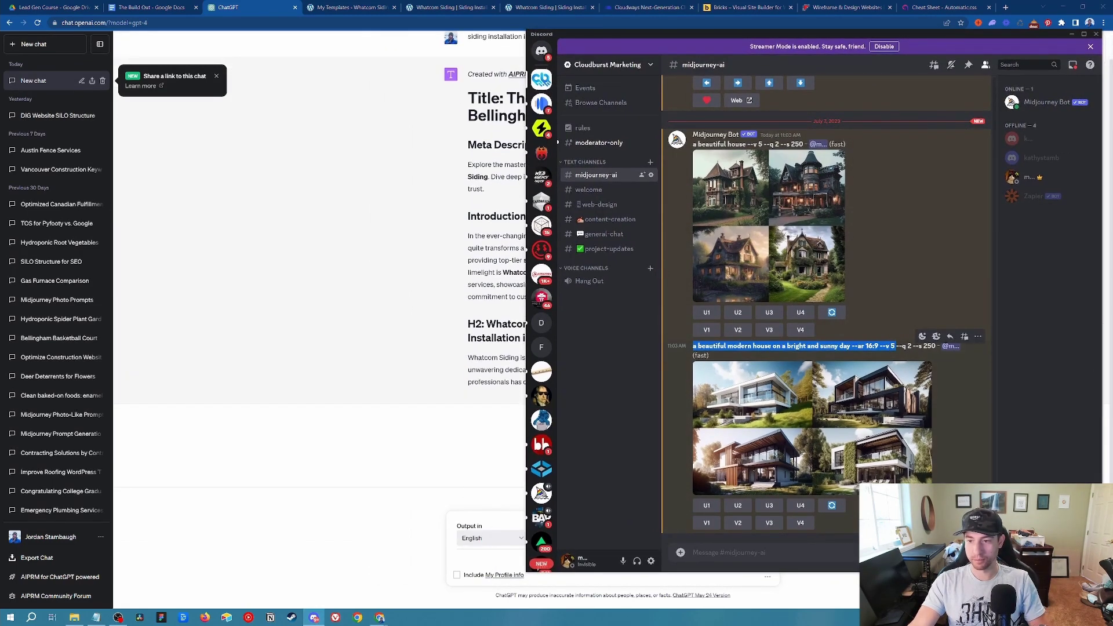
drag(875, 346, 878, 347)
key(ctrl+c)
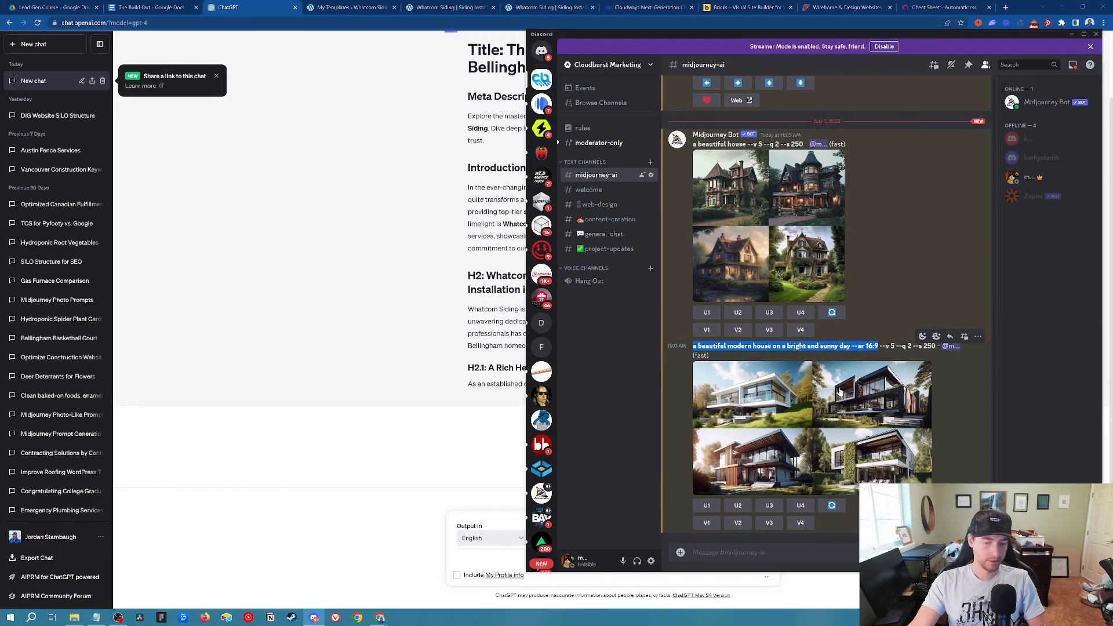
Submit a Midjourney /imagine request with the copied prompt, removing "modern" and adding "with James Hardie siding" after "house".
click(754, 553)
text(/imagine)
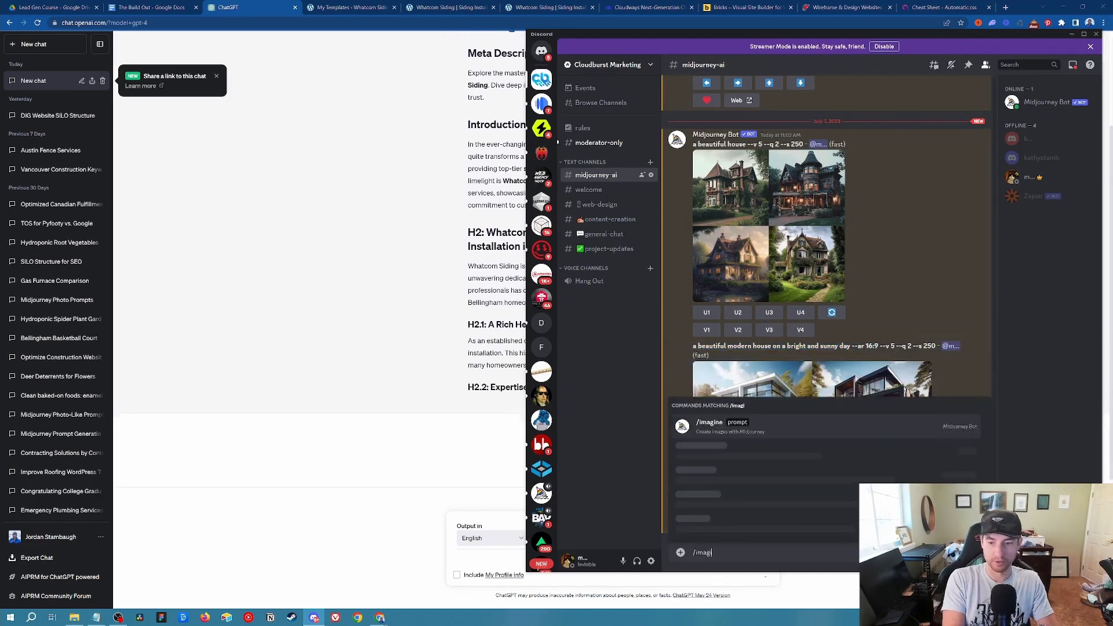
key(Return)
key(ctrl+v)
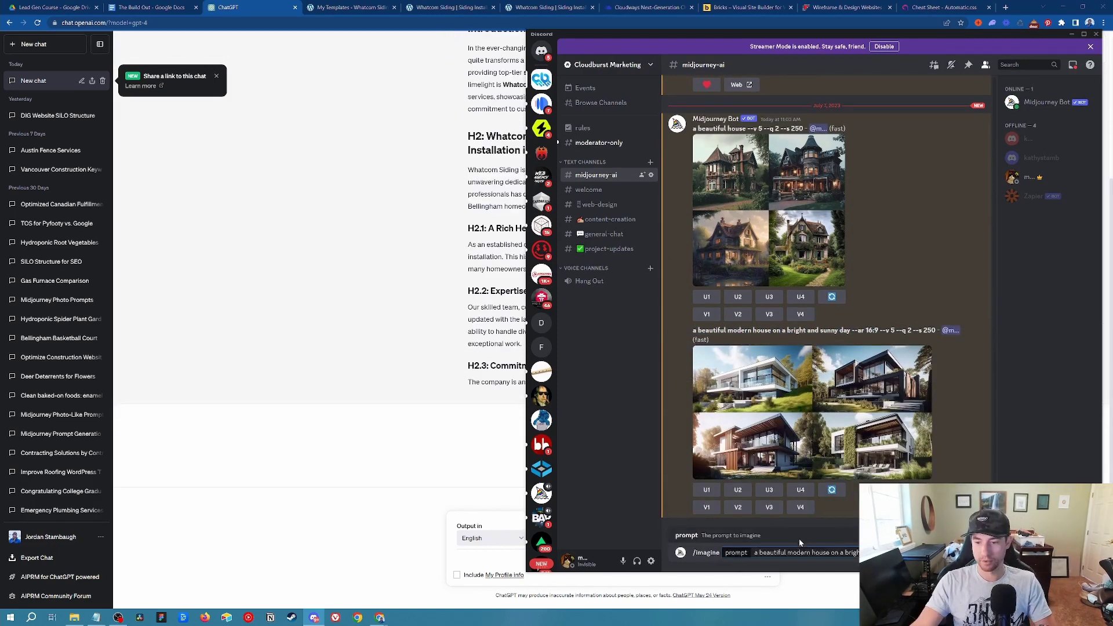
double_click(799, 553)
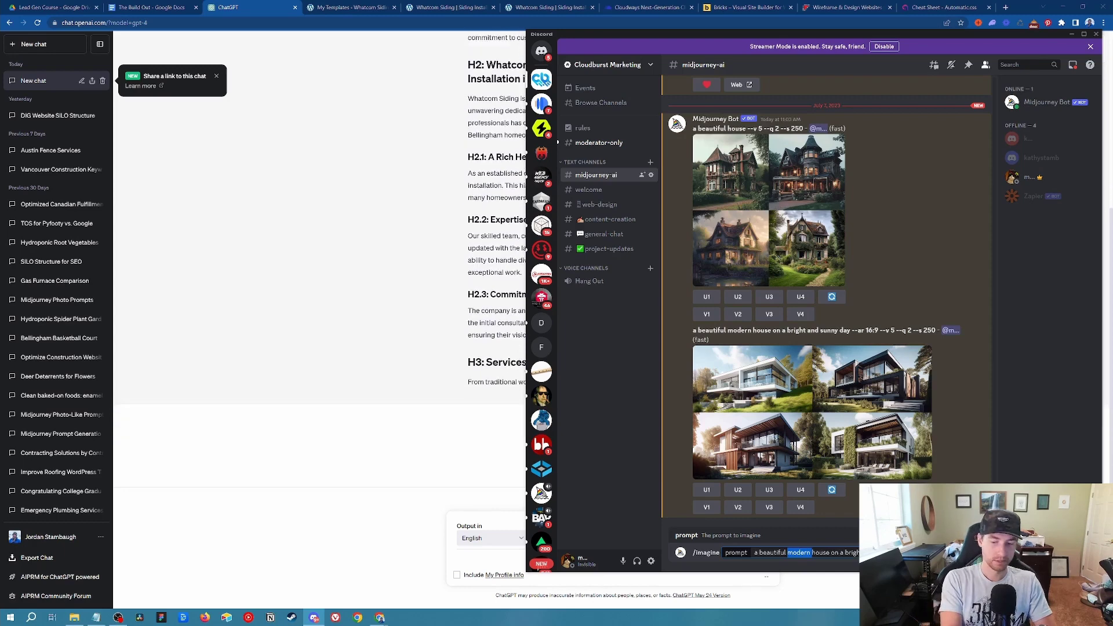
key(BackSpace)
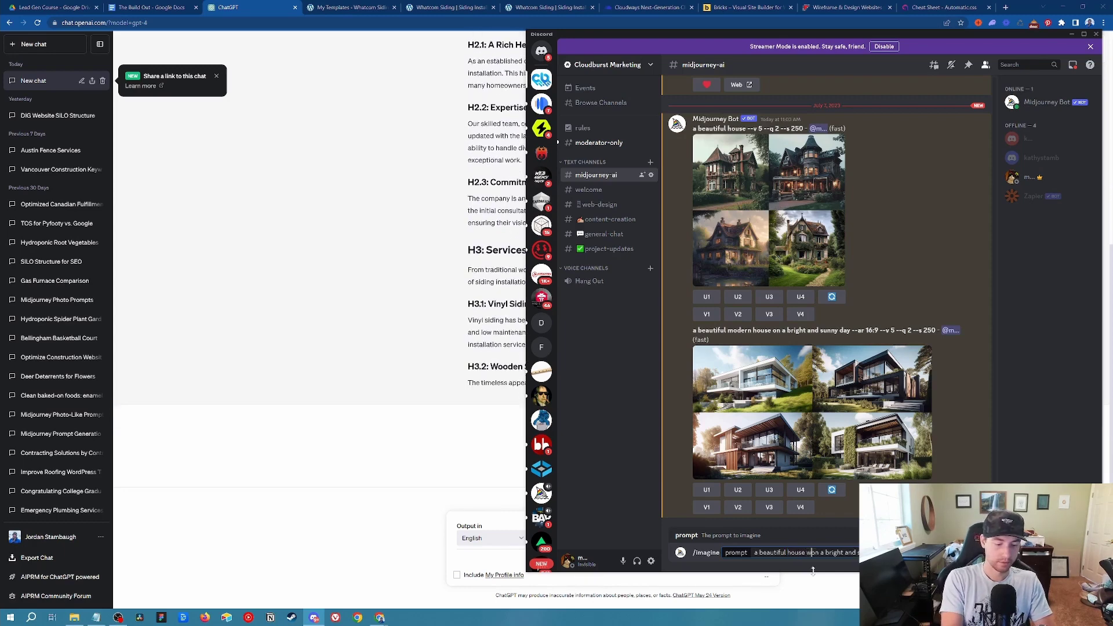
click(807, 552)
text(with James Hardie siding)
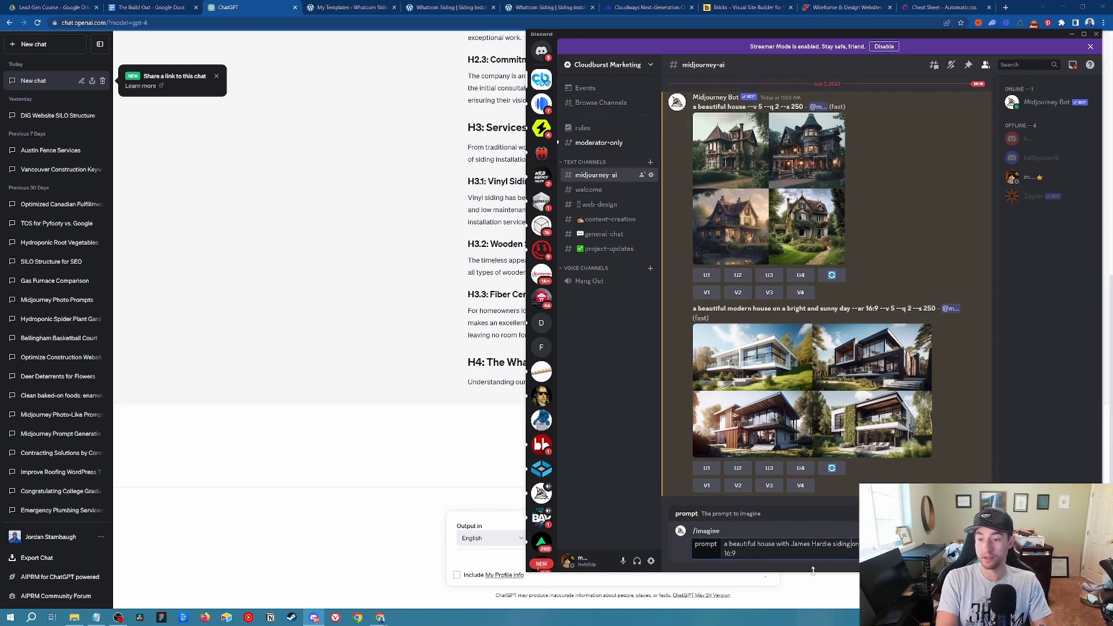
key(Return)
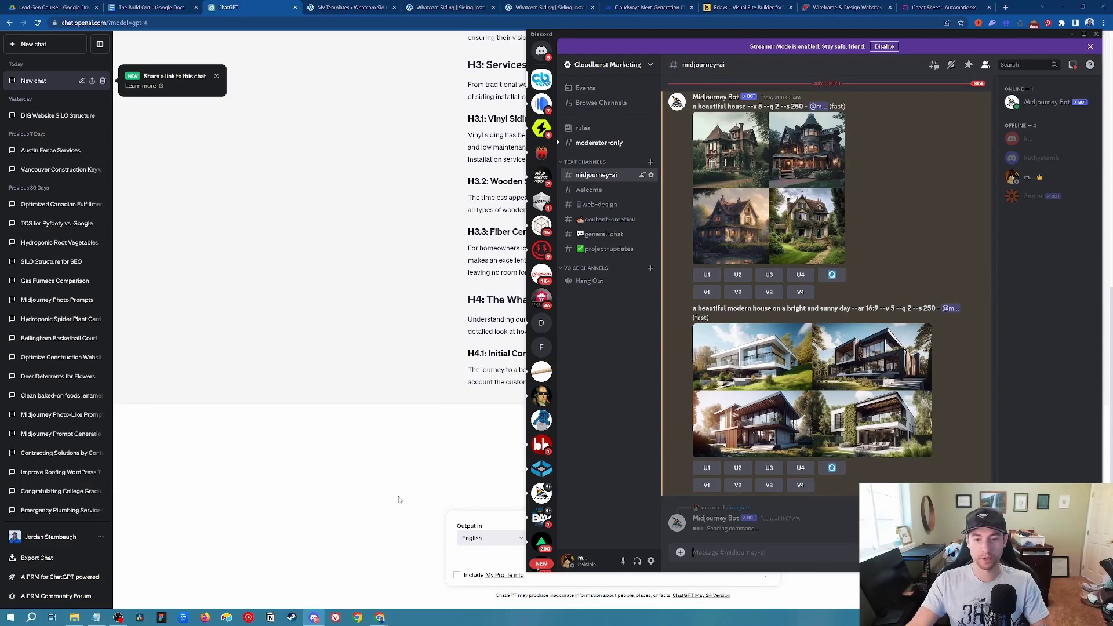
Return to ChatGPT and read through the generated siding article, from its title and meta description to the FAQ section.
click(398, 497)
scroll(752, 297, up, 20)
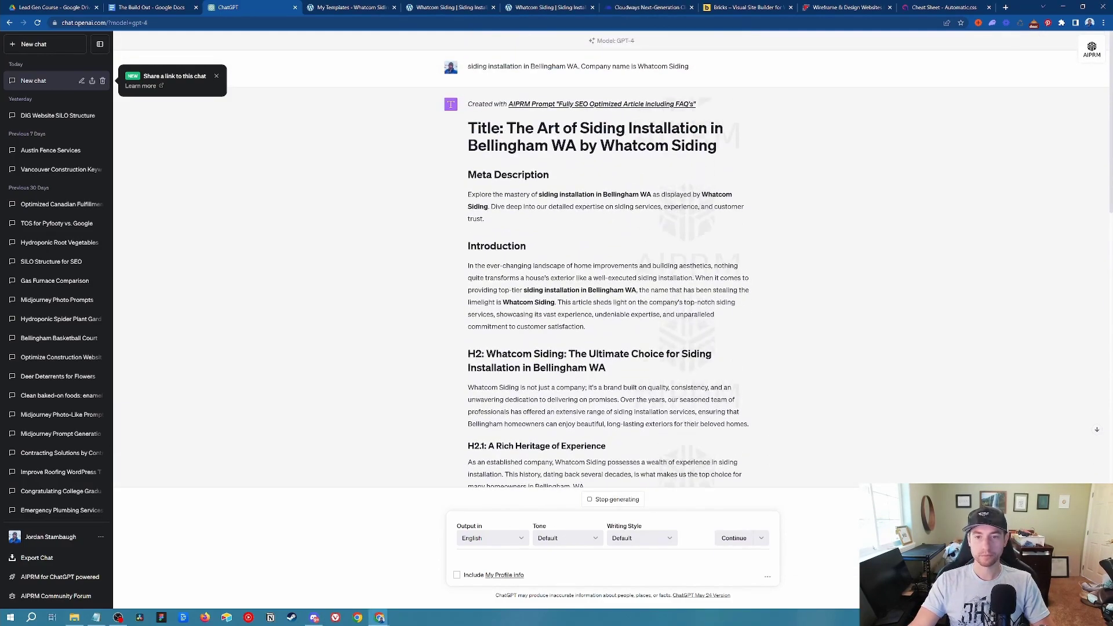
drag(508, 128, 722, 149)
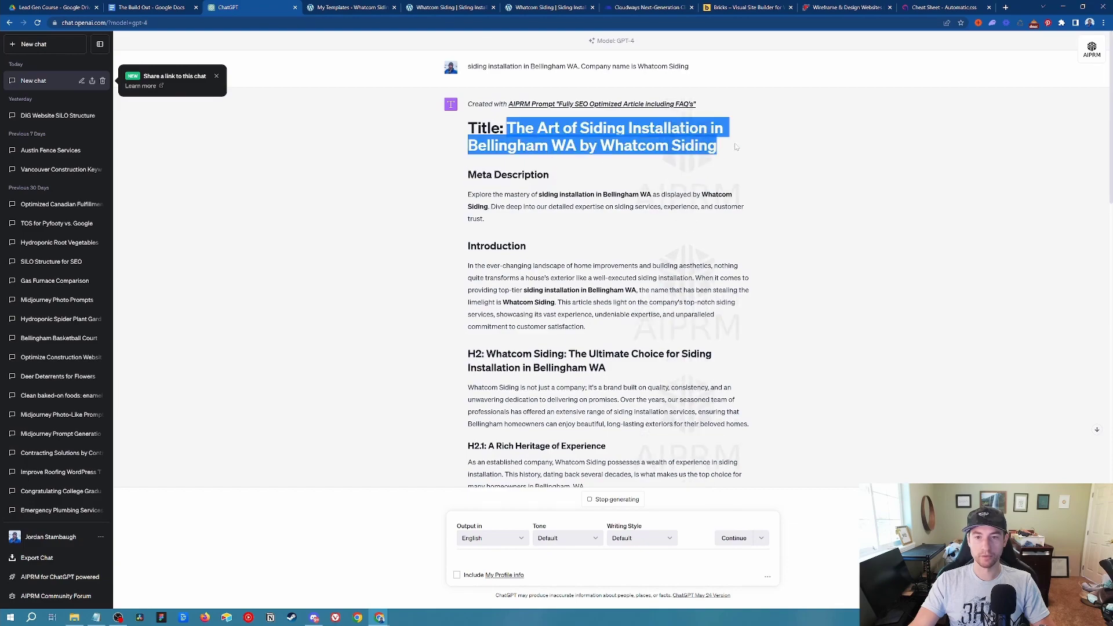
click(486, 187)
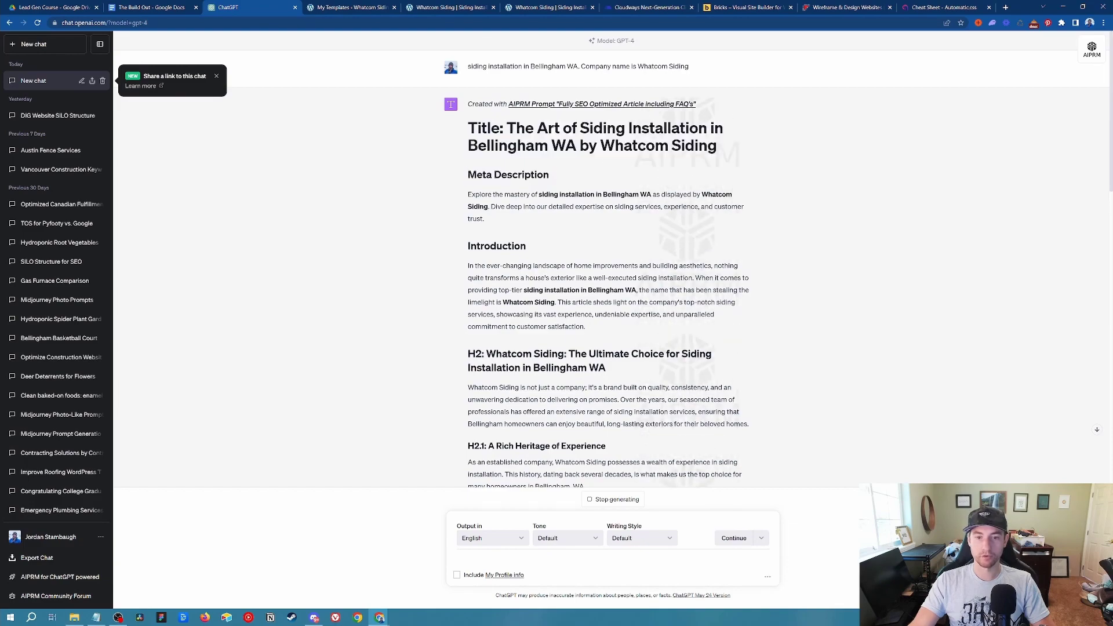
scroll(503, 224, down, 2)
scroll(498, 229, down, 4)
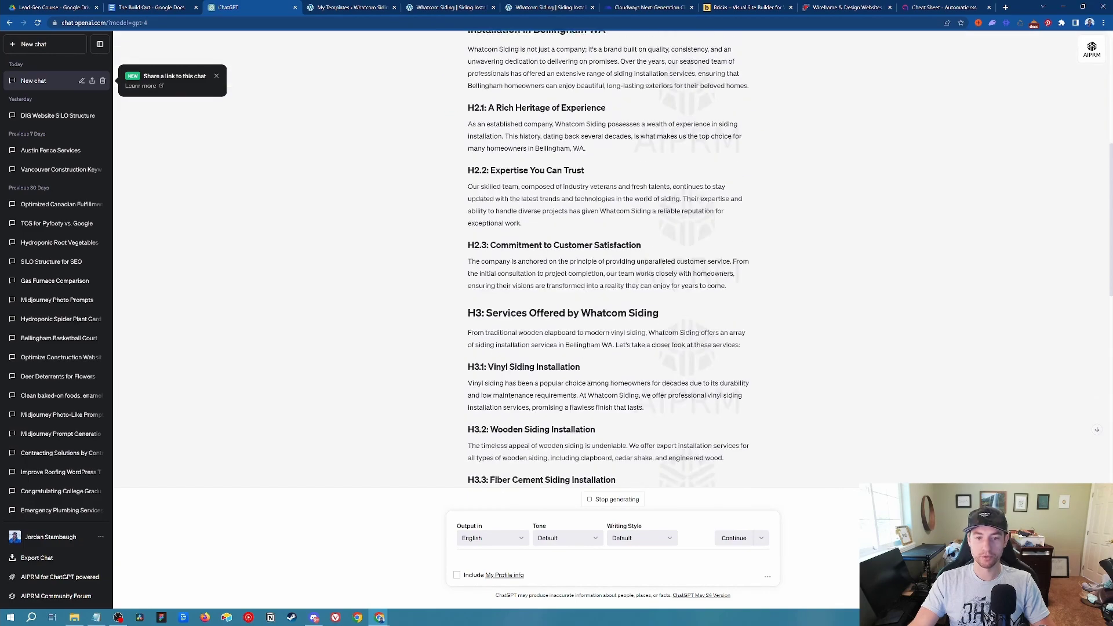
double_click(478, 236)
scroll(478, 236, down, 3)
drag(469, 41, 521, 130)
click(656, 300)
scroll(656, 299, down, 4)
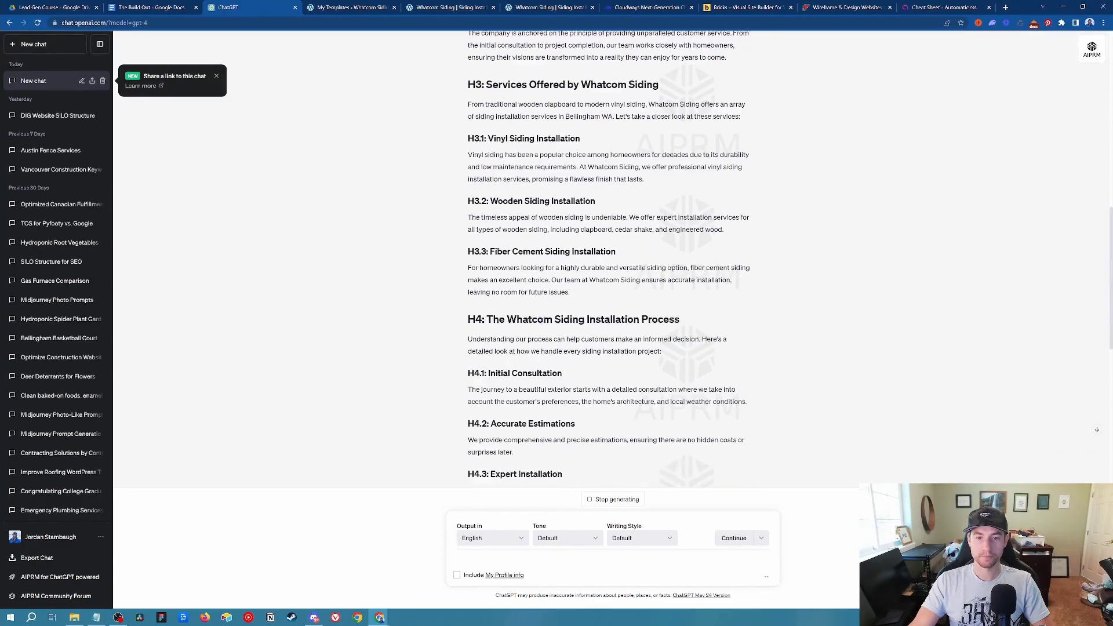
scroll(656, 300, up, 1)
double_click(570, 147)
click(611, 308)
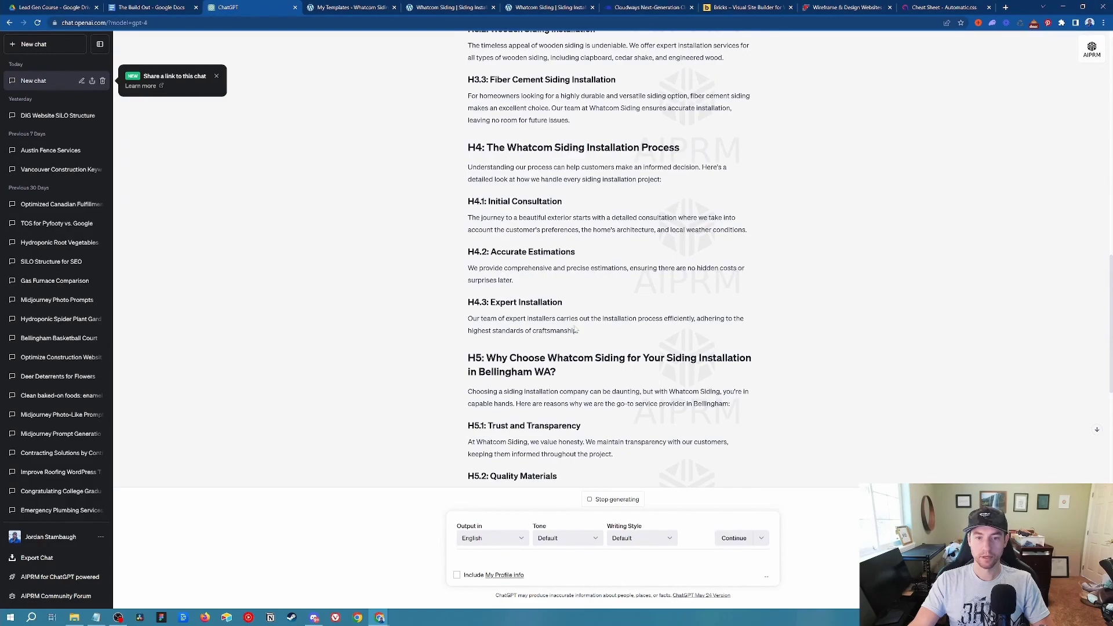
scroll(611, 308, down, 6)
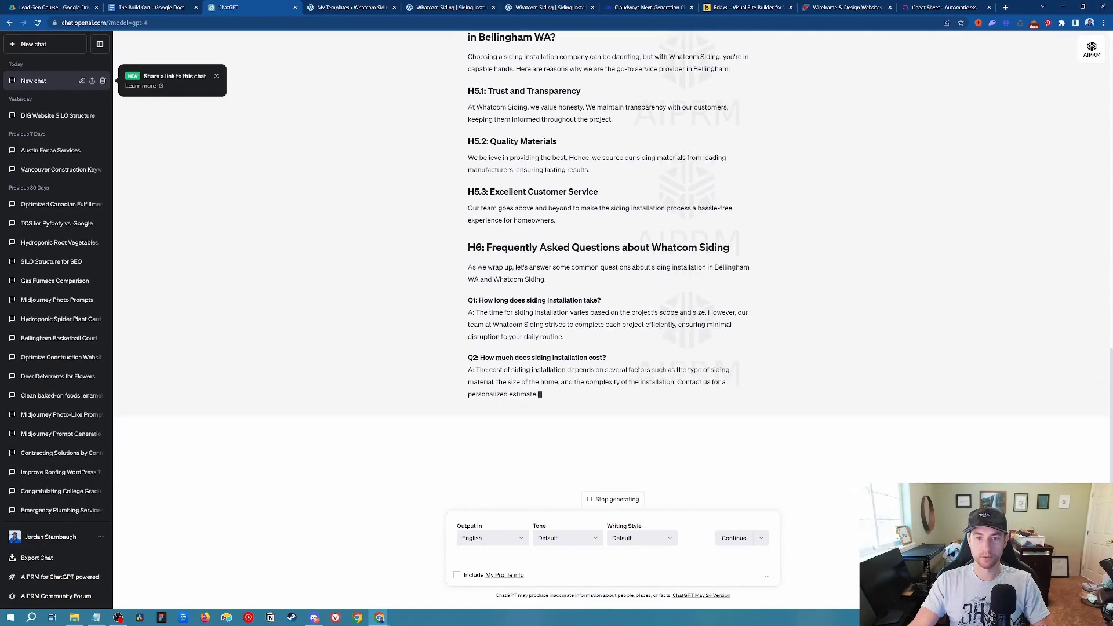
scroll(674, 368, up, 9)
scroll(674, 369, up, 15)
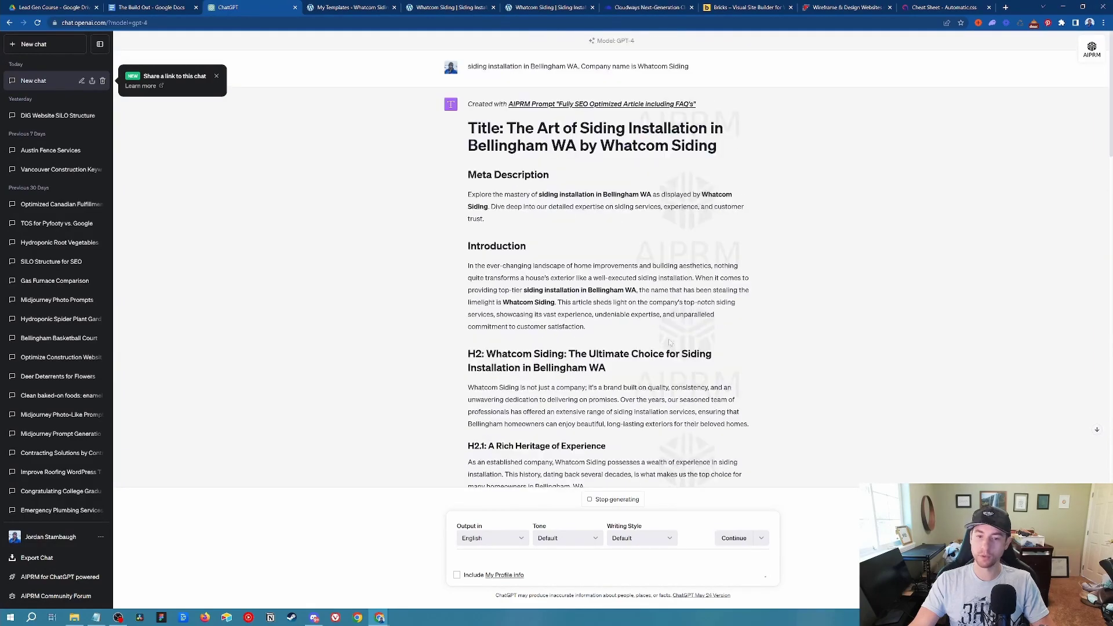
Examine the article's "Why Choose Whatcom Siding" section and its short supporting paragraphs, including "Trust and Transparency".
scroll(655, 362, down, 20)
scroll(636, 359, up, 6)
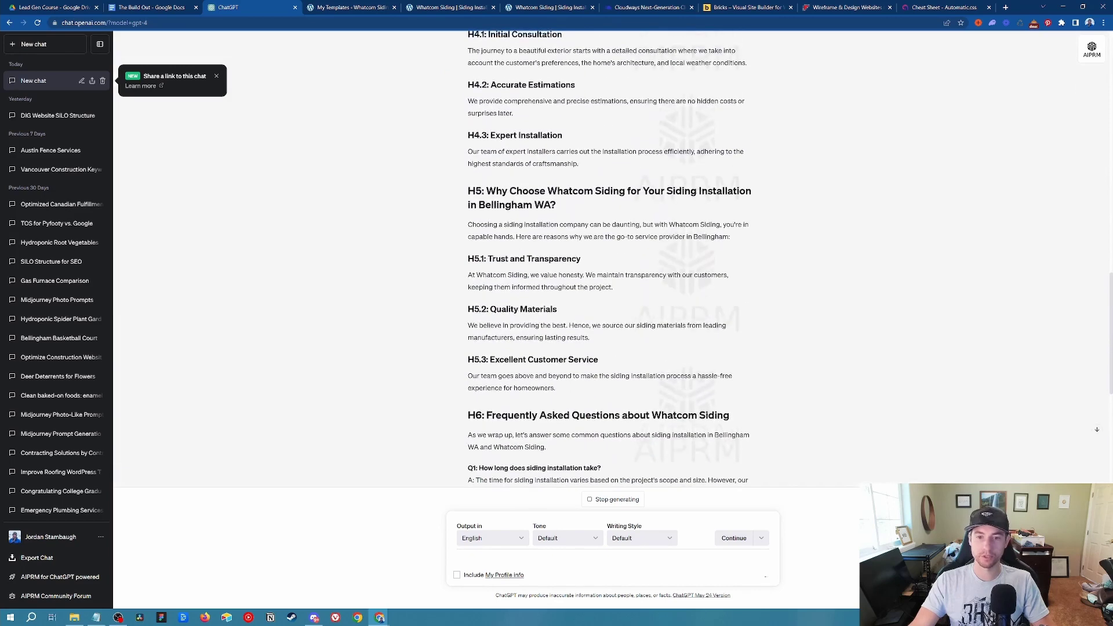
drag(673, 238, 466, 220)
double_click(600, 288)
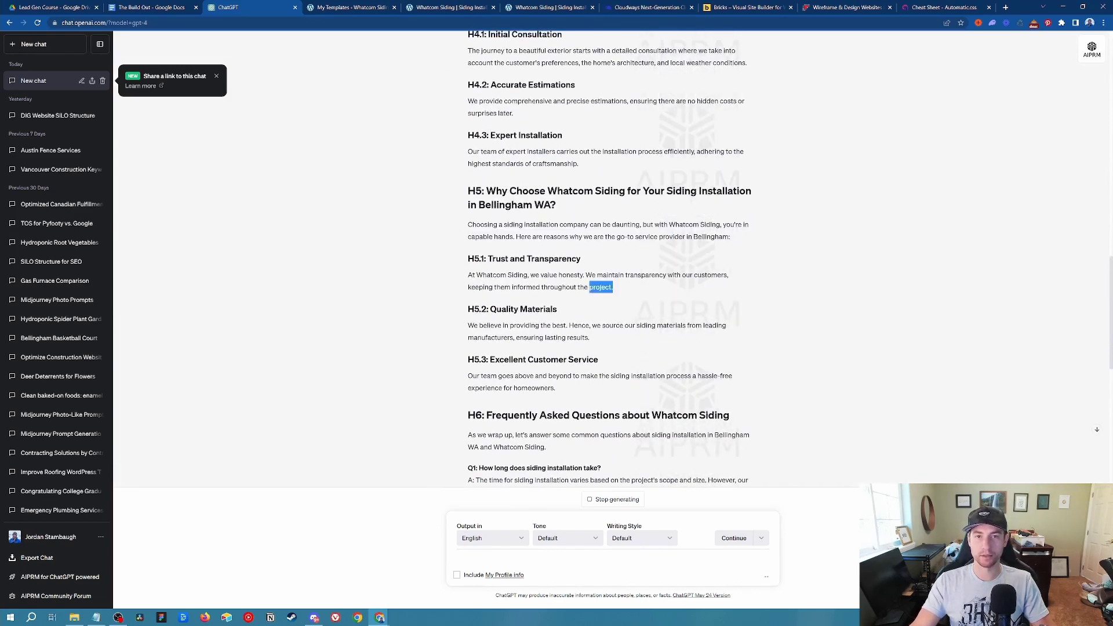
click(647, 308)
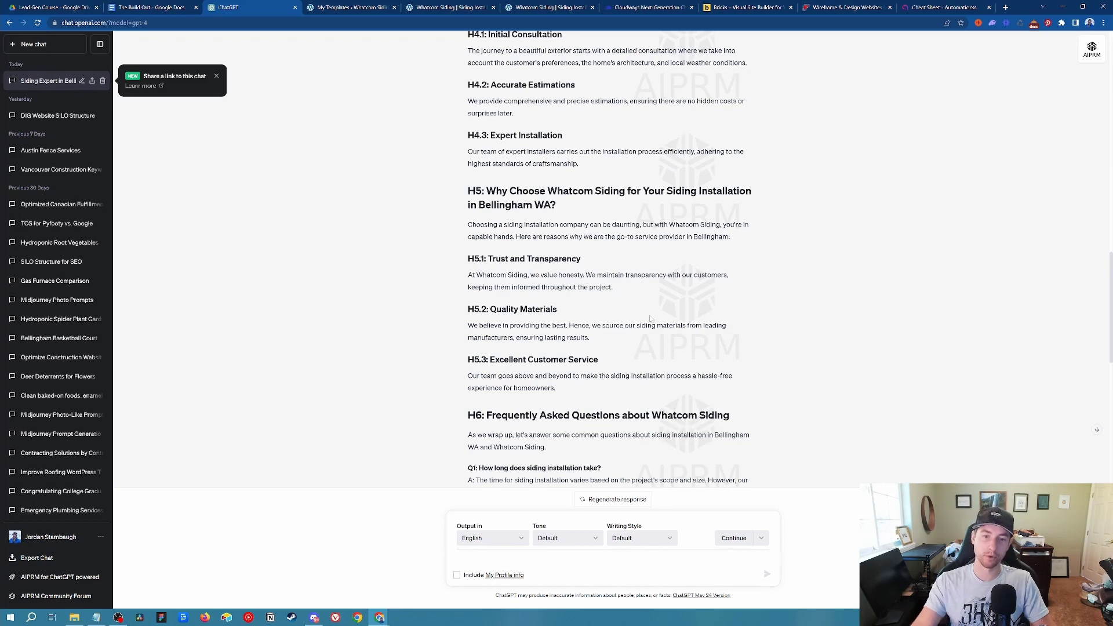
drag(632, 294, 466, 279)
scroll(630, 244, down, 2)
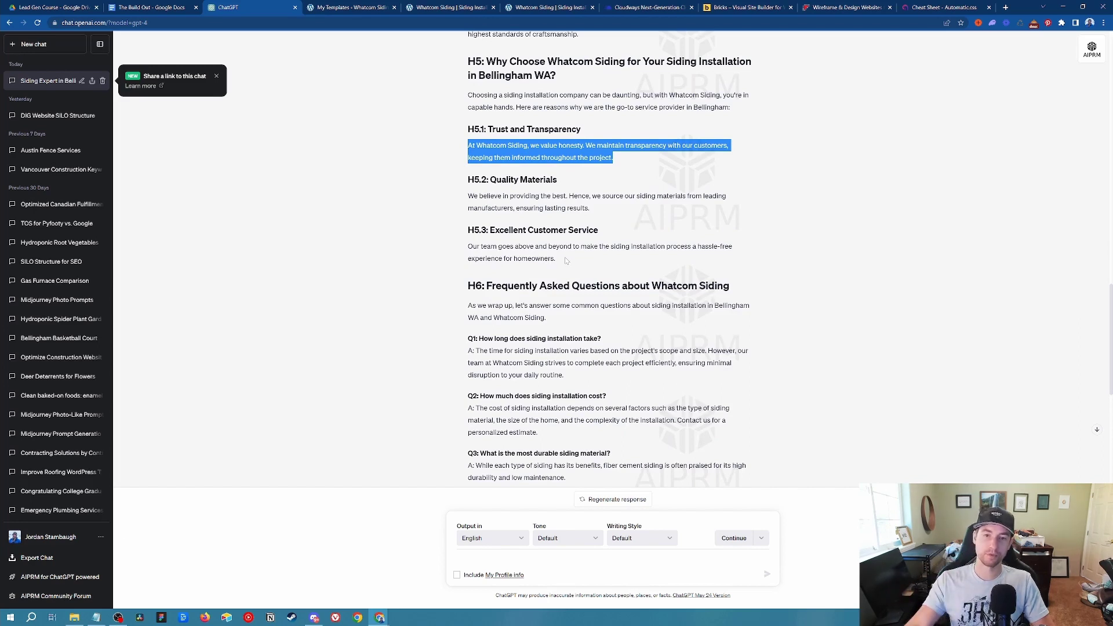
scroll(632, 232, down, 6)
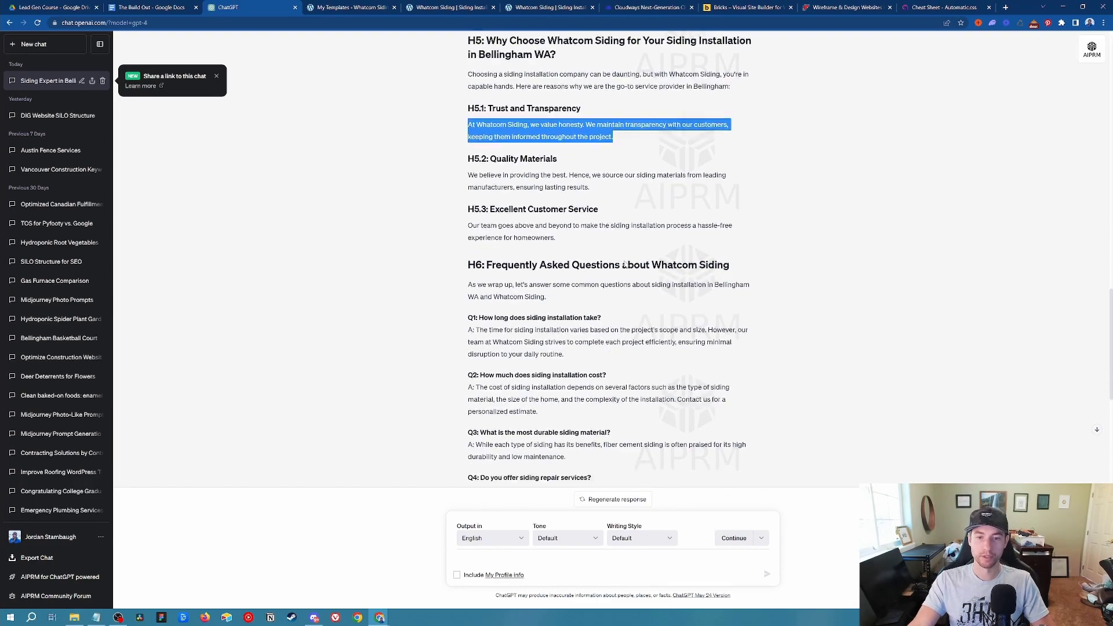
key(Home)
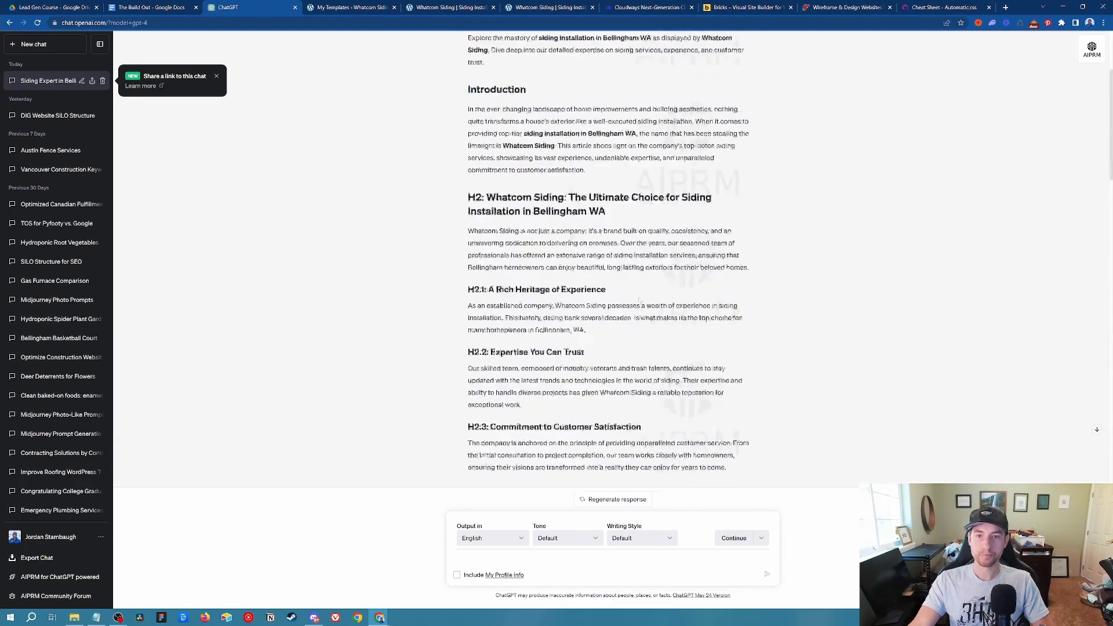
Move ChatGPT into its own browser window and place it side by side with the window showing the Bricks homepage.
drag(260, 7, 1112, 180)
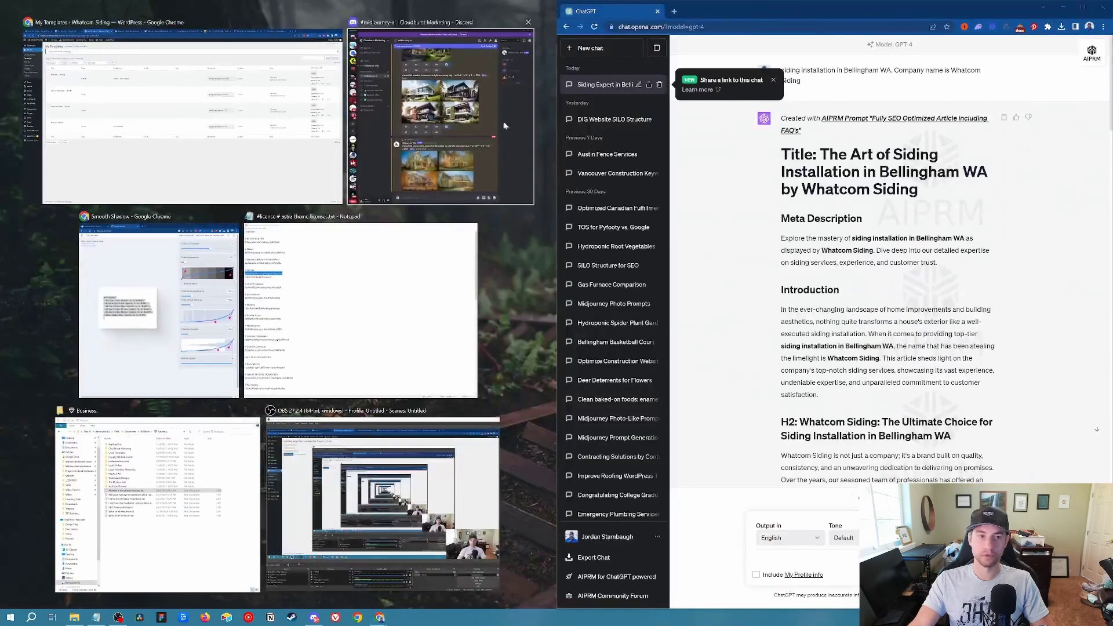
click(185, 116)
click(168, 8)
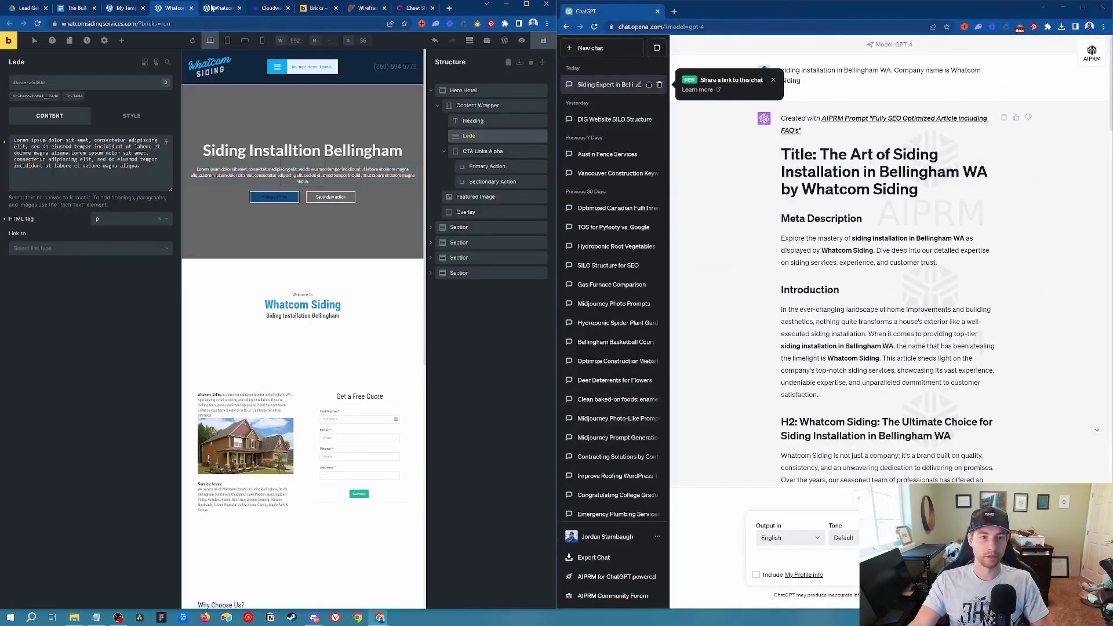
Narrow the Bricks element settings panel, widen the Bricks window, and clear ChatGPT's chat sidebar and share tip from view.
drag(180, 325, 116, 115)
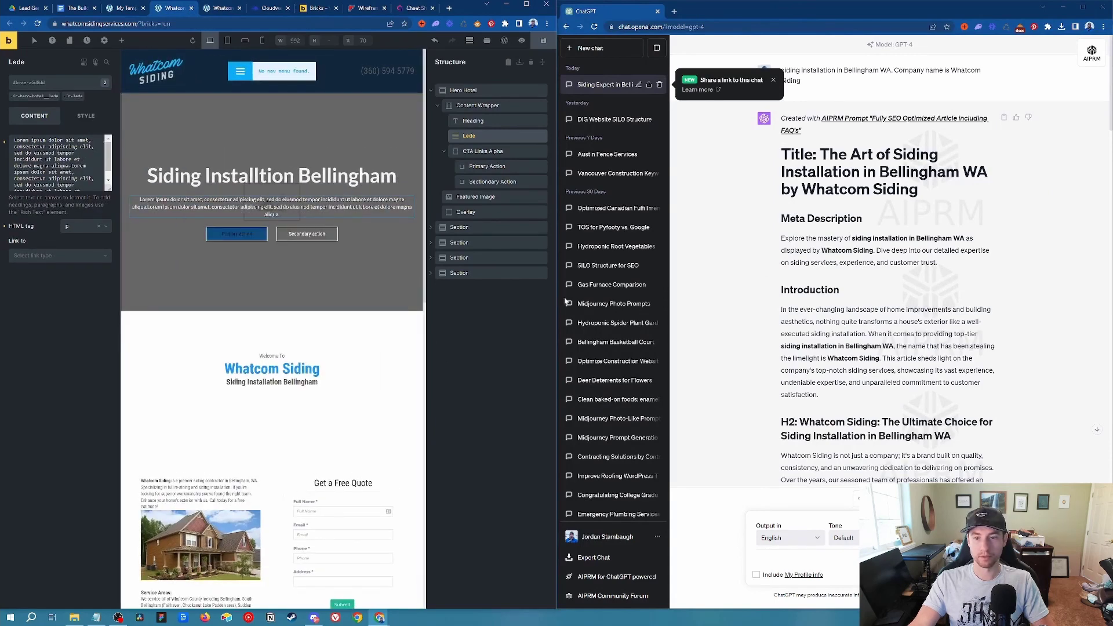
drag(553, 304, 688, 71)
click(788, 48)
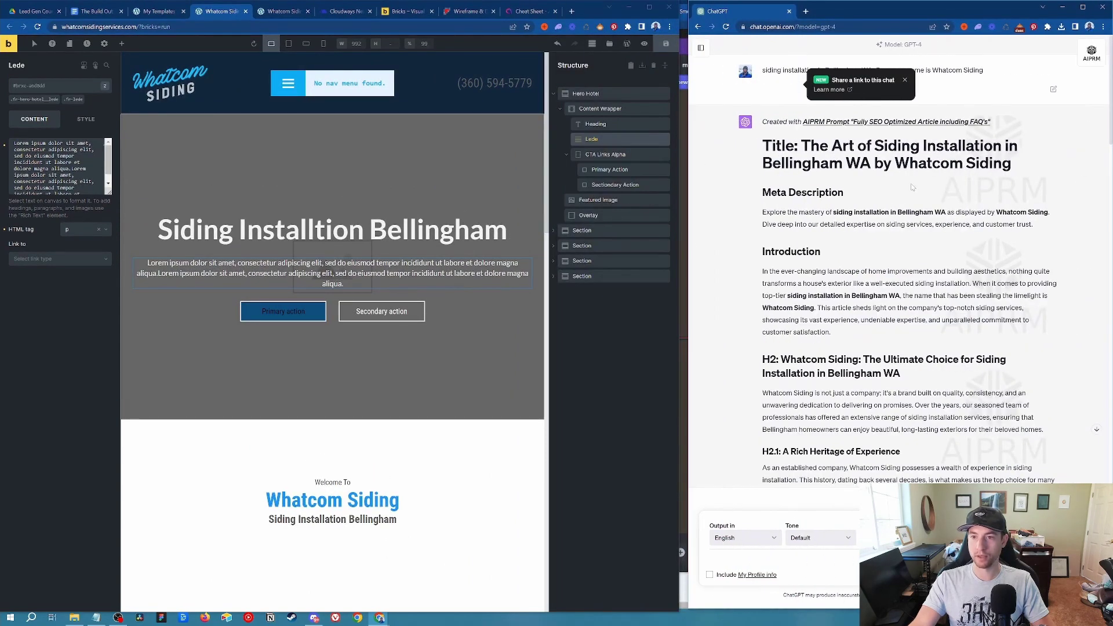
click(905, 80)
Review the ChatGPT article alongside the Bricks page and copy its full Introduction paragraph.
scroll(910, 261, down, 7)
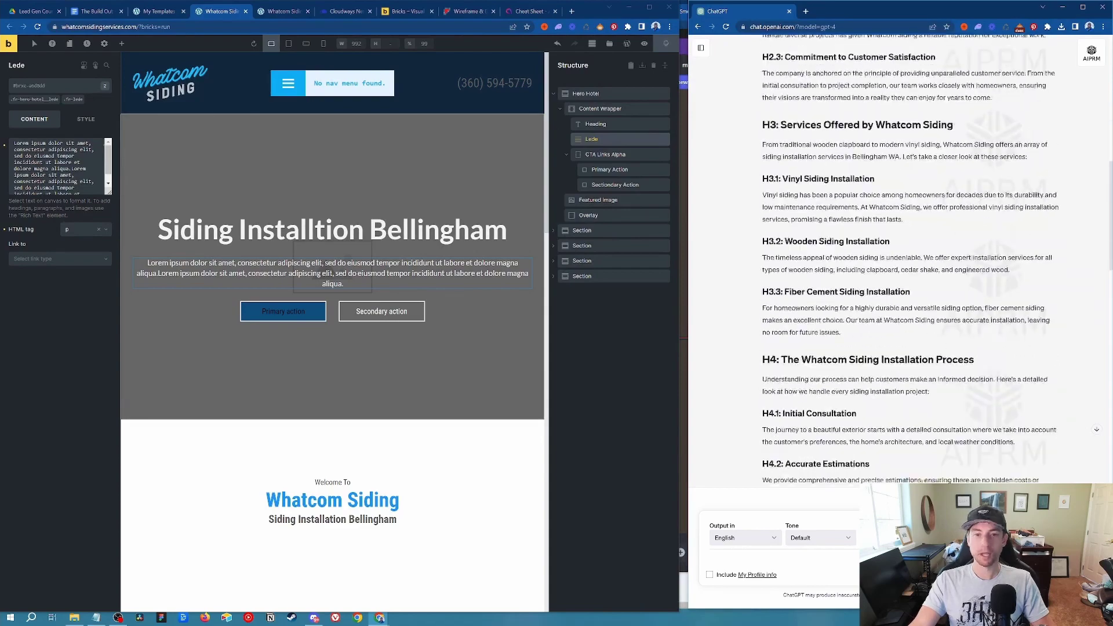
scroll(909, 231, down, 2)
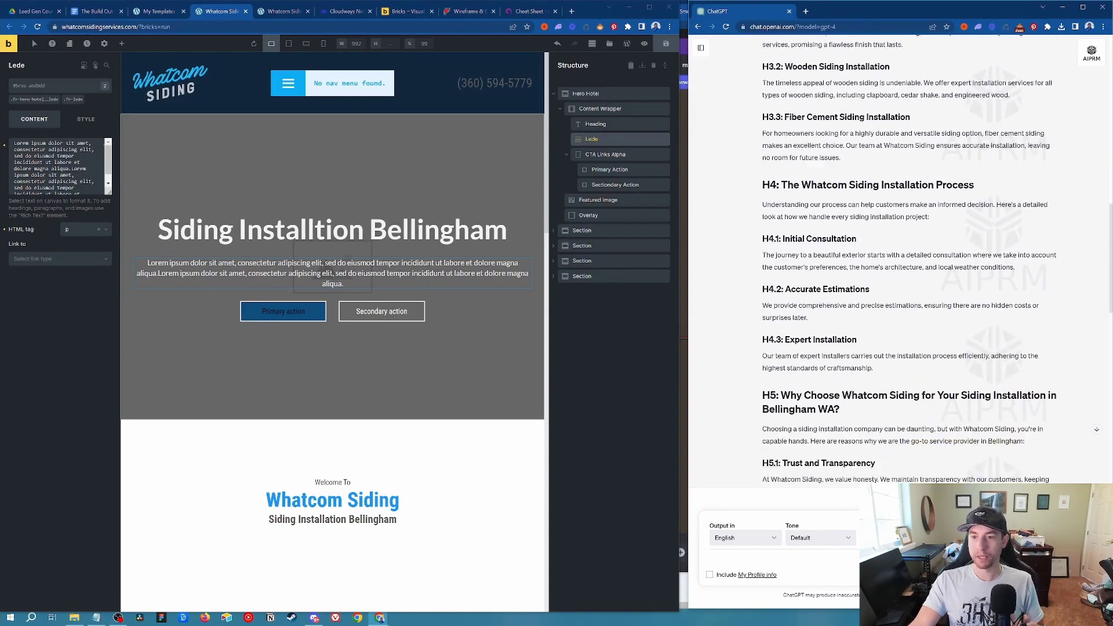
scroll(910, 232, down, 12)
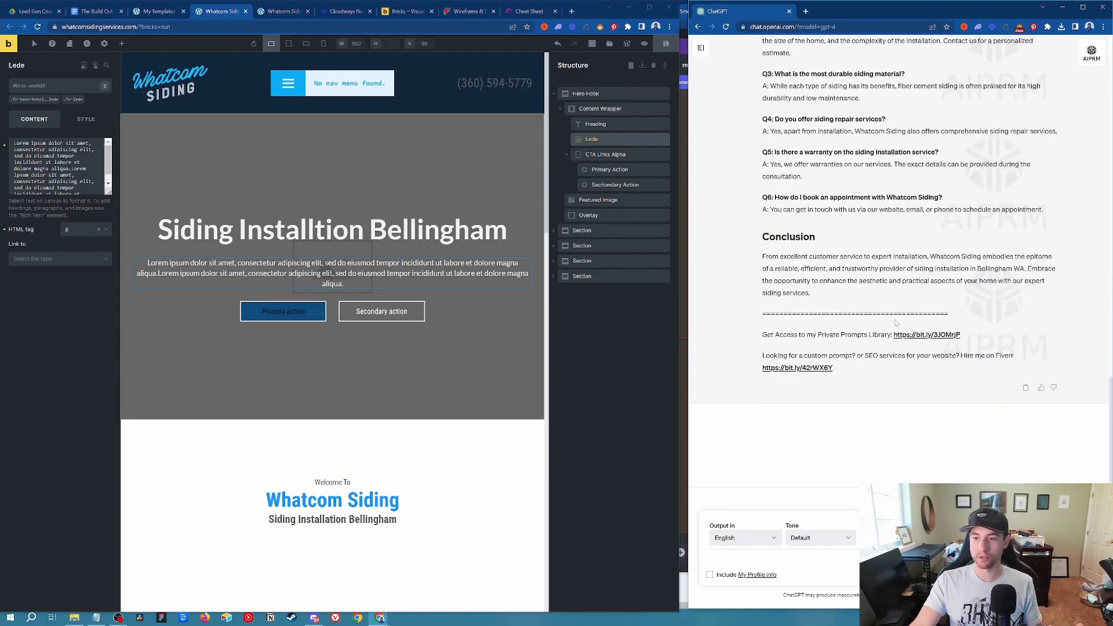
scroll(904, 308, up, 4)
scroll(921, 287, up, 20)
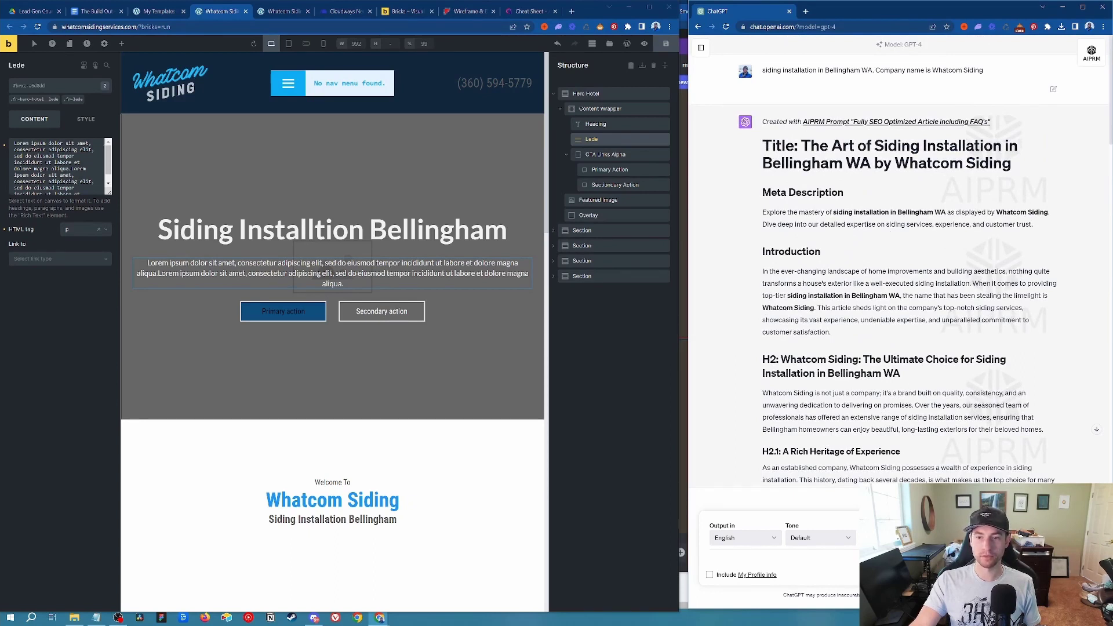
drag(833, 212, 942, 212)
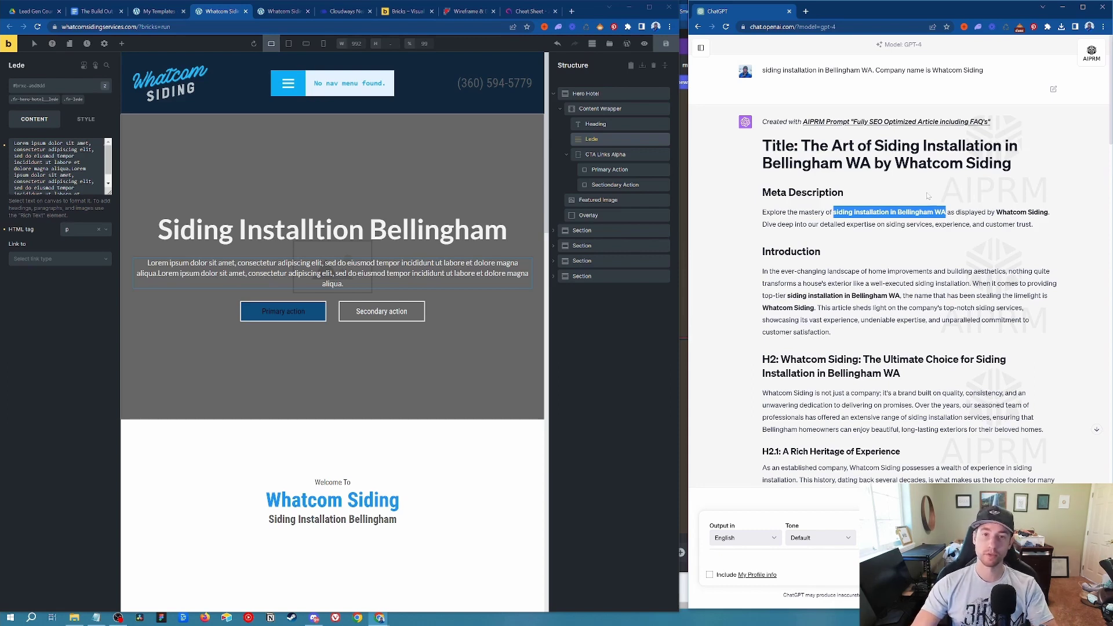
click(905, 224)
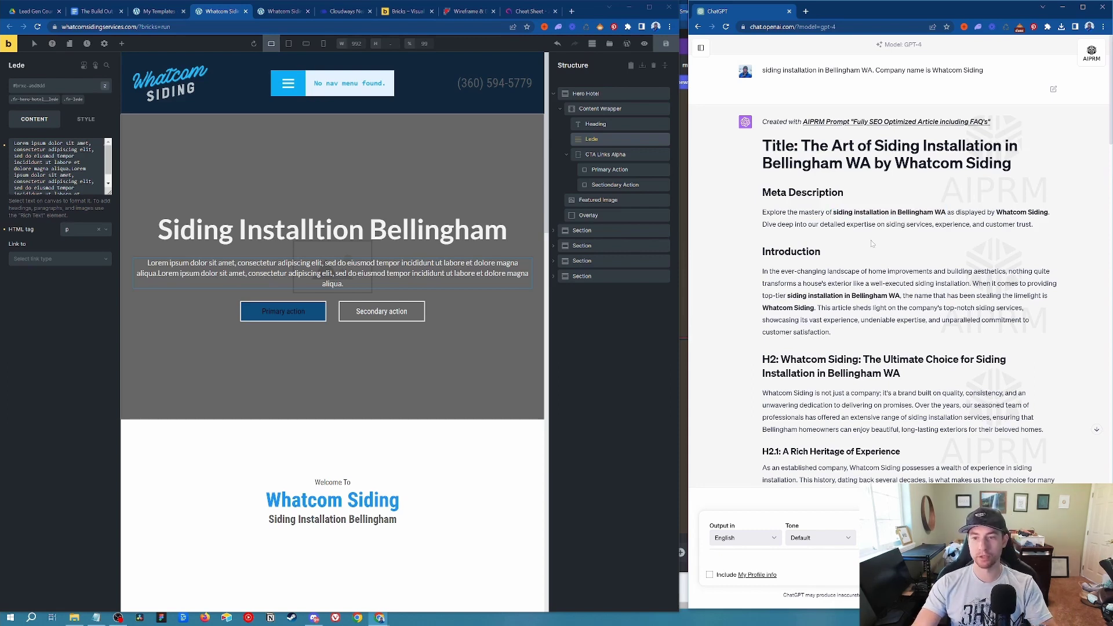
drag(884, 249, 833, 333)
key(ctrl+c)
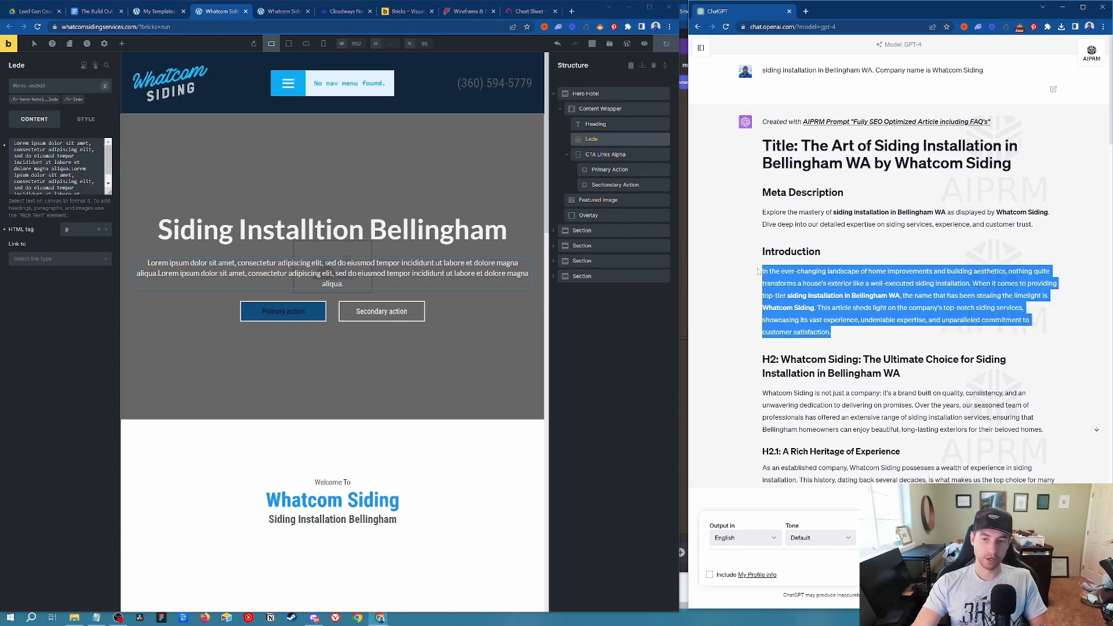
Replace the hero's lede placeholder text with the copied Introduction paragraph and make its first "siding installation" bold.
triple_click(333, 273)
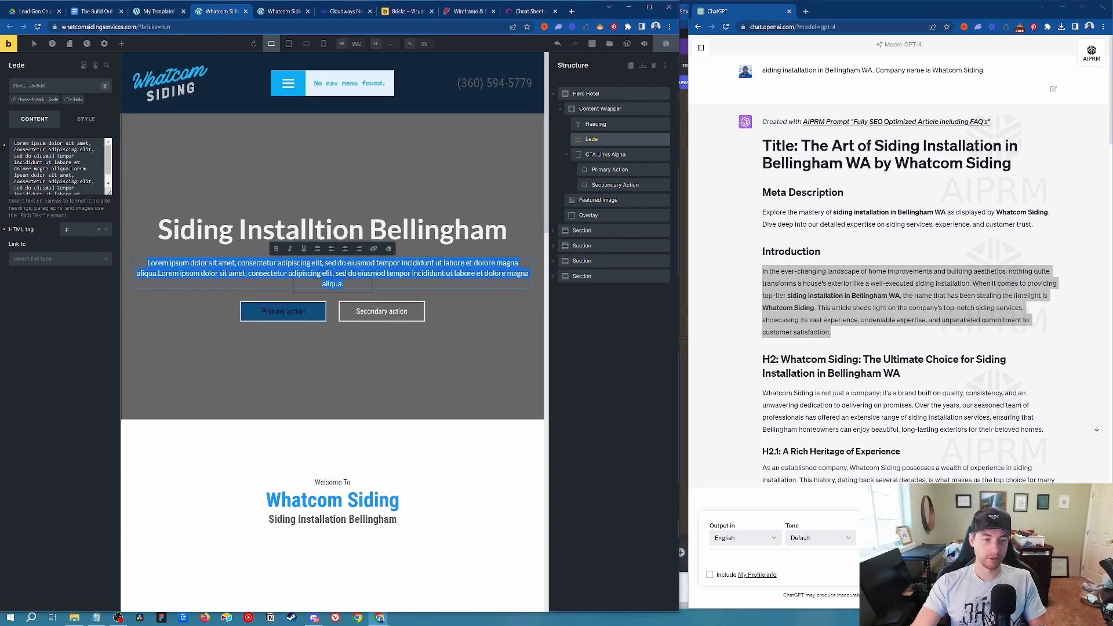
key(ctrl+v)
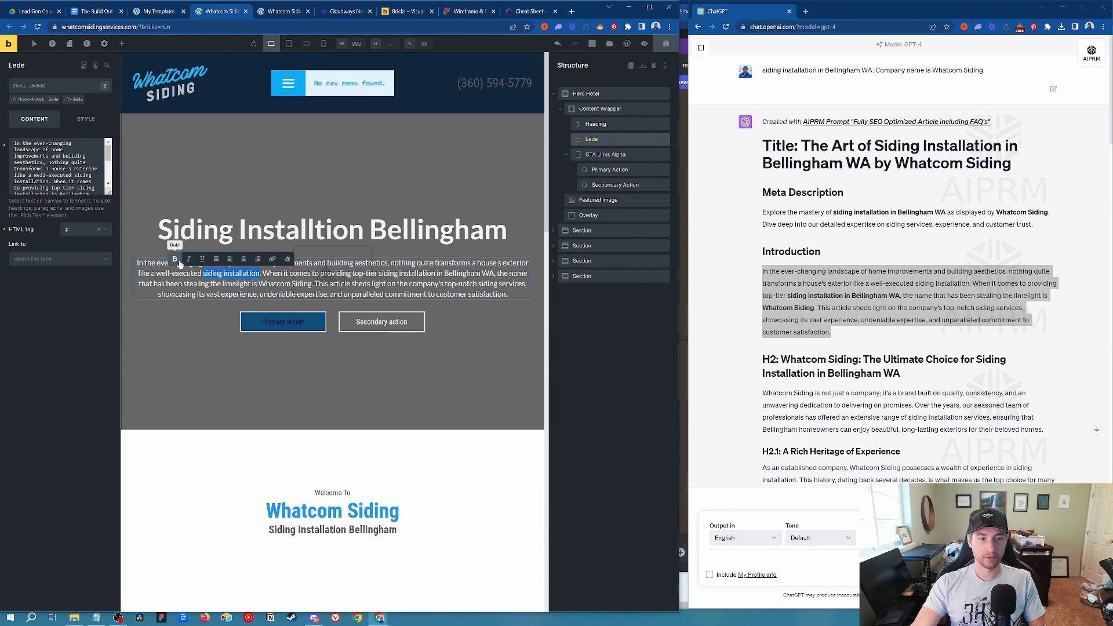
click(175, 260)
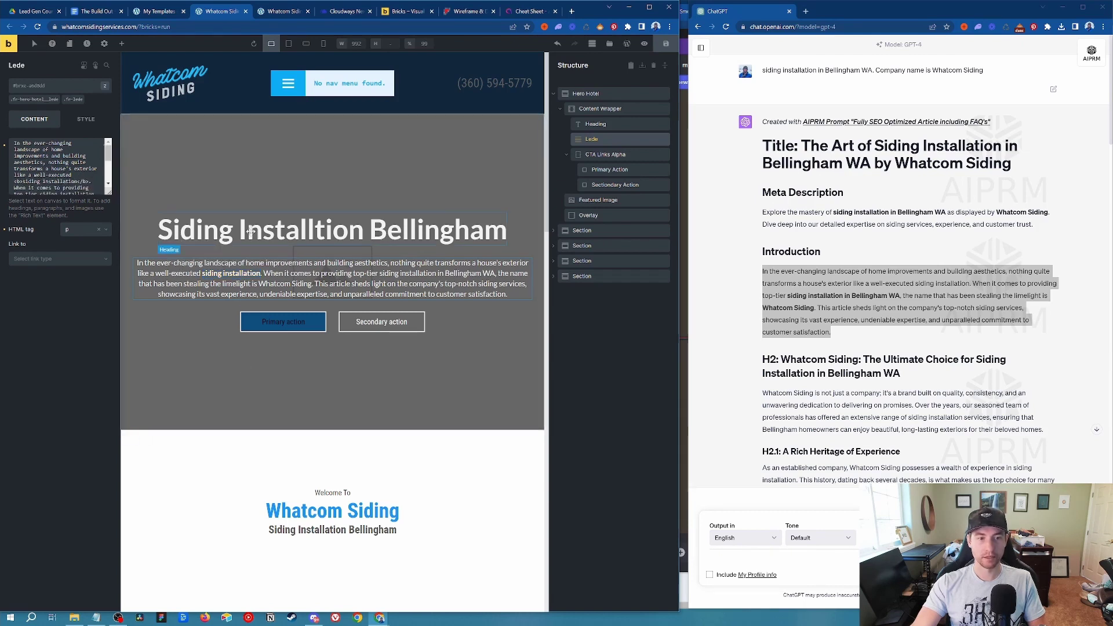
Set the hero heading's text transform to uppercase in its typography styling.
click(432, 231)
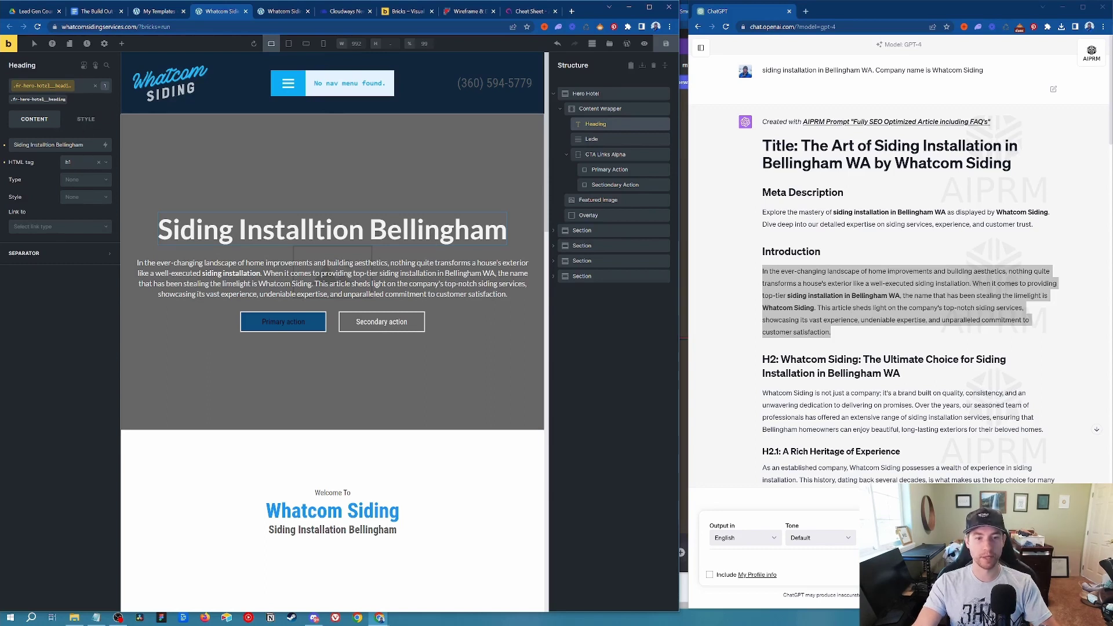
click(90, 124)
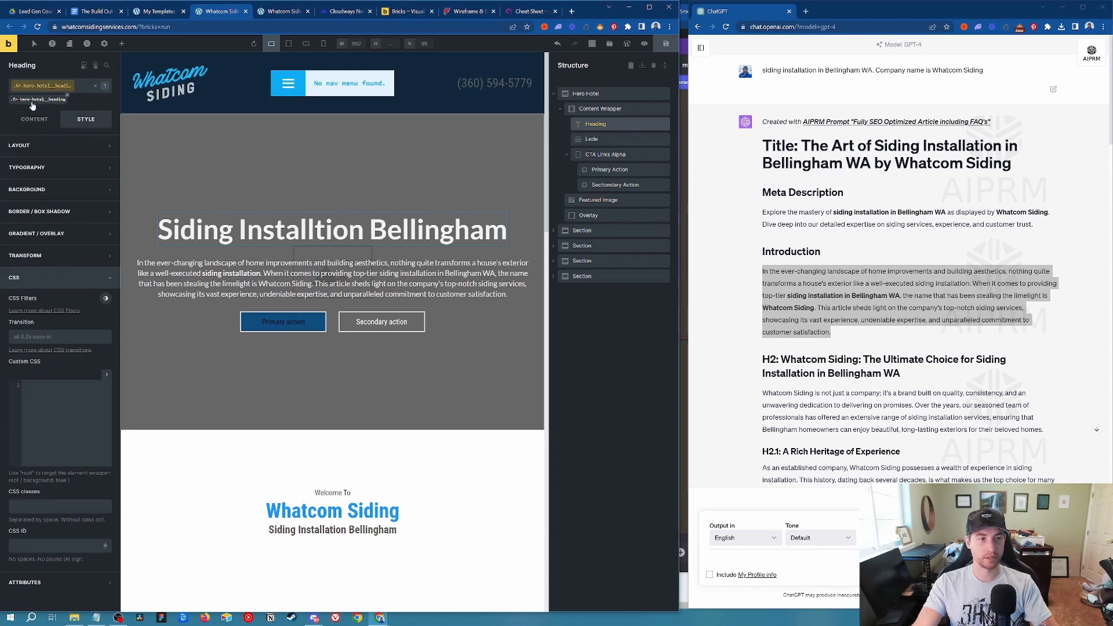
click(51, 172)
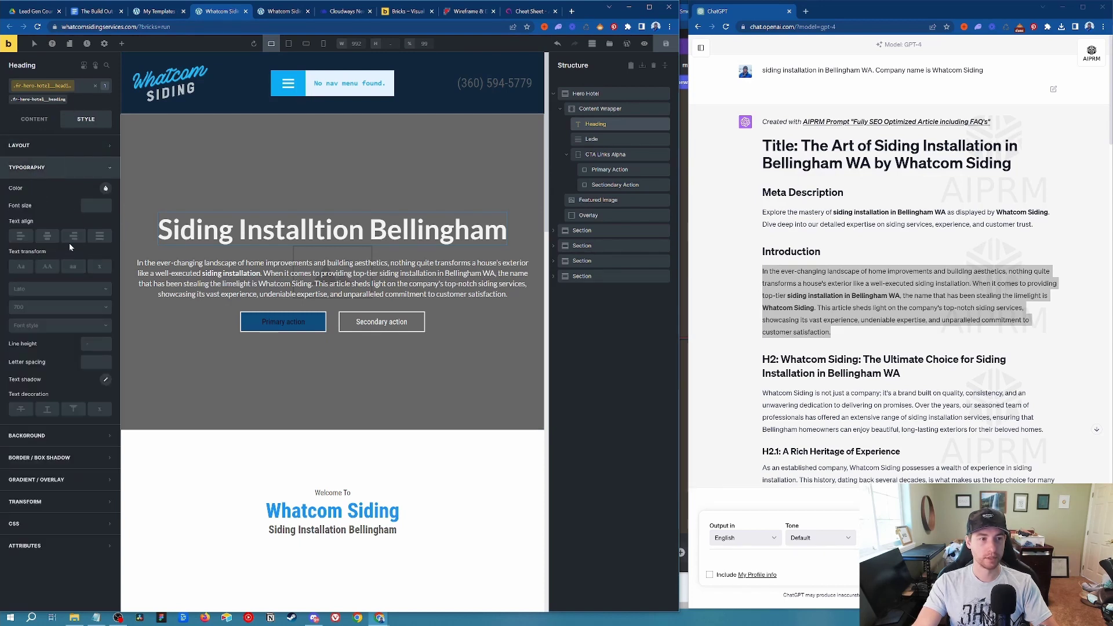
click(47, 266)
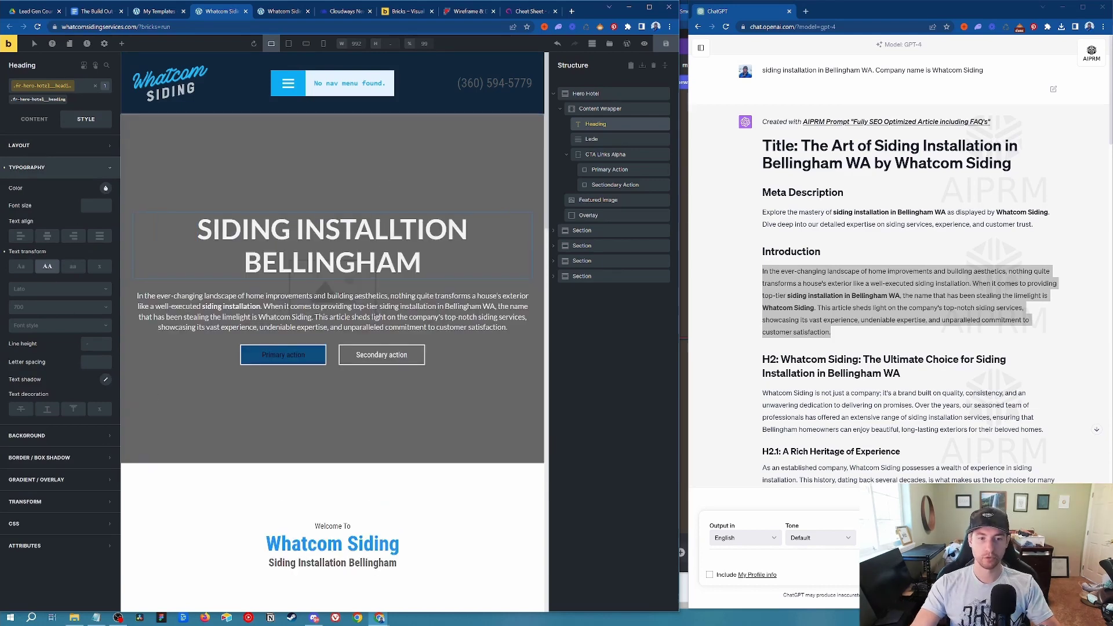
click(588, 216)
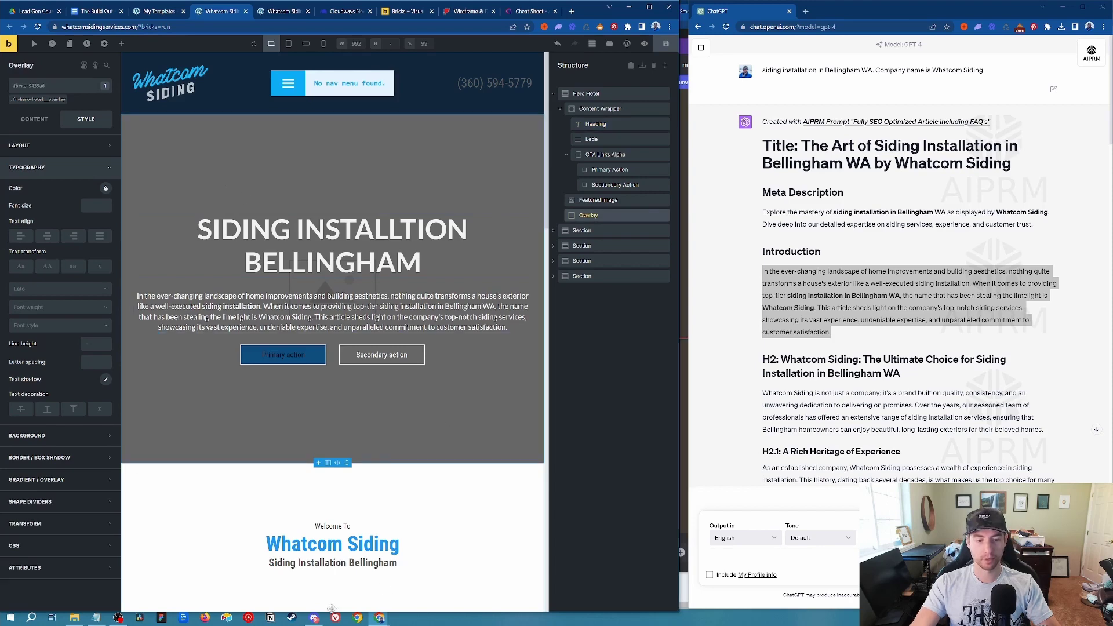
Switch to Discord's midjourney-ai channel, preview the James Hardie siding house grid, and upscale its fourth image.
click(315, 617)
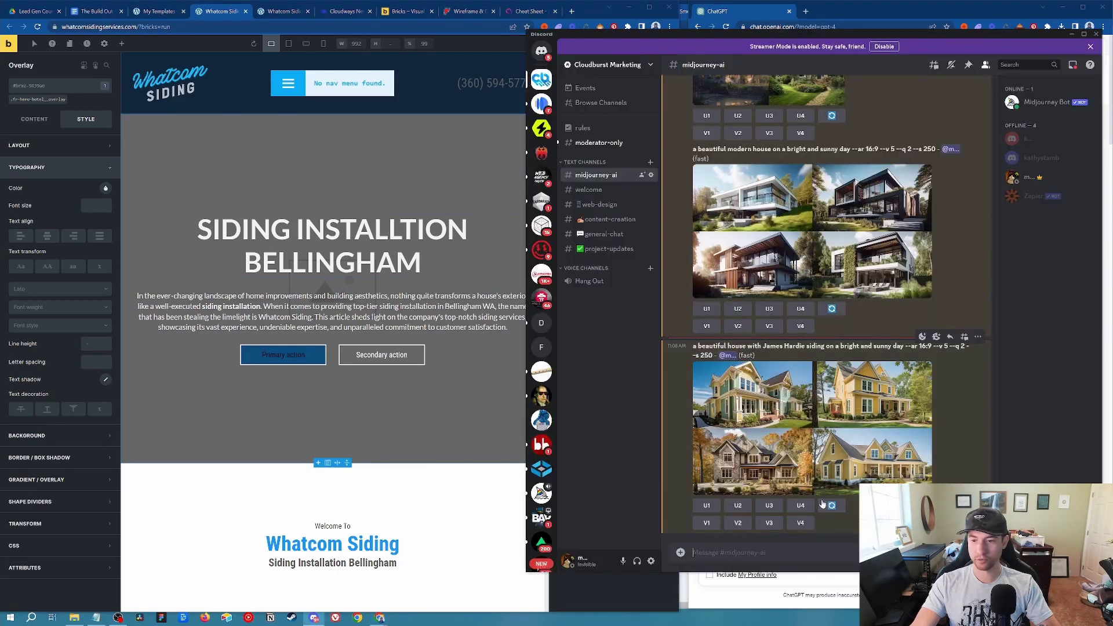
click(837, 430)
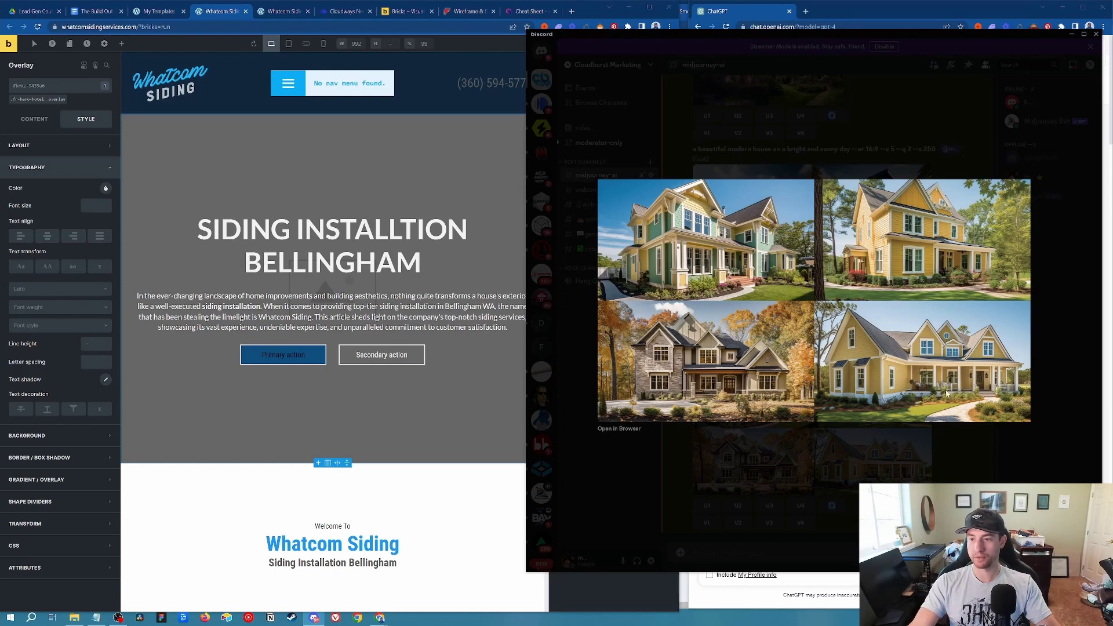
click(966, 478)
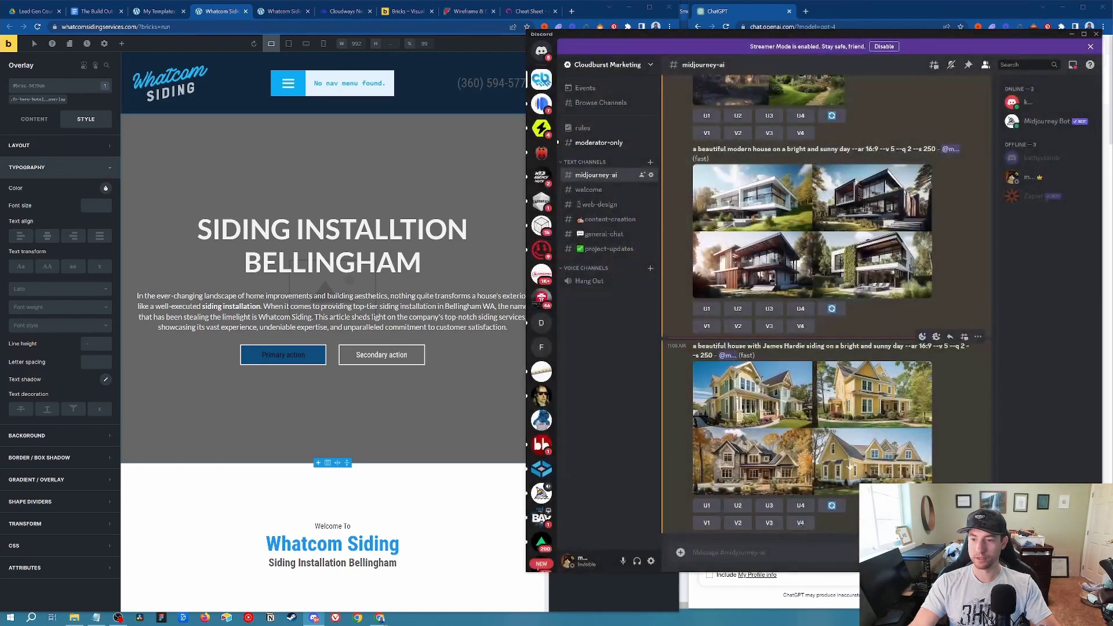
click(800, 506)
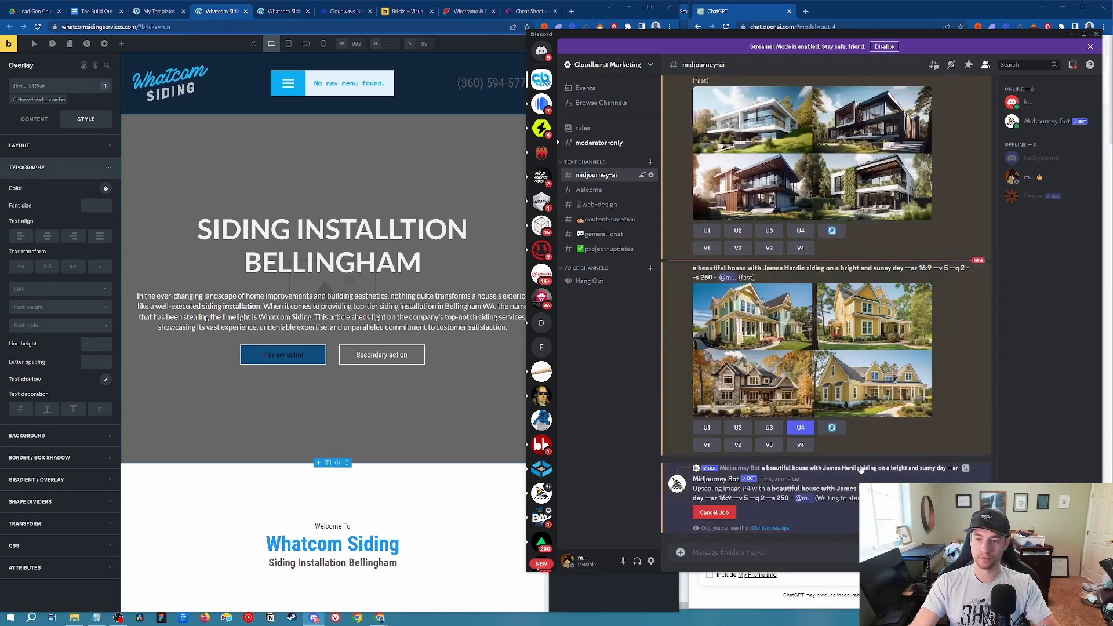
Enlarge the upscaled yellow house image and save it to the Downloads folder under its default file name.
click(900, 452)
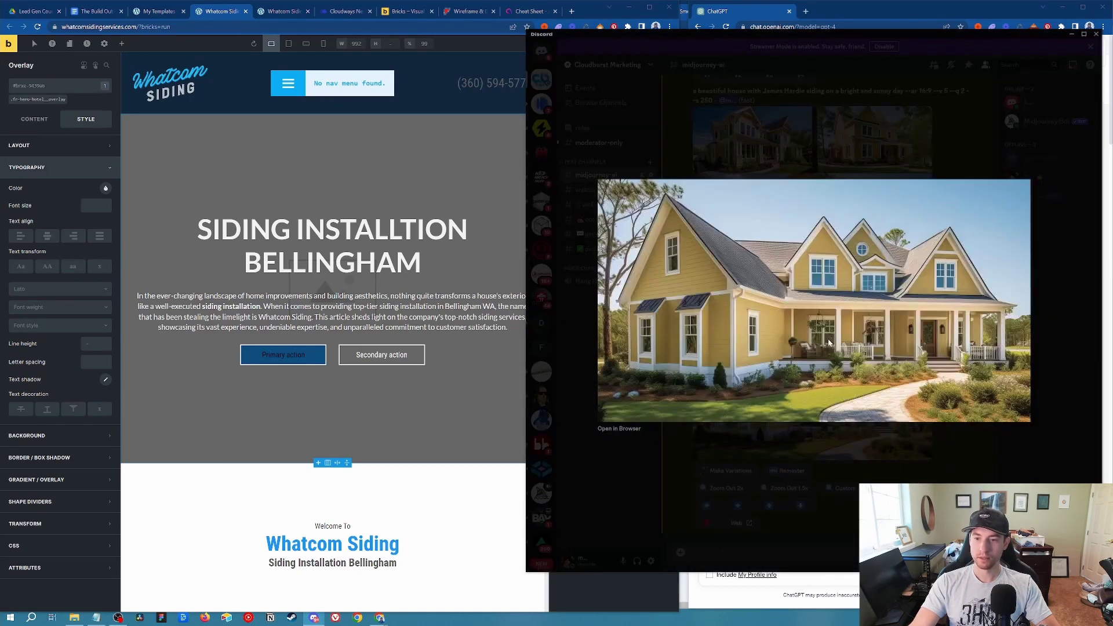
right_click(776, 311)
click(793, 335)
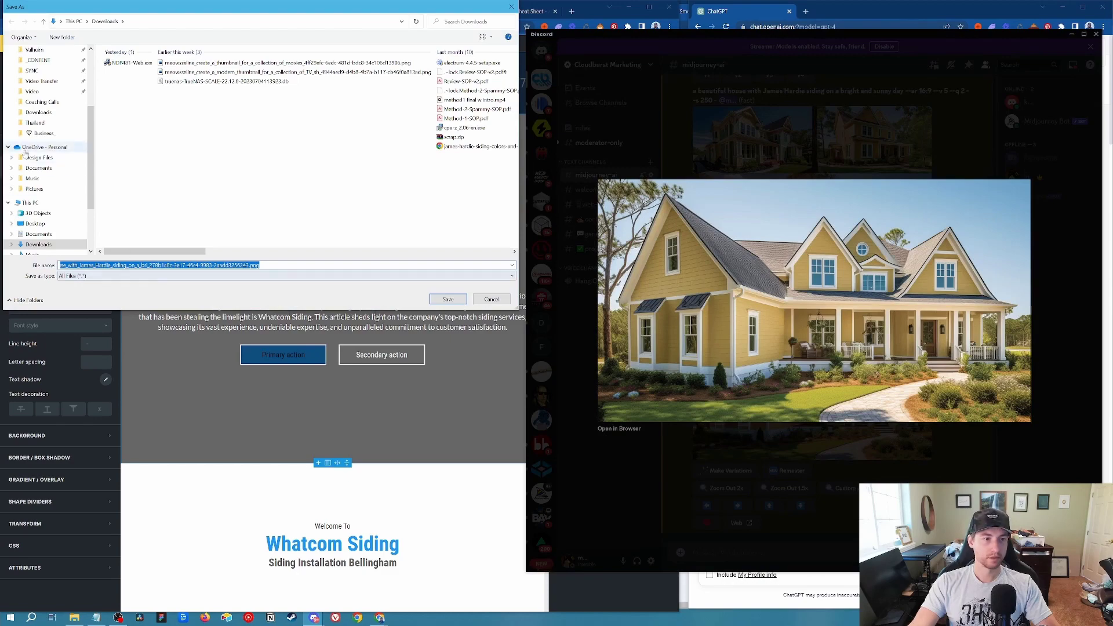
key(Return)
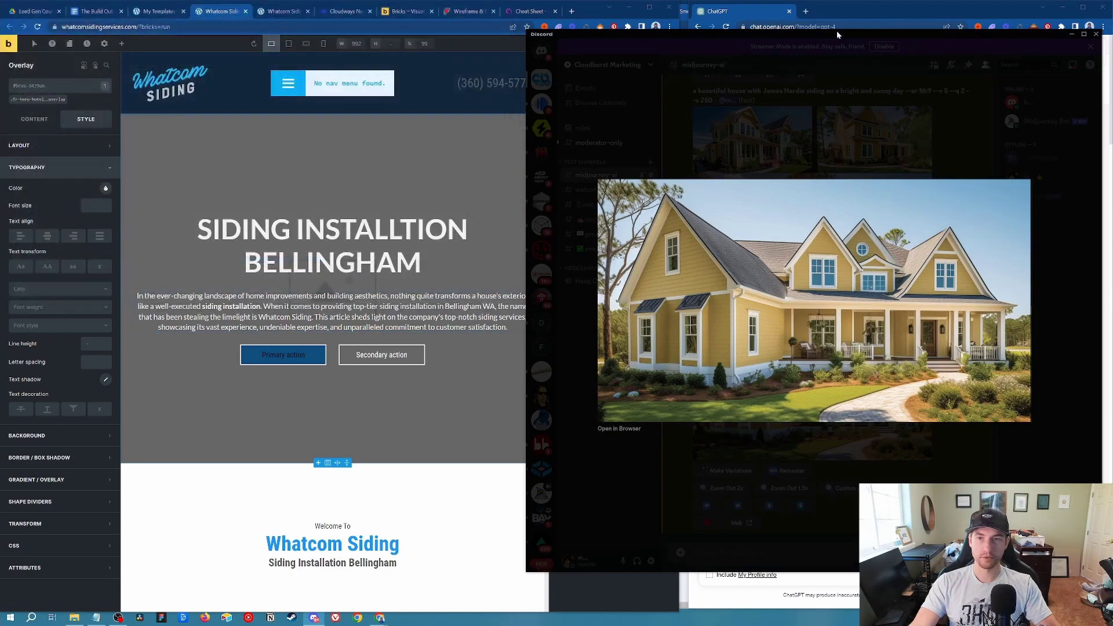
Open imagecompressor.com in a new browser tab alongside ChatGPT.
click(814, 15)
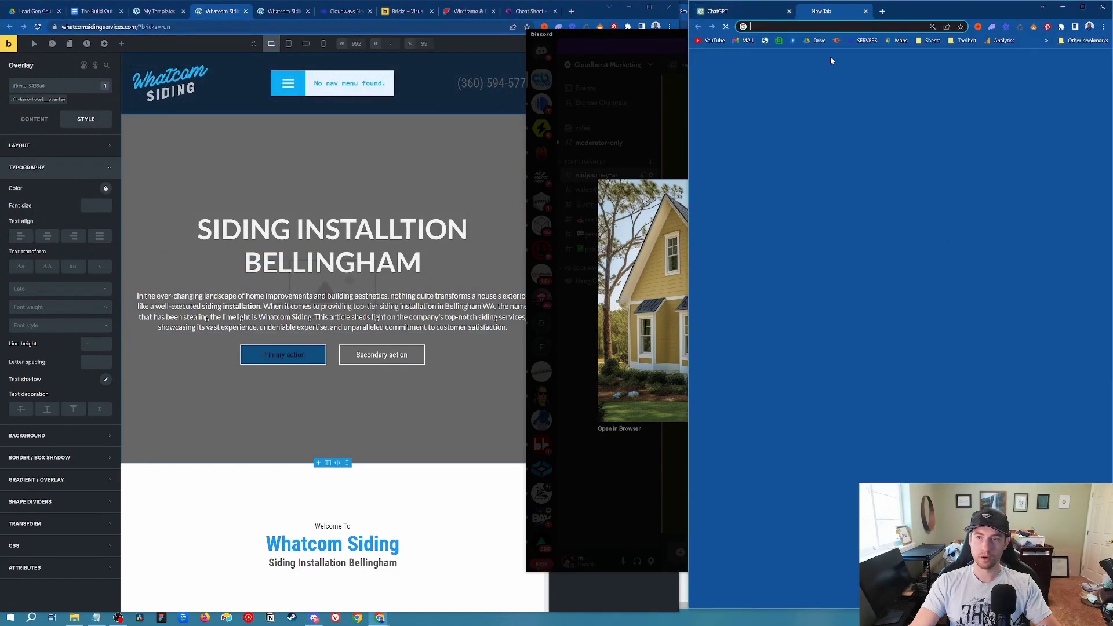
click(807, 12)
text(image)
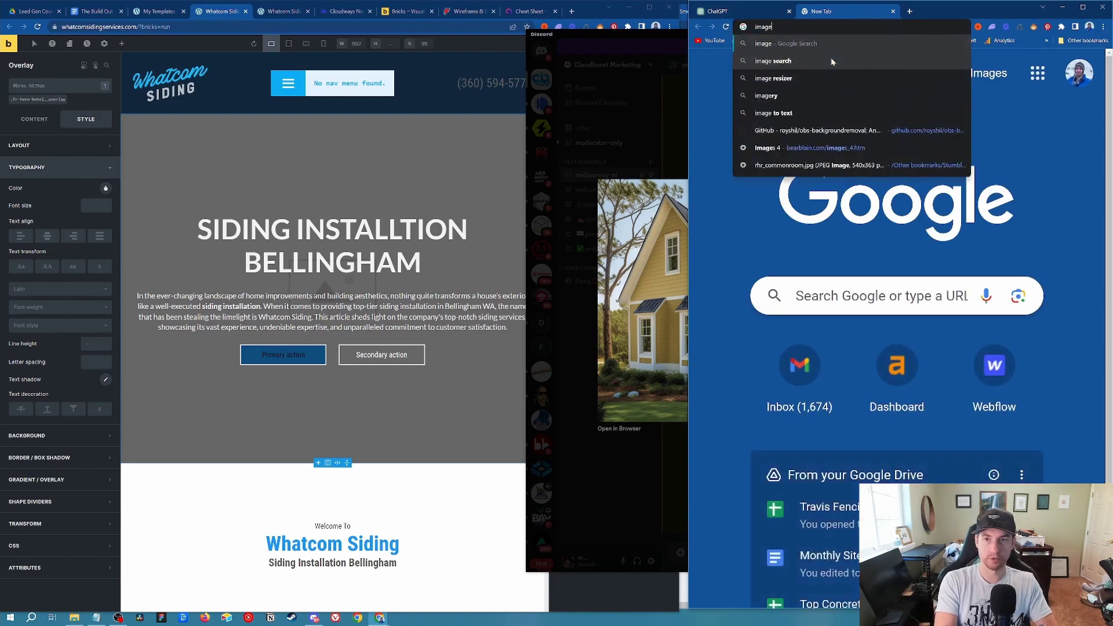
key(Return)
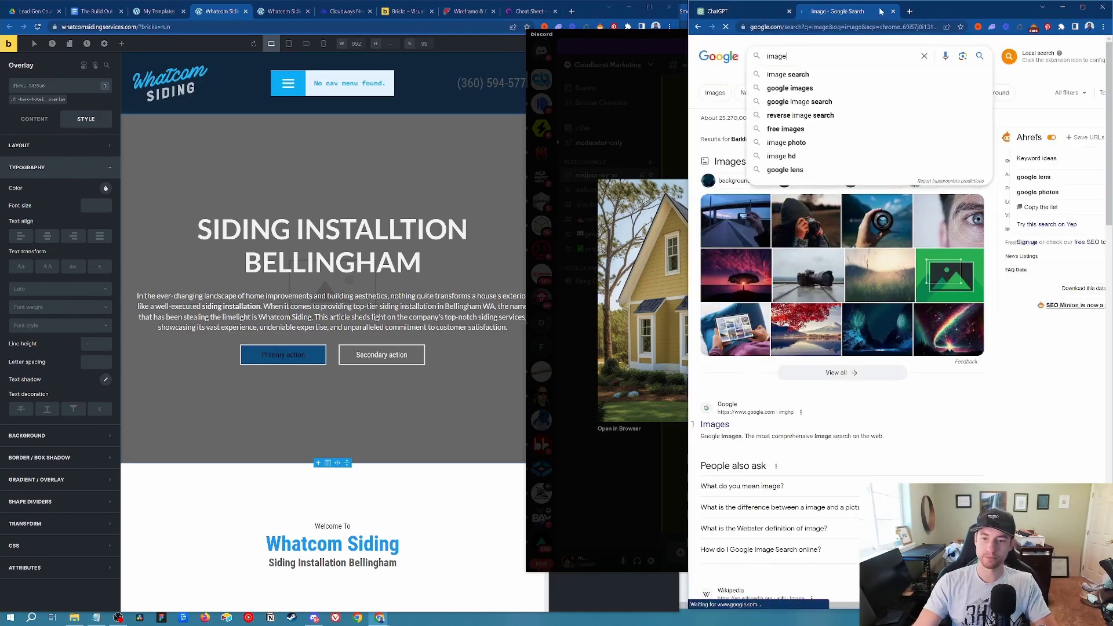
click(763, 26)
text(im)
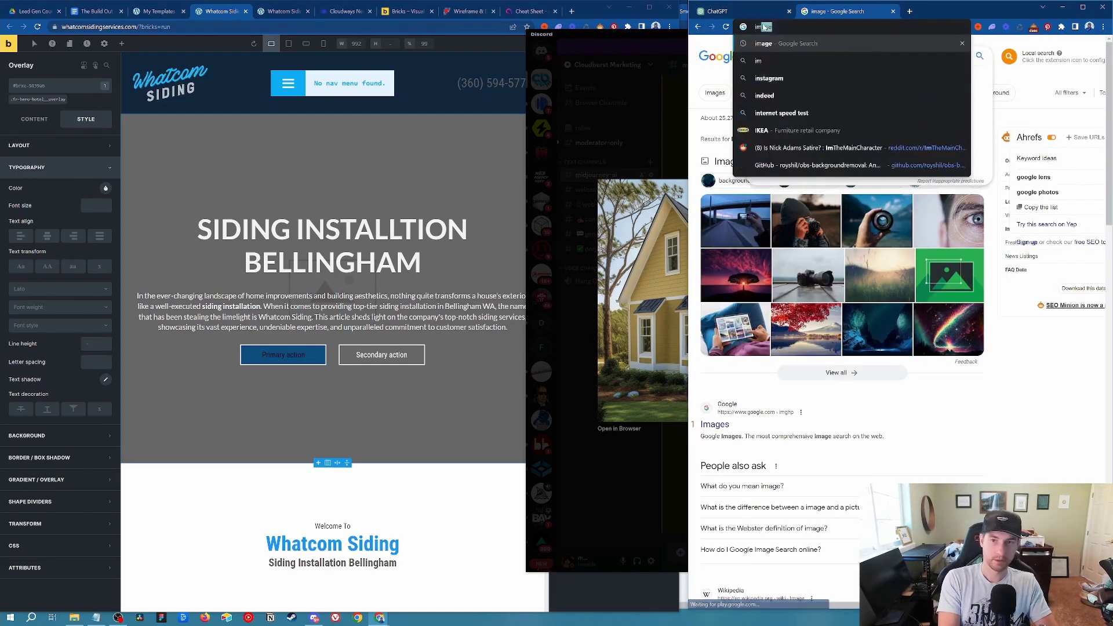
text(agecompres)
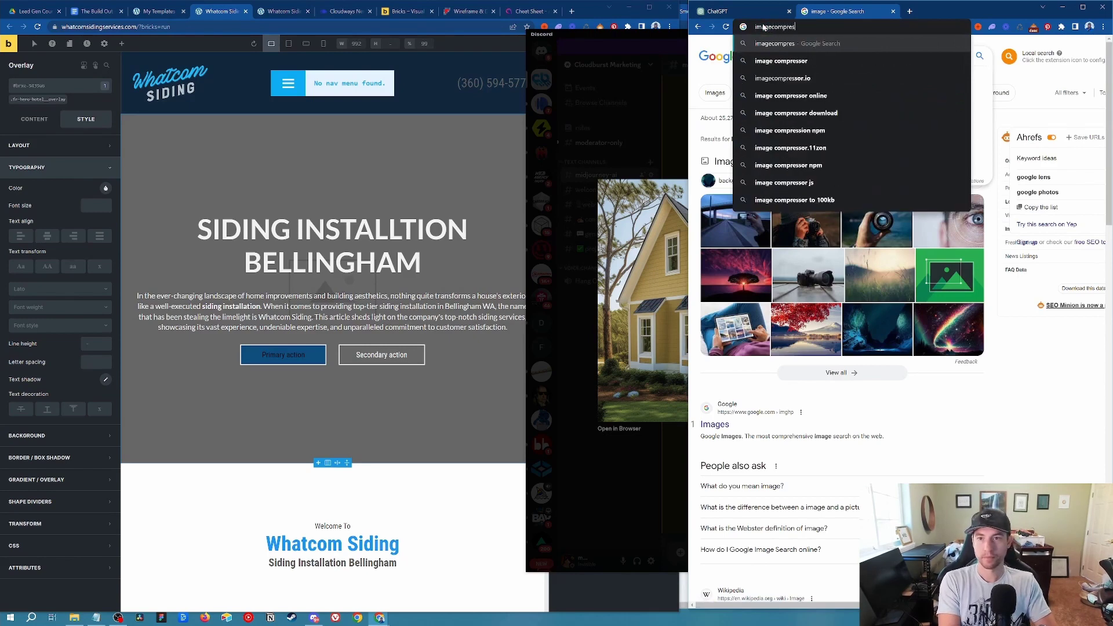
text(sor.com)
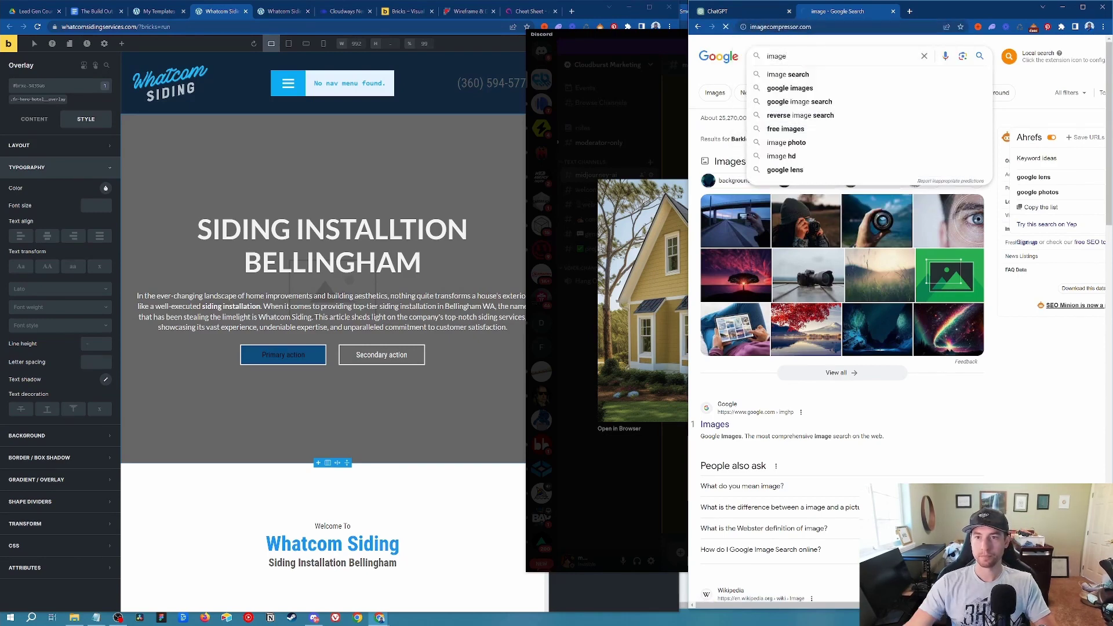
key(Return)
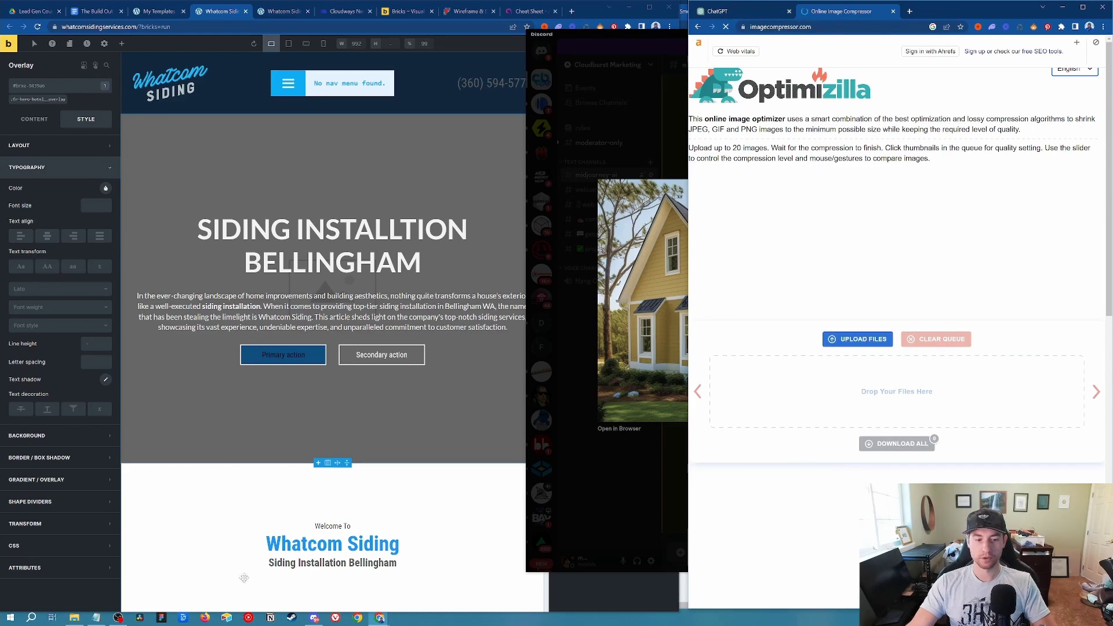
Upload the saved house image from the Downloads folder to the image compressor and download the compressed version.
click(74, 618)
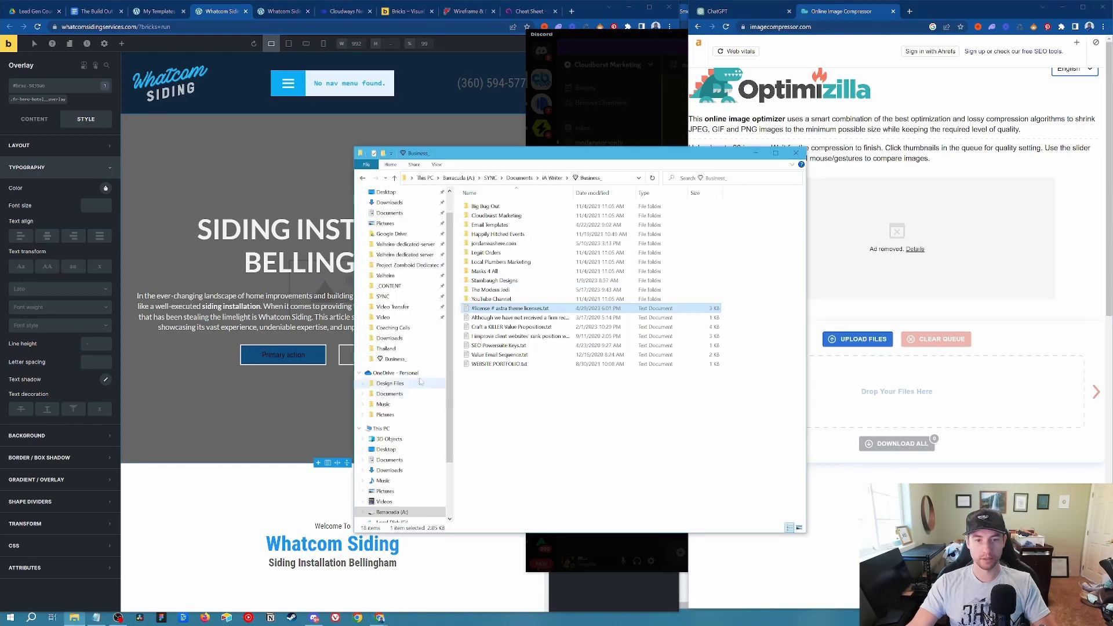
click(389, 471)
drag(539, 205, 896, 357)
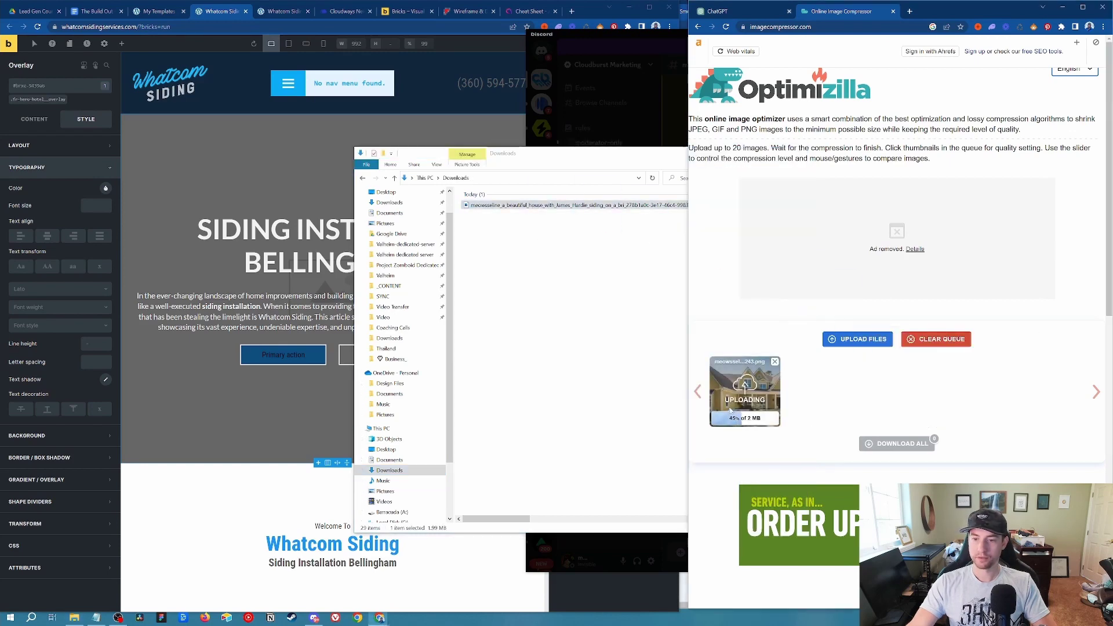
drag(628, 158, 475, 224)
click(765, 340)
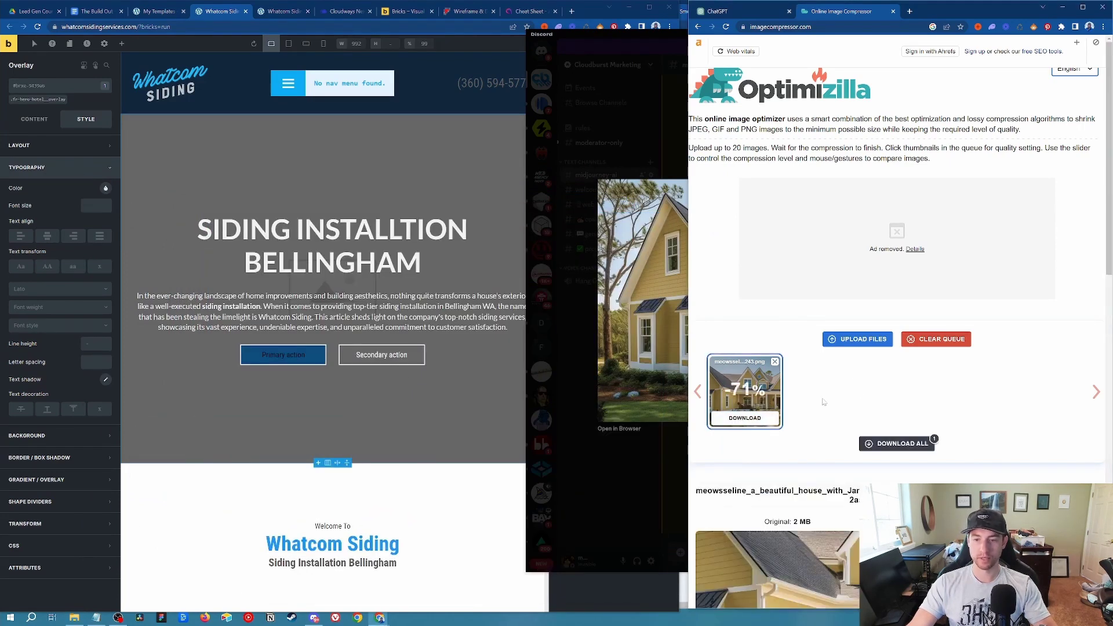
scroll(833, 403, down, 2)
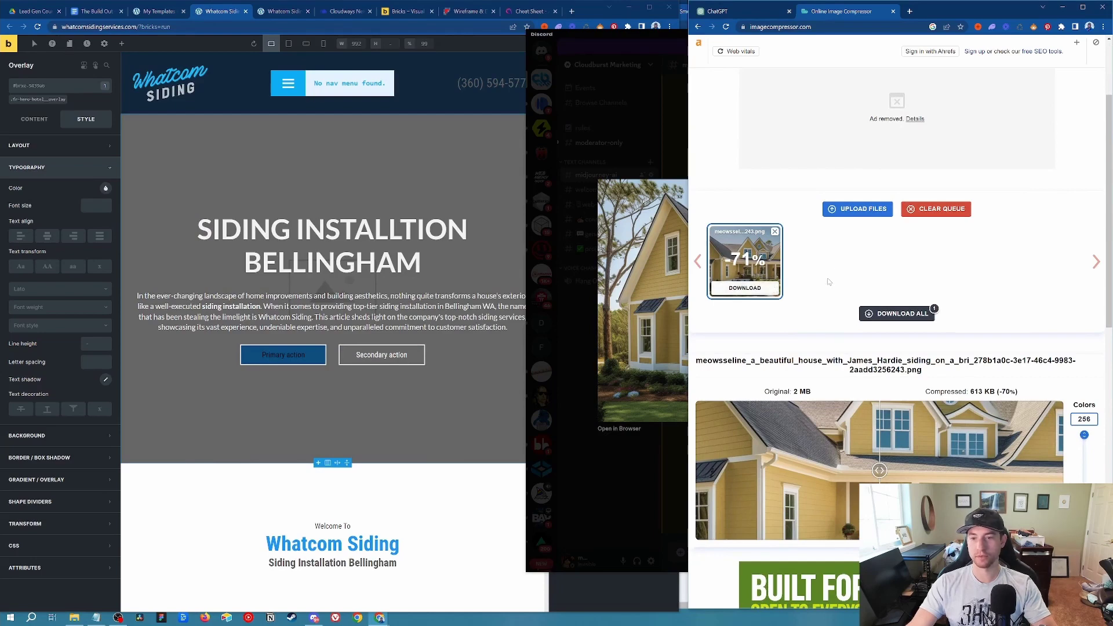
click(745, 288)
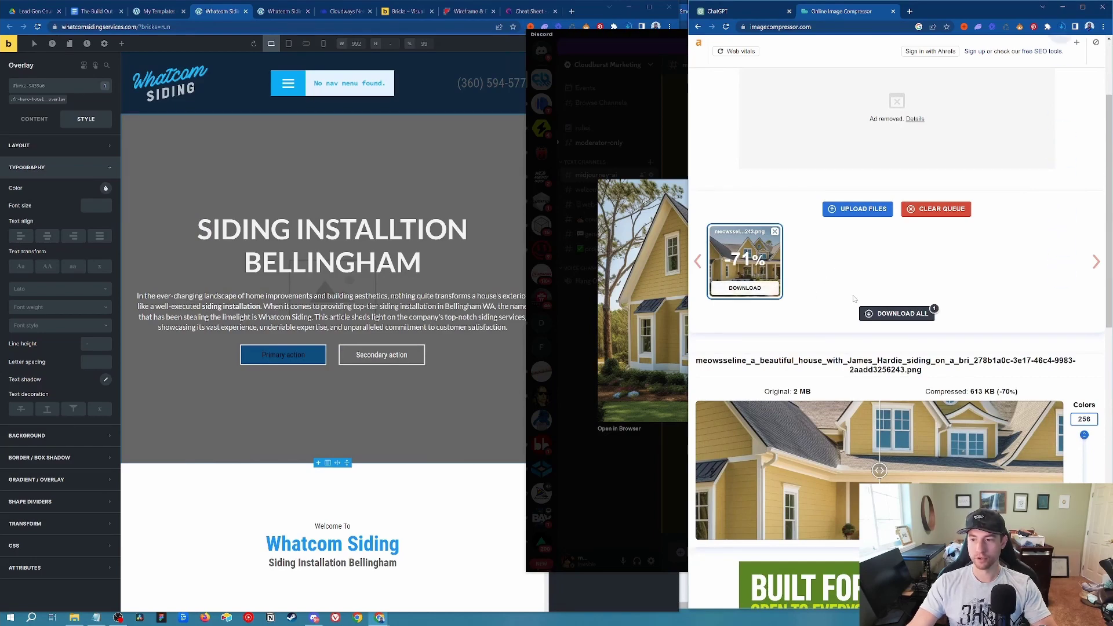
Upload the compressed house PNG to the media library for the hero's Featured Image element in Bricks.
click(450, 154)
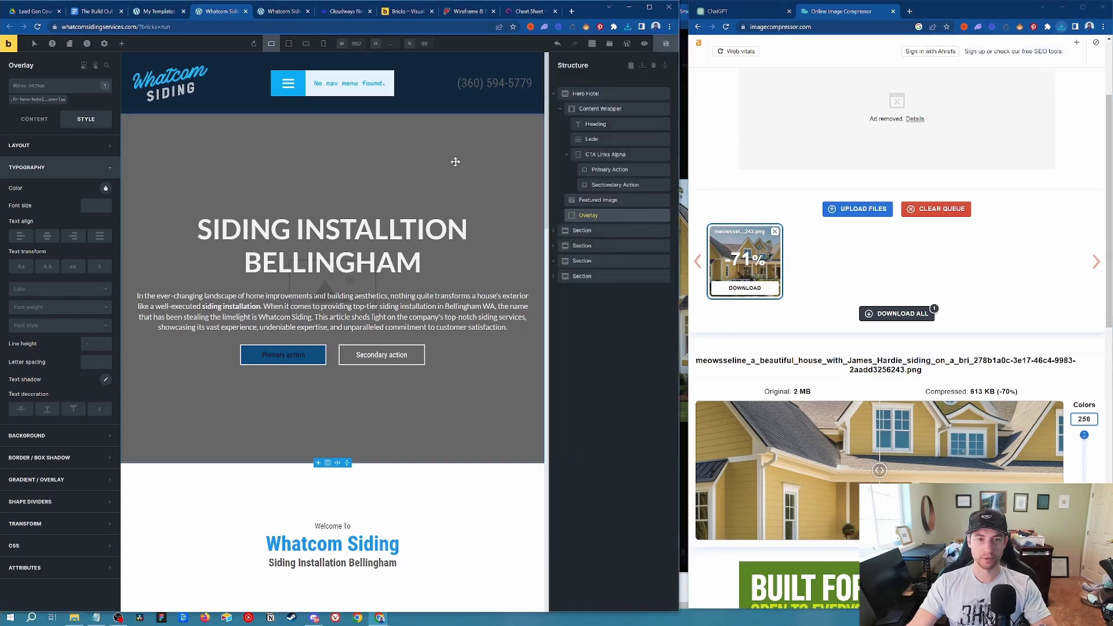
click(600, 200)
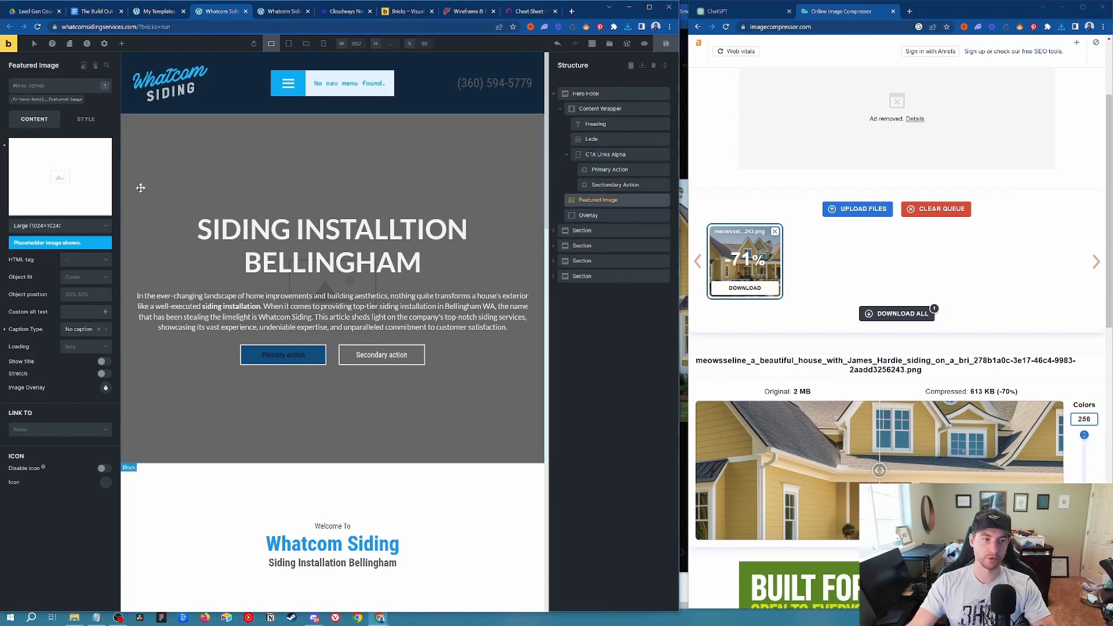
click(61, 177)
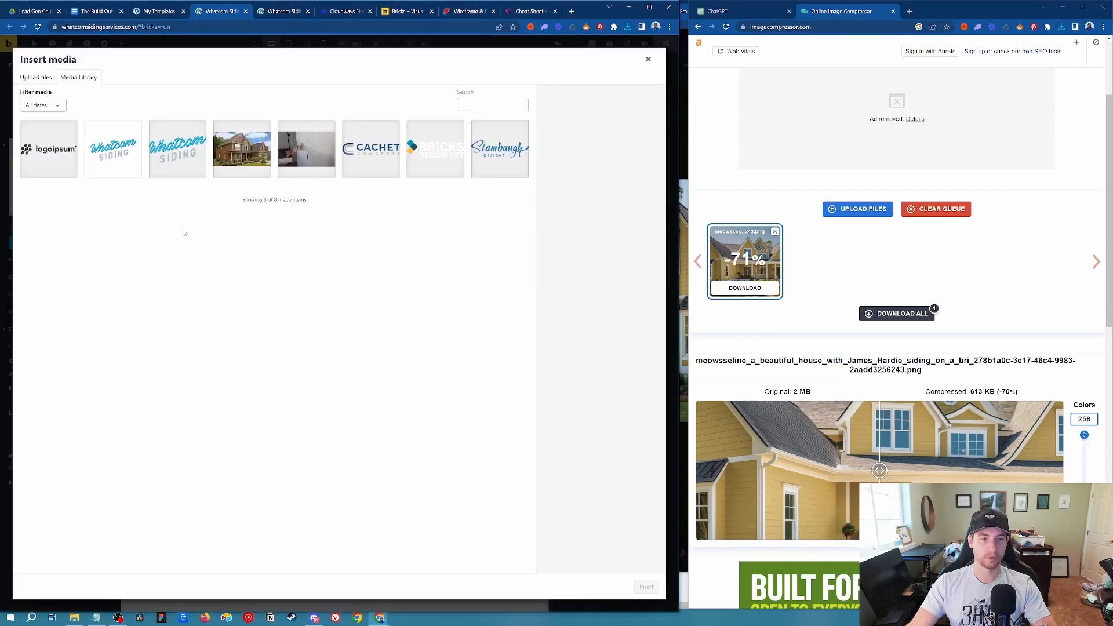
click(74, 617)
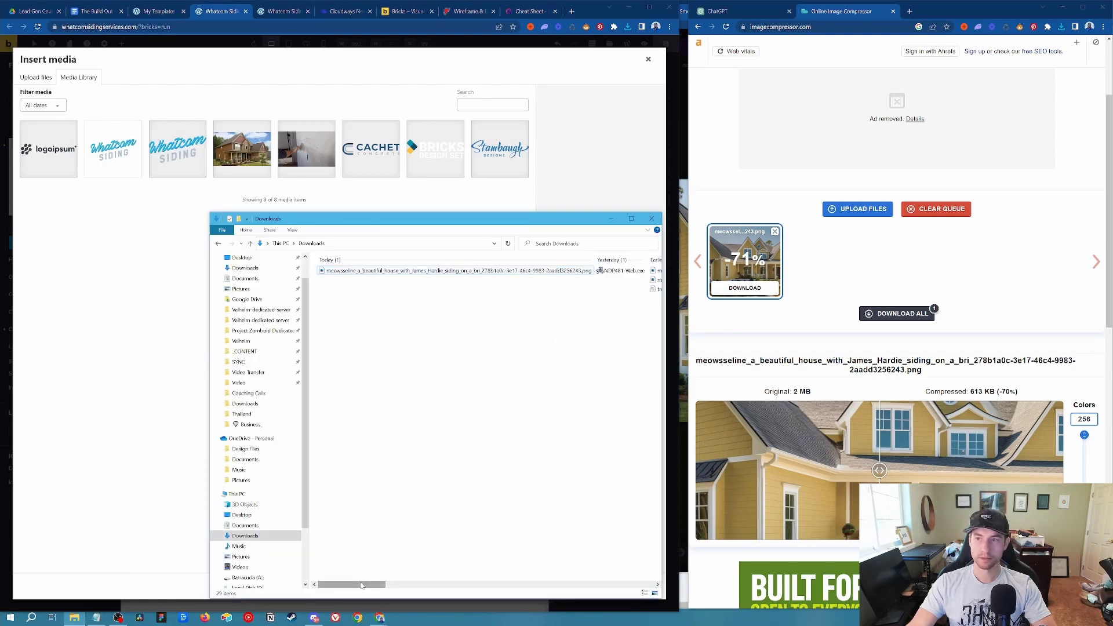
click(1063, 28)
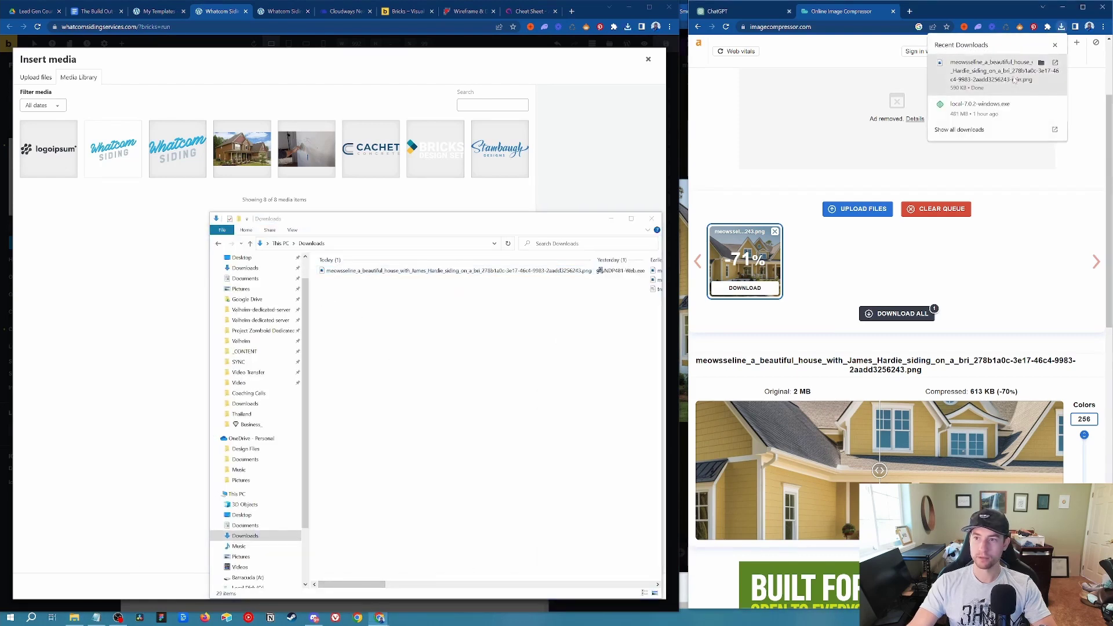
click(1042, 64)
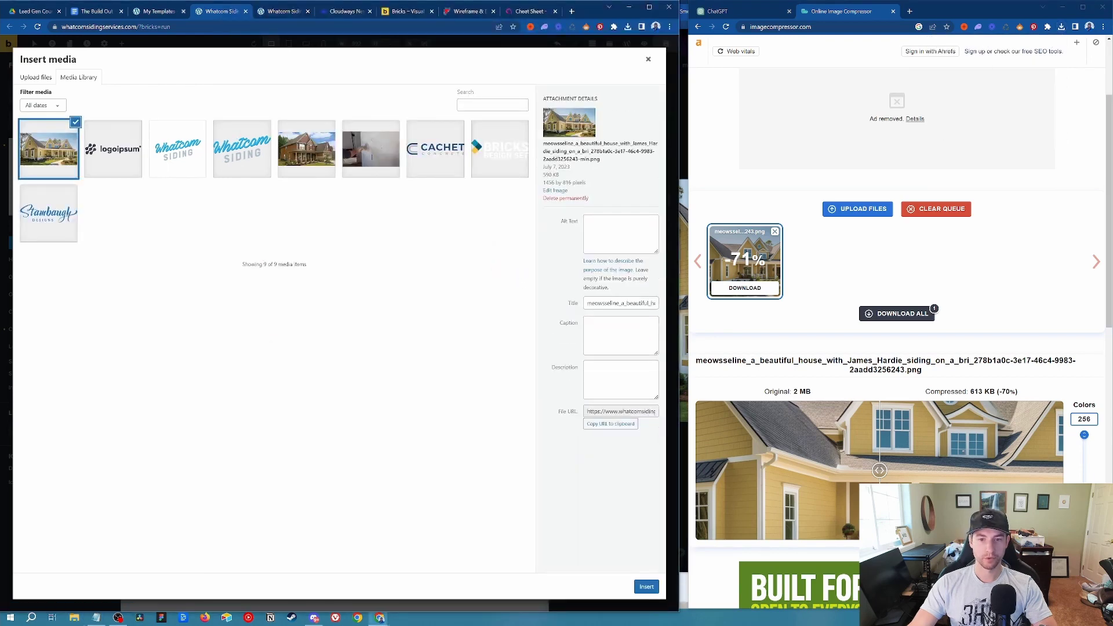
Set the uploaded house image's title to "siding installation".
triple_click(628, 303)
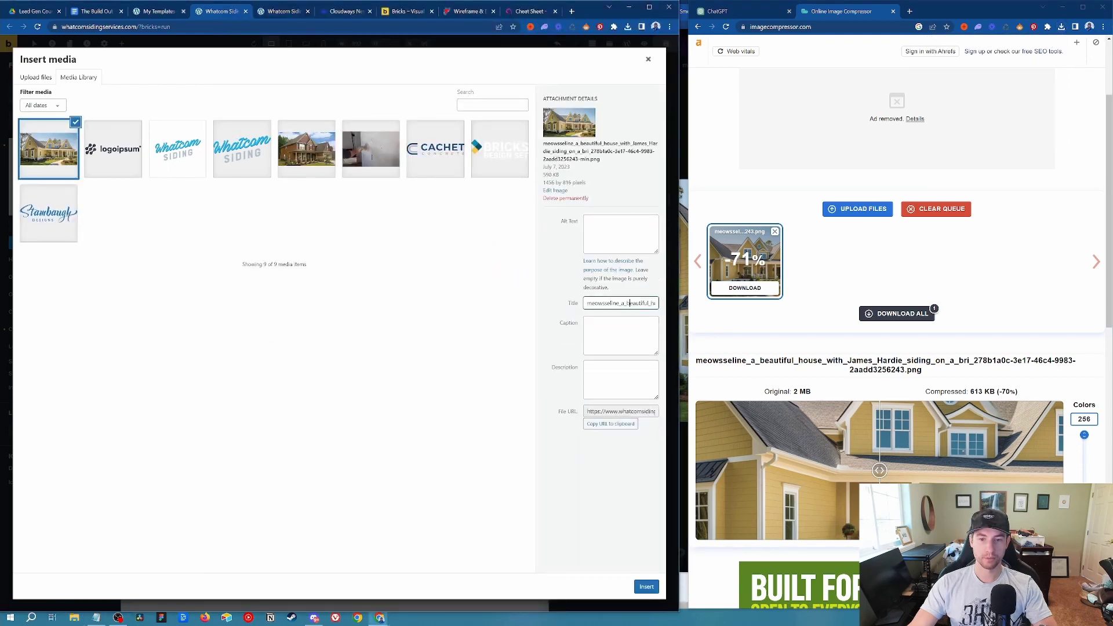
text(siding installation)
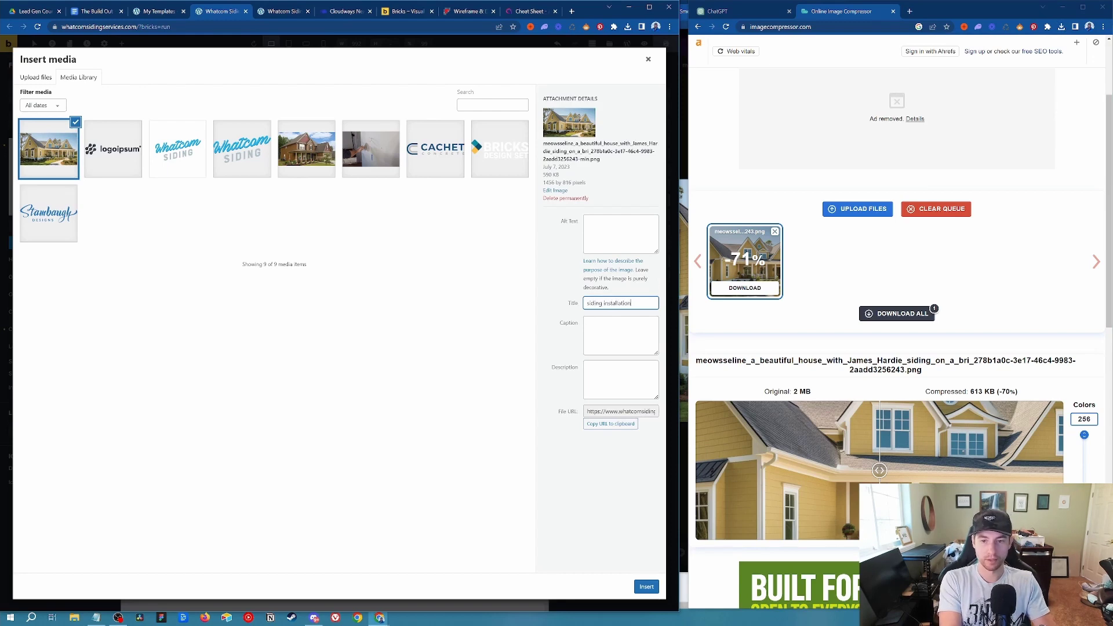
Complete the house image's title as "siding installation Bellingham WA" and use the same text as its alt text.
text( Bellingham WA)
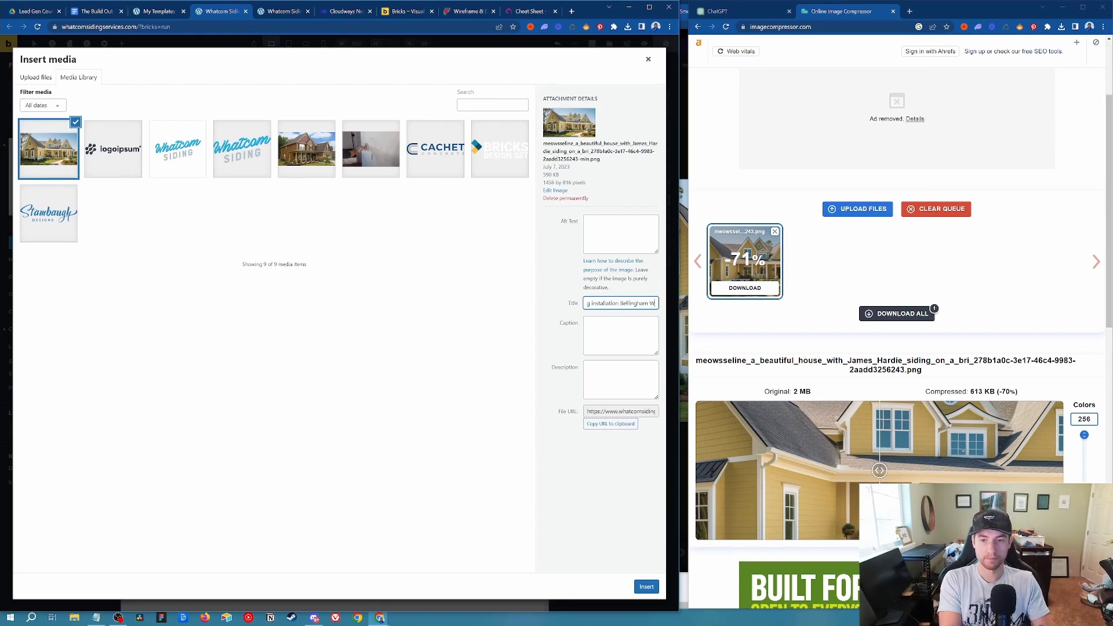
key(ctrl+a)
key(ctrl+c)
click(623, 243)
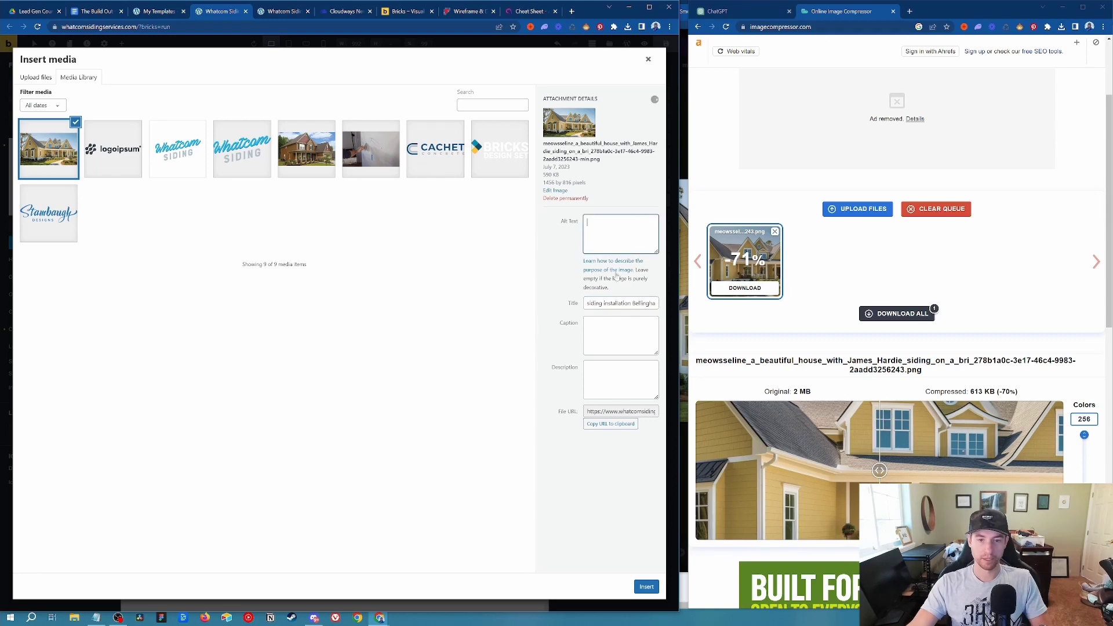
key(ctrl+v)
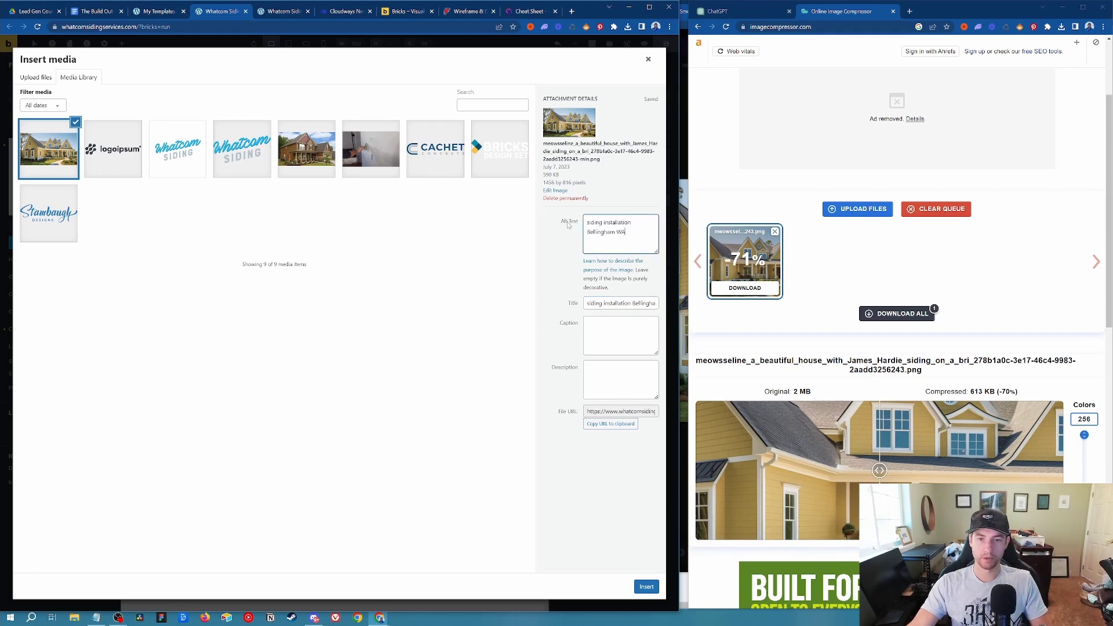
Insert the house image into the hero's Featured Image element and review it on the page.
click(646, 588)
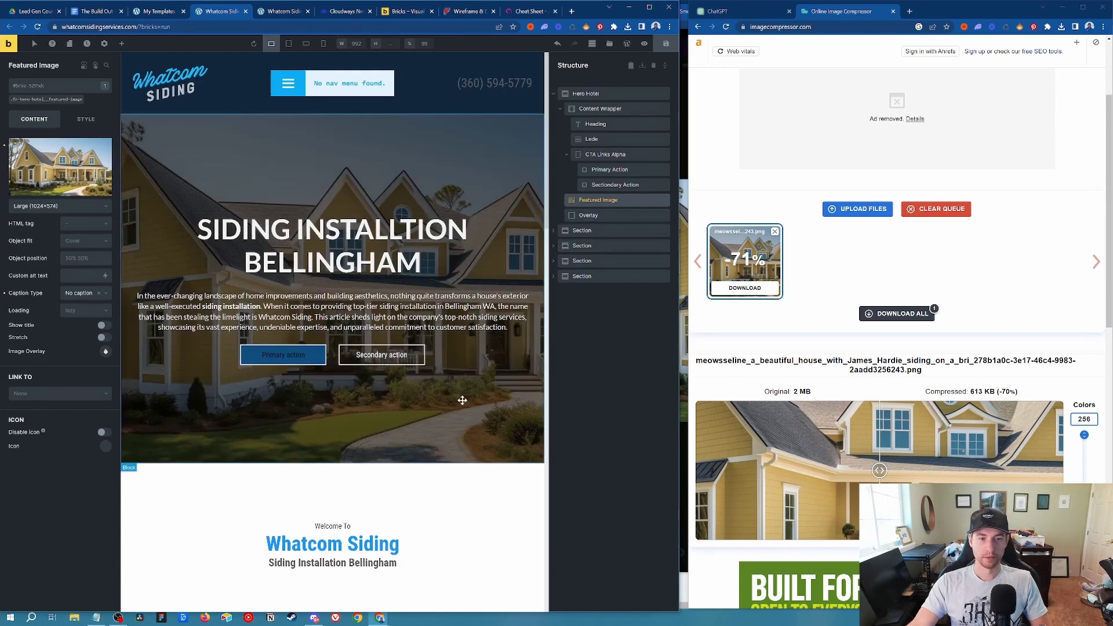
scroll(450, 397, down, 3)
scroll(458, 377, up, 3)
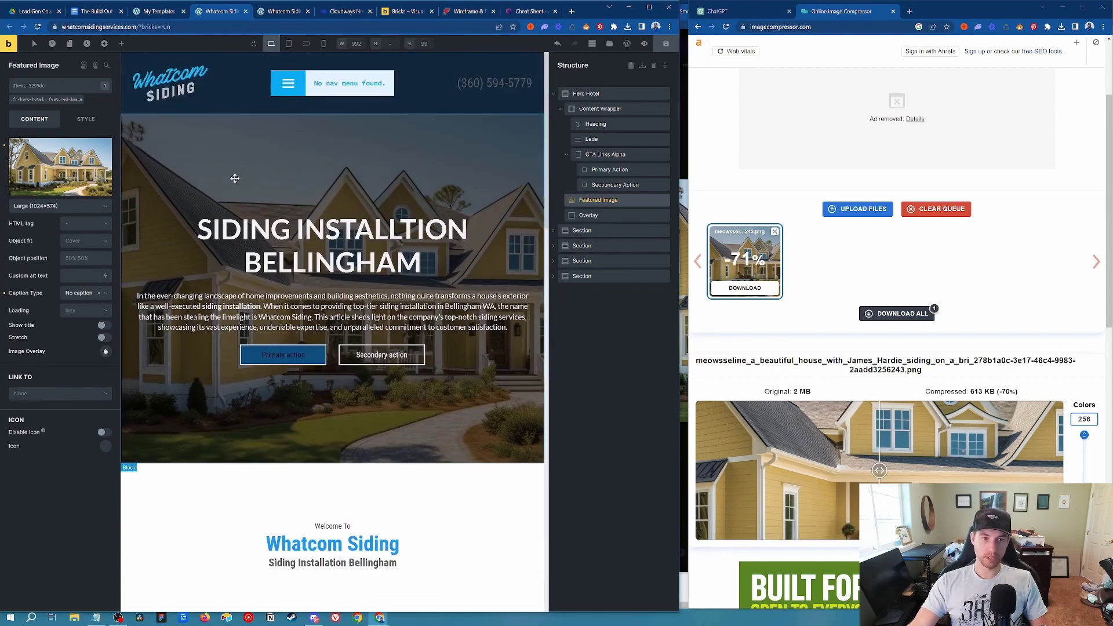
Widen the Bricks browser window and open the background color settings of the hero's Overlay element.
drag(680, 145, 771, 87)
click(680, 215)
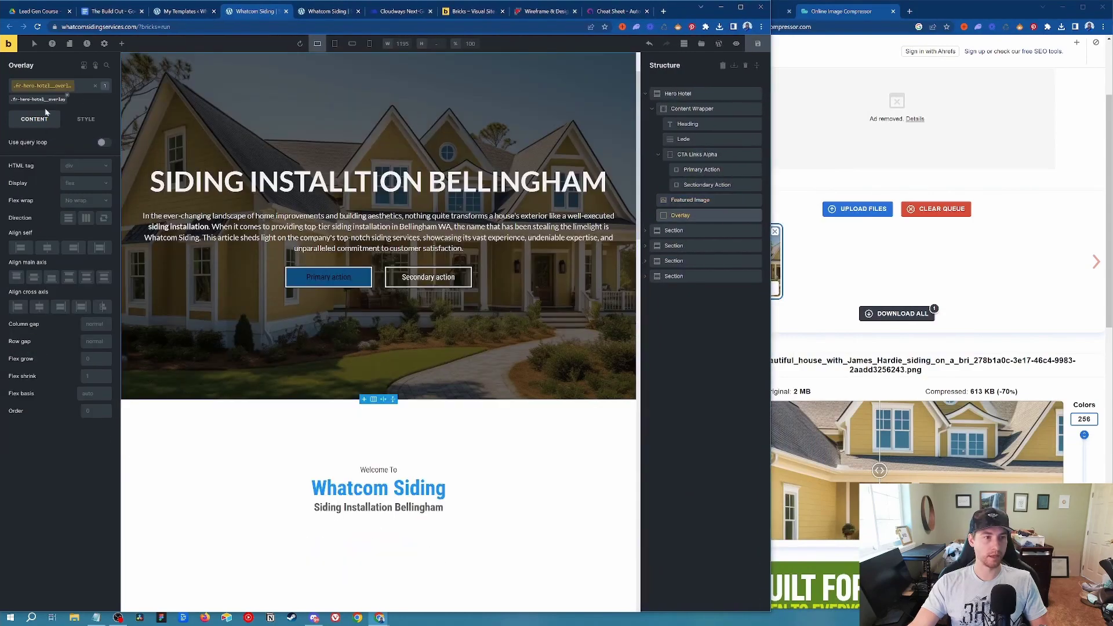
click(87, 122)
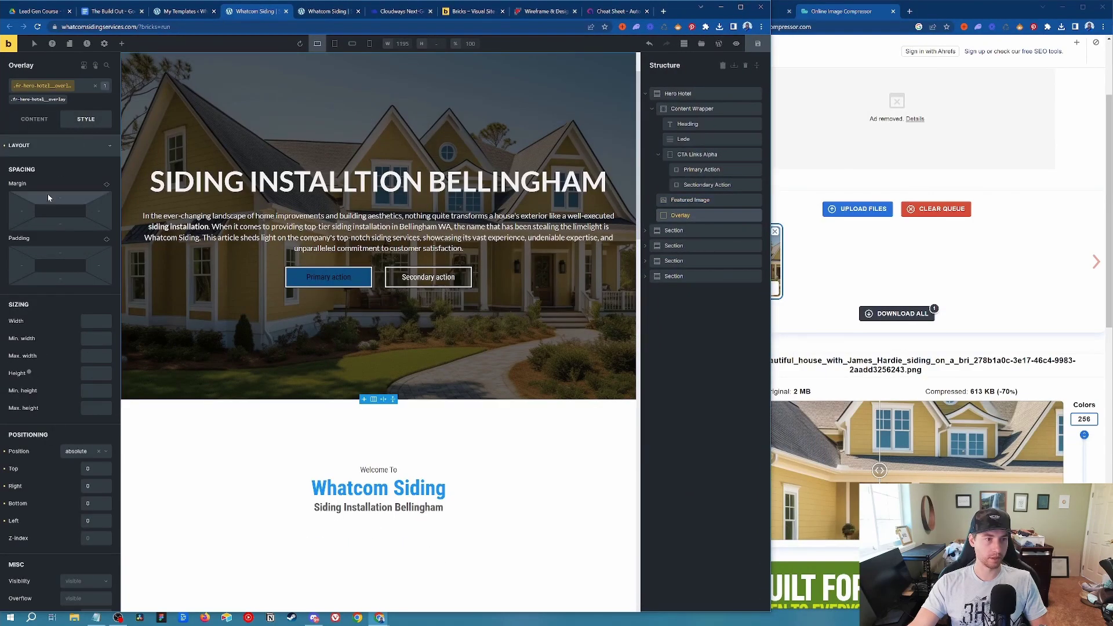
click(64, 153)
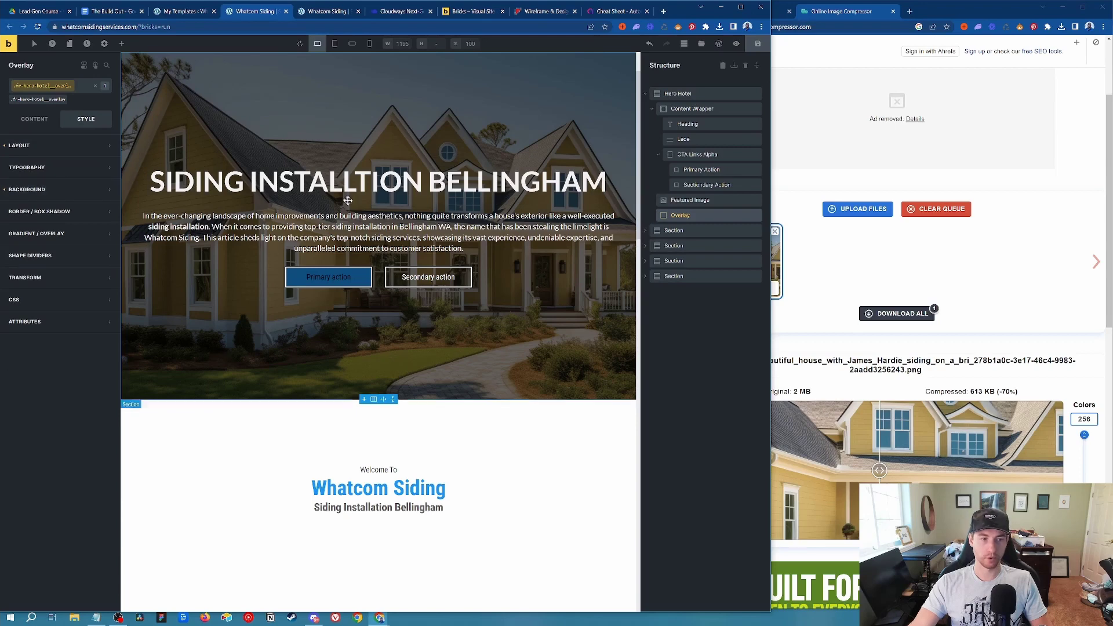
click(35, 189)
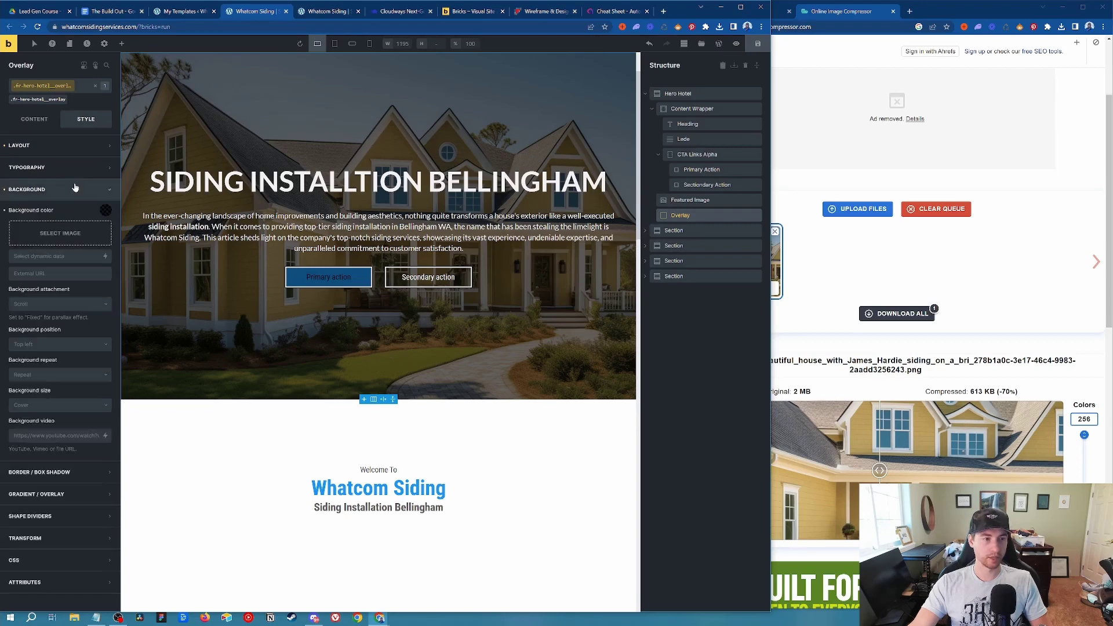
click(106, 211)
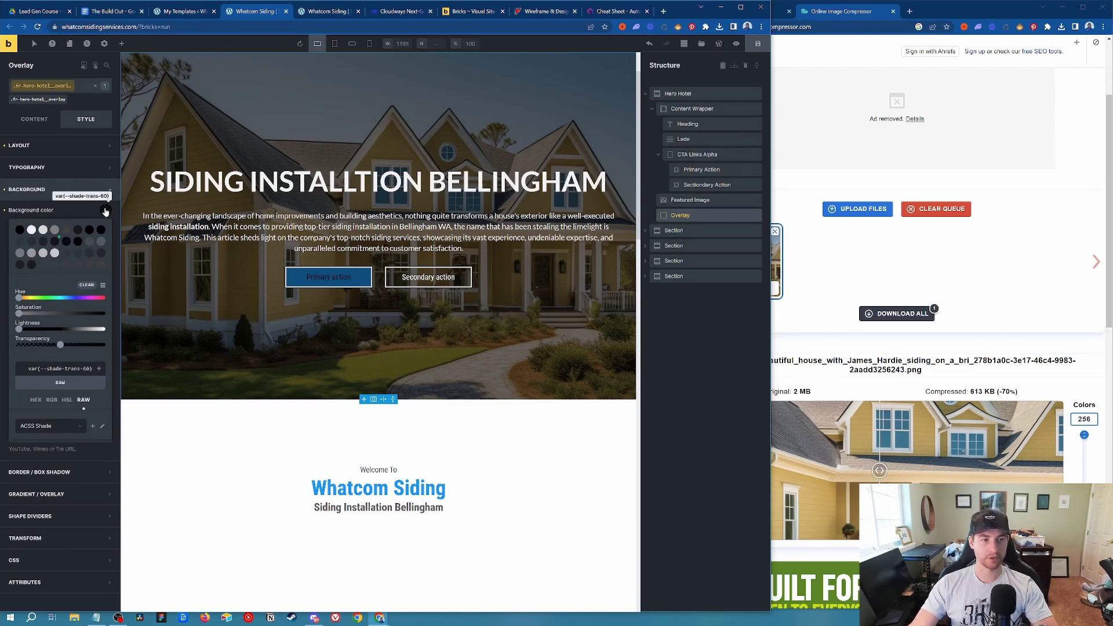
Try the ACSS Global primary color, then the orange action color at 0.55 opacity, as the overlay's background.
click(57, 429)
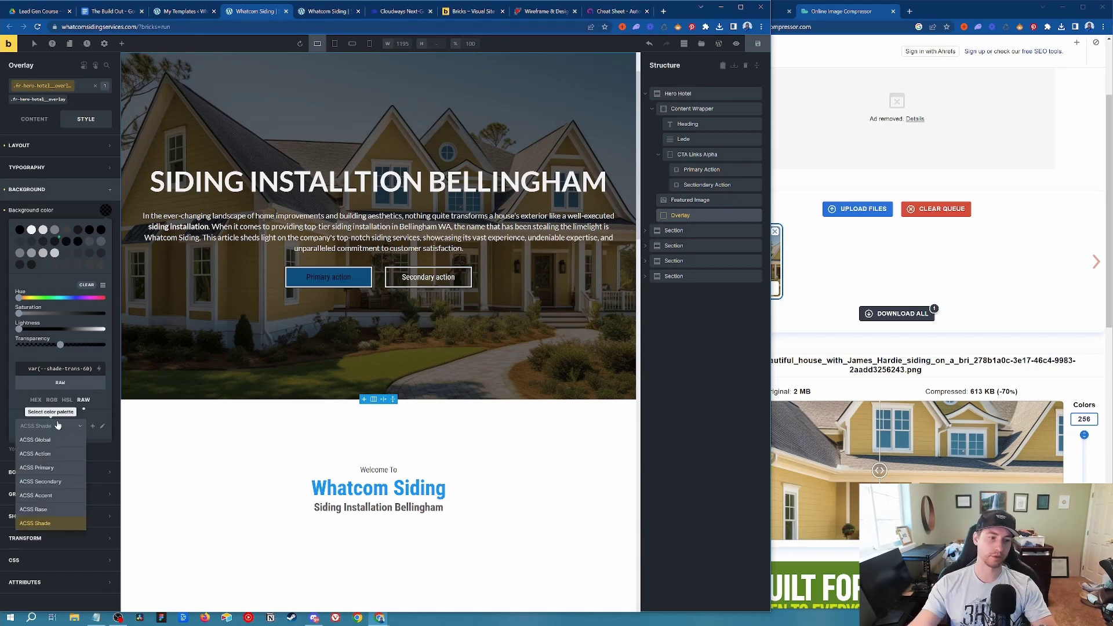
click(57, 439)
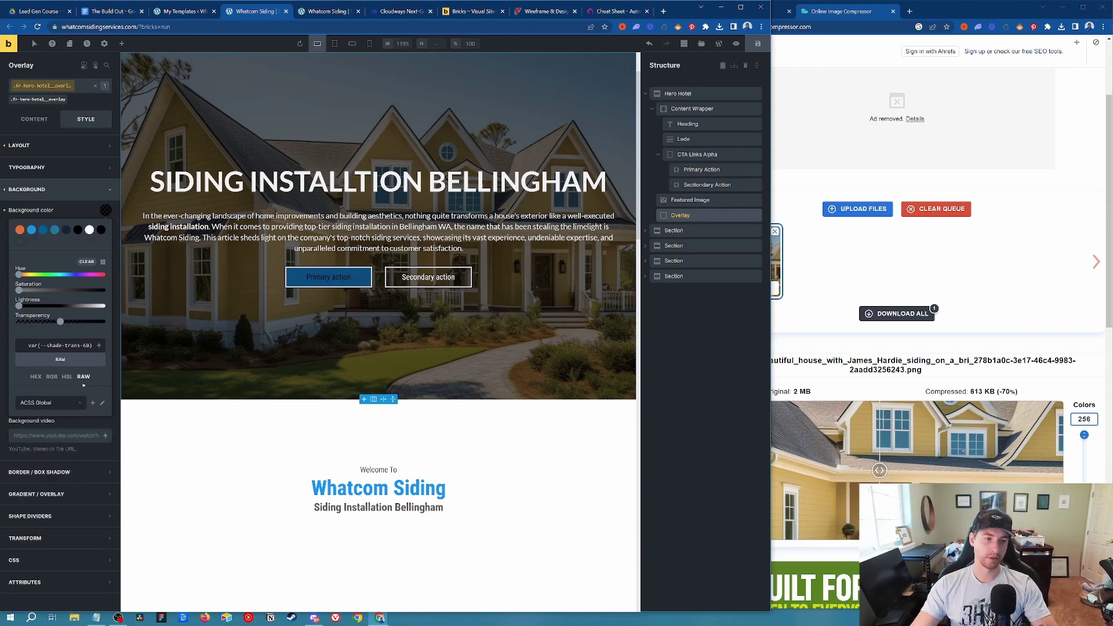
click(33, 232)
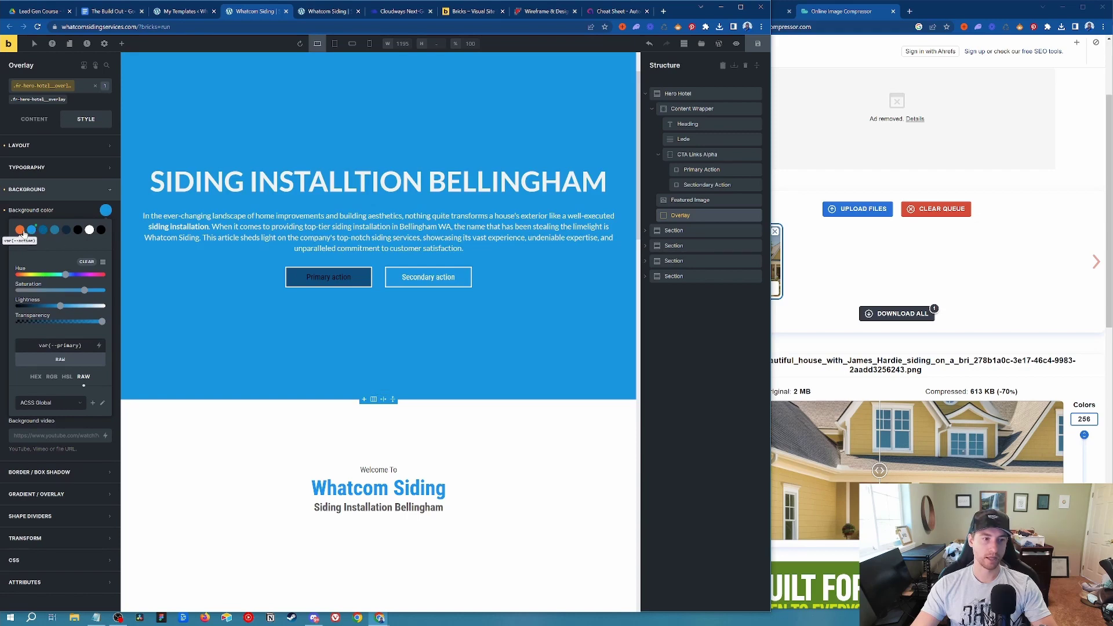
click(19, 230)
drag(85, 323, 65, 328)
scroll(291, 357, up, 1)
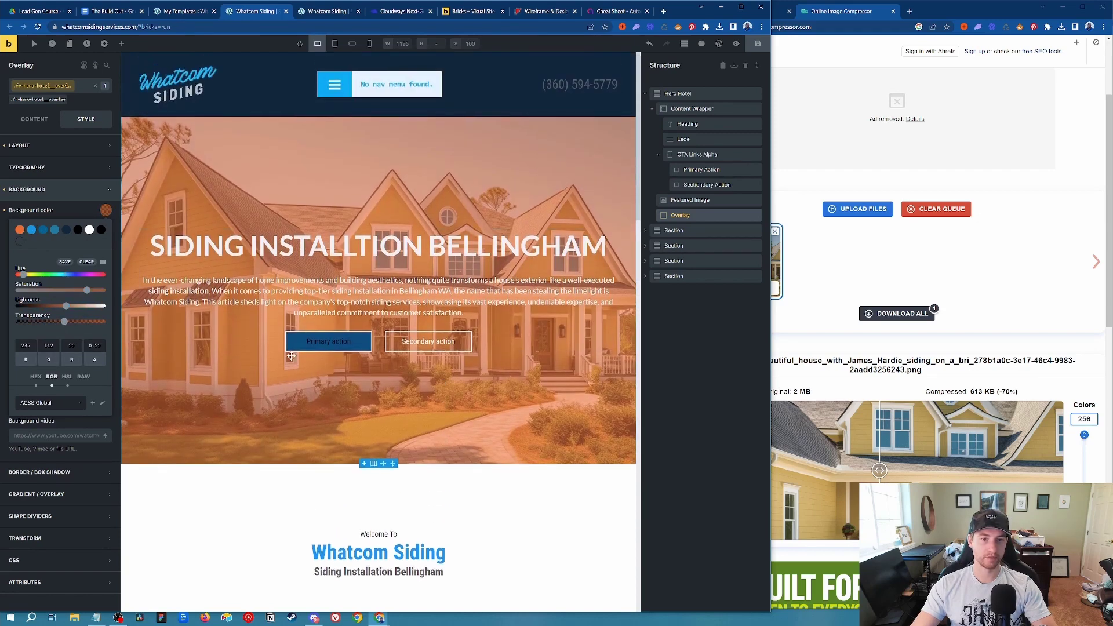
Set the overlay's background color to var(--base-trans-60) from the ACSS Base palette, comparing it with darker base shades.
click(64, 232)
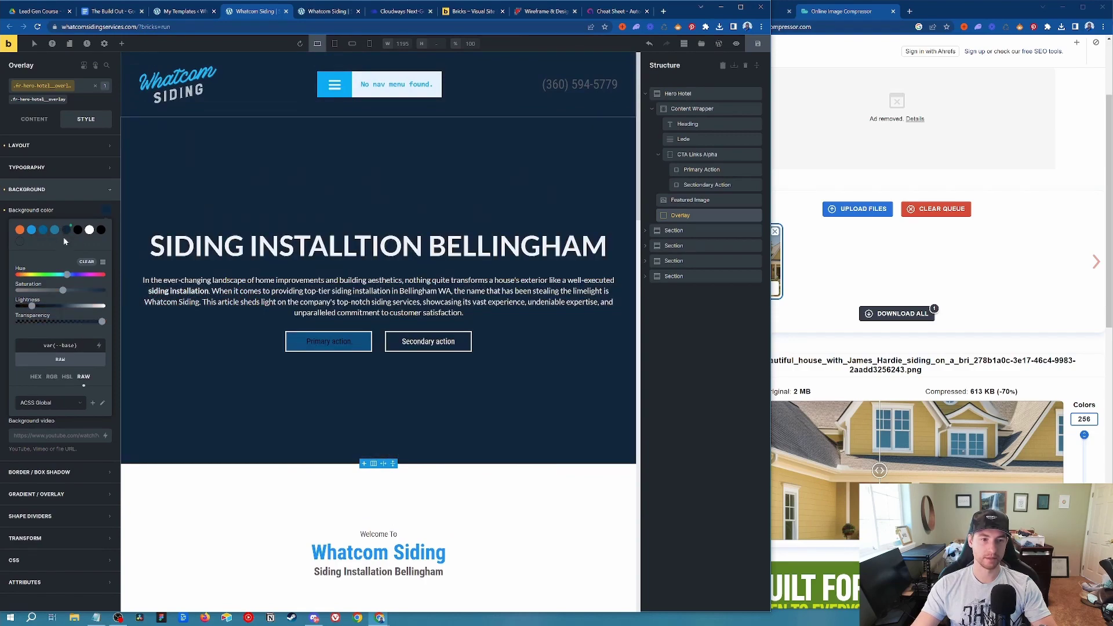
click(72, 403)
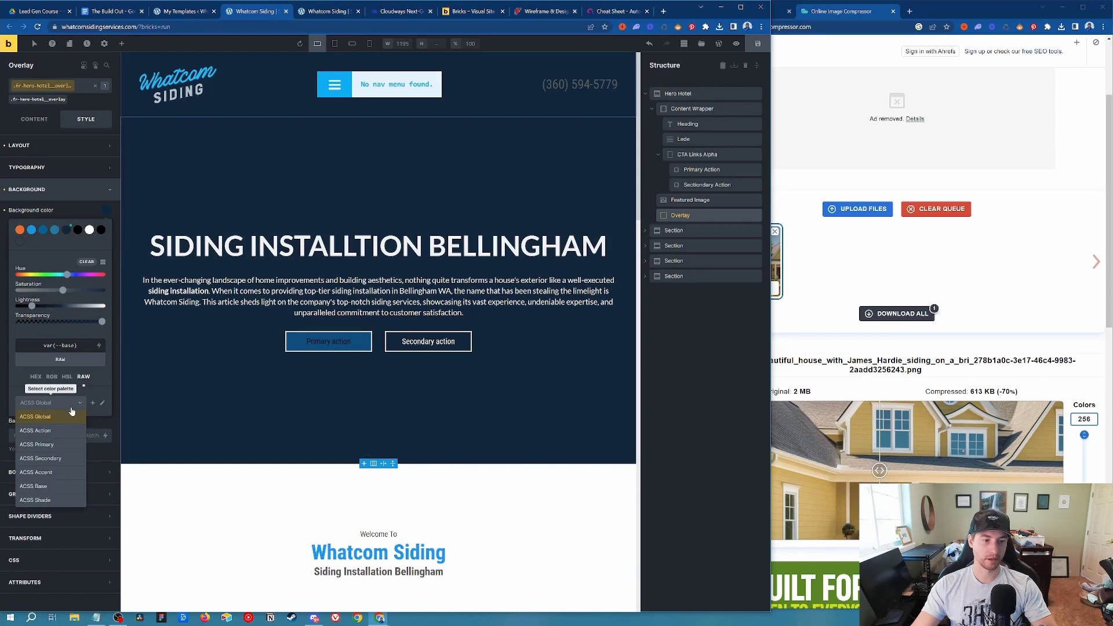
click(75, 487)
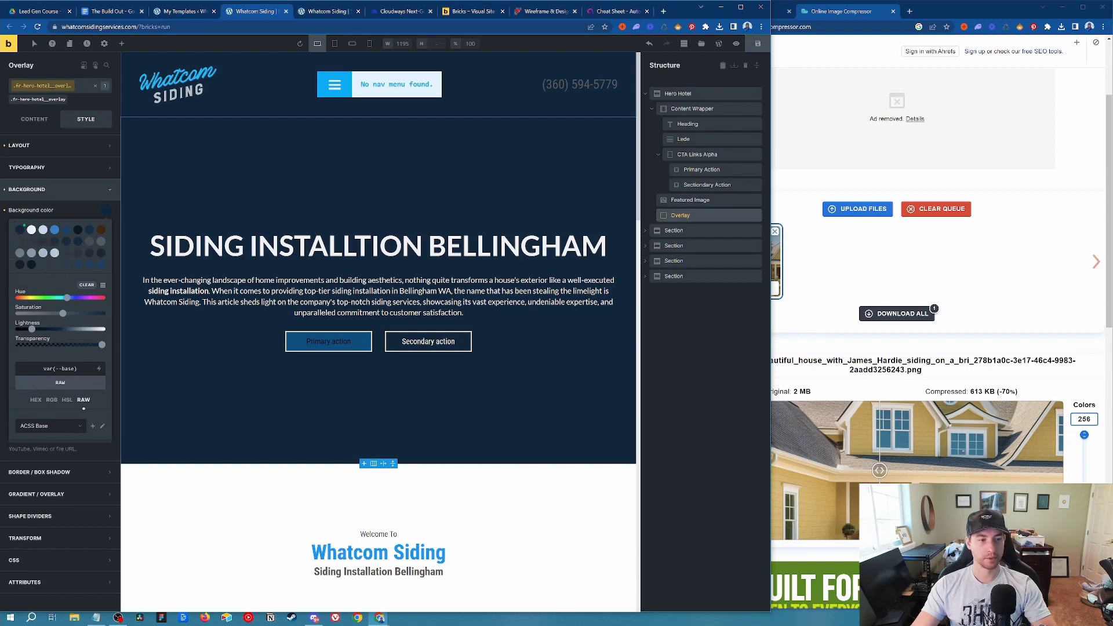
triple_click(61, 369)
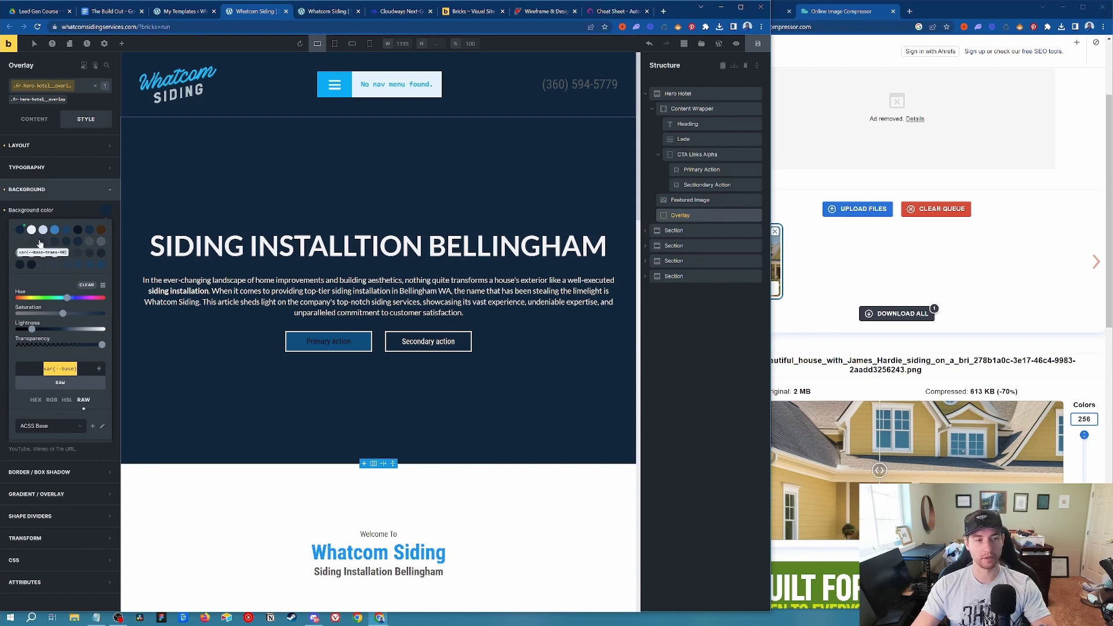
click(76, 244)
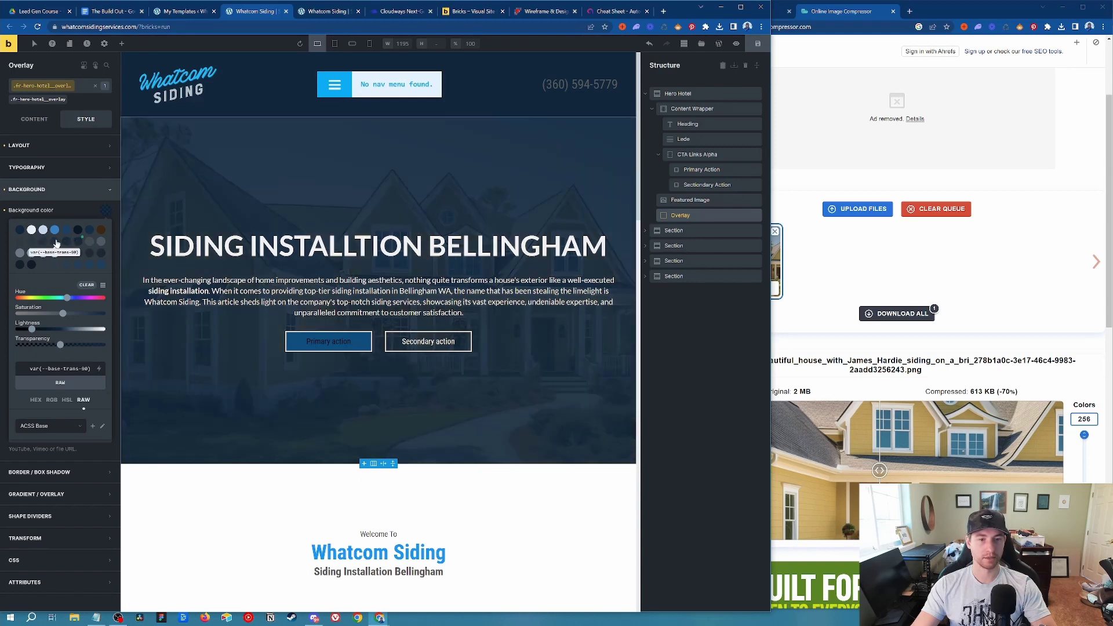
click(56, 244)
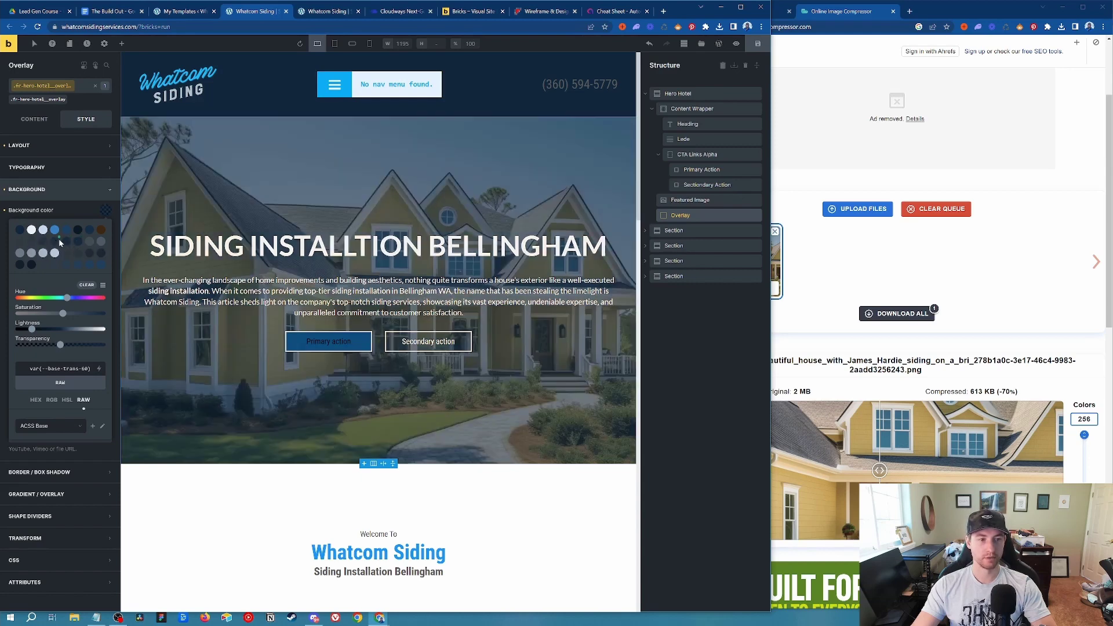
click(52, 241)
click(54, 244)
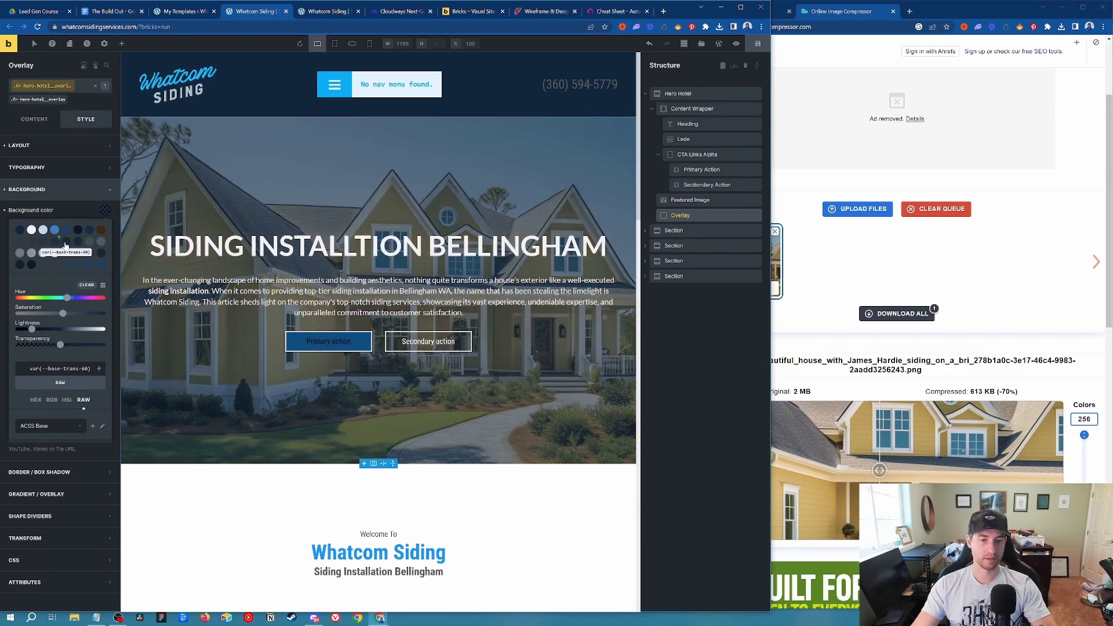
click(56, 245)
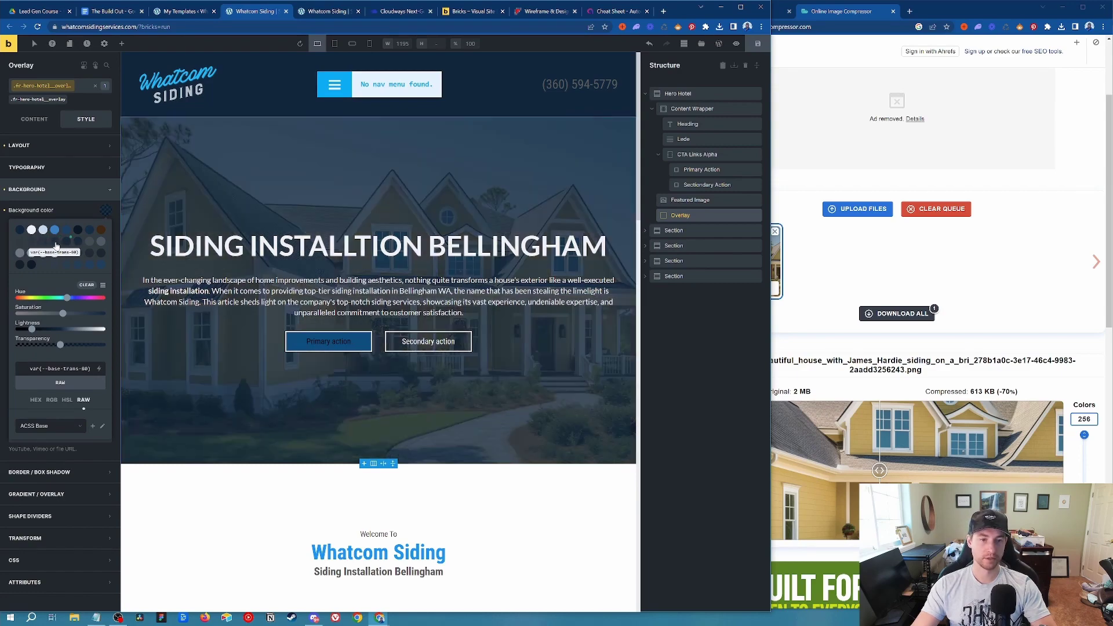
click(54, 243)
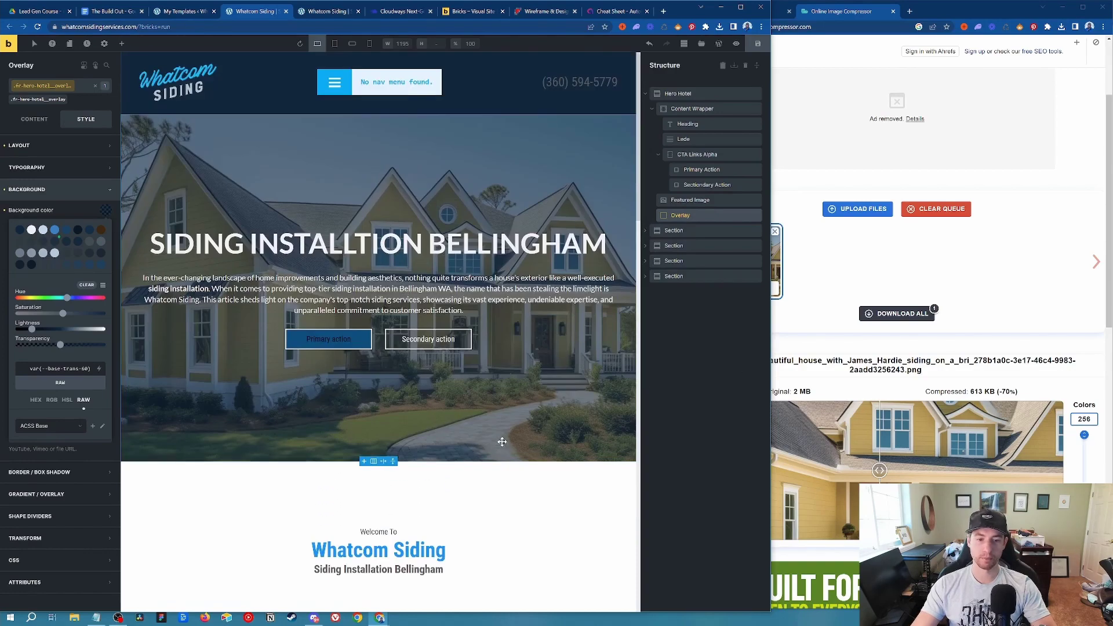
Delete the "Welcome To Whatcom Siding" section directly below the hero.
scroll(372, 296, down, 4)
right_click(380, 278)
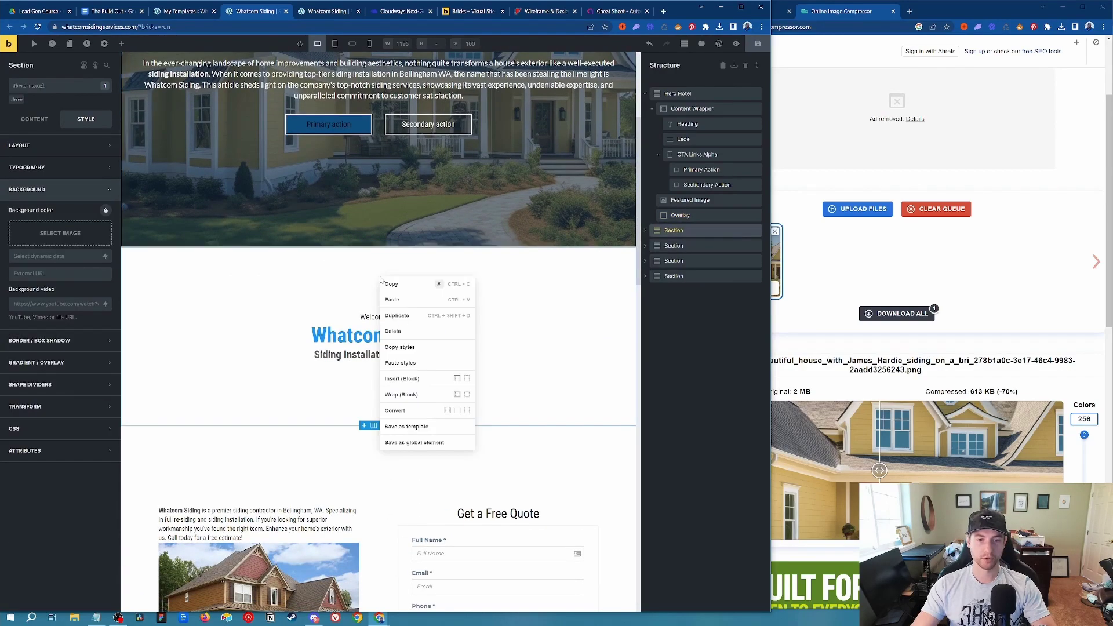
click(400, 331)
scroll(386, 270, up, 4)
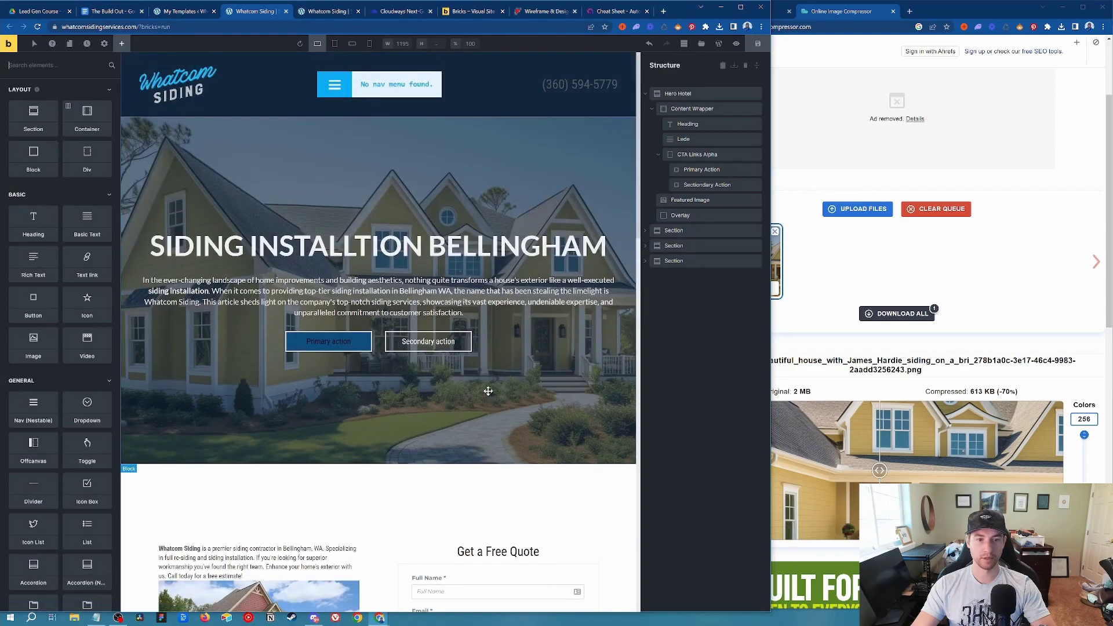
scroll(386, 271, down, 2)
scroll(386, 271, up, 2)
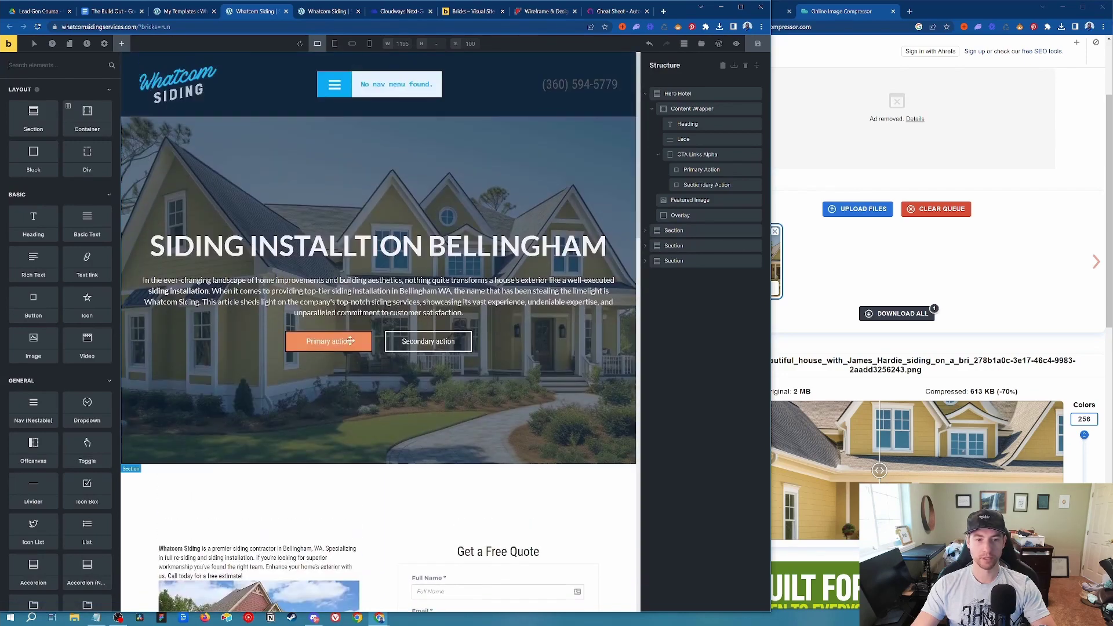
Replace the hero's primary action button text with "TAP TO CALL NOW".
click(328, 342)
triple_click(328, 342)
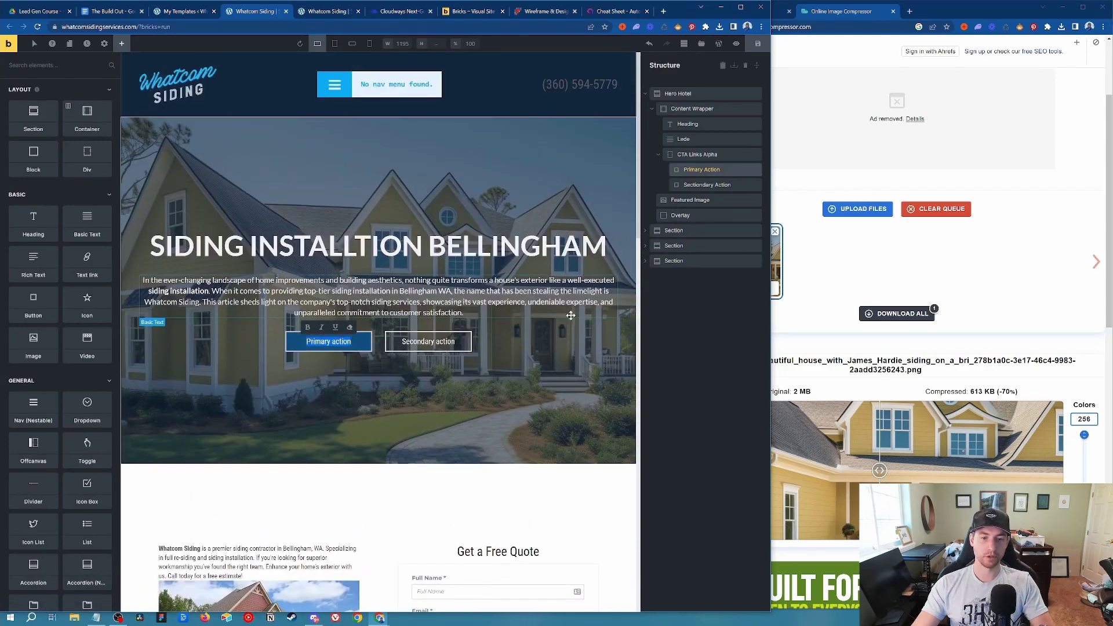
key(BackSpace)
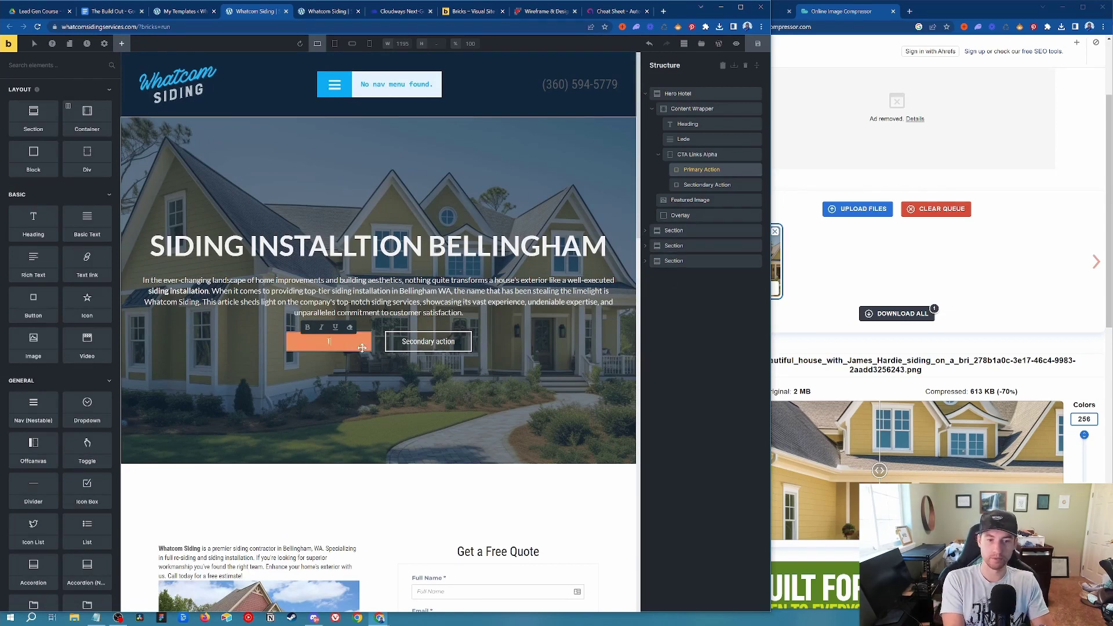
text(TAP TO CALL NO)
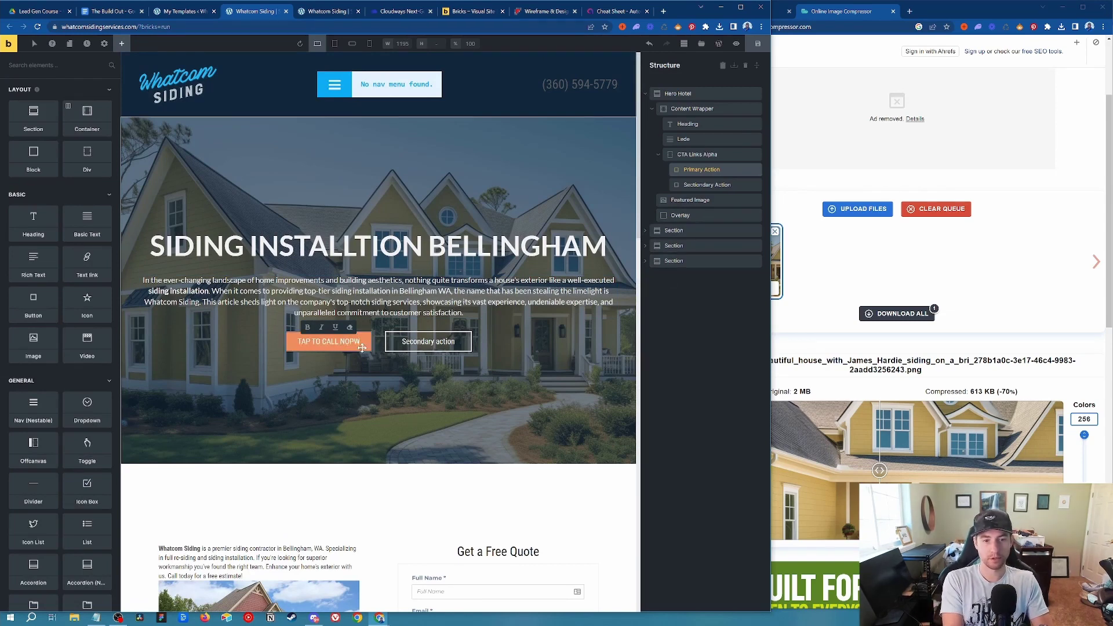
text(W)
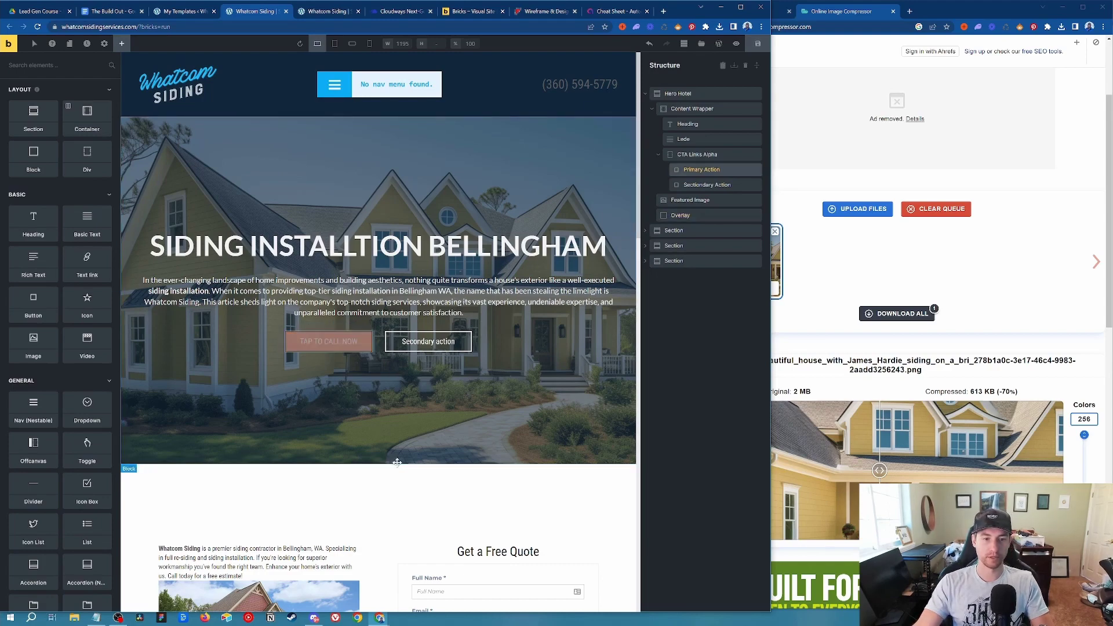
Select the CTA Links Alpha block and search the available elements for "bu".
click(701, 154)
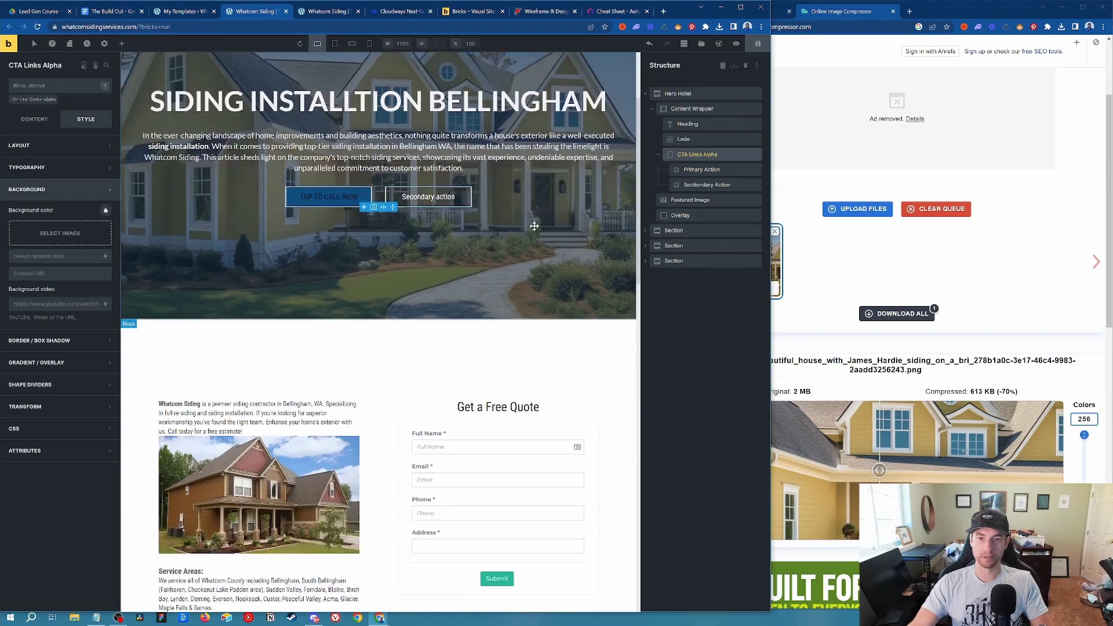
scroll(534, 226, down, 2)
click(121, 43)
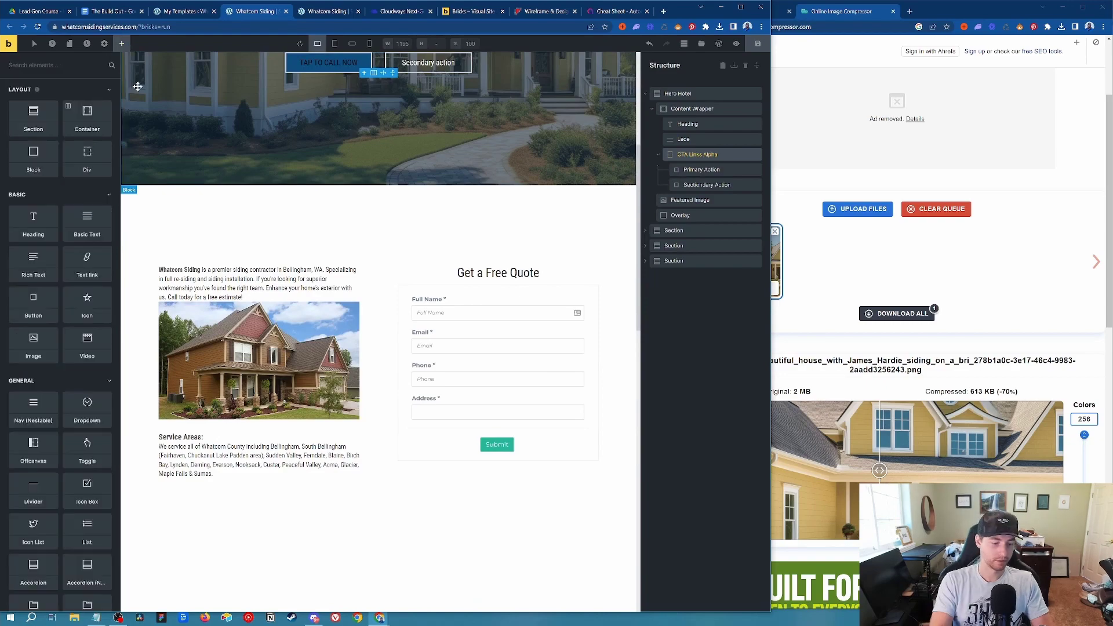
text(bu)
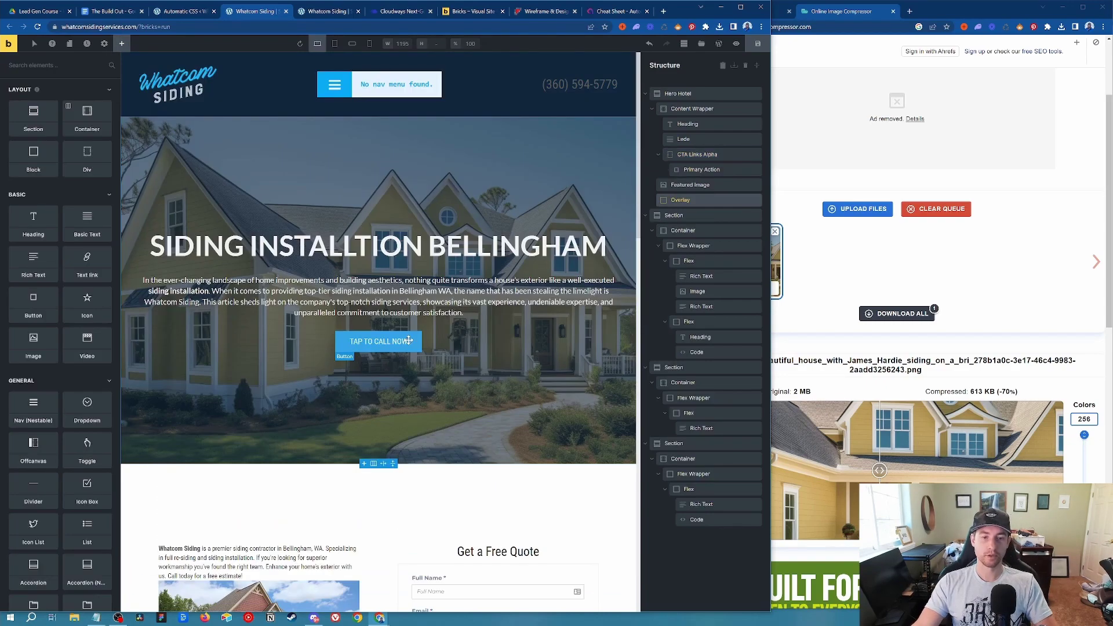
Give the hero's TAP TO CALL NOW button an External URL link of "tel:" plus the business phone number copied from the live homepage.
click(409, 340)
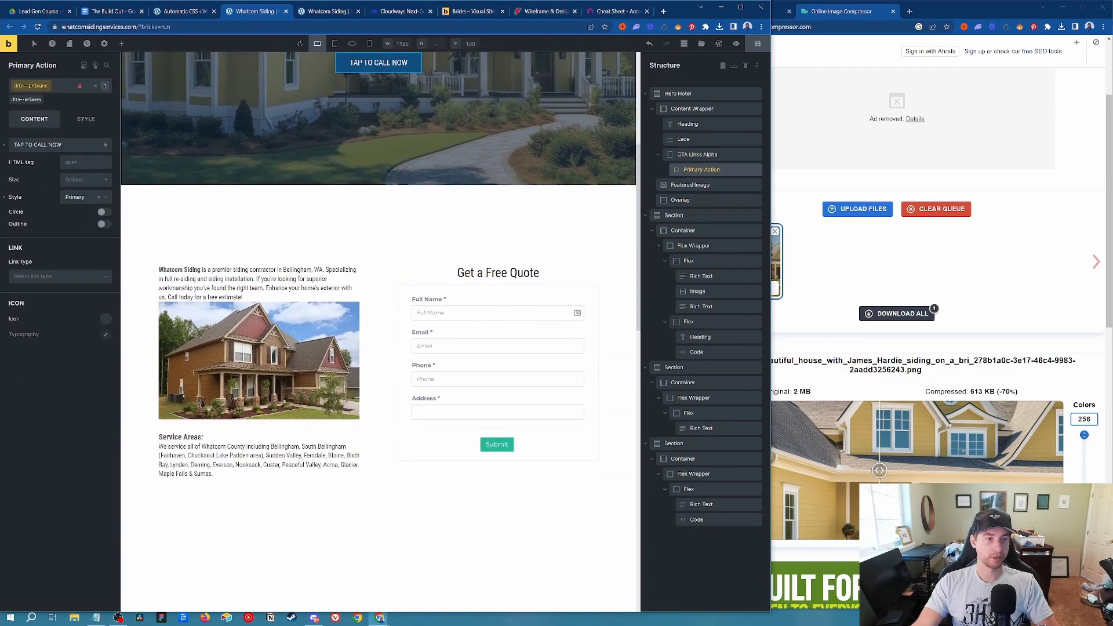
click(57, 277)
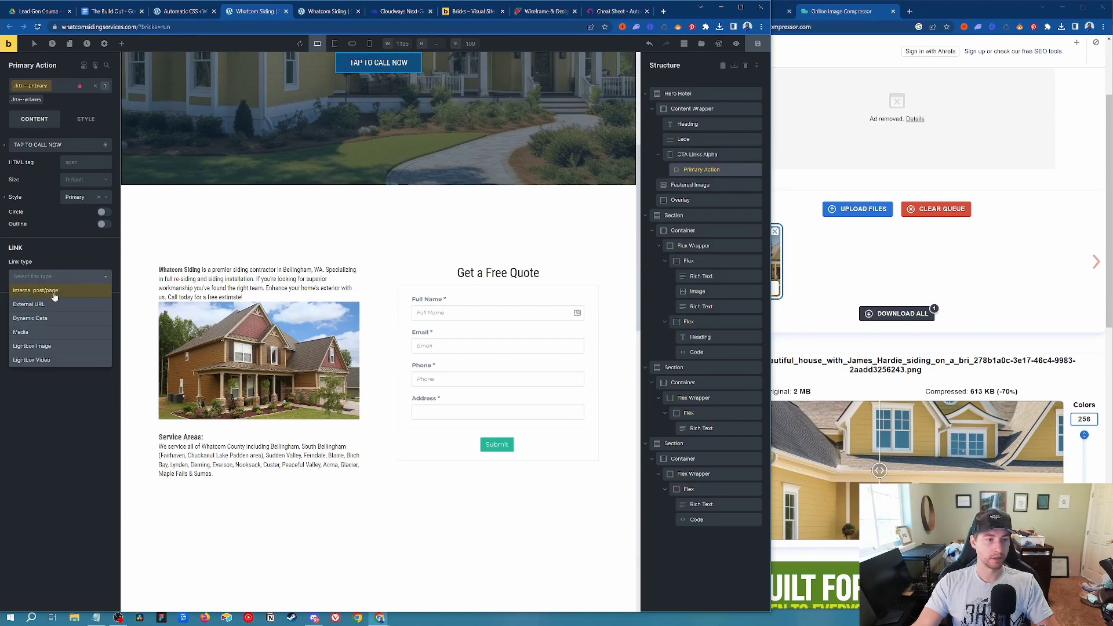
click(43, 306)
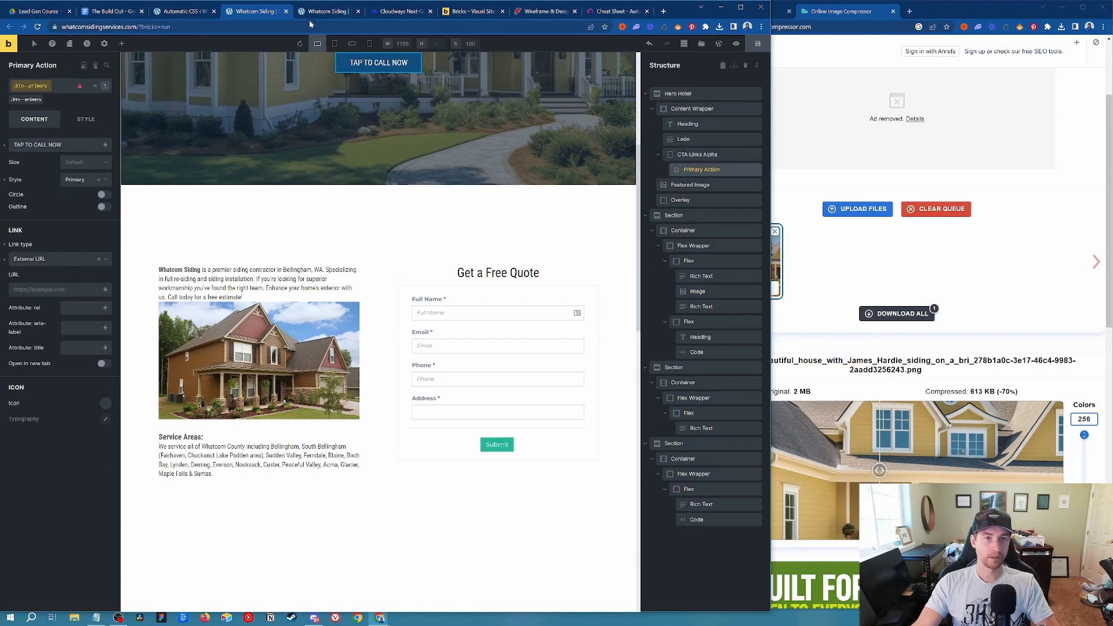
click(324, 11)
drag(474, 100, 285, 74)
key(ctrl+c)
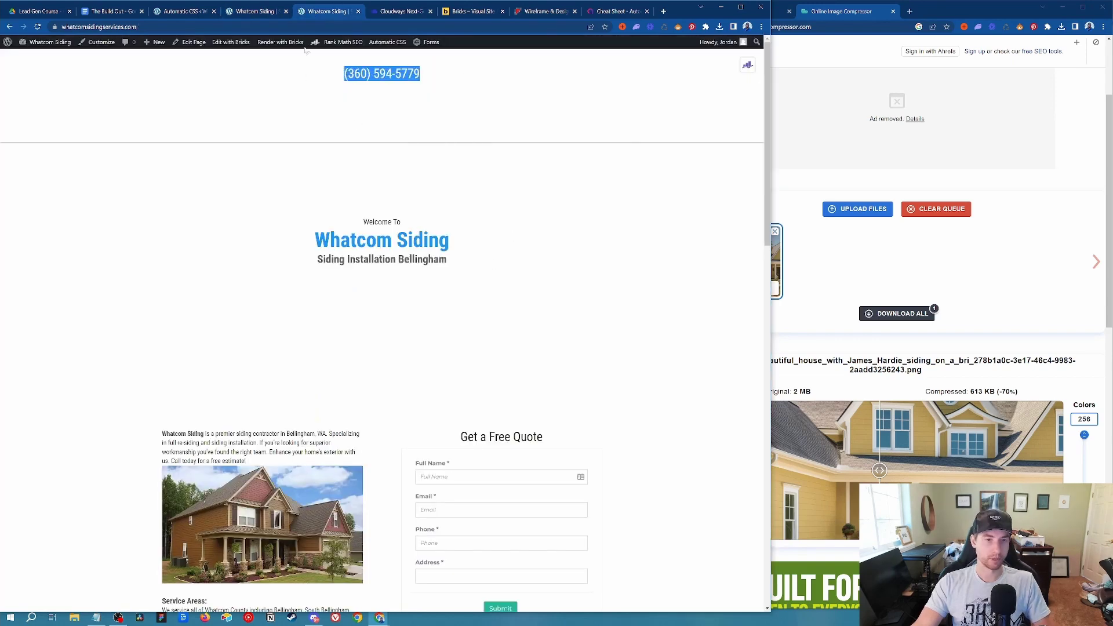
click(255, 11)
click(21, 290)
text(tel:)
key(ctrl+v)
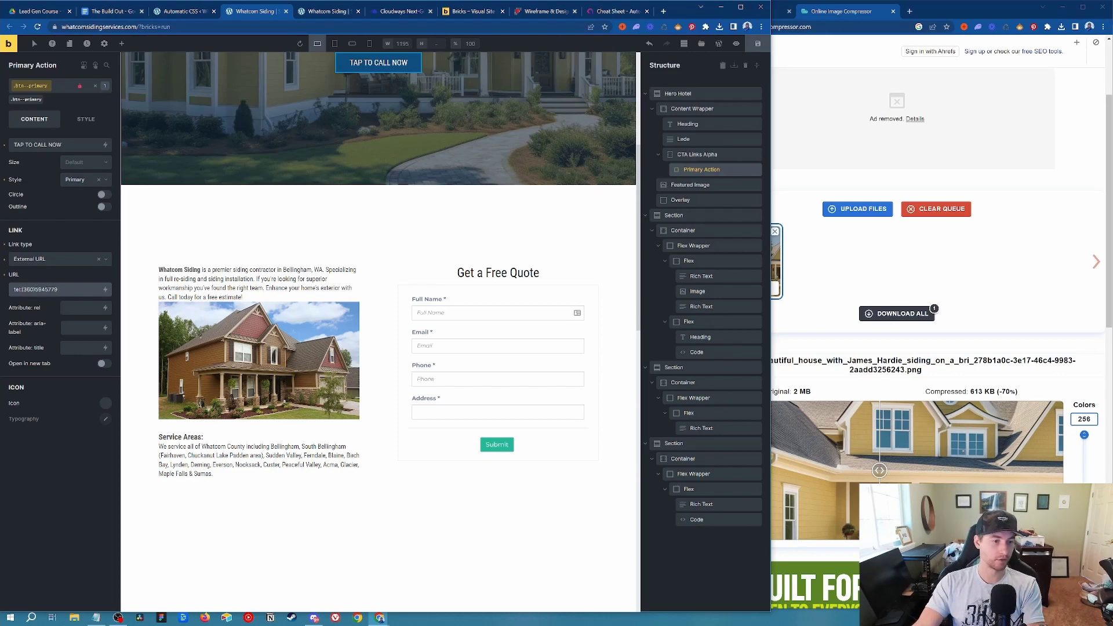
Remove the parentheses from the button's tel: link, prefix the number with +1, and save the page.
key(Left)
key(Left)
key(Left)
key(BackSpace)
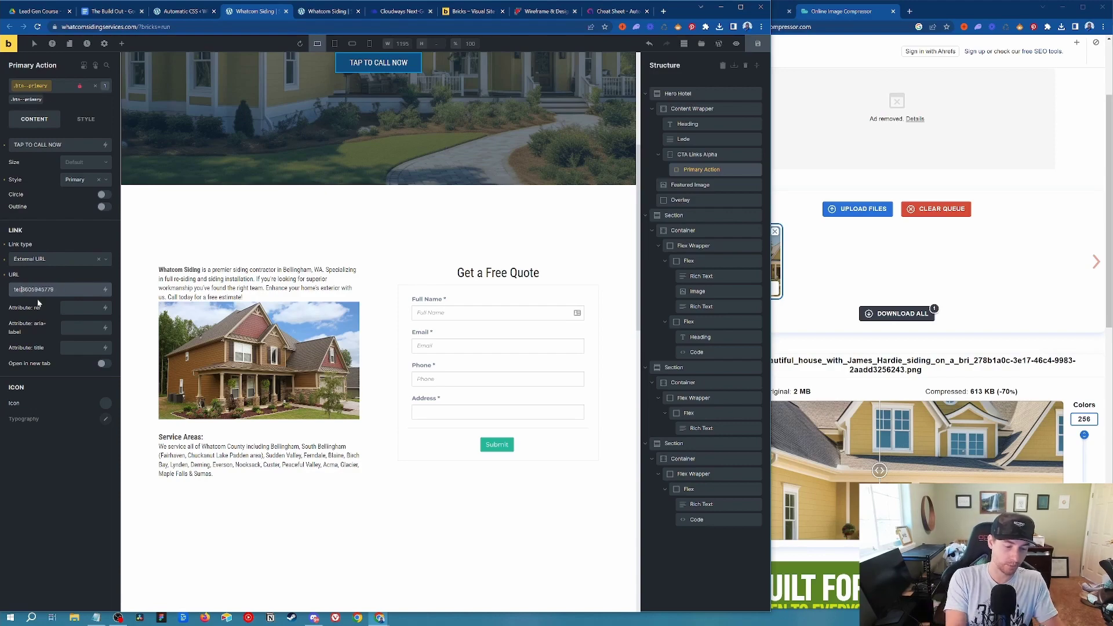
text(+1)
scroll(432, 311, up, 5)
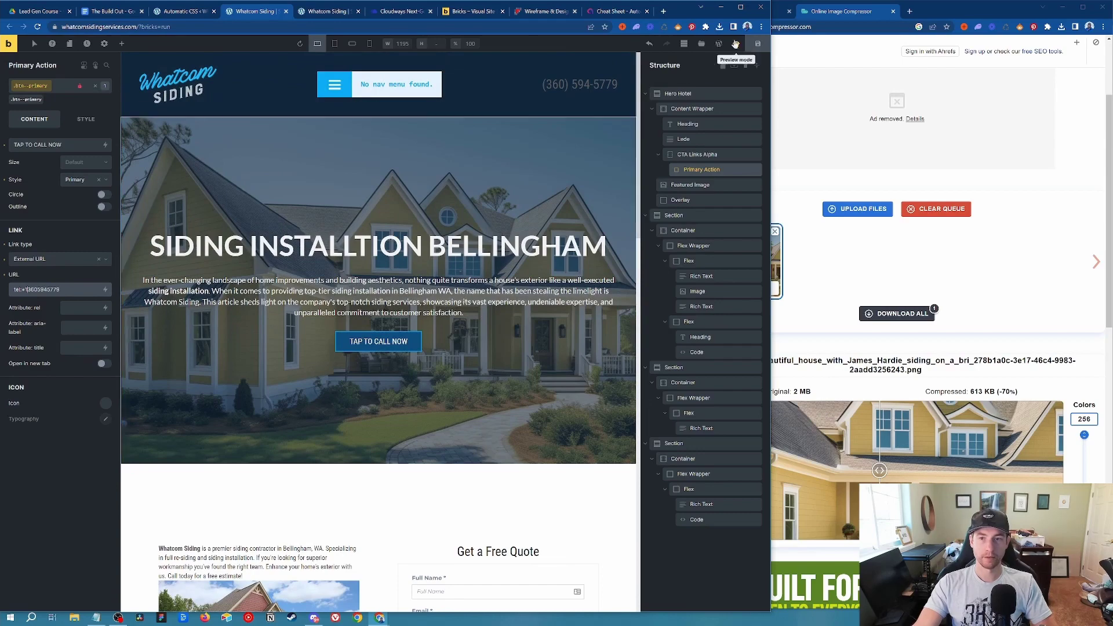
click(757, 44)
Add a Block inside the hero's Content Wrapper below CTA Links Alpha and name it "Form Wrapper".
scroll(426, 351, down, 5)
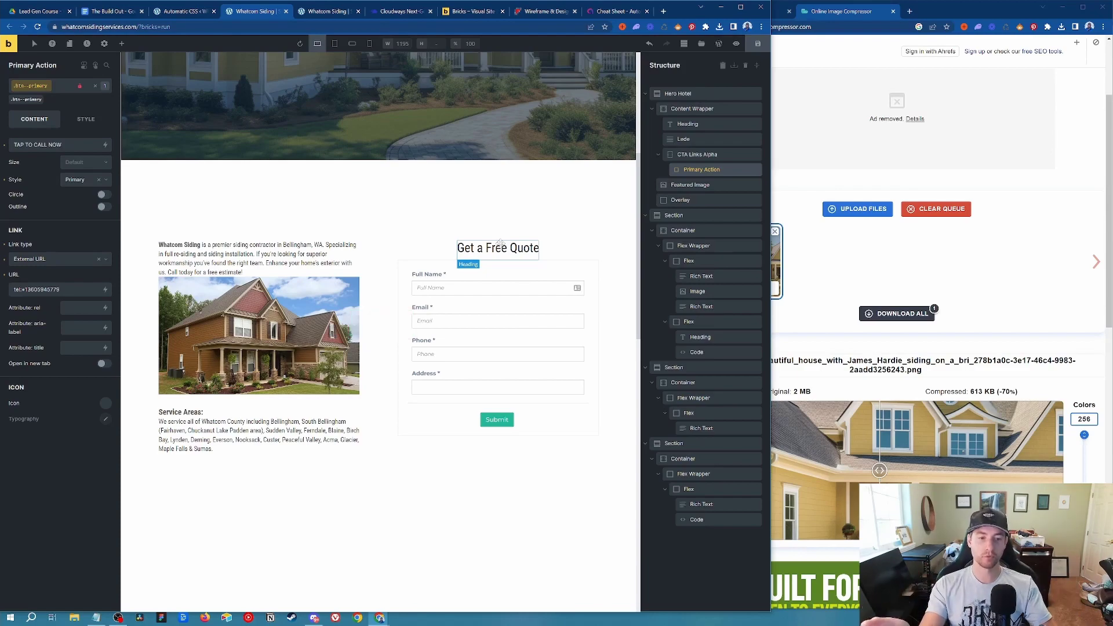
scroll(480, 377, up, 5)
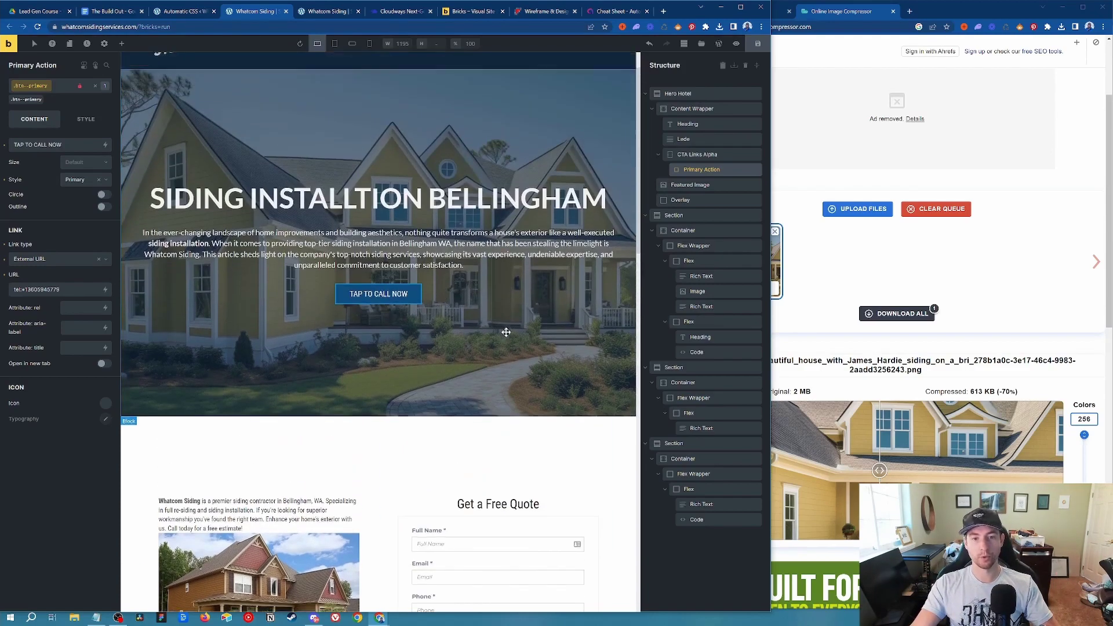
scroll(477, 364, down, 3)
scroll(464, 261, up, 5)
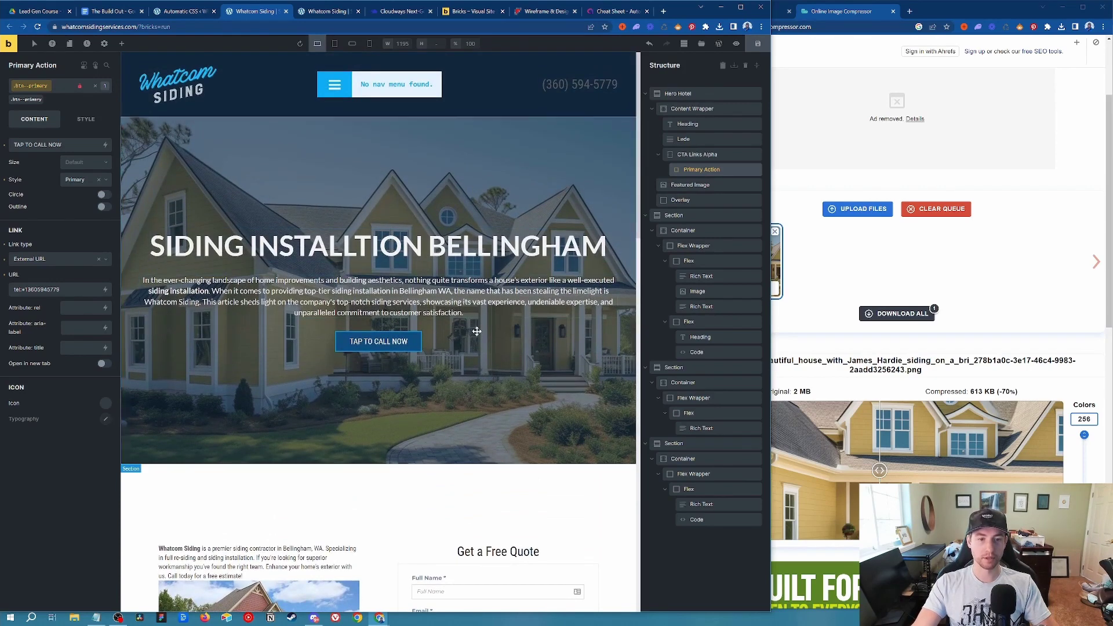
click(469, 268)
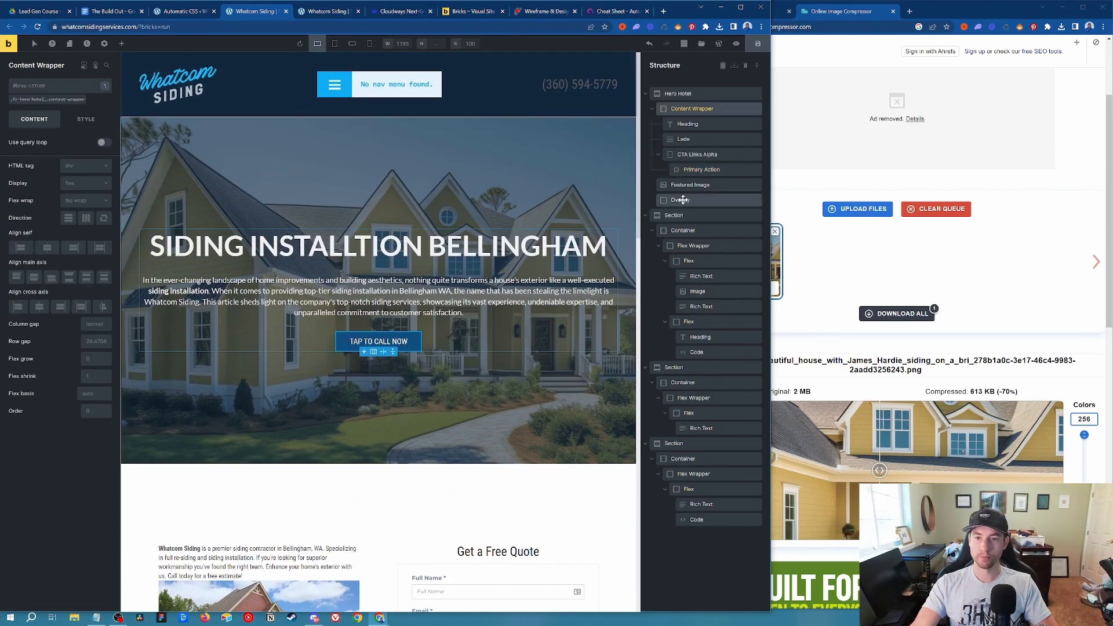
click(659, 155)
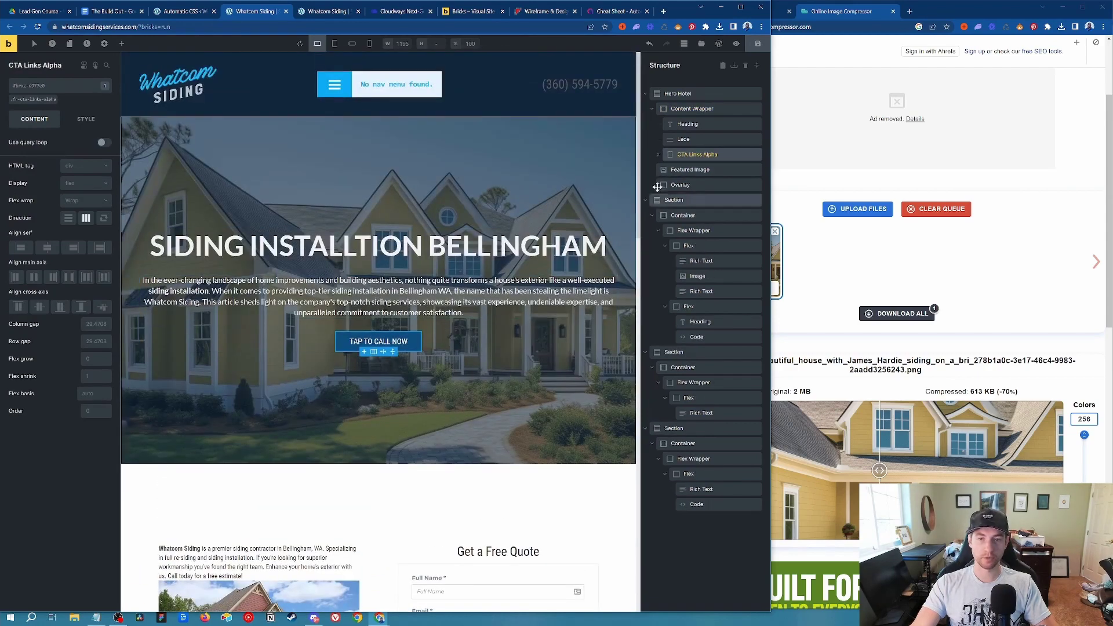
click(687, 109)
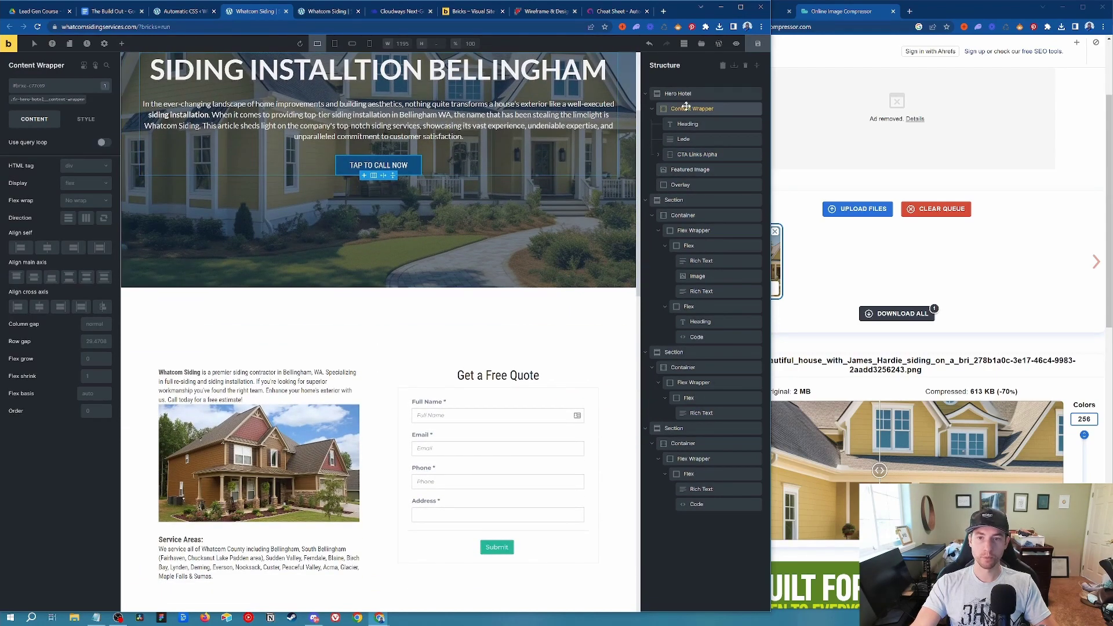
scroll(350, 300, up, 3)
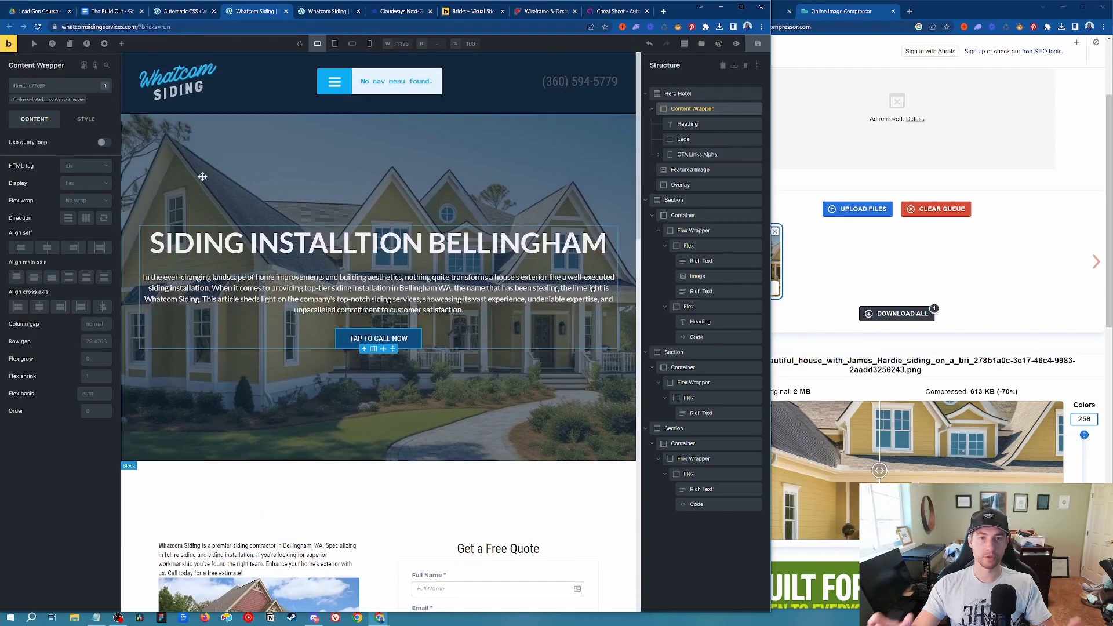
click(122, 44)
drag(46, 156, 685, 169)
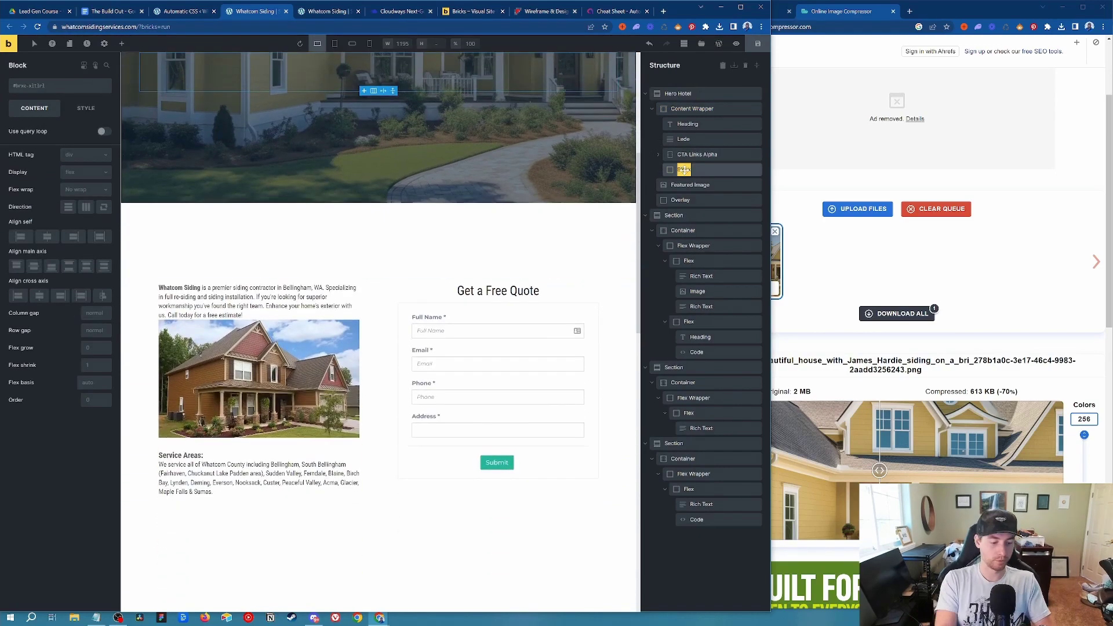
text(Form Wrapper)
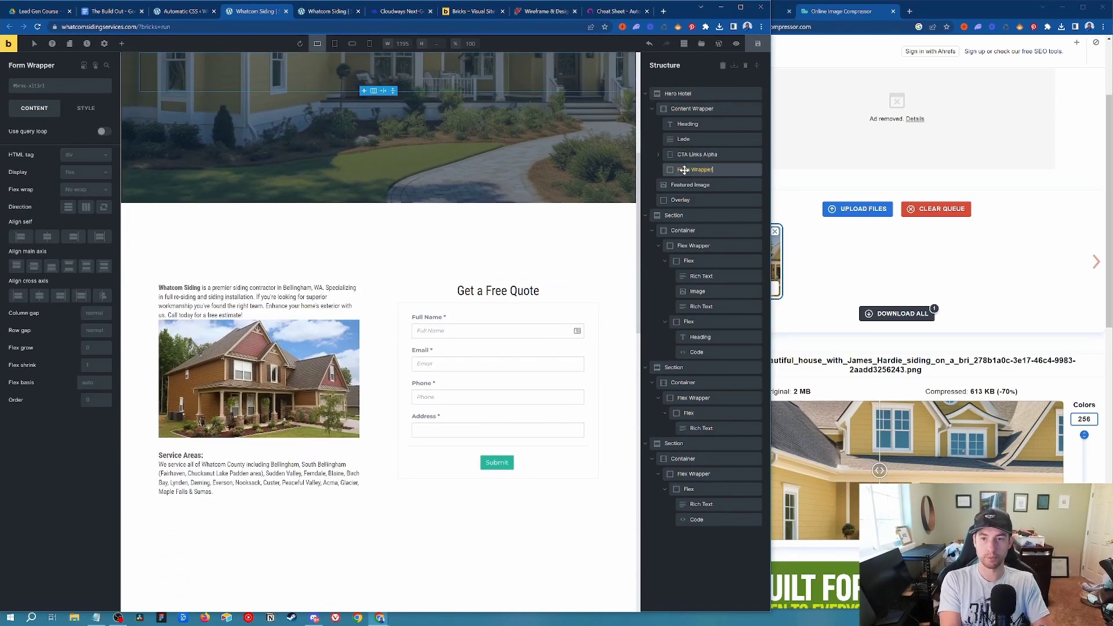
key(Return)
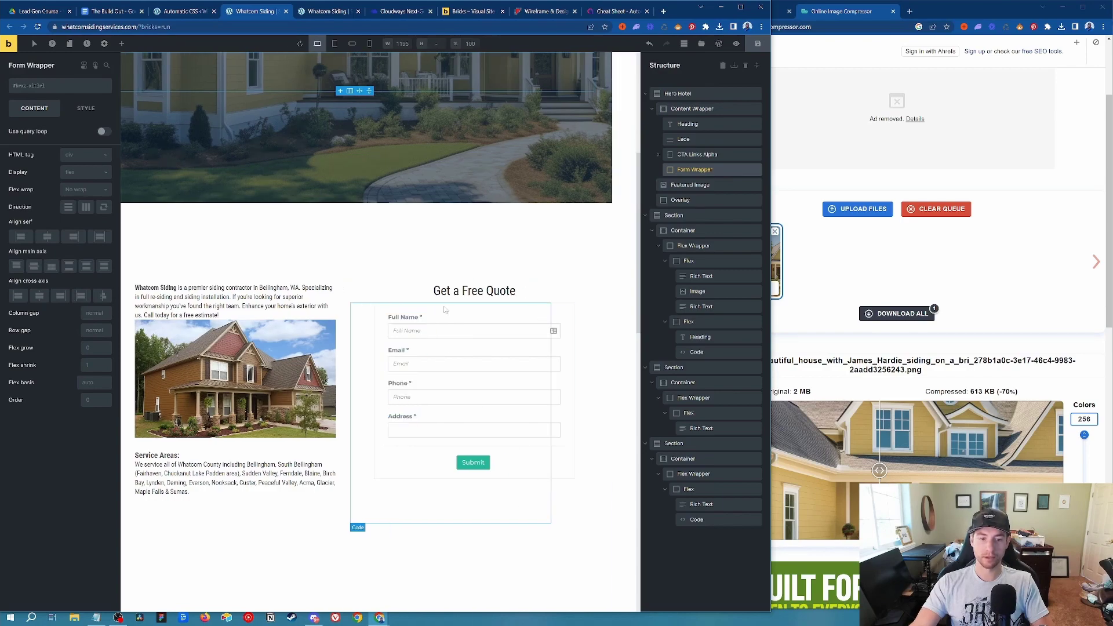
Move the quote form's Code element into the hero's Form Wrapper and review the hero in a maximized window.
click(699, 353)
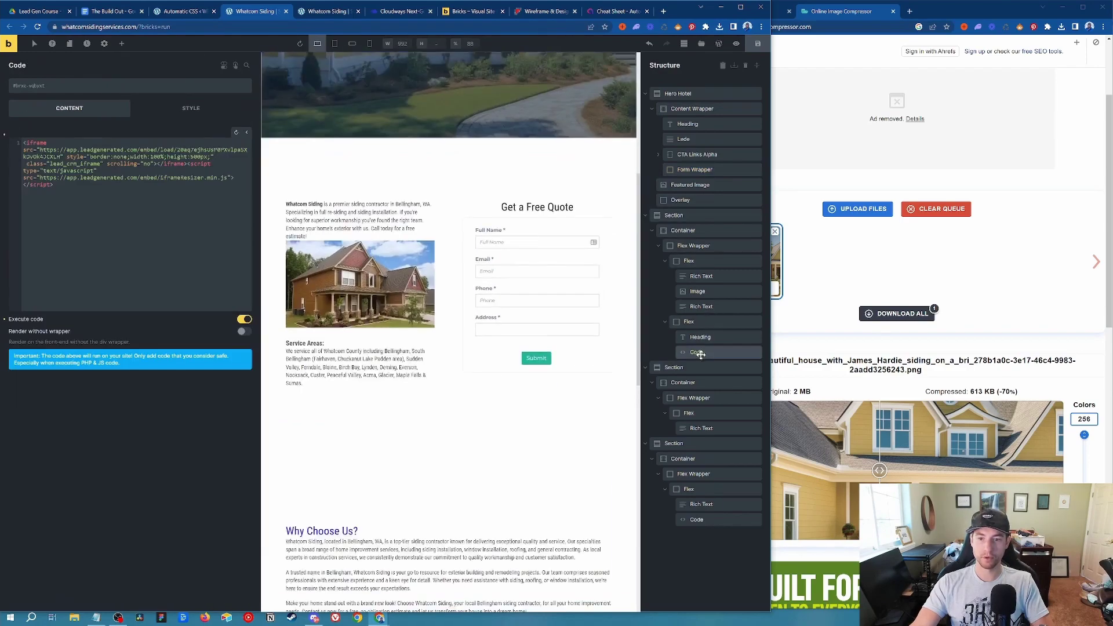
drag(701, 355, 694, 174)
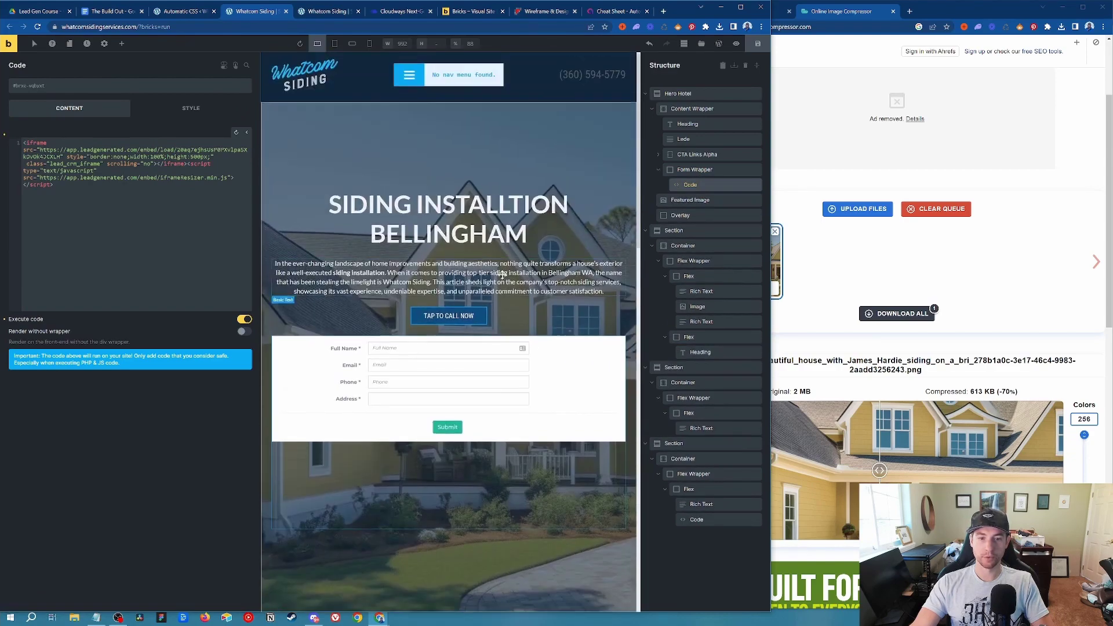
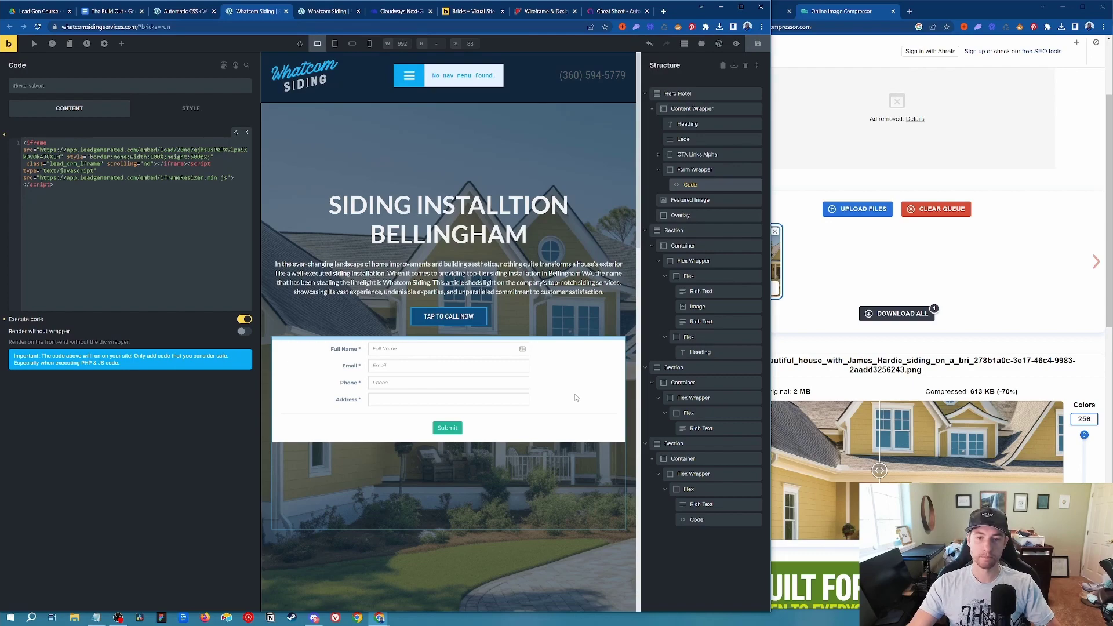
double_click(684, 9)
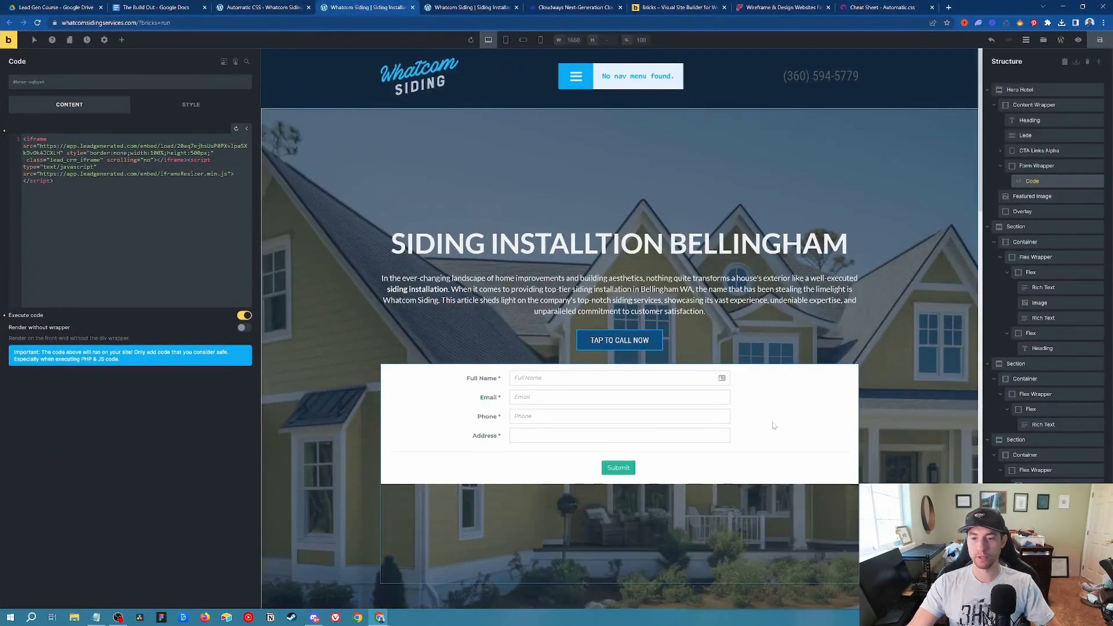
scroll(754, 290, down, 4)
scroll(822, 319, up, 4)
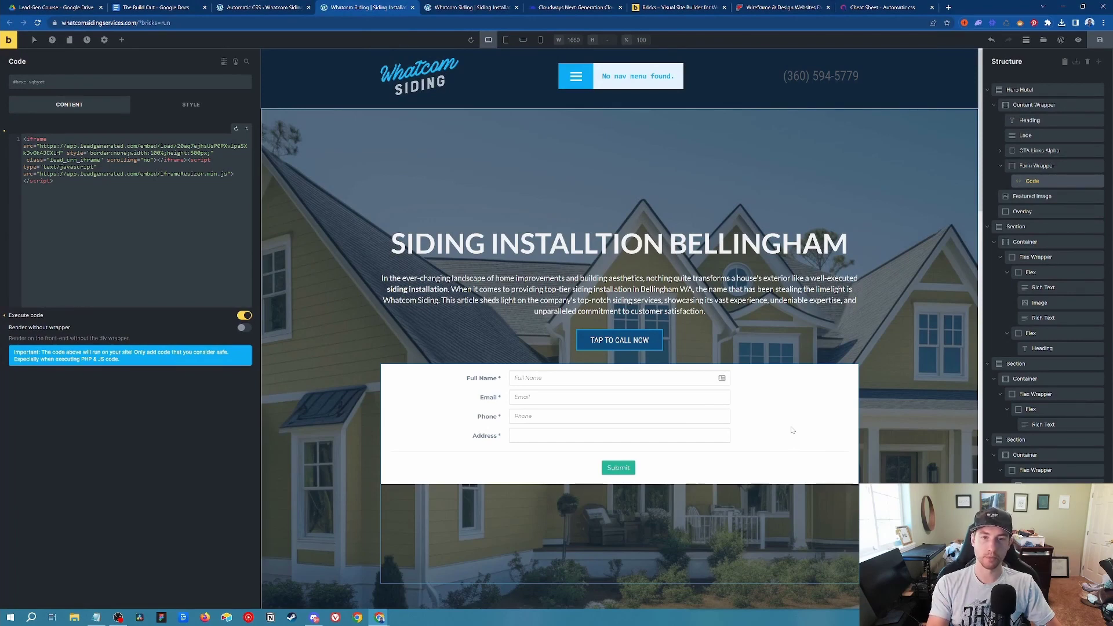
Go from the live site to the WordPress dashboard and open the Gravity Forms list of forms.
click(470, 8)
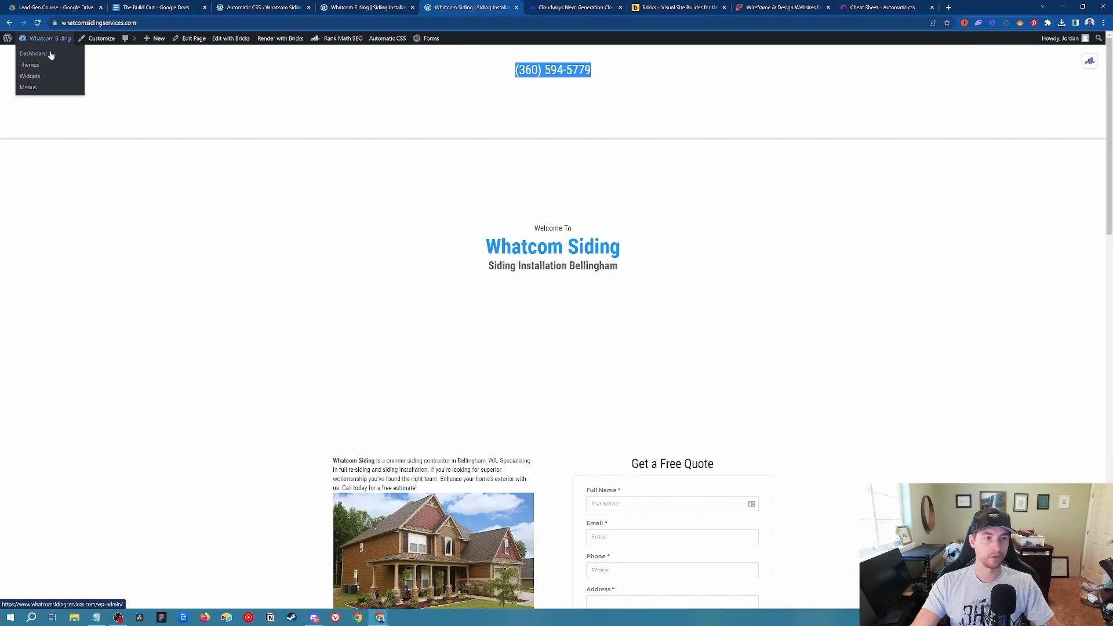
click(49, 54)
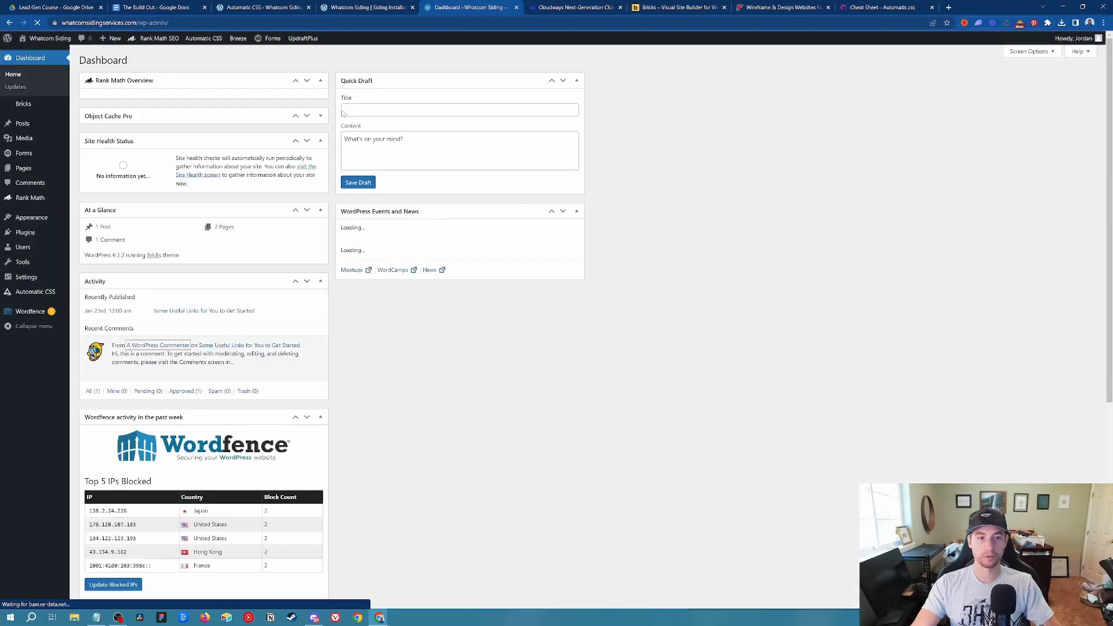
mouse_move(26, 207)
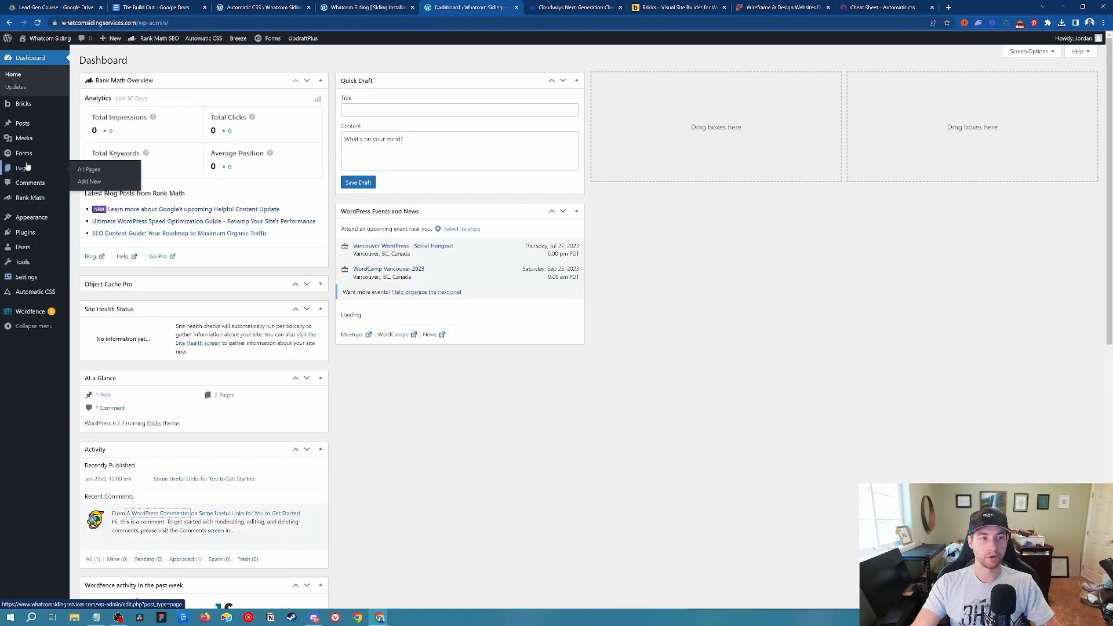
mouse_move(27, 155)
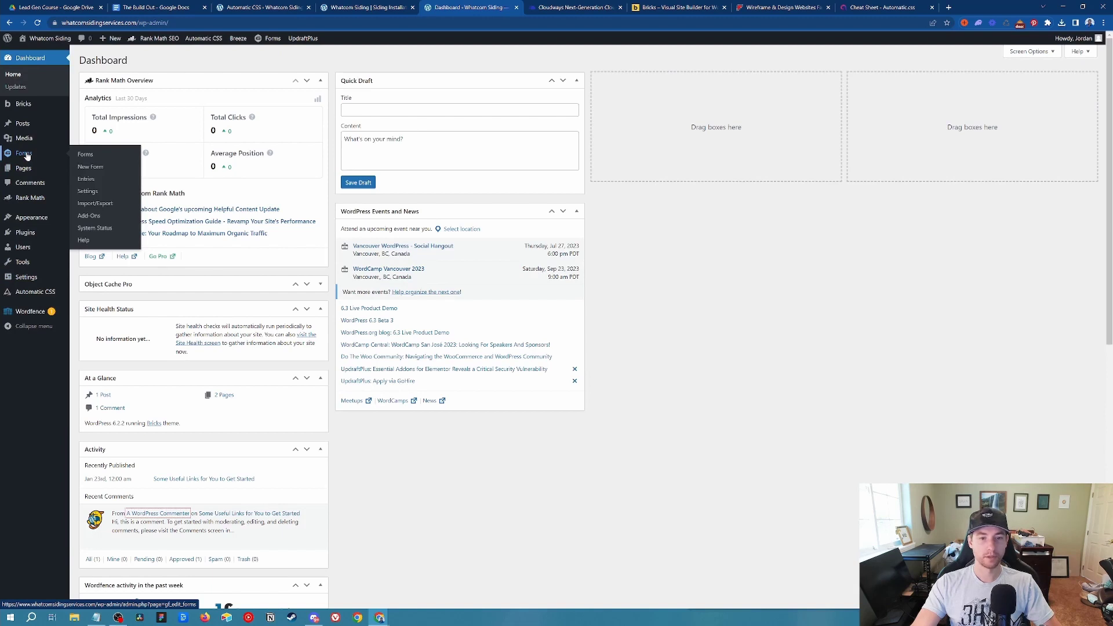
mouse_move(32, 277)
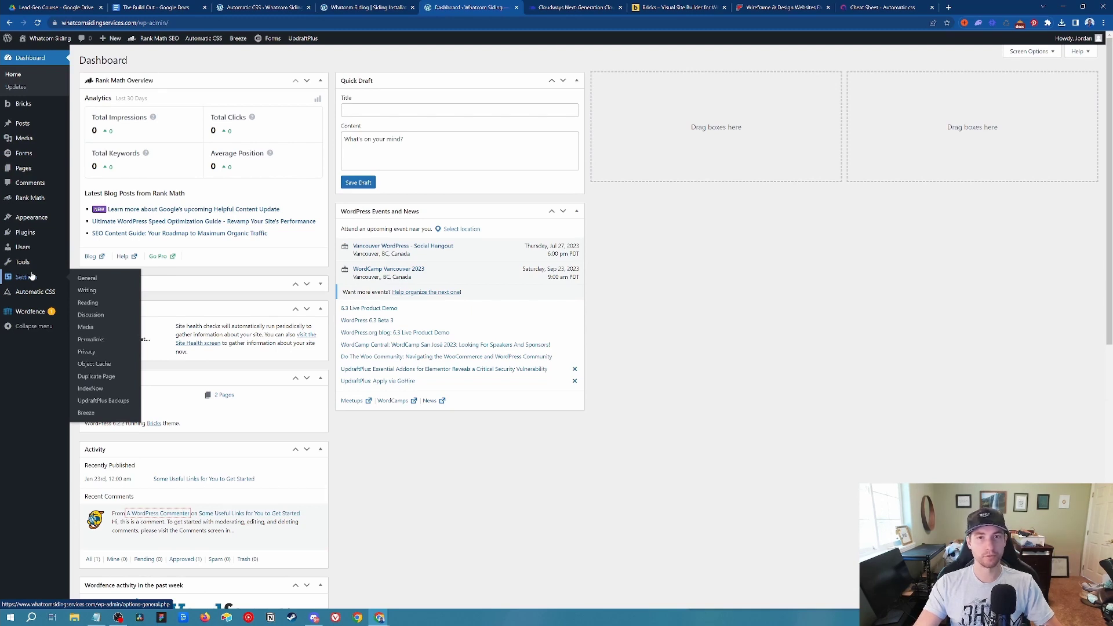
click(32, 276)
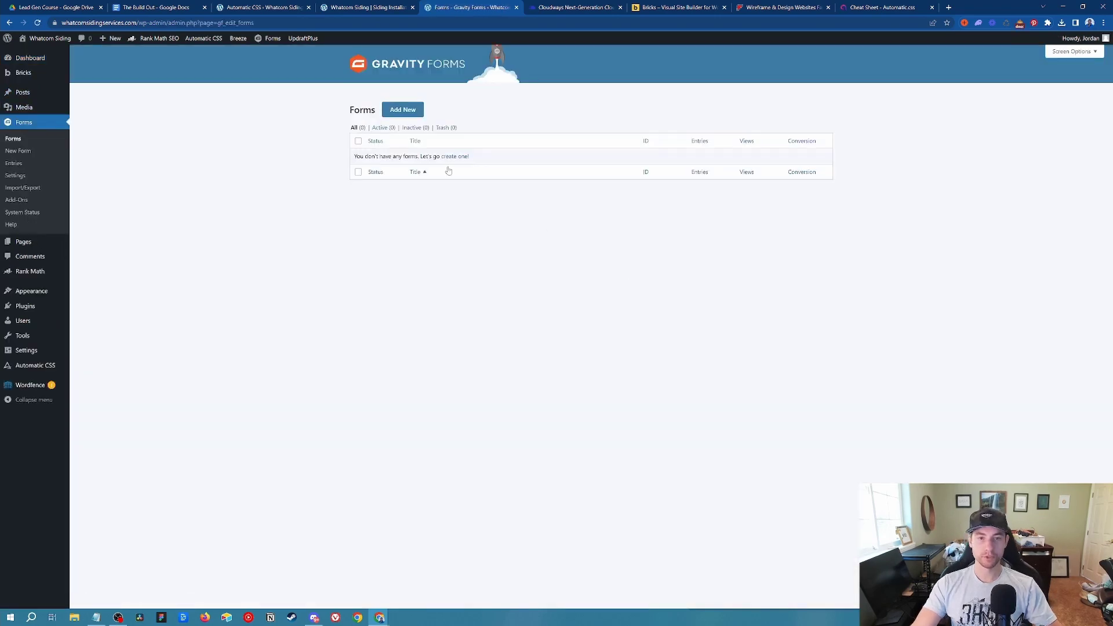
Create a new form from the Simple Contact Form template with the title "Main Contact".
click(453, 157)
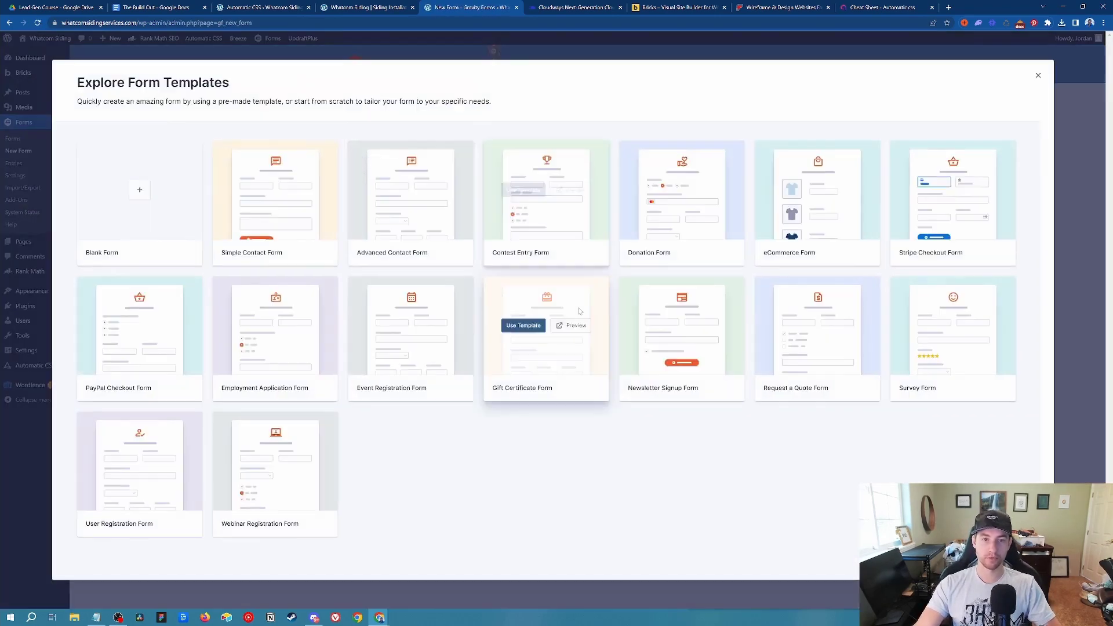
mouse_move(330, 220)
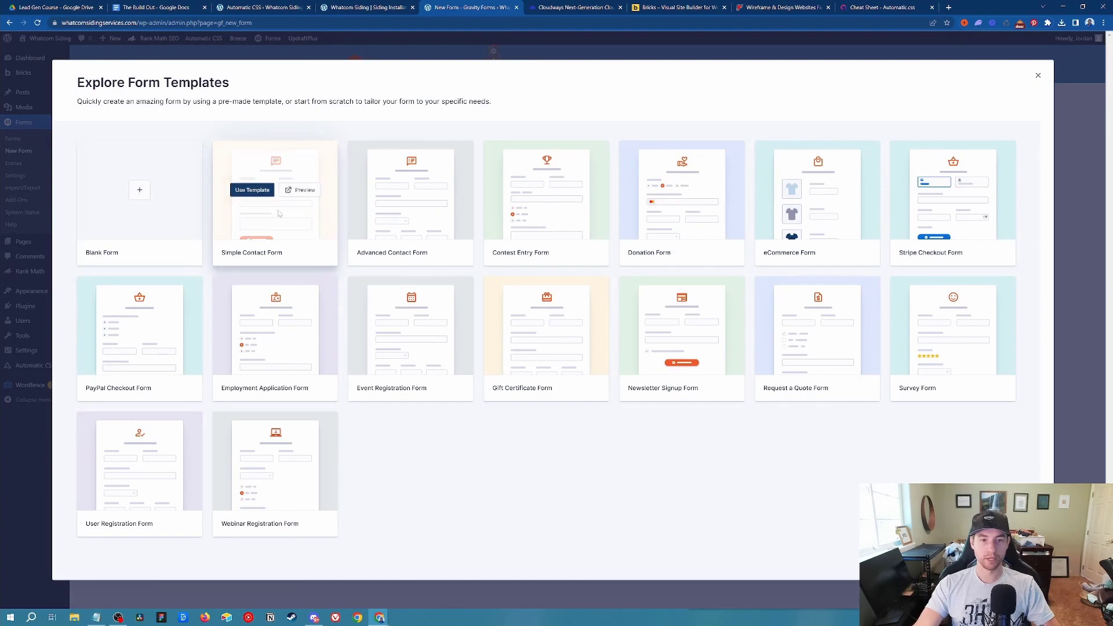
click(252, 191)
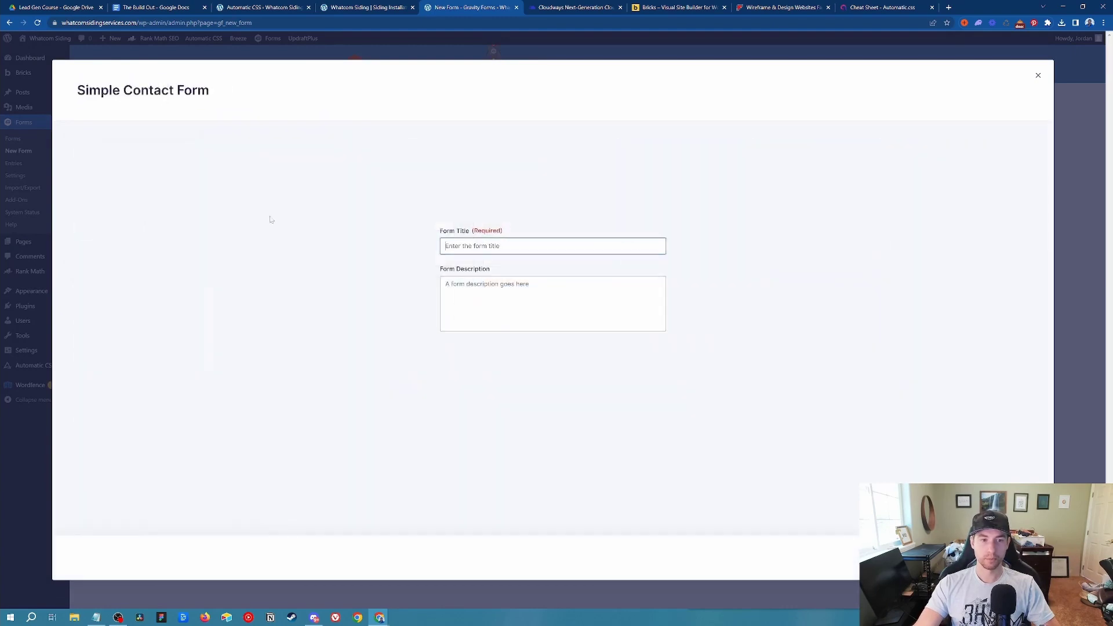
text(Main )
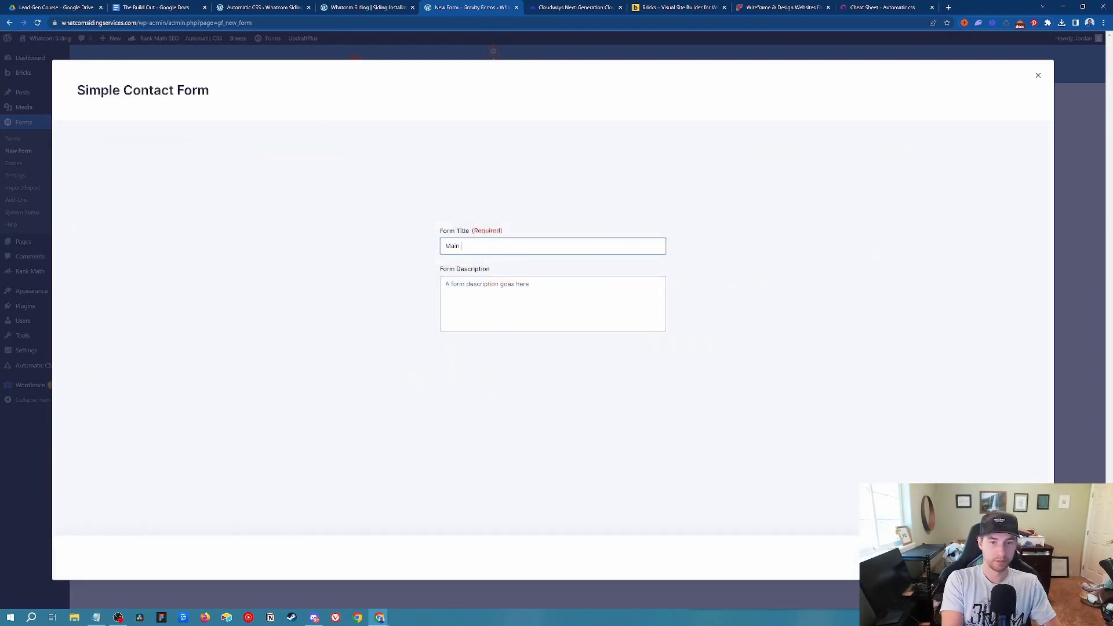
text(Contact)
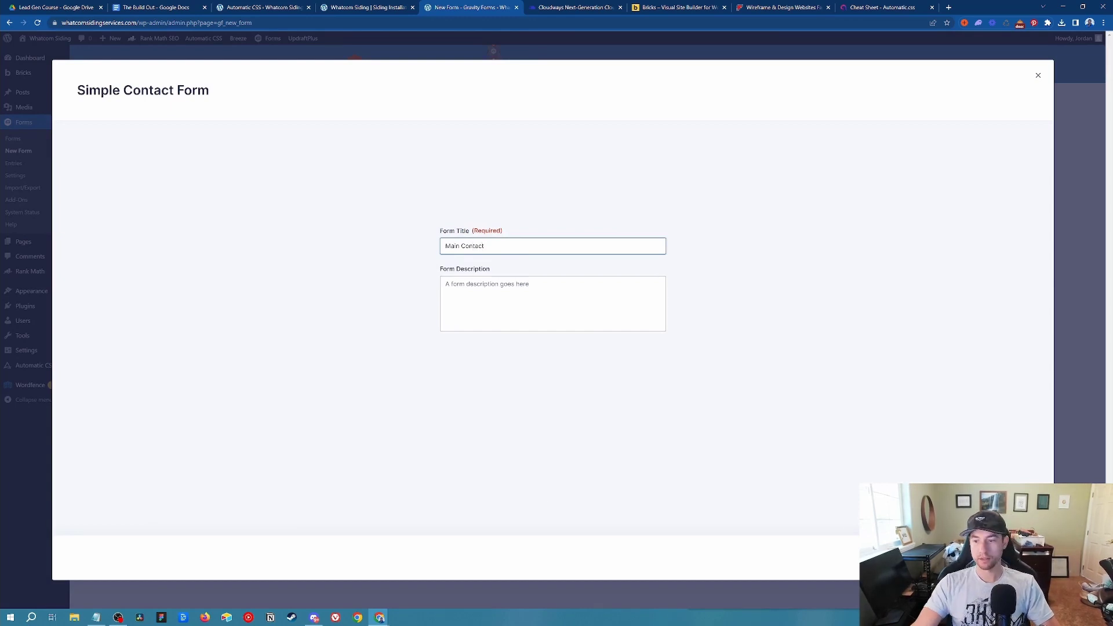
click(1000, 557)
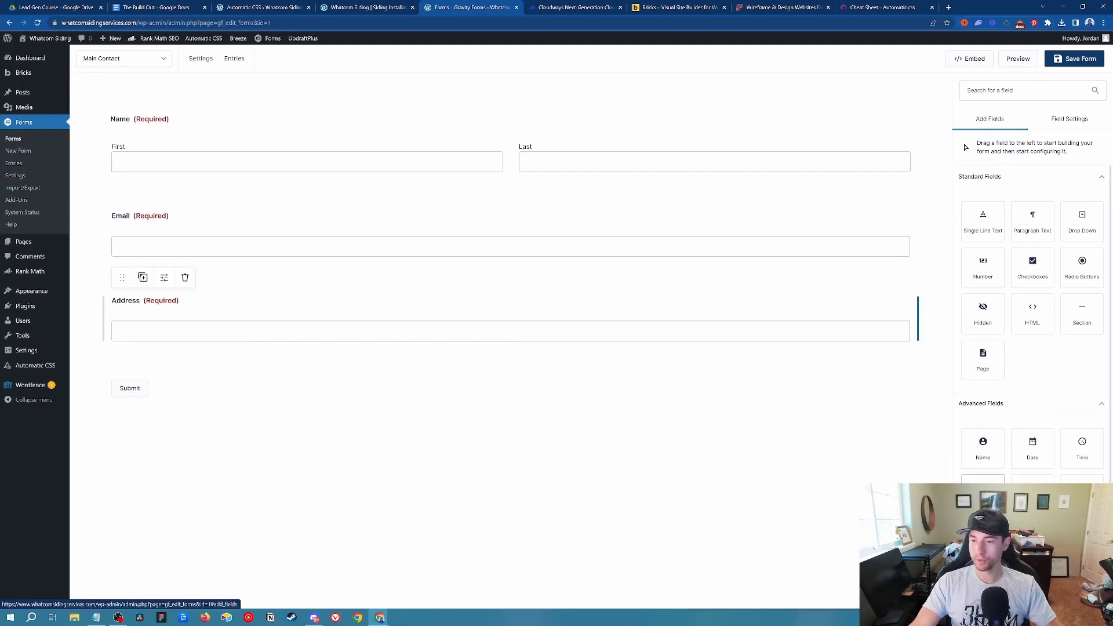
Add a Phone field below Address in the Main Contact form and make it required.
drag(983, 497, 916, 398)
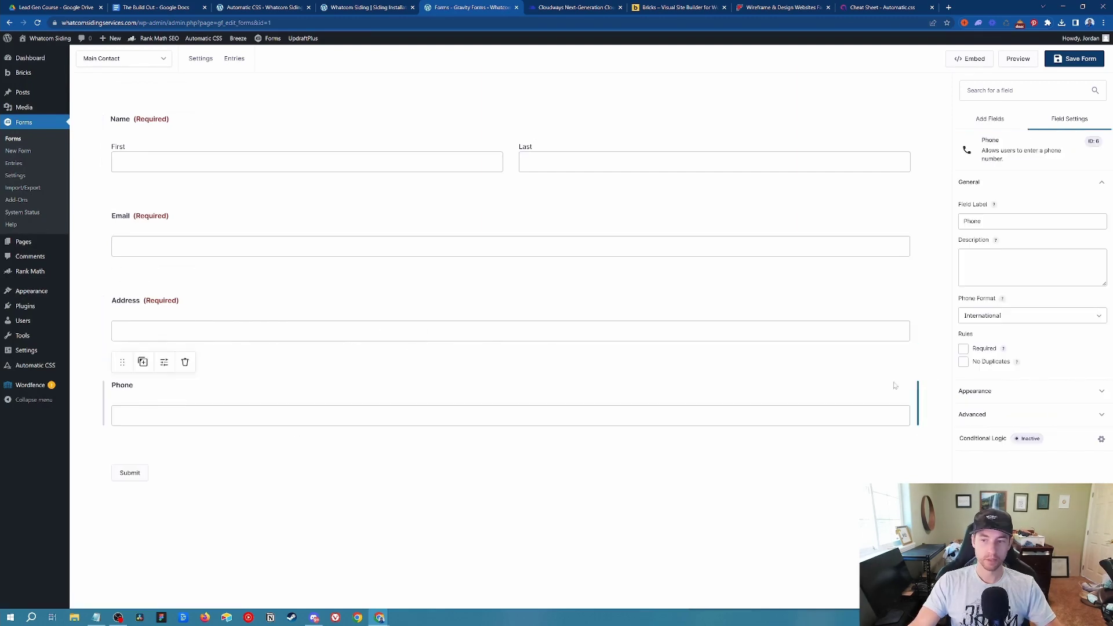
click(963, 348)
double_click(980, 221)
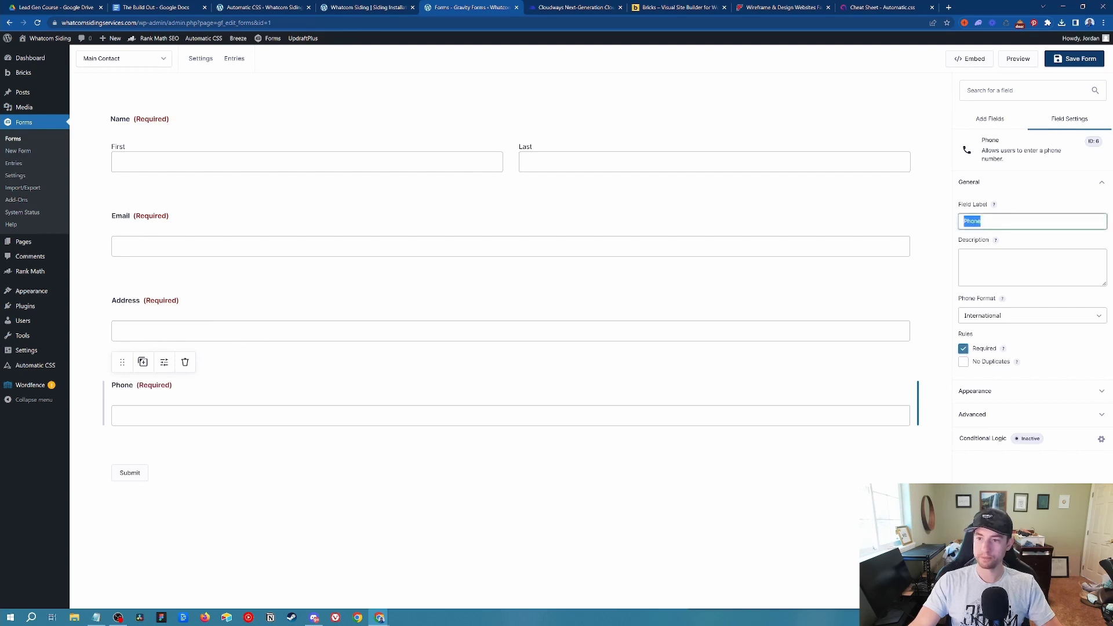
click(1012, 391)
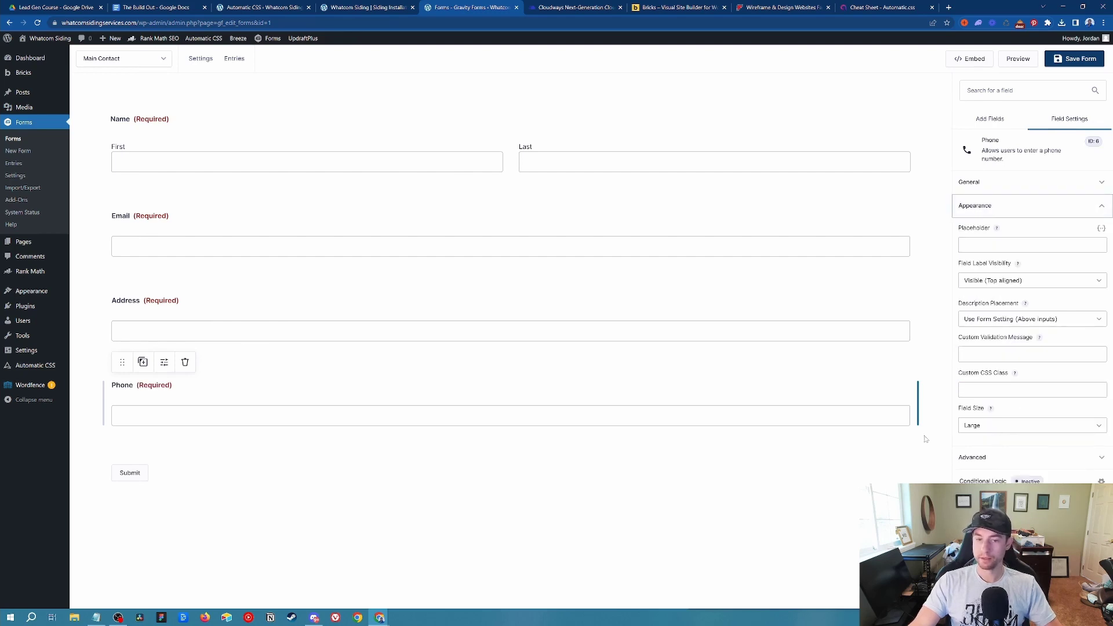
click(435, 499)
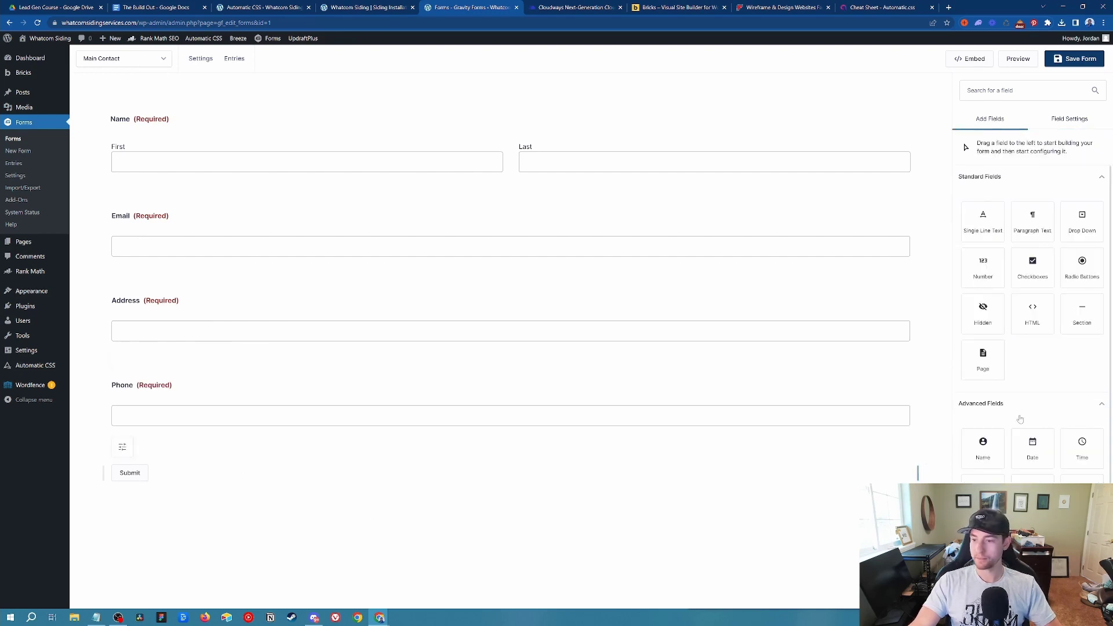
Add a Checkboxes field below Phone and label it "Are you ready to hire?".
scroll(1028, 380, down, 2)
scroll(1032, 371, up, 1)
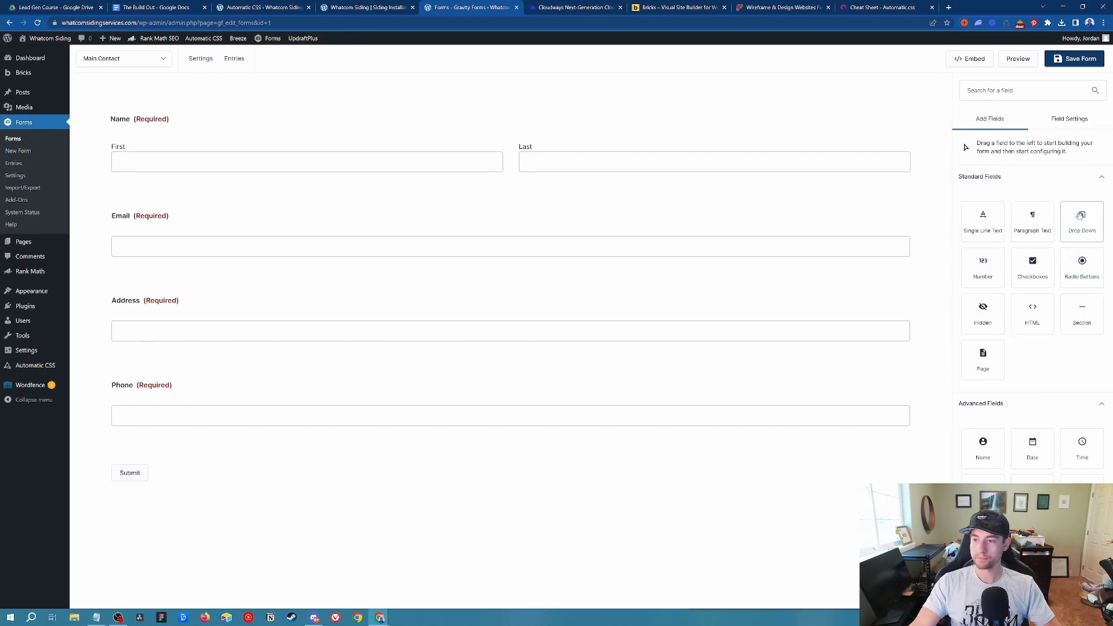
drag(1080, 215, 376, 446)
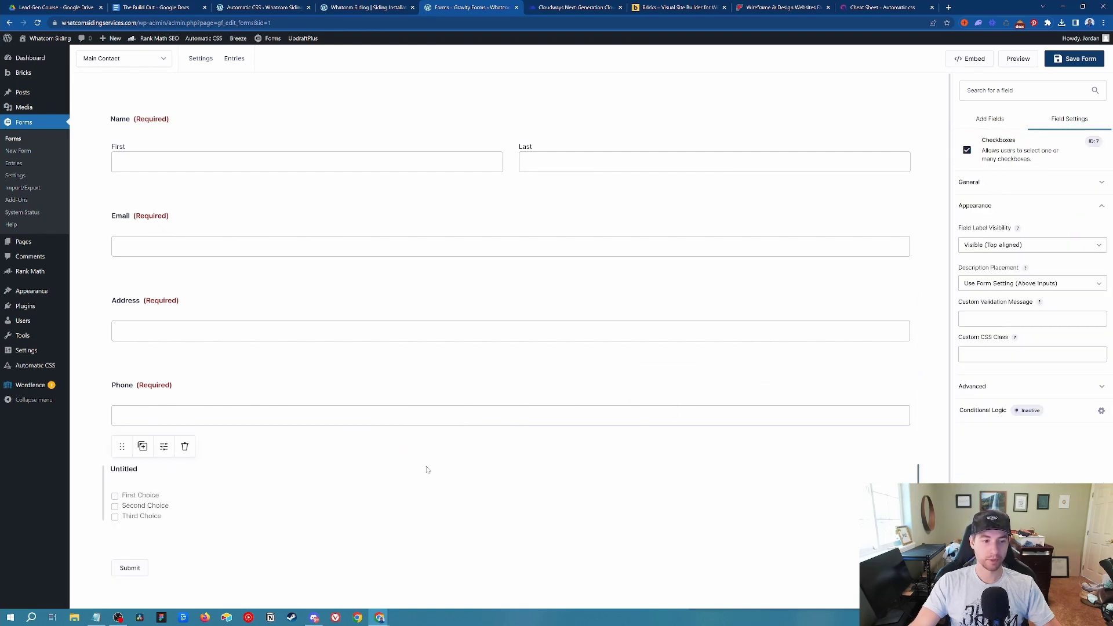
click(992, 183)
double_click(974, 221)
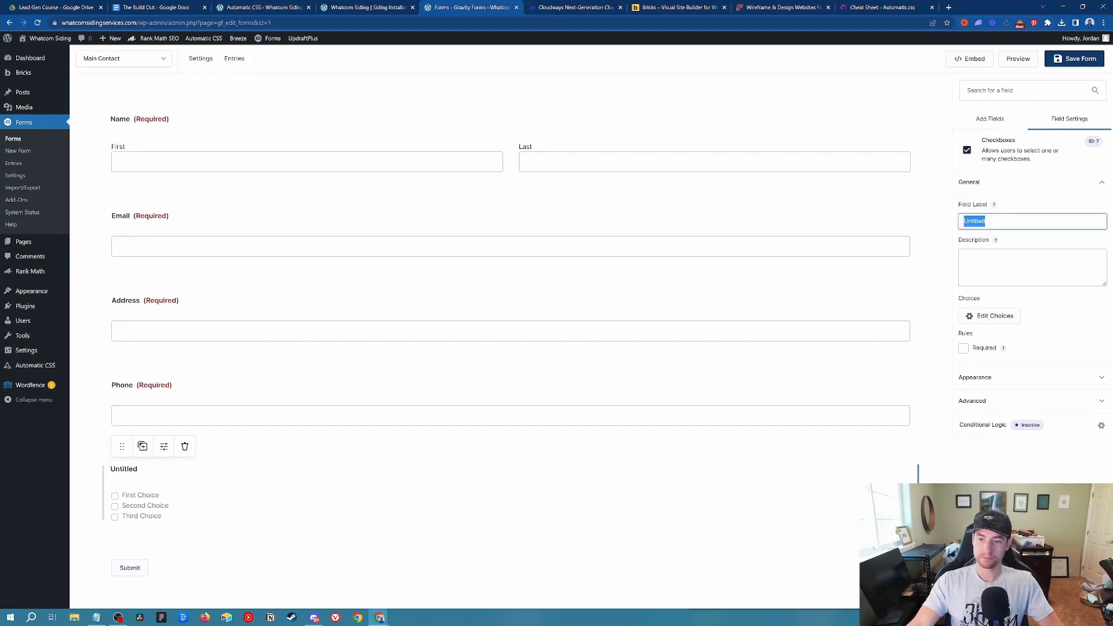
text(Are you re)
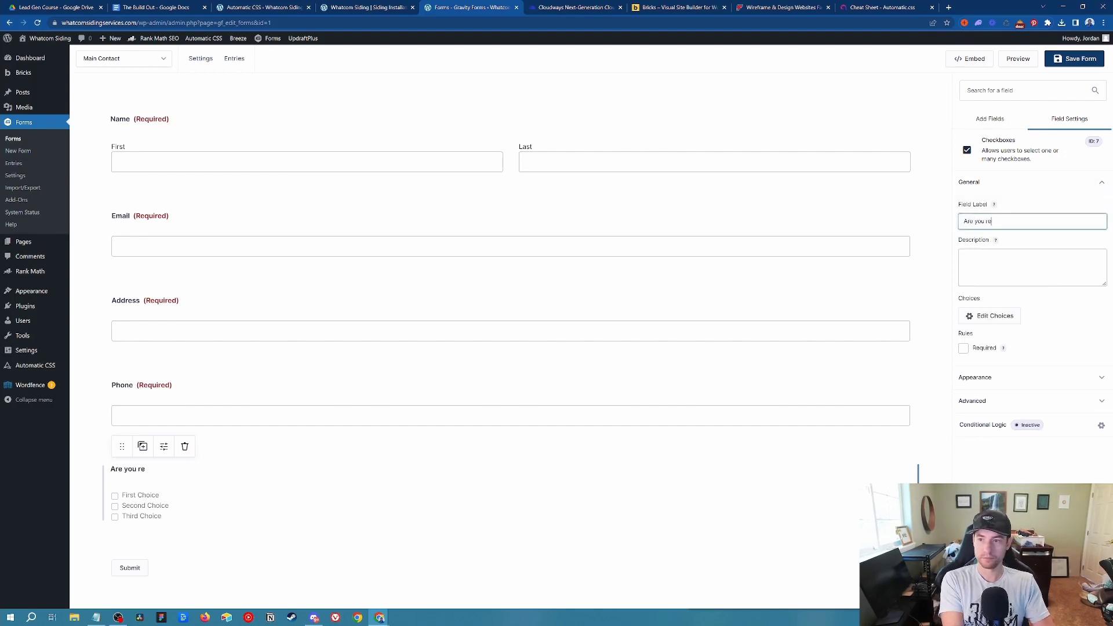
text(ady to hire?)
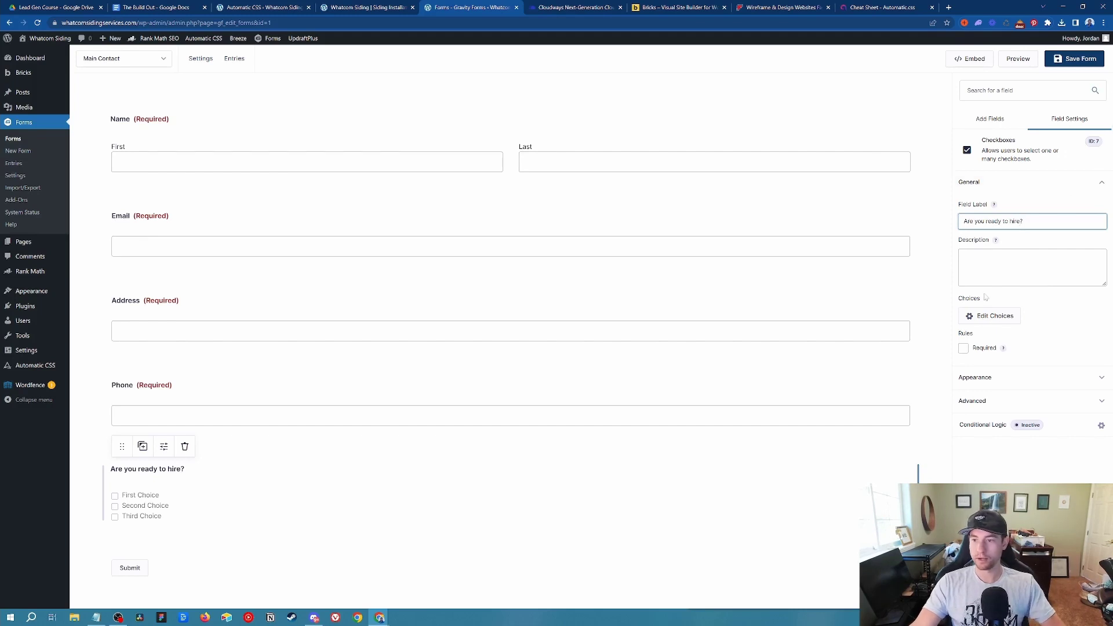
Set the checkbox choices to "Yes, as soon as possible", "Yes in a few weeks" and "No".
click(995, 316)
double_click(780, 150)
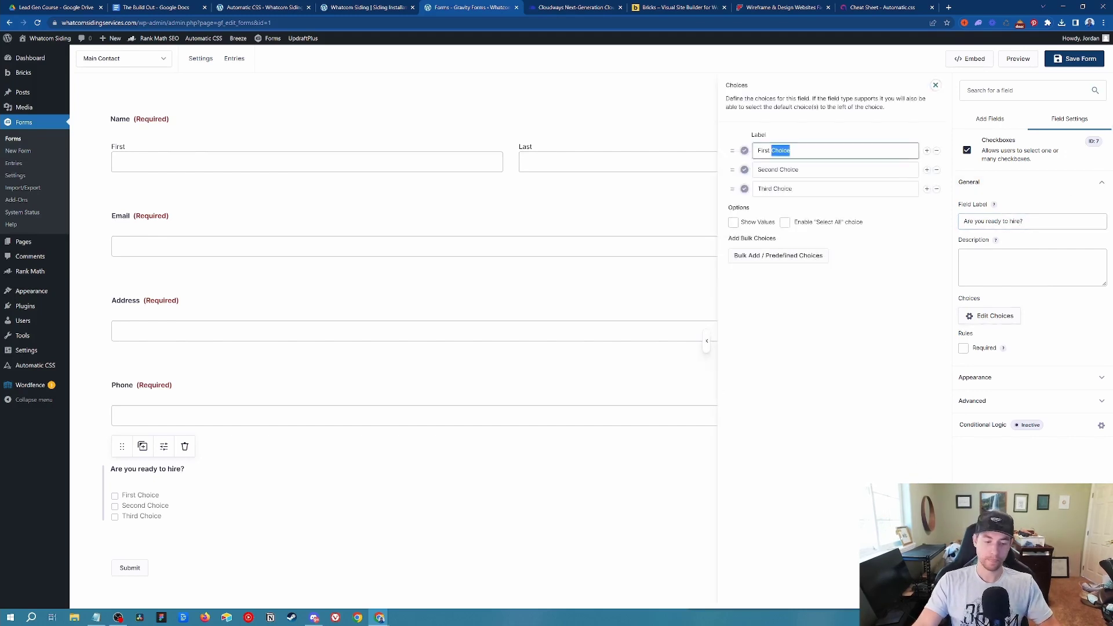
key(ctrl+a)
text(Ye)
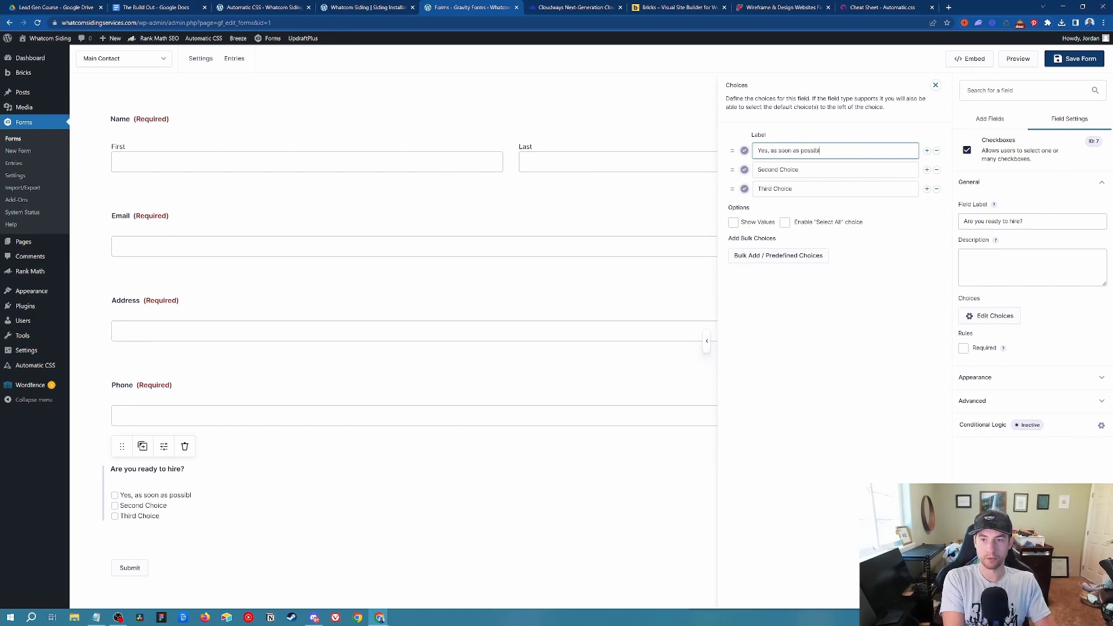
key(Tab)
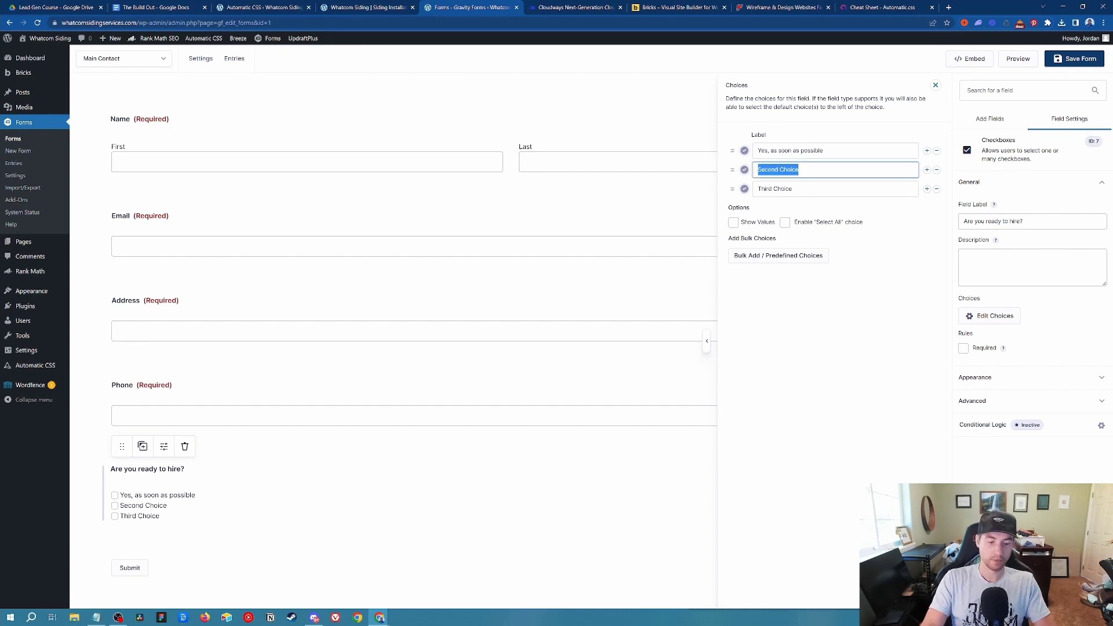
text(Yes in a f)
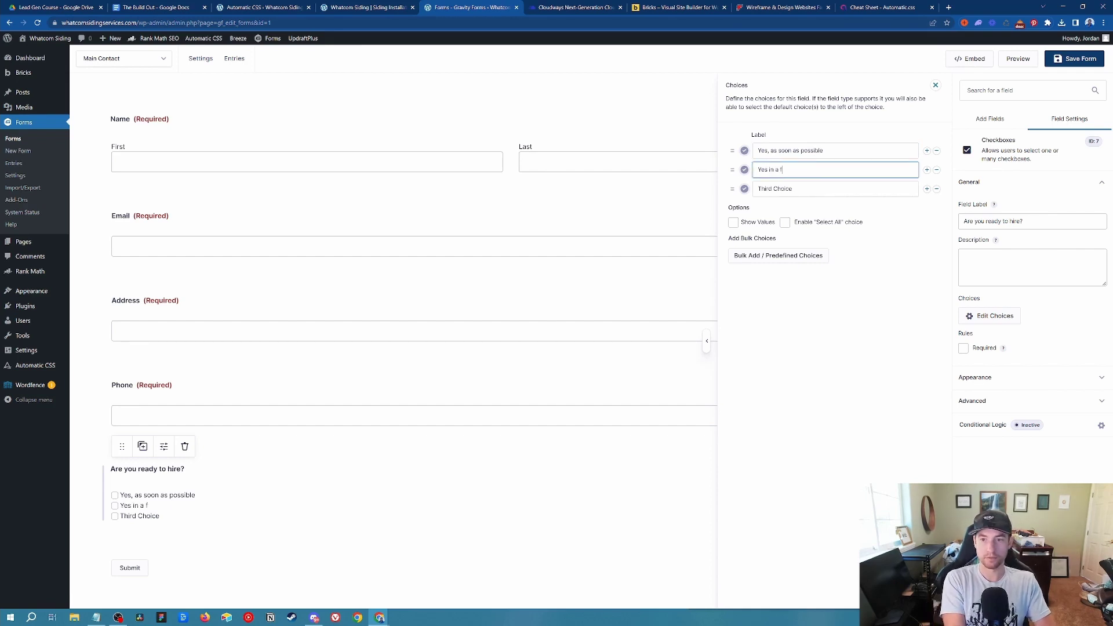
text(ew weeks)
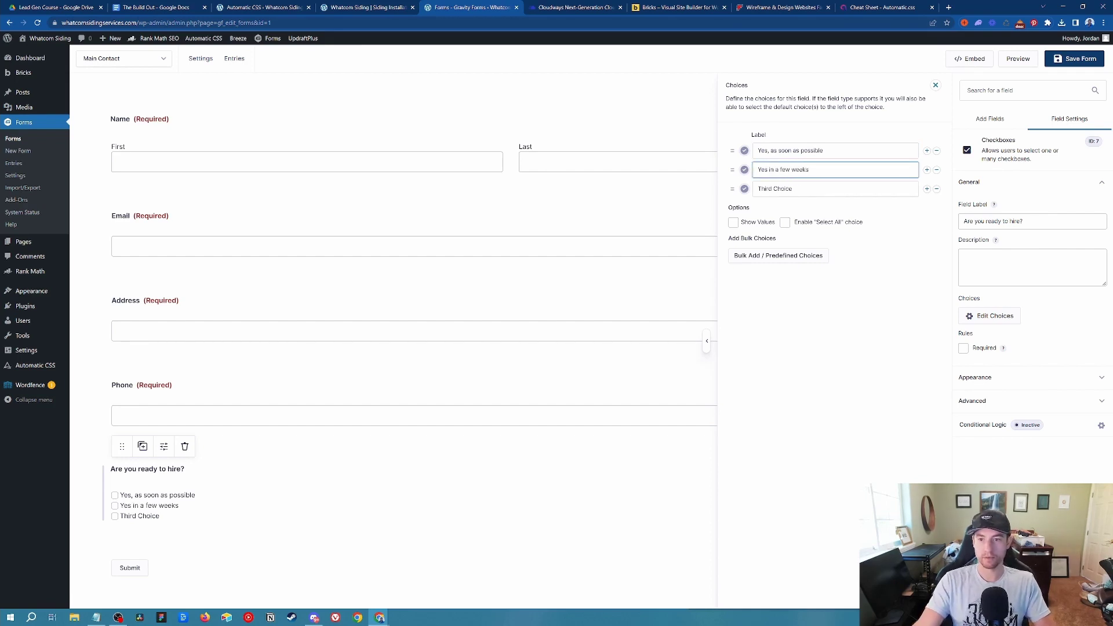
double_click(783, 189)
key(ctrl+a)
text(No)
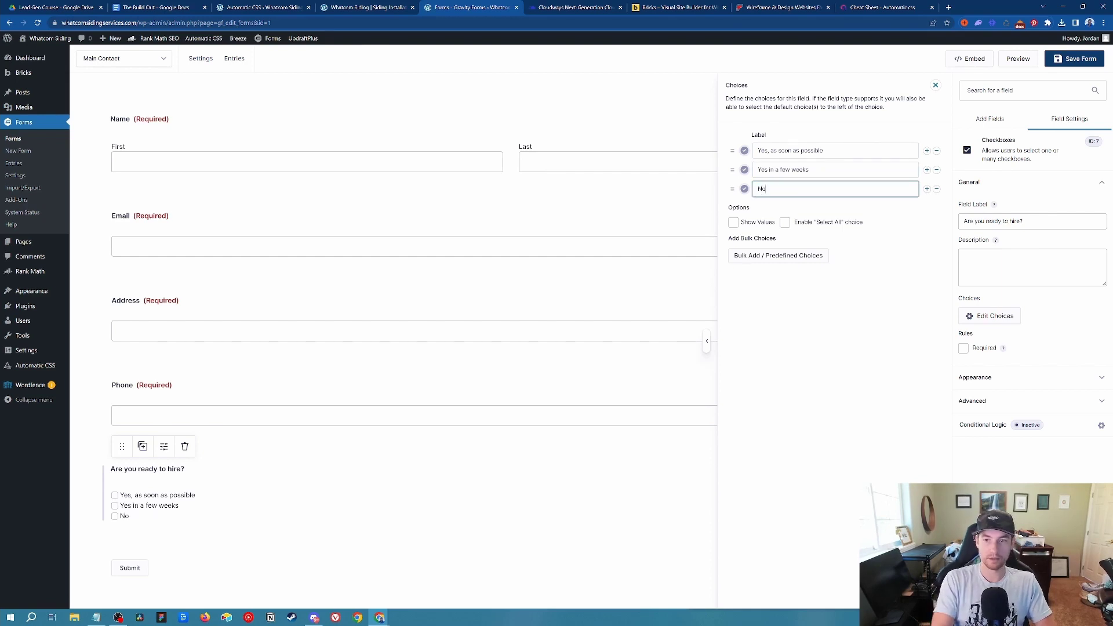
click(835, 277)
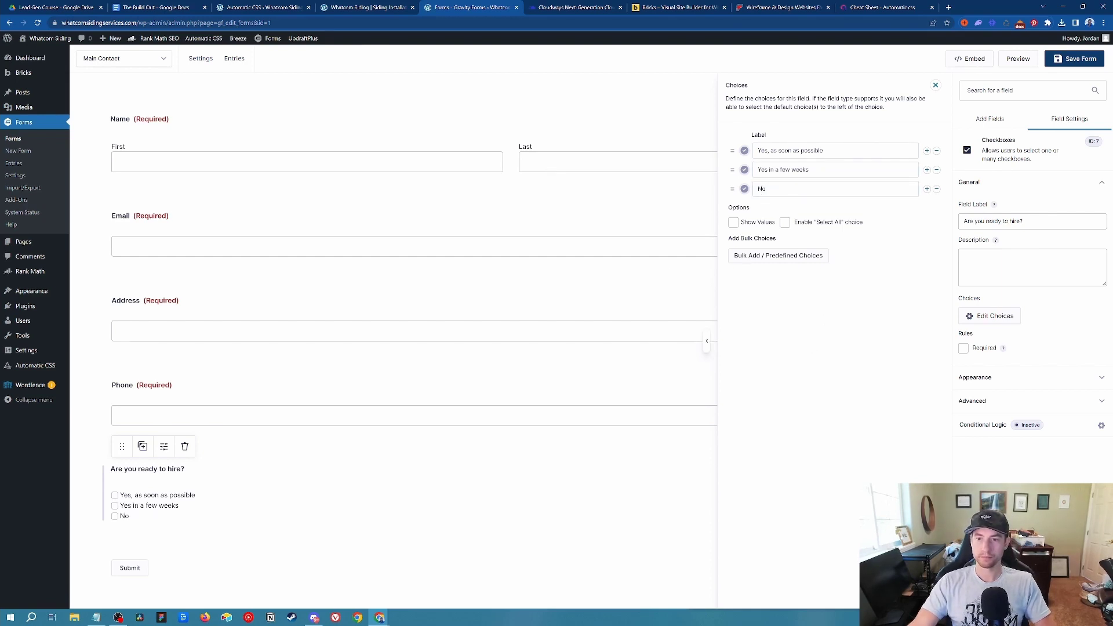
Make the "Are you ready to hire?" field required and save the form.
scroll(417, 462, down, 1)
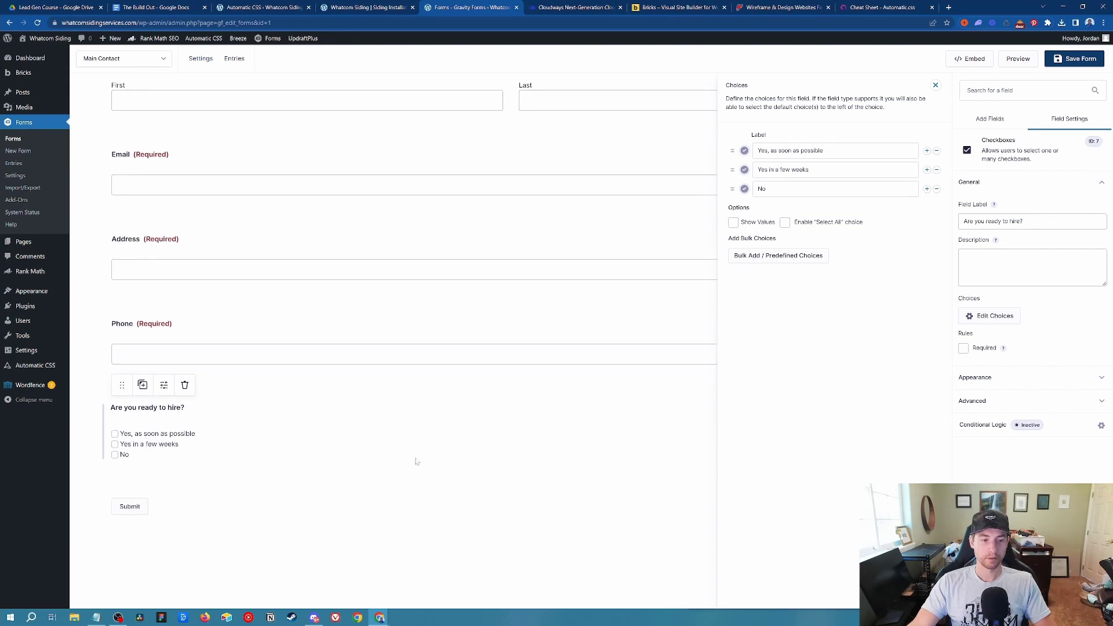
click(962, 349)
click(500, 474)
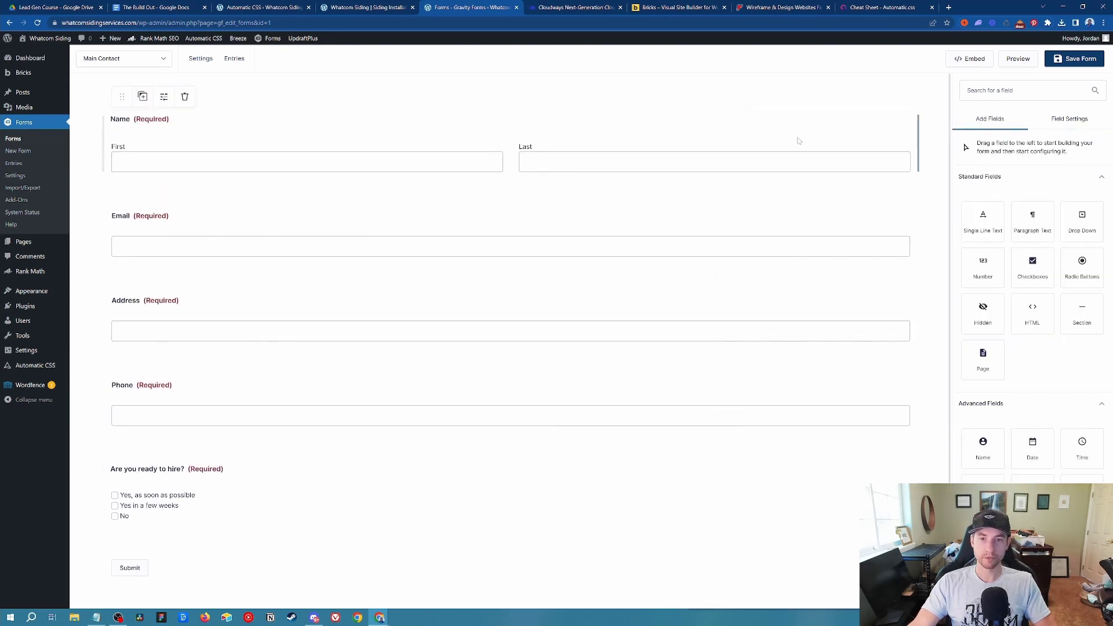
key(ctrl+s)
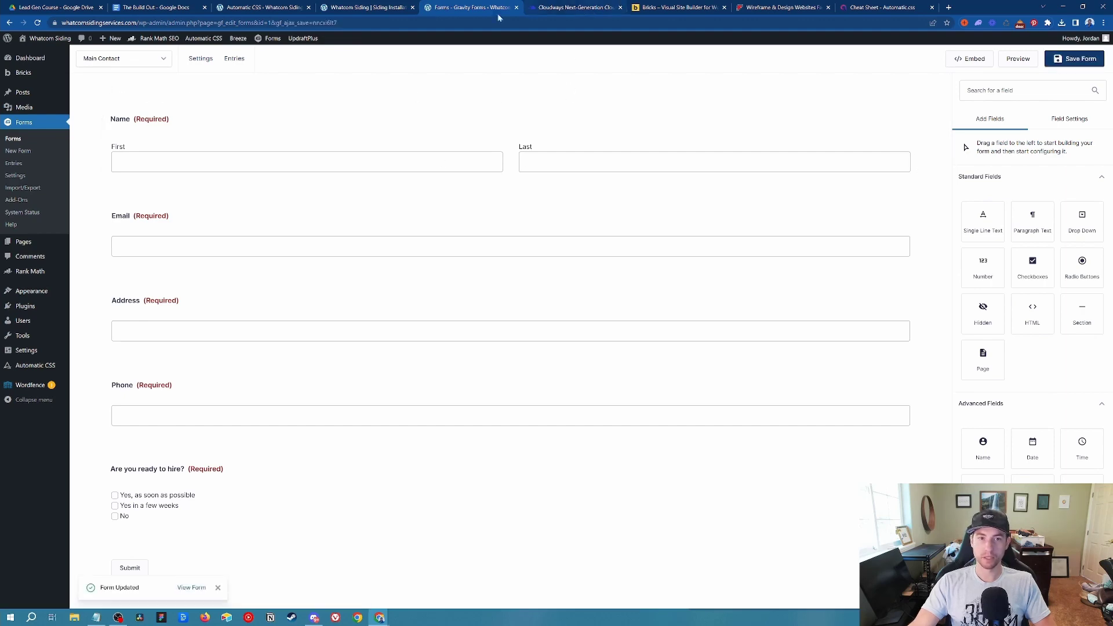
Return to the homepage in the Bricks builder and delete the Code element from the hero's Form Wrapper.
click(262, 7)
click(365, 7)
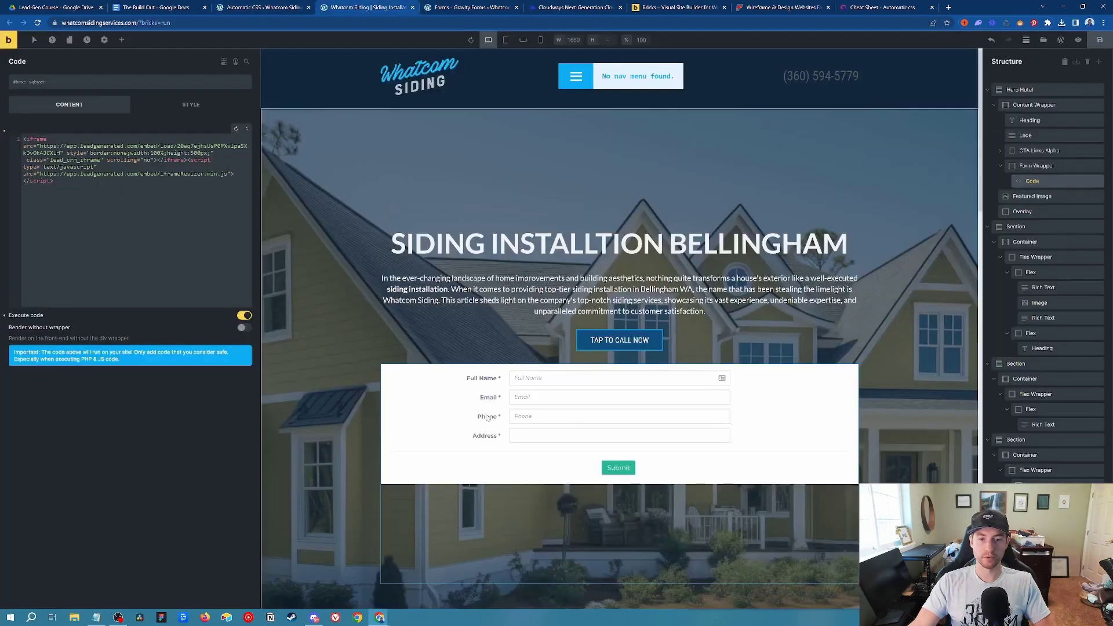
right_click(441, 393)
click(747, 450)
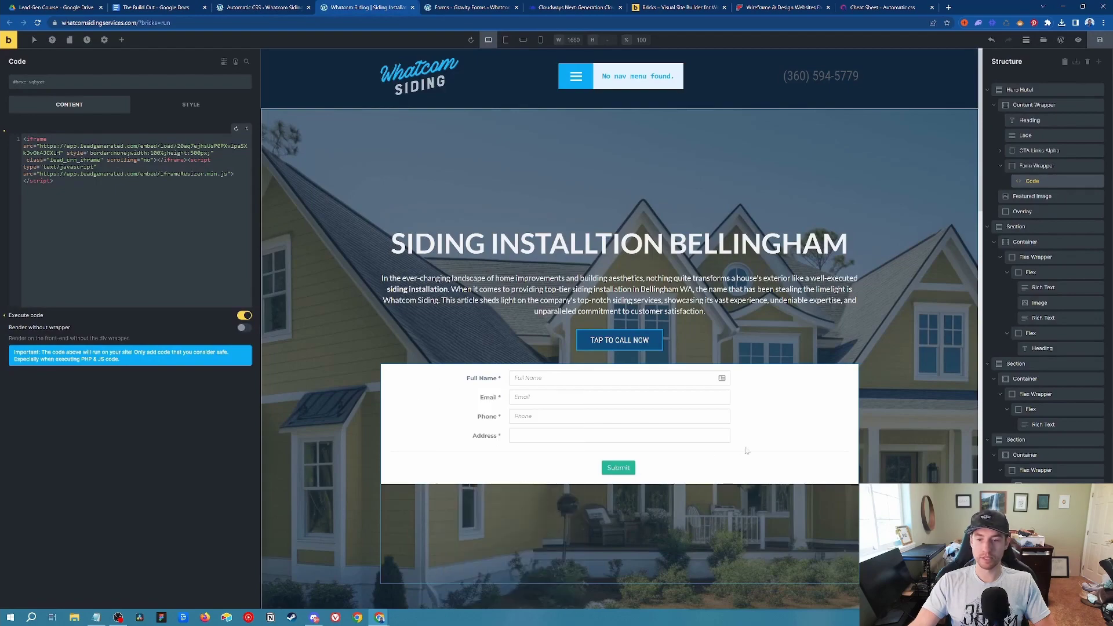
click(1032, 181)
right_click(1021, 182)
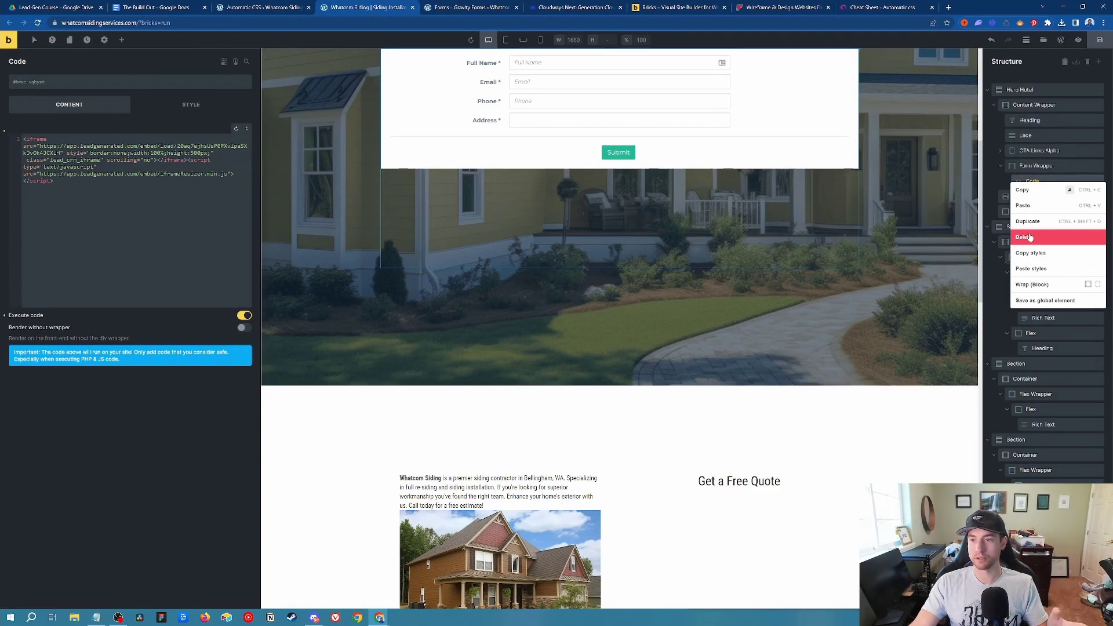
click(1027, 238)
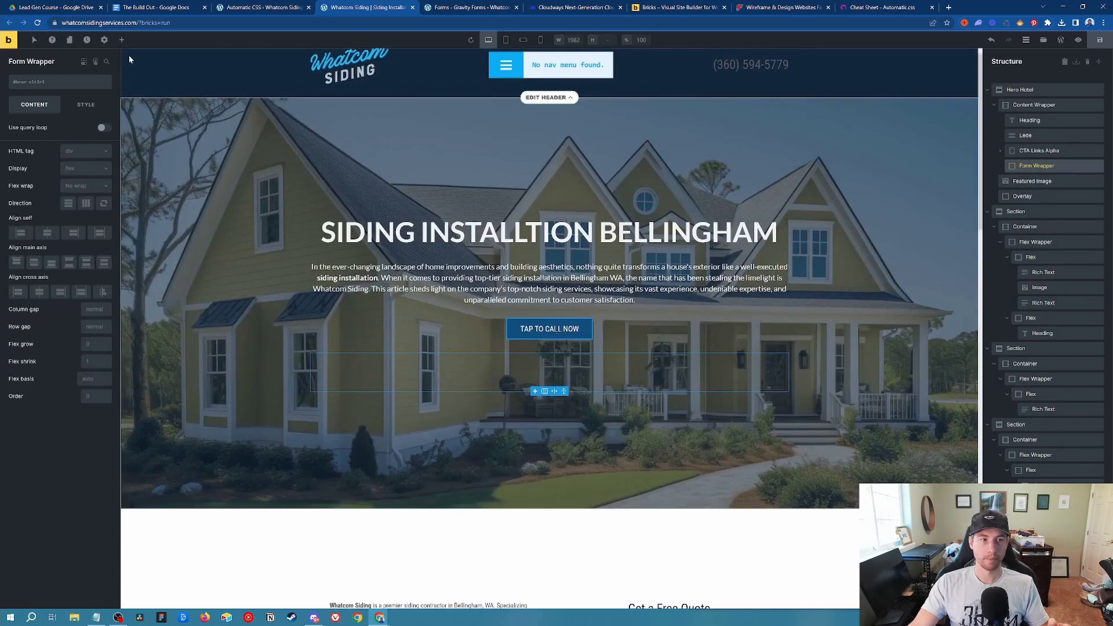
Add a Shortcode element to the Form Wrapper containing [gravityform id=1 title=false tabindex=1].
click(122, 39)
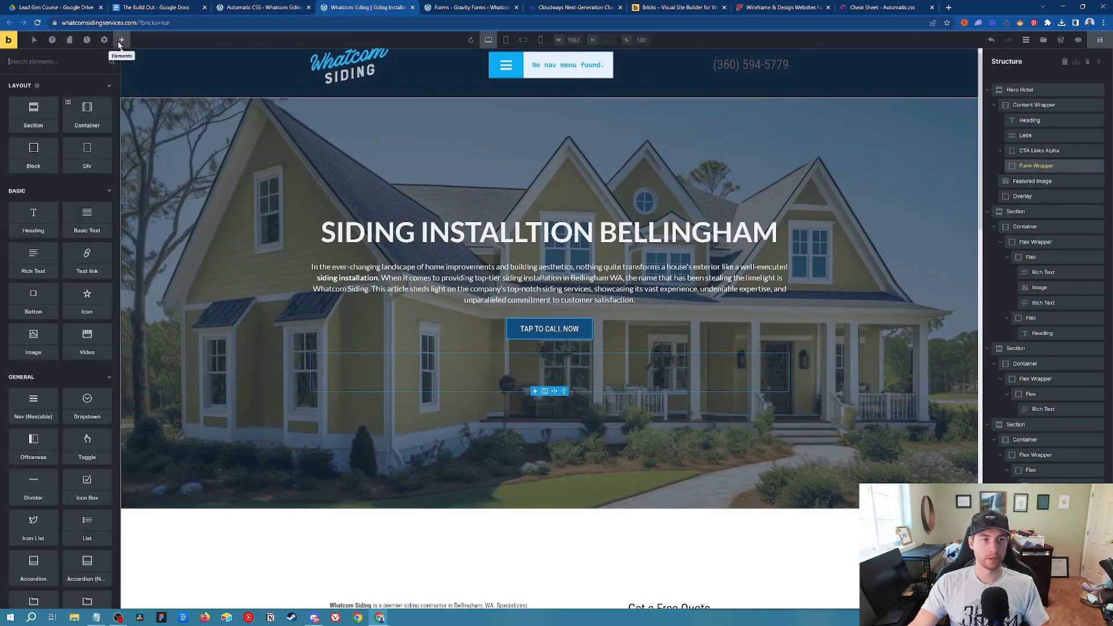
text(short)
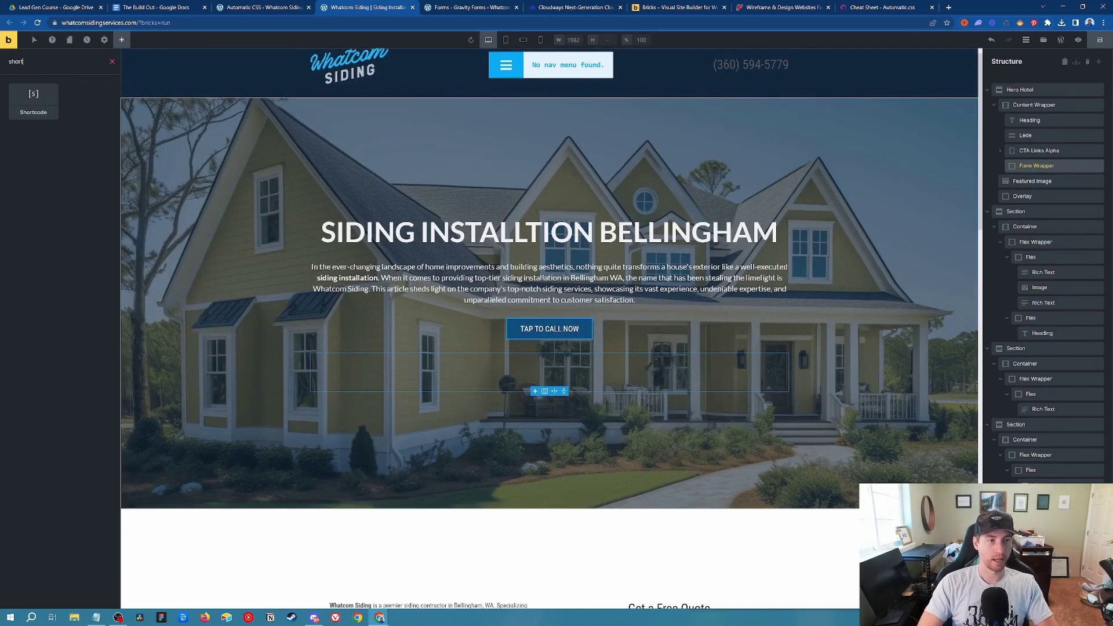
click(33, 100)
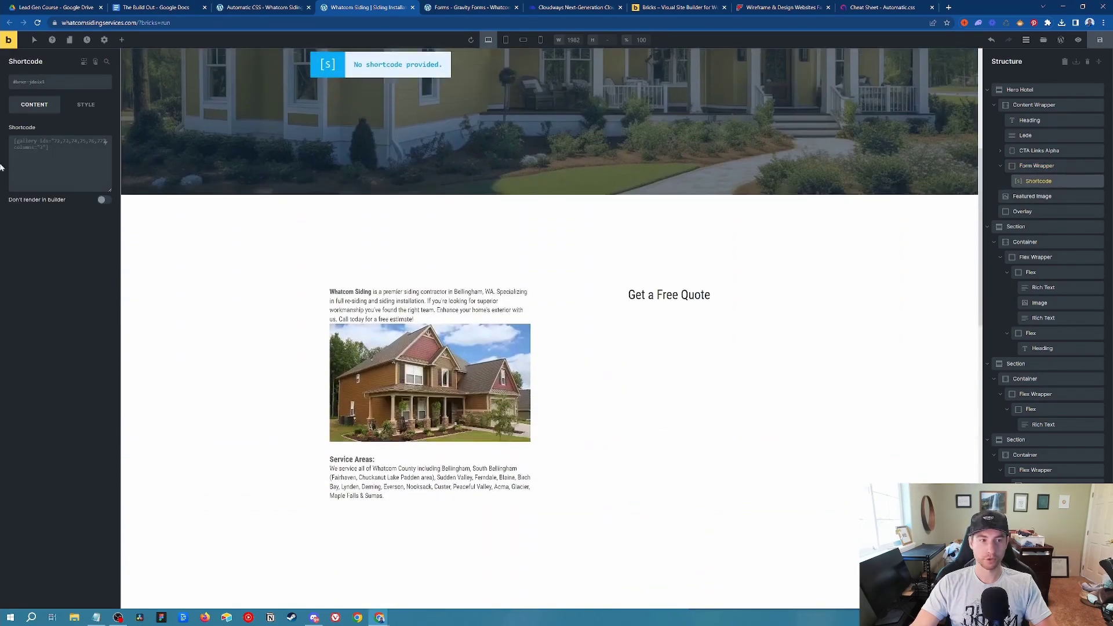
text([gra)
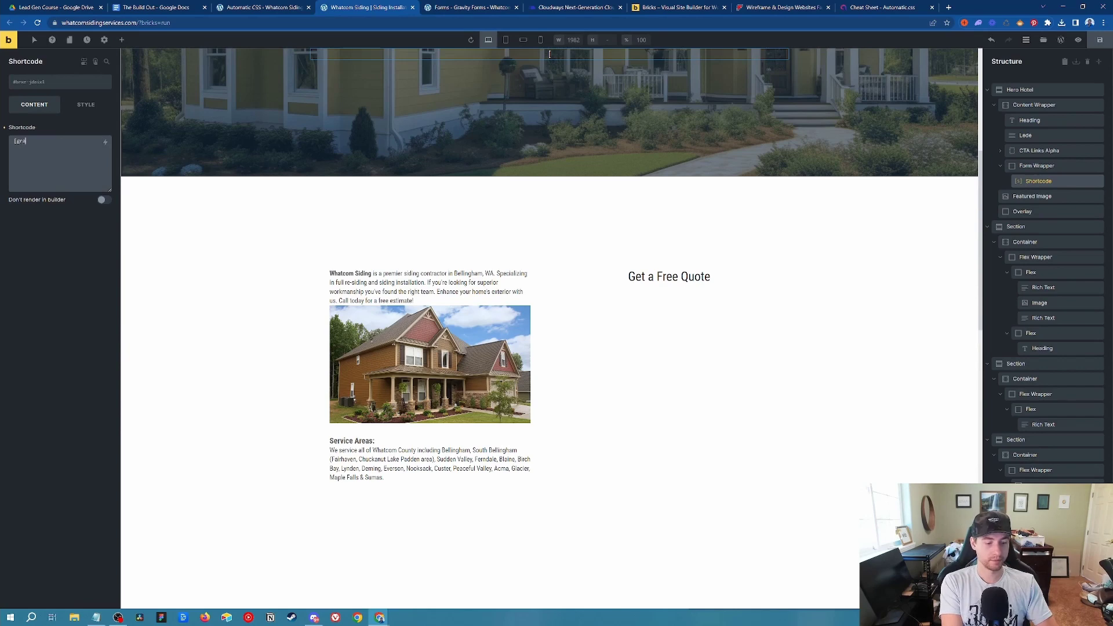
text(vityfor)
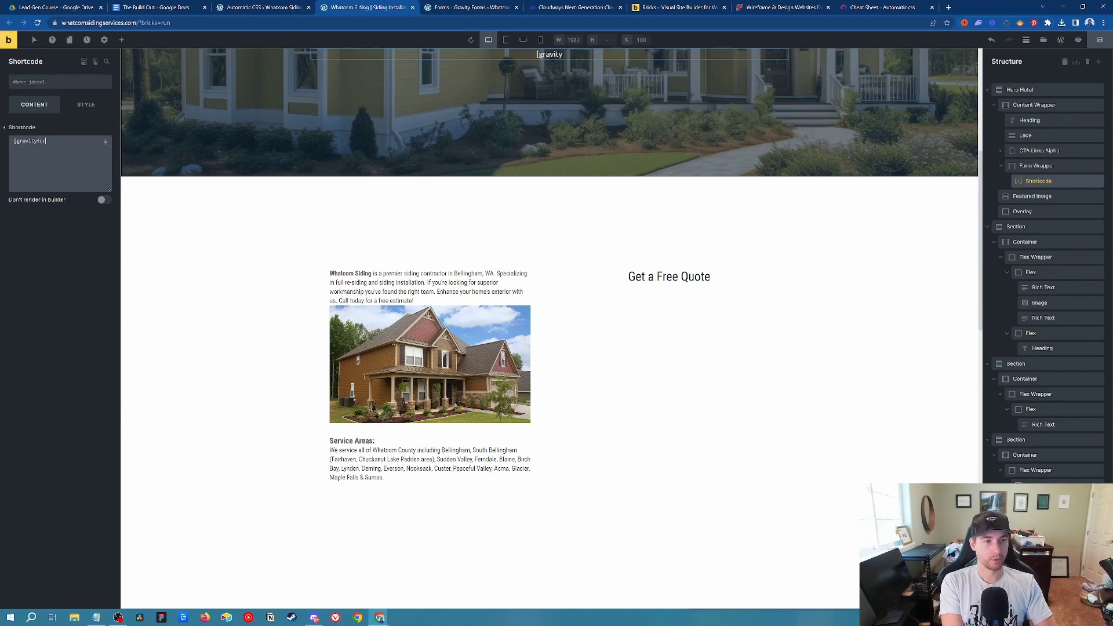
text(m id=1)
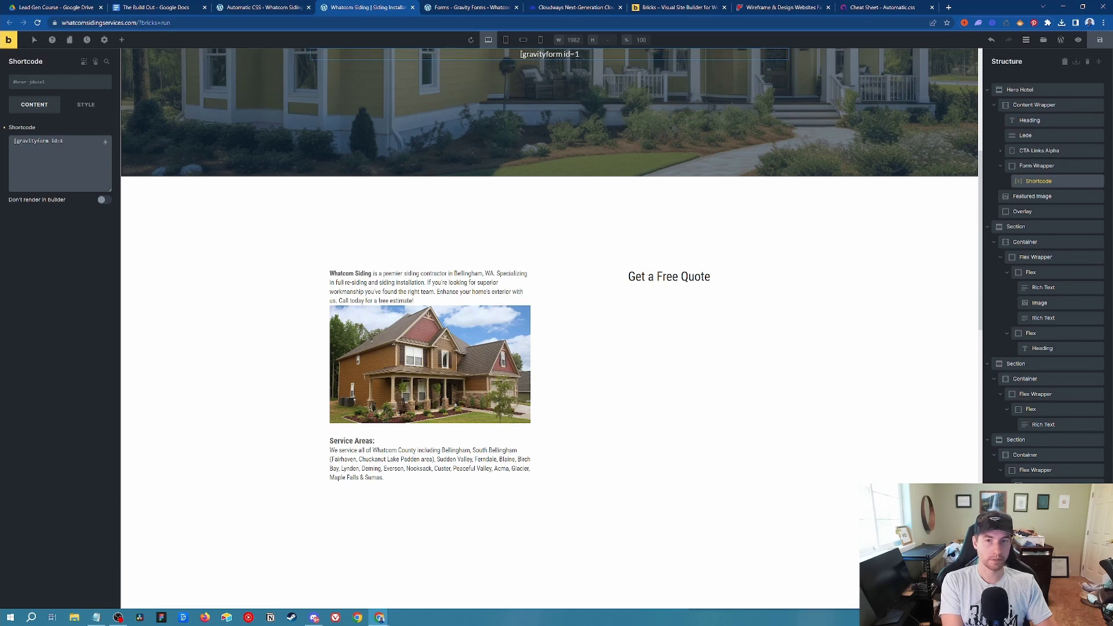
text( title=)
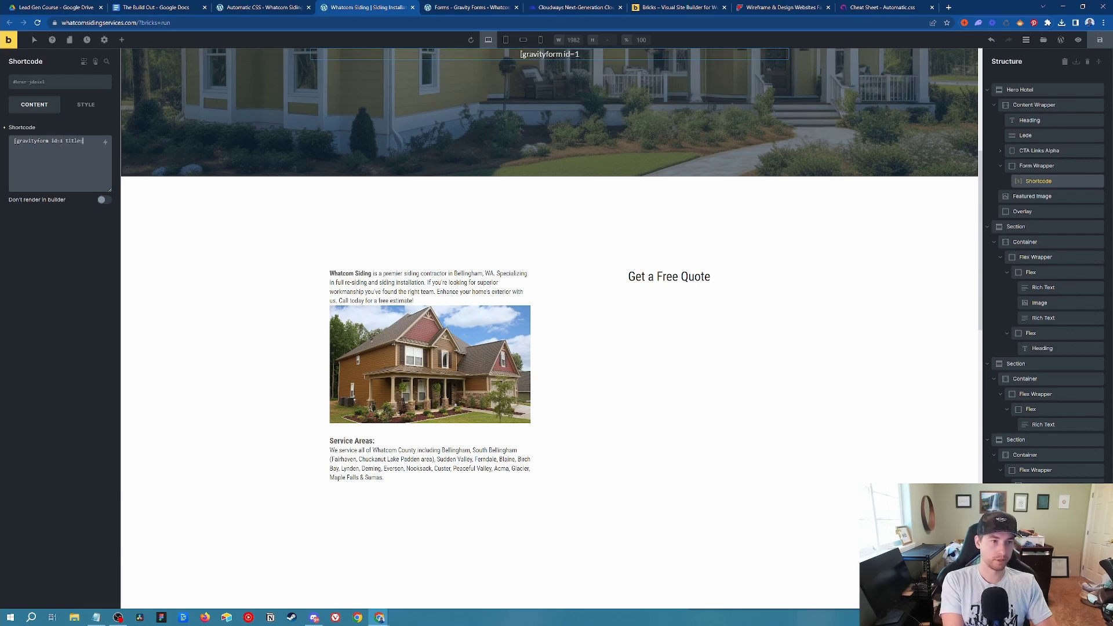
text(false t)
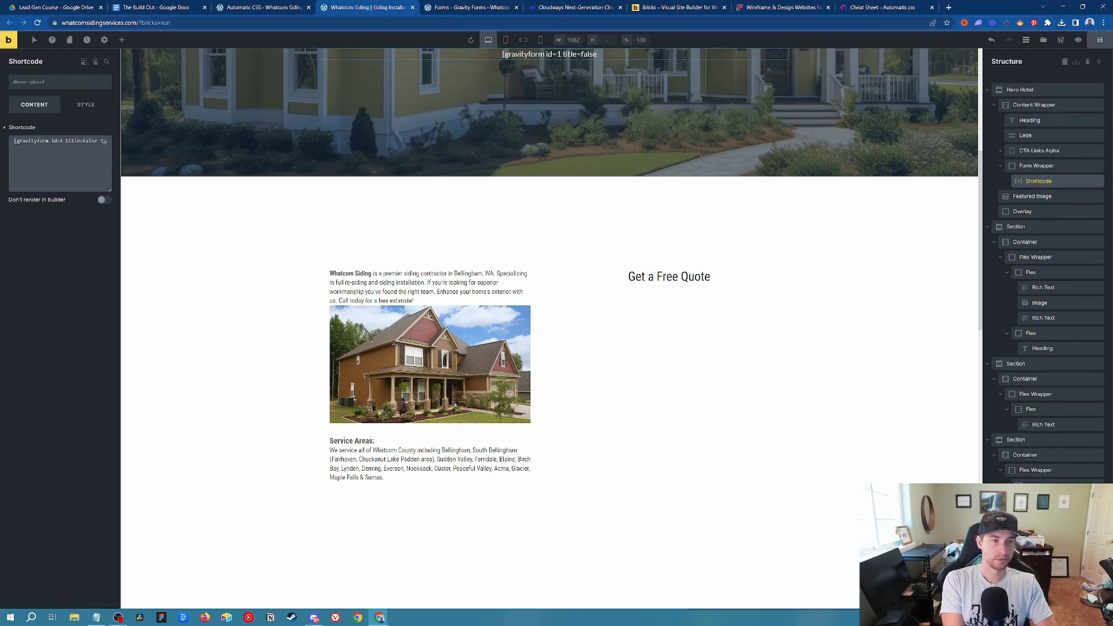
text(abindex=1)
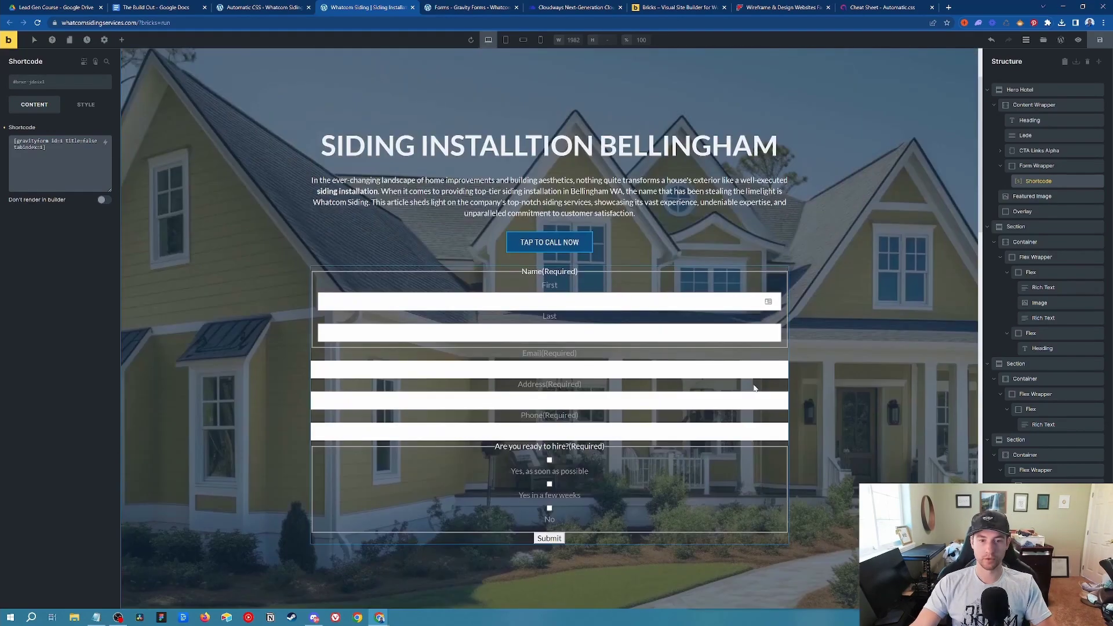
Group the hero's heading, lede and call button in a Block, and lay out the Content Wrapper as a centred, space-evenly horizontal row beside the form.
click(800, 348)
scroll(803, 377, down, 4)
scroll(810, 417, up, 5)
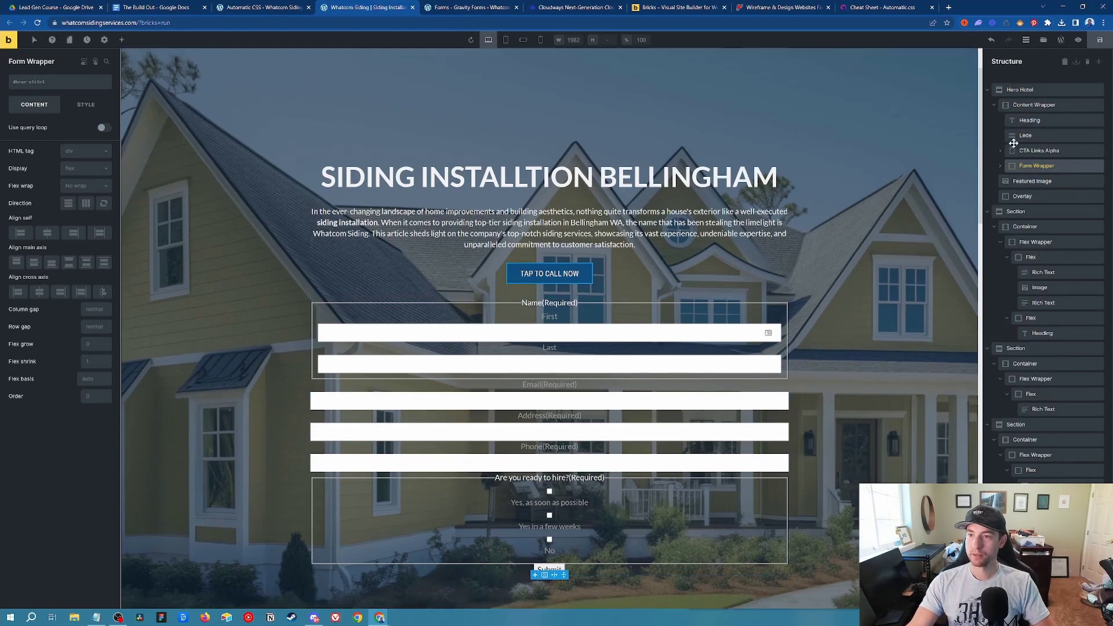
key(ctrl+z)
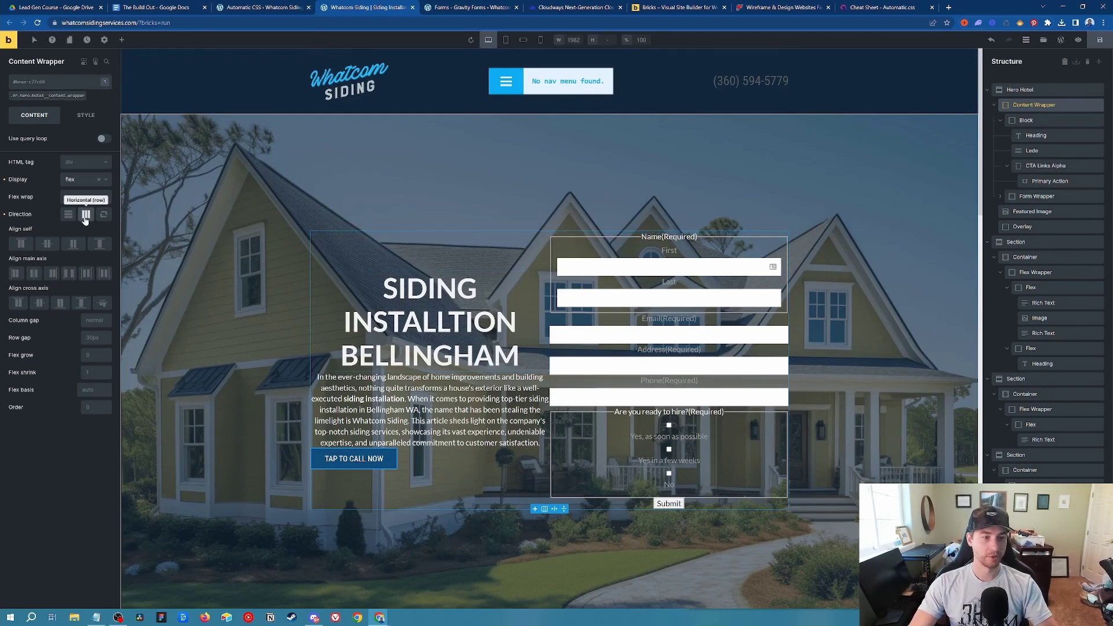
click(47, 243)
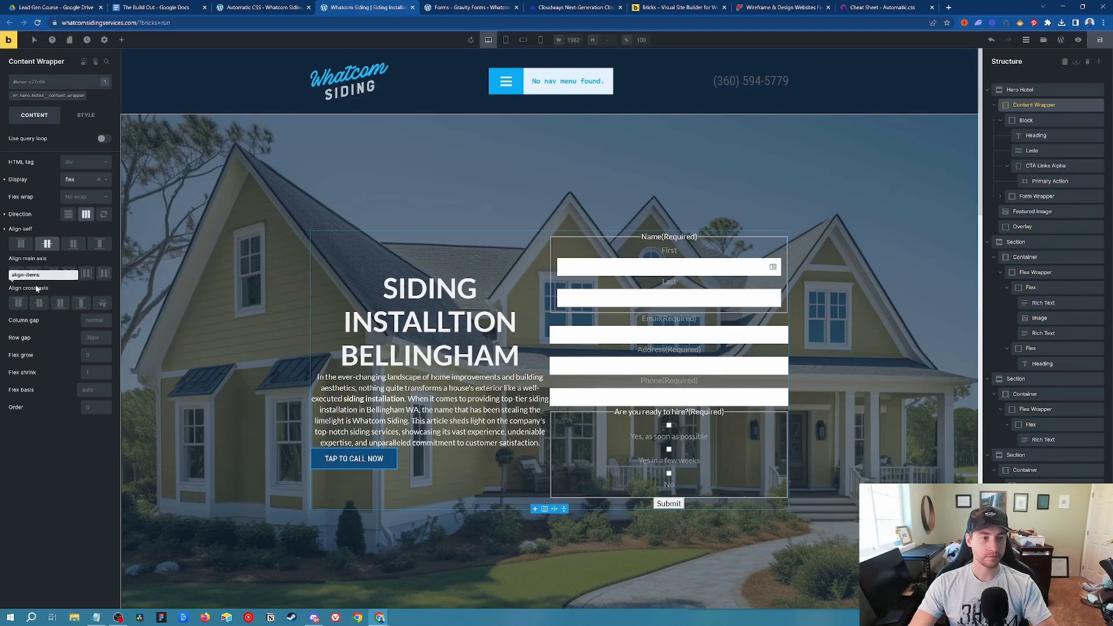
click(102, 280)
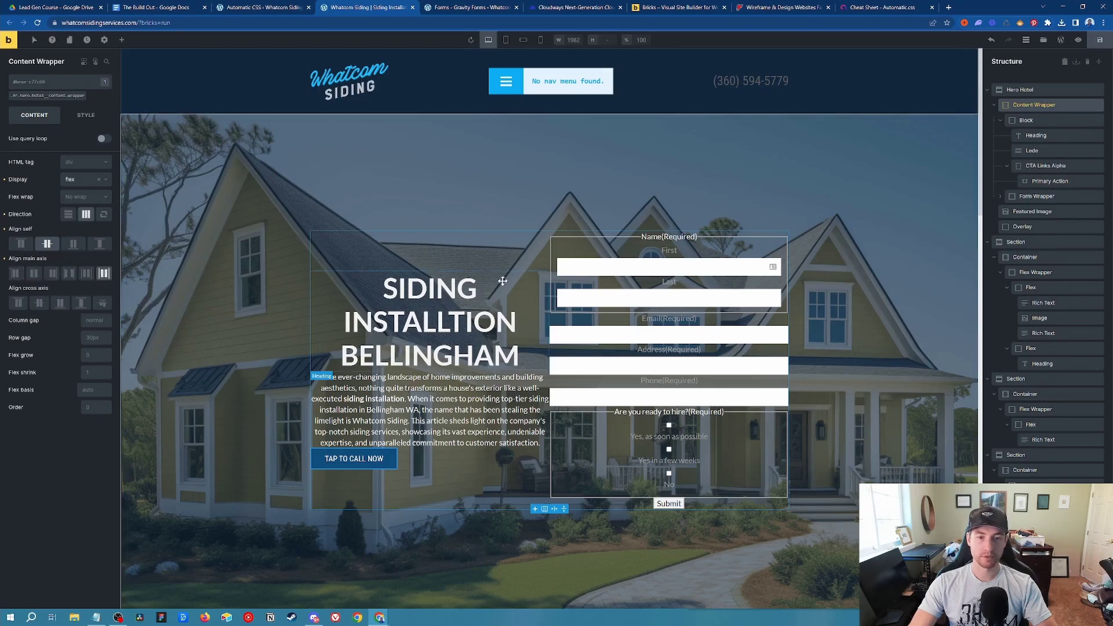
Left-align the text of the hero heading and the lede paragraph through their hero hotel classes.
click(440, 308)
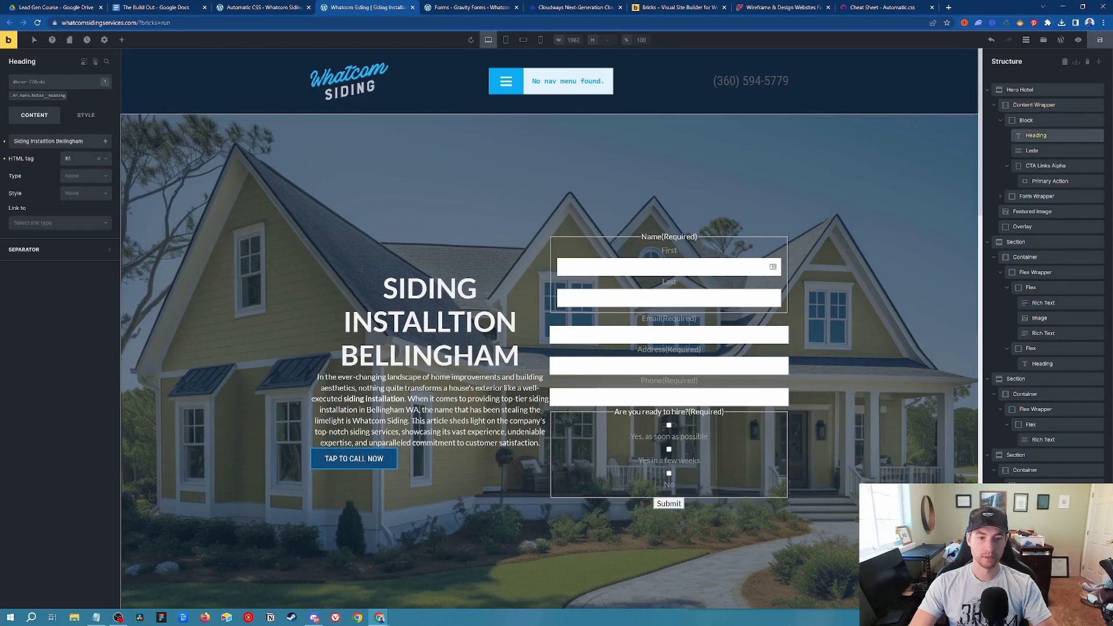
click(62, 98)
click(35, 163)
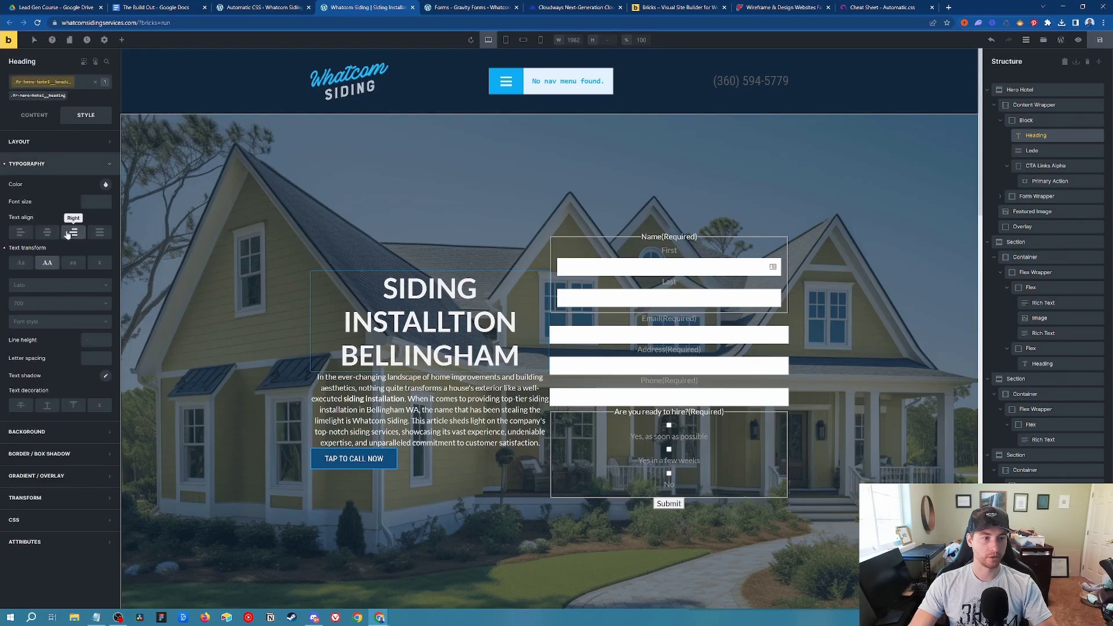
click(20, 232)
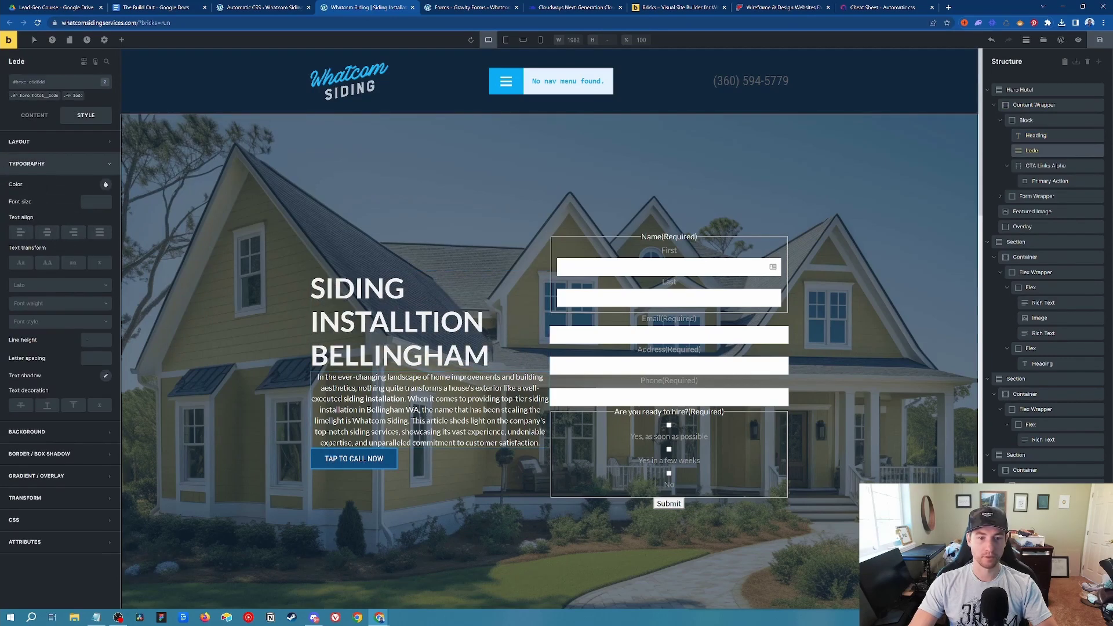
click(36, 95)
click(19, 232)
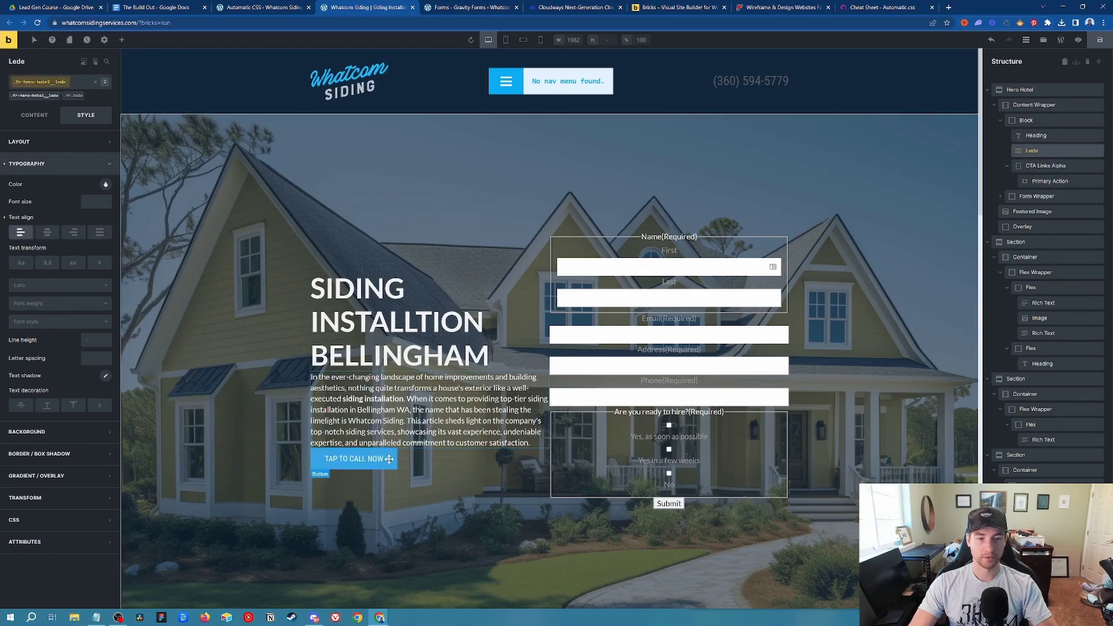
Set the row gap of the Block holding the heading, lede and call button to 20.
click(504, 349)
scroll(504, 126, down, 4)
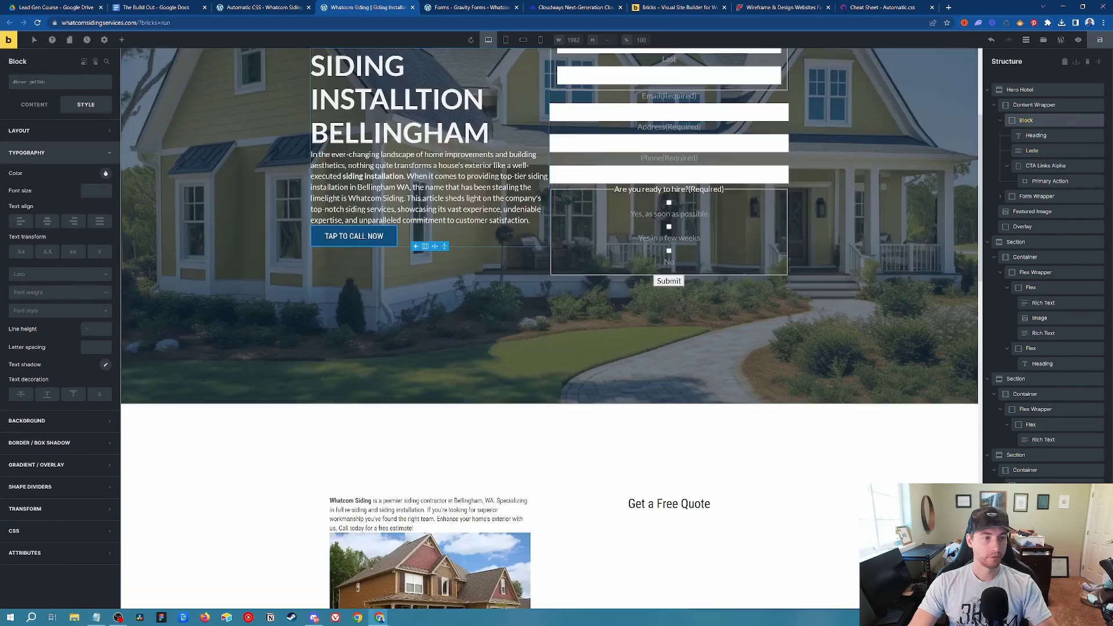
scroll(504, 126, up, 2)
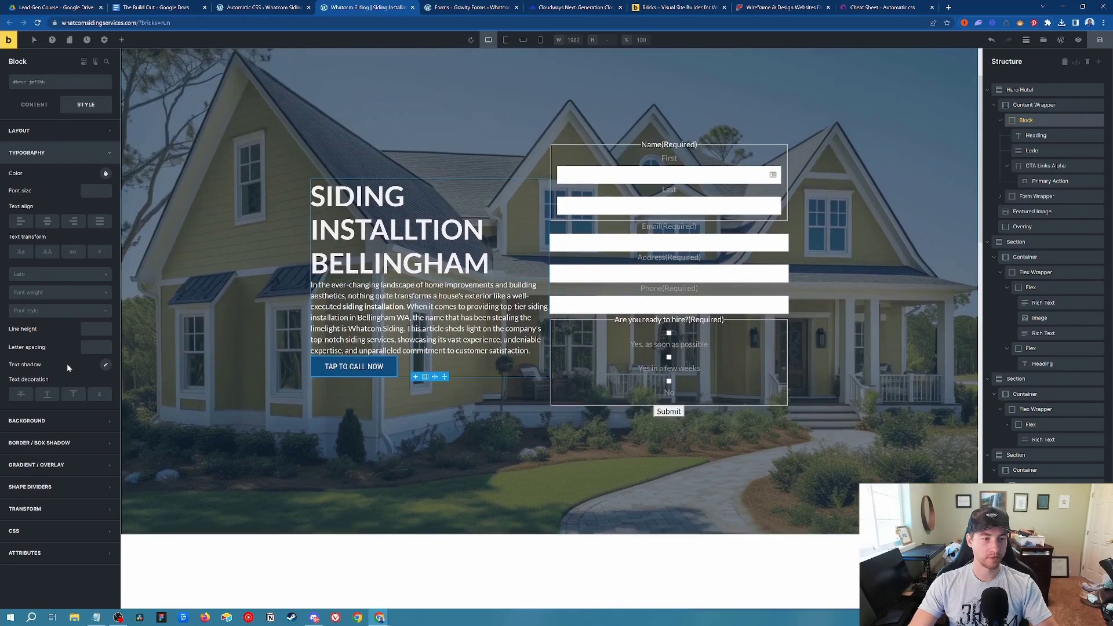
click(42, 105)
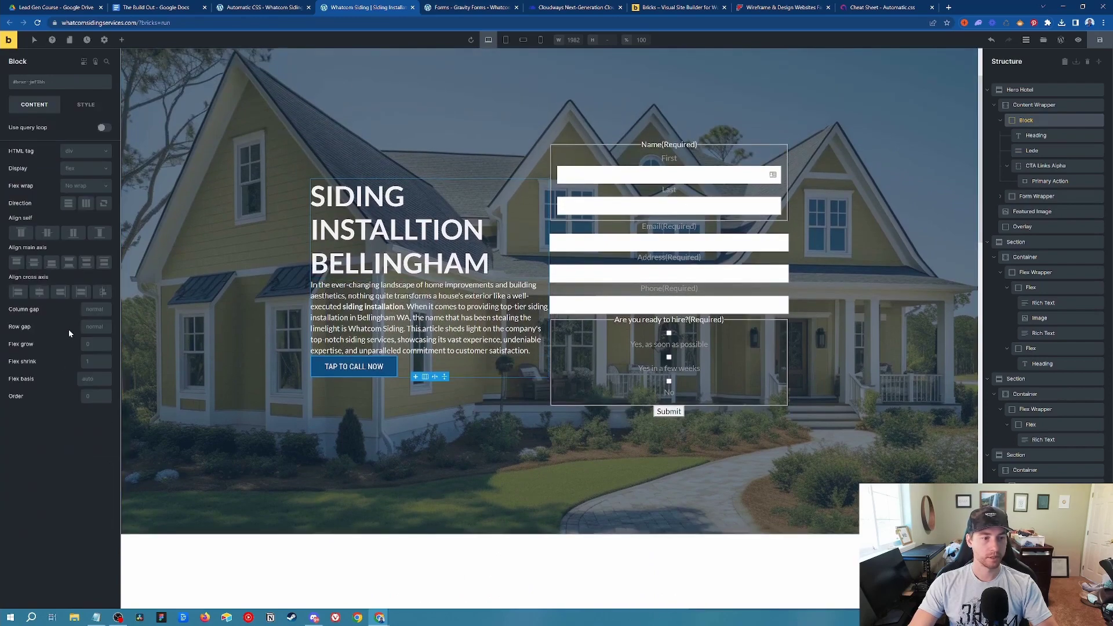
click(94, 326)
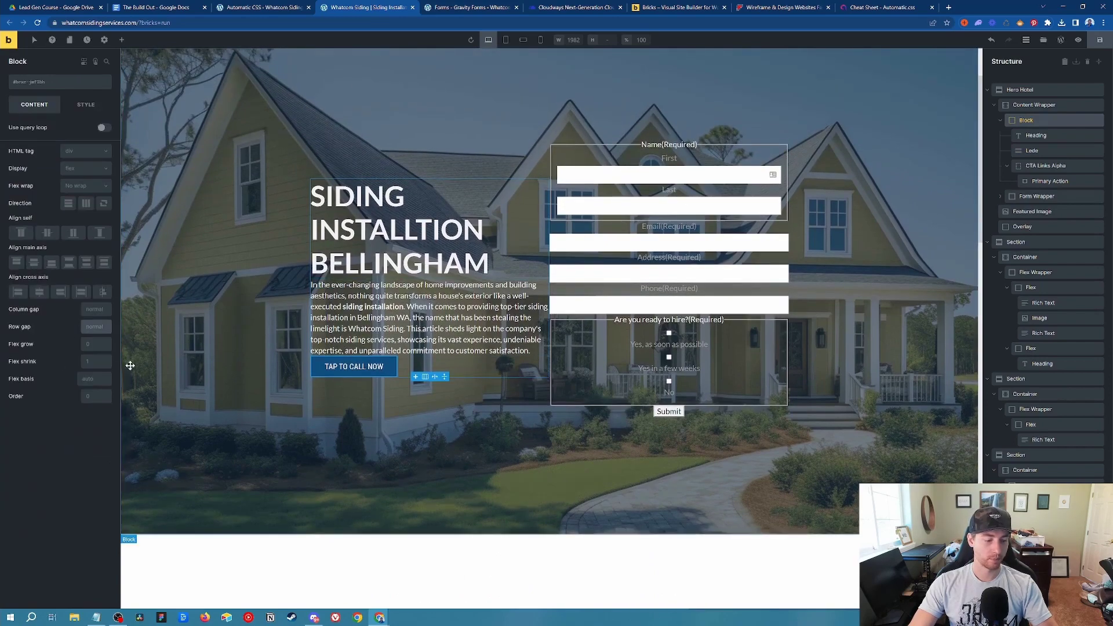
text(1)
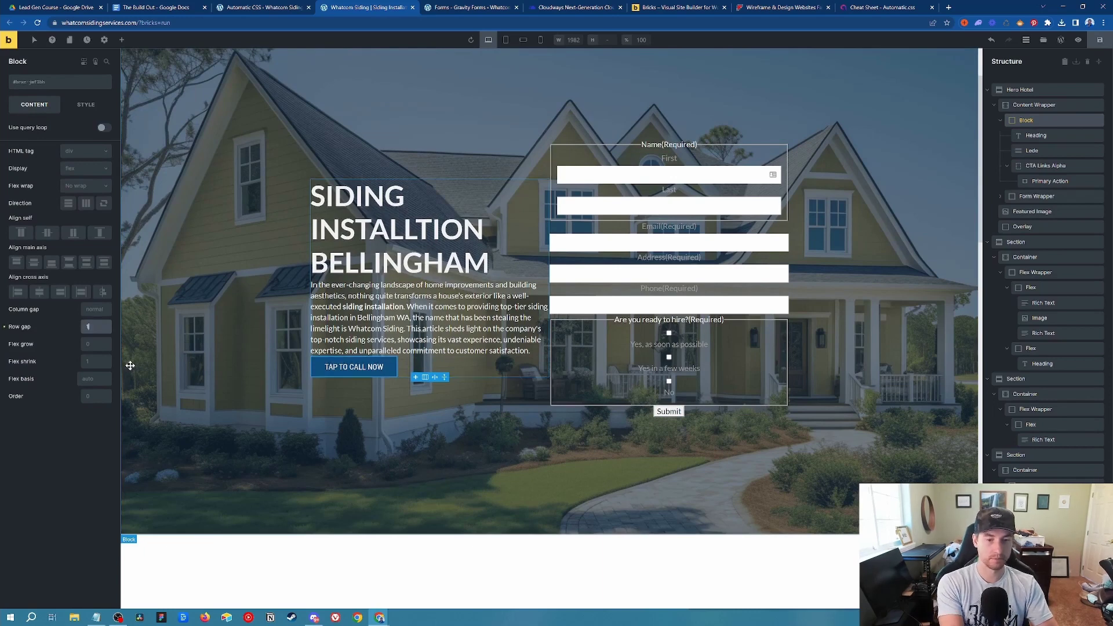
text(5)
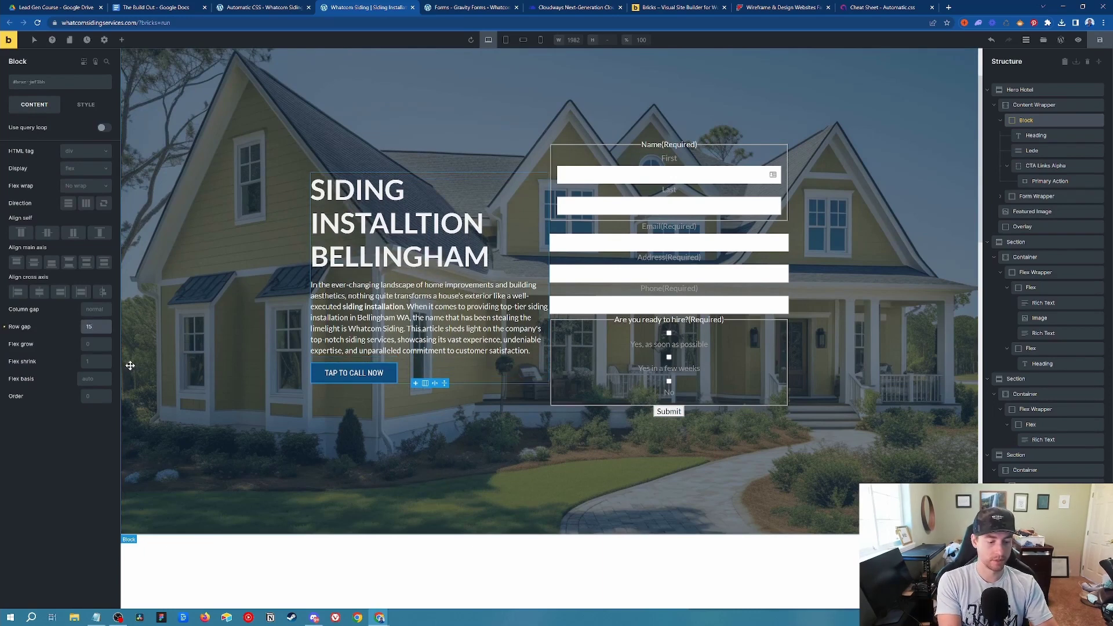
key(Up)
key(Up)
key(Up)
key(Up)
key(Up)
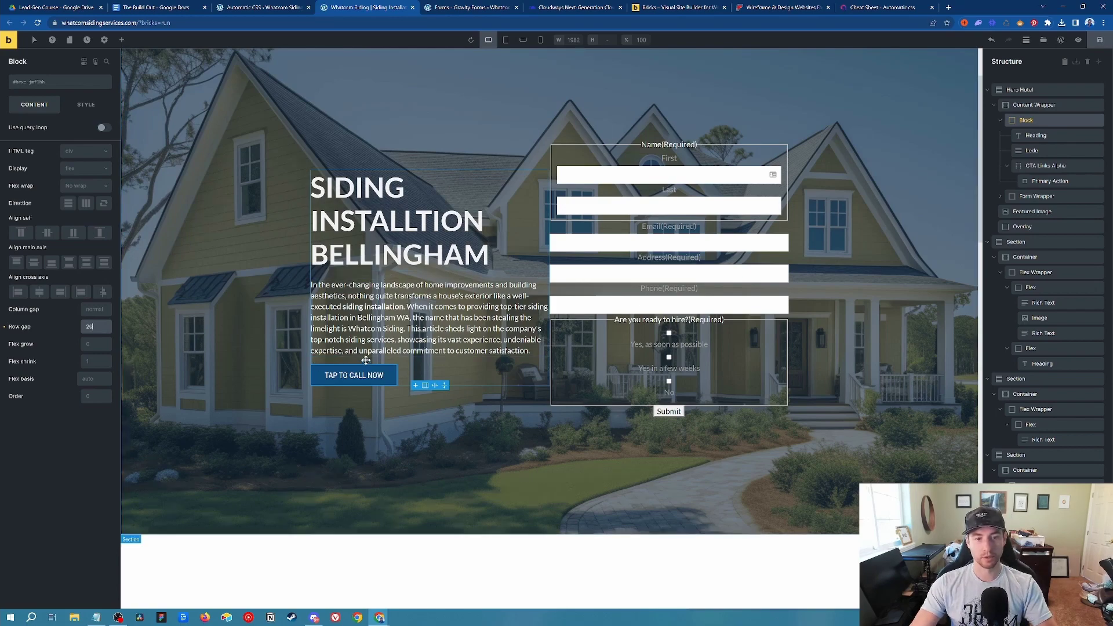
scroll(487, 418, up, 2)
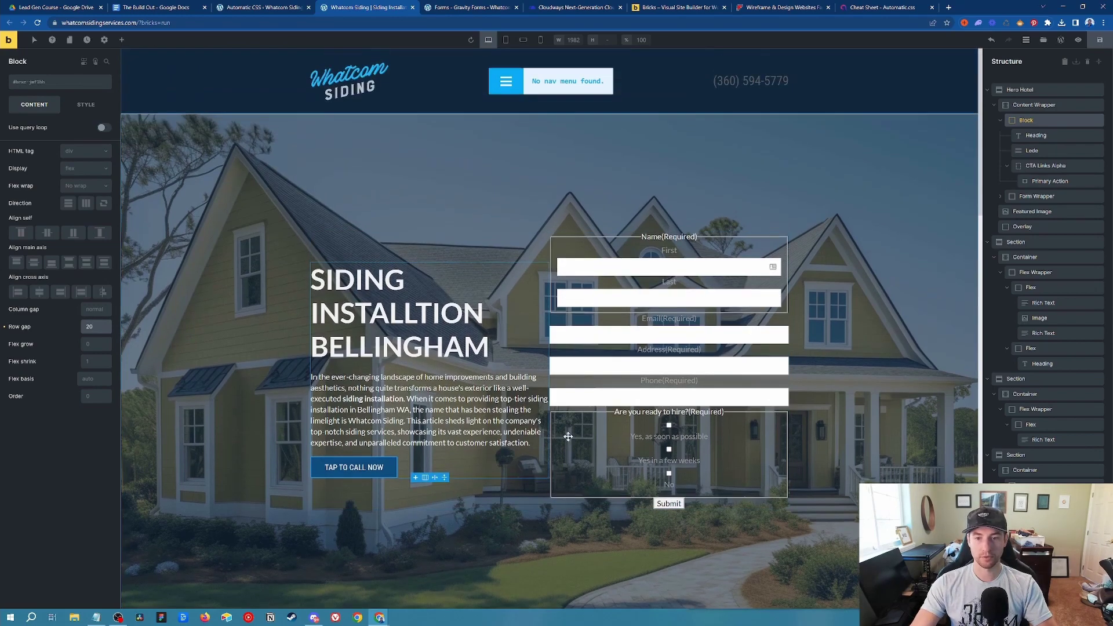
Set the width of the hero's Content Wrapper class to 60vw.
click(882, 432)
scroll(812, 308, down, 3)
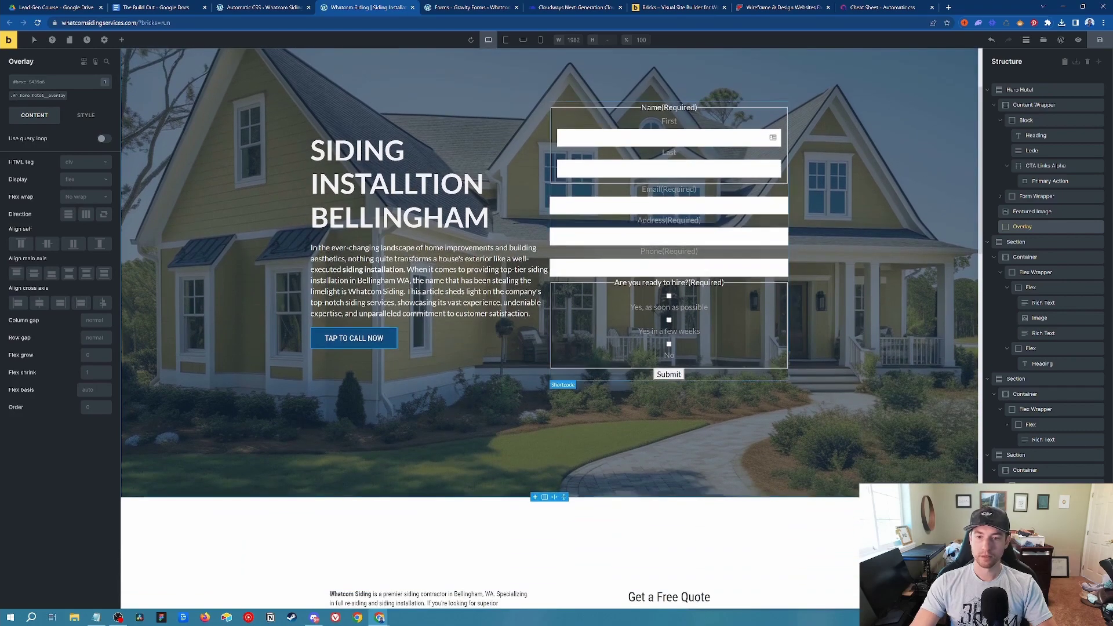
scroll(435, 359, up, 3)
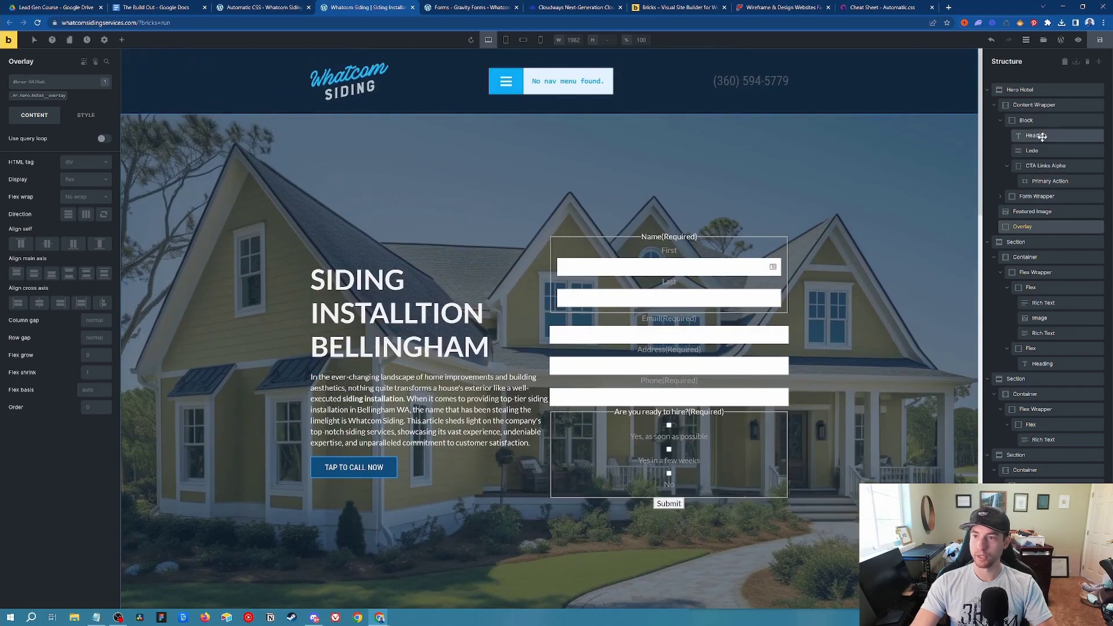
click(1034, 105)
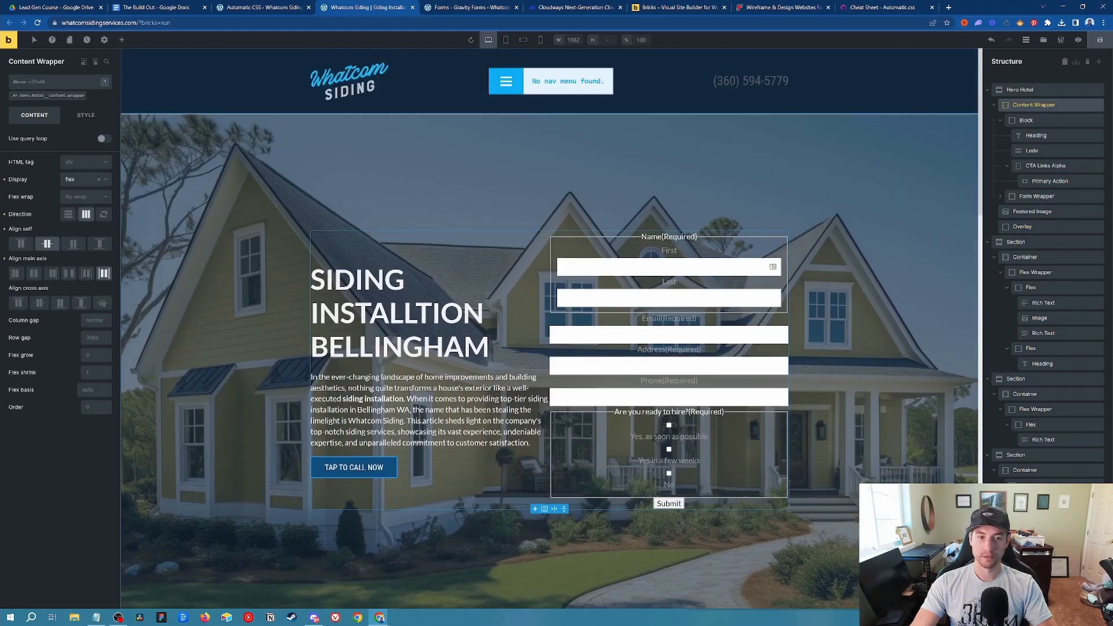
click(66, 96)
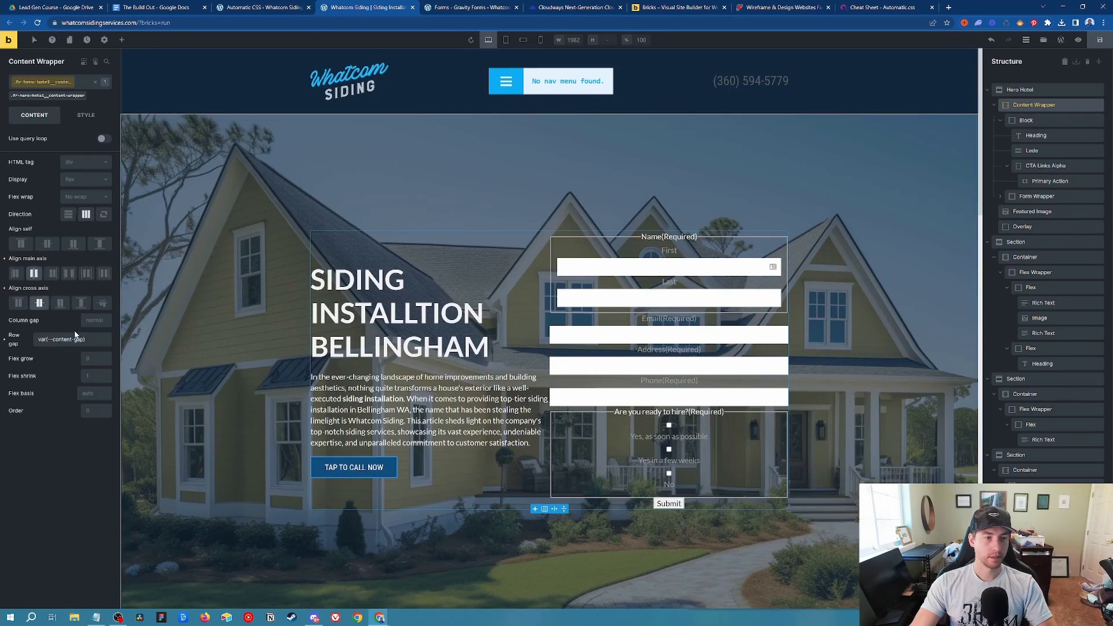
click(85, 116)
click(52, 142)
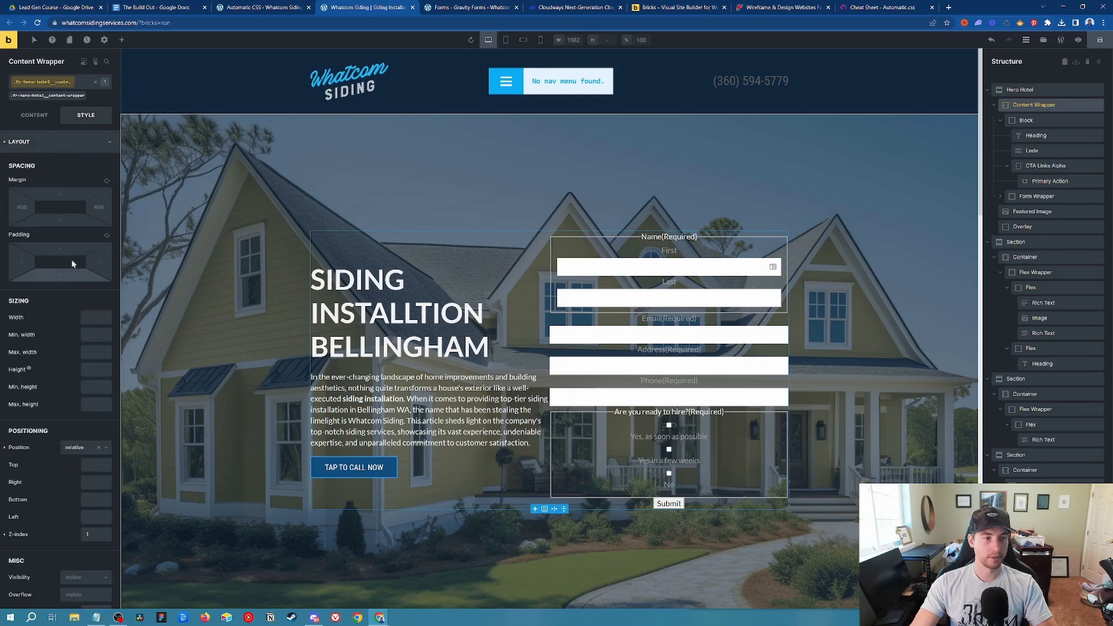
scroll(48, 365, down, 3)
scroll(54, 255, up, 3)
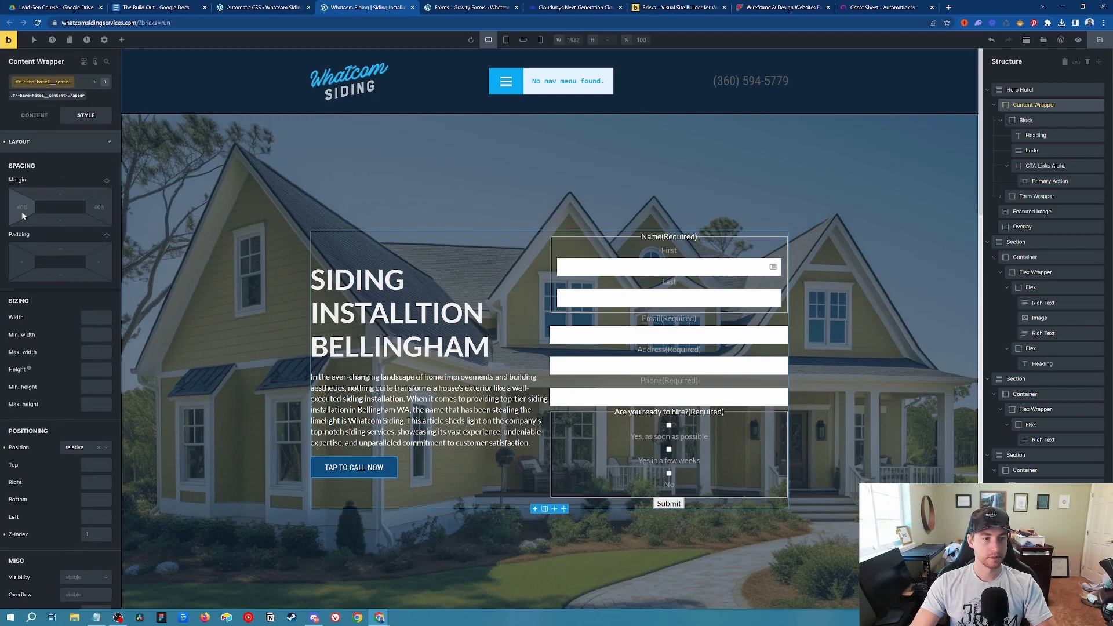
click(134, 223)
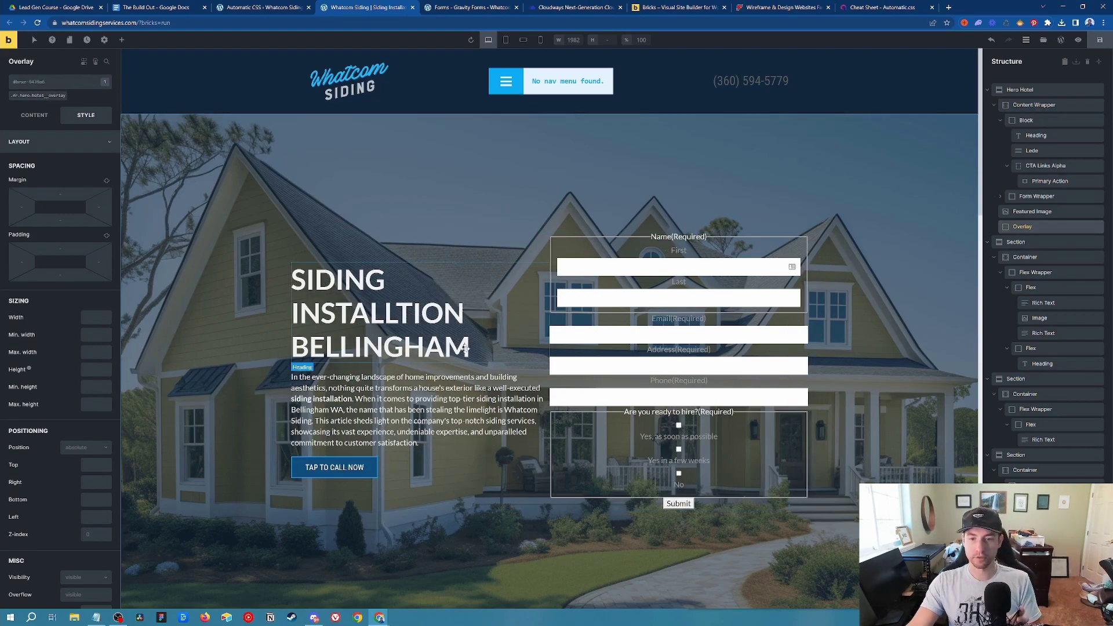
click(1034, 105)
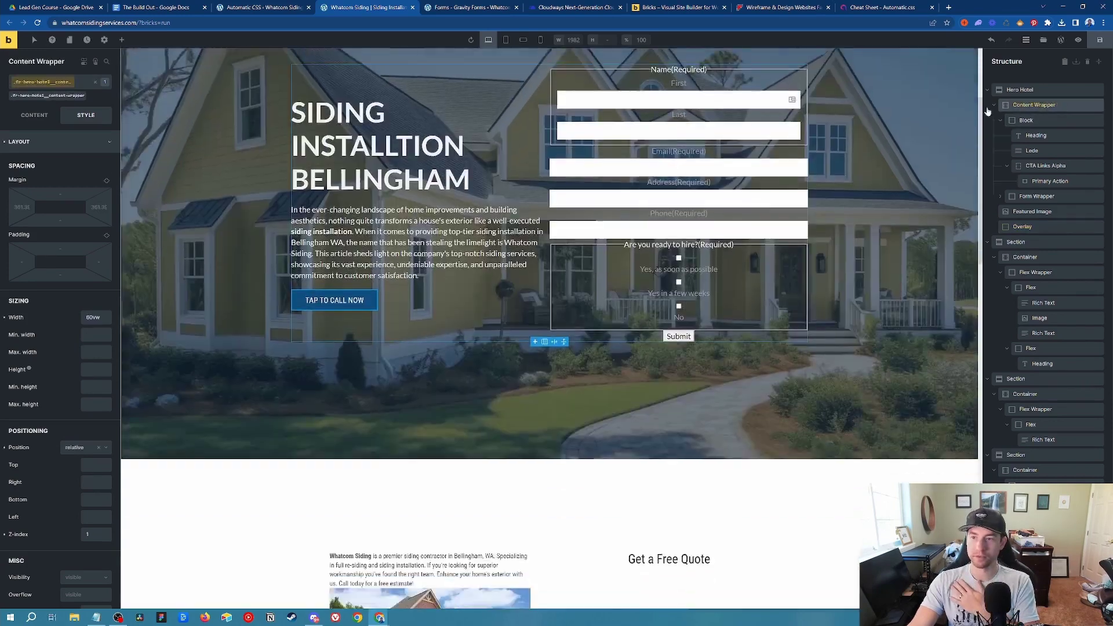
scroll(851, 241, up, 3)
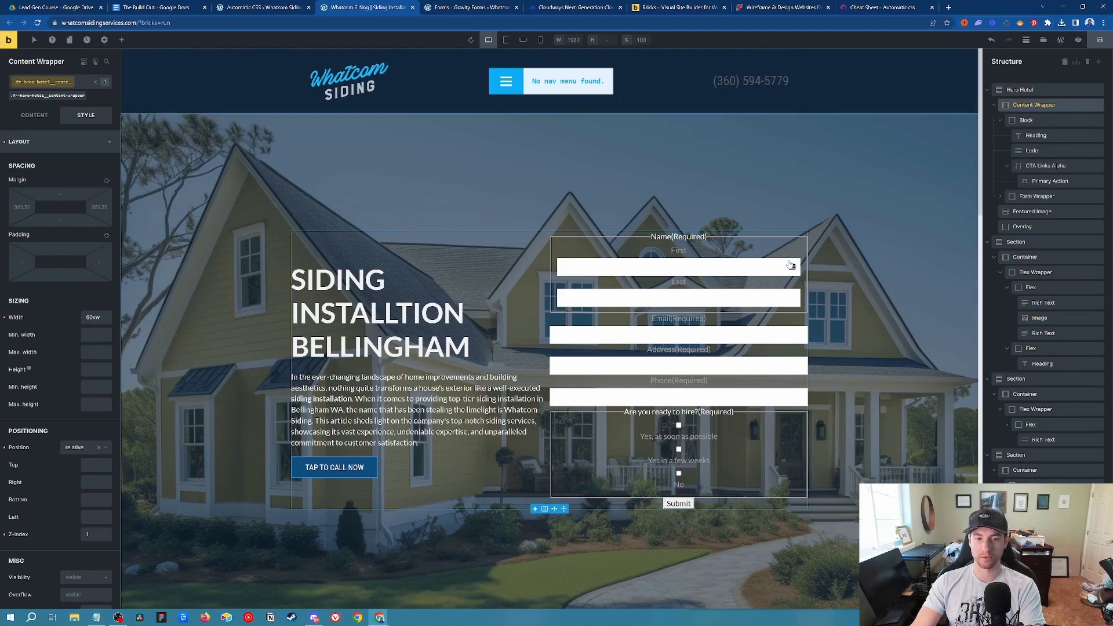
Check the widened hero and the section below it, and save the homepage.
click(328, 155)
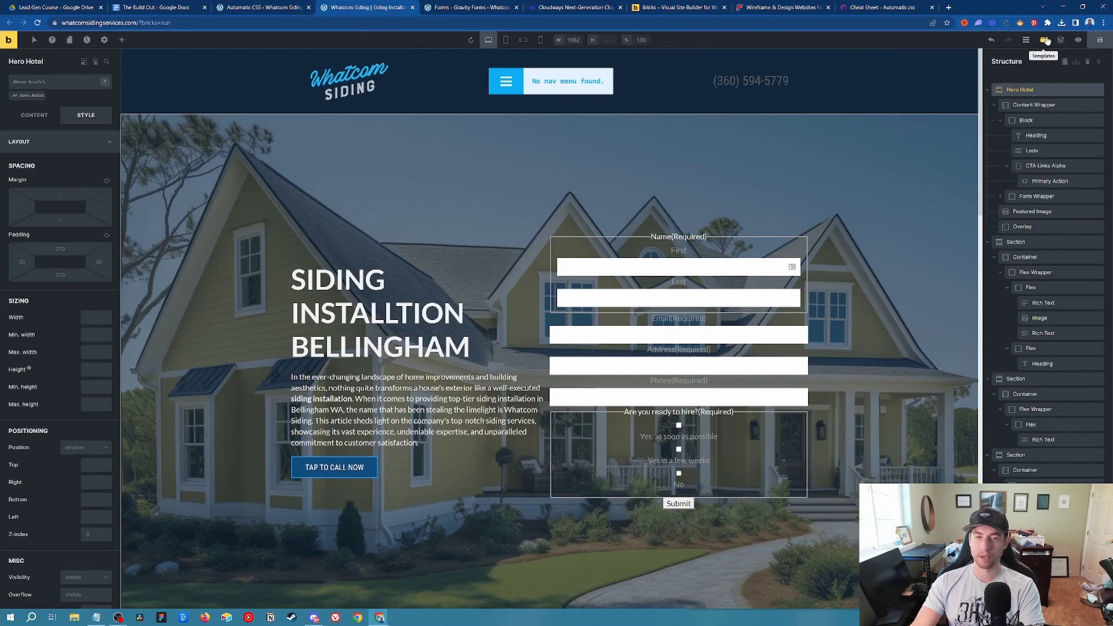
scroll(836, 222, down, 1)
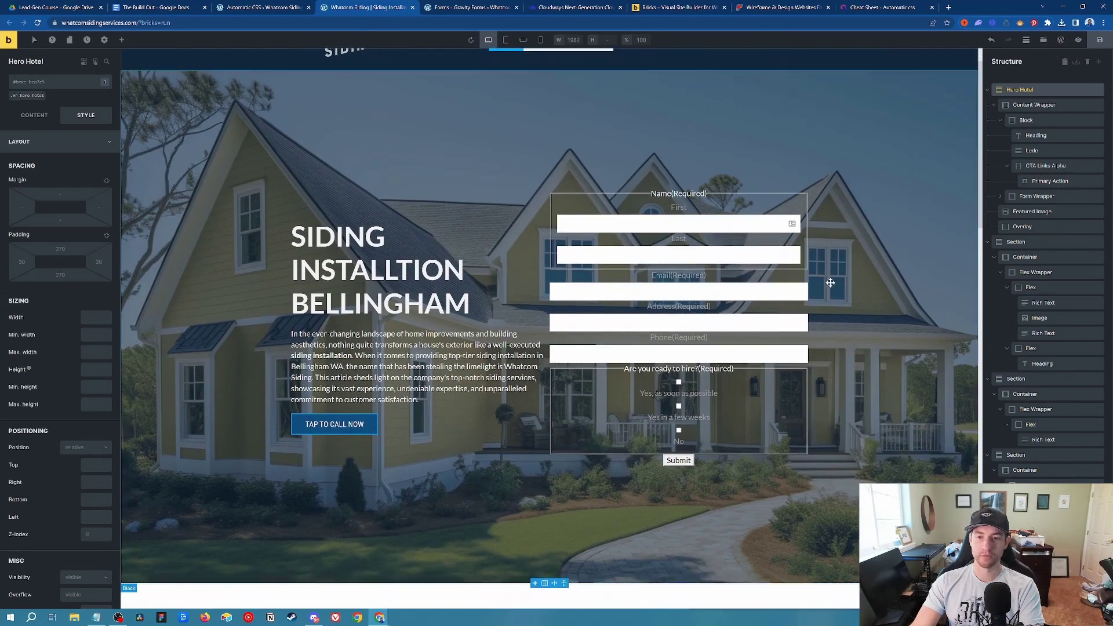
scroll(896, 302, down, 6)
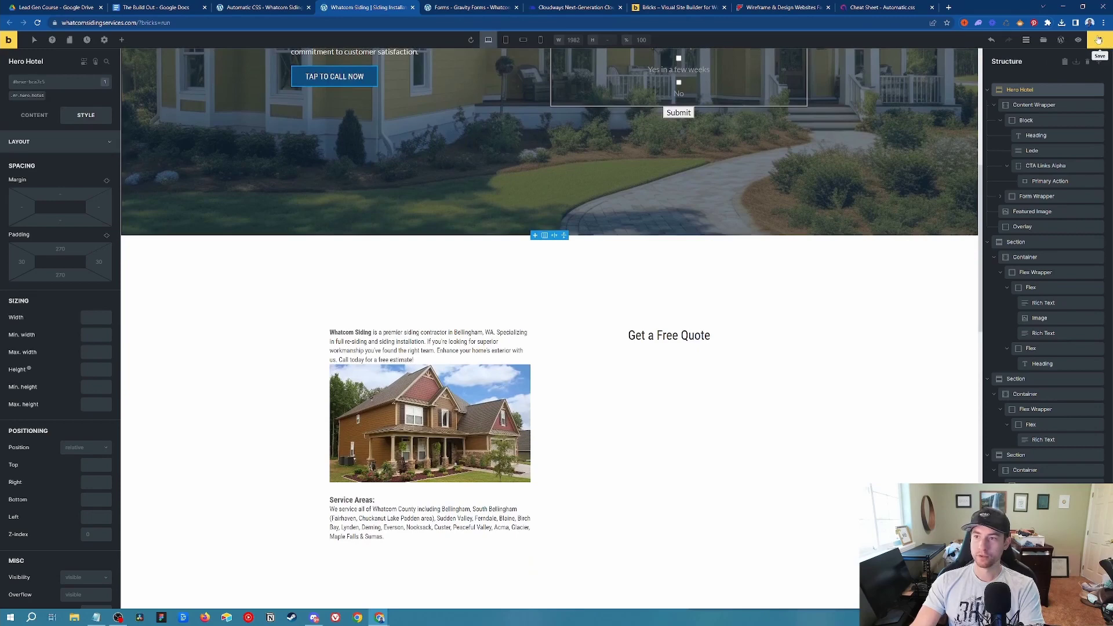
click(1098, 39)
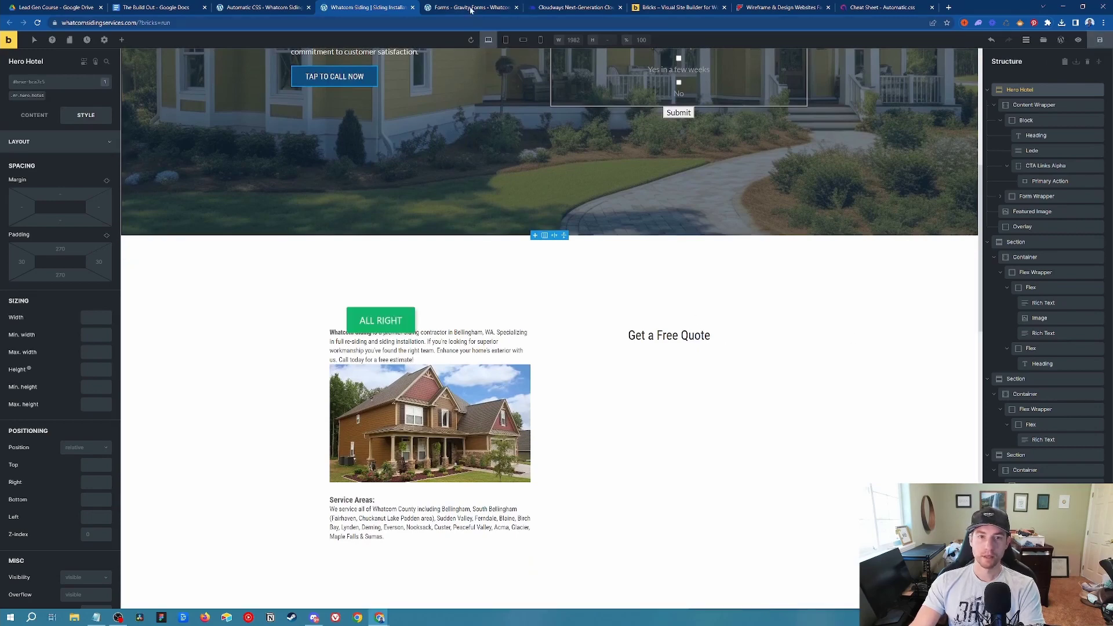
Switch to the ChatGPT siding article, close the colour palette window, and bring the article's introduction and first H2 section into view.
mouse_move(380, 617)
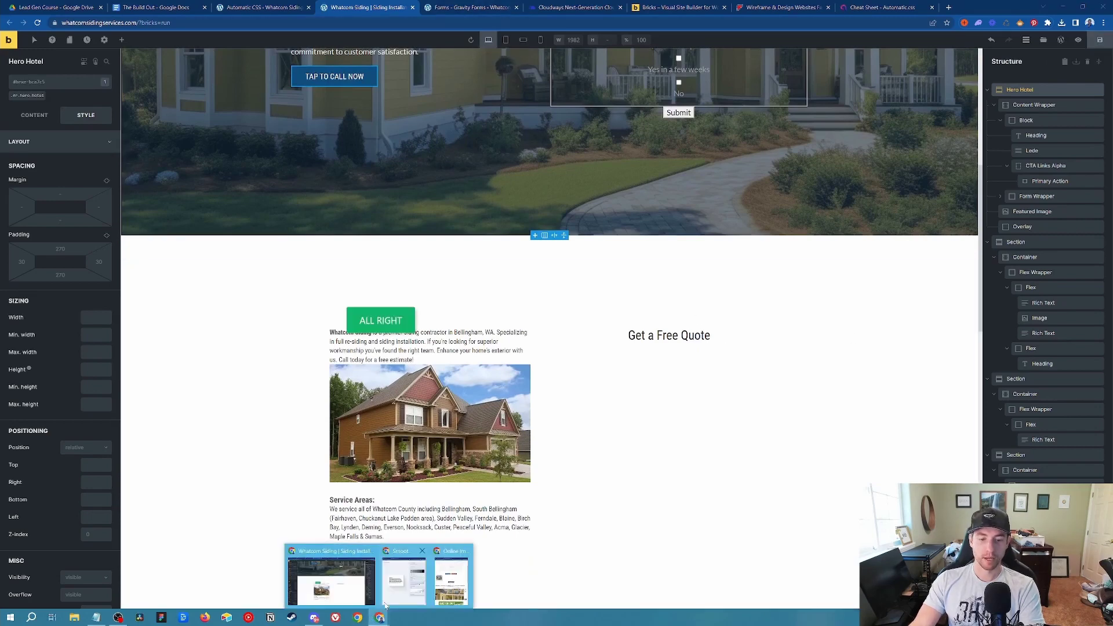
click(408, 580)
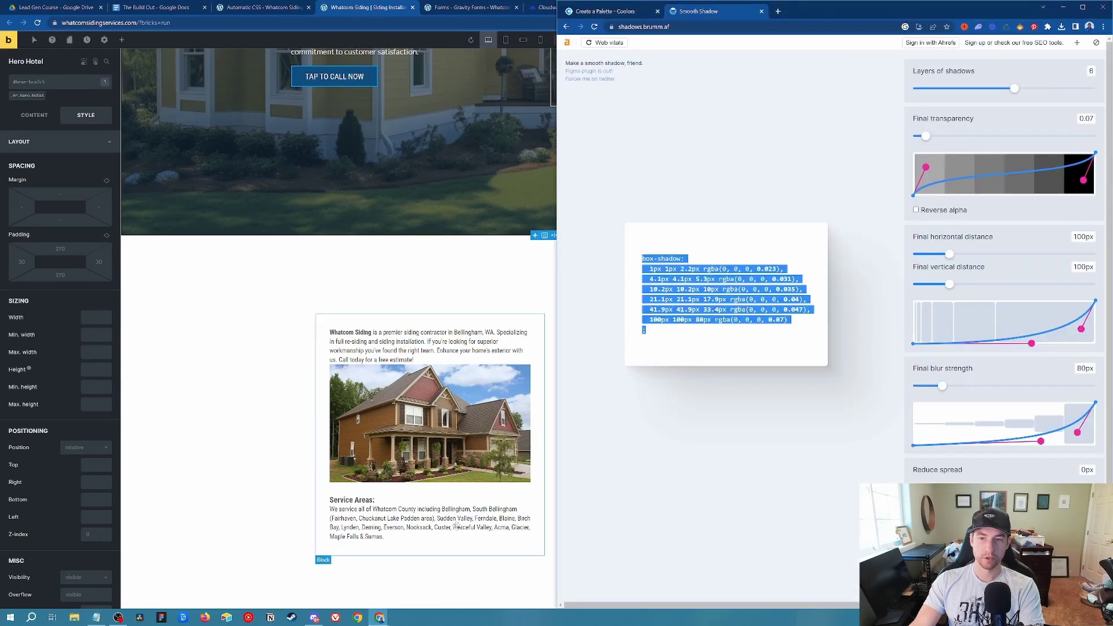
click(635, 11)
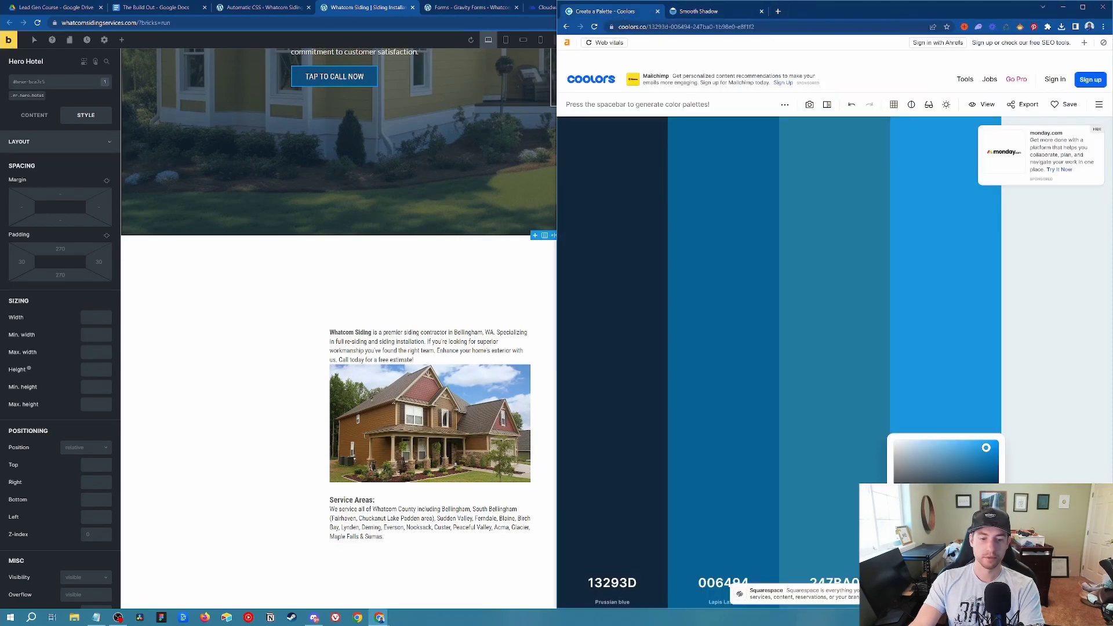
mouse_move(374, 618)
click(450, 577)
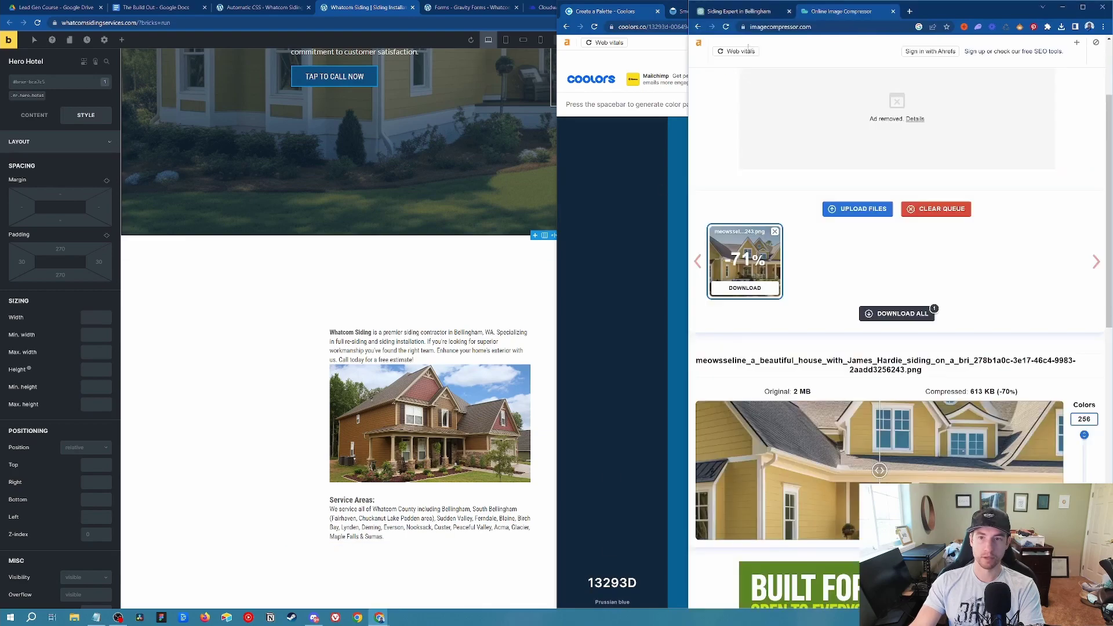
click(762, 12)
click(808, 3)
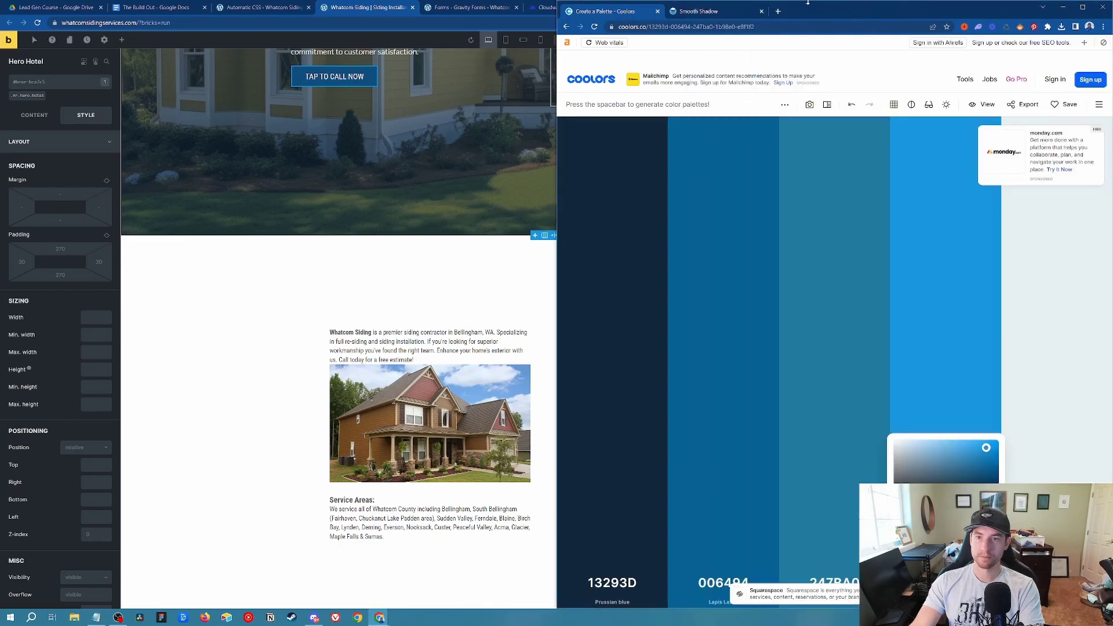
click(1103, 7)
scroll(908, 261, down, 3)
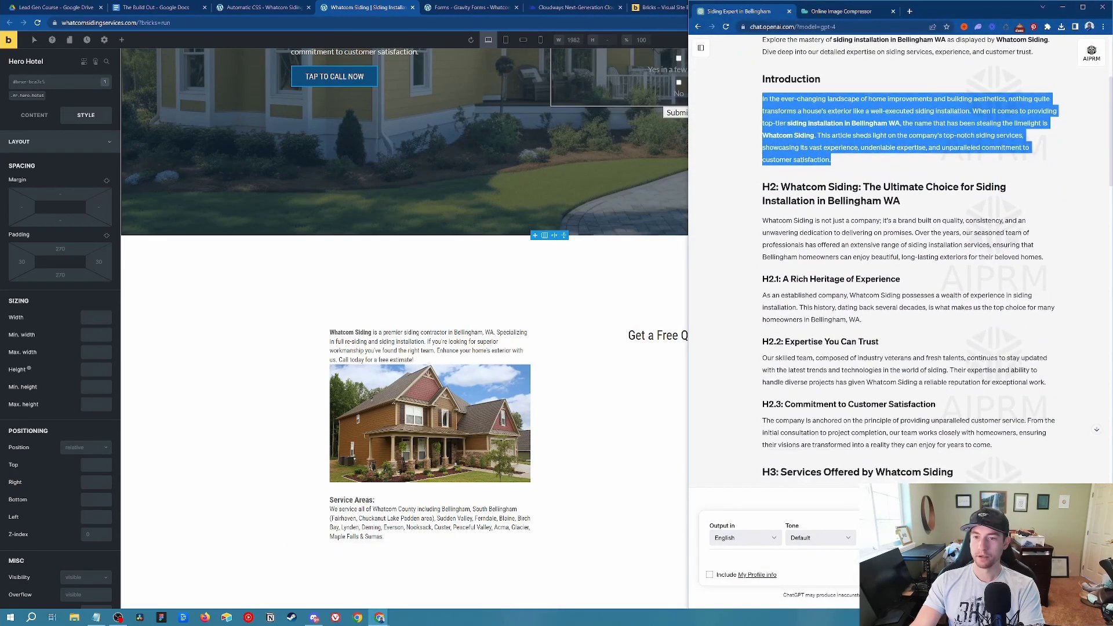
Review the ChatGPT article's sections from H2 through H5 to see what content is available for the homepage.
drag(760, 187, 990, 272)
scroll(989, 271, up, 3)
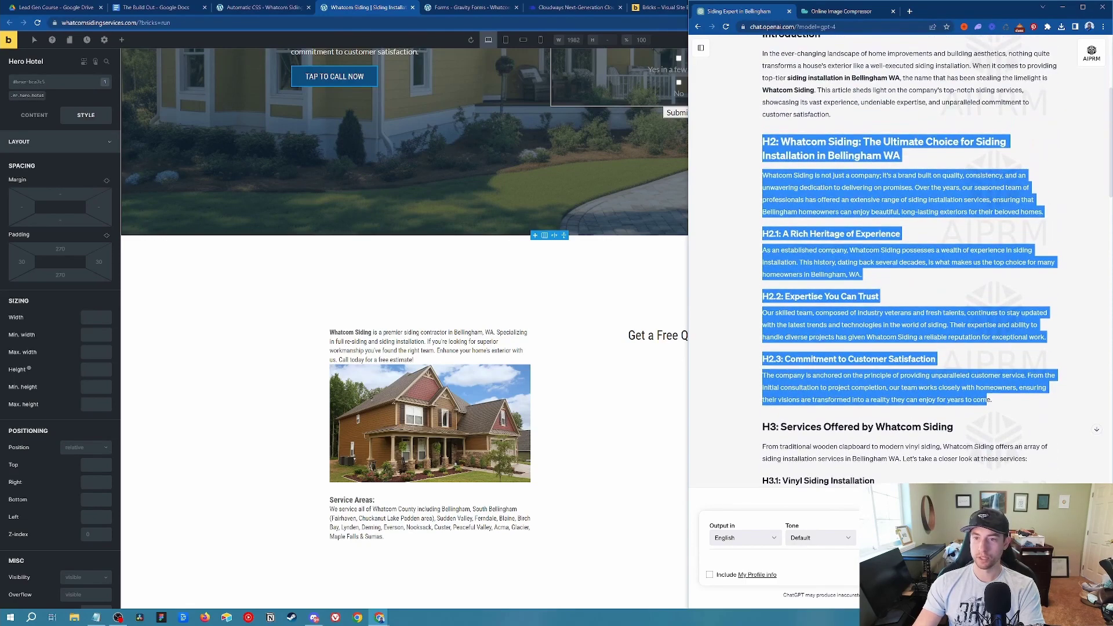
scroll(989, 271, down, 5)
scroll(989, 270, down, 15)
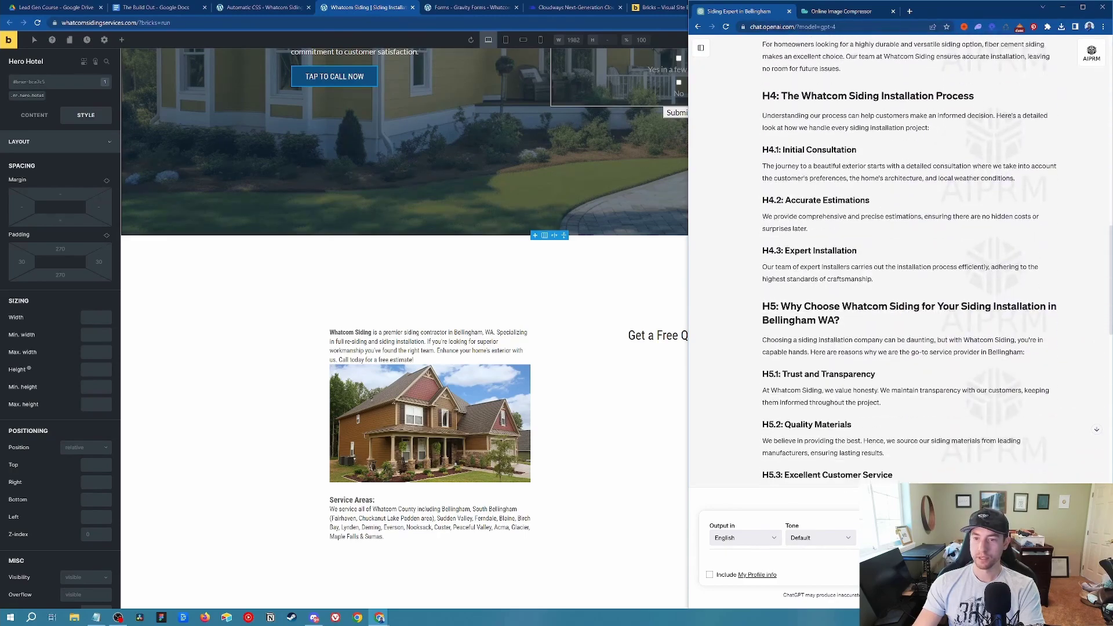
scroll(989, 271, up, 20)
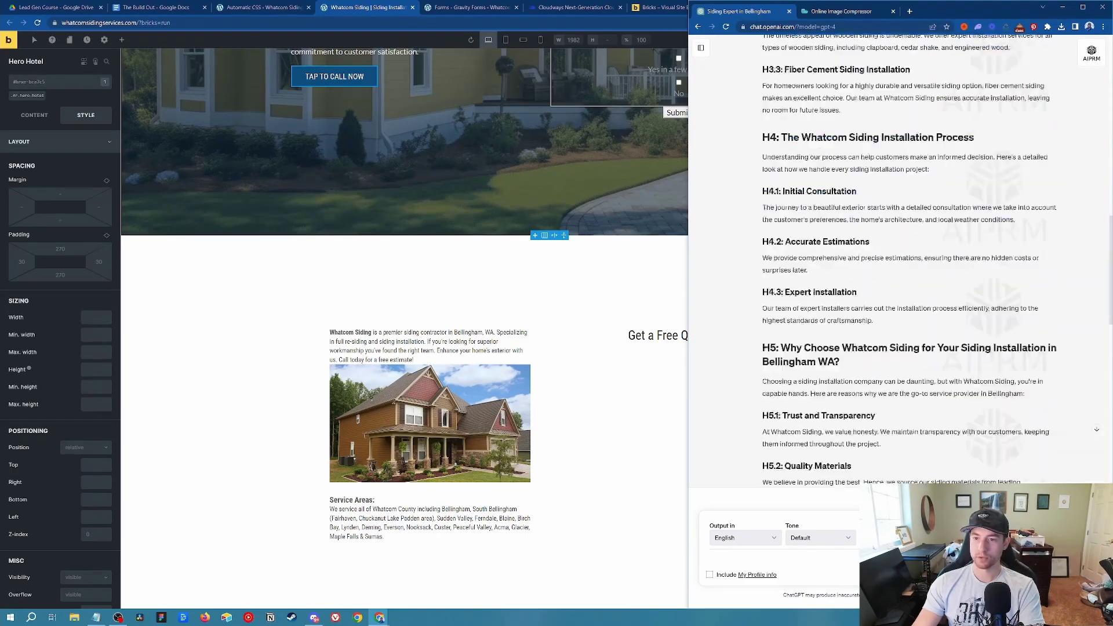
scroll(989, 270, down, 4)
scroll(988, 313, up, 2)
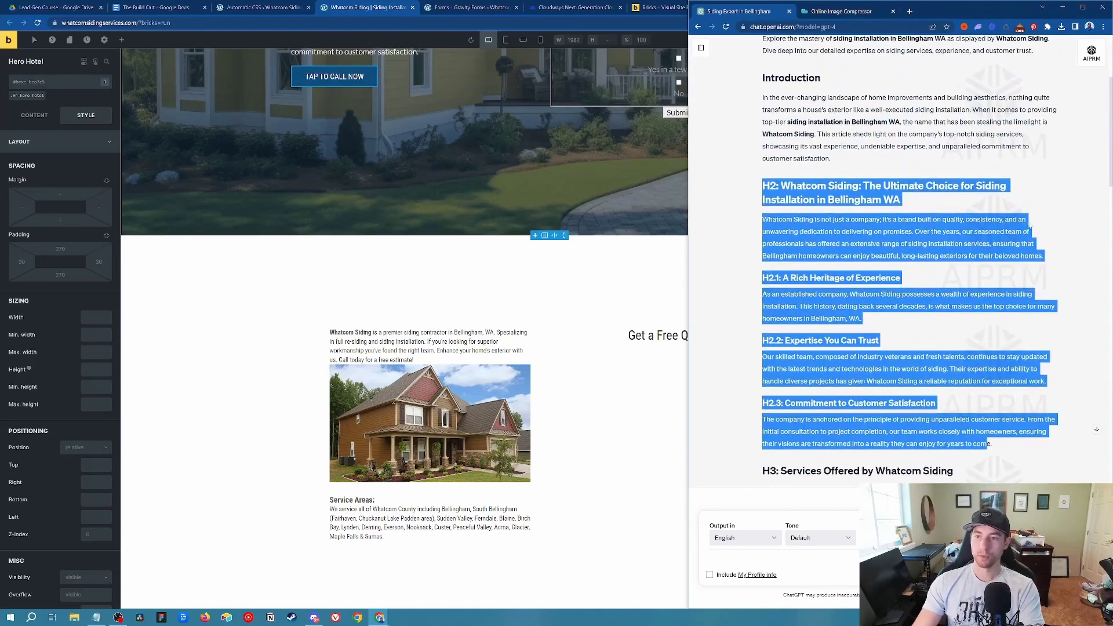
click(1046, 212)
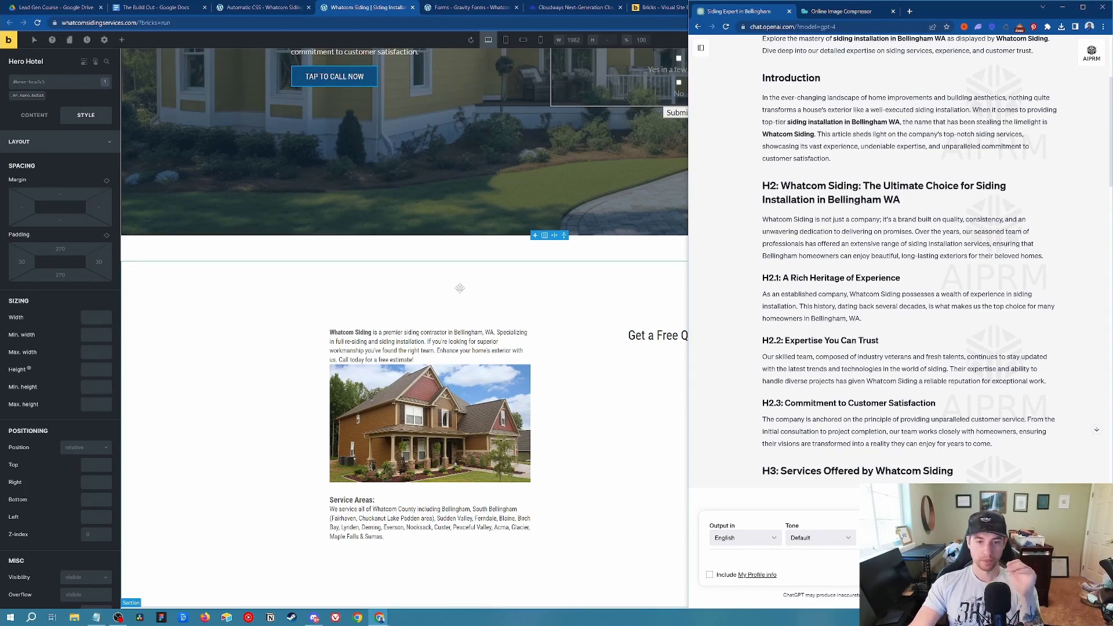
Switch to the Bricks homepage and delete the section below the hero holding the intro text, house photo, service areas and Get a Free Quote heading.
click(564, 283)
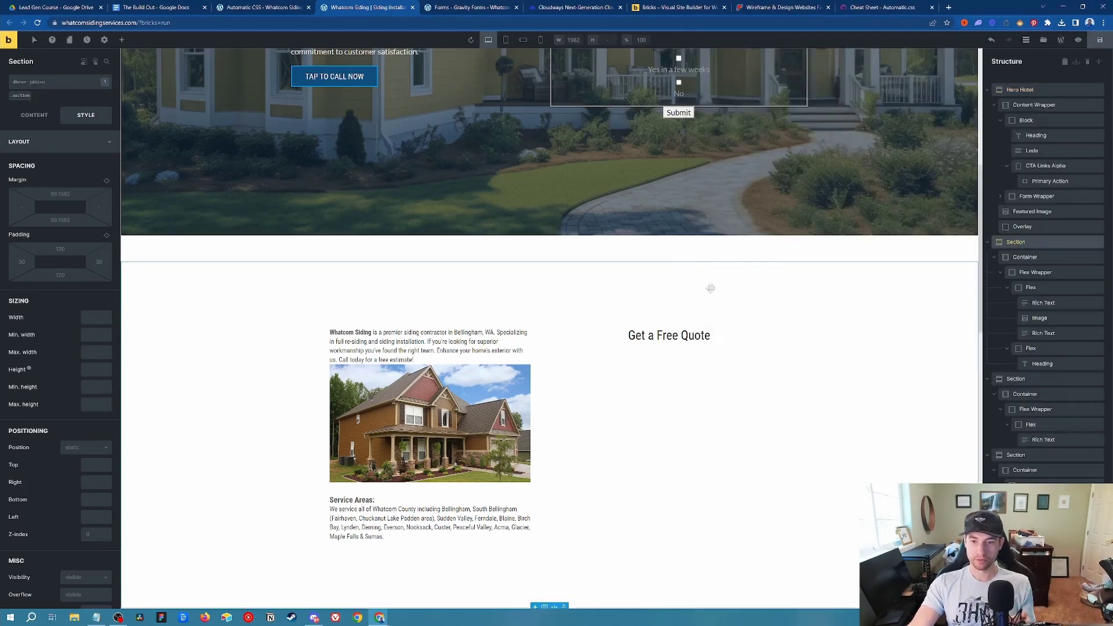
right_click(686, 341)
click(696, 389)
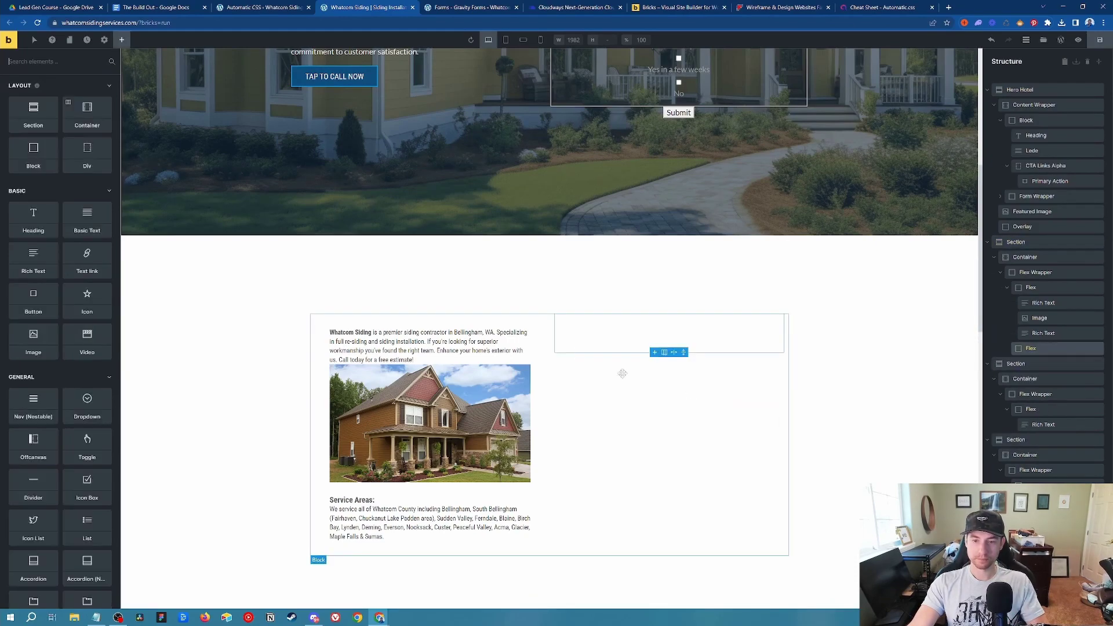
right_click(586, 415)
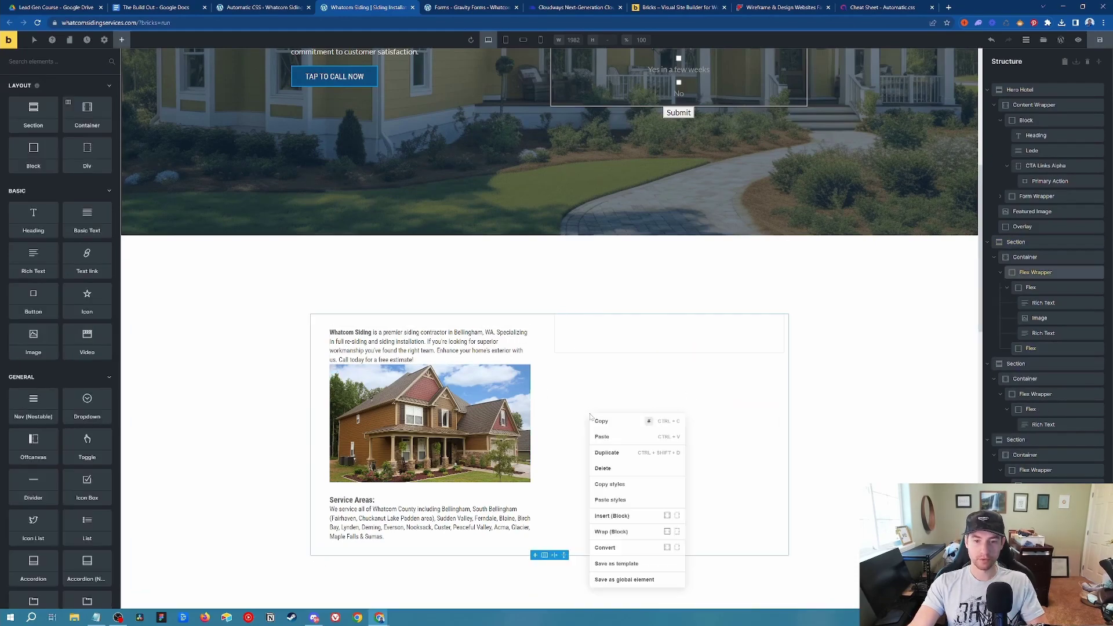
right_click(221, 291)
click(240, 342)
right_click(230, 305)
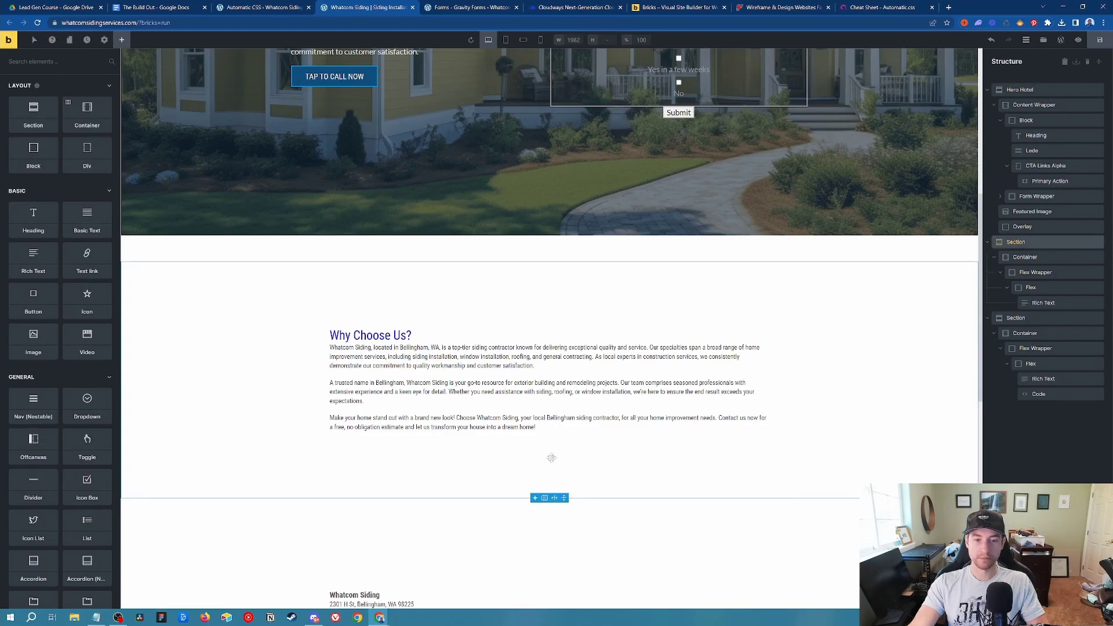
Check the remaining sections down to the footer, select the Hero Hotel section and open the template library.
scroll(204, 319, down, 5)
scroll(196, 414, down, 3)
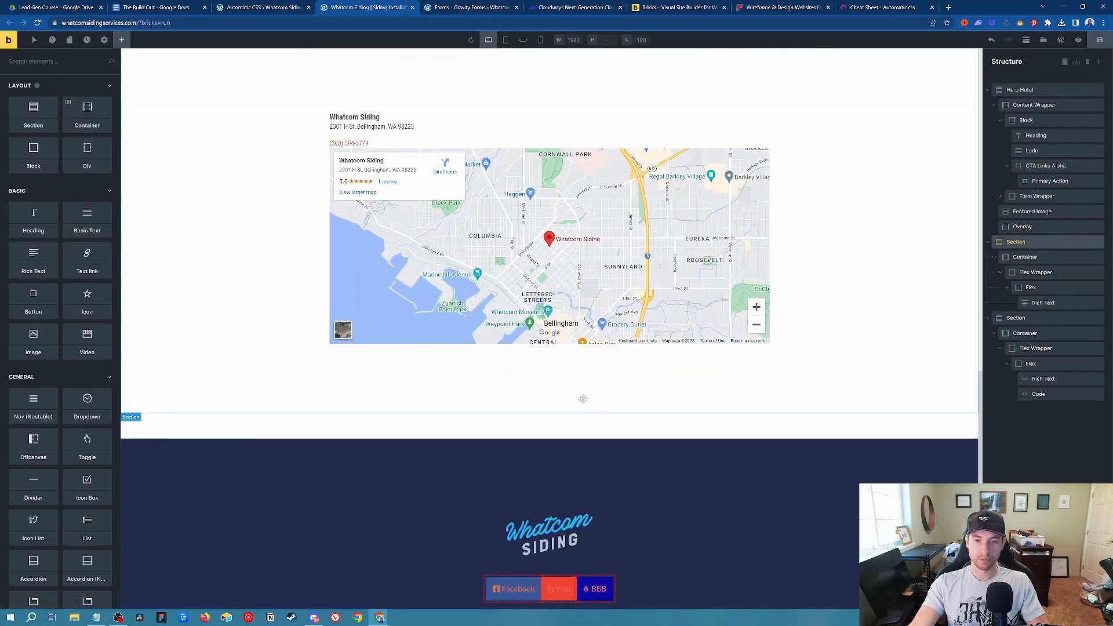
scroll(591, 423, up, 6)
scroll(590, 423, up, 3)
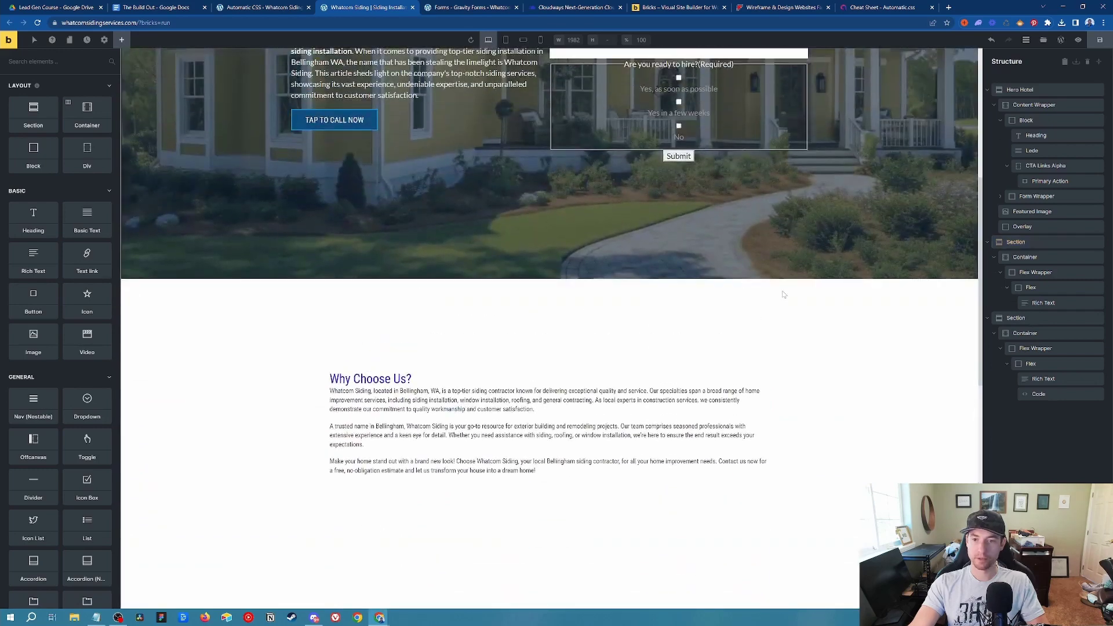
click(1038, 90)
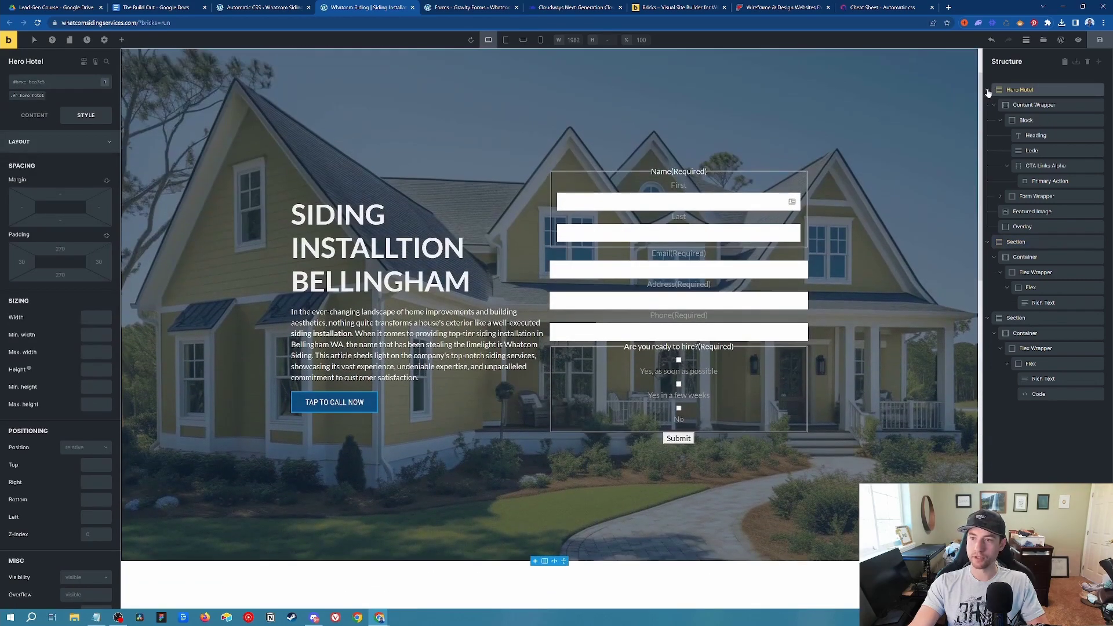
click(1047, 43)
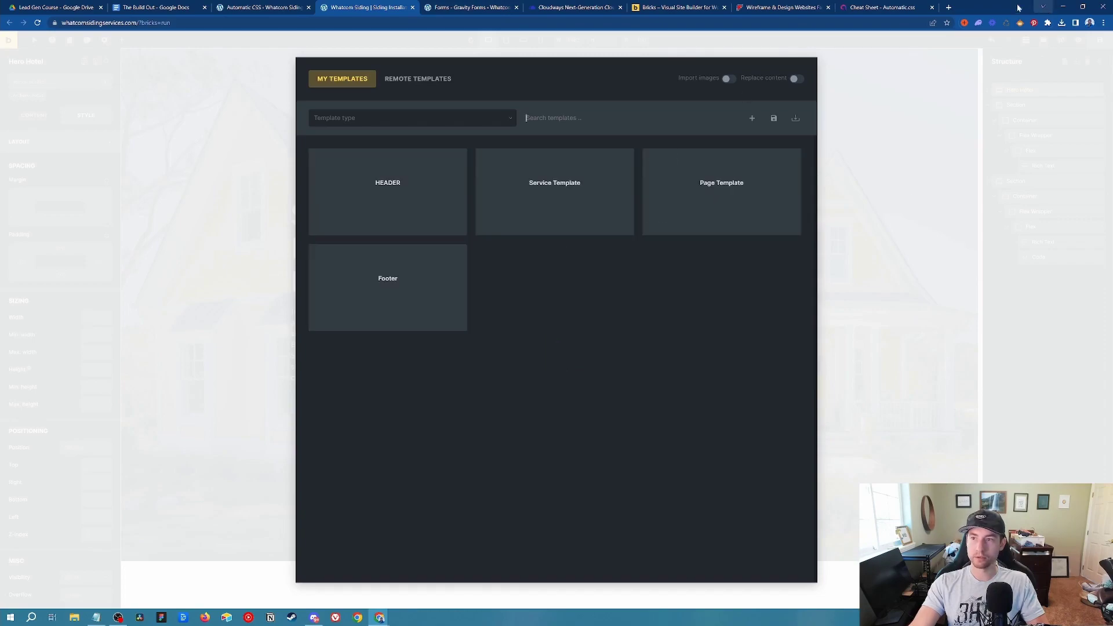
Place the Bricks window beside the ChatGPT article, widen the Bricks side, and highlight the H2 heading's wording without its "H2:" prefix.
key(super+Left)
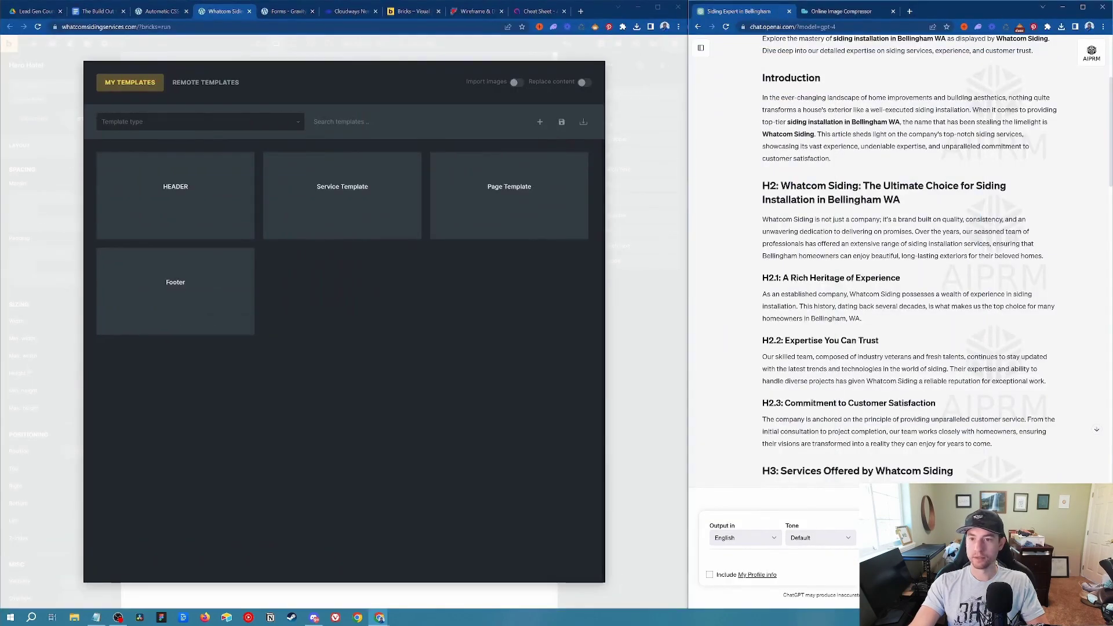
drag(739, 281, 914, 404)
drag(998, 432, 1003, 432)
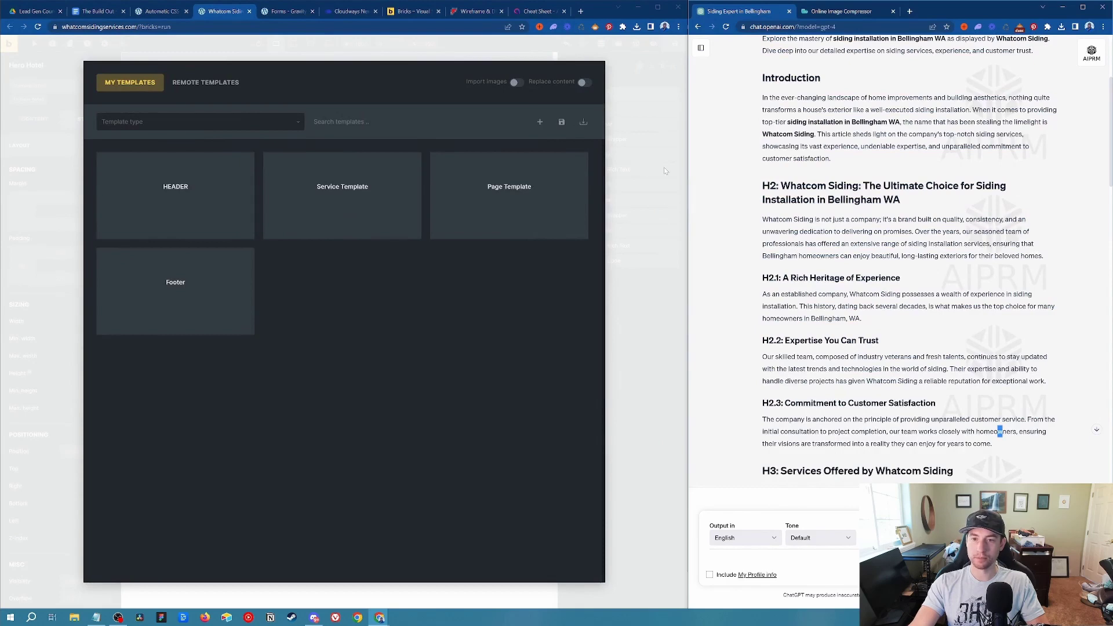
drag(690, 152, 775, 153)
drag(972, 205, 827, 189)
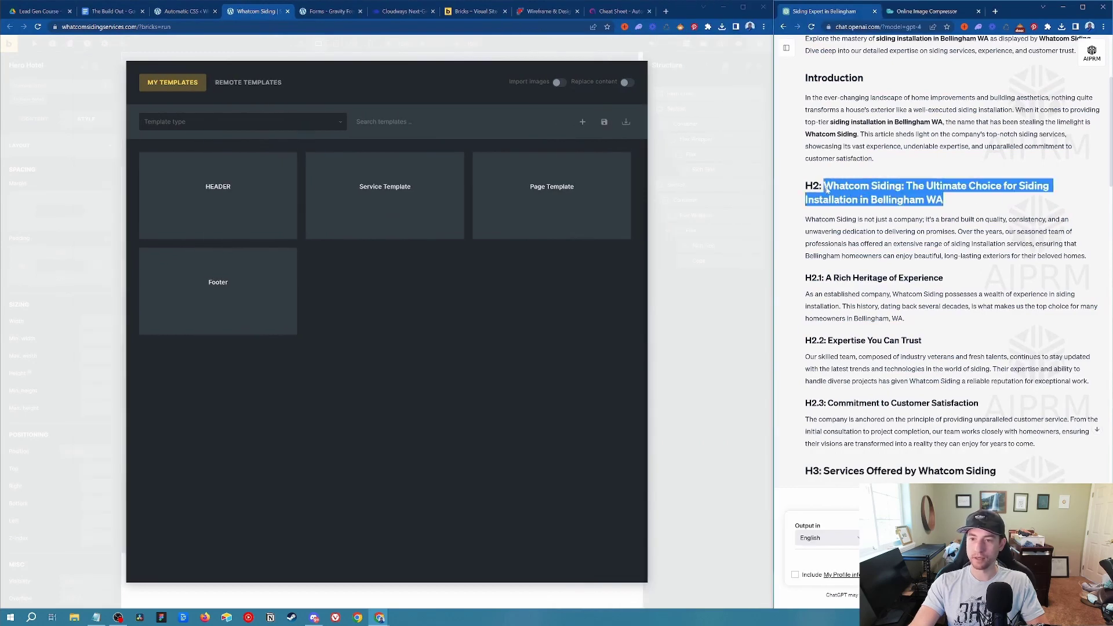
scroll(951, 261, down, 1)
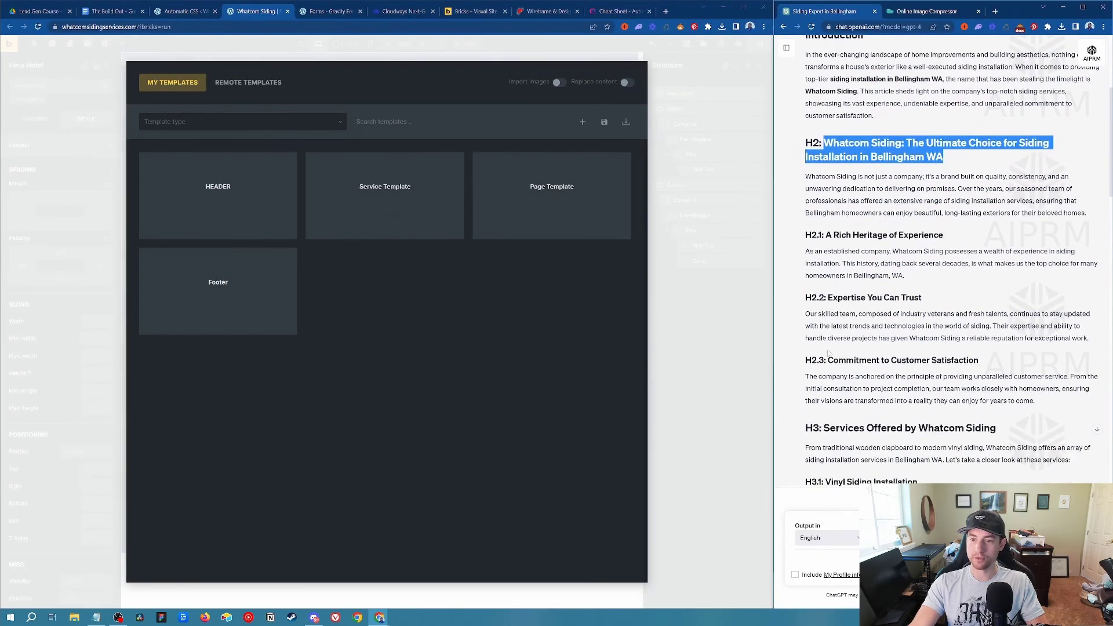
Show the remote templates and filter them to the Content bundle.
click(248, 82)
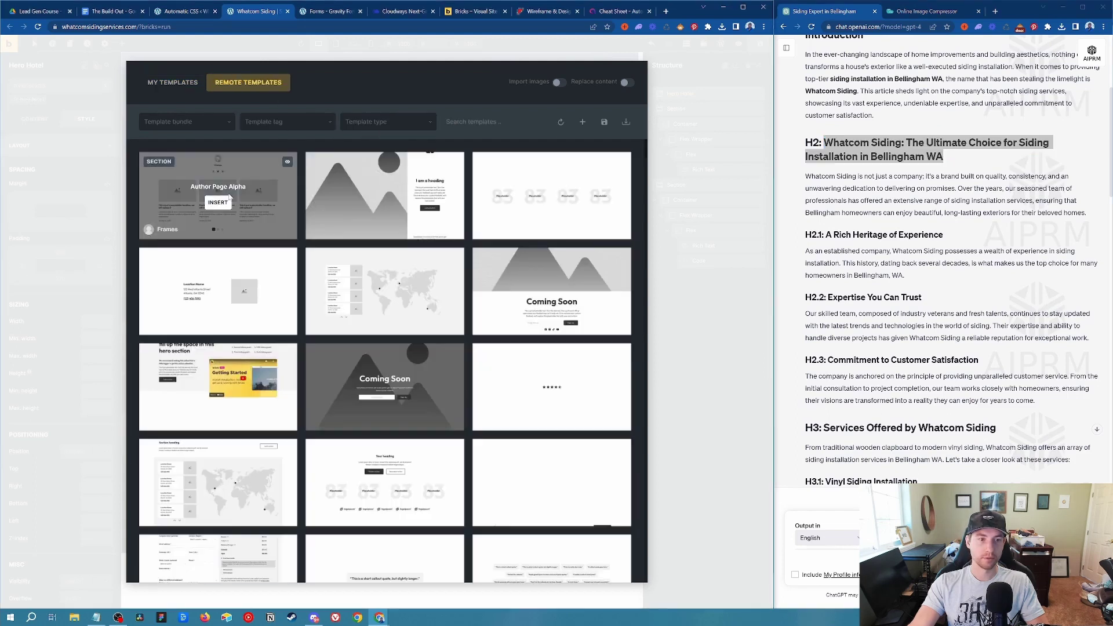
click(155, 118)
scroll(199, 220, down, 1)
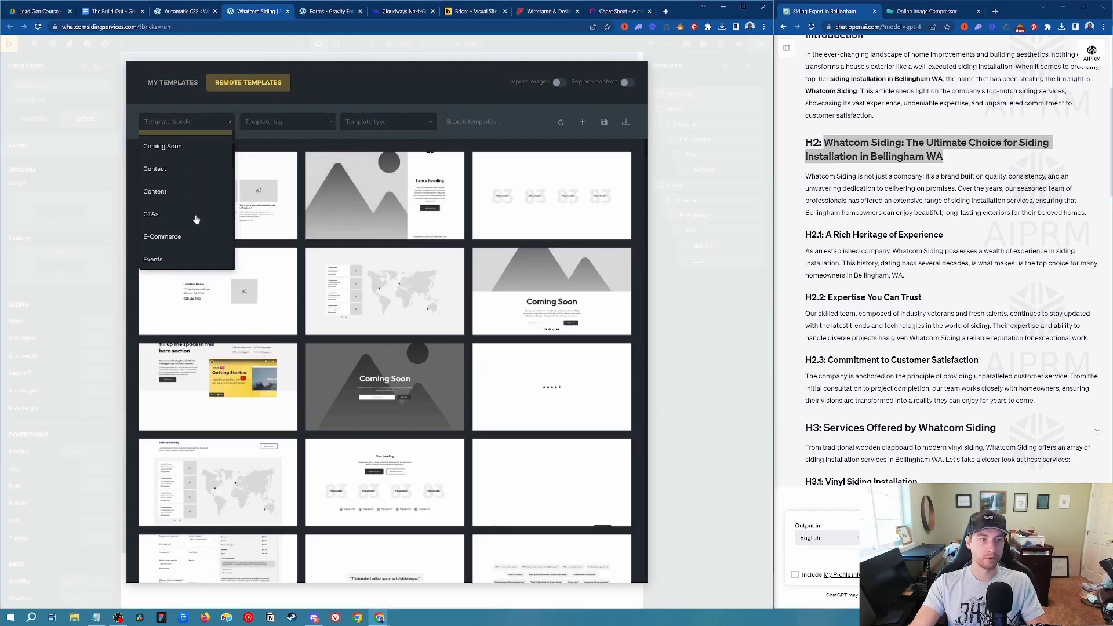
click(198, 224)
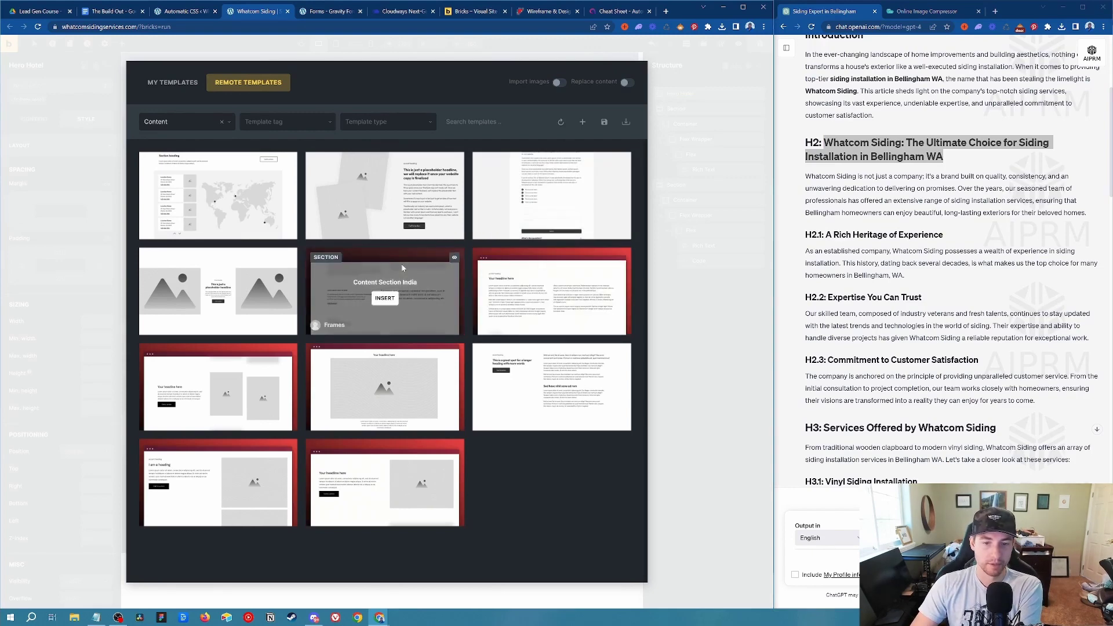
Try the Footers bundle in the template filter, and set the filter to the Features bundle.
click(188, 126)
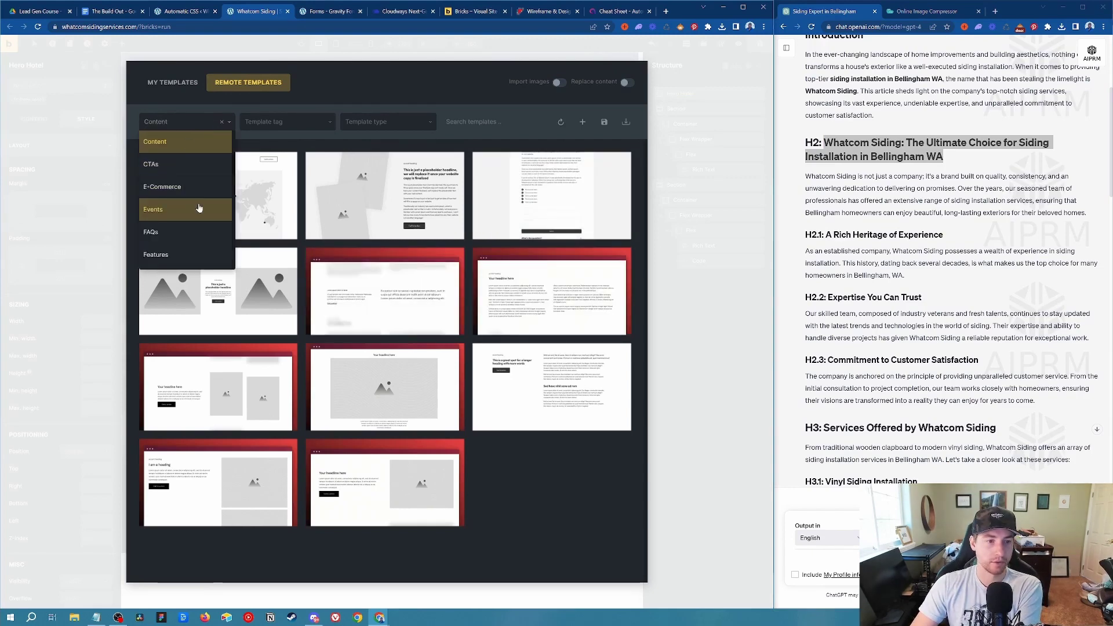
scroll(198, 208, down, 1)
click(186, 227)
click(194, 124)
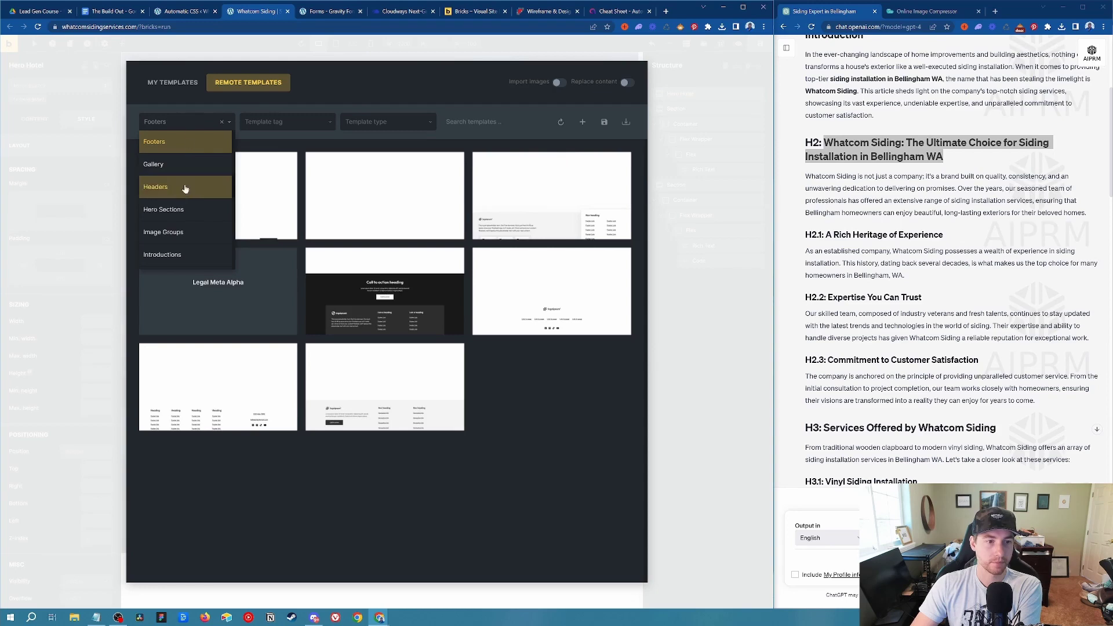
scroll(186, 173, up, 1)
click(189, 160)
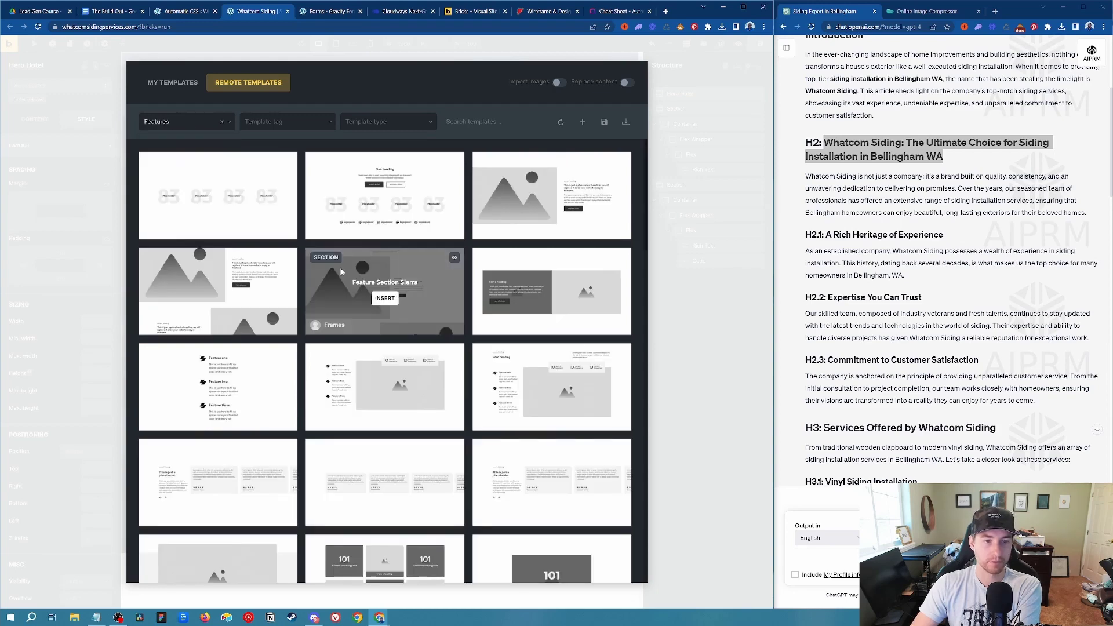
Browse the feature templates and insert Feature Section Bravo without importing its theme style.
scroll(418, 399, down, 2)
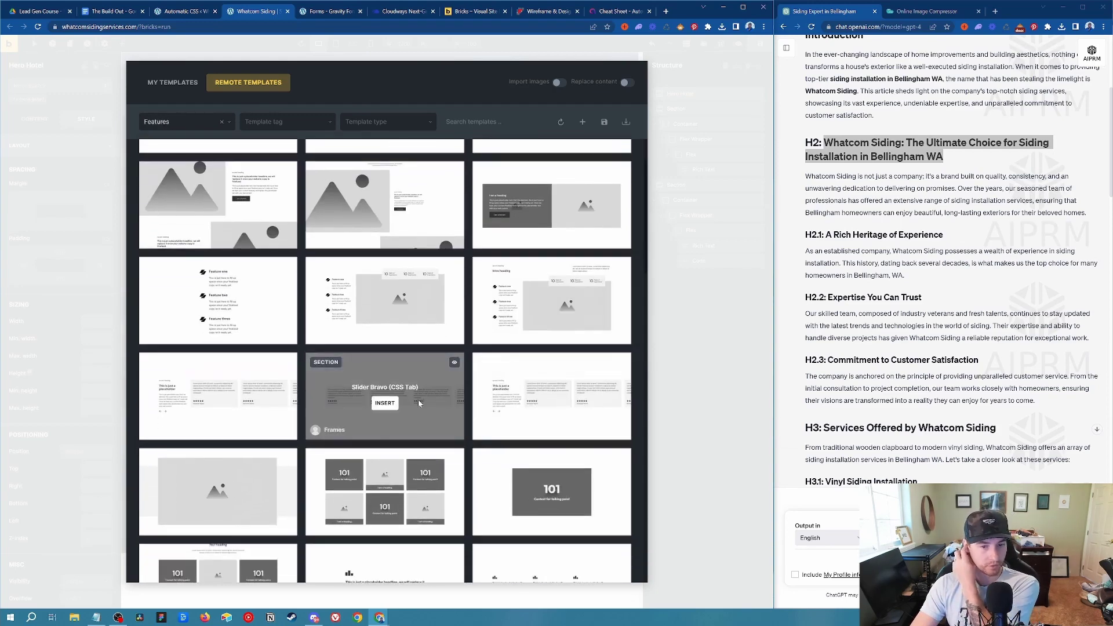
scroll(258, 342, down, 5)
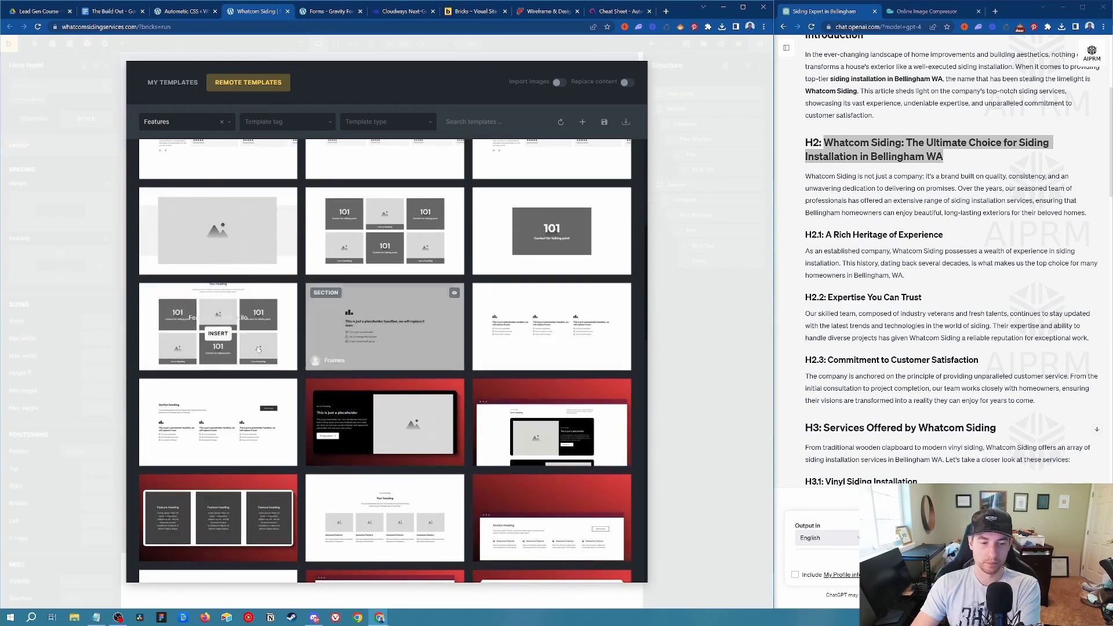
scroll(258, 348, down, 3)
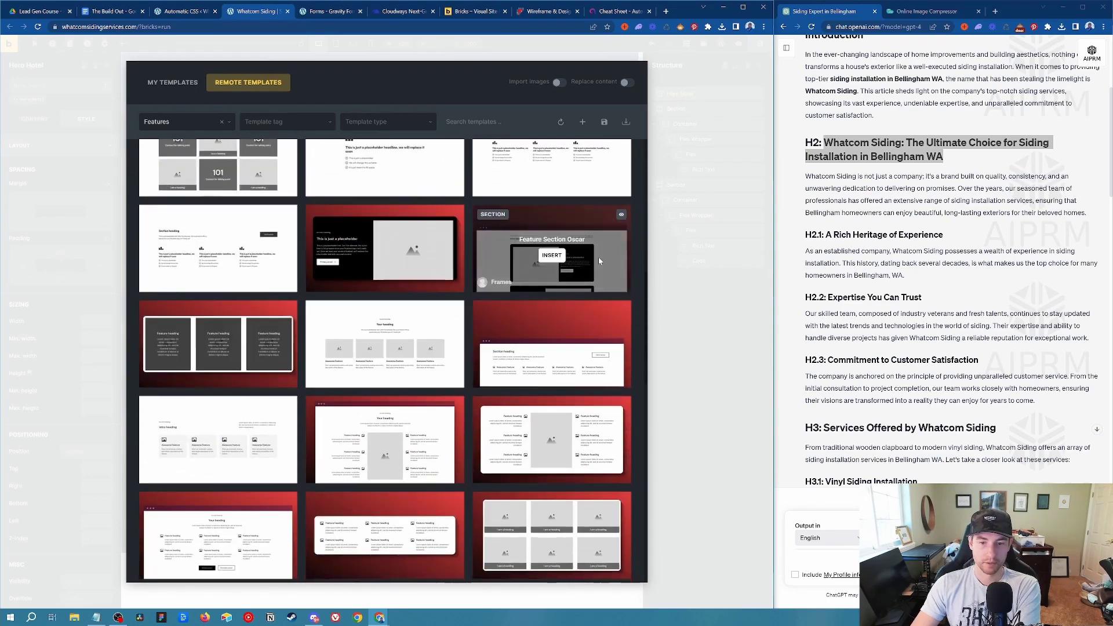
scroll(532, 361, down, 2)
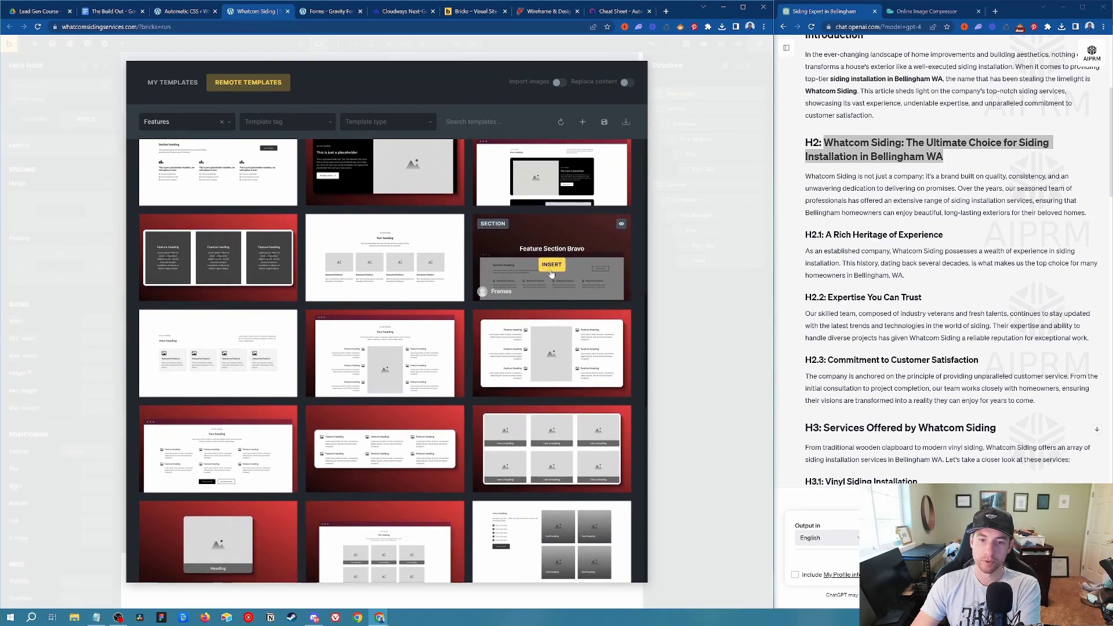
click(552, 265)
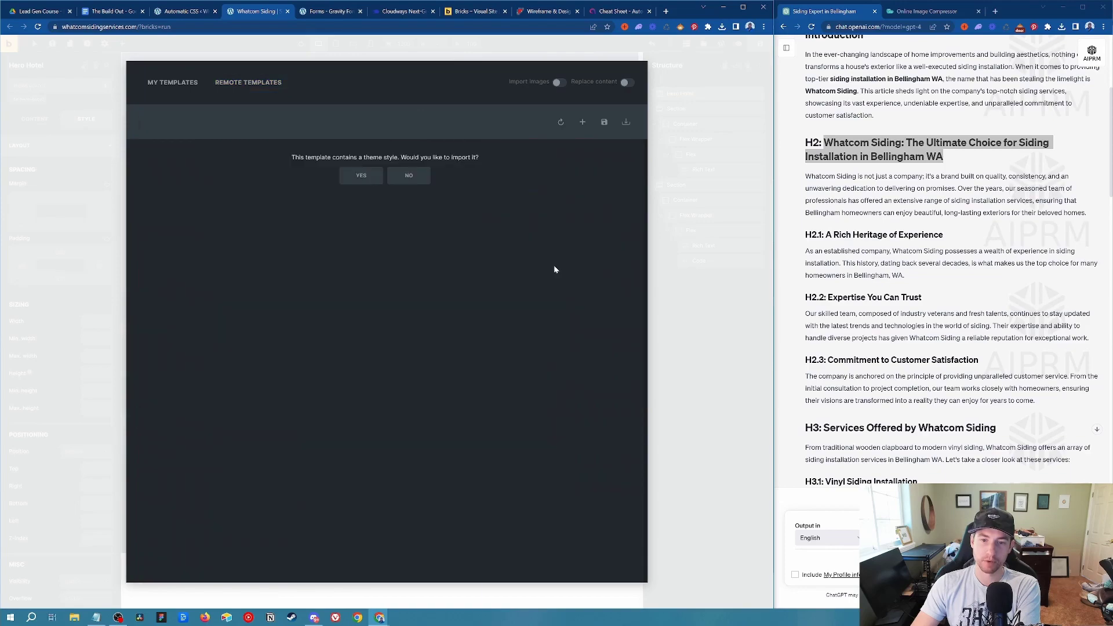
click(408, 176)
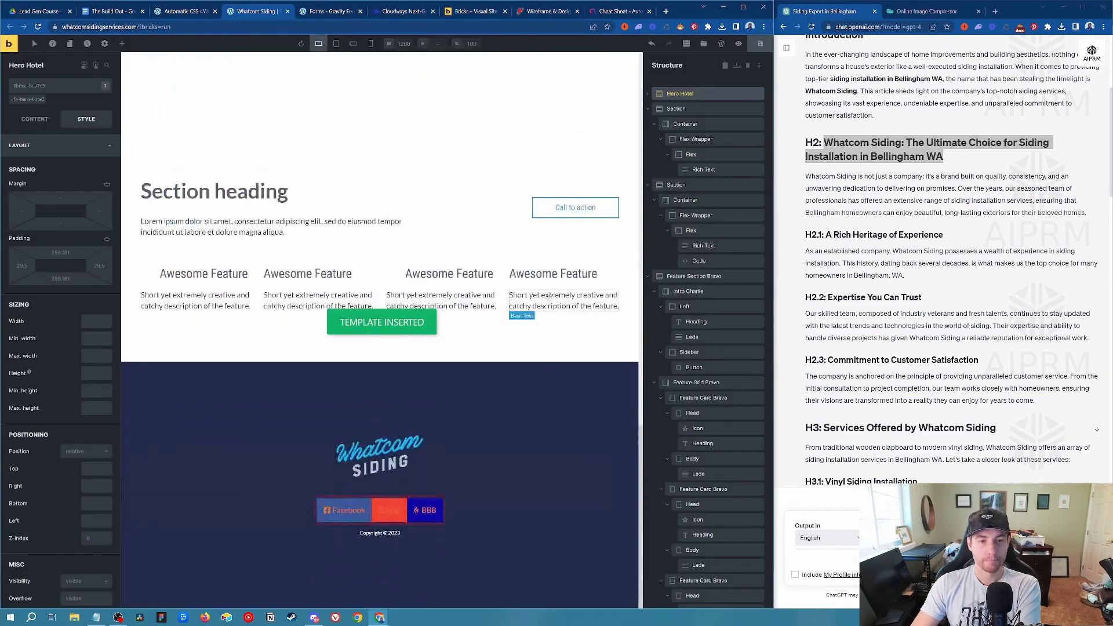
Collapse the page structure and move Feature Section Bravo directly below the Hero Hotel section.
click(759, 66)
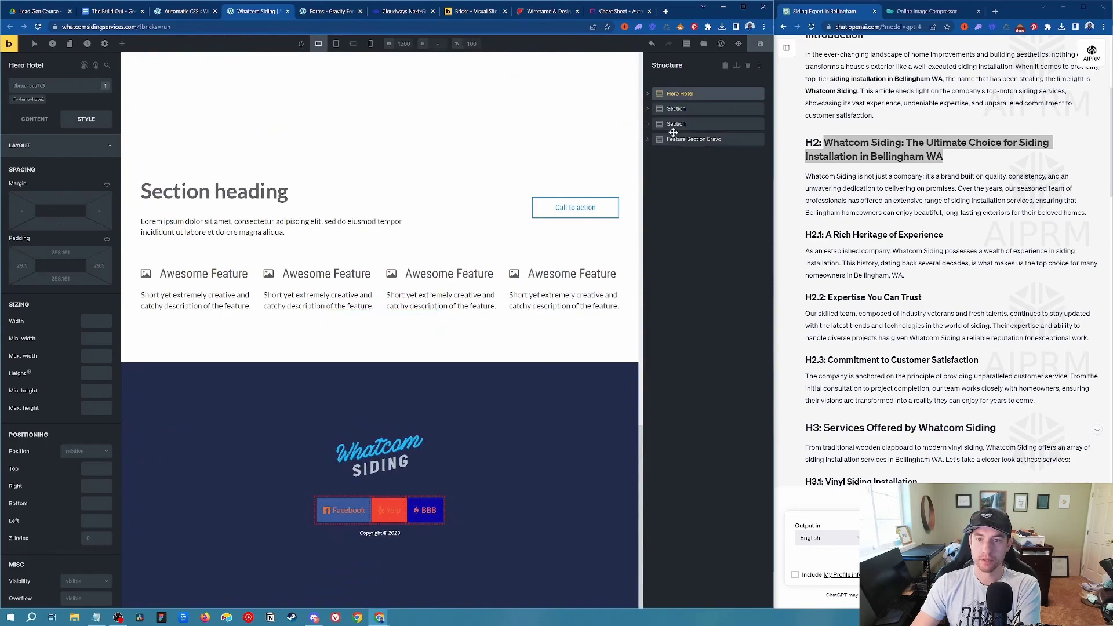
drag(658, 139, 690, 110)
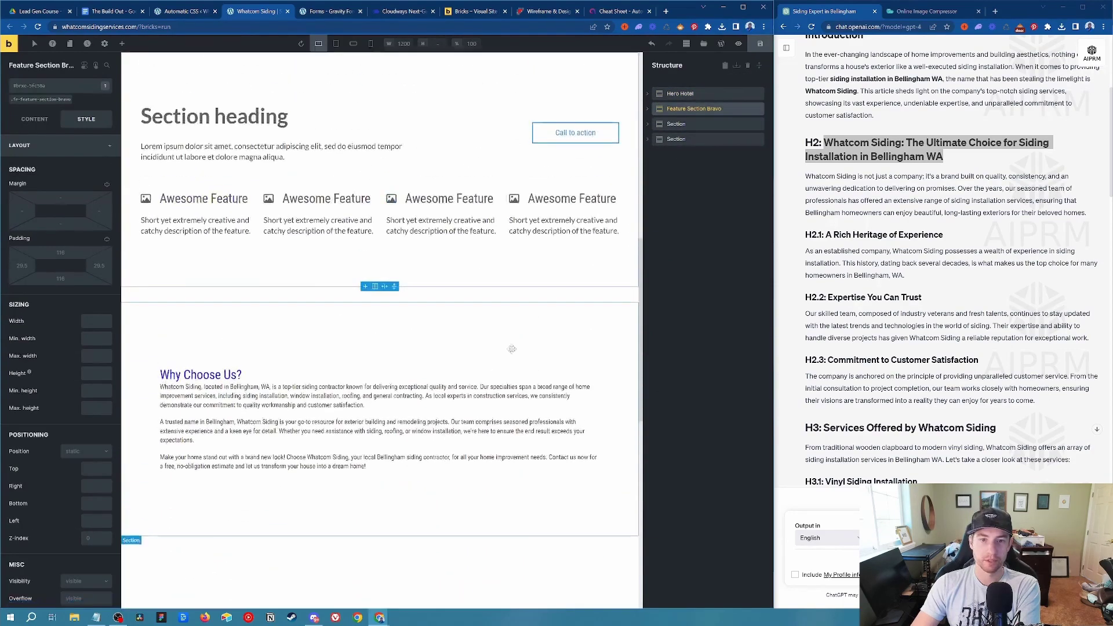
scroll(438, 388, up, 5)
scroll(438, 388, down, 3)
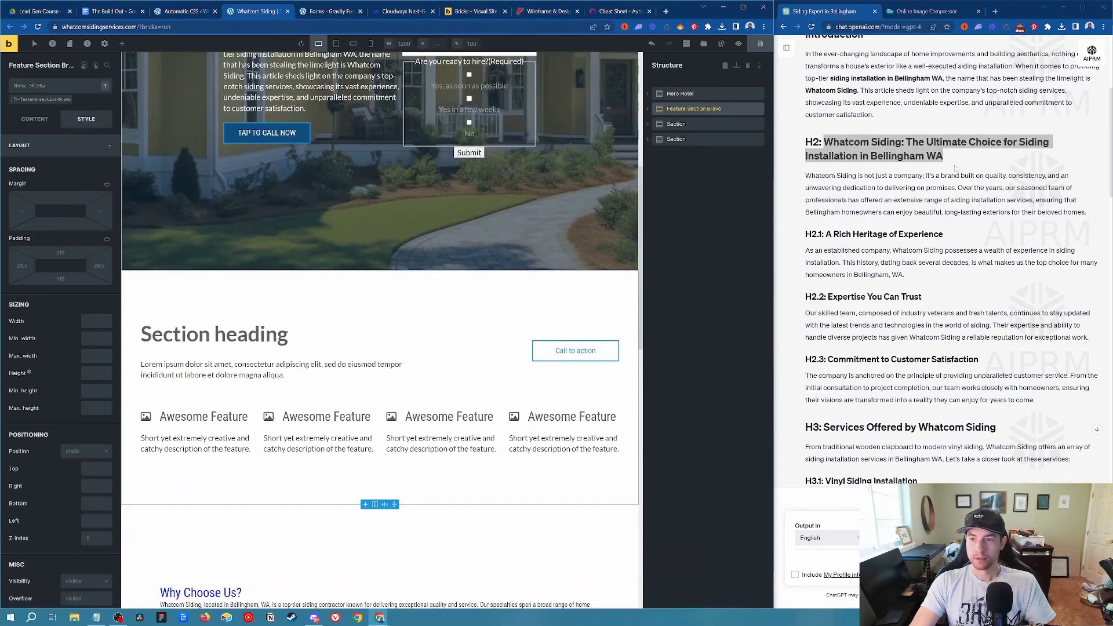
Replace the feature section's heading with the article's H2 text "Whatcom Siding: The Ultimate Choice for Siding Installation in Bellingham WA".
drag(945, 157, 827, 141)
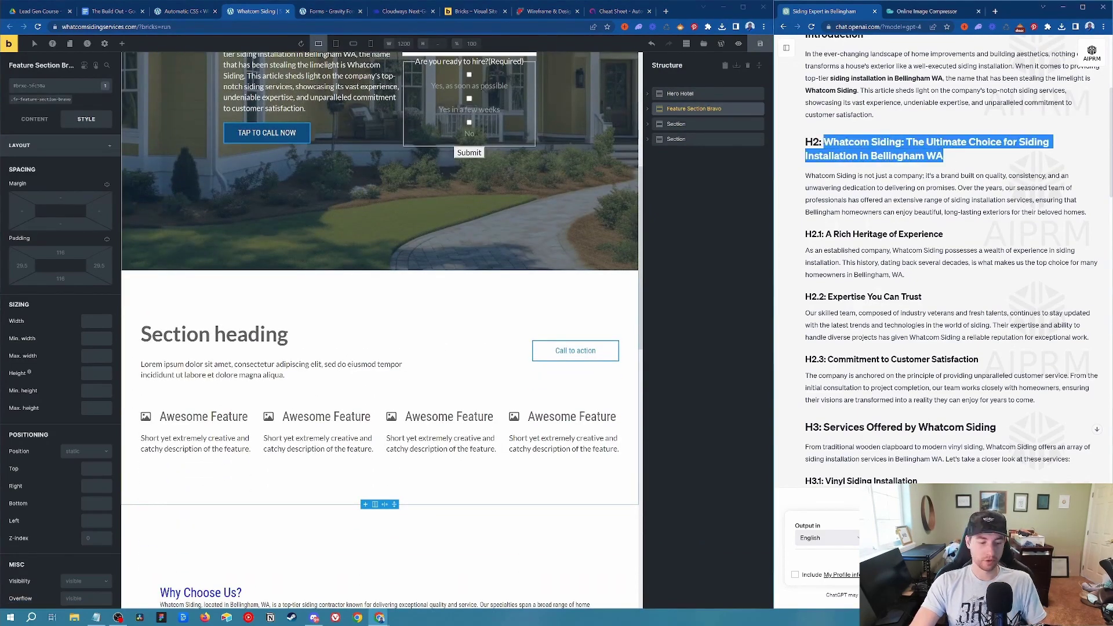
click(260, 334)
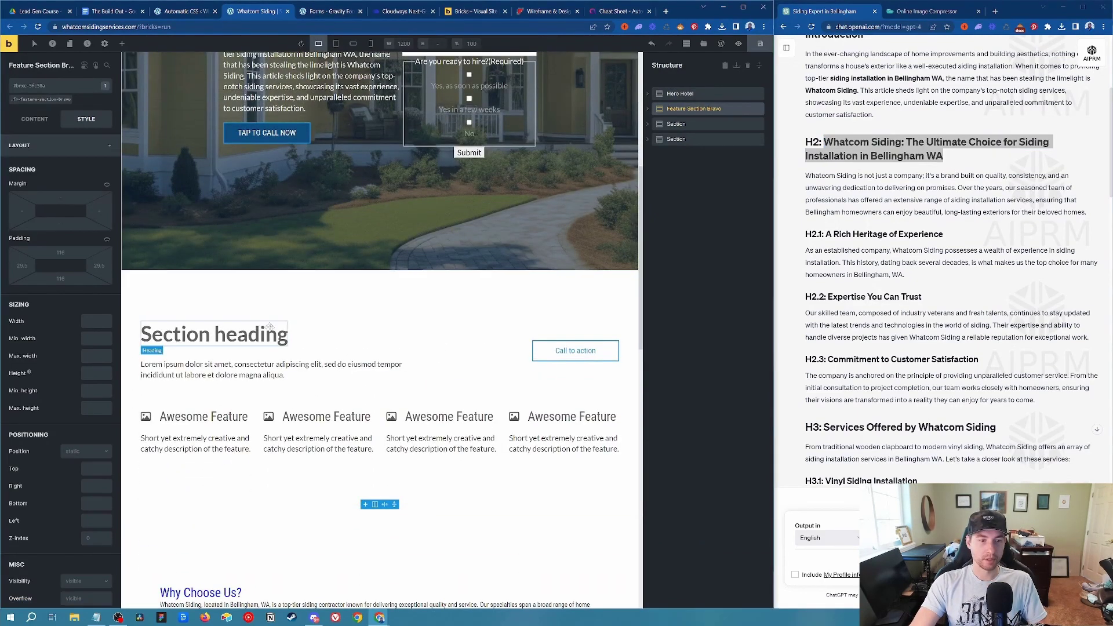
click(35, 118)
key(ctrl+a)
text(Whatcom Siding: The Ultimate Choice for Siding Installation in Bellingham WA)
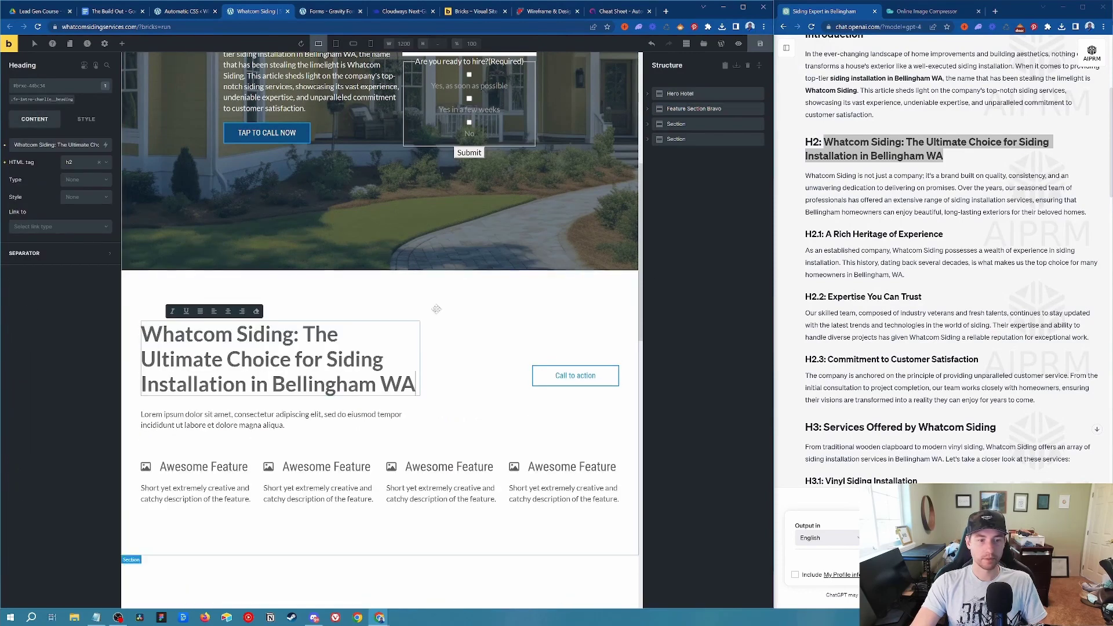
Replace the feature section's lorem ipsum lede with the article paragraph beneath the H2, beginning "Whatcom Siding is not just a company".
drag(805, 175, 1096, 211)
key(ctrl+c)
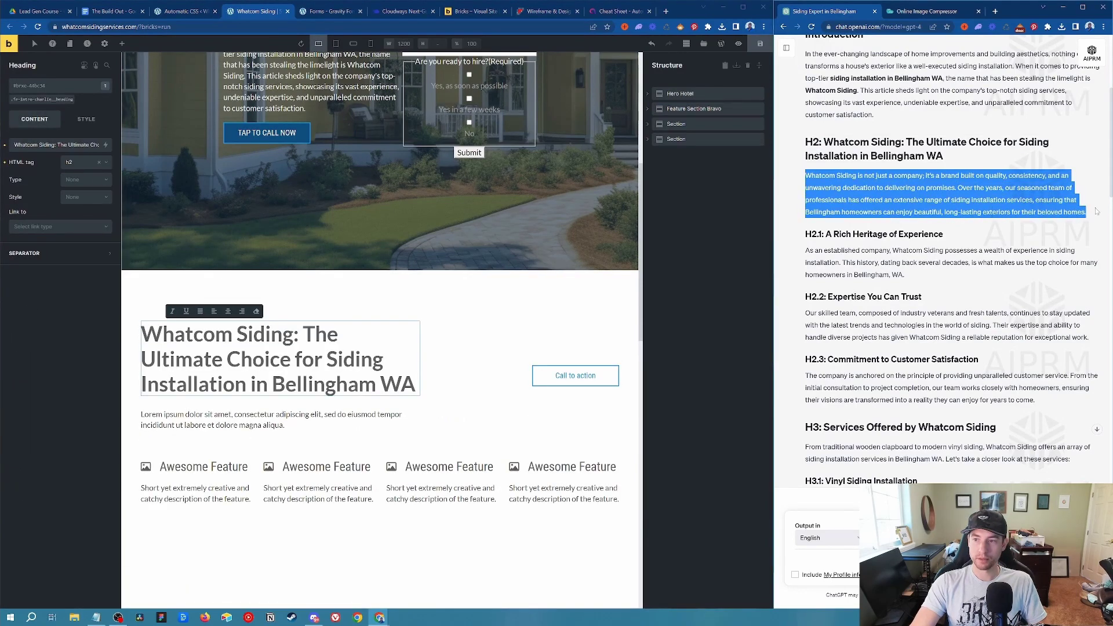
click(261, 419)
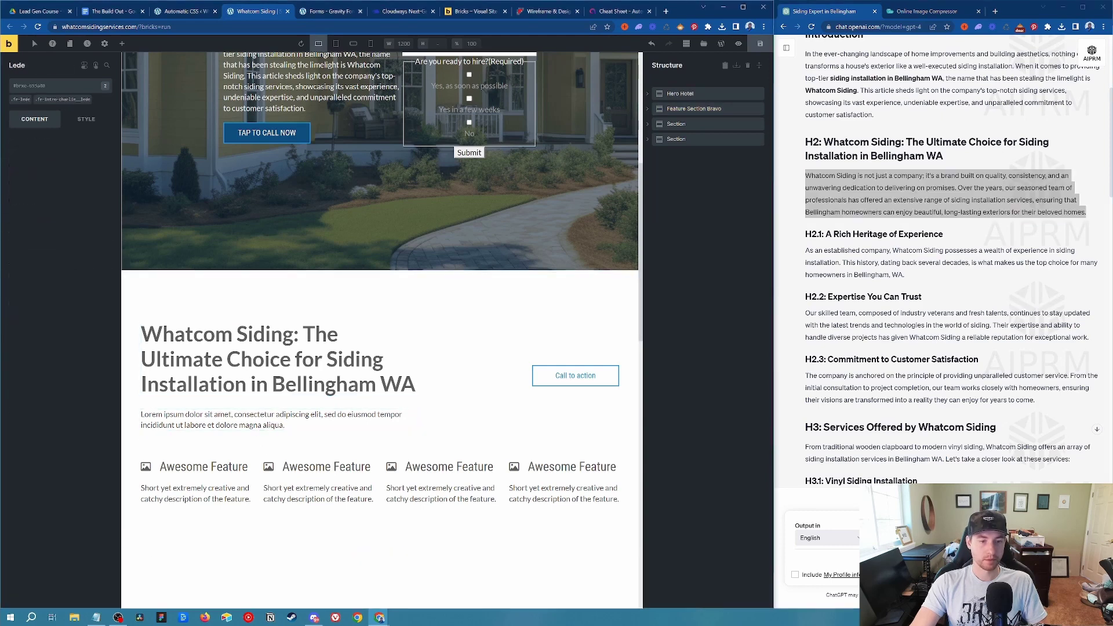
key(ctrl+a)
key(ctrl+v)
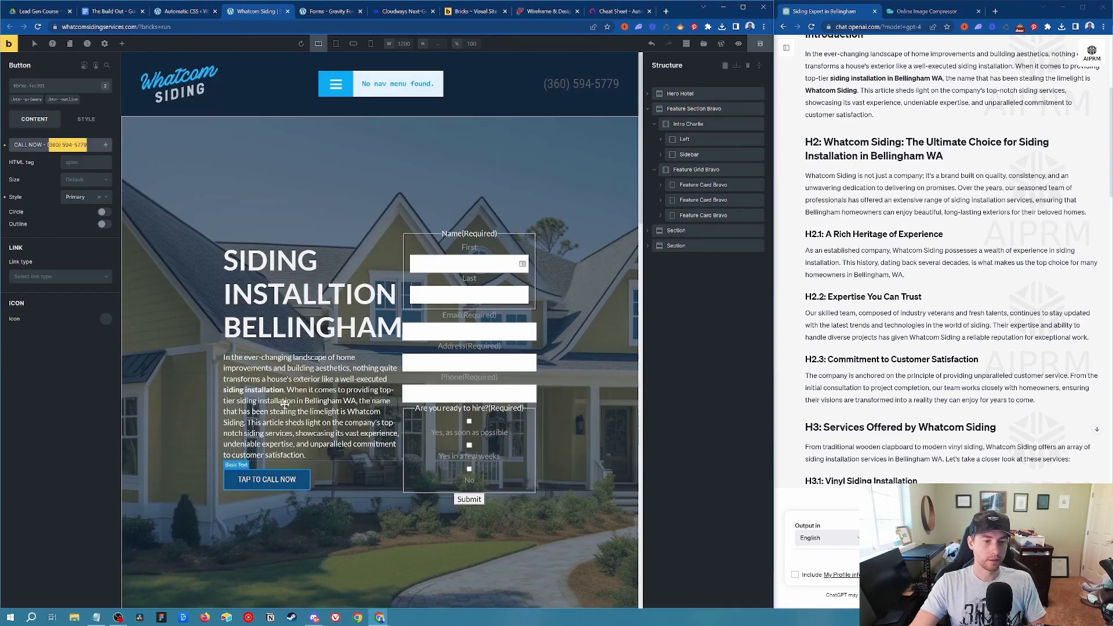
Give the feature section's call button an External URL link, reusing the telephone link from the hero's "Tap to Call Now" button.
scroll(266, 406, down, 2)
click(266, 349)
double_click(42, 290)
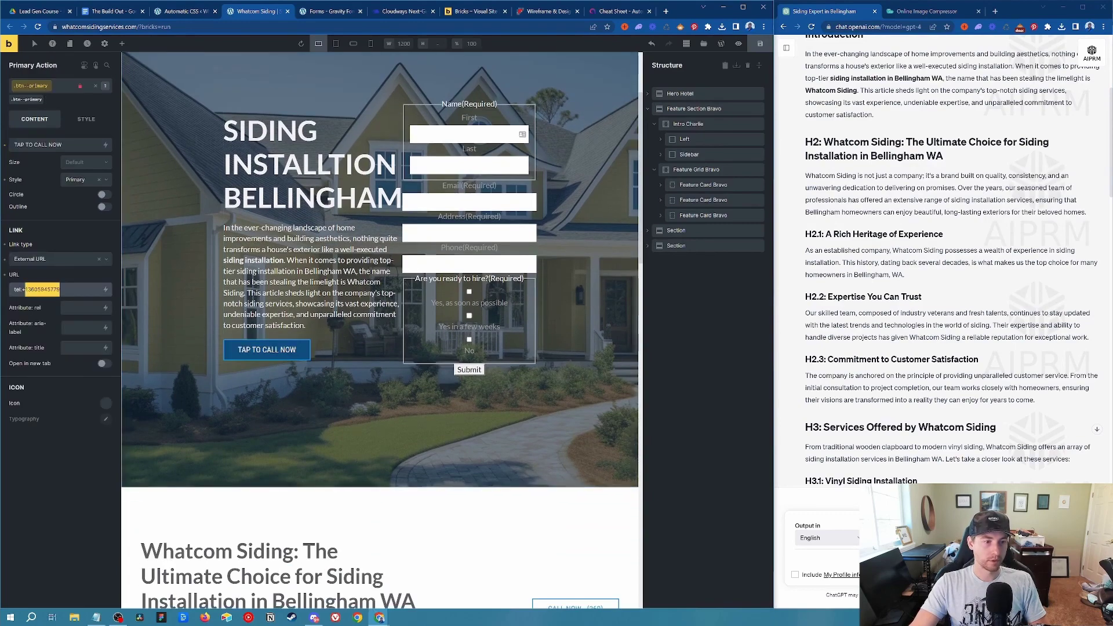
scroll(348, 290, down, 5)
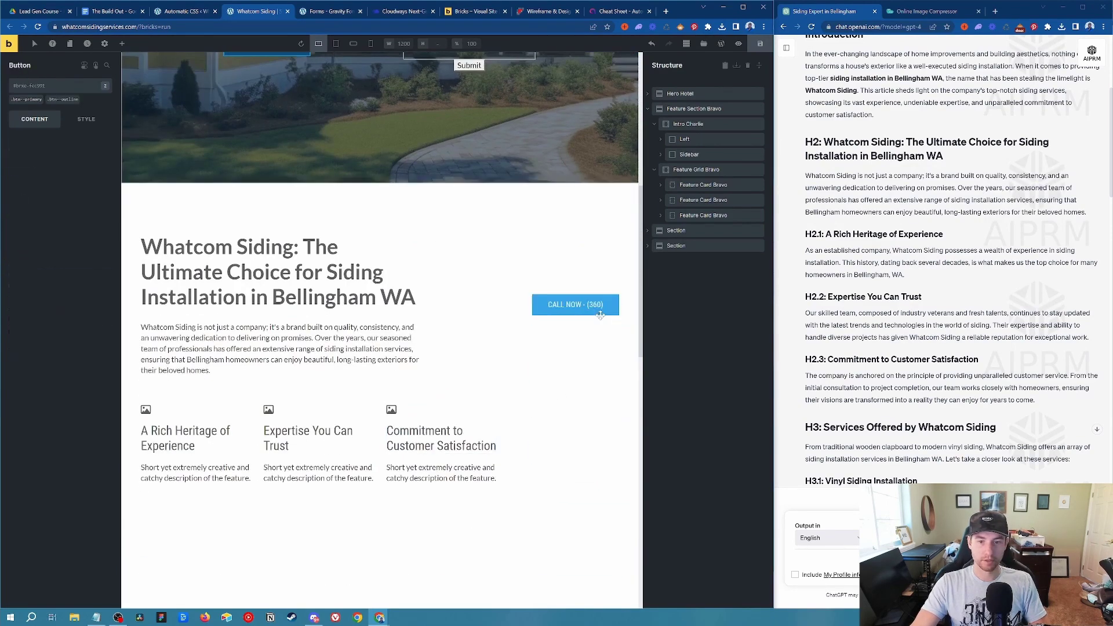
click(575, 304)
click(29, 277)
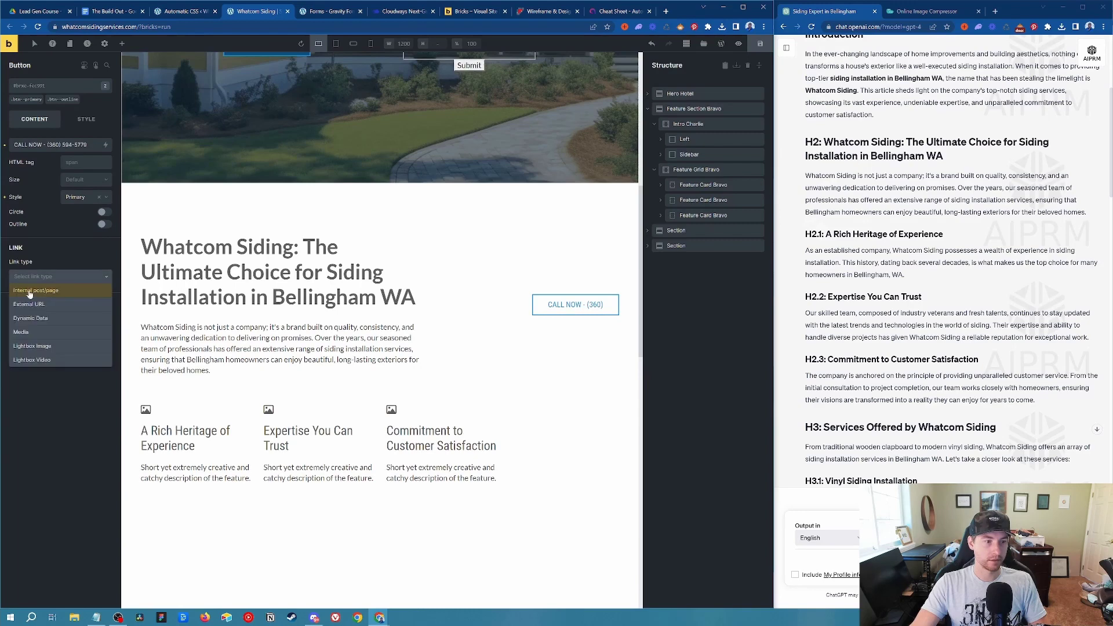
click(30, 306)
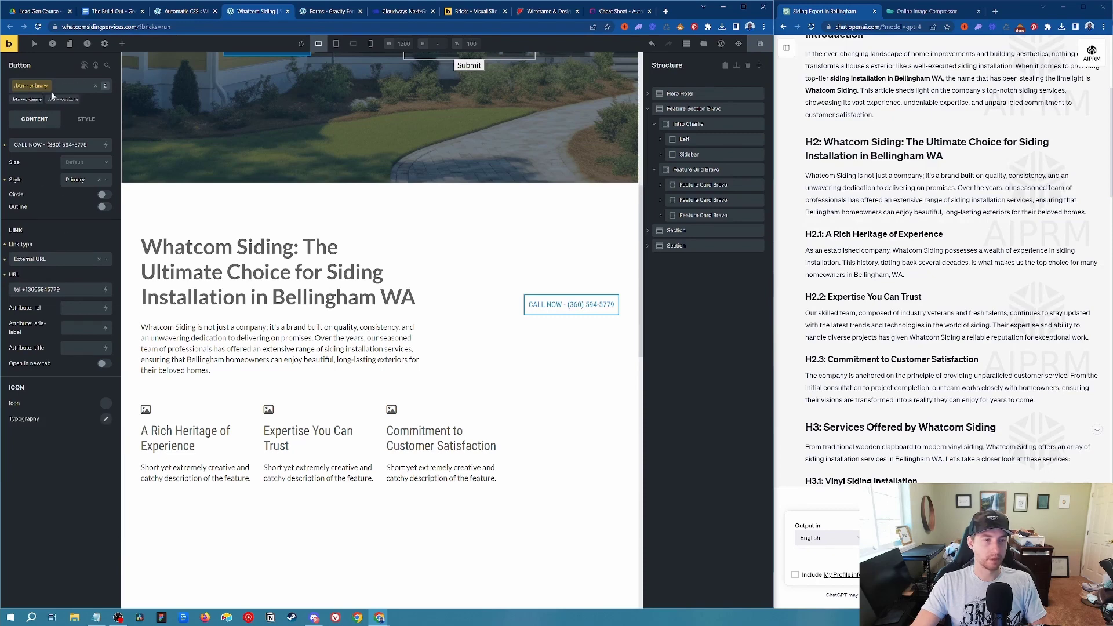
Set the CSS transition of the .btn--primary class to "all 0.3s ease" and lock the class.
click(81, 120)
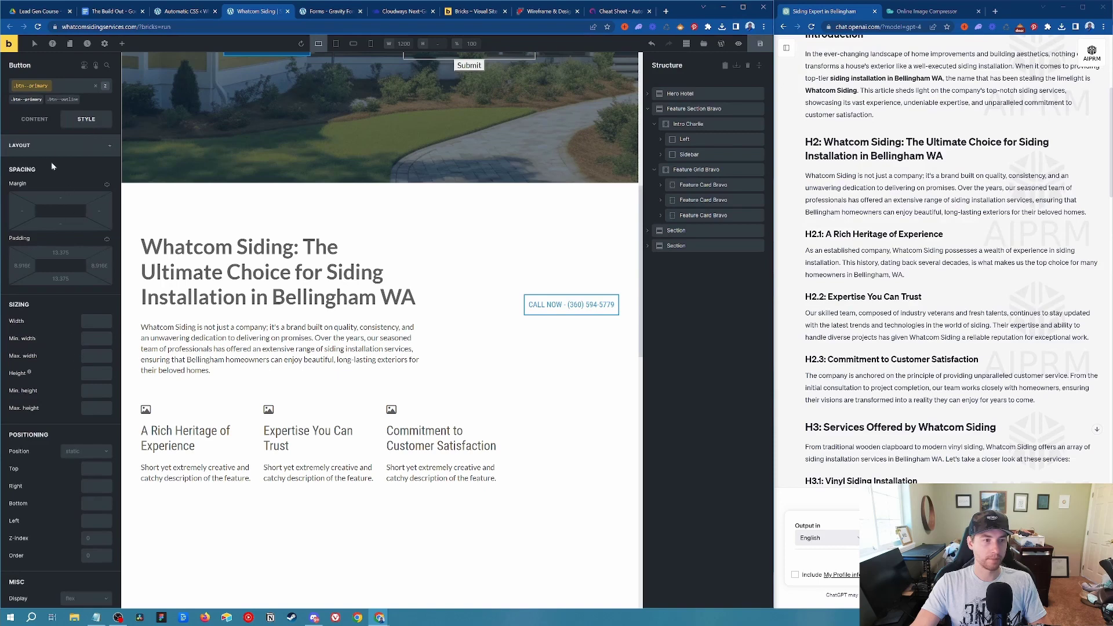
click(48, 146)
click(45, 279)
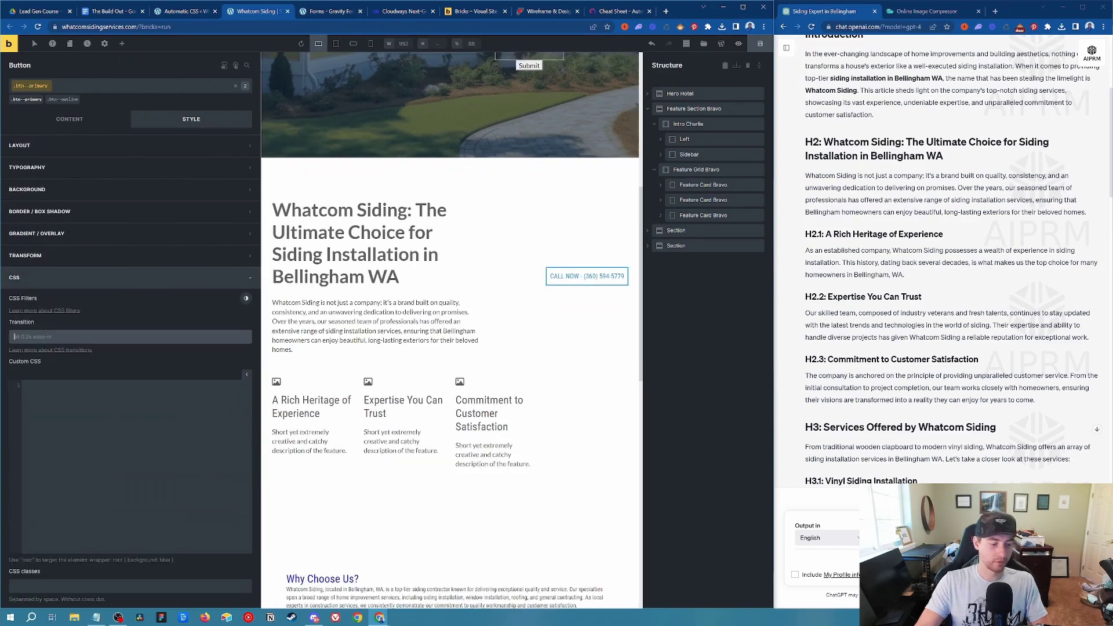
text(all 0.3)
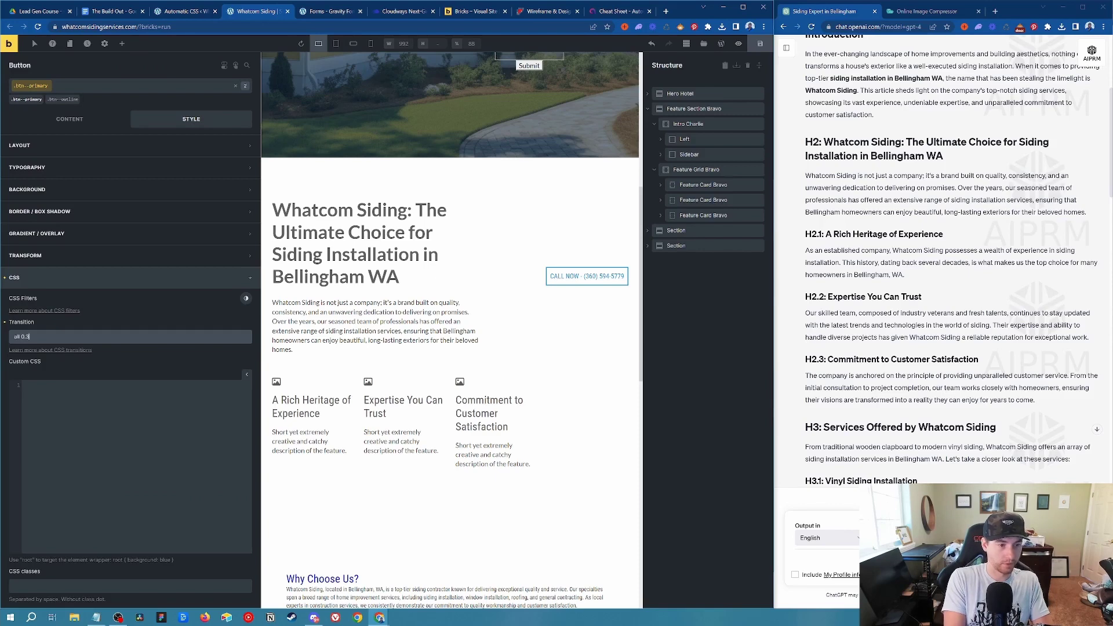
text(s ease)
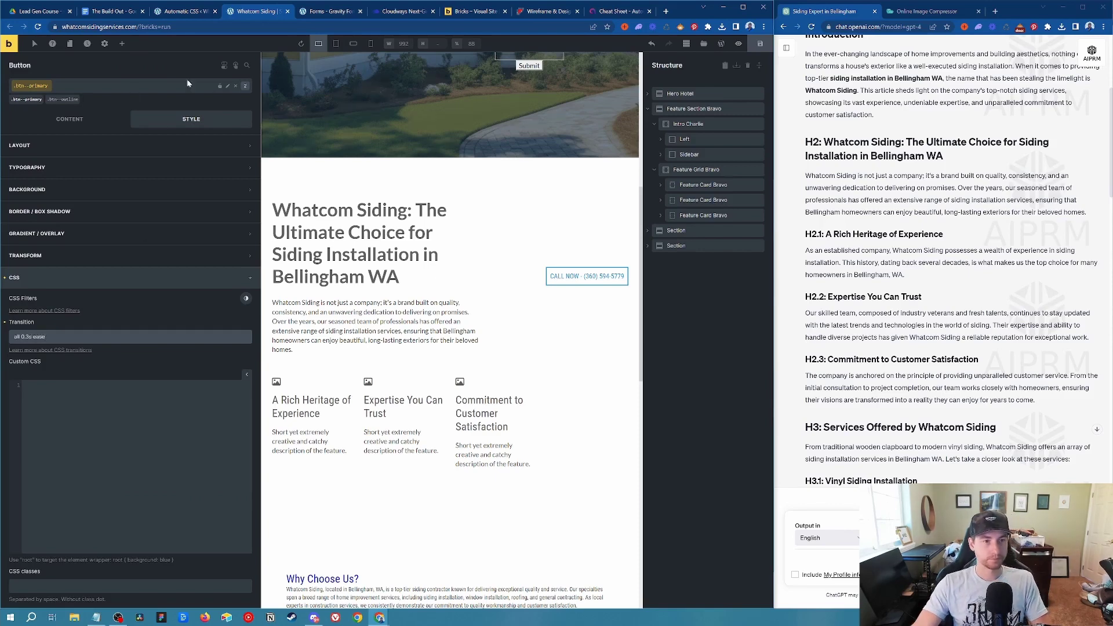
click(220, 86)
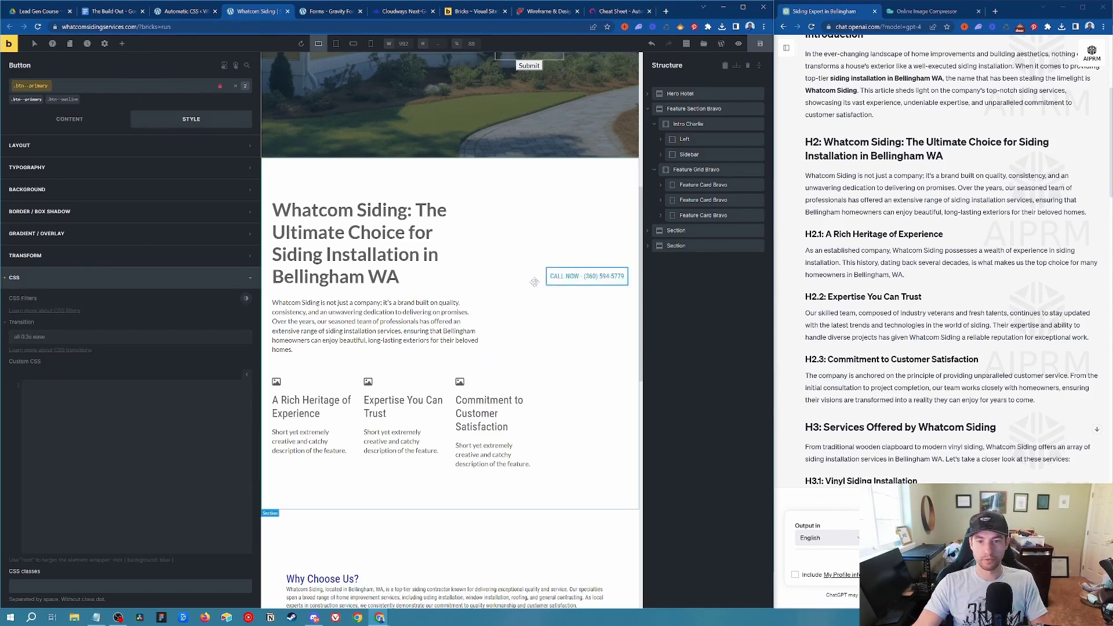
Select Feature Section Bravo, save the page, and narrow the element settings area to widen the canvas.
scroll(490, 281, up, 3)
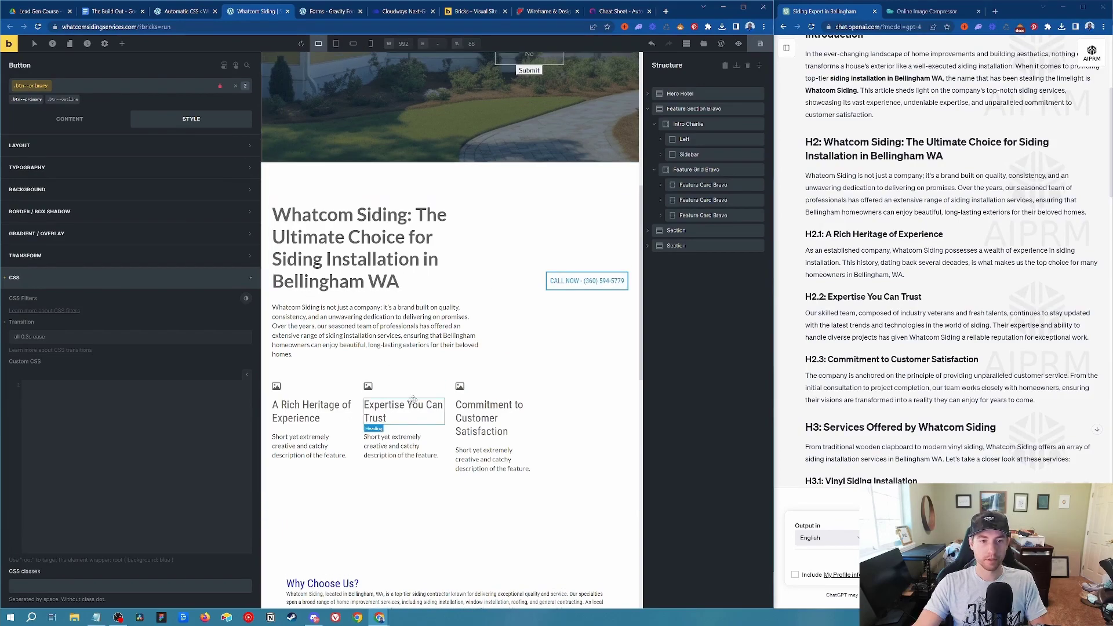
drag(261, 234, 143, 235)
scroll(489, 331, down, 5)
click(539, 462)
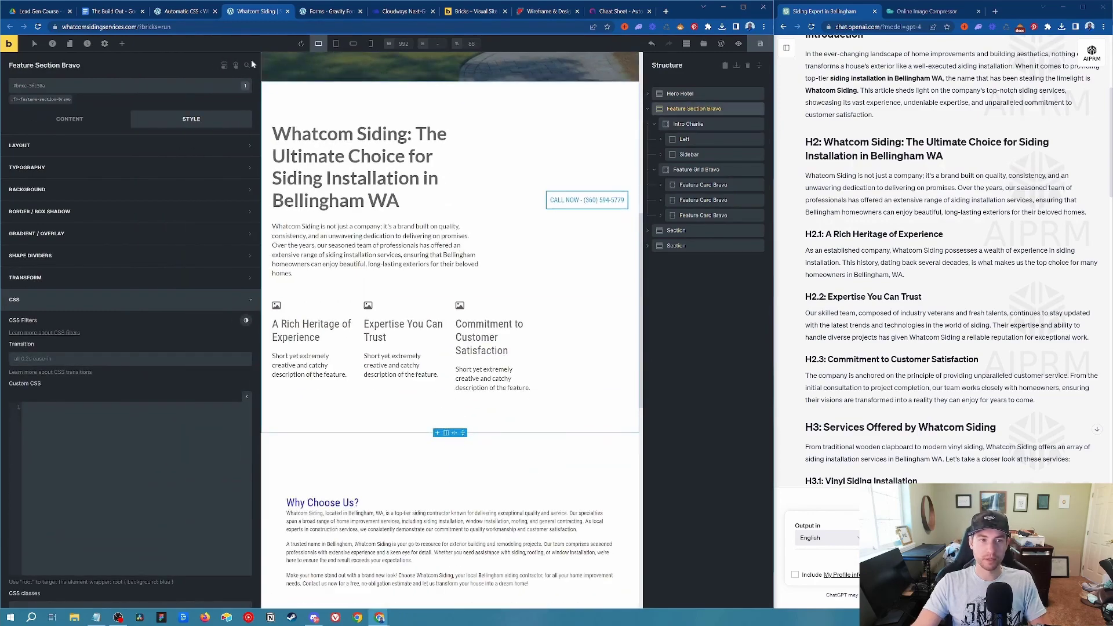
scroll(539, 386, up, 3)
scroll(539, 387, up, 1)
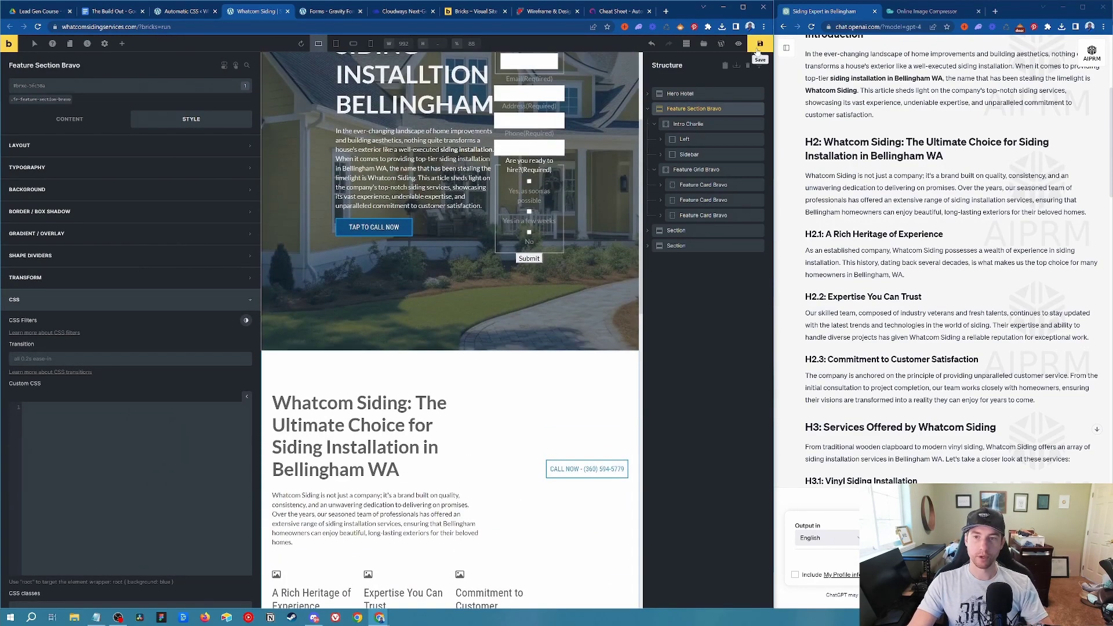
scroll(463, 356, up, 3)
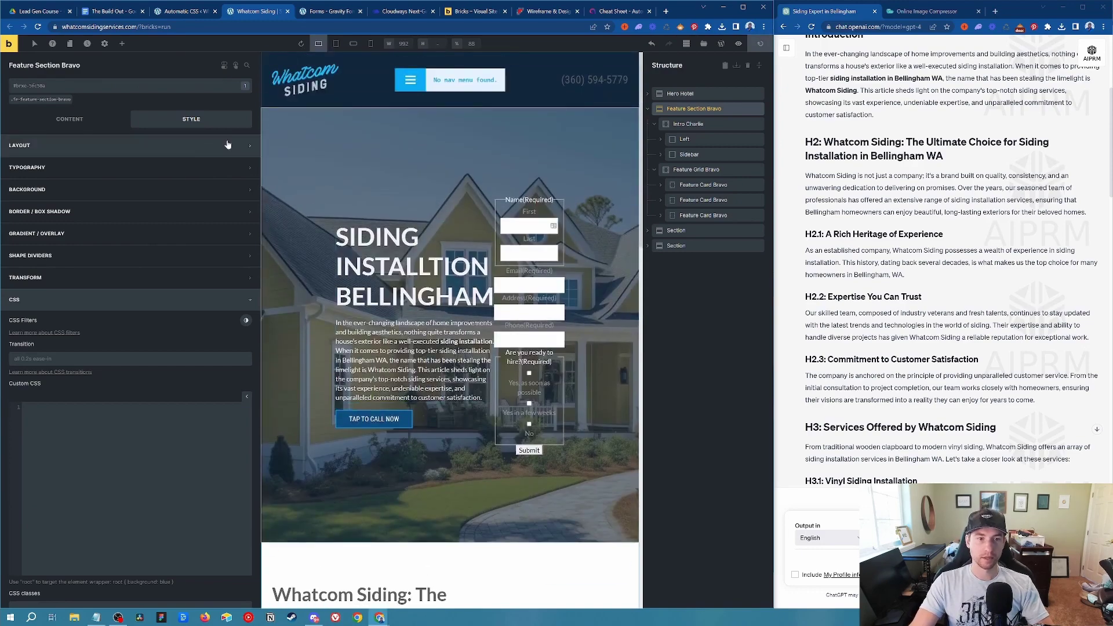
drag(261, 133, 104, 124)
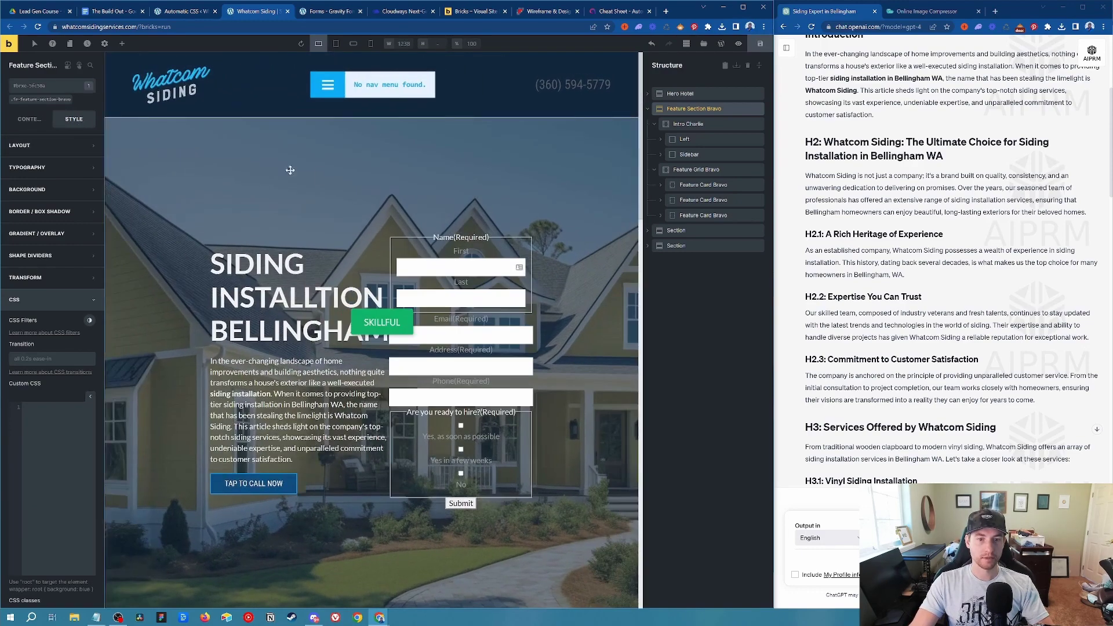
Clear the primary, secondary, light and dark color overrides from the Main Styles theme style.
click(104, 44)
click(47, 90)
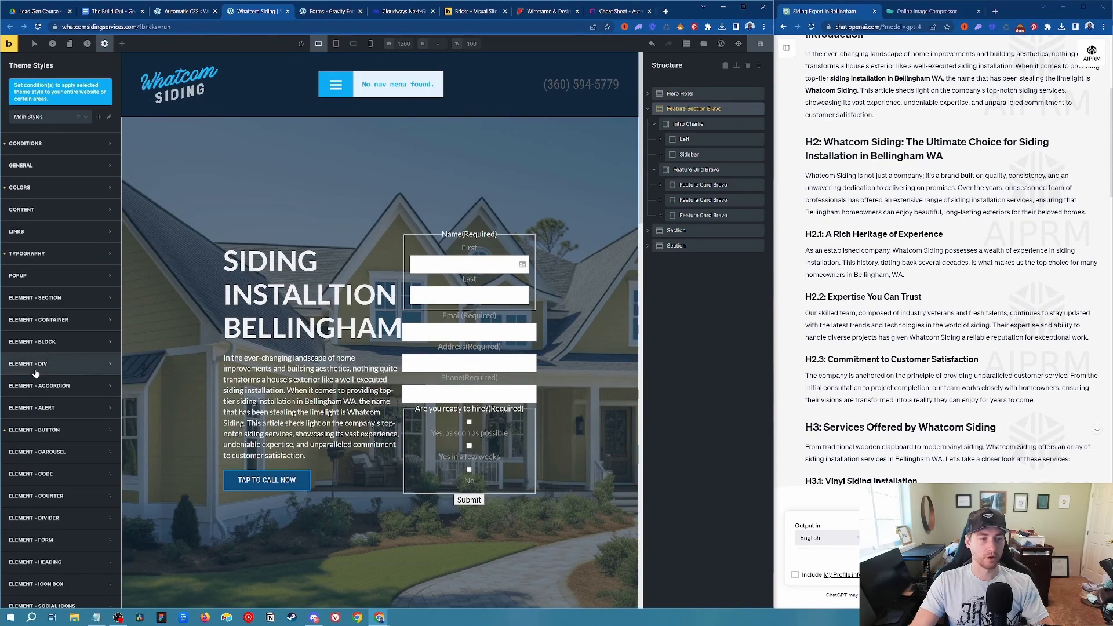
click(31, 190)
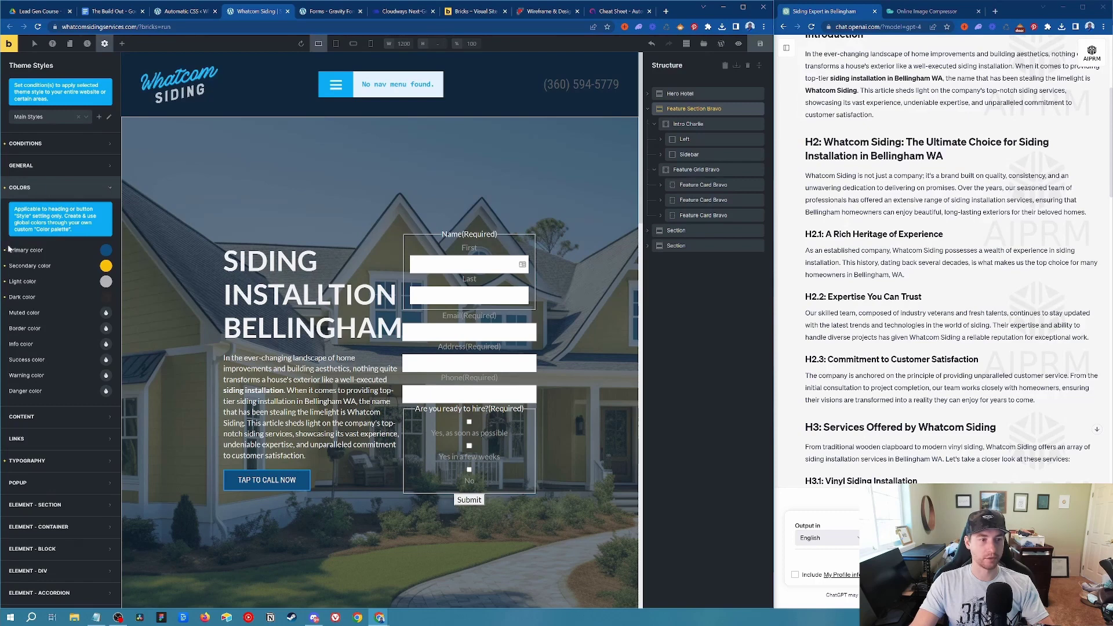
click(65, 185)
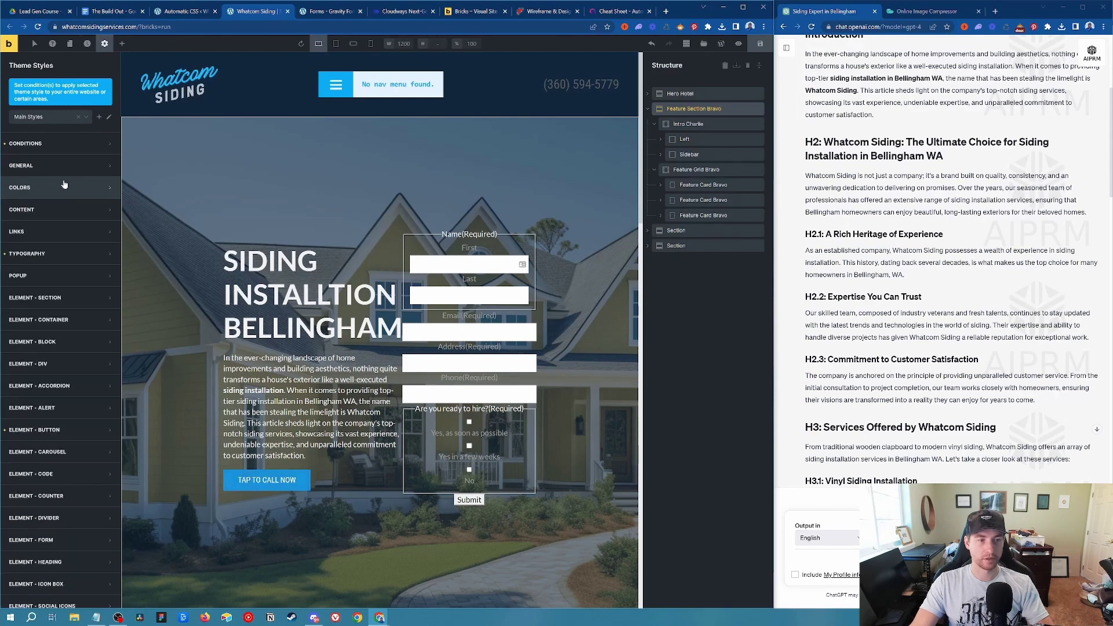
Open the H1 typography in the Main Styles theme style and search its font families for Roboto.
click(64, 255)
scroll(68, 224, down, 5)
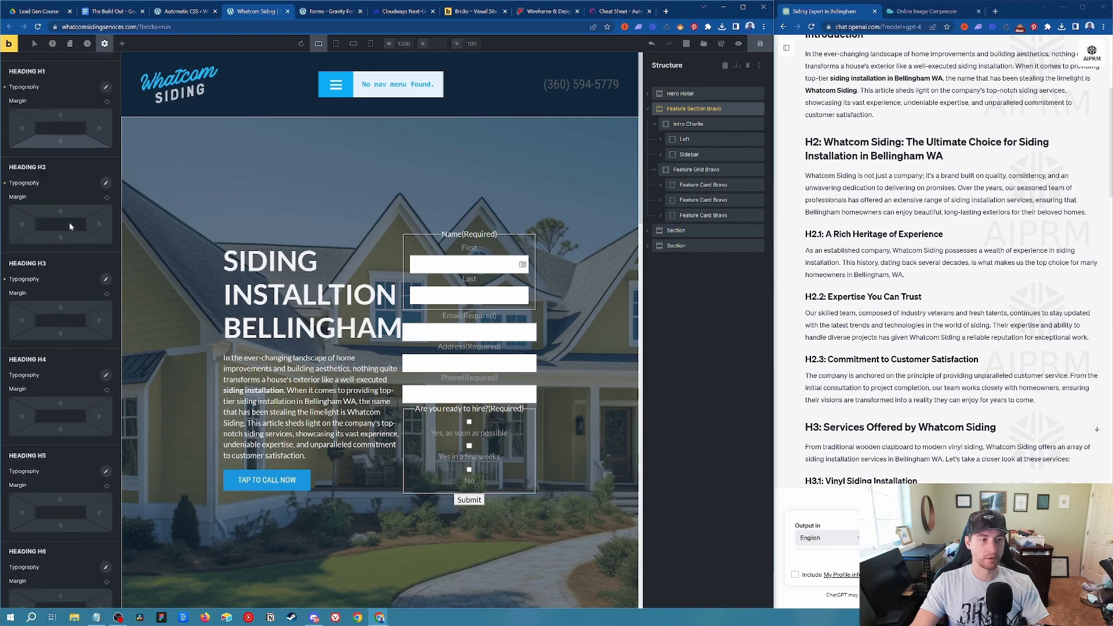
scroll(70, 226, up, 3)
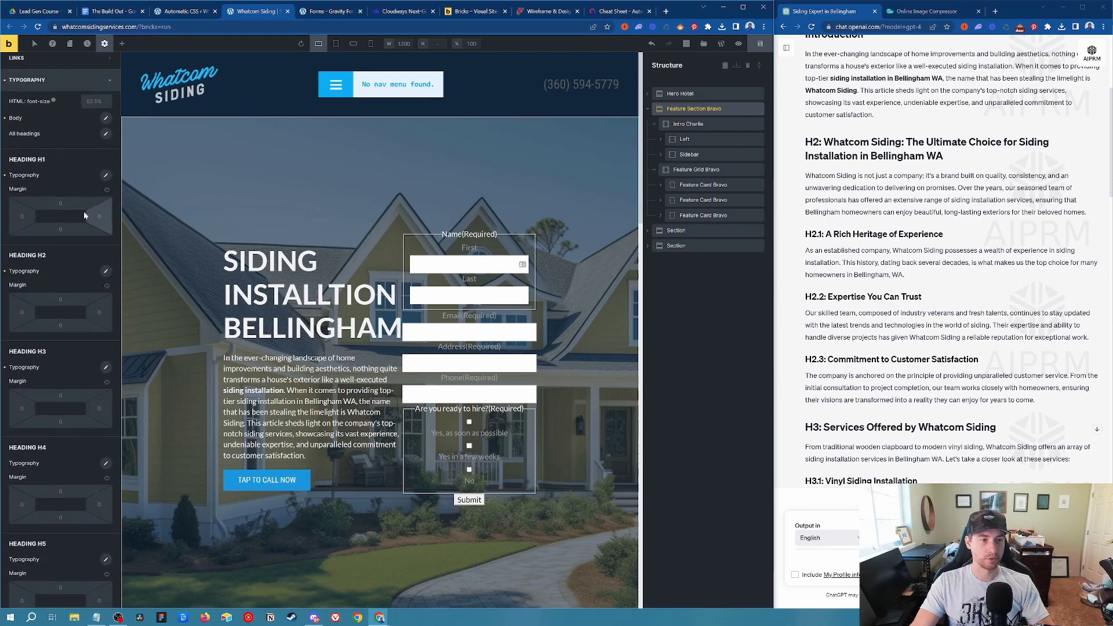
click(106, 176)
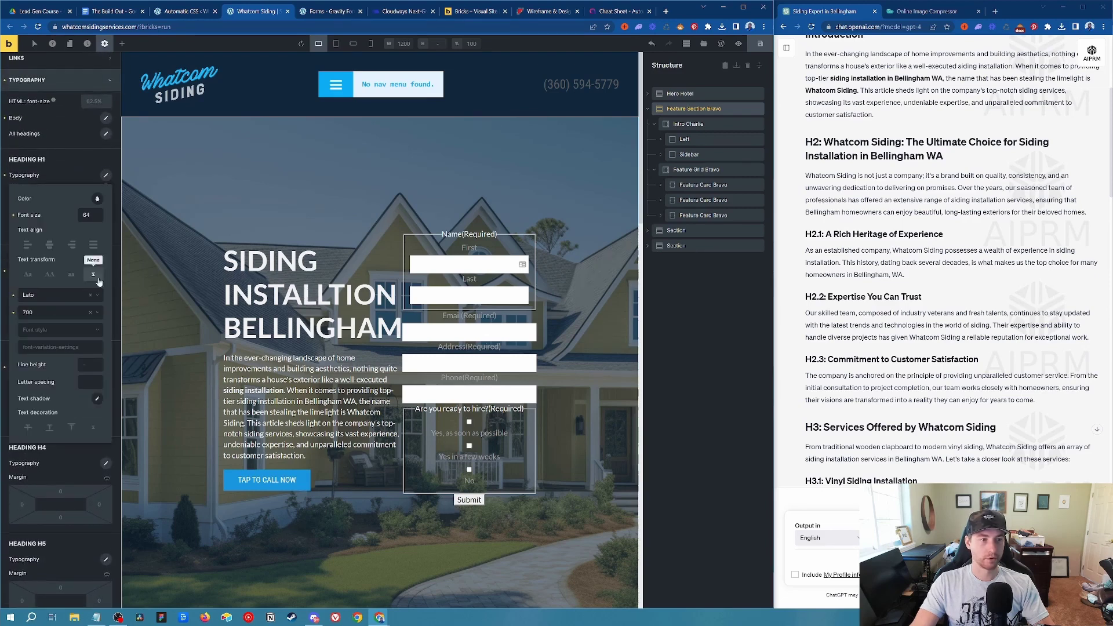
click(58, 304)
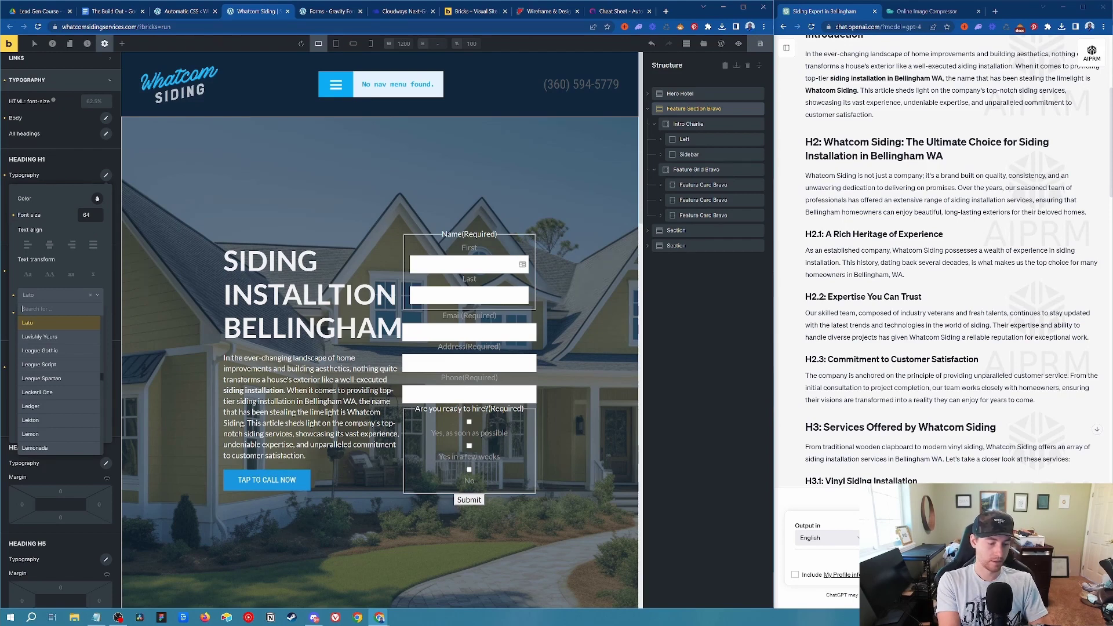
text(roboto)
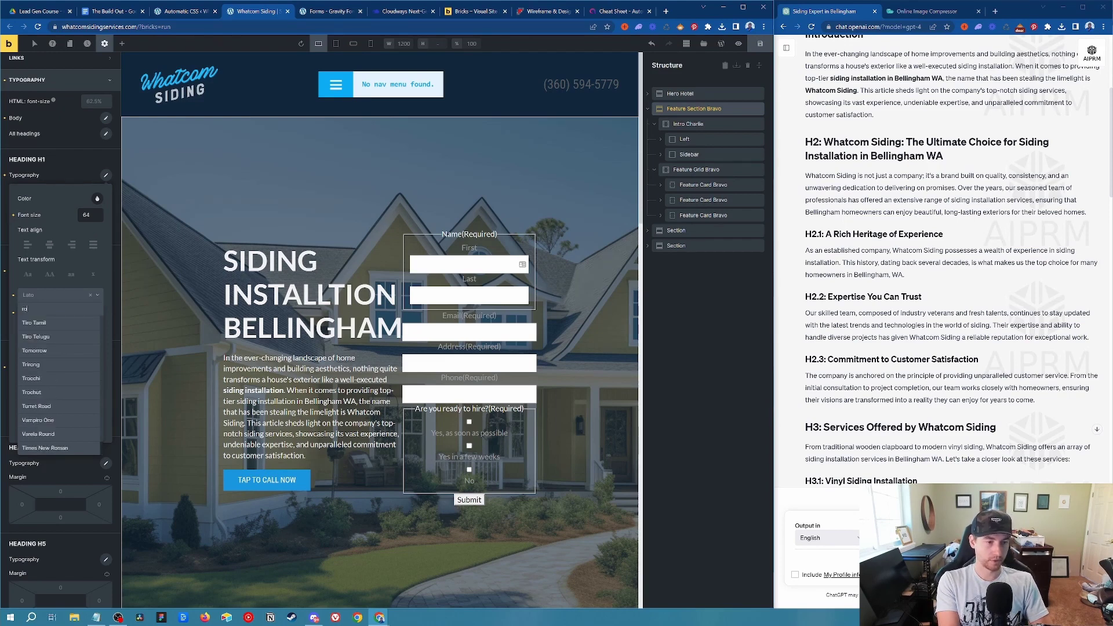
Try Roboto Condensed for the H1 heading typography, and settle on Poppins as its font family.
click(70, 336)
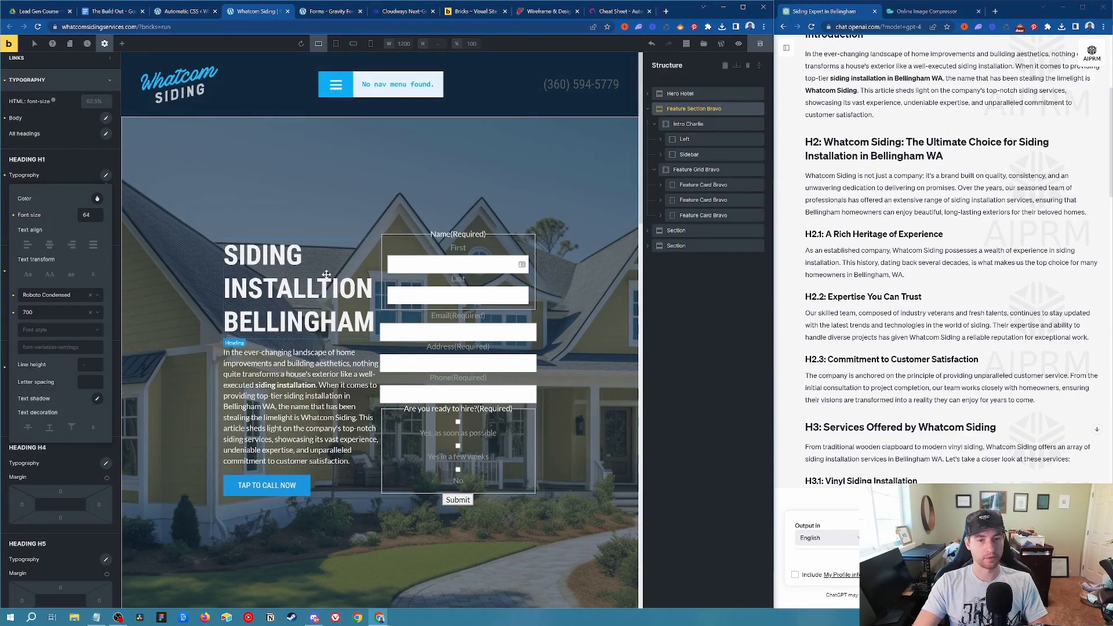
click(61, 297)
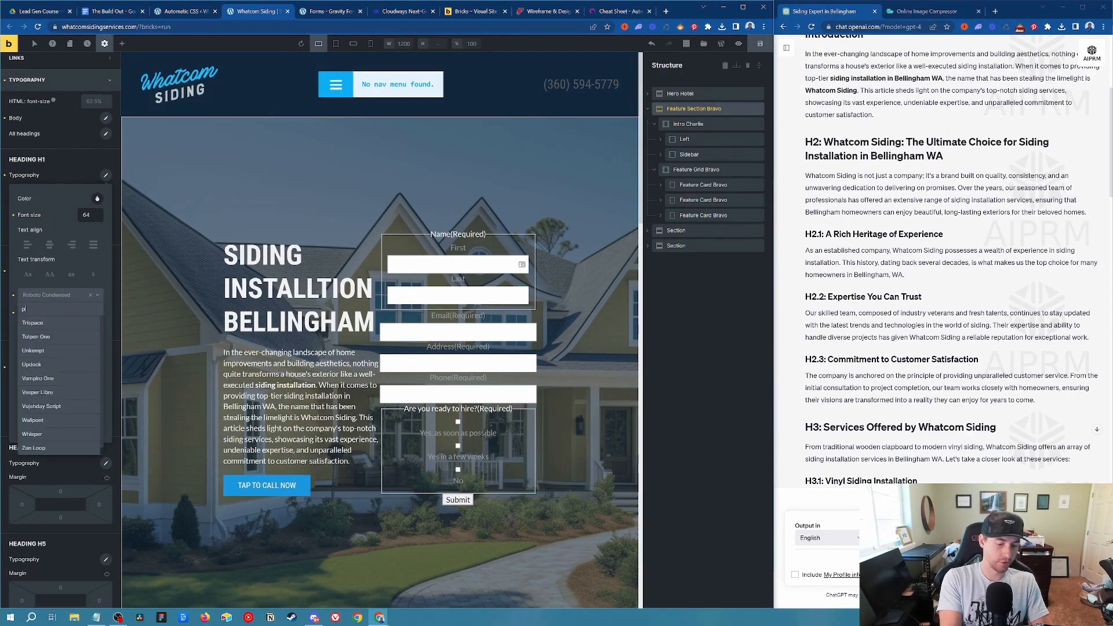
text(popp)
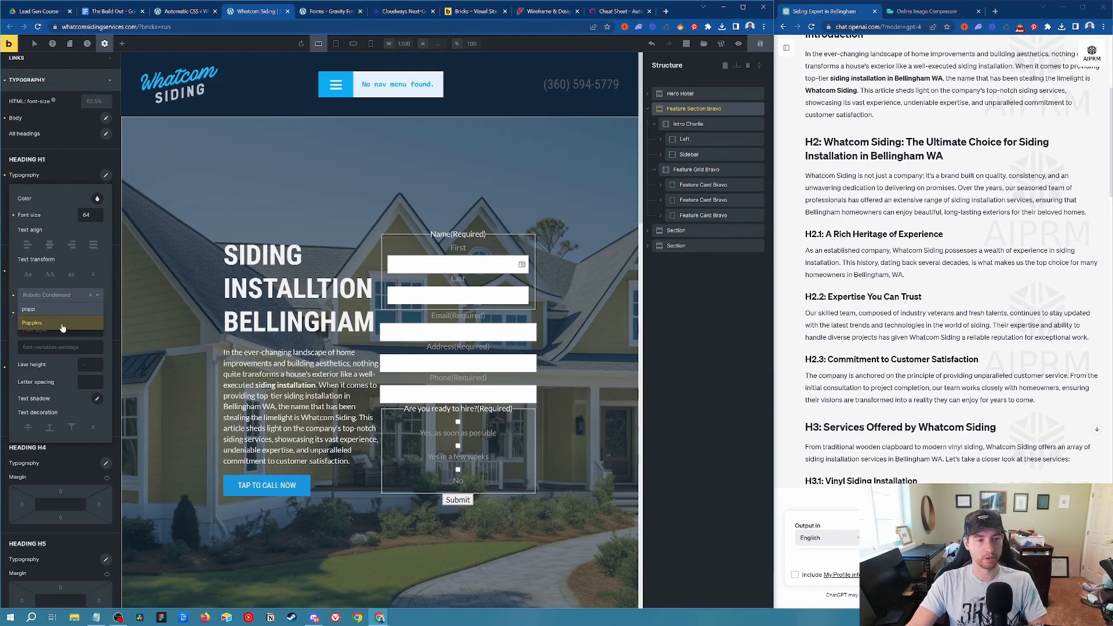
click(63, 323)
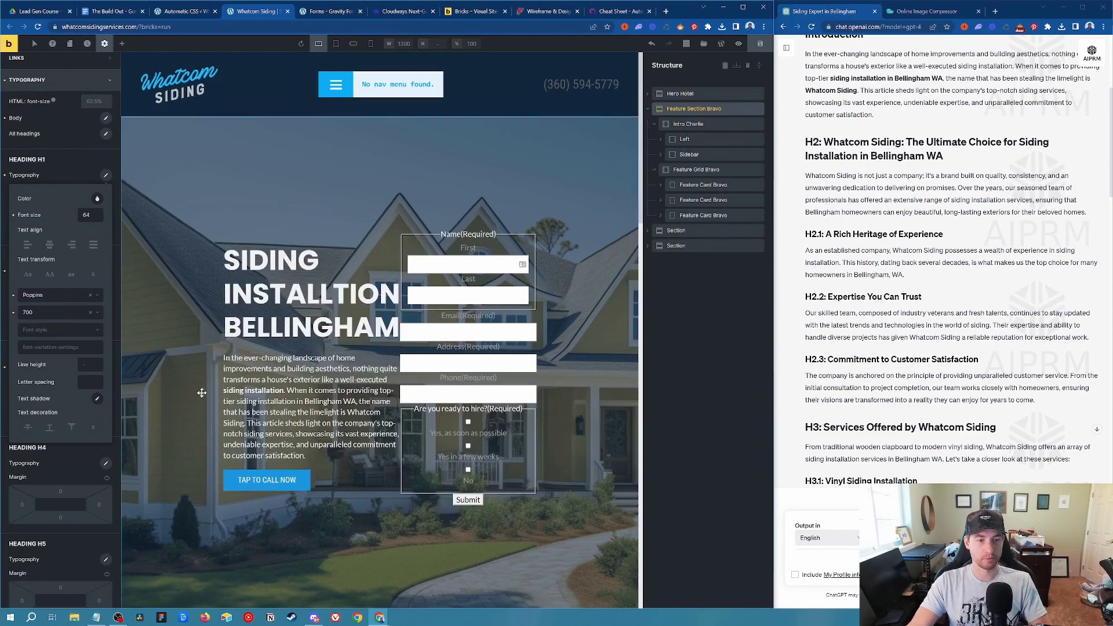
click(60, 163)
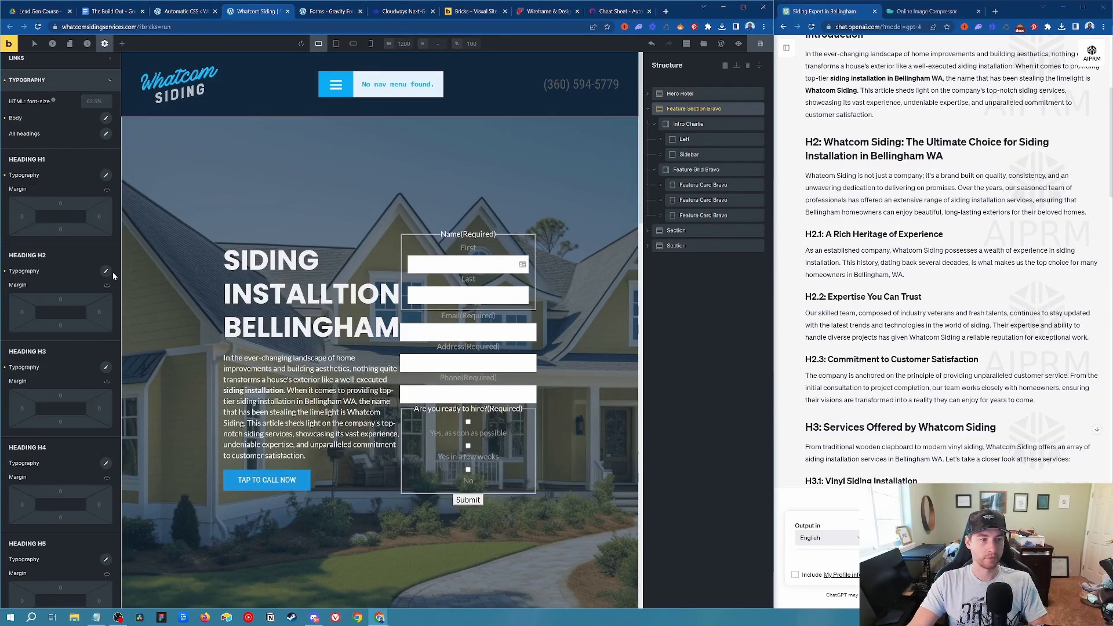
Set the font family of the H2 heading typography to Poppins.
click(107, 272)
click(40, 392)
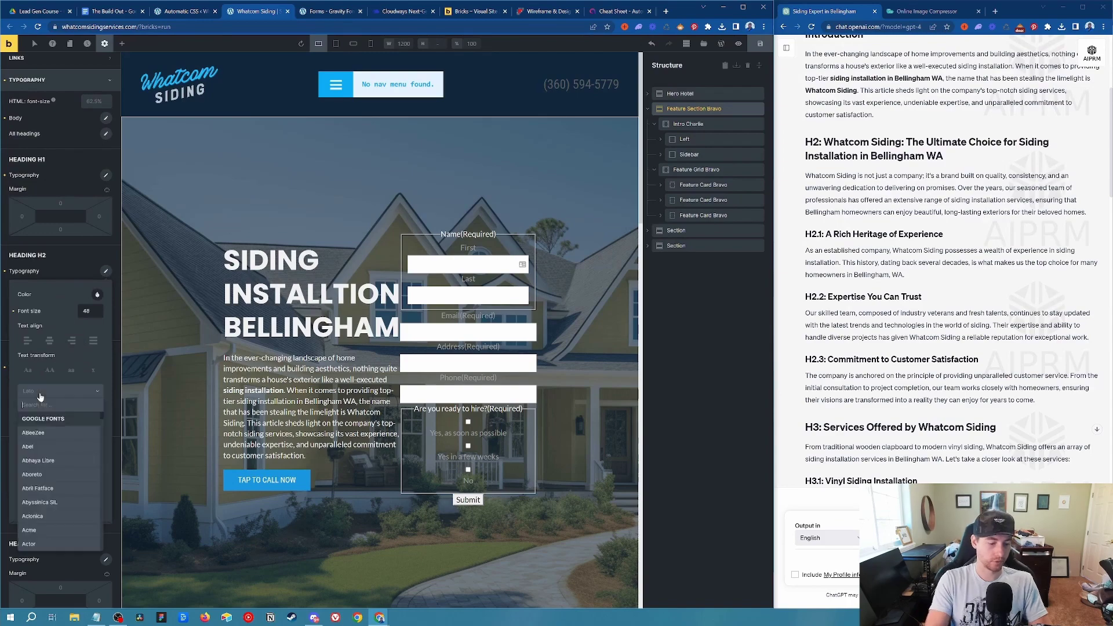
text(popp)
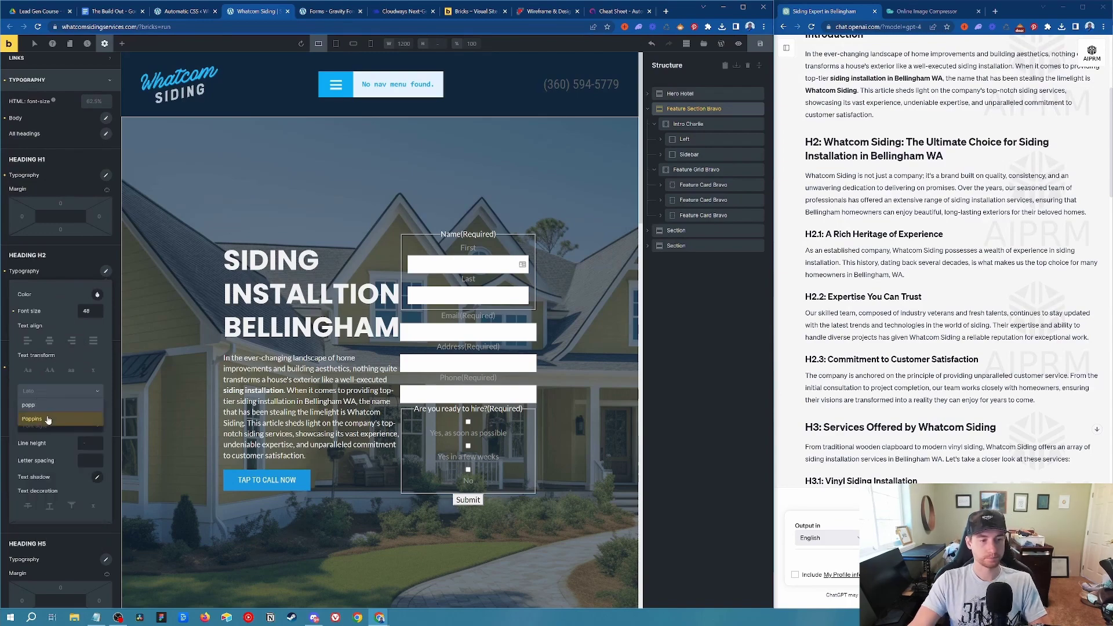
click(49, 419)
Set the H2 heading font size to 40 and transform its text to uppercase.
scroll(327, 457, down, 7)
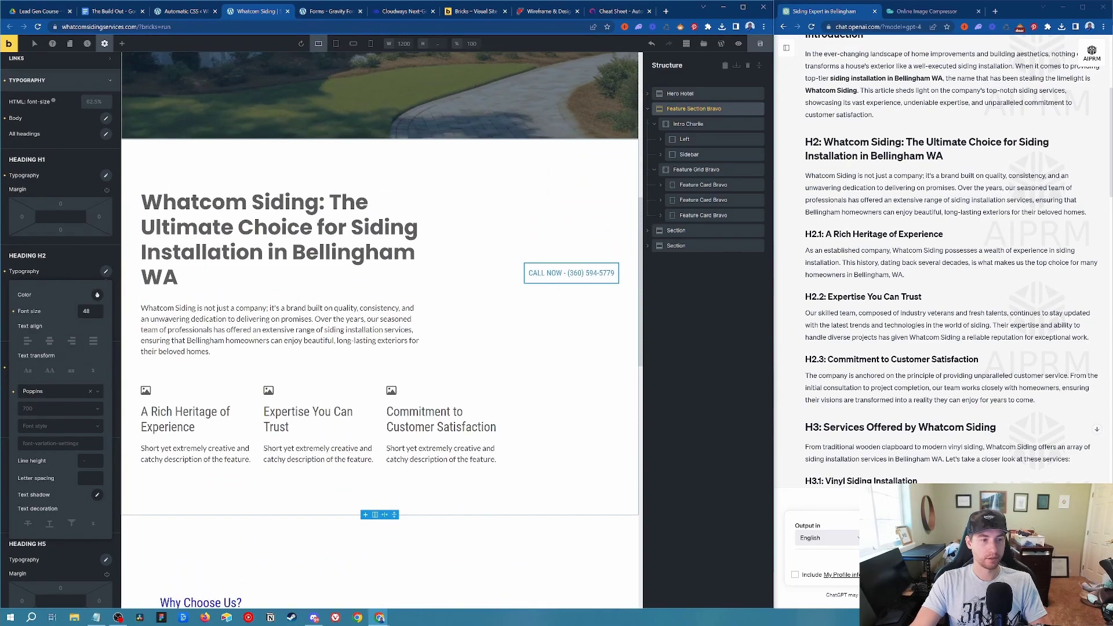
text(40)
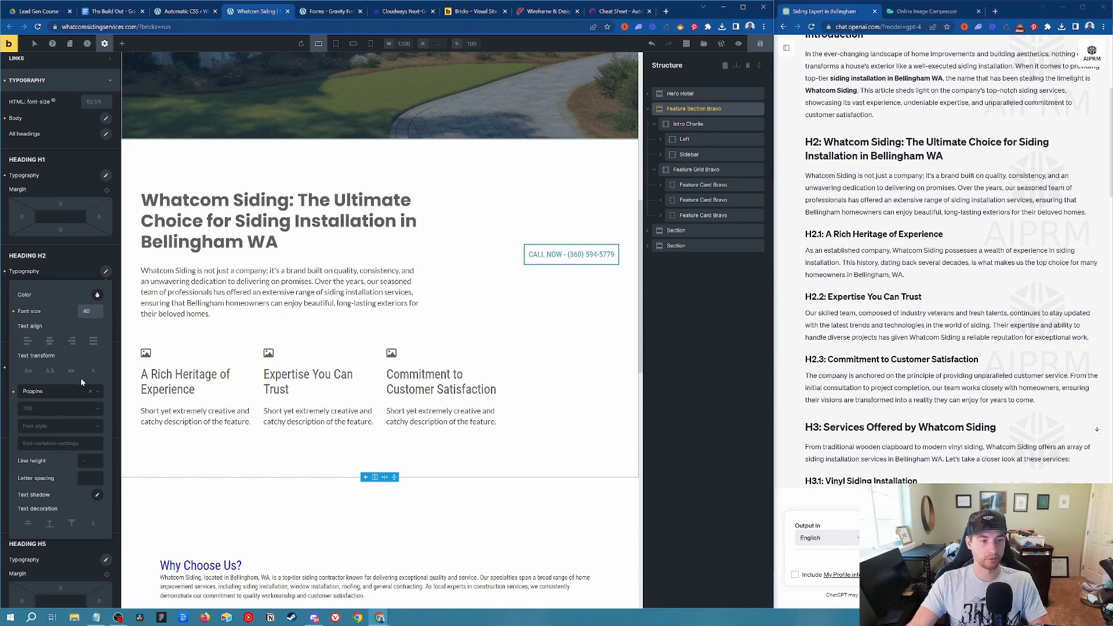
click(50, 370)
scroll(422, 417, up, 5)
scroll(422, 416, up, 5)
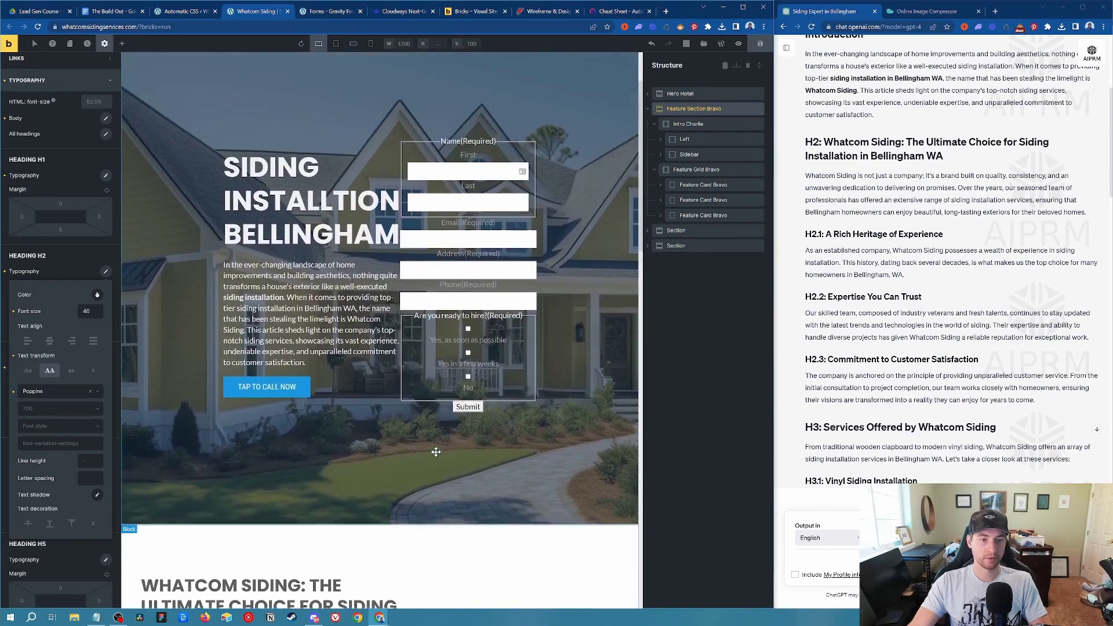
scroll(317, 208, down, 10)
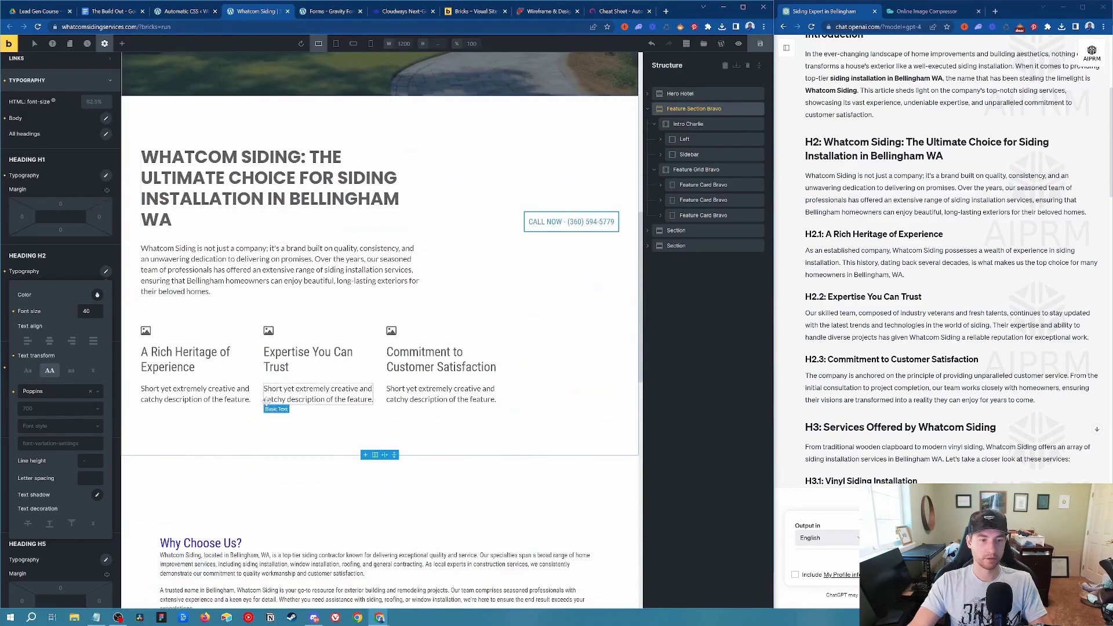
click(73, 255)
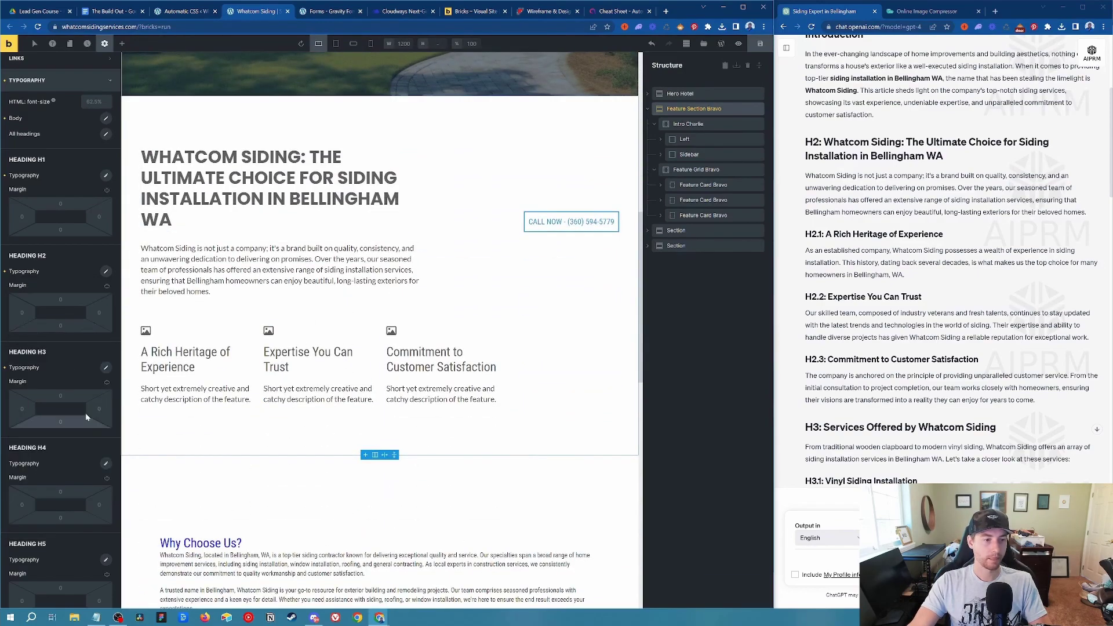
Change the font family of the H3 heading typography to Poppins.
click(105, 367)
scroll(57, 395, down, 3)
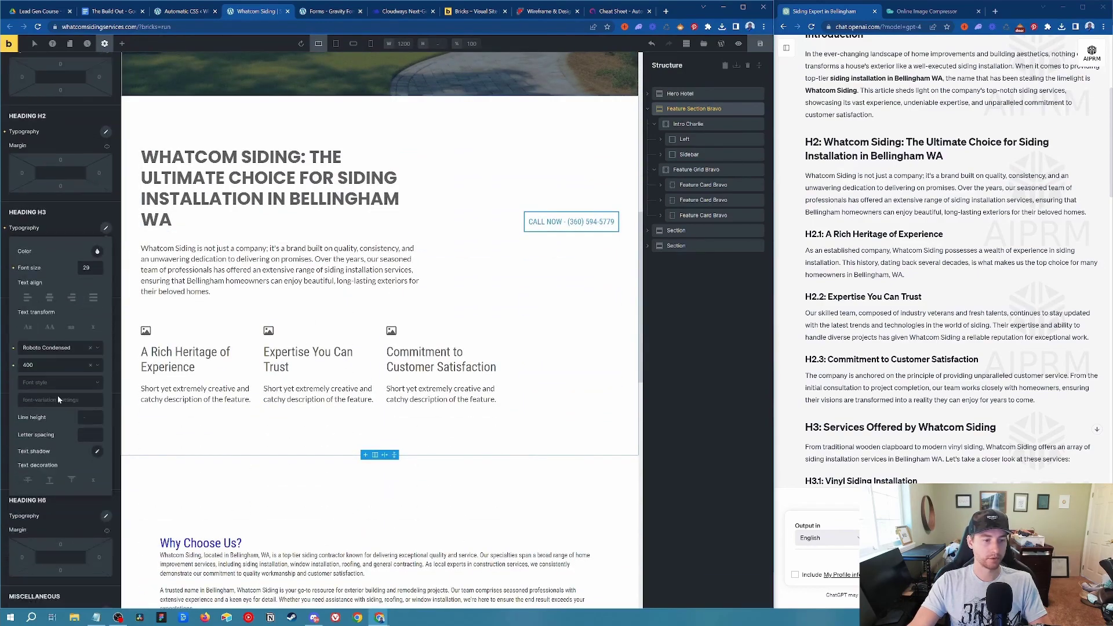
click(74, 313)
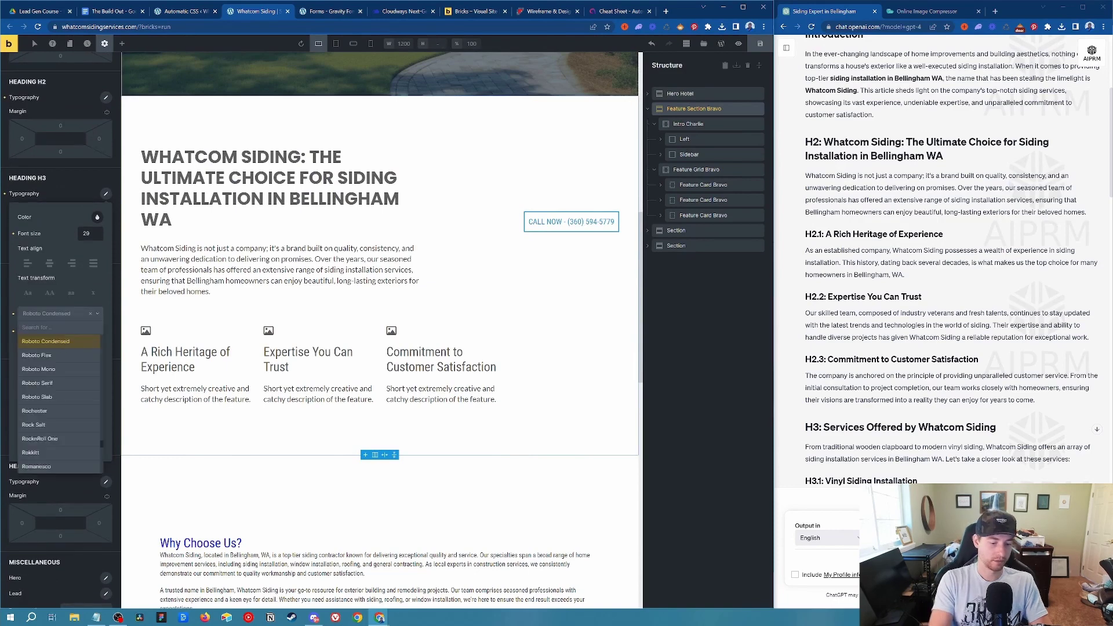
text(popp)
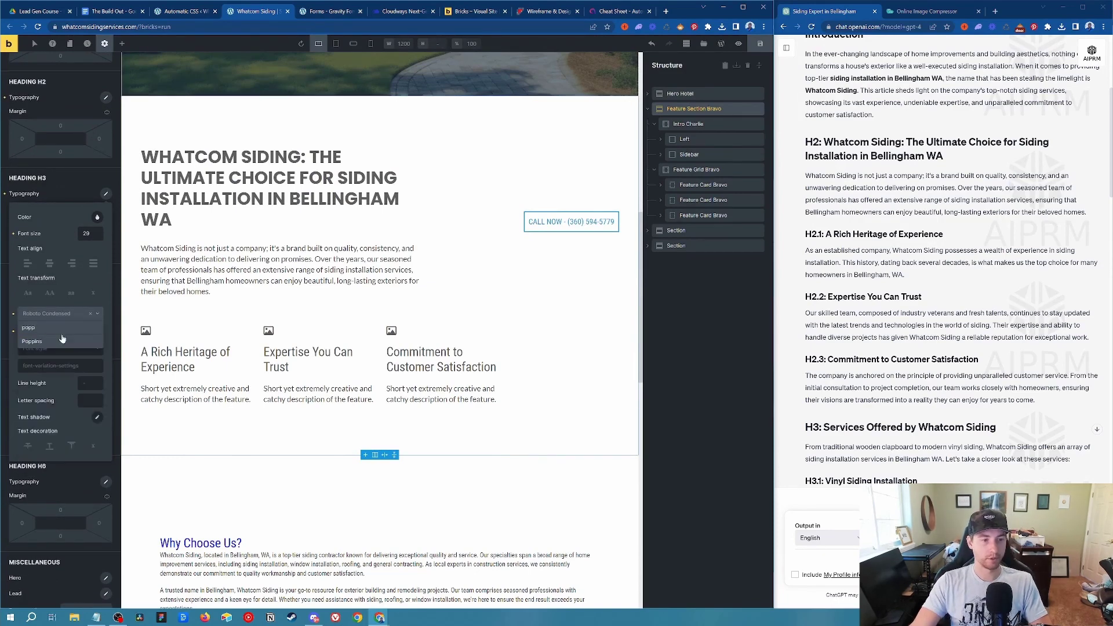
click(62, 341)
Reduce the H3 heading font size to 22, comparing nearby sizes on the feature card headings.
scroll(61, 348, down, 2)
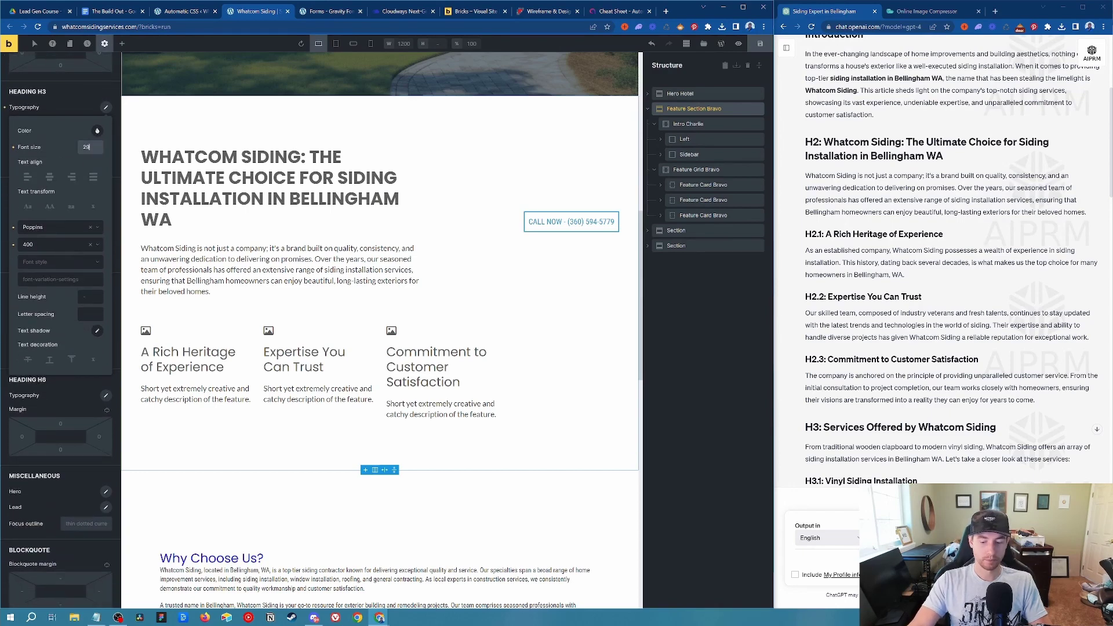
key(Down)
key(Down)
key(Down)
key(Down)
key(Down)
key(Down)
key(Down)
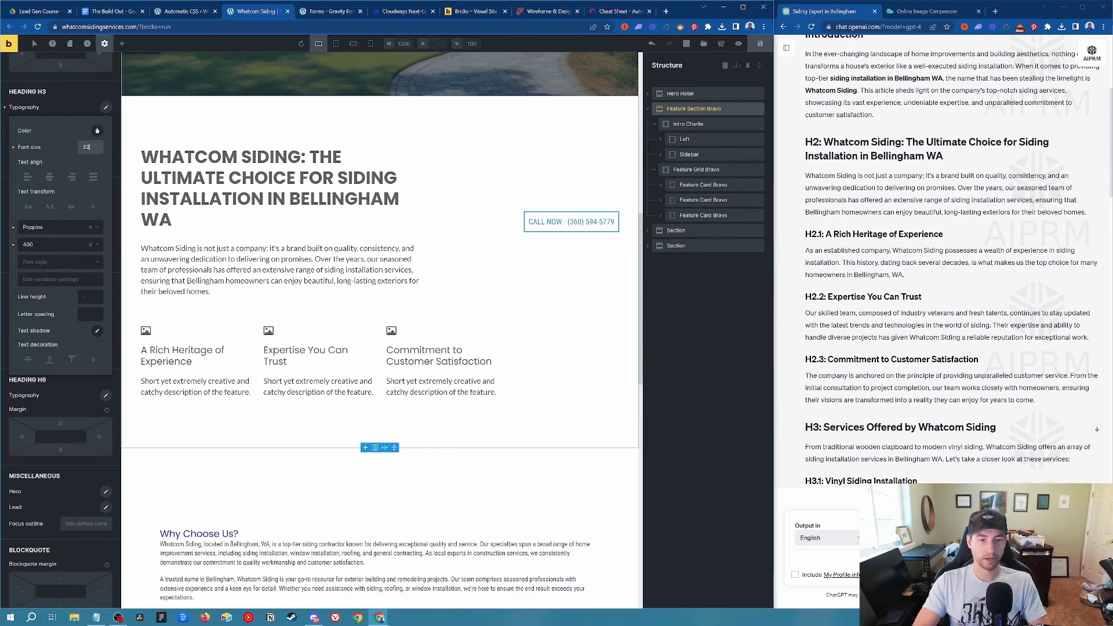
key(Up)
key(Up)
key(Up)
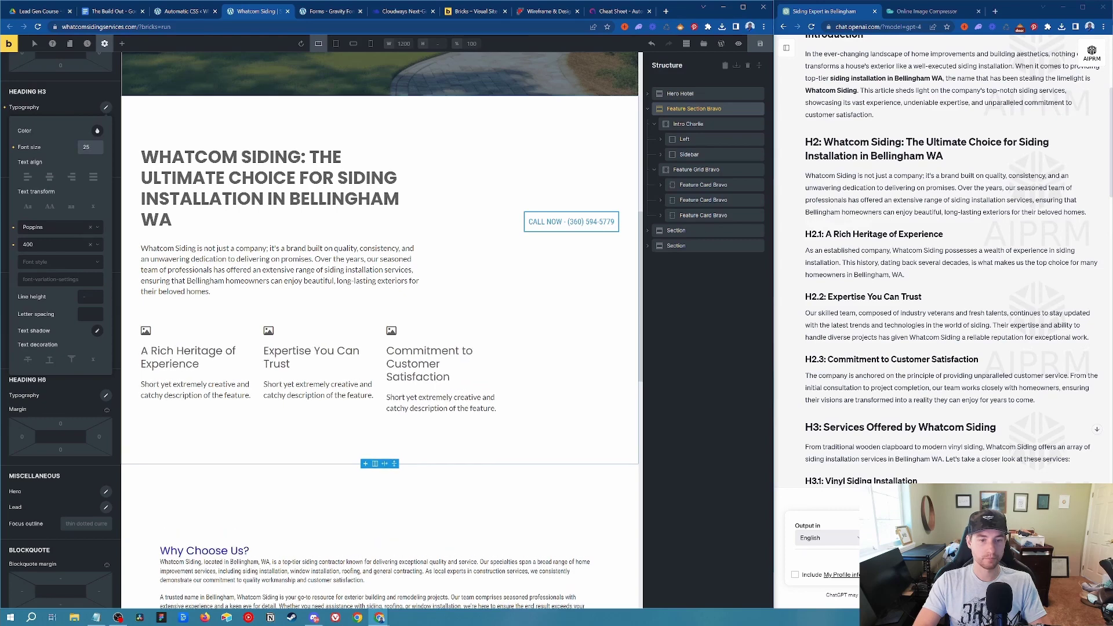
key(Down)
key(Down)
key(Down)
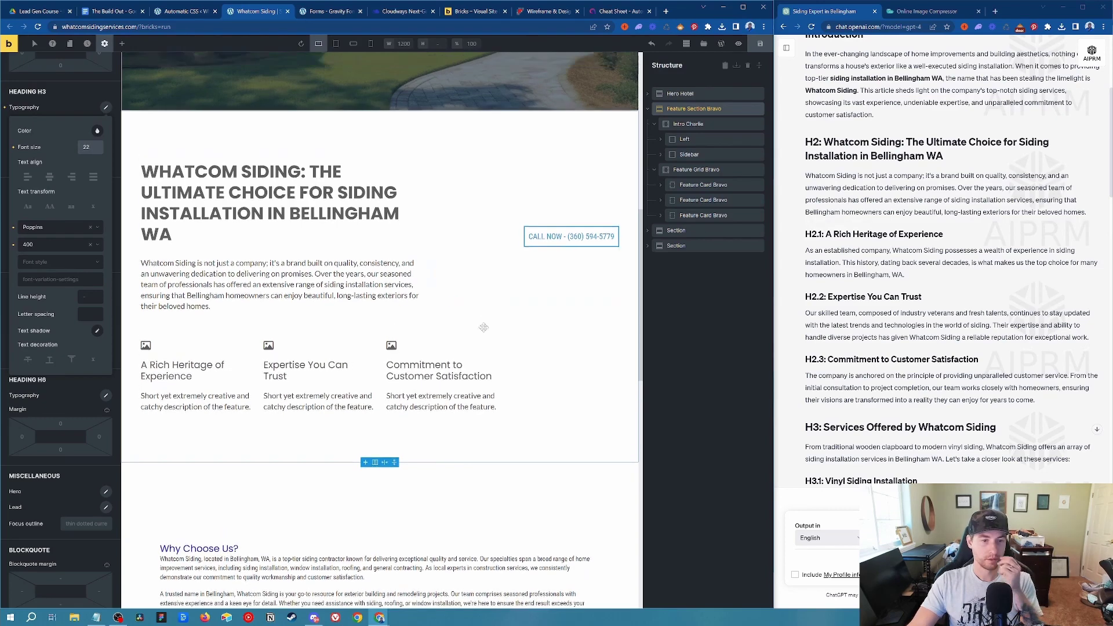
Compare font weights 500 and 600 for the H3 heading and keep 500.
click(52, 244)
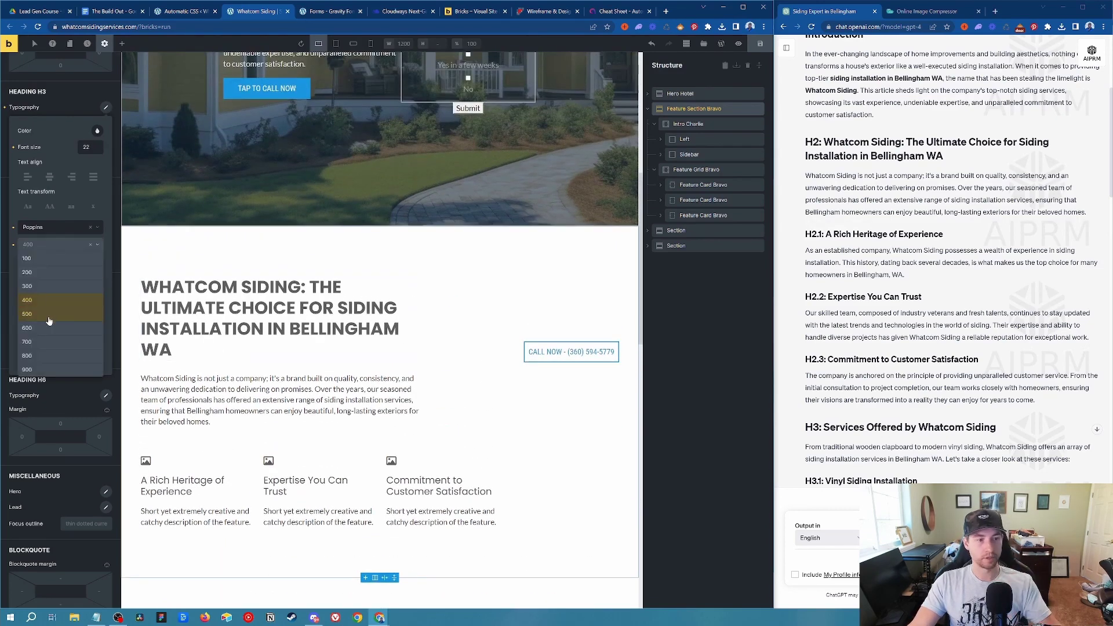
click(48, 315)
click(55, 244)
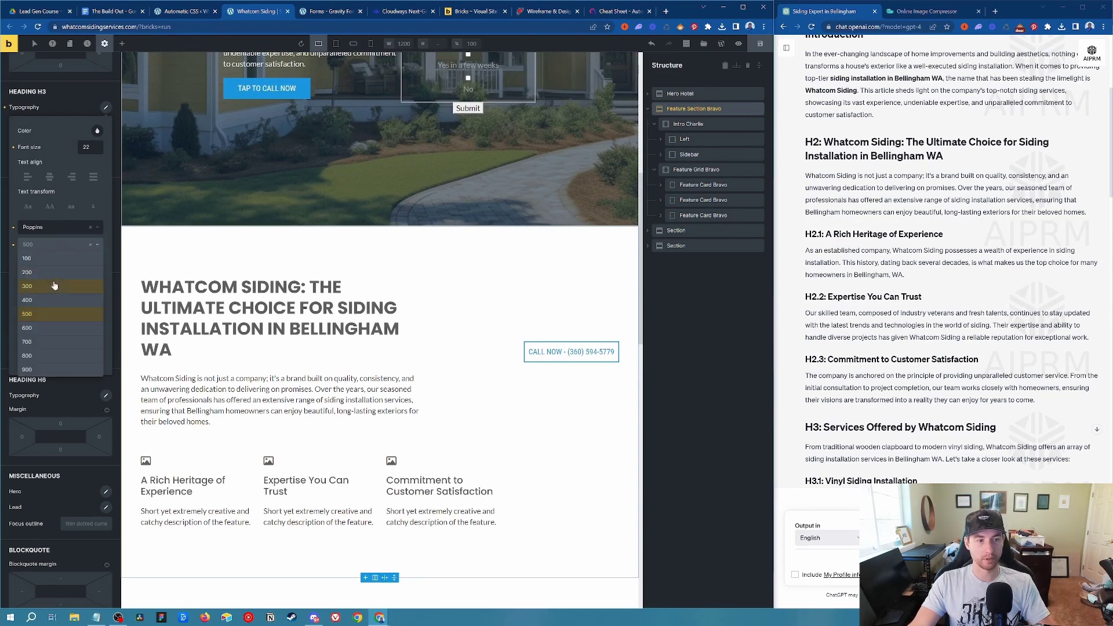
click(49, 327)
click(47, 246)
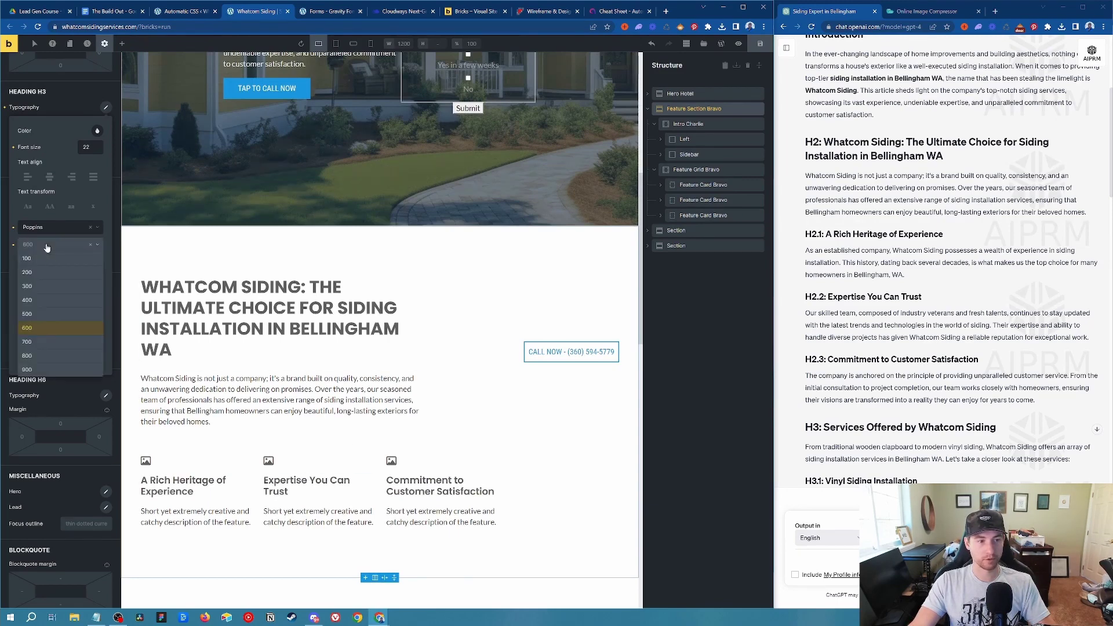
click(45, 313)
scroll(242, 287, up, 1)
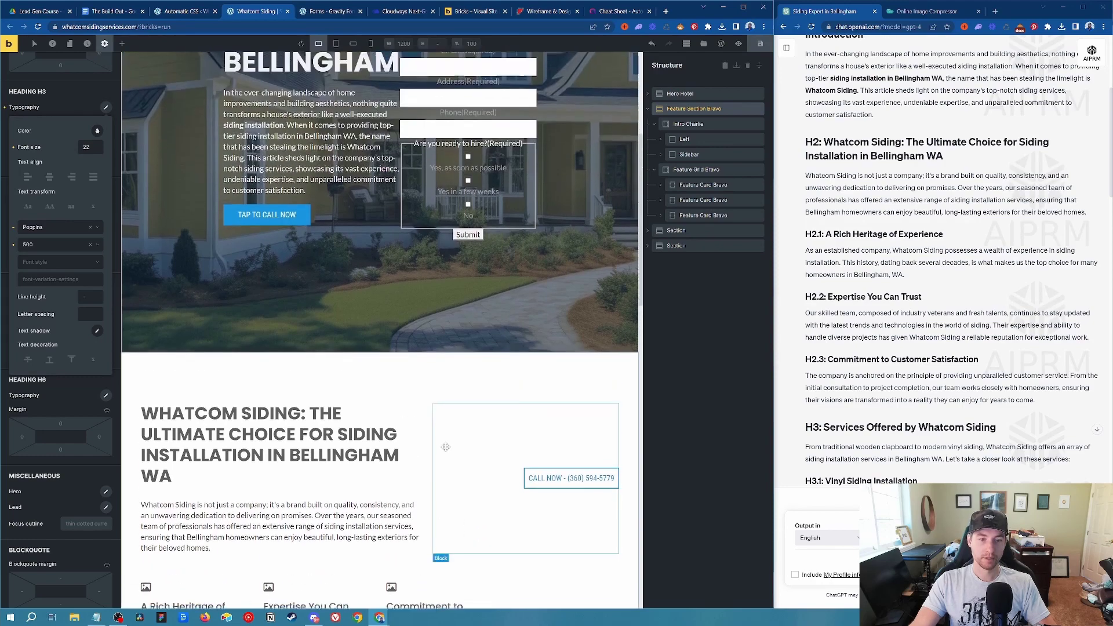
scroll(241, 286, down, 3)
scroll(241, 286, down, 2)
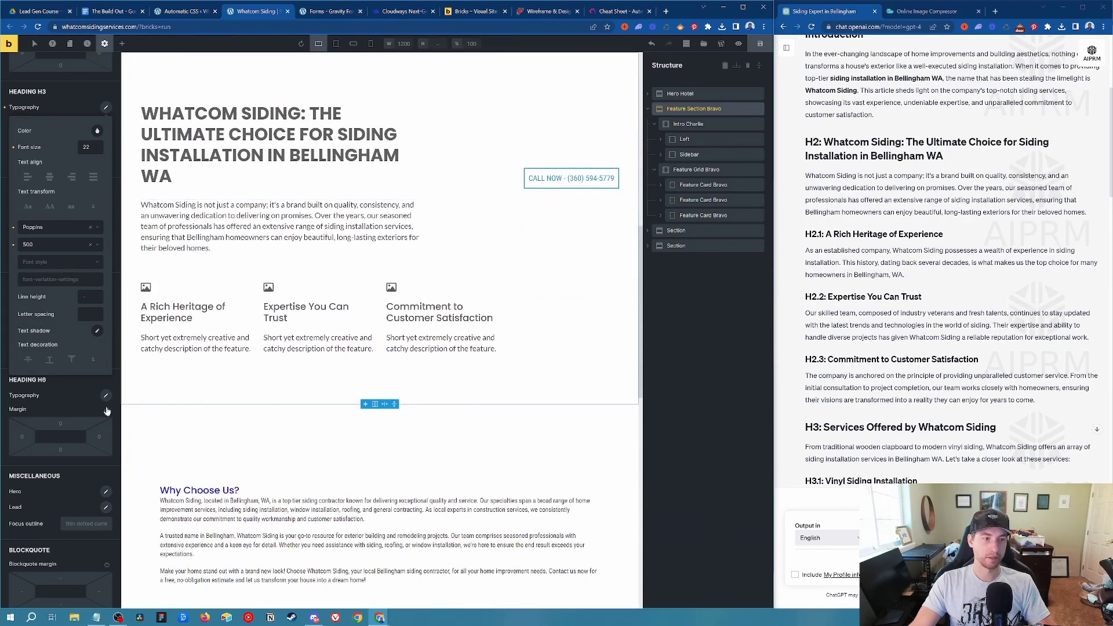
click(82, 266)
Try Open Sans as the font family of the body typography.
scroll(94, 420, up, 8)
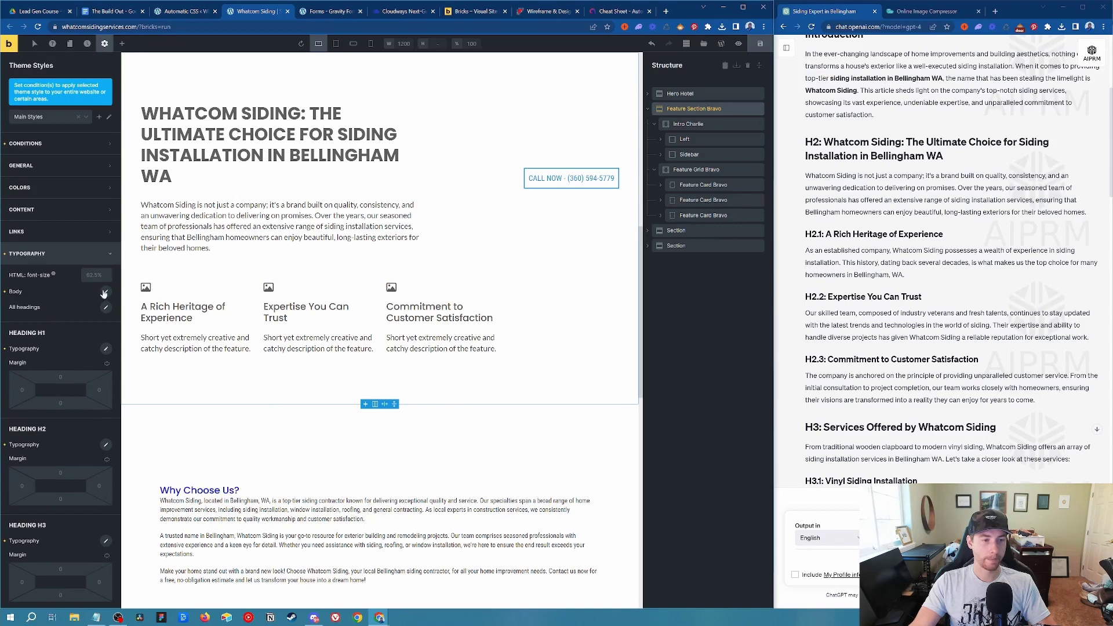
click(105, 293)
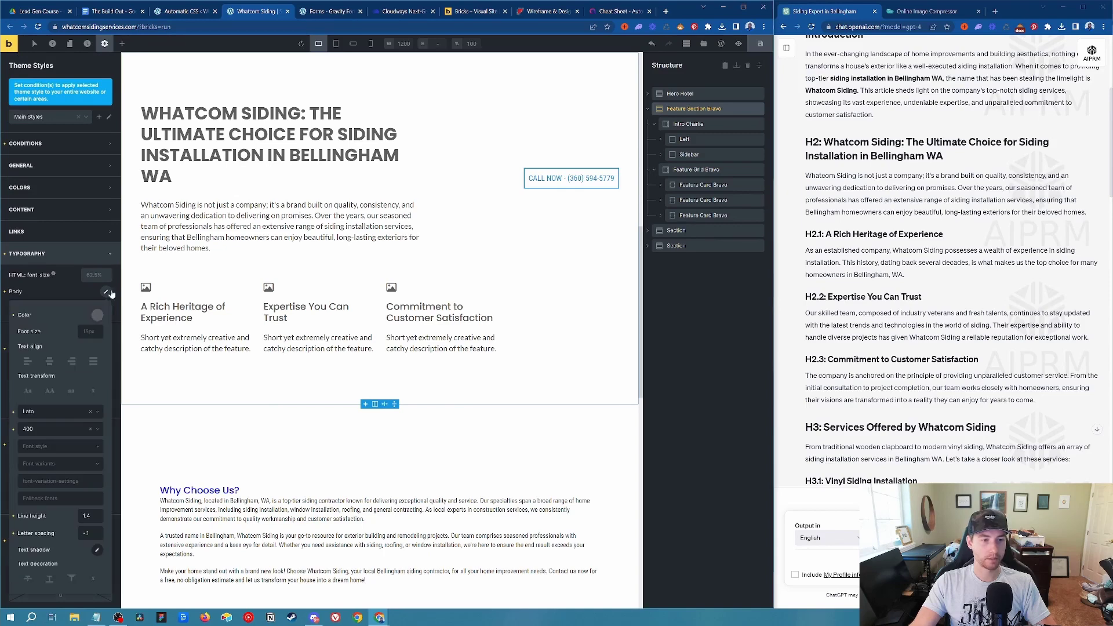
click(67, 413)
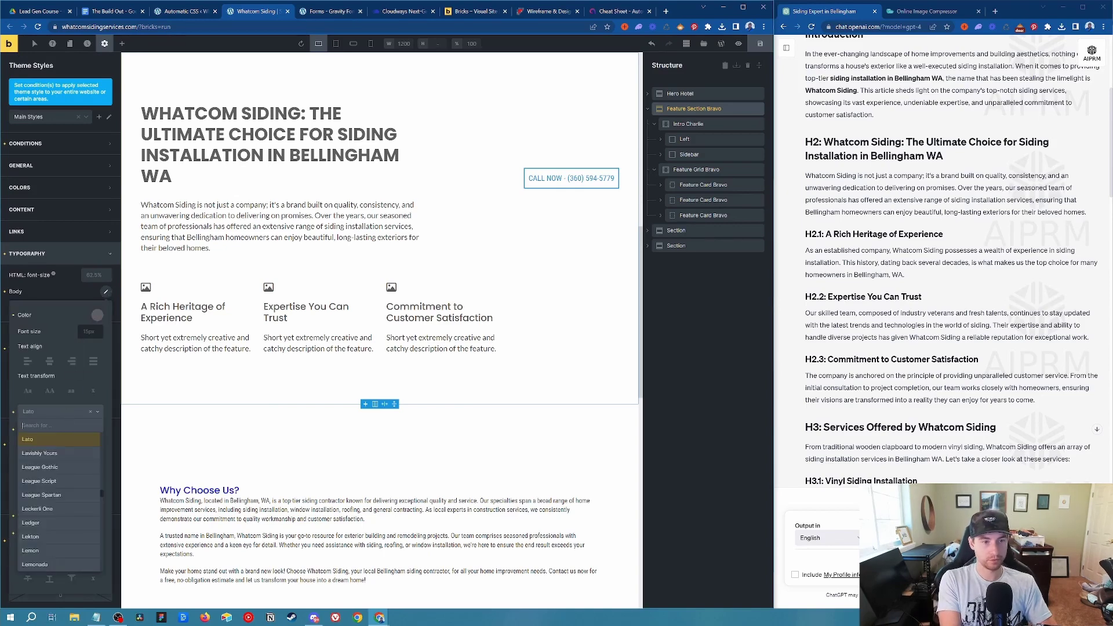
text(open)
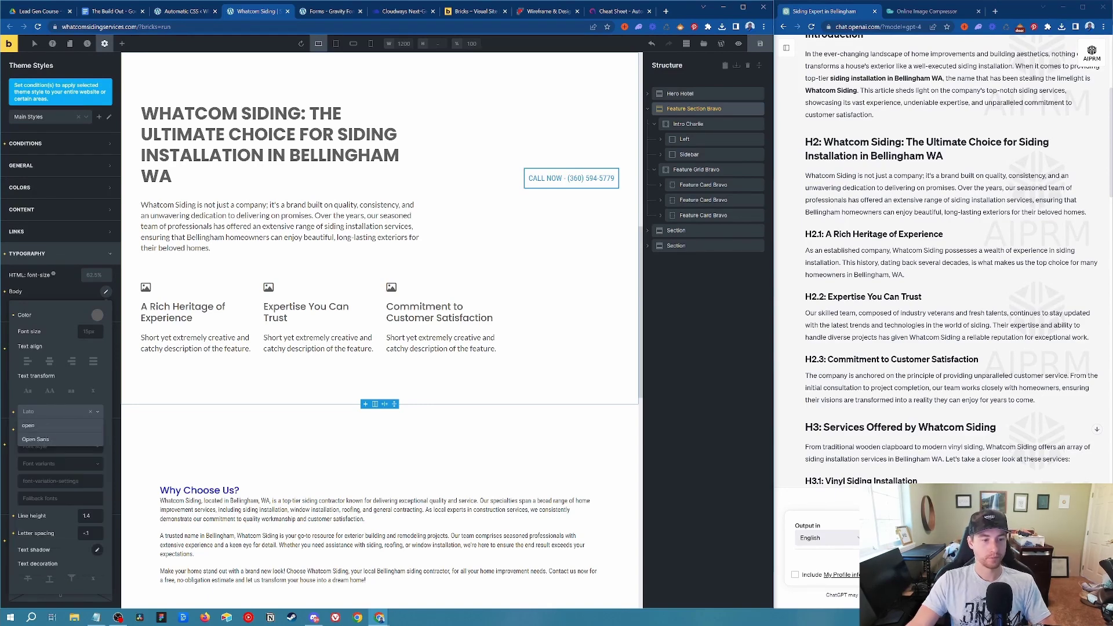
click(63, 439)
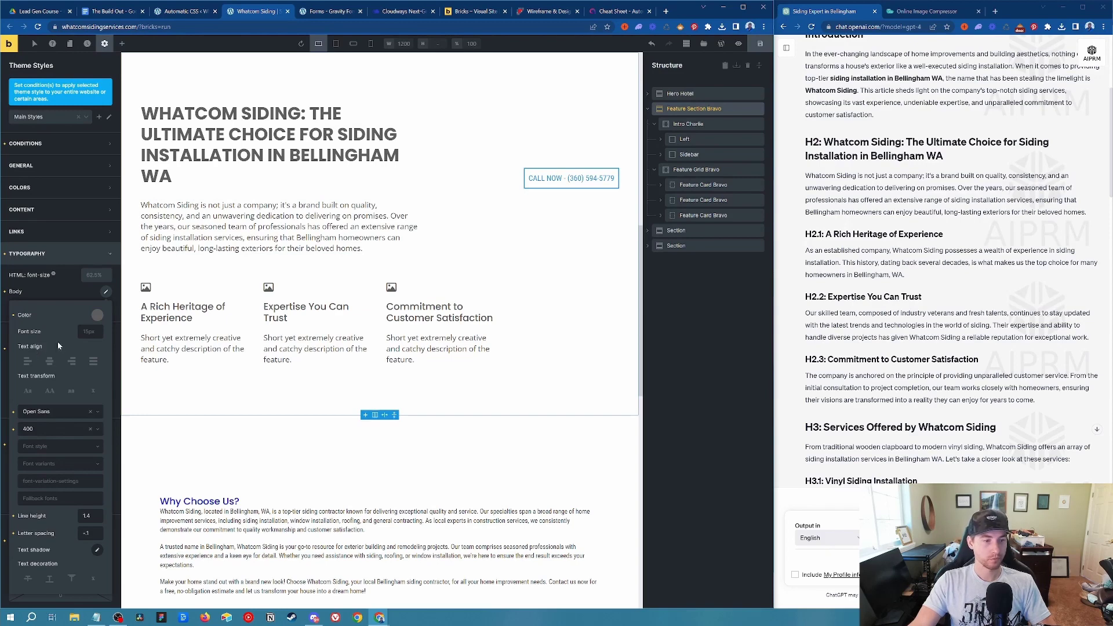
Set the body typography font family to Roboto Condensed and review the hero and feature sections.
click(58, 413)
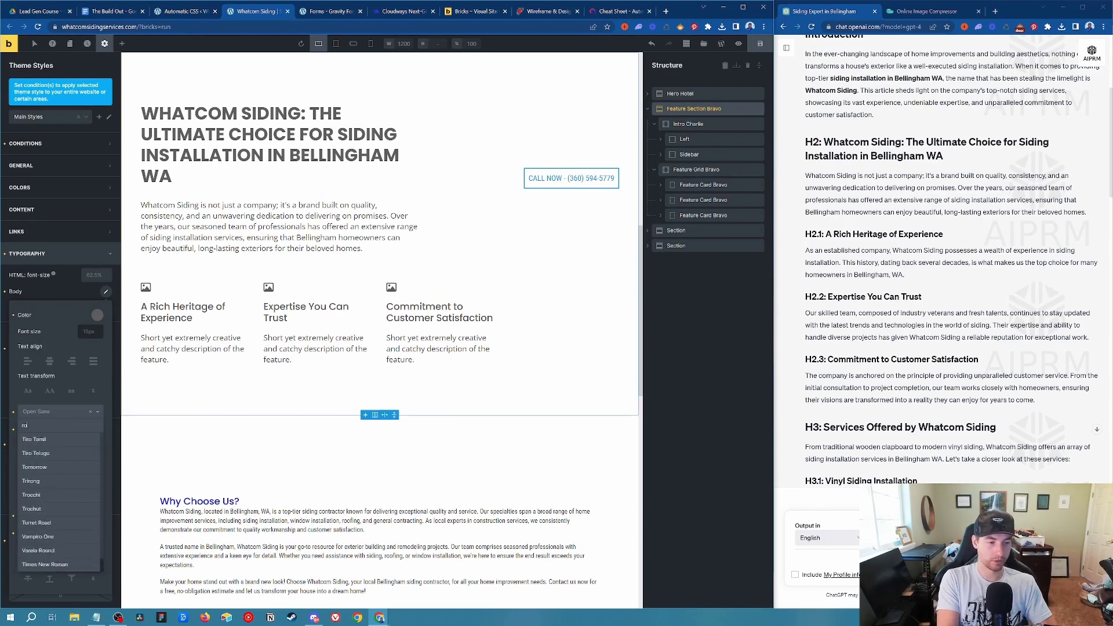
text(robo)
click(86, 453)
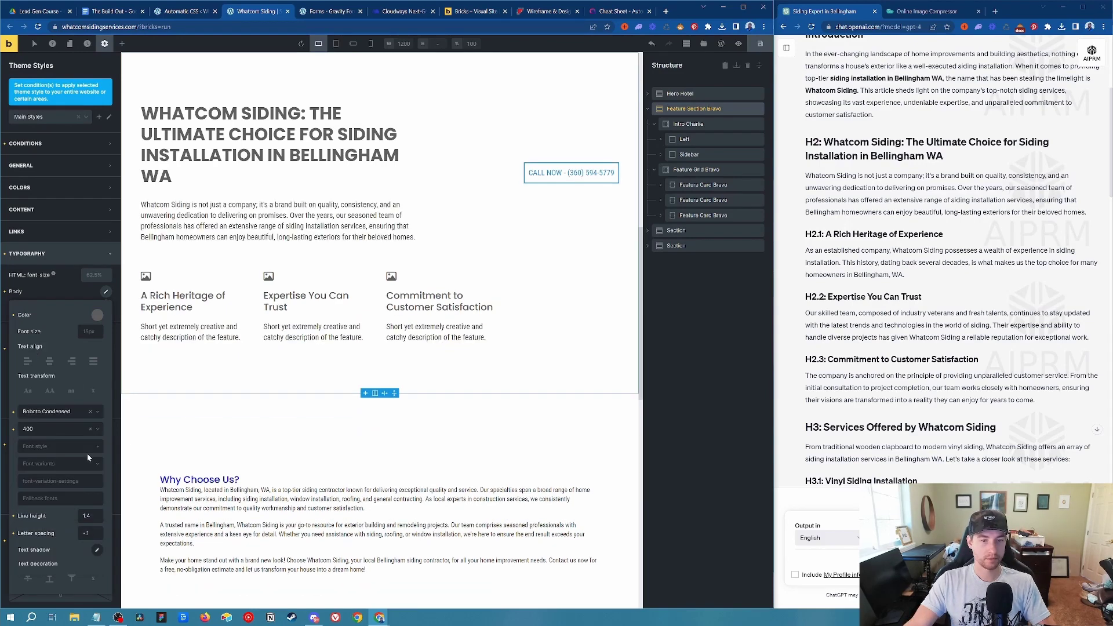
scroll(379, 385, up, 4)
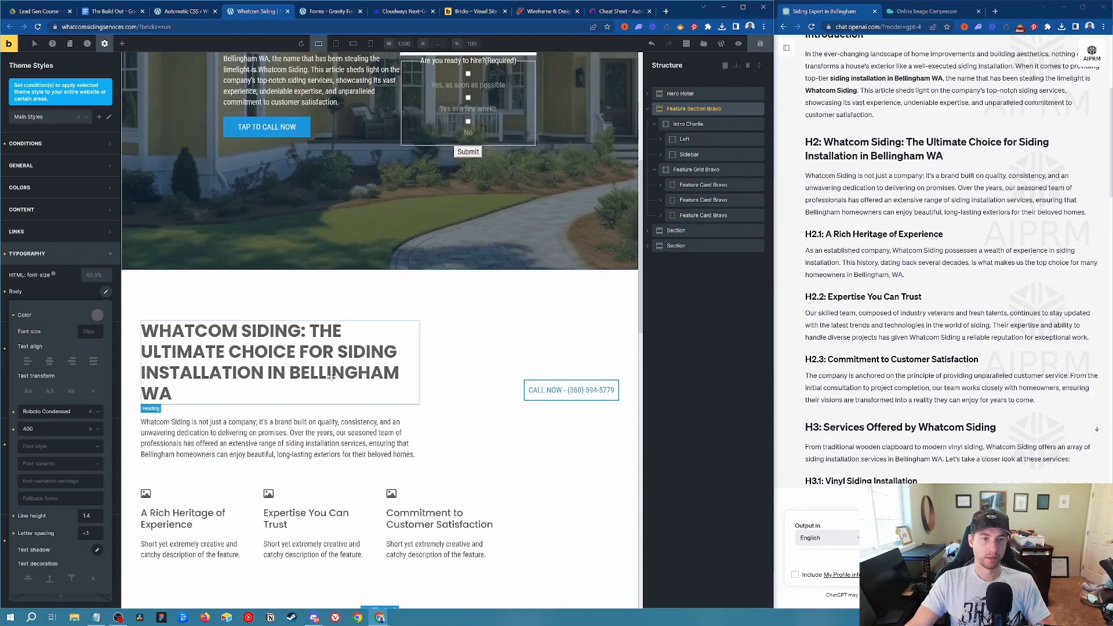
scroll(319, 320, up, 4)
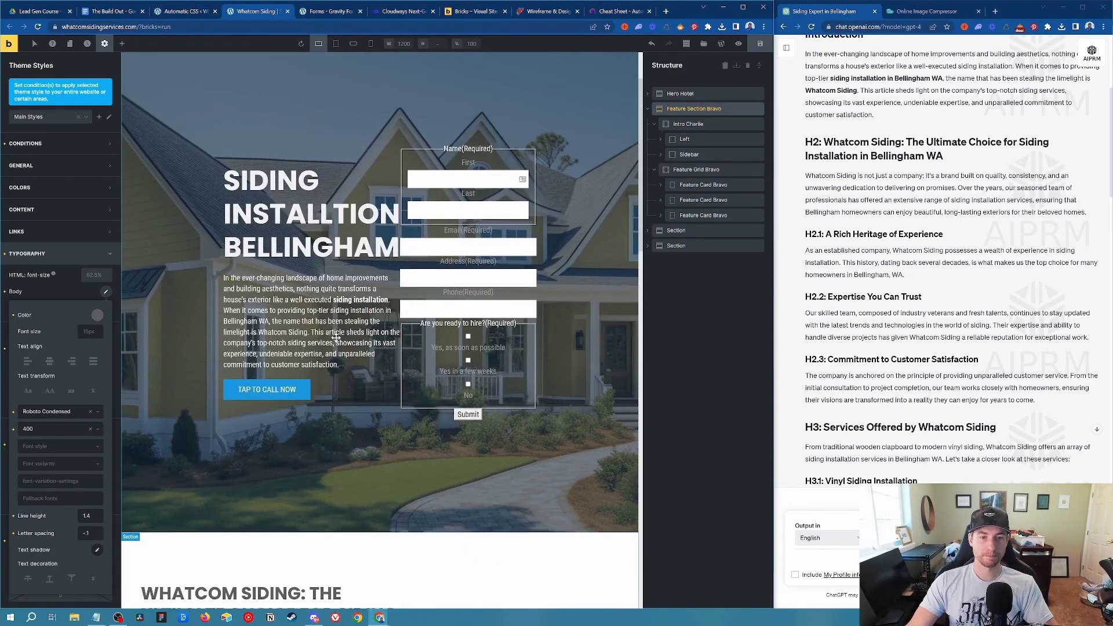
scroll(368, 462, down, 4)
scroll(368, 462, down, 4)
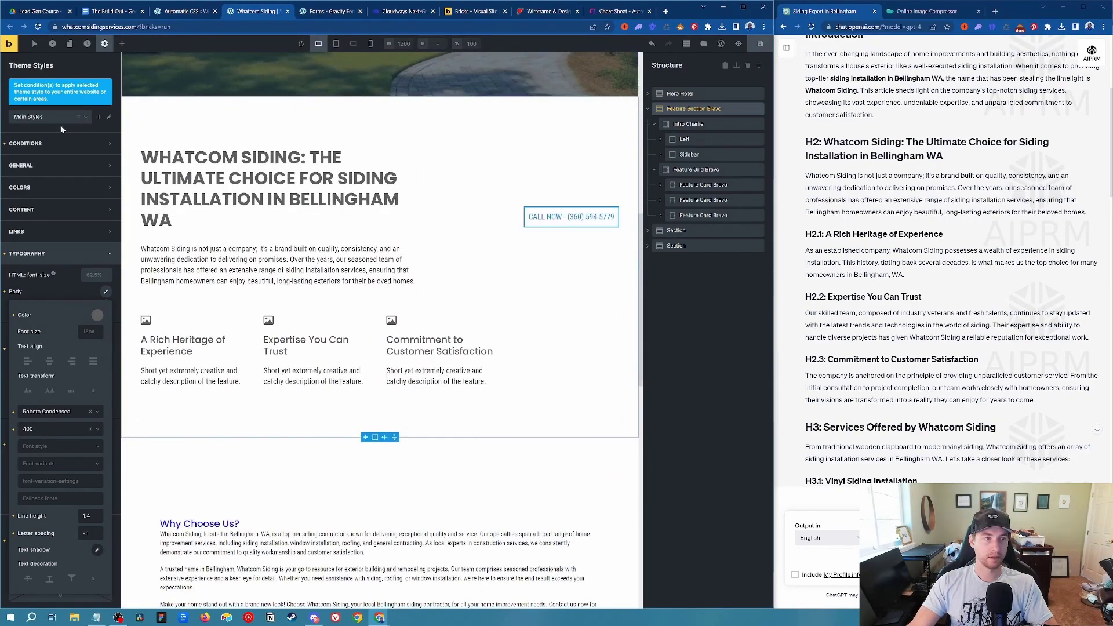
Check that the Main Styles theme style applies to the entire website and save the page.
click(34, 143)
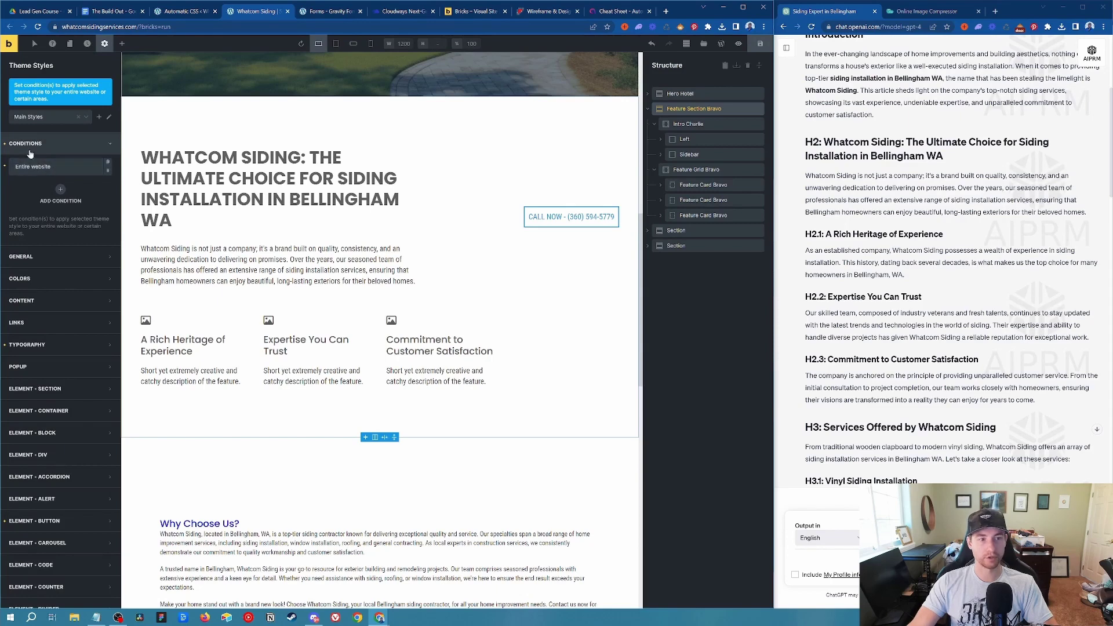
click(41, 166)
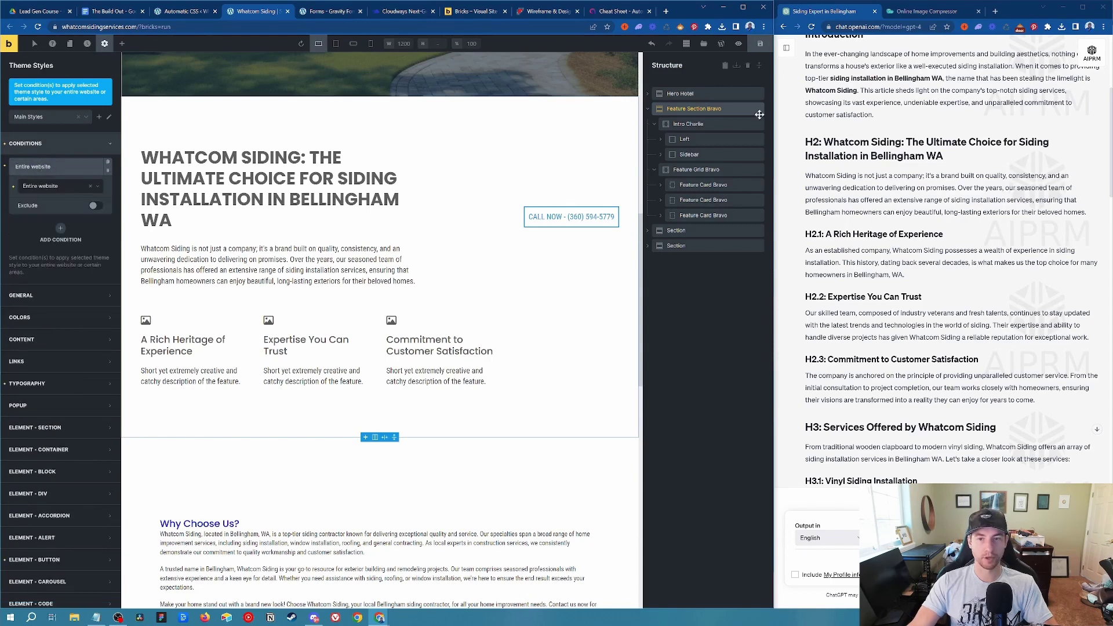
click(760, 43)
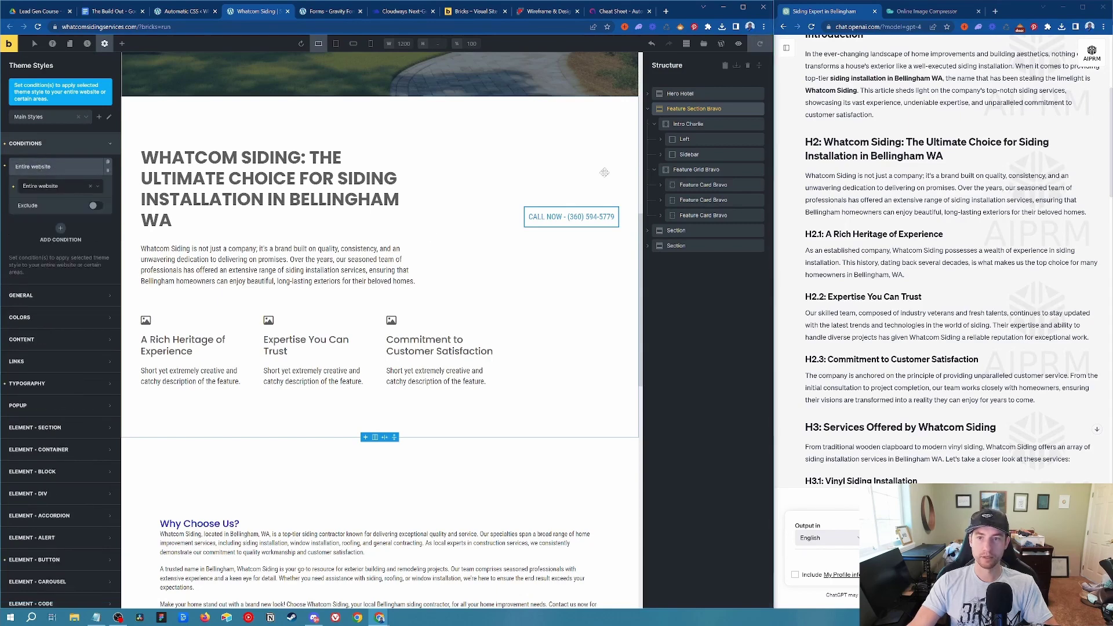
Open the live Whatcom Siding site in a new tab from the WordPress admin.
click(329, 13)
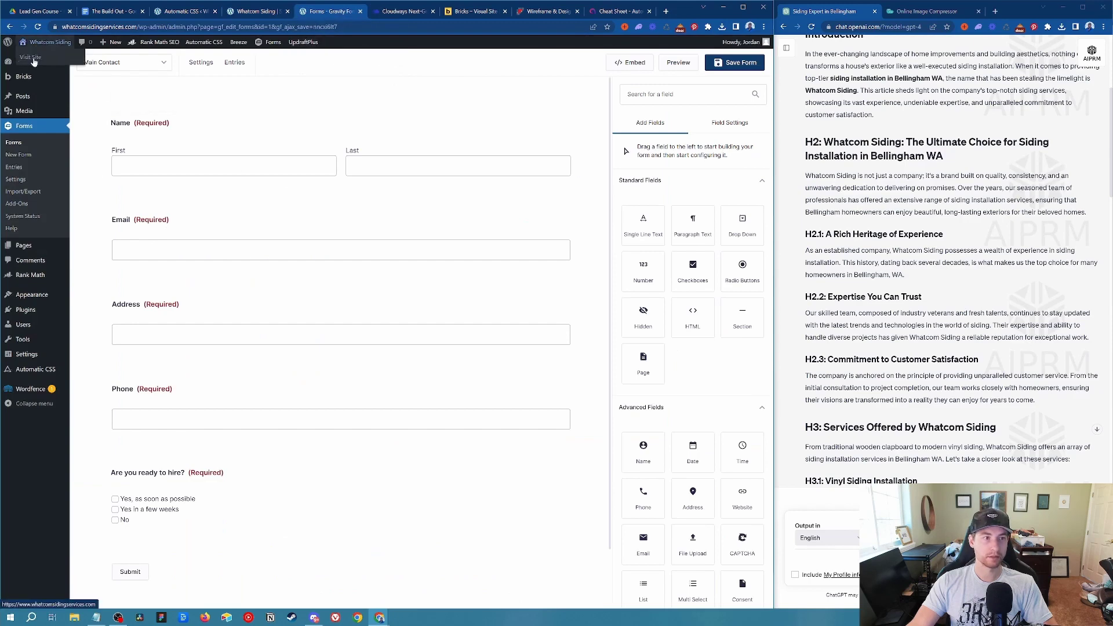
right_click(33, 60)
click(52, 66)
click(377, 10)
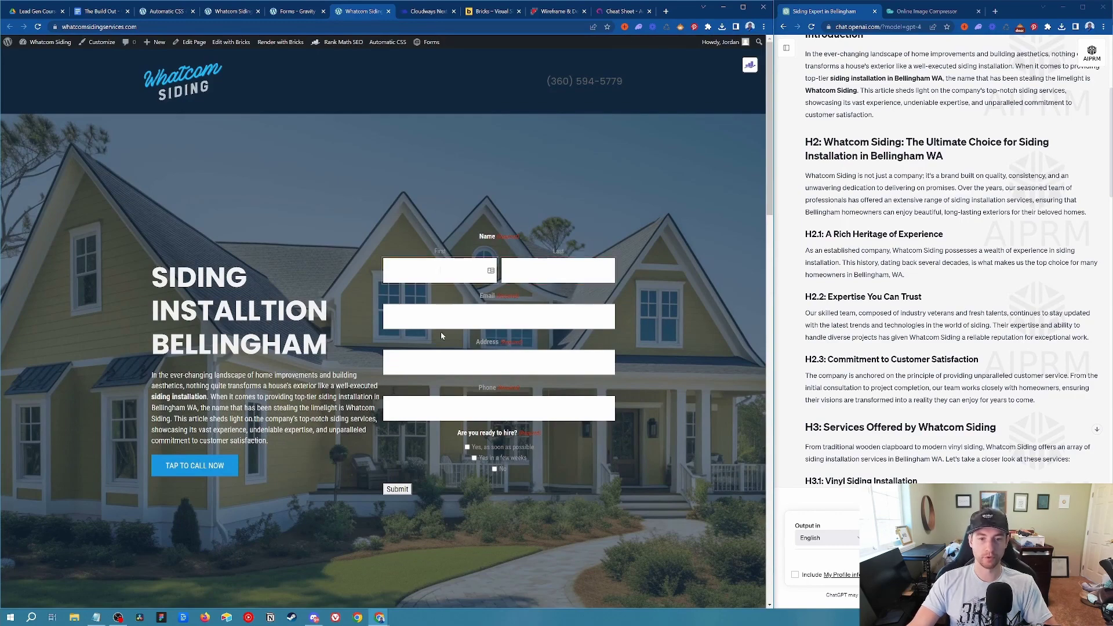
Examine the new typography on the live homepage, from the hero and contact form to the feature sections, and reload the page.
click(499, 317)
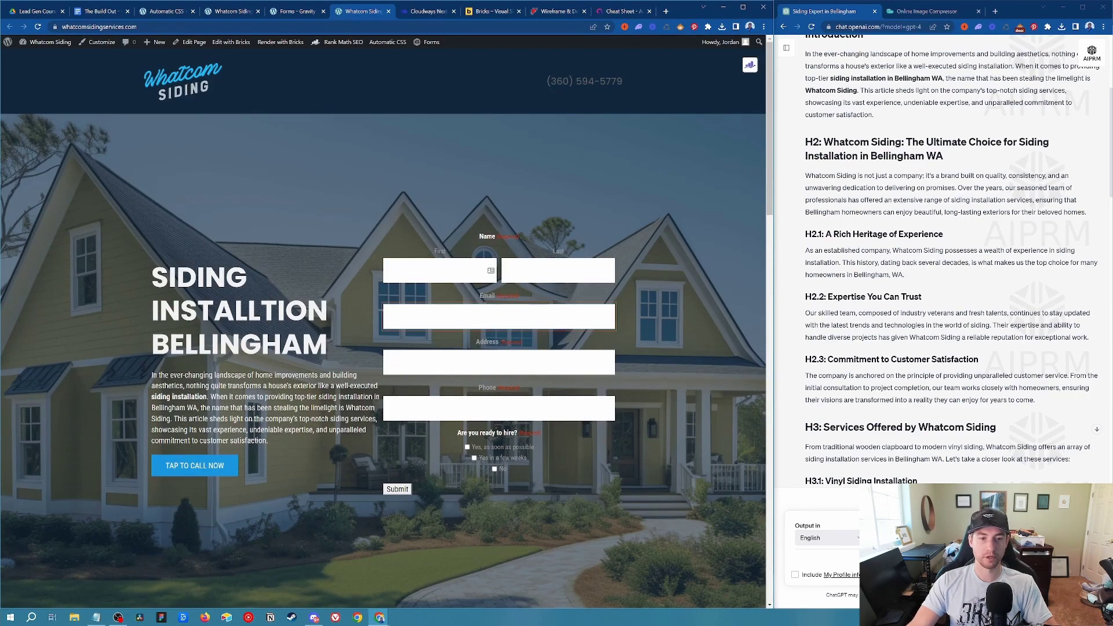
scroll(507, 346, down, 4)
scroll(693, 287, up, 4)
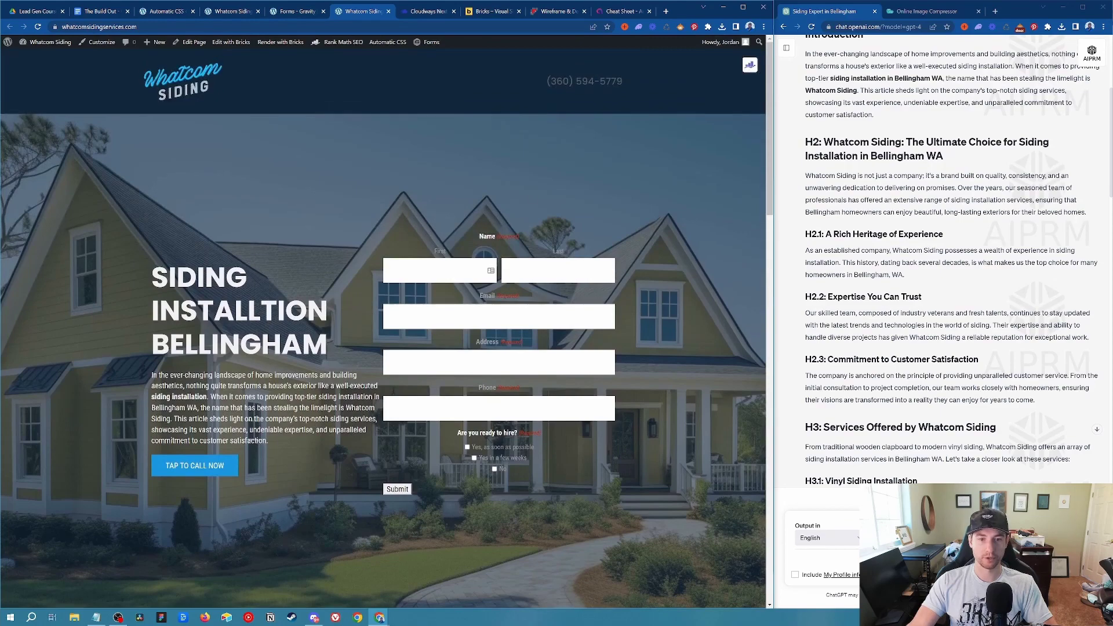
click(613, 482)
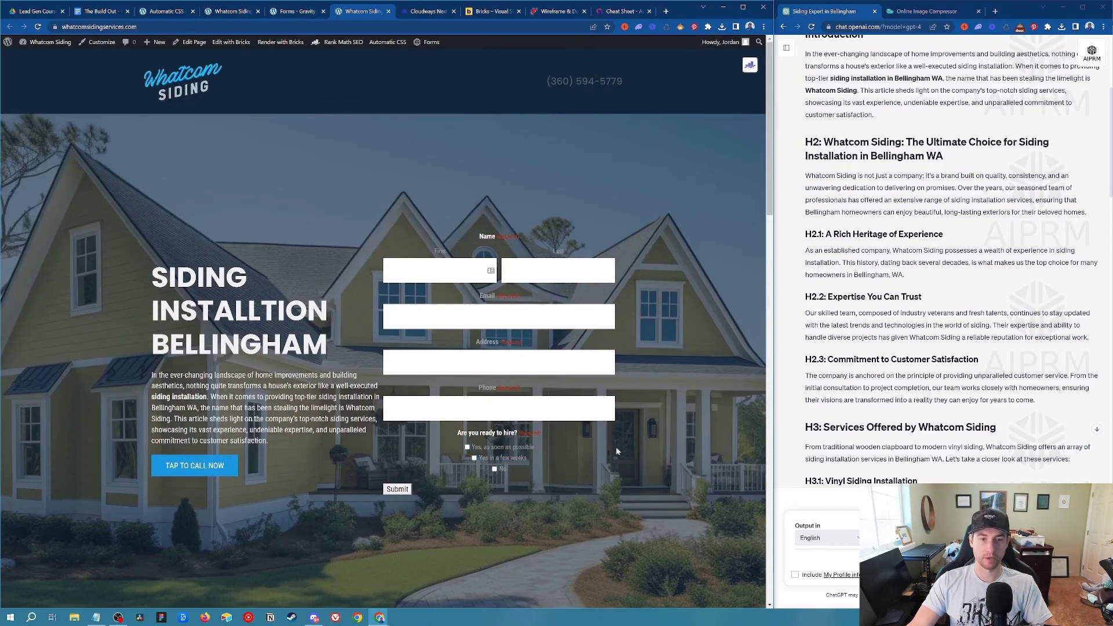
scroll(630, 439, down, 4)
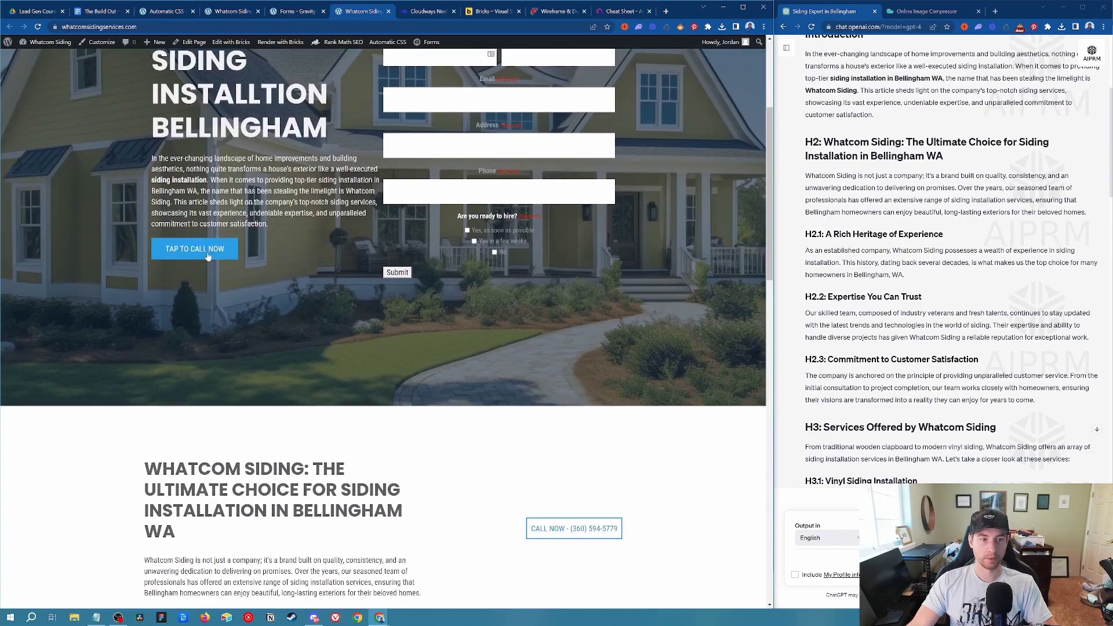
scroll(372, 431, down, 8)
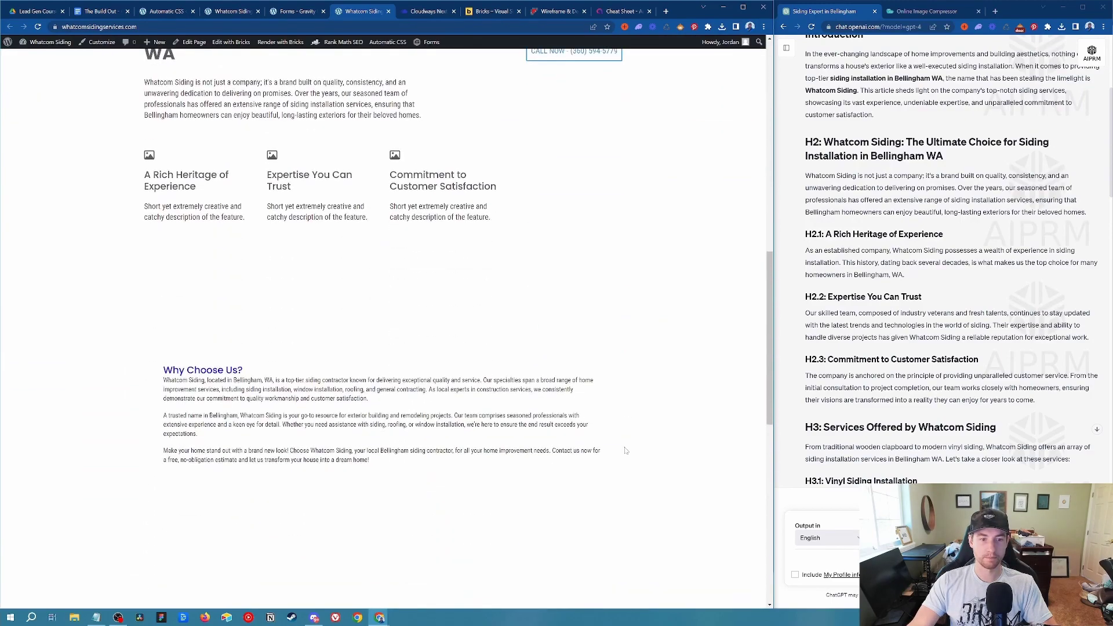
scroll(626, 460, up, 5)
scroll(626, 456, up, 7)
scroll(667, 377, down, 9)
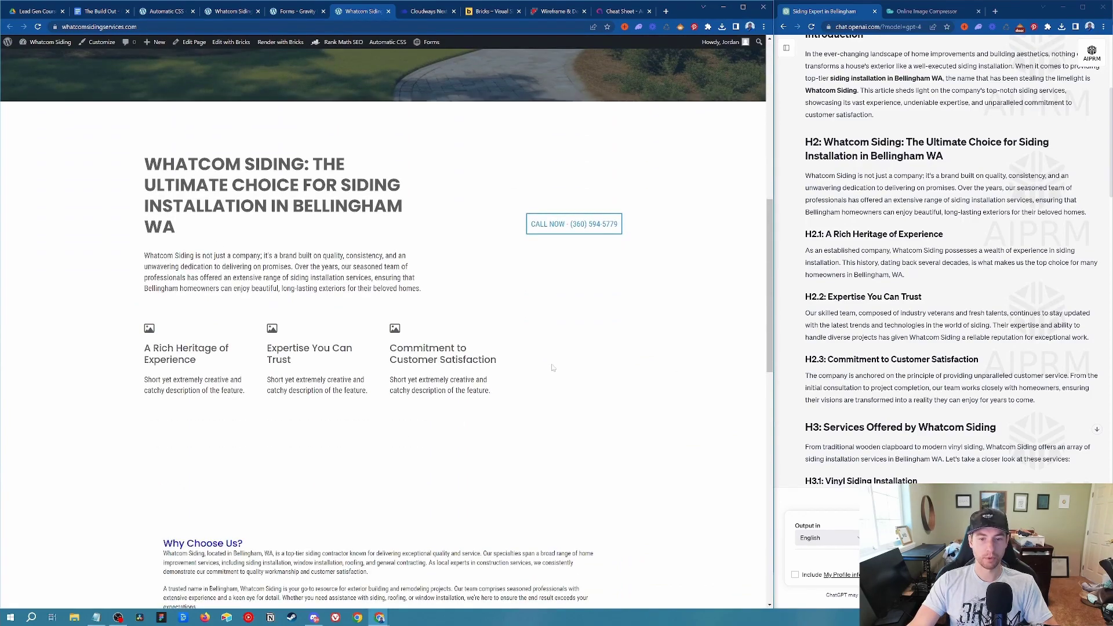
scroll(522, 402, down, 2)
scroll(439, 292, up, 10)
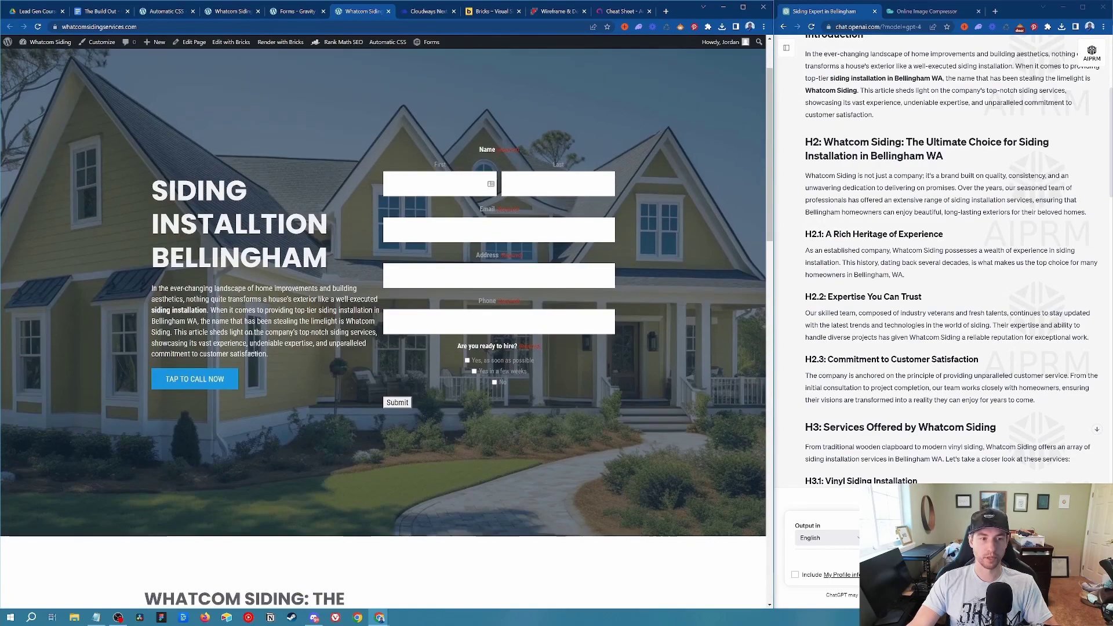
key(ctrl+a)
key(F5)
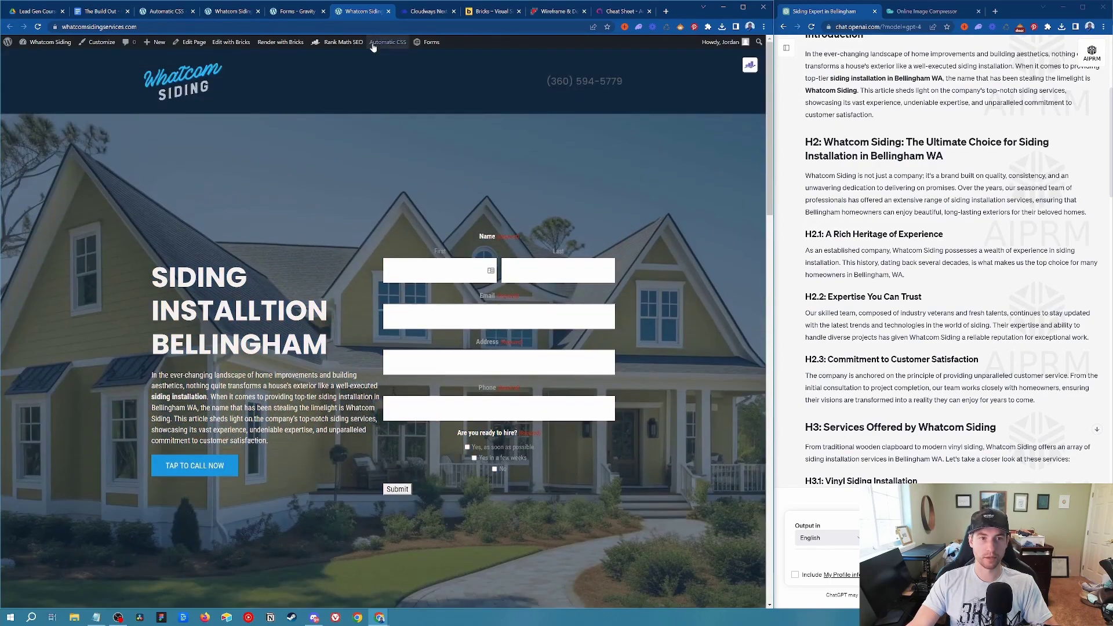
Return to the page builder and collapse Feature Grid Bravo and Feature Section Bravo in the structure tree.
click(229, 11)
scroll(481, 338, down, 4)
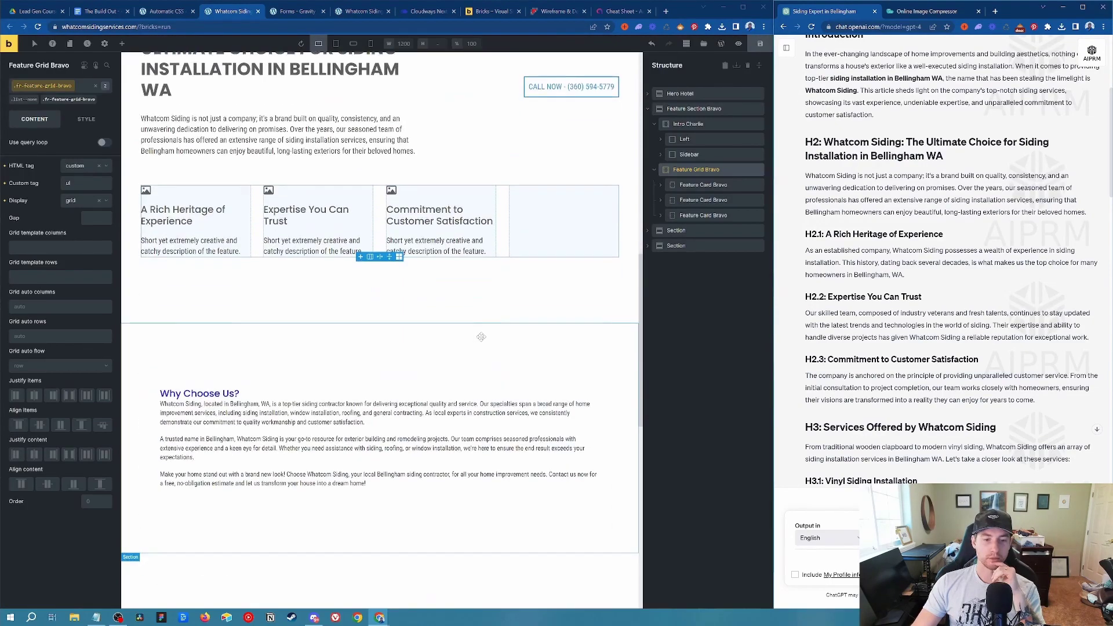
scroll(481, 341, up, 2)
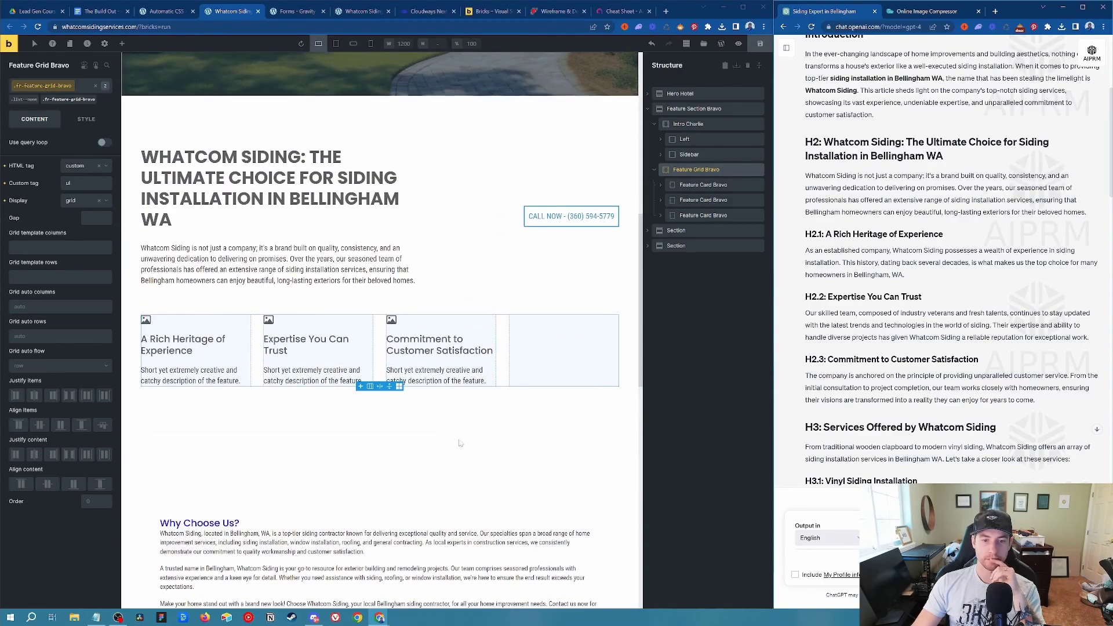
scroll(574, 453, up, 8)
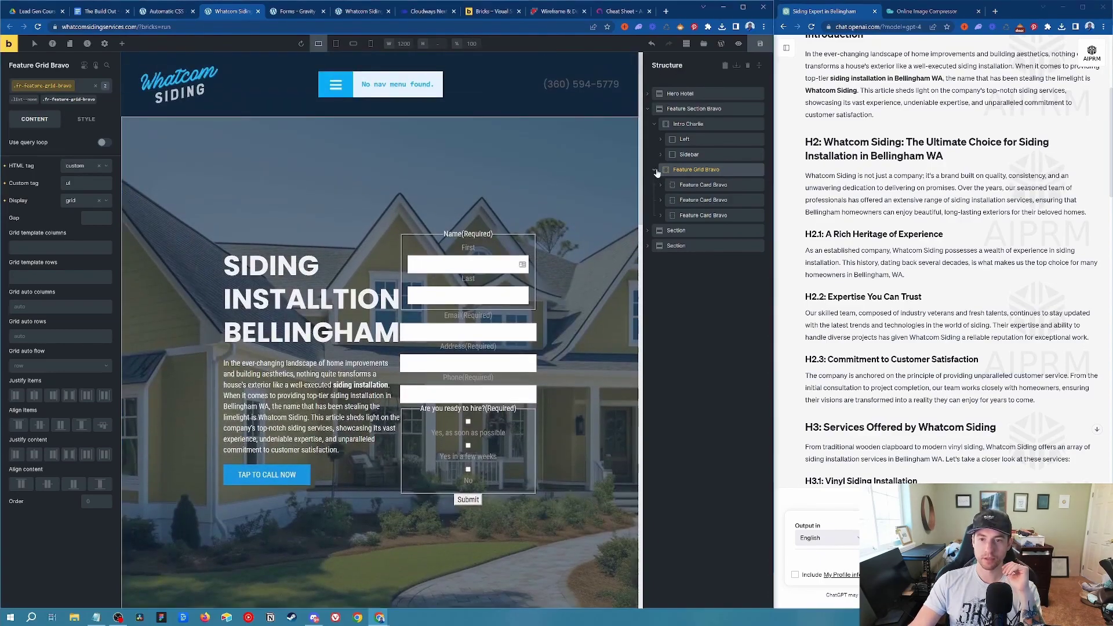
click(656, 170)
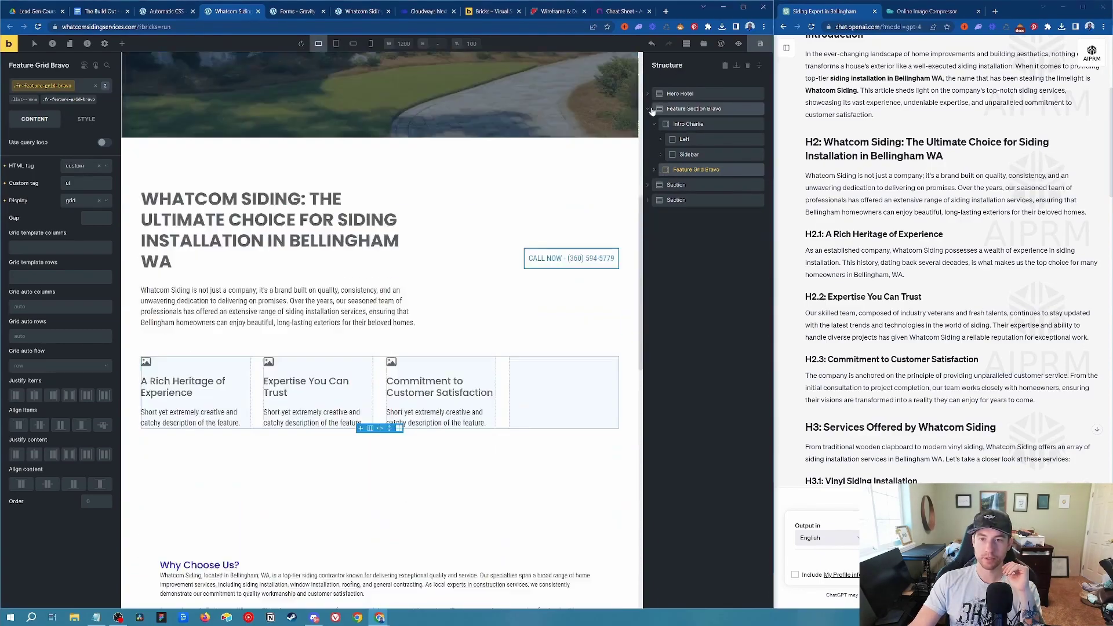
click(649, 109)
Insert the Feature Card Sierra remote template with image import enabled, declining its theme style.
click(704, 44)
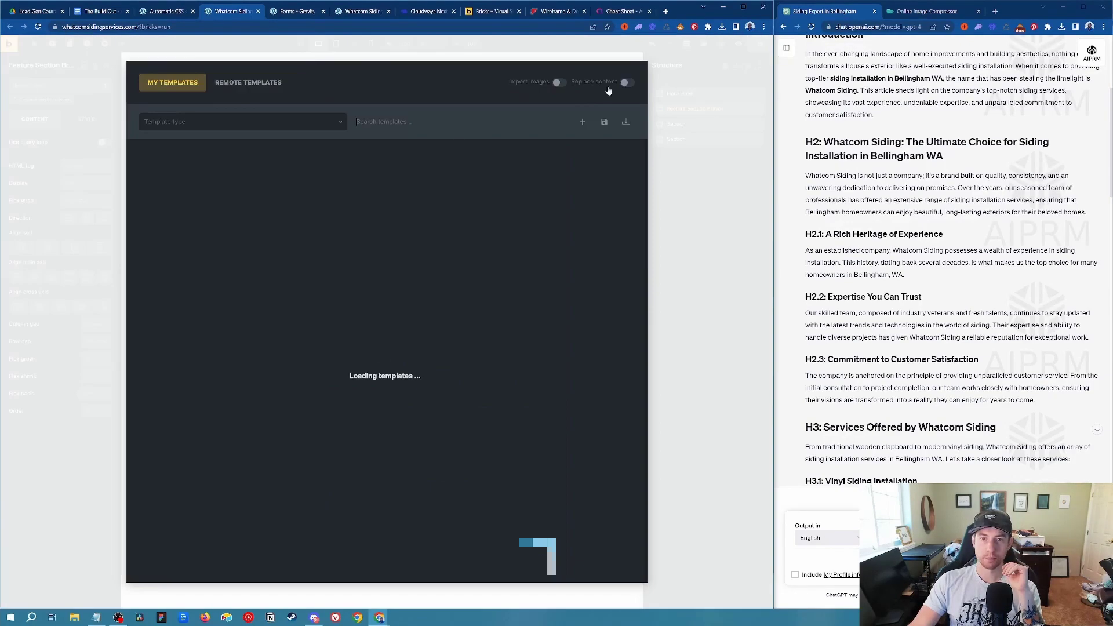
click(238, 121)
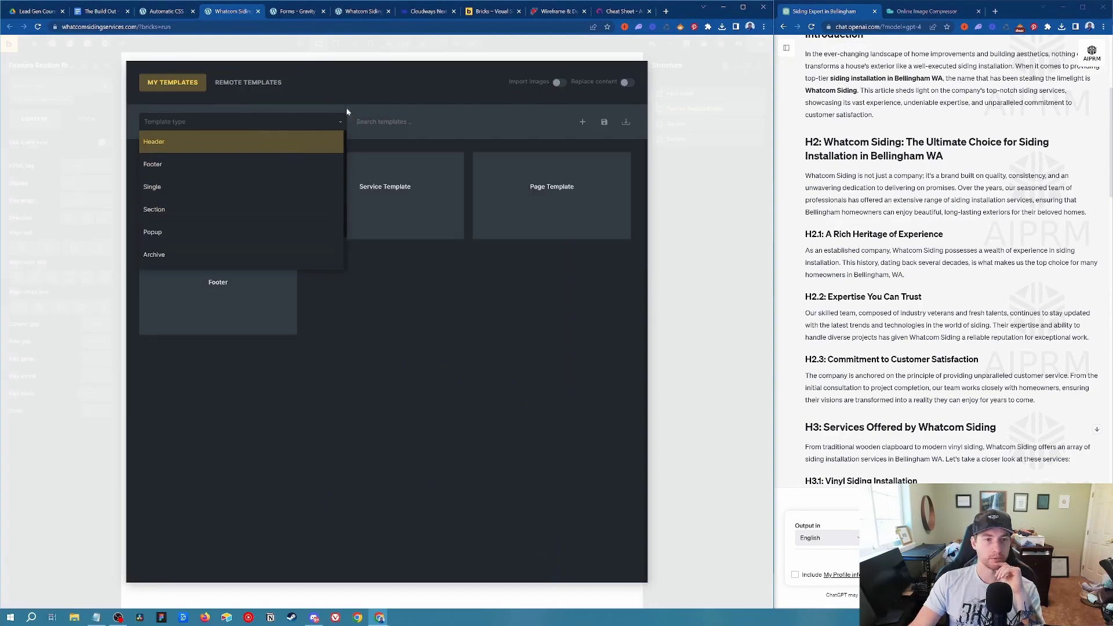
click(248, 82)
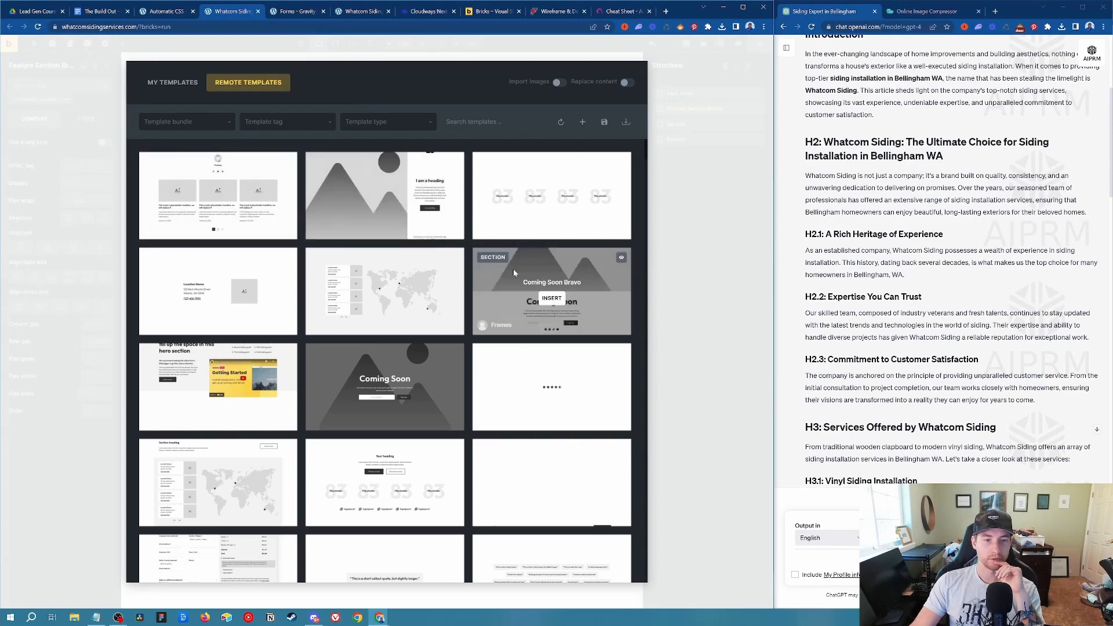
scroll(587, 106, down, 5)
scroll(802, 168, down, 4)
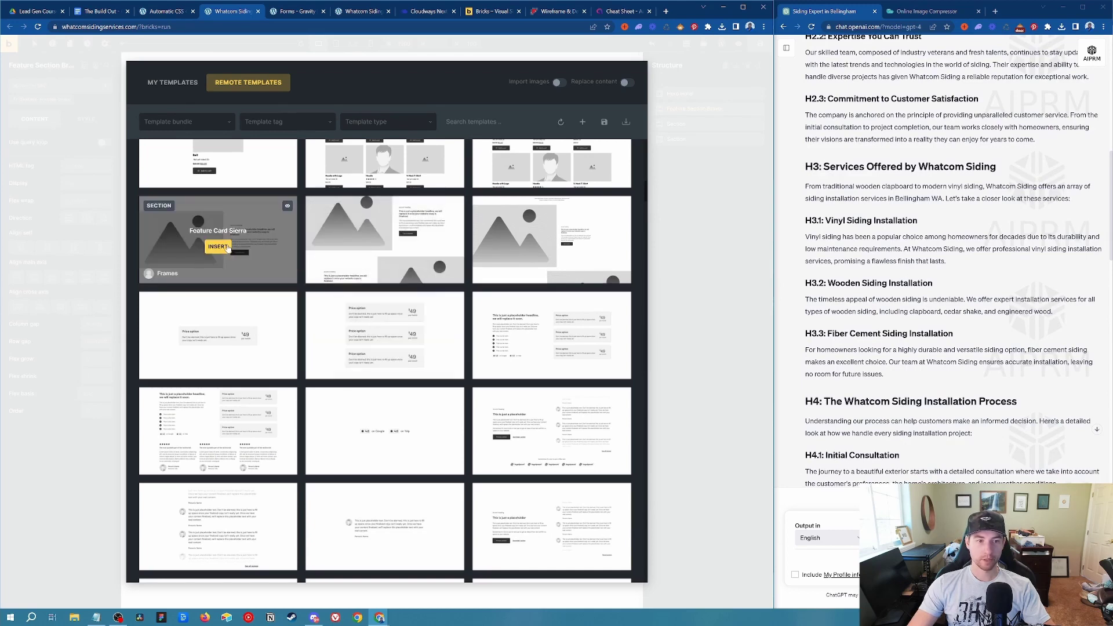
click(210, 247)
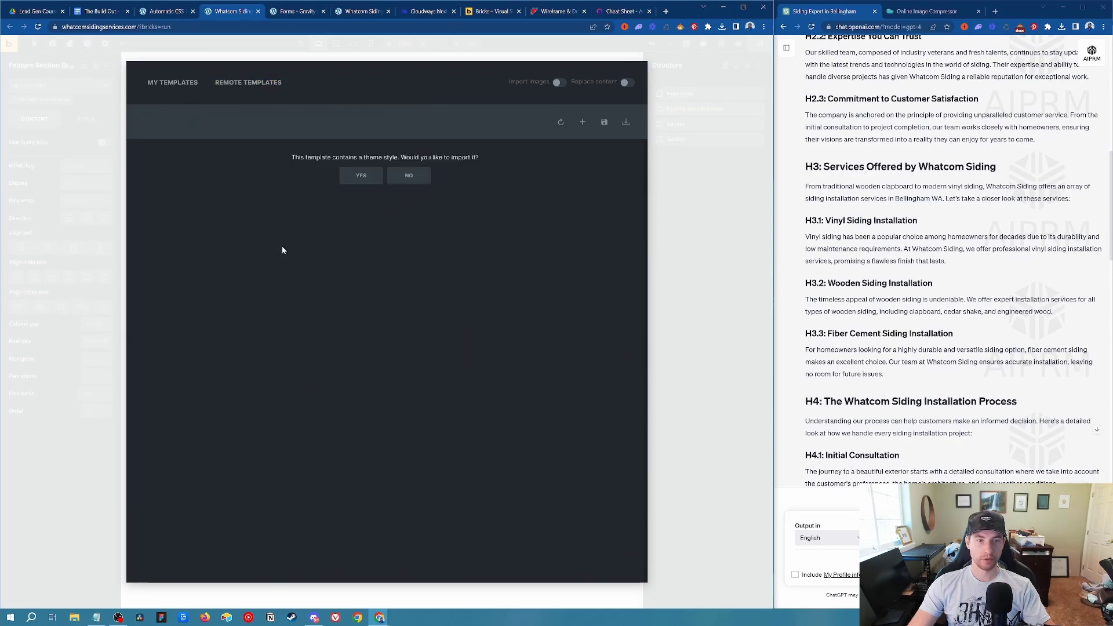
click(558, 82)
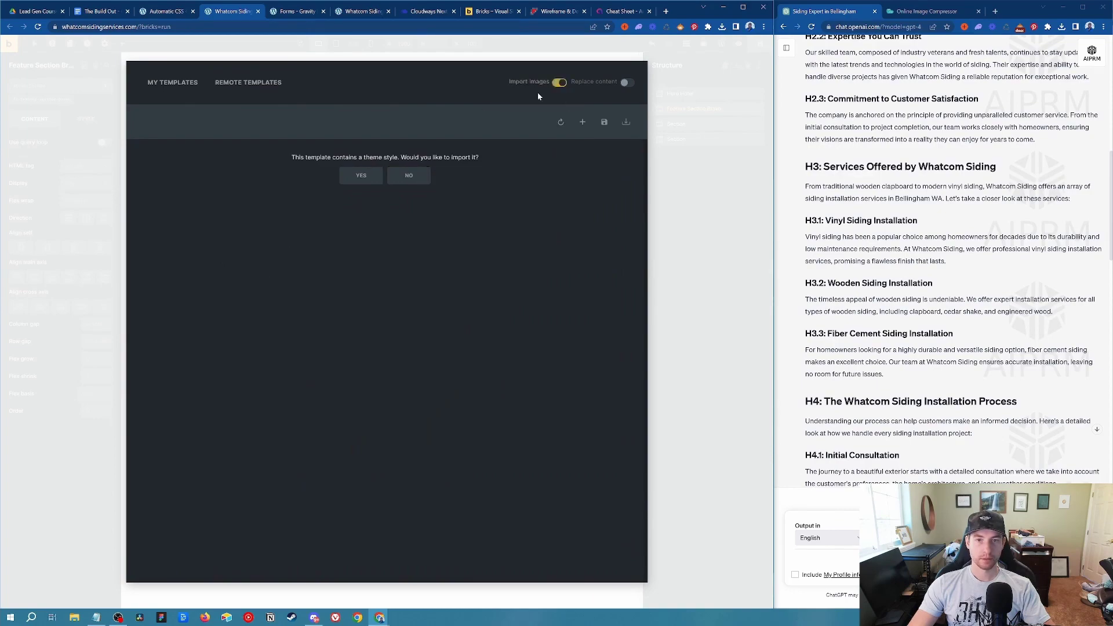
click(409, 177)
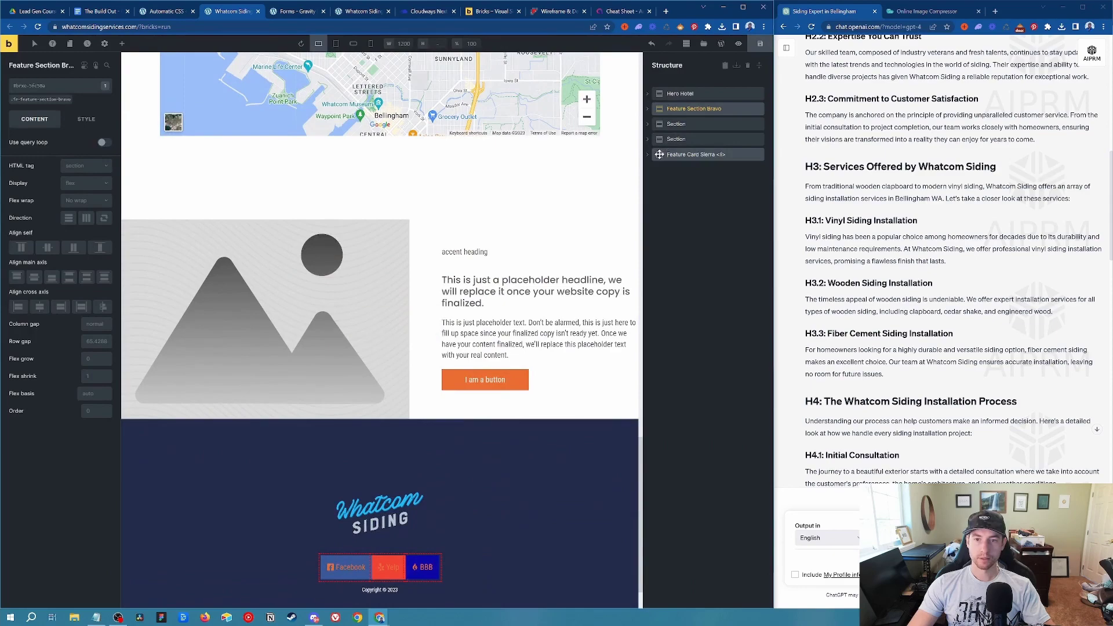
Move the Feature Card Sierra section directly below Feature Section Bravo in the page structure.
drag(663, 153, 651, 116)
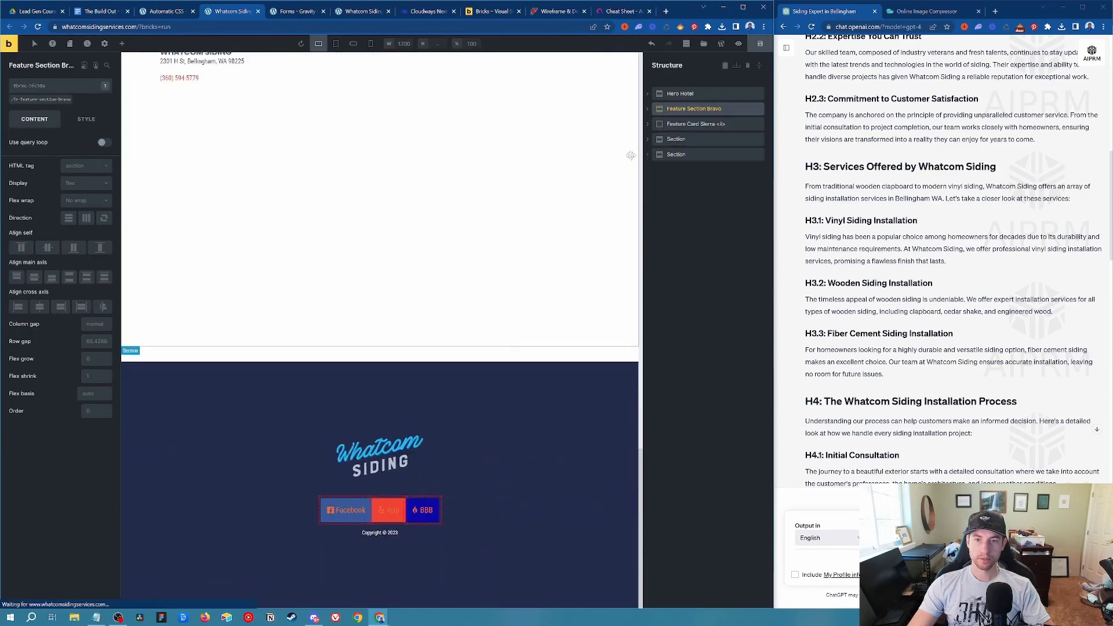
scroll(476, 331, up, 10)
scroll(472, 342, up, 4)
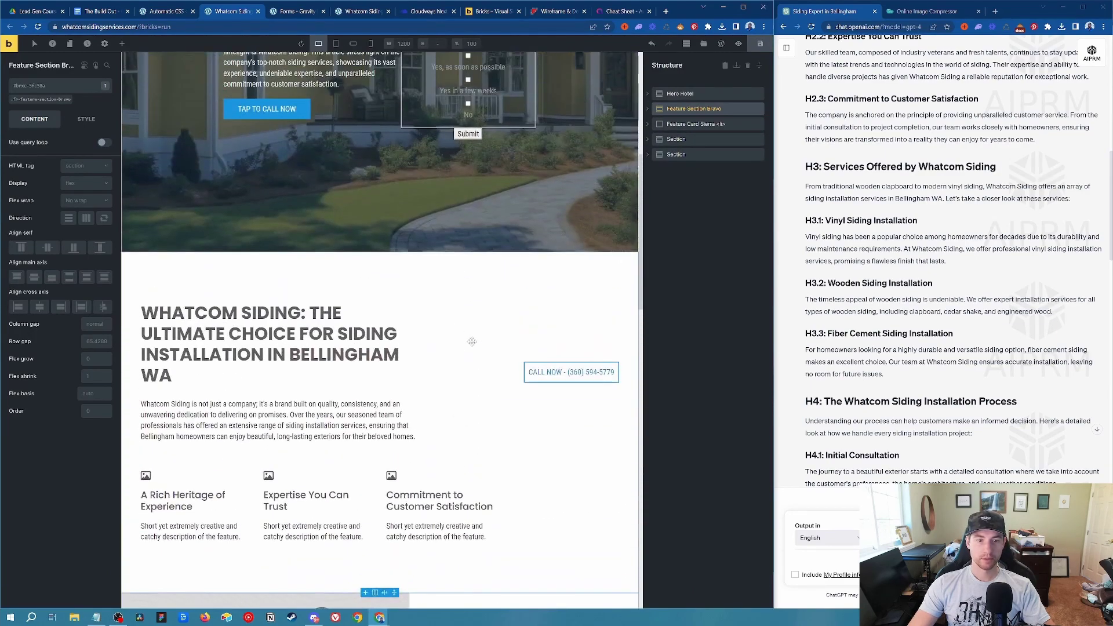
Examine how the feature grid and the Feature Card Sierra section look together on the page.
scroll(441, 302, down, 5)
scroll(411, 260, up, 3)
scroll(423, 279, up, 6)
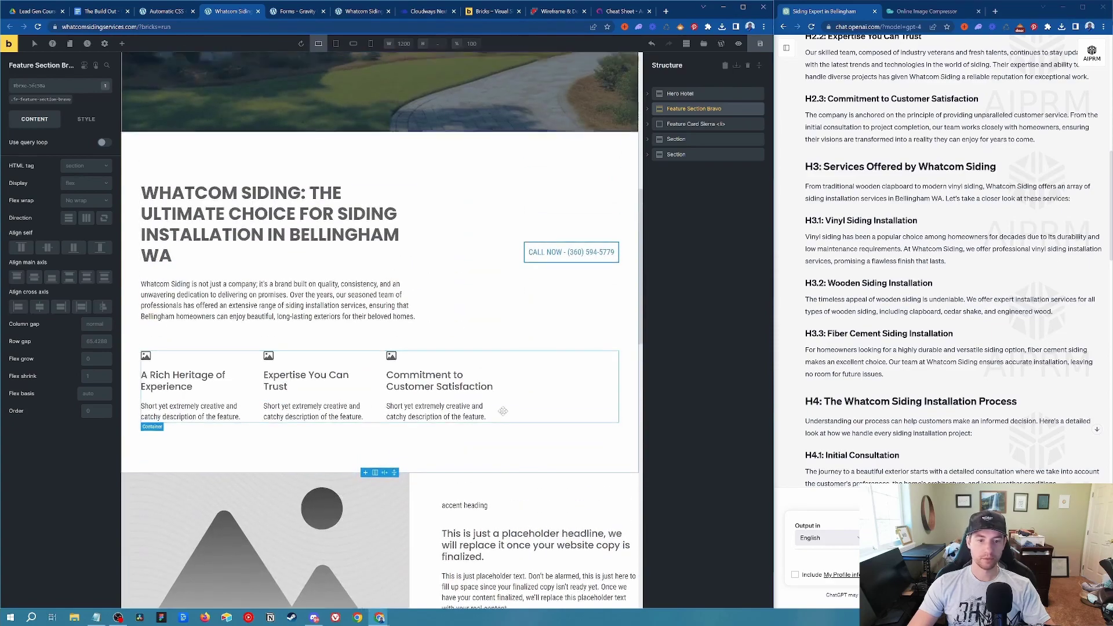
scroll(462, 329, down, 5)
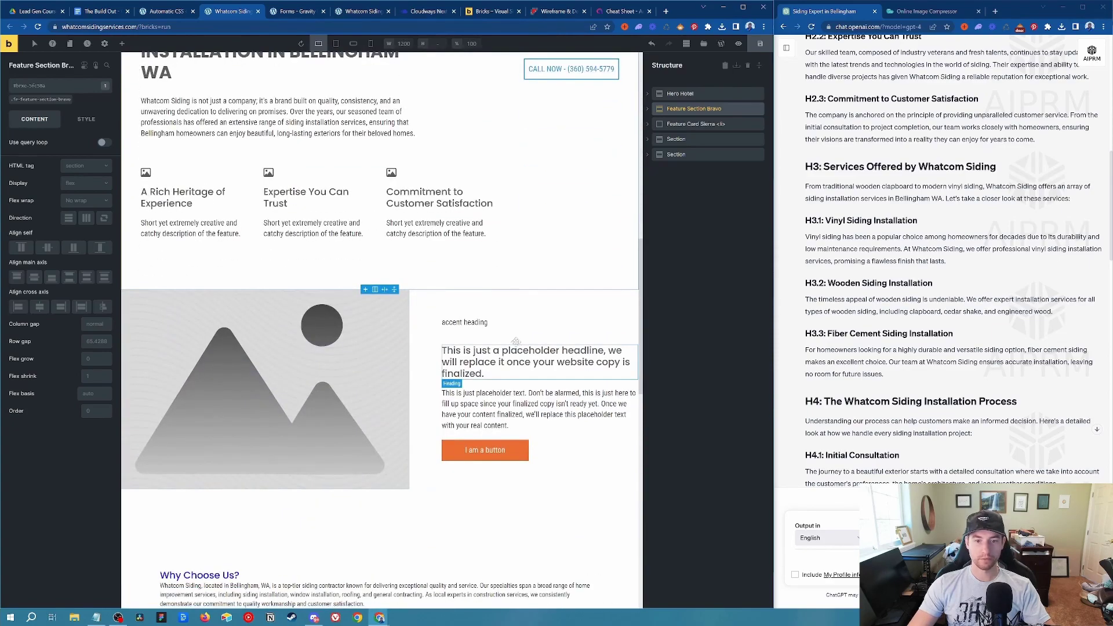
scroll(310, 342, up, 3)
scroll(313, 337, down, 3)
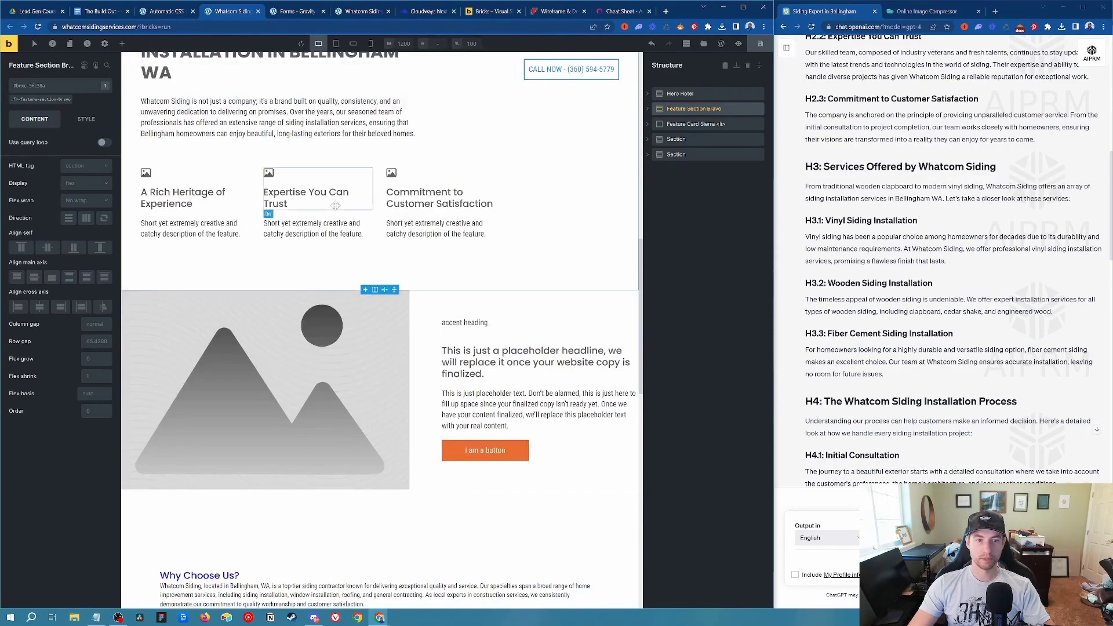
scroll(371, 232, up, 3)
scroll(259, 275, down, 2)
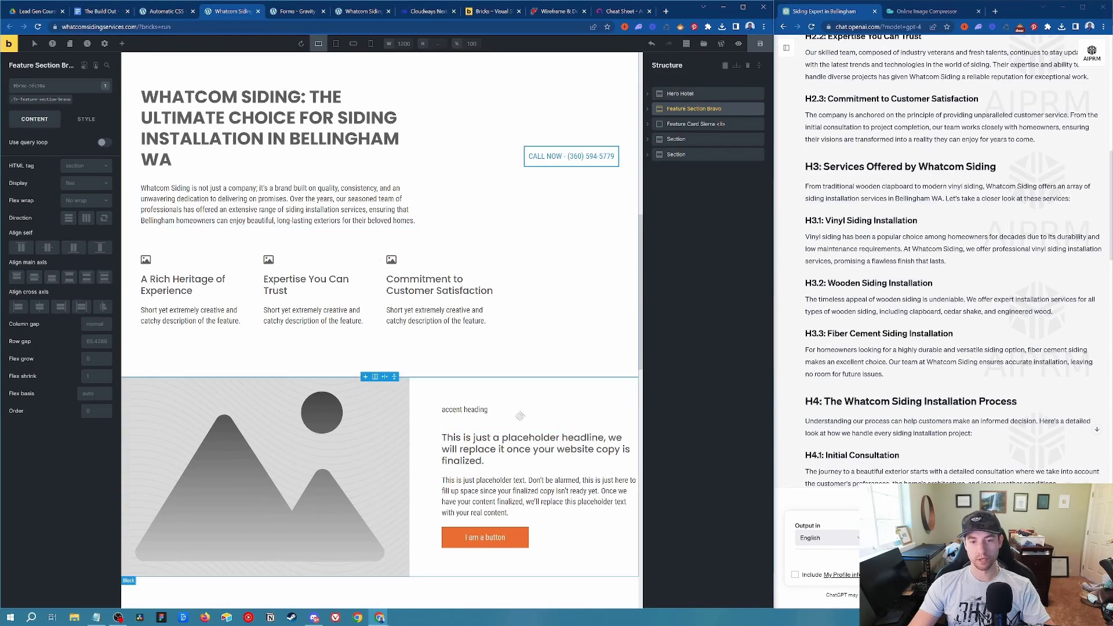
Replace Feature Card Sierra's headline with the article's "Services Offered by Whatcom Siding" and its accent heading with "WHAT WE DO BEST".
scroll(516, 374, down, 3)
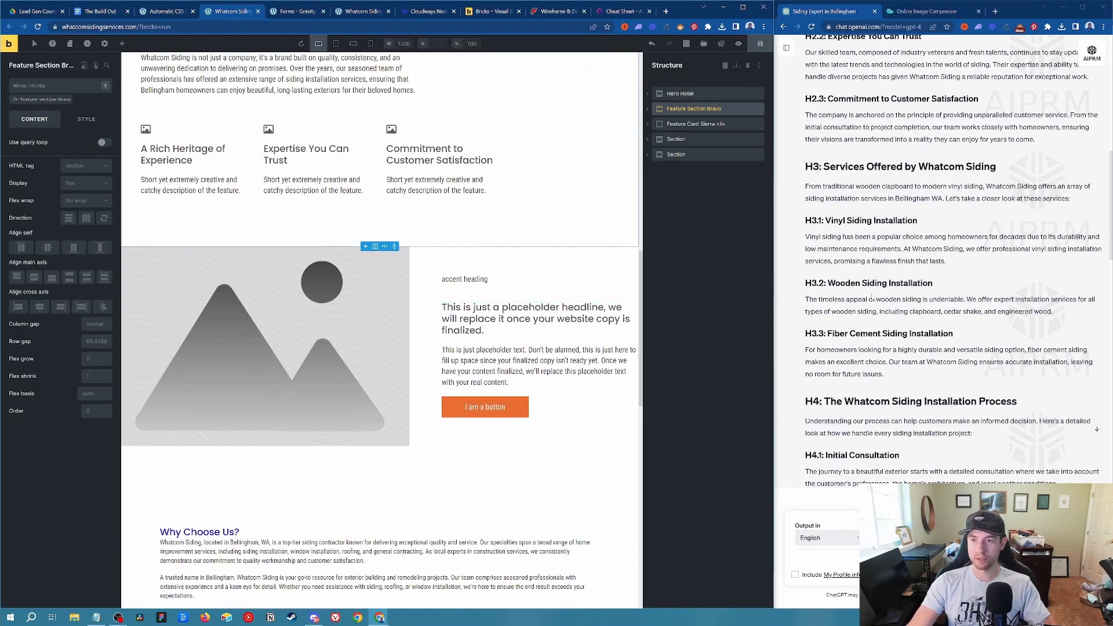
scroll(954, 260, up, 2)
drag(823, 253, 998, 253)
key(ctrl+c)
click(491, 315)
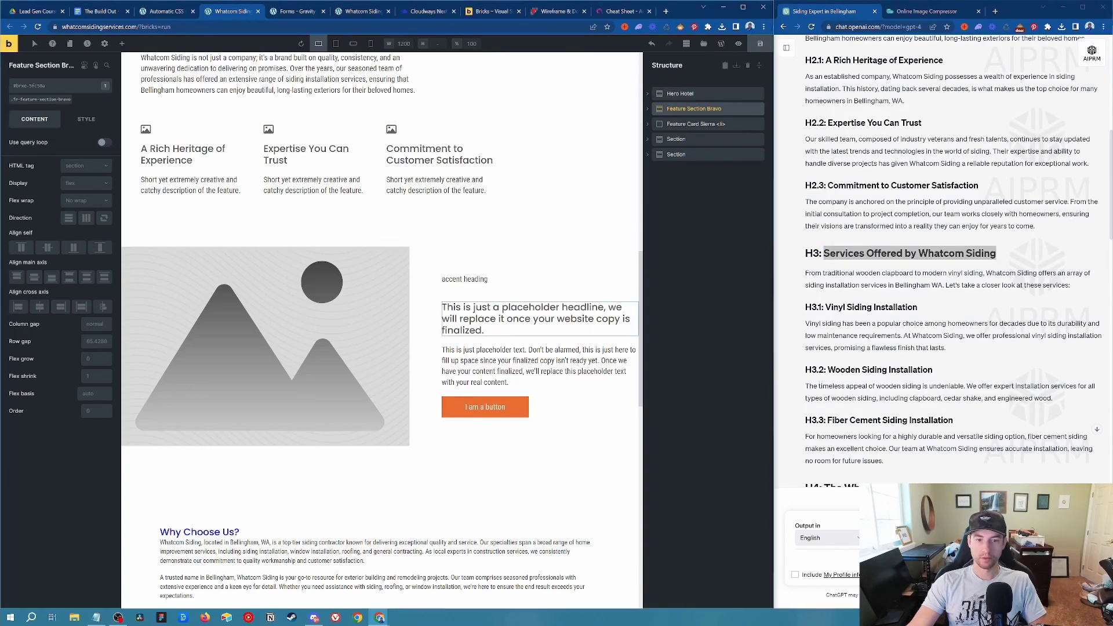
triple_click(491, 315)
key(ctrl+v)
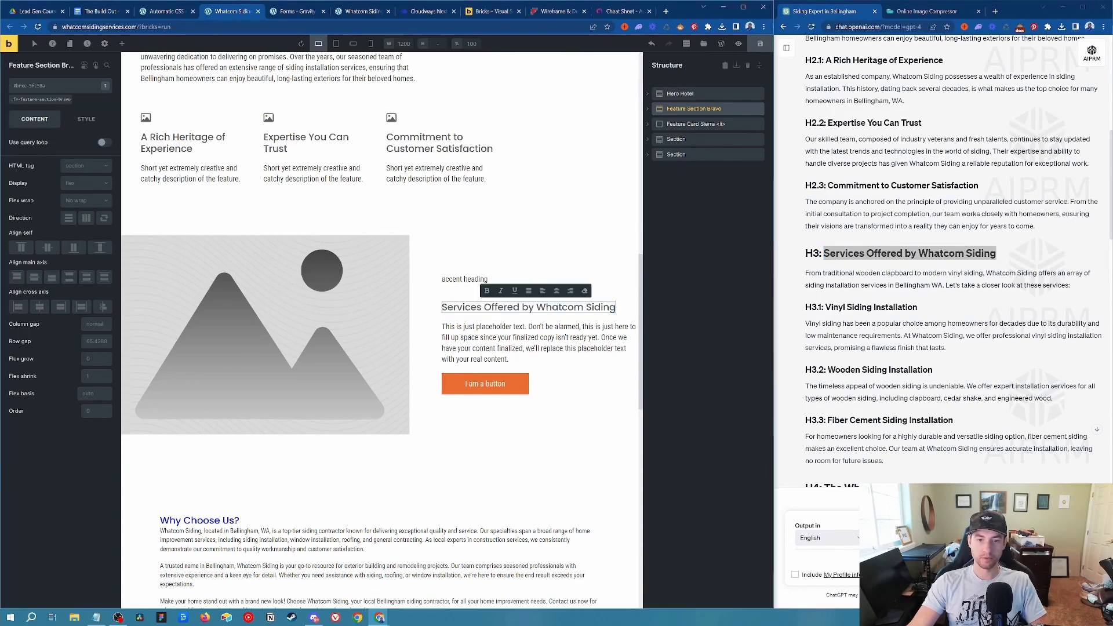
triple_click(454, 279)
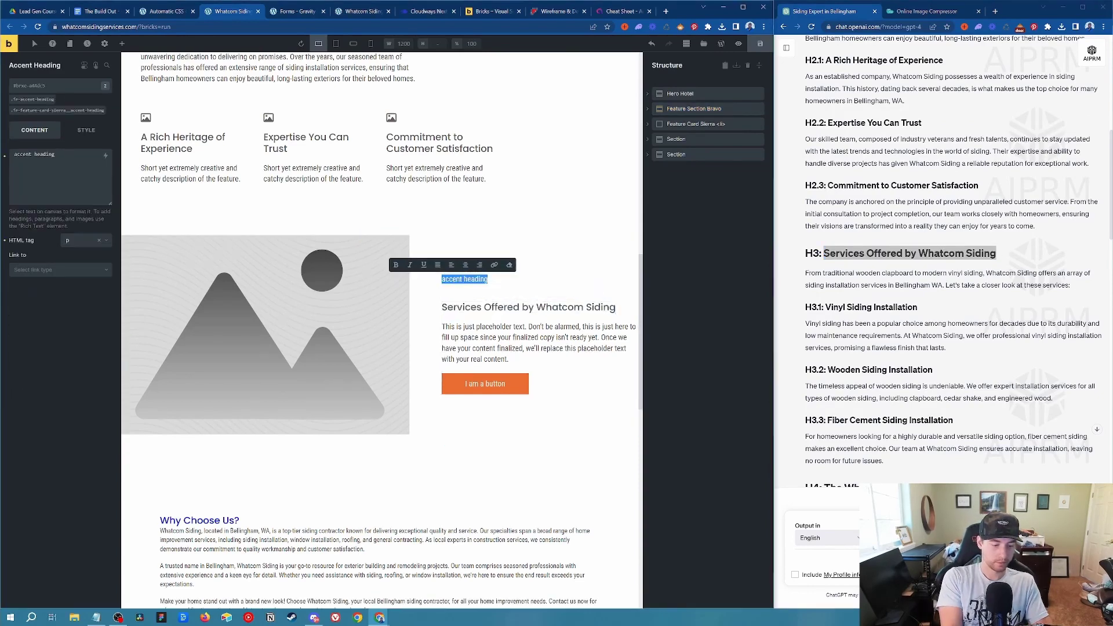
text(WHAT WE DO BEST)
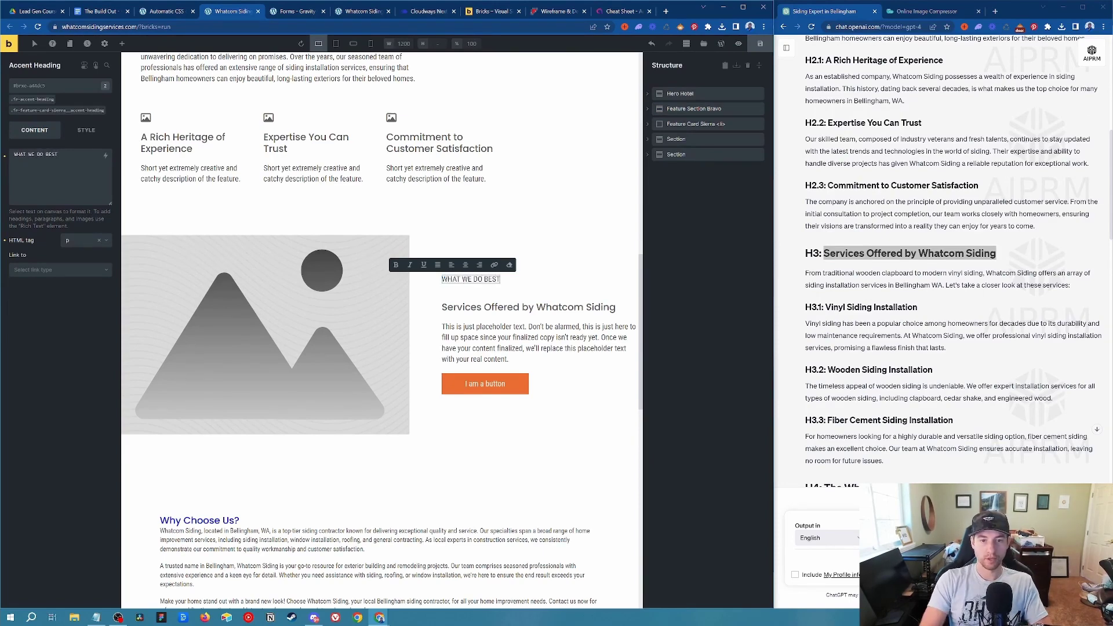
Replace Feature Card Sierra's placeholder lede with the article's introductory paragraph under "Services Offered by Whatcom Siding".
click(554, 248)
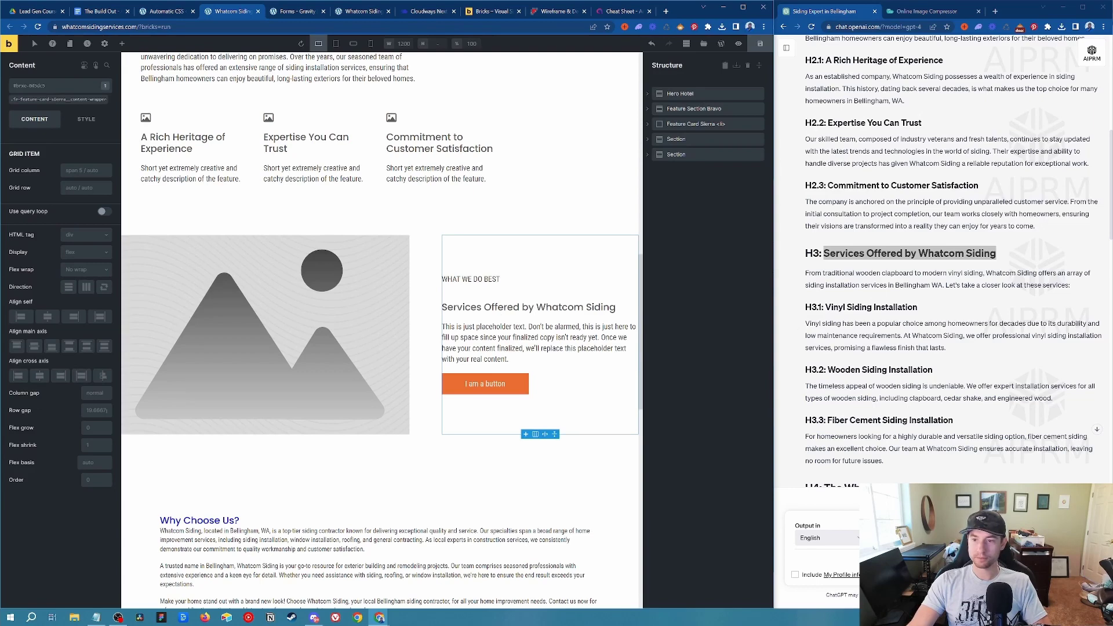
drag(825, 308, 918, 307)
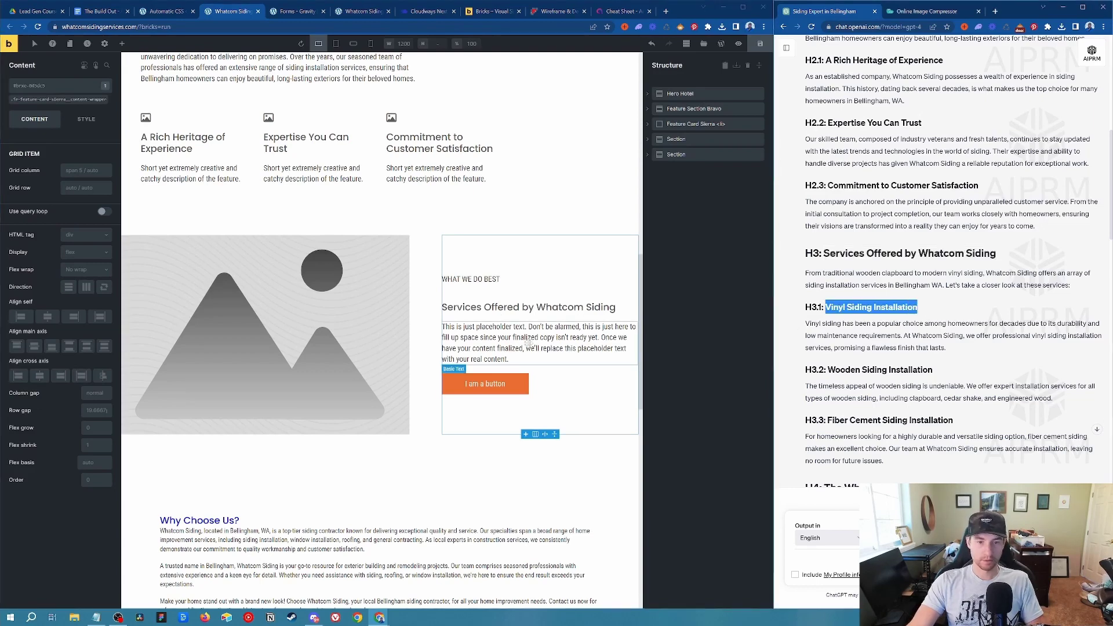
click(535, 307)
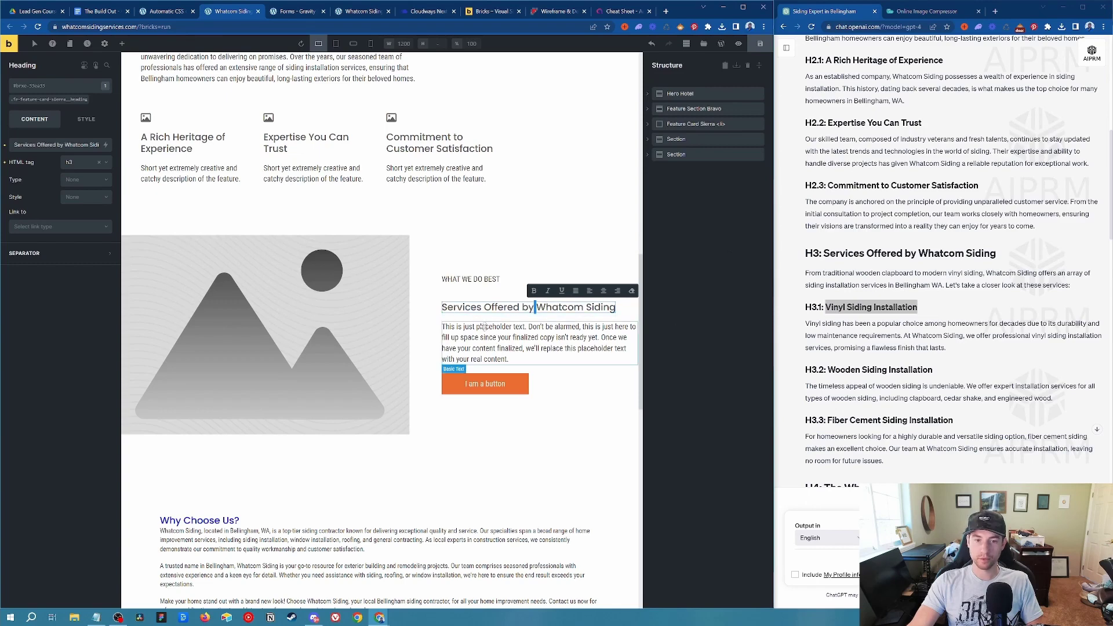
drag(1070, 285, 806, 272)
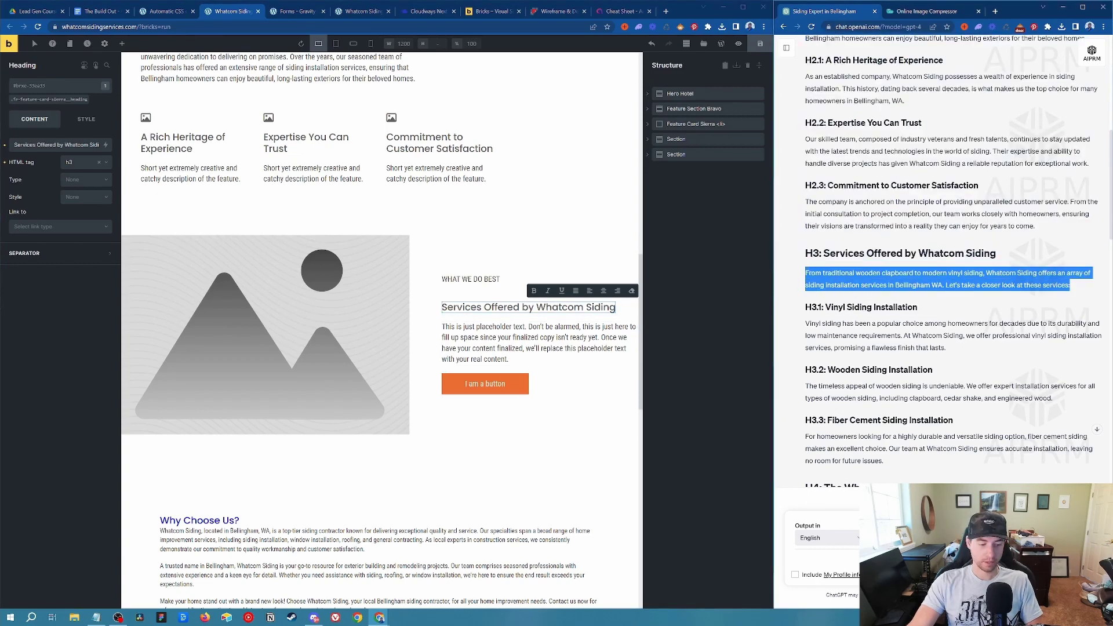
double_click(537, 328)
key(ctrl+a)
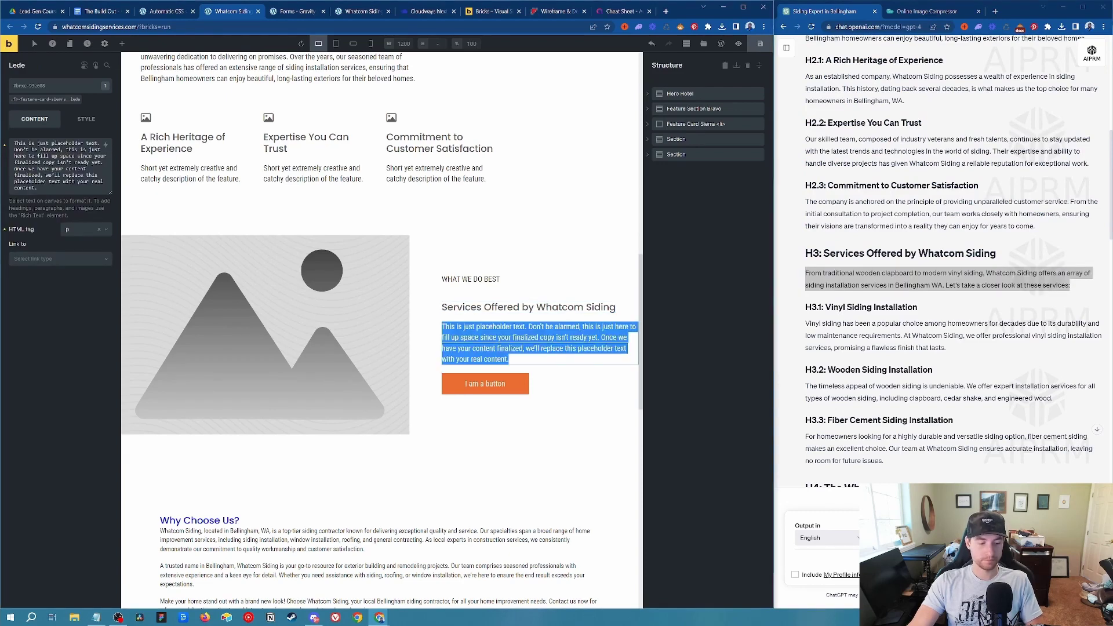
key(ctrl+v)
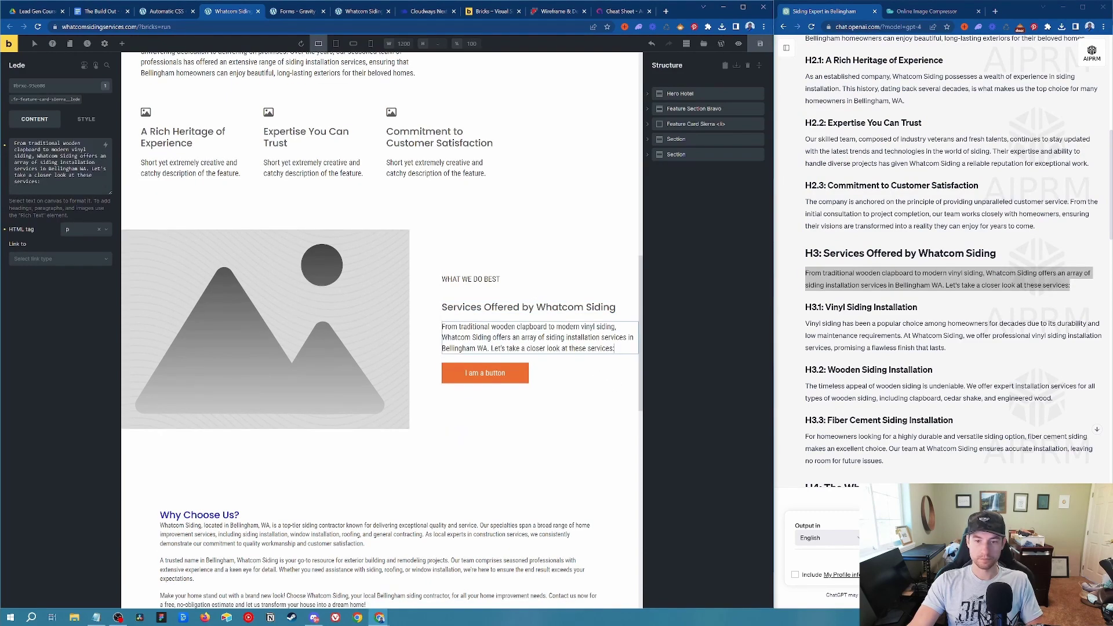
Set the HTML tag of the "Services Offered by Whatcom Siding" heading to h2.
click(534, 304)
right_click(530, 307)
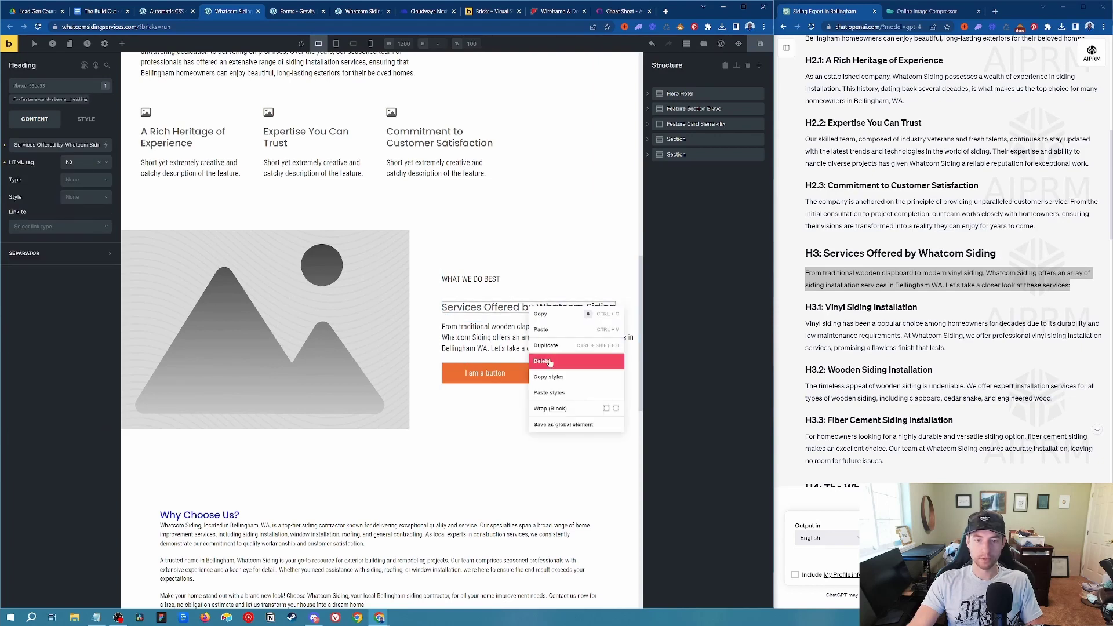
click(82, 162)
click(79, 184)
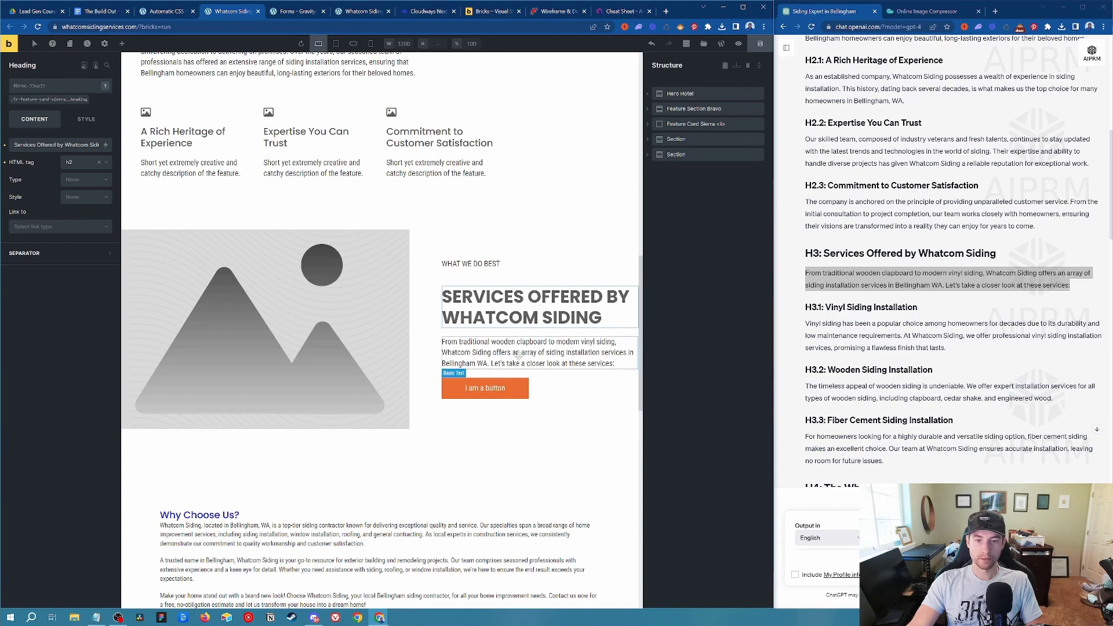
Add an h3 heading between the lede and the button, using the article's "Vinyl Siding Installation" as its text.
click(122, 43)
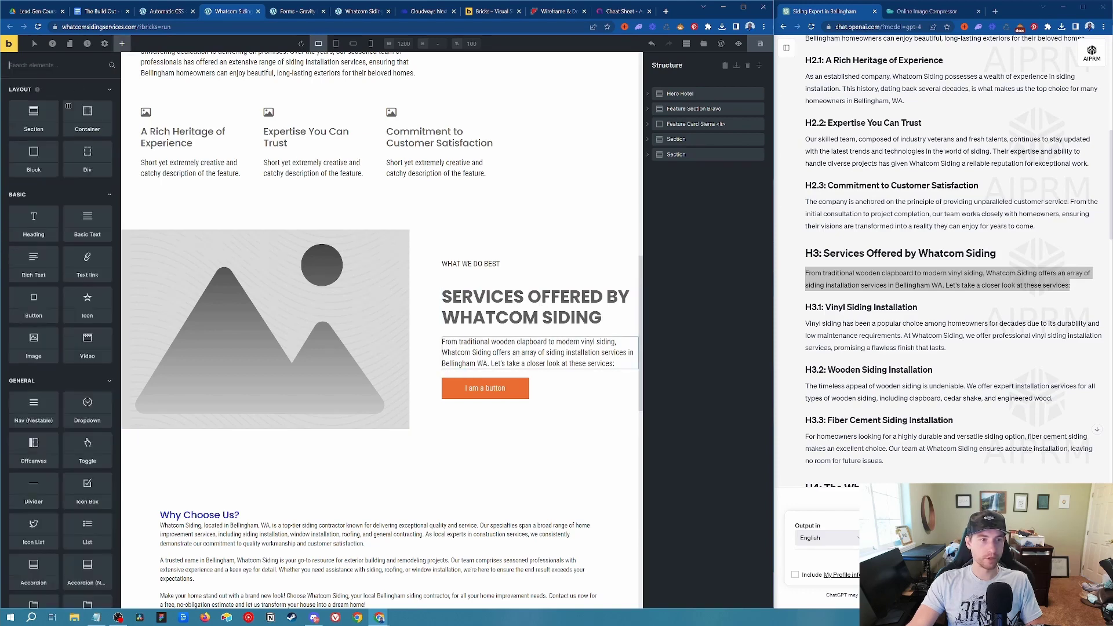
click(35, 223)
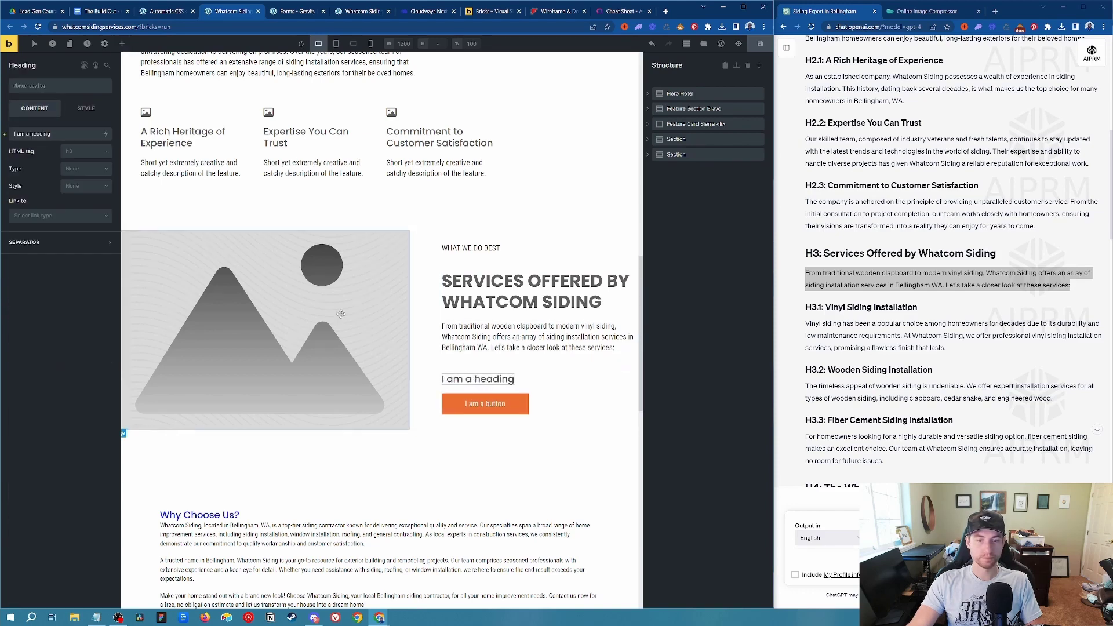
click(84, 152)
click(73, 195)
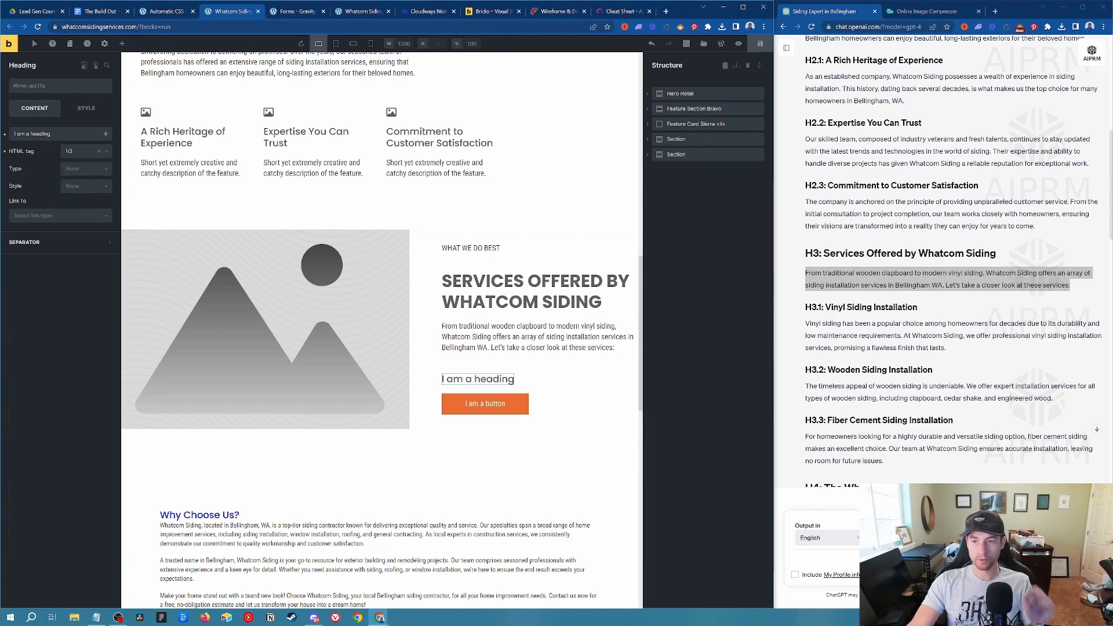
drag(826, 308, 918, 307)
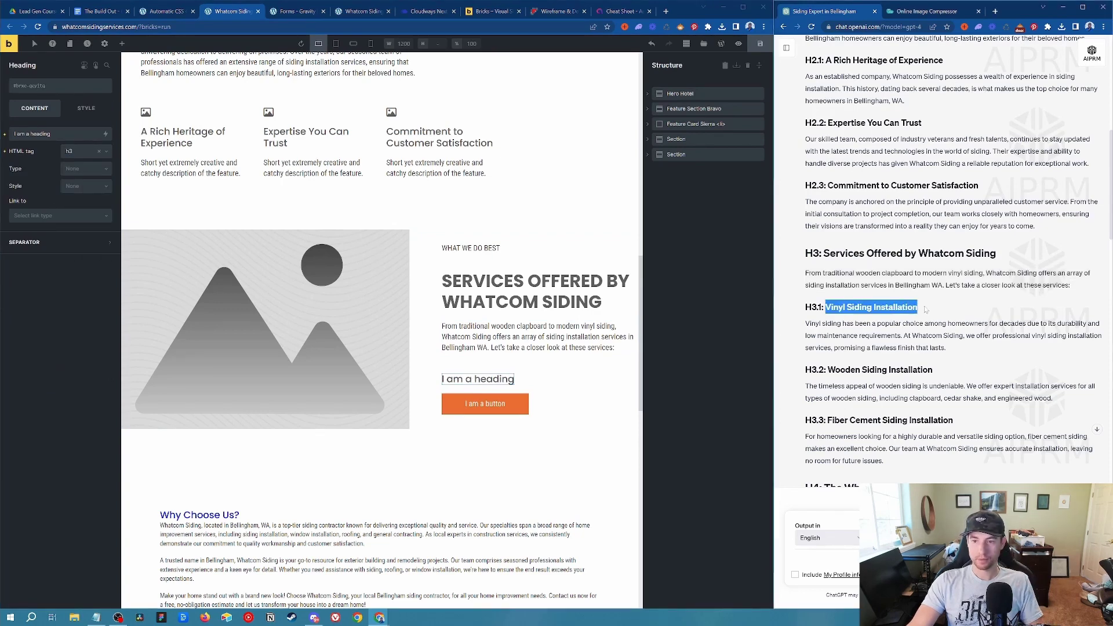
key(ctrl+c)
click(490, 379)
triple_click(489, 380)
key(ctrl+v)
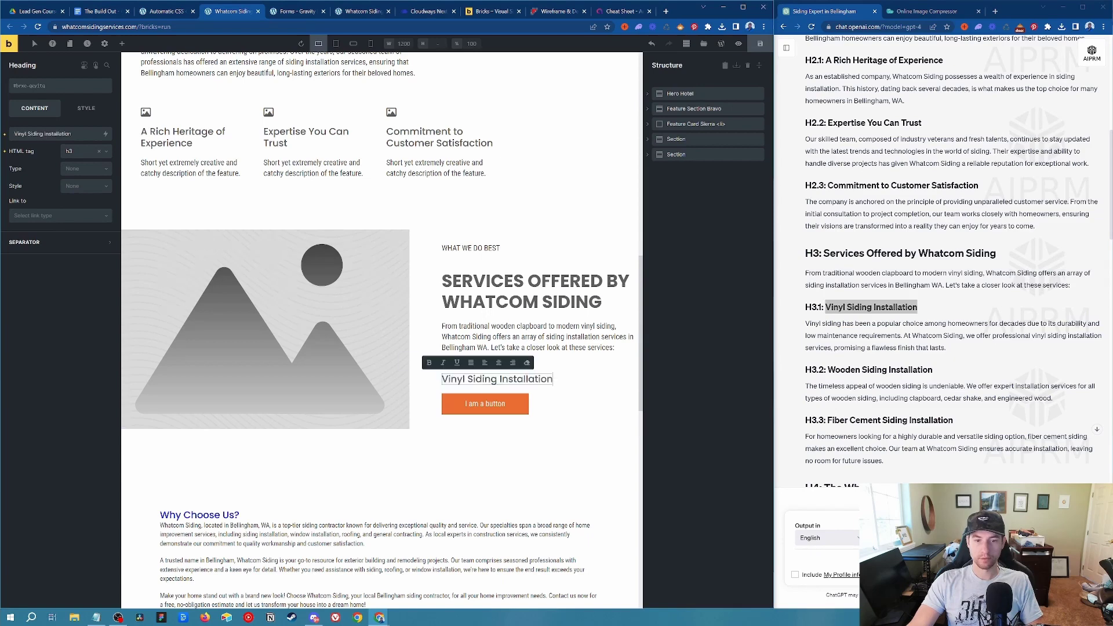
Duplicate the vinyl heading and change the copy's text to the article's "Wooden Siding Installation".
right_click(494, 381)
click(511, 415)
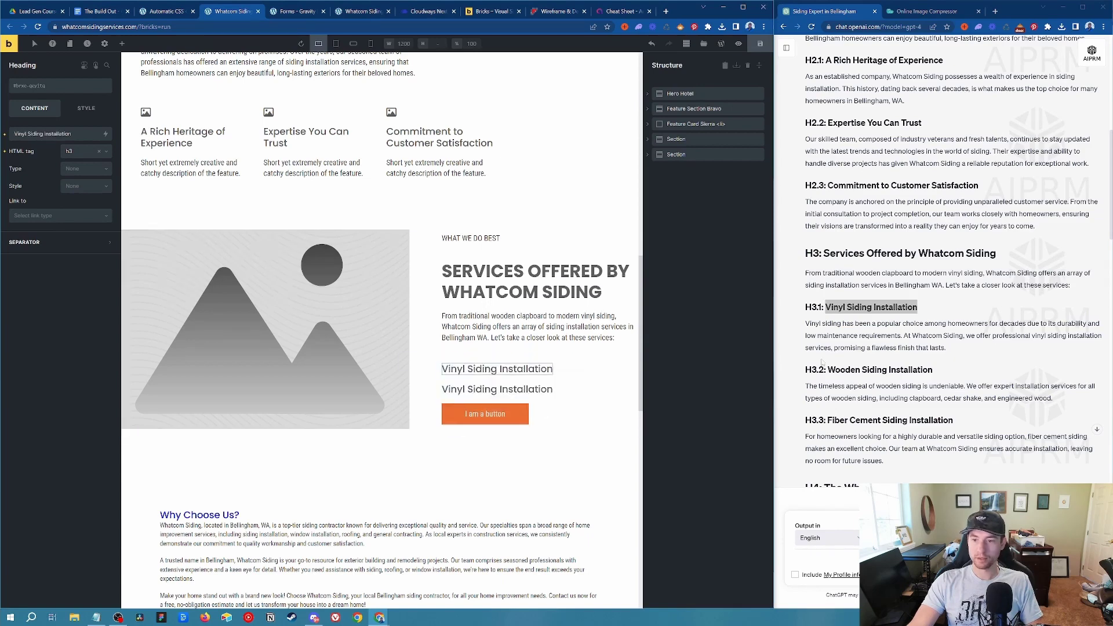
drag(828, 370, 946, 377)
key(ctrl+c)
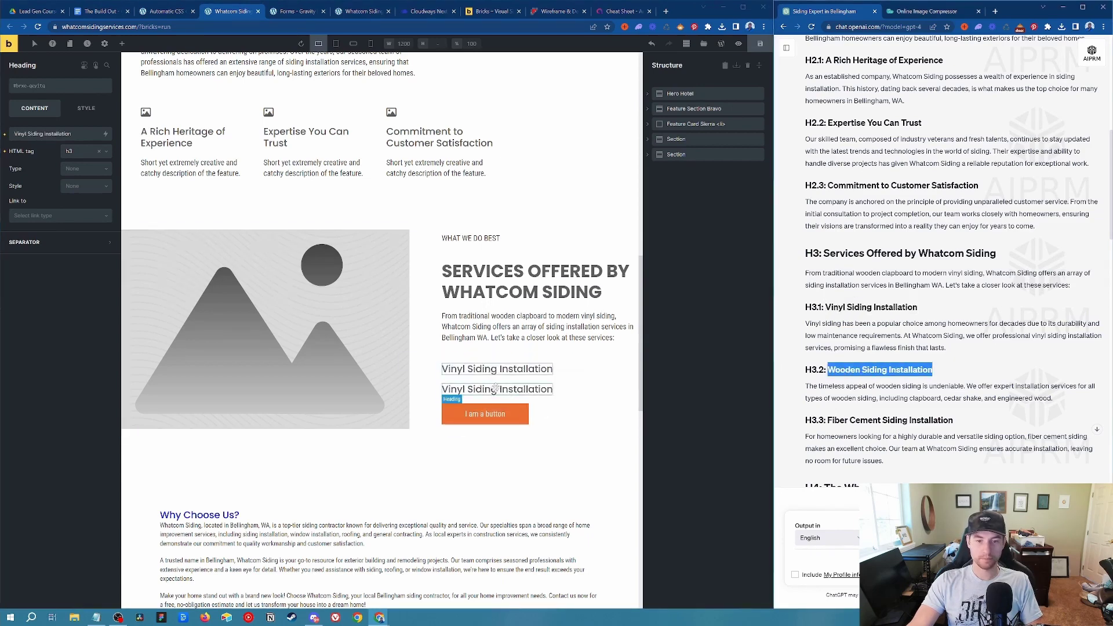
triple_click(497, 390)
key(ctrl+v)
Duplicate the wooden siding heading and change the copy's text to the article's "Fiber Cement Siding Installation".
right_click(514, 396)
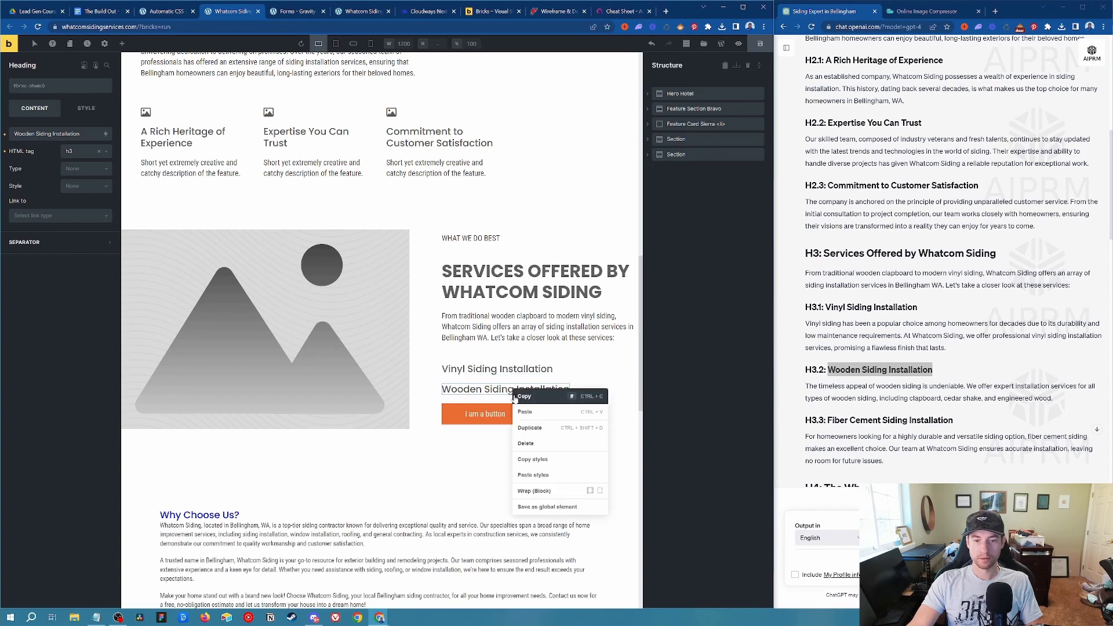
click(529, 428)
drag(828, 421, 994, 424)
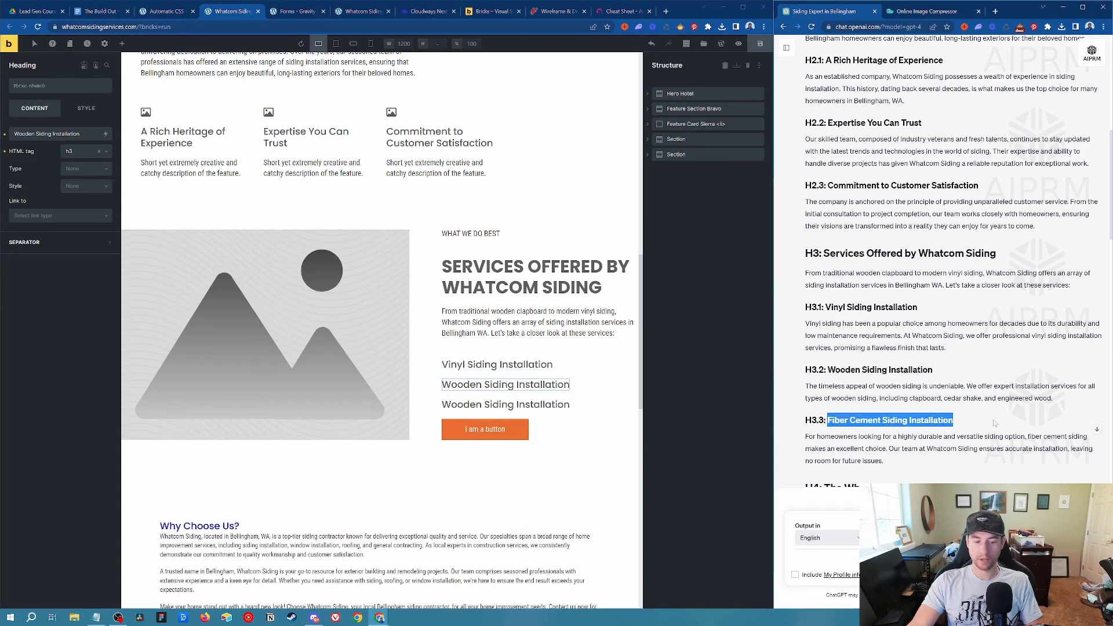
right_click(534, 408)
triple_click(511, 404)
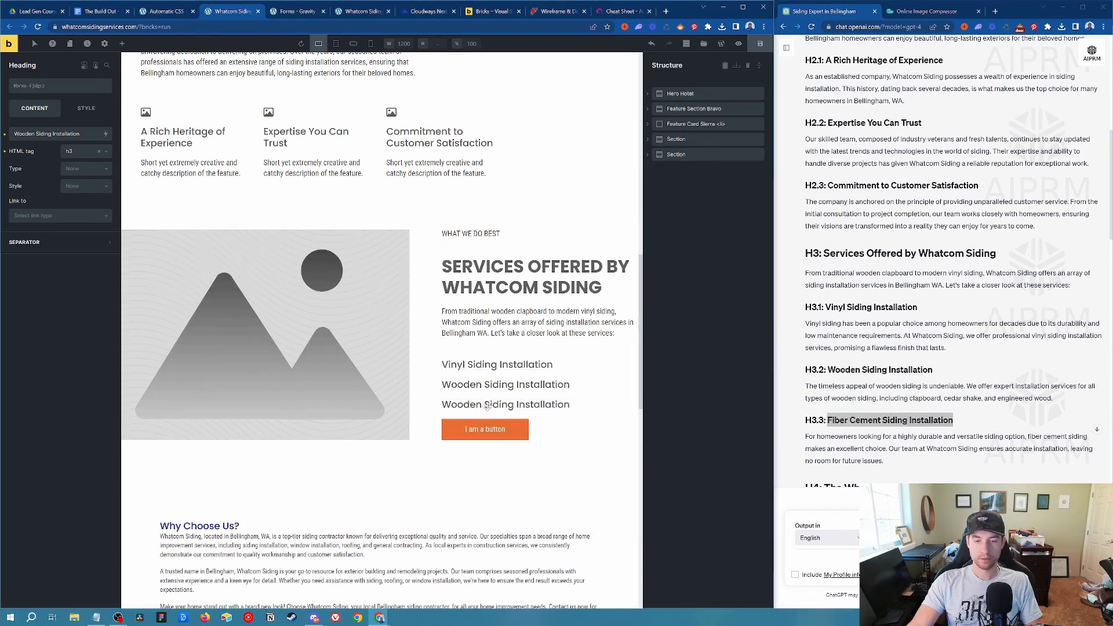
key(ctrl+v)
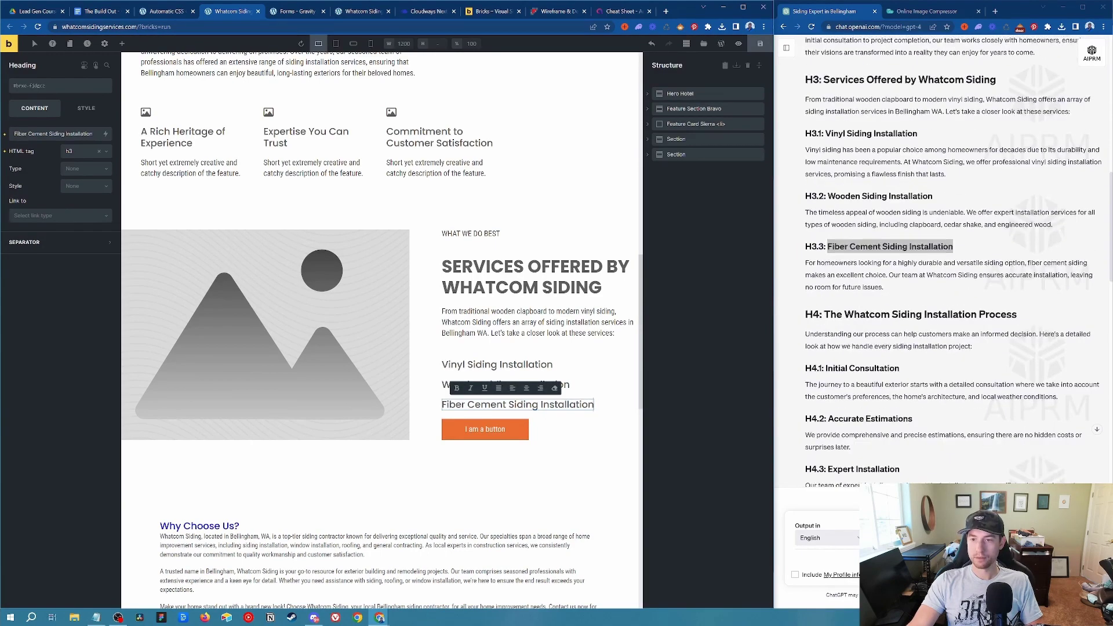
Duplicate the lede paragraph and place the copy directly below the "Vinyl Siding Installation" heading.
click(500, 328)
right_click(504, 326)
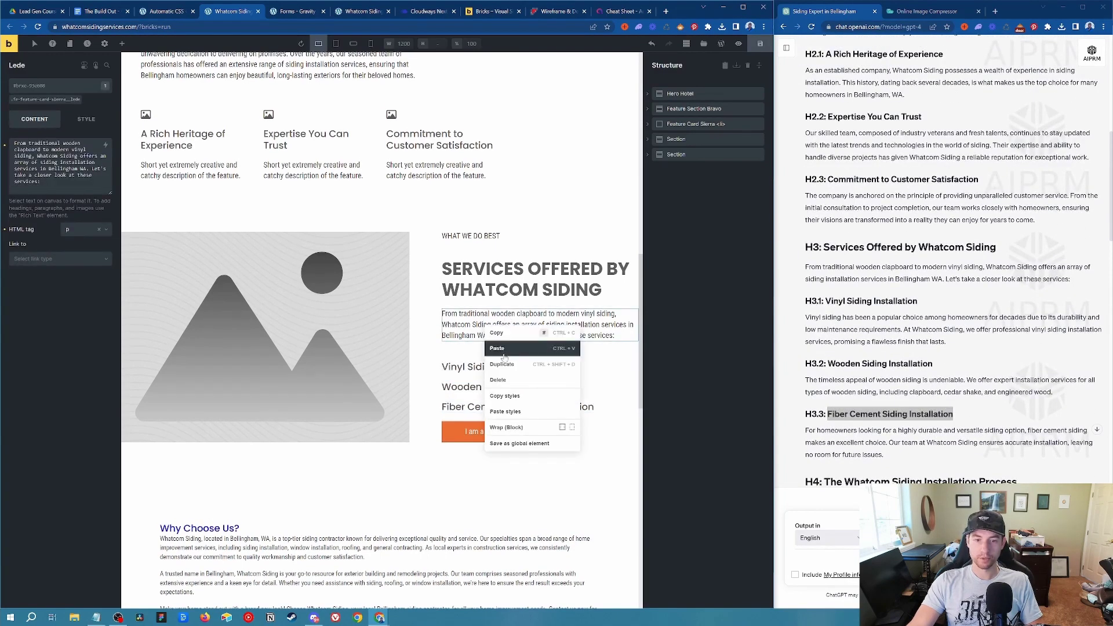
click(502, 364)
drag(502, 377, 501, 420)
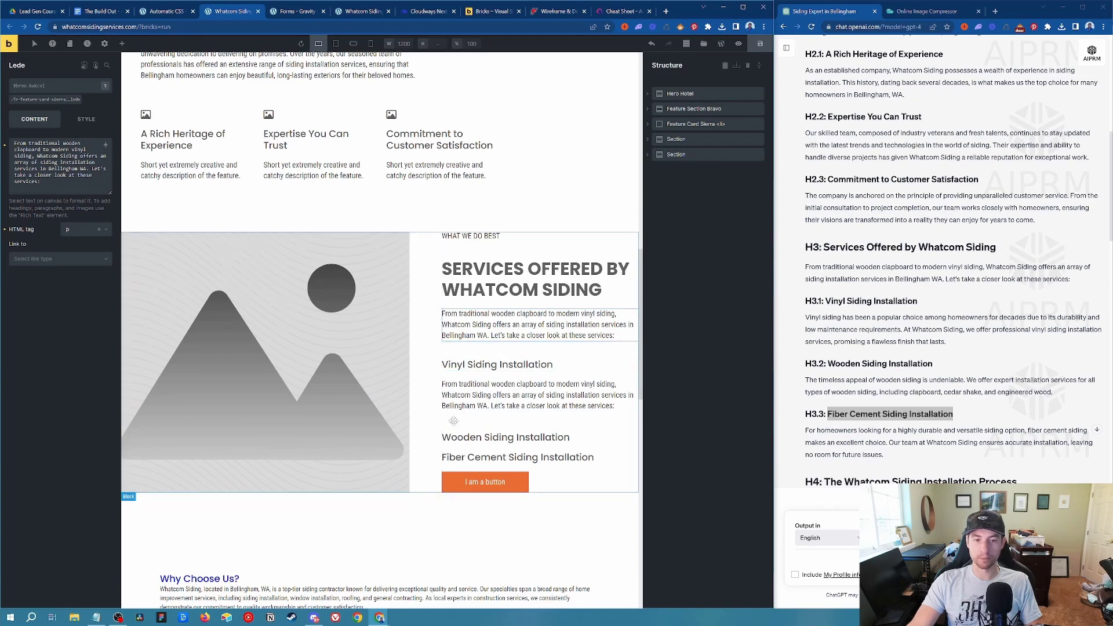
Set the bottom margin of Feature Card Sierra's lede class to 10.
click(57, 101)
click(86, 119)
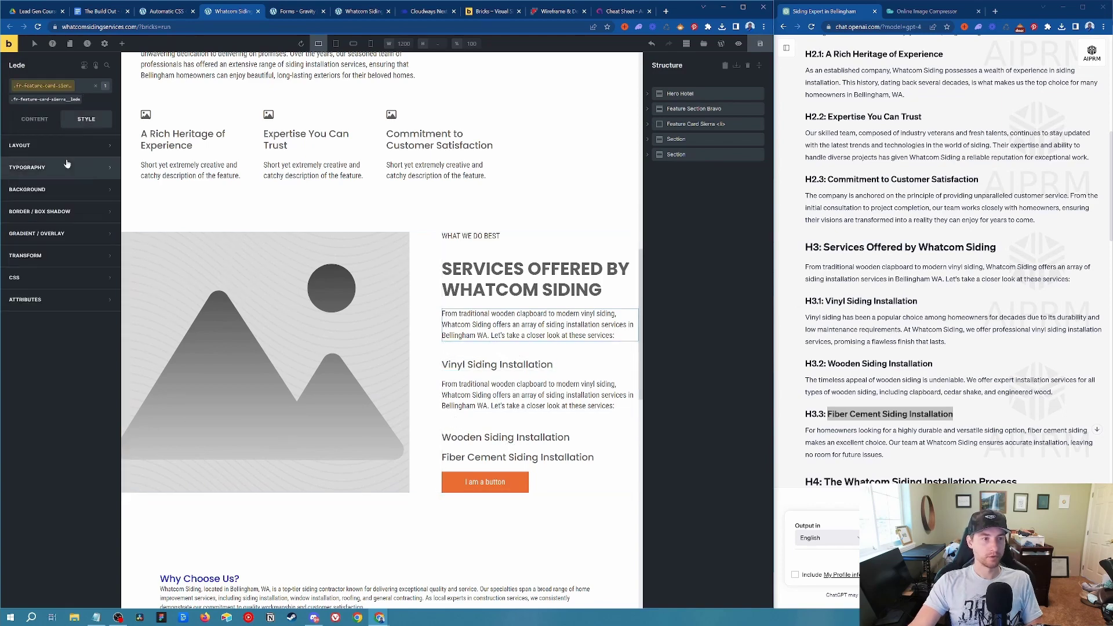
click(41, 147)
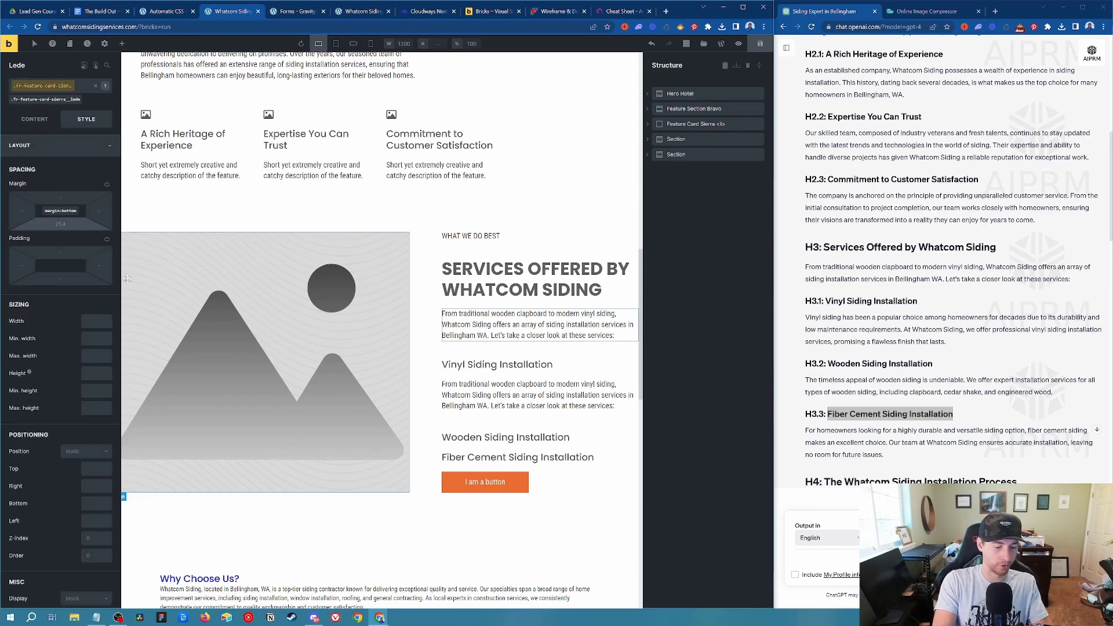
text(10)
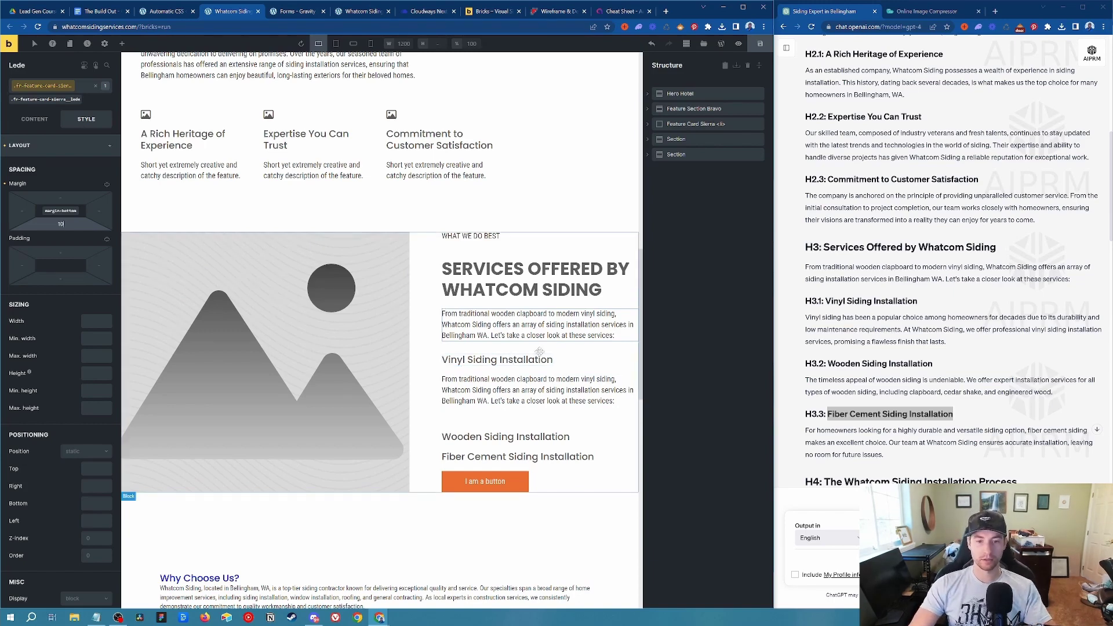
Duplicate the paragraph under the vinyl heading so the wooden and fiber cement headings each have one below them.
right_click(525, 381)
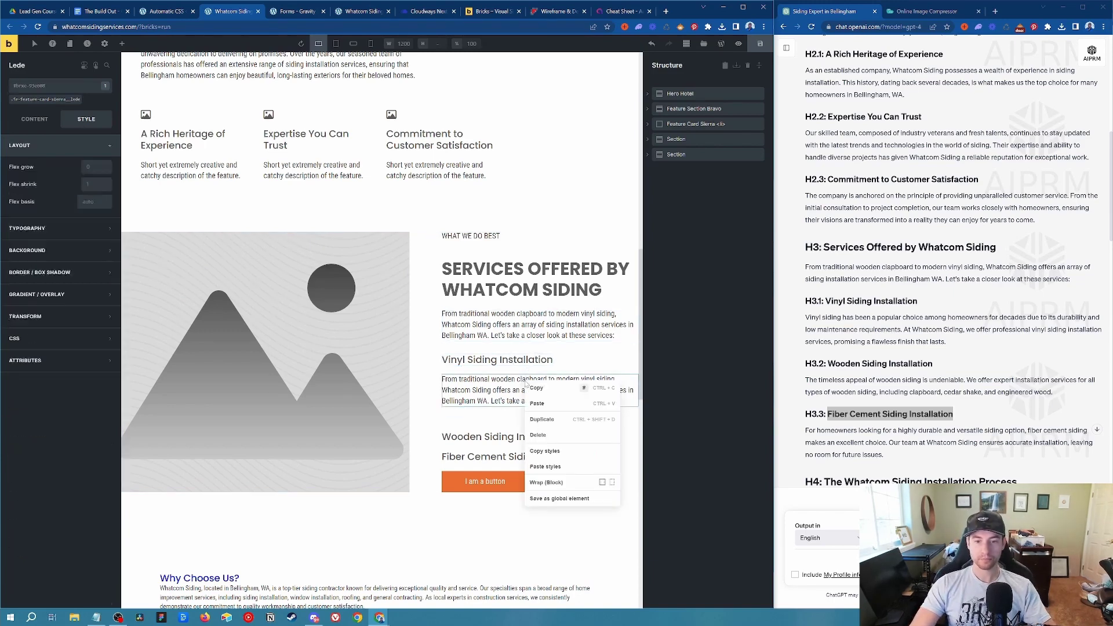
click(542, 418)
scroll(527, 348, down, 2)
drag(516, 306, 571, 354)
right_click(496, 323)
click(512, 361)
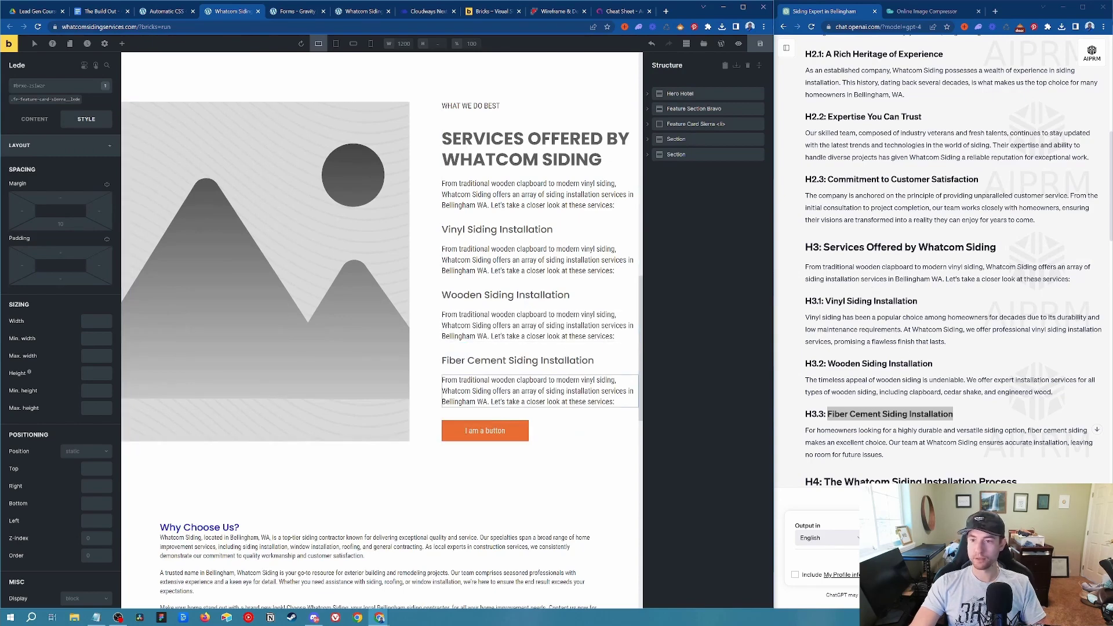
Replace the paragraph under "Vinyl Siding Installation" with the article's vinyl siding description.
scroll(802, 288, down, 3)
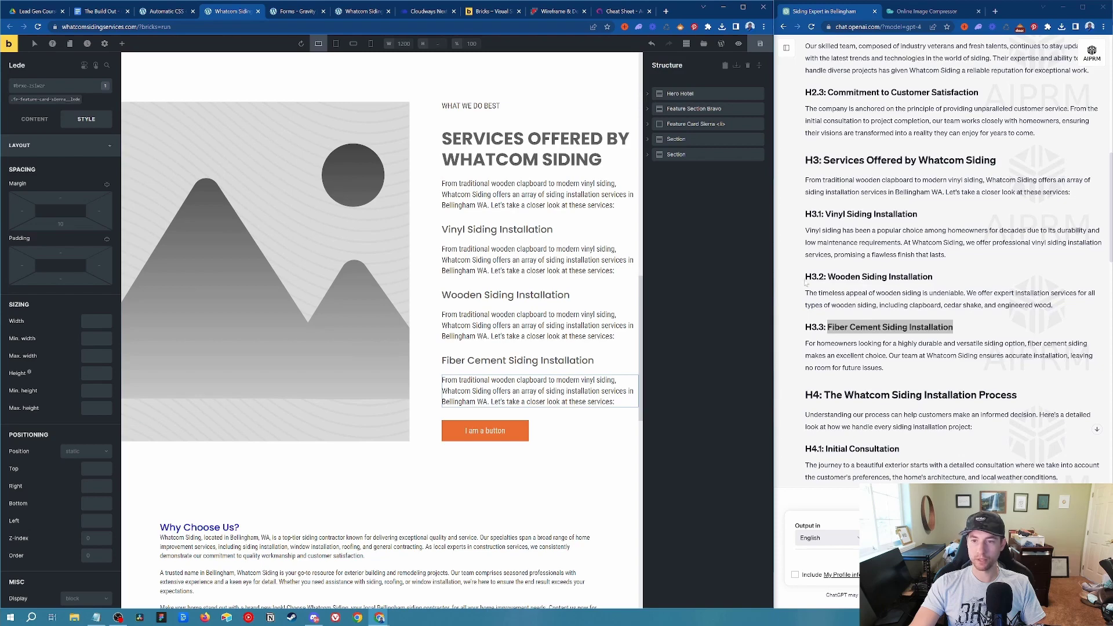
drag(975, 260, 803, 232)
key(ctrl+c)
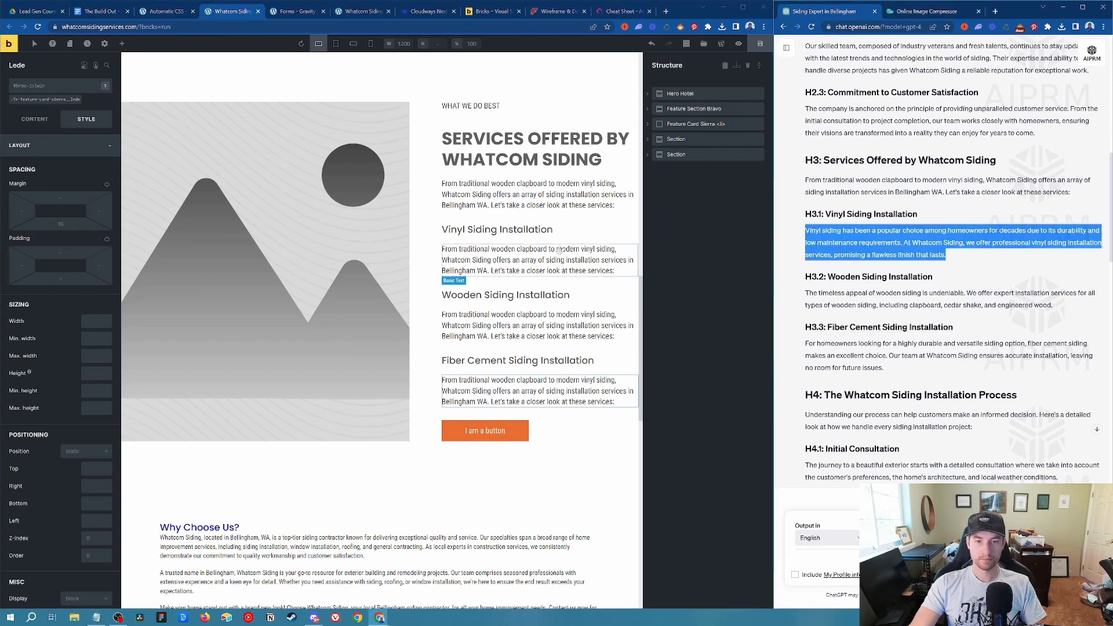
triple_click(539, 260)
key(ctrl+v)
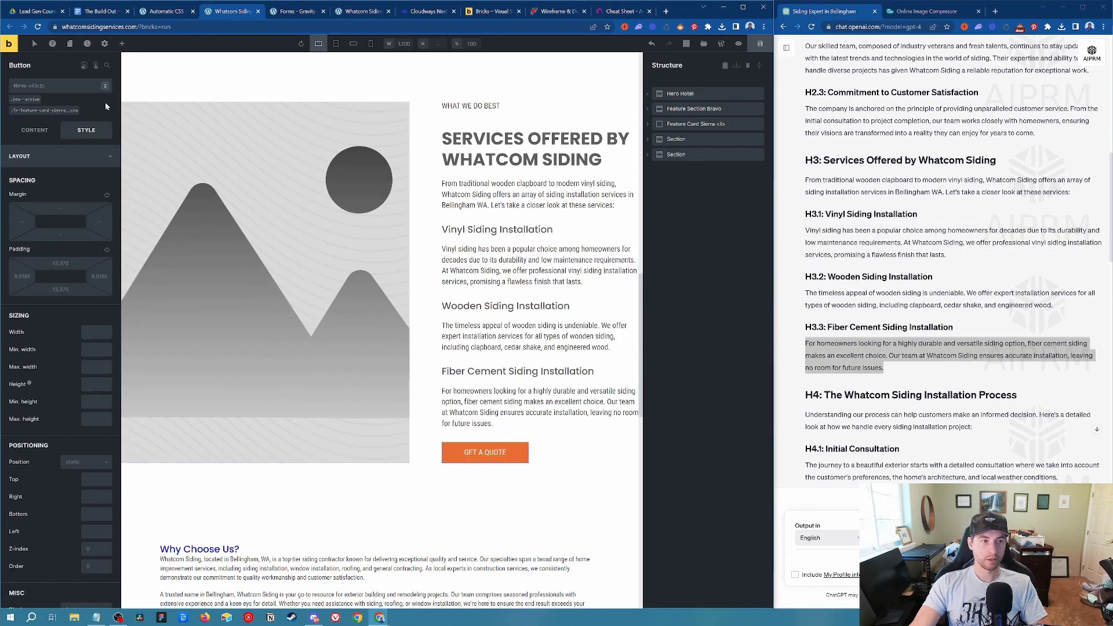
Set the "GET A QUOTE" button's link type to Internal post/page and check the available pages without choosing one.
click(32, 132)
click(46, 288)
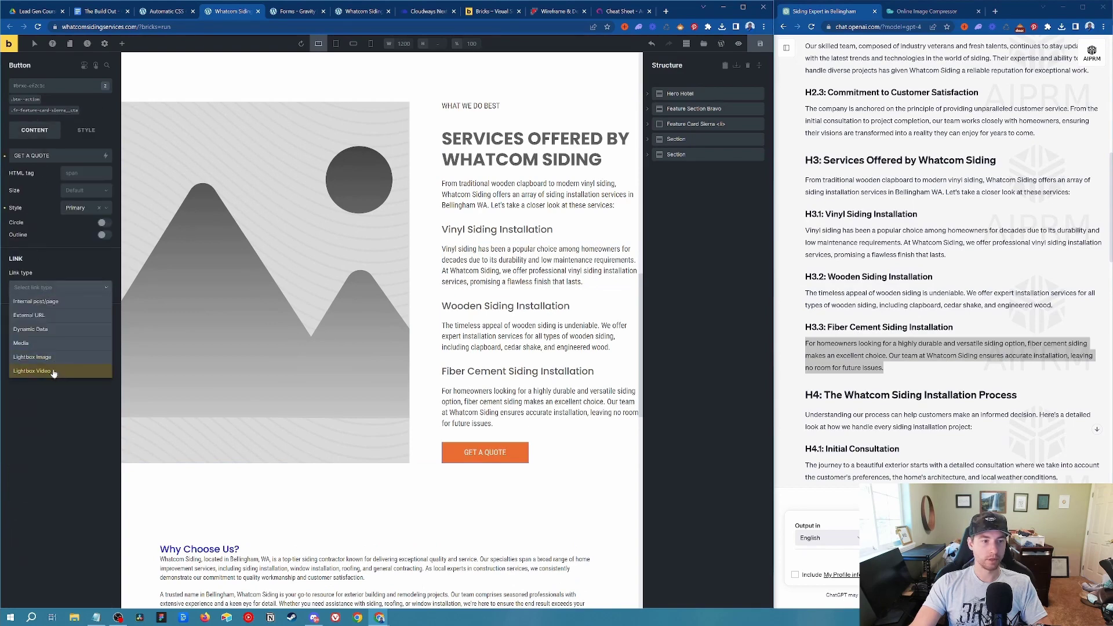
click(34, 302)
click(54, 289)
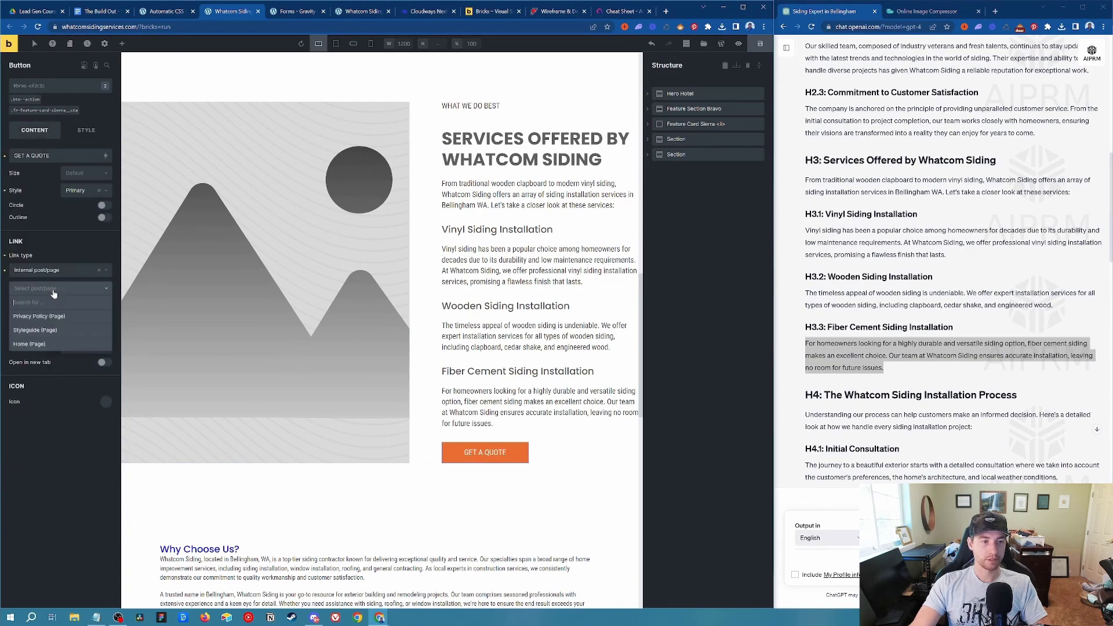
click(61, 464)
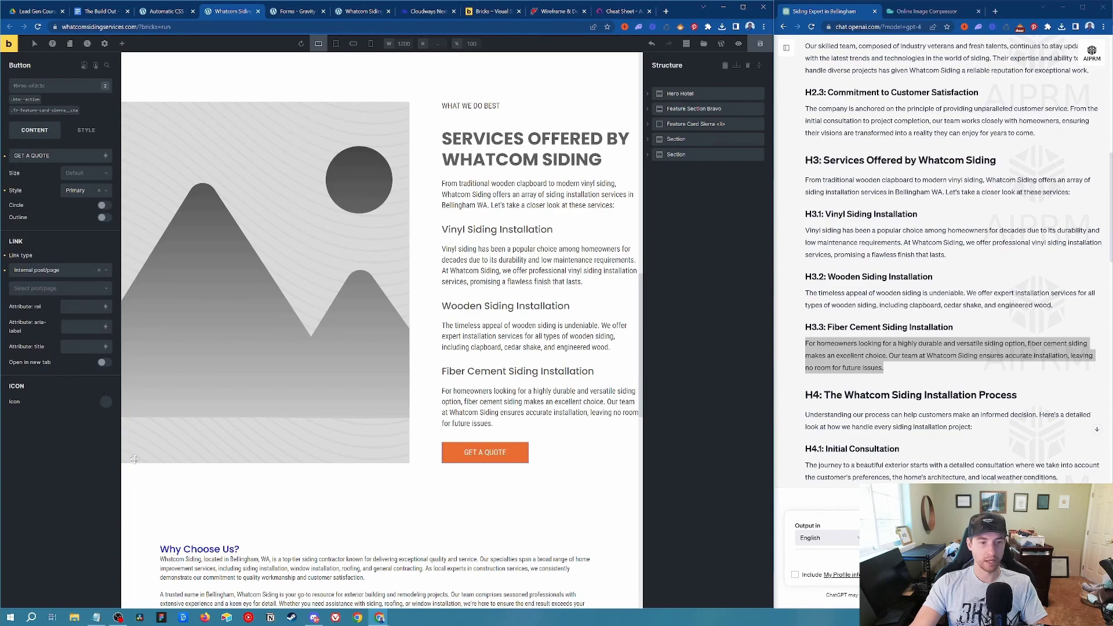
Examine the CSS style settings of the action class on the "GET A QUOTE" button.
click(596, 424)
scroll(589, 494, up, 5)
scroll(578, 486, down, 5)
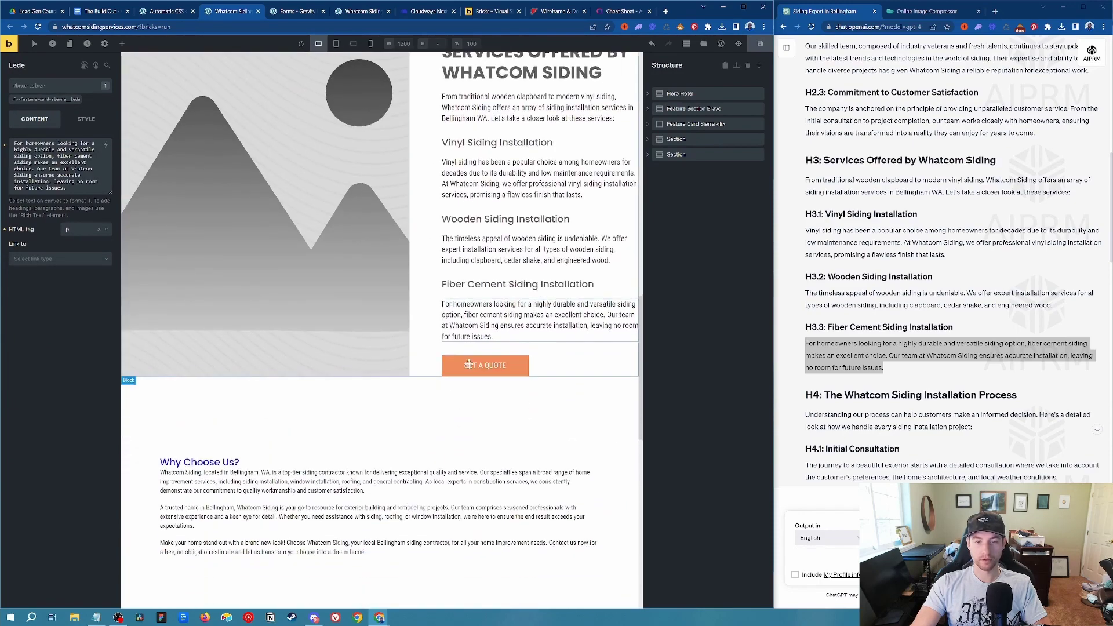
click(490, 362)
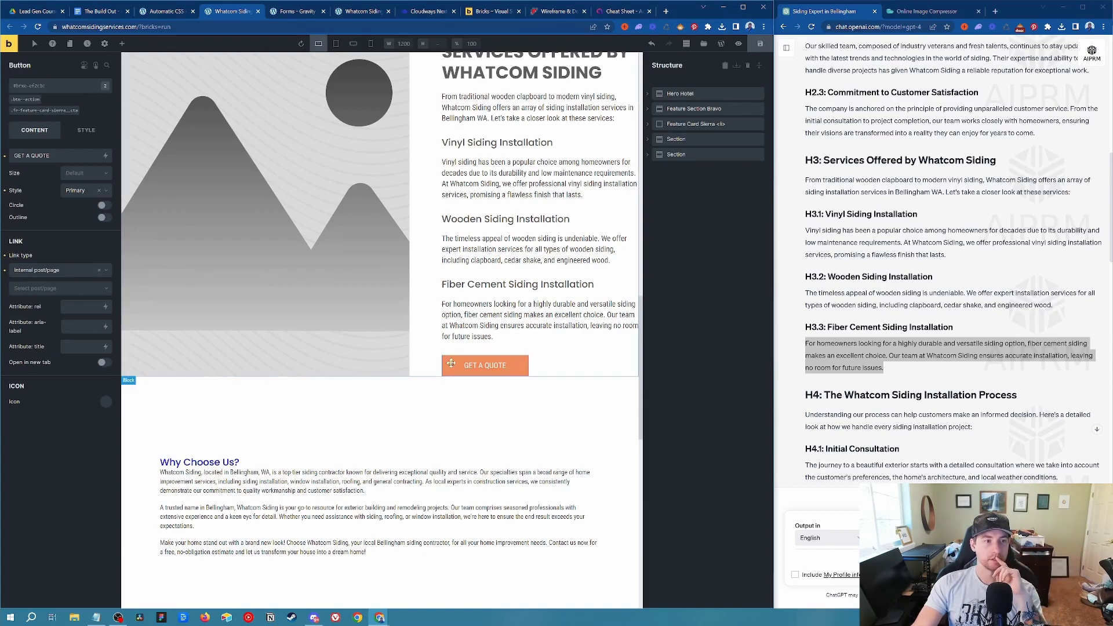
click(29, 101)
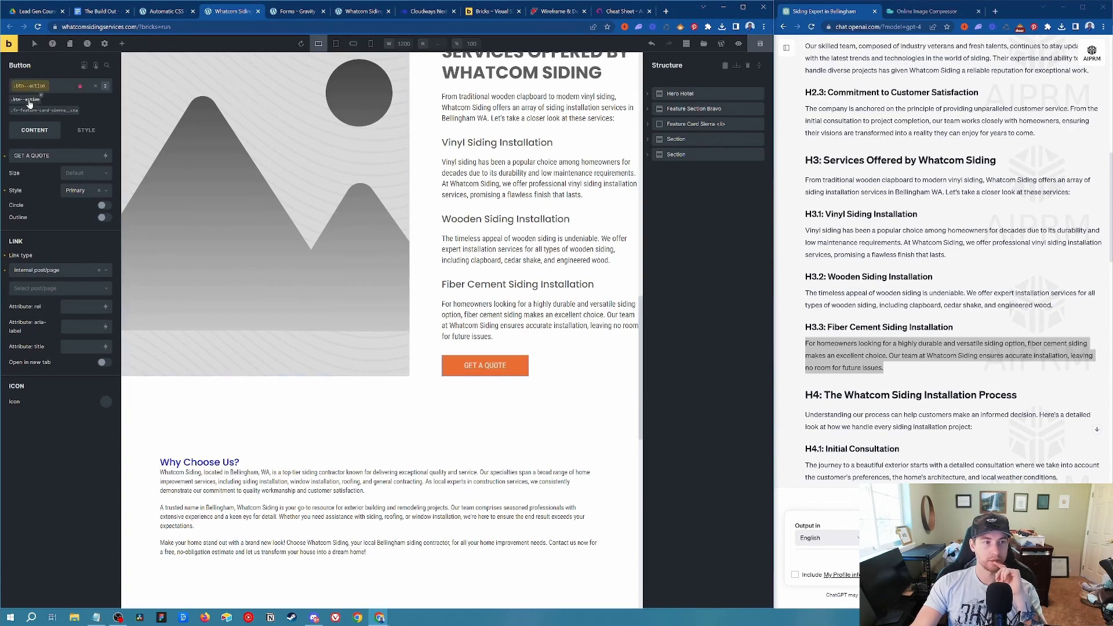
click(80, 88)
click(48, 466)
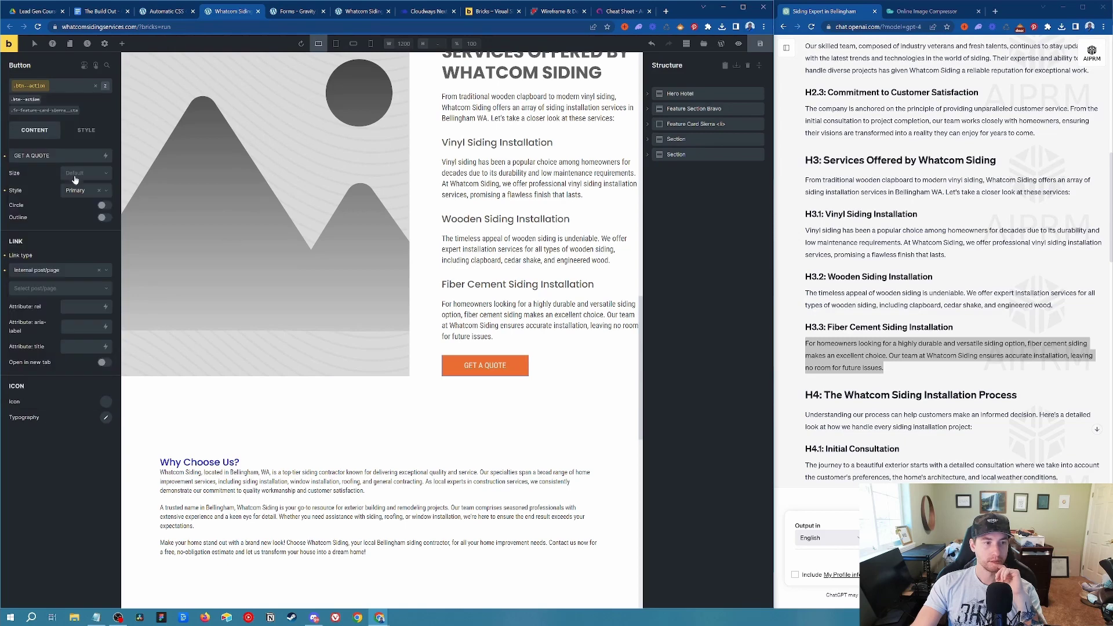
click(86, 131)
click(56, 158)
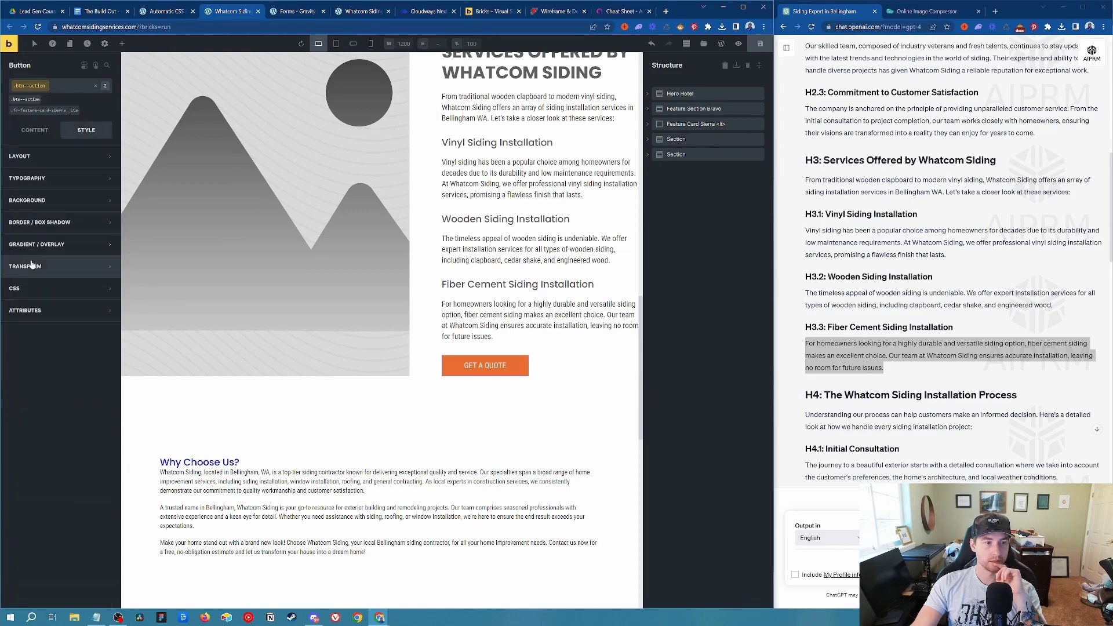
click(43, 289)
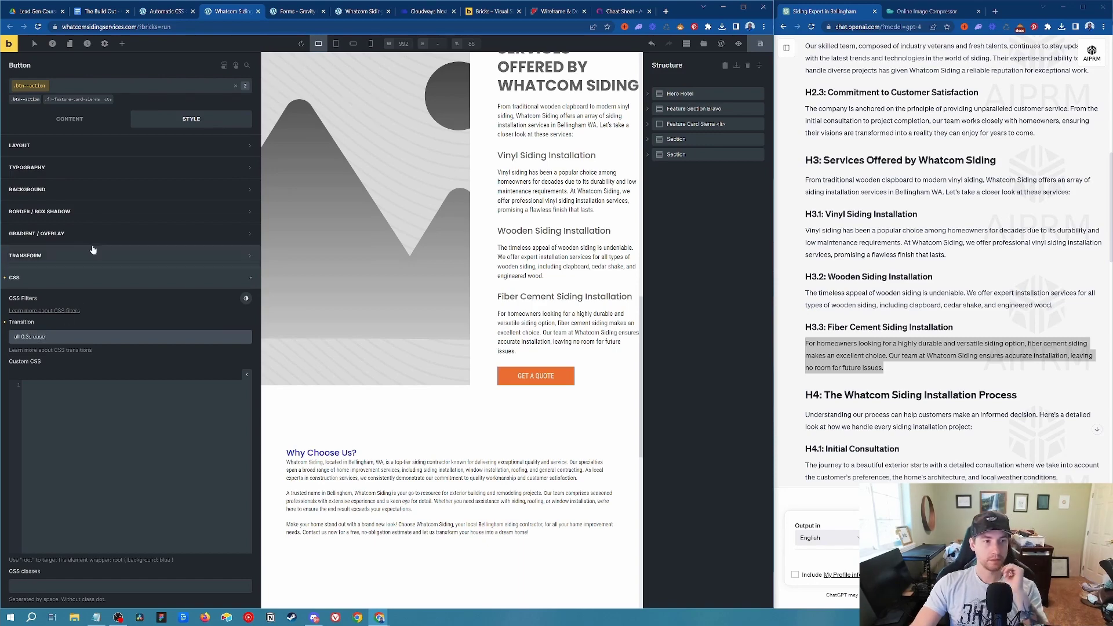
click(220, 86)
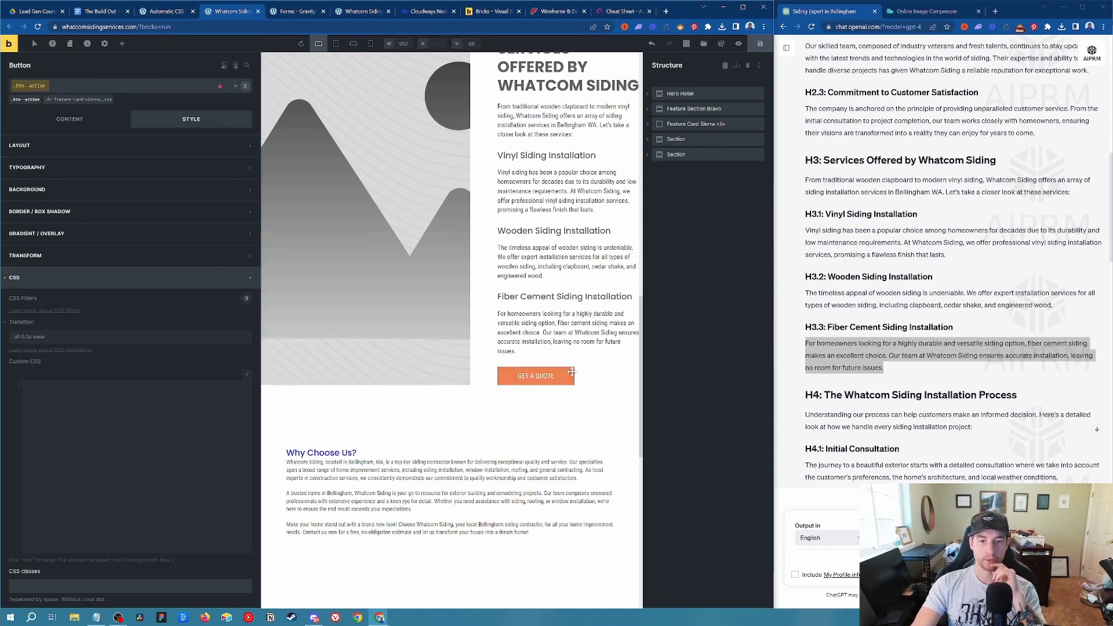
Choose james-hardie-siding-colors-and-styles-01.webp from the media library as the replacement for the services section's placeholder image.
scroll(533, 425, up, 9)
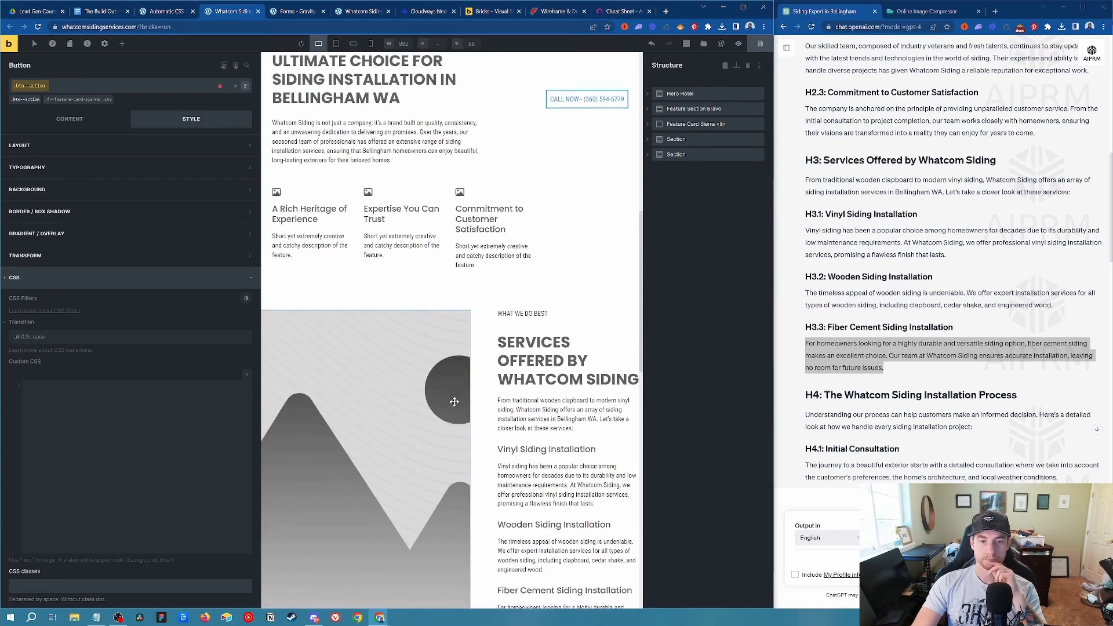
click(414, 513)
click(69, 118)
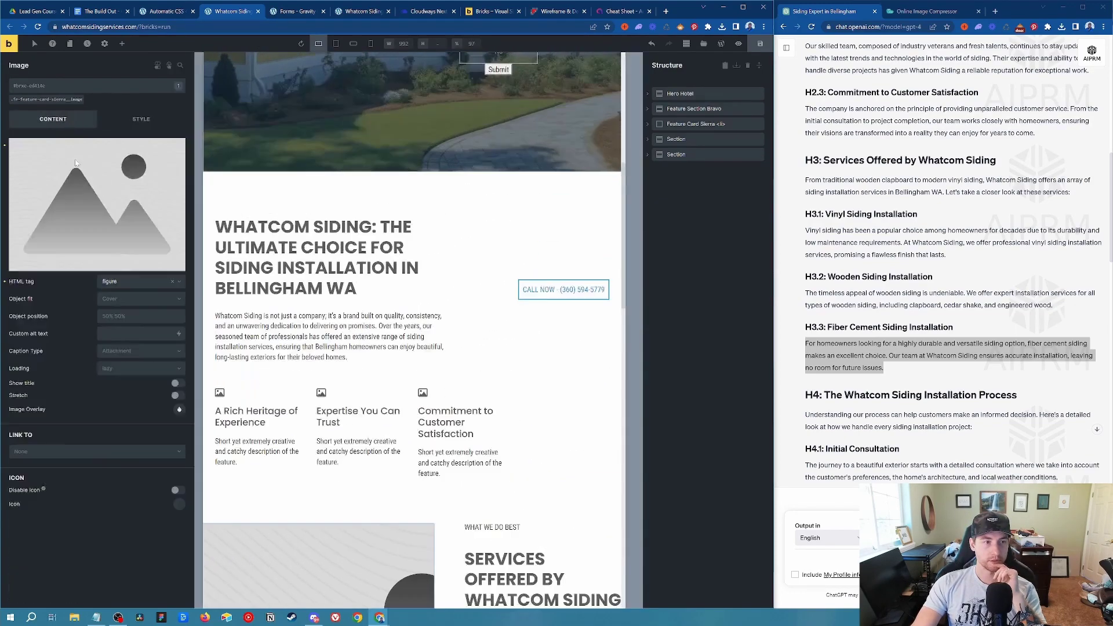
click(47, 169)
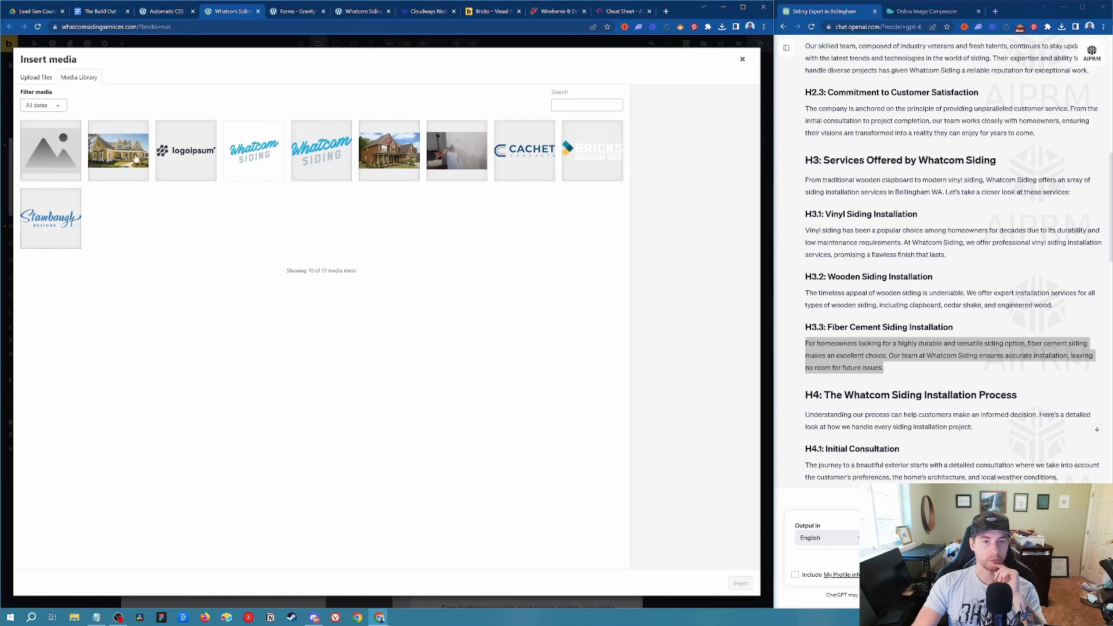
click(392, 161)
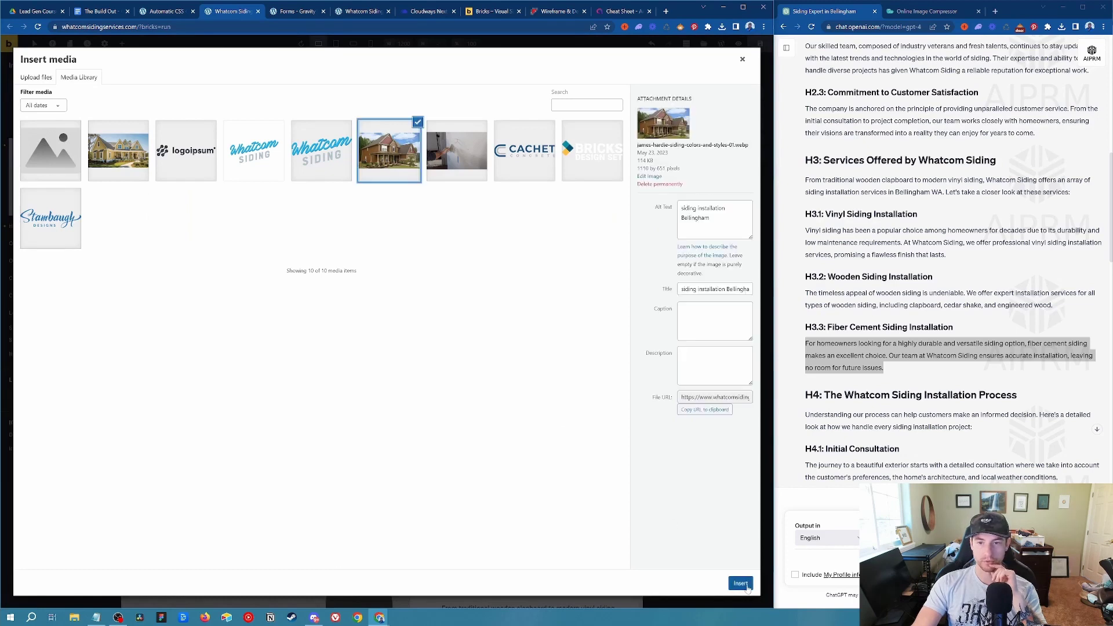
Set the selected photo's alt text and title to "siding contractor Bellingham" and insert it into the services section.
double_click(708, 207)
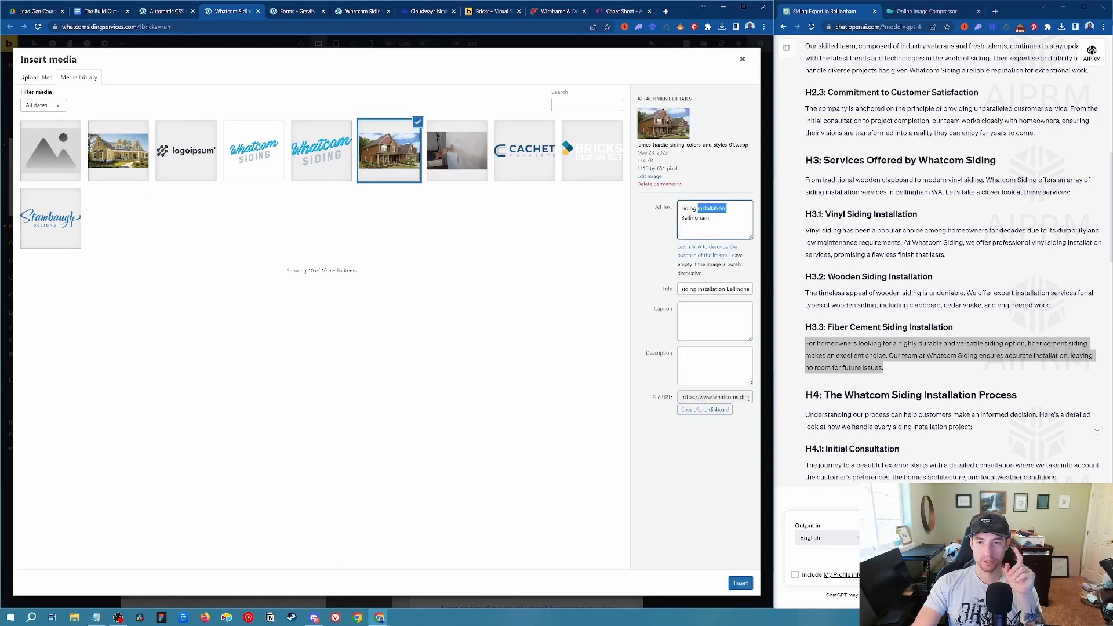
text(con)
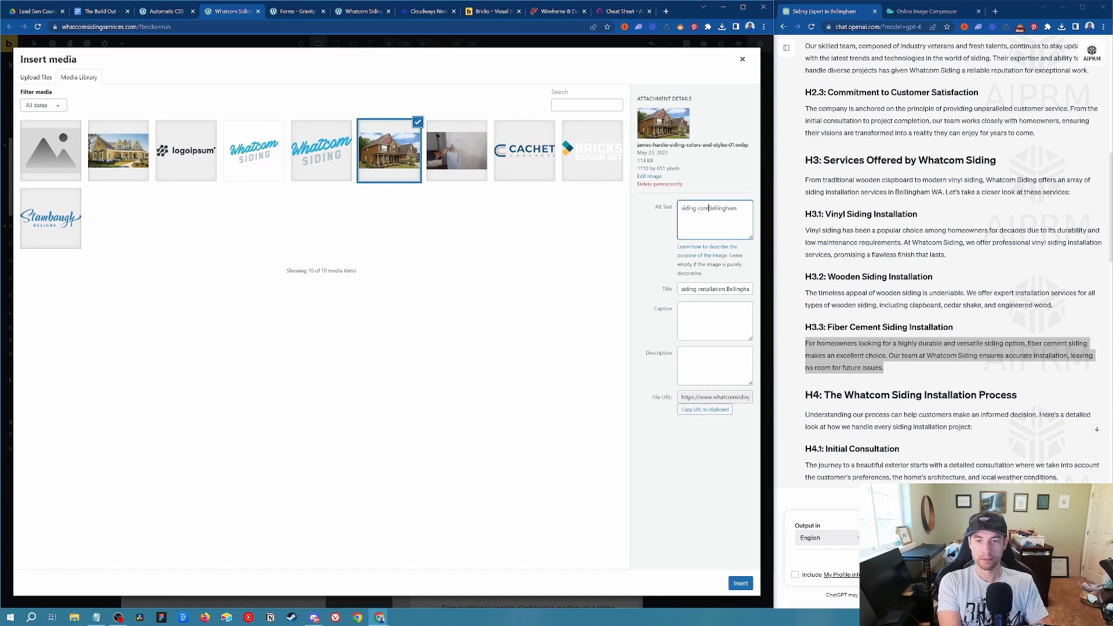
text(tractor)
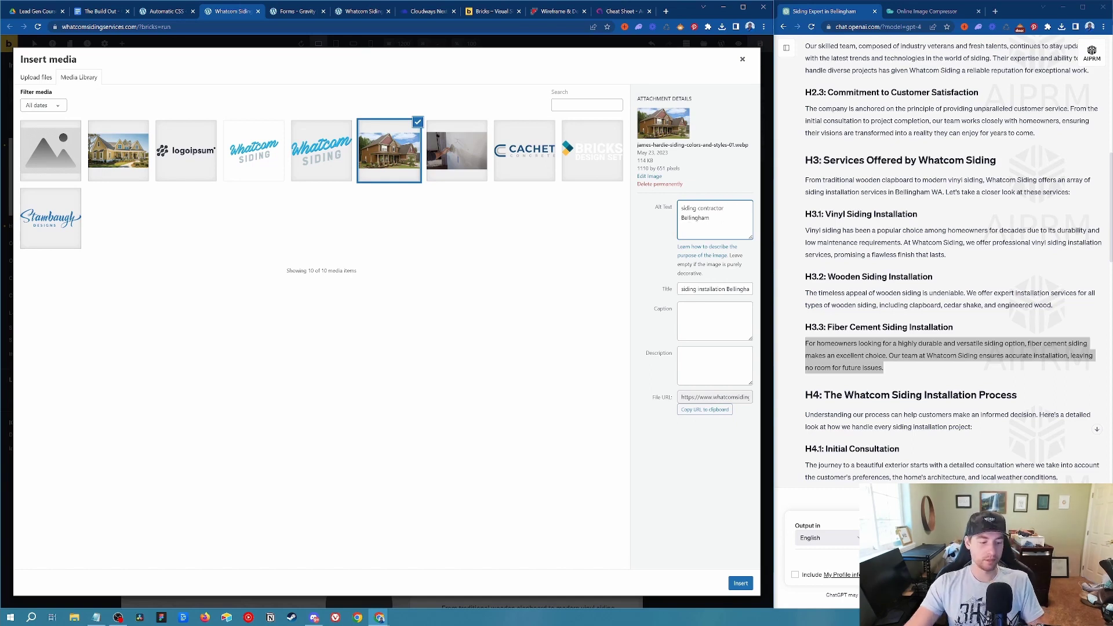
key(ctrl+a)
key(ctrl+c)
key(Tab)
key(Tab)
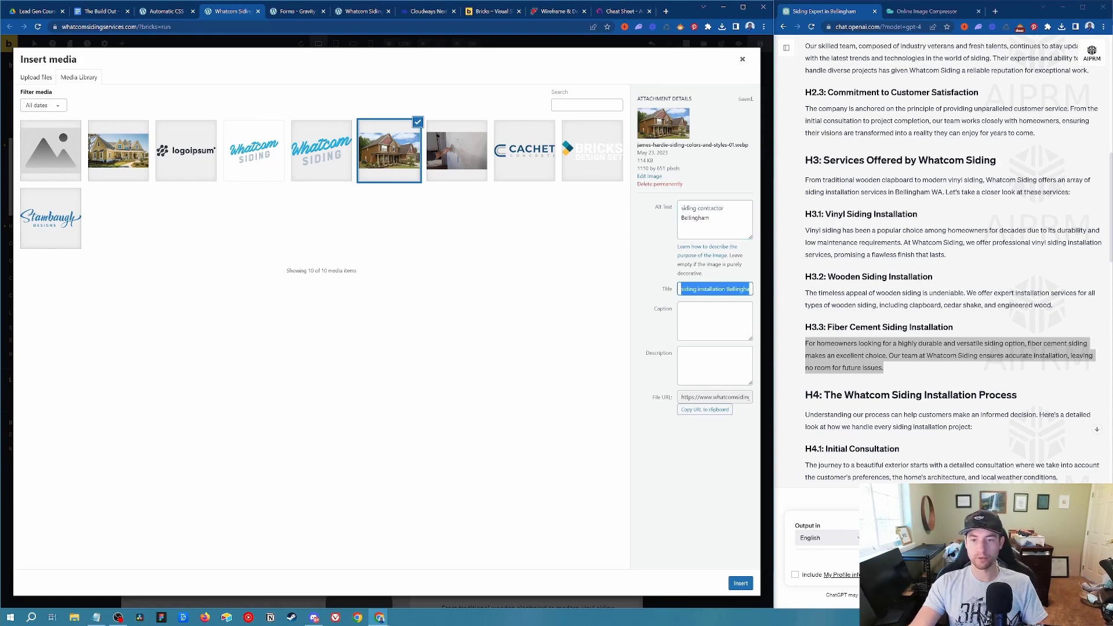
key(ctrl+v)
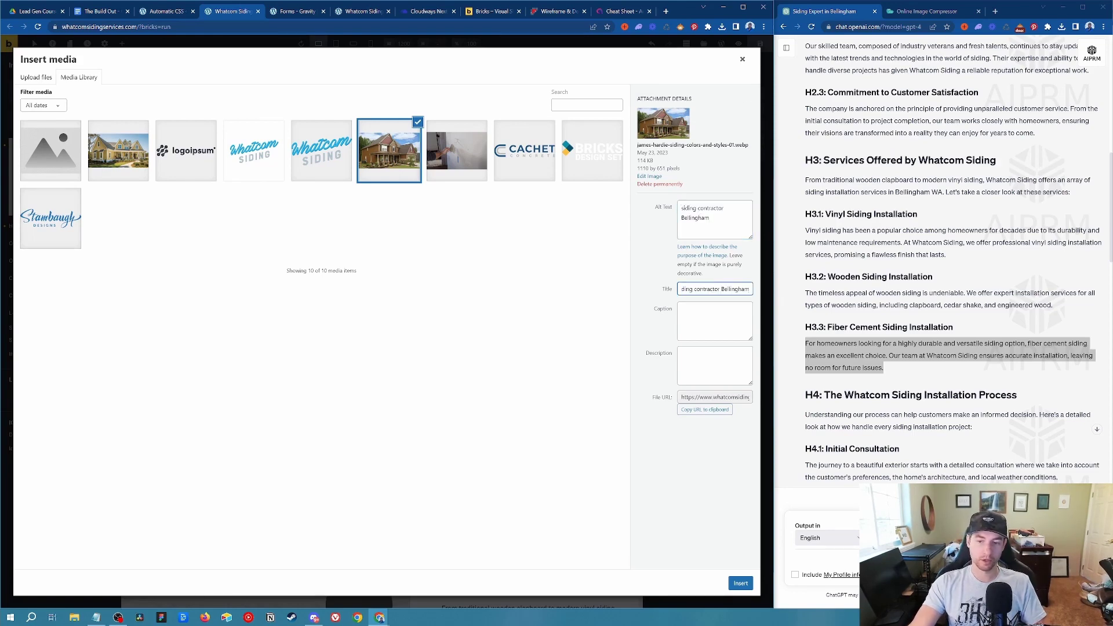
click(740, 583)
Reload the live homepage and review its hero, feature and services sections against the article's remaining content.
scroll(506, 290, down, 3)
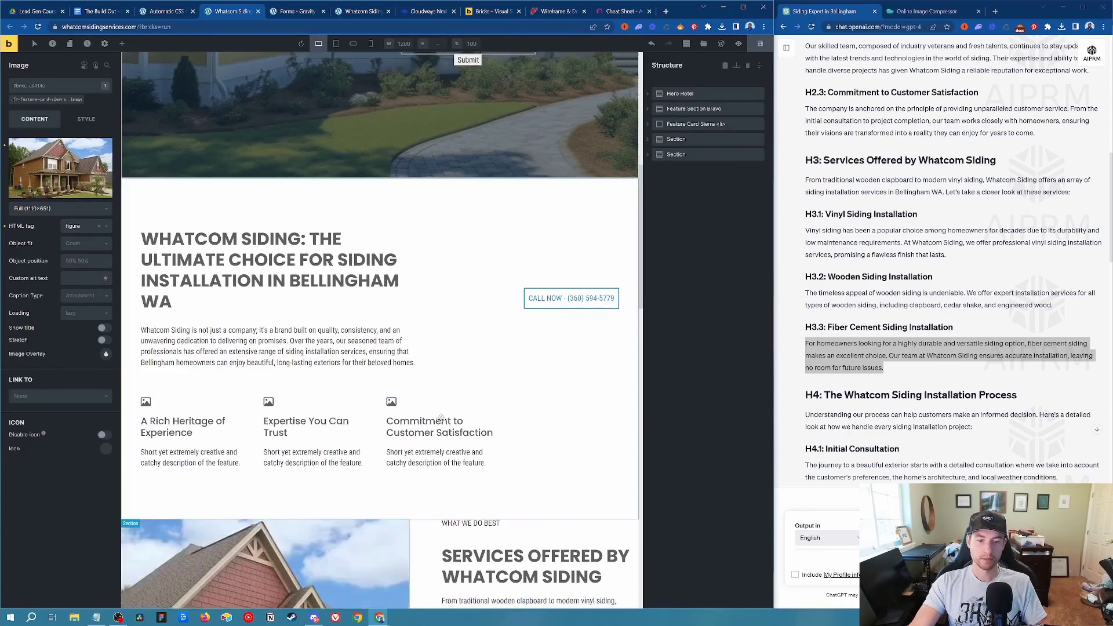
scroll(506, 290, down, 3)
scroll(539, 415, up, 7)
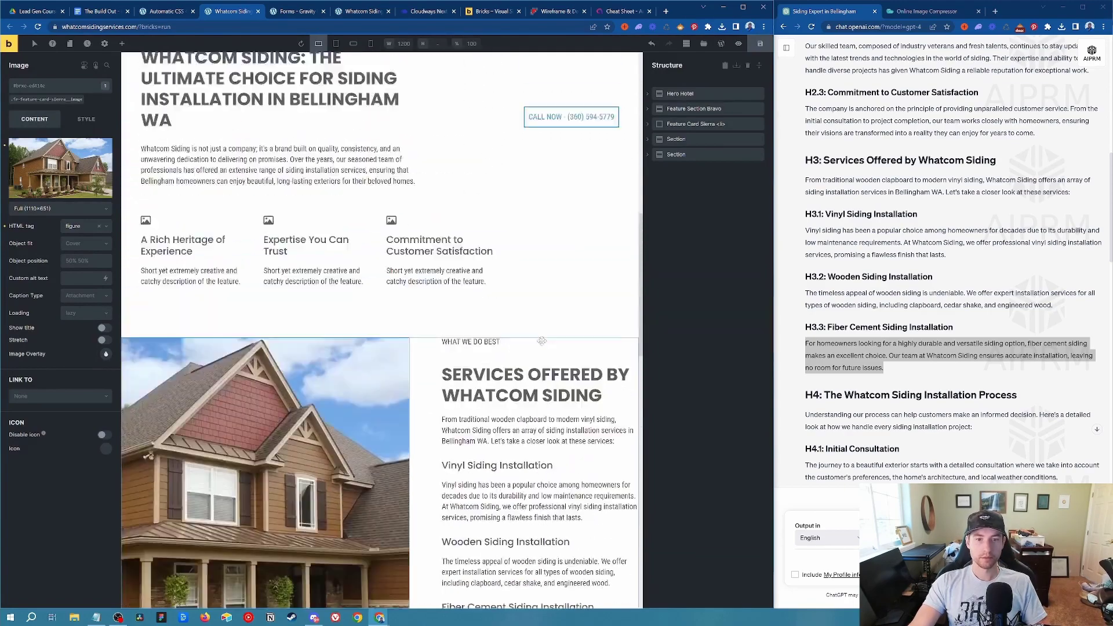
scroll(533, 415, up, 5)
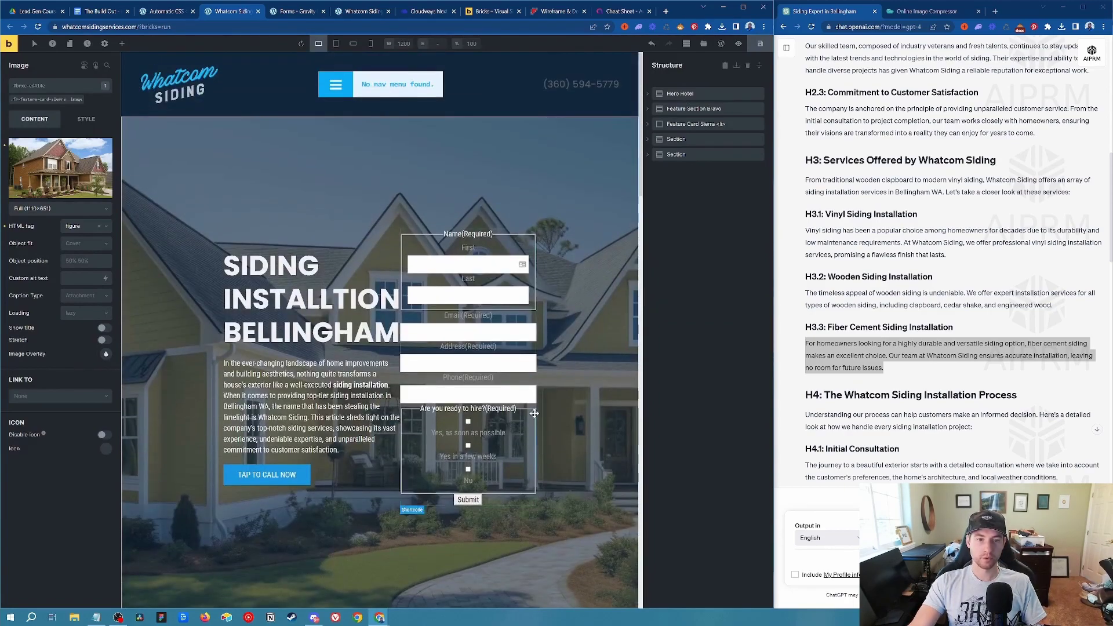
click(359, 12)
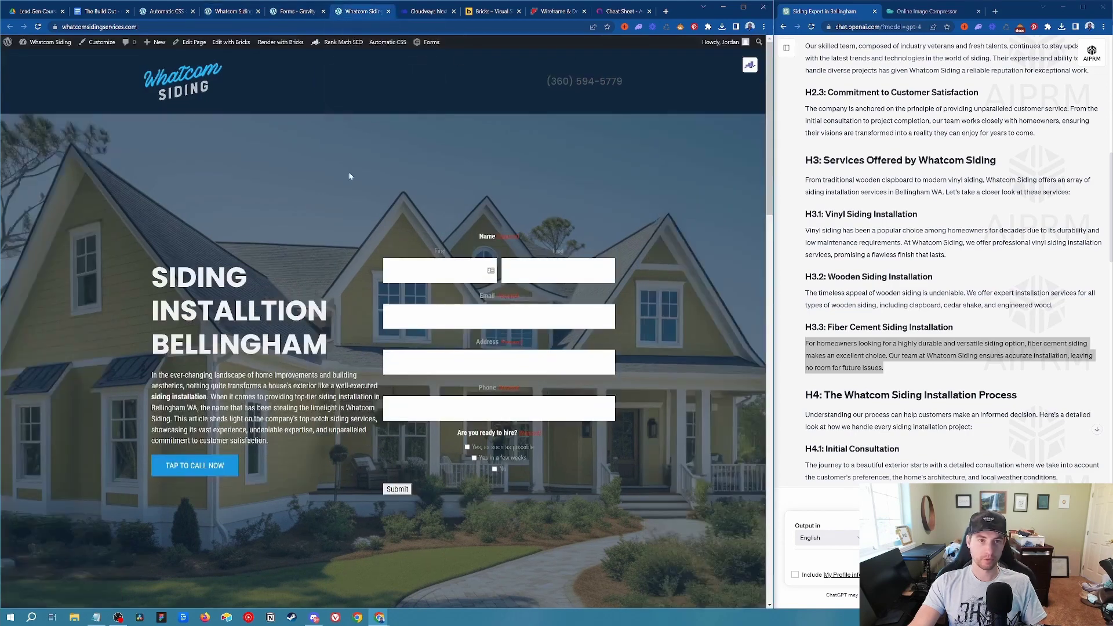
key(F5)
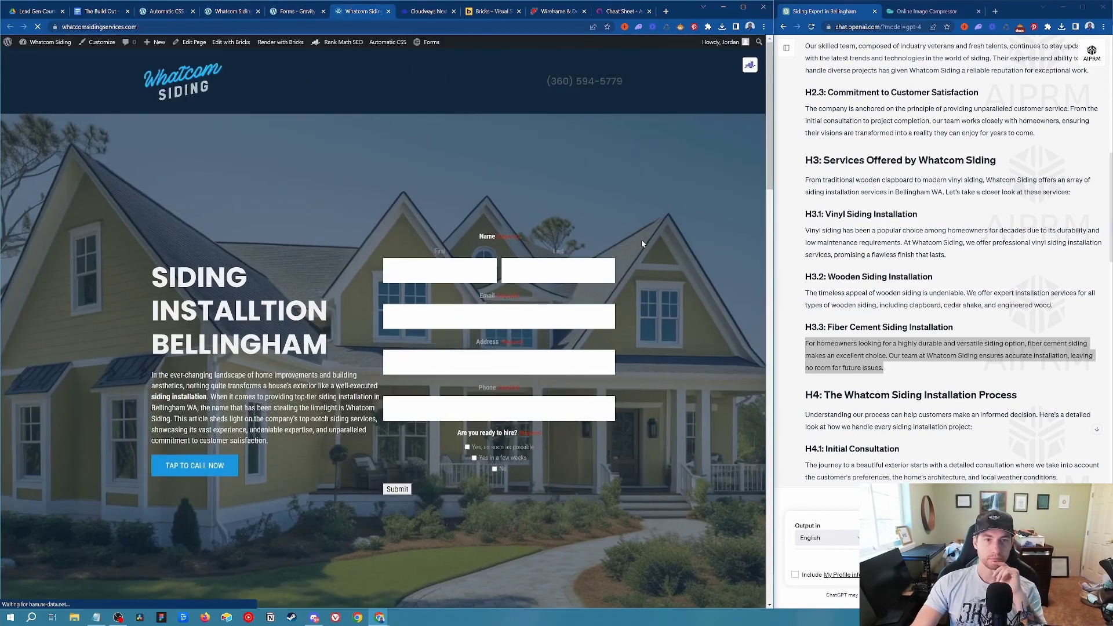
scroll(641, 239, down, 6)
scroll(671, 230, down, 3)
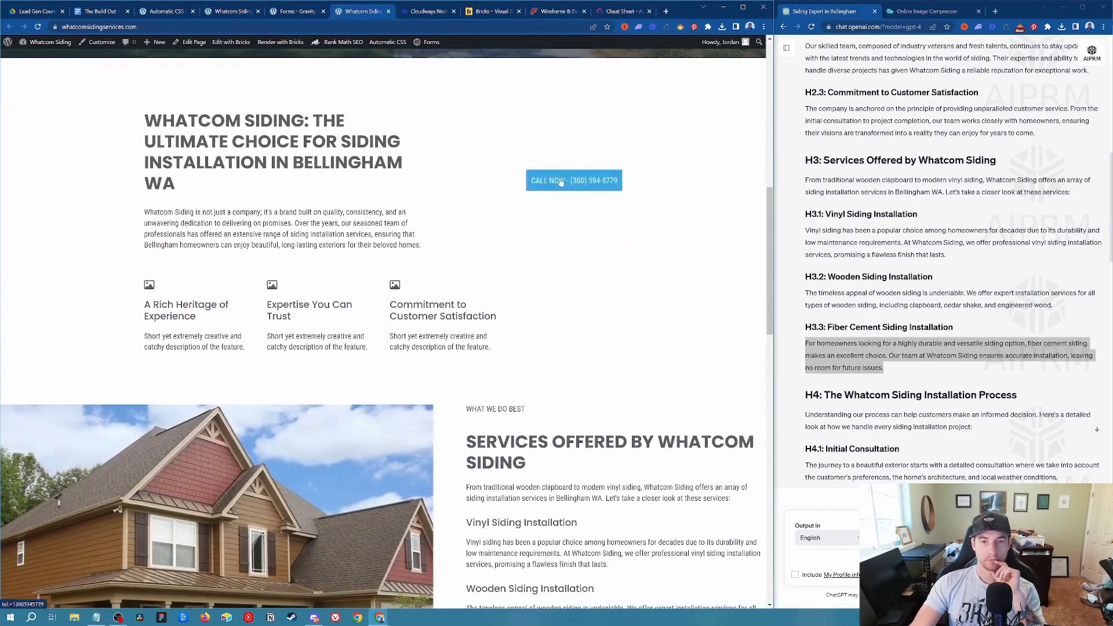
scroll(574, 183, down, 5)
scroll(534, 281, up, 11)
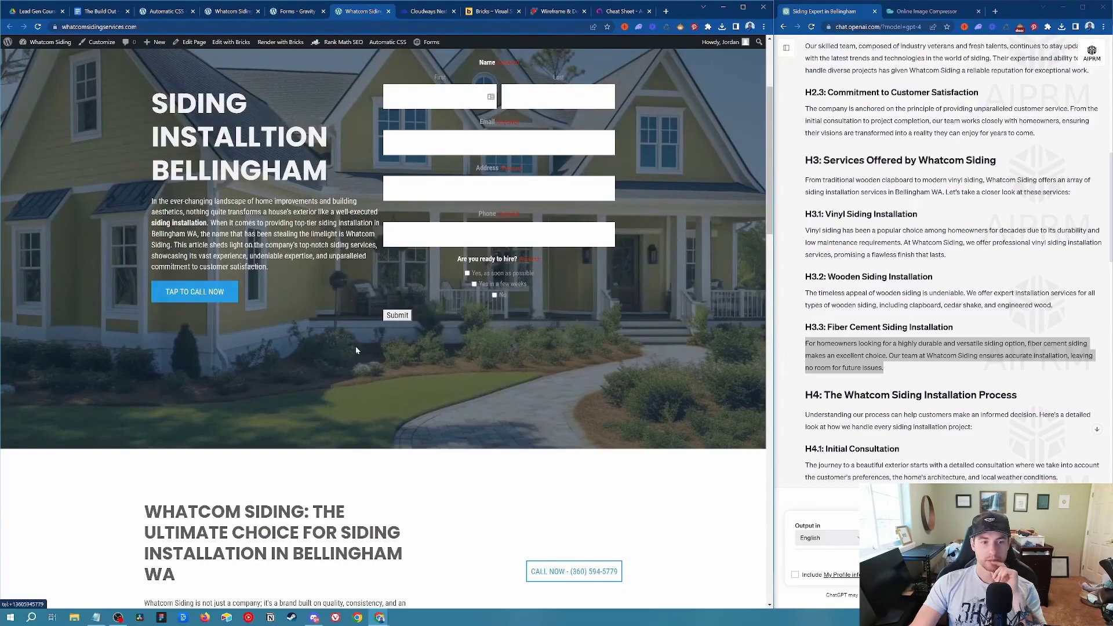
scroll(594, 354, down, 4)
scroll(595, 354, down, 8)
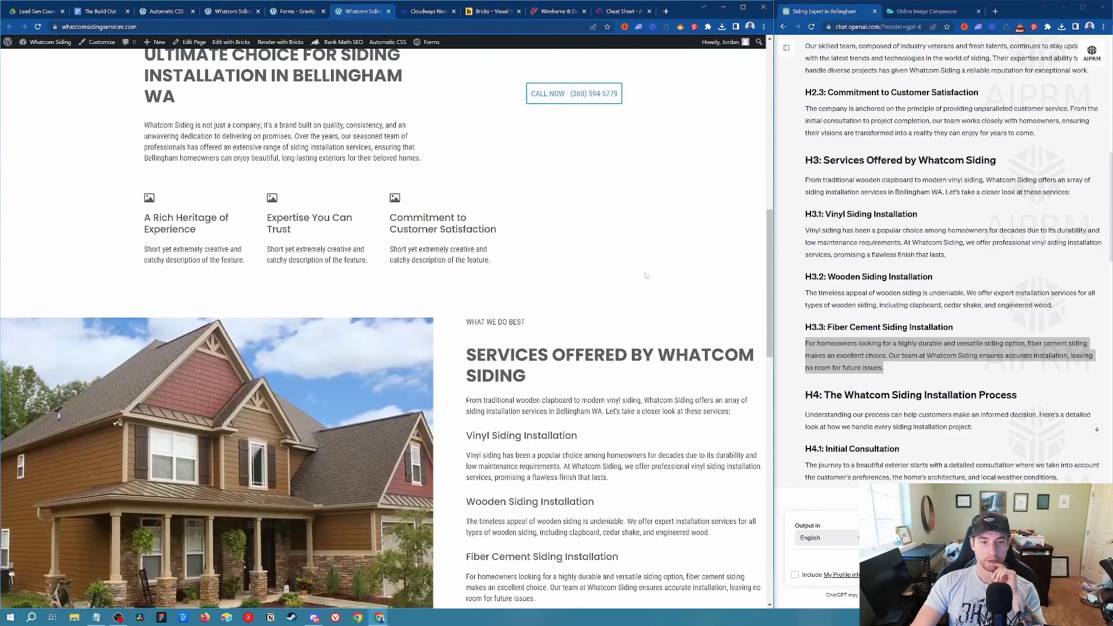
scroll(506, 396, up, 5)
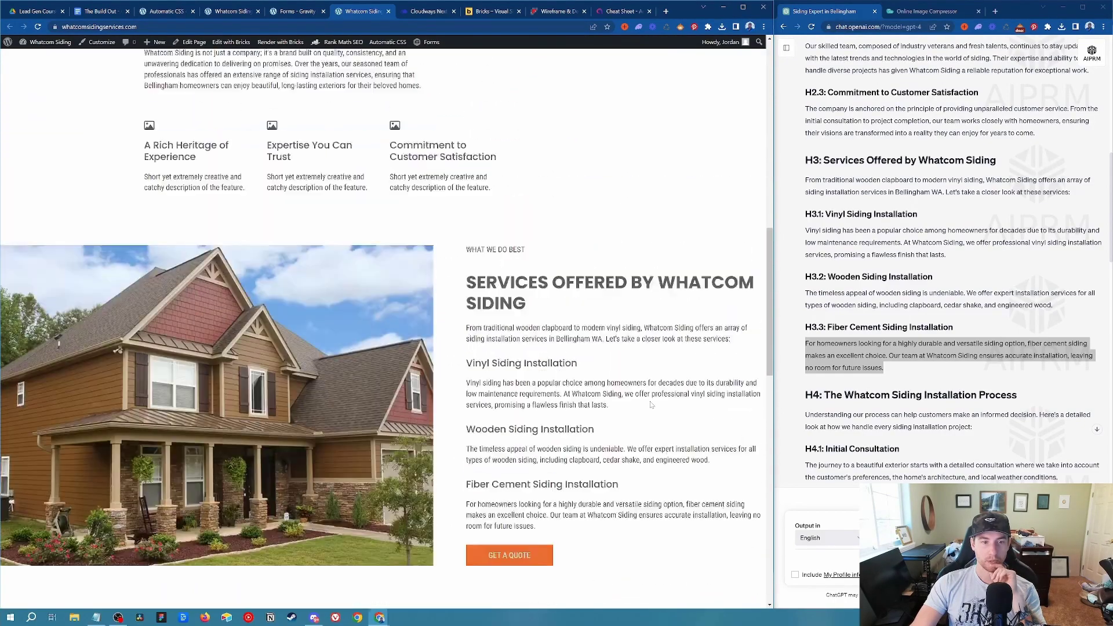
scroll(640, 359, down, 4)
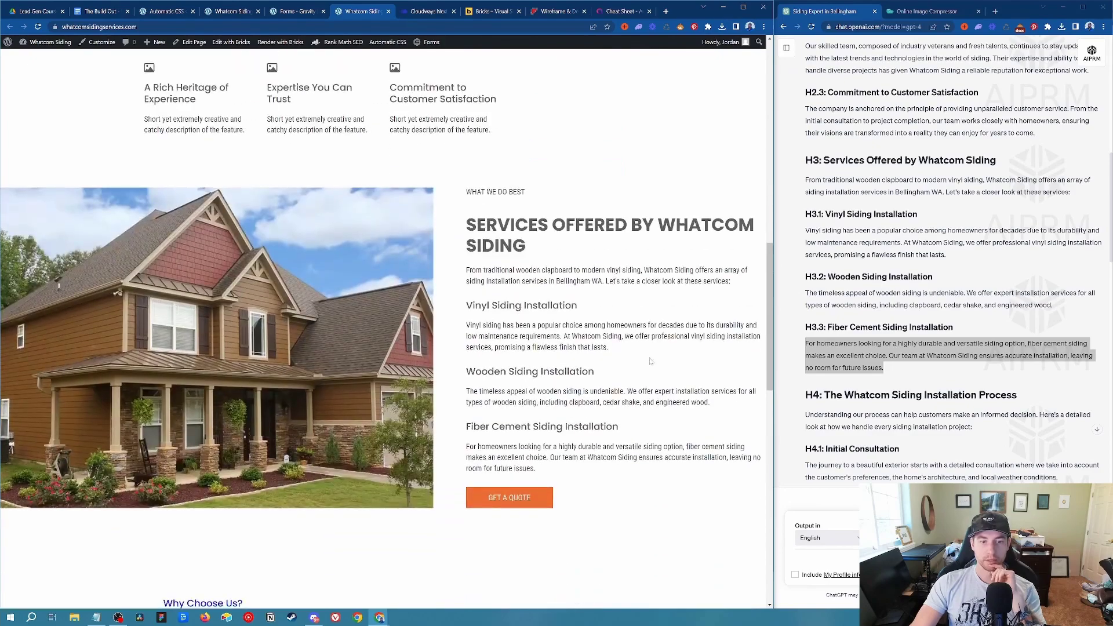
scroll(650, 361, down, 5)
scroll(649, 348, up, 14)
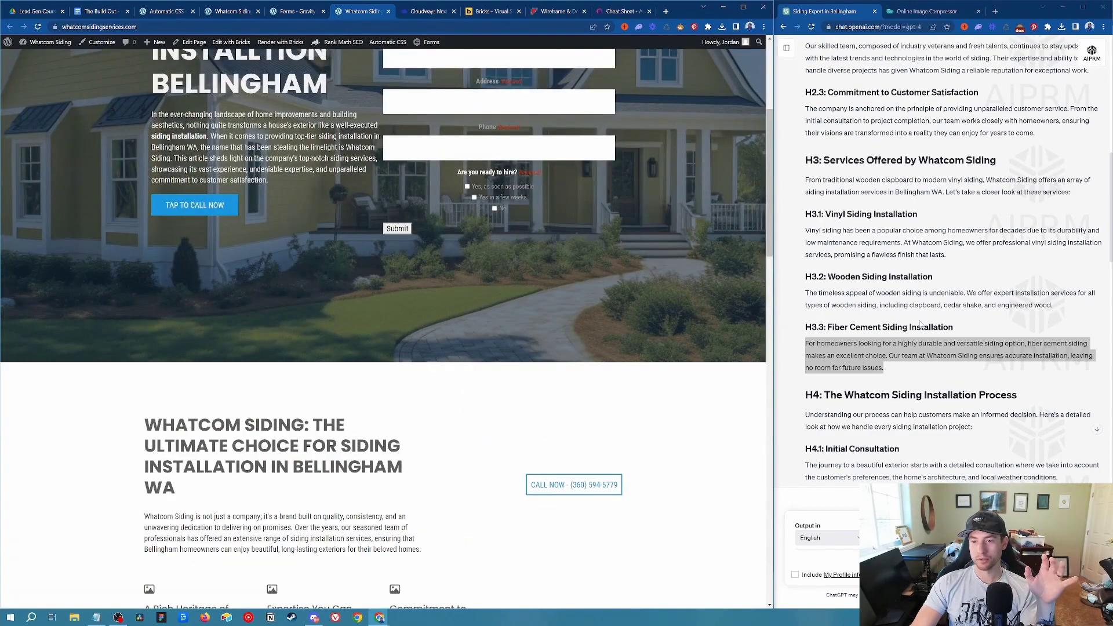
scroll(919, 320, down, 5)
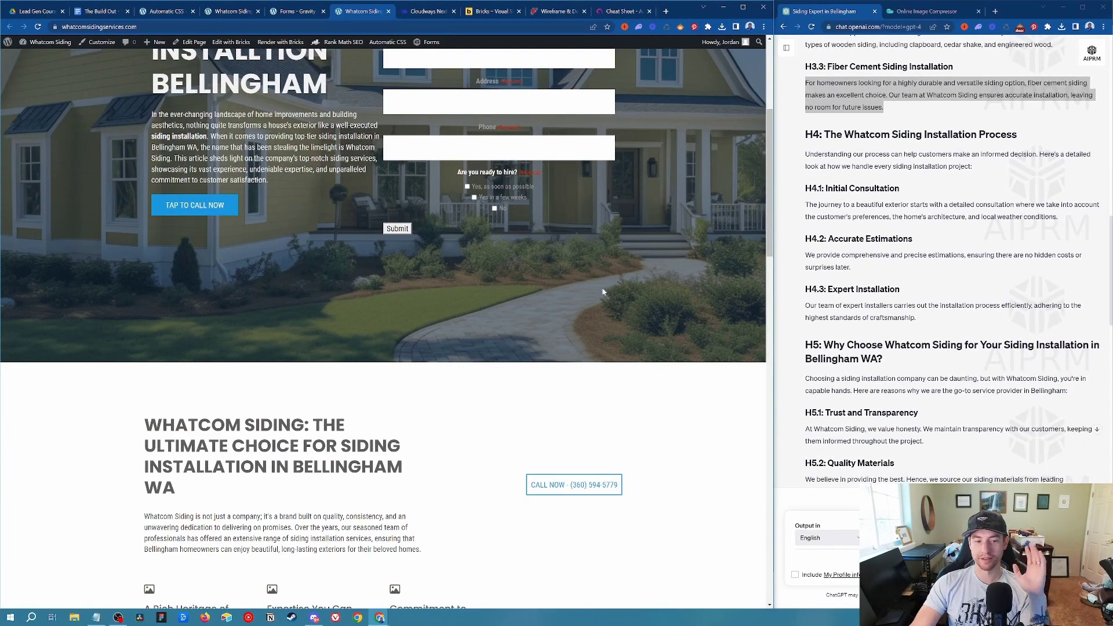
scroll(603, 292, up, 3)
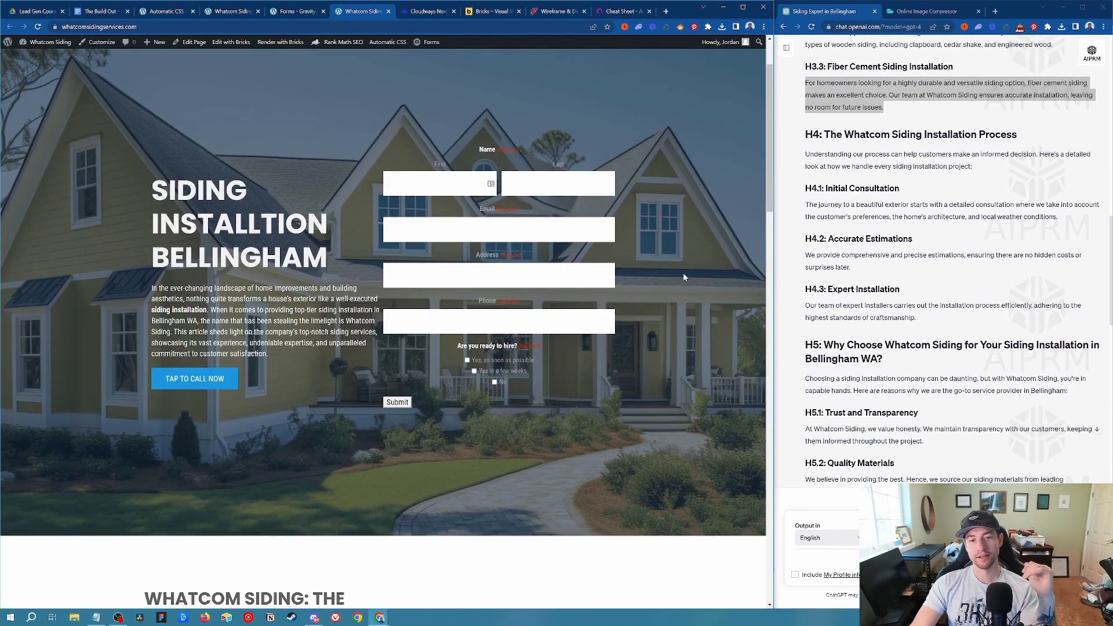
scroll(684, 278, down, 4)
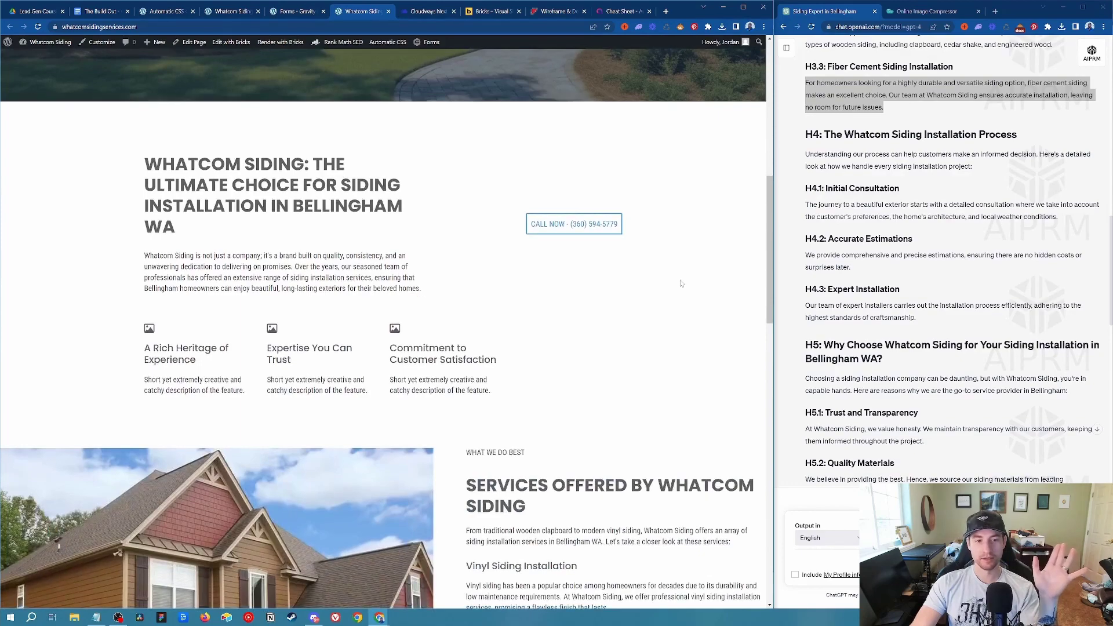
scroll(682, 283, down, 2)
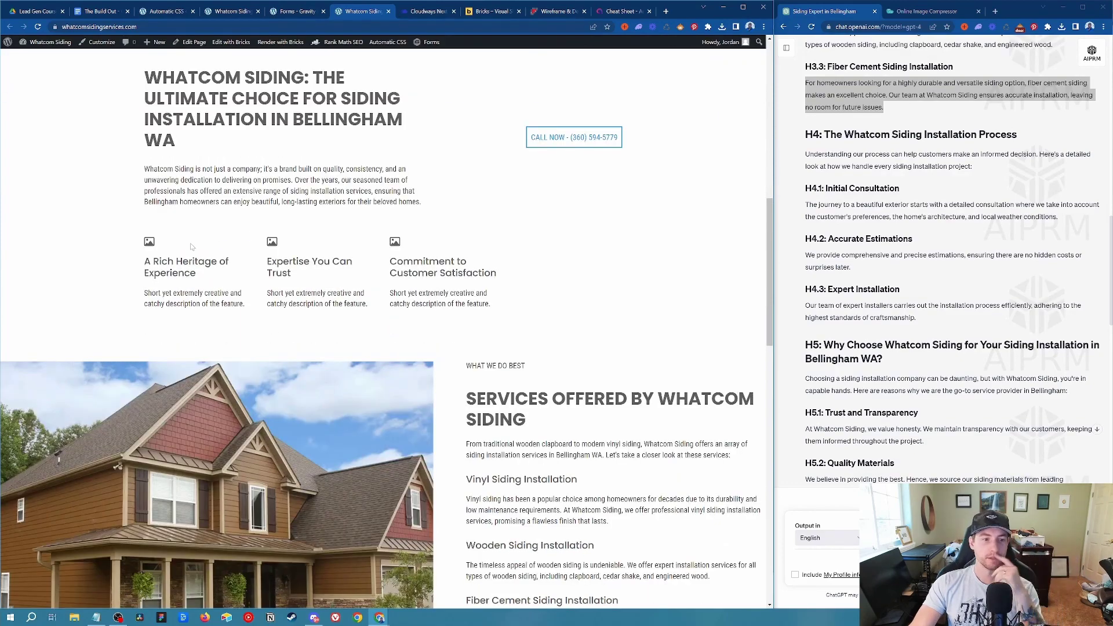
In the page builder, replace the "A Rich Heritage of Experience" card's image icon with the FontAwesome Regular circled check mark.
click(226, 11)
scroll(161, 292, down, 8)
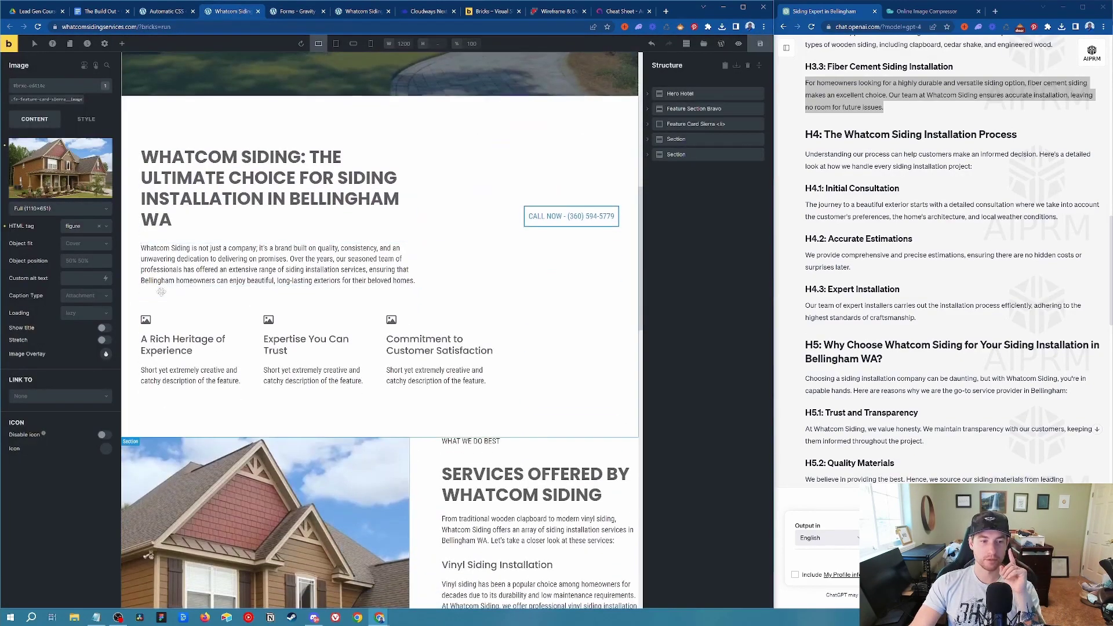
click(146, 320)
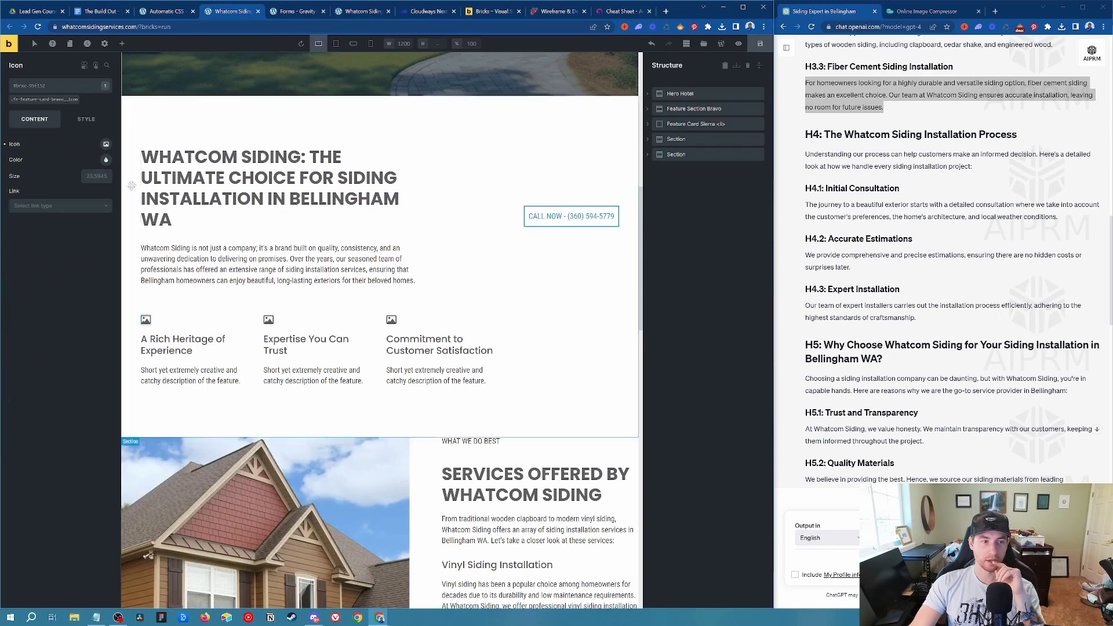
click(107, 145)
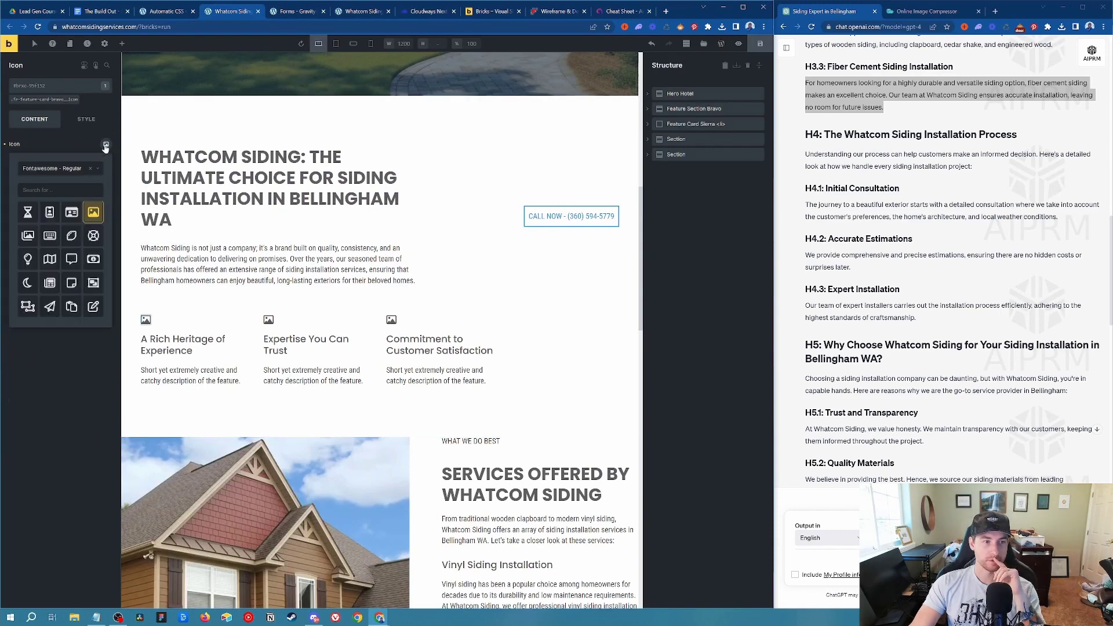
click(60, 191)
text(check)
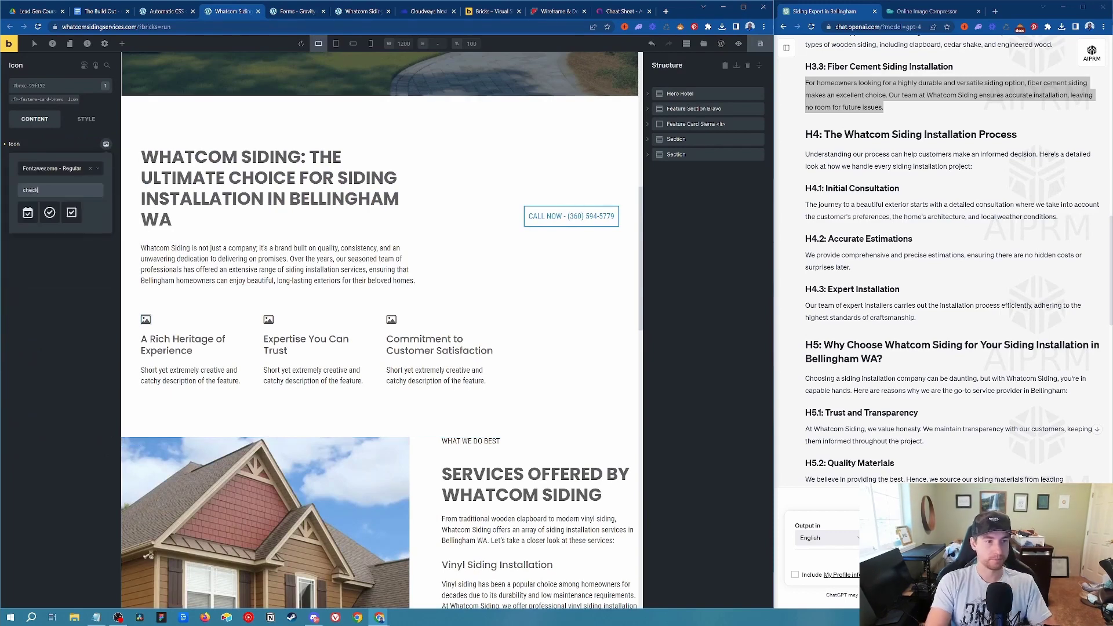
click(49, 212)
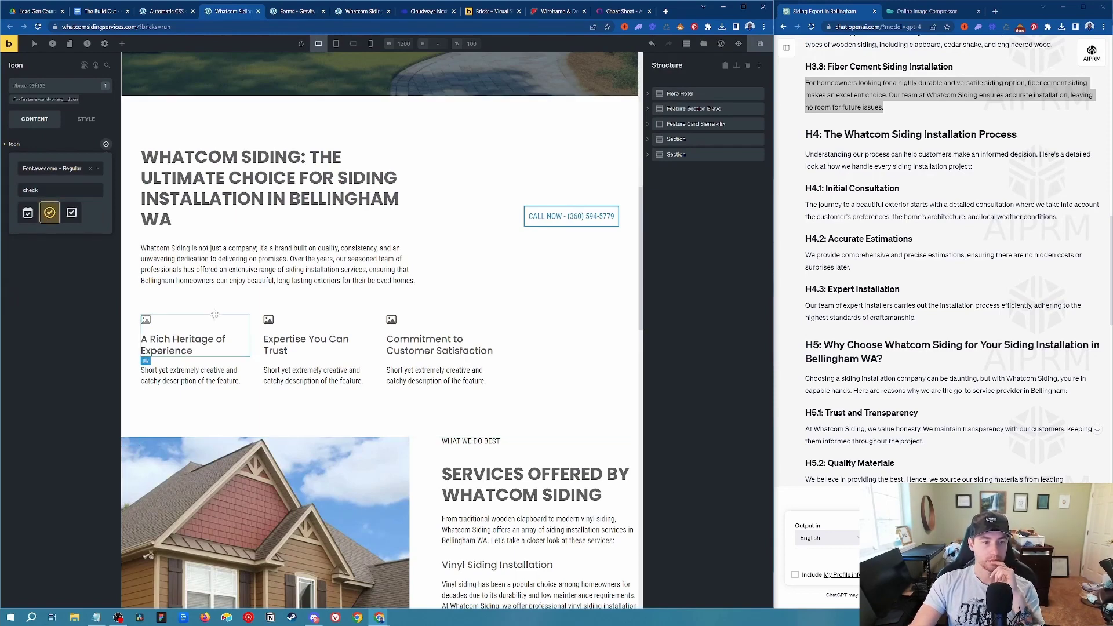
Change the "Expertise You Can Trust" and "Commitment to Customer Satisfaction" card icons to the FontAwesome Regular circled check mark.
right_click(269, 321)
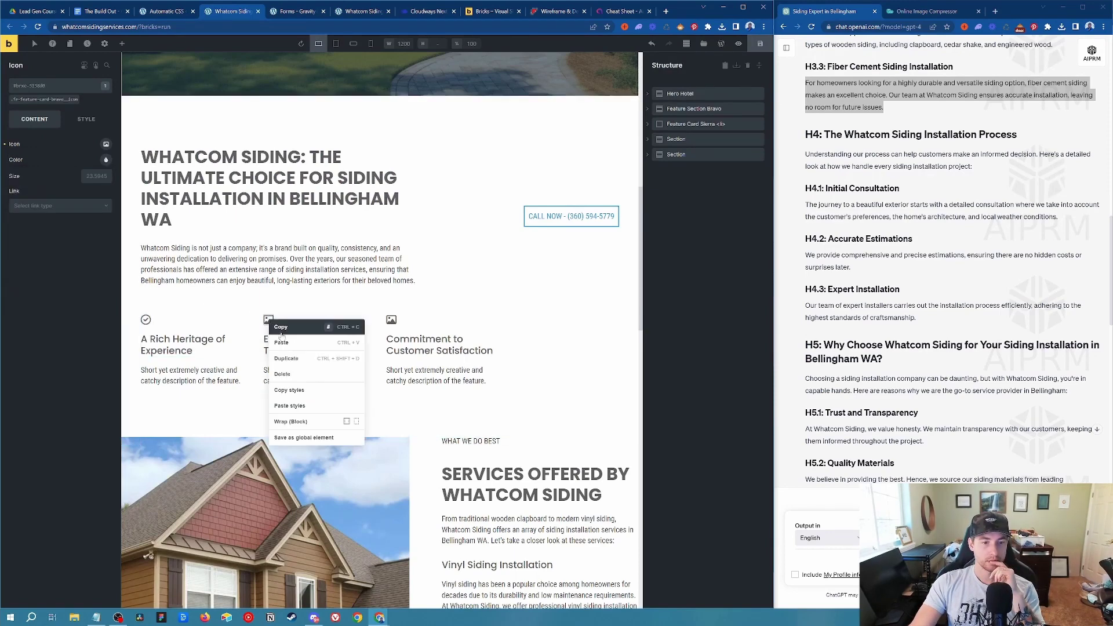
click(106, 143)
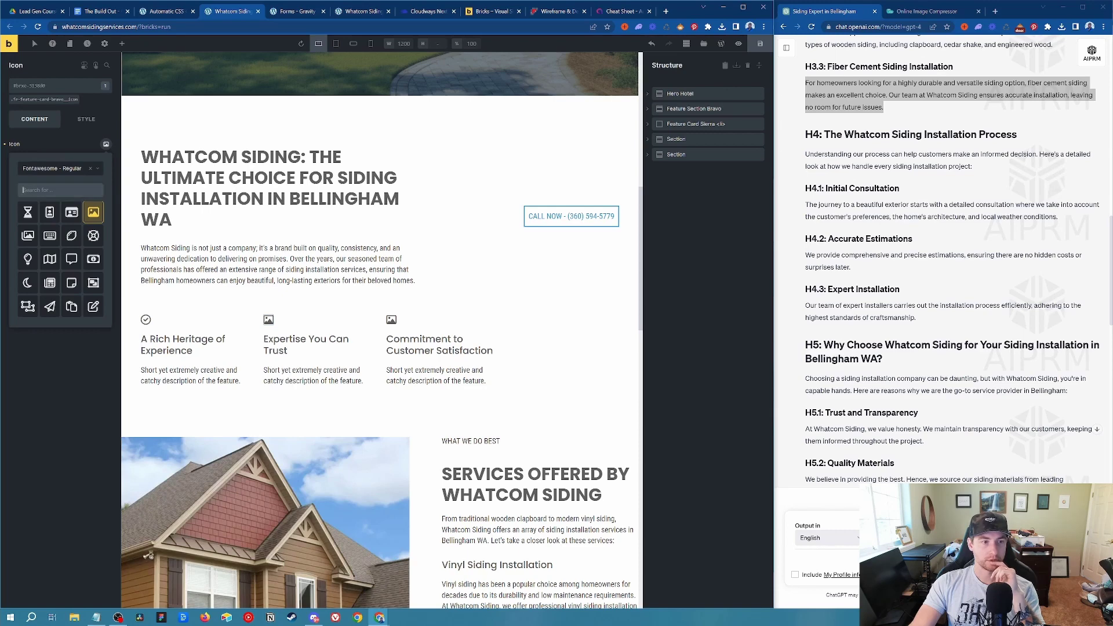
text(check)
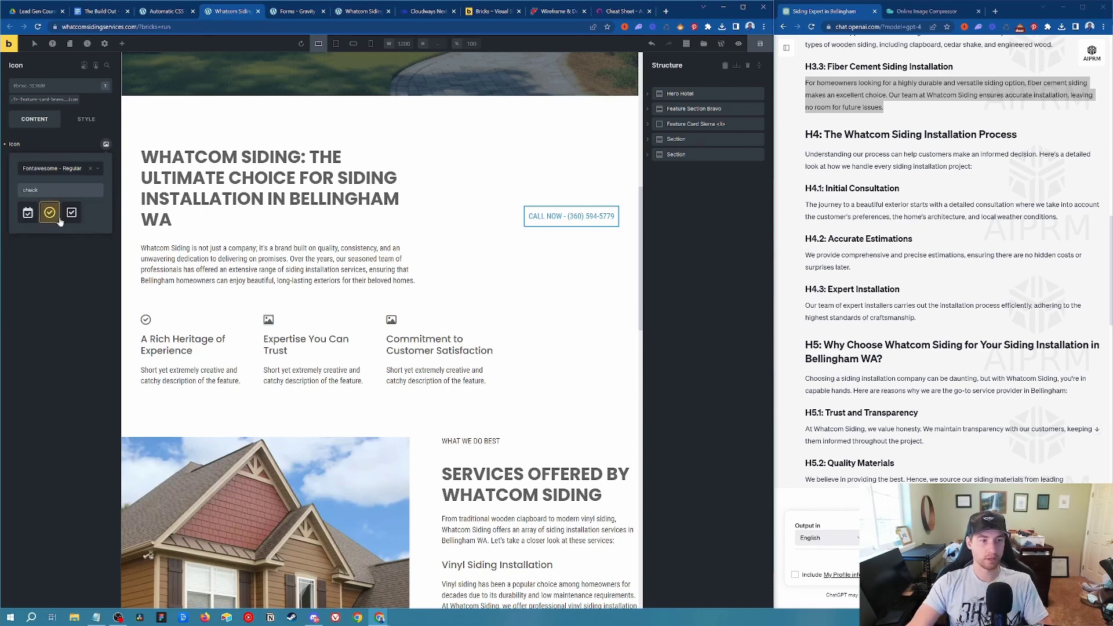
click(392, 320)
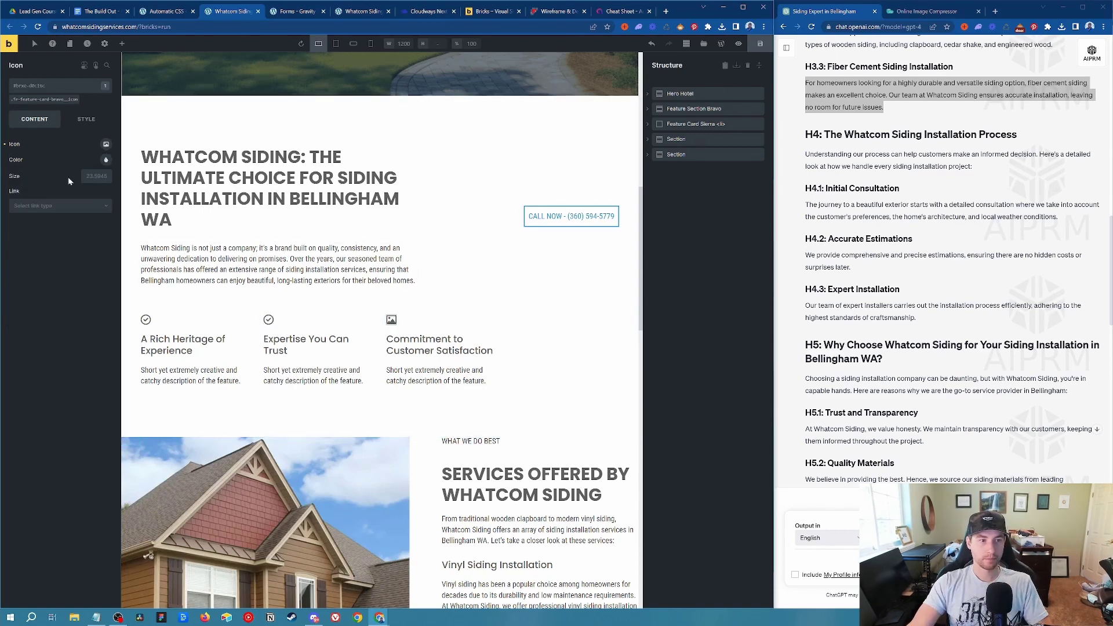
click(106, 145)
click(58, 189)
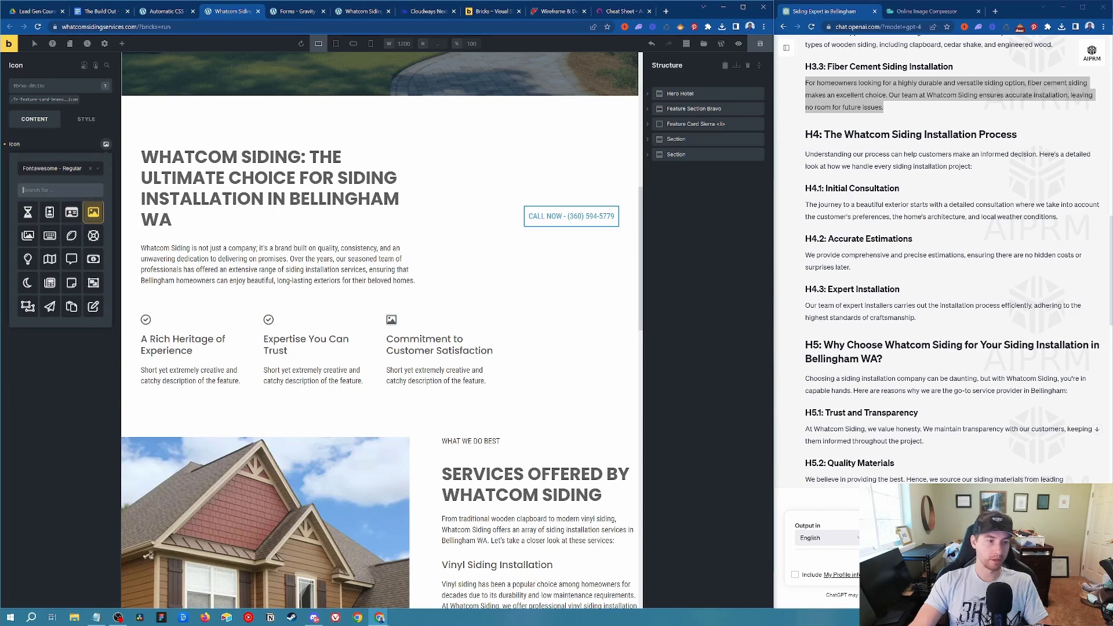
text(check)
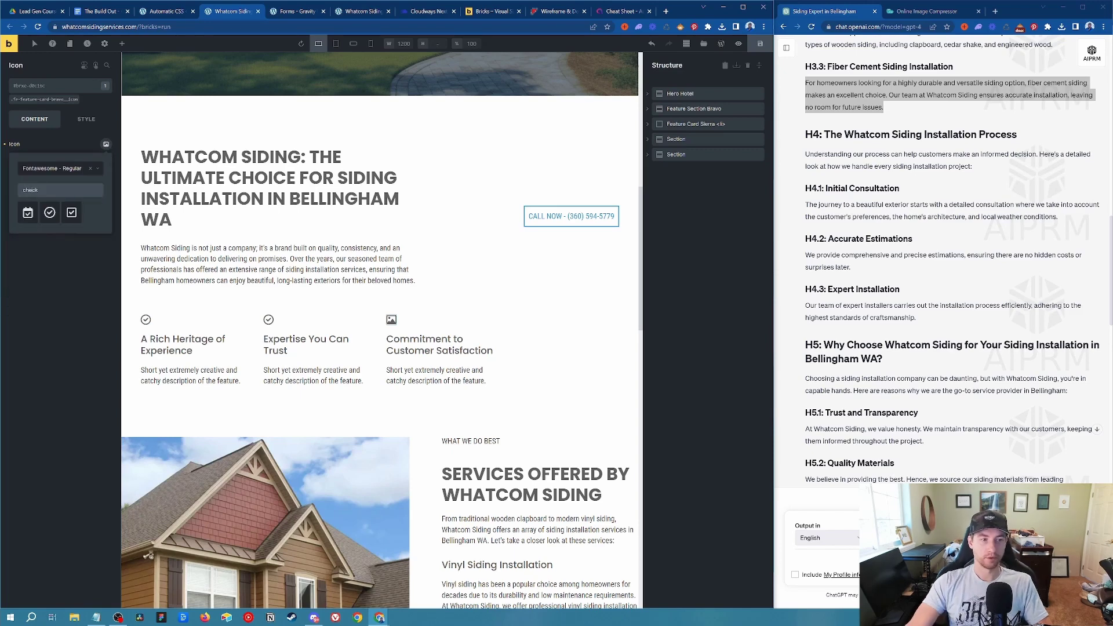
click(49, 212)
click(581, 328)
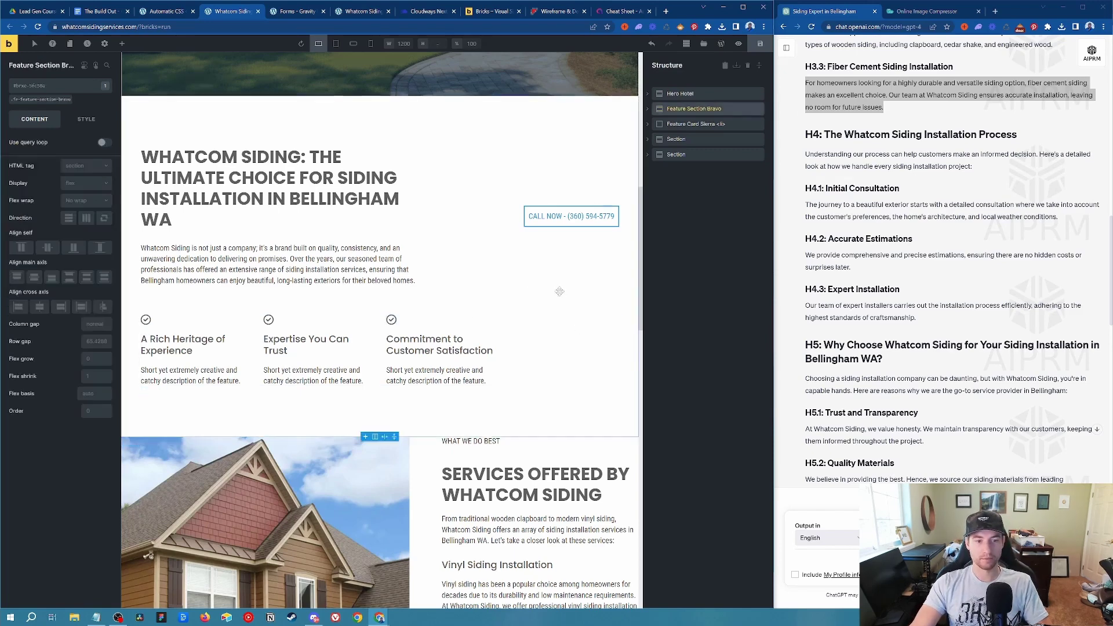
right_click(439, 350)
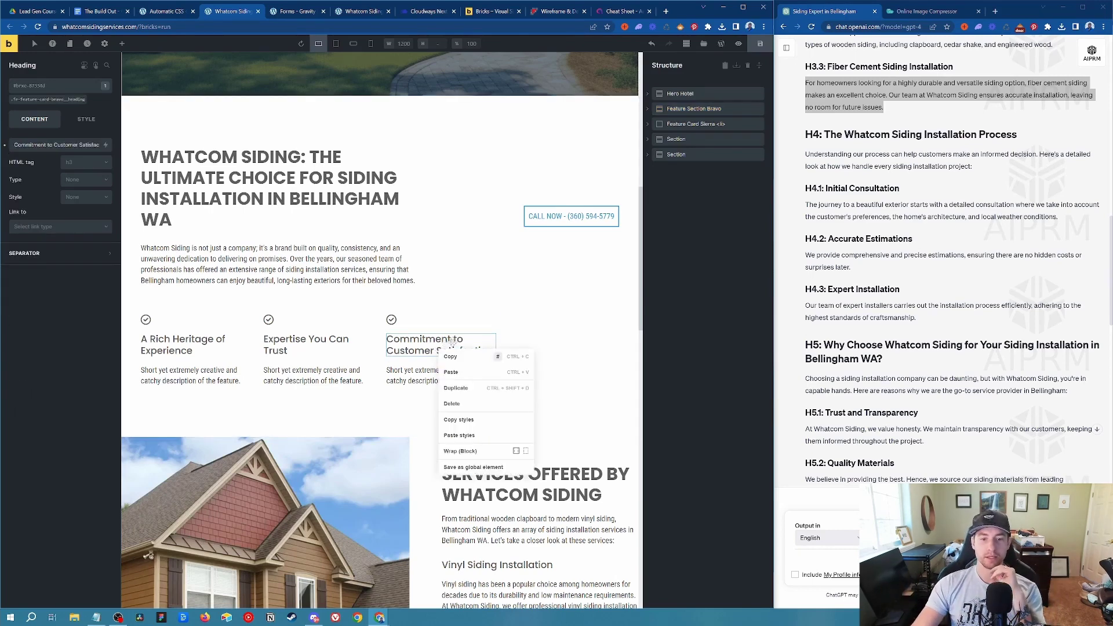
click(523, 287)
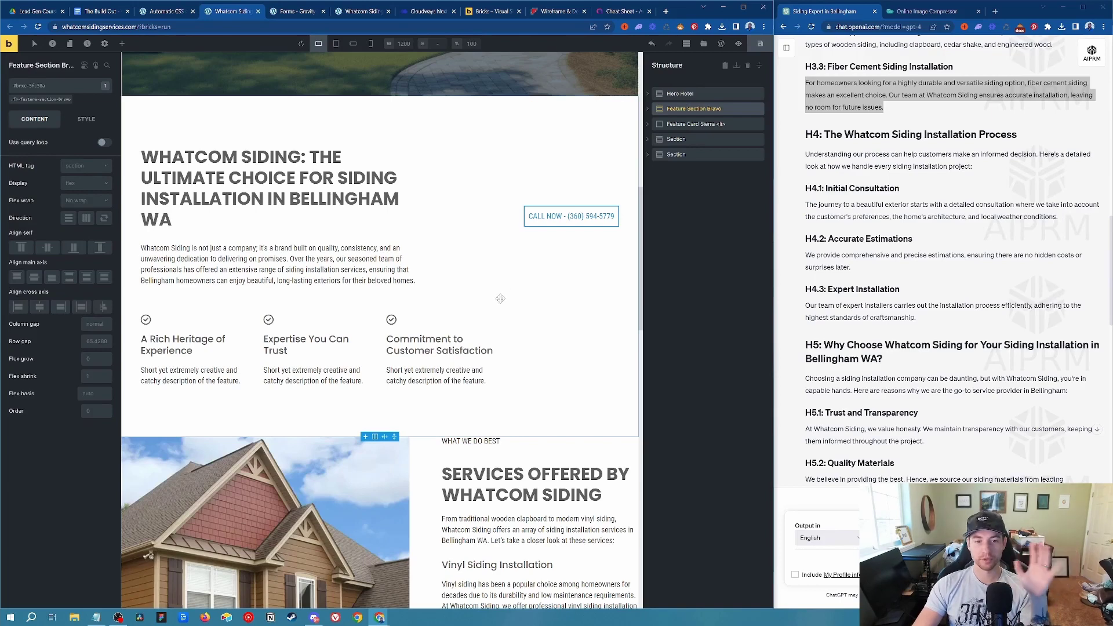
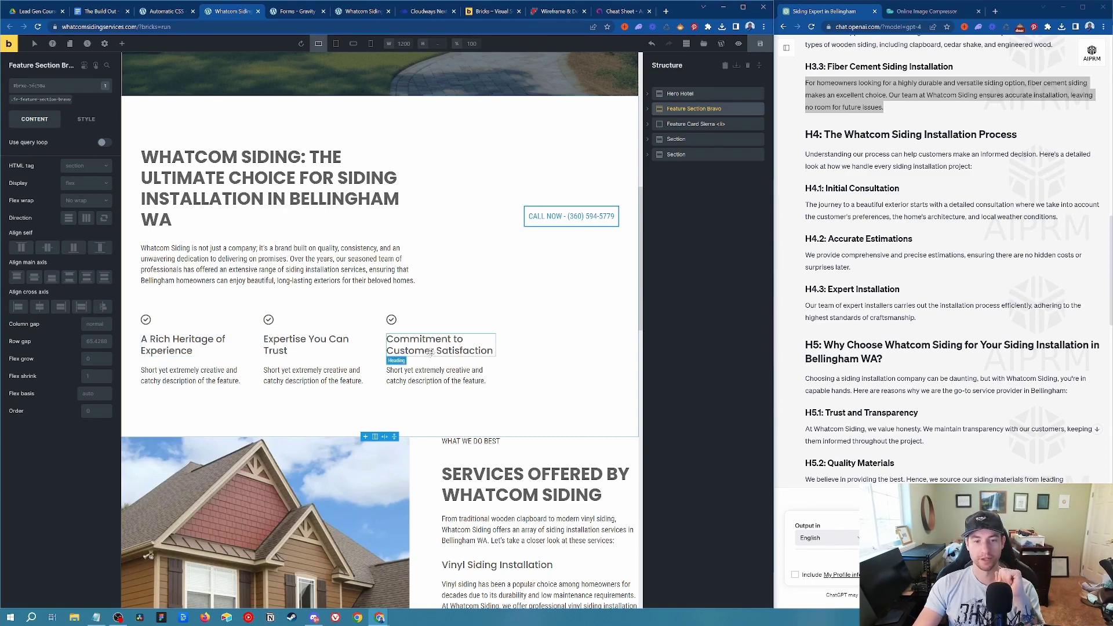
triple_click(409, 350)
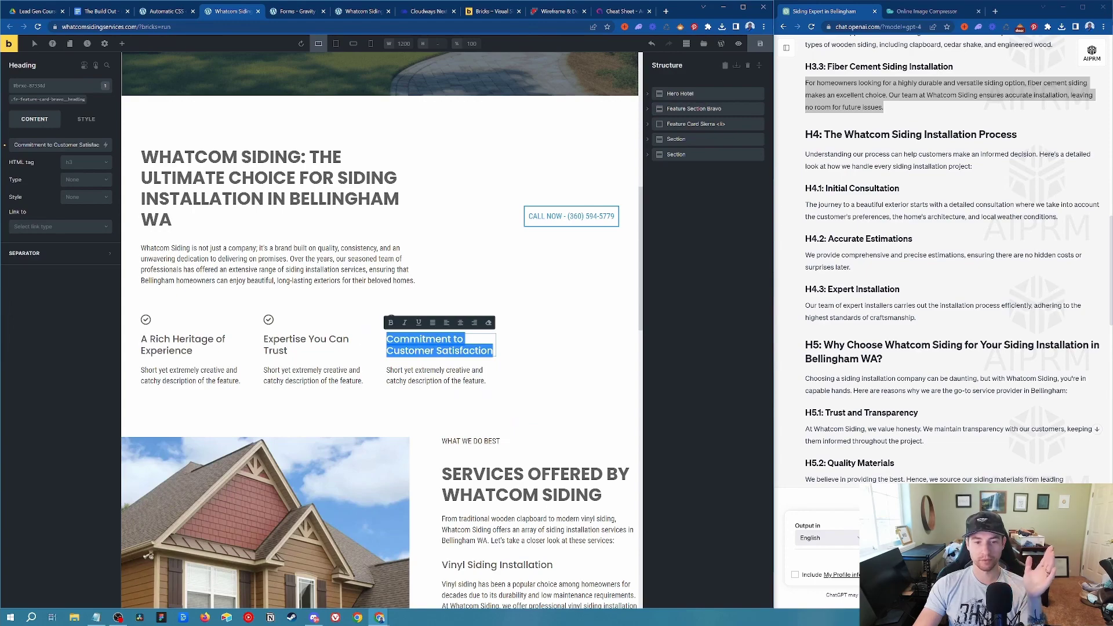
Replace the "A Rich Heritage of Experience" card's placeholder description with the article's H2.1 paragraph.
scroll(951, 261, up, 15)
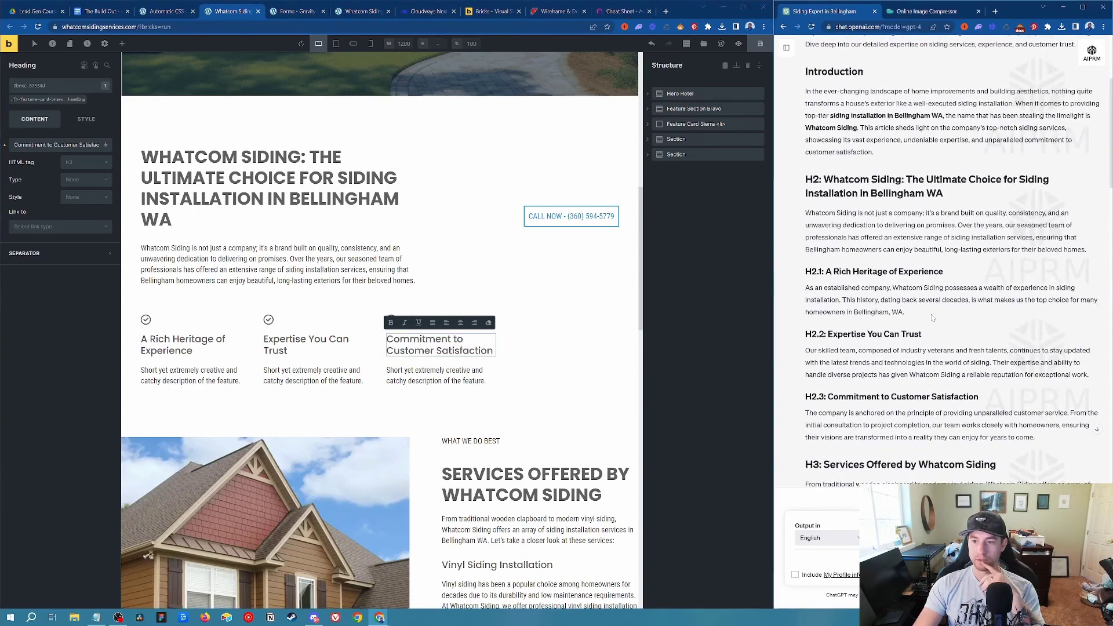
drag(905, 312, 806, 91)
click(951, 348)
drag(806, 288, 905, 313)
key(ctrl+c)
click(194, 372)
key(ctrl+a)
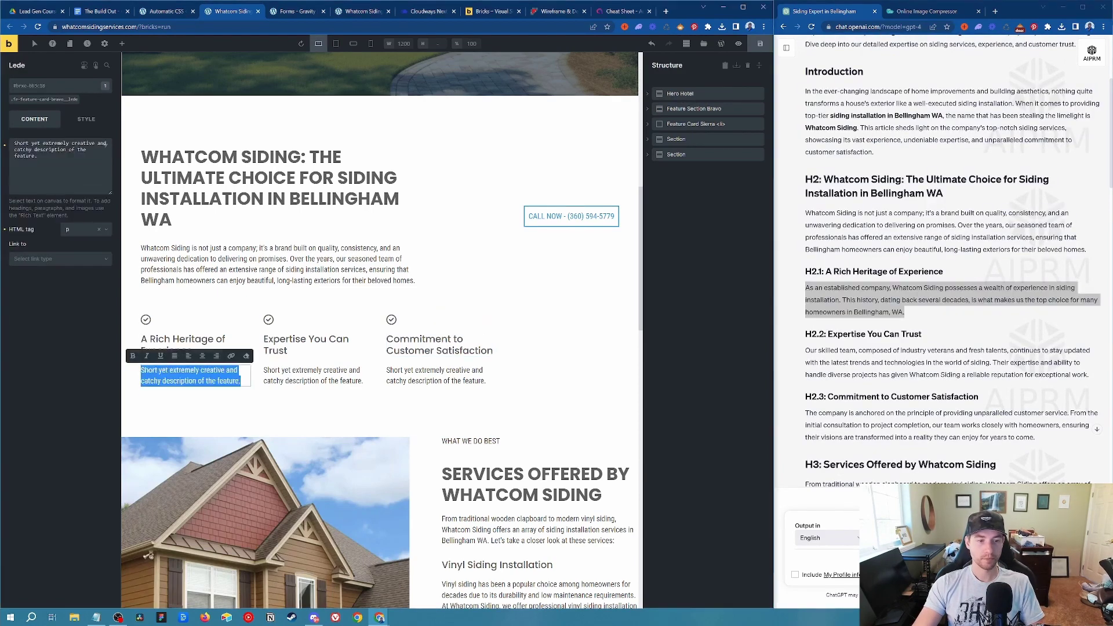
key(ctrl+v)
Replace the "Expertise You Can Trust" card's placeholder description with the article's H2.2 paragraph.
click(882, 348)
drag(805, 350, 1088, 375)
key(ctrl+c)
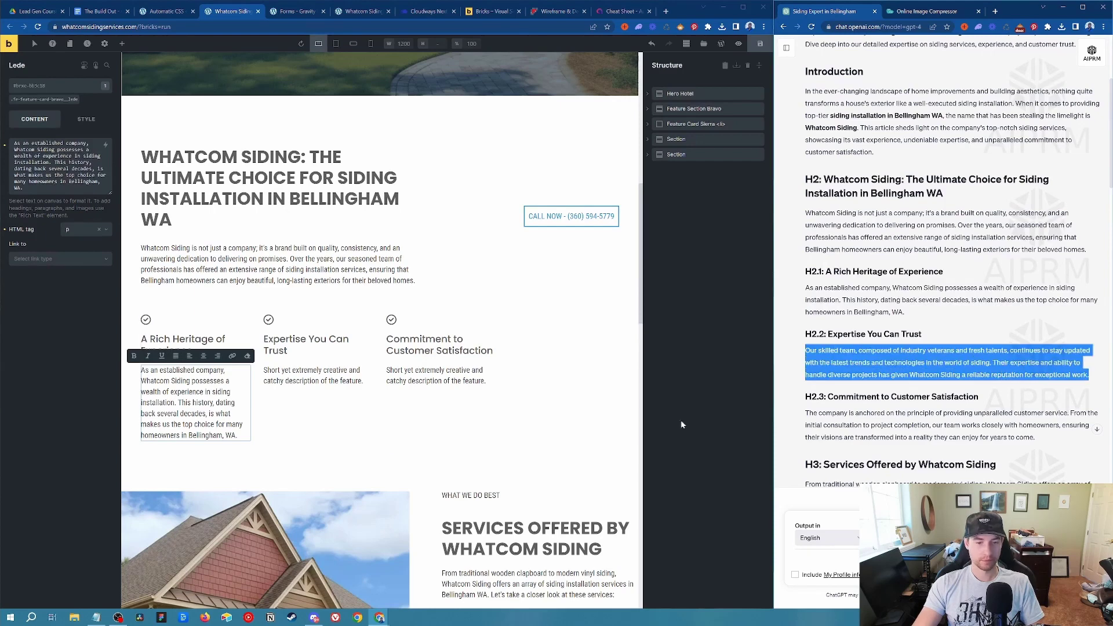
click(335, 381)
key(ctrl+a)
key(ctrl+v)
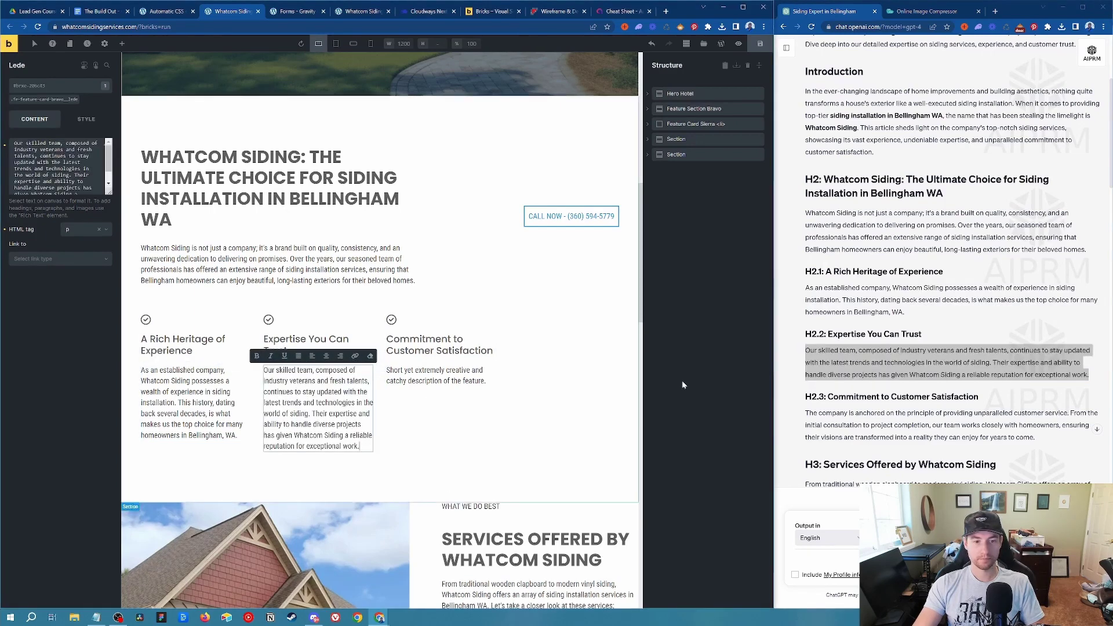
Replace the "Commitment to Customer Satisfaction" card's placeholder description with the article's H2.3 paragraph.
drag(806, 415, 1090, 439)
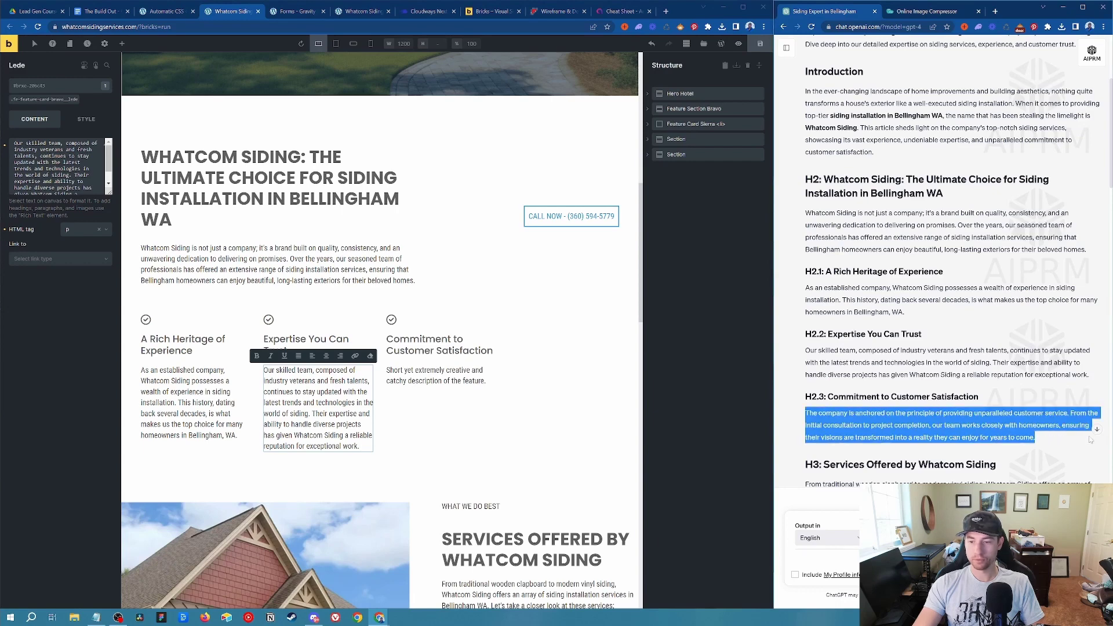
key(ctrl+c)
click(417, 377)
key(ctrl+a)
key(ctrl+v)
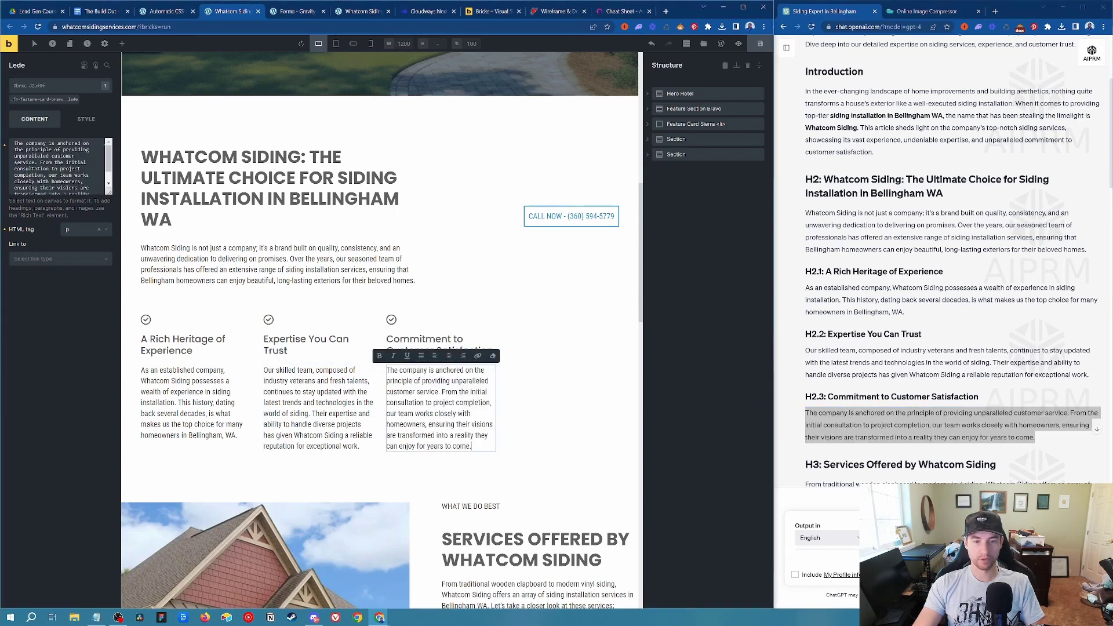
Color the "A Rich Heritage of Experience" check icon with the orange action color from the ACSS Action palette.
click(146, 320)
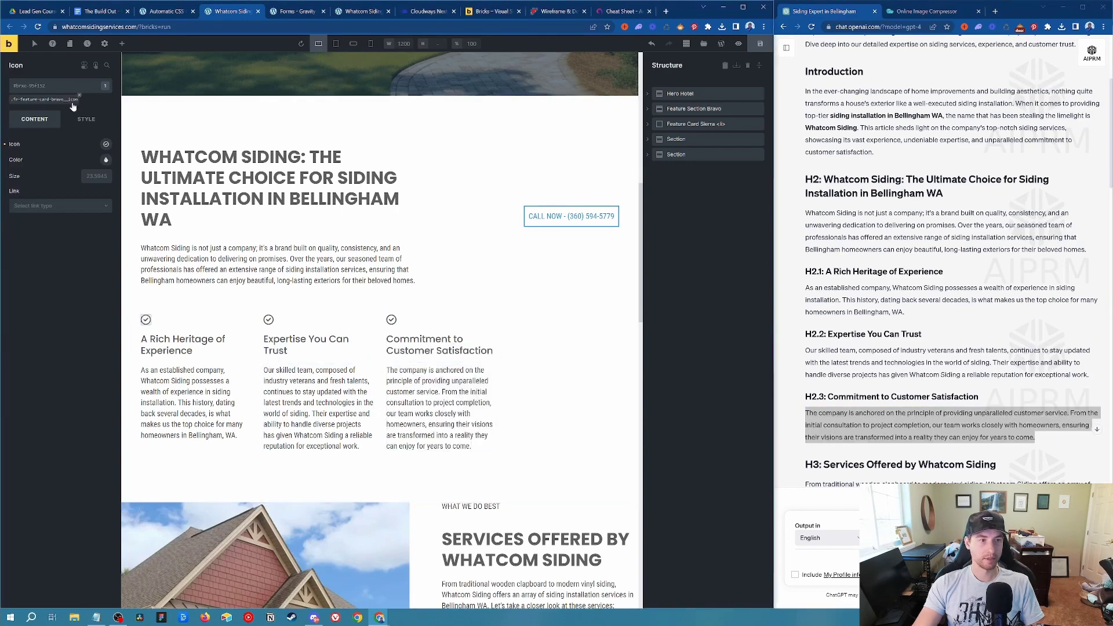
click(106, 161)
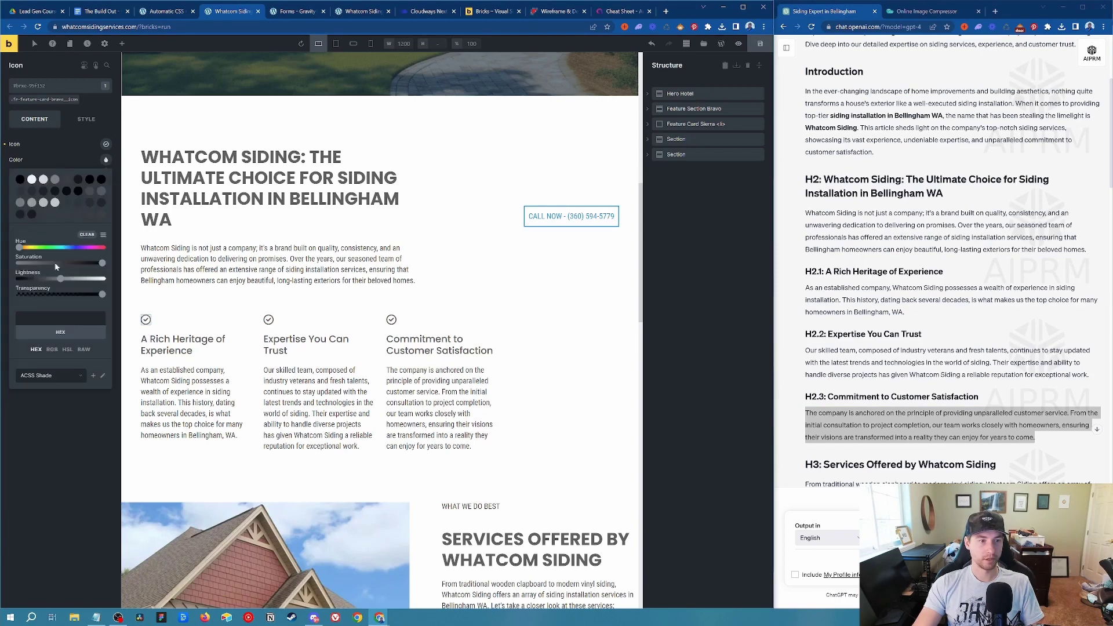
click(47, 376)
click(47, 404)
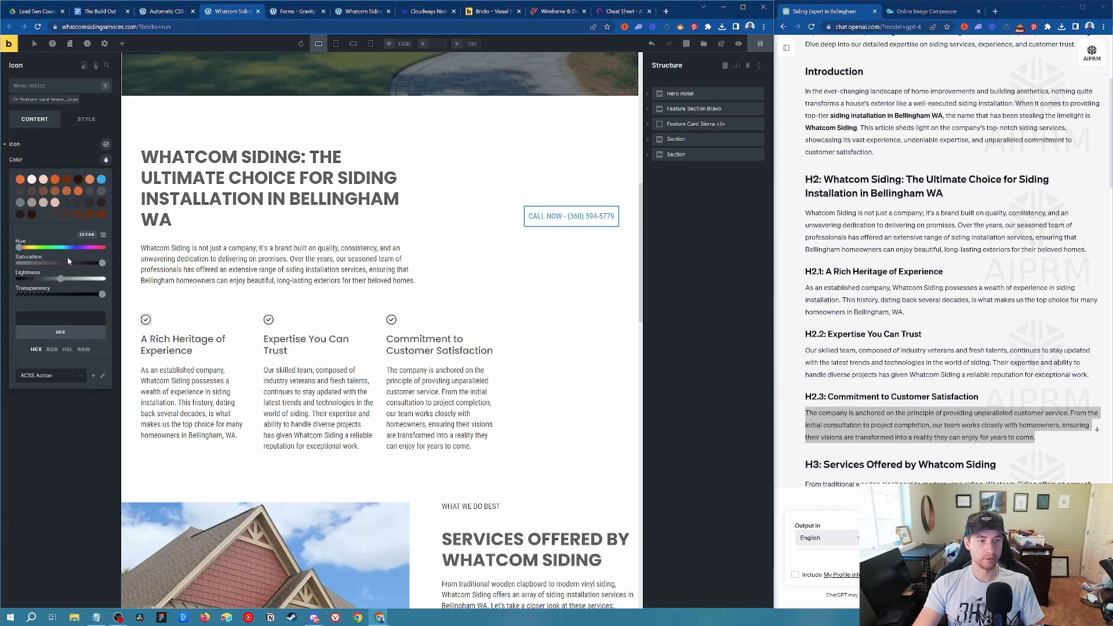
click(21, 180)
Color the "Expertise You Can Trust" check icon with the orange action color from the ACSS Action palette.
click(269, 320)
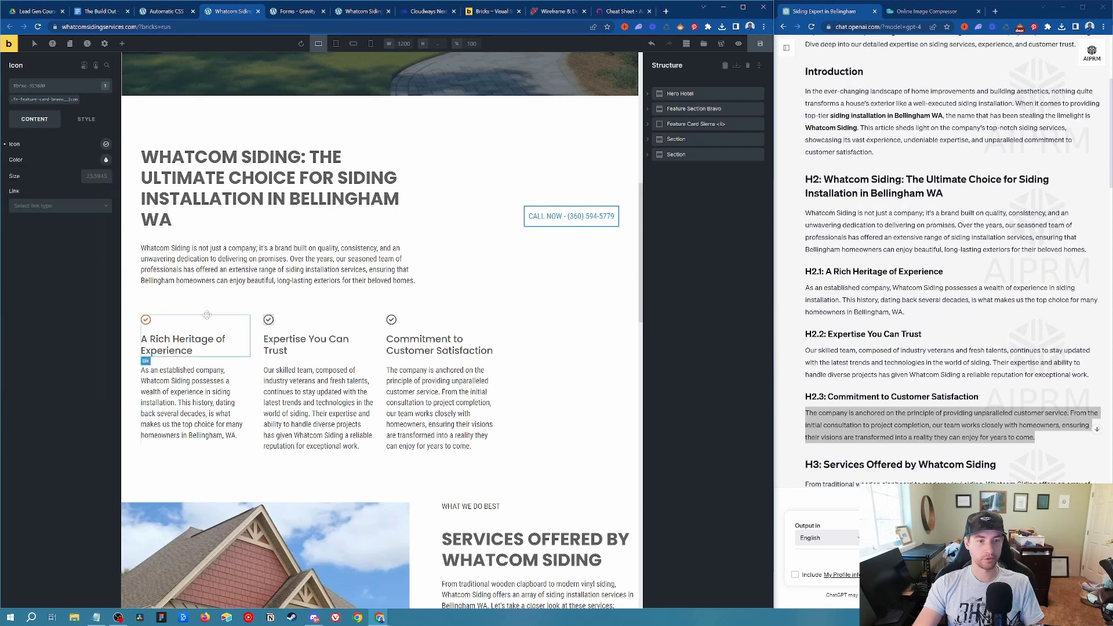
click(105, 160)
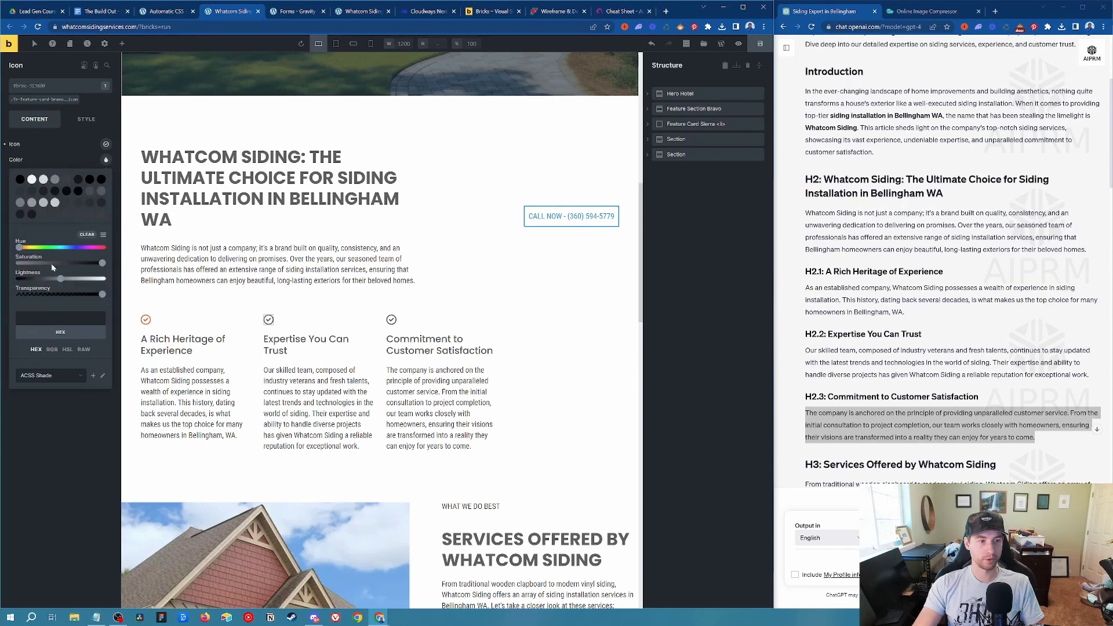
click(49, 352)
click(63, 355)
click(64, 354)
click(54, 385)
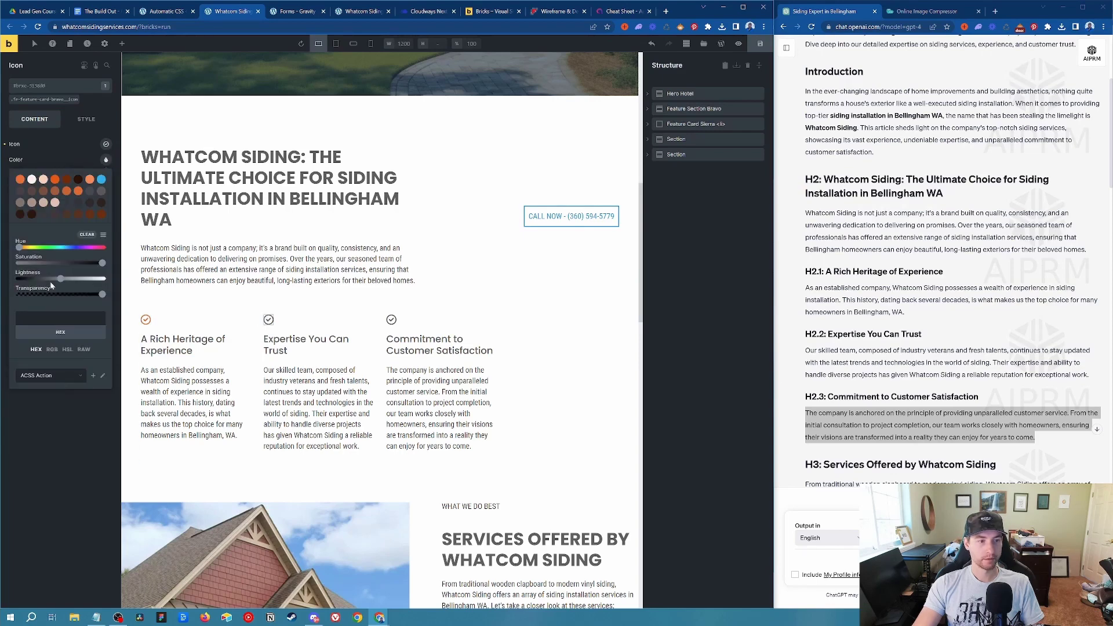
click(19, 179)
Color the "Commitment to Customer Satisfaction" check icon with the orange action color from the ACSS Action palette.
click(392, 319)
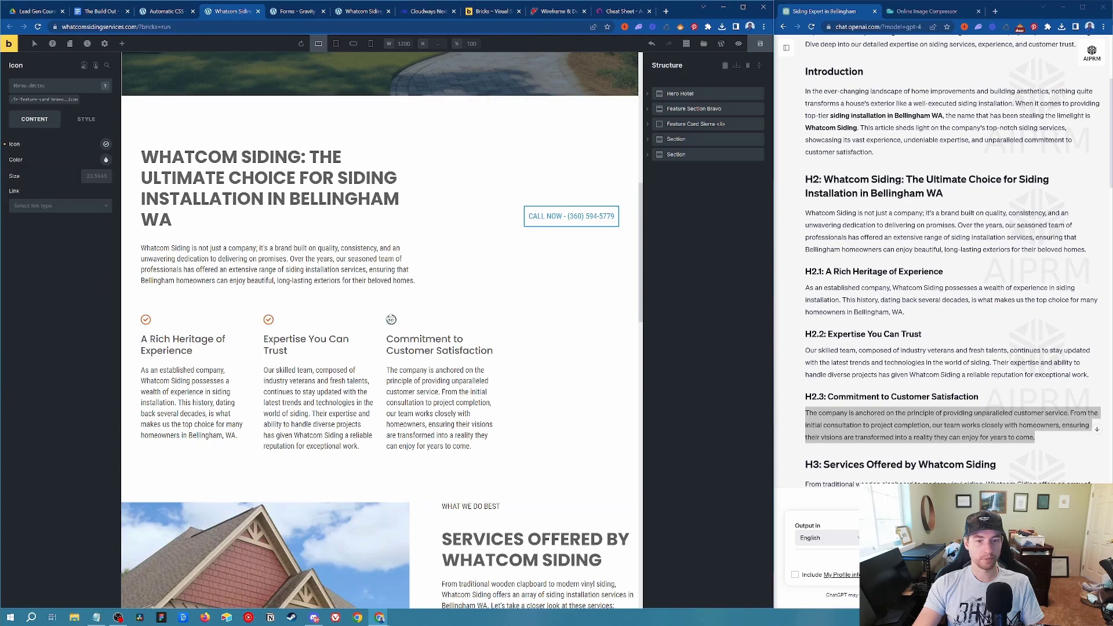
click(106, 160)
click(61, 376)
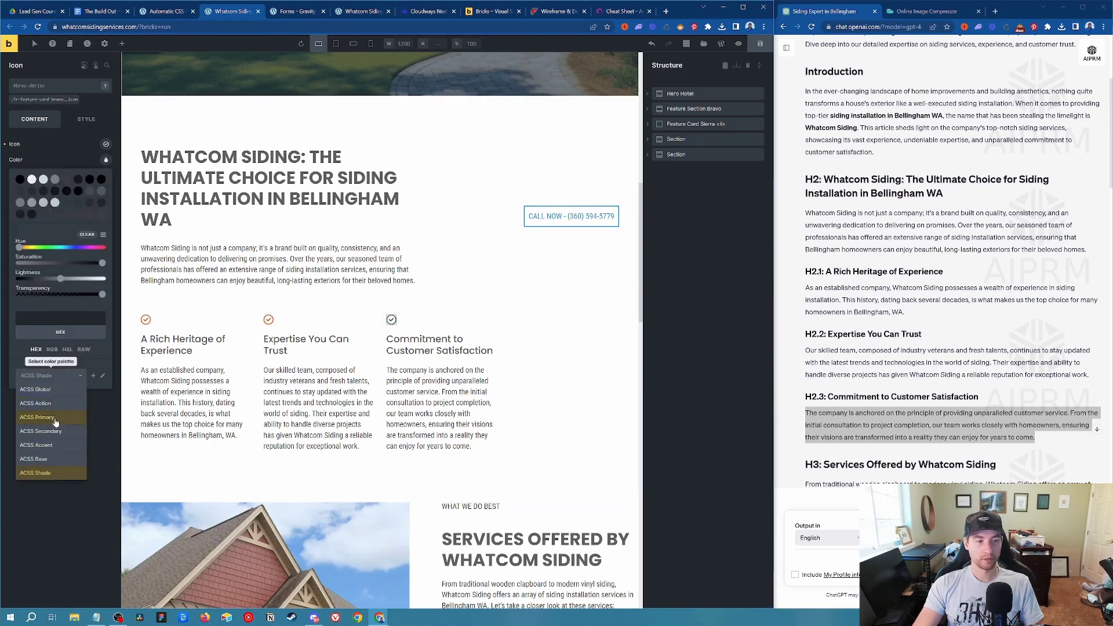
click(56, 406)
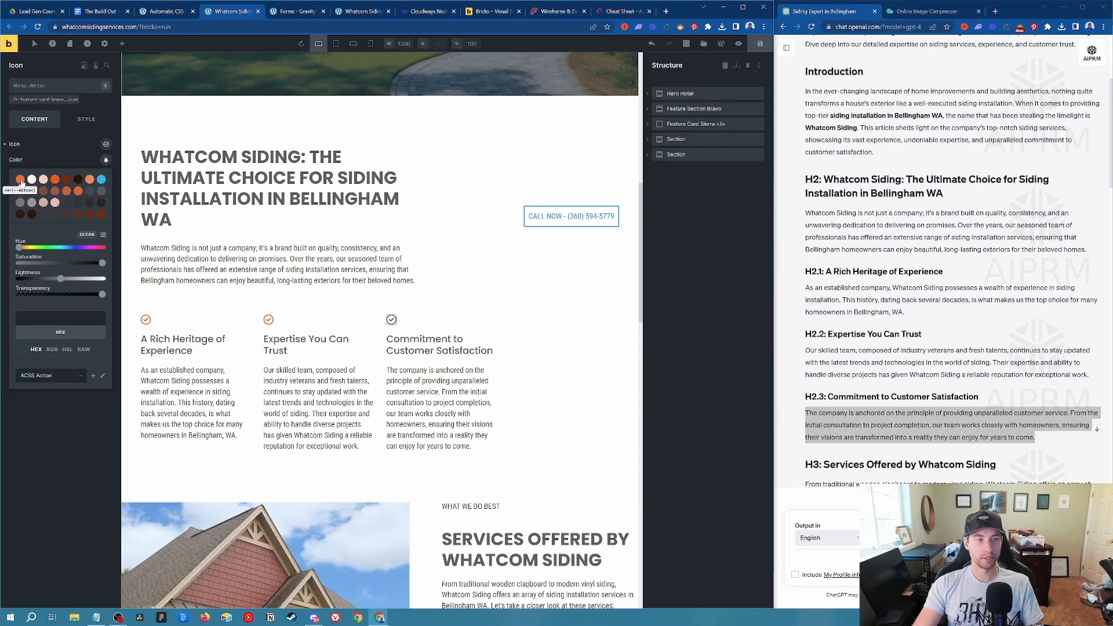
click(20, 180)
click(611, 377)
scroll(611, 377, up, 4)
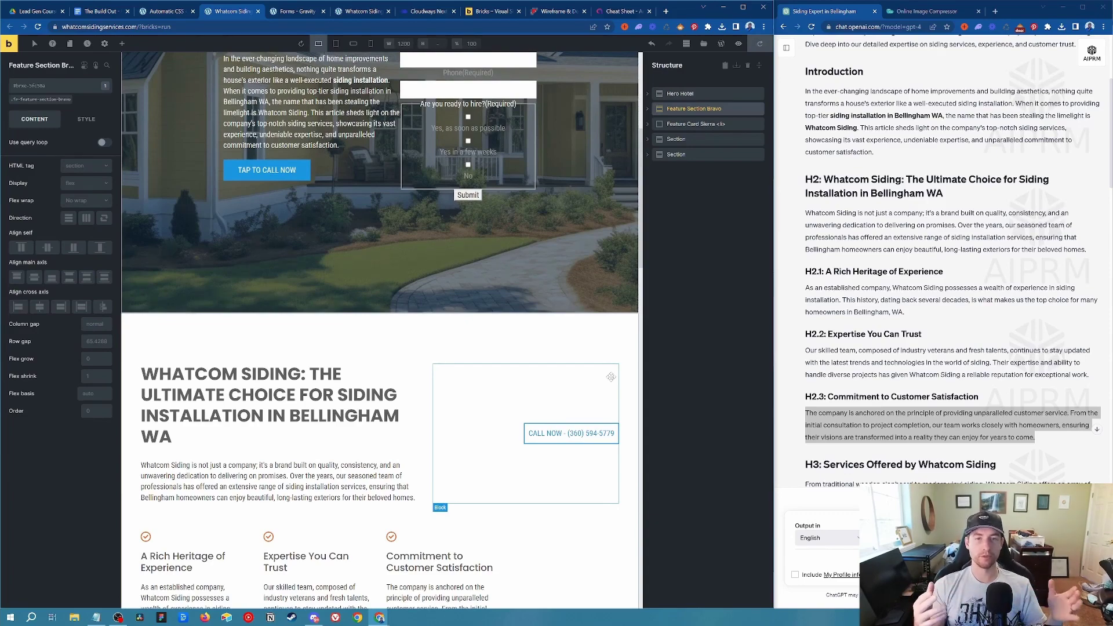
scroll(611, 377, up, 5)
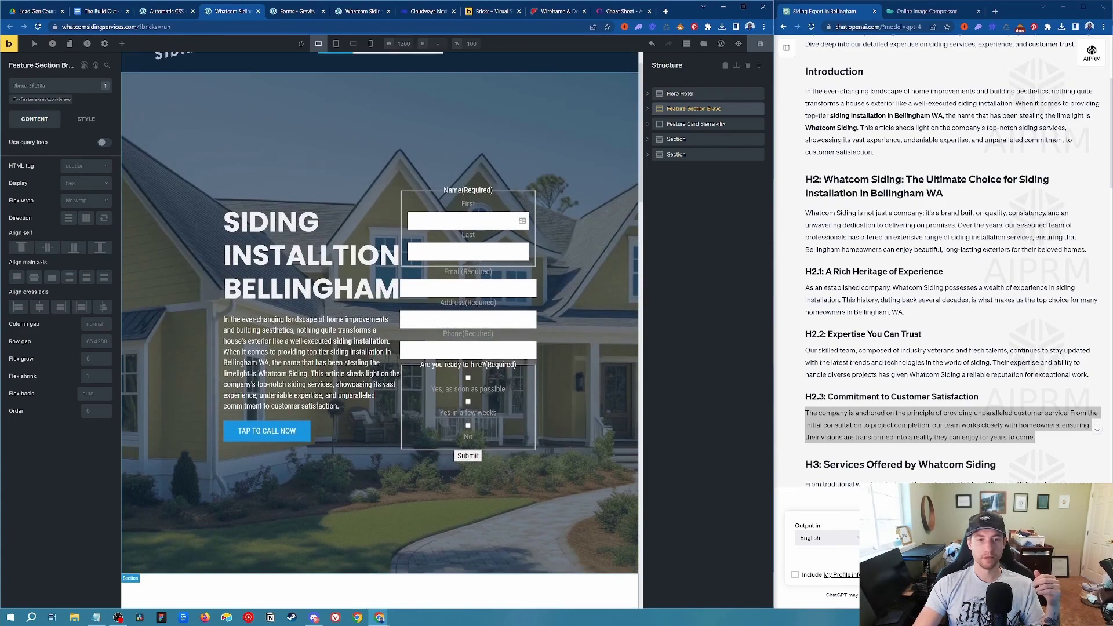
scroll(547, 201, up, 1)
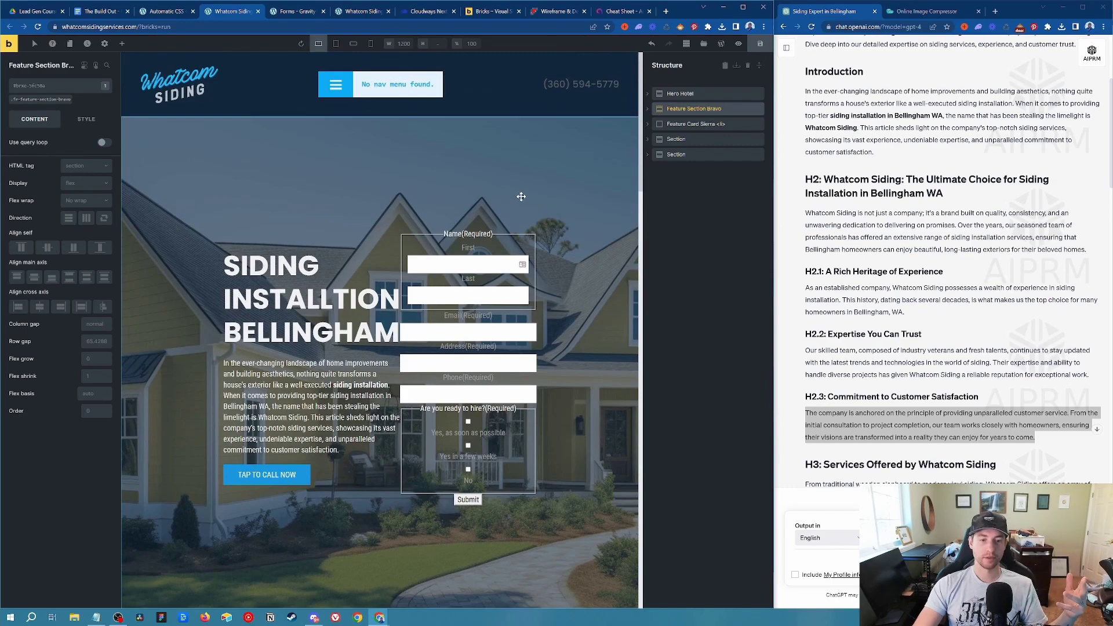
scroll(521, 196, down, 5)
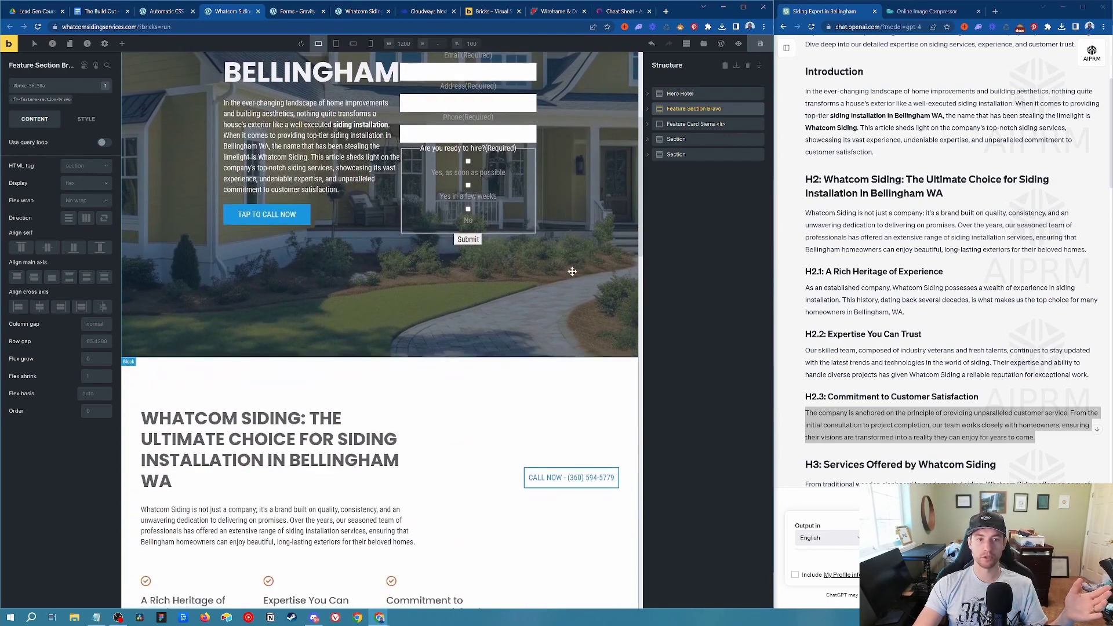
Try the text--action class on the "Services Offered by Whatcom Siding" heading and check its color against the surrounding sections.
click(308, 220)
scroll(500, 294, down, 5)
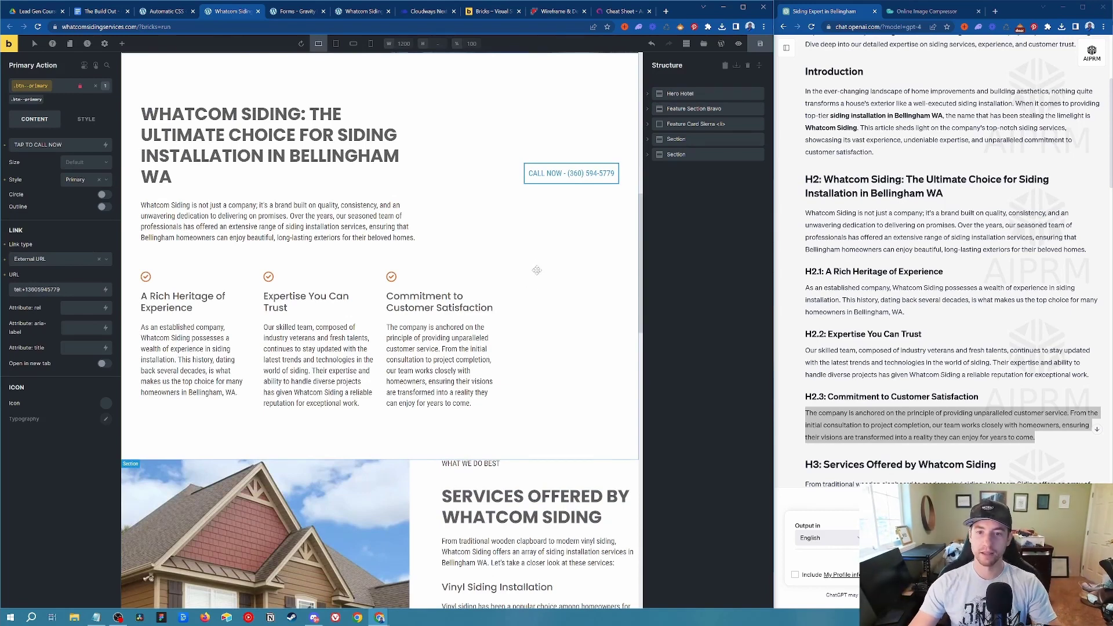
scroll(528, 255, down, 3)
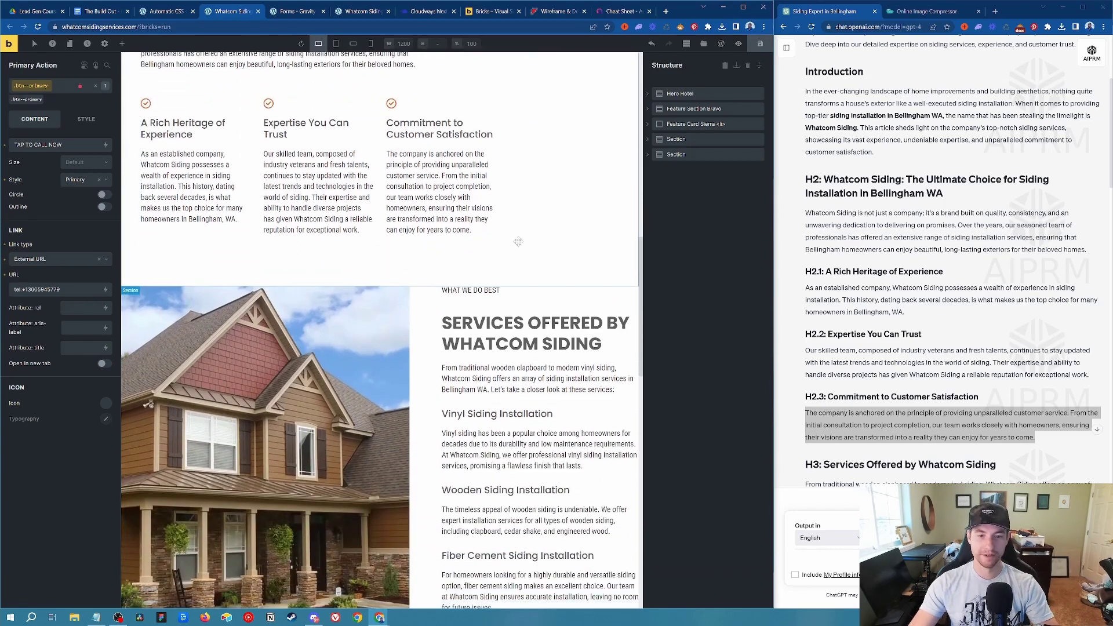
click(533, 334)
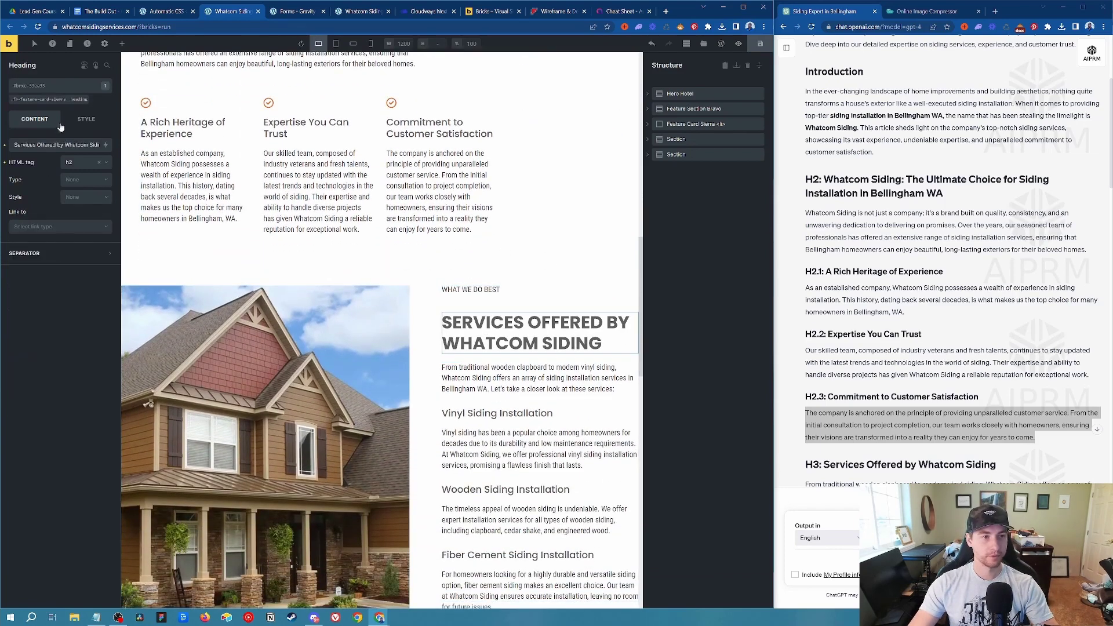
click(86, 119)
click(57, 84)
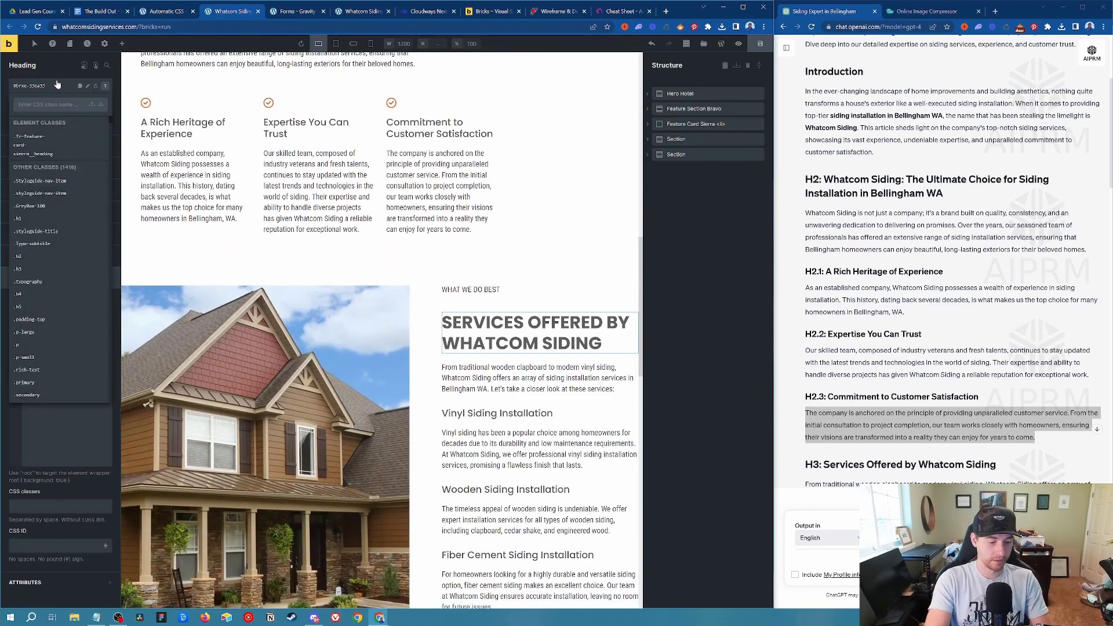
text(text--)
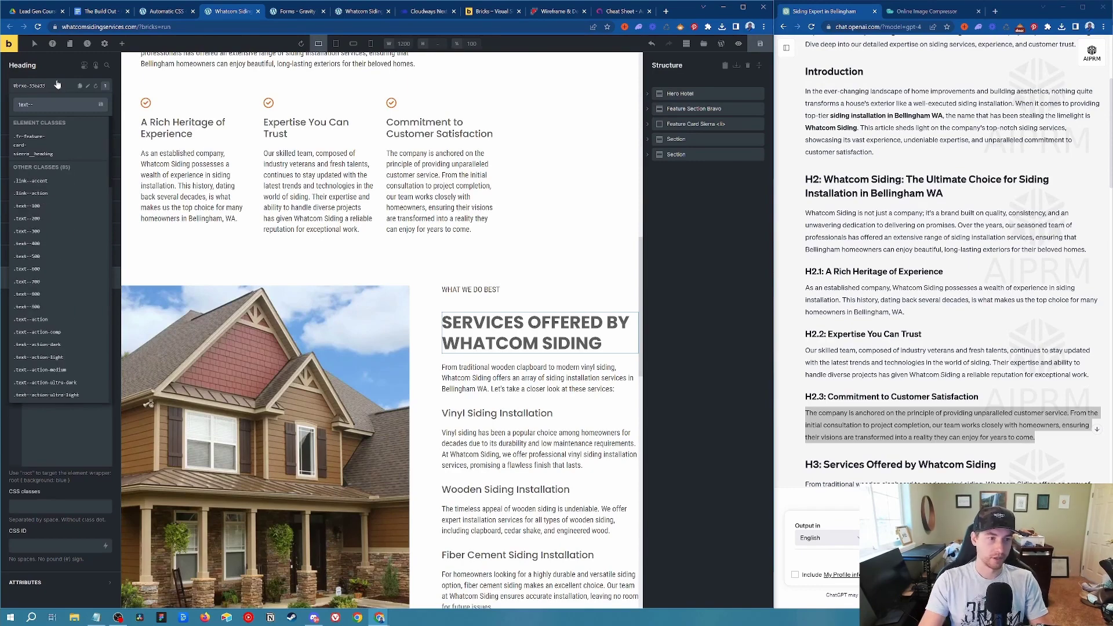
click(30, 319)
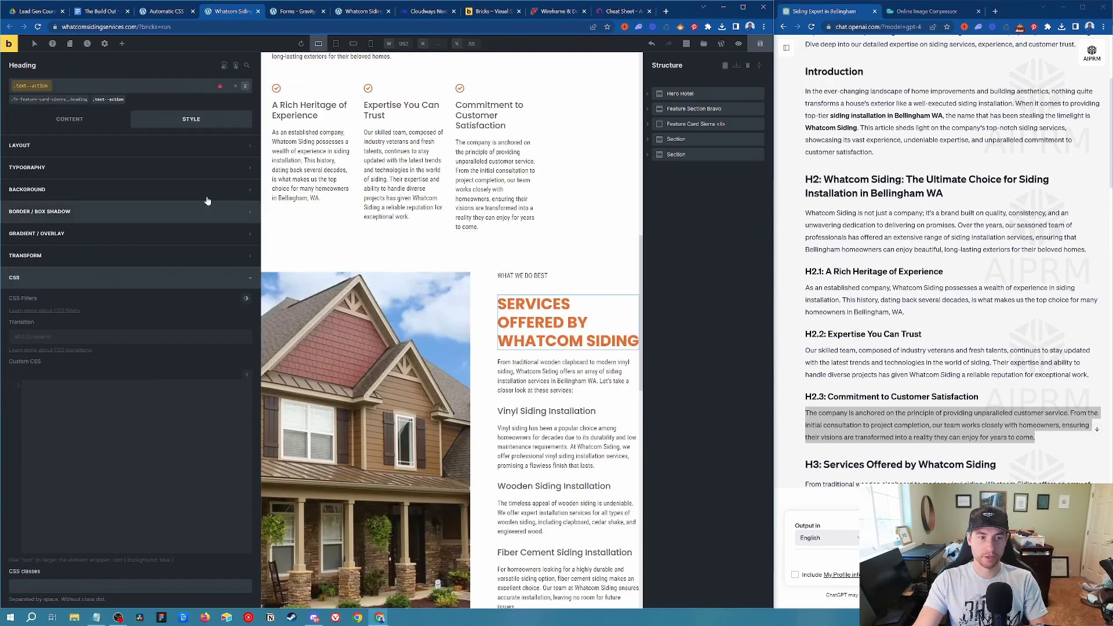
drag(258, 123, 162, 129)
click(583, 186)
scroll(568, 343, down, 4)
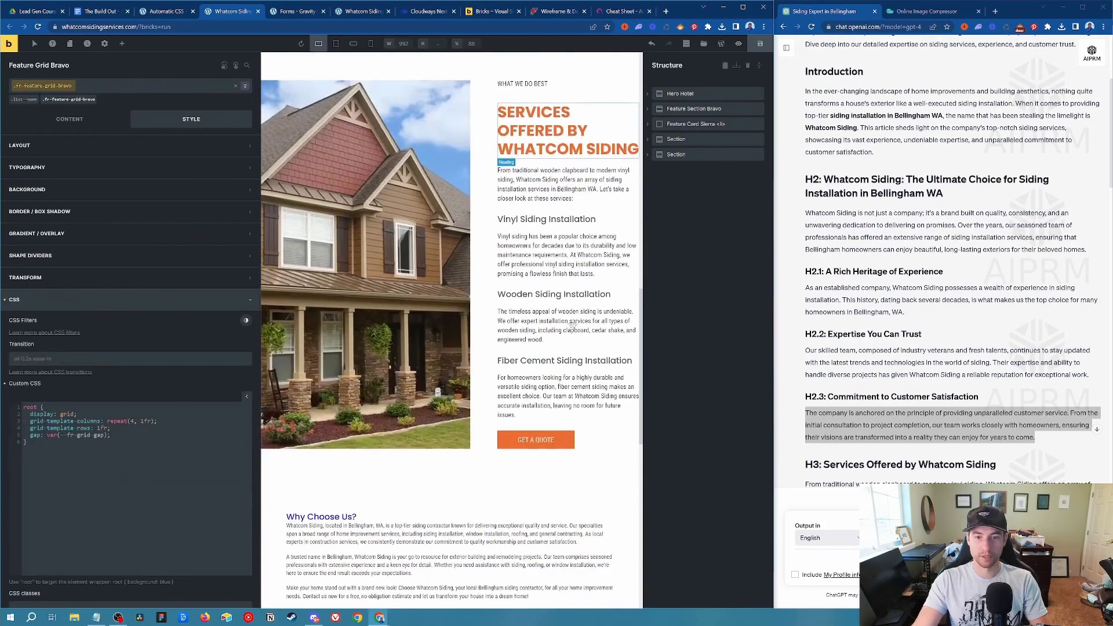
scroll(571, 402, up, 3)
scroll(572, 402, down, 2)
Remove the text--action class from the "Services Offered by Whatcom Siding" heading and try the link--accent class instead.
click(557, 208)
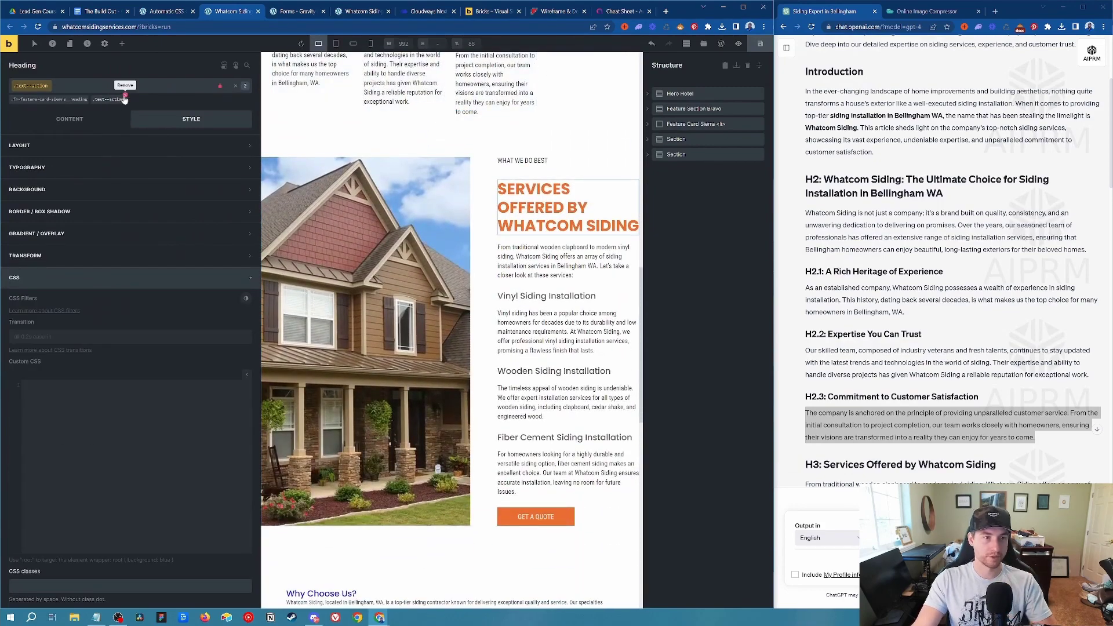
click(124, 98)
click(91, 85)
text(text--pr)
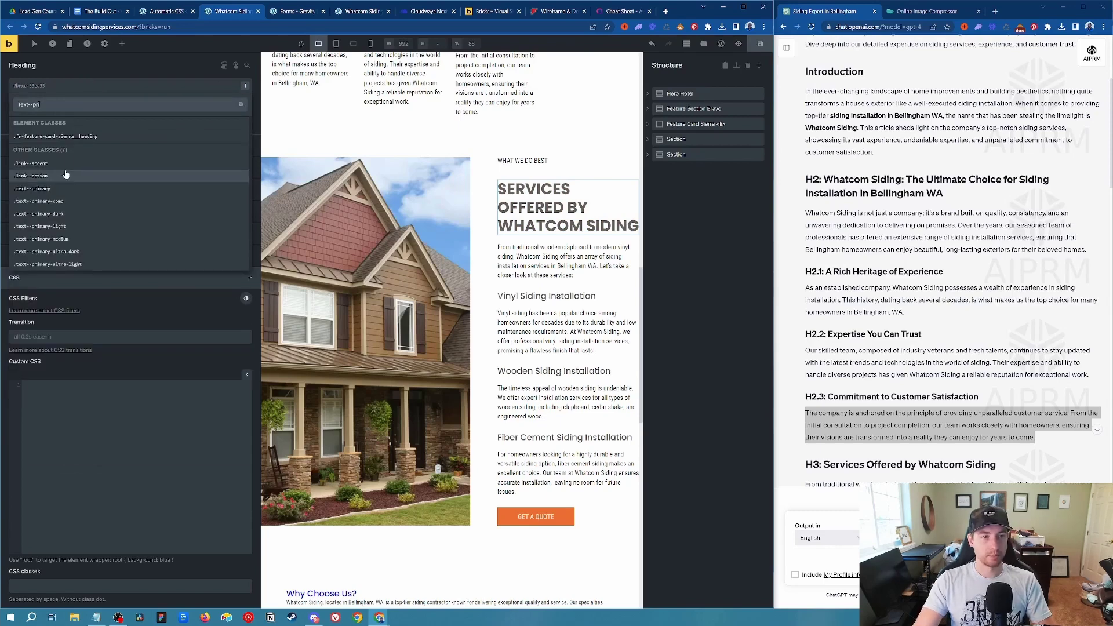
click(32, 163)
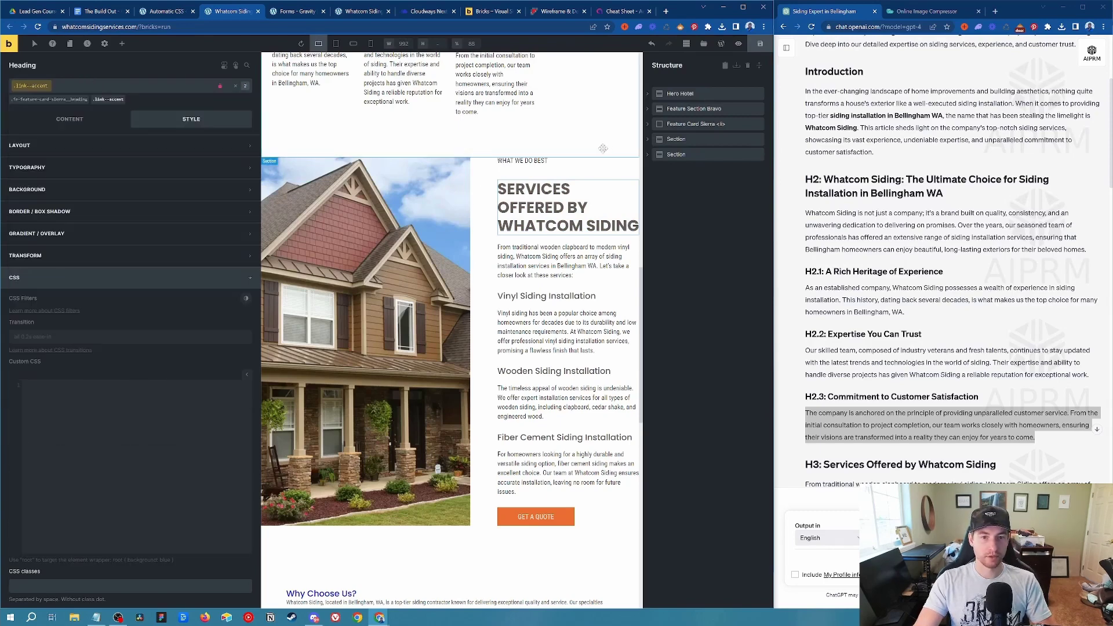
click(124, 99)
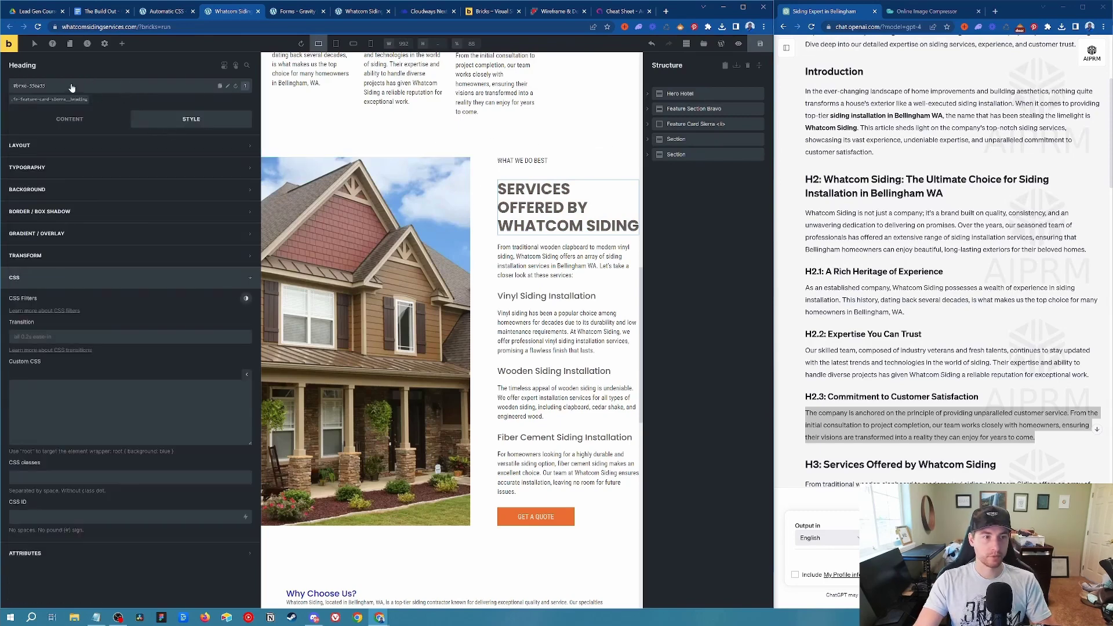
Apply the text--accent class to the "Services Offered by Whatcom Siding" heading.
click(71, 86)
text(text--acc)
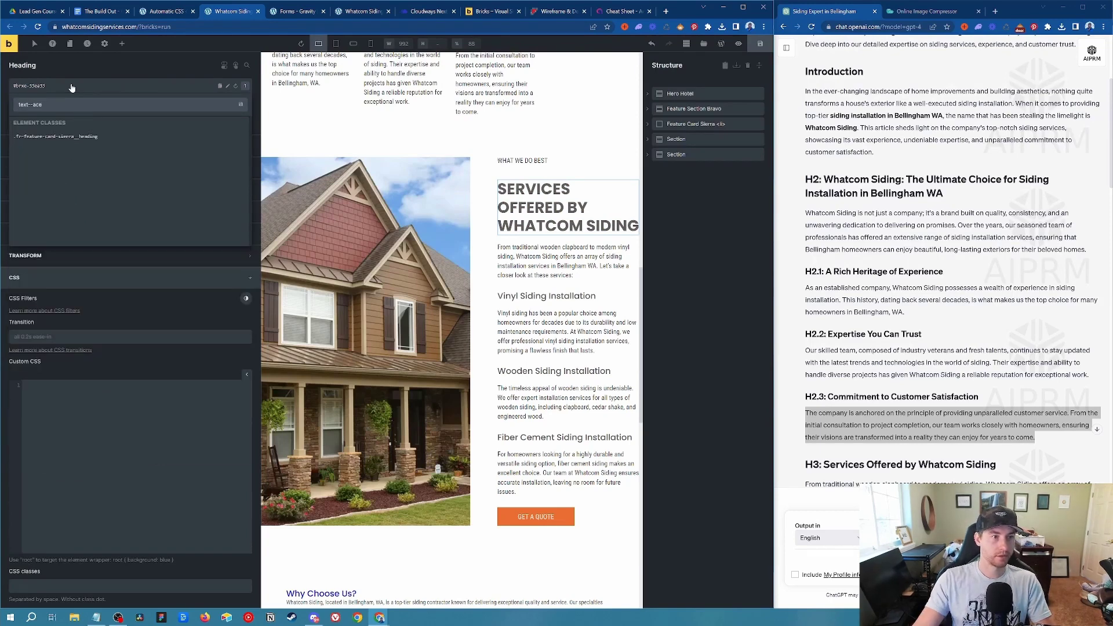
text(d)
key(BackSpace)
key(BackSpace)
text(c)
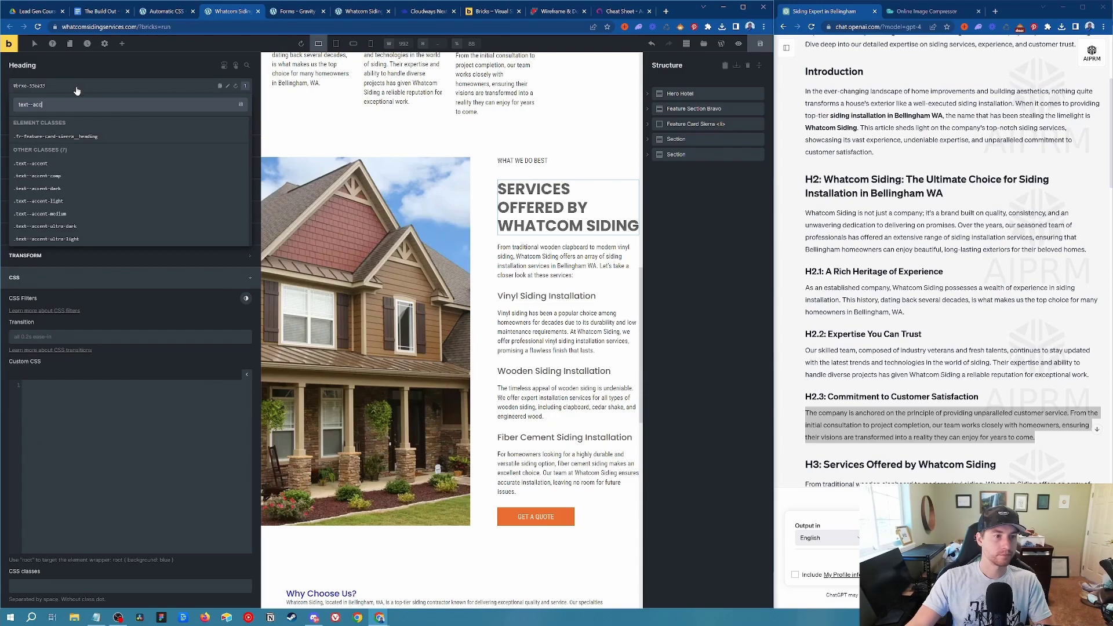
click(53, 166)
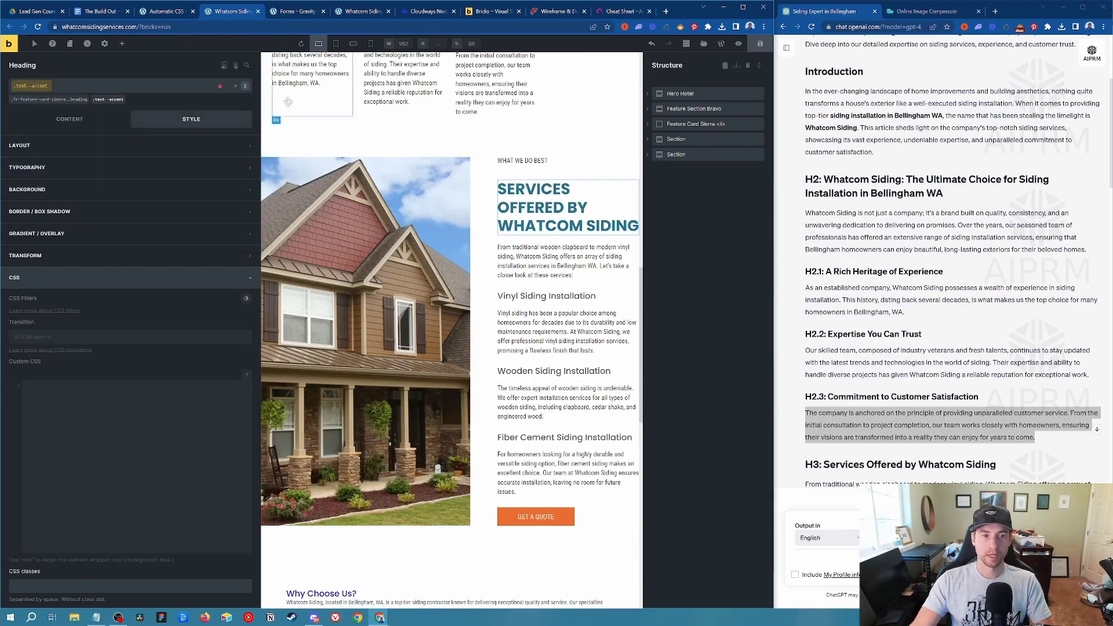
click(262, 97)
drag(258, 96, 105, 96)
Replace the primary button class on the outlined "Call Now" button with btn--action.
scroll(480, 343, up, 4)
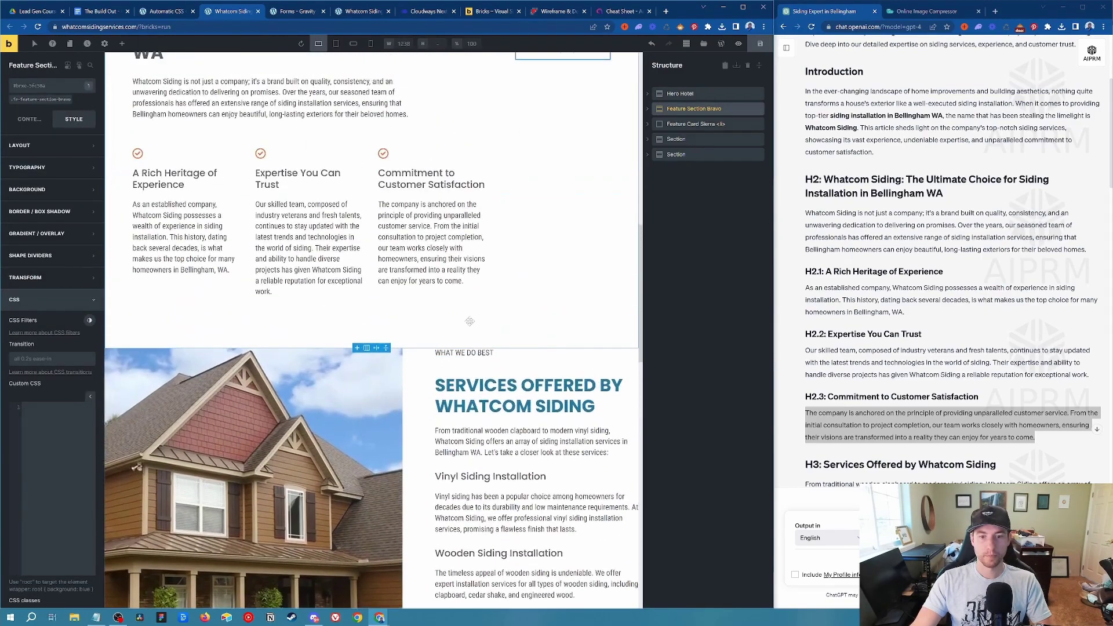
scroll(487, 336, down, 9)
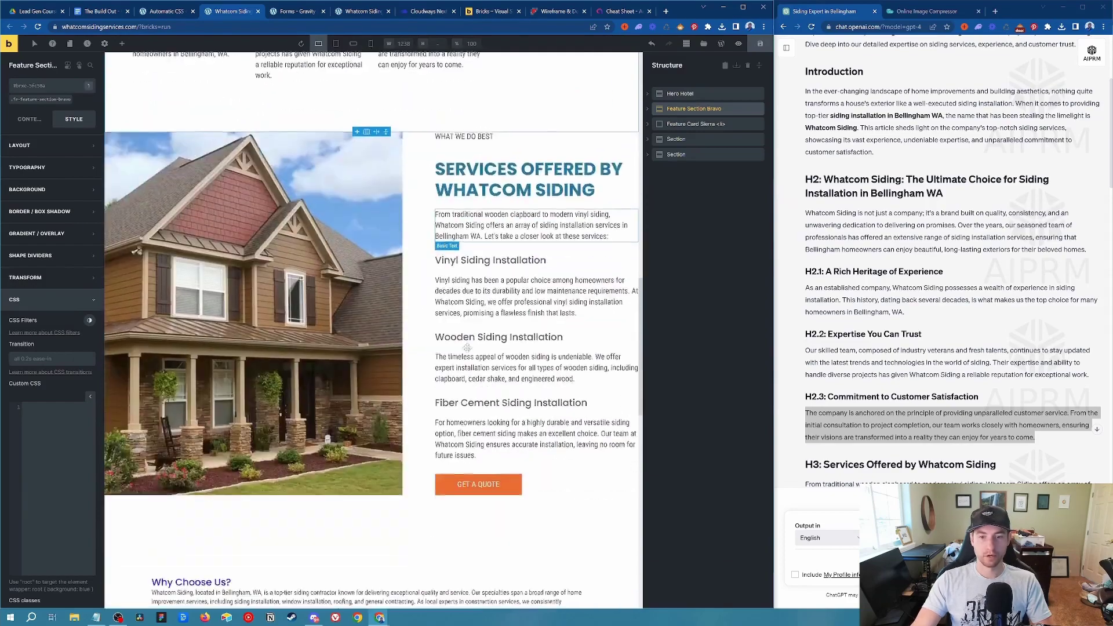
scroll(502, 320, up, 9)
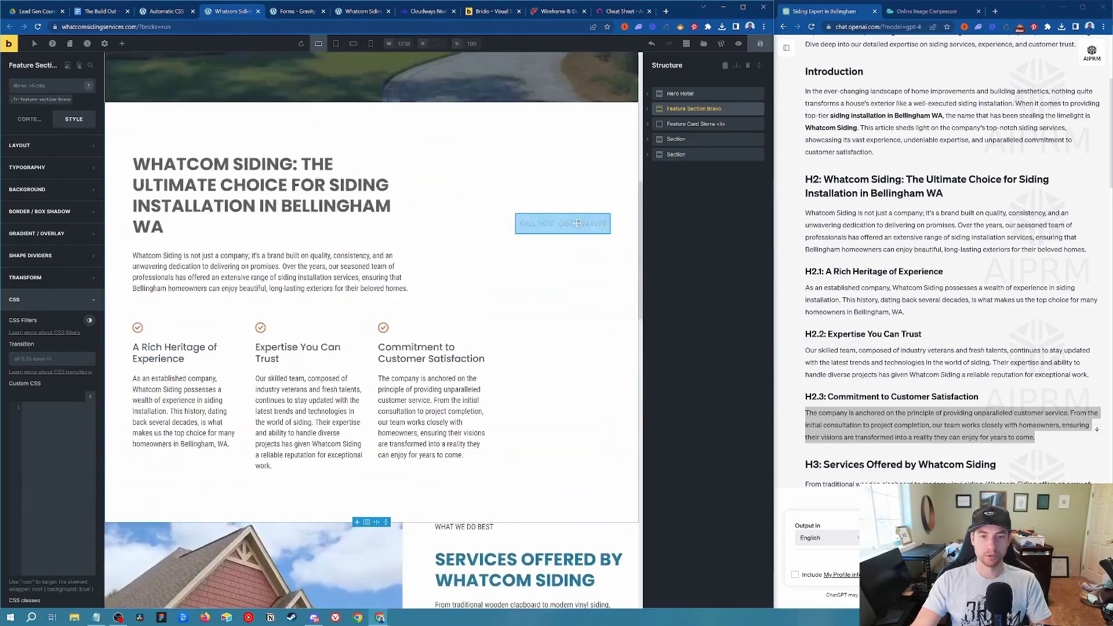
click(562, 223)
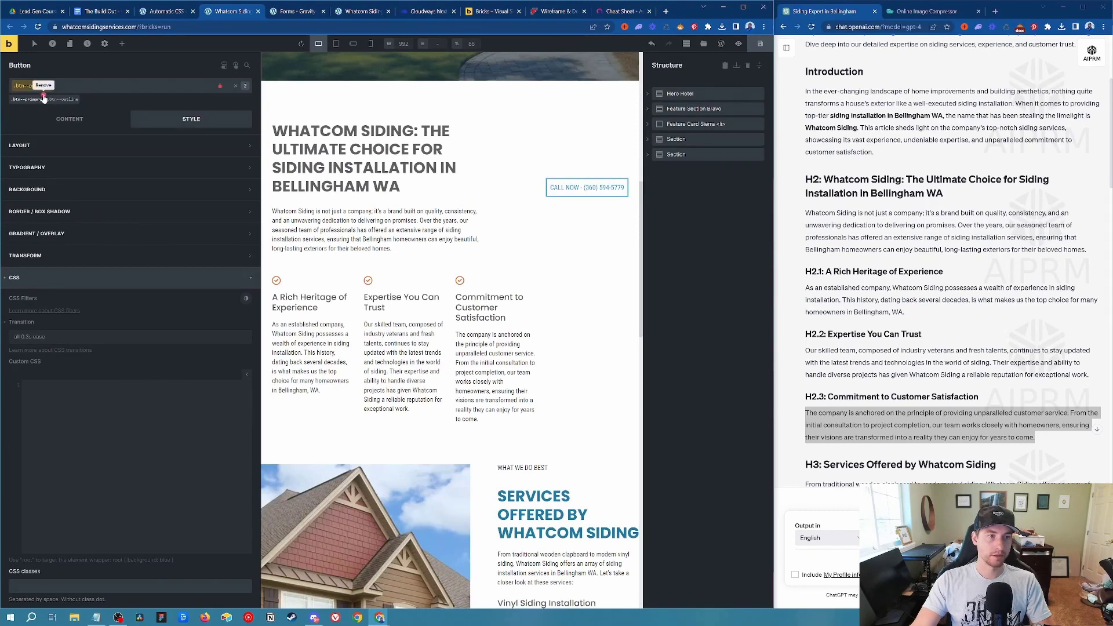
click(44, 96)
click(47, 88)
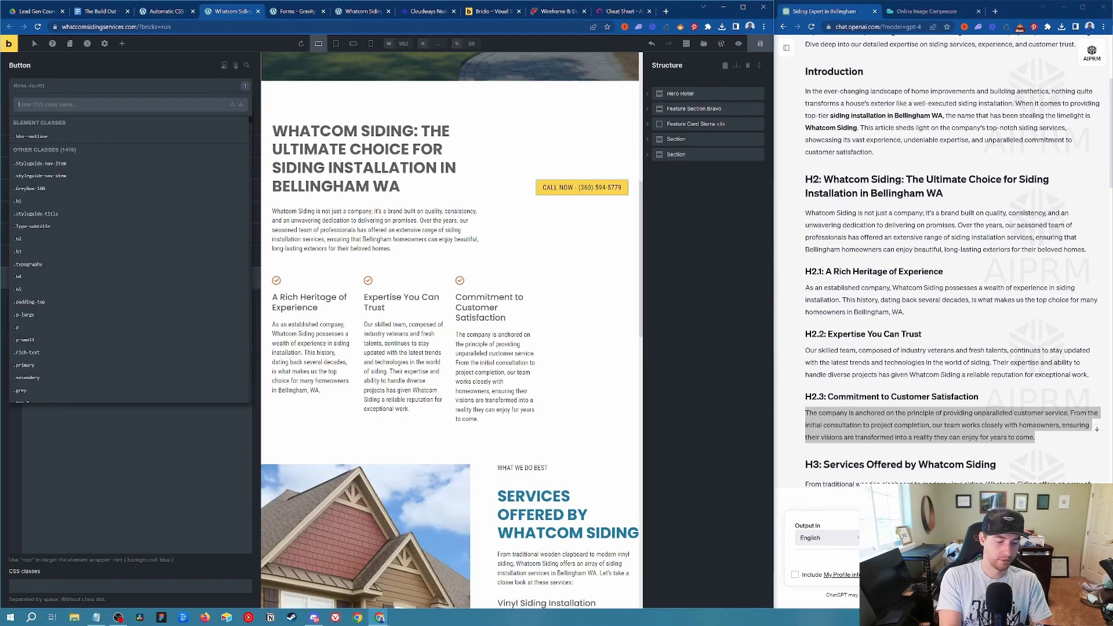
text(btn--action)
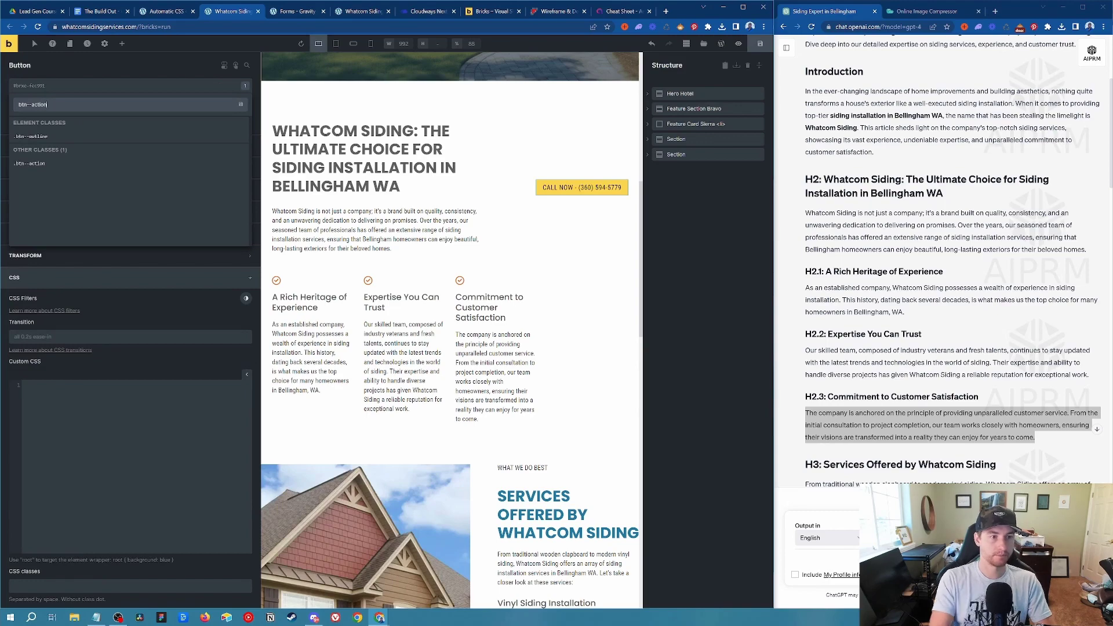
click(29, 163)
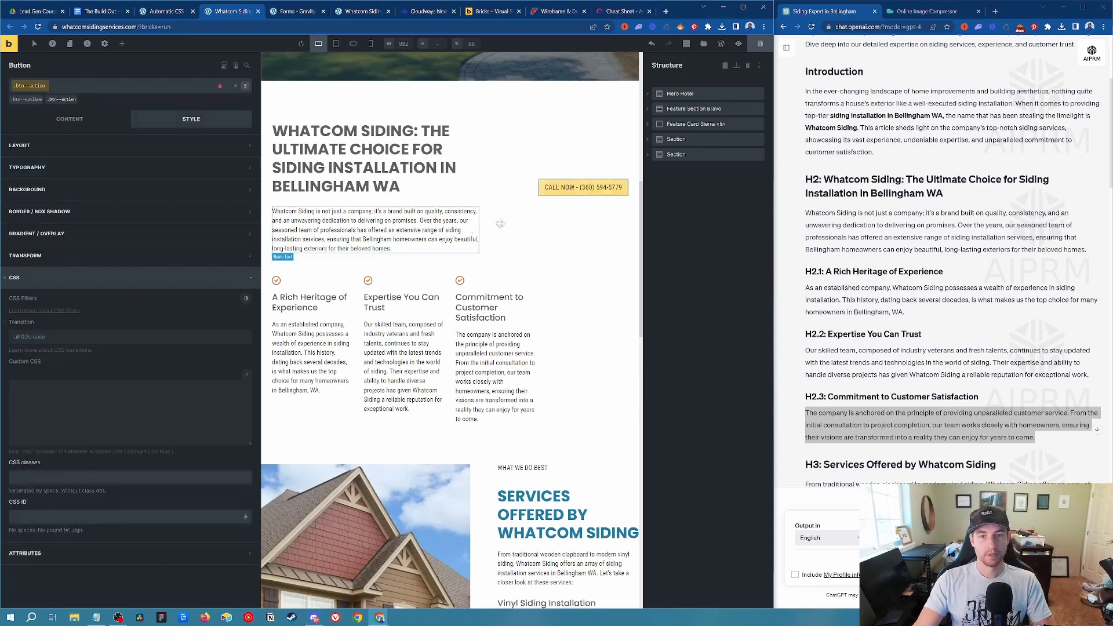
click(593, 226)
Review the recolored "Call Now" button alongside the hero, feature cards and services section for color balance.
scroll(589, 371, up, 4)
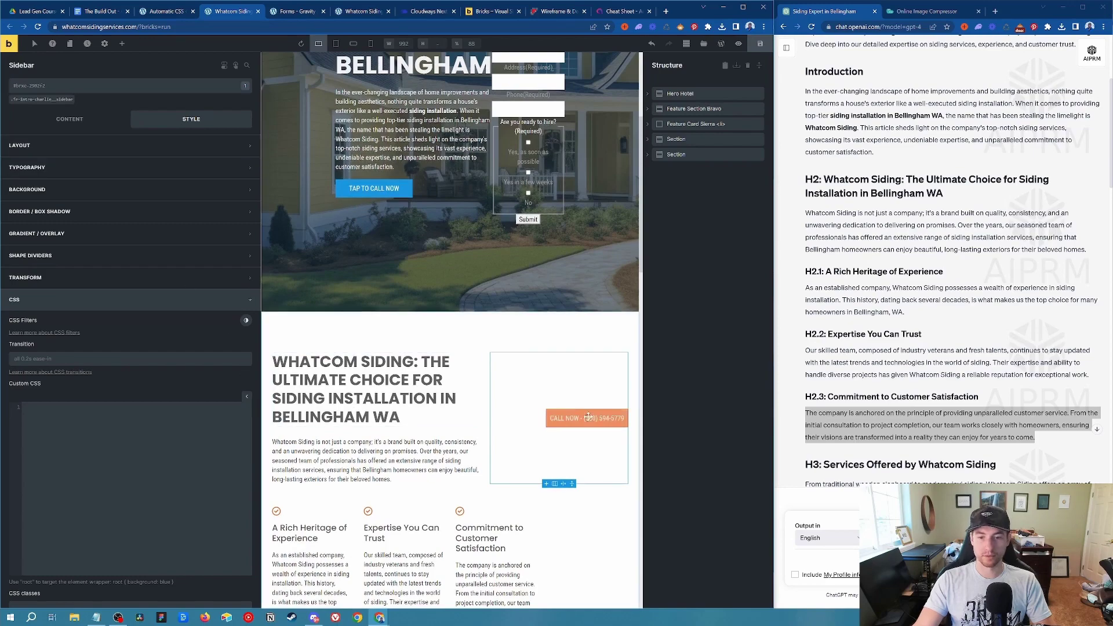
scroll(562, 296, down, 2)
scroll(562, 296, down, 1)
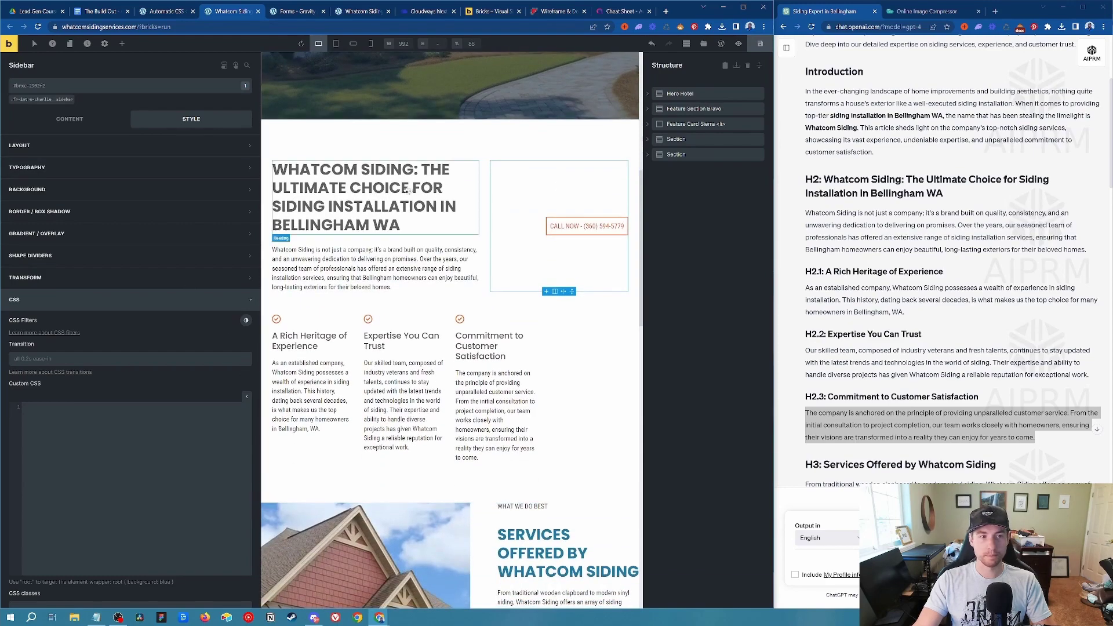
click(574, 226)
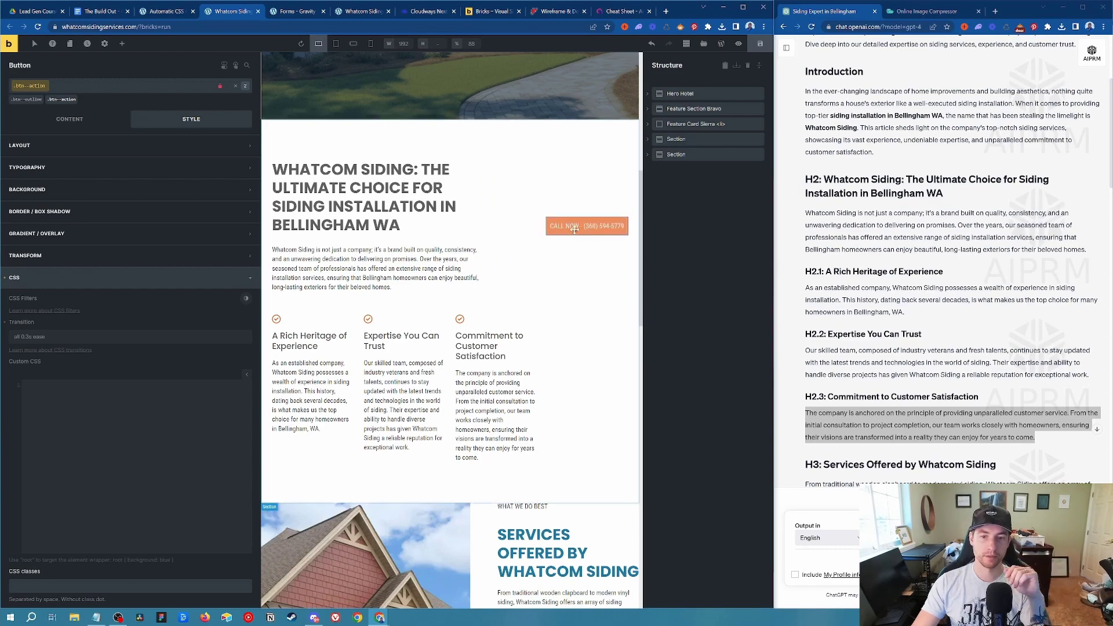
scroll(579, 348, down, 4)
click(543, 113)
scroll(580, 325, up, 6)
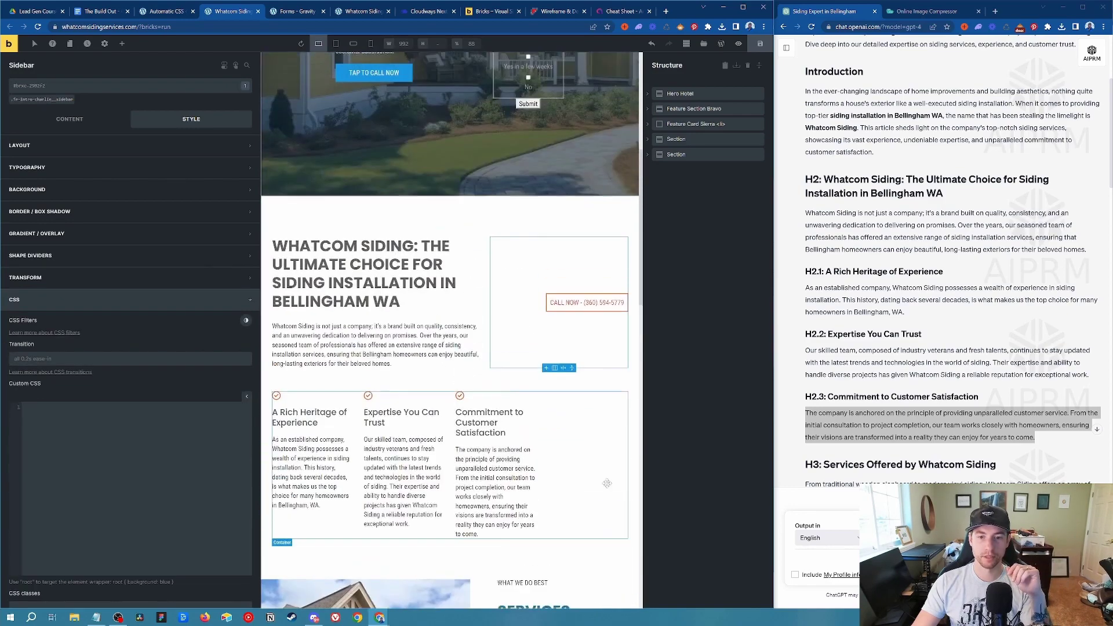
scroll(607, 483, up, 3)
scroll(526, 254, down, 3)
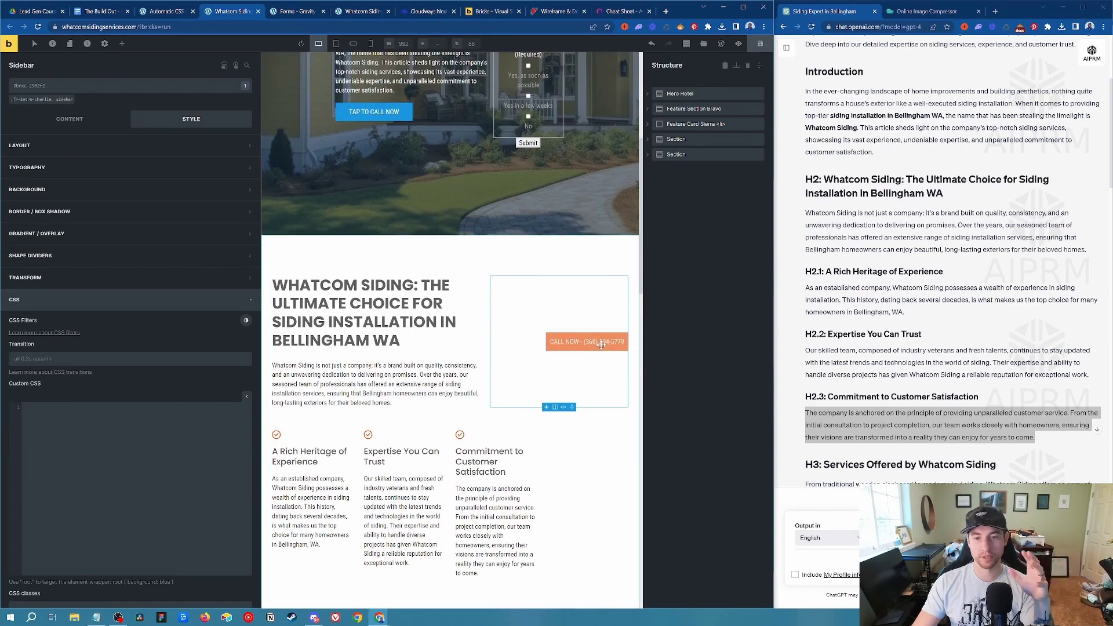
scroll(598, 342, down, 4)
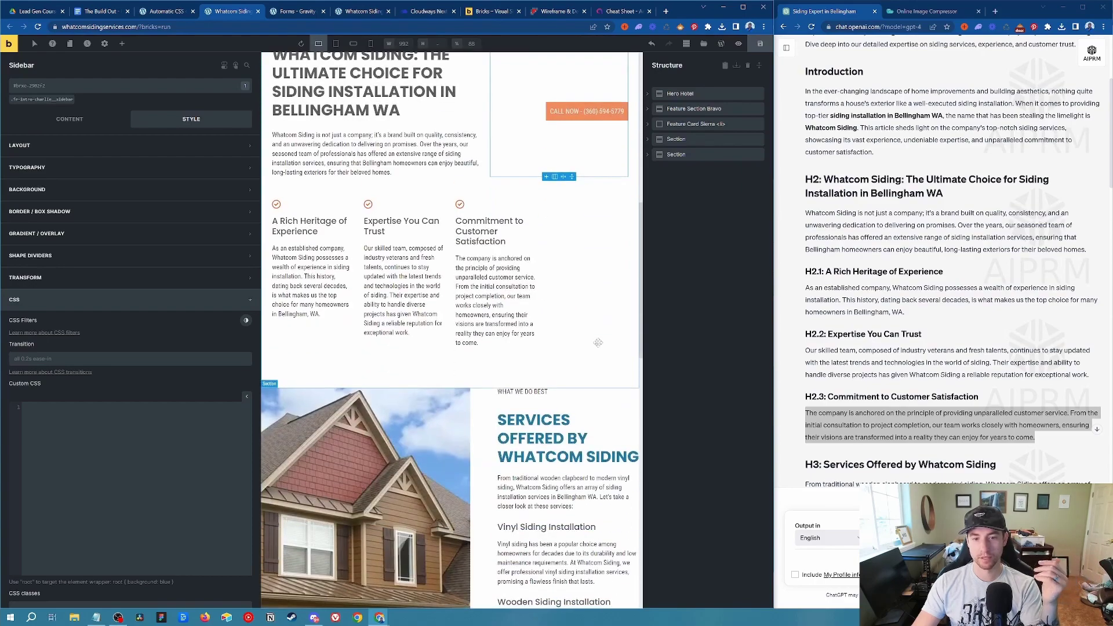
drag(257, 228, 114, 228)
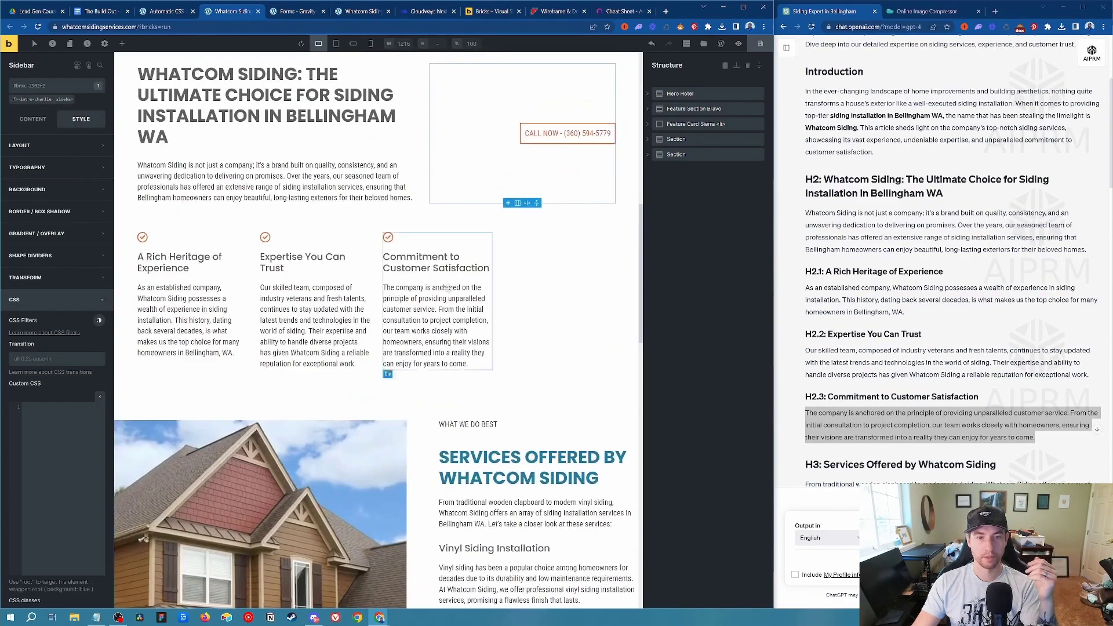
scroll(583, 397, up, 10)
scroll(572, 377, down, 12)
scroll(570, 371, down, 4)
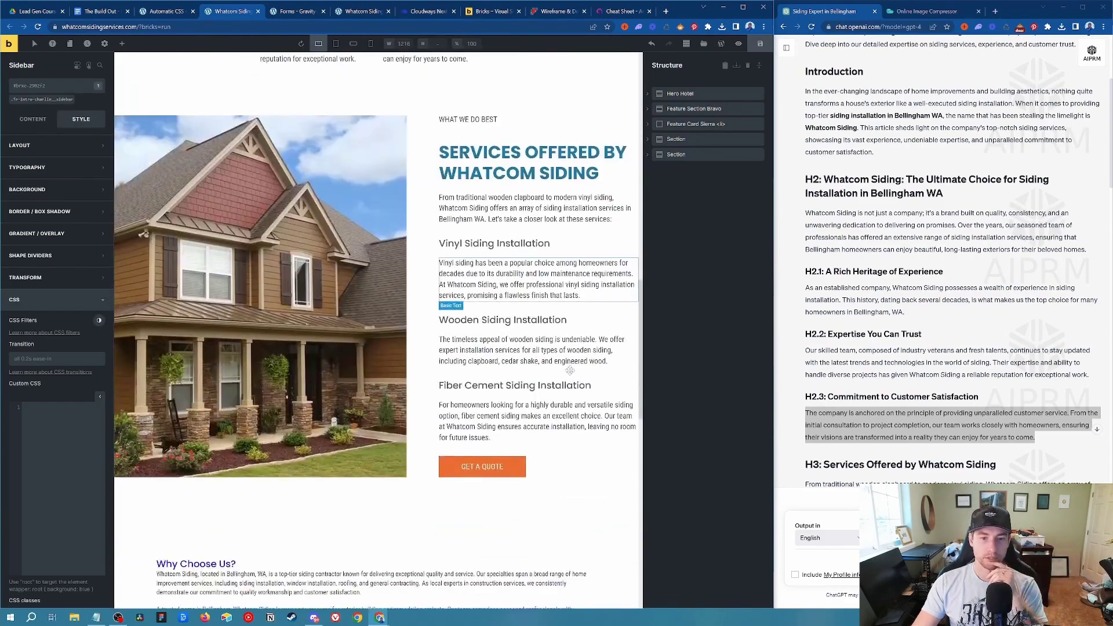
Check the article's H4 and H5 copy, and delete the old "Why Choose Us?" section from the page.
scroll(540, 340, down, 5)
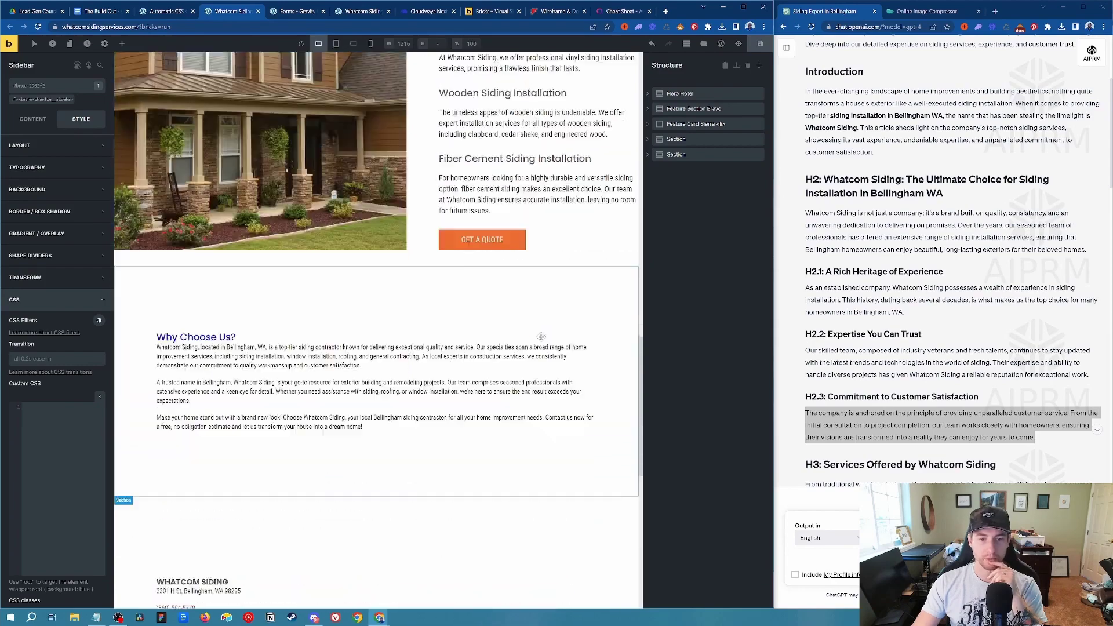
click(927, 340)
scroll(927, 340, down, 1)
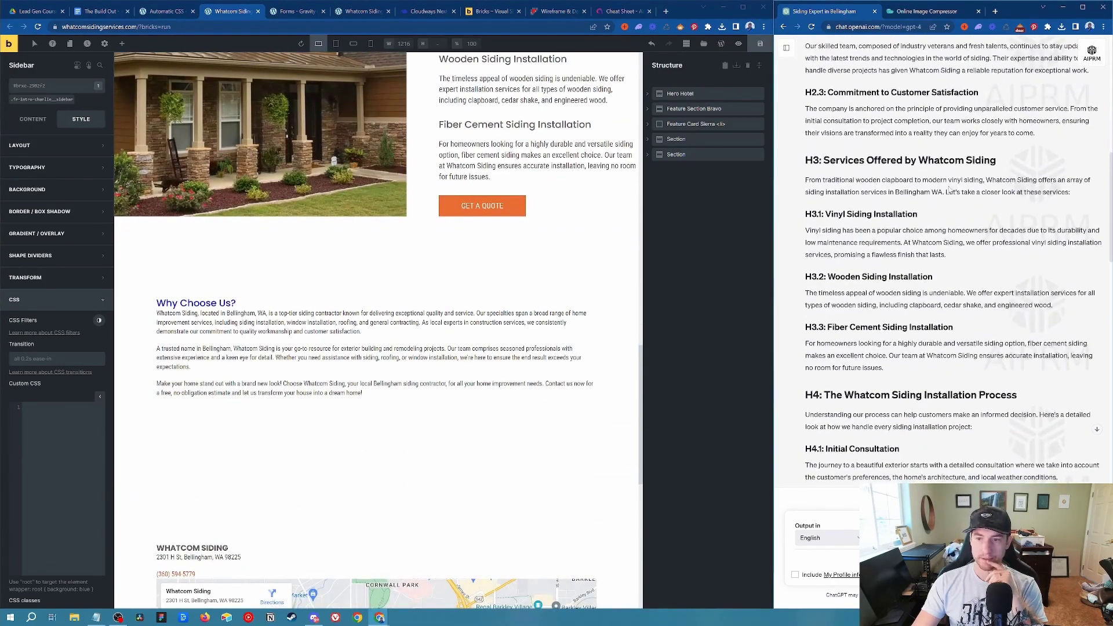
scroll(950, 190, down, 4)
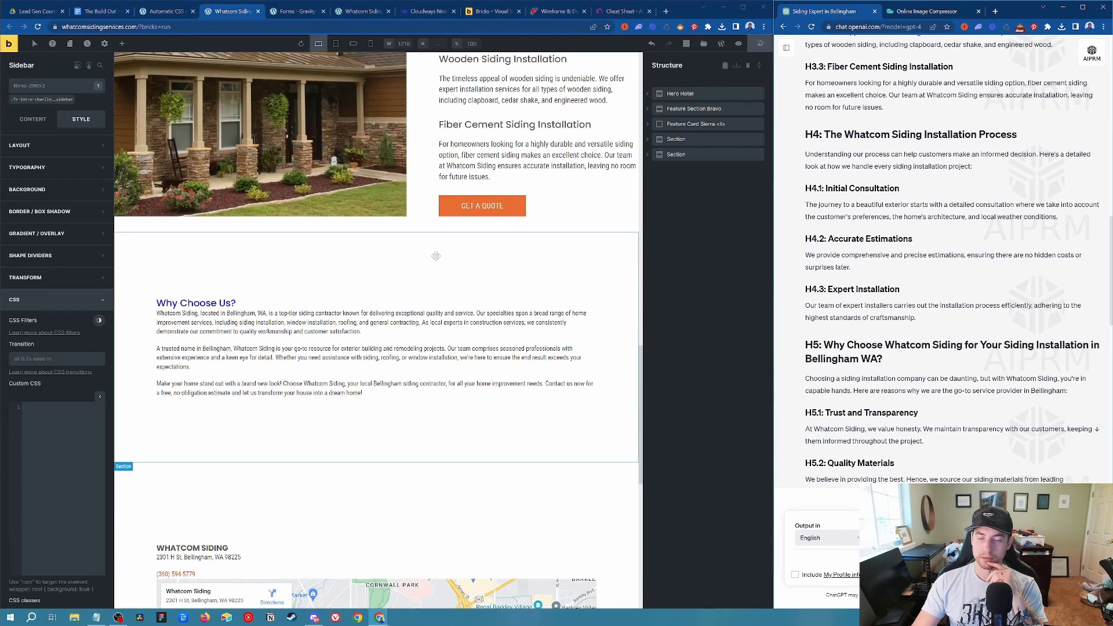
right_click(374, 252)
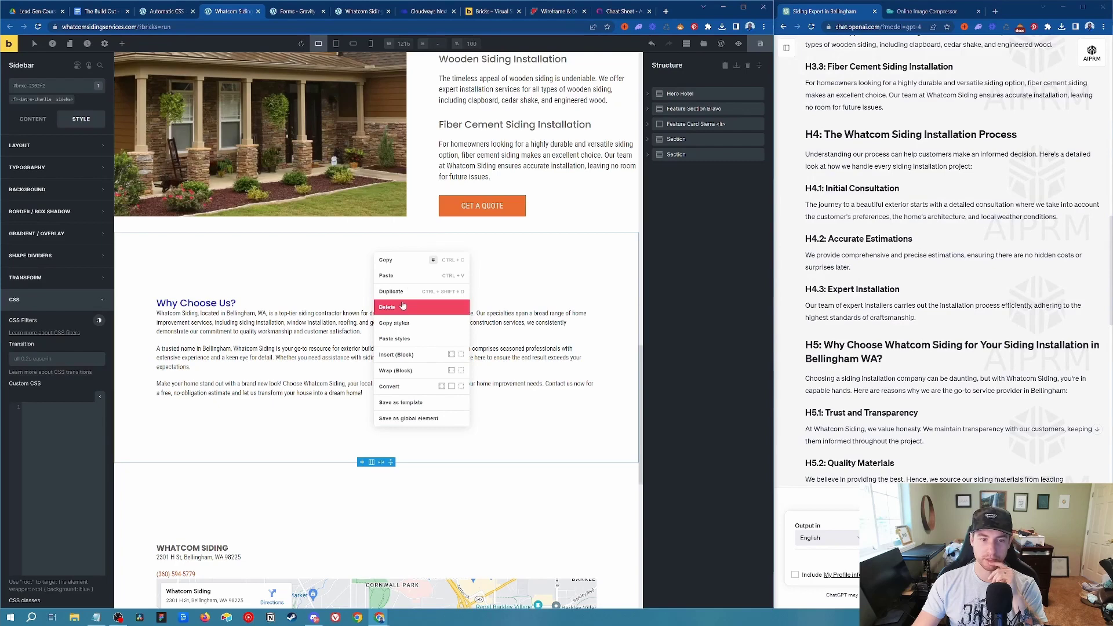
click(406, 304)
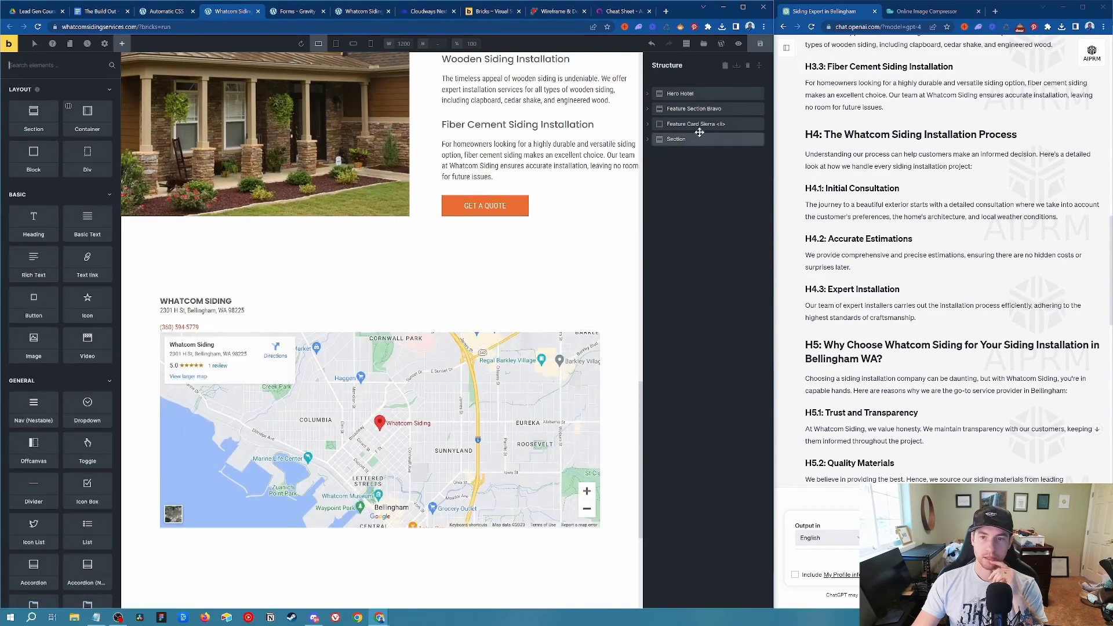
Browse the remote section templates and insert the Timeline Alpha template into the page.
click(703, 43)
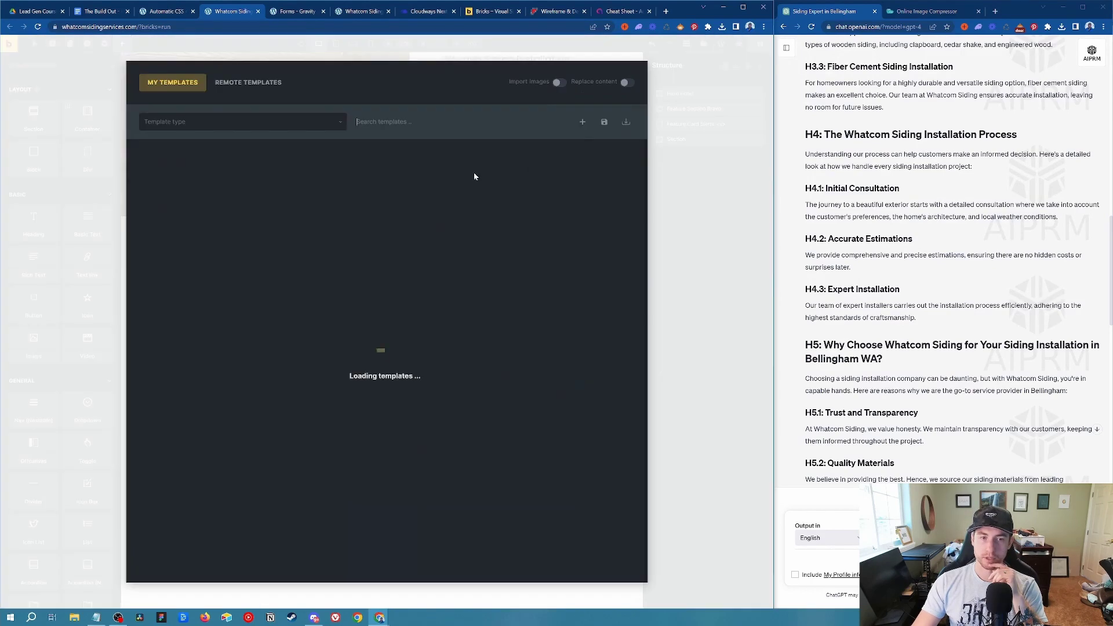
click(258, 87)
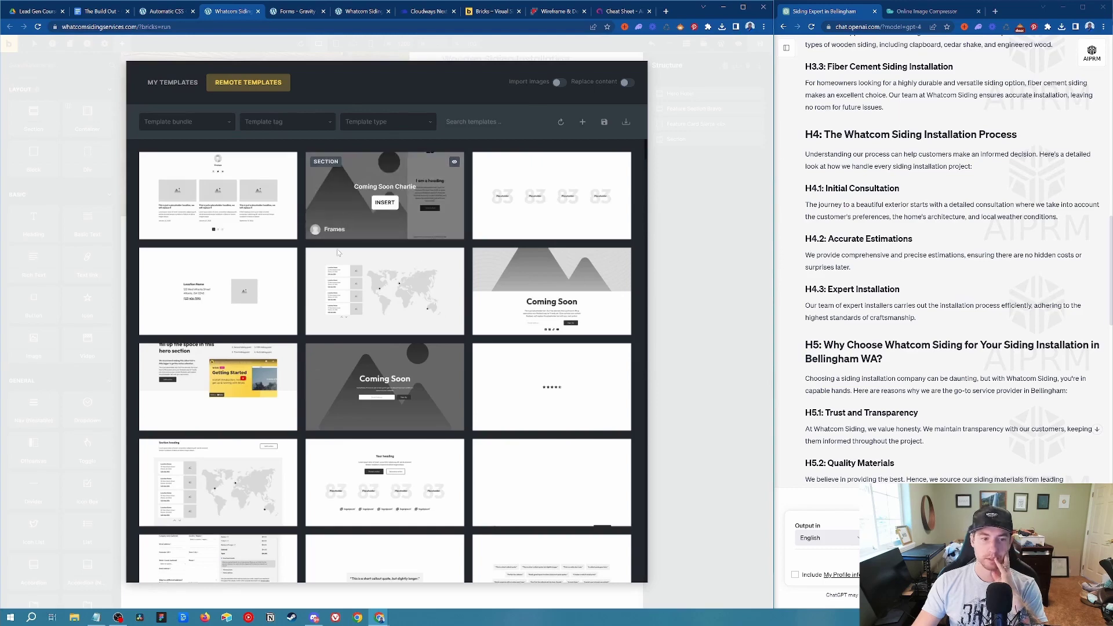
scroll(437, 265, down, 3)
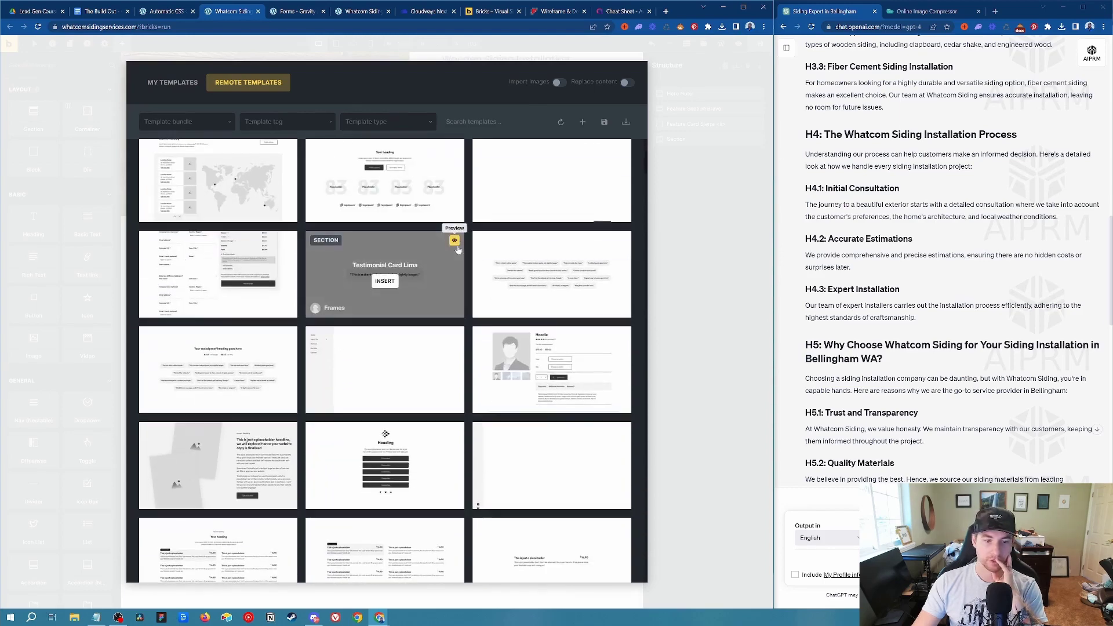
scroll(449, 261, up, 3)
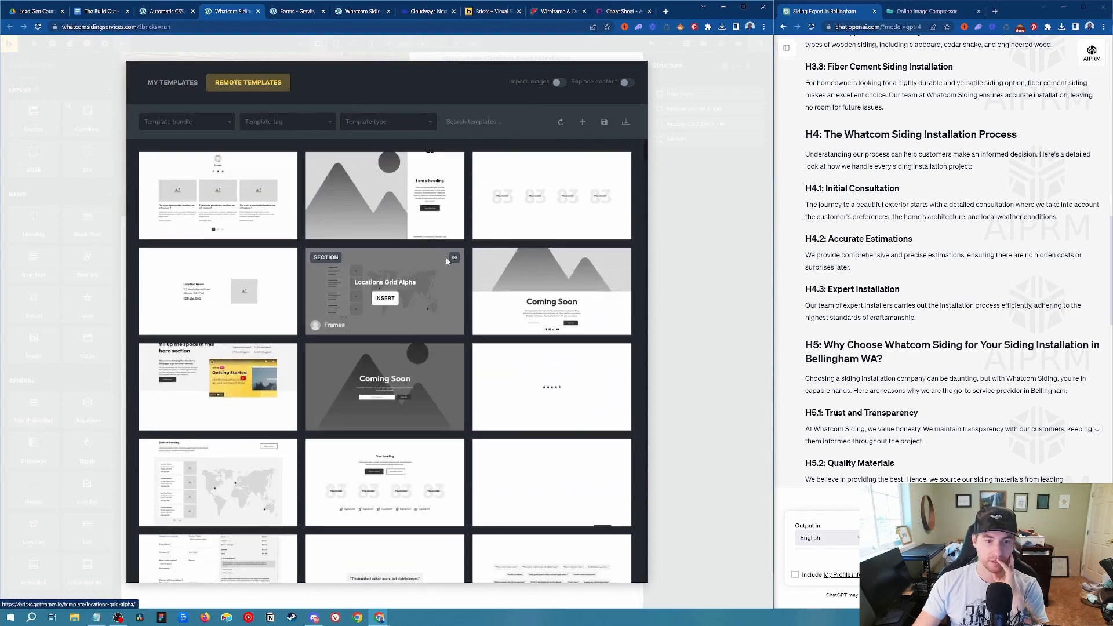
scroll(506, 279, down, 5)
scroll(506, 279, down, 5)
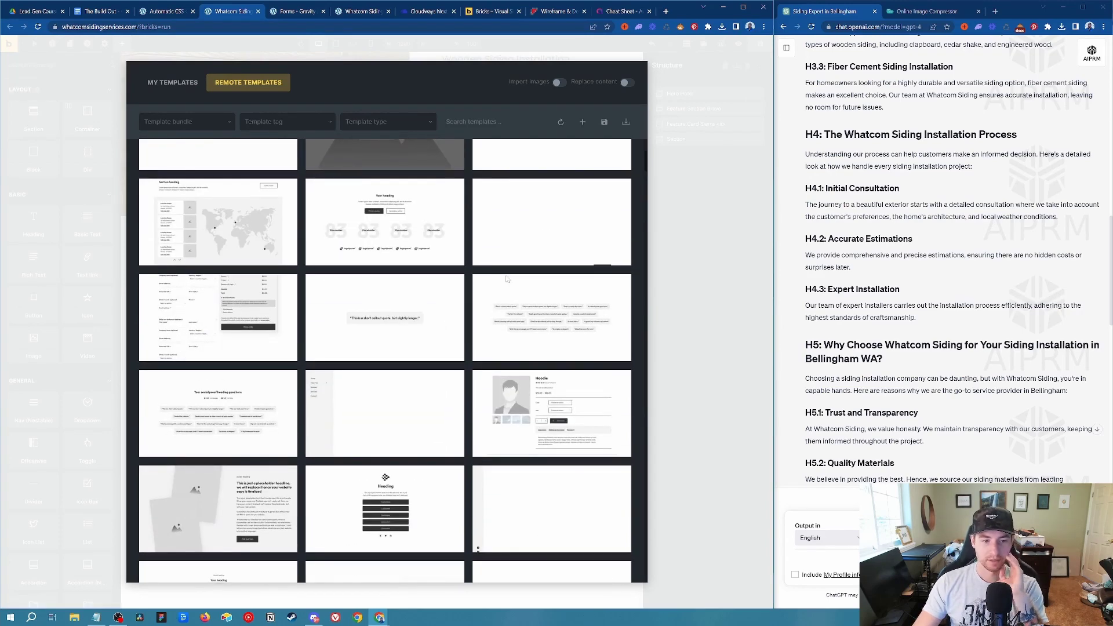
scroll(459, 314, down, 6)
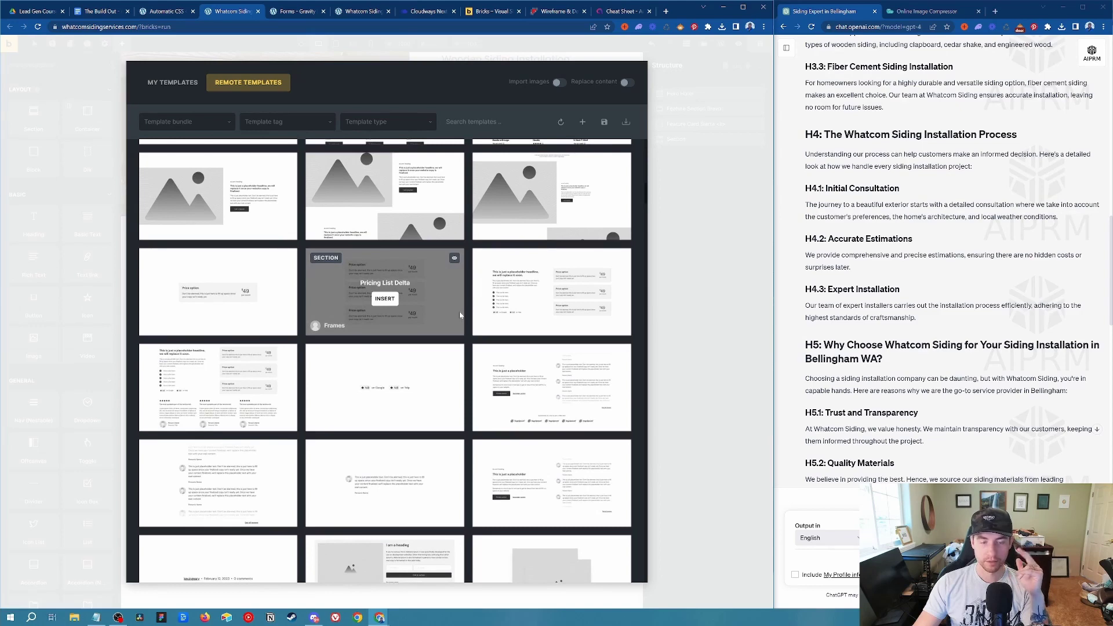
scroll(459, 315, down, 5)
scroll(461, 313, down, 5)
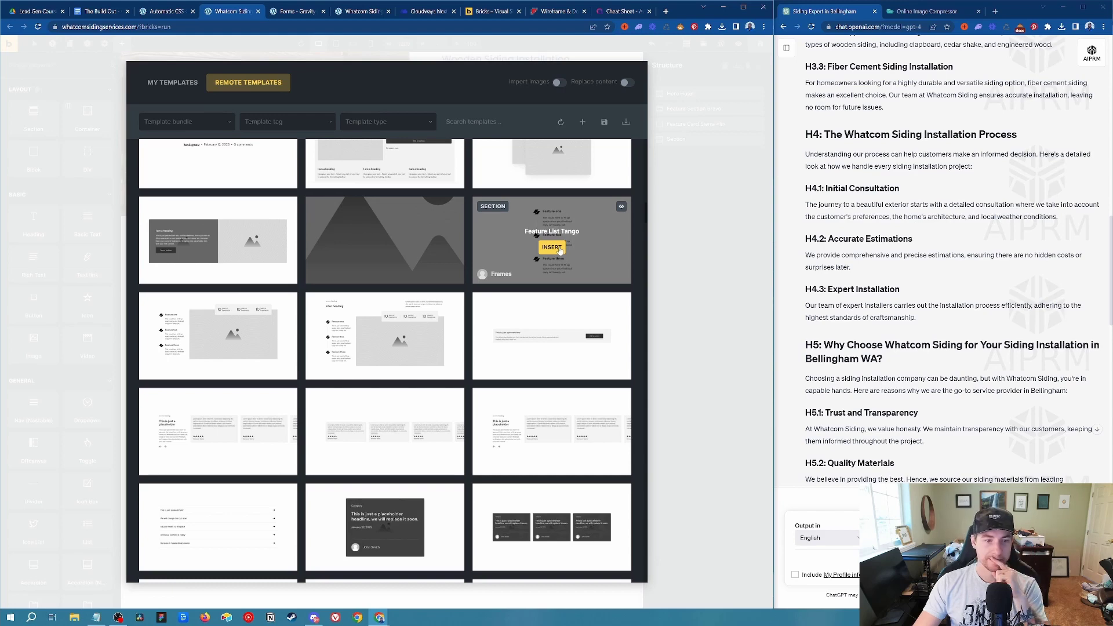
scroll(386, 366, down, 5)
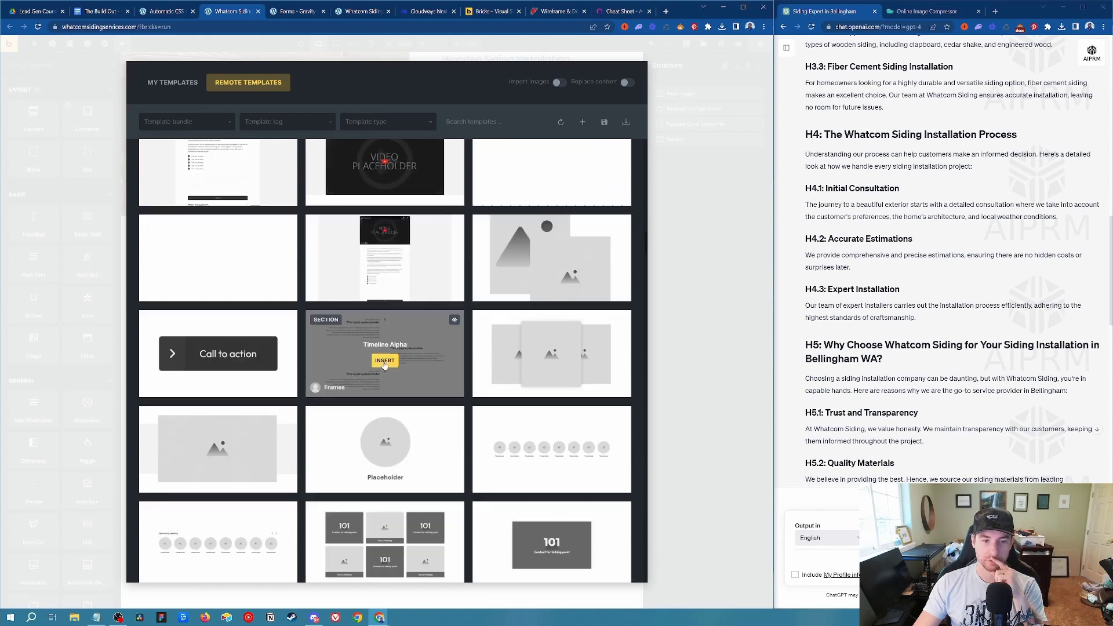
click(385, 362)
click(421, 175)
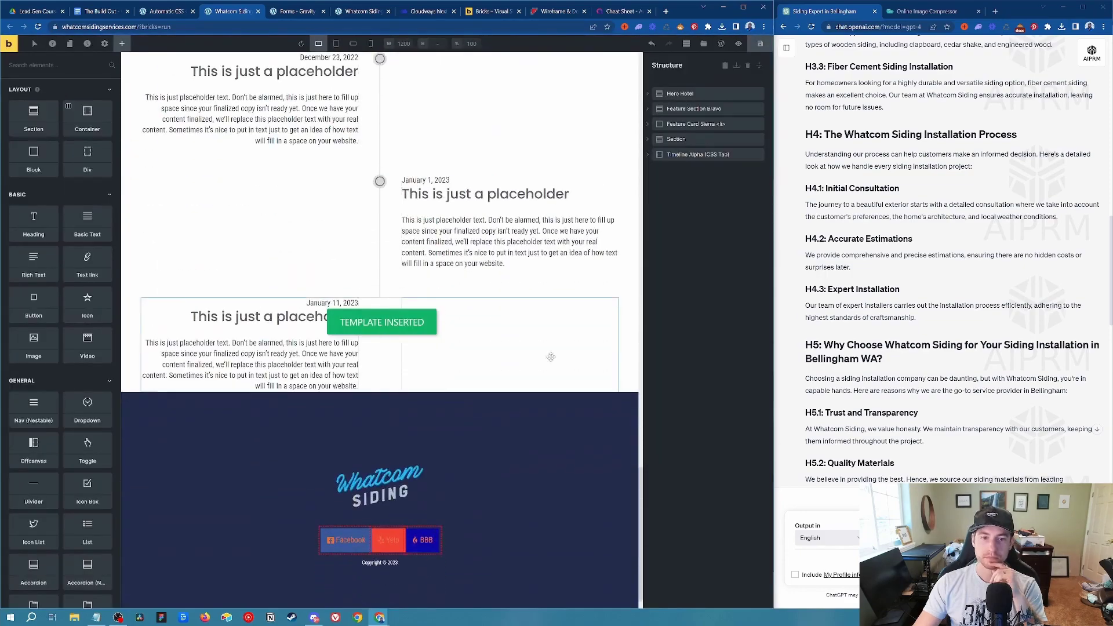
Move the Timeline Alpha block above the section containing the address and map.
drag(658, 155, 658, 134)
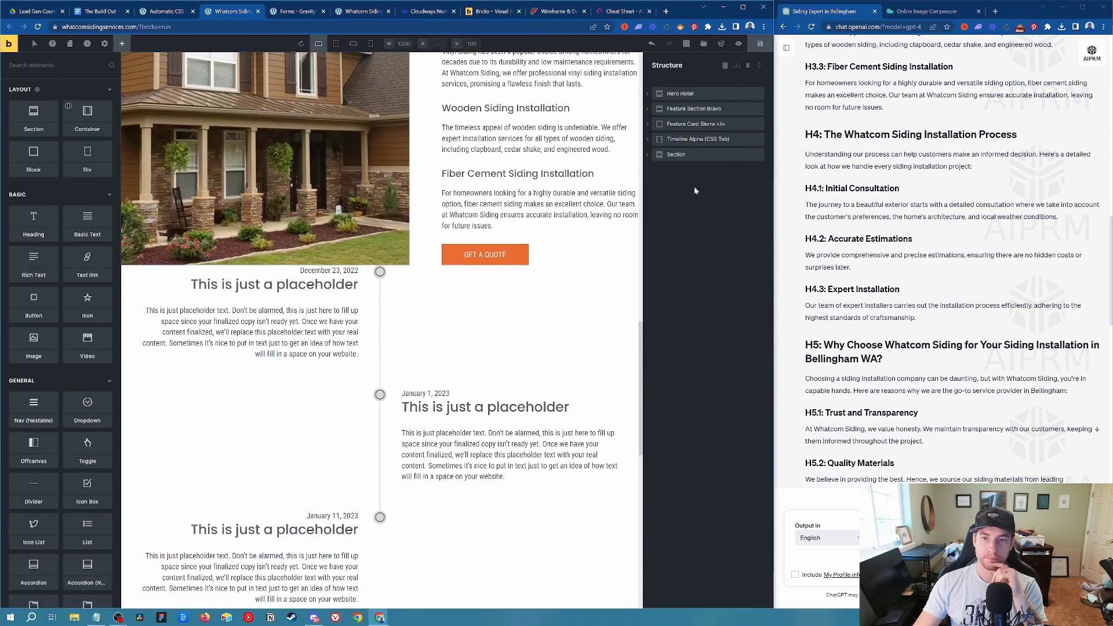
click(680, 139)
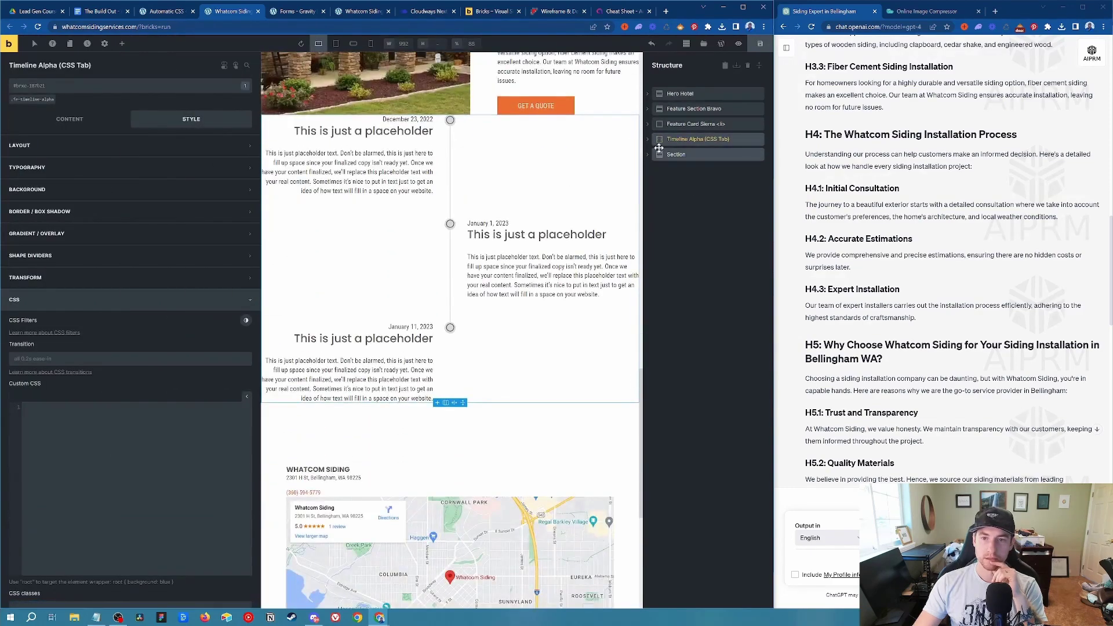
scroll(524, 215, up, 4)
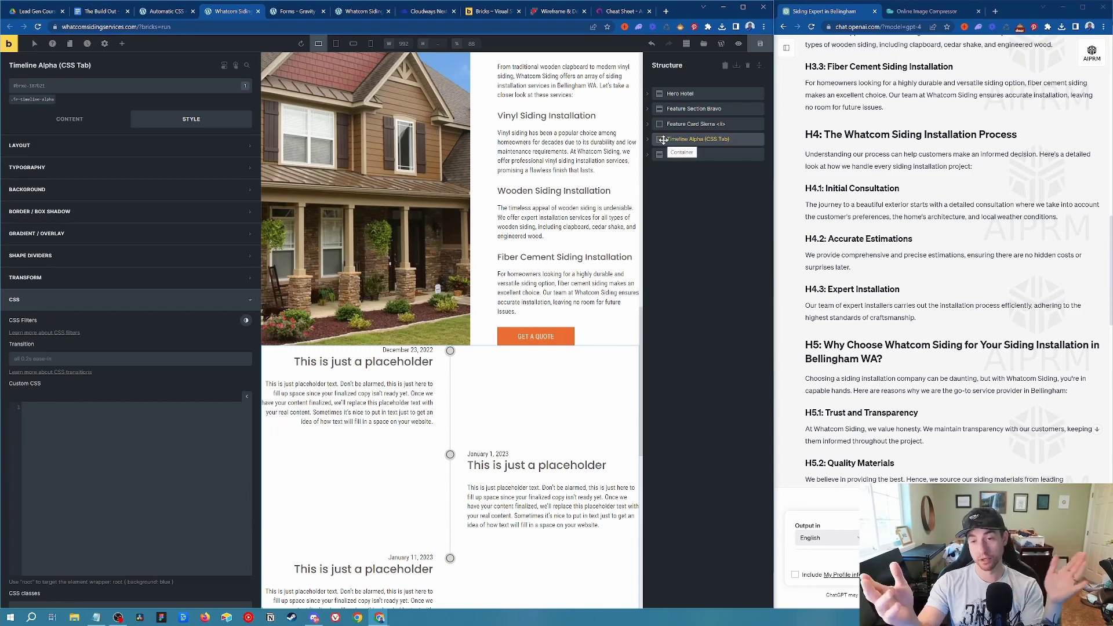
Nest the Timeline Alpha block inside a newly added section above the map, deleting that section's default container.
click(122, 44)
click(34, 116)
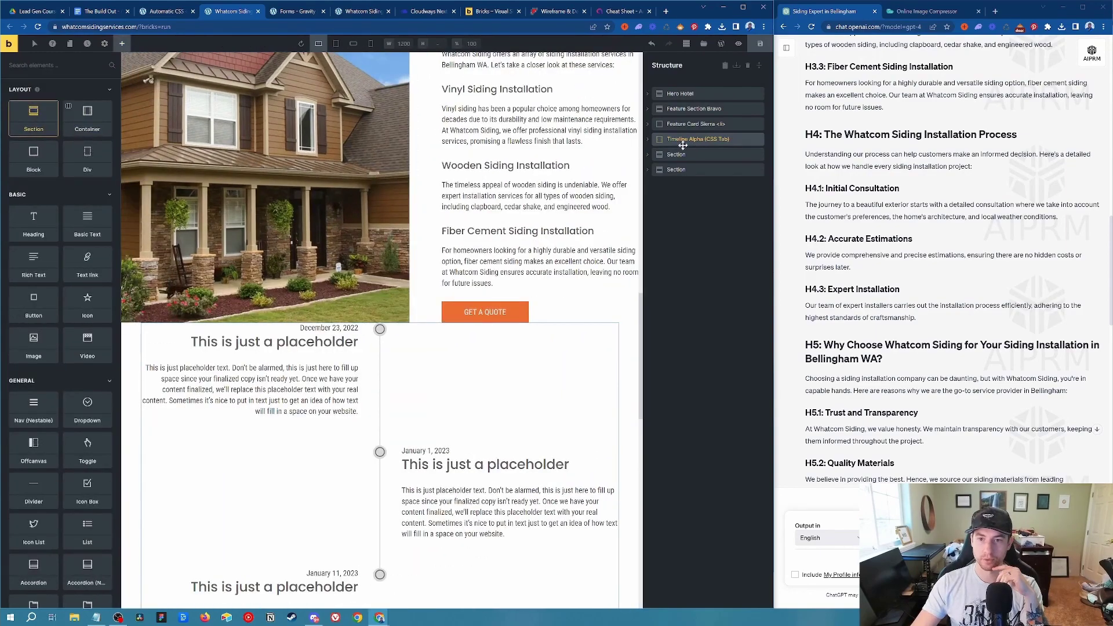
click(673, 170)
right_click(677, 185)
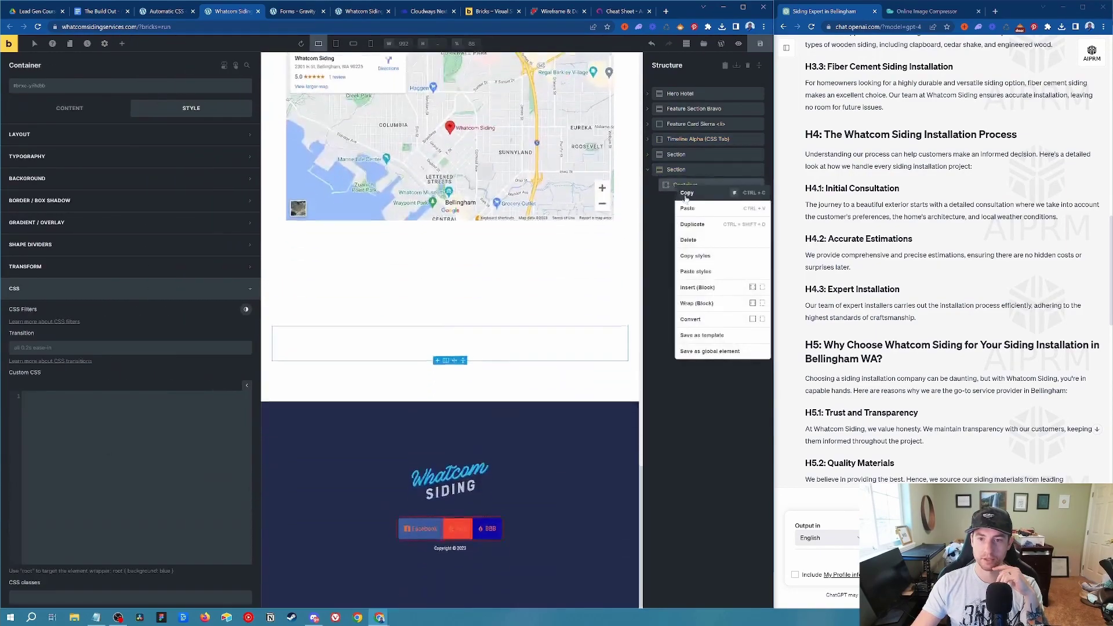
click(690, 240)
mouse_move(671, 172)
mouse_down()
mouse_move(671, 142)
mouse_move(671, 152)
mouse_up()
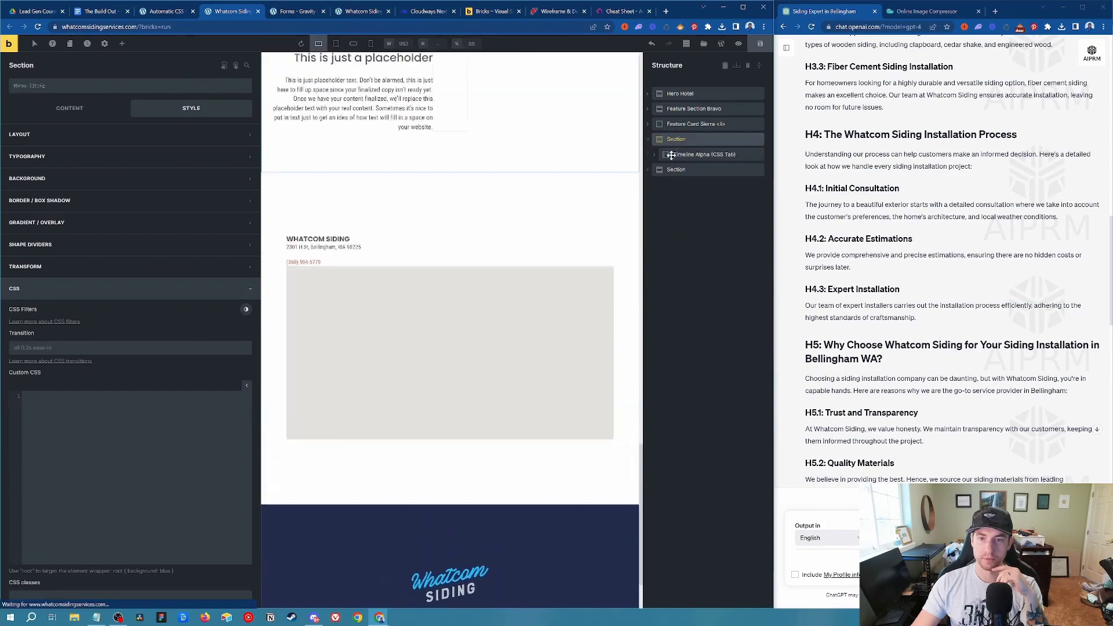
scroll(539, 315, up, 5)
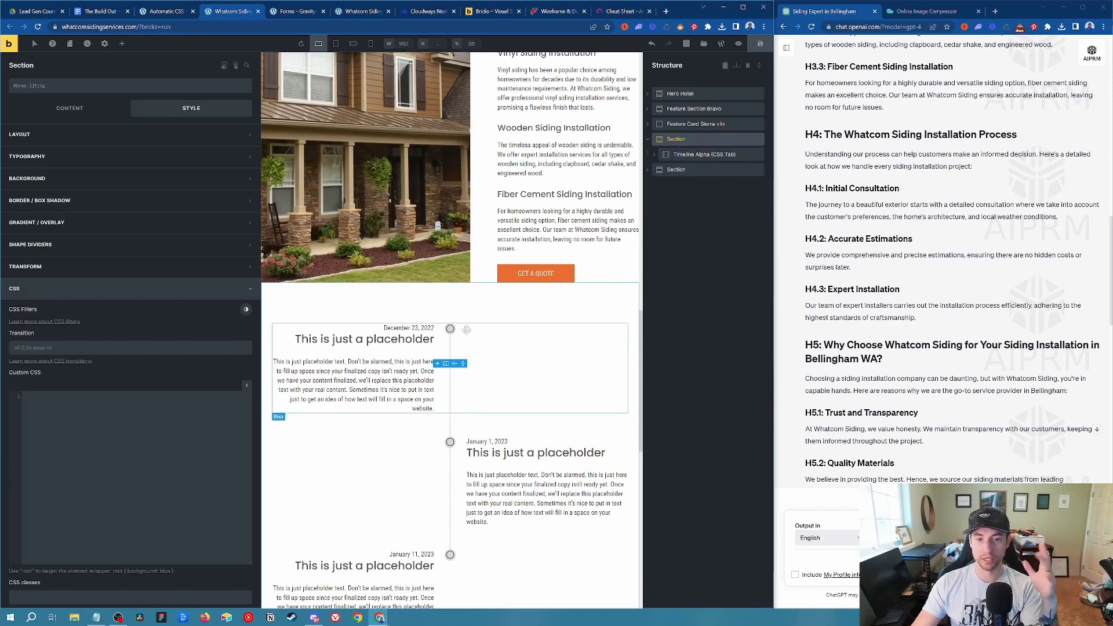
scroll(467, 330, down, 2)
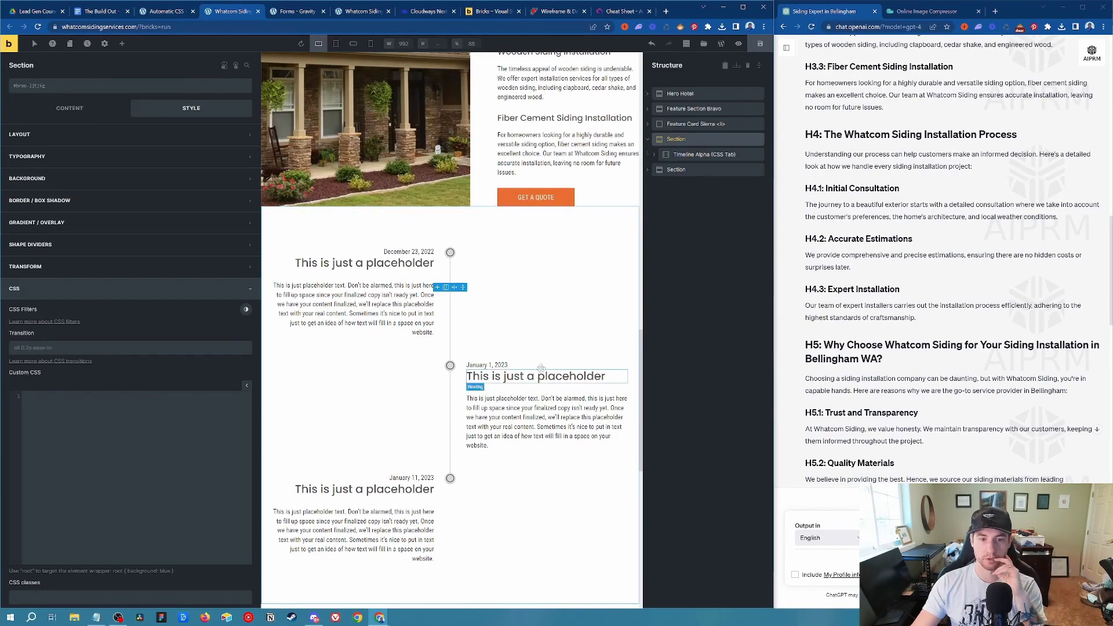
Add a heading element above the timeline inside the new section.
scroll(541, 369, up, 1)
scroll(541, 369, up, 2)
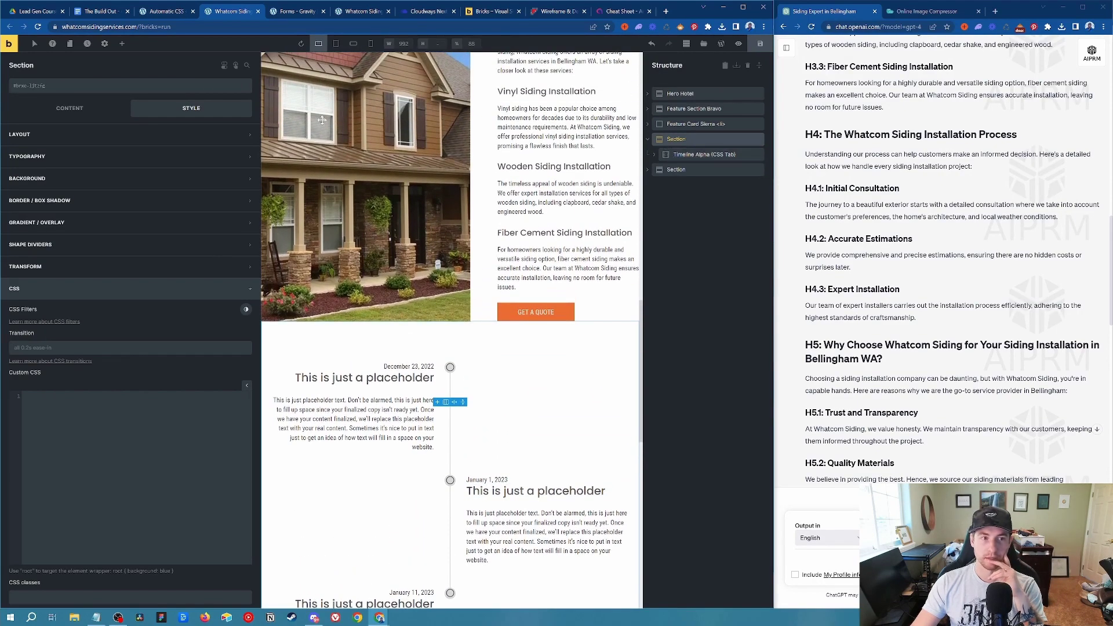
click(123, 44)
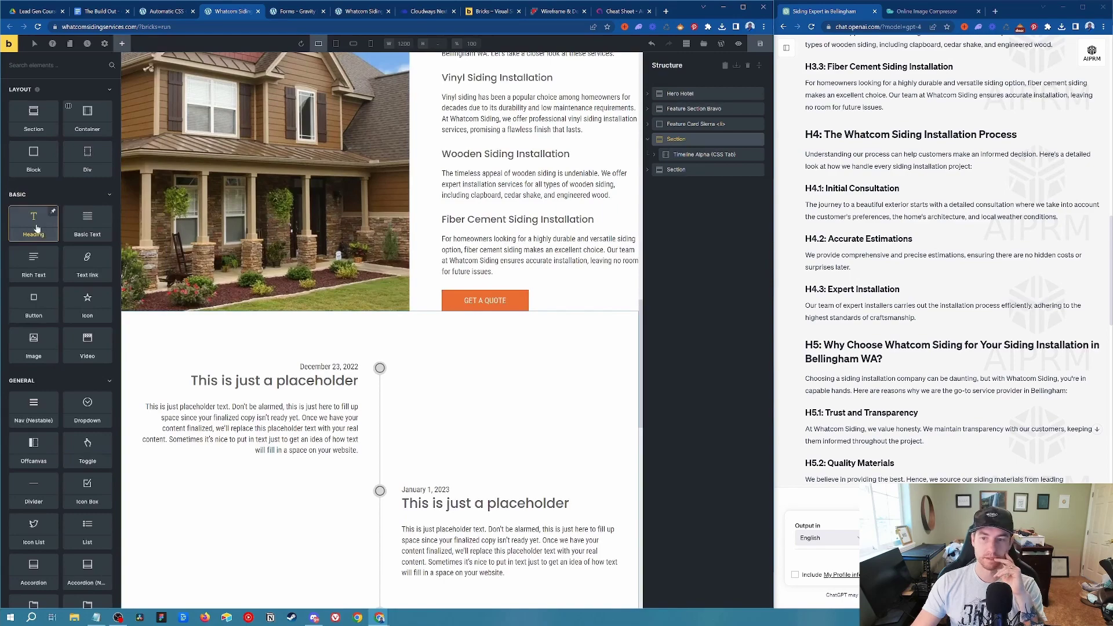
drag(35, 223, 680, 151)
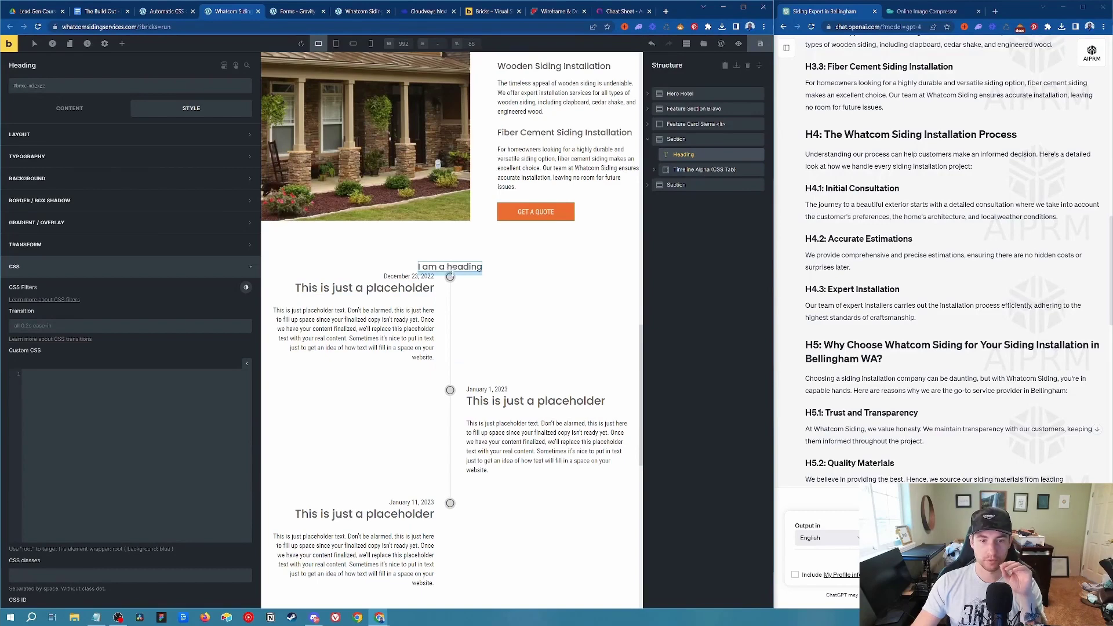
Try to give the new heading the margin-bottom--xl class and the h4 tag.
click(118, 87)
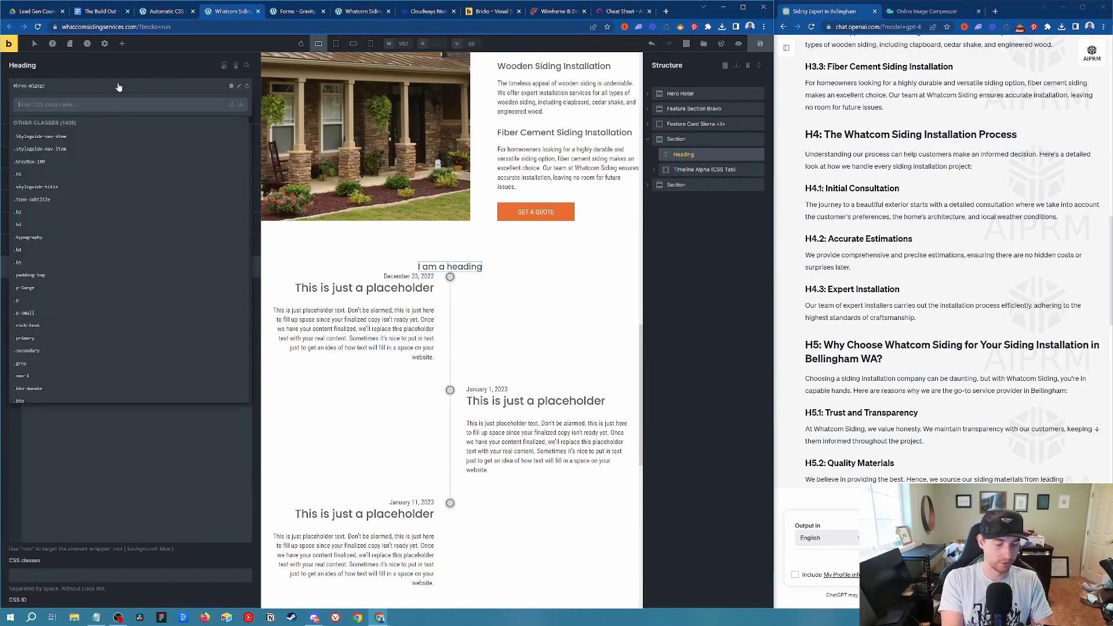
text(margin)
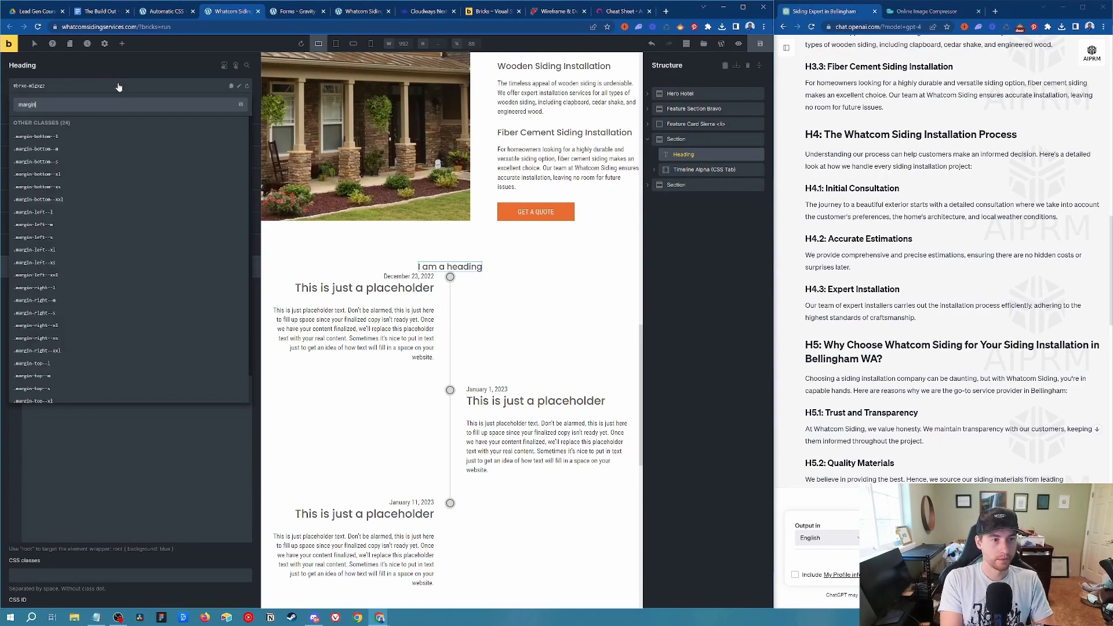
scroll(110, 174, down, 2)
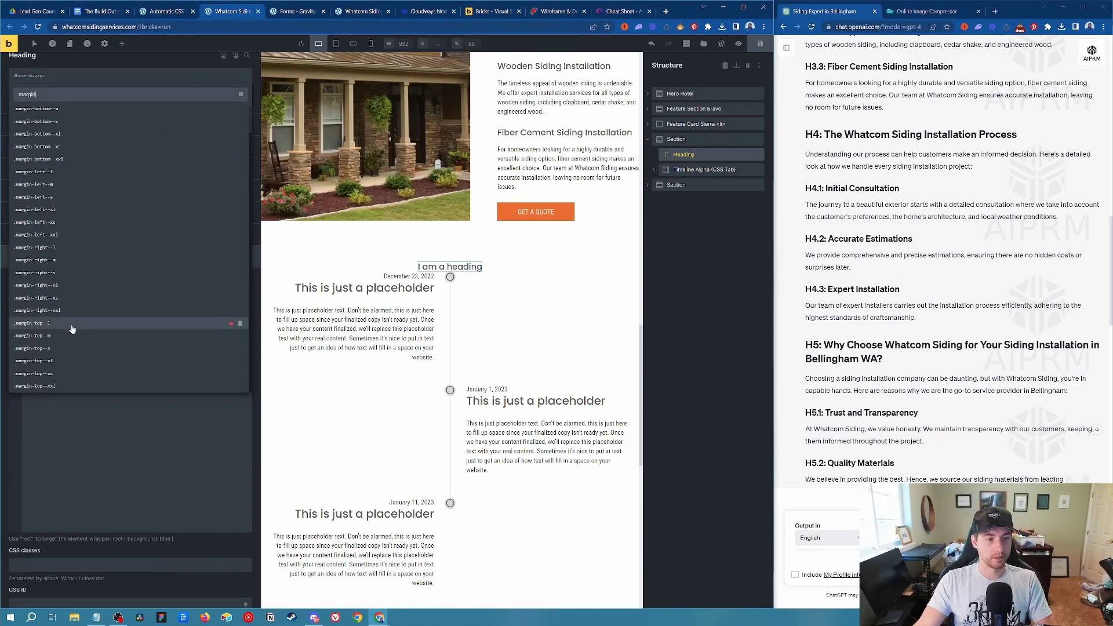
scroll(69, 342, up, 2)
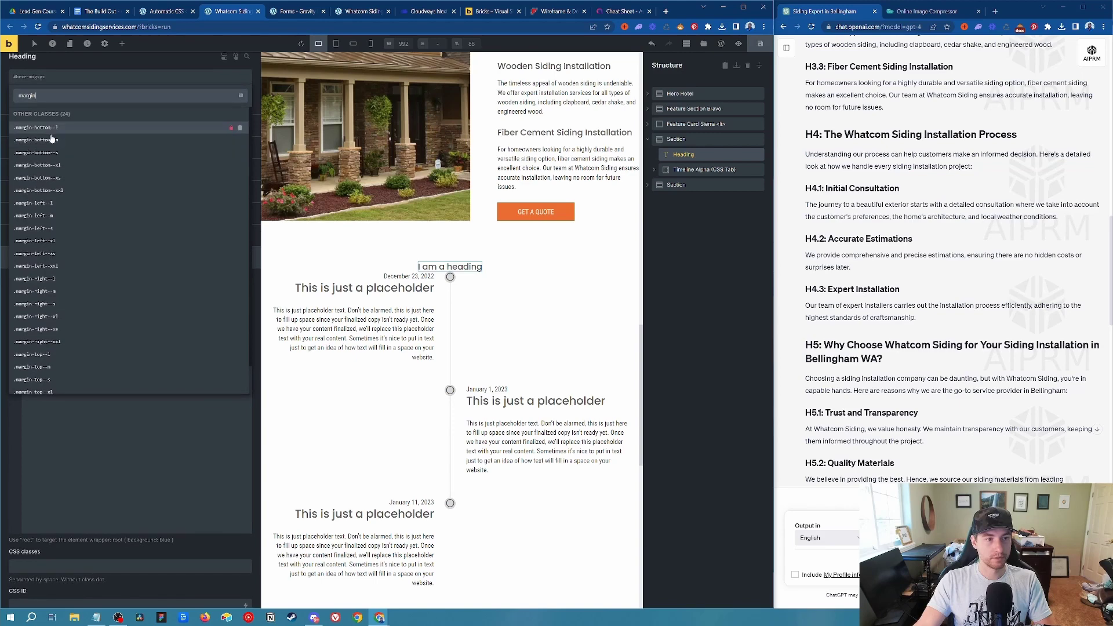
click(60, 166)
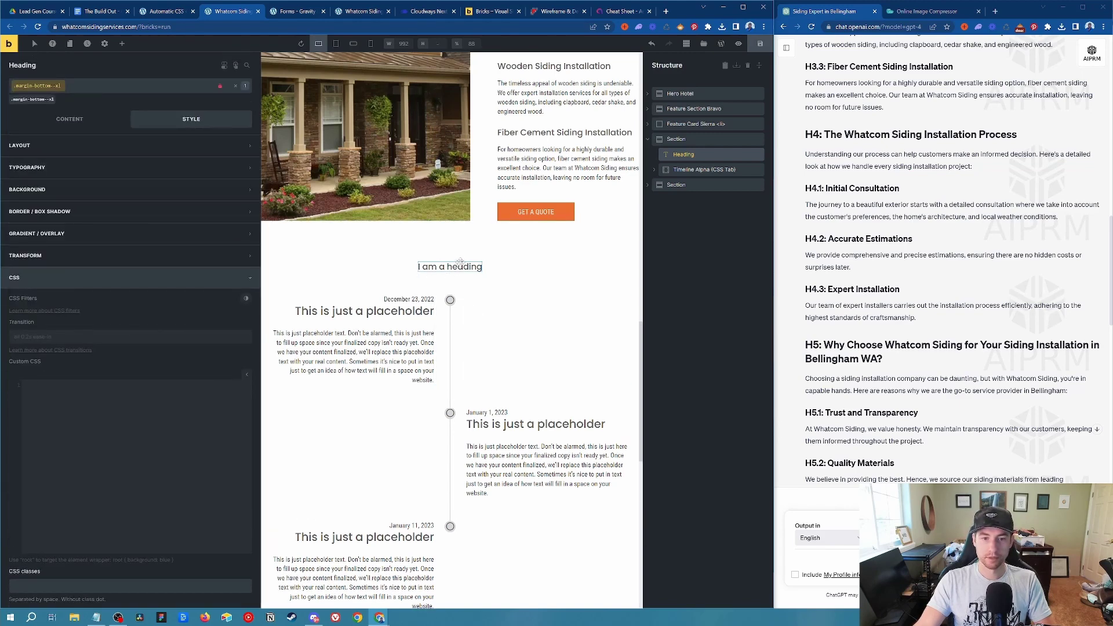
click(69, 119)
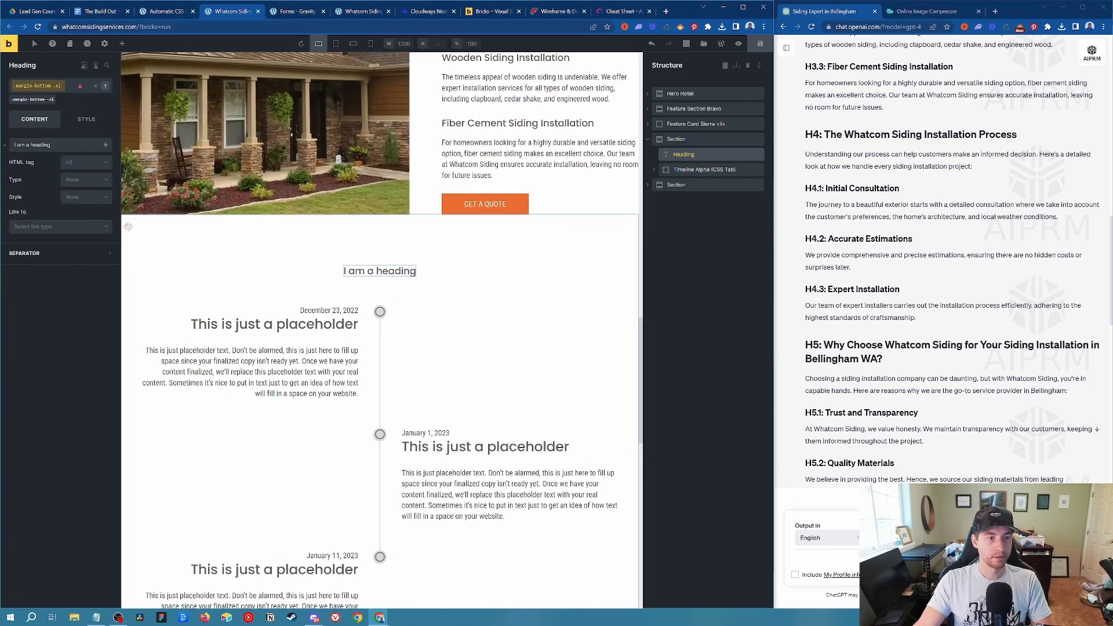
click(81, 162)
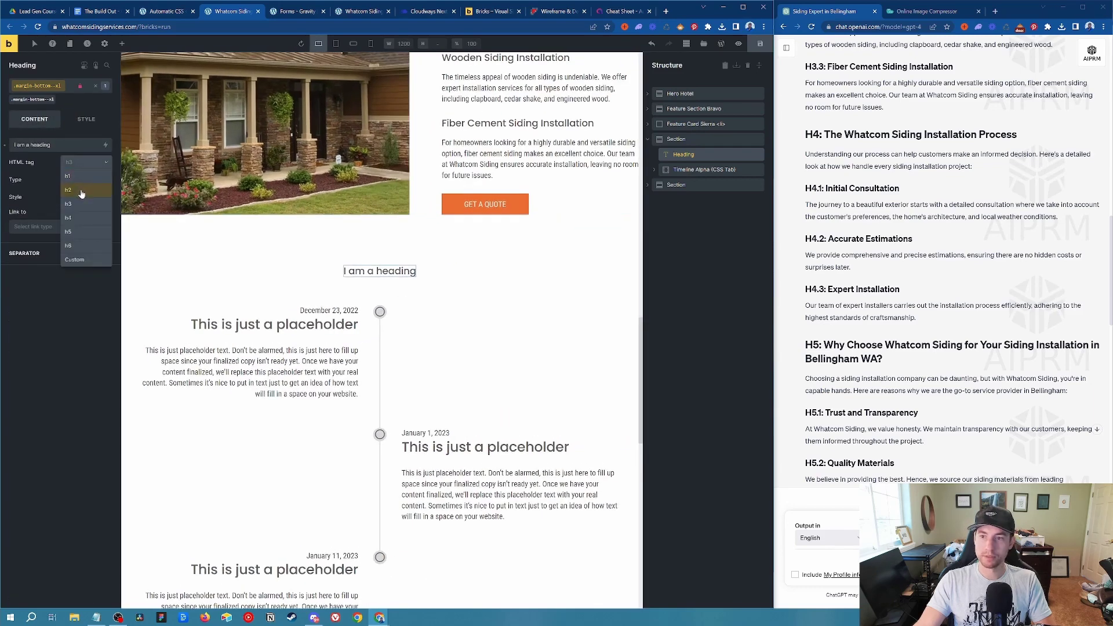
click(85, 220)
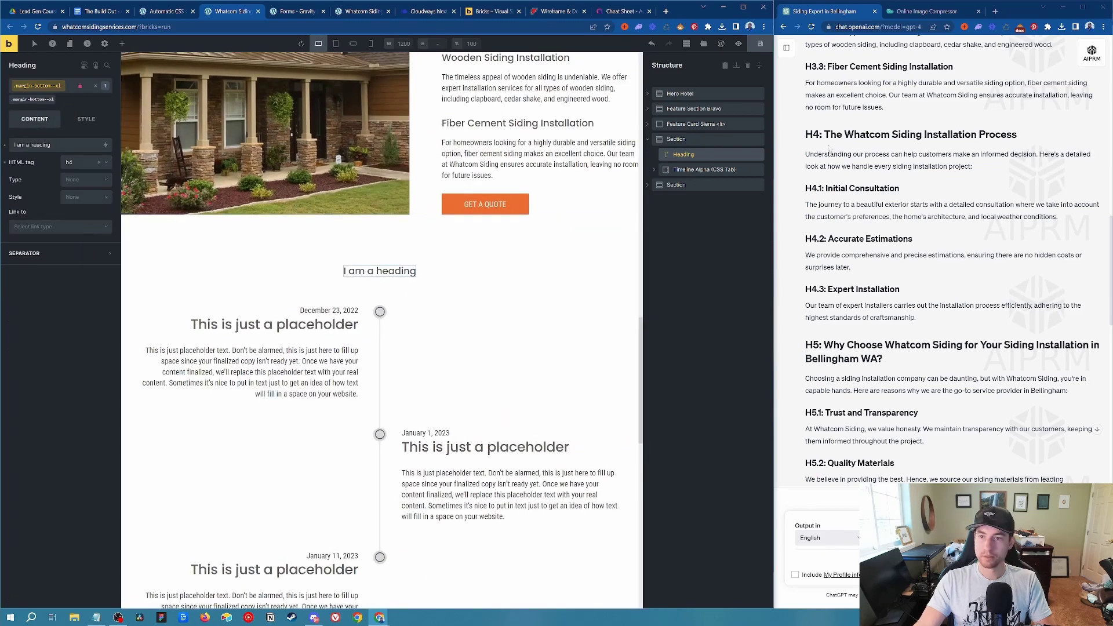
Replace the heading text with the article's "The Whatcom Siding Installation Process" and set its HTML tag to h4.
drag(824, 134, 1082, 133)
key(ctrl+c)
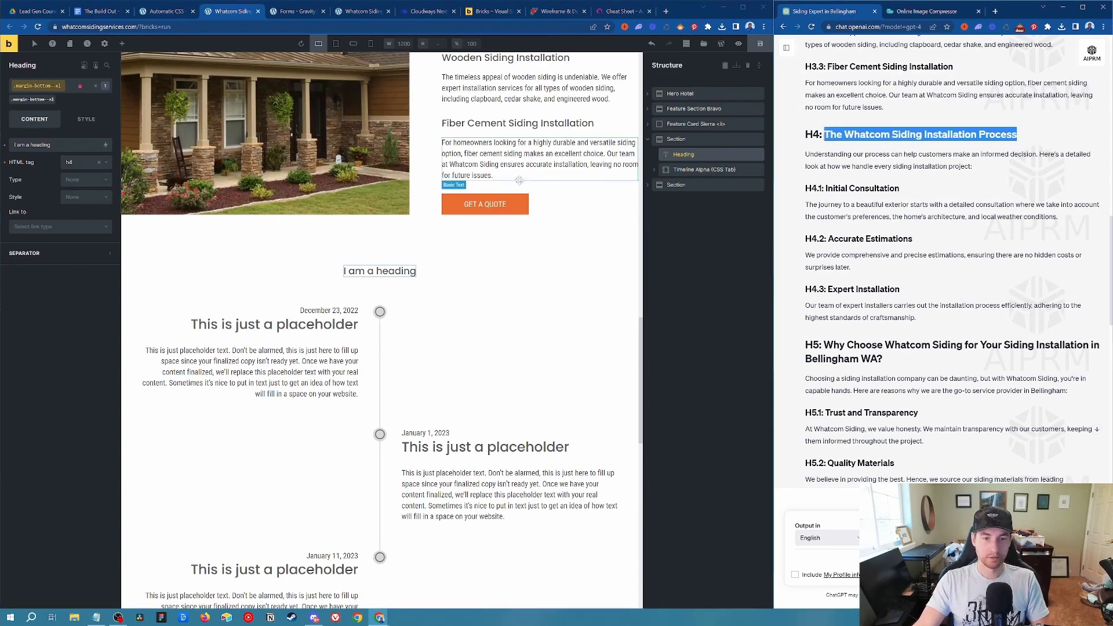
triple_click(380, 271)
key(ctrl+v)
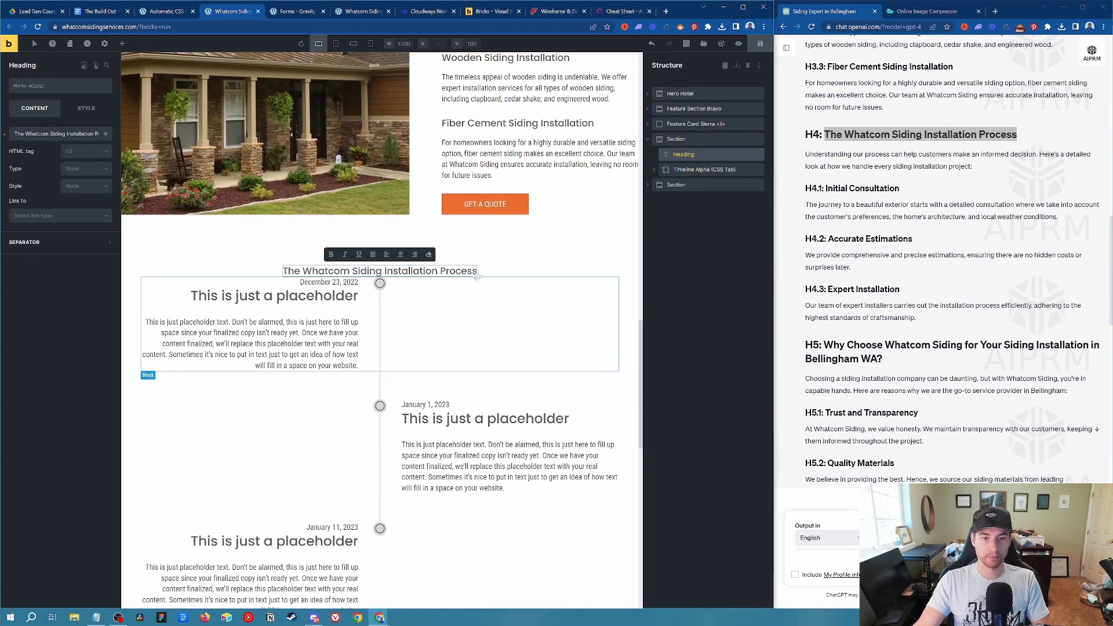
click(86, 151)
click(75, 207)
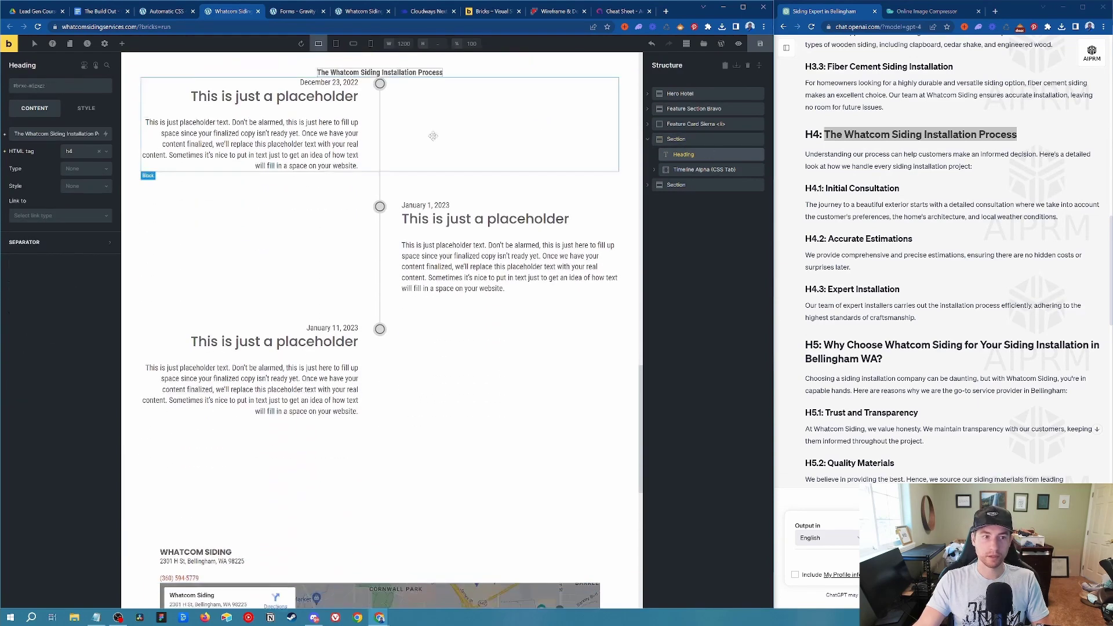
Apply the margin-bottom--xl class to the installation process heading and save the page.
click(44, 93)
text(margin)
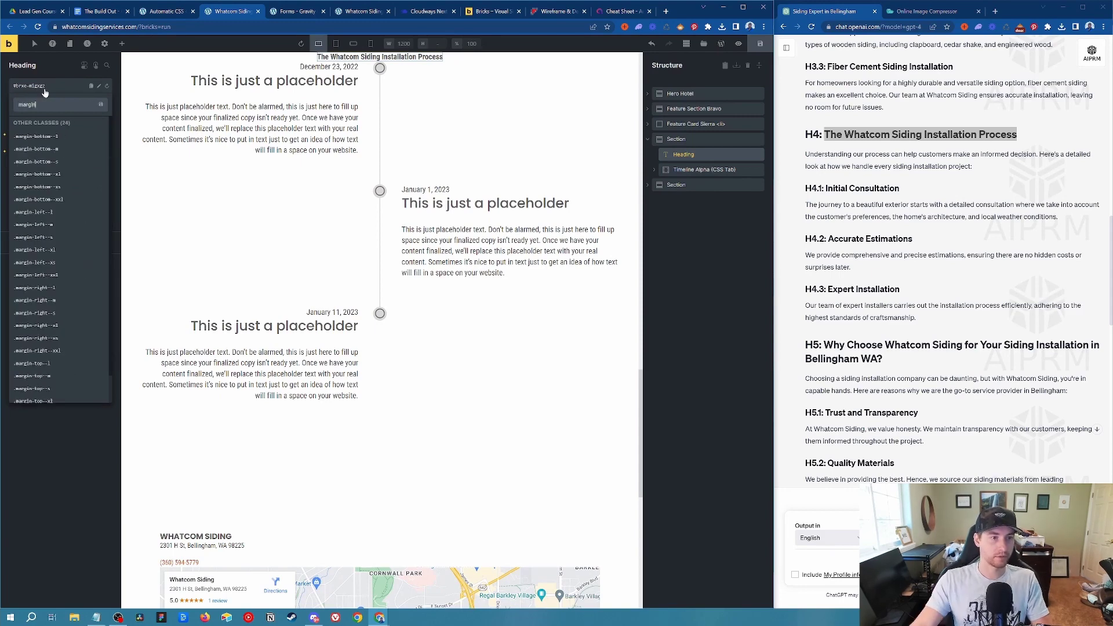
click(38, 174)
scroll(379, 311, up, 5)
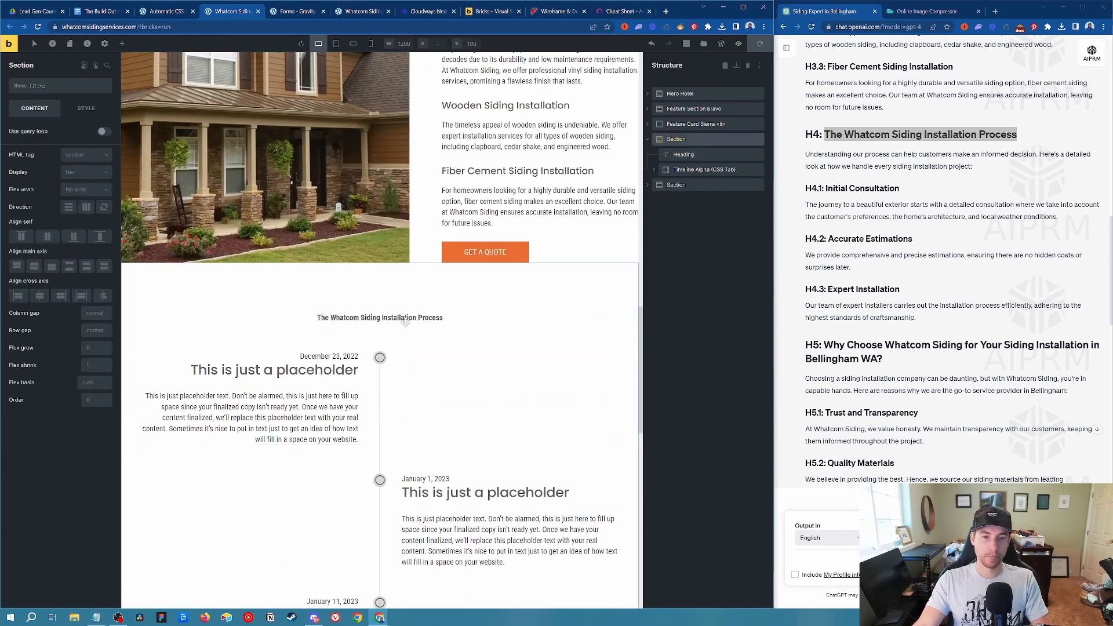
key(ctrl+s)
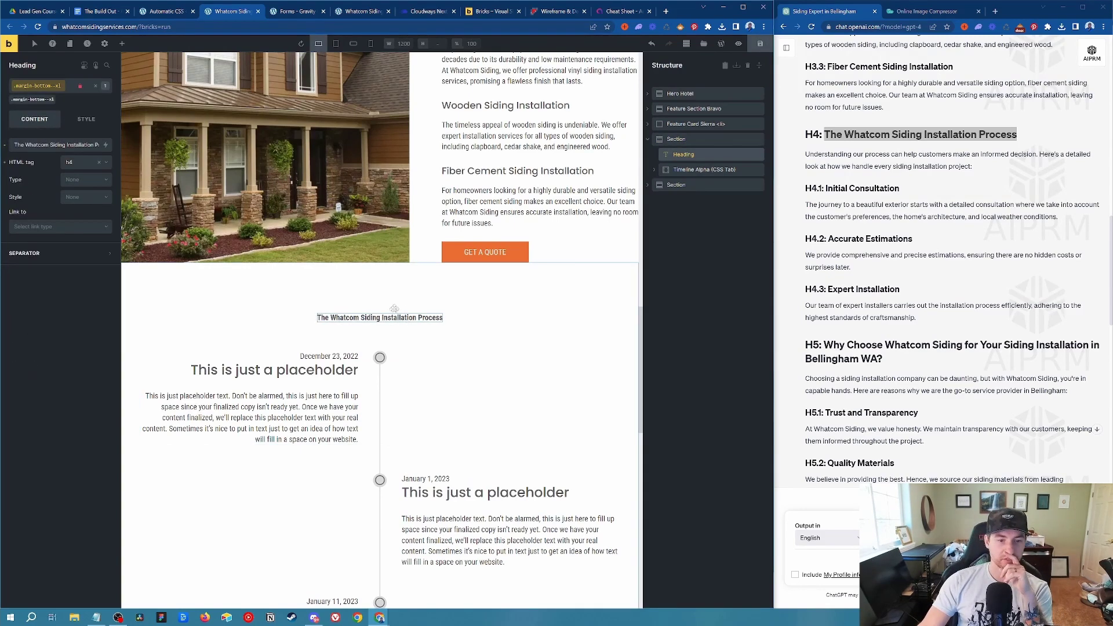
Set the H4 heading font family to Poppins in the Main Styles theme typography.
click(107, 42)
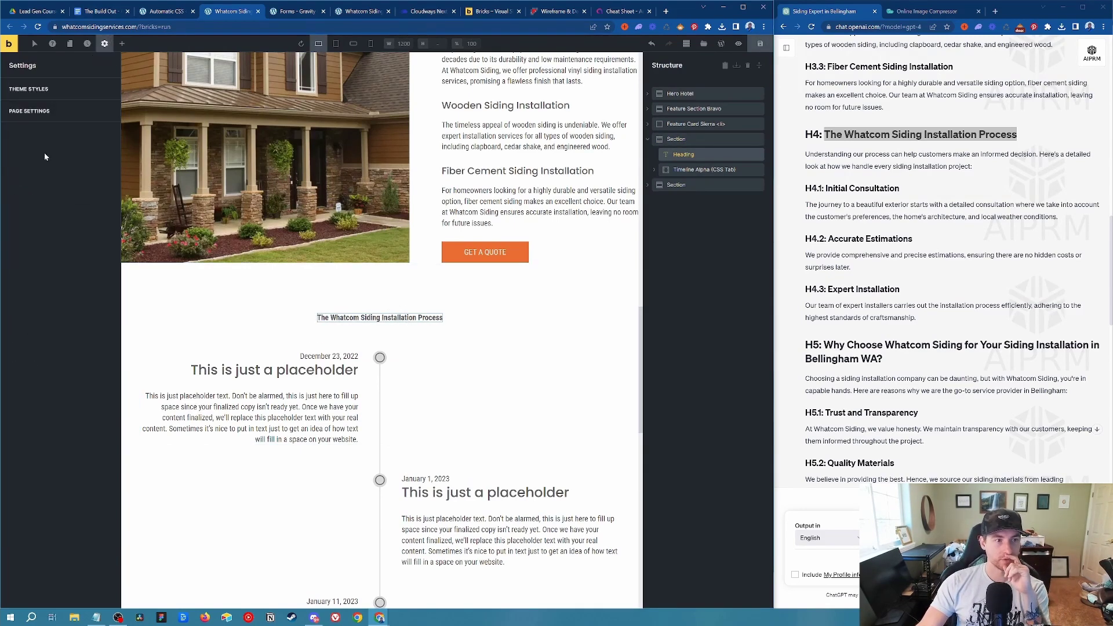
click(32, 90)
click(35, 253)
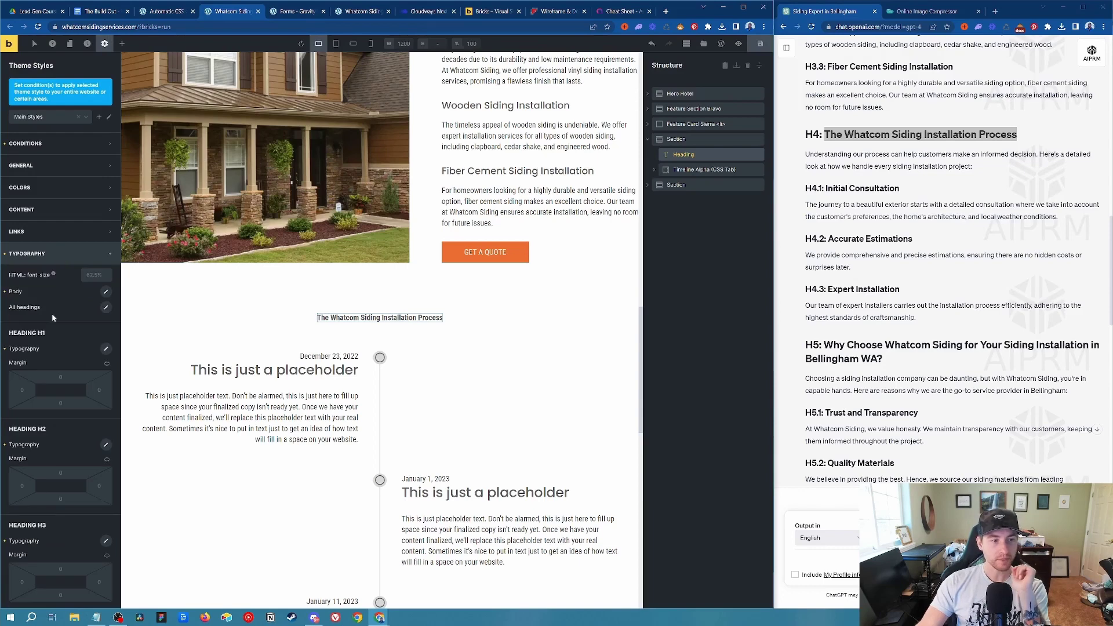
scroll(58, 342, down, 5)
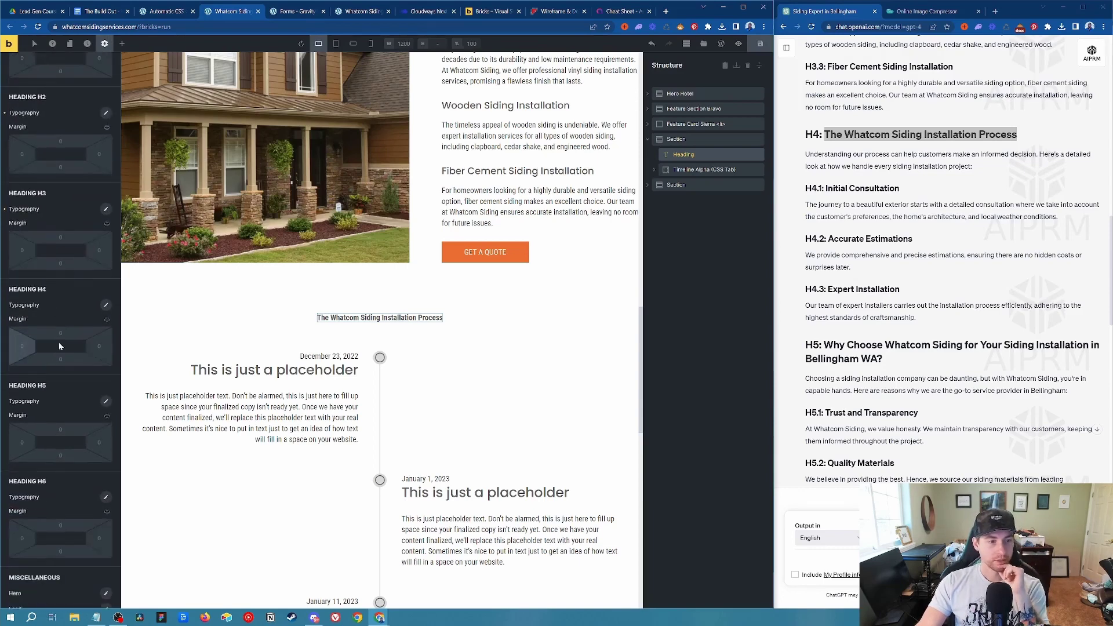
click(106, 291)
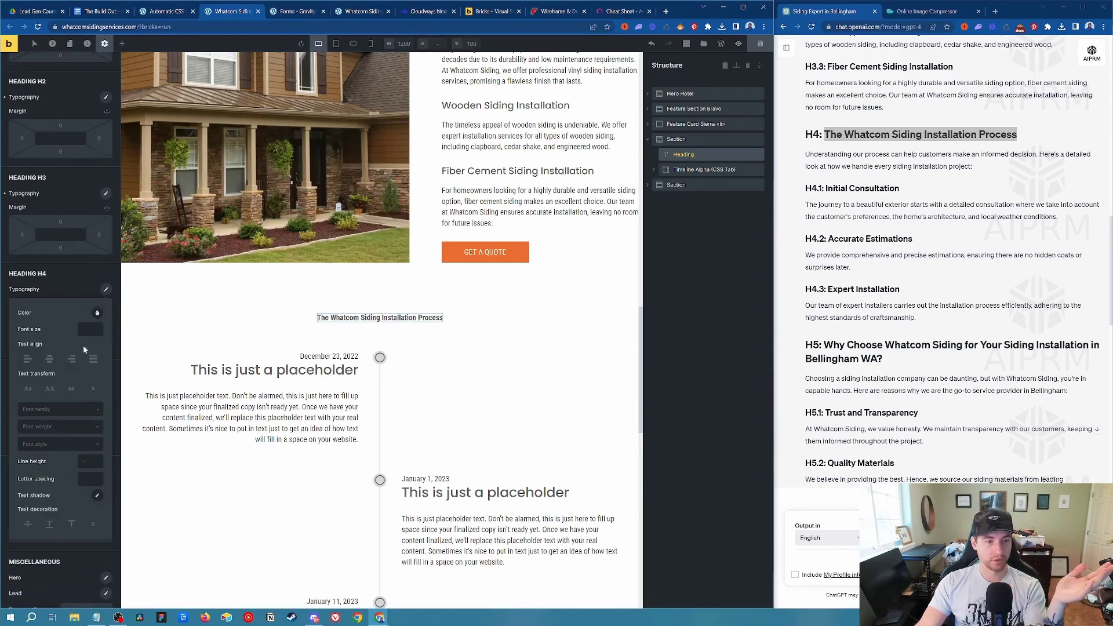
click(62, 410)
text(popp)
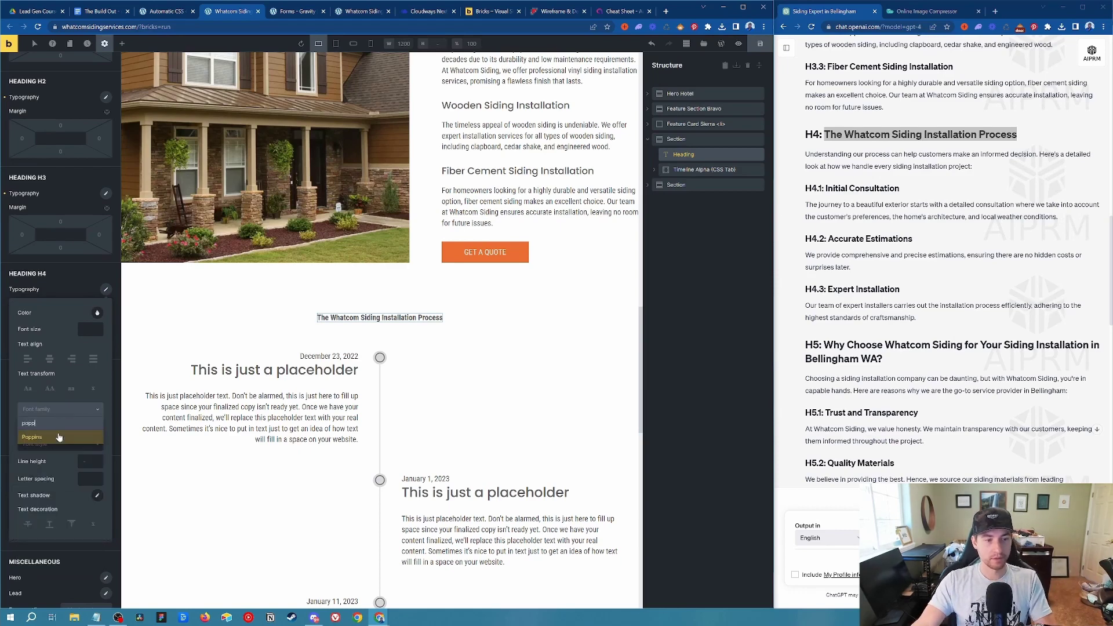
click(59, 437)
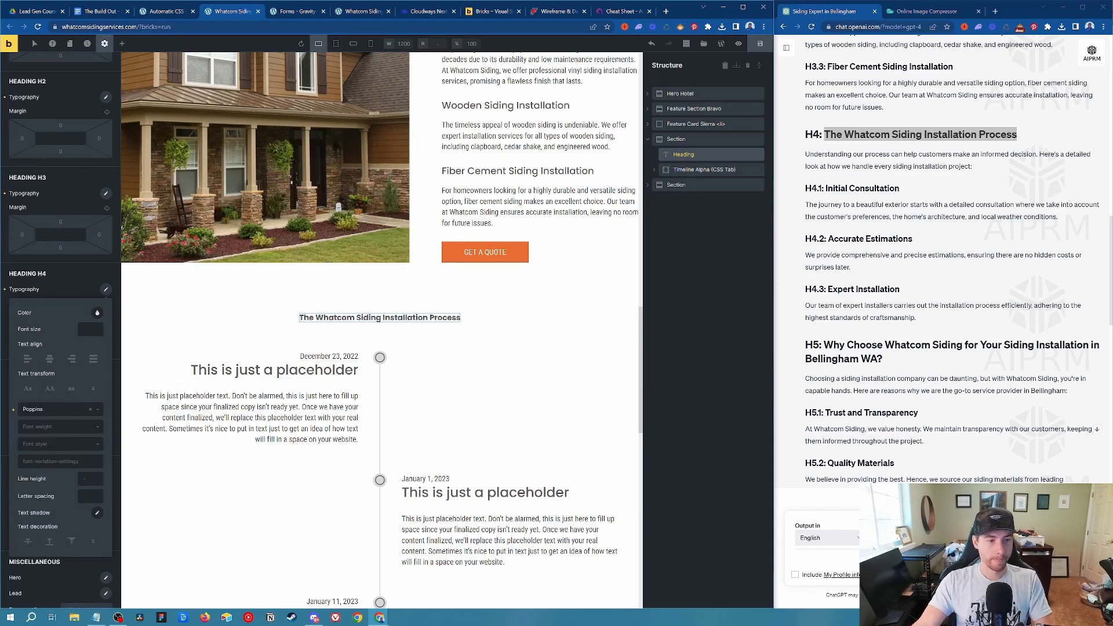
Set the theme's H4 font size to 23 and its font weight to 400.
click(90, 328)
text(25)
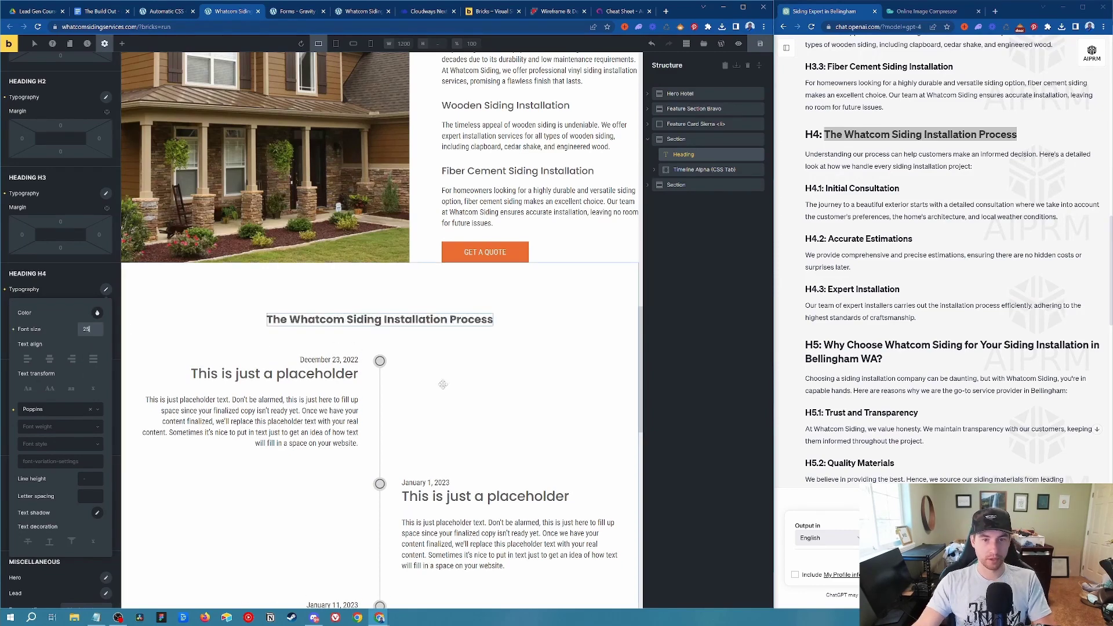
scroll(536, 474, up, 3)
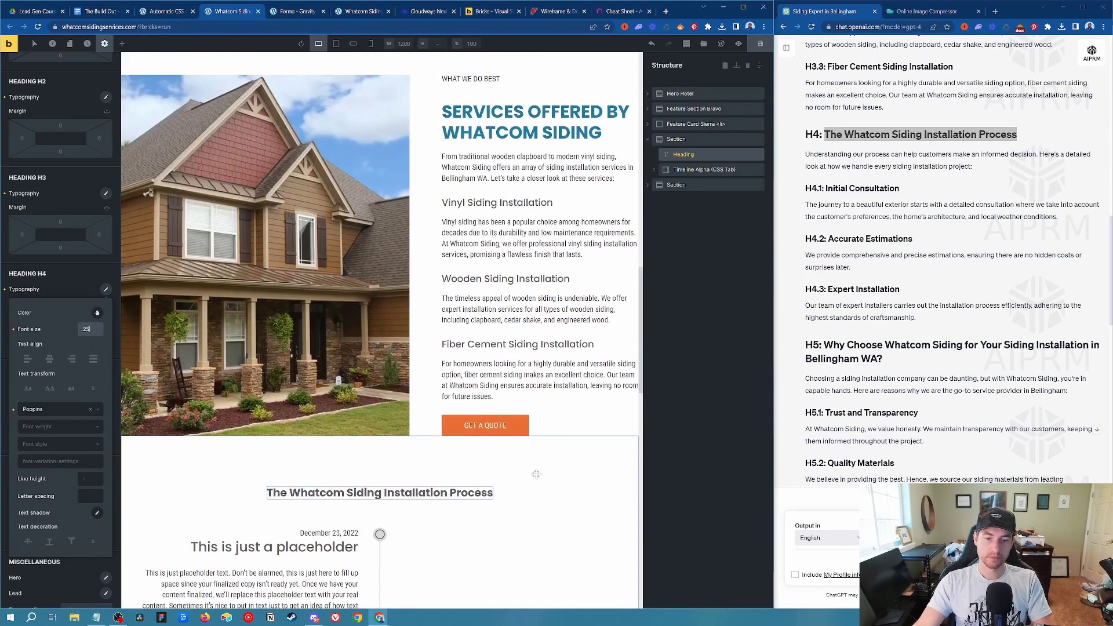
scroll(536, 474, down, 2)
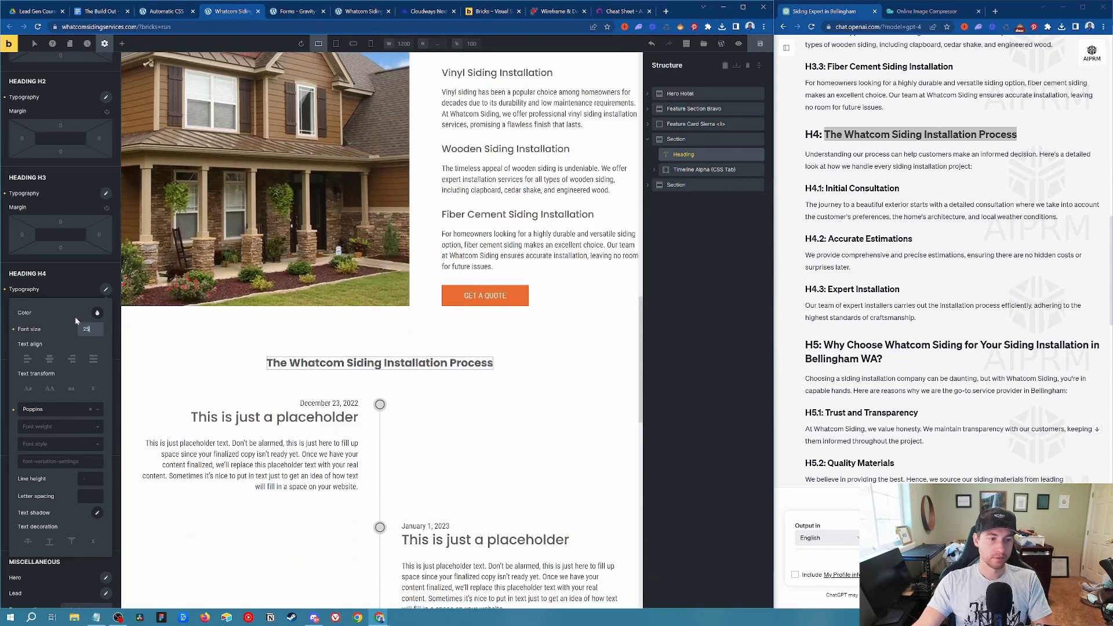
key(Down)
key(Down)
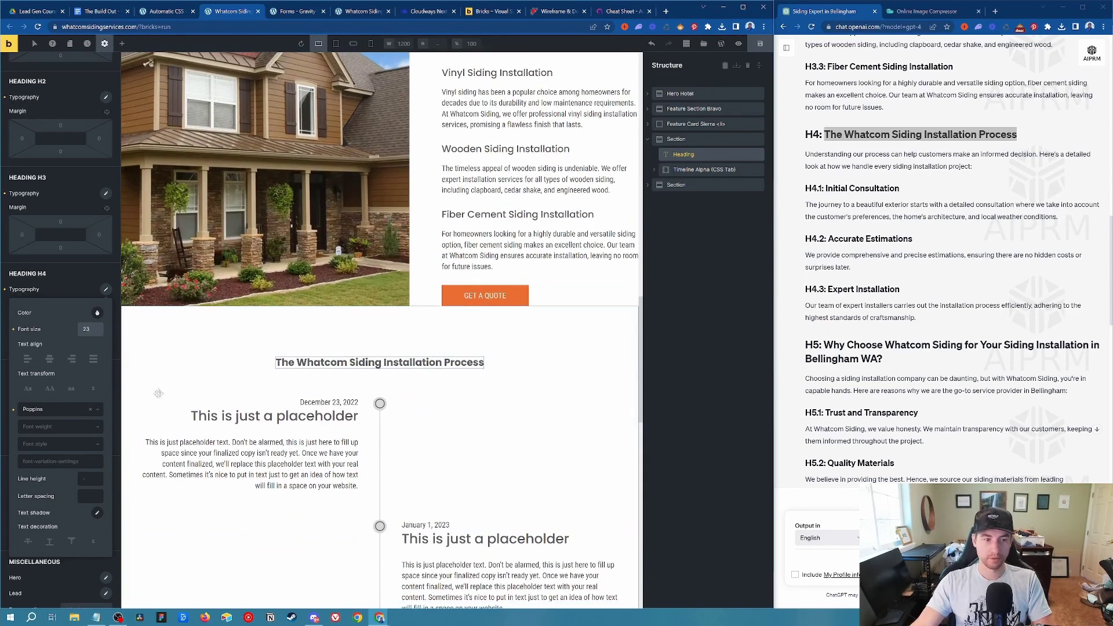
click(60, 429)
click(50, 484)
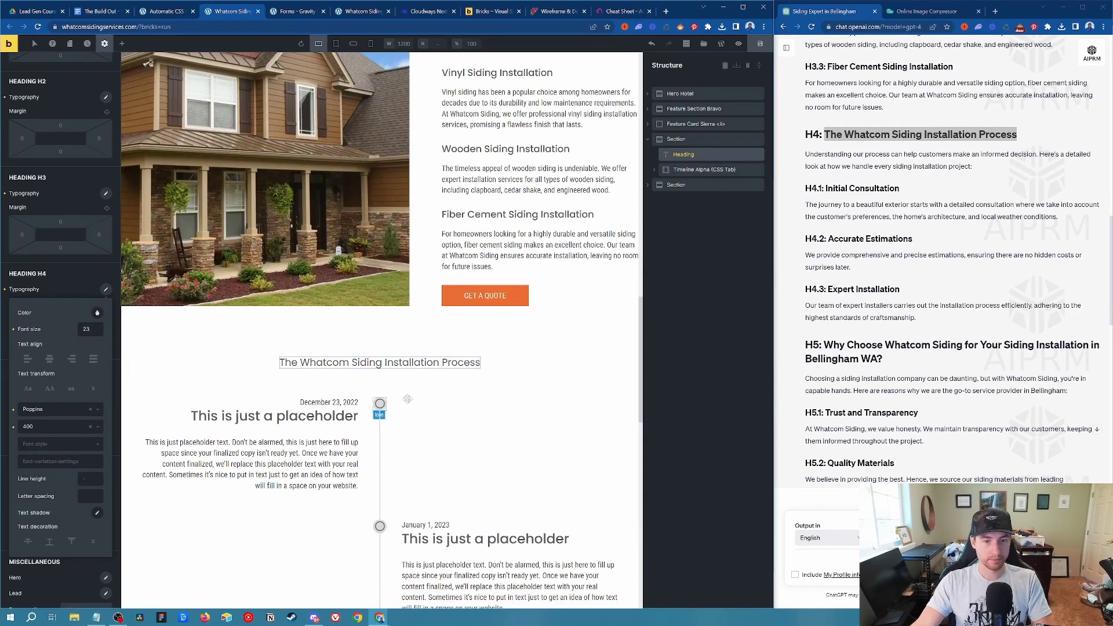
Check the Vinyl Siding Installation heading's tag and change the installation process heading's HTML tag to h2.
click(551, 406)
scroll(554, 364, up, 3)
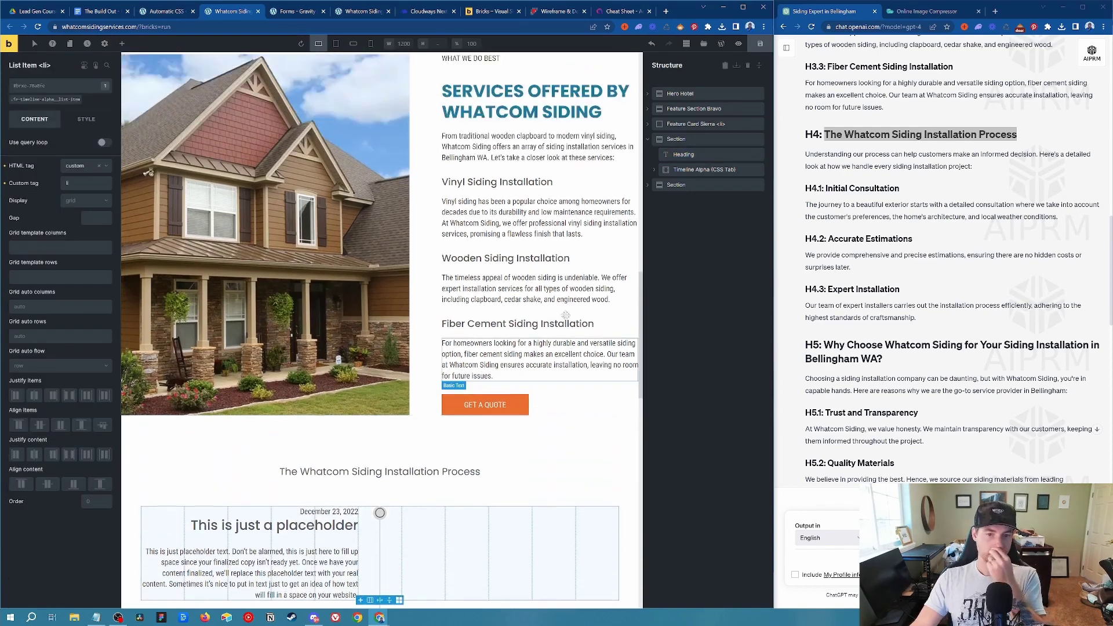
click(513, 213)
click(510, 204)
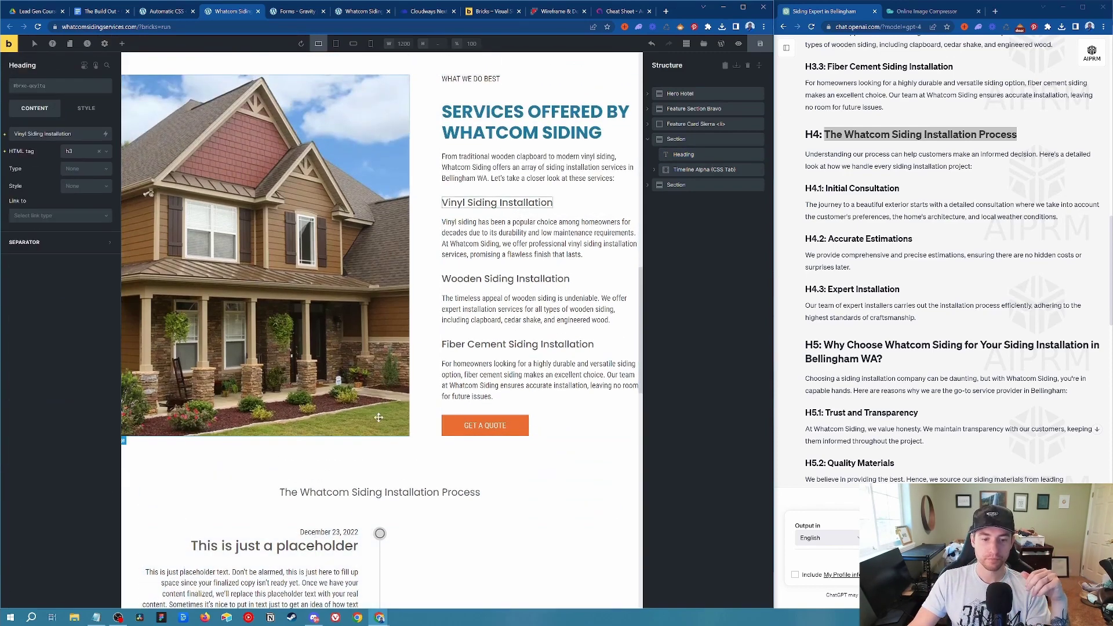
scroll(378, 418, down, 3)
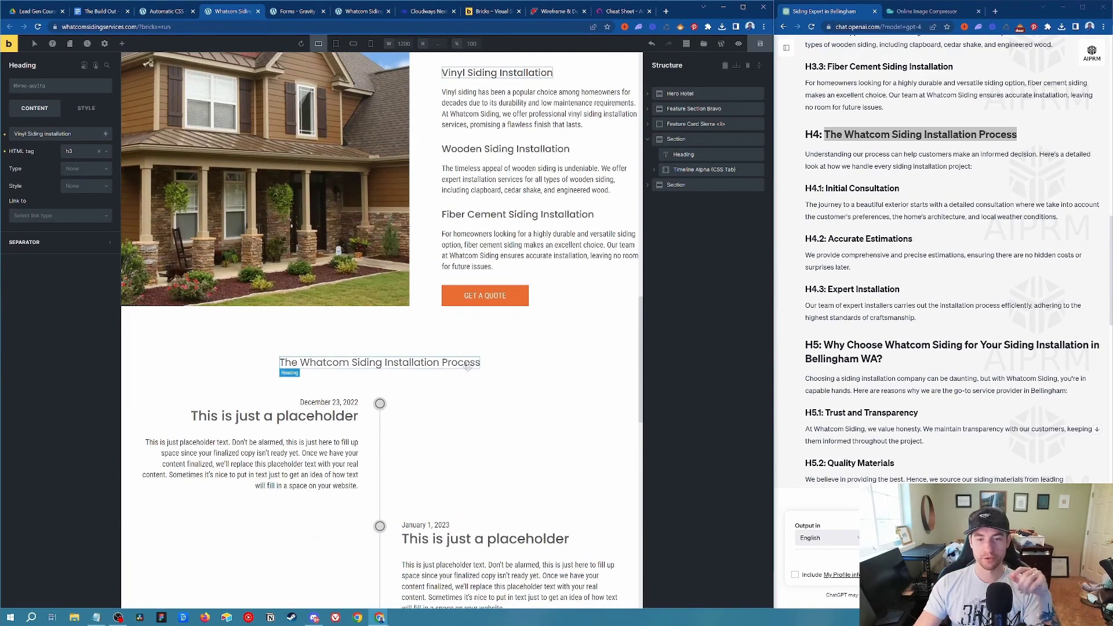
scroll(468, 367, up, 3)
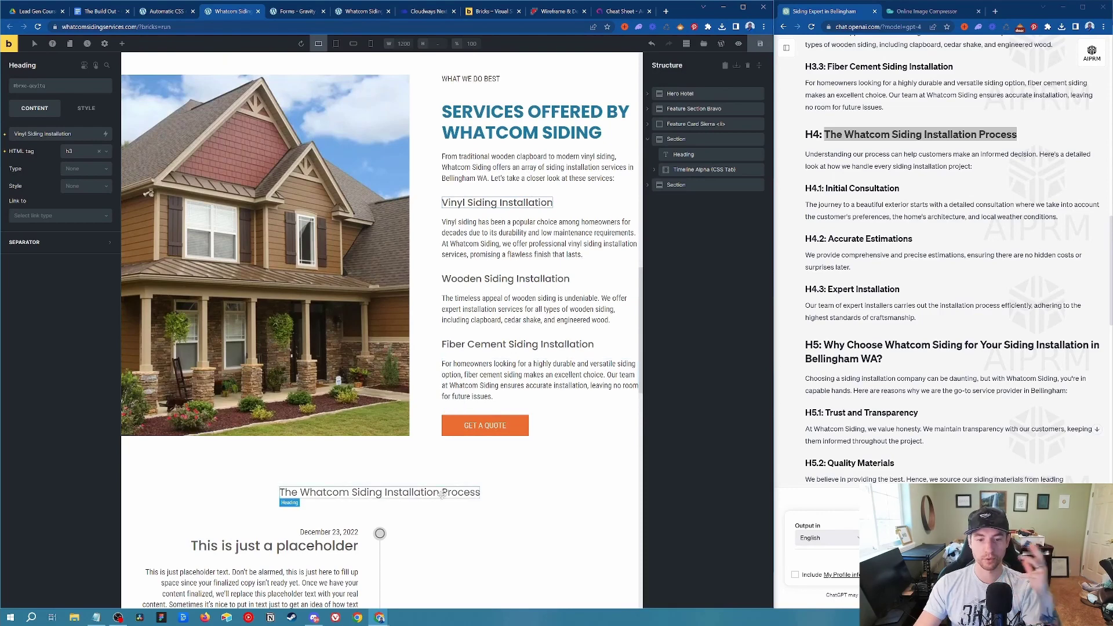
click(442, 494)
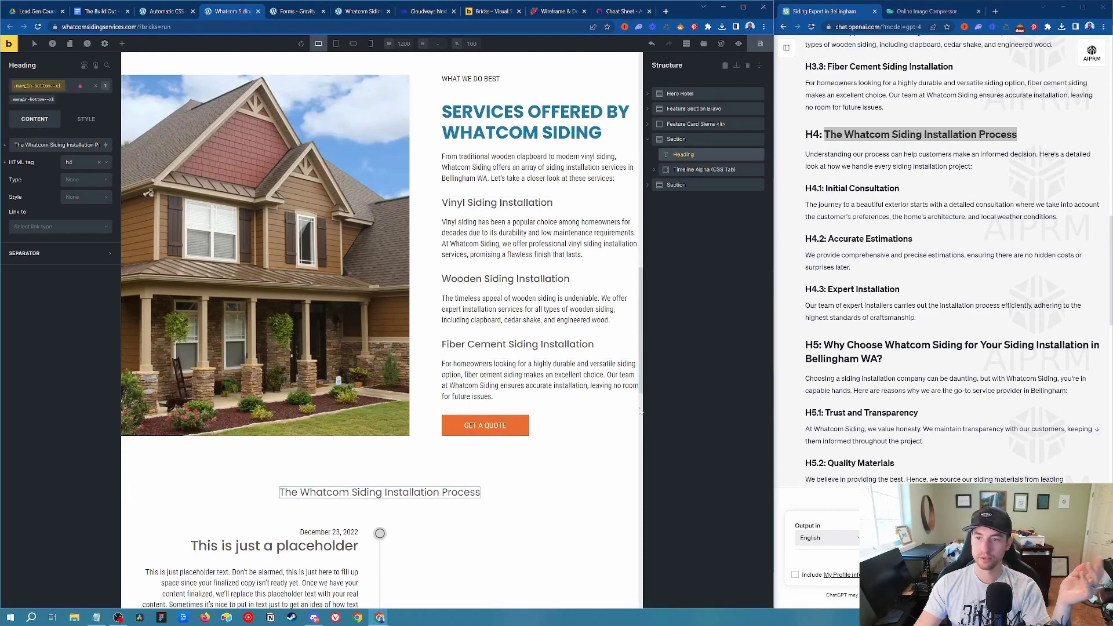
click(74, 164)
click(81, 197)
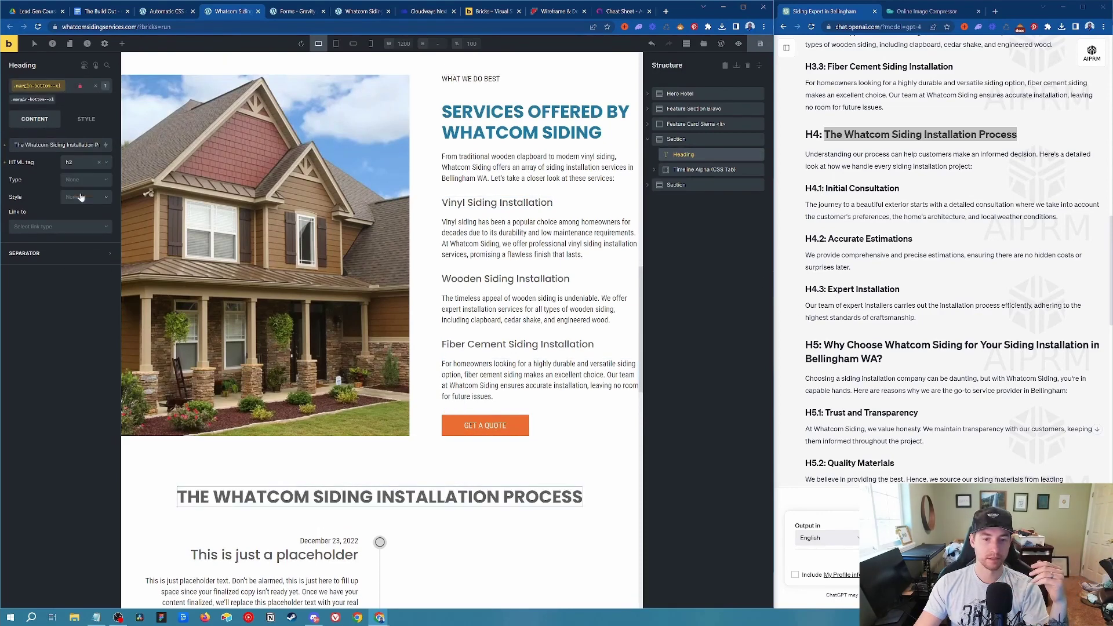
Apply the text--accent class to the installation process heading to match the services heading's colour.
scroll(467, 283, down, 5)
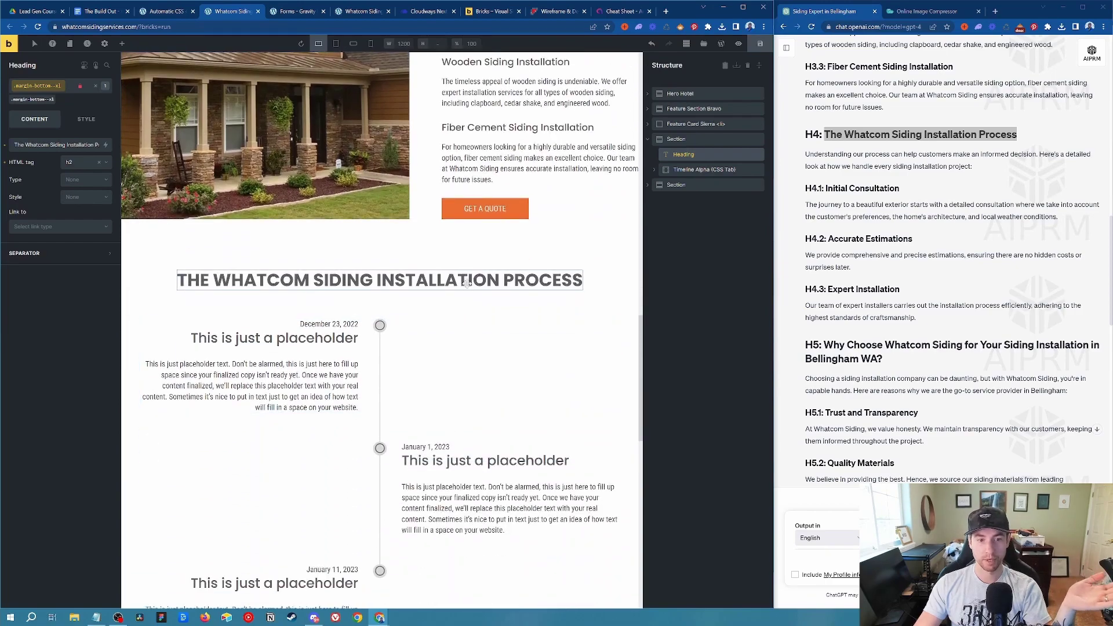
scroll(467, 283, up, 10)
scroll(343, 279, down, 6)
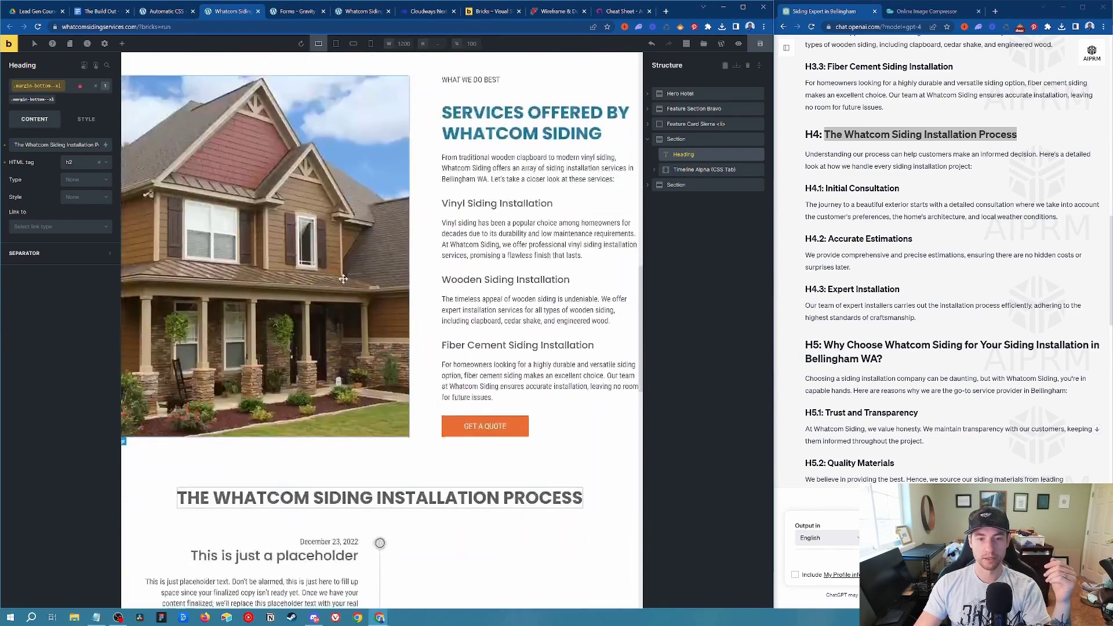
scroll(343, 279, up, 4)
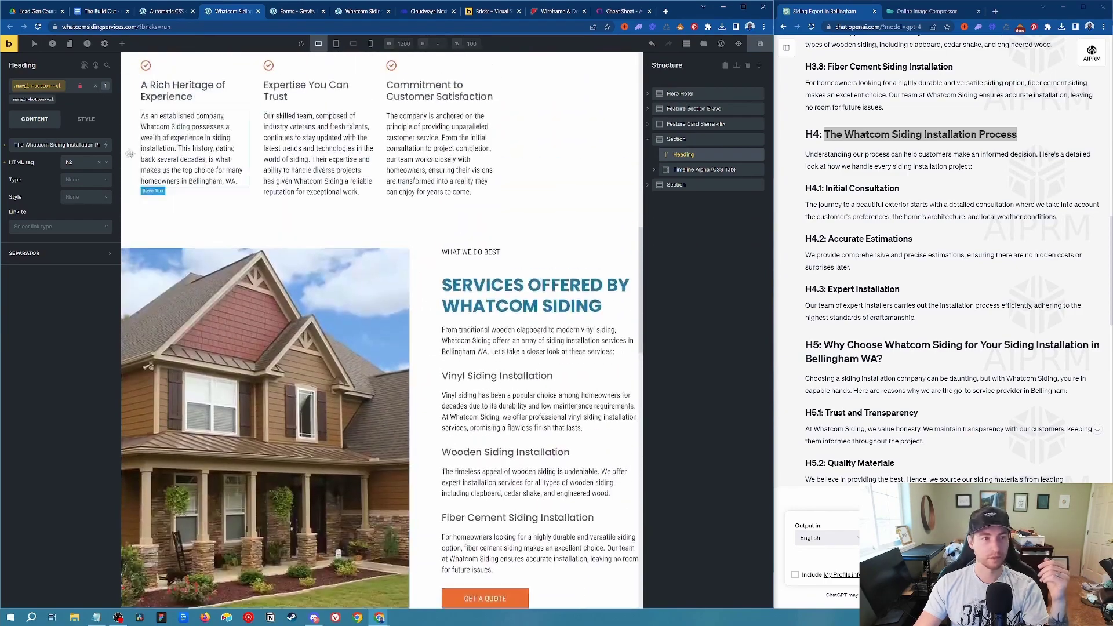
click(69, 91)
text(text--)
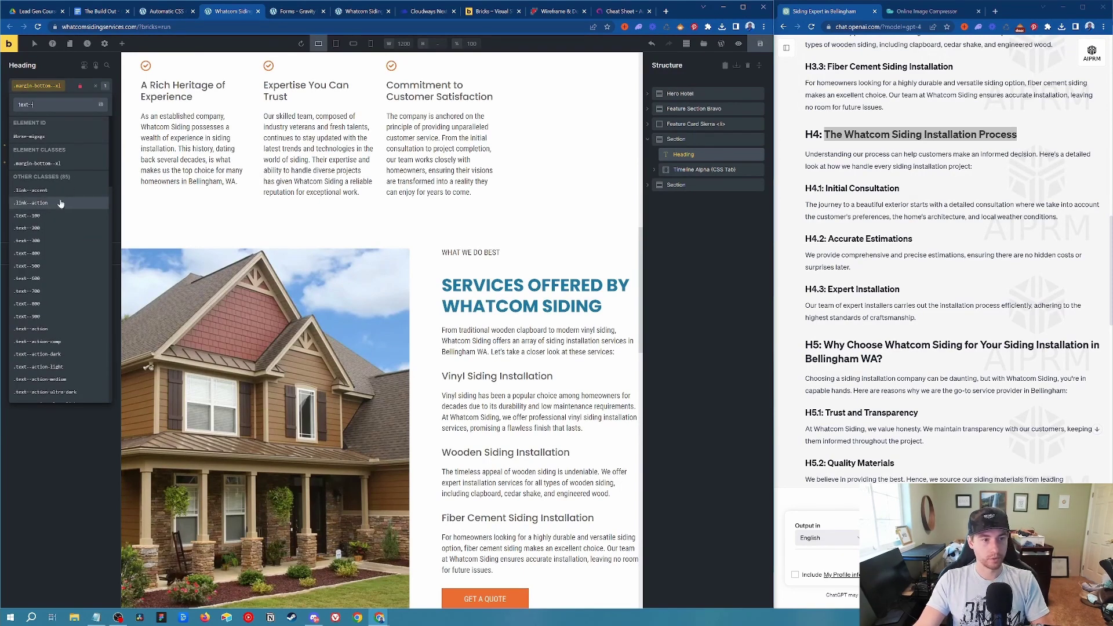
click(44, 137)
click(51, 88)
text(text--)
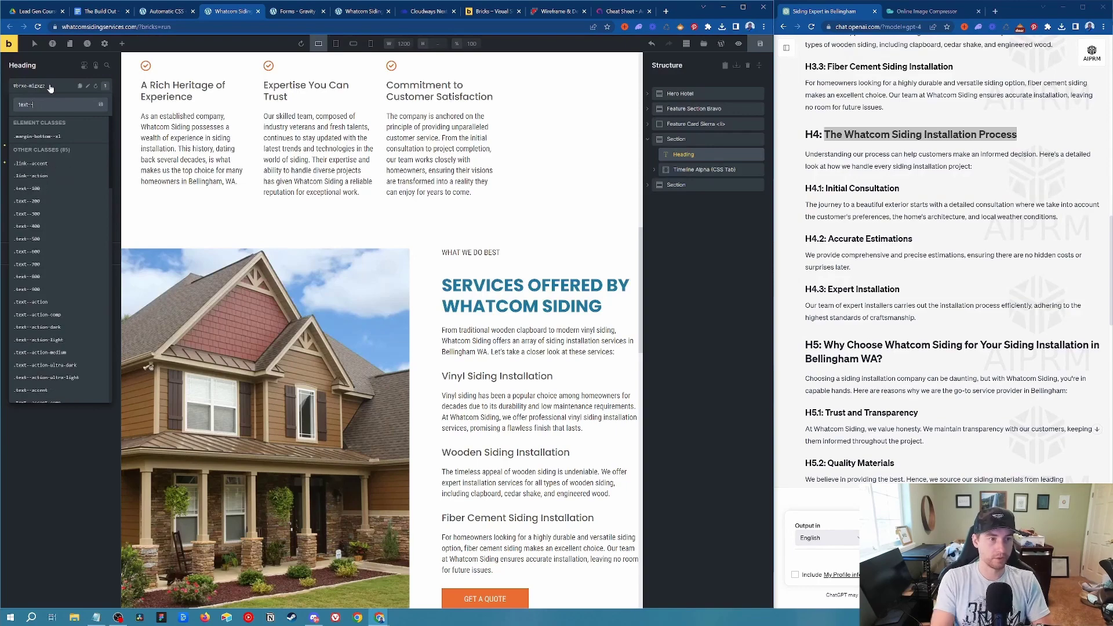
text(acc)
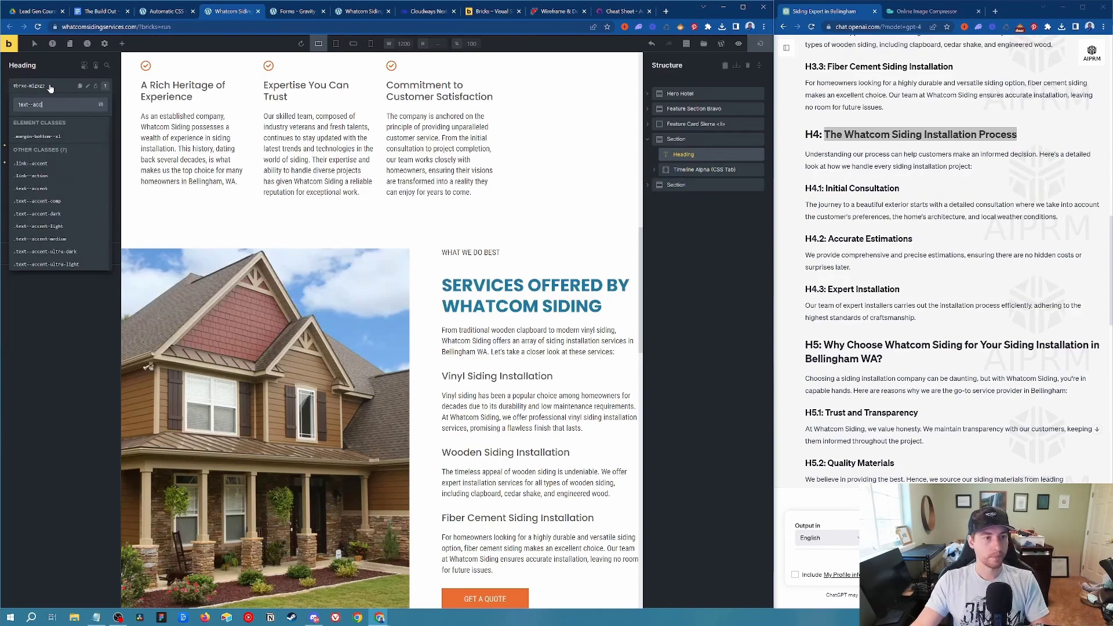
click(41, 194)
scroll(442, 369, down, 8)
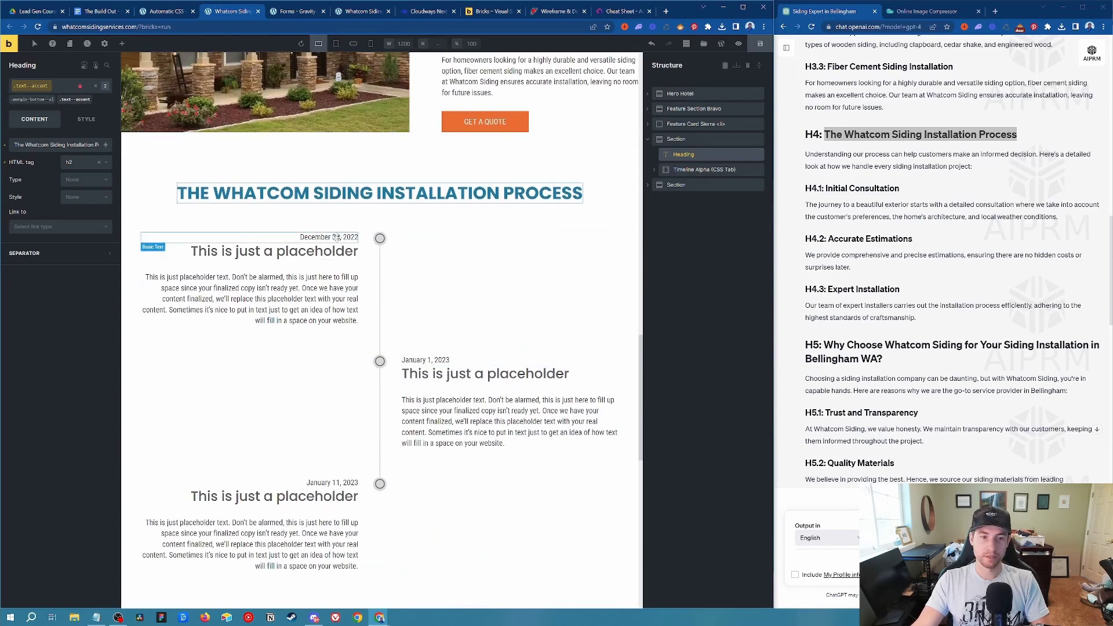
Replace the three placeholder dates in the timeline with the step numbers 1, 2 and 3.
right_click(337, 238)
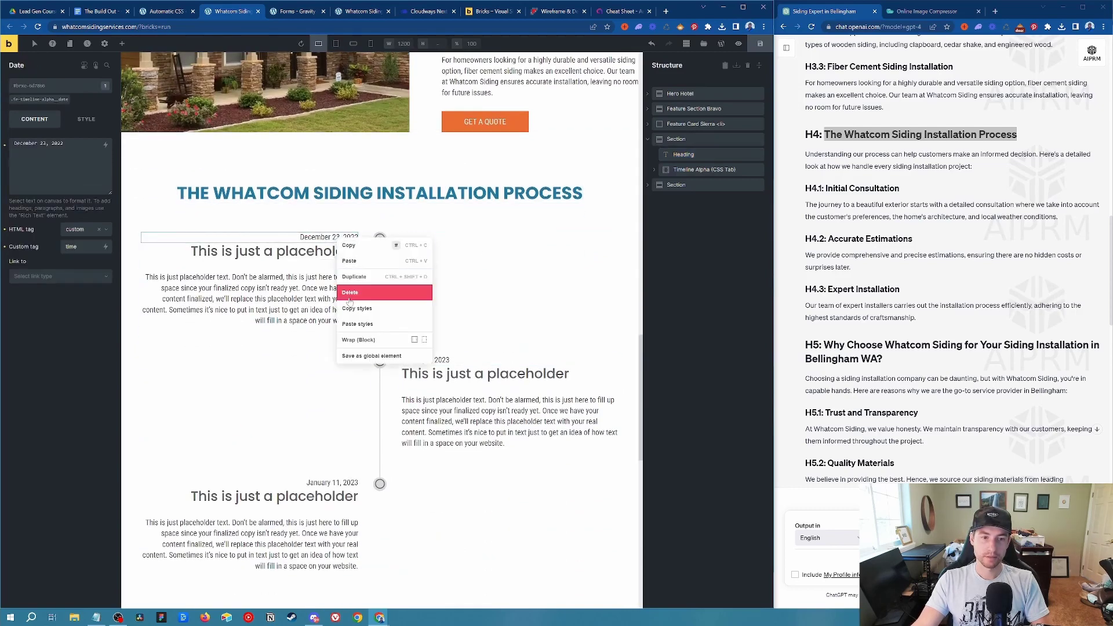
double_click(323, 238)
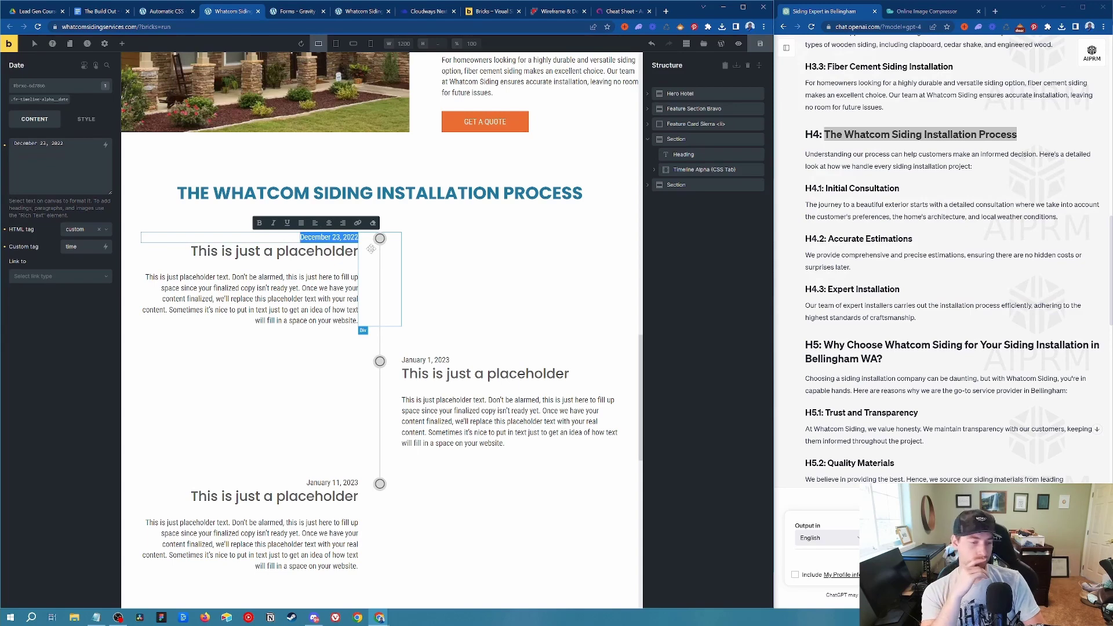
text(1)
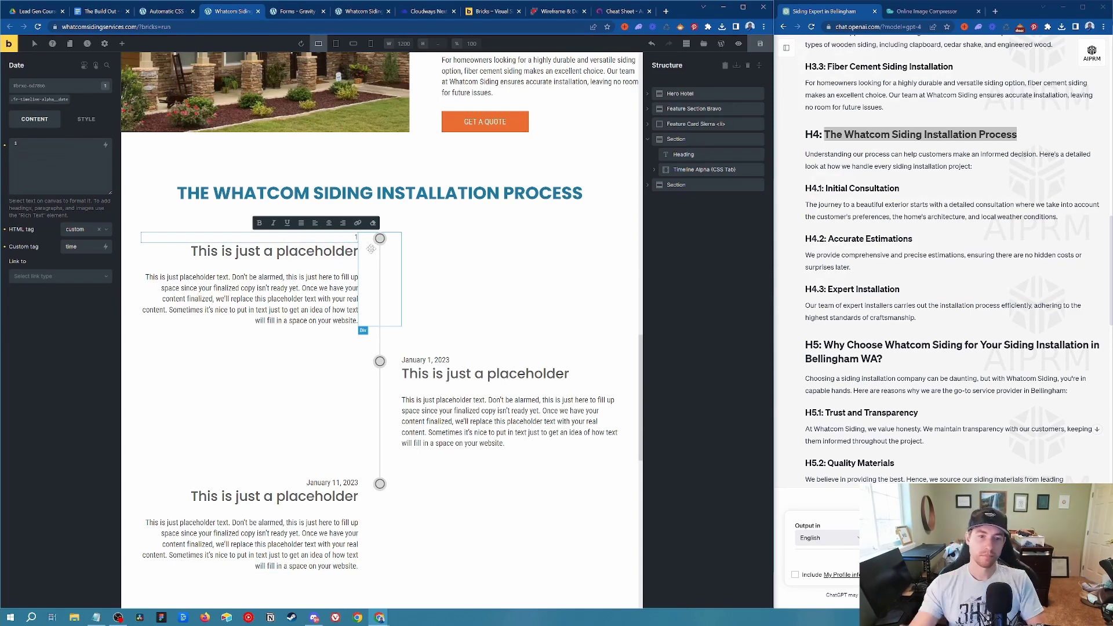
double_click(426, 360)
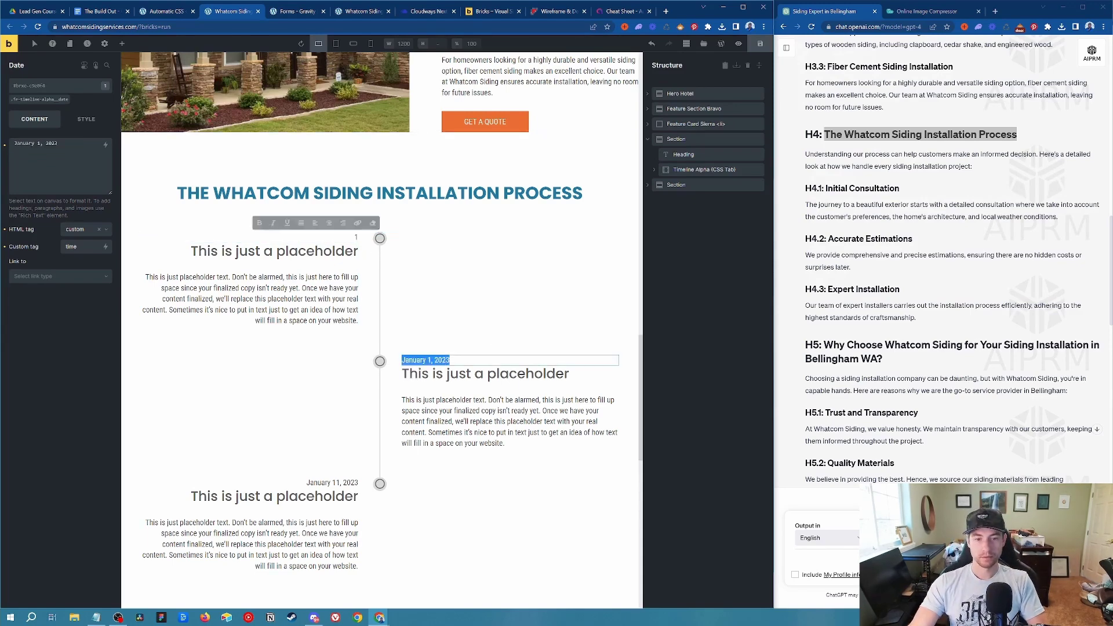
text(2)
double_click(332, 483)
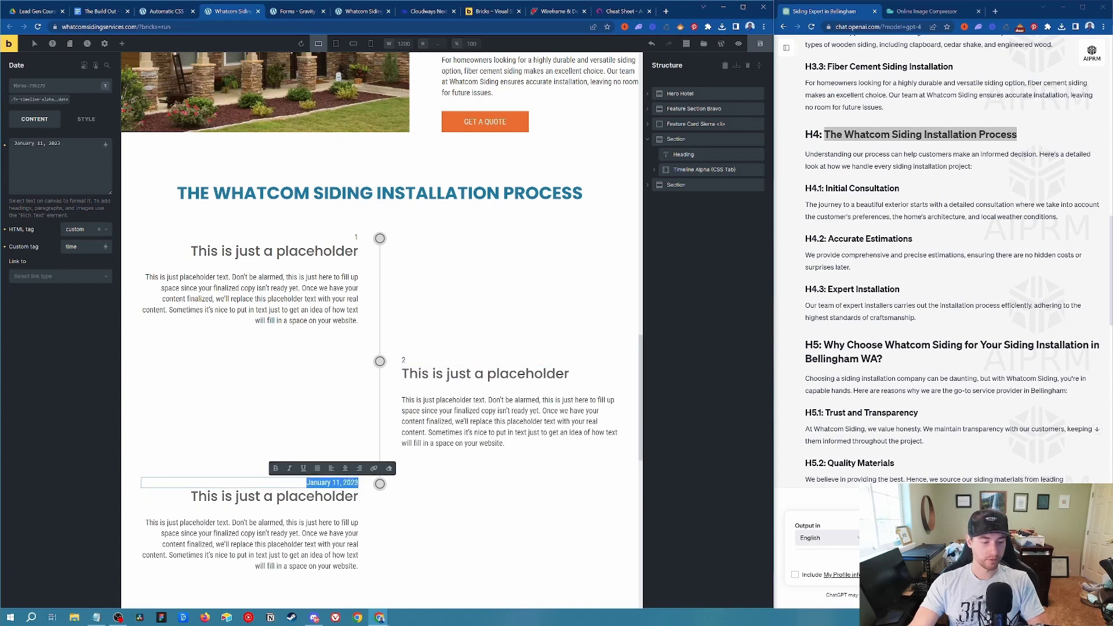
text(3)
click(510, 313)
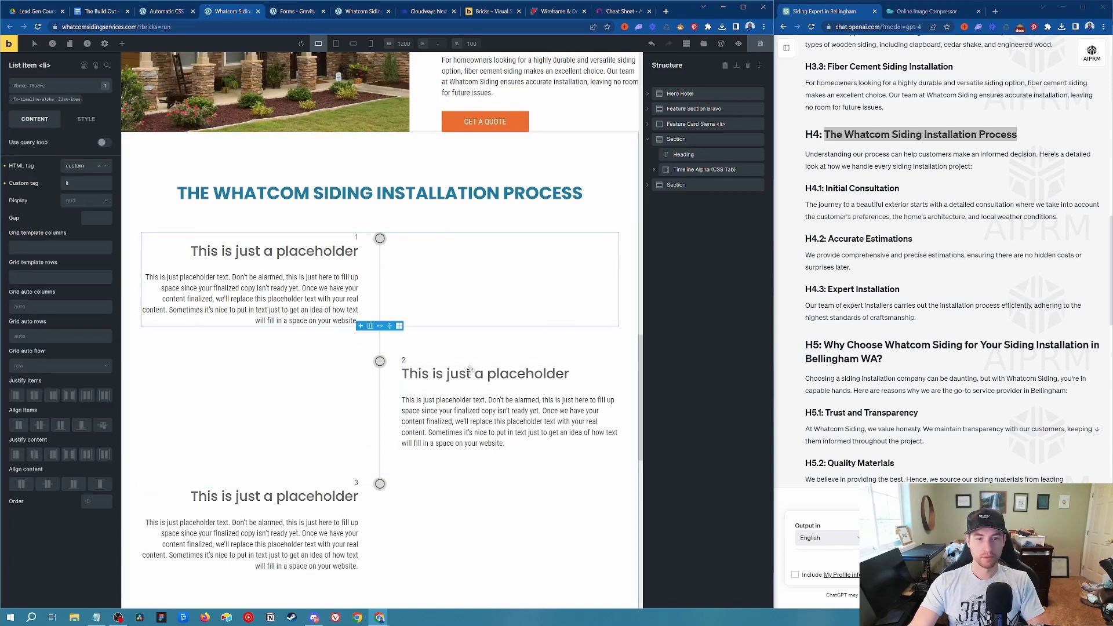
Set the font size of the timeline's date class to 55 so the step numbers are enlarged.
click(355, 237)
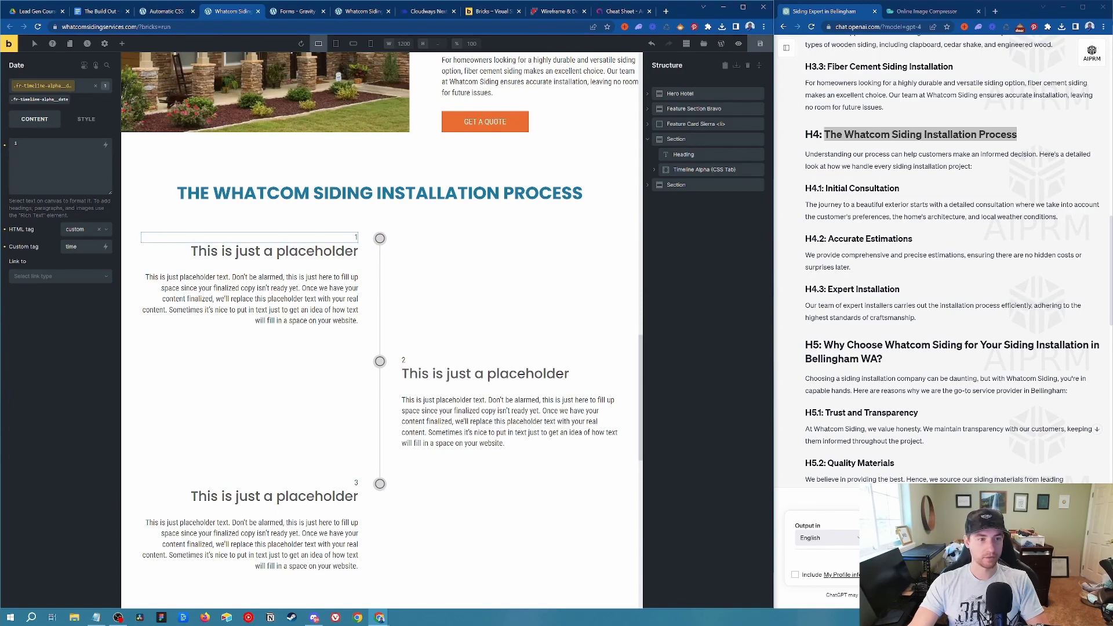
click(87, 123)
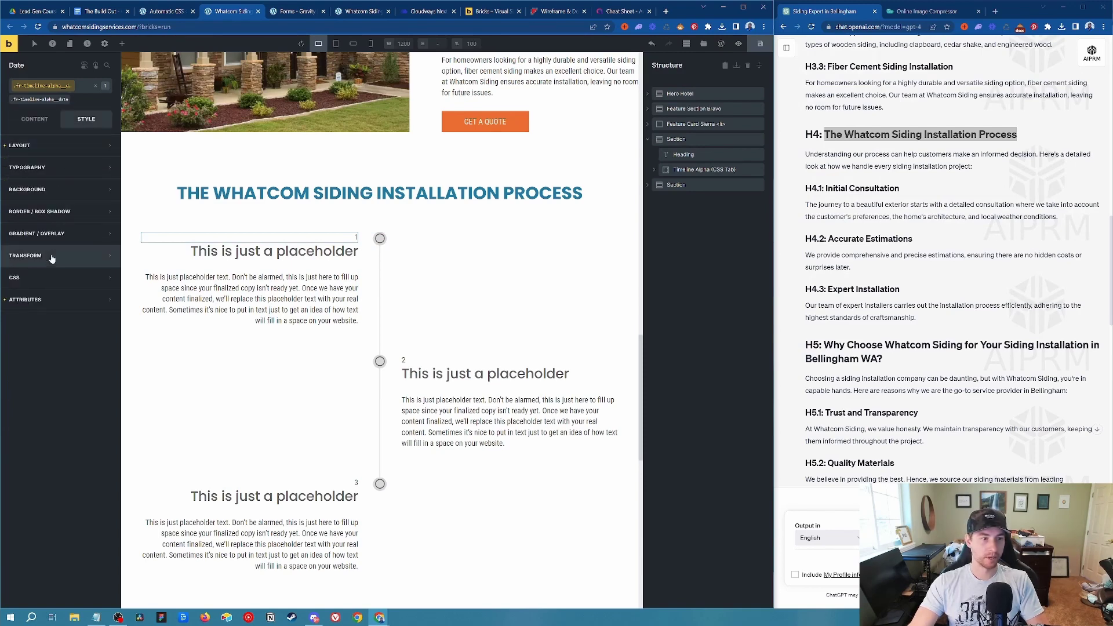
click(60, 148)
click(97, 206)
text(5)
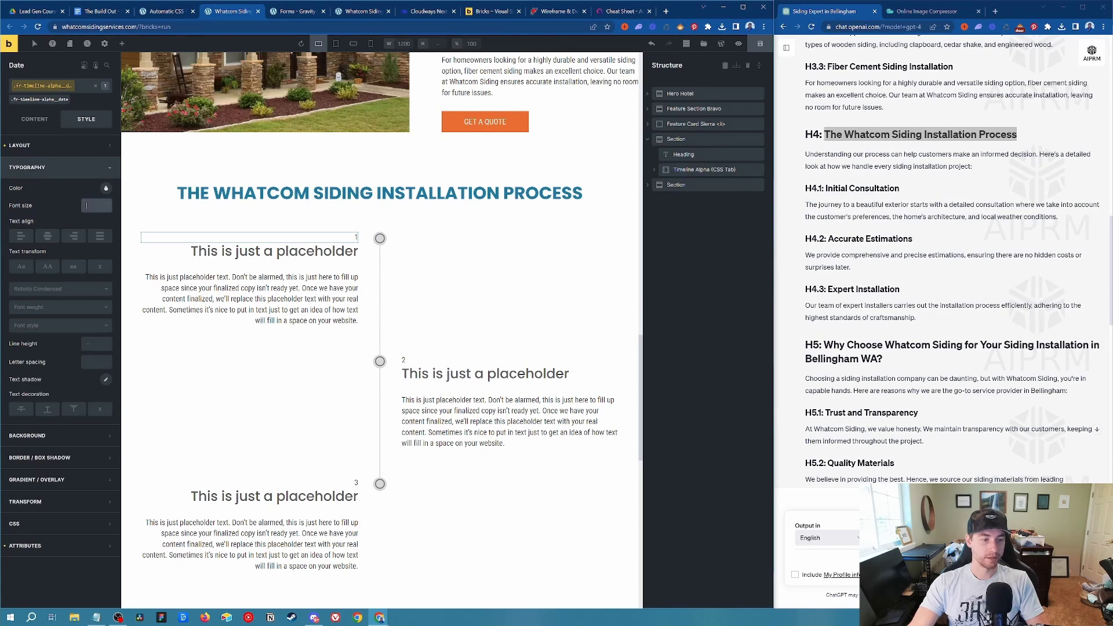
text(5)
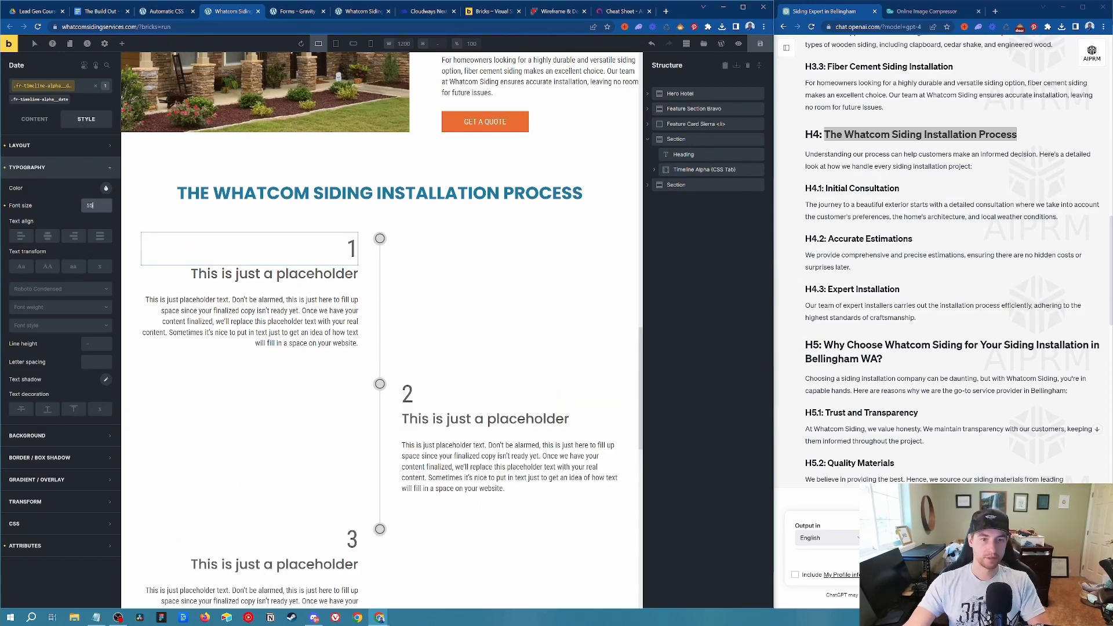
click(76, 167)
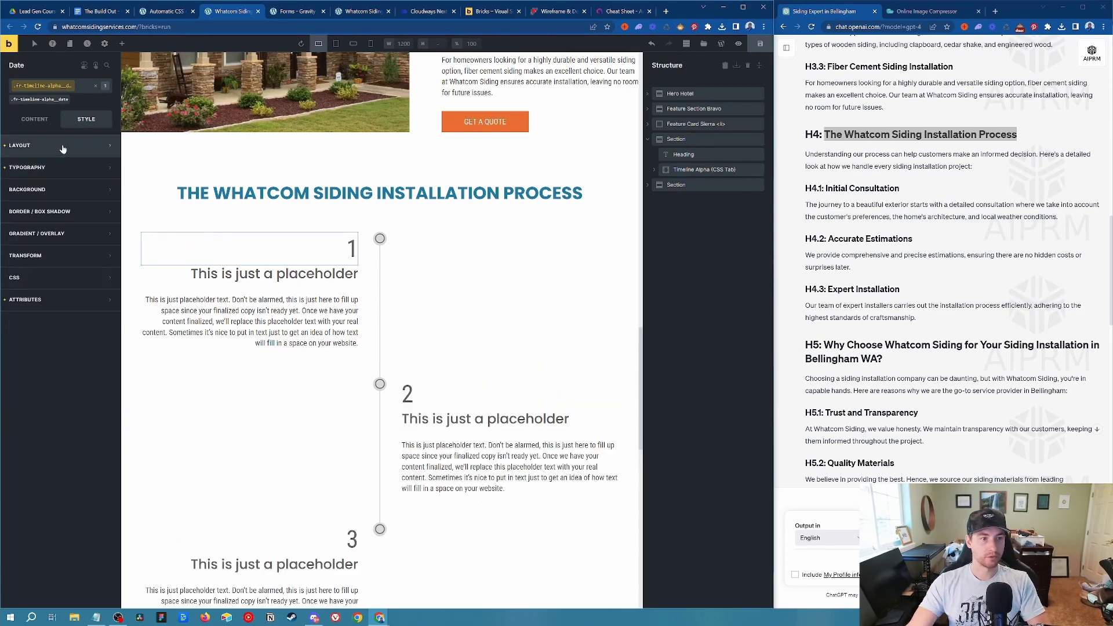
Set the position of the timeline's date class to absolute.
click(58, 145)
scroll(74, 418, down, 1)
click(81, 408)
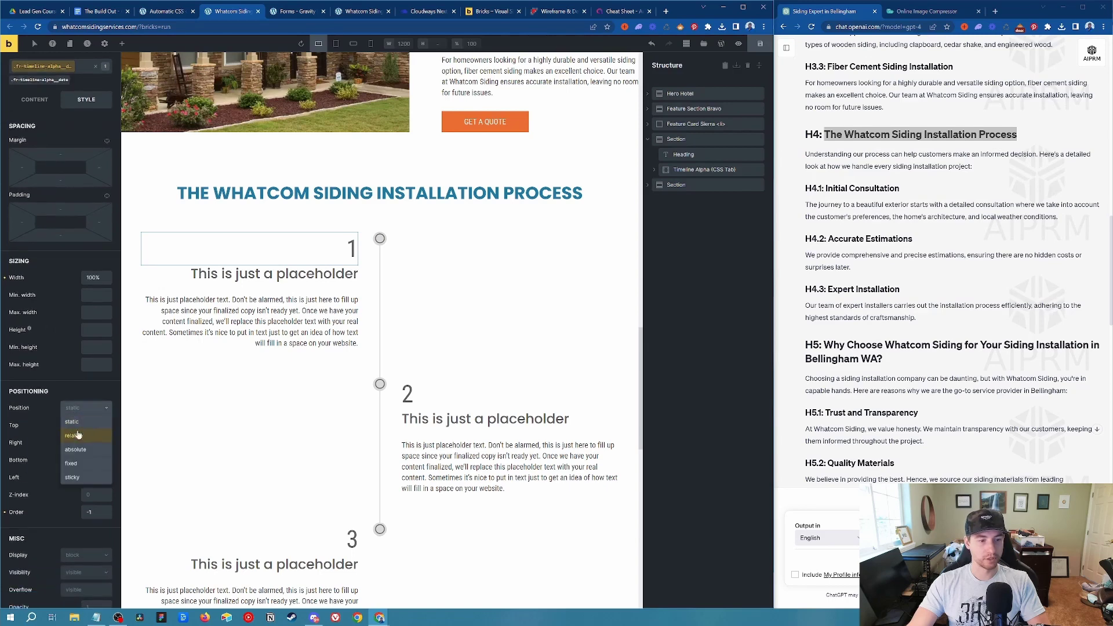
click(76, 450)
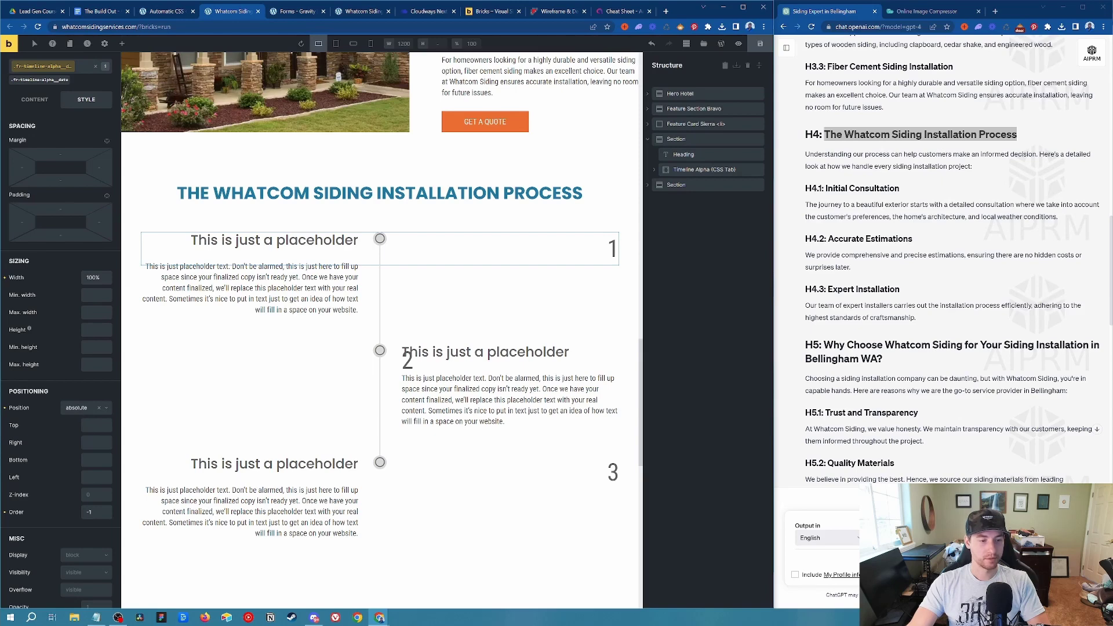
text(9)
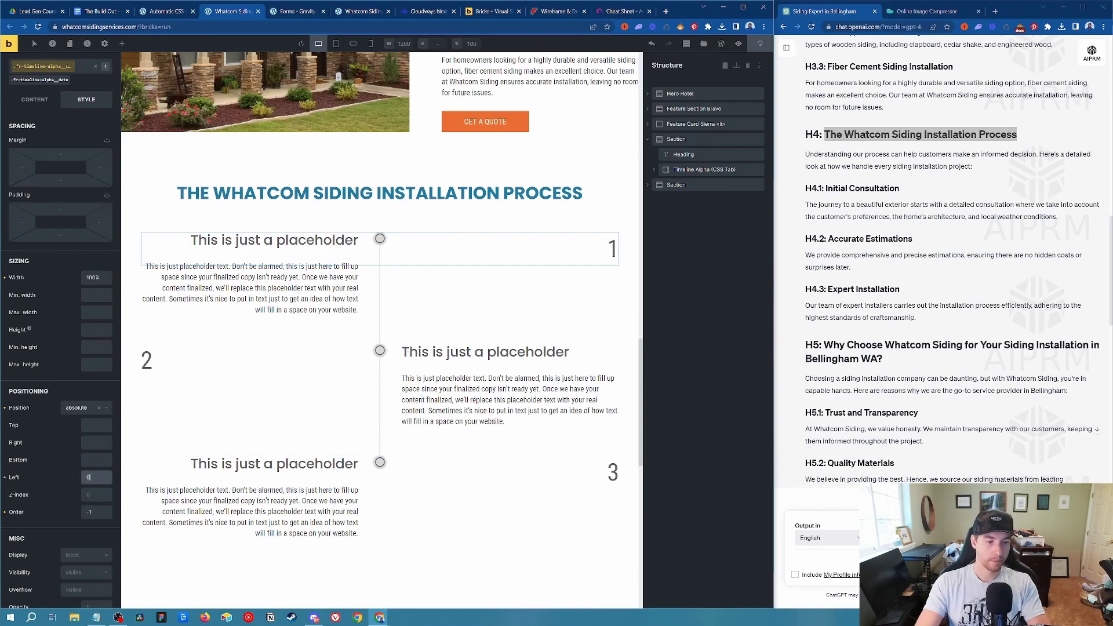
text(0)
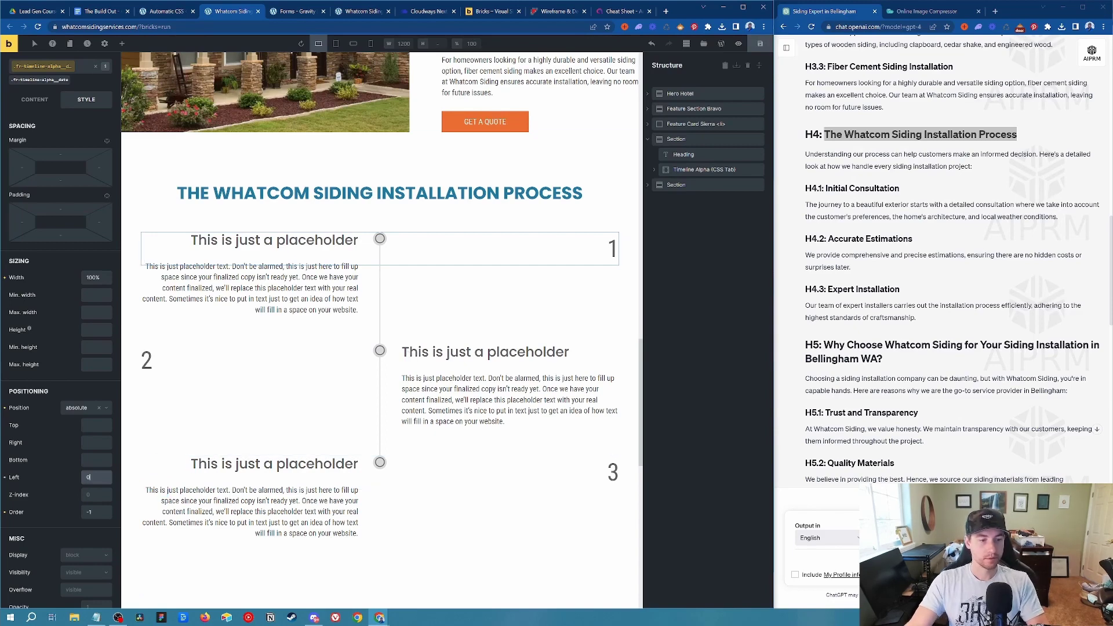
click(4, 477)
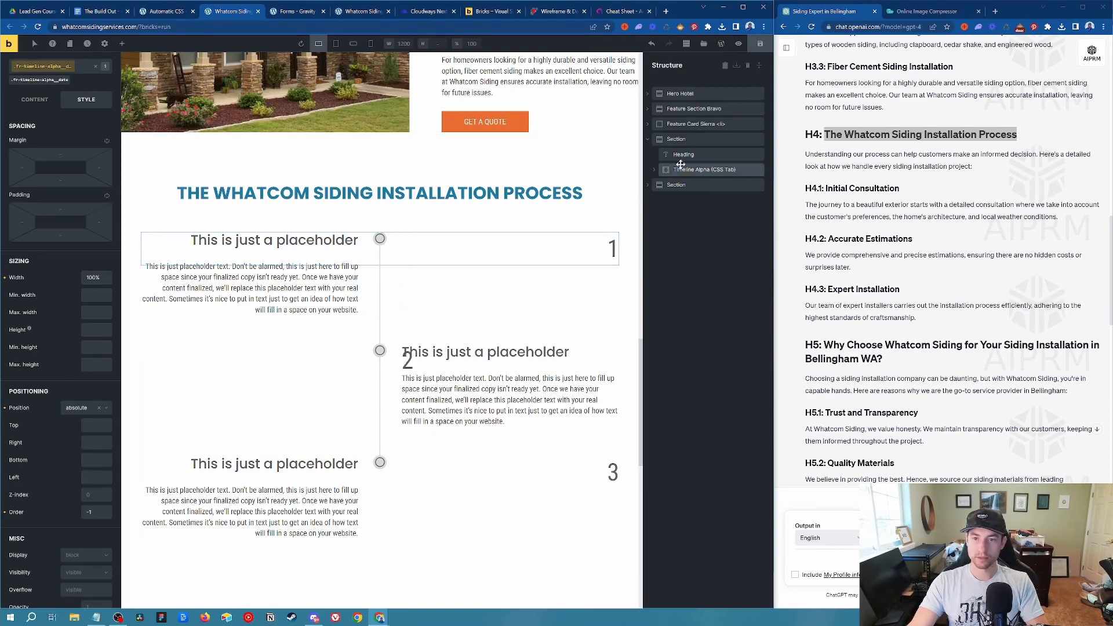
Set the position of the Header block inside the timeline's first list item to relative.
click(655, 170)
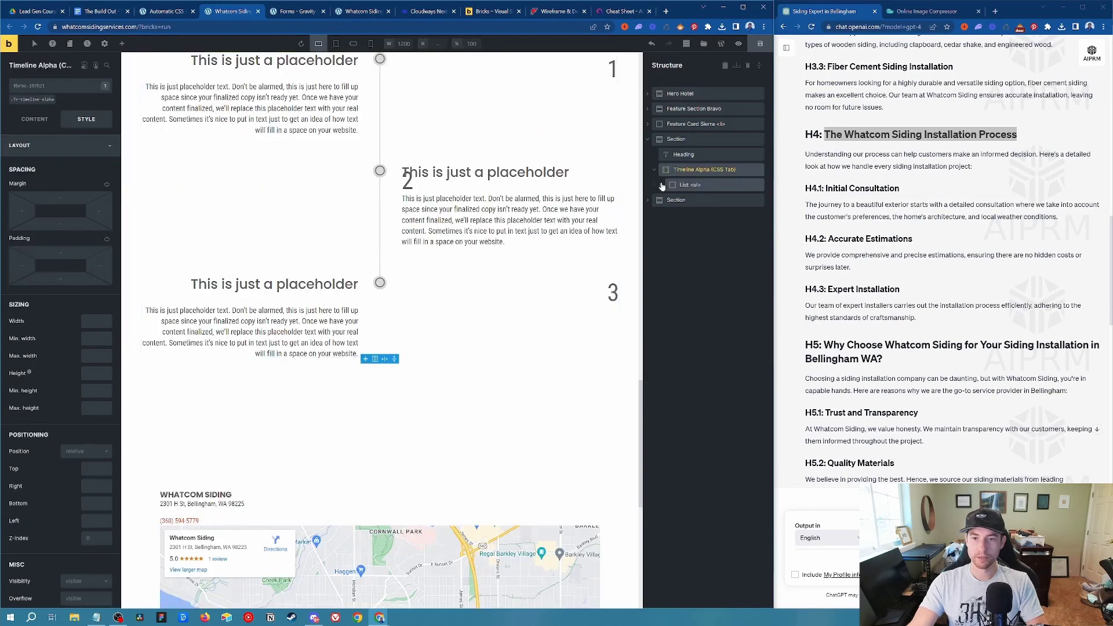
click(661, 185)
click(669, 200)
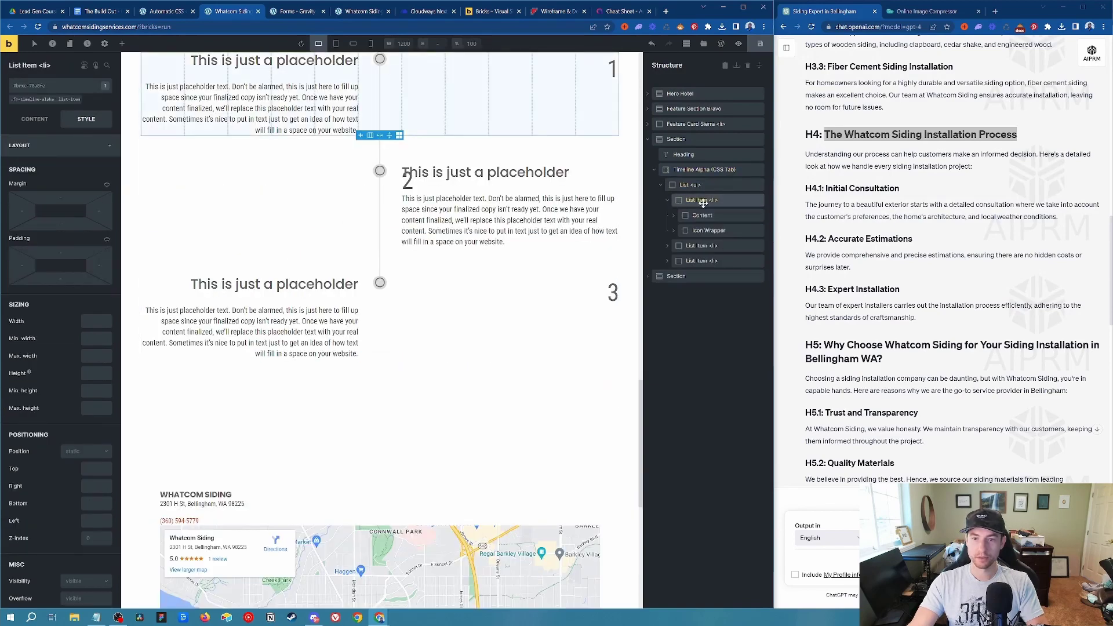
click(682, 215)
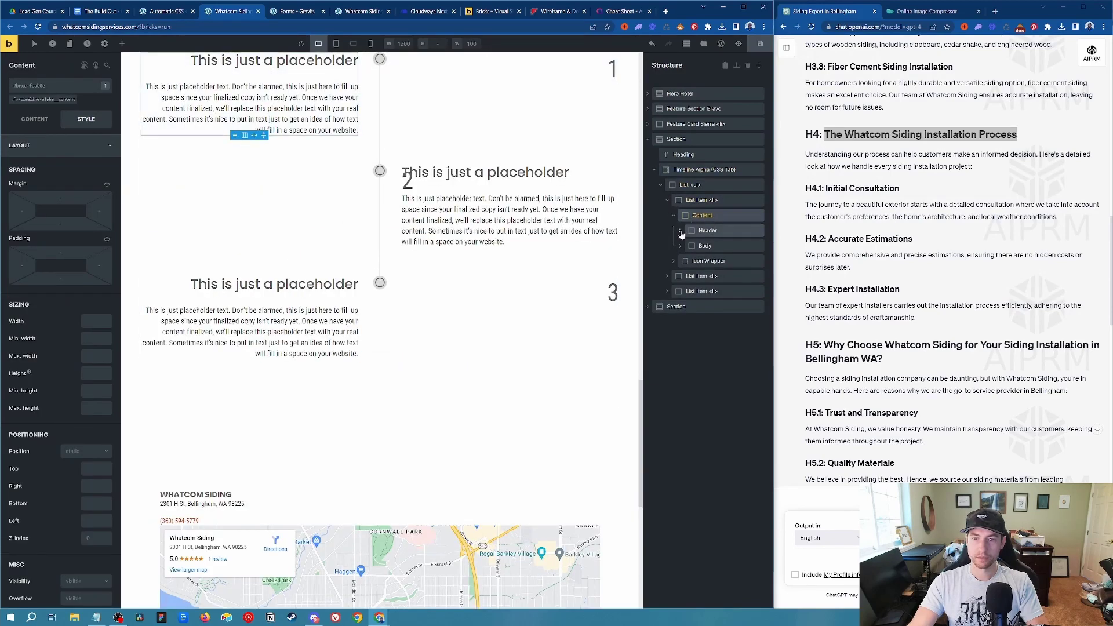
click(683, 231)
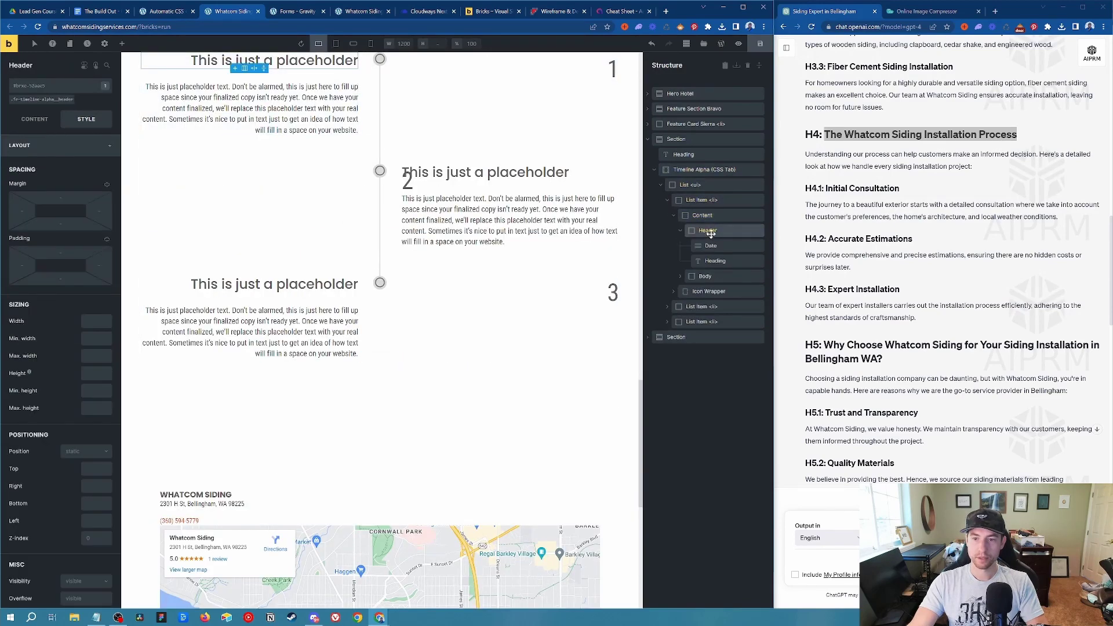
click(66, 148)
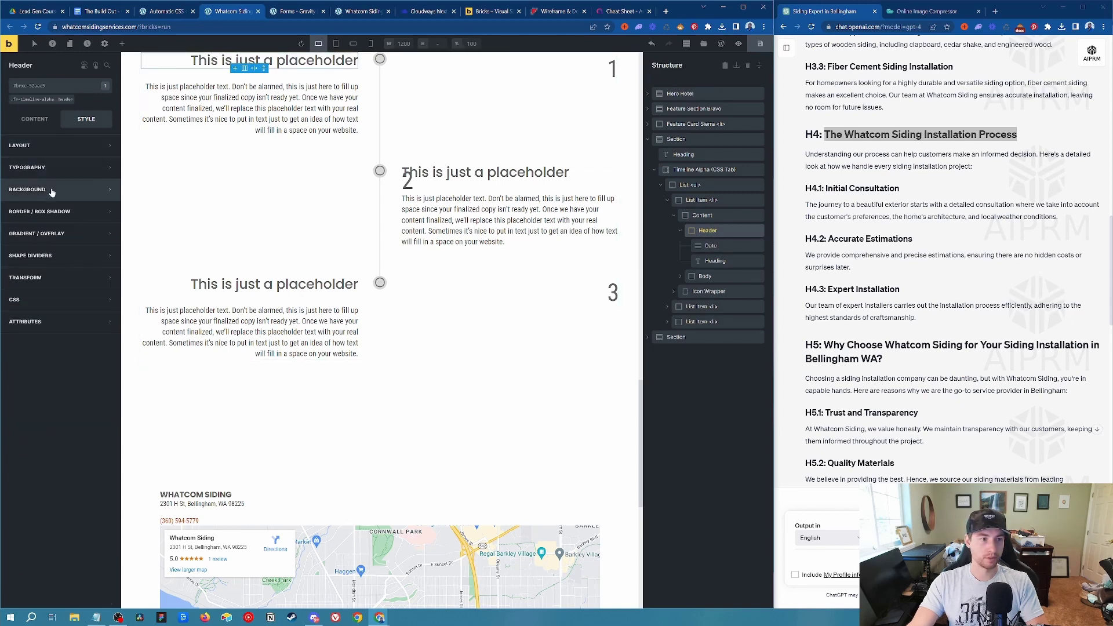
click(58, 145)
scroll(81, 353, down, 1)
click(79, 235)
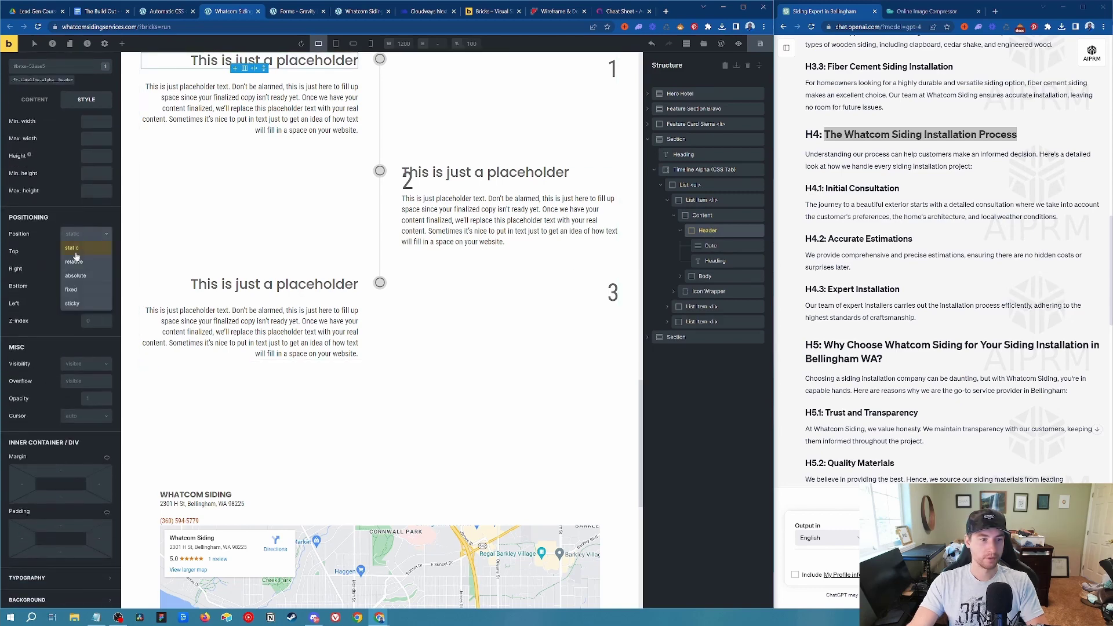
click(76, 255)
scroll(351, 66, up, 3)
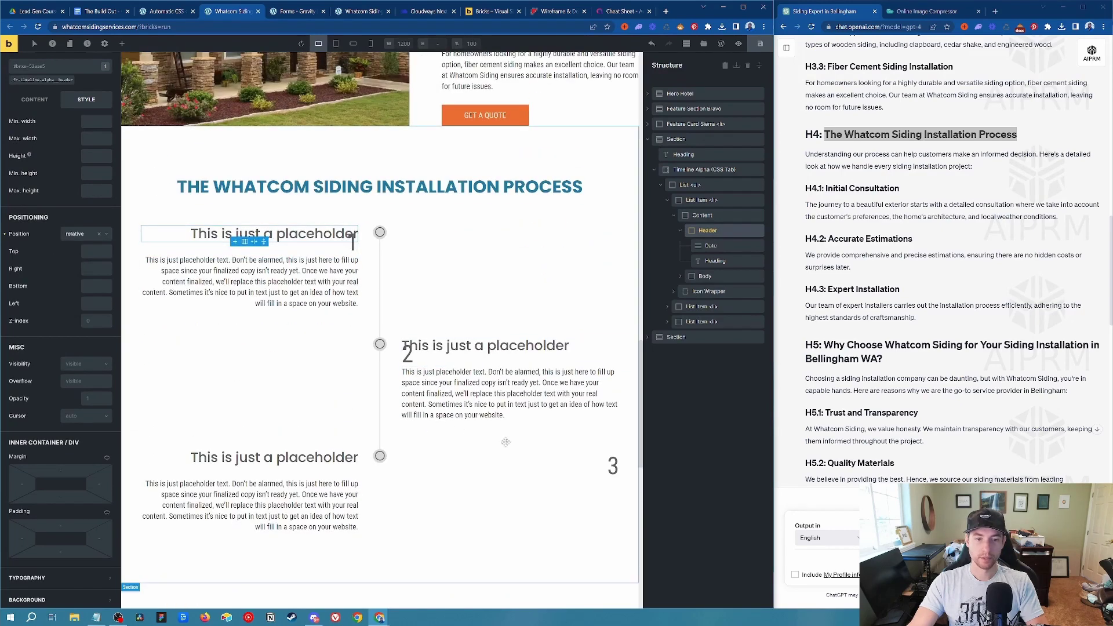
Rename the Date element in the first list item's header as number.
click(718, 247)
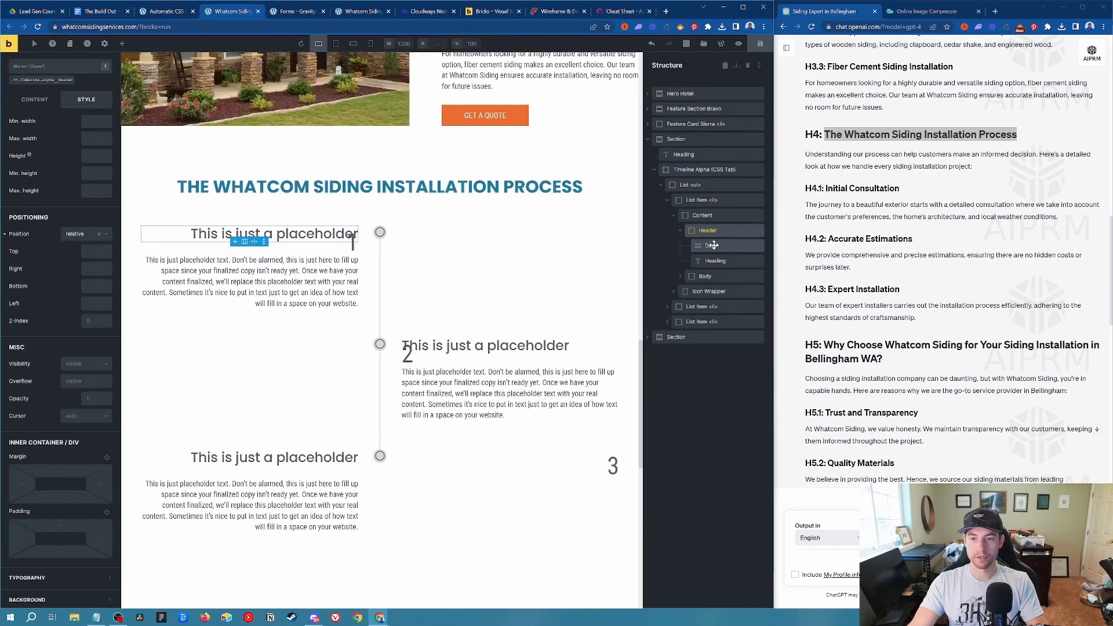
text(number)
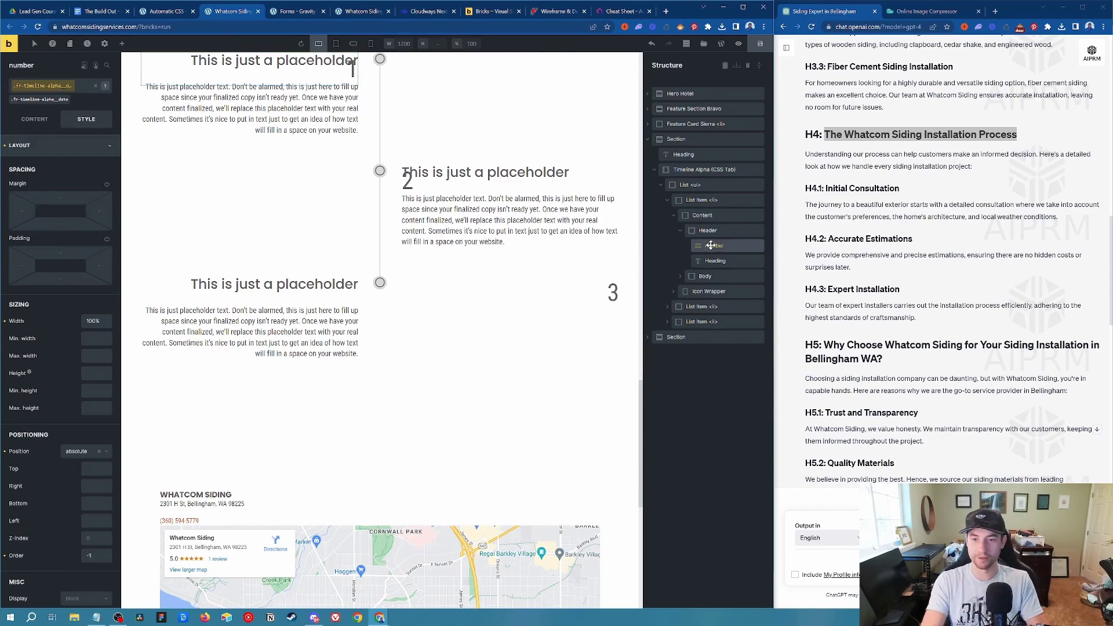
key(Return)
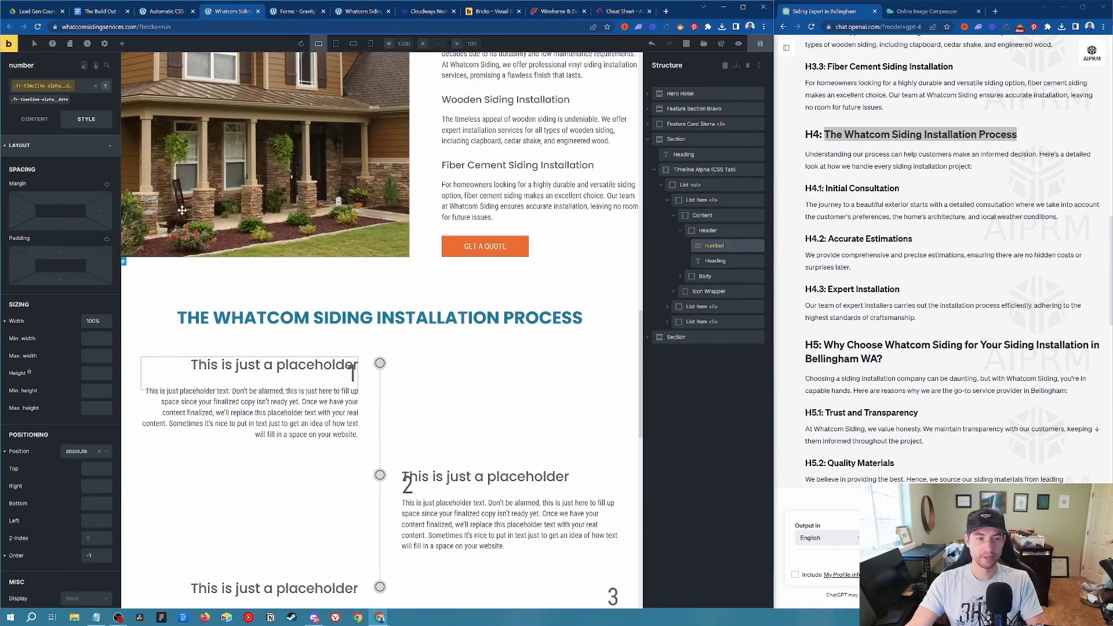
Set the font weight of the timeline's date class to 700.
click(54, 147)
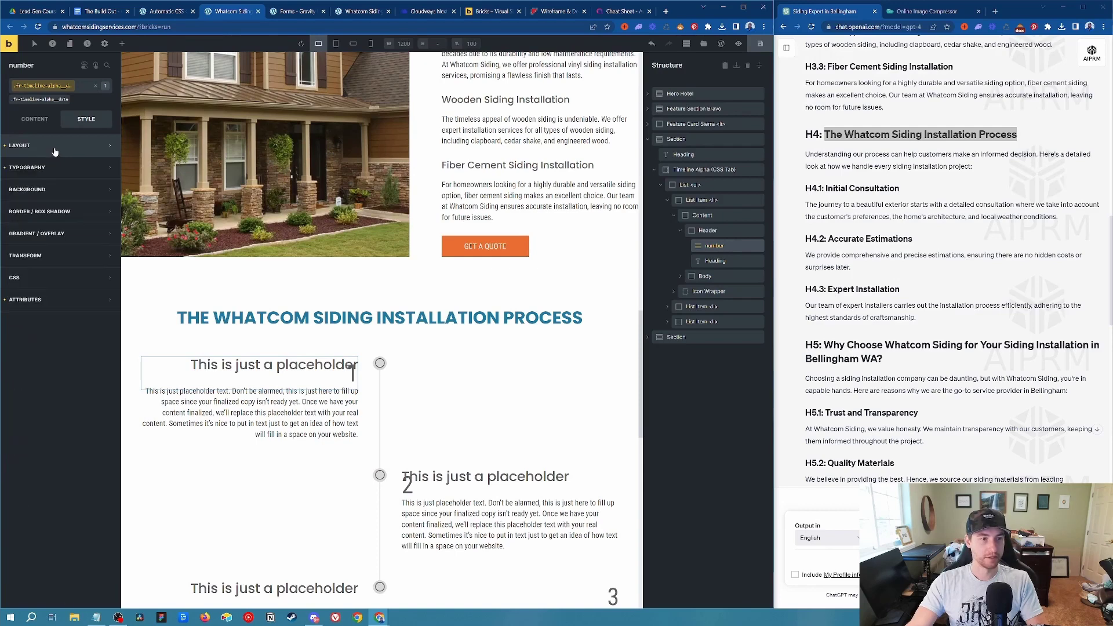
click(52, 167)
click(47, 308)
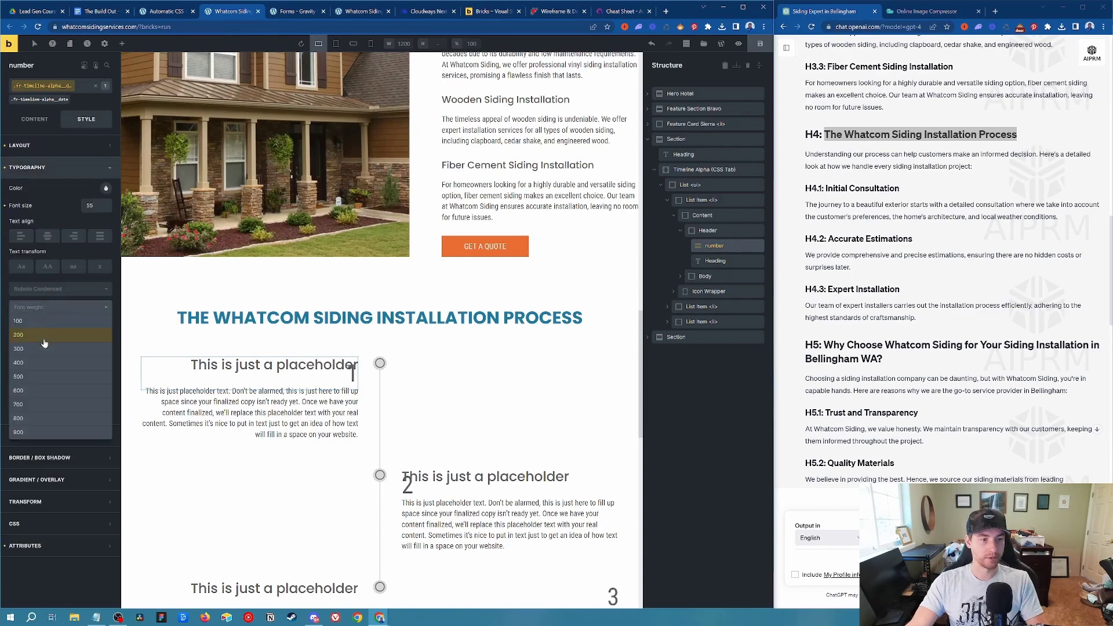
click(38, 383)
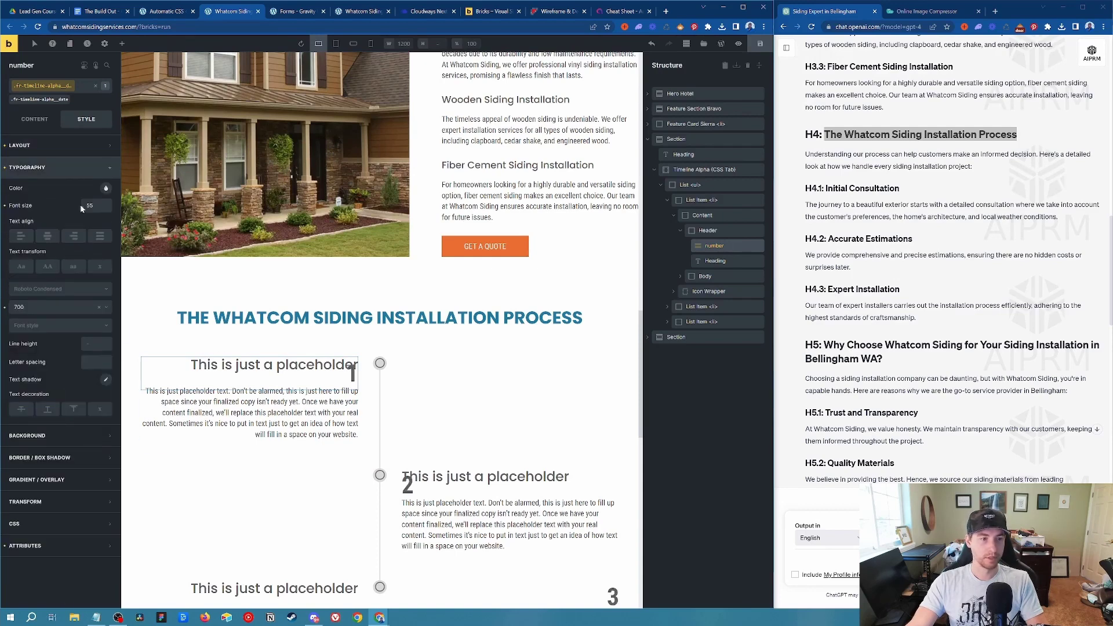
Colour the step numbers with the ACSS shade var(--shade-light-trans-40).
click(106, 188)
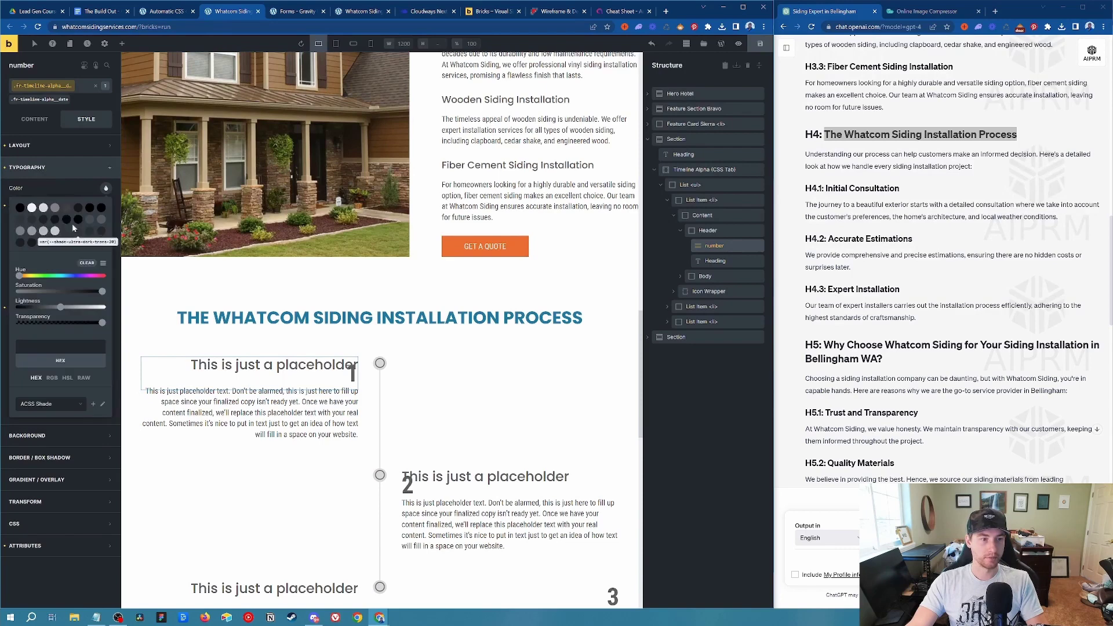
click(20, 231)
scroll(392, 406, down, 2)
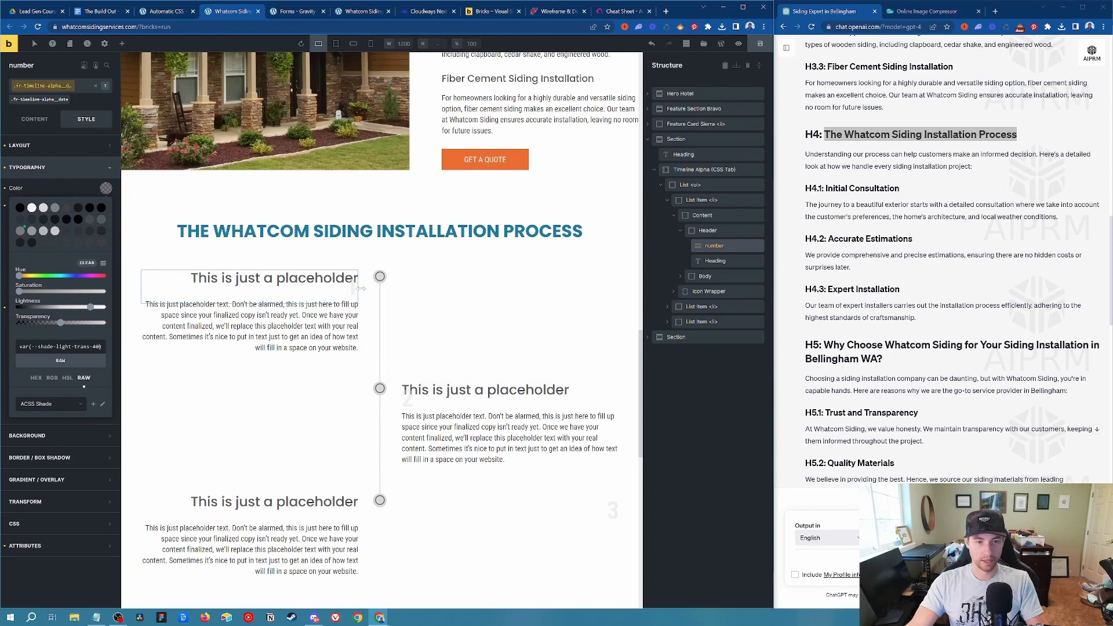
scroll(136, 335, down, 3)
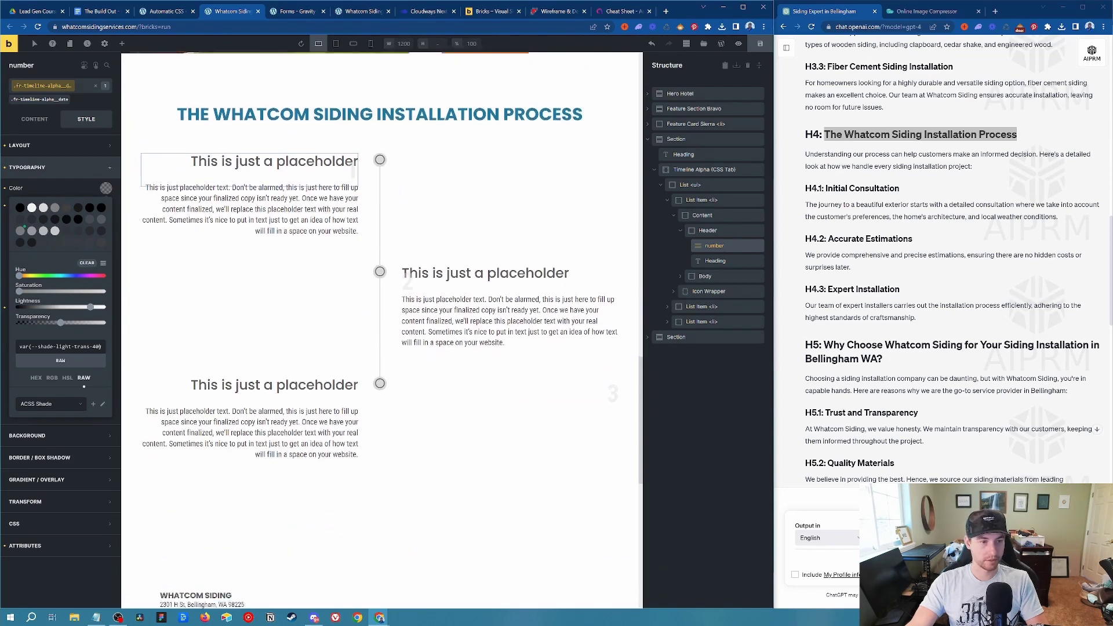
click(69, 190)
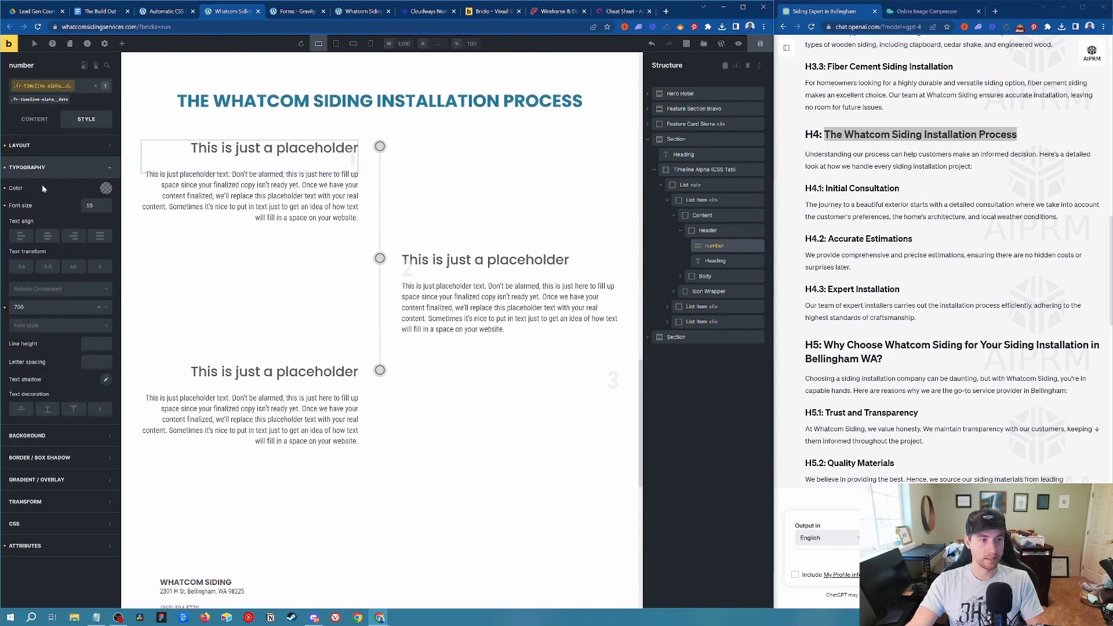
Set the date class's z-index to -10 and its top margin to -21.
click(23, 146)
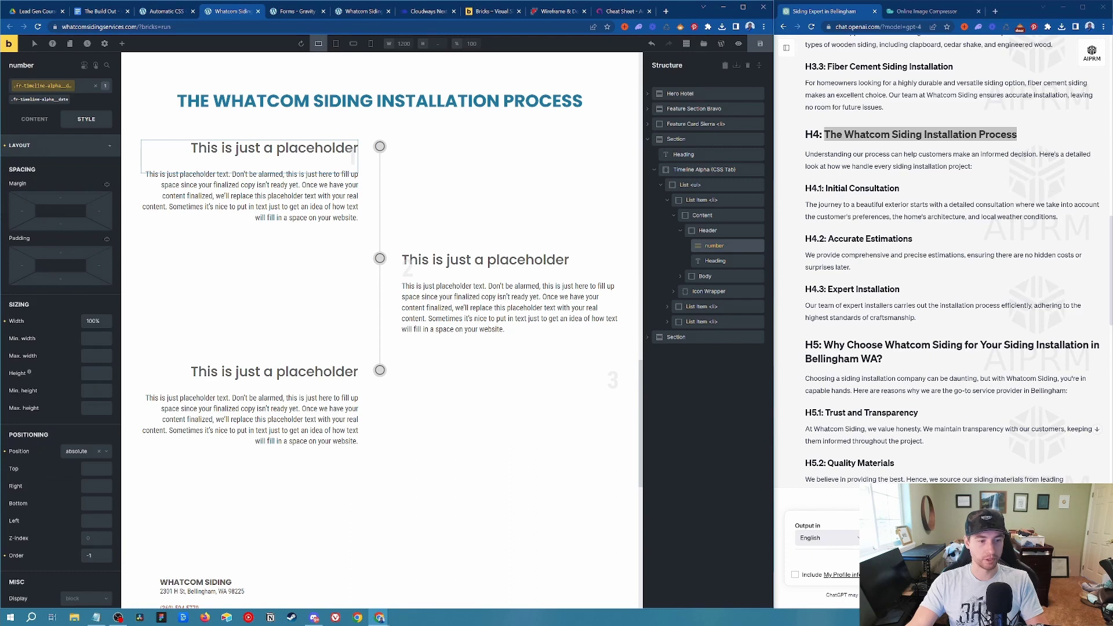
click(88, 538)
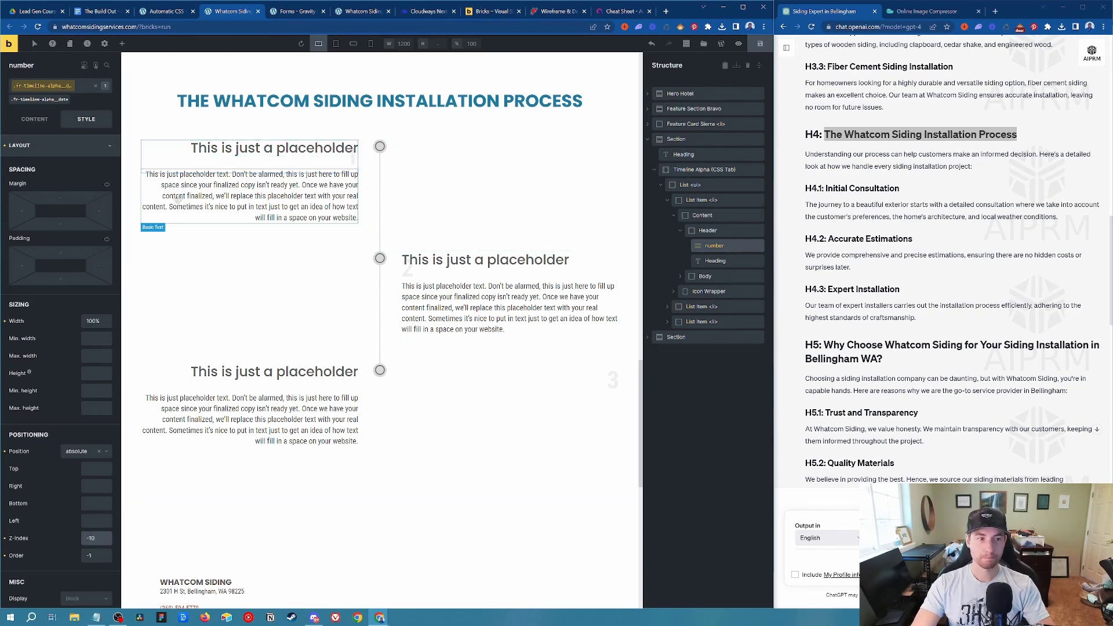
click(71, 197)
text(-2)
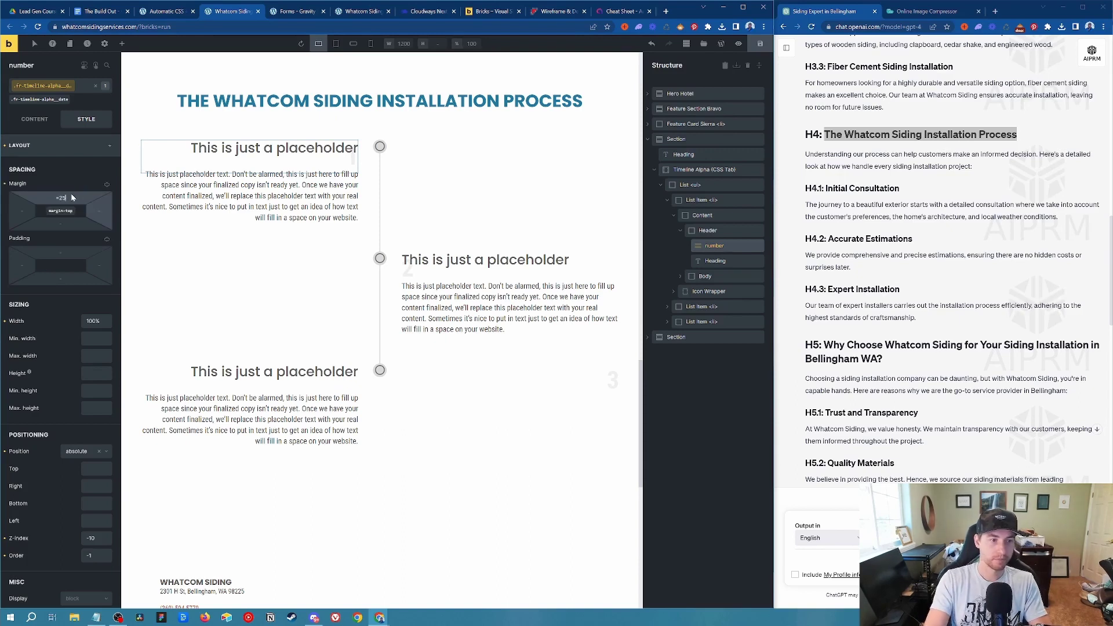
text(5)
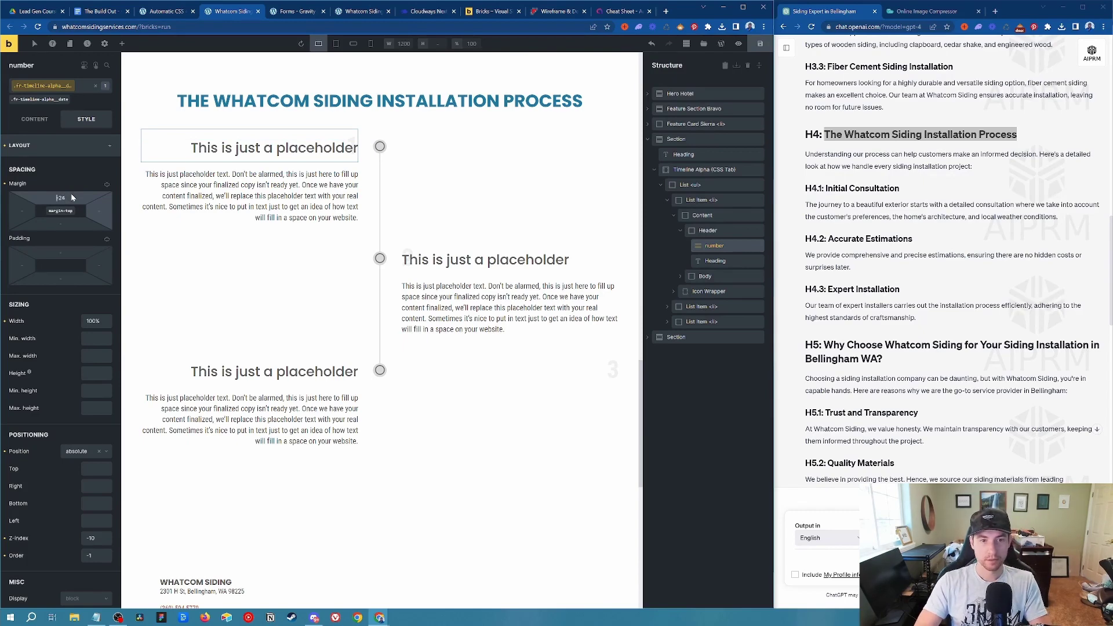
key(Up)
key(Up)
key(Up)
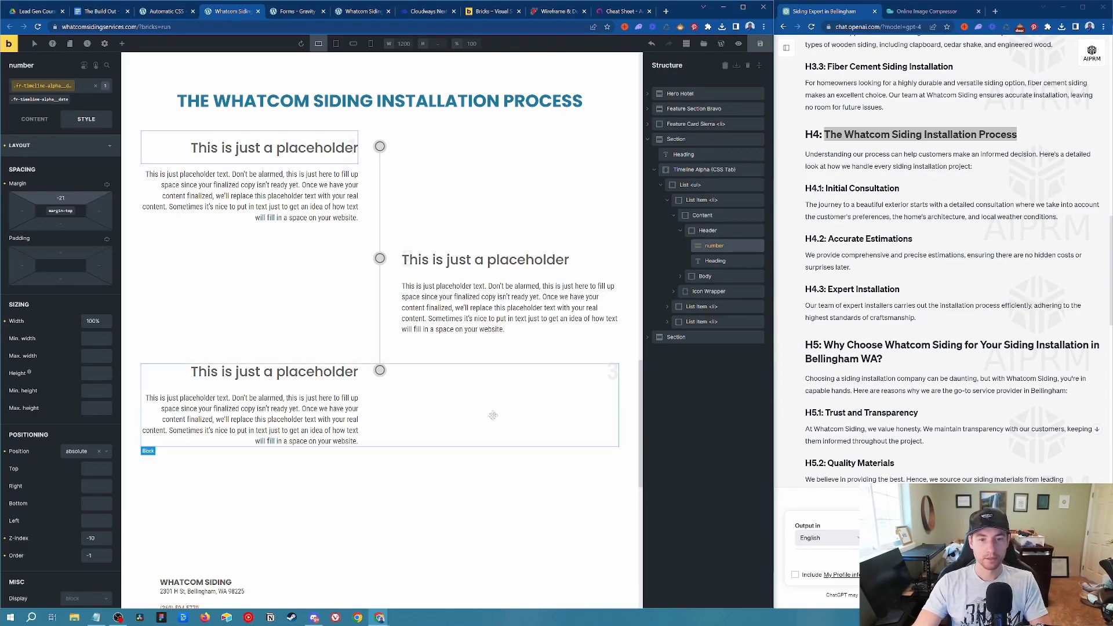
Select the first step's number element and set its class's font size to 100.
click(493, 415)
scroll(352, 383, up, 4)
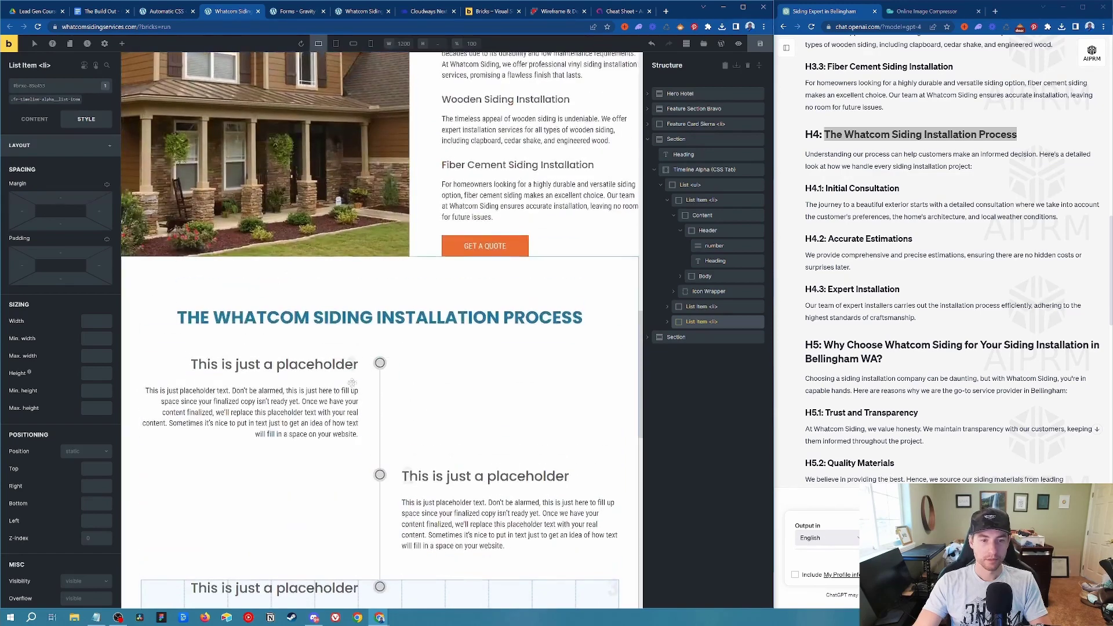
click(354, 358)
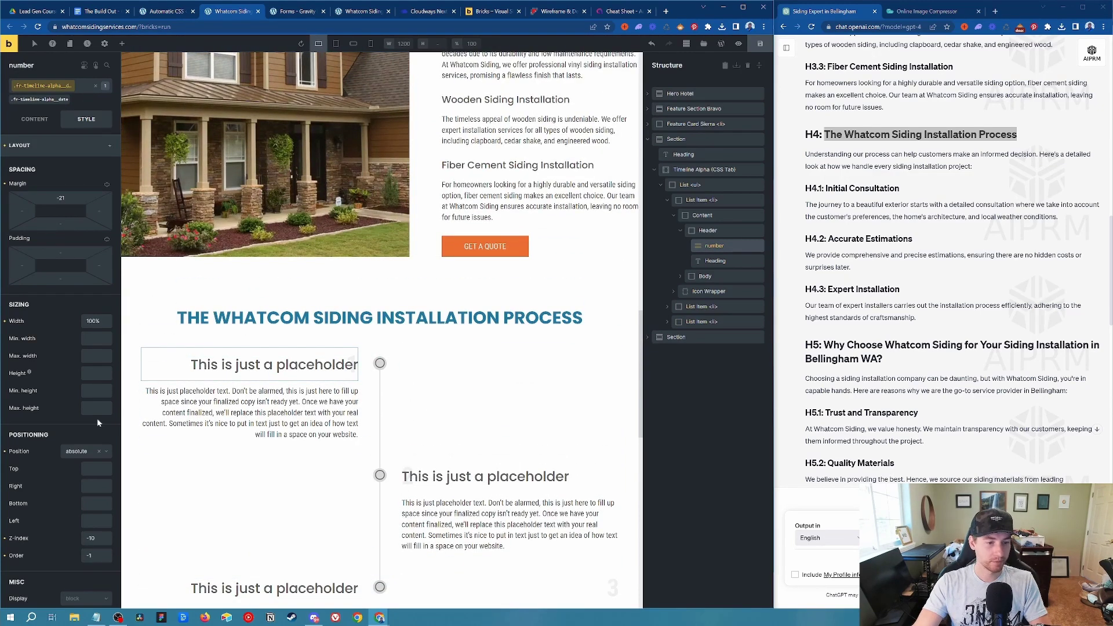
click(74, 146)
click(64, 167)
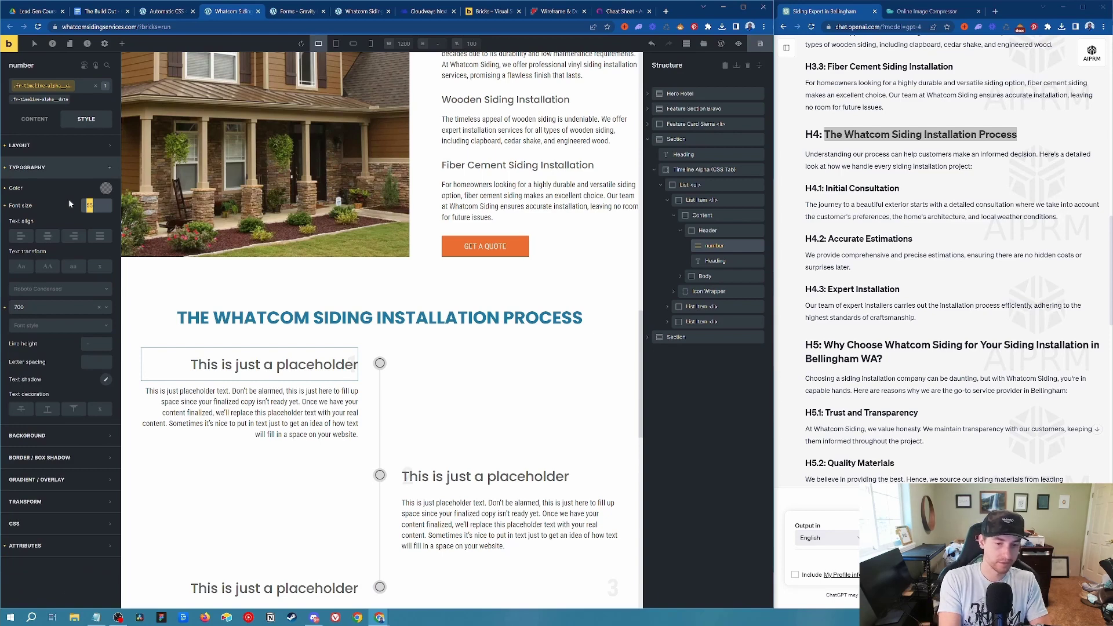
text(100)
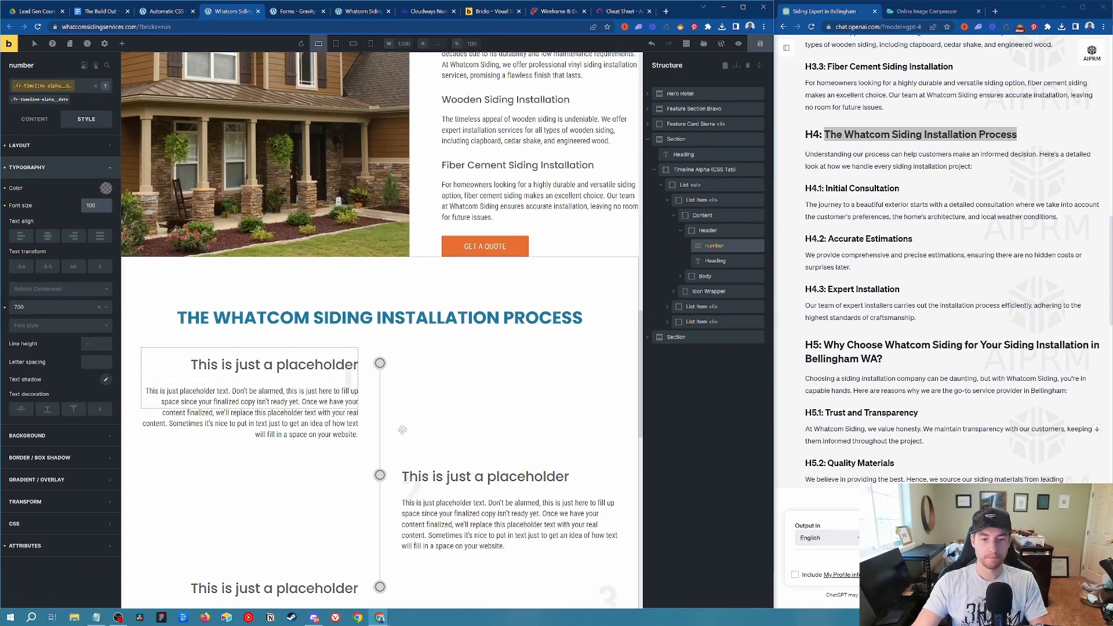
Increase the date class's negative top margin so the large step numbers sit higher behind the step headings.
click(73, 146)
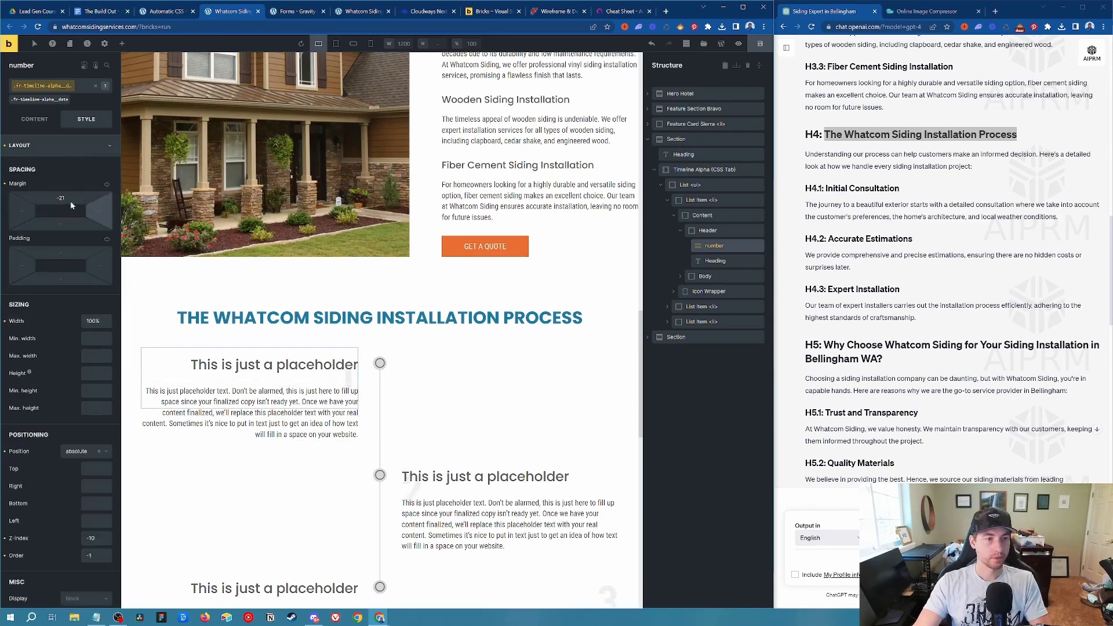
click(58, 198)
key(Up)
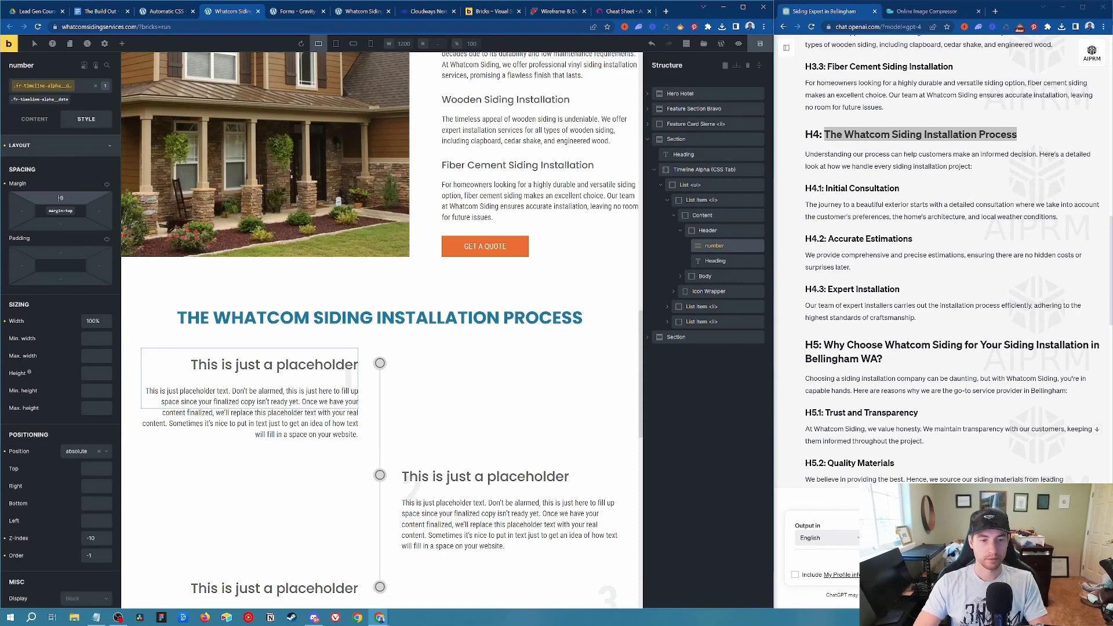
key(Up)
key(Up)
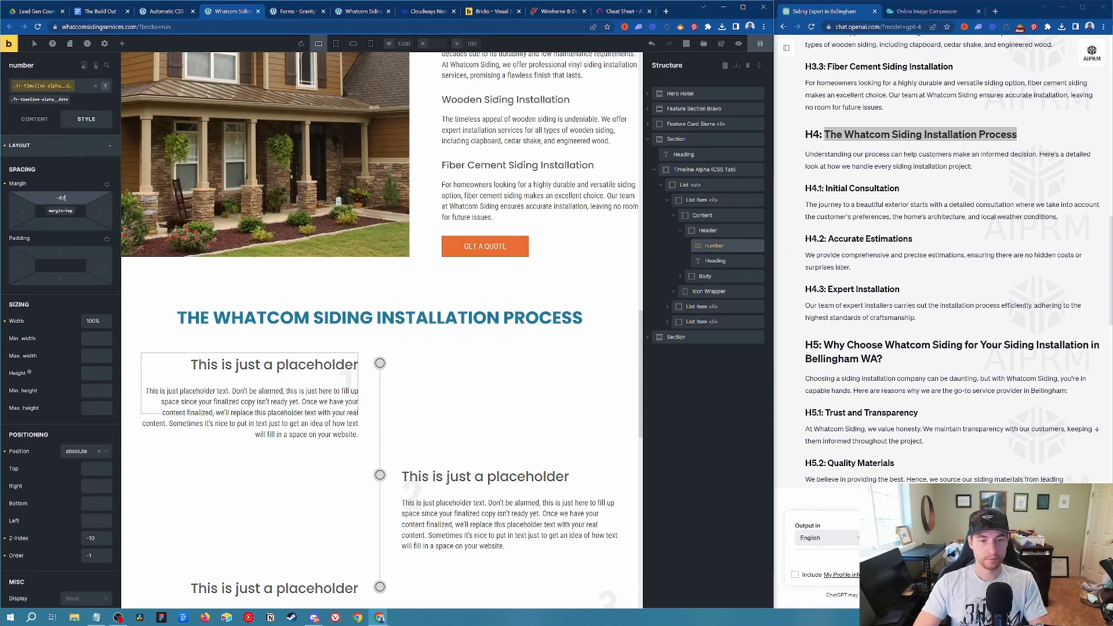
key(Down)
key(Down)
key(Down)
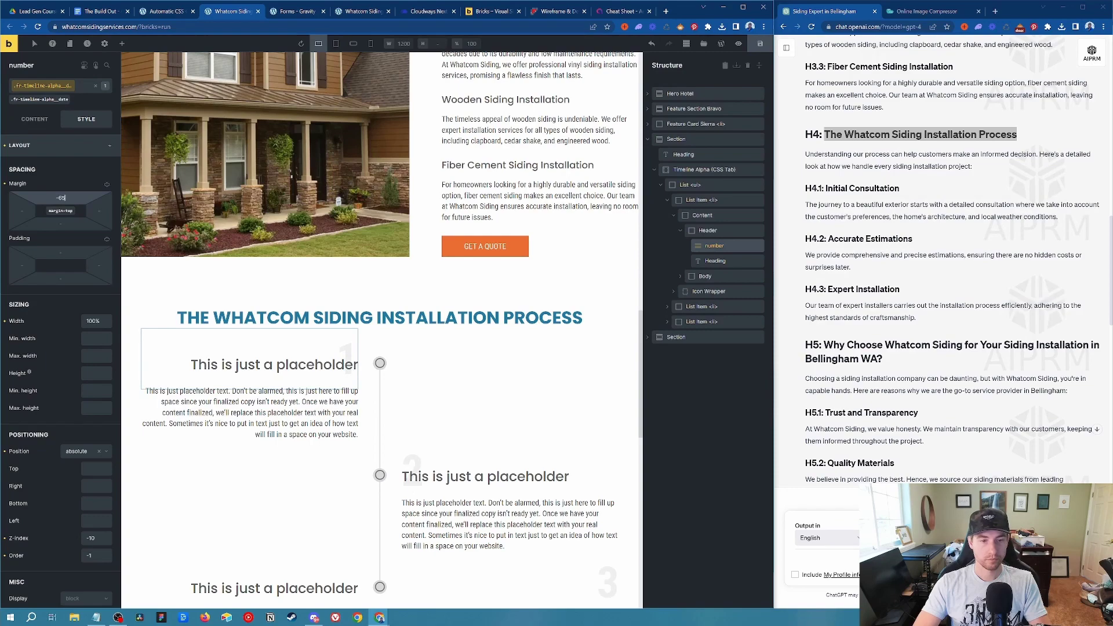
Select the number element in the third timeline item's header and delete it.
scroll(471, 381, down, 4)
scroll(471, 381, up, 2)
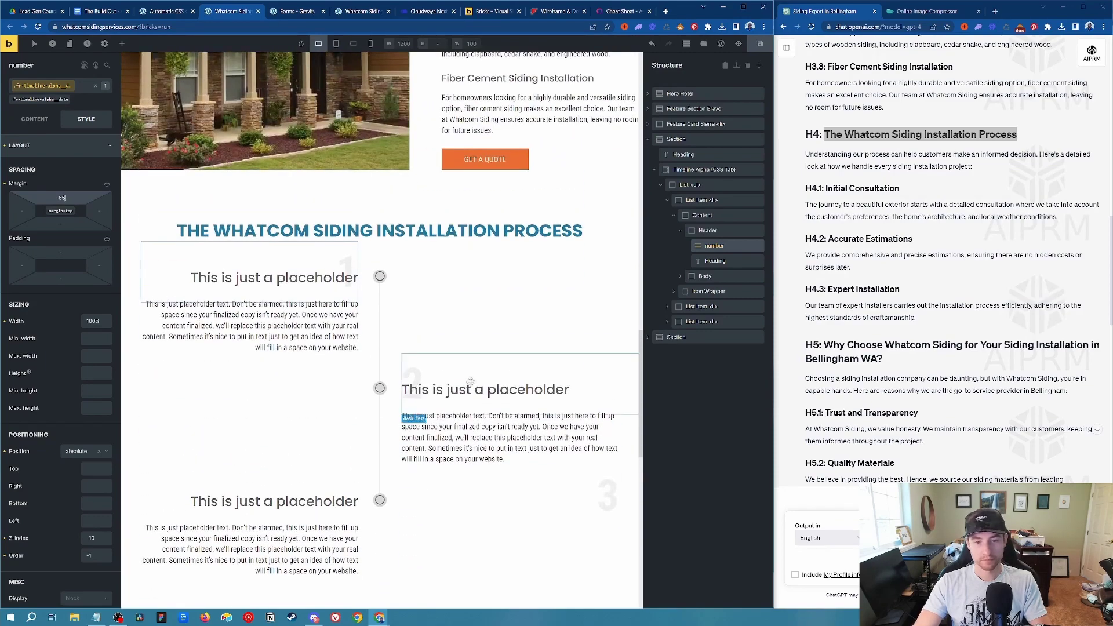
click(612, 504)
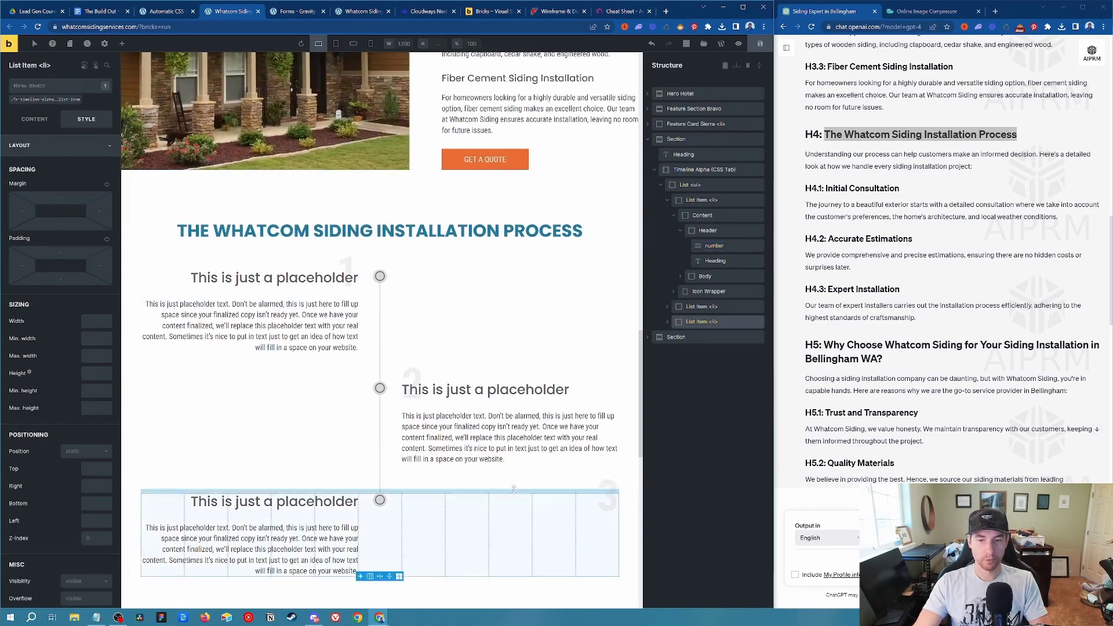
click(668, 322)
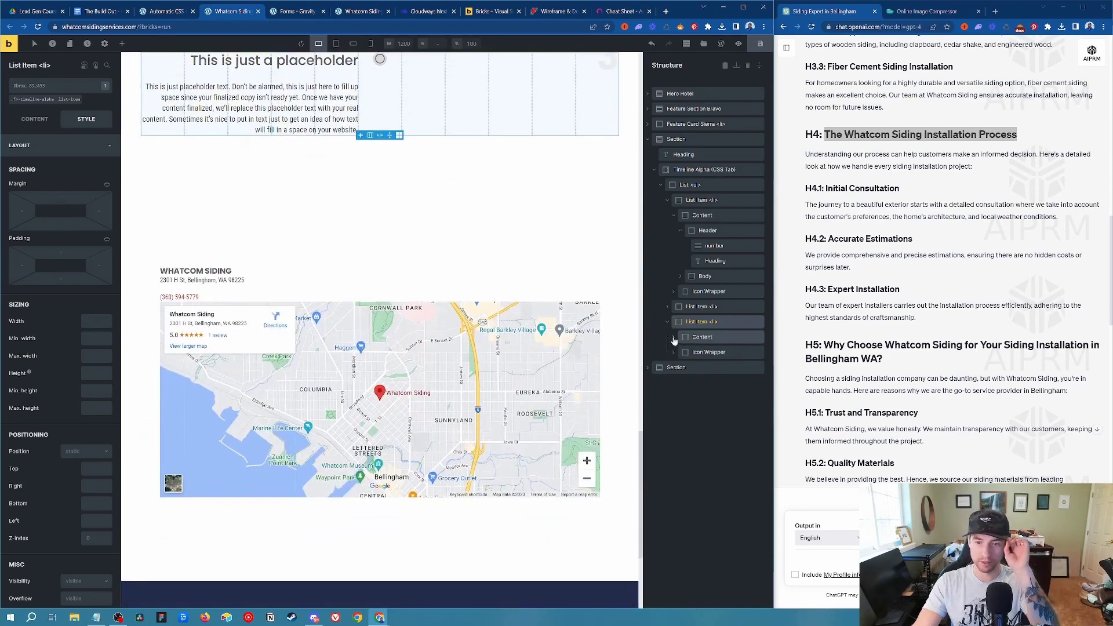
click(677, 338)
click(681, 353)
click(702, 322)
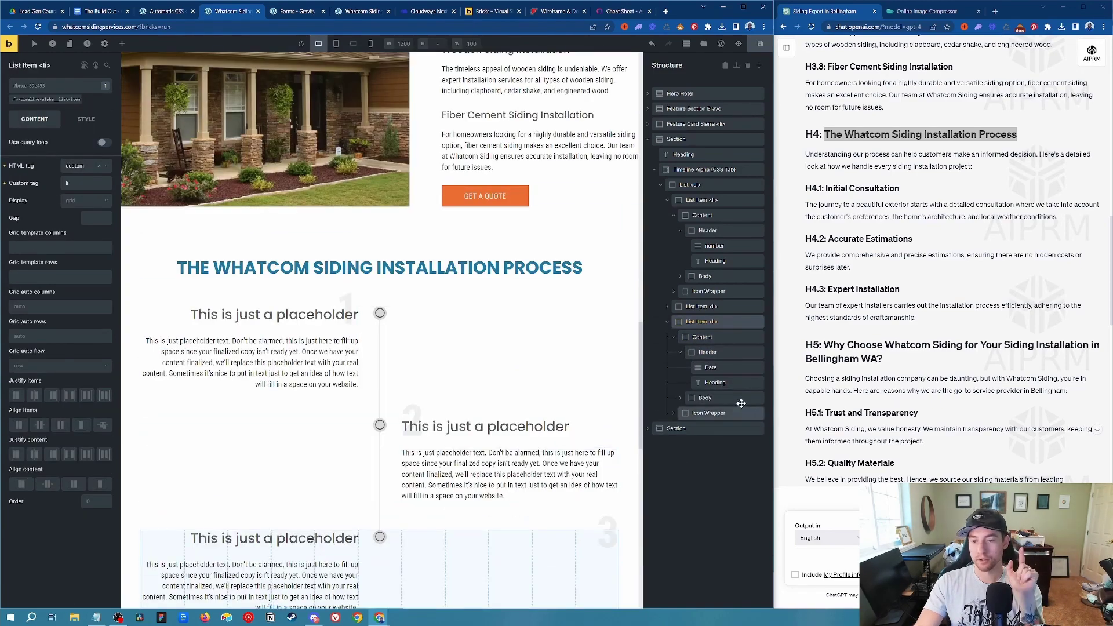
click(709, 368)
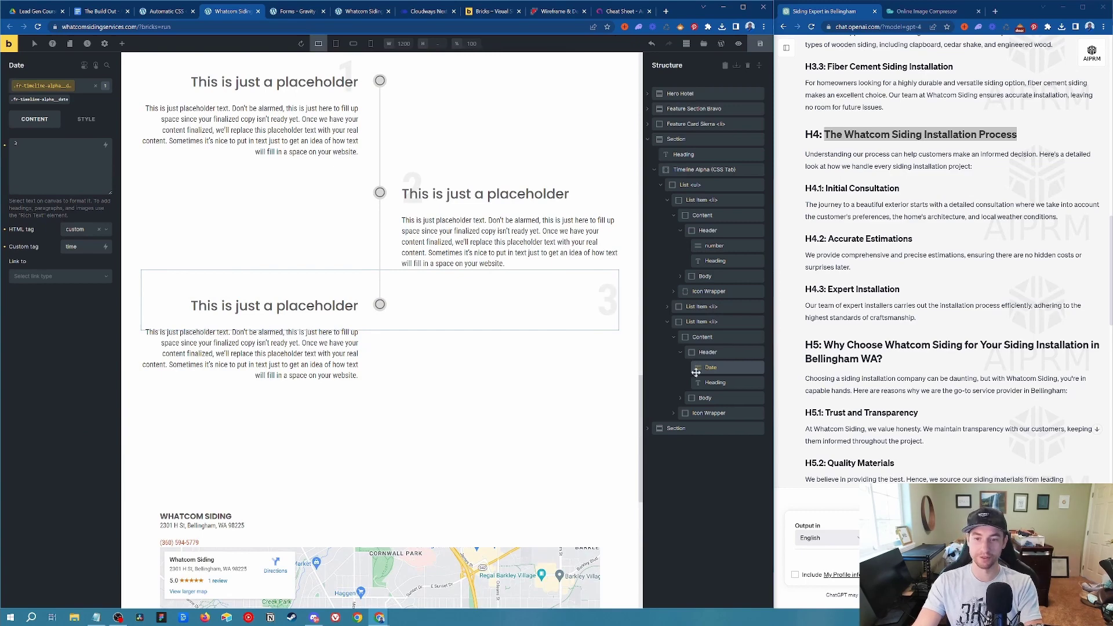
right_click(734, 366)
click(719, 408)
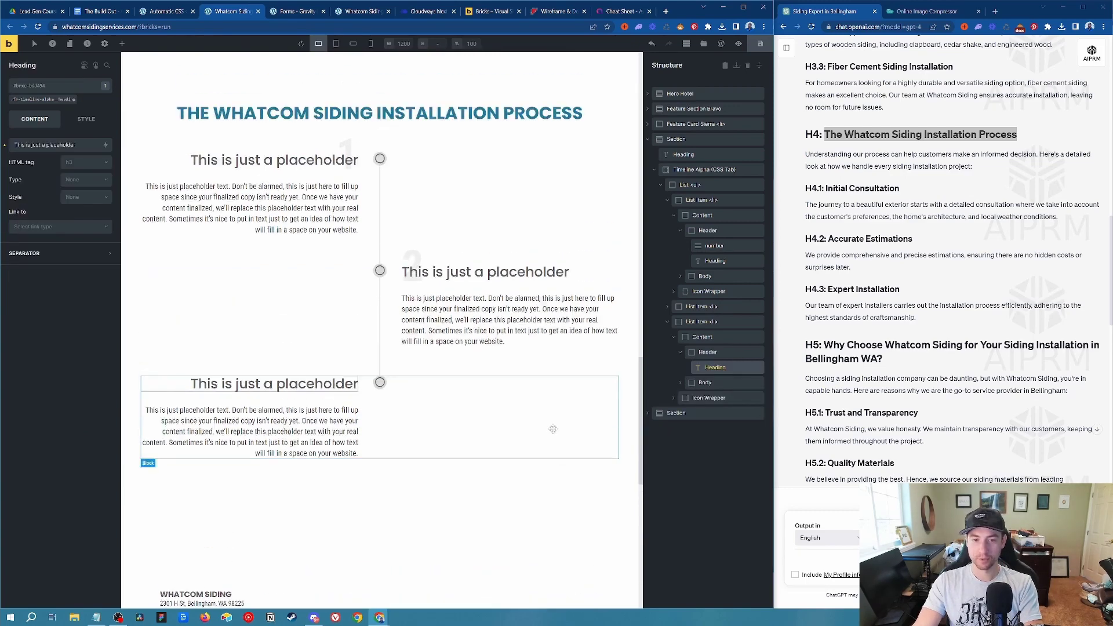
Delete the large background numbers from the second and first timeline items.
right_click(427, 396)
click(419, 447)
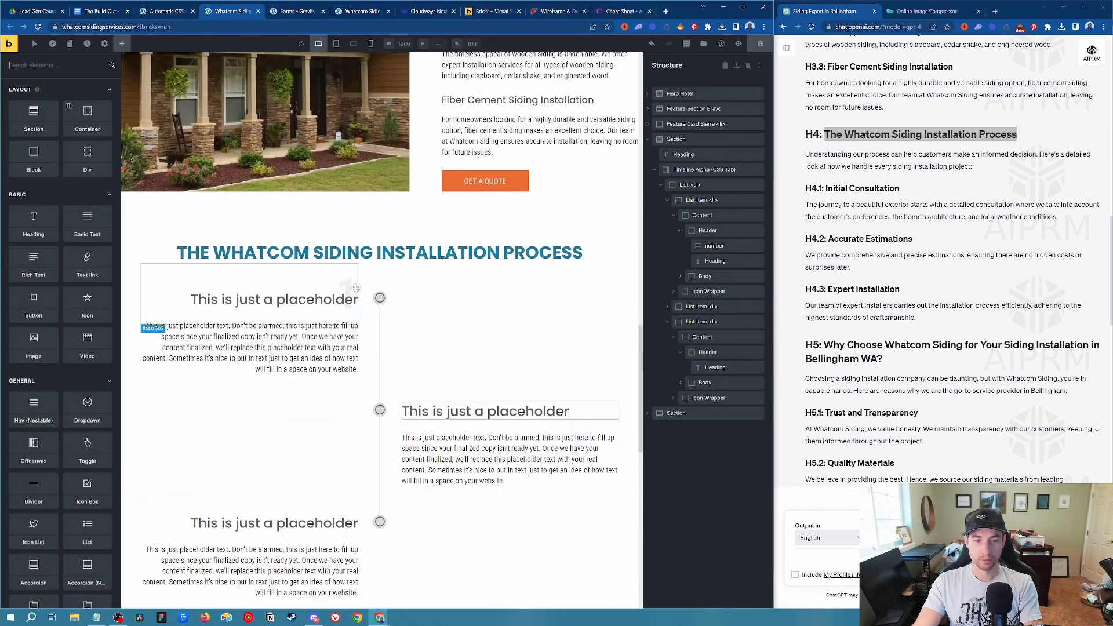
right_click(351, 282)
click(366, 334)
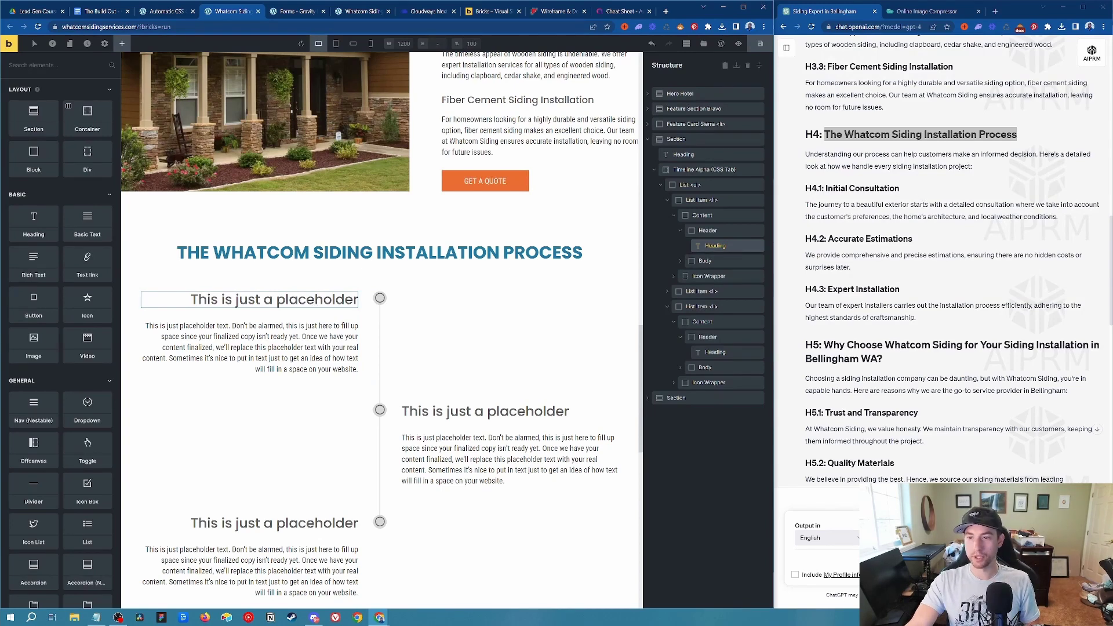
Copy the H4.1 title "Initial Consultation" from the generated copy and replace the first timeline heading with it.
drag(826, 188, 899, 188)
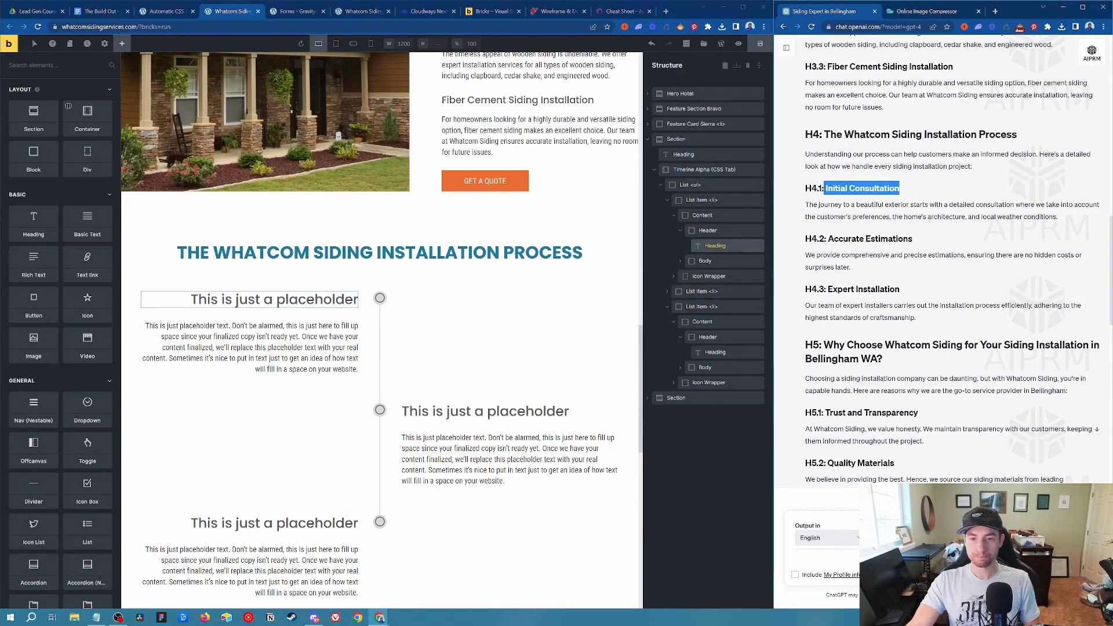
click(908, 194)
drag(900, 189, 826, 191)
key(ctrl+c)
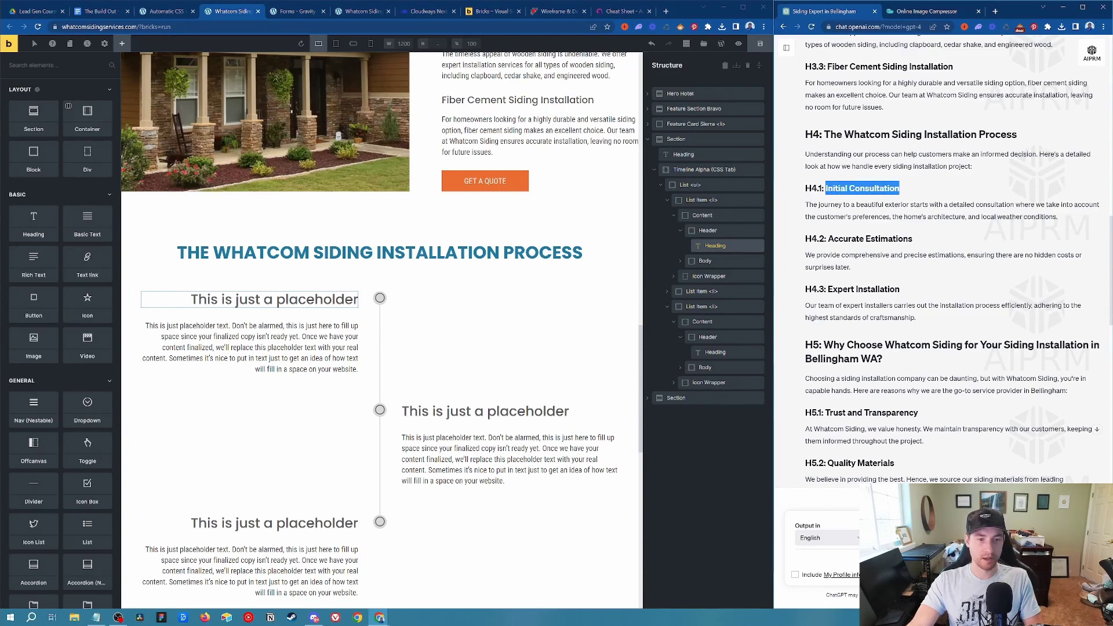
key(alt+Tab)
key(ctrl+a)
key(ctrl+v)
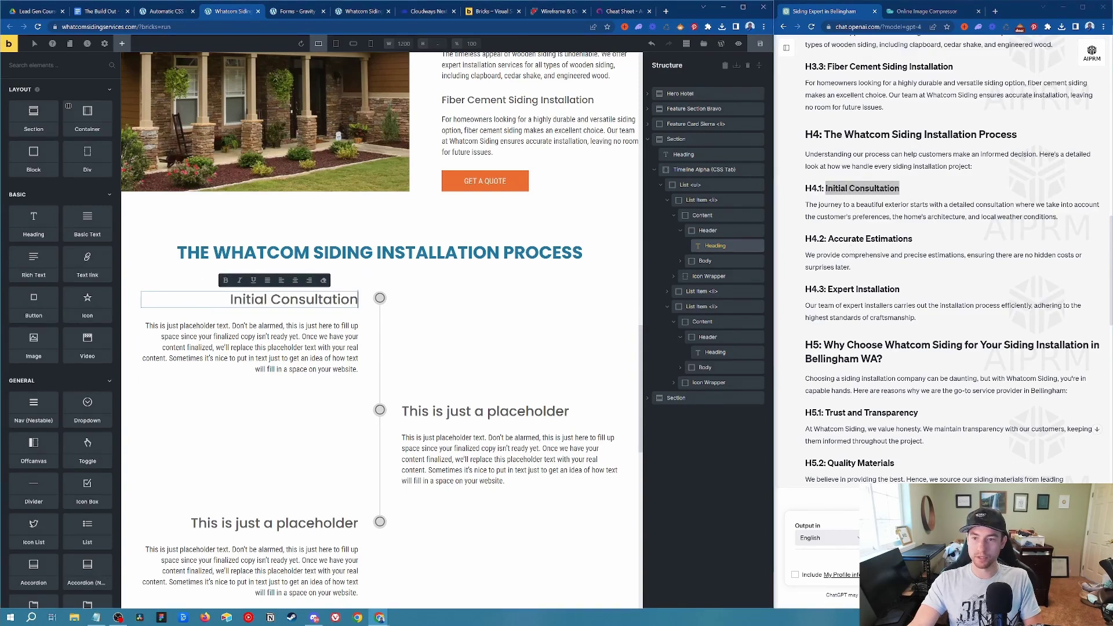
Replace the second timeline heading with the H4.2 title "Accurate Estimations" from the generated copy.
drag(828, 239, 909, 239)
key(ctrl+c)
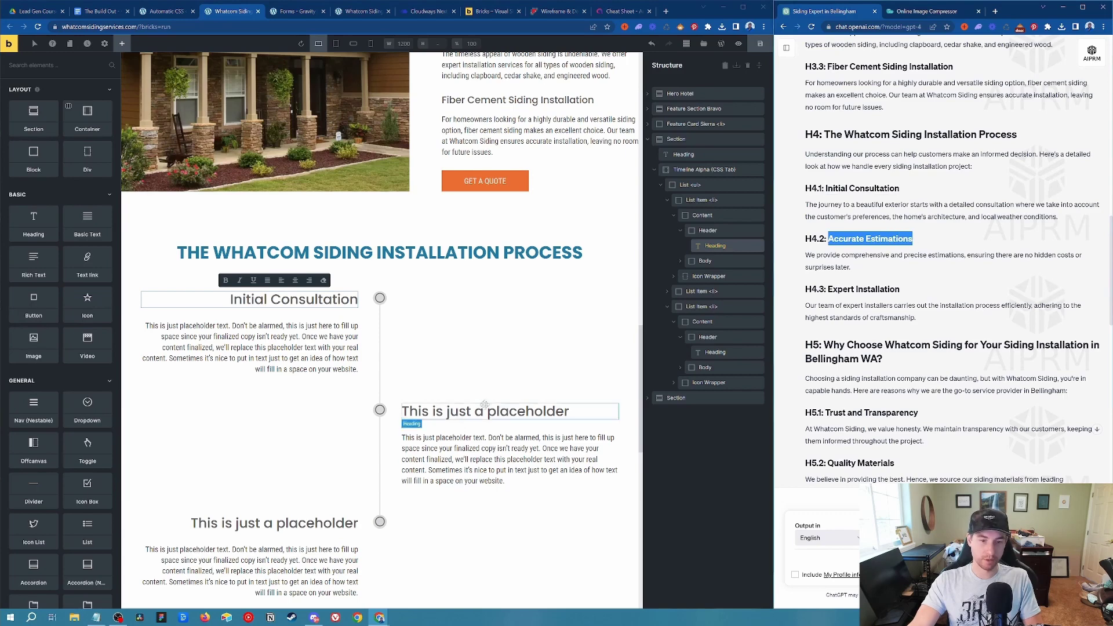
click(485, 411)
key(ctrl+a)
key(ctrl+v)
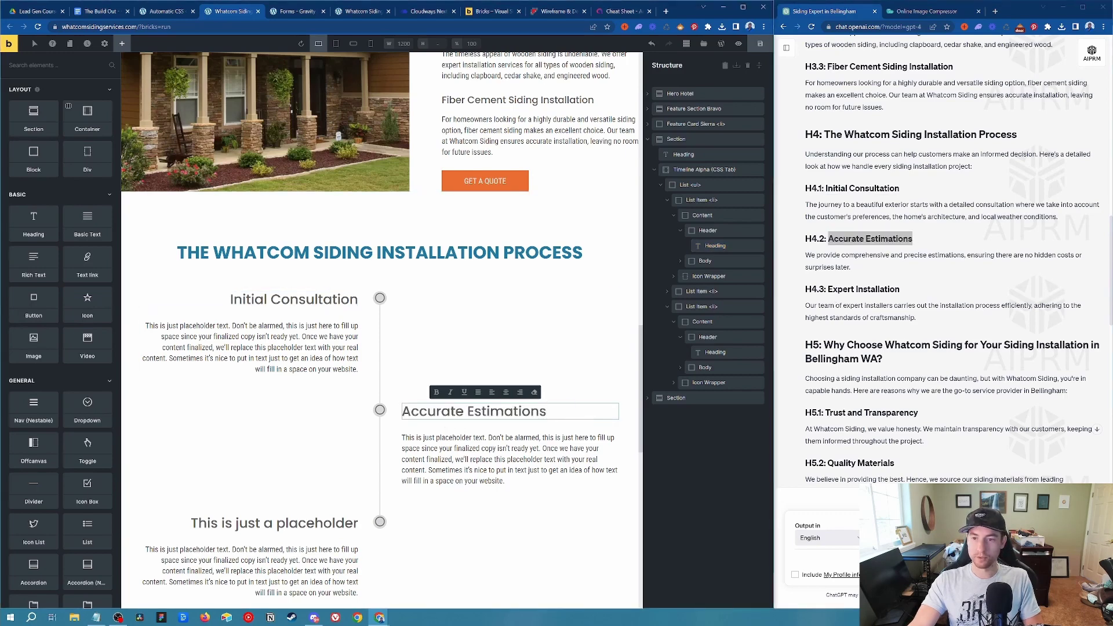
Replace the third timeline heading with the H4.3 title "Expert Installation" from the generated copy.
drag(828, 290, 900, 290)
key(ctrl+c)
click(274, 523)
key(ctrl+a)
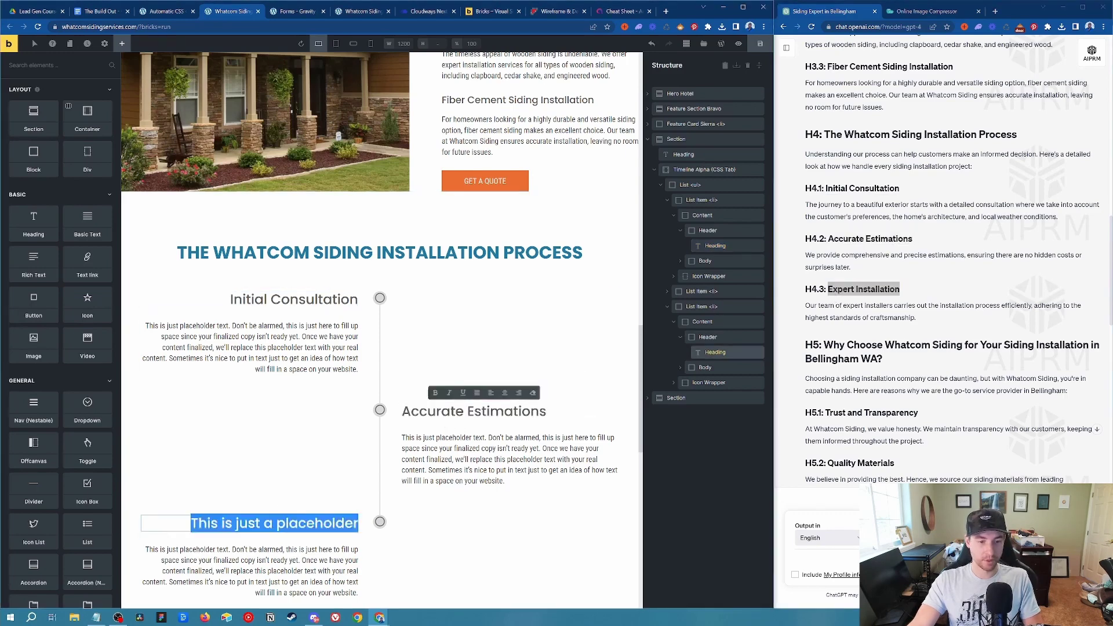
key(ctrl+v)
Set the HTML tag of the Initial Consultation, Accurate Estimations and Expert Installation headings to h4.
click(305, 300)
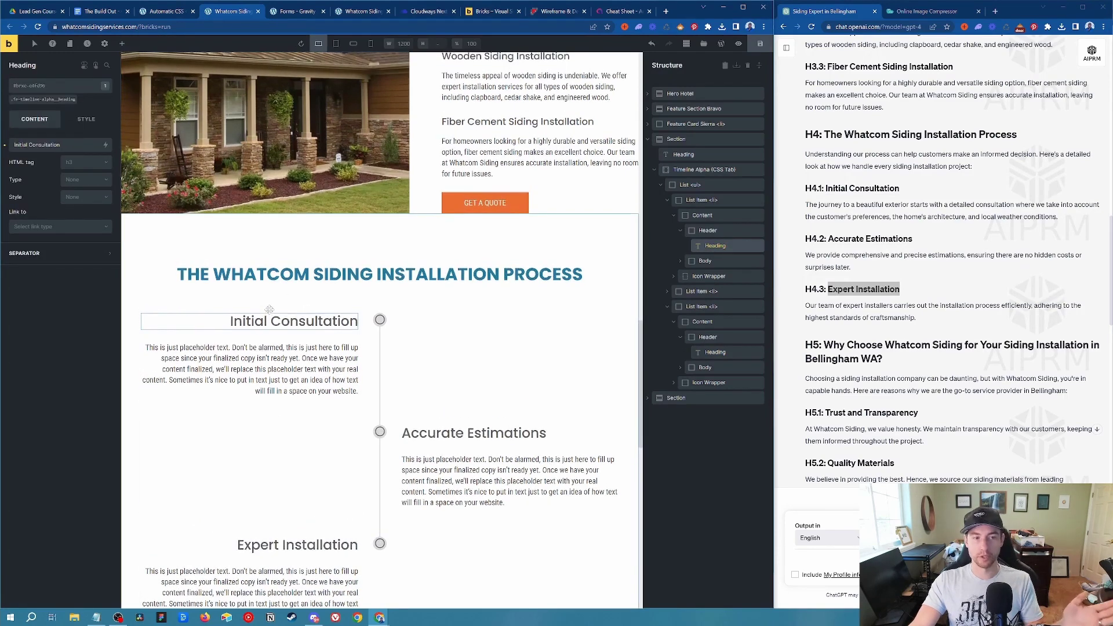
click(91, 162)
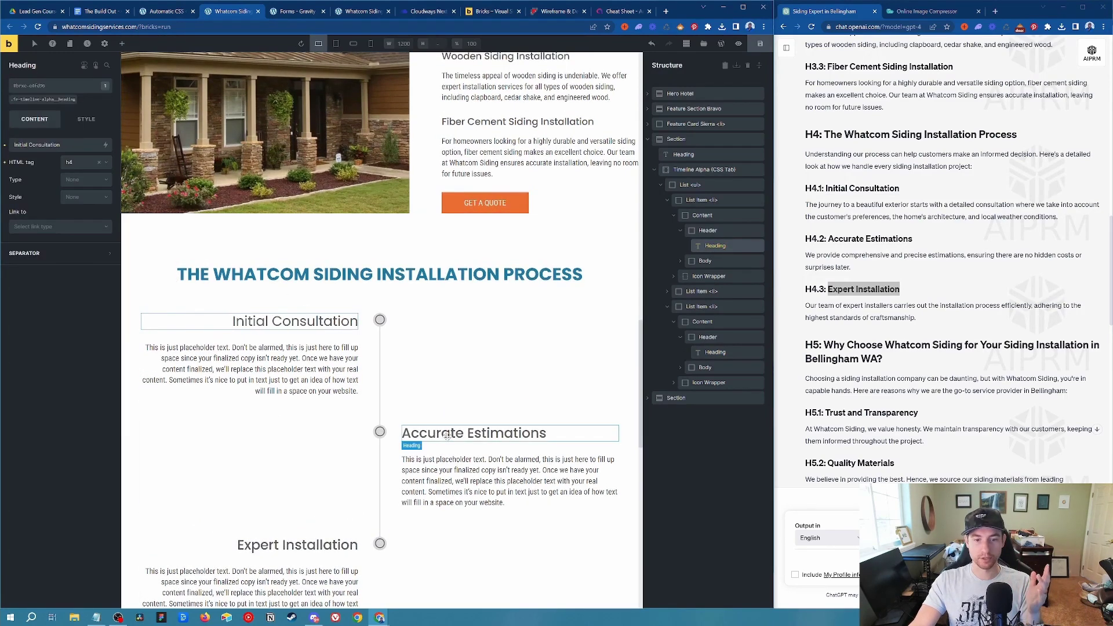
click(446, 436)
click(95, 164)
click(82, 204)
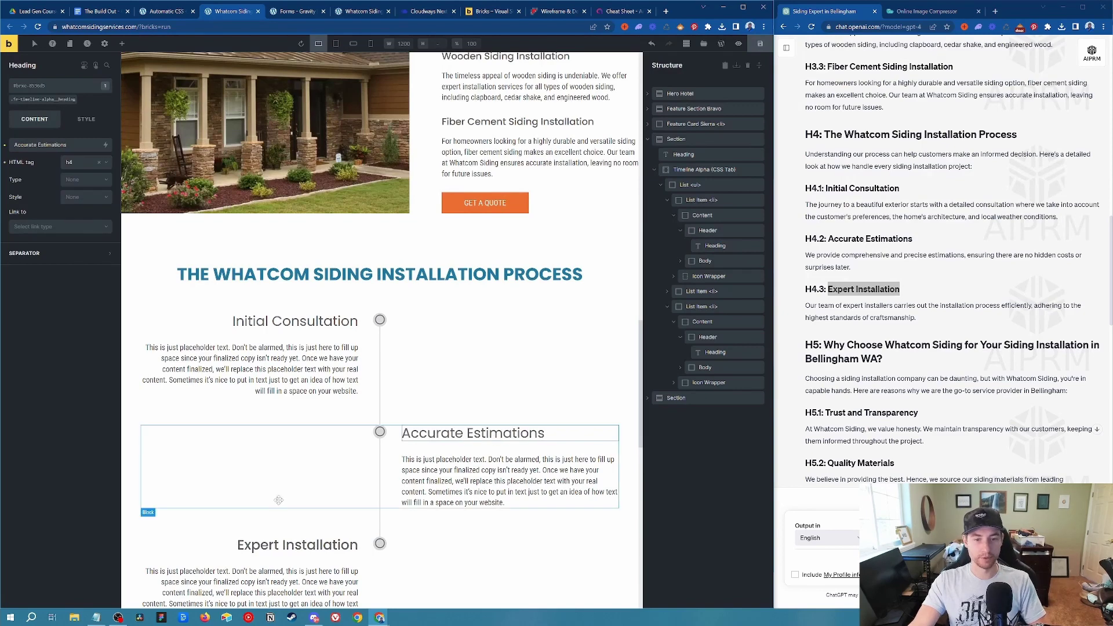
click(192, 545)
click(74, 166)
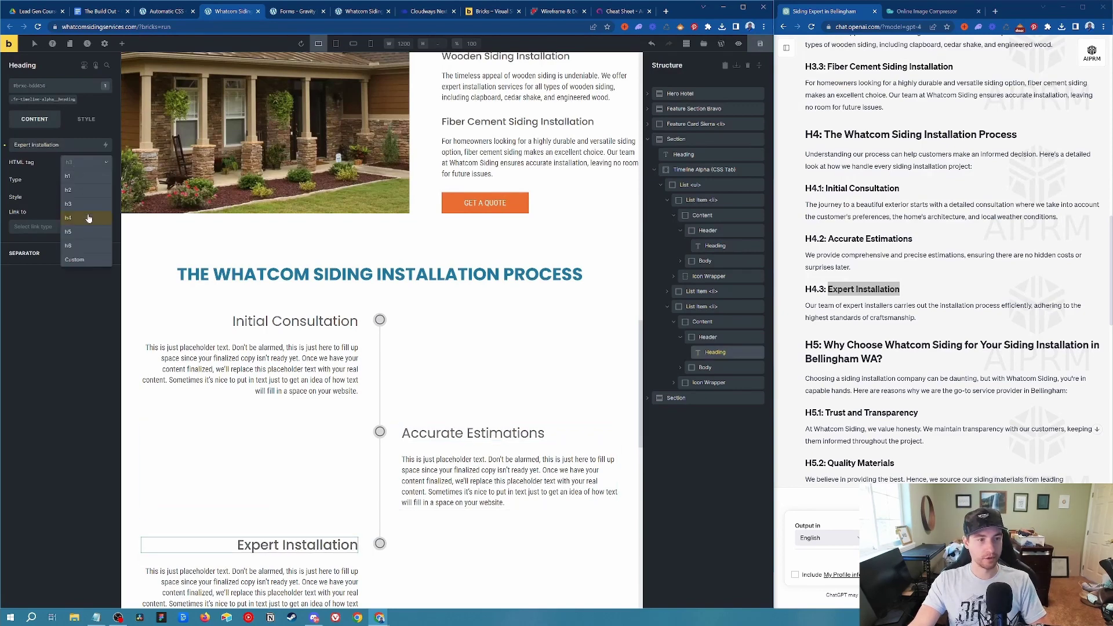
click(85, 216)
Replace the placeholder text under Initial Consultation with the H4.1 paragraph beginning "The journey to a beautiful exterior".
scroll(486, 273, down, 3)
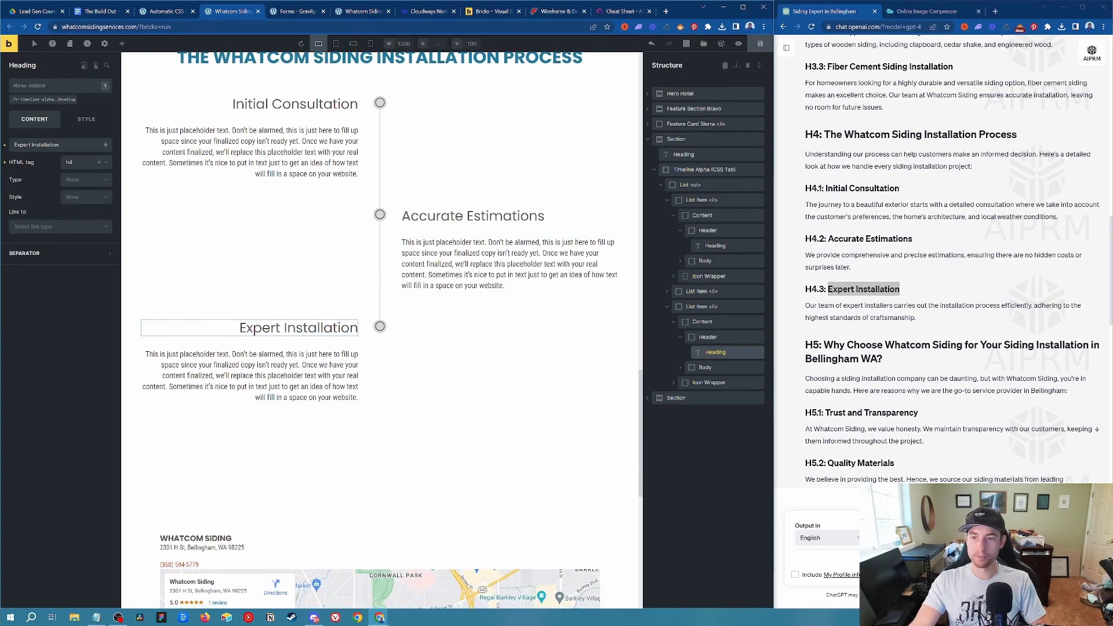
click(841, 183)
drag(1076, 221, 806, 206)
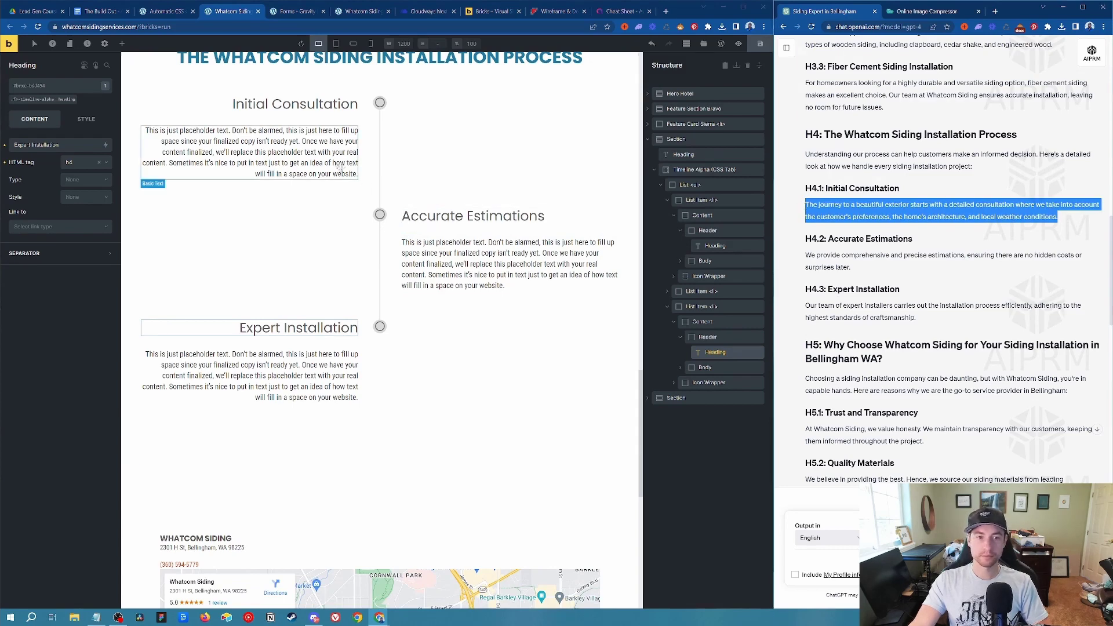
click(329, 150)
key(ctrl+a)
key(ctrl+v)
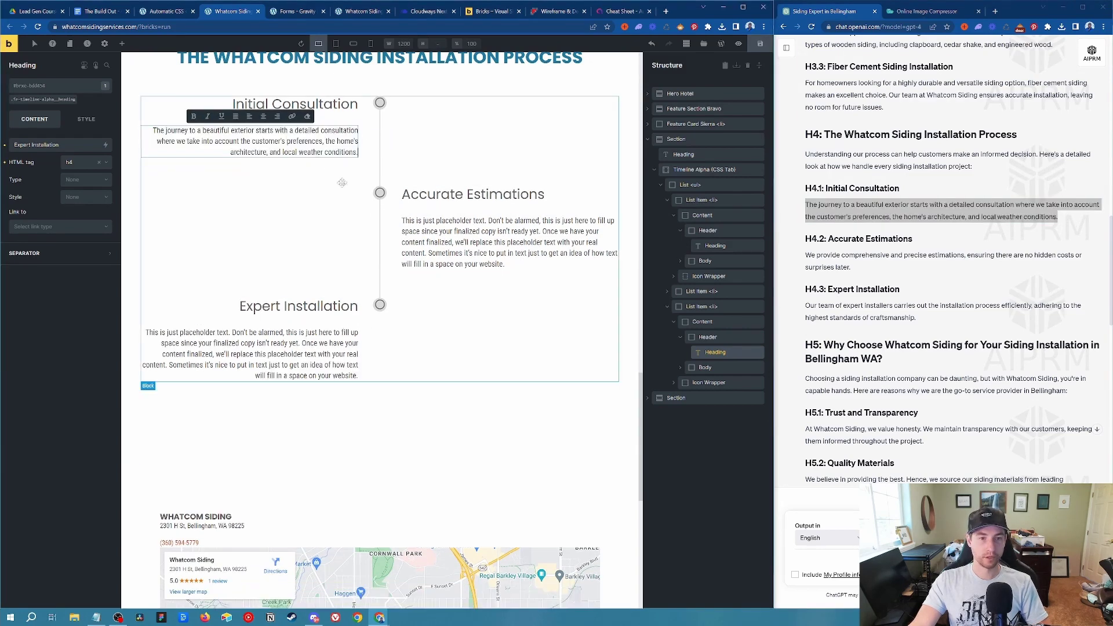
Replace the placeholder text under Accurate Estimations with the H4.2 paragraph beginning "We provide comprehensive and precise estimations".
drag(807, 39, 803, 255)
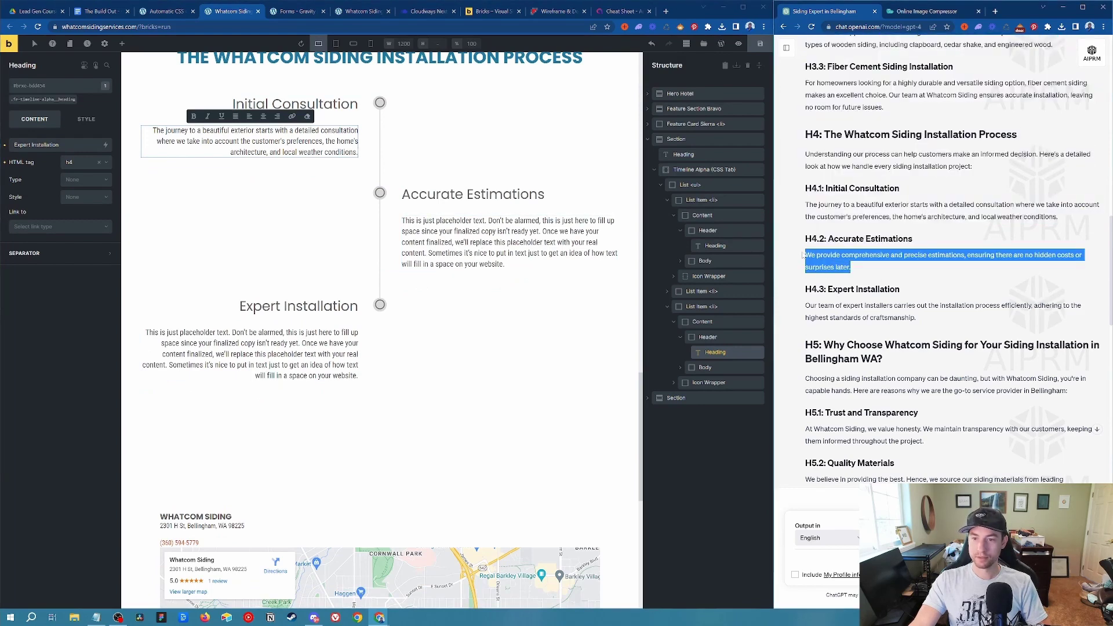
key(ctrl+c)
click(505, 241)
key(ctrl+a)
key(ctrl+v)
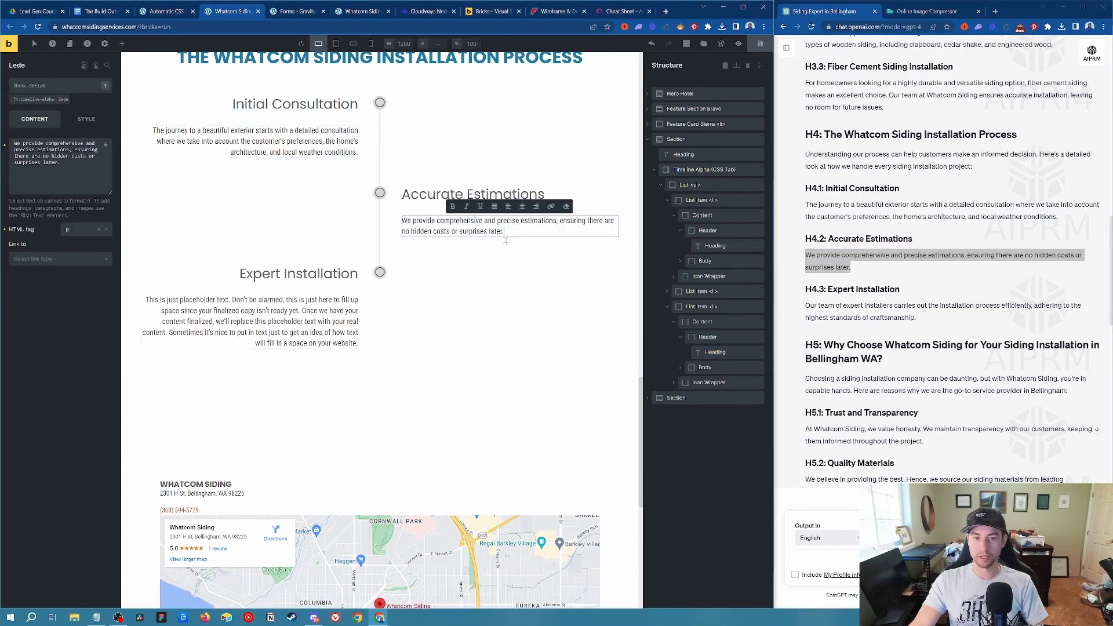
Replace the placeholder text under Expert Installation in the timeline with the H4.3 Expert Installation paragraph from ChatGPT.
drag(917, 319, 803, 308)
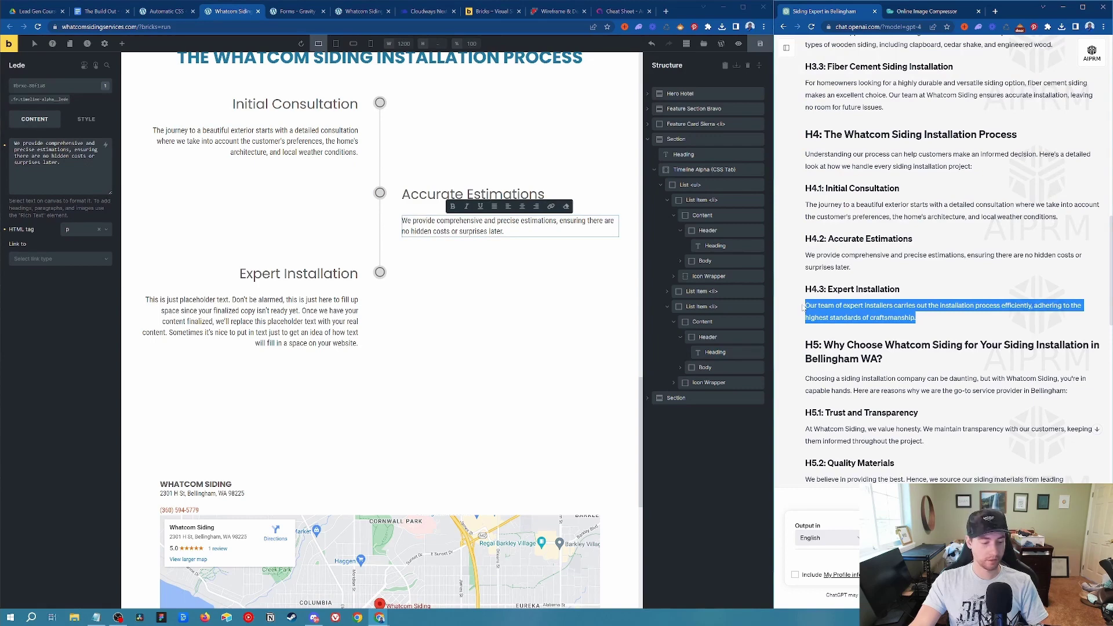
key(ctrl+c)
click(148, 351)
key(ctrl+a)
key(ctrl+v)
click(466, 351)
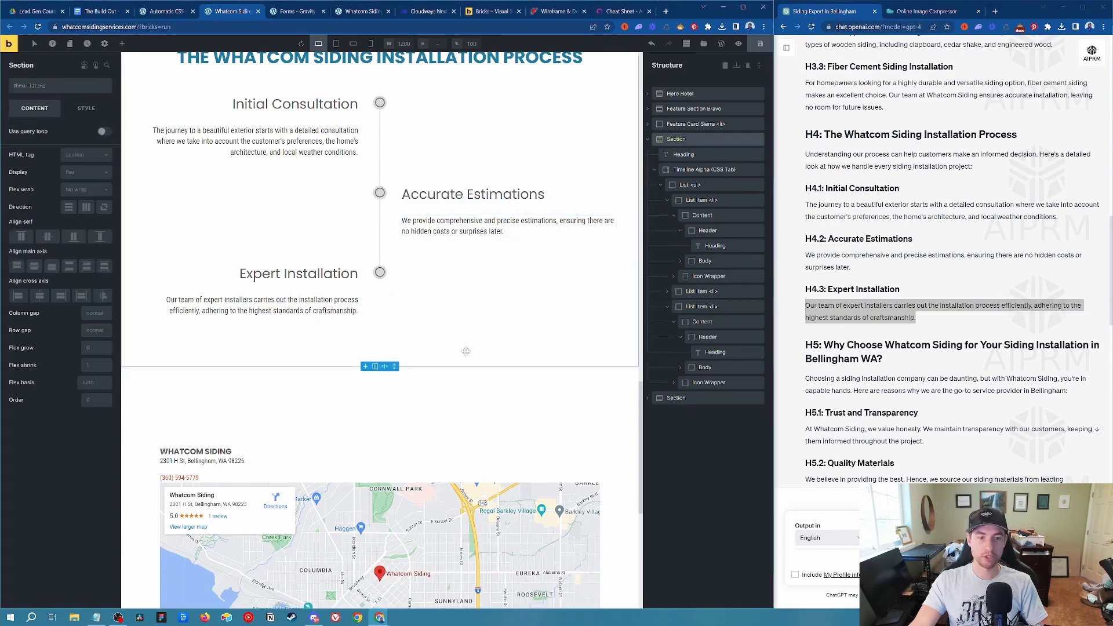
Set the timeline icons' color to var(--secondary-medium) from the ACSS Secondary palette.
scroll(466, 351, up, 4)
click(380, 320)
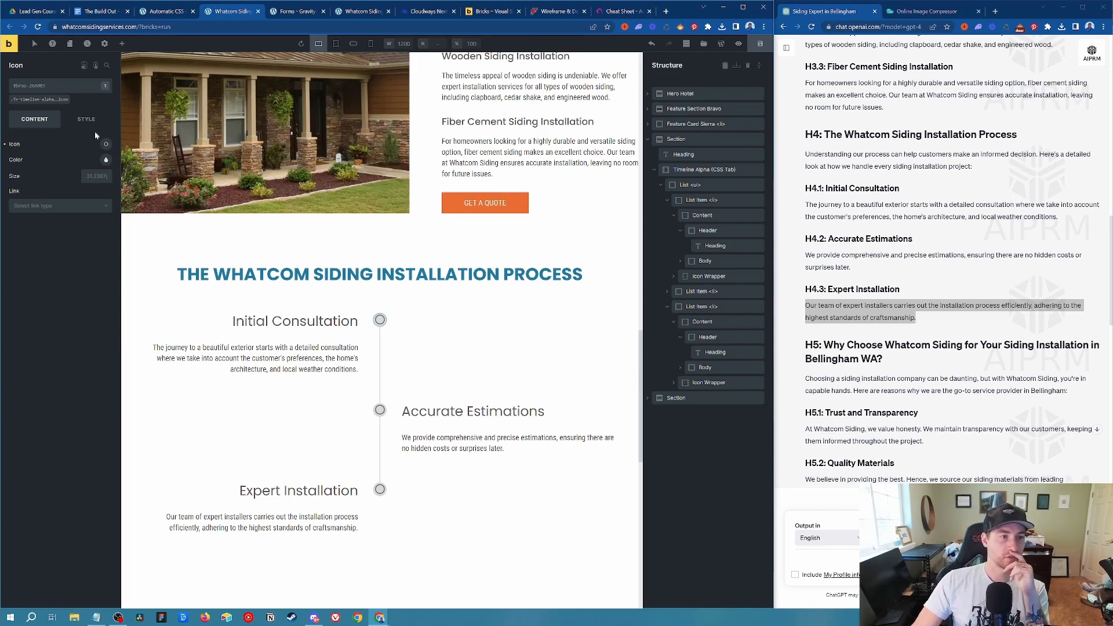
click(106, 160)
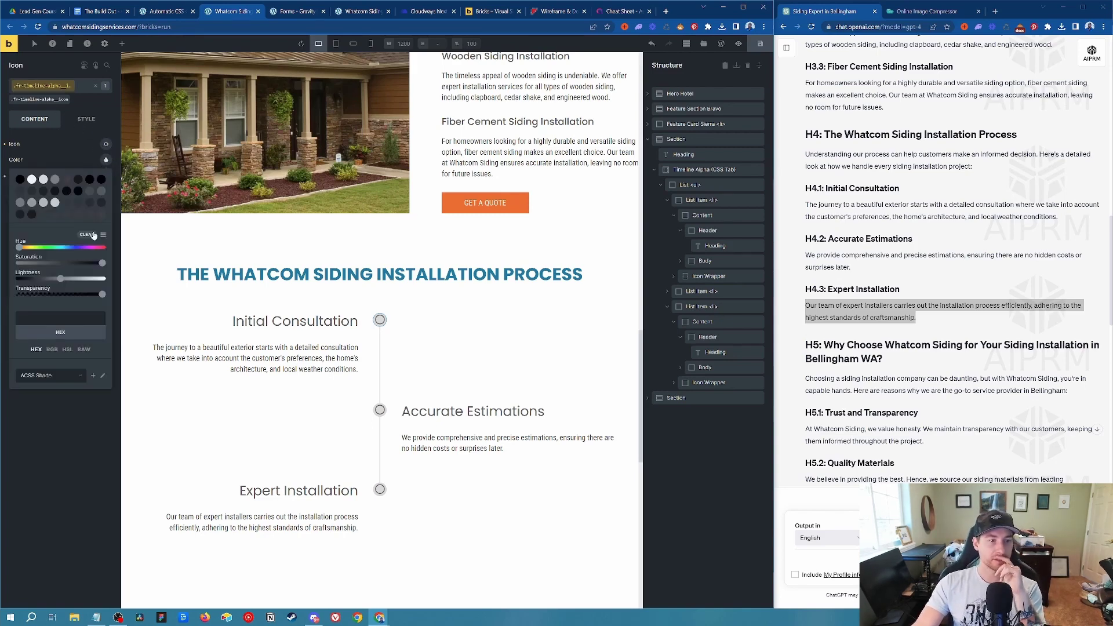
click(46, 375)
click(41, 431)
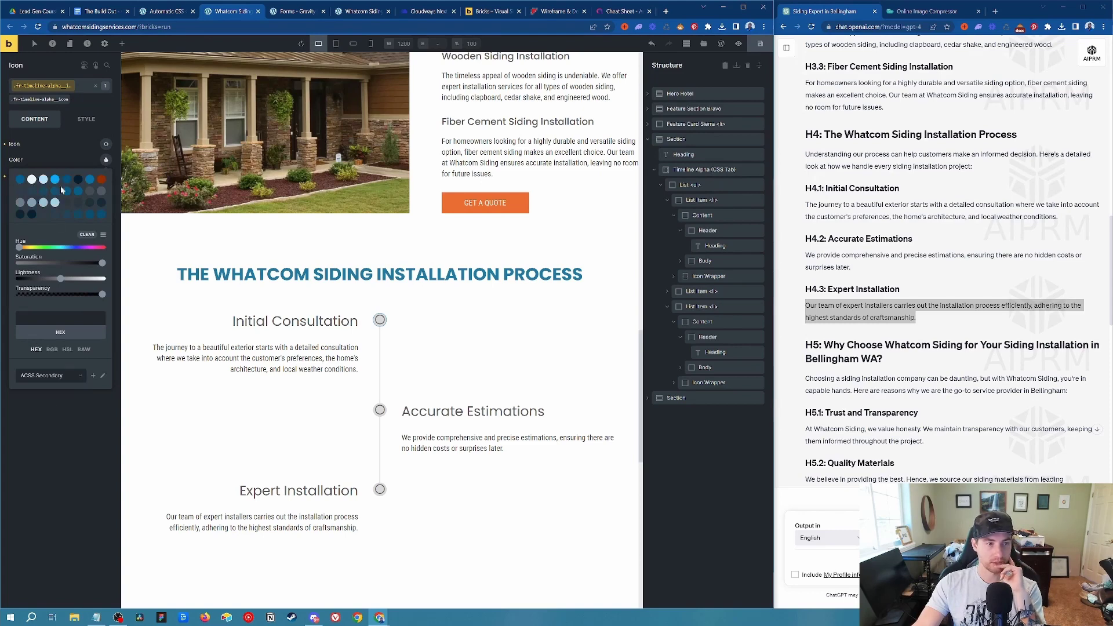
click(90, 180)
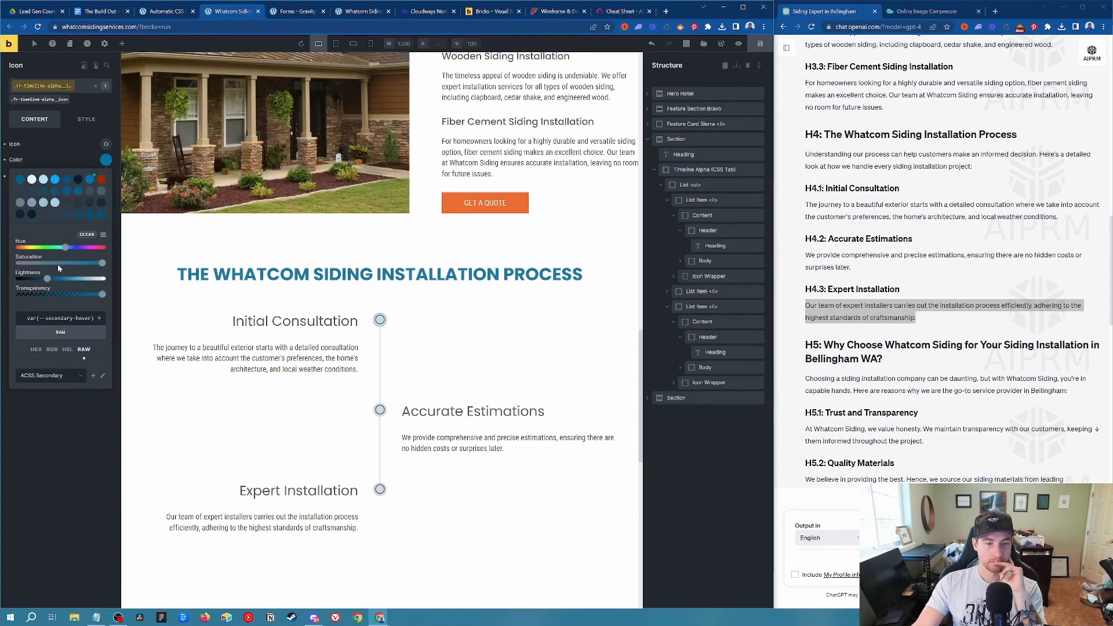
click(55, 179)
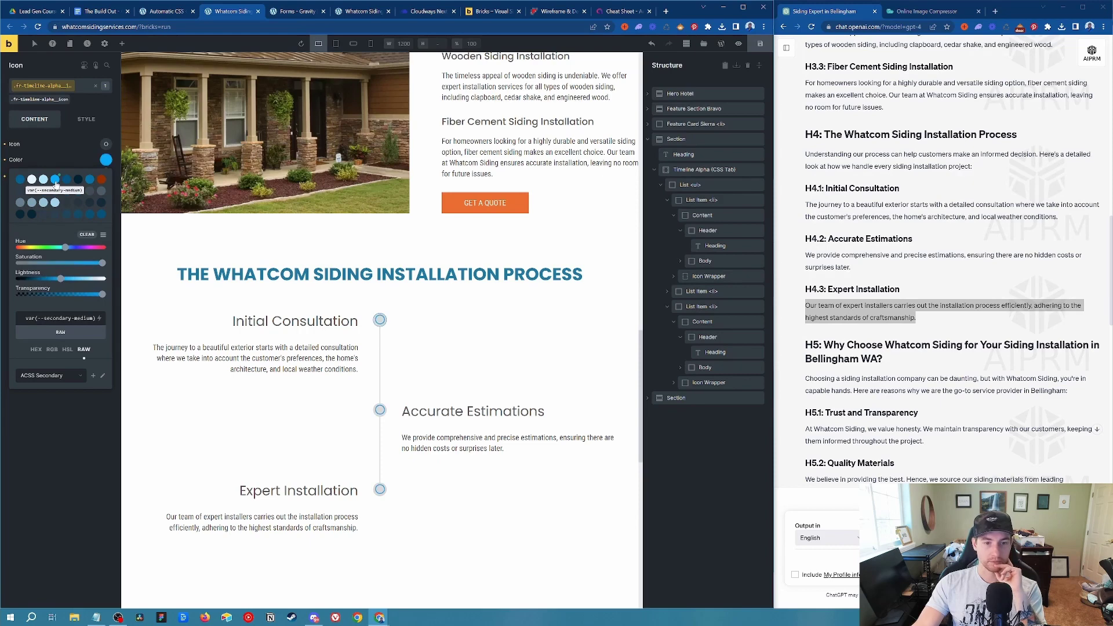
click(53, 144)
click(105, 144)
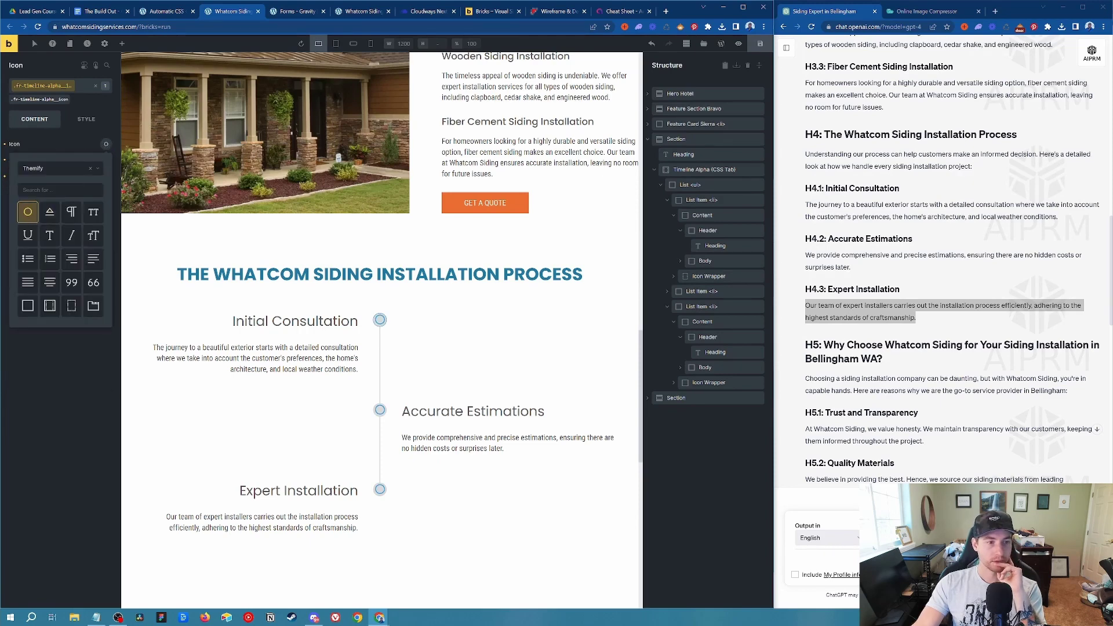
click(60, 147)
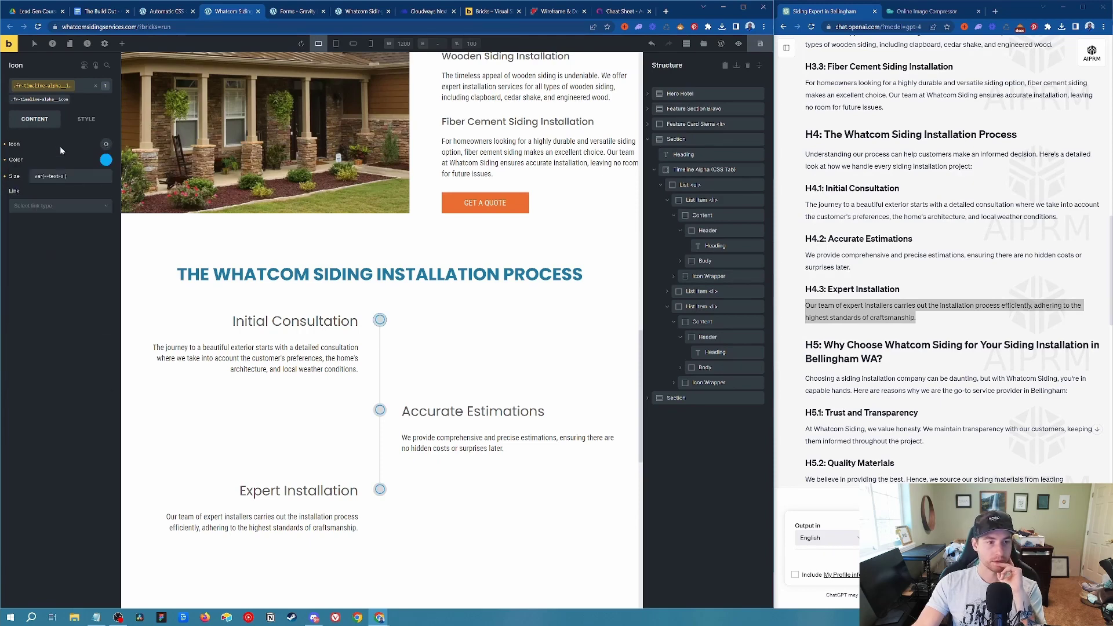
Set the timeline icons' background color to var(--base-light) from the ACSS Base palette.
click(86, 120)
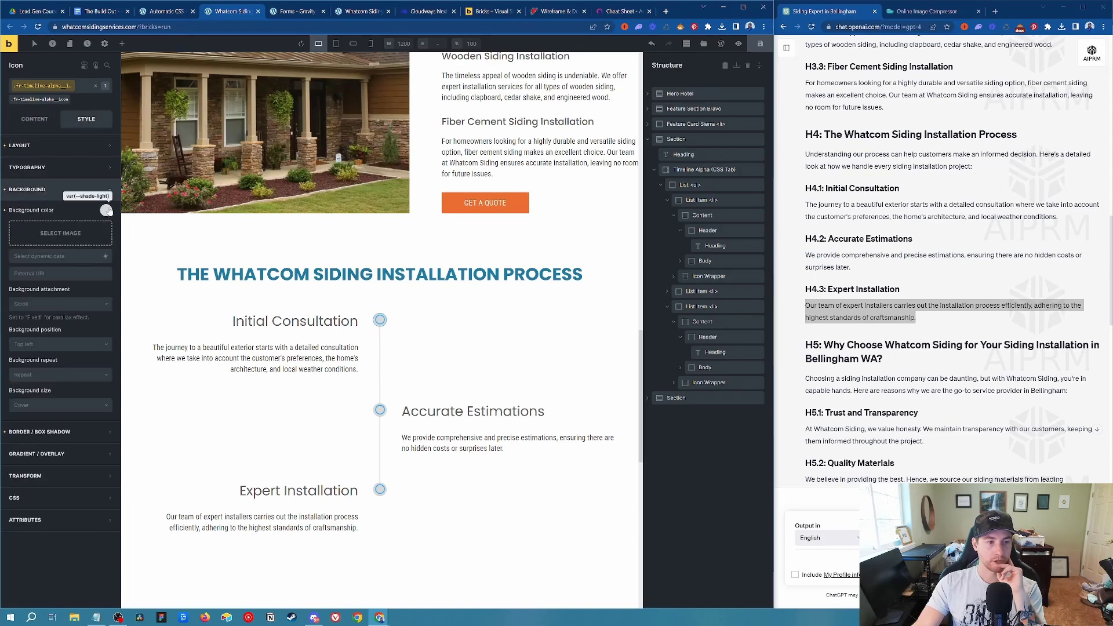
click(106, 211)
click(60, 428)
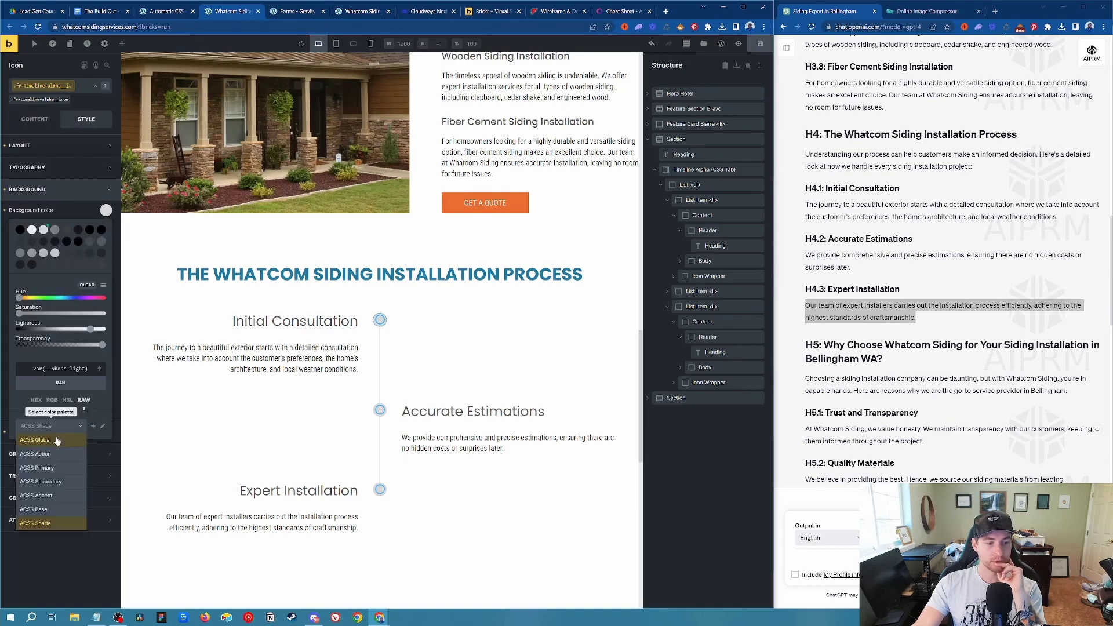
click(61, 509)
click(21, 230)
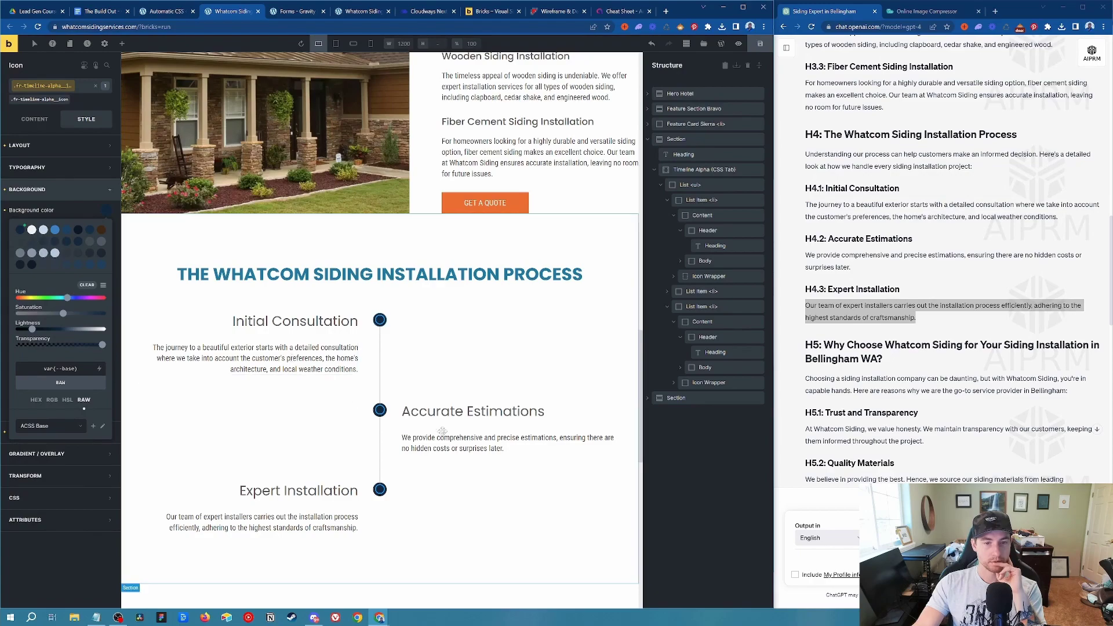
scroll(489, 440, up, 4)
scroll(490, 429, down, 8)
scroll(490, 421, up, 4)
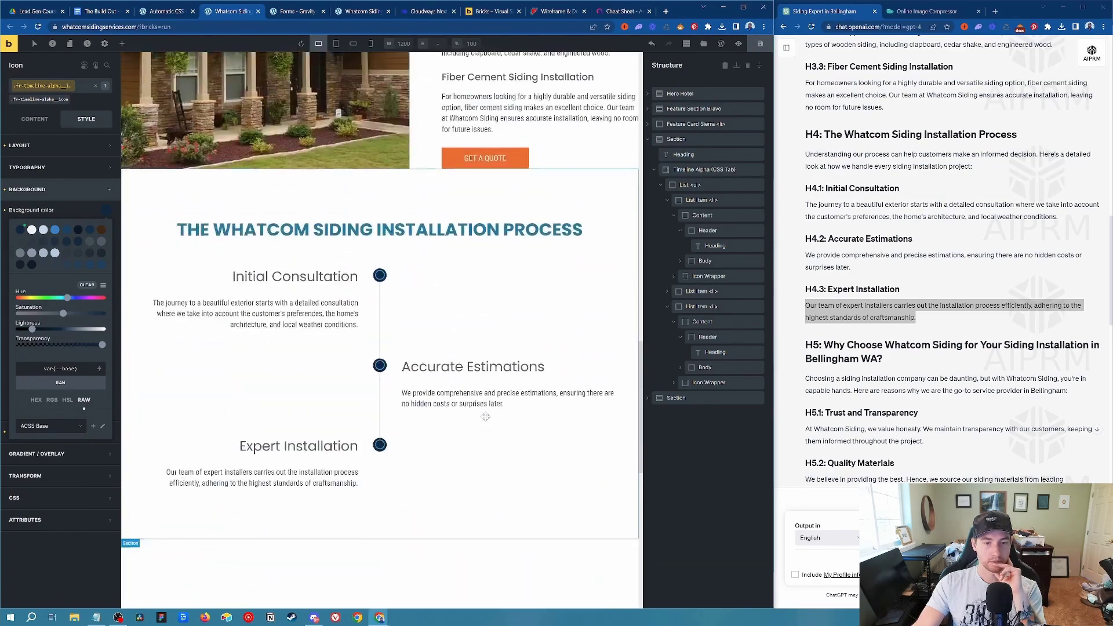
click(45, 231)
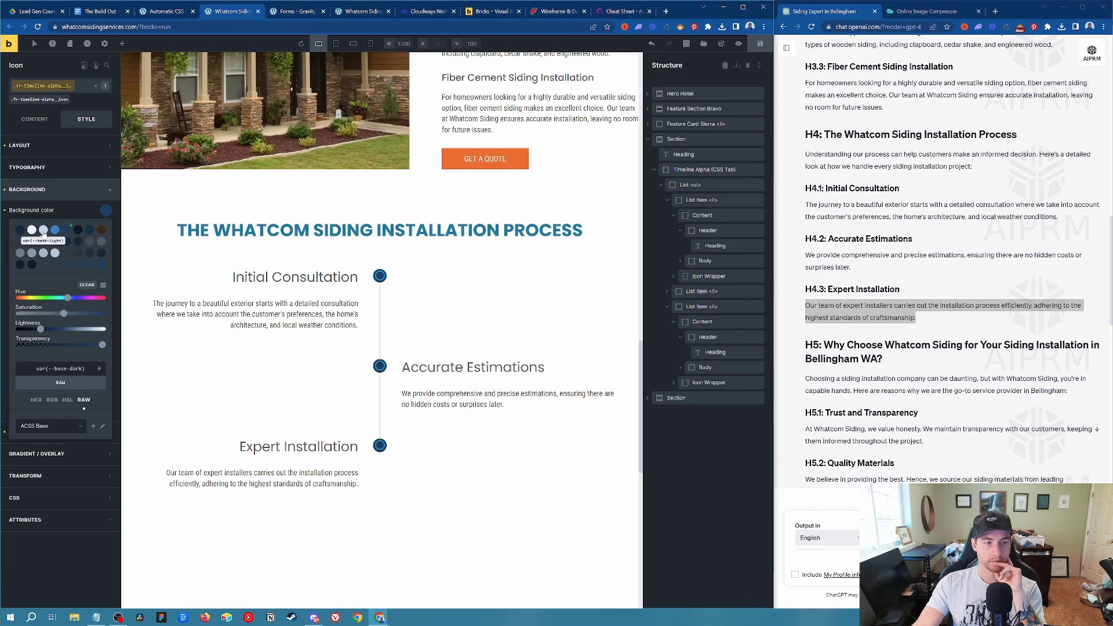
click(522, 356)
scroll(516, 348, up, 4)
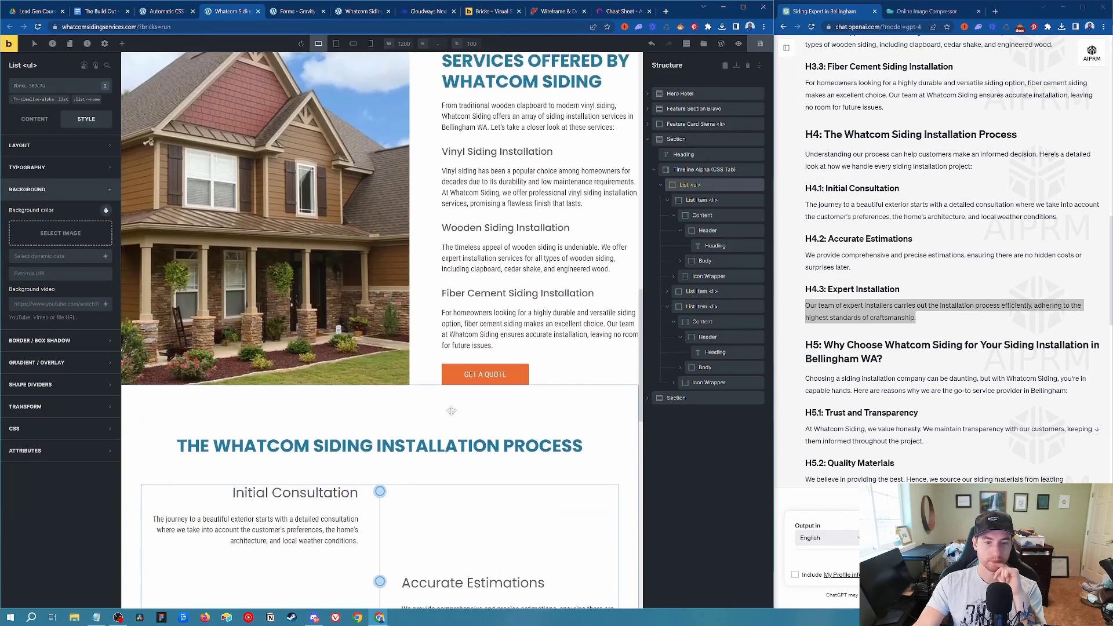
scroll(517, 329, down, 3)
scroll(517, 329, down, 3)
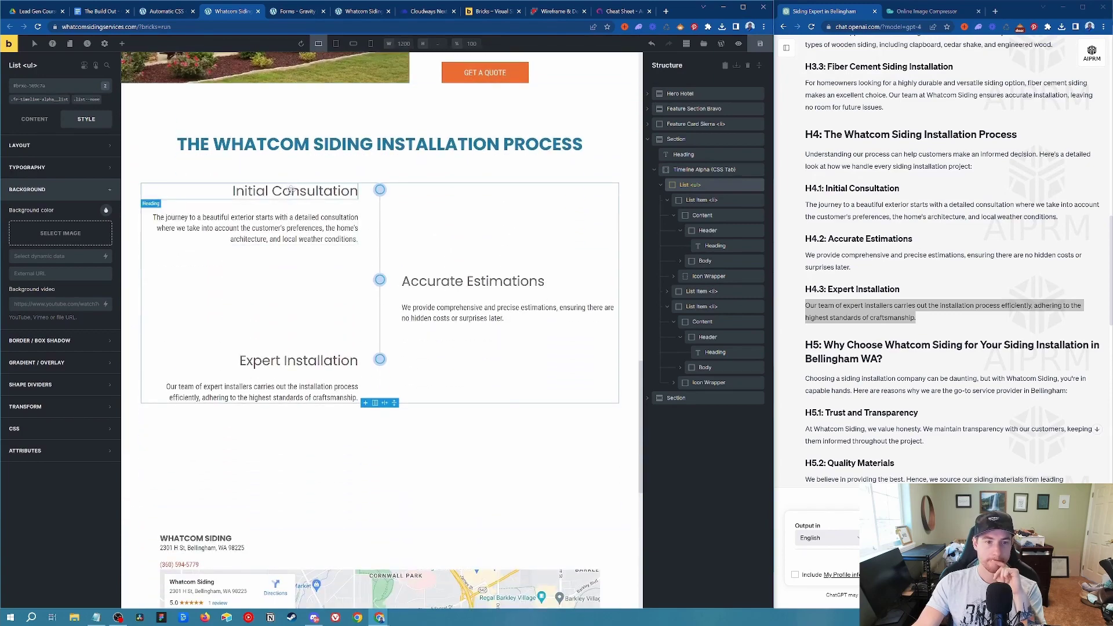
Try var(--secondary) from the ACSS Secondary palette as the timeline headings' background color, and clear it again.
click(291, 190)
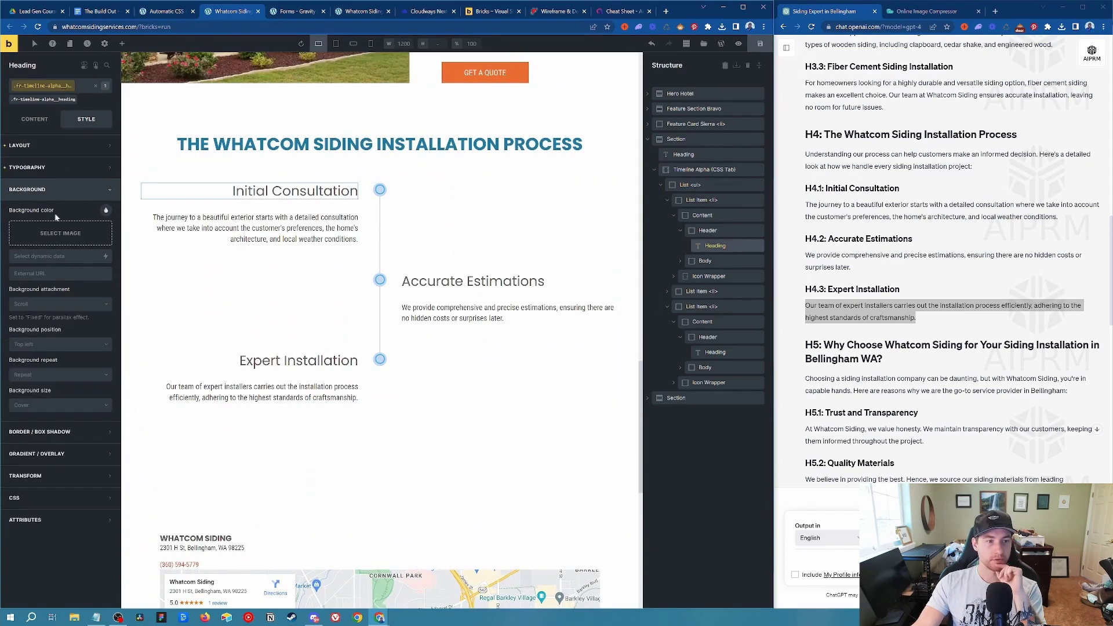
click(106, 211)
click(47, 426)
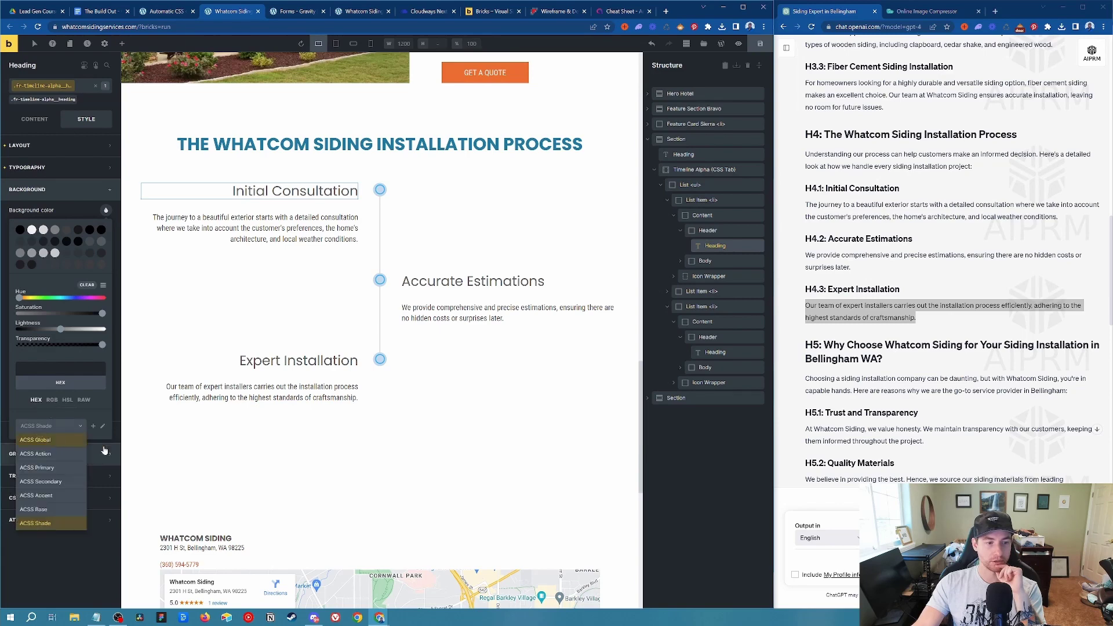
click(66, 483)
click(21, 231)
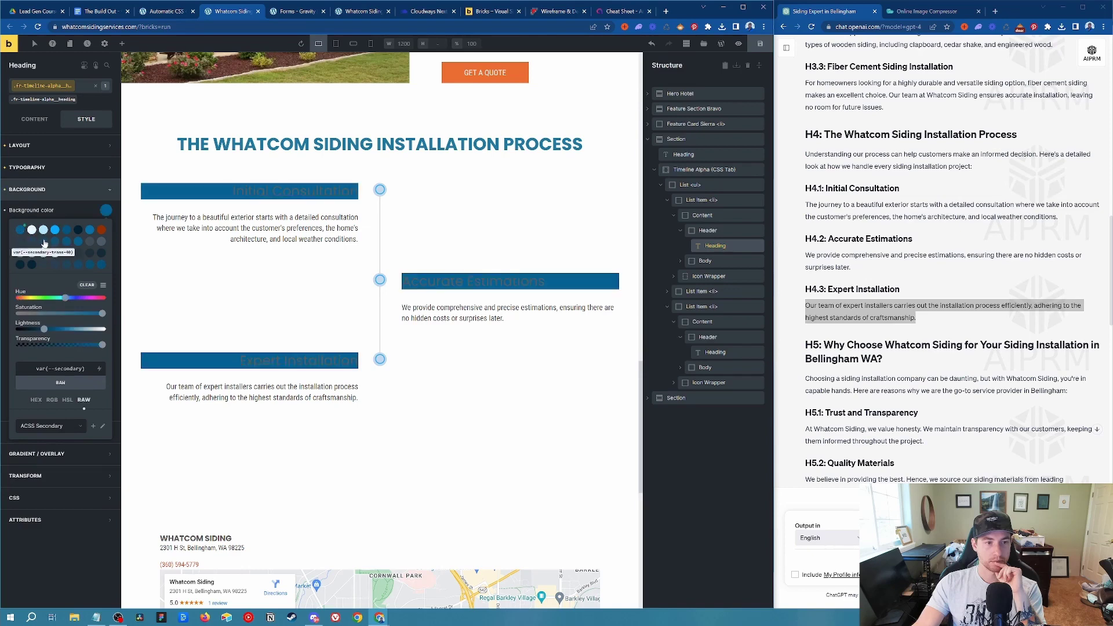
click(4, 190)
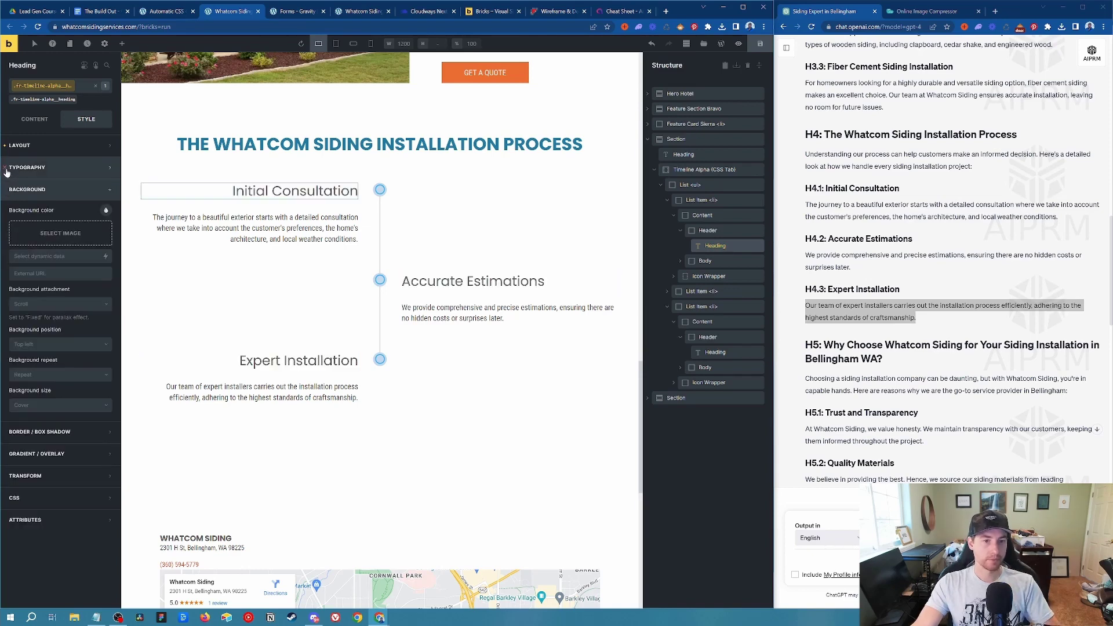
Set the timeline headings' text color to var(--secondary) from the ACSS Secondary palette.
click(38, 170)
click(106, 188)
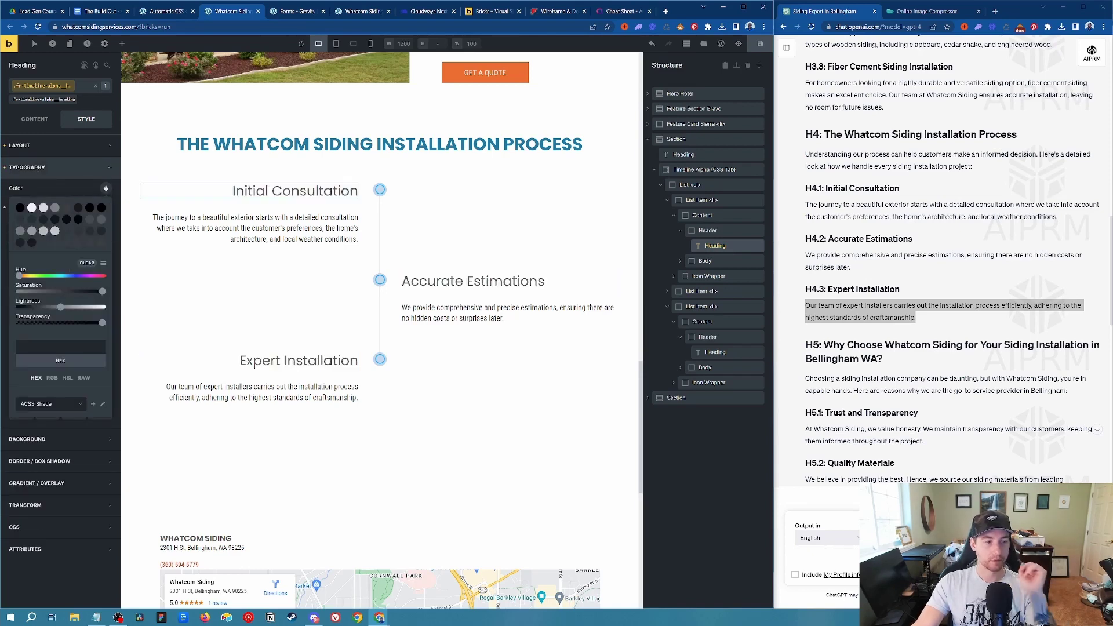
click(52, 405)
click(52, 459)
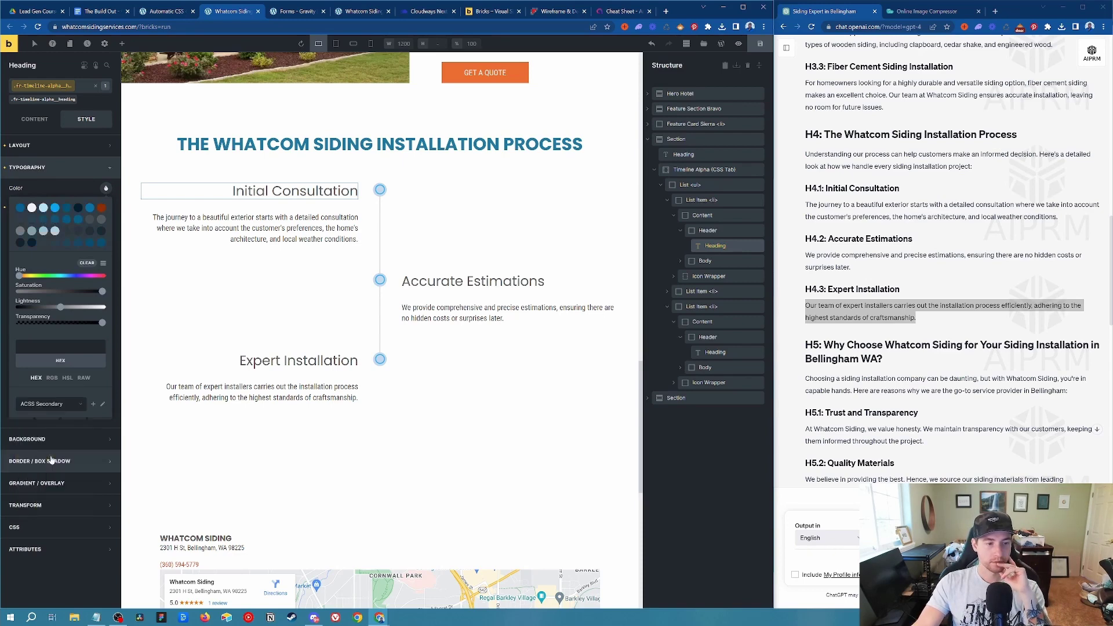
click(55, 208)
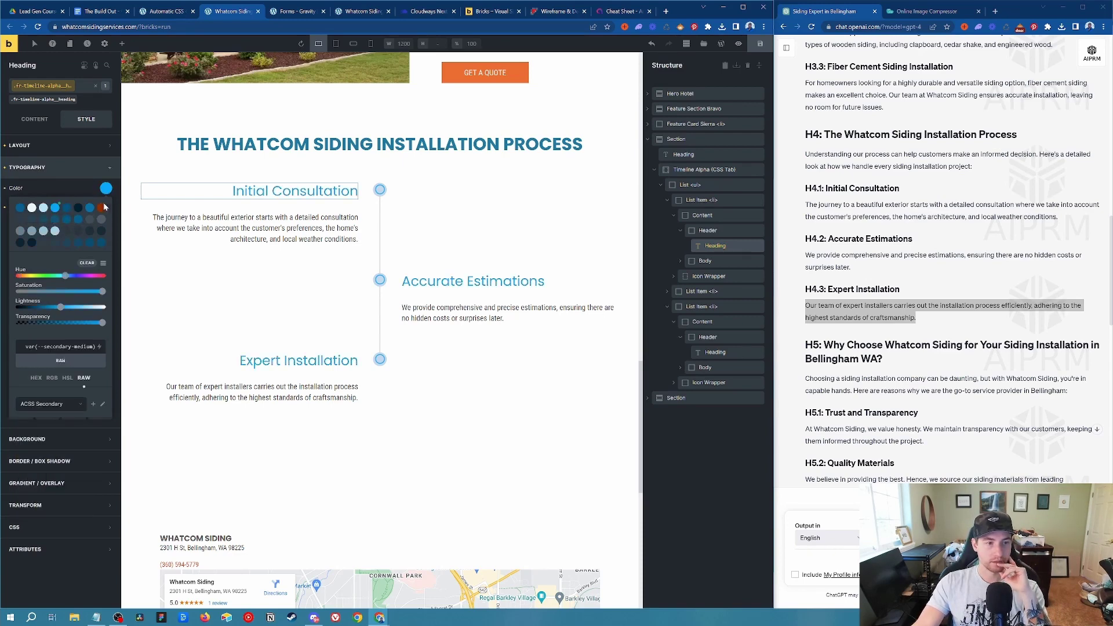
click(23, 210)
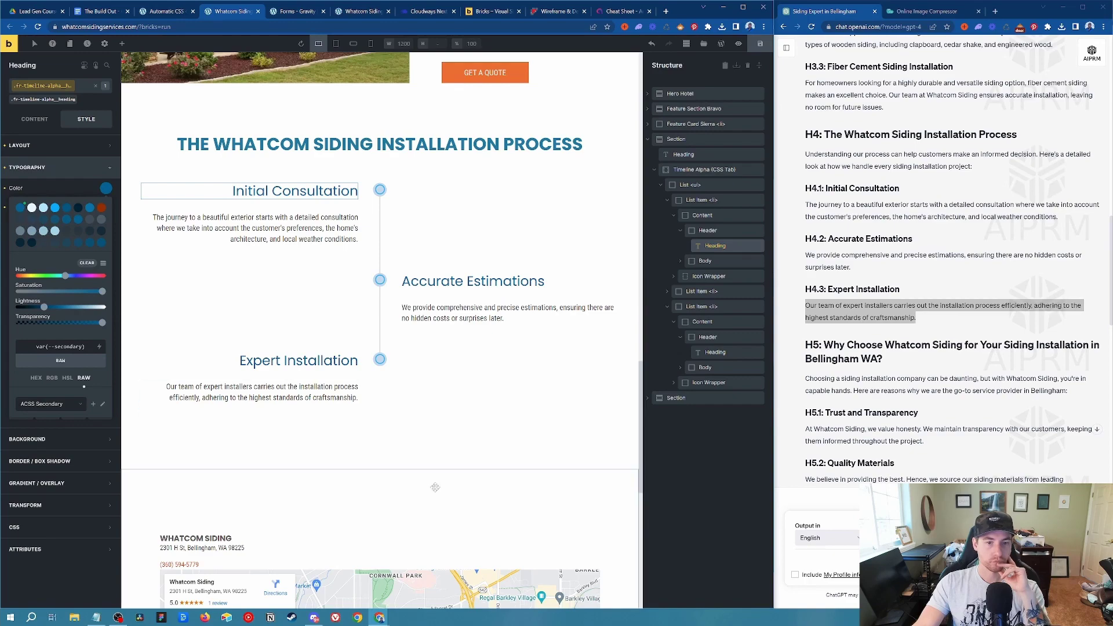
Review the page design from the hero section down to the installation process timeline.
click(510, 386)
scroll(528, 422, up, 3)
scroll(529, 421, down, 4)
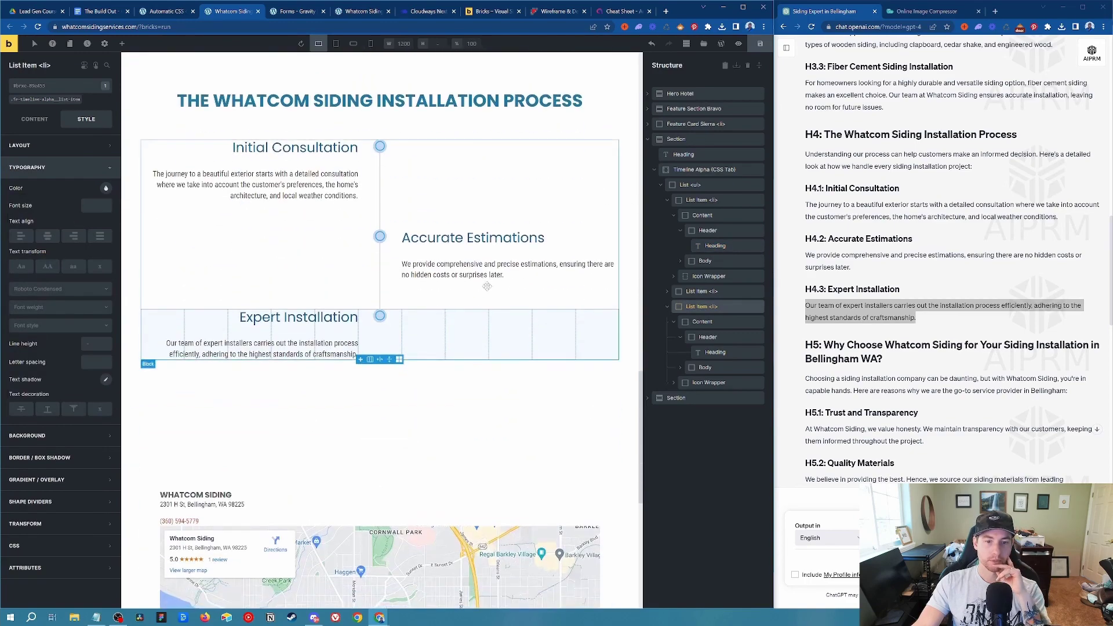
scroll(511, 377, up, 4)
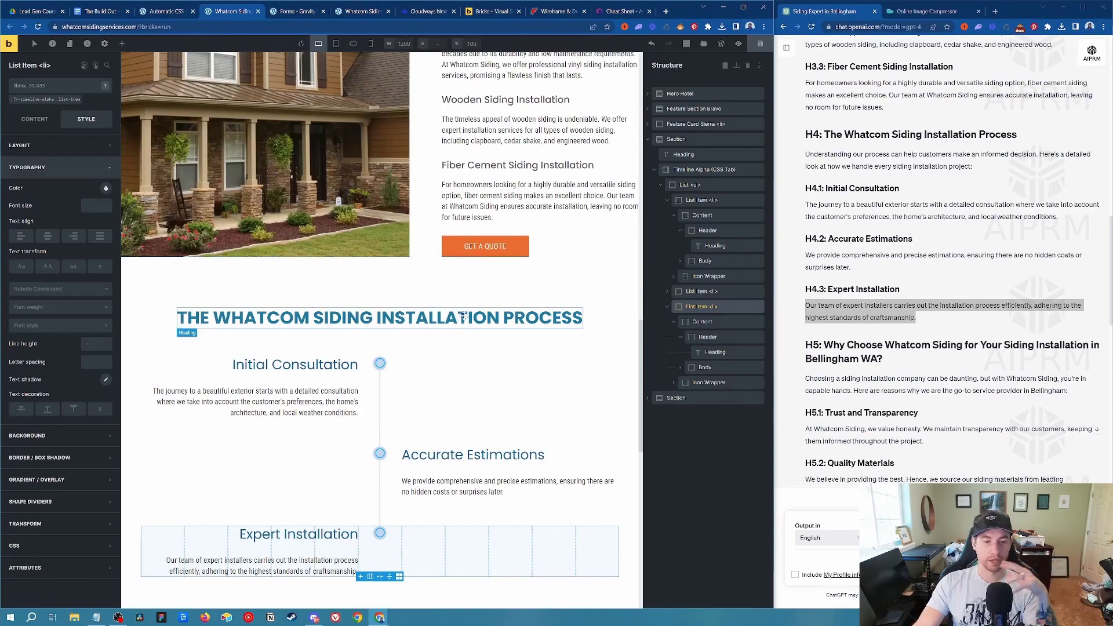
scroll(467, 333, down, 4)
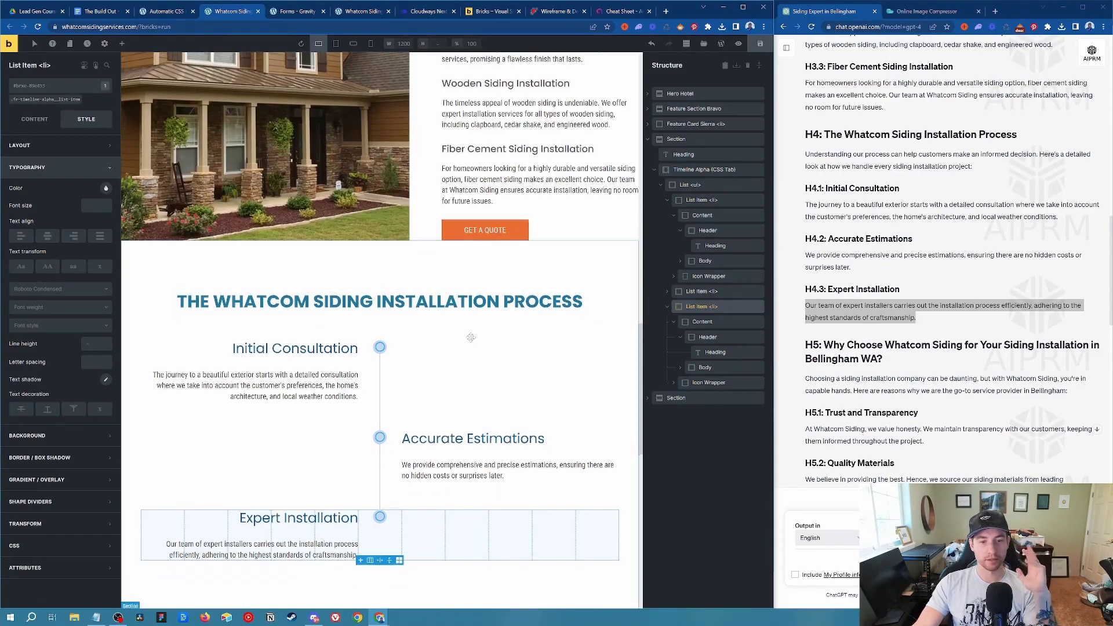
scroll(470, 335, up, 5)
scroll(469, 335, up, 20)
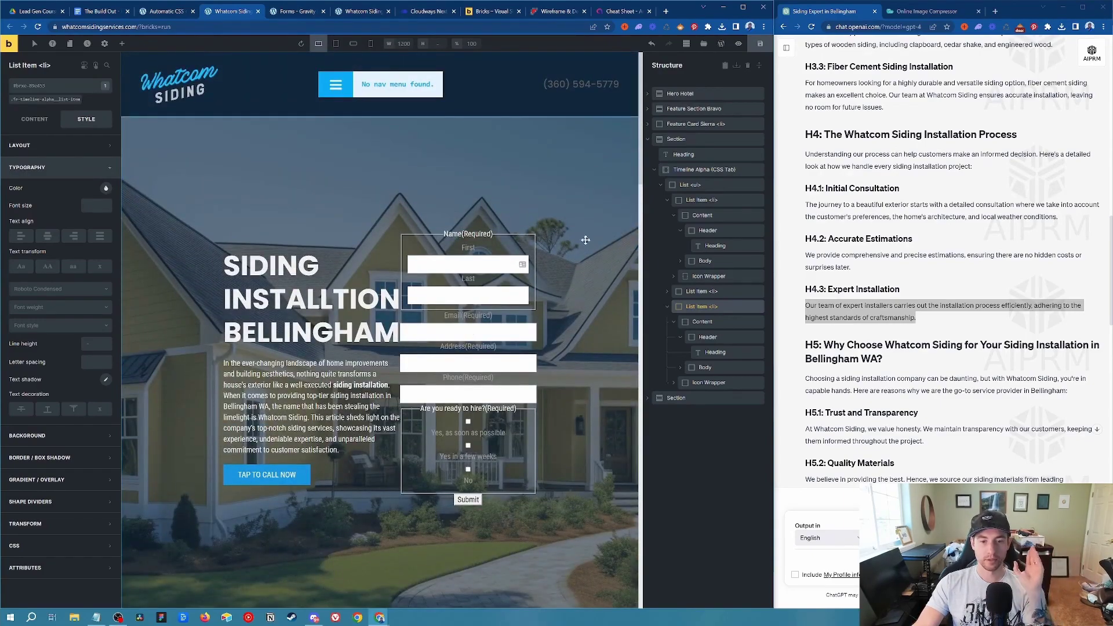
scroll(608, 307, down, 8)
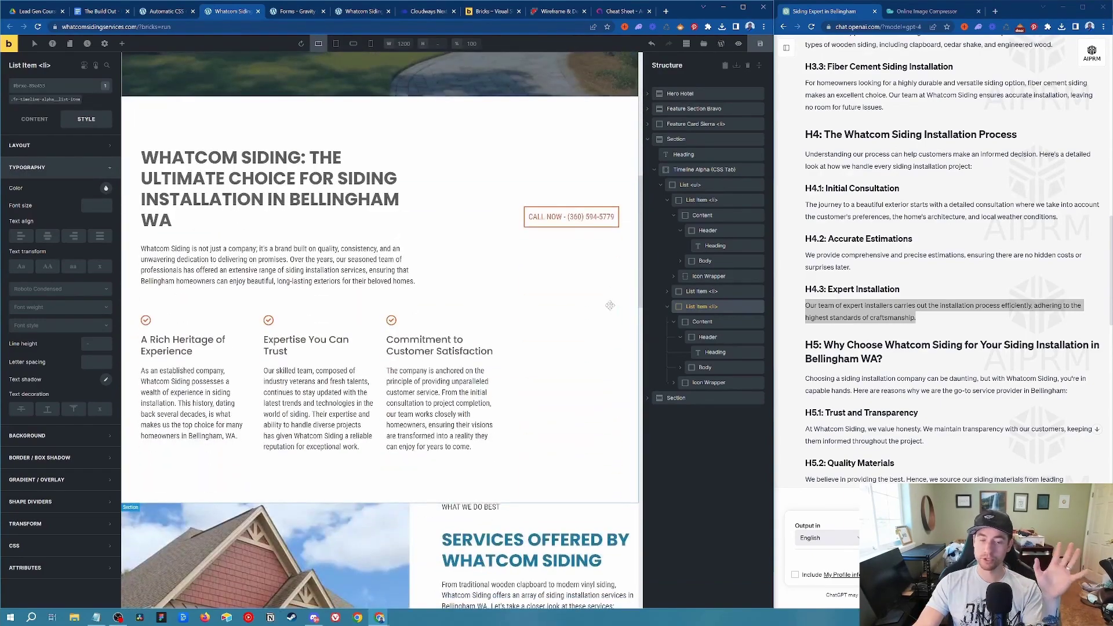
scroll(610, 306, down, 12)
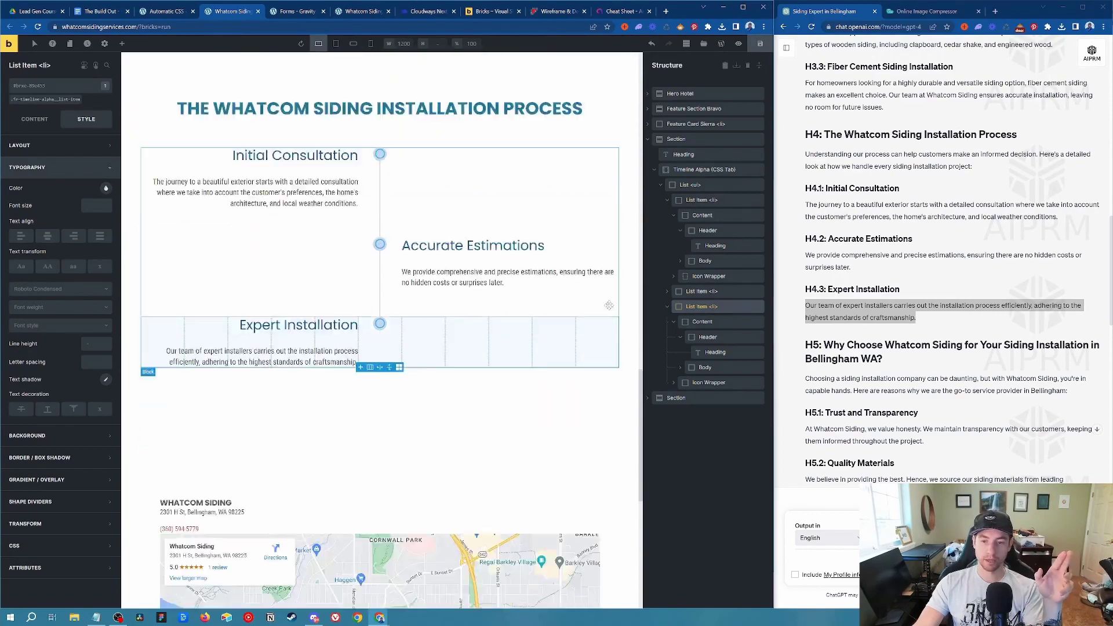
Examine the map section below the timeline and the H5 Why Choose Whatcom Siding copy in ChatGPT for the next section.
scroll(609, 305, down, 3)
click(392, 264)
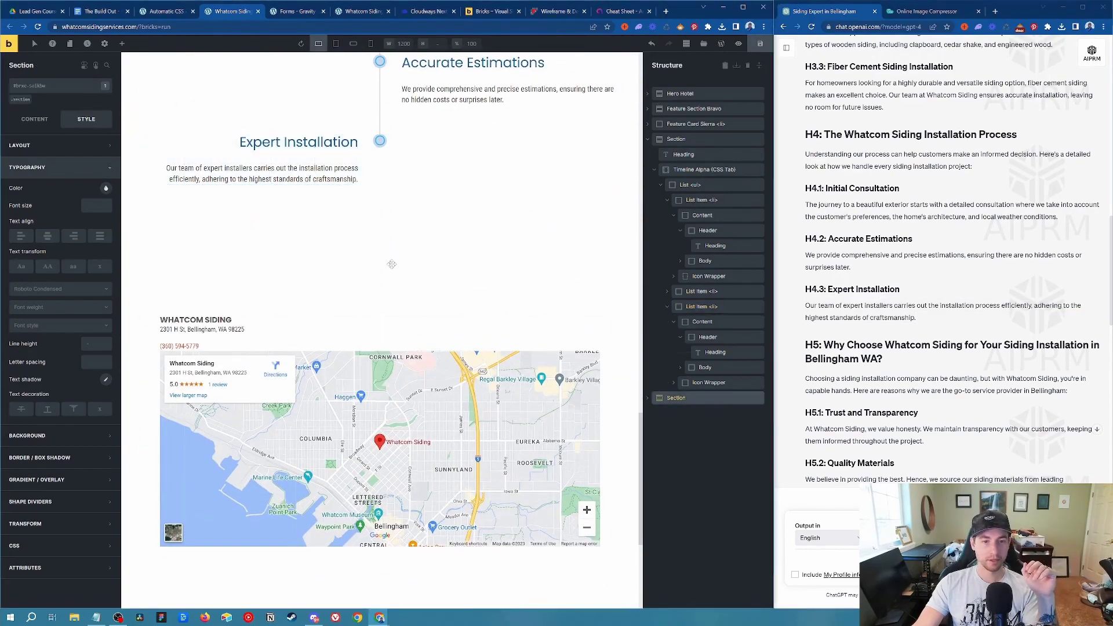
scroll(380, 406, down, 3)
scroll(893, 200, down, 3)
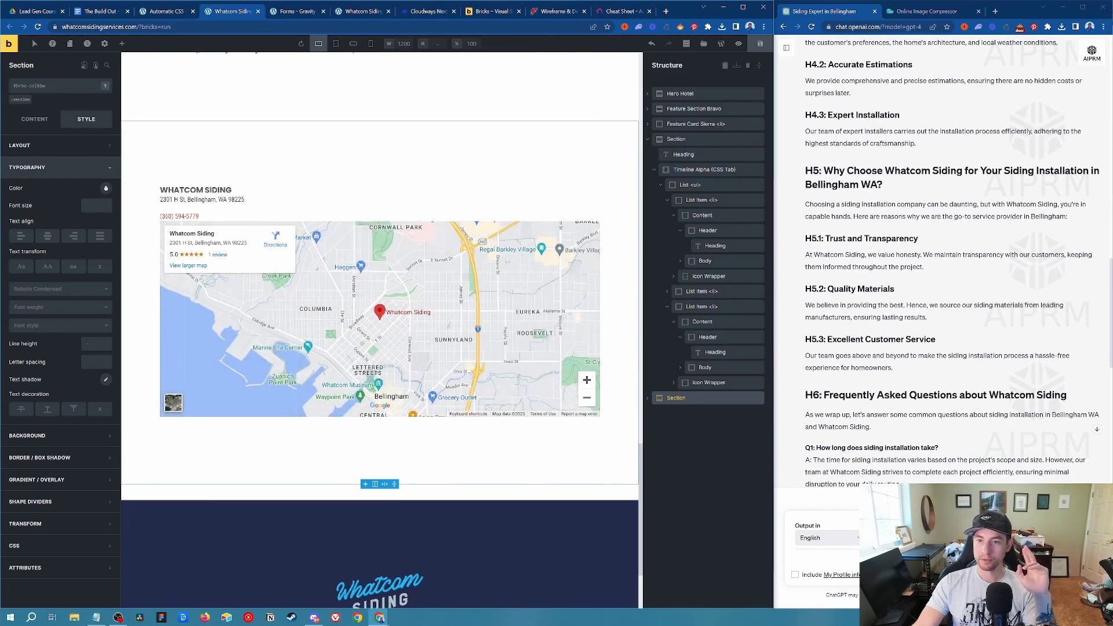
drag(824, 171, 882, 184)
click(906, 185)
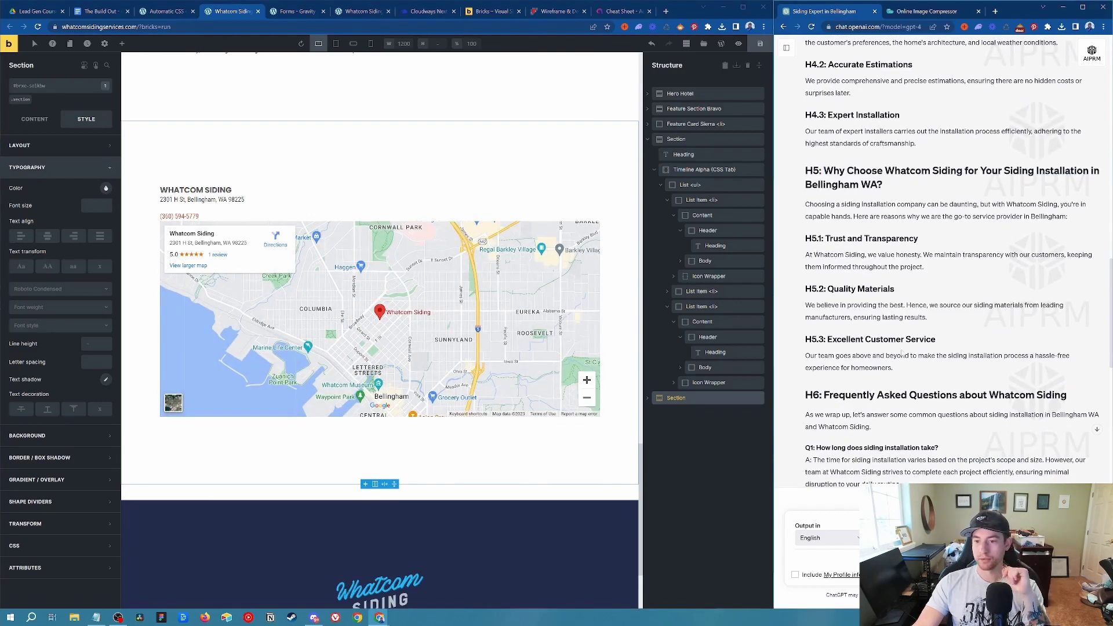
scroll(902, 354, down, 3)
scroll(902, 354, up, 4)
scroll(532, 380, up, 5)
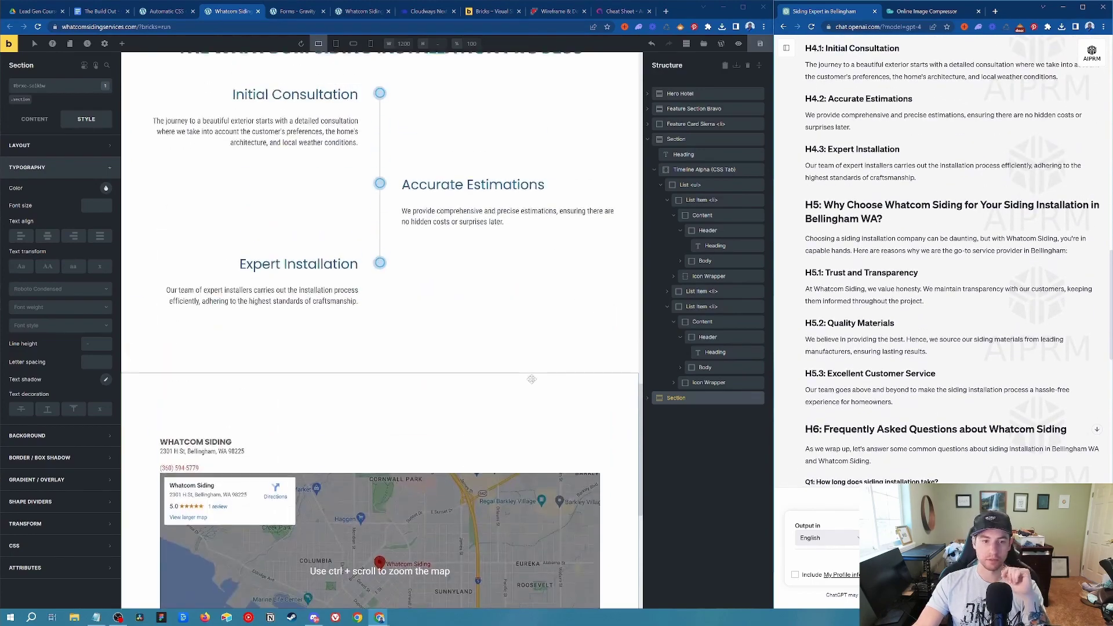
scroll(531, 379, up, 3)
scroll(517, 290, down, 2)
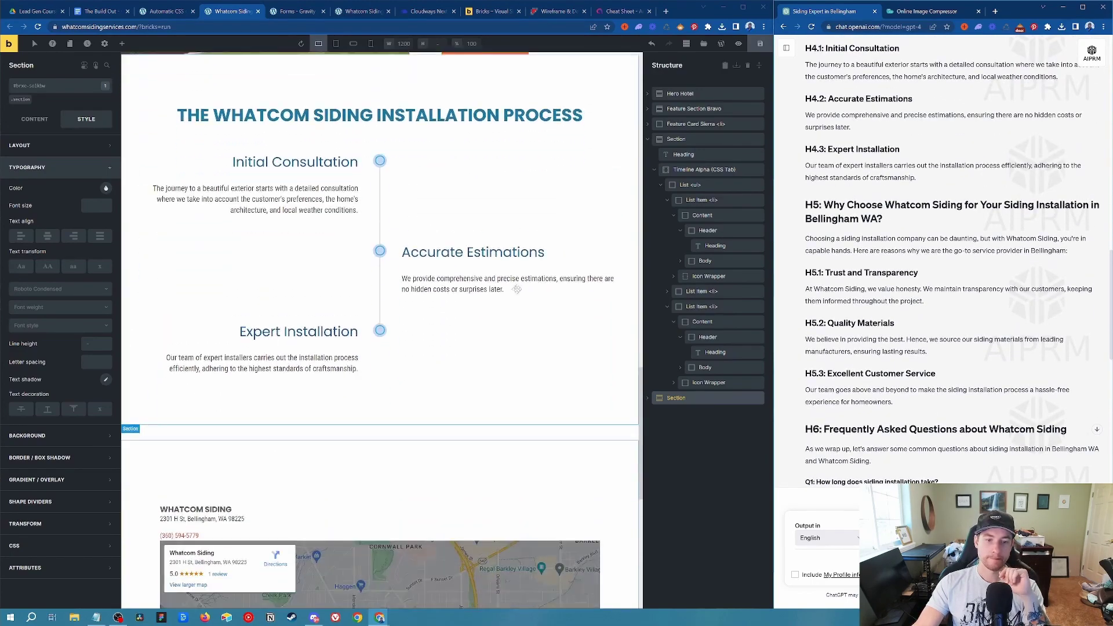
Copy the Get a Quote button from the services section and paste it into the installation process section below the timeline.
scroll(516, 290, down, 1)
click(358, 388)
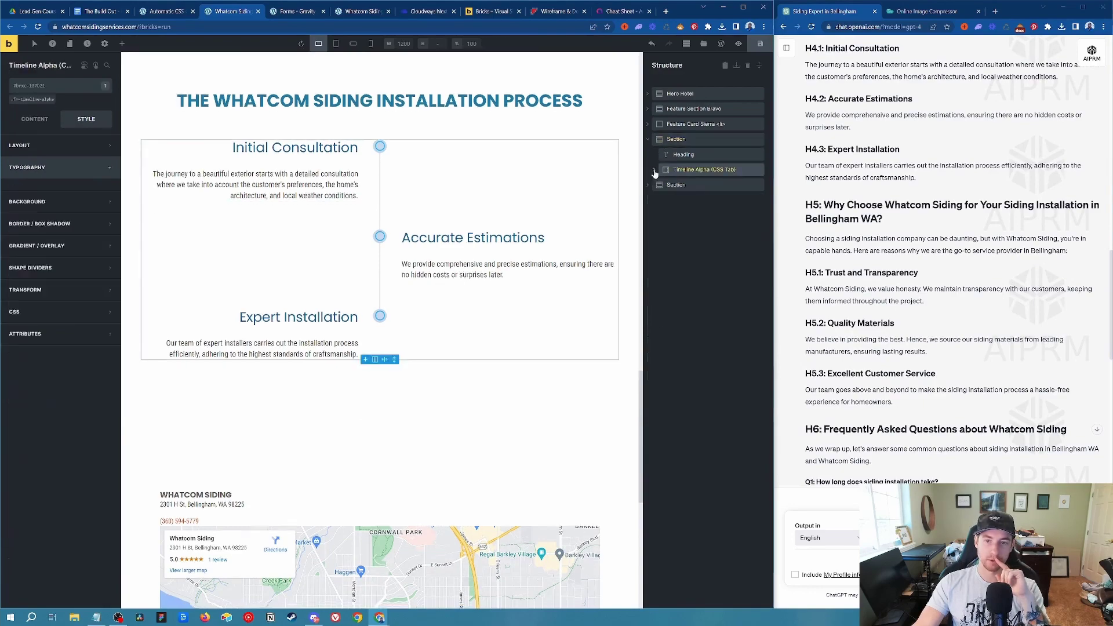
scroll(521, 174, down, 2)
scroll(350, 102, up, 2)
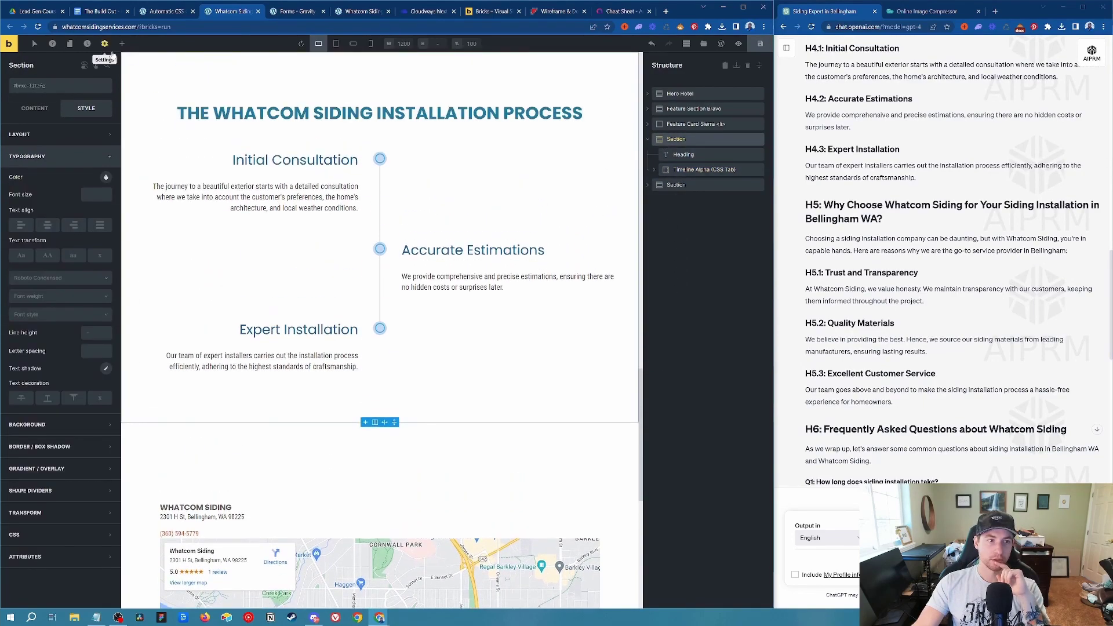
scroll(441, 302, up, 5)
right_click(490, 300)
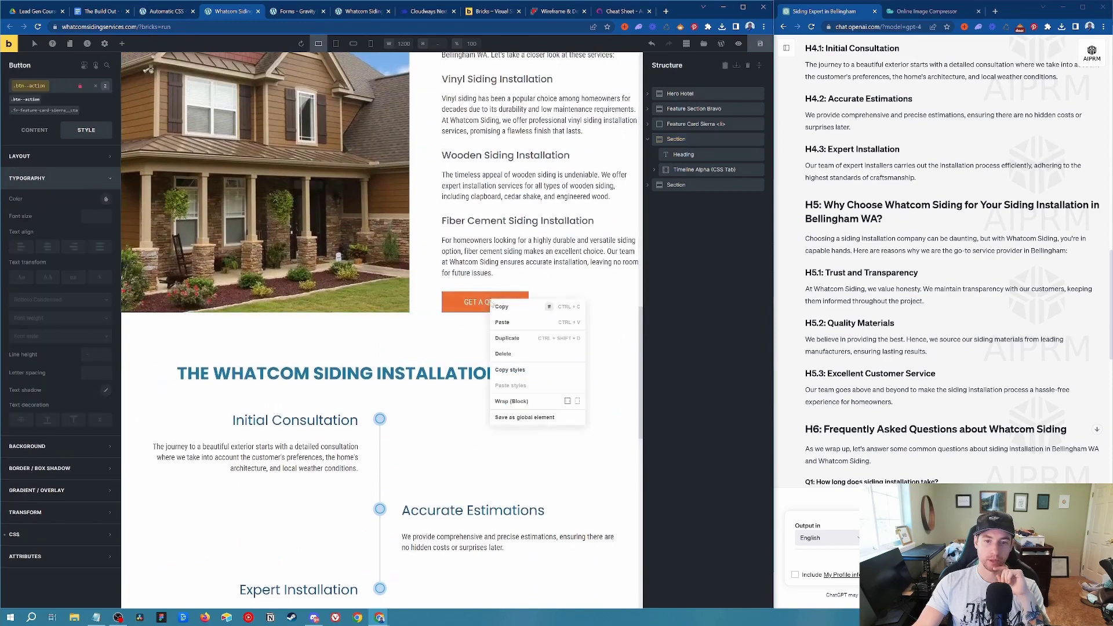
click(502, 307)
click(673, 139)
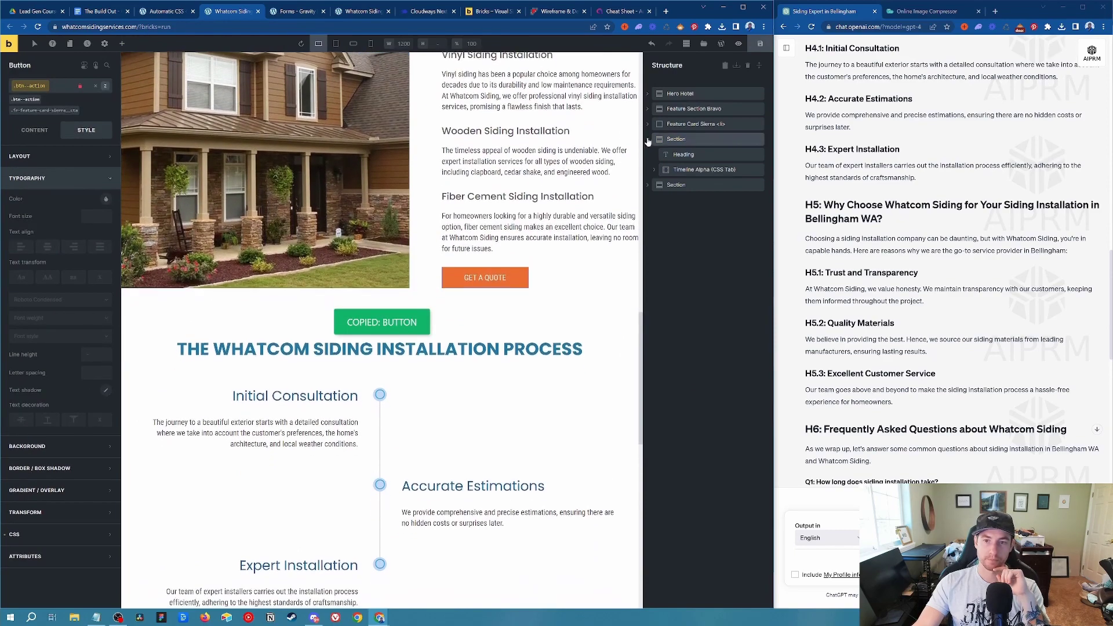
right_click(672, 139)
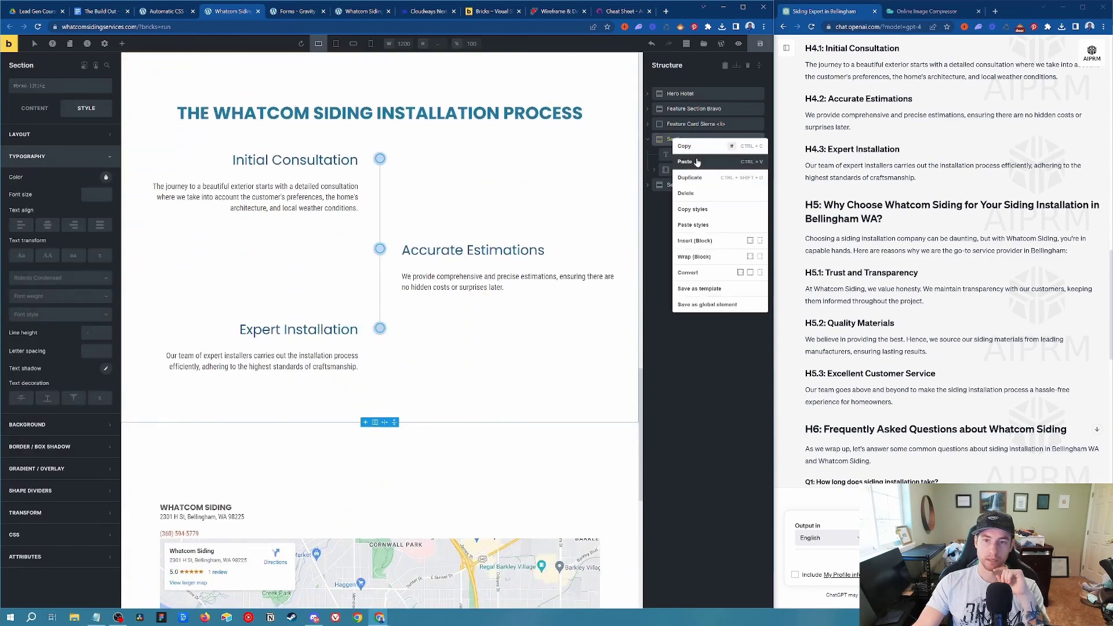
click(690, 158)
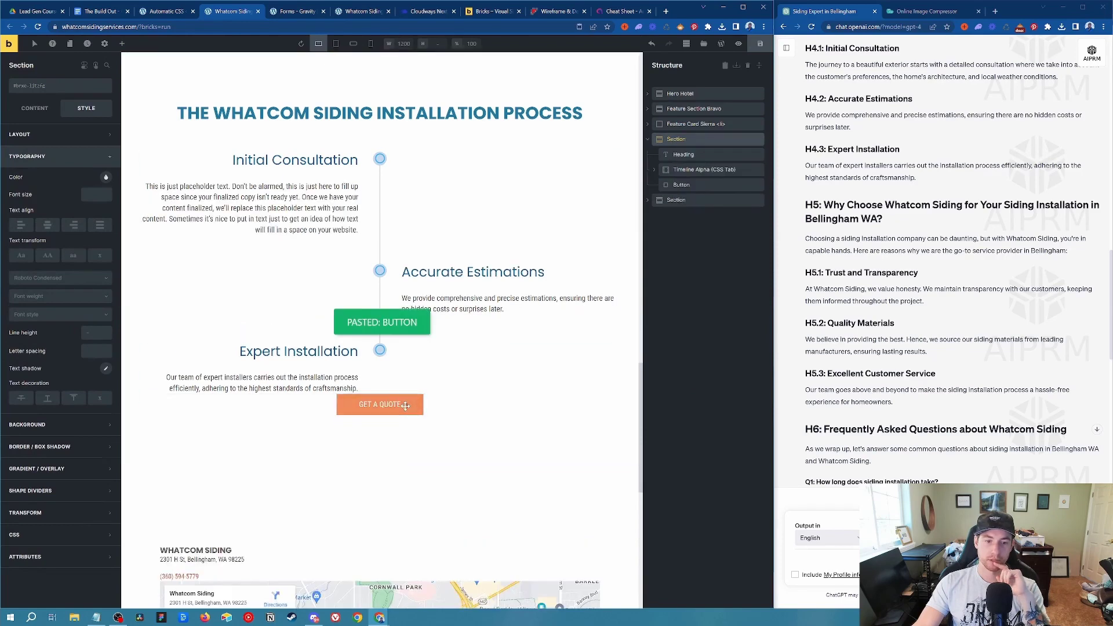
Add the margin-top--xl class to the Get a Quote button under the timeline.
click(374, 405)
click(47, 86)
text(margin)
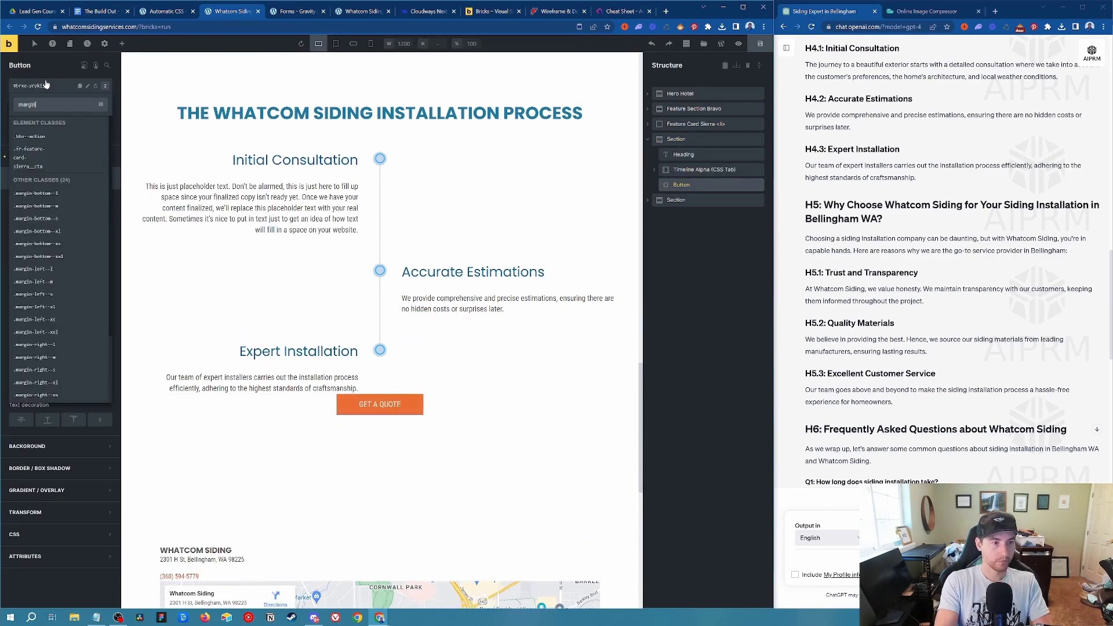
scroll(81, 290, down, 2)
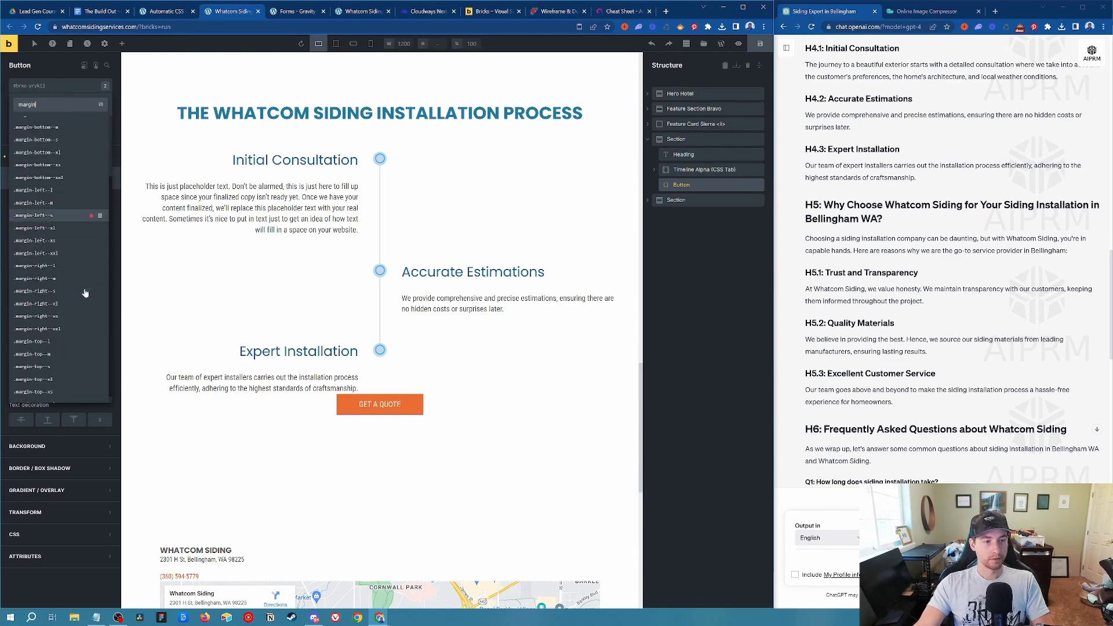
click(70, 377)
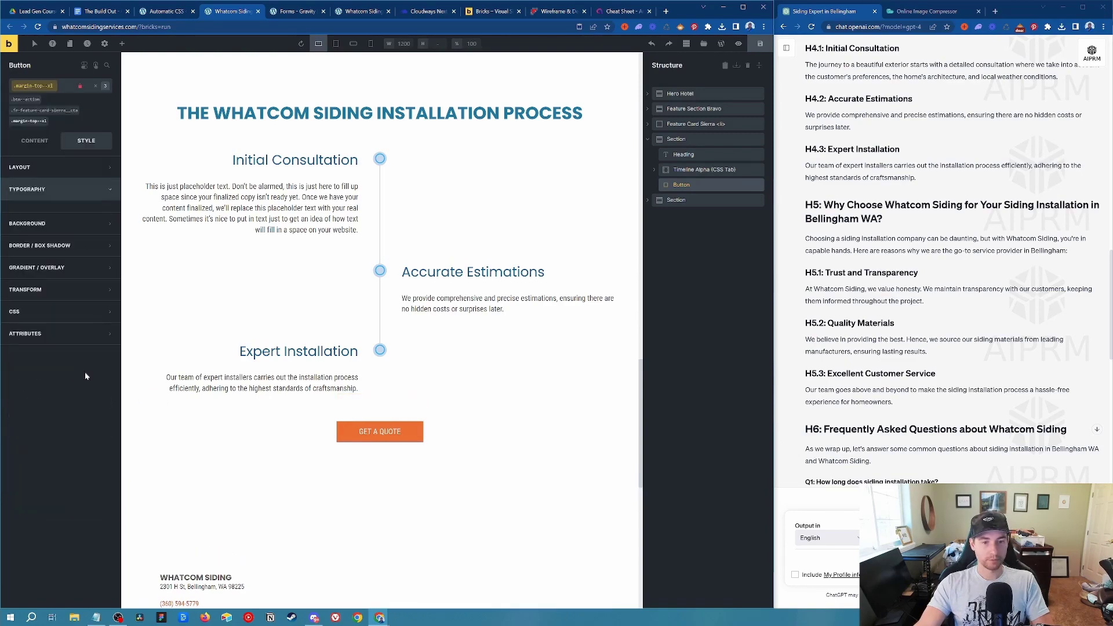
Review the page from the hero to the installation process in the tablet portrait and mobile portrait layouts.
click(486, 434)
scroll(467, 406, up, 4)
scroll(470, 444, down, 3)
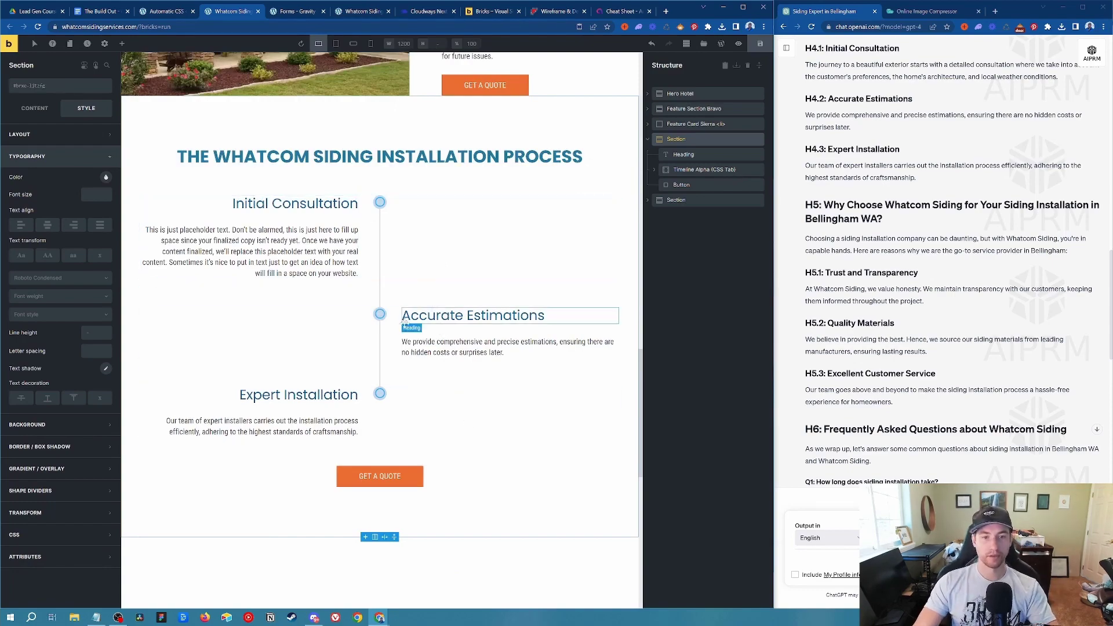
scroll(403, 316, up, 10)
click(337, 44)
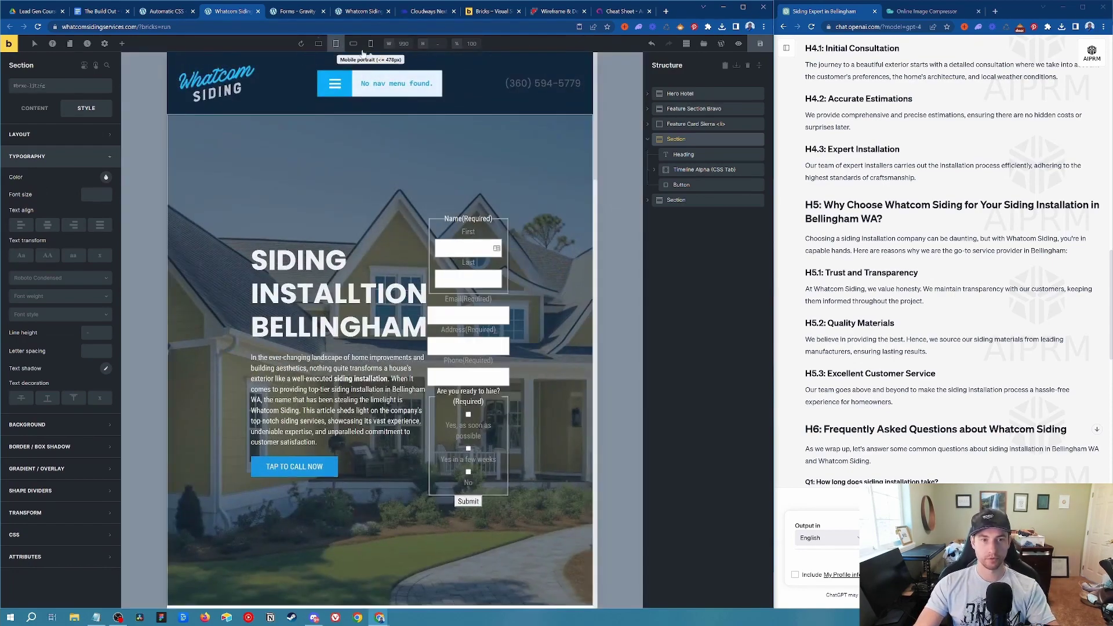
scroll(381, 287, down, 5)
click(371, 44)
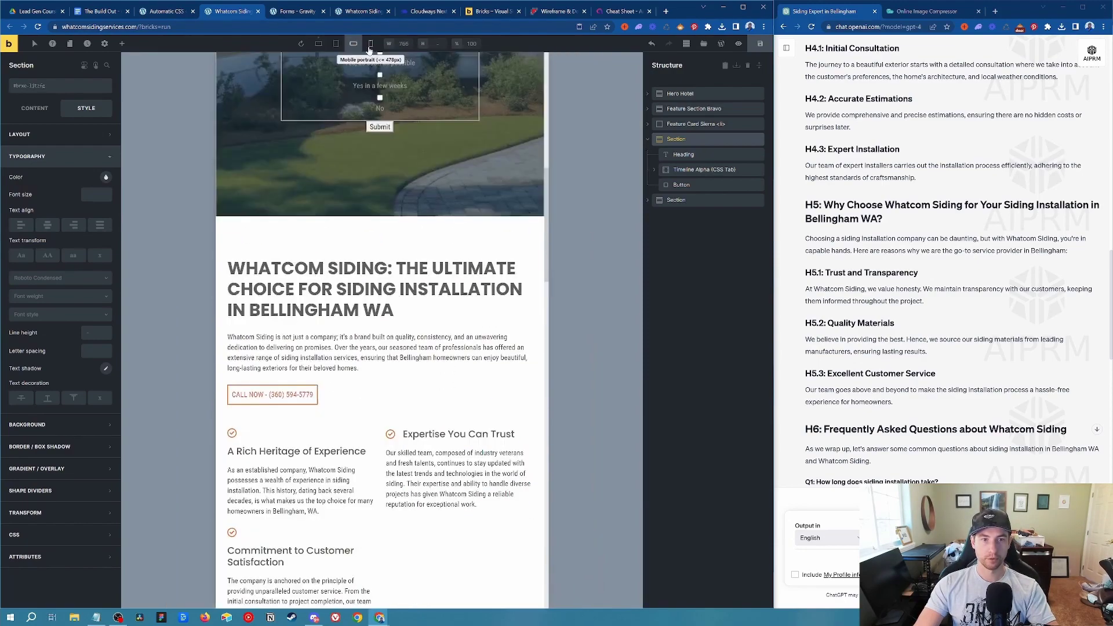
scroll(433, 311, down, 10)
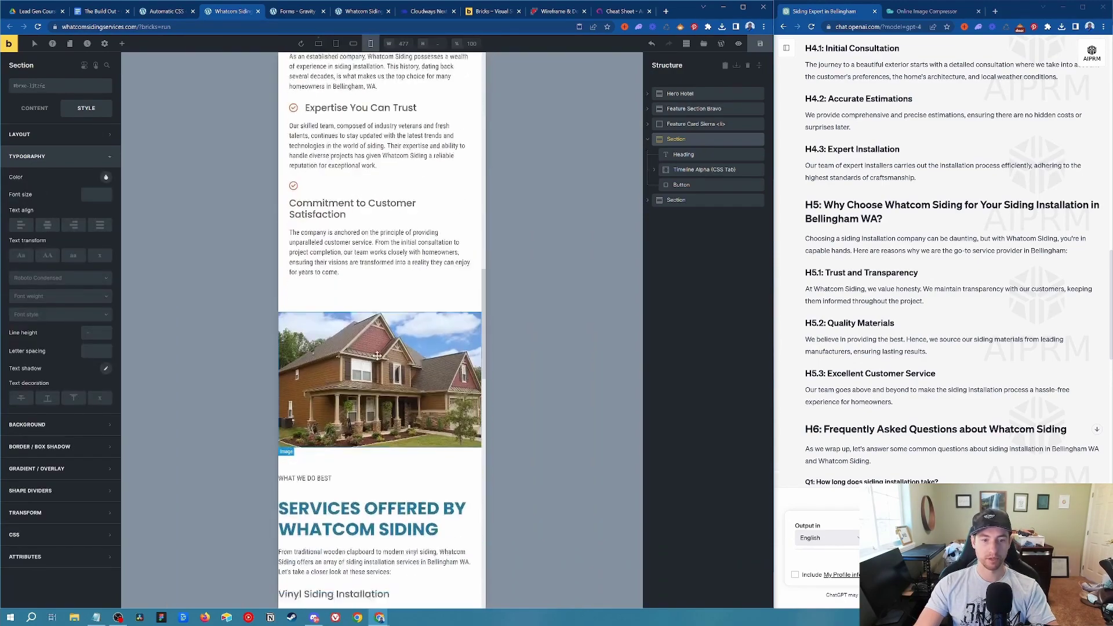
scroll(348, 243, down, 8)
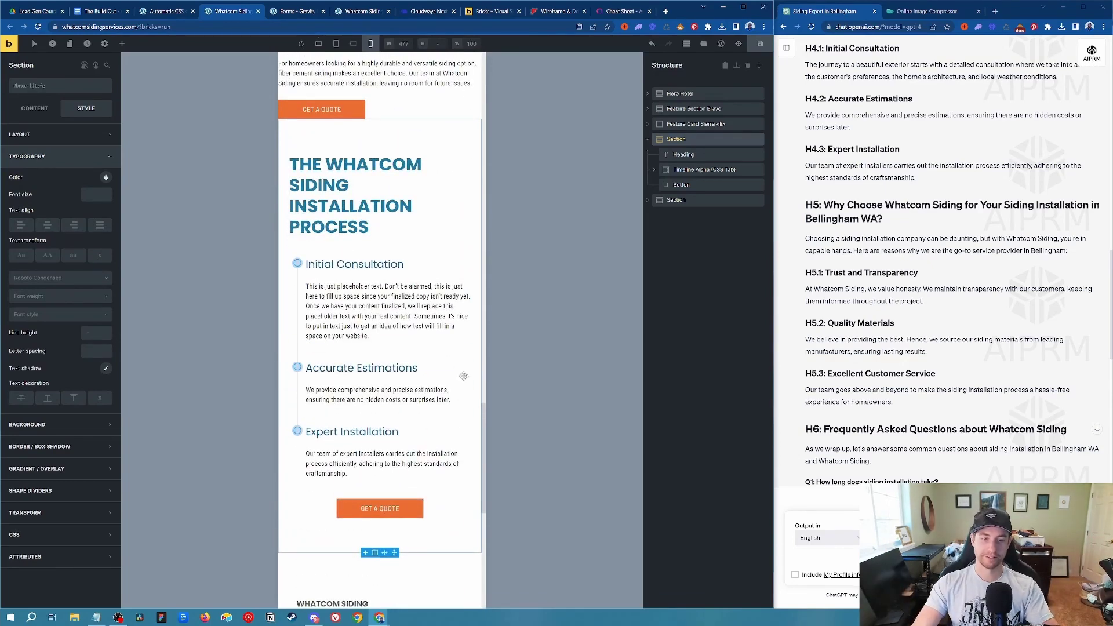
scroll(458, 377, up, 4)
scroll(457, 380, up, 2)
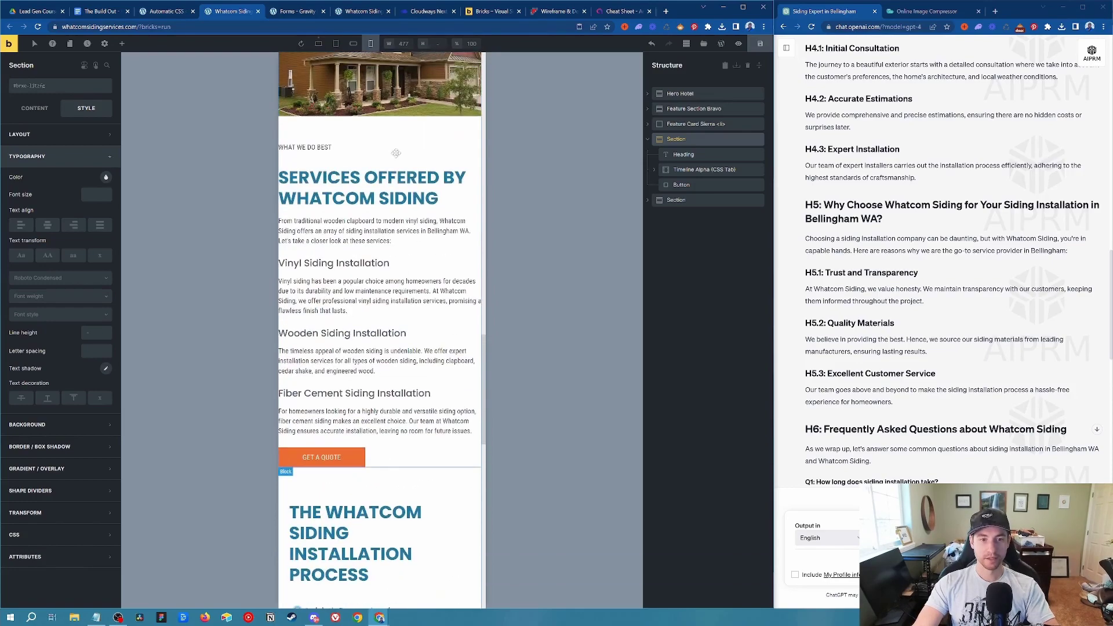
In desktop view, add a new section after Feature Section Bravo and nest Feature Card Sierra inside that section's container.
click(669, 124)
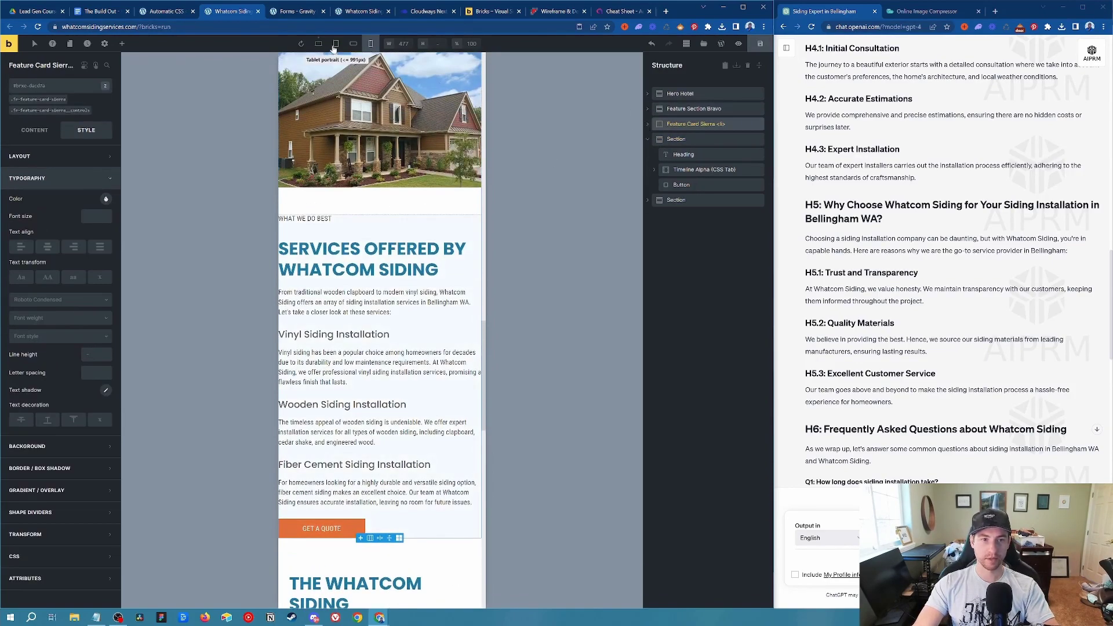
click(319, 45)
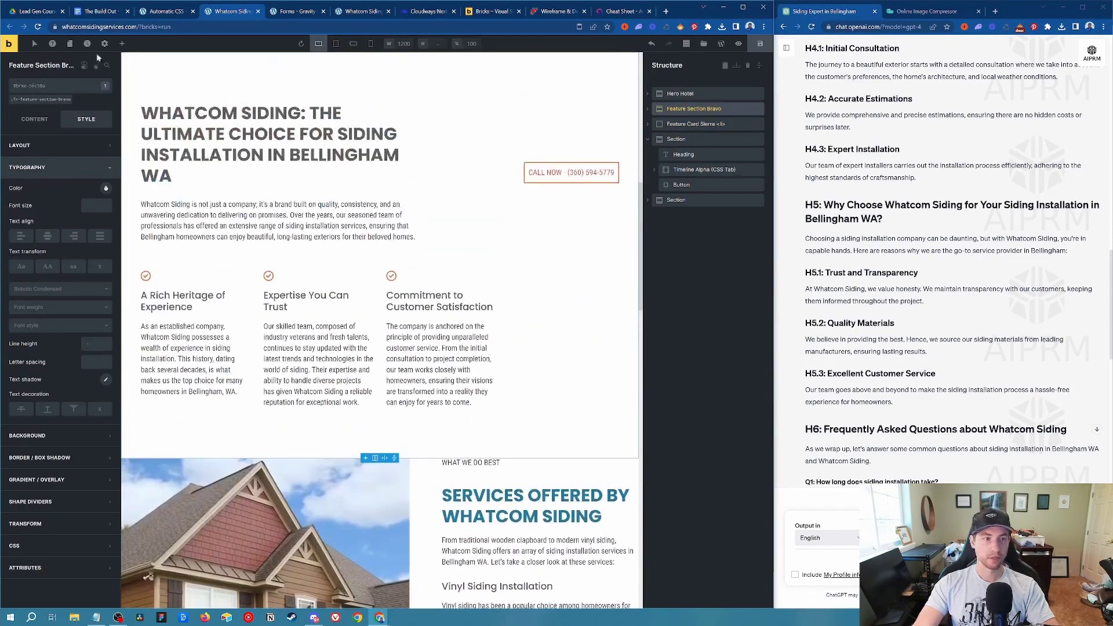
click(121, 44)
drag(33, 116, 659, 125)
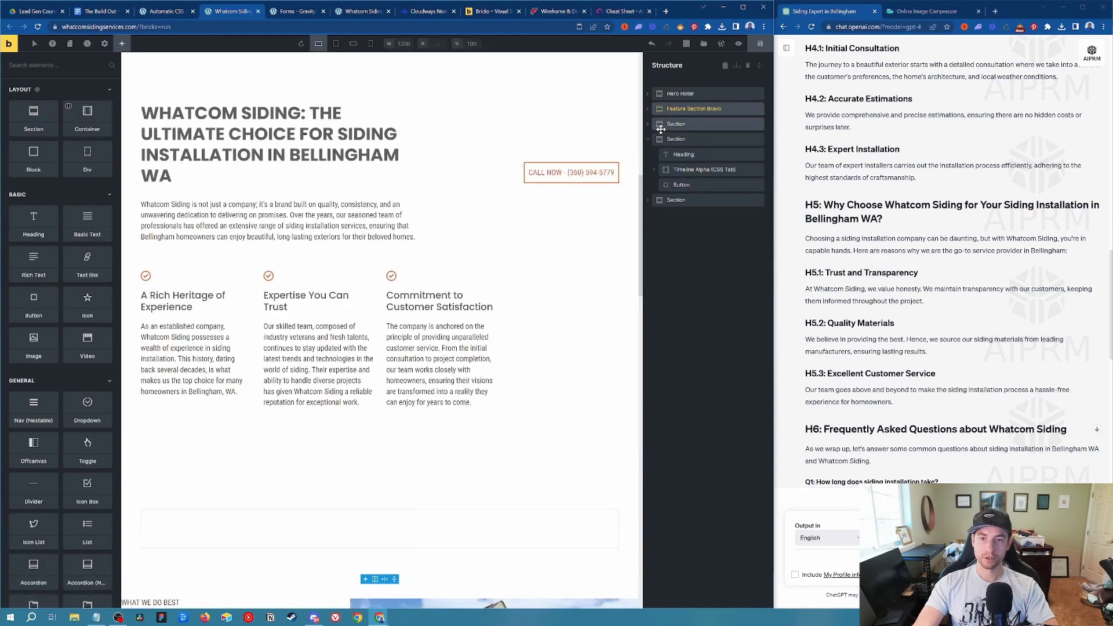
click(652, 125)
click(648, 125)
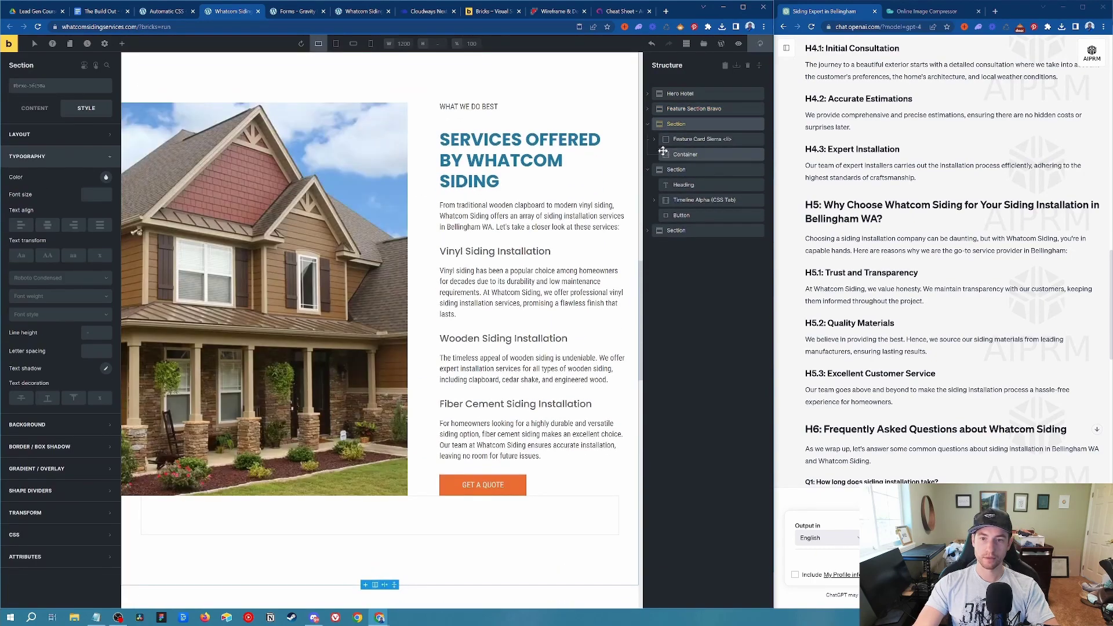
mouse_move(664, 152)
mouse_down()
mouse_move(666, 135)
mouse_move(673, 142)
mouse_up()
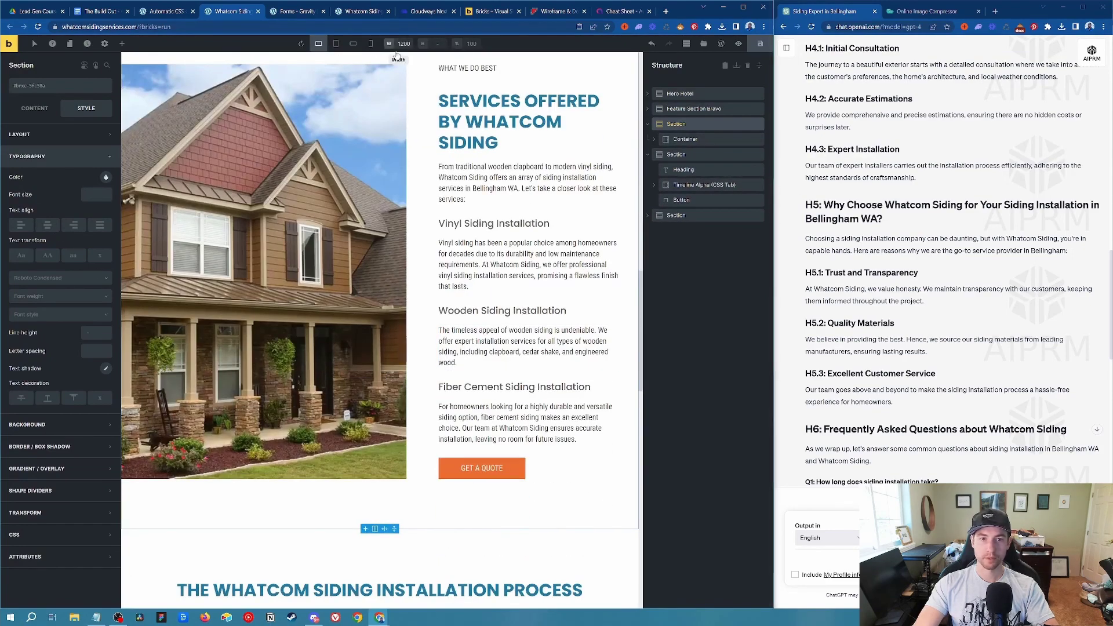
Check the spacing around the services section in the mobile portrait layout, and return to the desktop view.
click(375, 44)
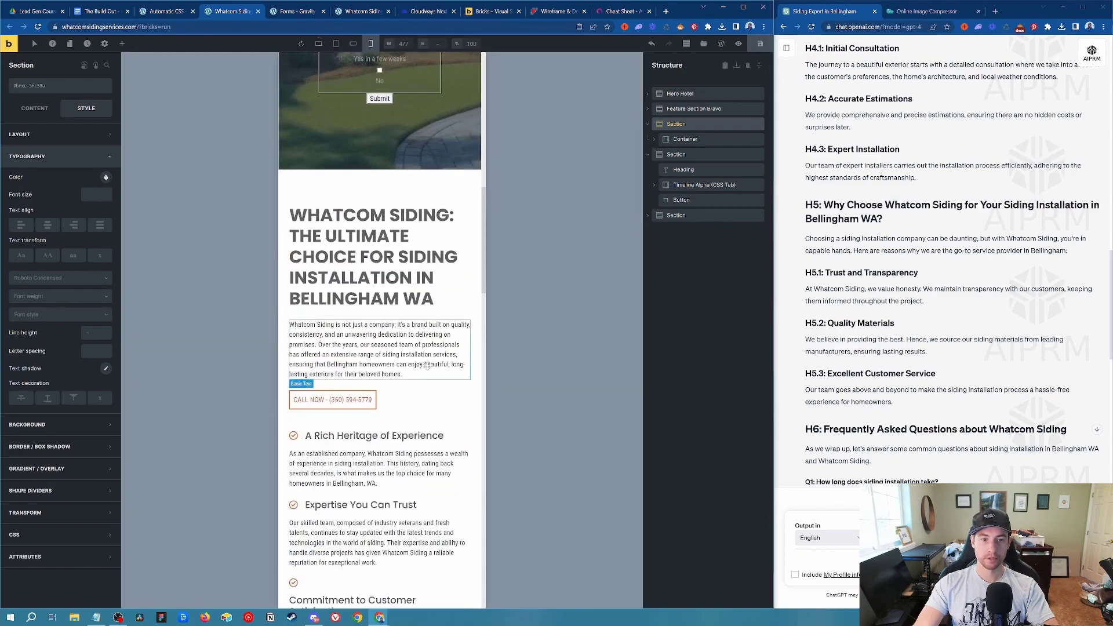
scroll(427, 363, down, 6)
scroll(413, 354, down, 3)
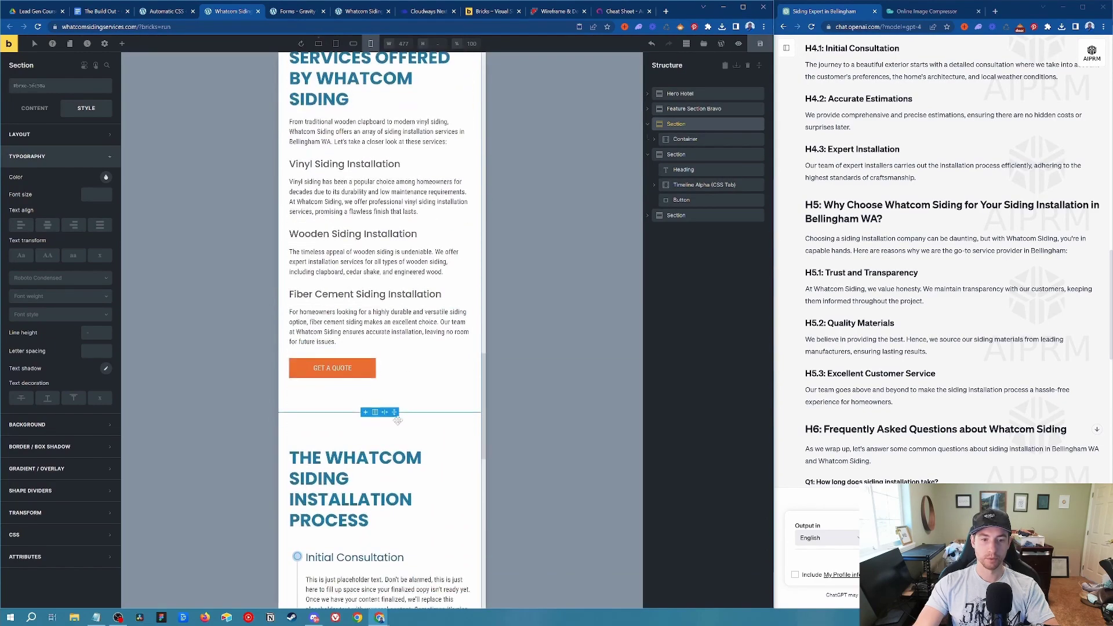
scroll(413, 354, up, 6)
scroll(427, 379, down, 3)
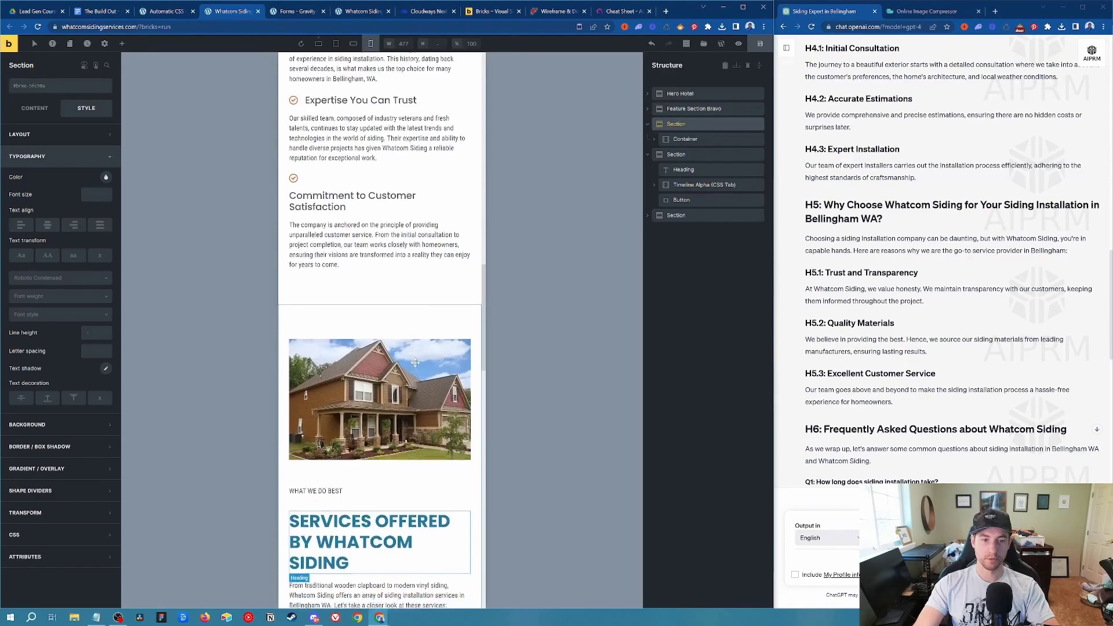
scroll(427, 379, down, 5)
scroll(419, 400, up, 6)
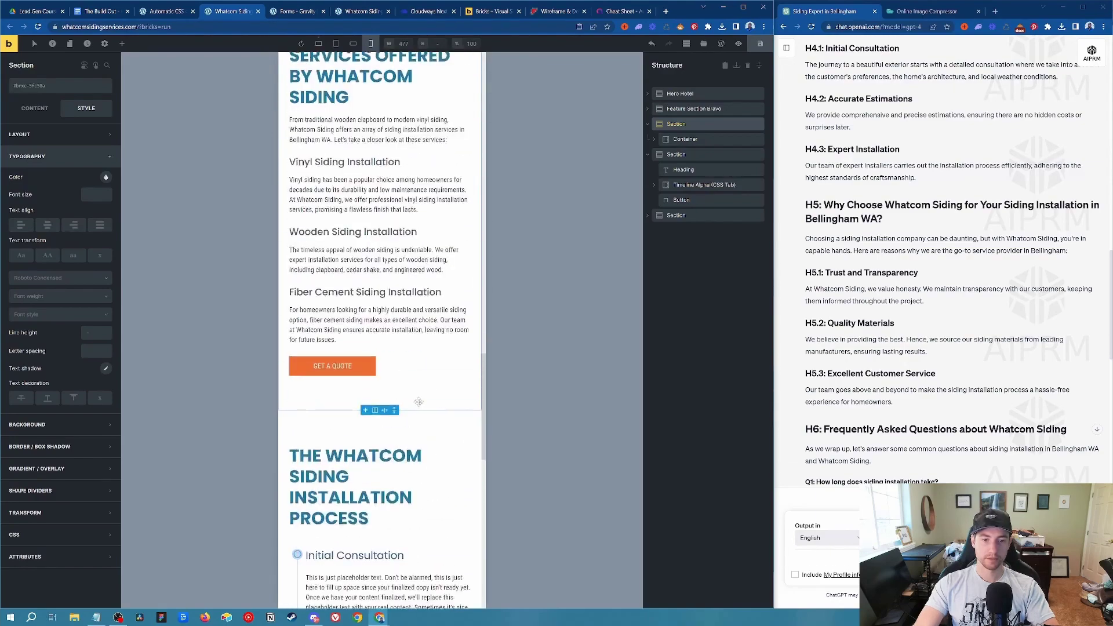
scroll(420, 400, up, 10)
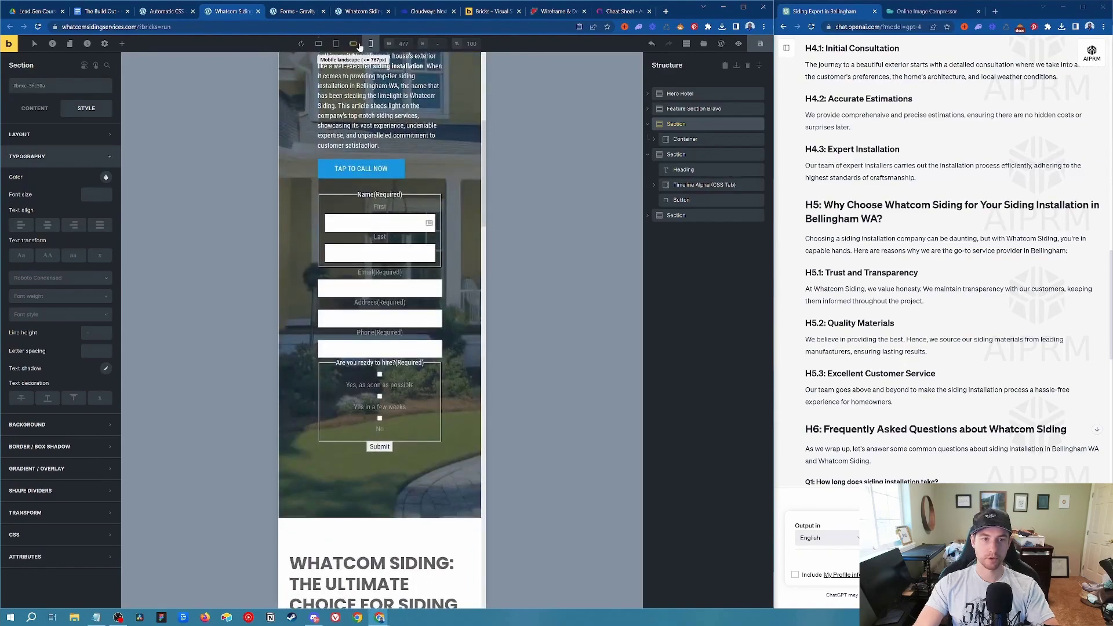
click(318, 44)
Insert the FAQ Section Alpha remote template into the page without importing its theme style.
scroll(426, 341, down, 9)
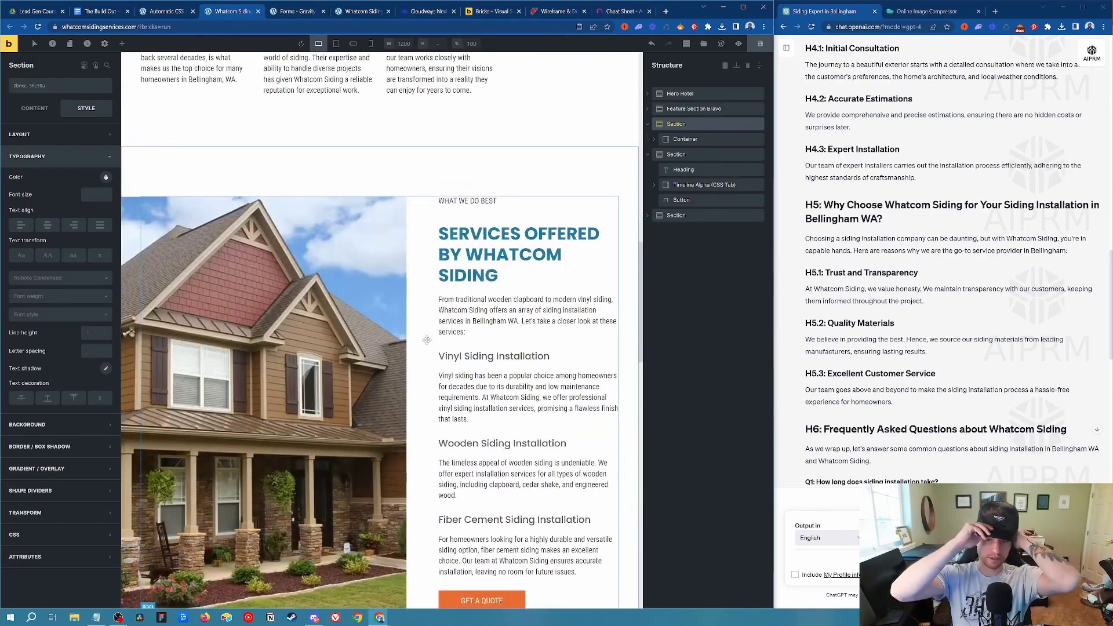
scroll(427, 340, down, 12)
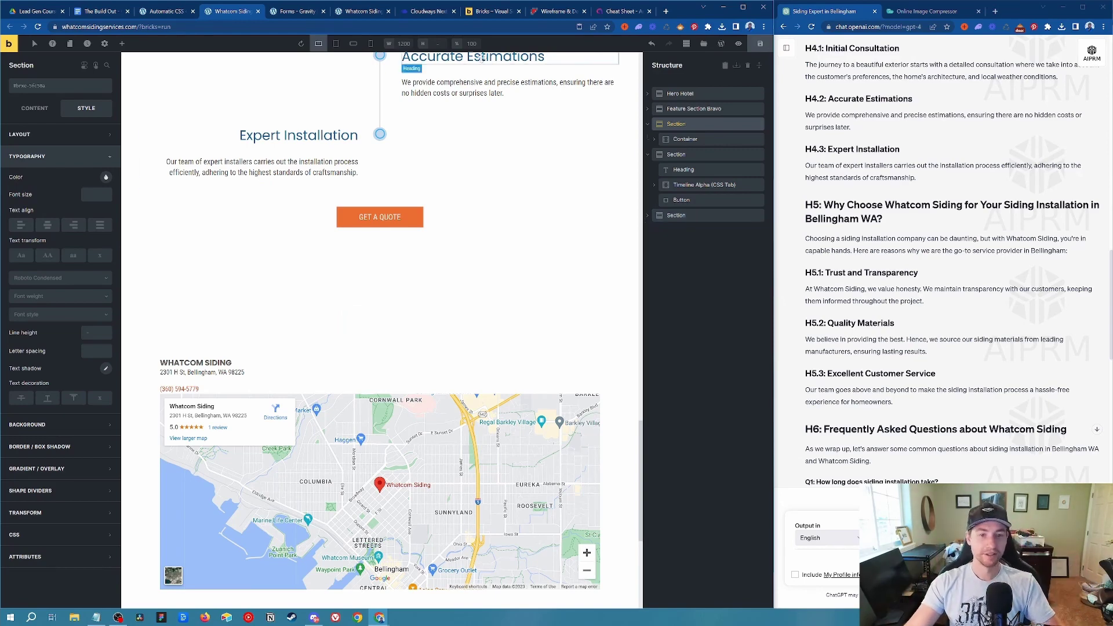
click(919, 282)
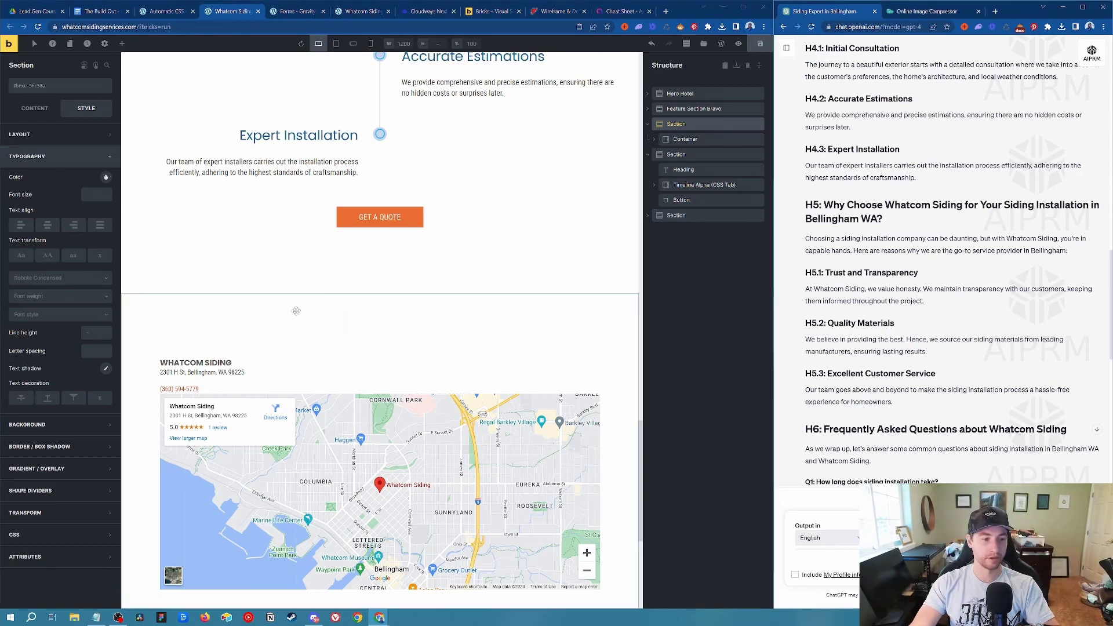
click(704, 44)
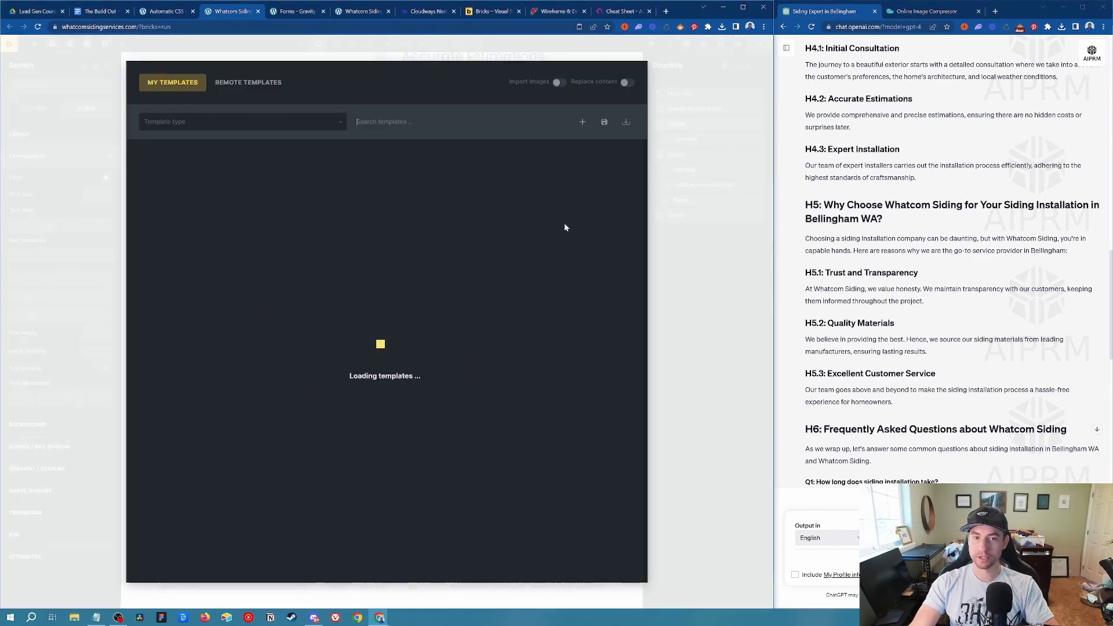
click(250, 84)
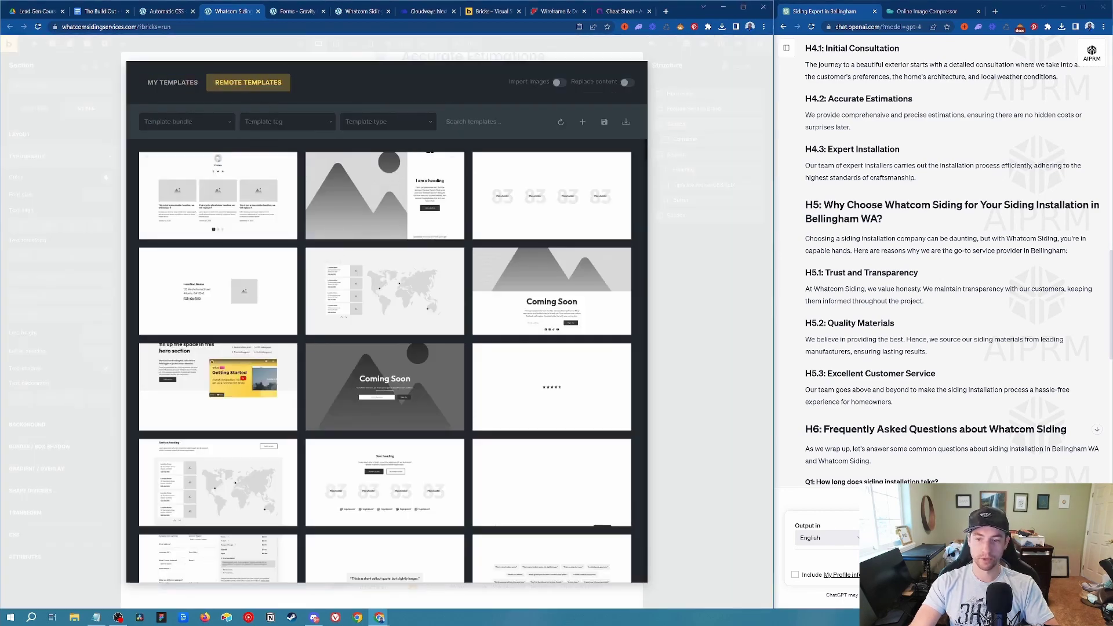
scroll(409, 385, down, 10)
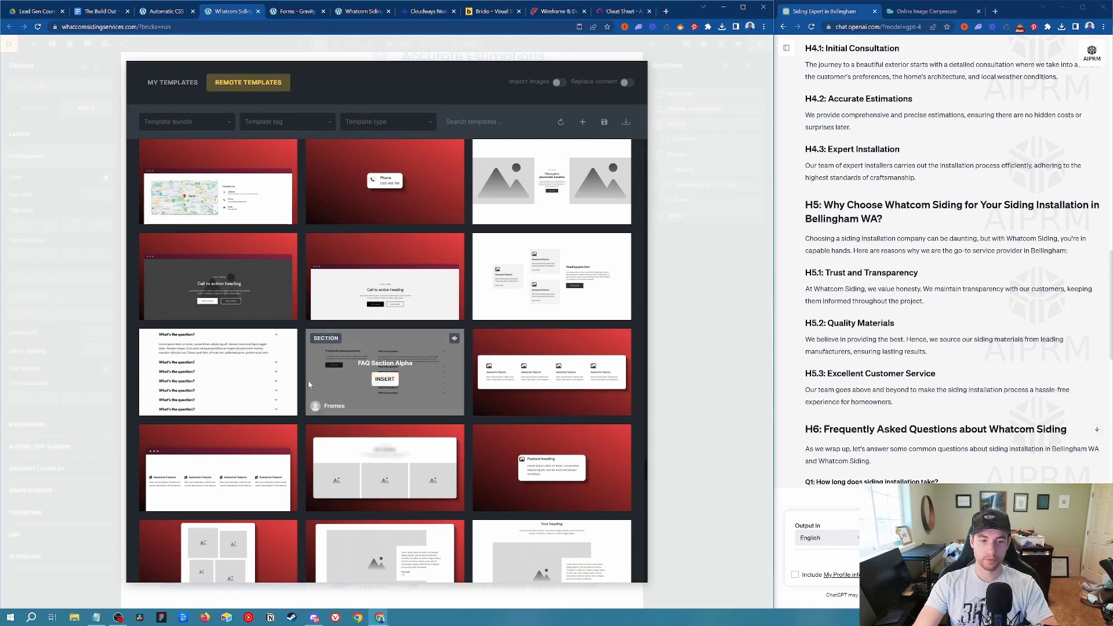
click(388, 381)
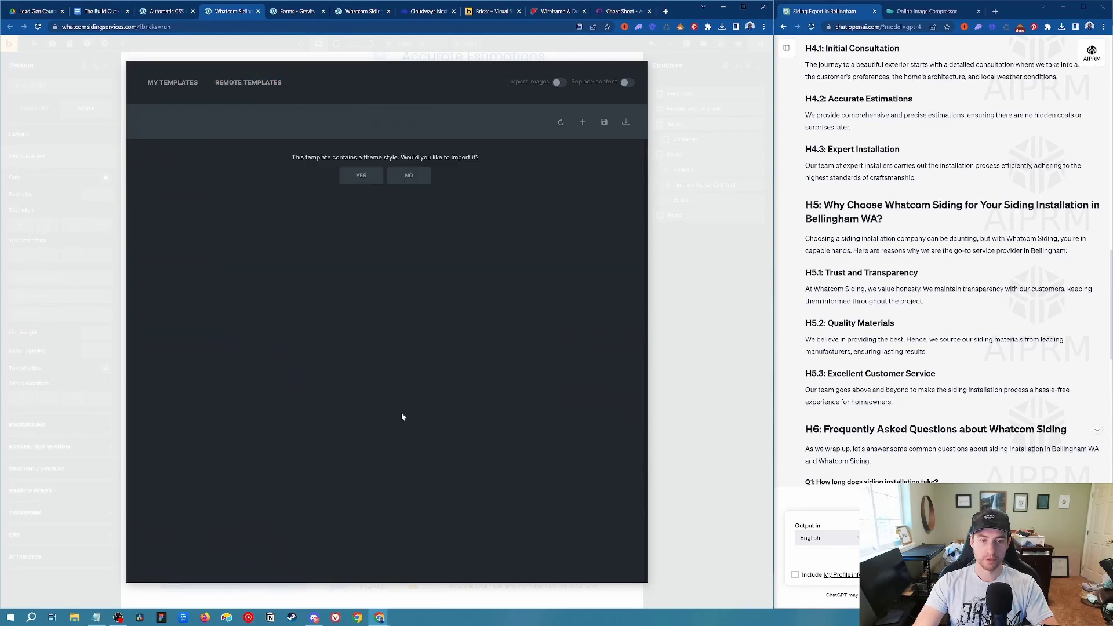
click(408, 176)
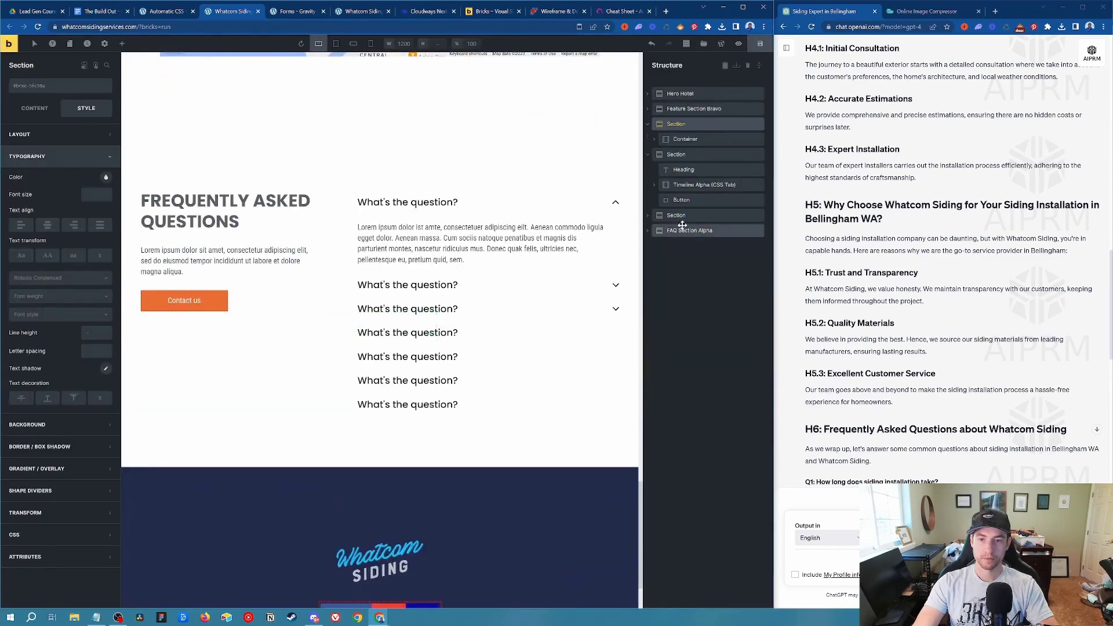
Replace the appointment-booking FAQ answer with "You can get in touch with us via our website, email, or phone to schedule an appointment.".
scroll(479, 342, up, 4)
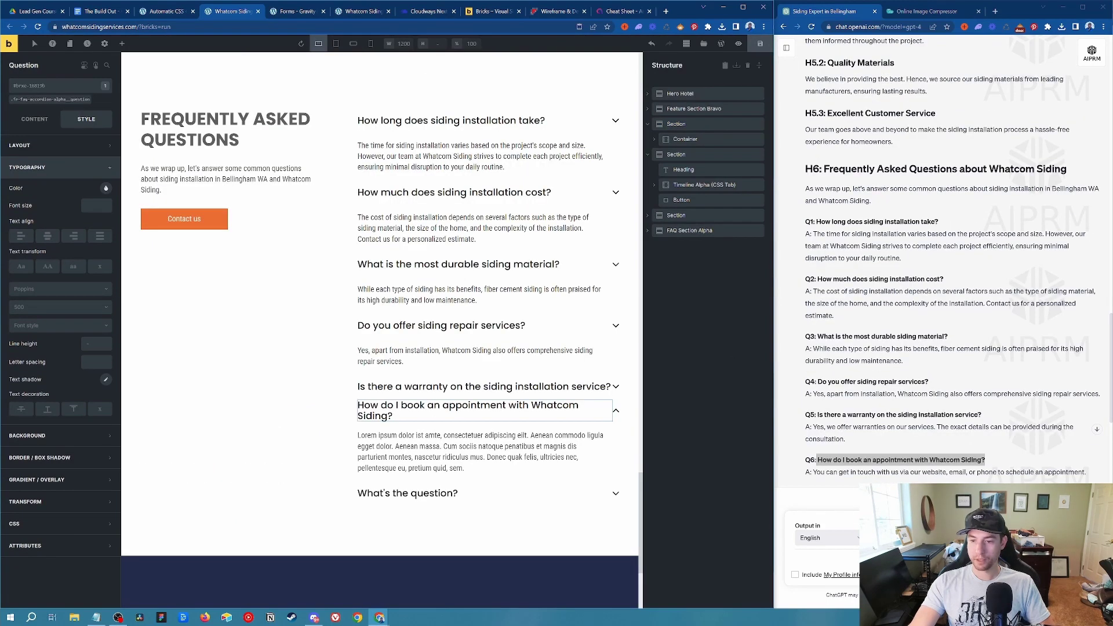
drag(813, 472, 939, 472)
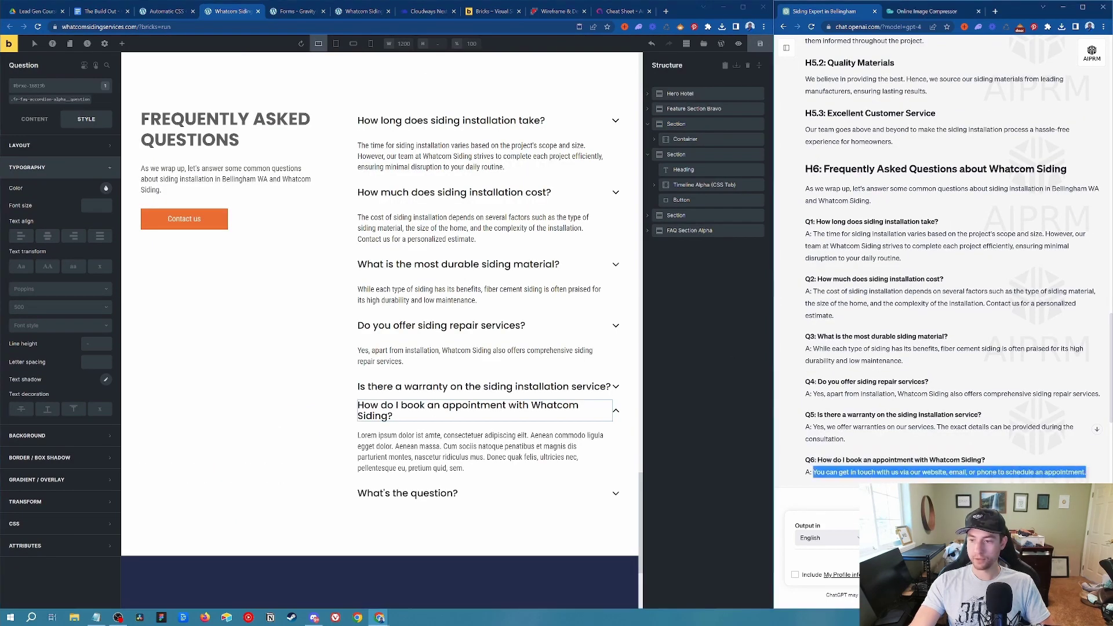
click(475, 449)
key(ctrl+a)
text(You can get in touch with us via our website, email, or phone to schedule an appointment.)
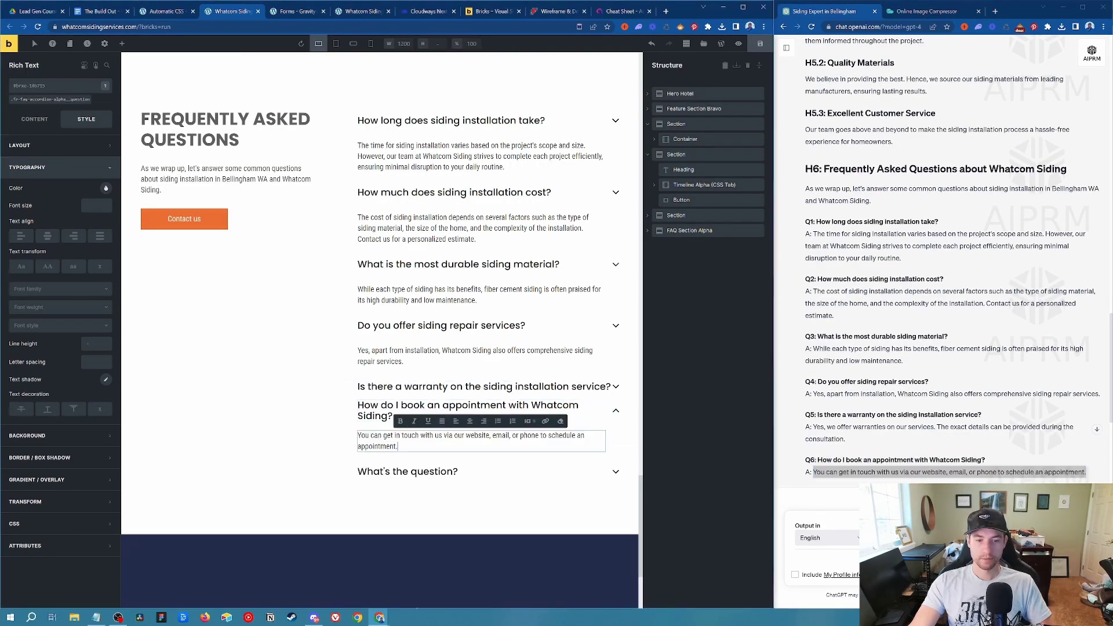
Delete the unused last FAQ item, "What's the question?", from FAQ Accordion Alpha.
click(515, 475)
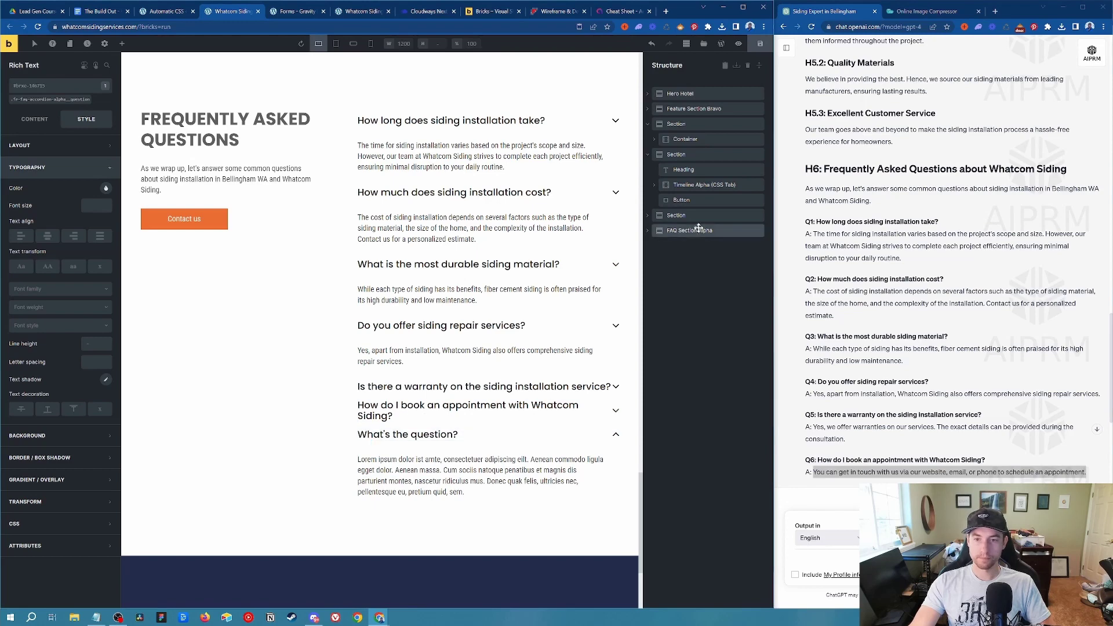
click(659, 231)
click(662, 248)
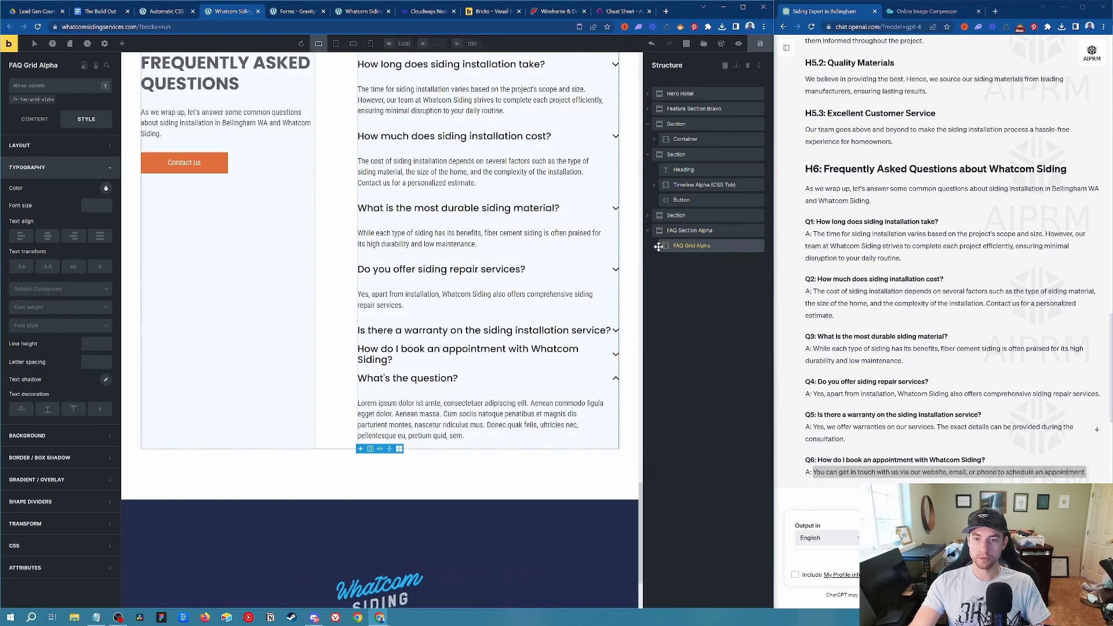
click(661, 277)
click(712, 291)
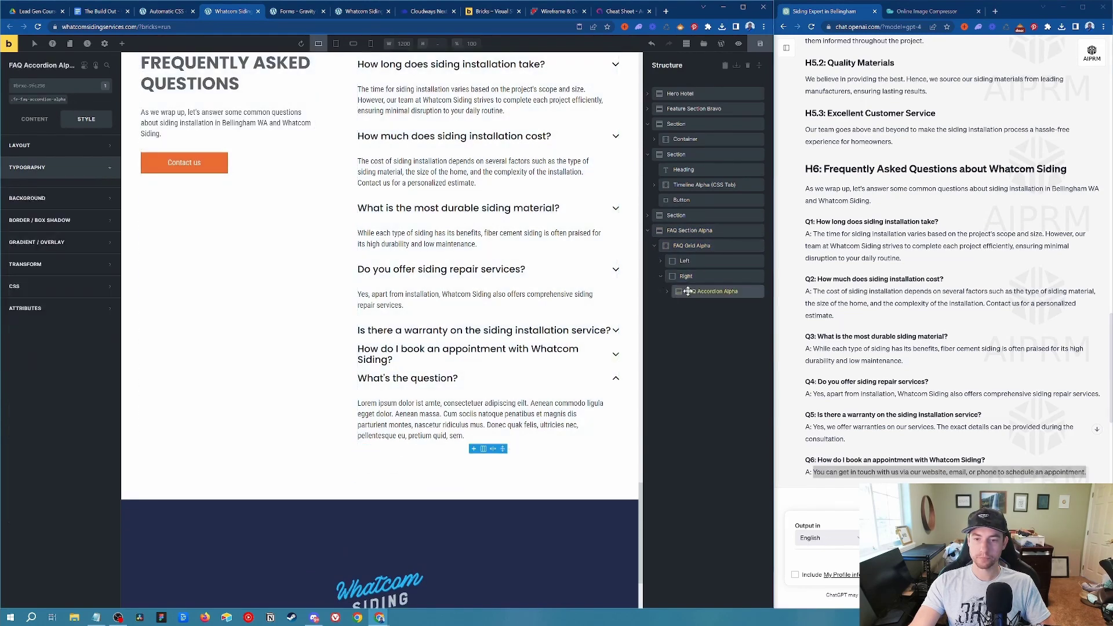
click(34, 118)
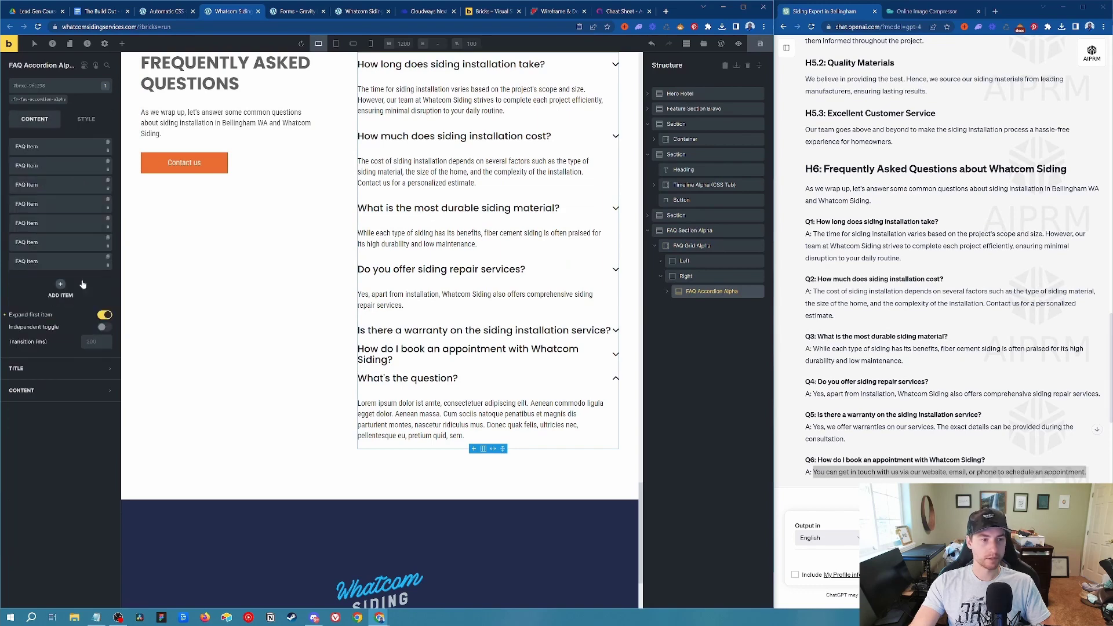
click(109, 267)
Check the answers of the last two FAQ items and change the FAQ section's button text to "GET A FREE QUOTE".
scroll(406, 463, up, 4)
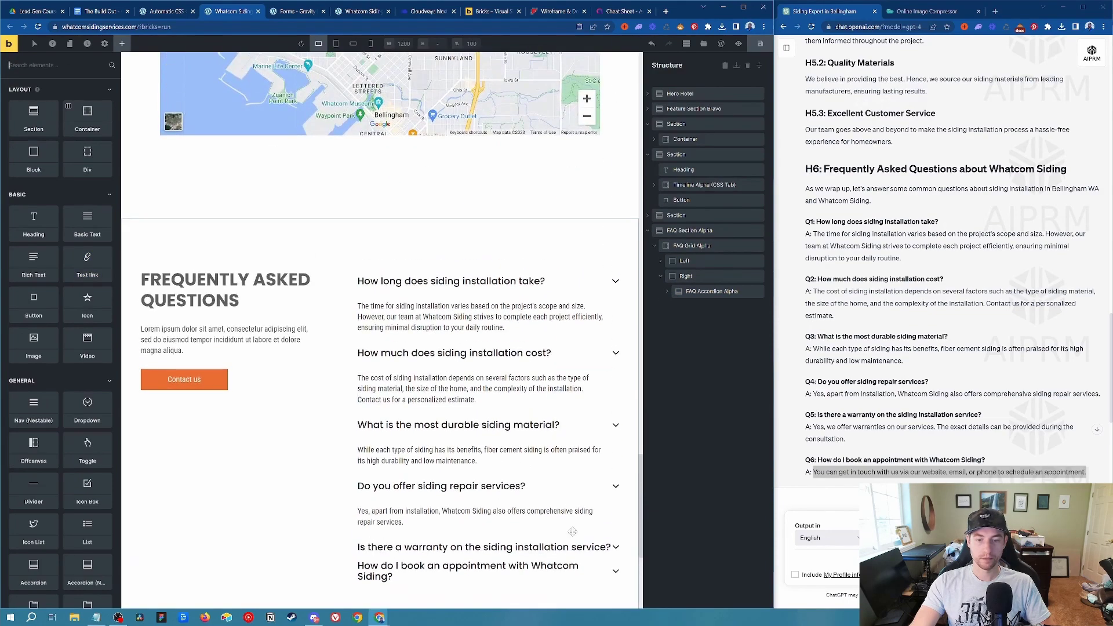
click(464, 571)
scroll(452, 464, down, 4)
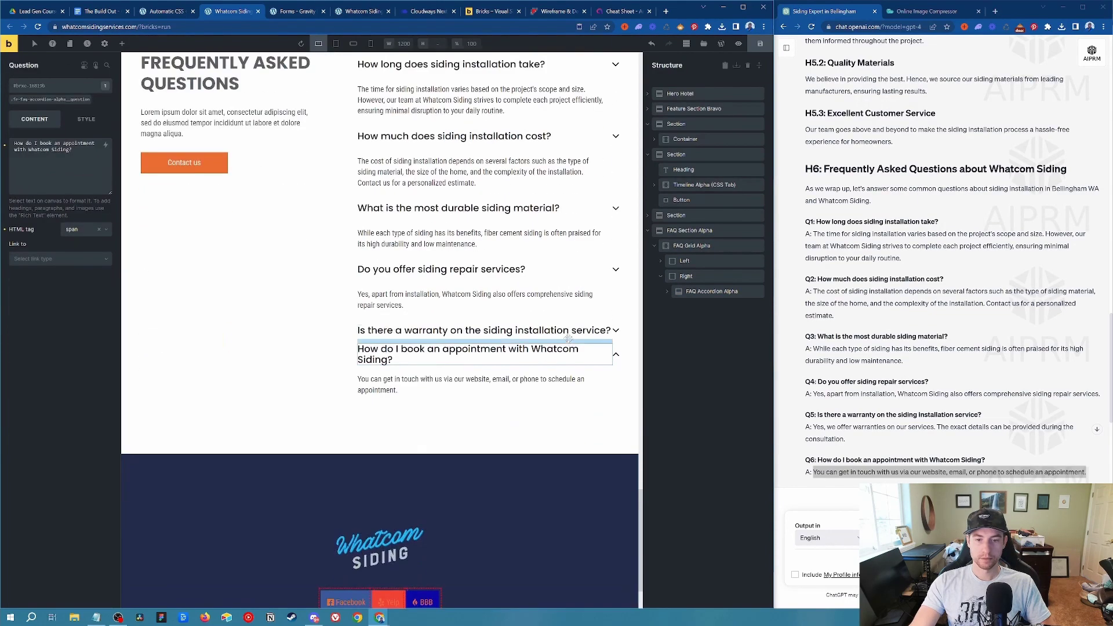
click(442, 330)
scroll(461, 380, down, 3)
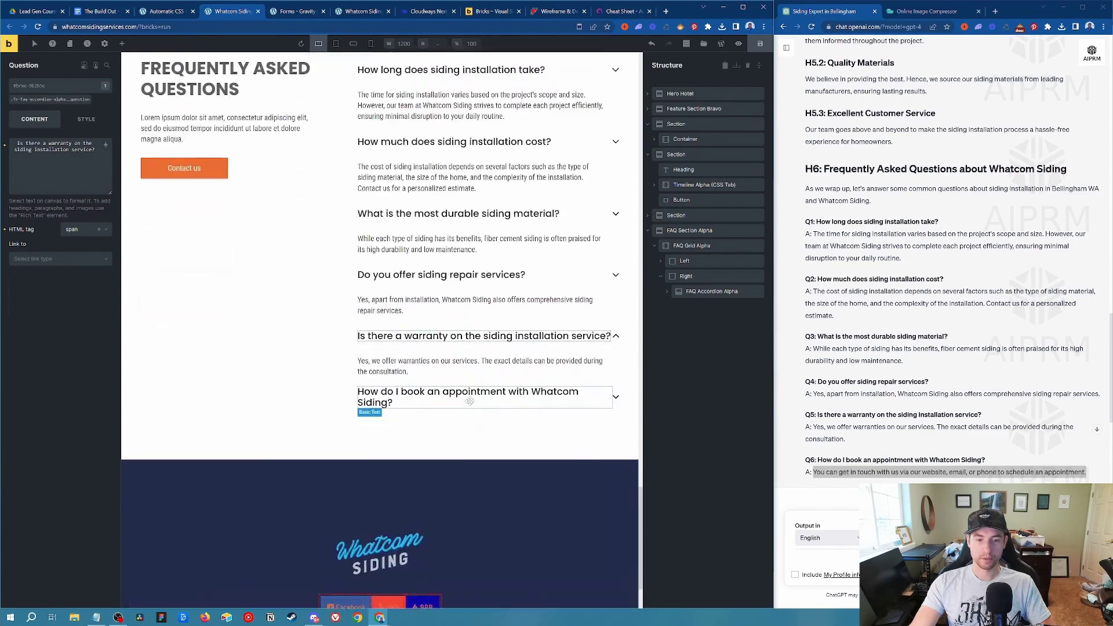
scroll(228, 336, up, 3)
click(229, 336)
scroll(229, 336, down, 1)
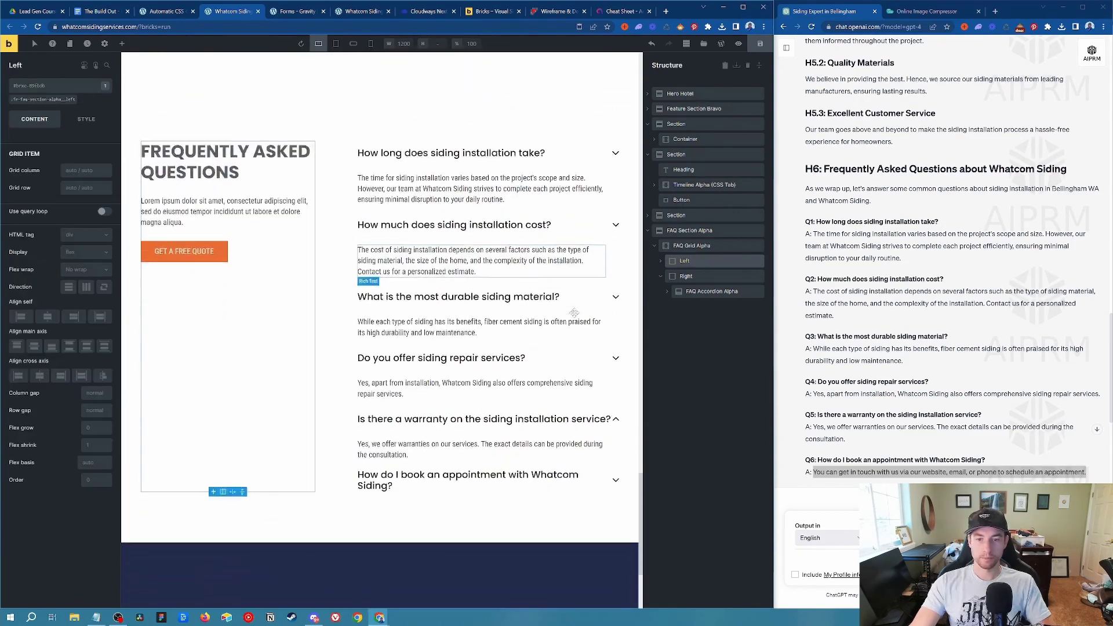
scroll(363, 393, up, 1)
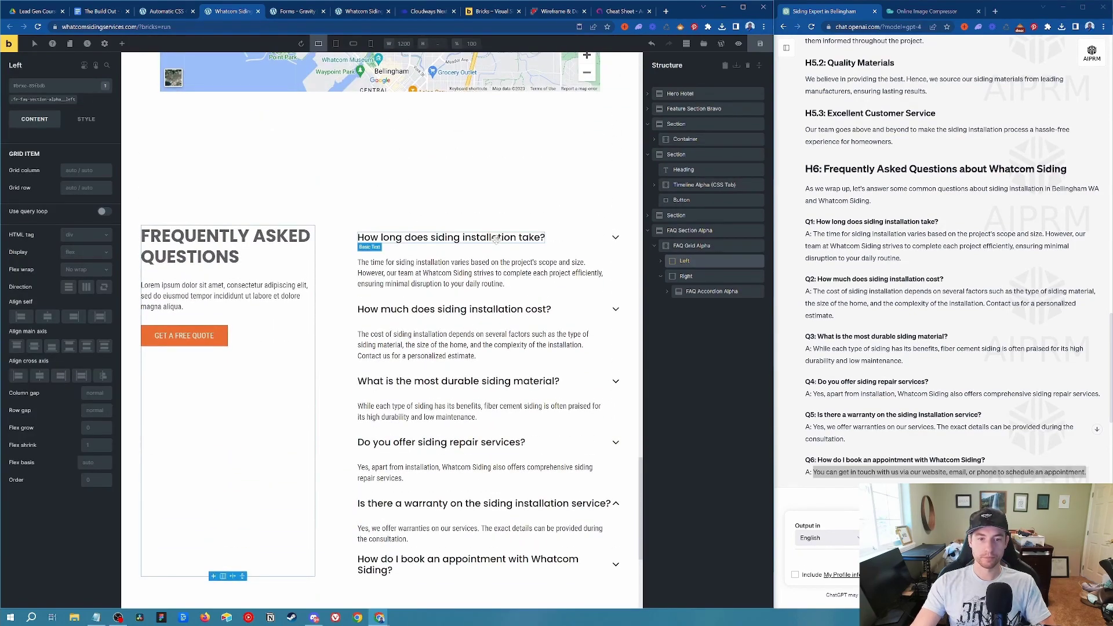
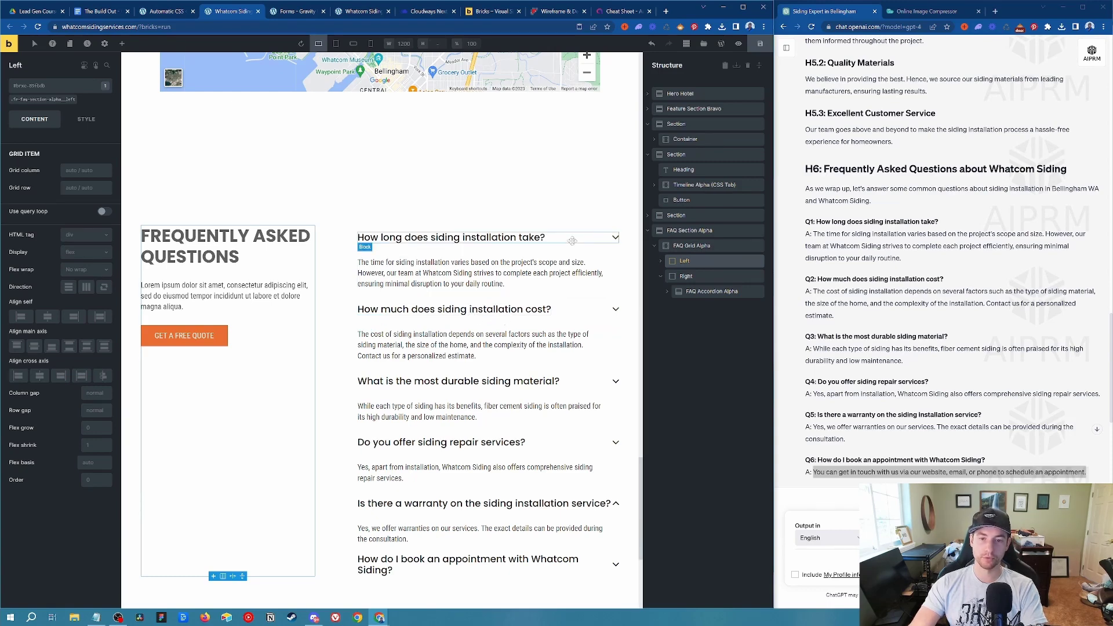
Move FAQ Section Alpha above the map section in the page structure.
click(783, 320)
scroll(853, 330, down, 2)
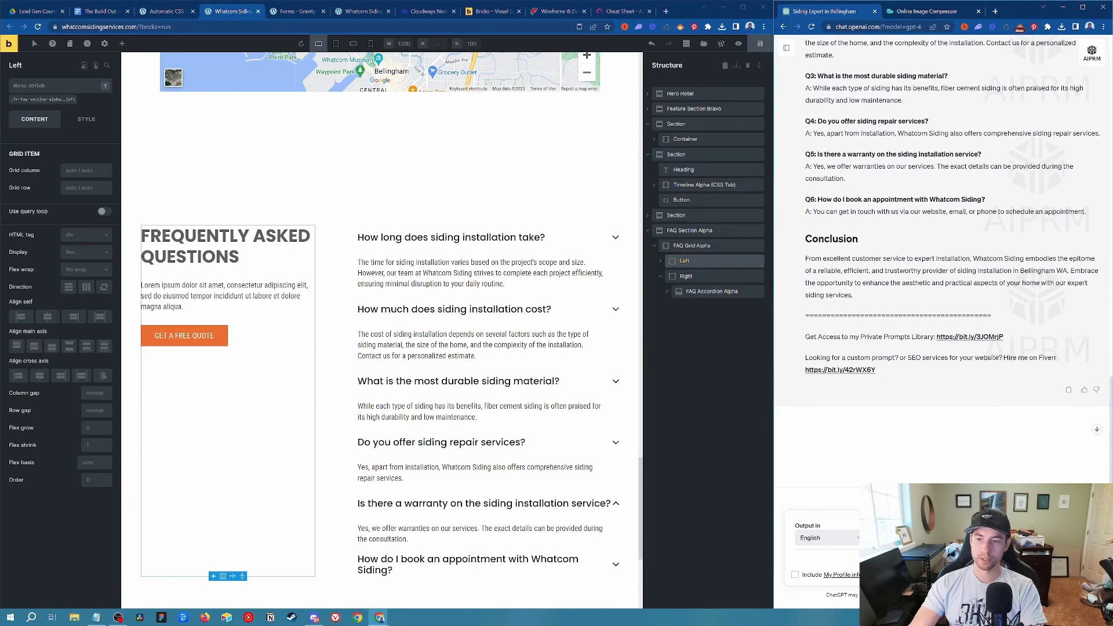
scroll(922, 344, up, 5)
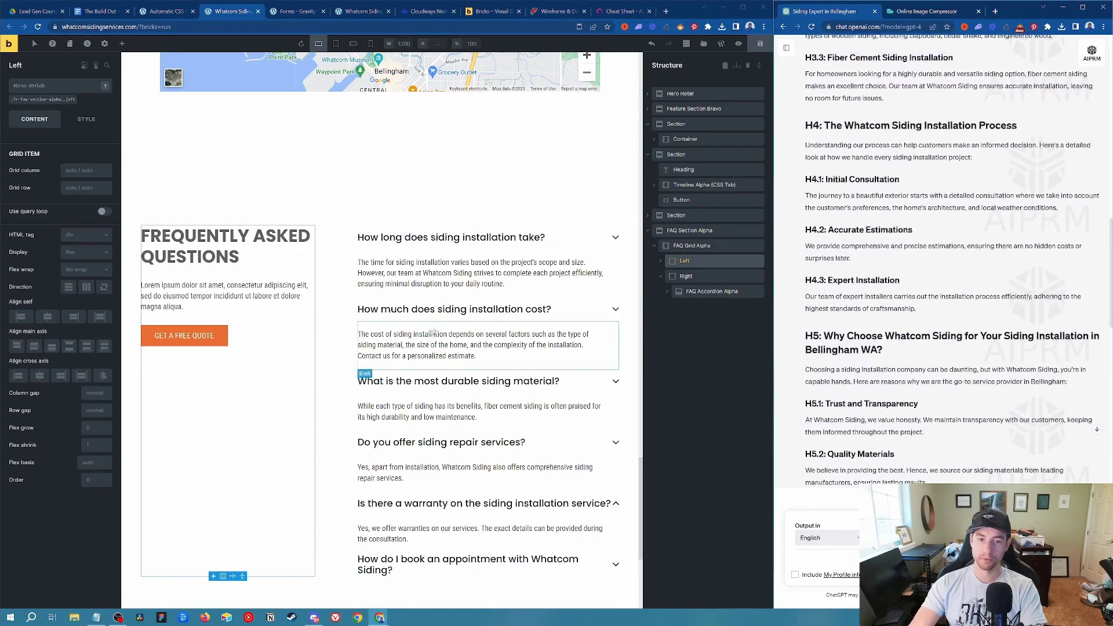
scroll(348, 405, up, 4)
scroll(329, 438, up, 4)
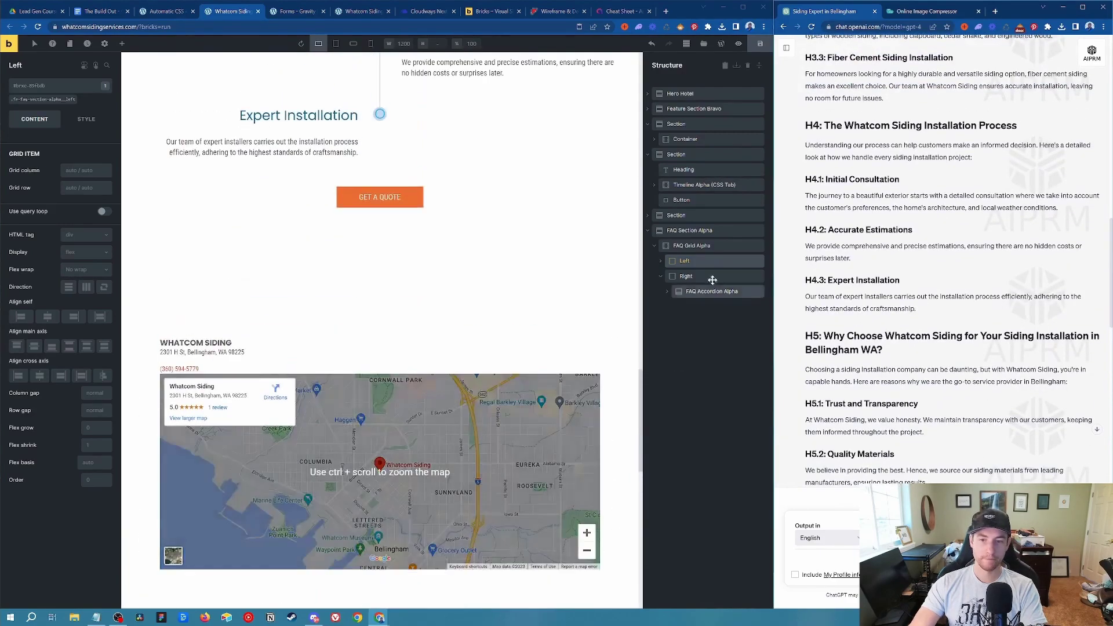
drag(666, 232, 660, 210)
Rename the section containing the address and map as "Map Listing".
click(675, 292)
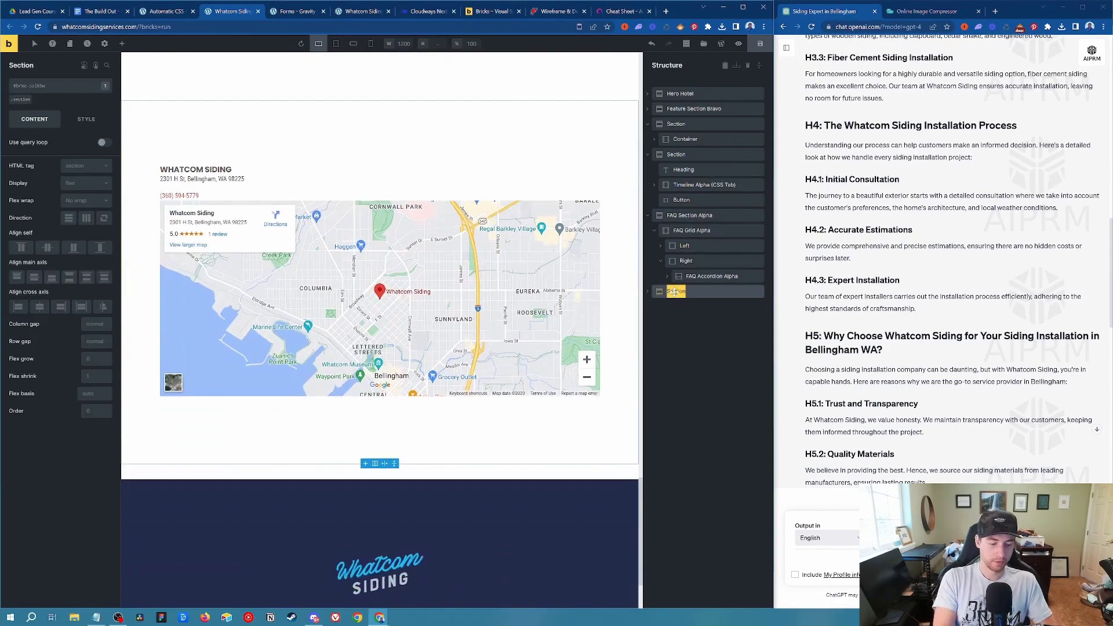
double_click(674, 292)
text(Map Listing)
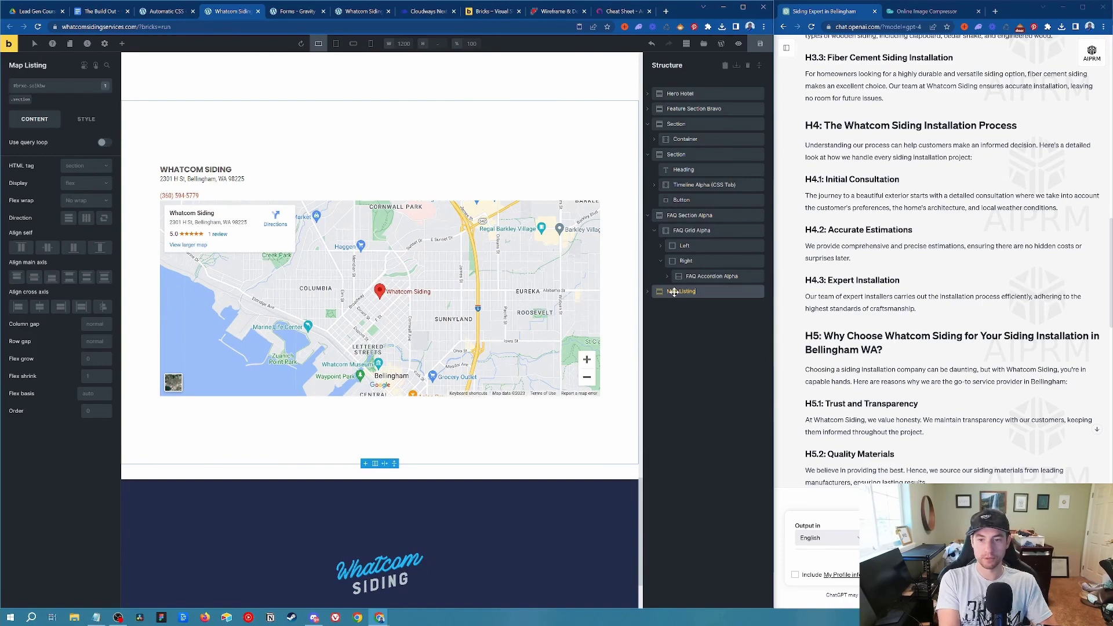
key(Return)
Review the page from the installation process to the footer and look through the ChatGPT copy for content still missing.
scroll(470, 407, up, 5)
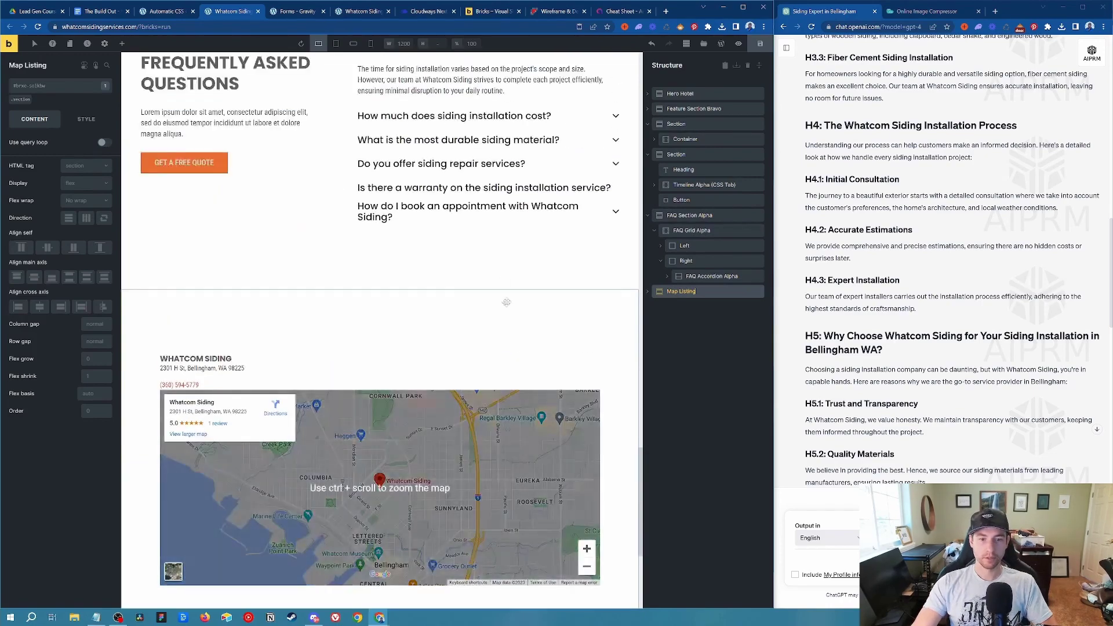
scroll(470, 407, up, 5)
scroll(521, 435, down, 10)
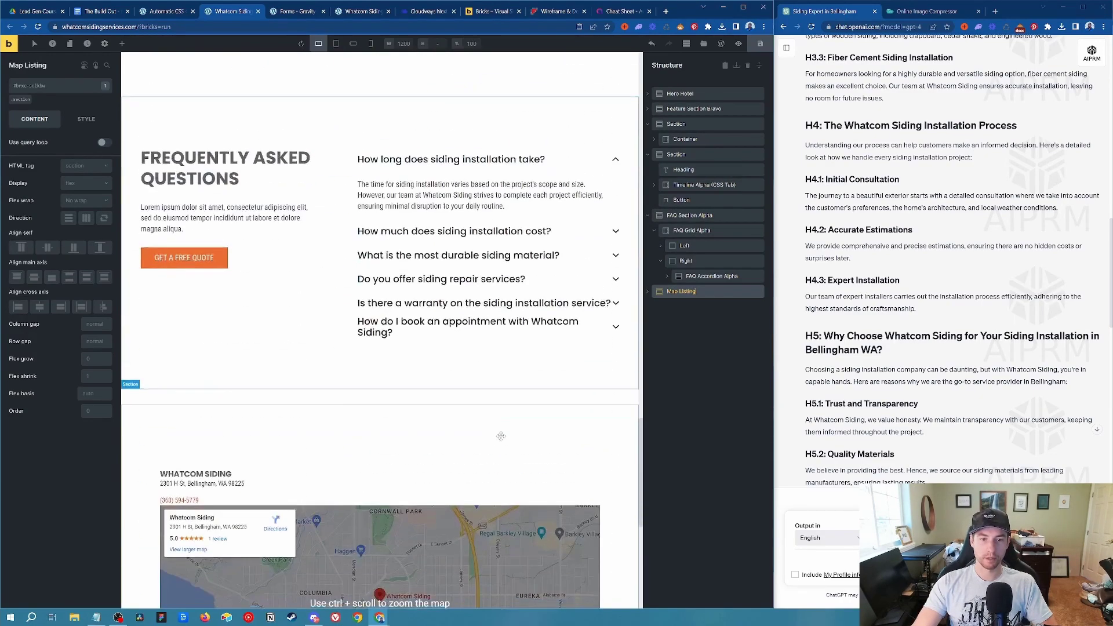
scroll(529, 439, down, 1)
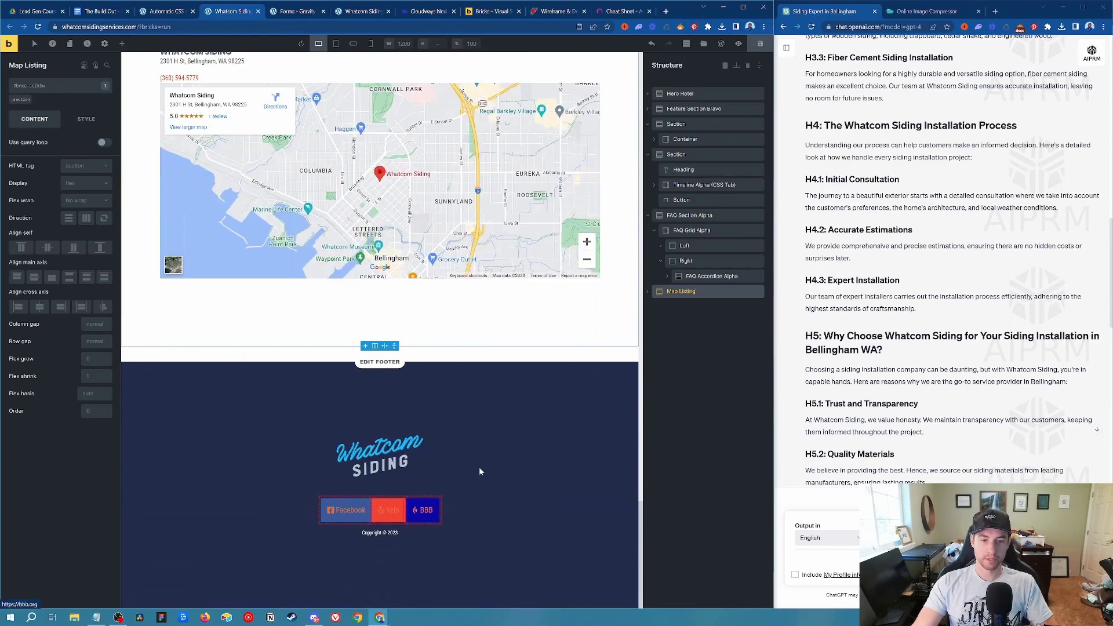
scroll(569, 453, up, 14)
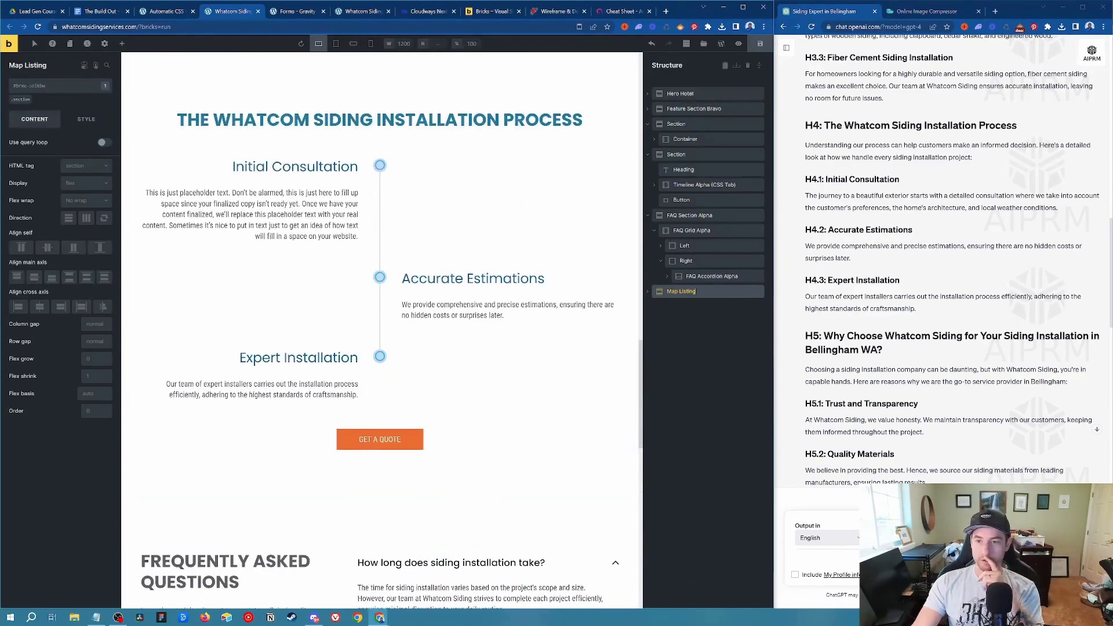
scroll(883, 304, up, 2)
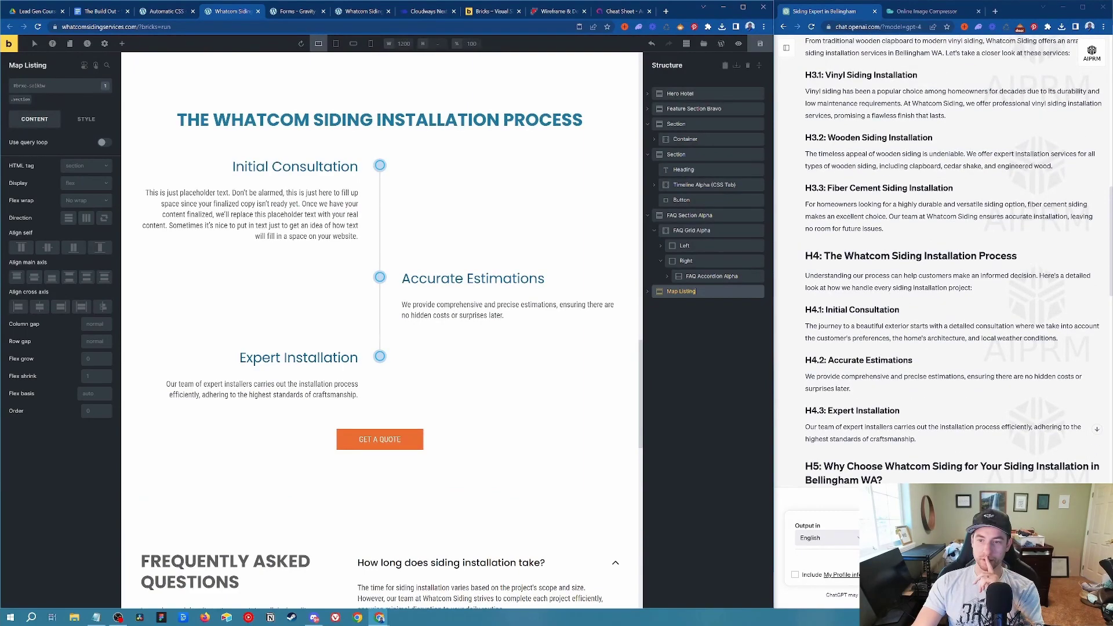
scroll(891, 262, down, 4)
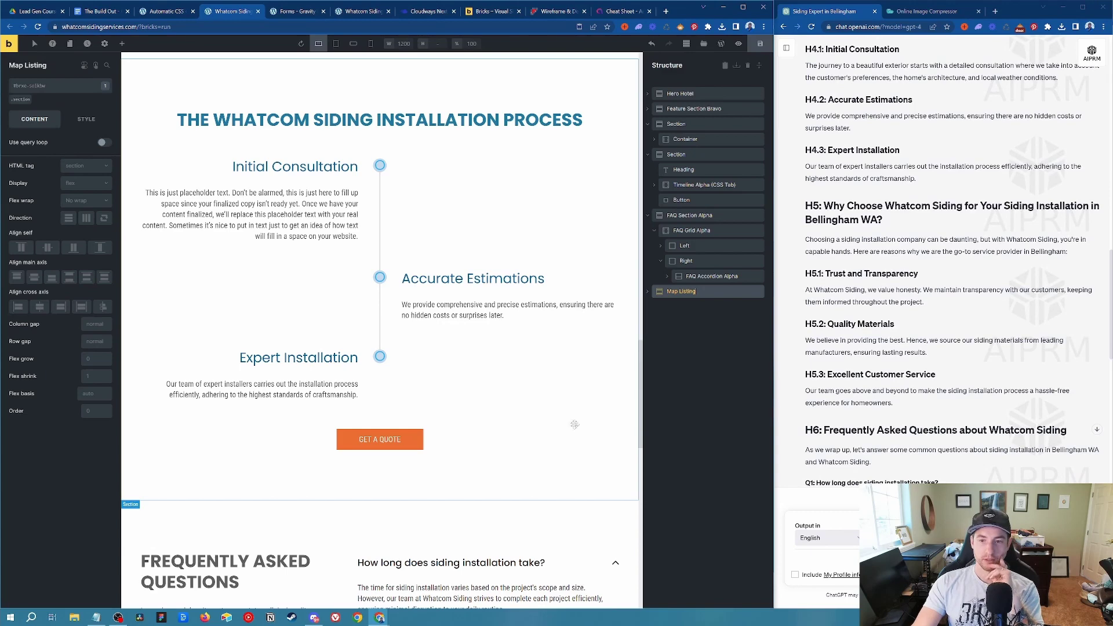
Insert the Content Section Golf remote template from the Content bundle and move it directly above FAQ Section Alpha.
click(703, 43)
click(251, 84)
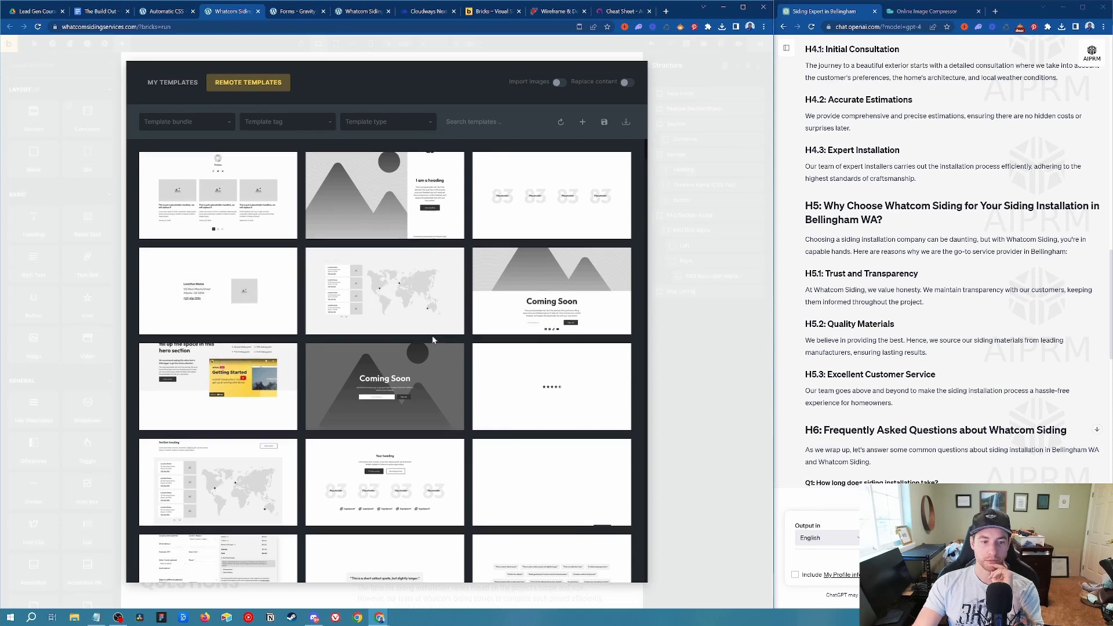
scroll(406, 348, down, 5)
click(167, 122)
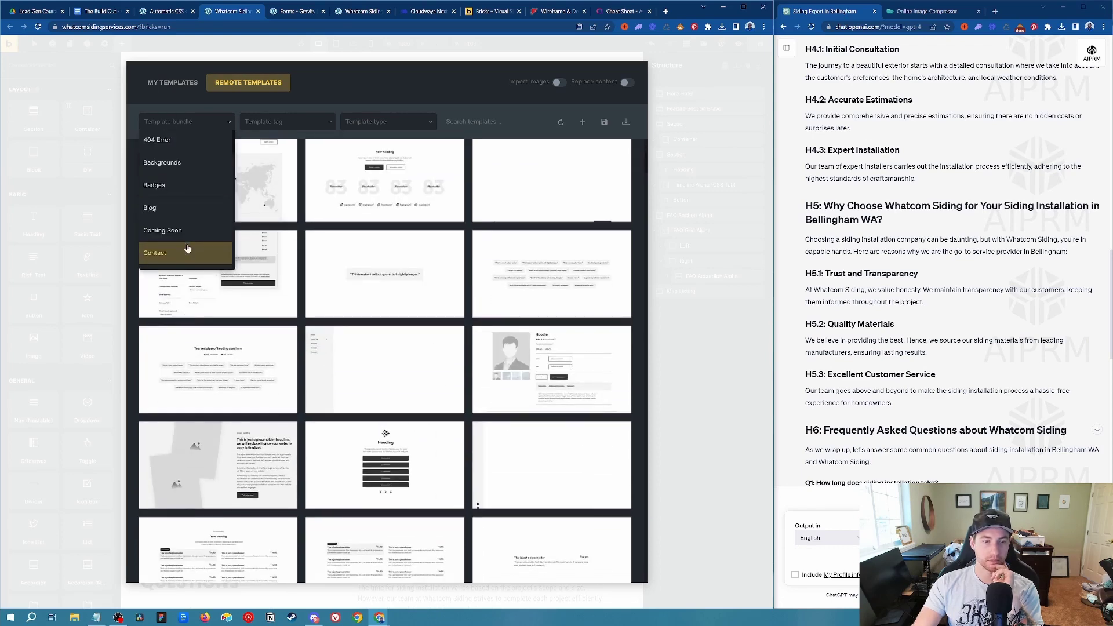
scroll(186, 232, down, 2)
click(177, 174)
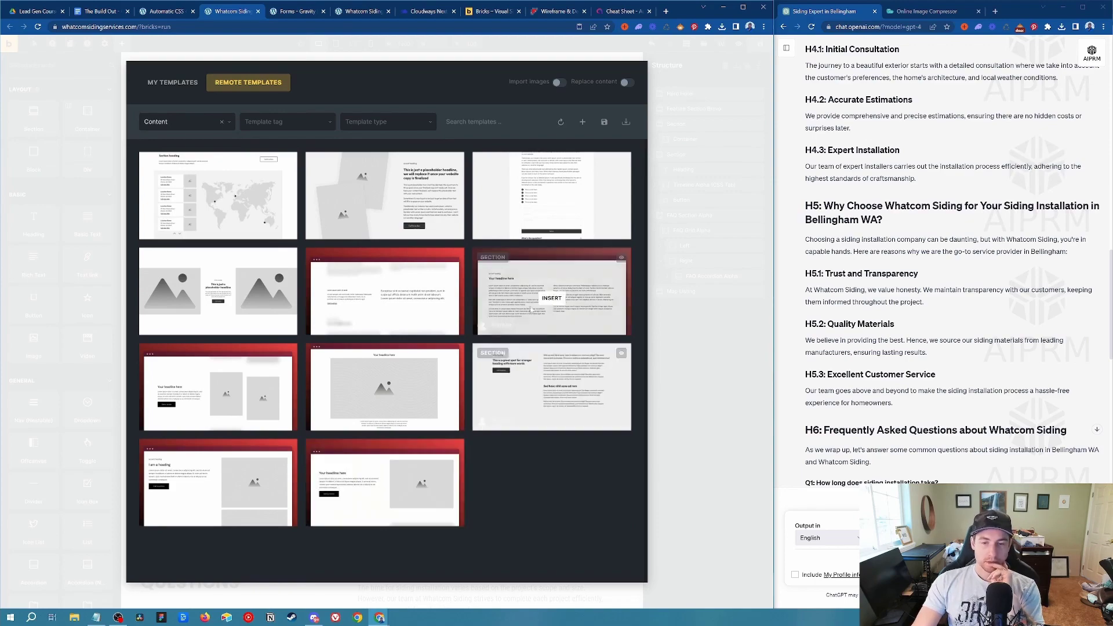
click(552, 298)
click(414, 177)
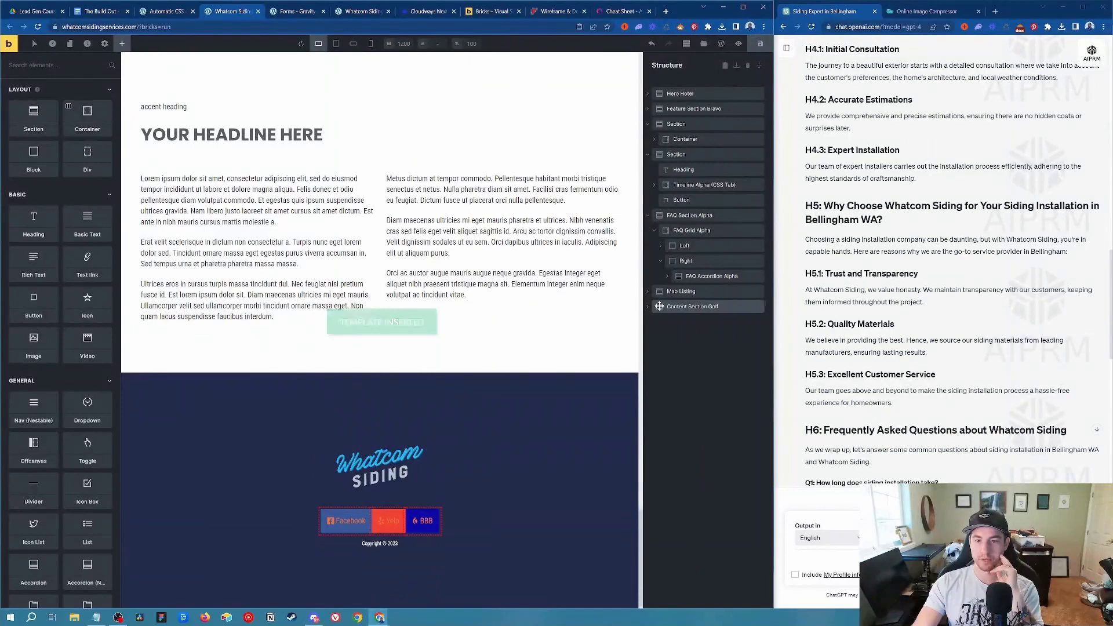
drag(660, 306, 657, 214)
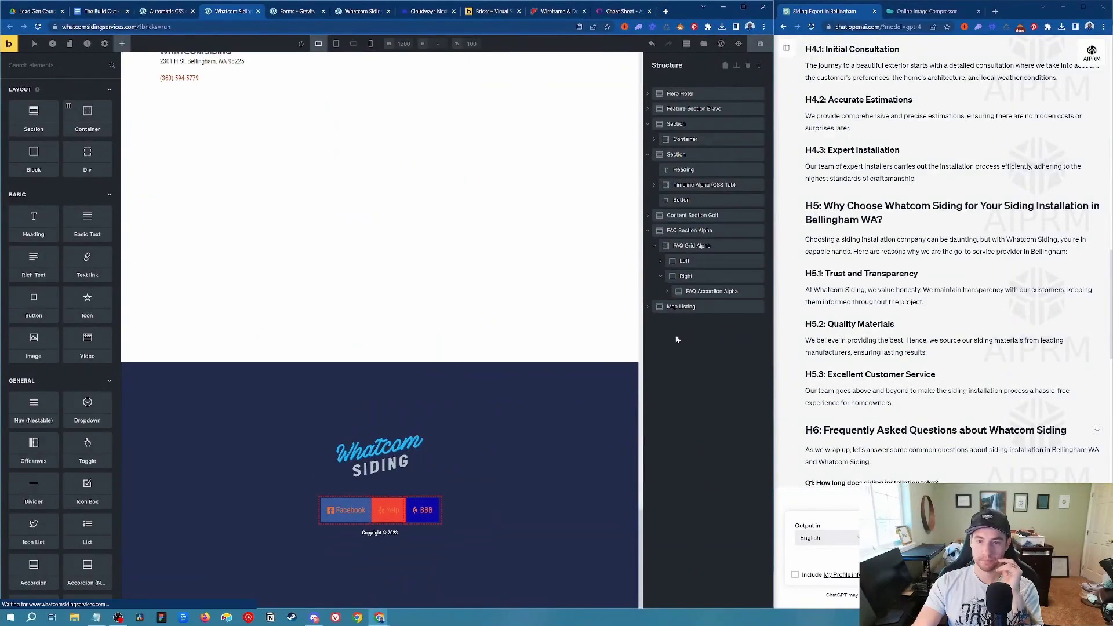
Delete the accent heading from Content Section Golf.
scroll(447, 364, up, 15)
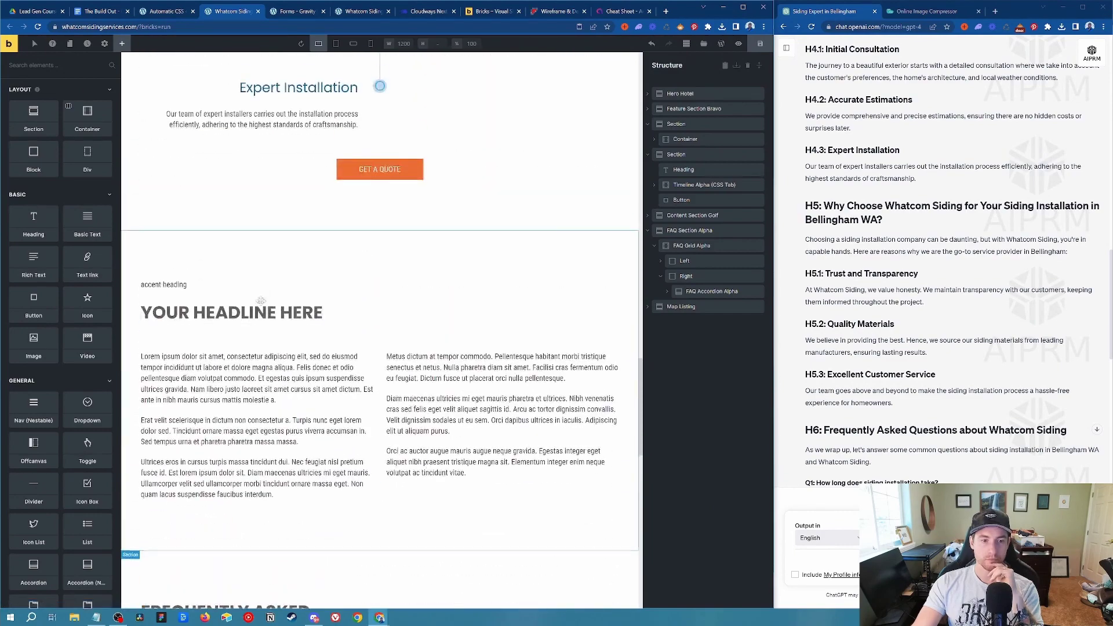
scroll(265, 311, up, 1)
right_click(162, 339)
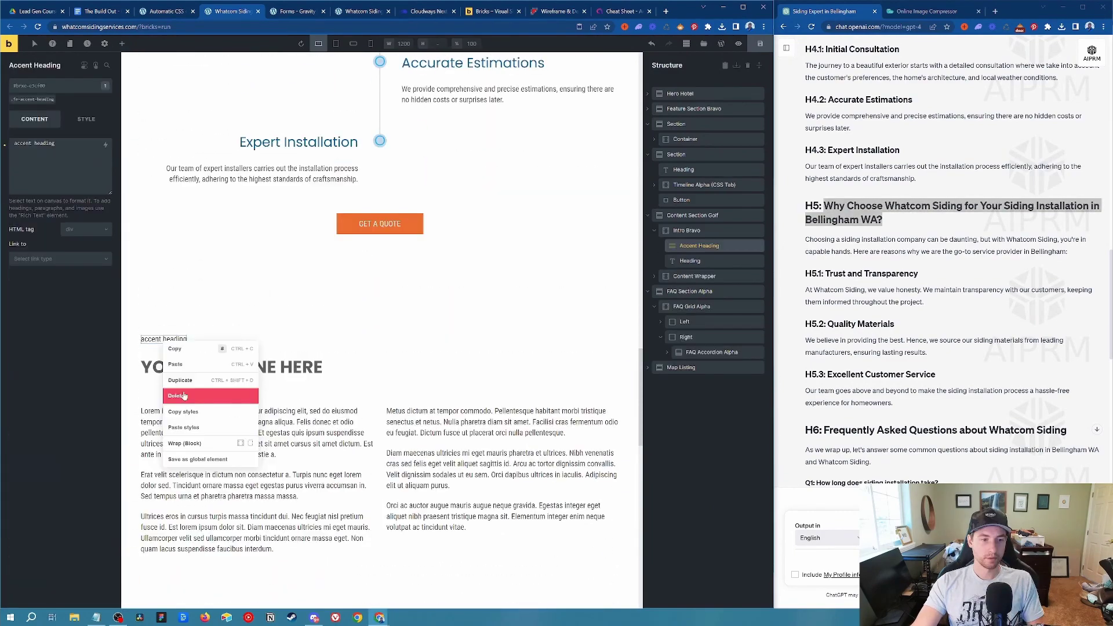
click(184, 395)
Set Content Section Golf's heading to the h5 tag with the text "Why Choose Whatcom Siding for Your Siding Installation in Bellingham WA?".
click(277, 345)
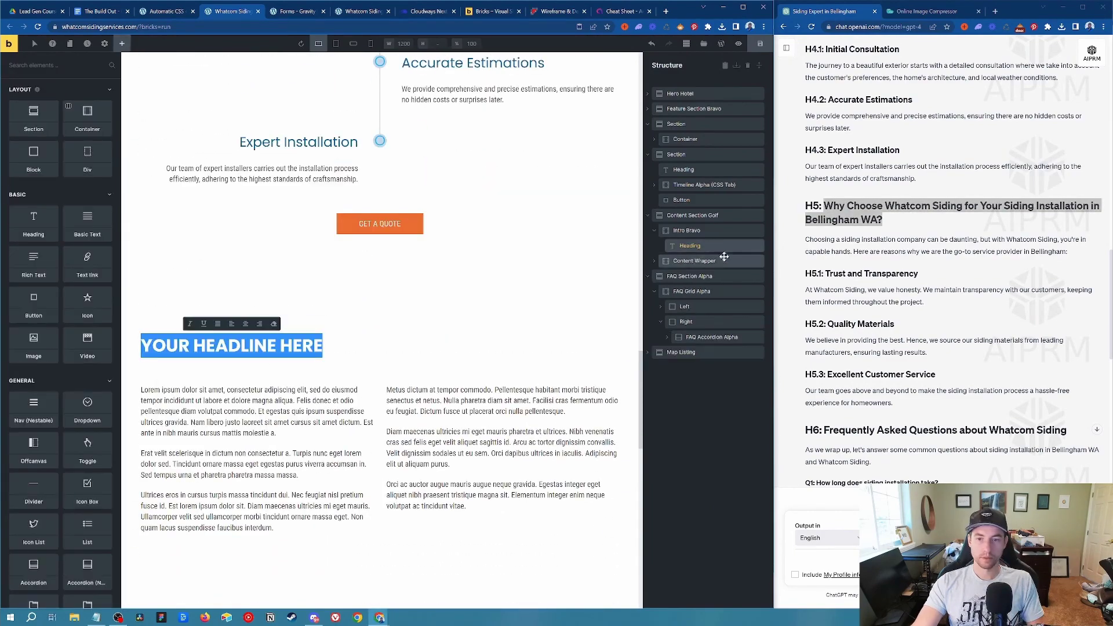
scroll(135, 143, down, 4)
scroll(135, 143, down, 1)
click(74, 163)
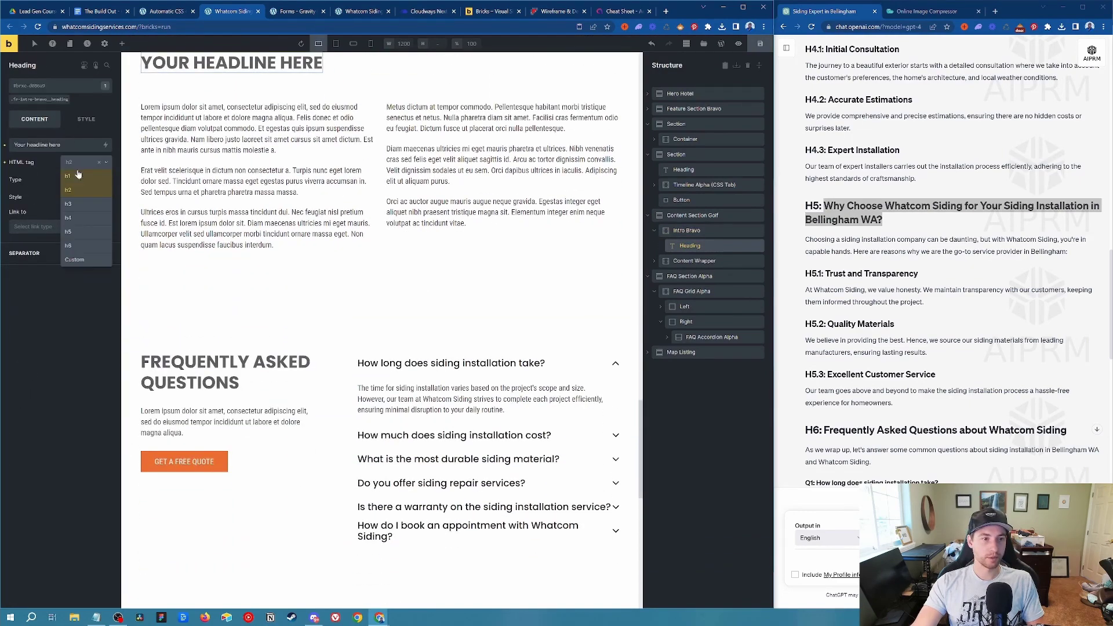
click(68, 232)
scroll(171, 318, up, 4)
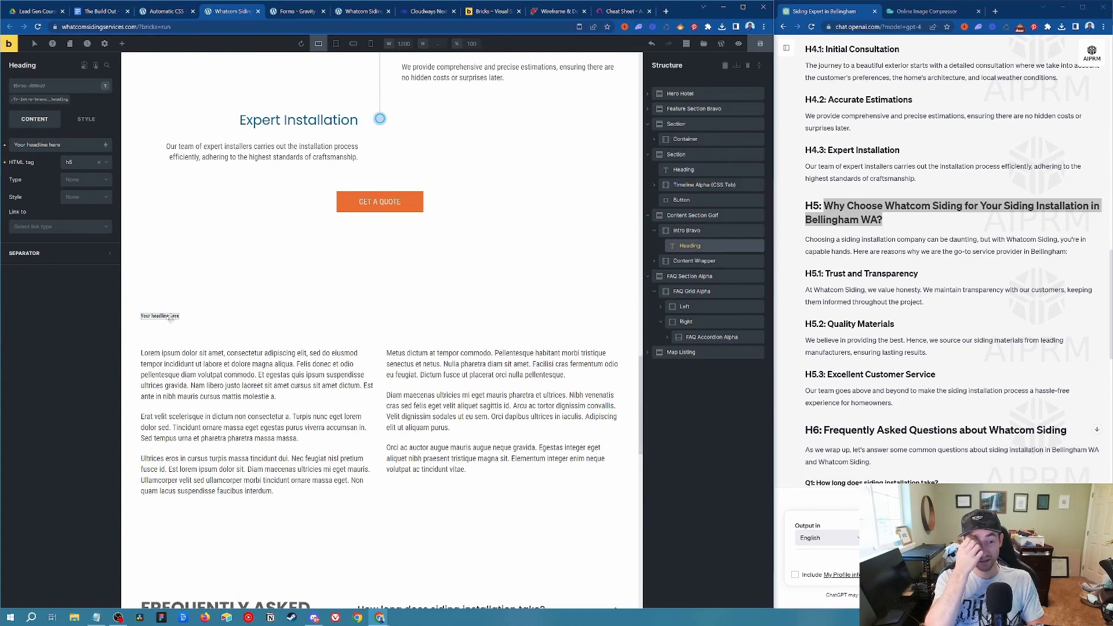
triple_click(37, 144)
text(Why Choose Whatcom Siding for Your Siding Installation in Bellingham WA?)
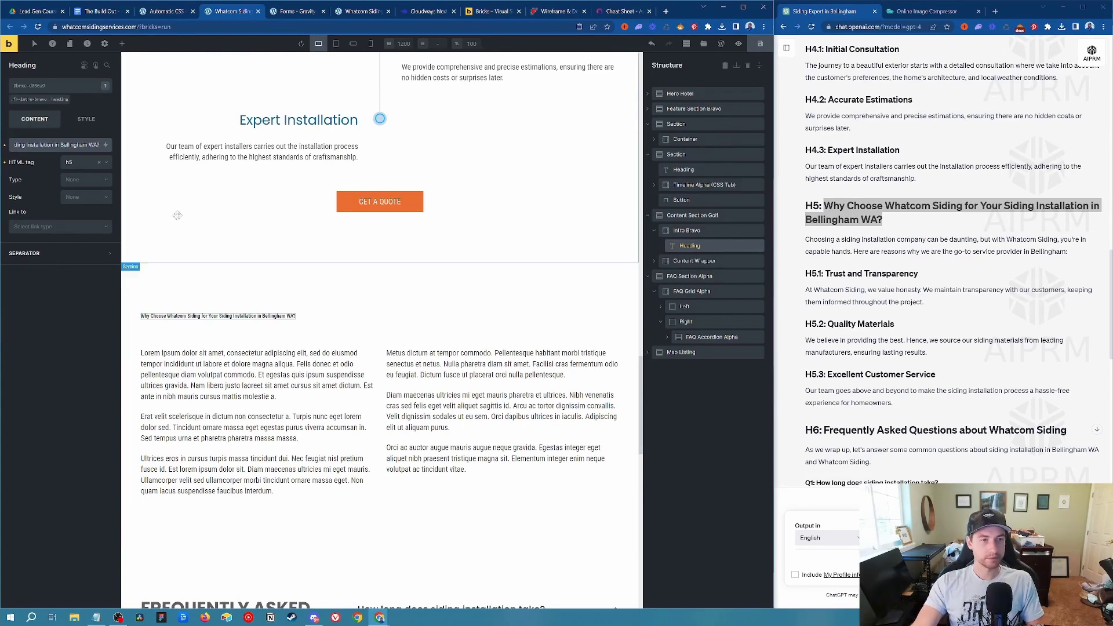
Set the Heading H5 typography in the Main Styles theme style to the Poppins font at size 20.
click(104, 43)
click(36, 89)
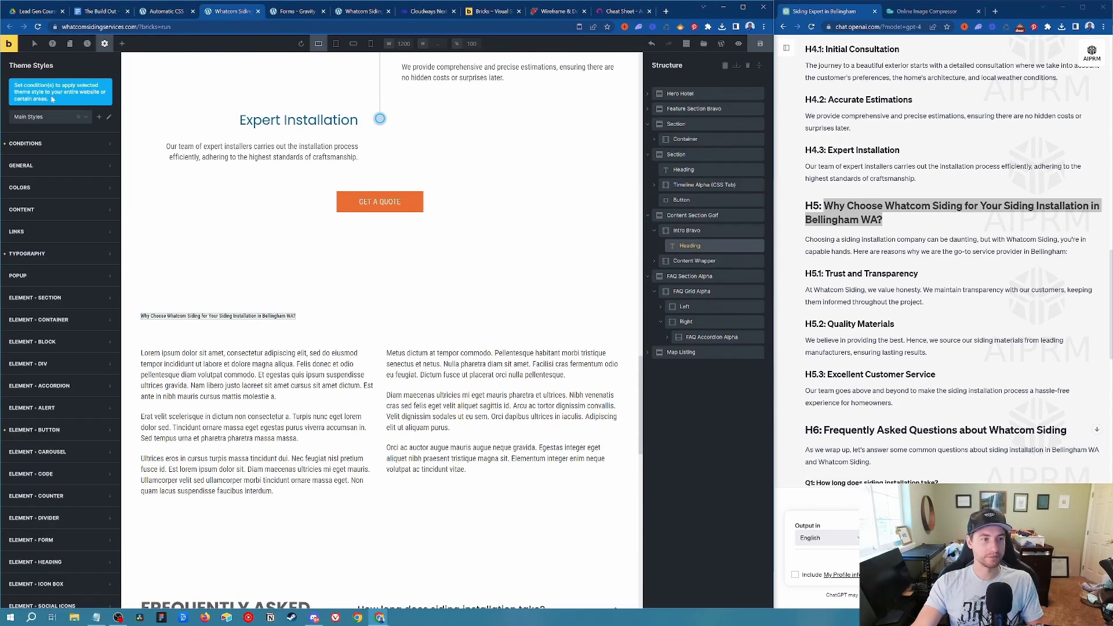
click(35, 254)
scroll(65, 385, down, 8)
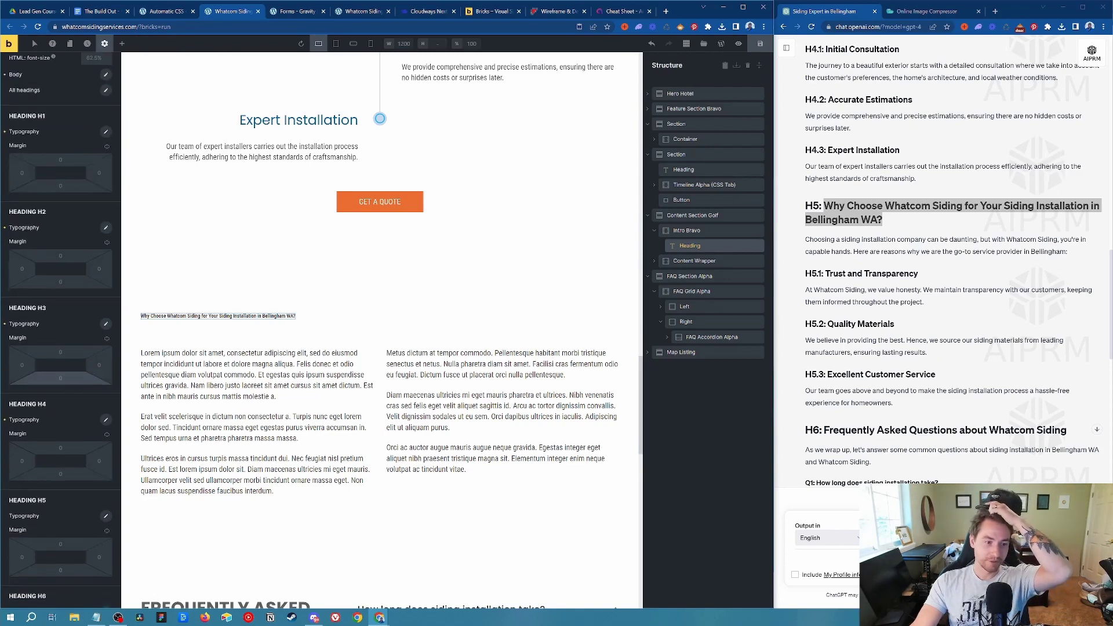
click(106, 298)
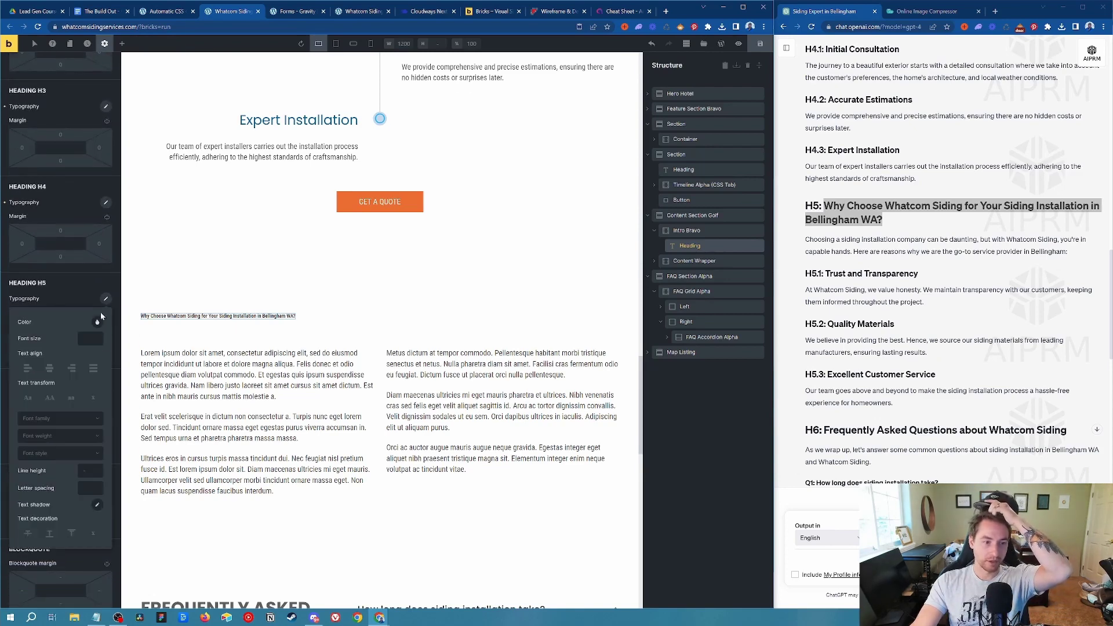
click(55, 418)
text(popp)
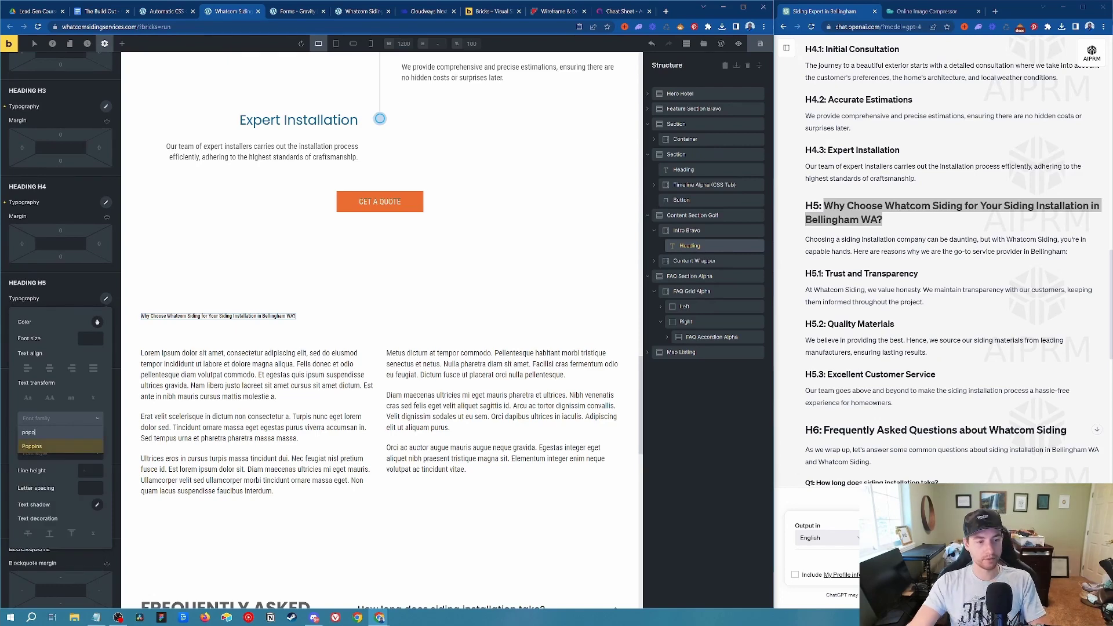
click(61, 447)
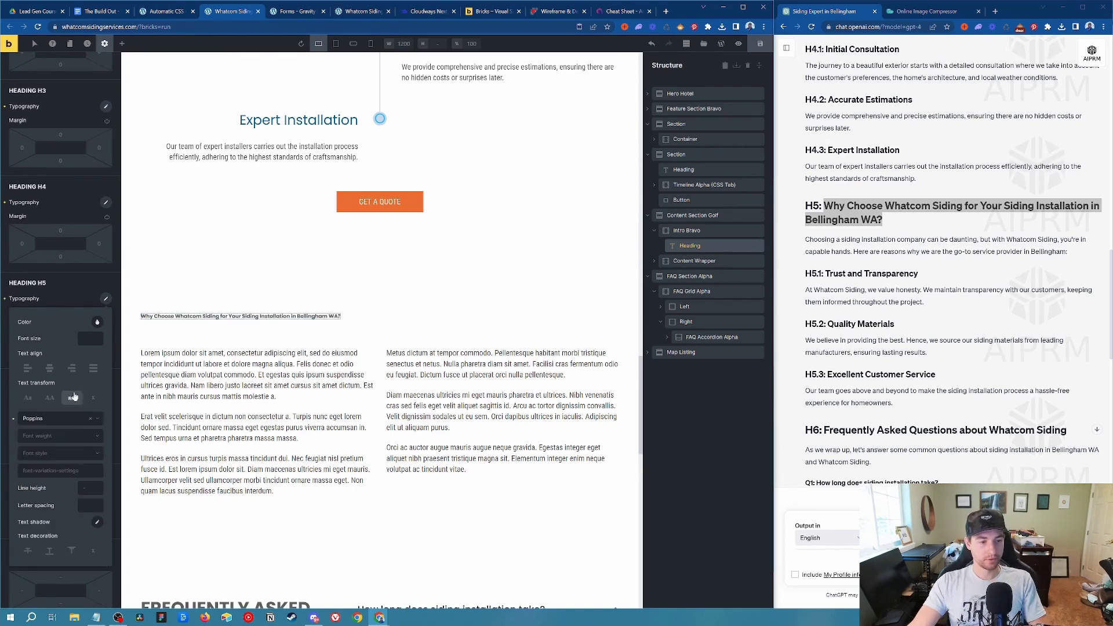
click(90, 338)
text(20)
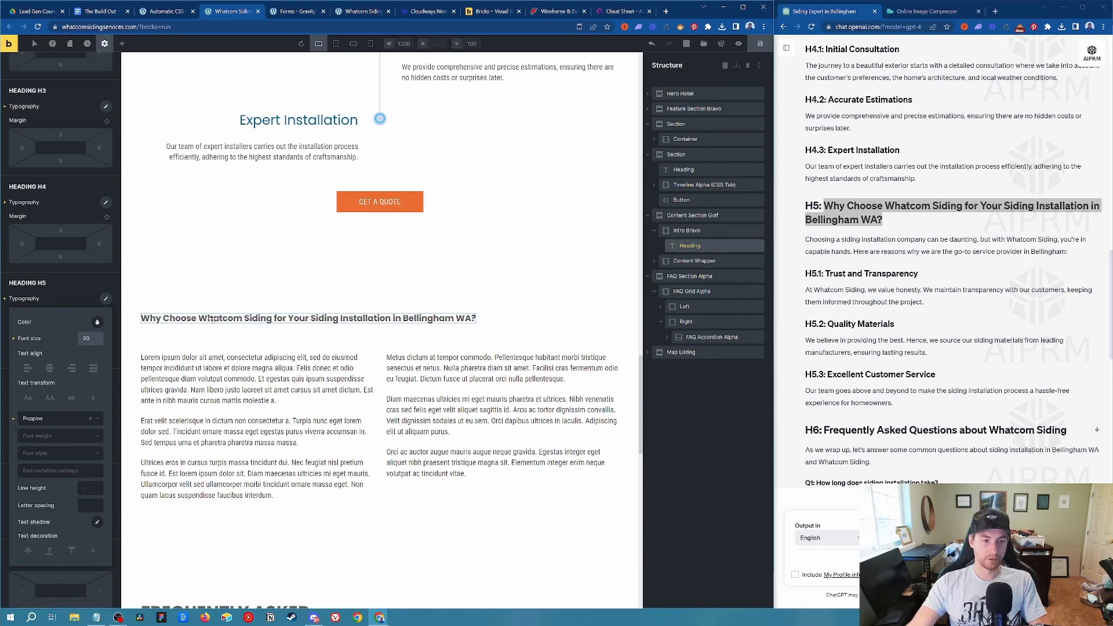
click(91, 298)
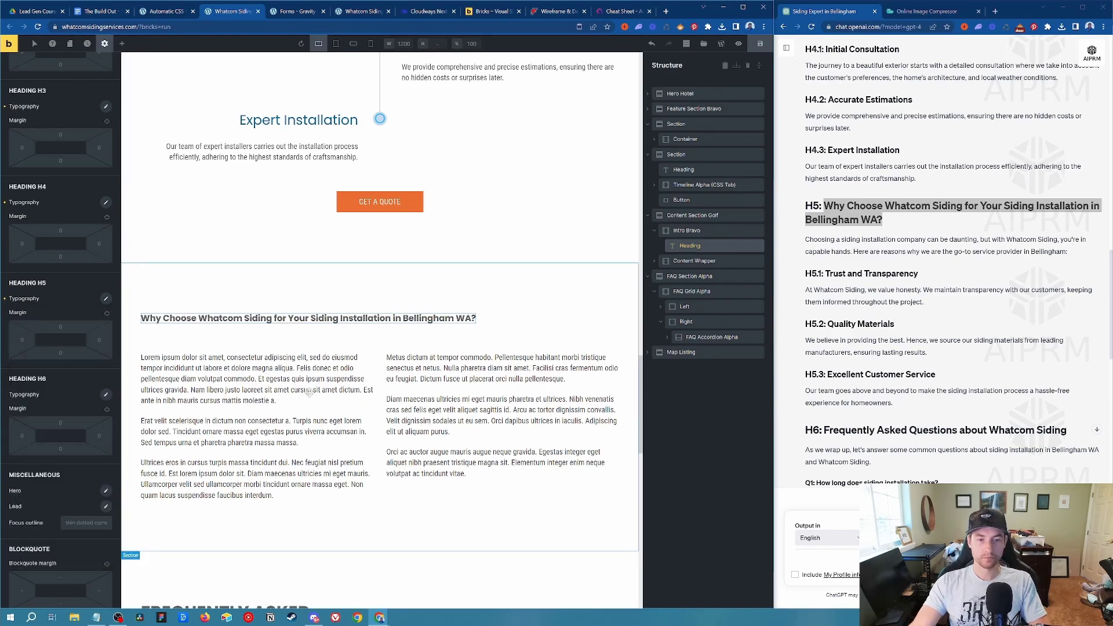
Fill Content Section Golf's text with ChatGPT's H5 copy and number its subheadings "1 -", "2 -" and "3 -" instead of with colons.
drag(806, 239, 893, 403)
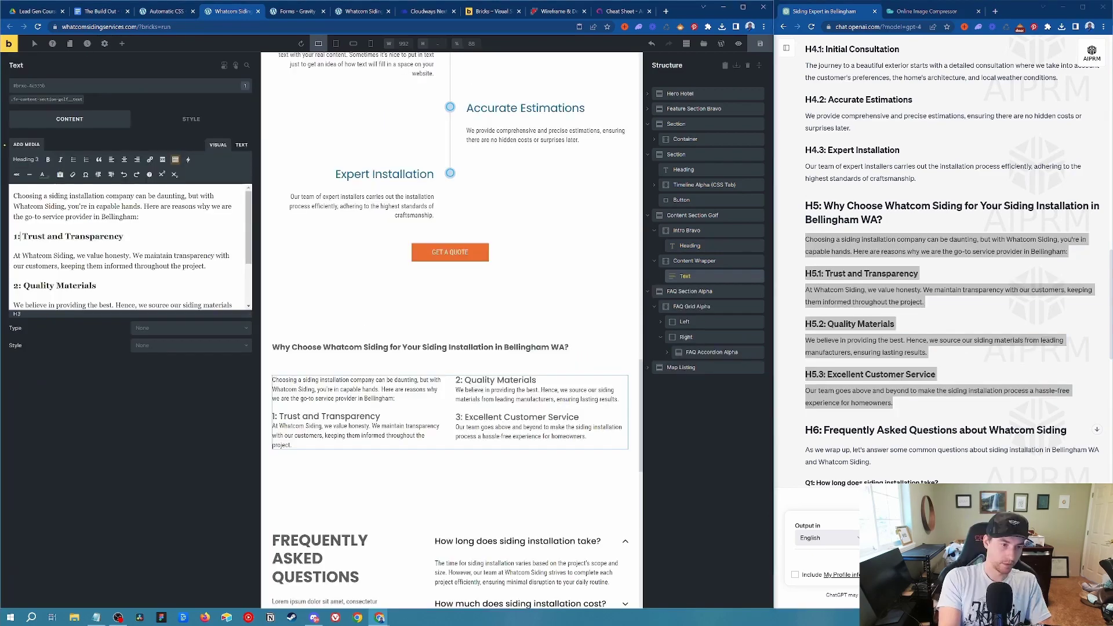
key(BackSpace)
text(- Trust and Transparency)
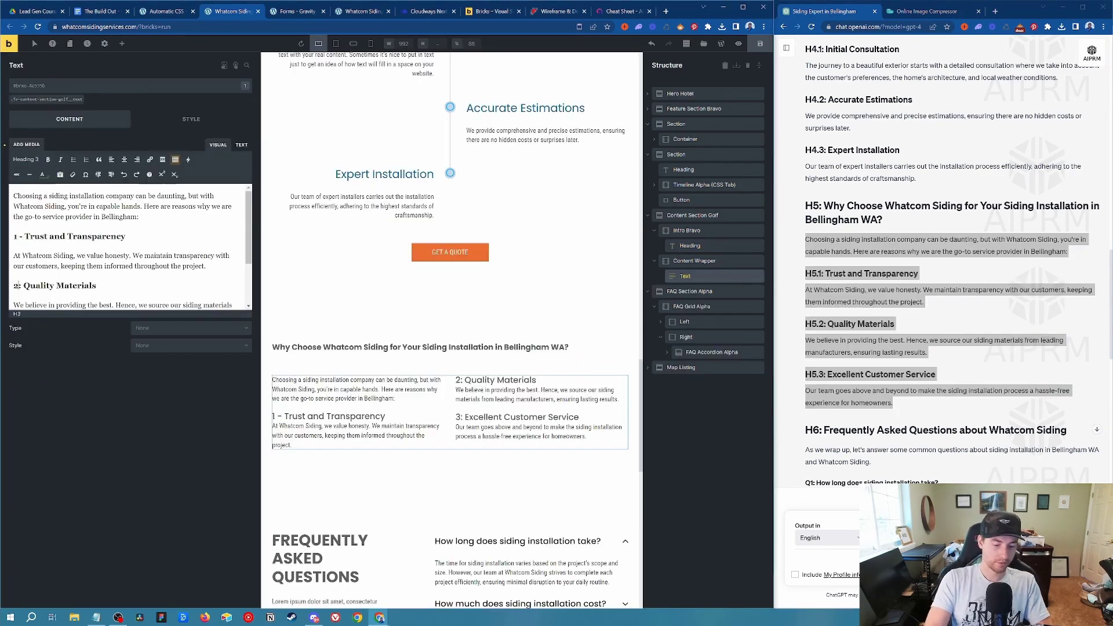
key(BackSpace)
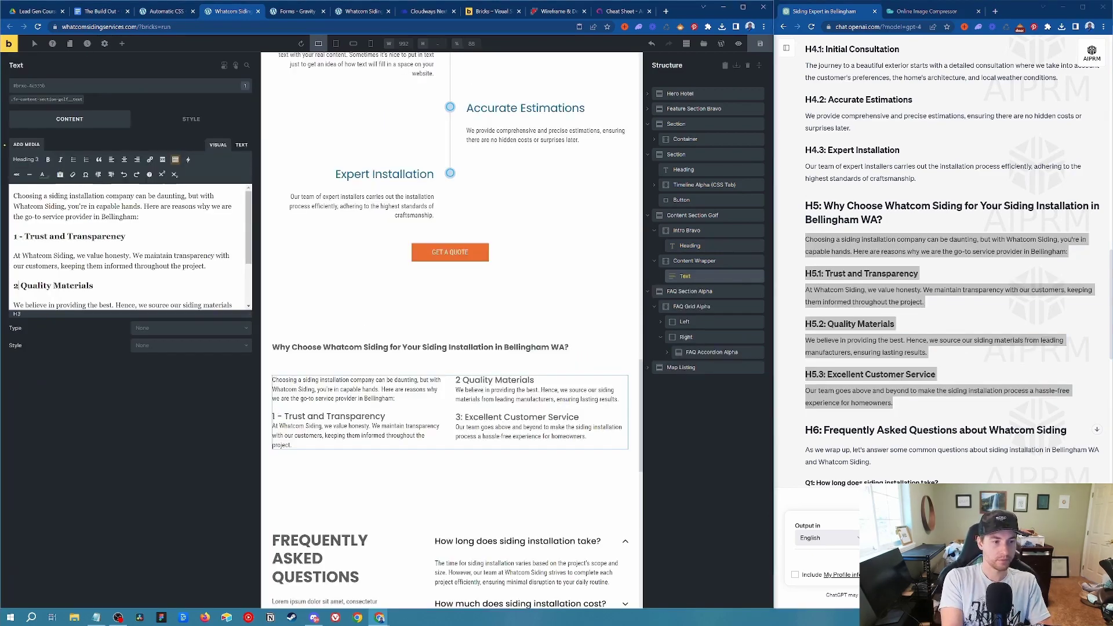
text(-)
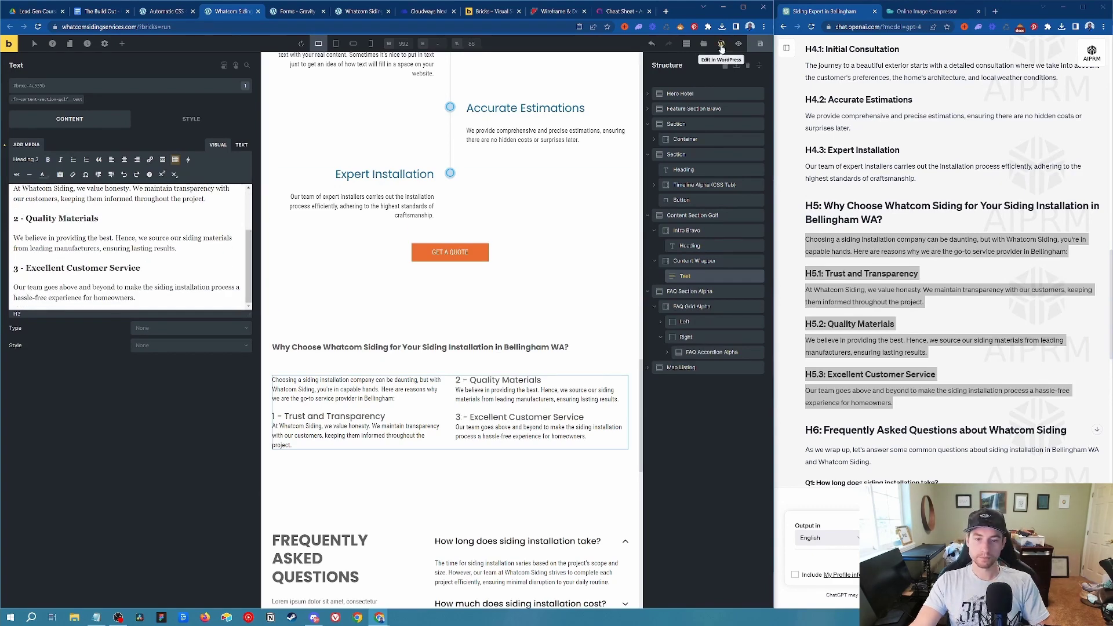
Review the page in the builder and on the live site, comparing its sections with the ChatGPT article.
scroll(434, 374, down, 8)
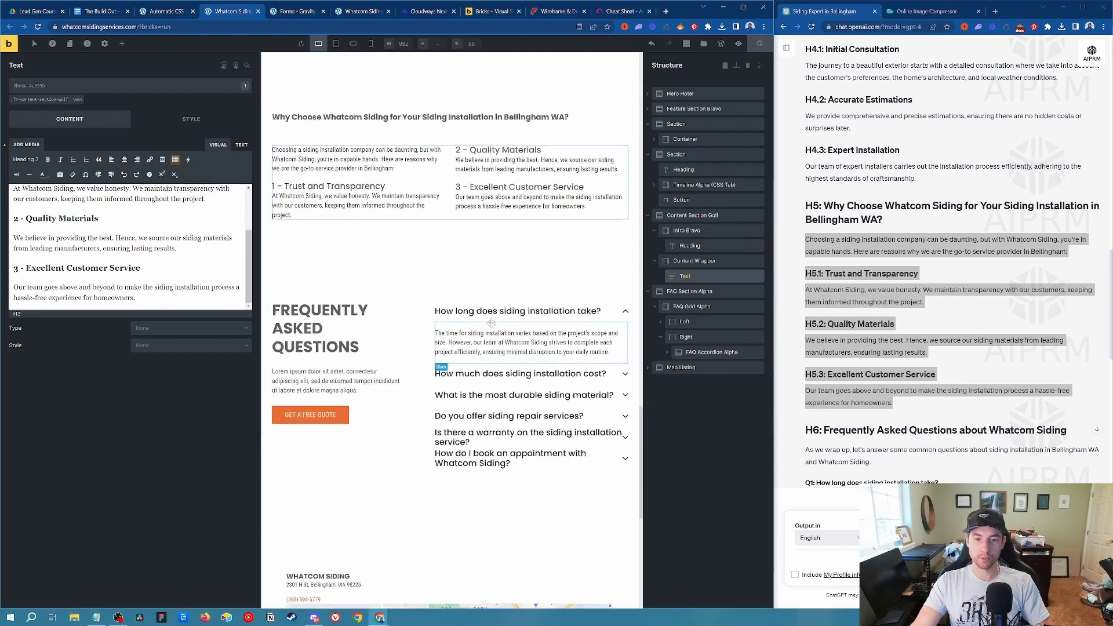
scroll(558, 327, up, 12)
scroll(558, 327, up, 15)
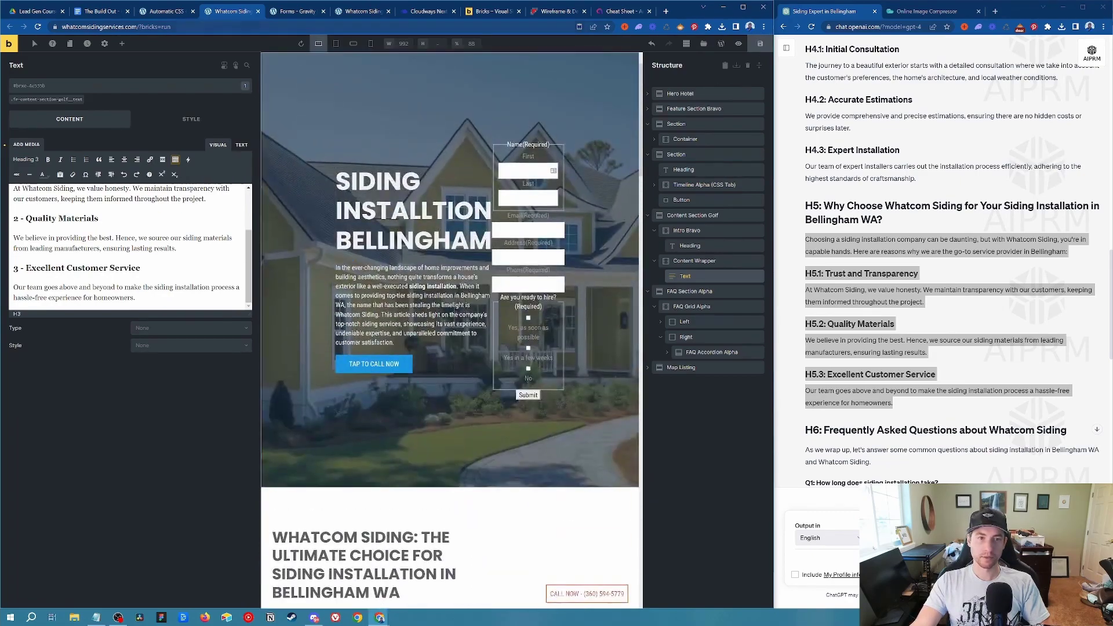
click(365, 11)
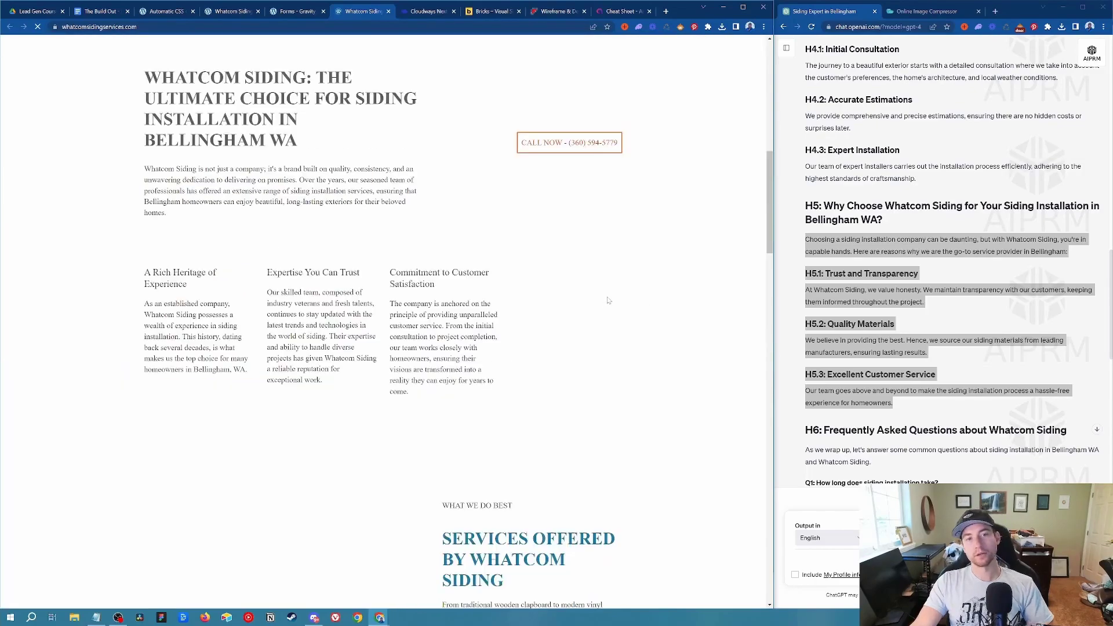
scroll(686, 249, up, 6)
scroll(686, 248, down, 15)
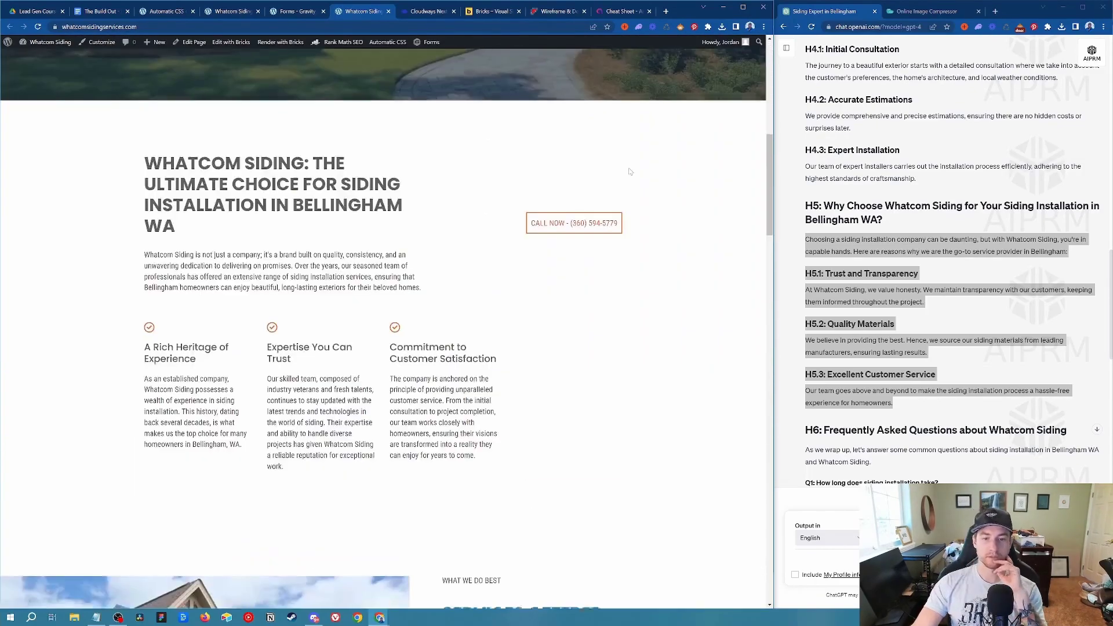
scroll(638, 196, down, 12)
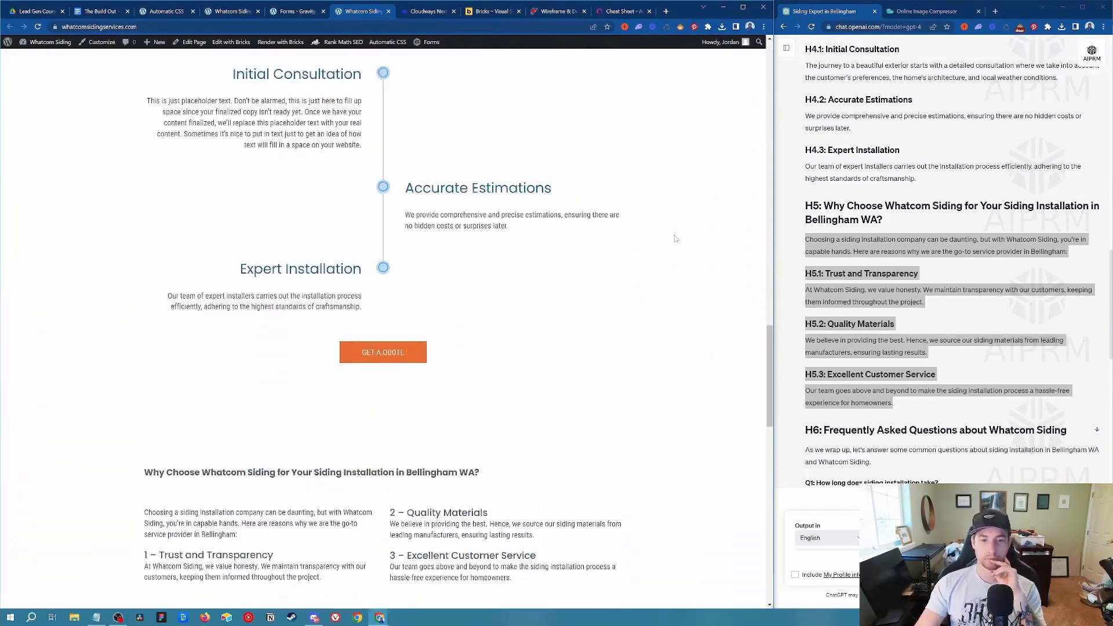
drag(769, 400, 746, 154)
scroll(900, 311, up, 5)
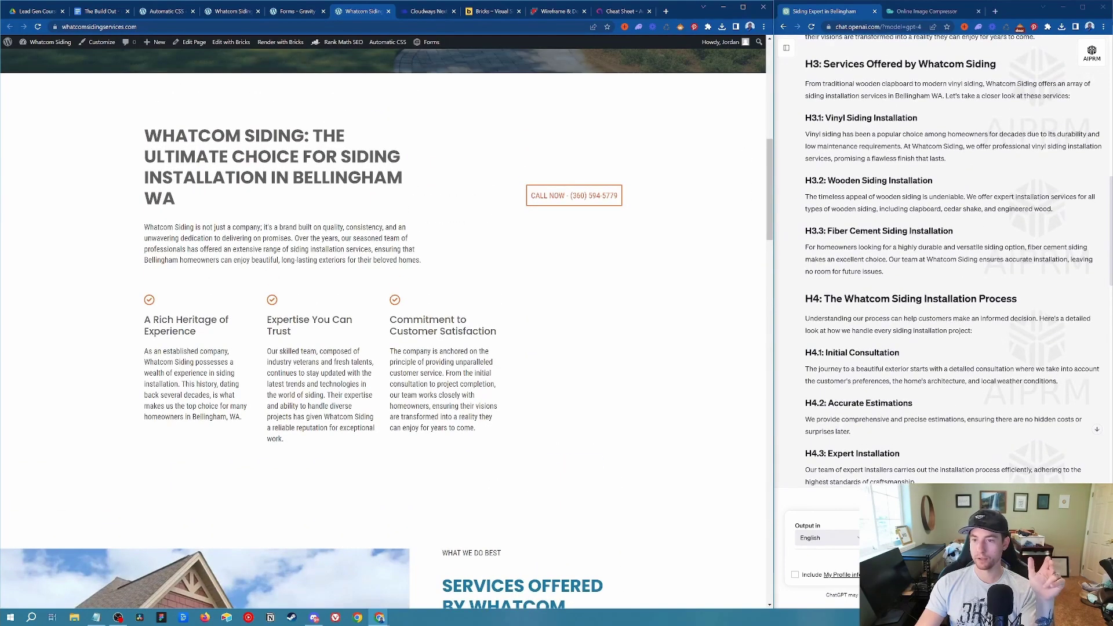
scroll(958, 236, up, 3)
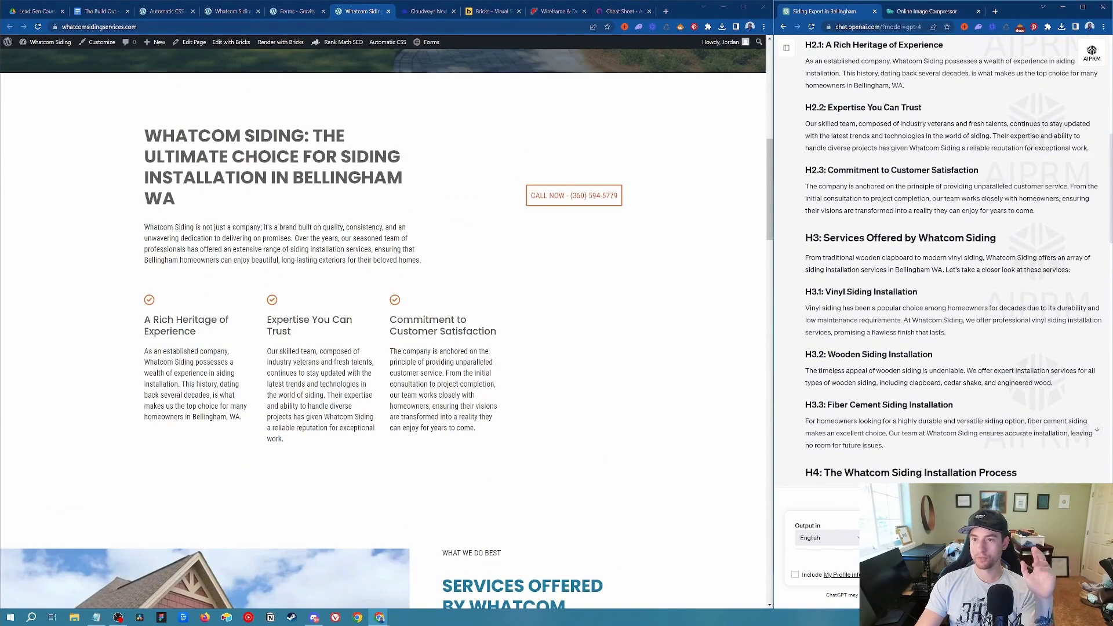
scroll(951, 261, down, 10)
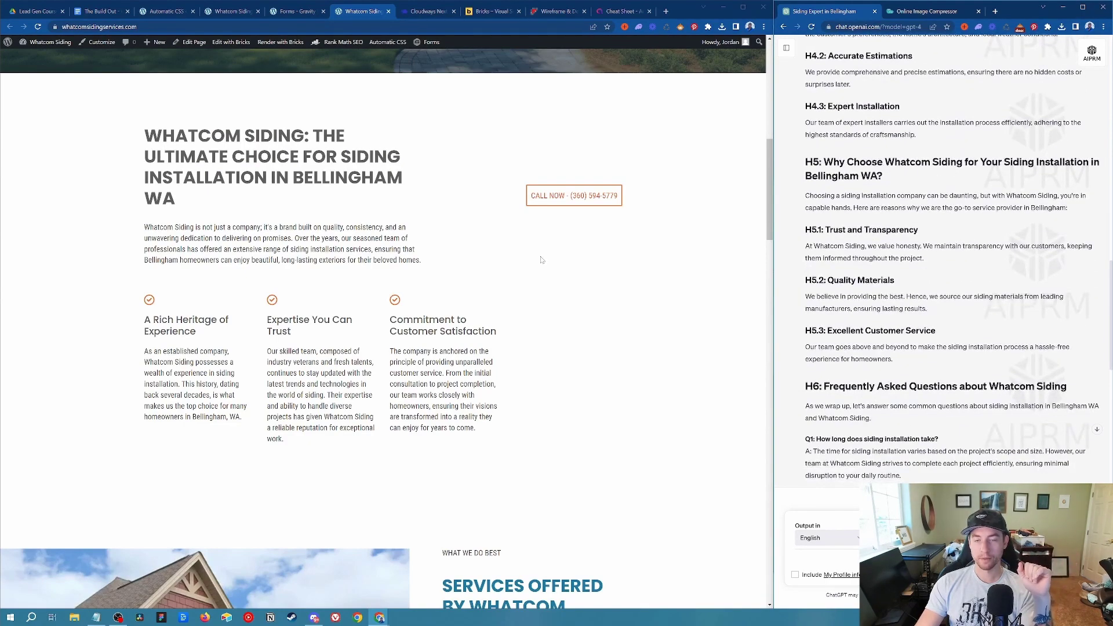
Open the Home page for editing from the WordPress admin's list of pages.
click(297, 10)
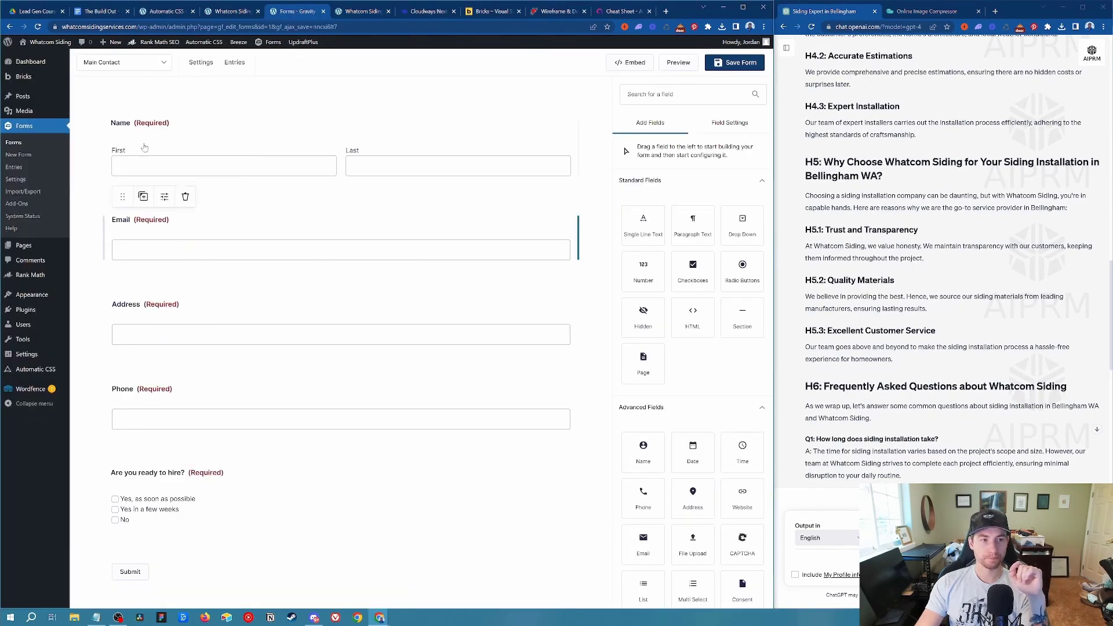
click(232, 13)
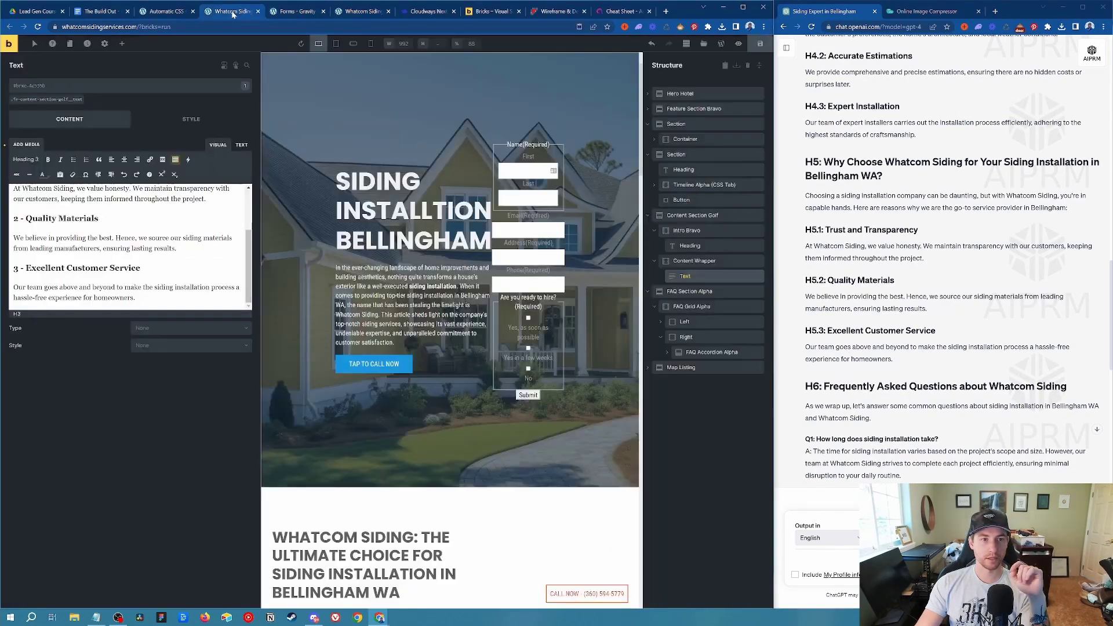
click(296, 11)
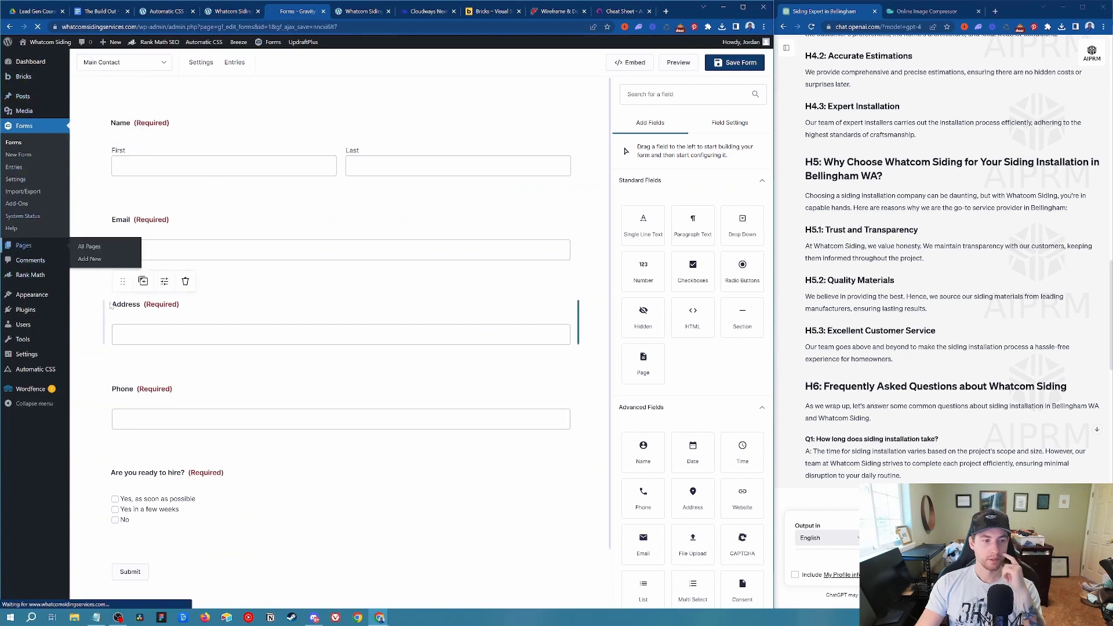
click(26, 247)
mouse_move(38, 203)
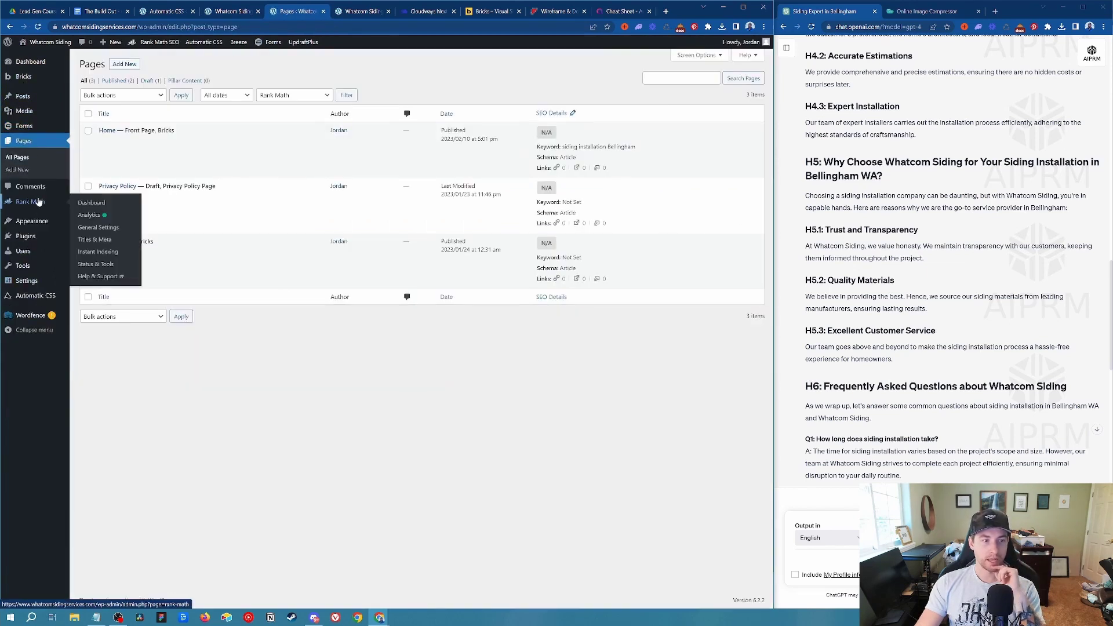
click(105, 132)
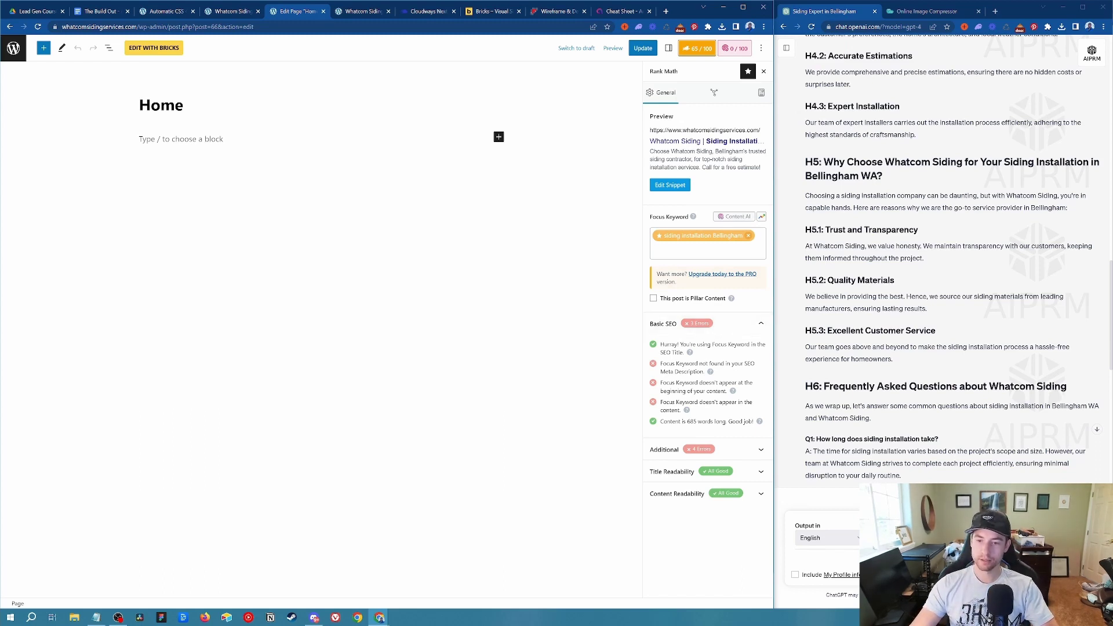
Open Rank Math's snippet editor for the Home page and examine its title and description alongside ChatGPT's meta description.
drag(661, 363, 696, 371)
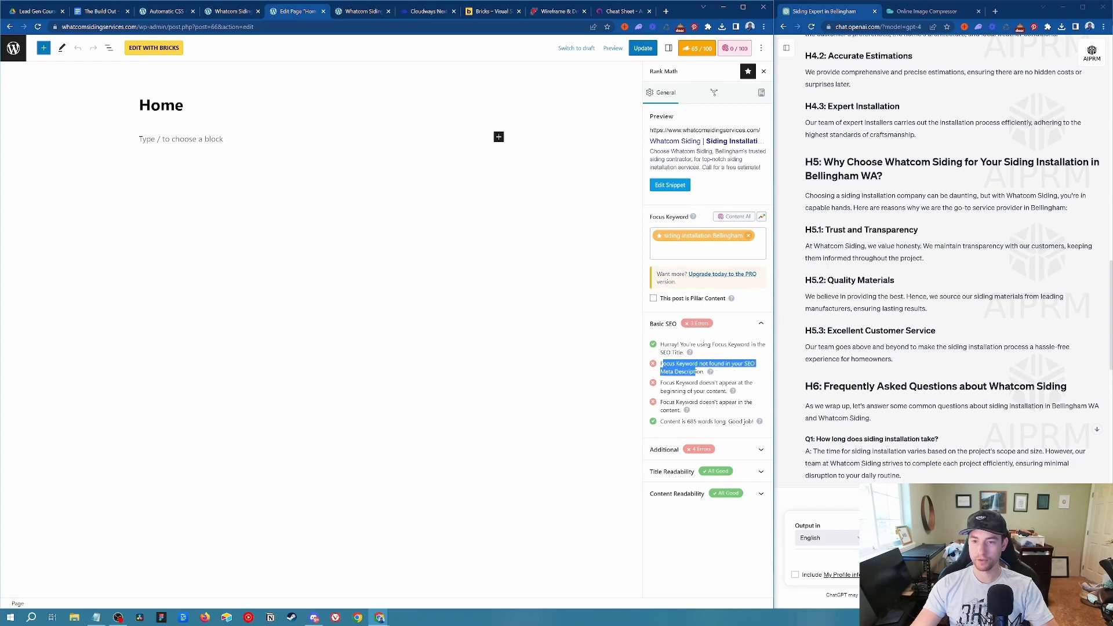
click(719, 163)
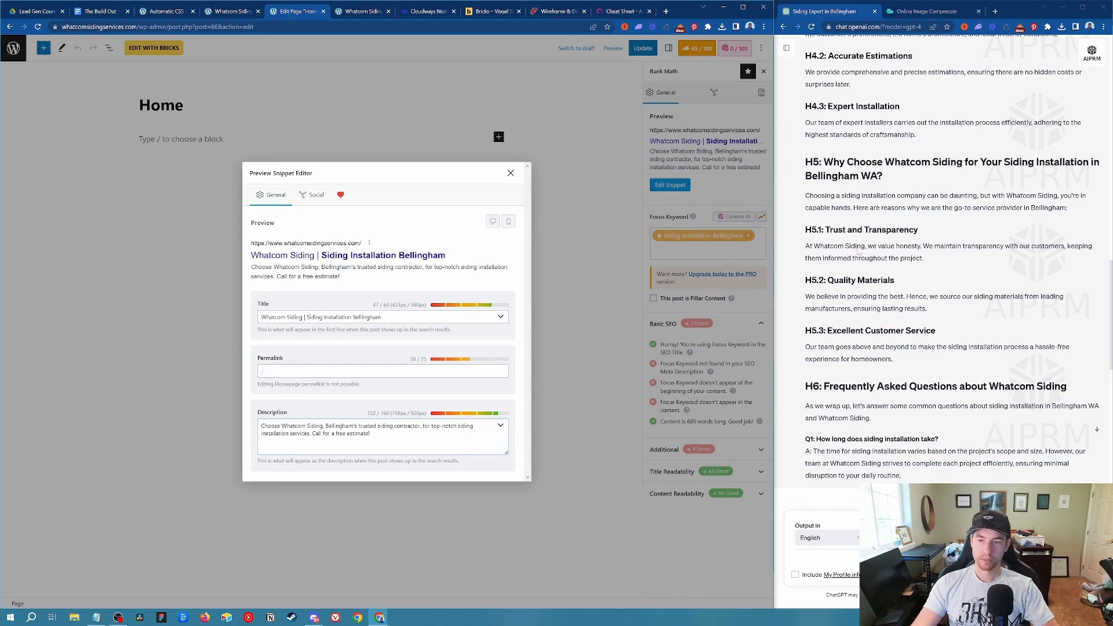
scroll(859, 251, up, 20)
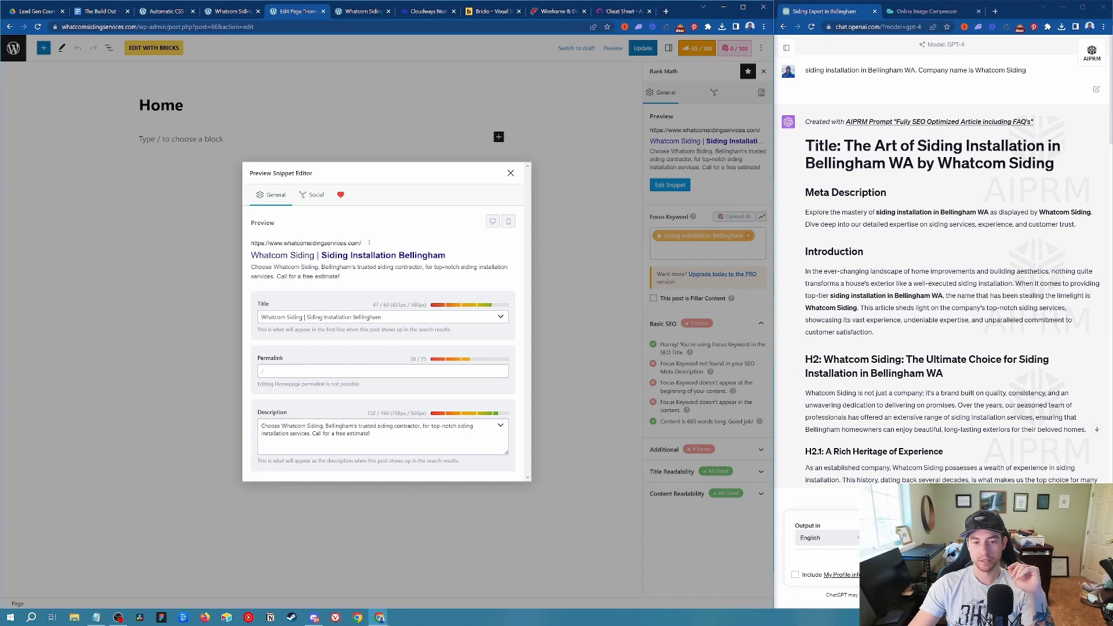
click(370, 433)
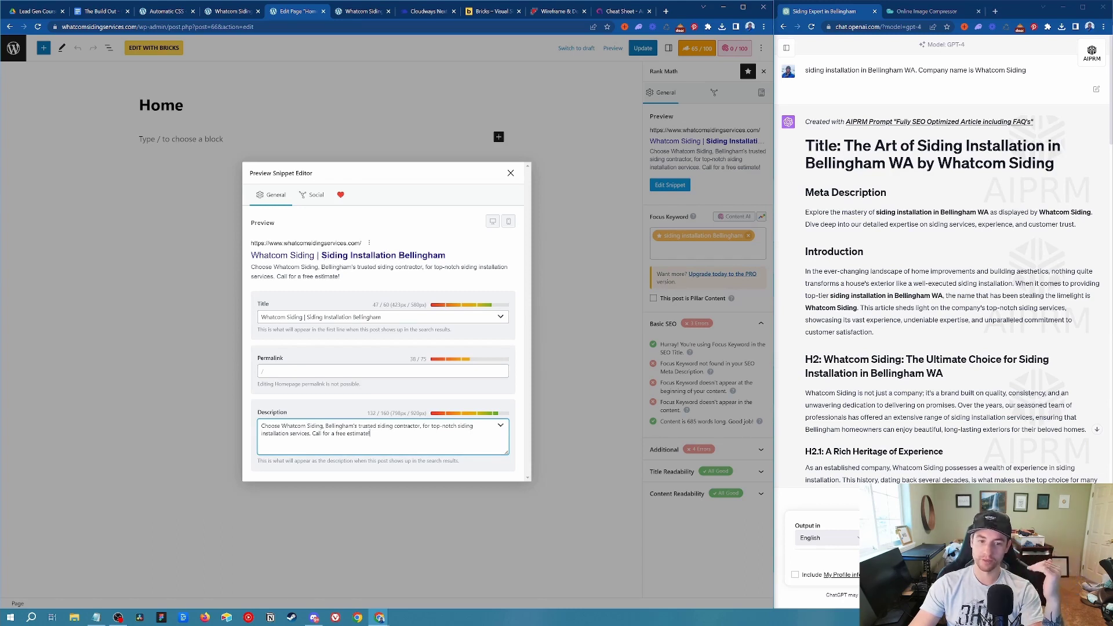
drag(381, 318, 305, 317)
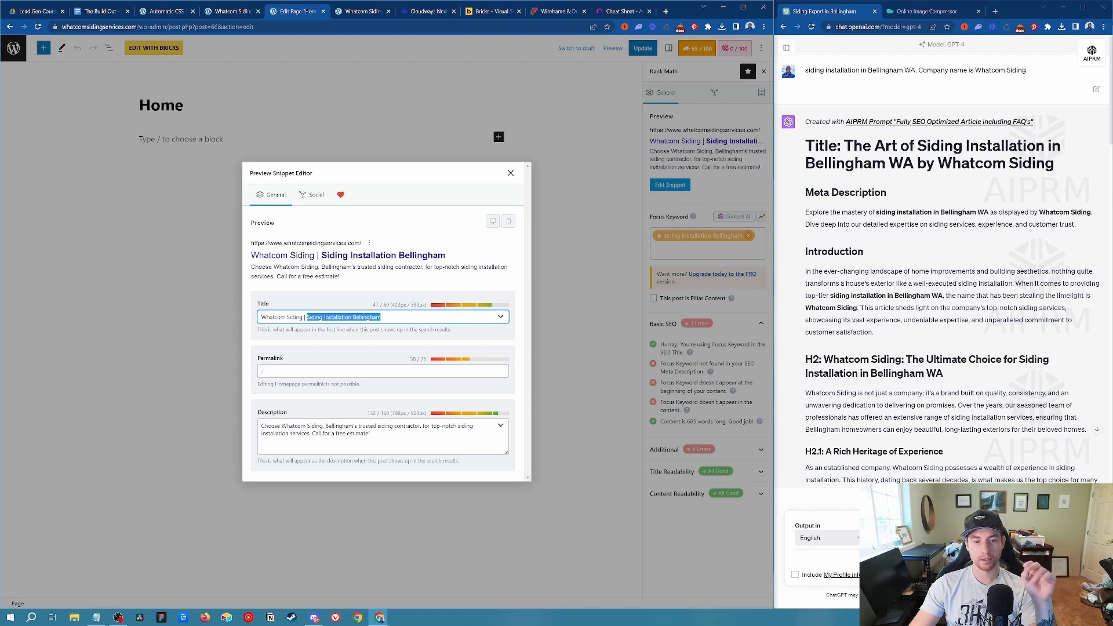
click(381, 317)
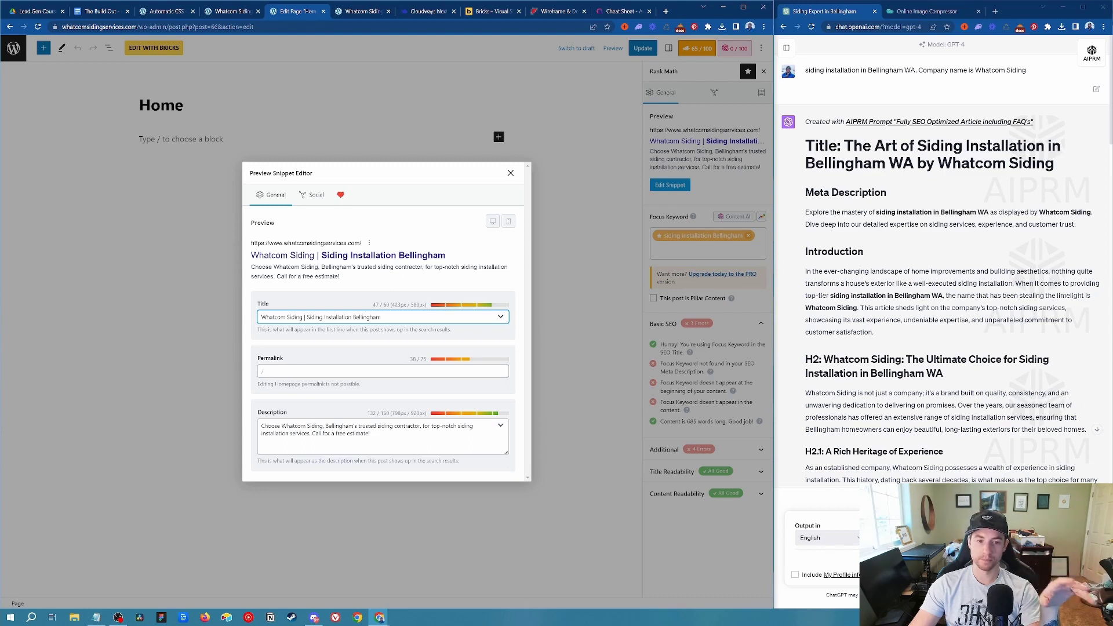
drag(302, 317, 381, 317)
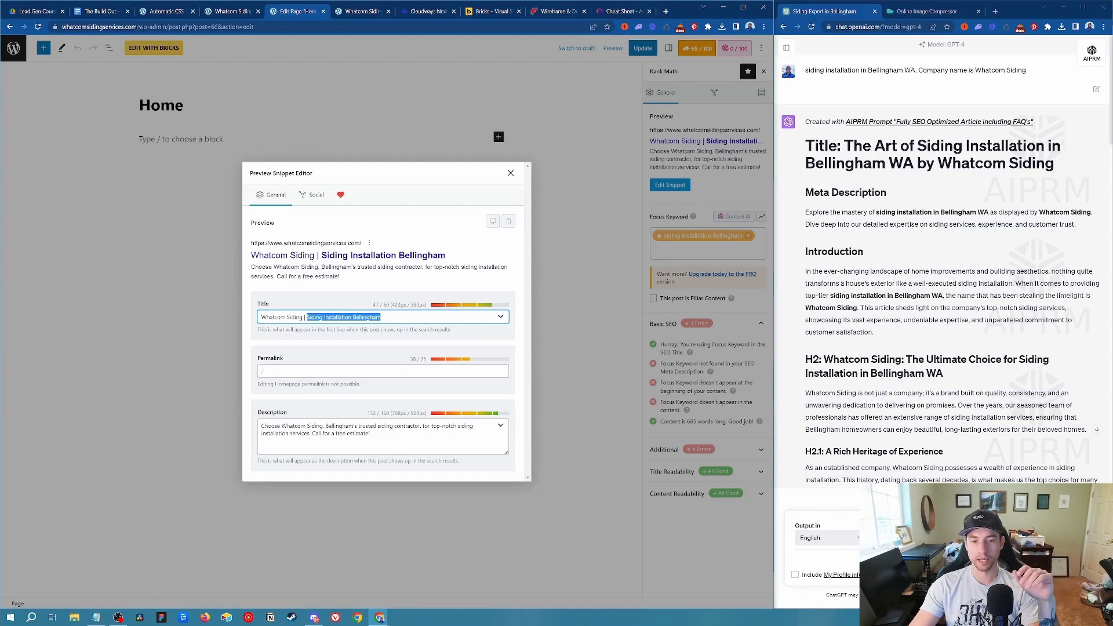
Ask ChatGPT for 10 example page titles with a high click through rate, considering options such as free quote, discounts and similar strategies.
click(958, 278)
scroll(957, 277, down, 20)
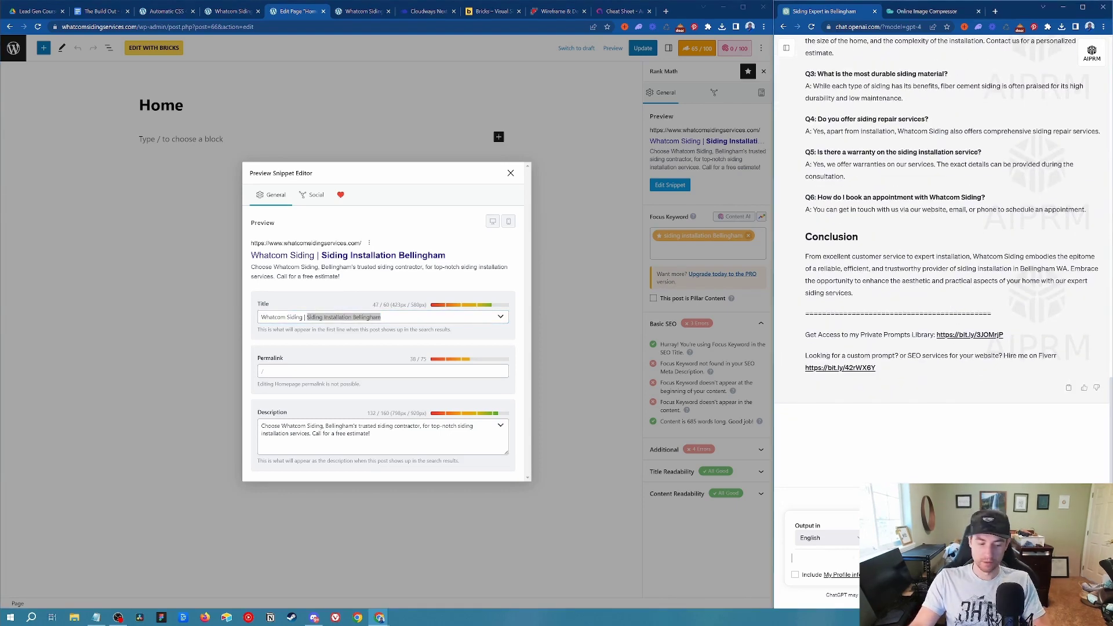
text(write me )
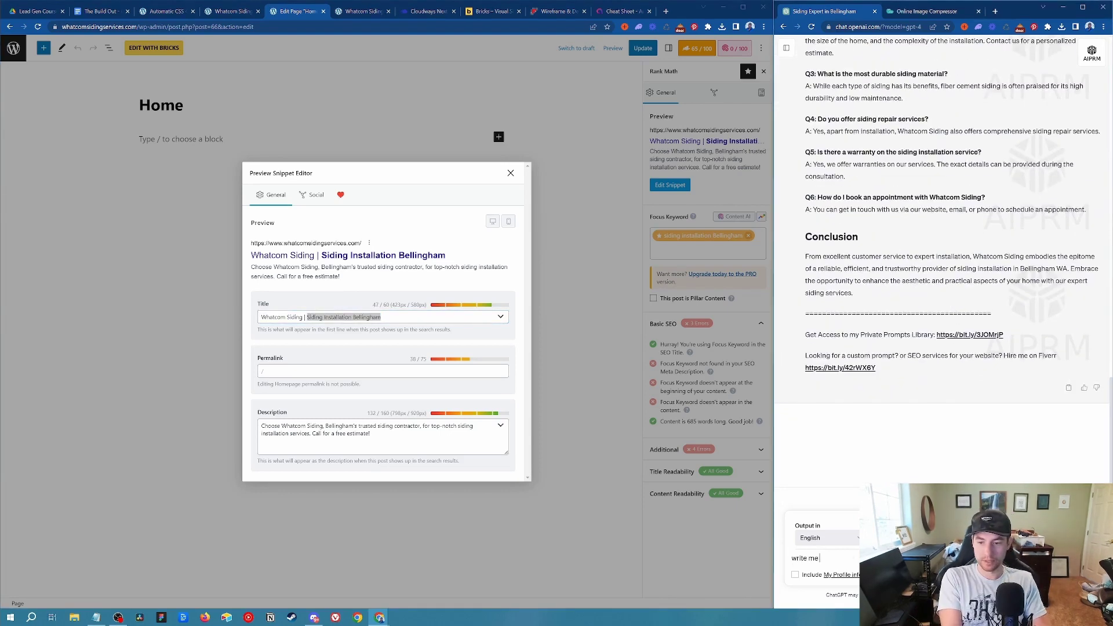
text(10 example t)
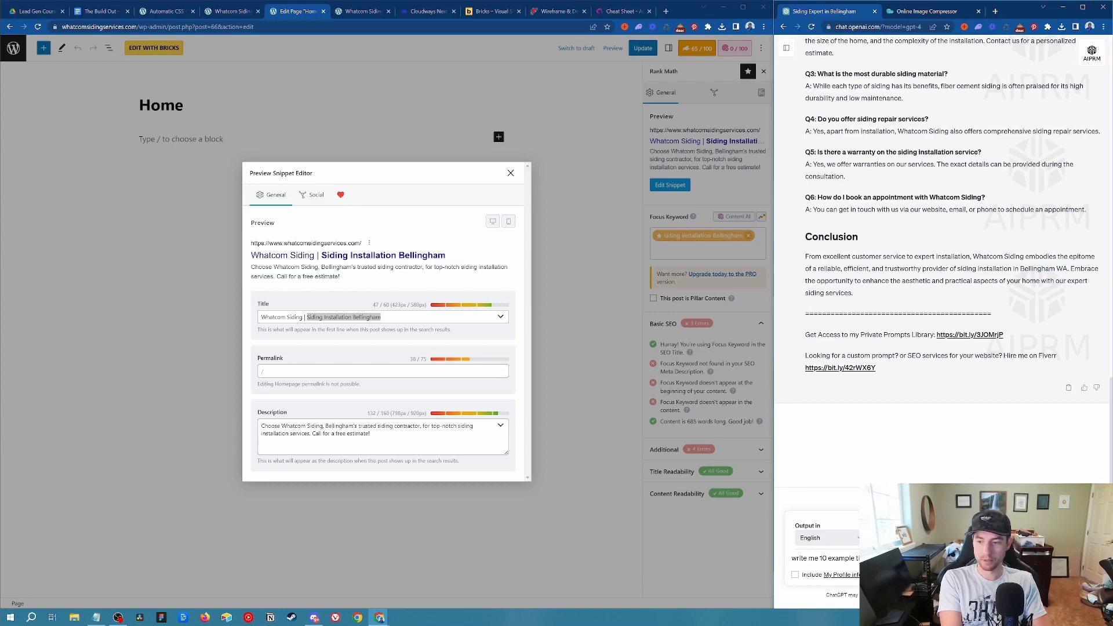
text(option)
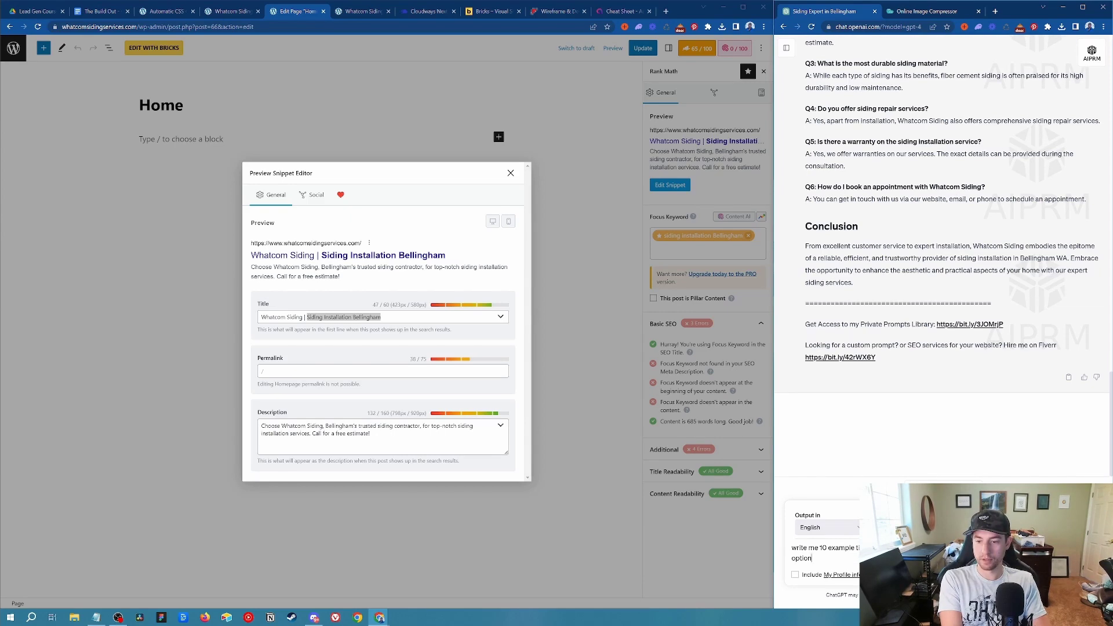
text(s such as)
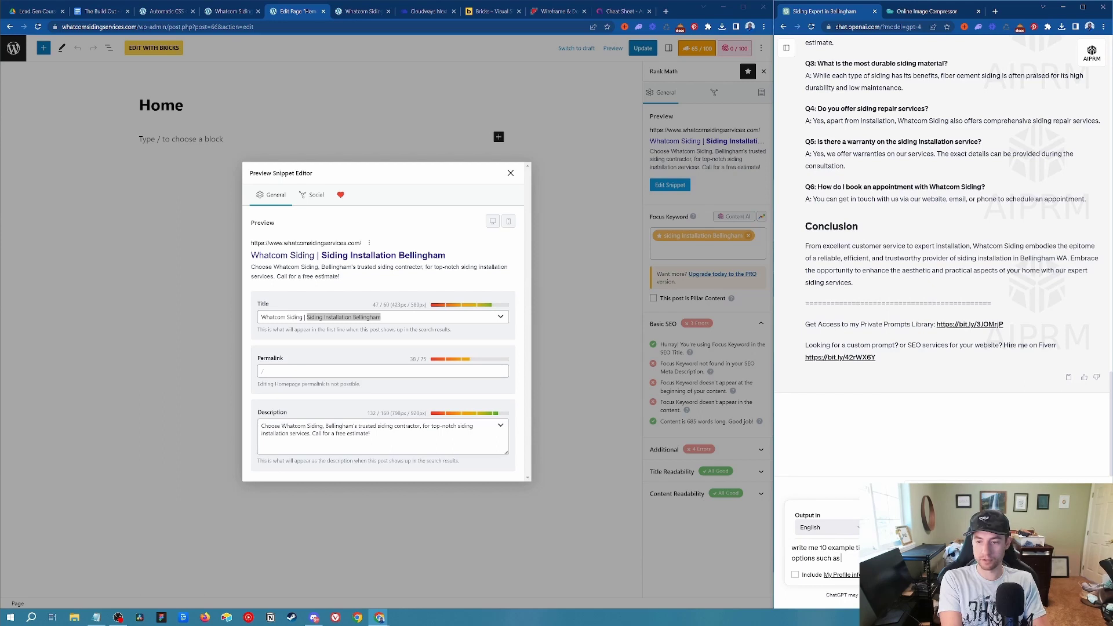
text( free q)
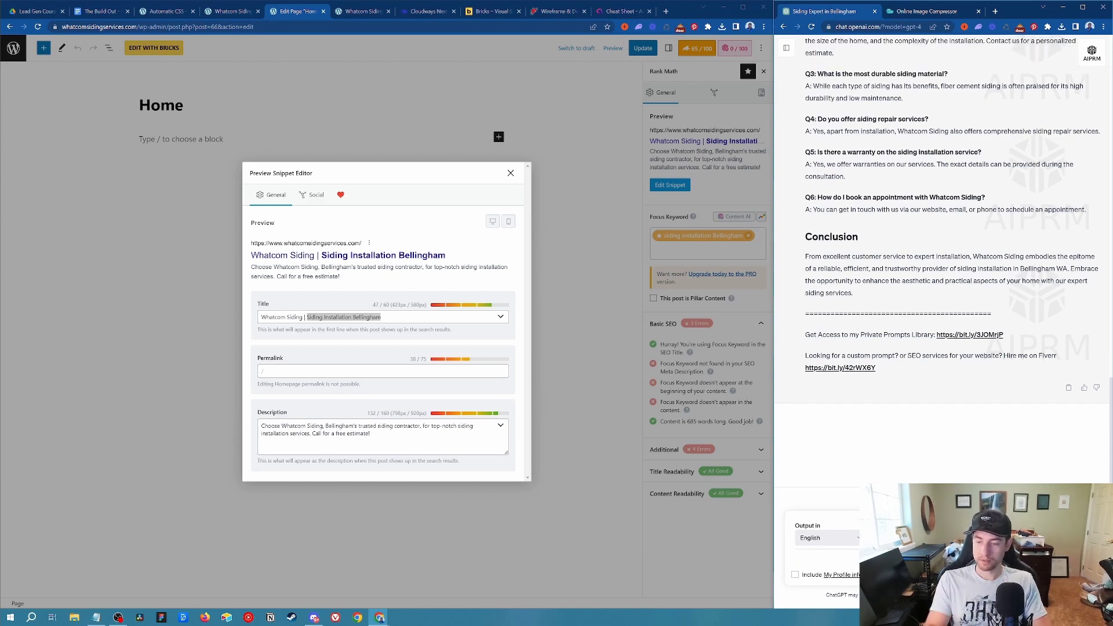
key(Return)
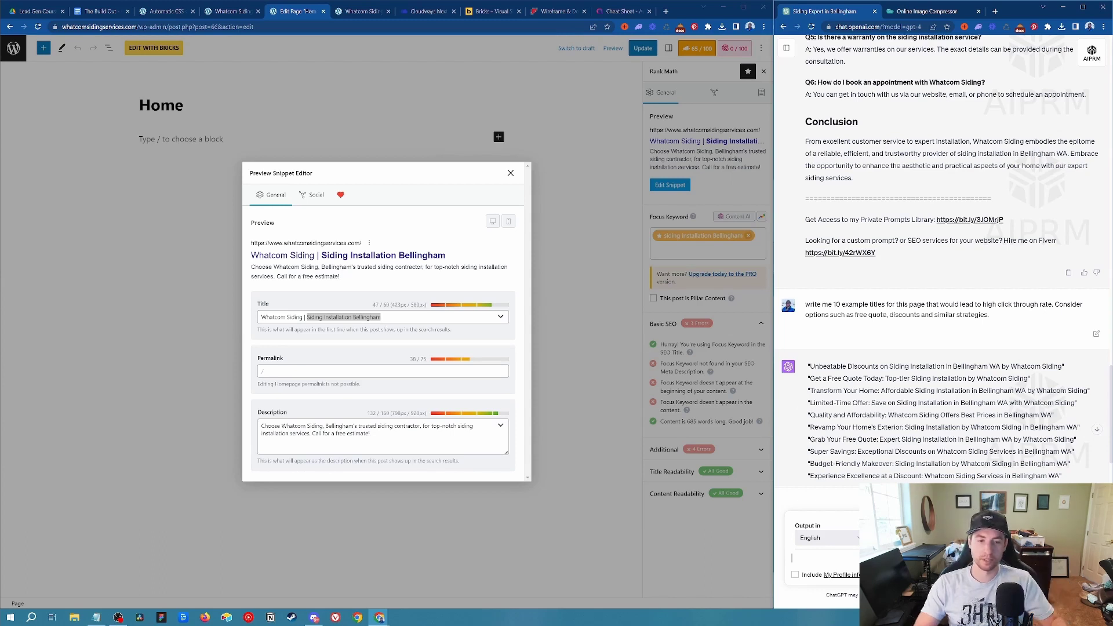
Ask ChatGPT to rewrite the suggested titles to have a maximum of 60 characters.
text(rewrite the)
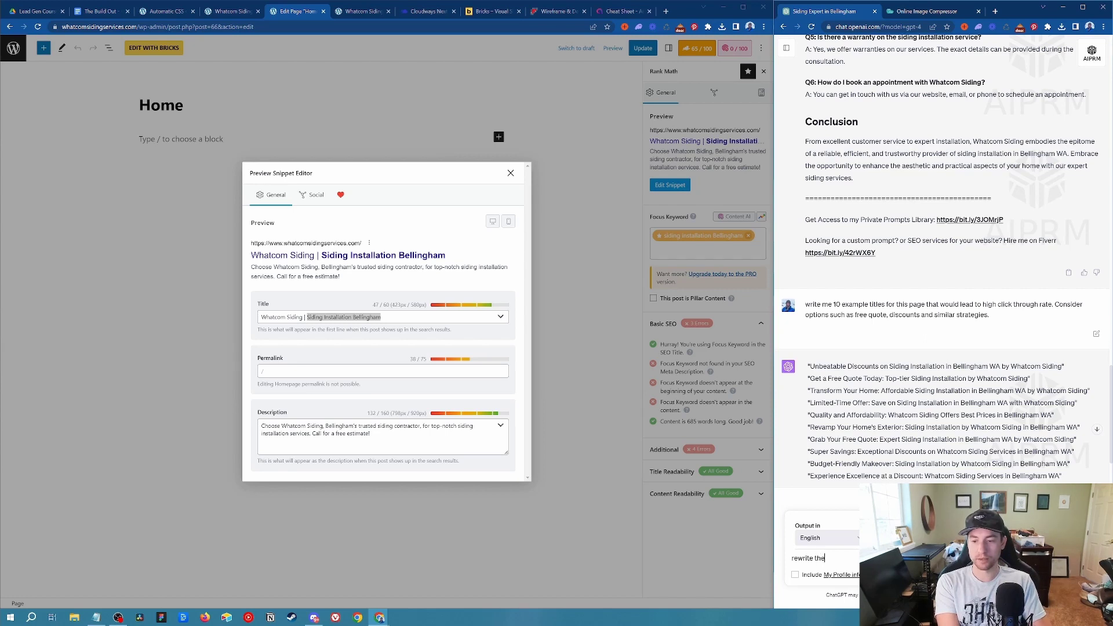
text(se)
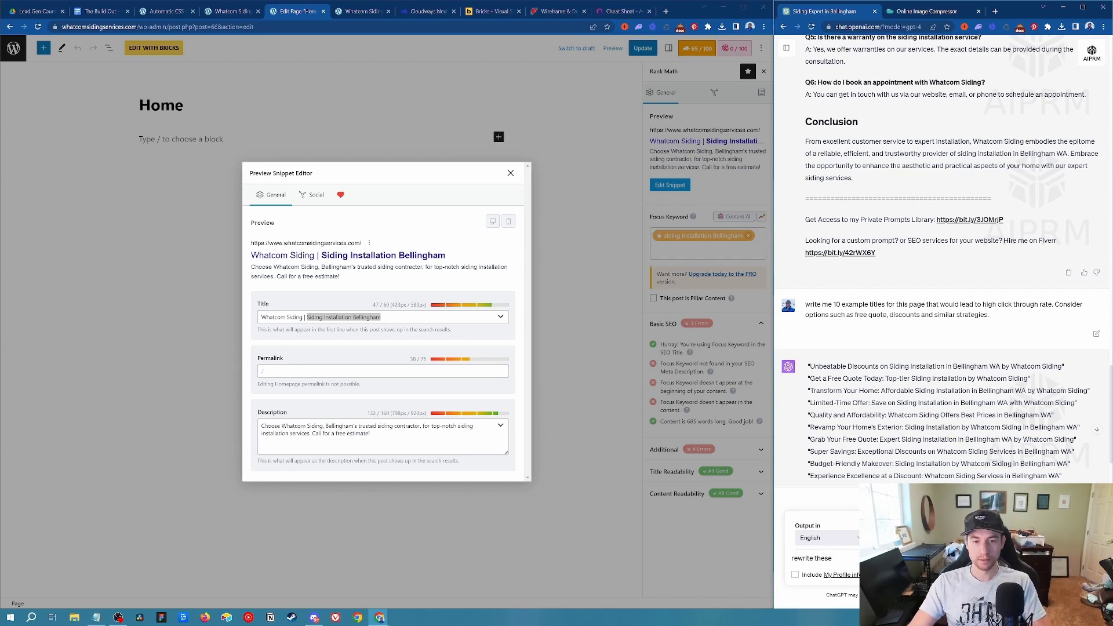
double_click(386, 304)
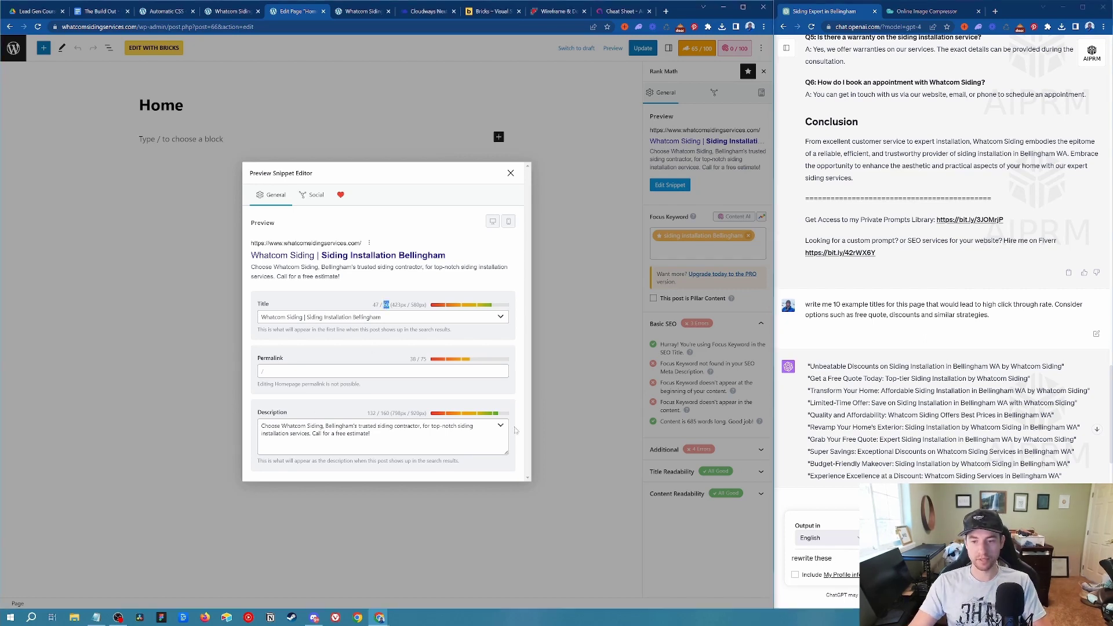
click(835, 558)
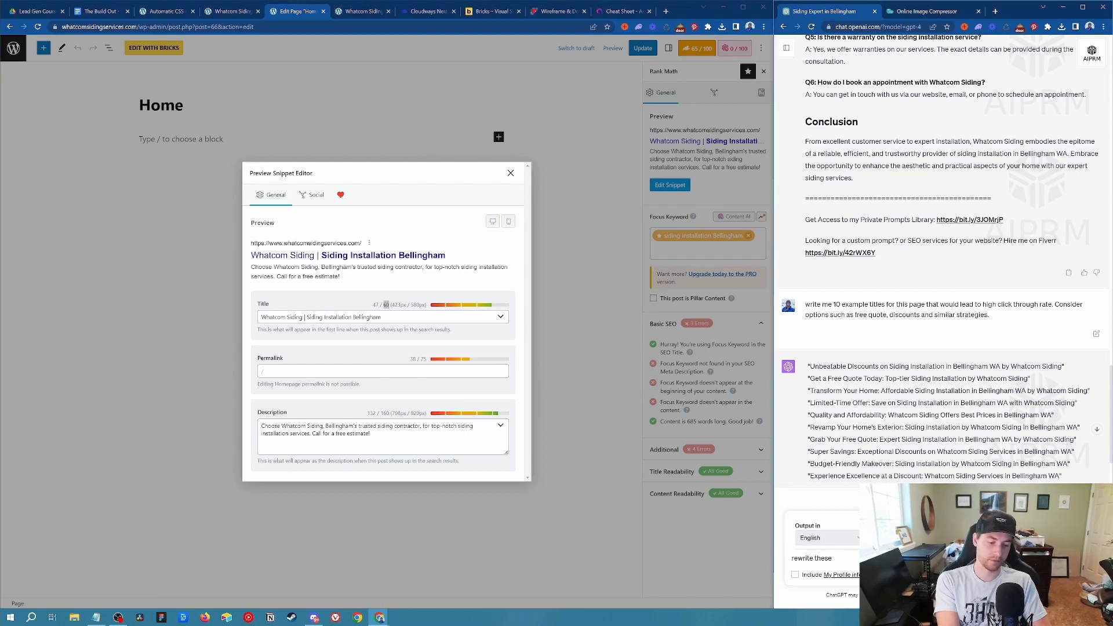
text(to have a)
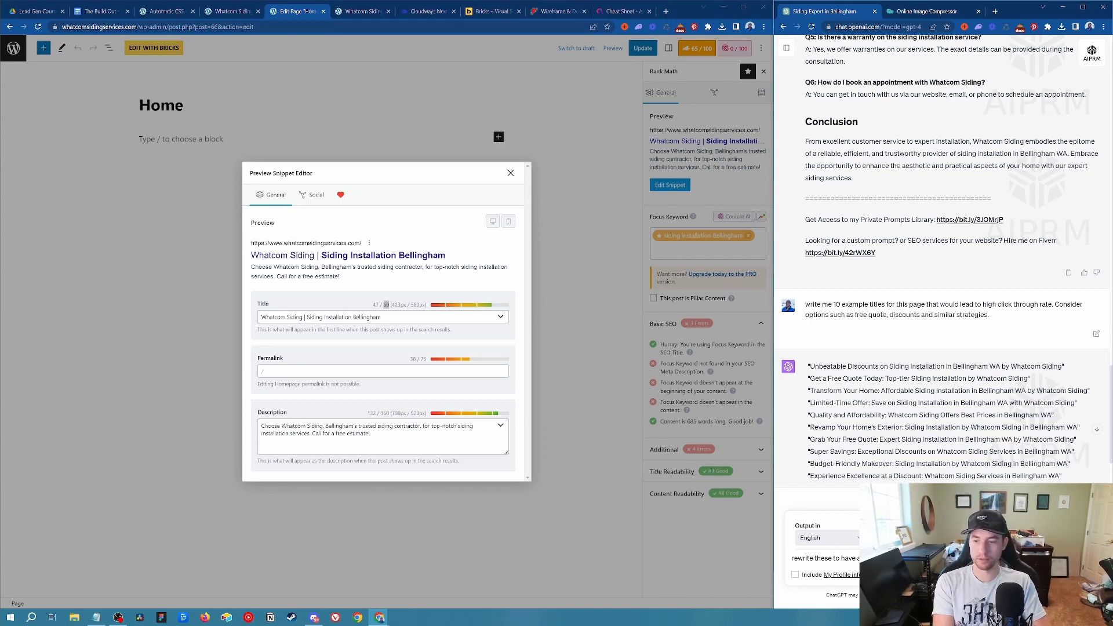
key(Return)
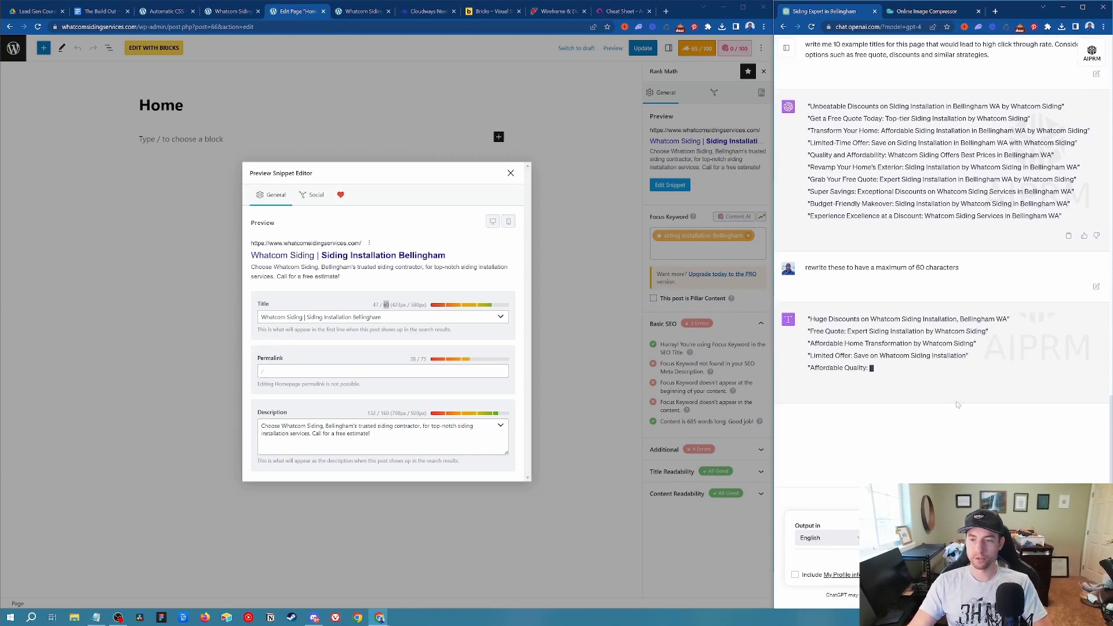
Ask ChatGPT to rewrite the shortened titles to include the main keyword siding installation.
triple_click(324, 318)
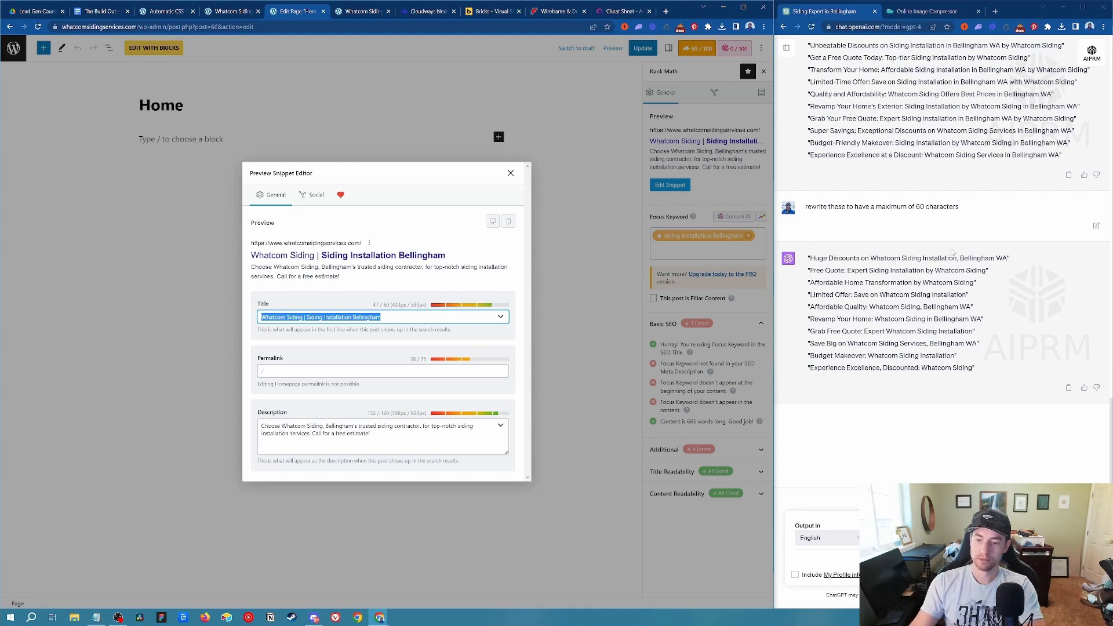
key(alt+Tab)
text(r)
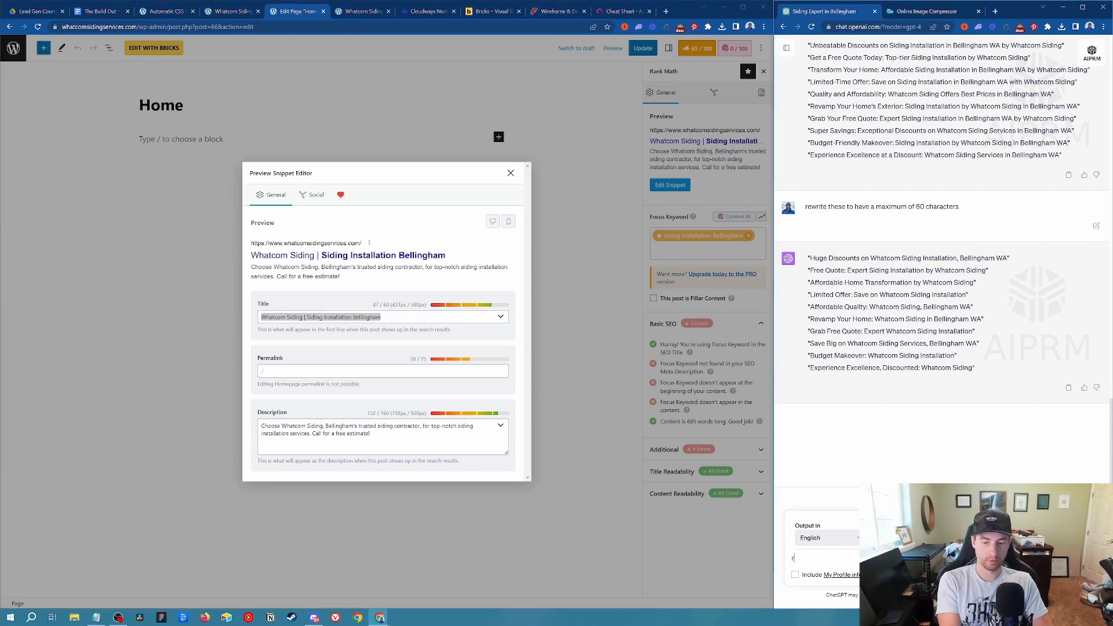
text(ewrite these)
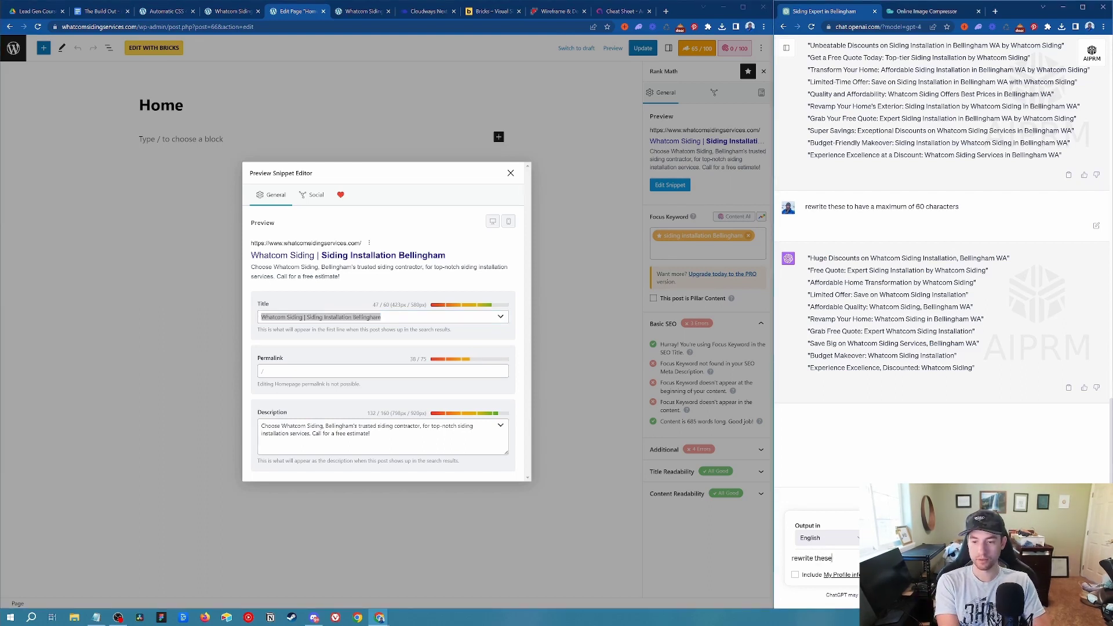
text( to includ)
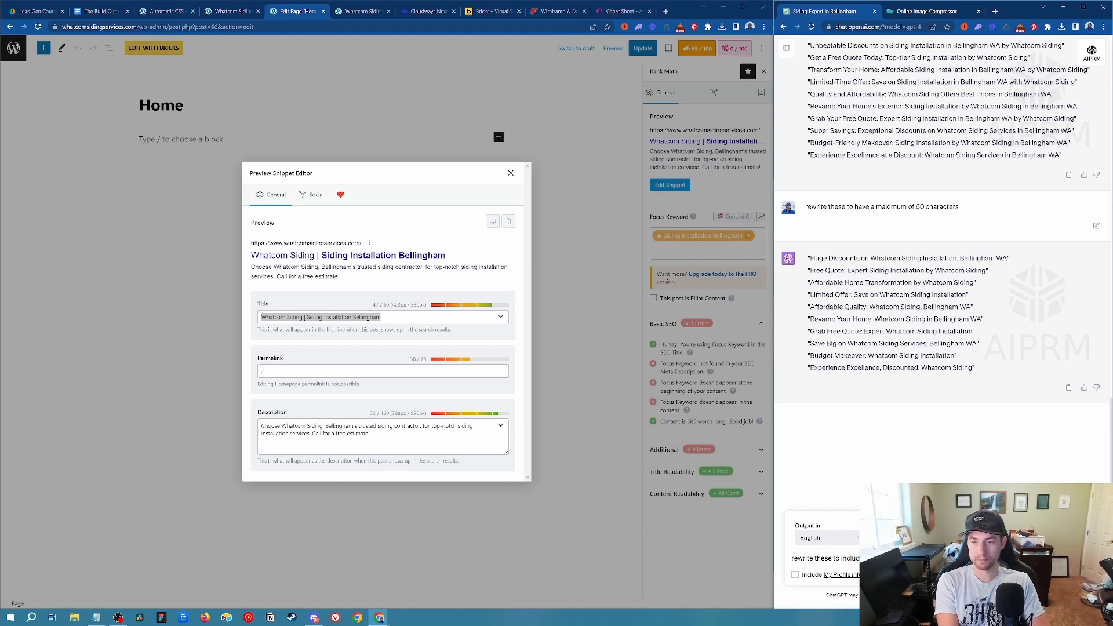
text(e the main keyword siding installation)
key(Return)
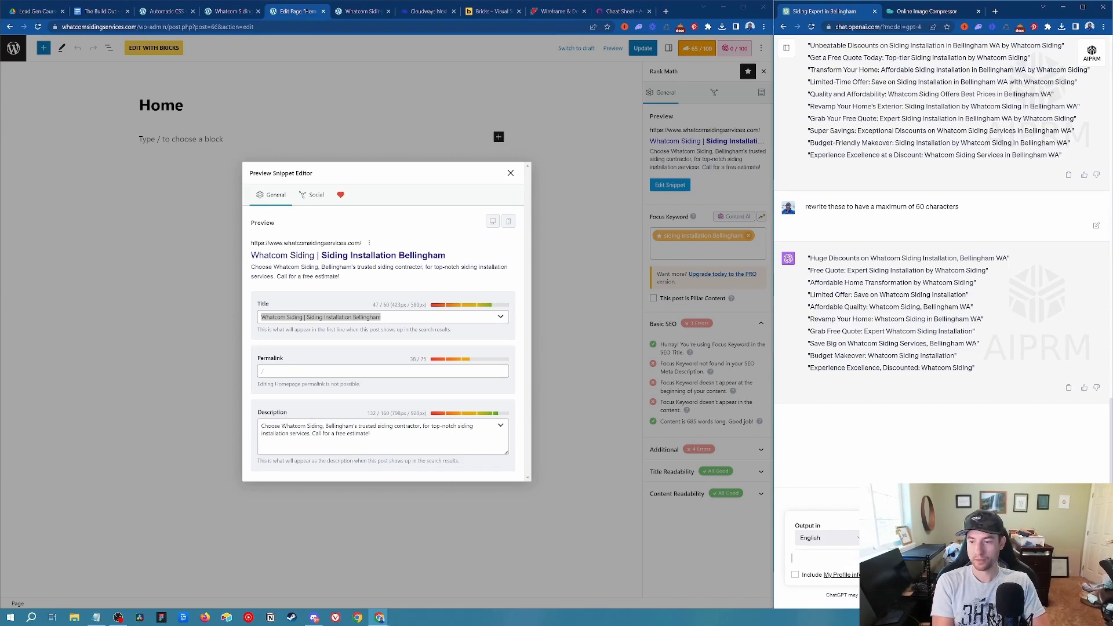
Repeat the 60-character maximum request in ChatGPT for the titles containing the siding installation keyword.
scroll(943, 258, up, 2)
triple_click(881, 254)
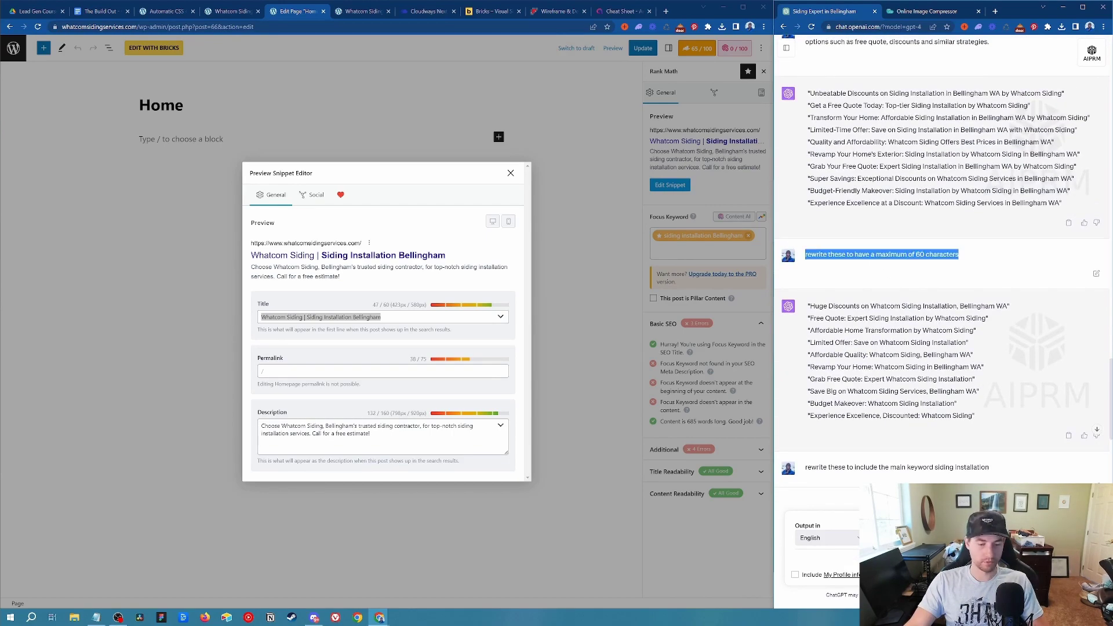
scroll(943, 258, down, 5)
text(rewrite these to have a maximum of 60 characters)
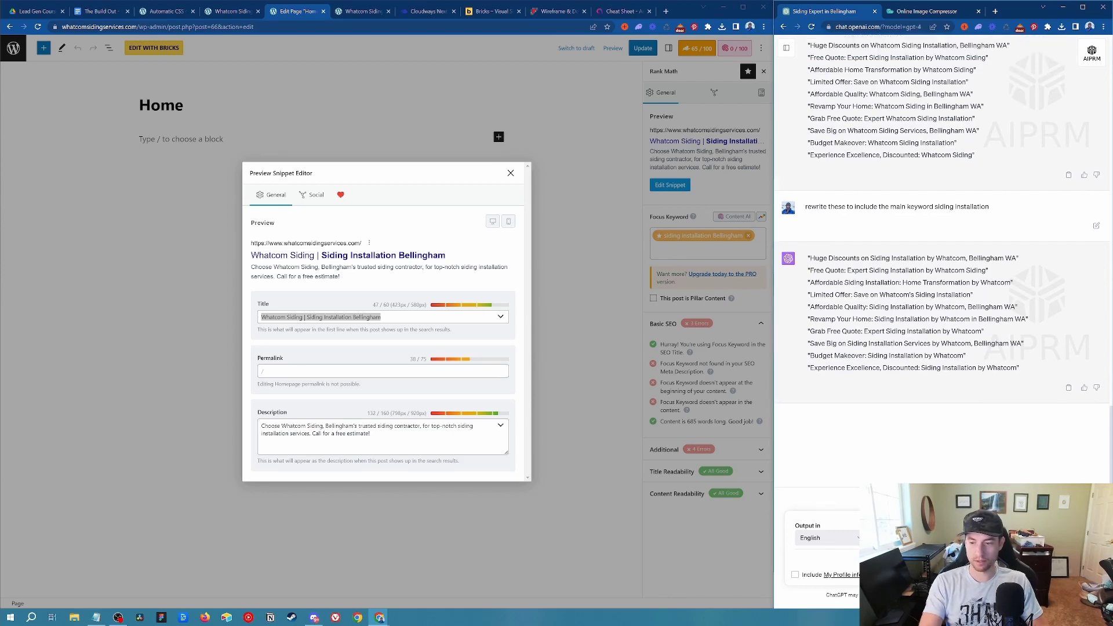
key(Return)
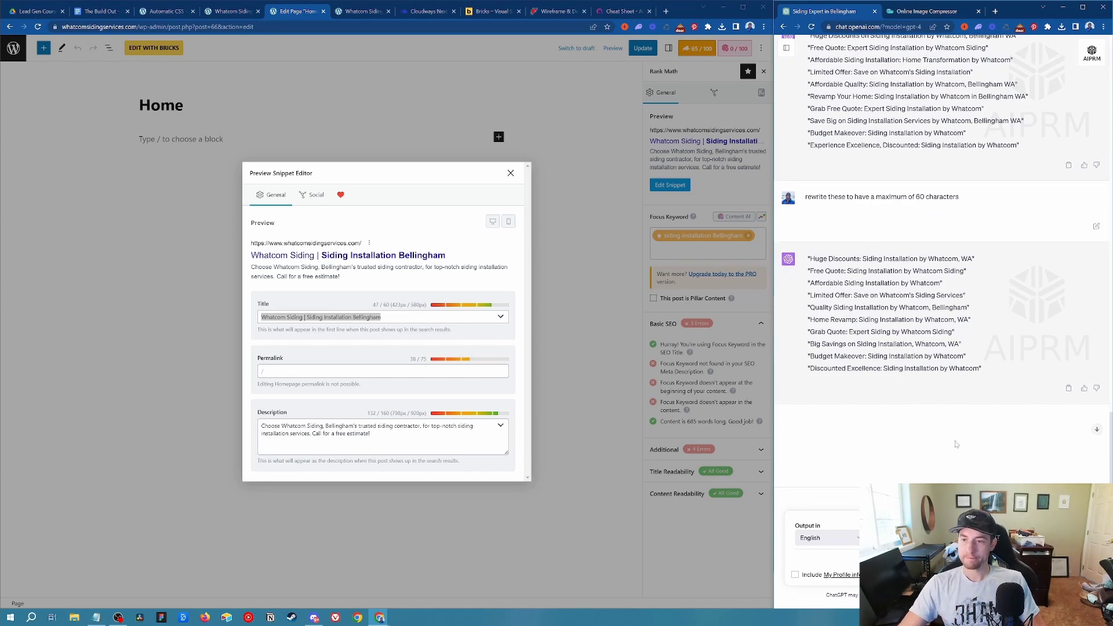
Replace the Home page's snippet title with ChatGPT's "Huge Discounts on Whatcom Siding Installation, Bellingham WA" and check its wording against the focus keyword.
scroll(944, 261, up, 3)
scroll(943, 261, up, 3)
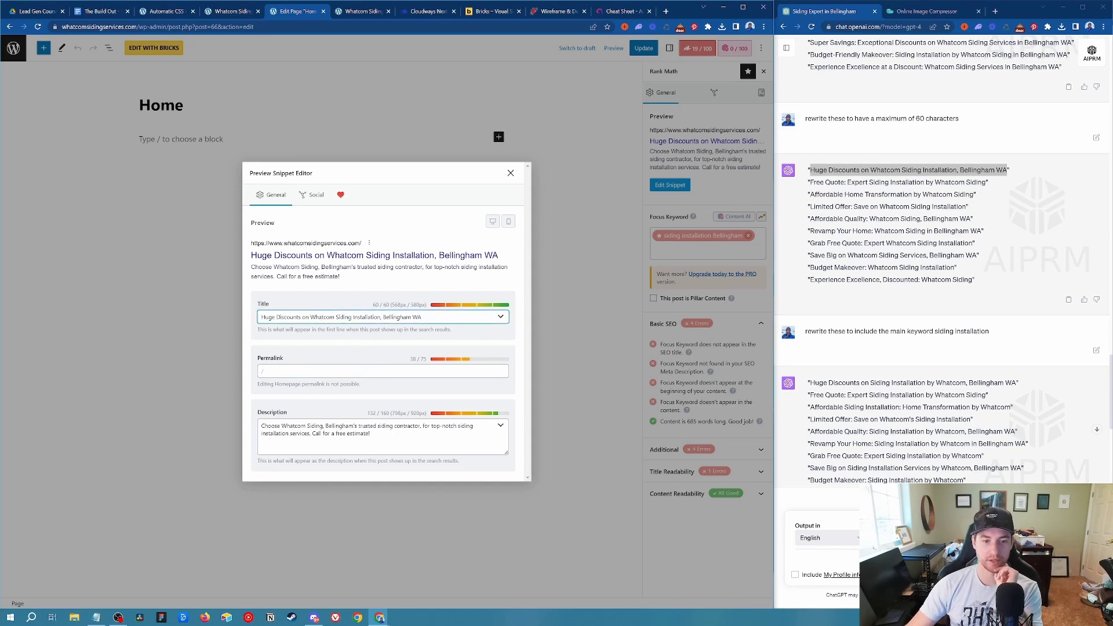
drag(310, 317, 352, 317)
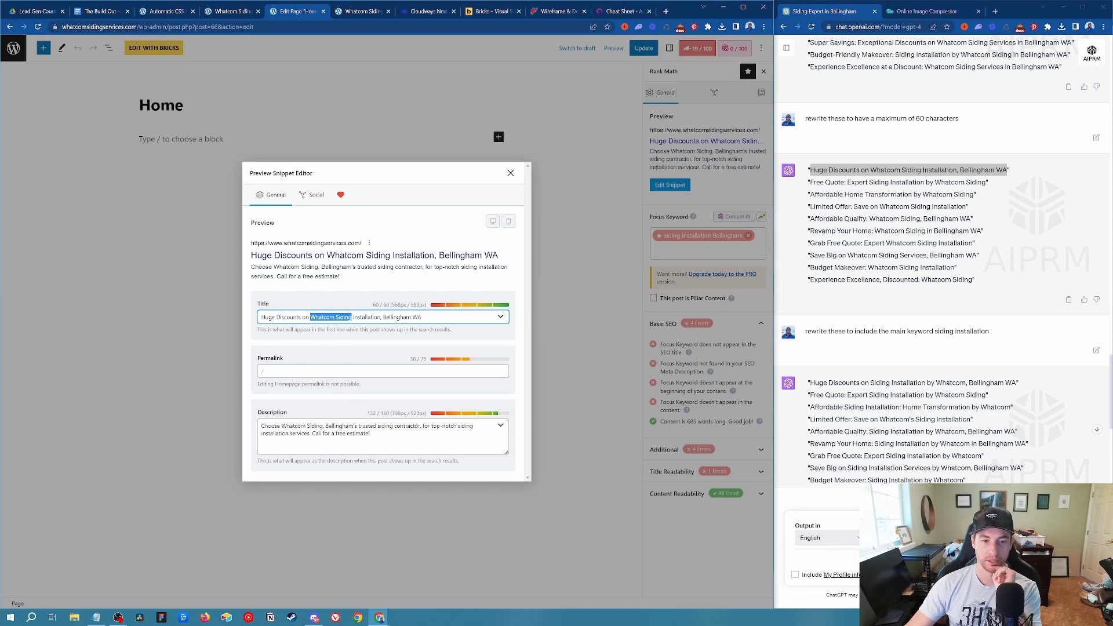
click(335, 317)
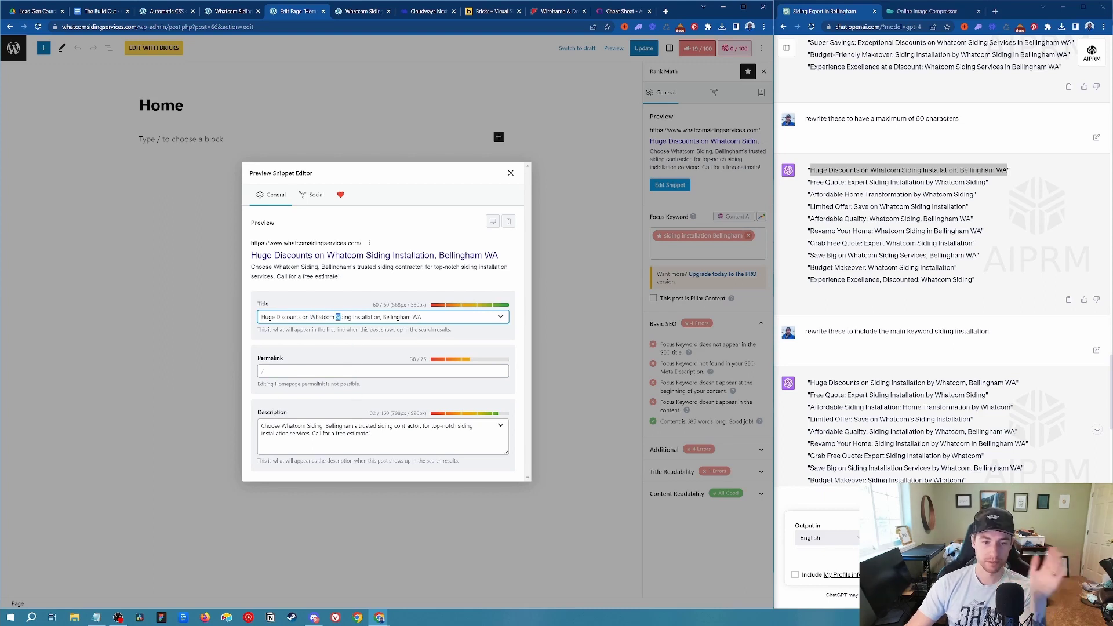
drag(336, 317, 410, 317)
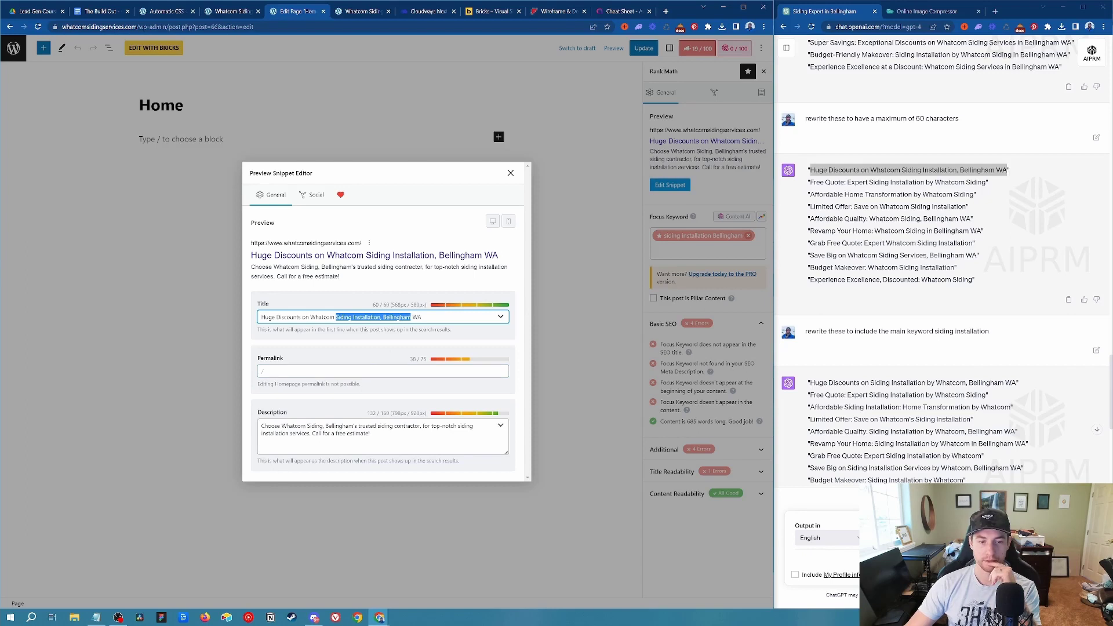
click(354, 407)
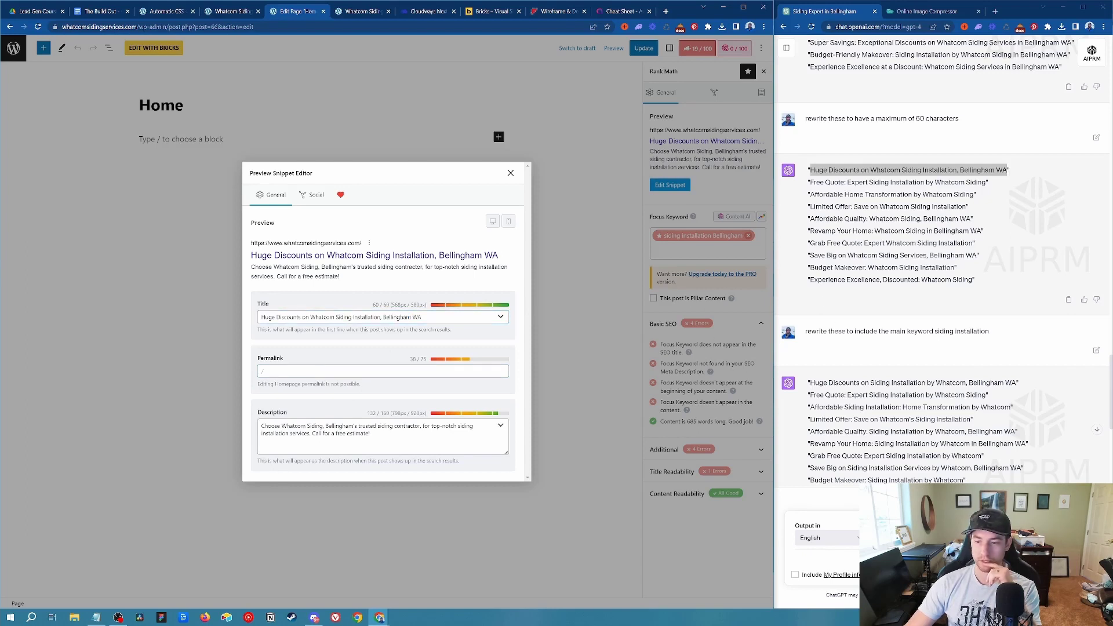
Get a meta of max 160 characters with "siding installation bellingham" from ChatGPT, use it reworded around discounts as the snippet description, and update the page.
click(823, 558)
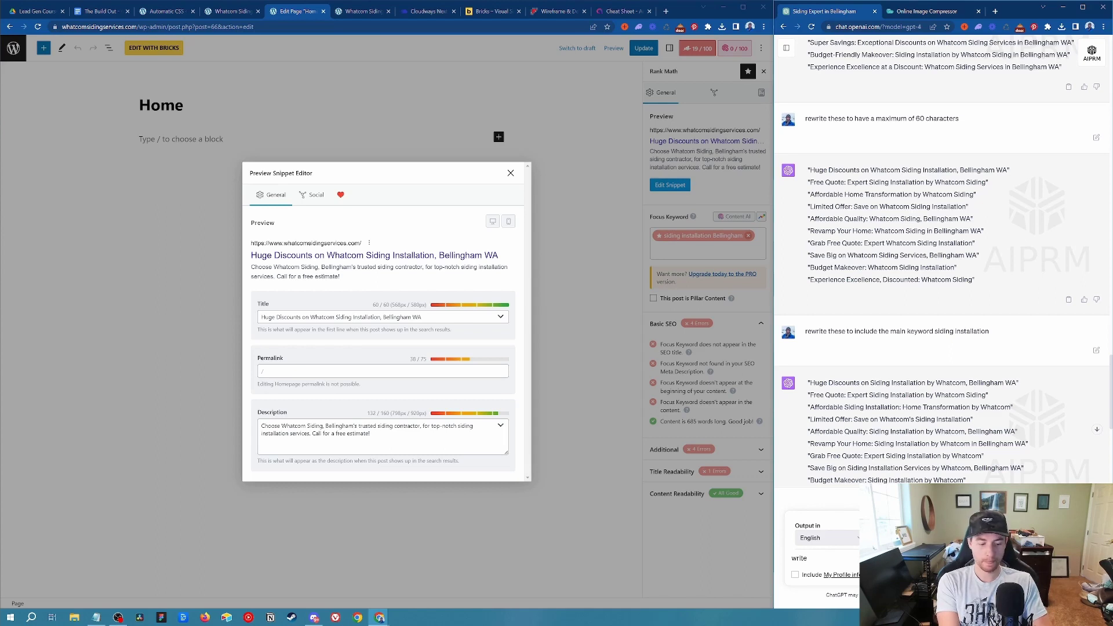
text(write the meta with a r)
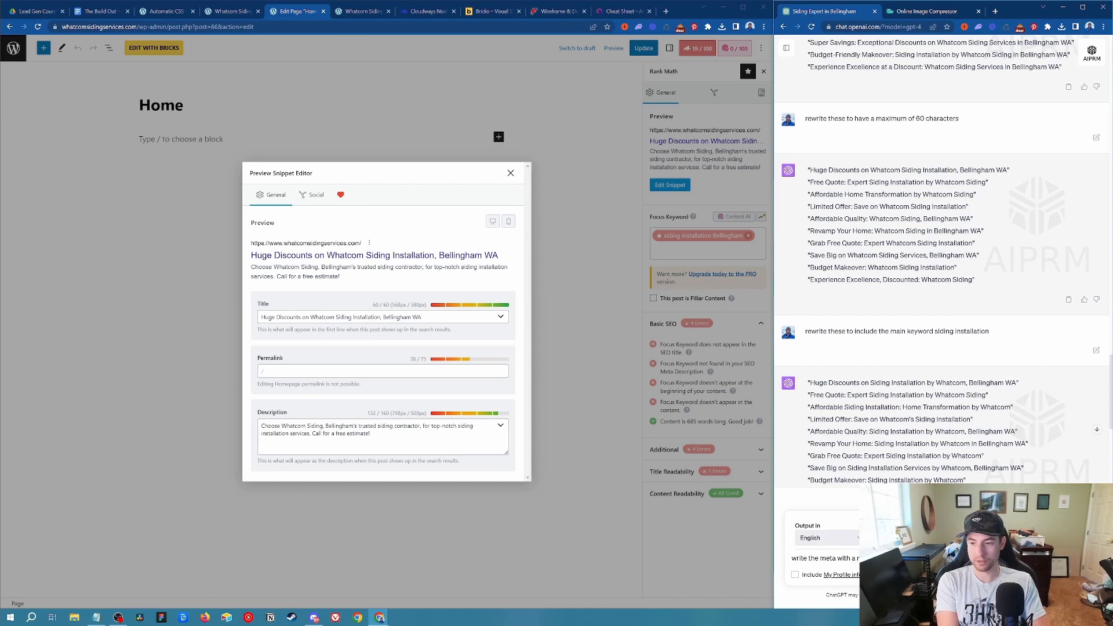
key(Return)
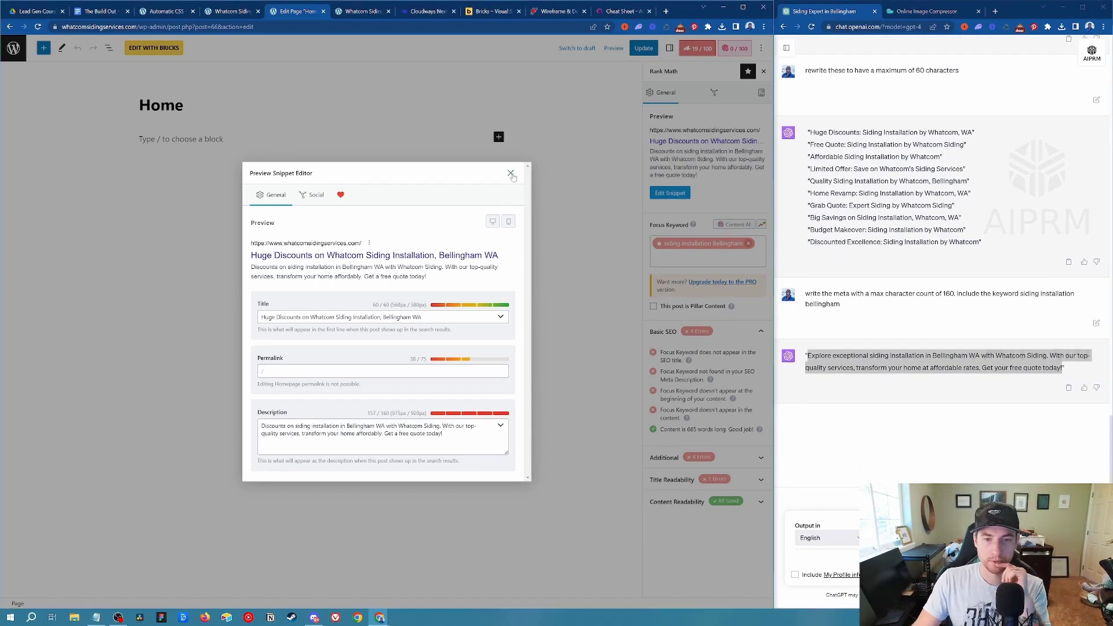
click(510, 173)
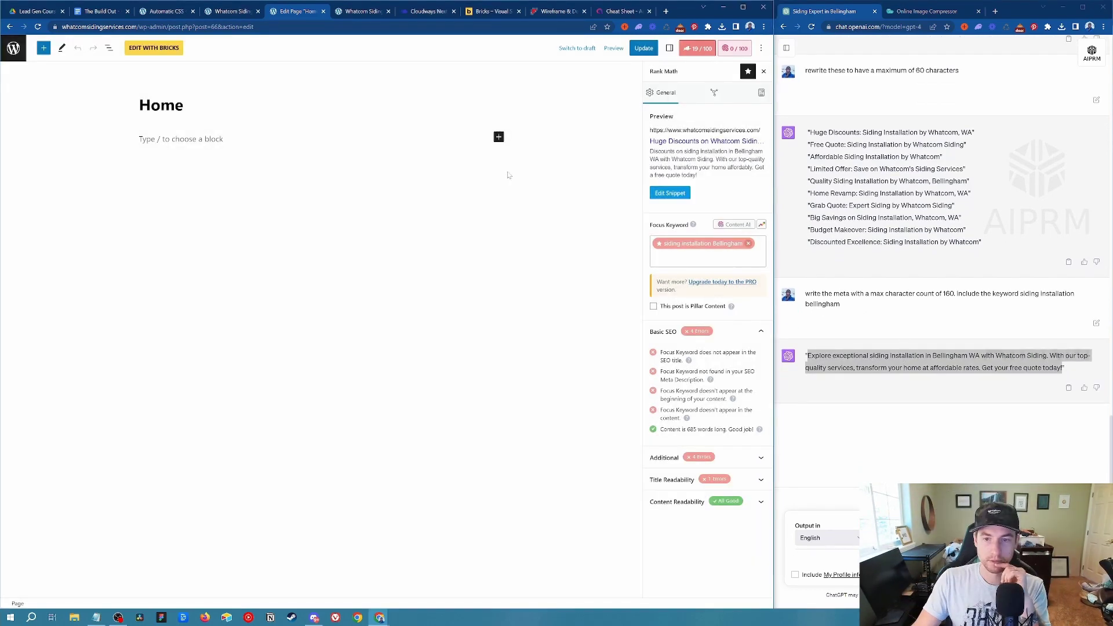
click(656, 48)
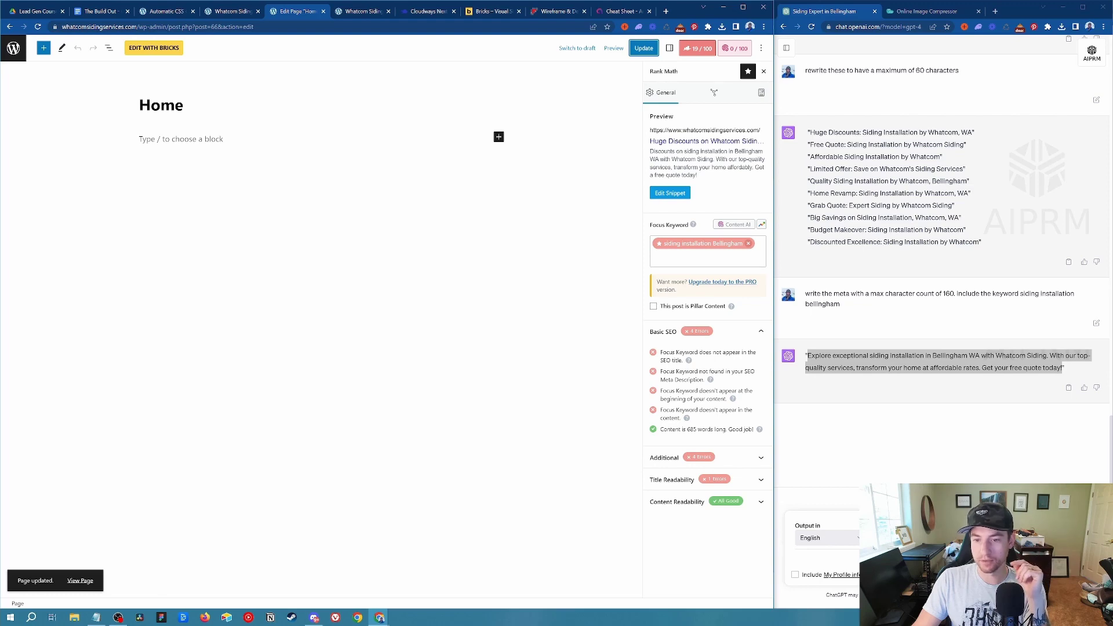
Remove the comma after "Installation" in the snippet title, update the Home page and reopen the snippet editor.
click(712, 142)
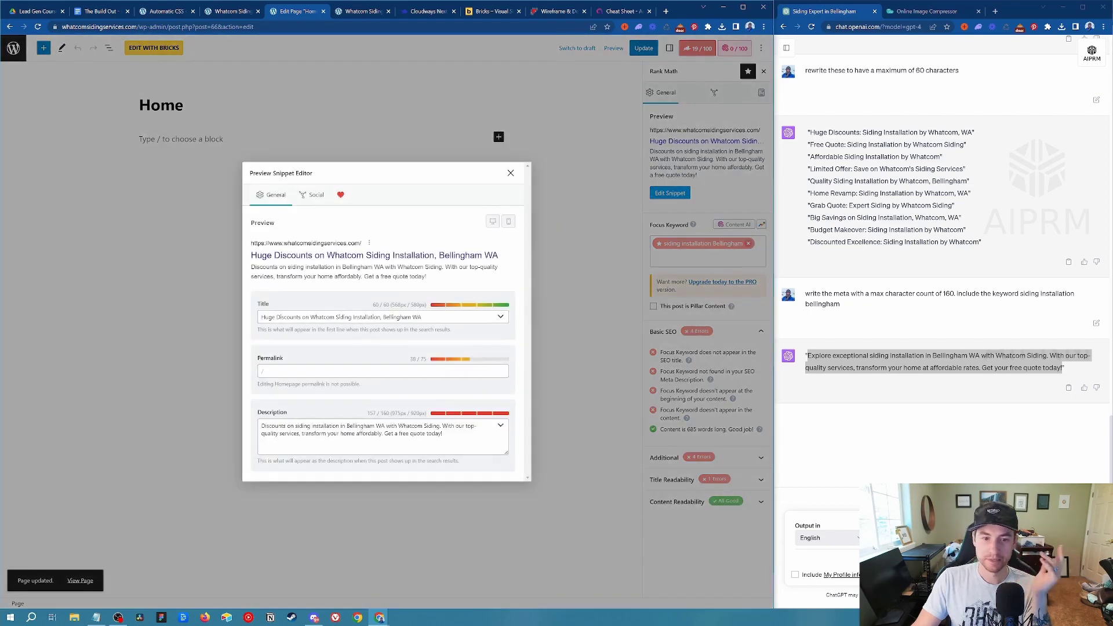
click(395, 318)
key(BackSpace)
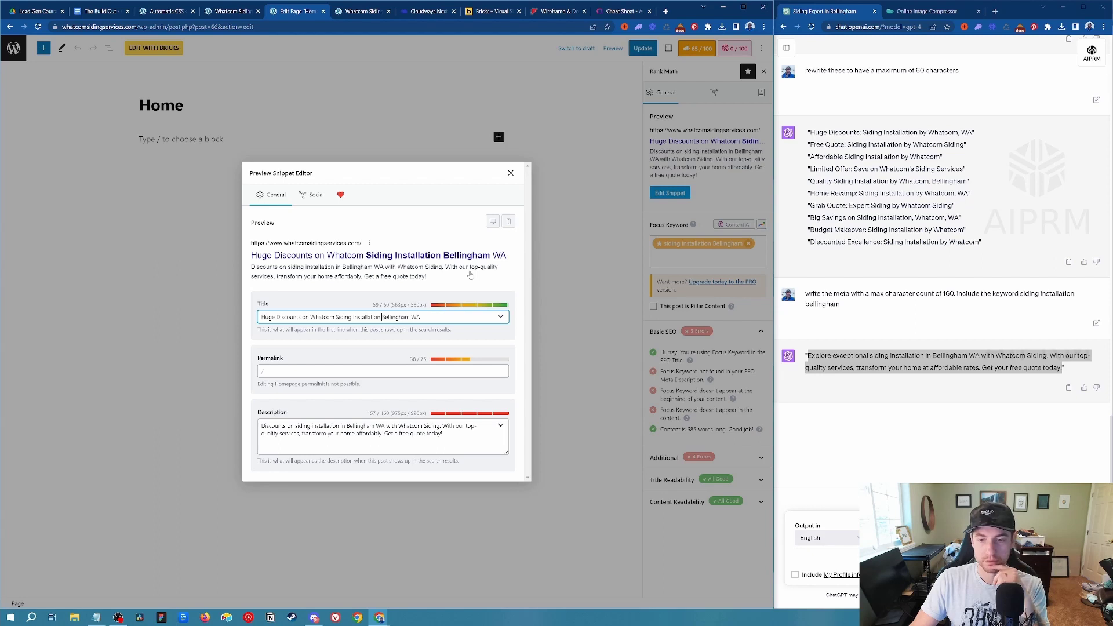
click(511, 173)
click(650, 51)
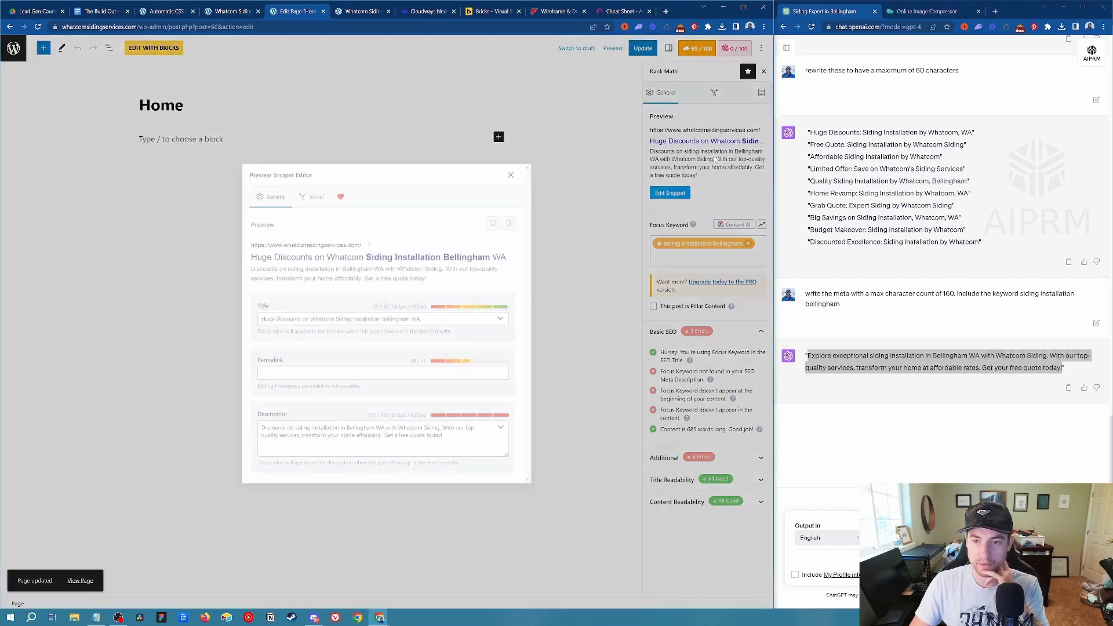
click(713, 158)
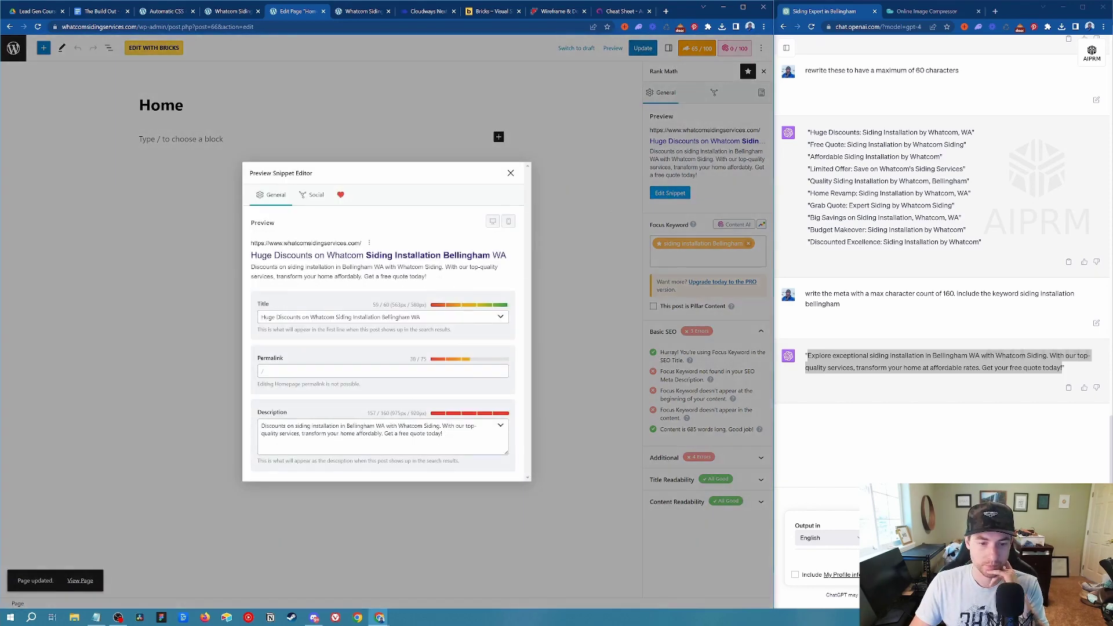
Remove "in" before "Bellingham WA" from the snippet description, close the snippet editor and update the Home page.
click(384, 435)
key(BackSpace)
key(BackSpace)
key(BackSpace)
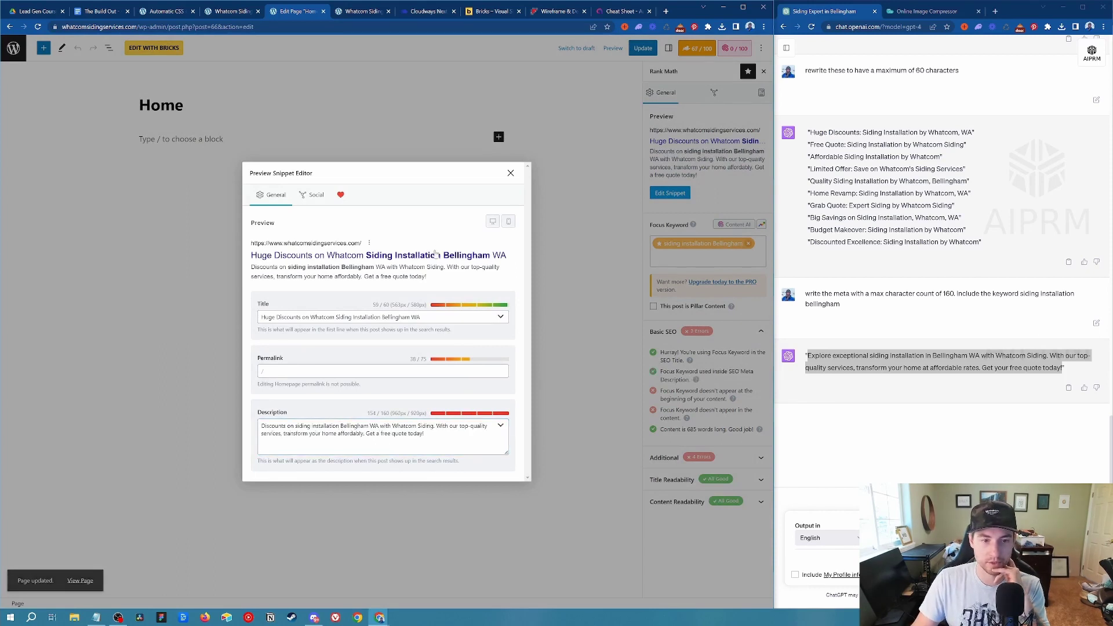
click(510, 173)
key(ctrl+s)
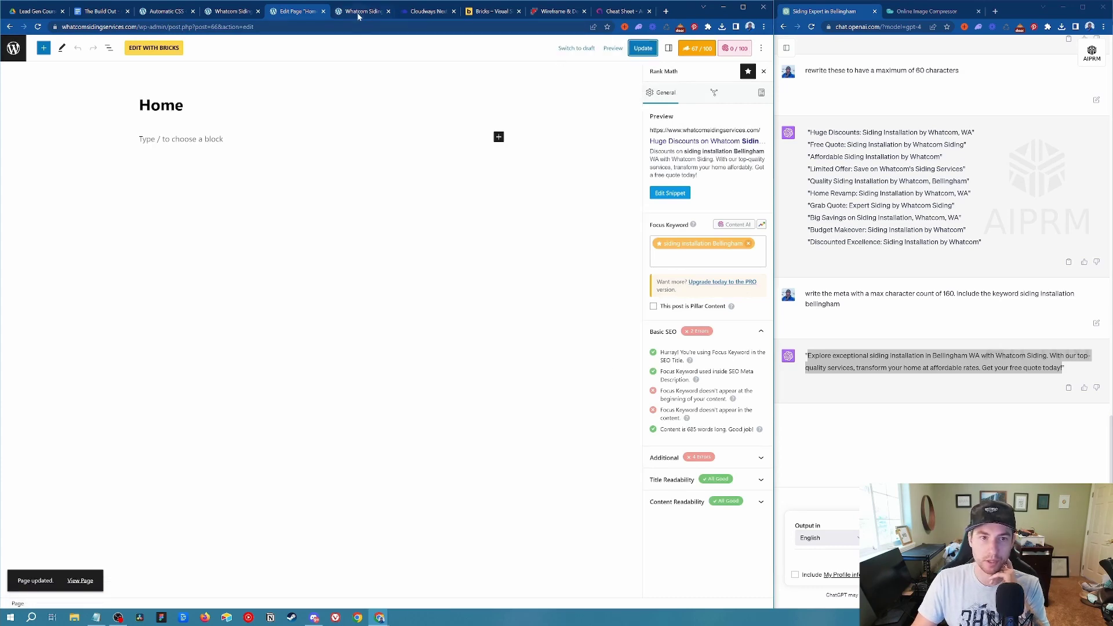
In the Bricks hero paragraph, extend the bold "siding installation" phrase to "siding installation Bellingham" and save the page.
key(ctrl+Tab)
key(Home)
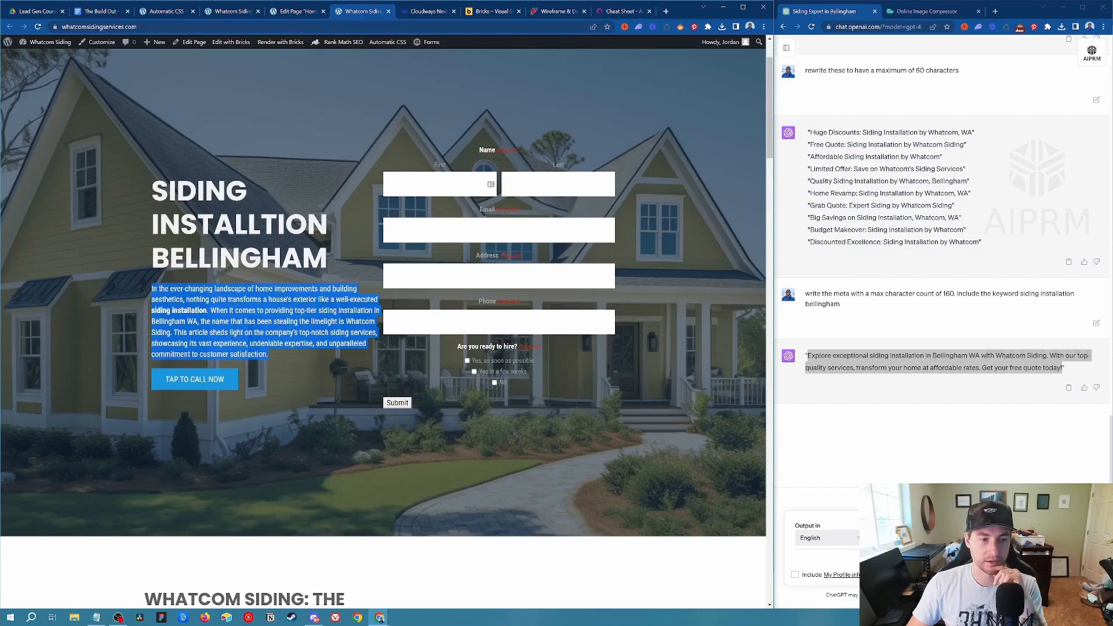
click(226, 11)
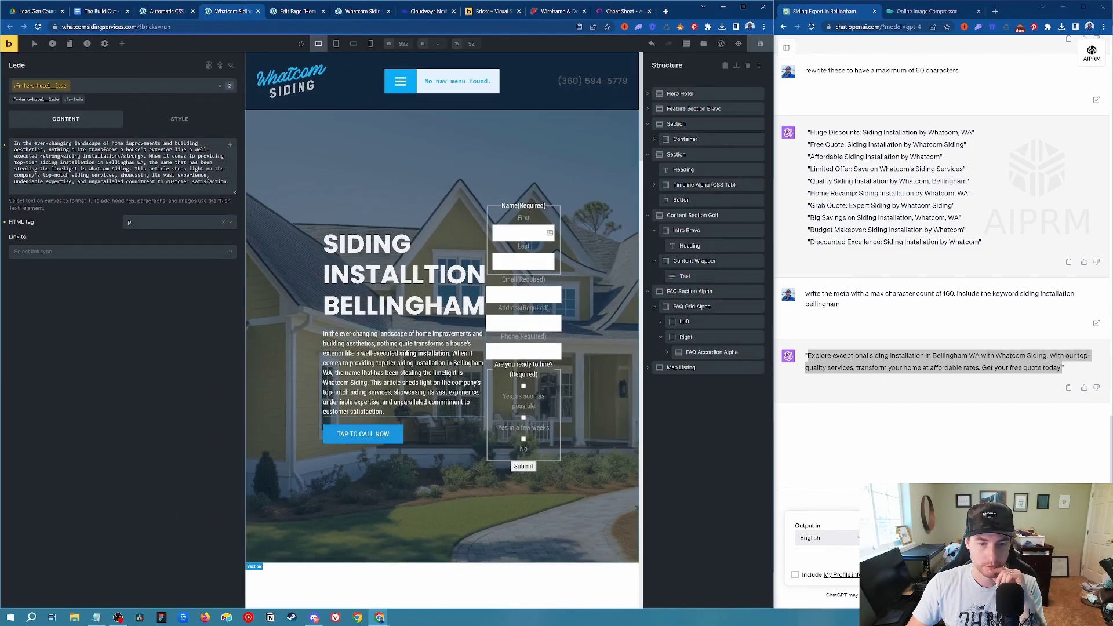
text(Belling)
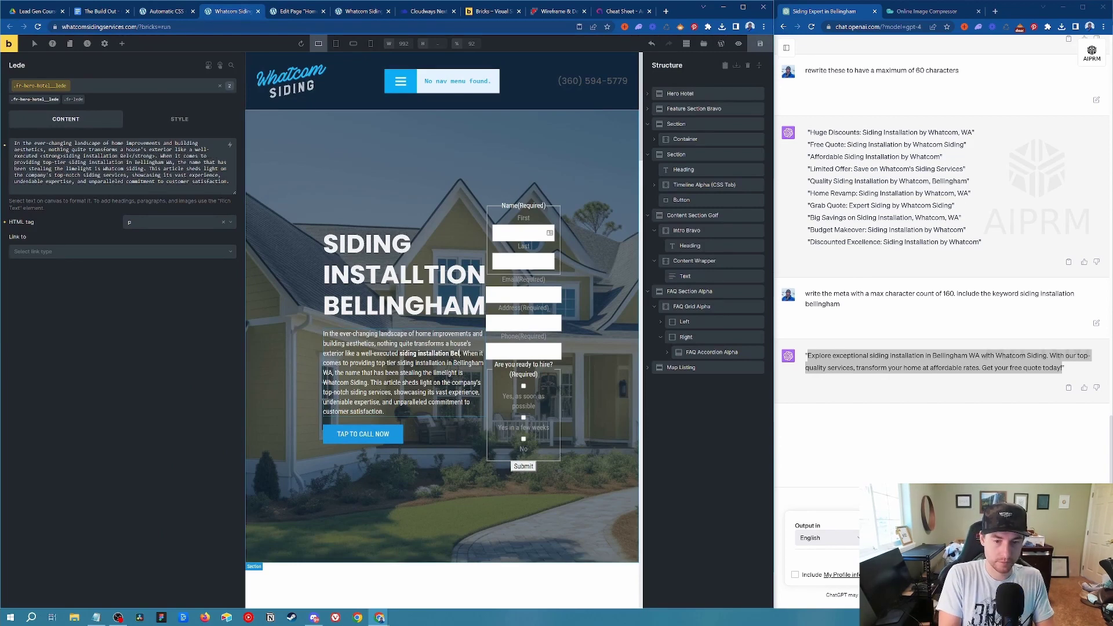
text(ham)
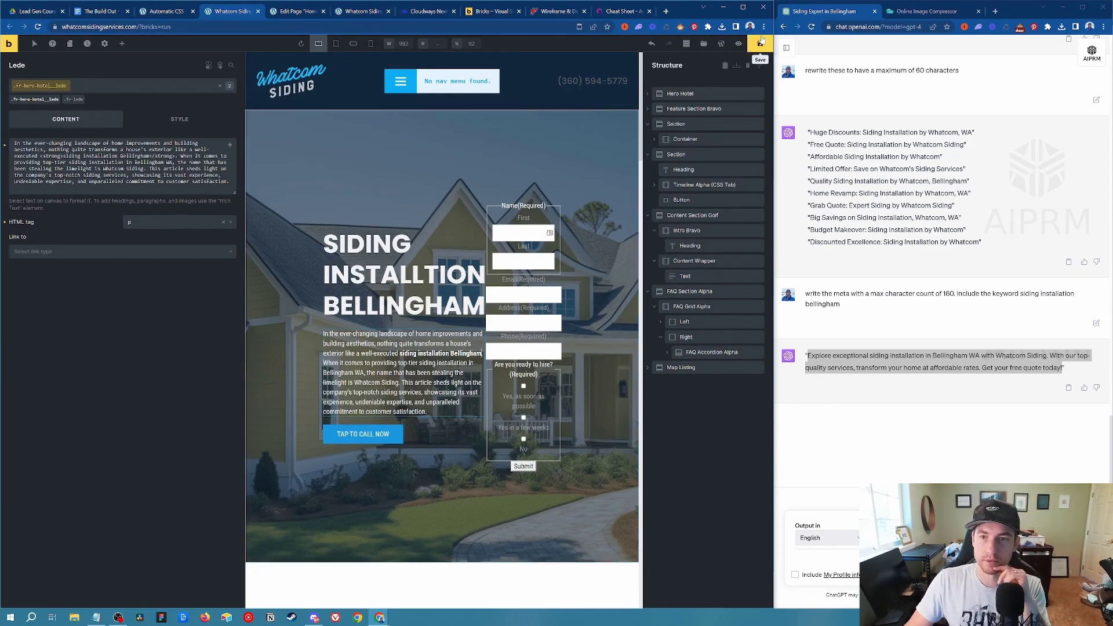
Reload the Home page in the WordPress editor and review Rank Math's Additional SEO checks.
click(279, 15)
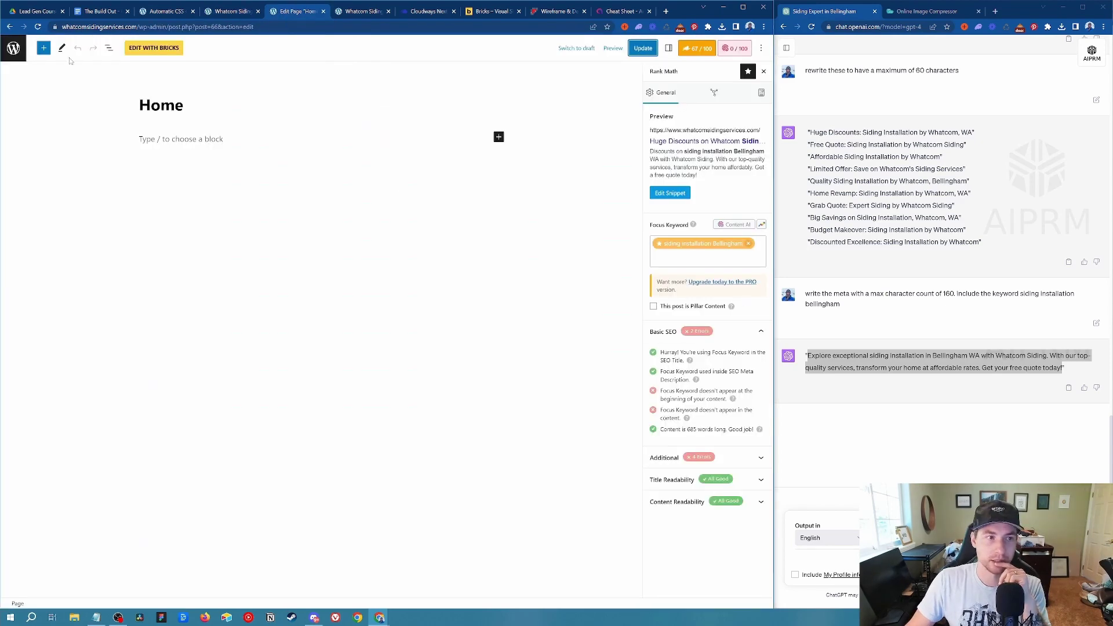
click(37, 27)
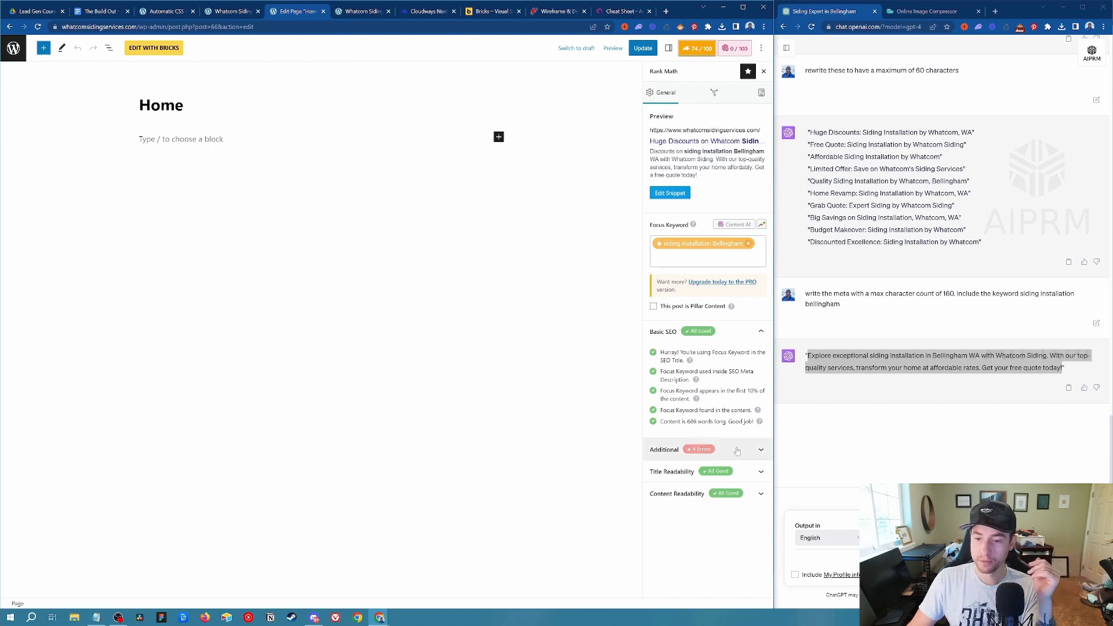
click(696, 450)
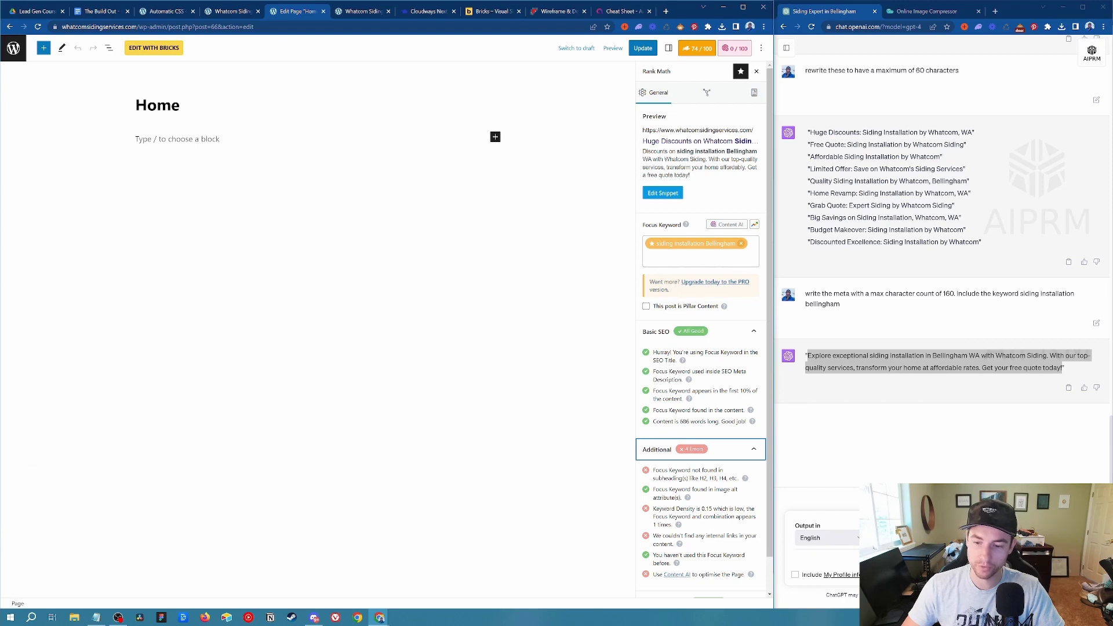
scroll(701, 334, down, 1)
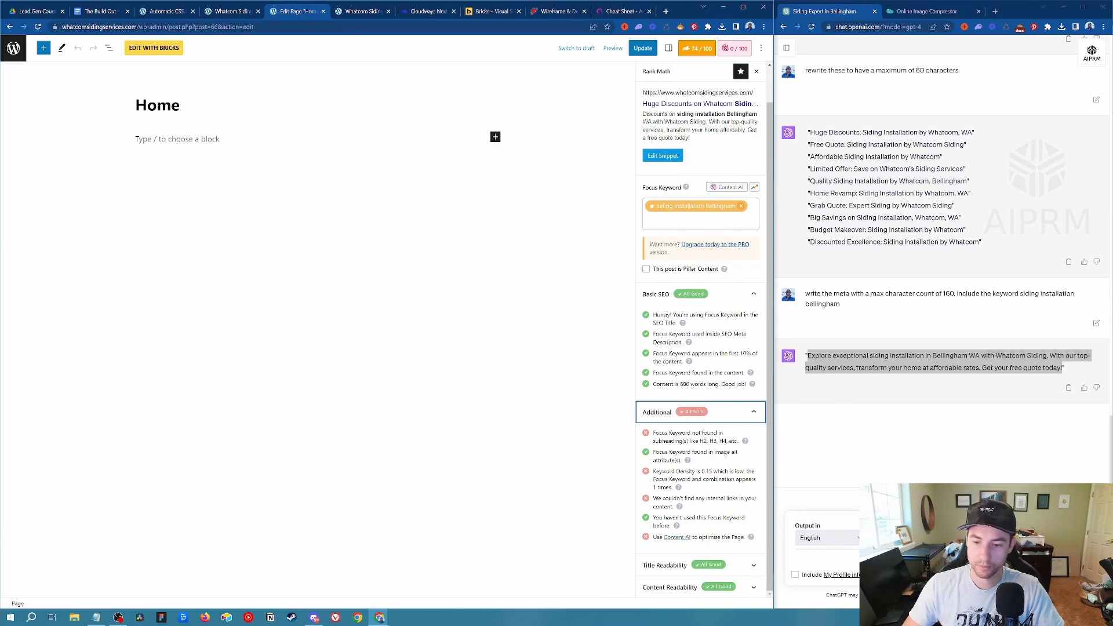
In Bricks, change the feature section heading to "Whatcom Siding: The Ultimate Choice for Siding Installation Bellingham WA".
click(226, 11)
scroll(383, 266, down, 8)
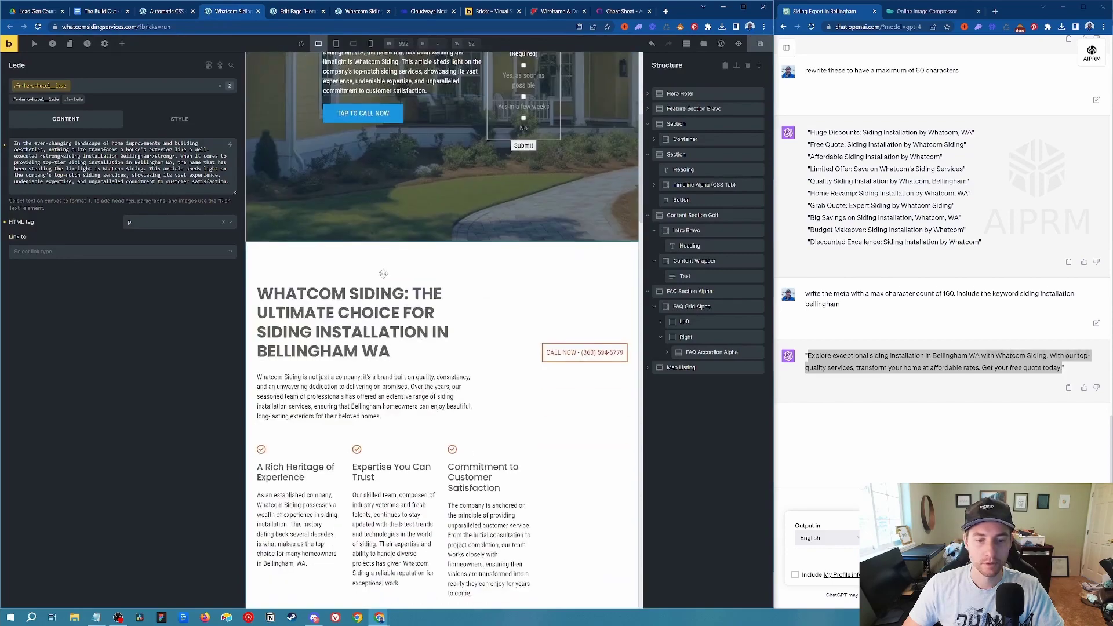
scroll(383, 265, up, 2)
click(447, 174)
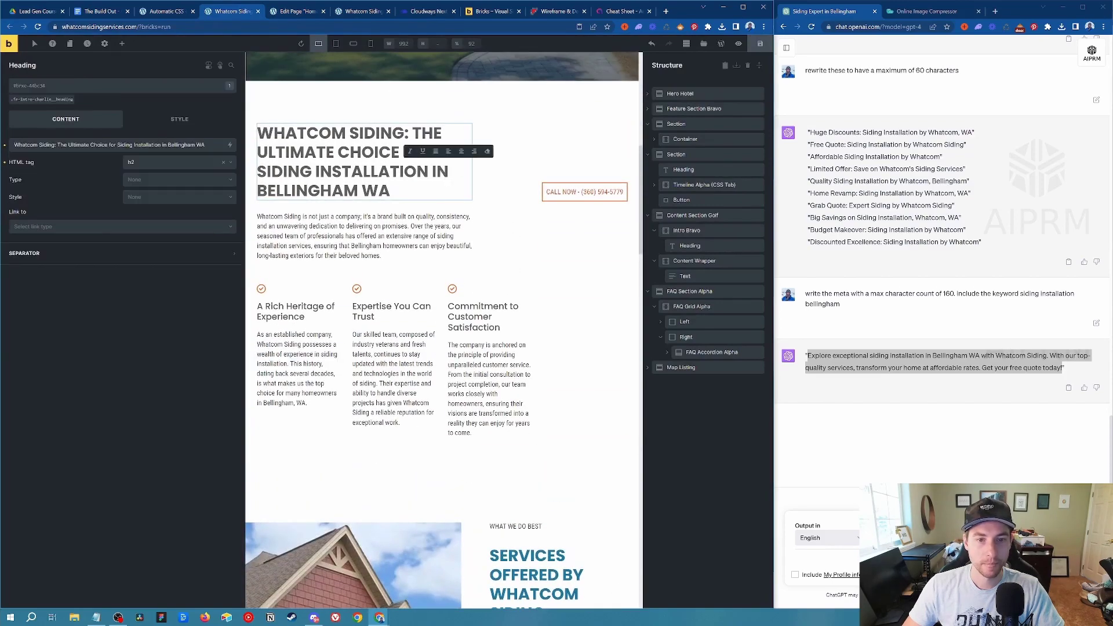
key(BackSpace)
key(BackSpace)
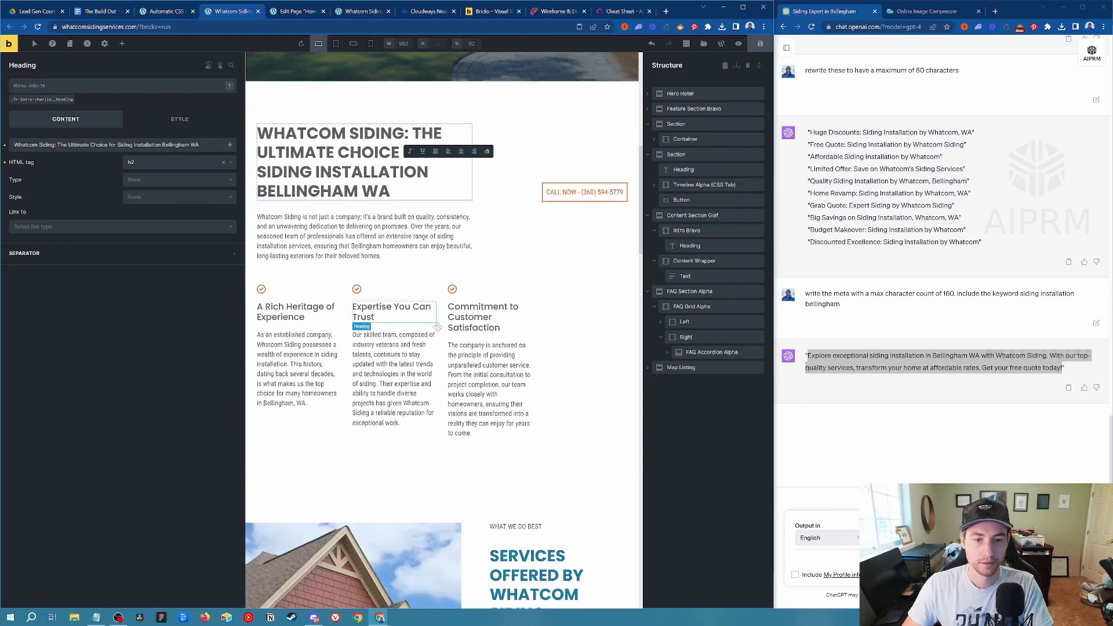
Apply the text--accent class to the "Whatcom Siding: The Ultimate Choice" heading.
scroll(365, 319, up, 6)
click(89, 86)
text(text)
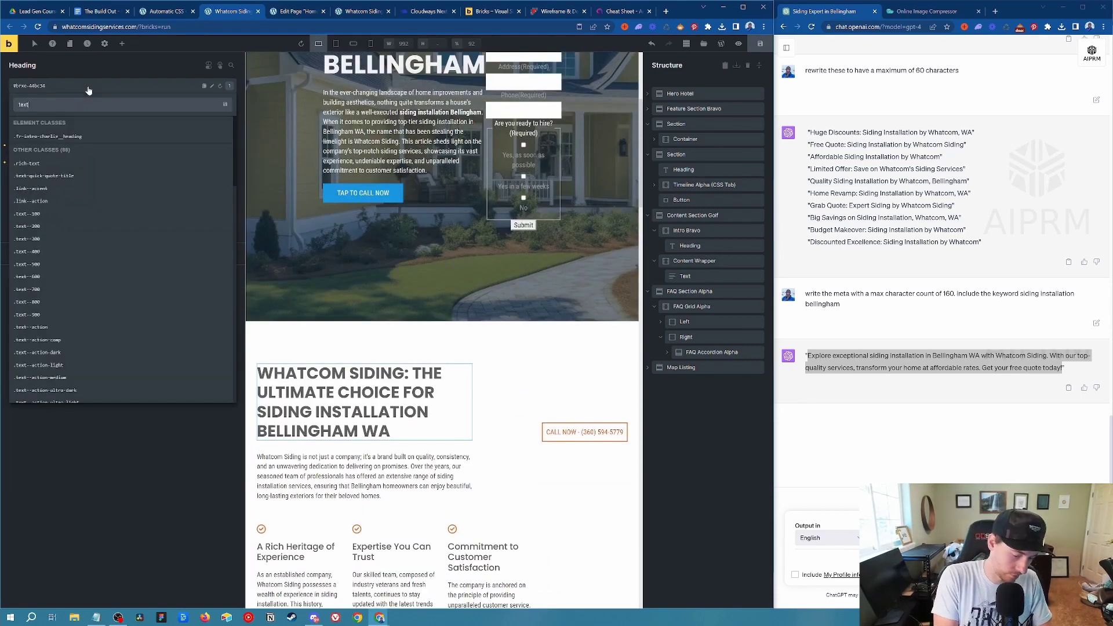
text(--accent)
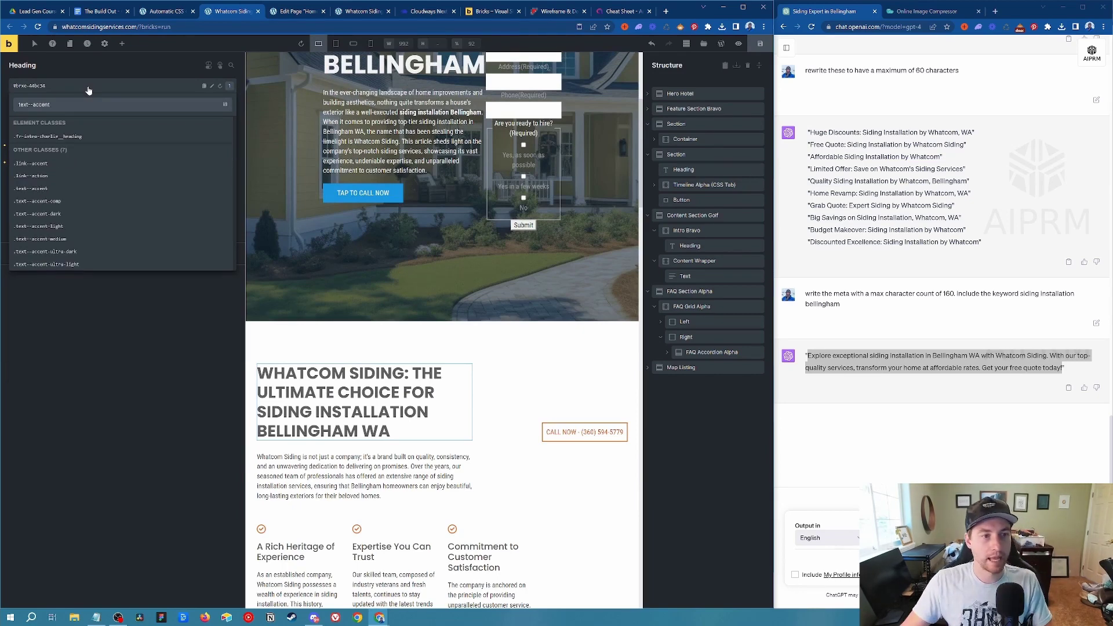
click(32, 190)
scroll(432, 232, down, 3)
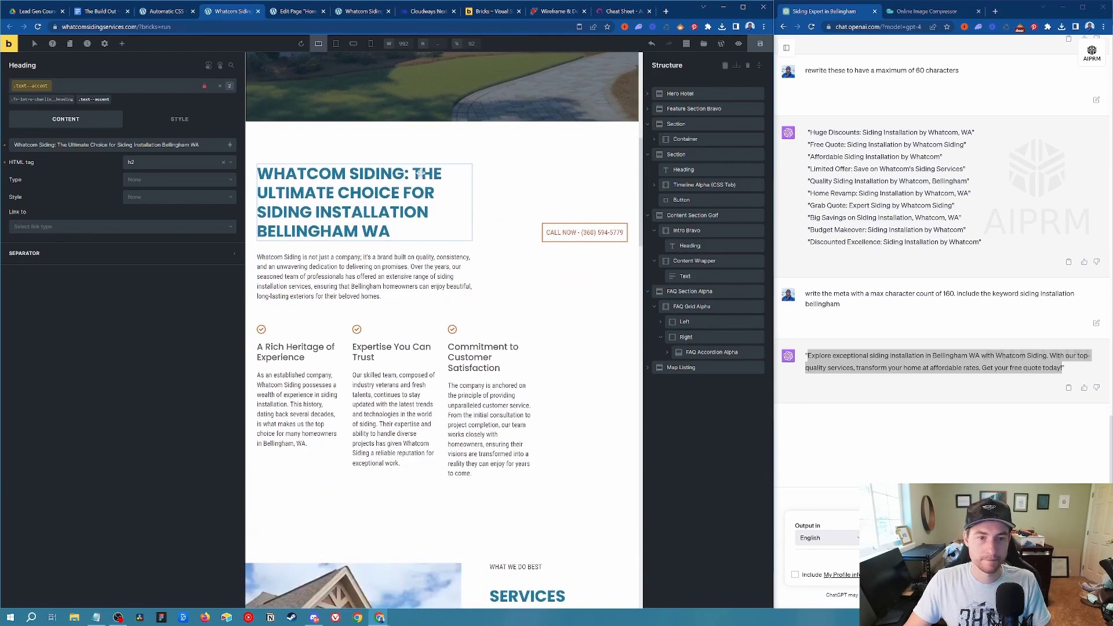
Examine the headings and copy from the feature section through the FAQ for places to use the focus keyword.
scroll(467, 298, down, 3)
scroll(467, 298, down, 13)
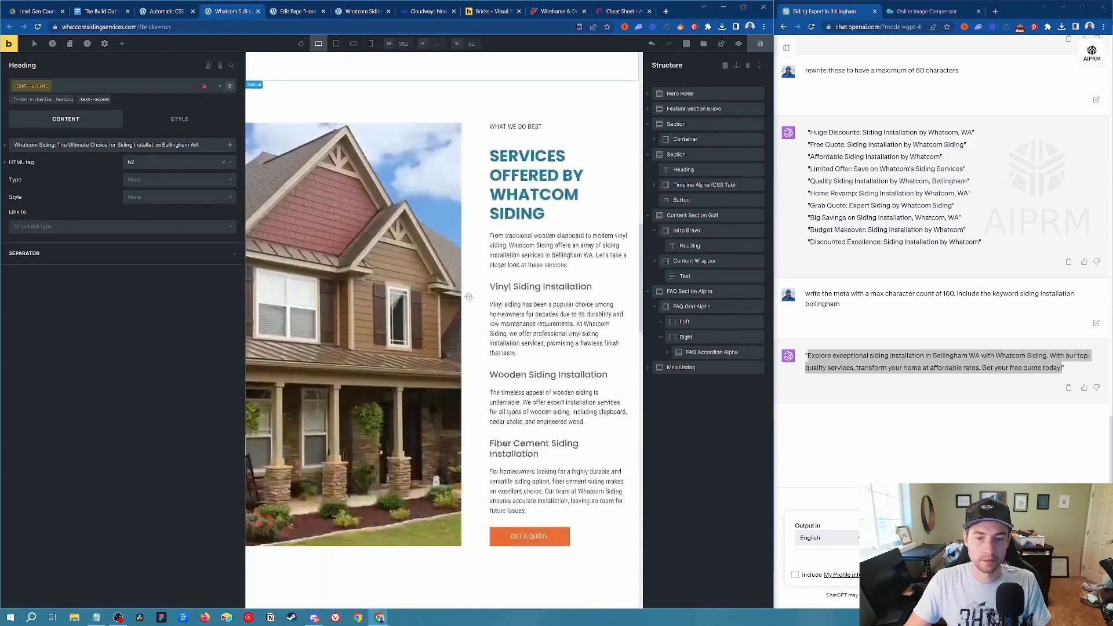
scroll(468, 298, up, 8)
scroll(469, 297, up, 8)
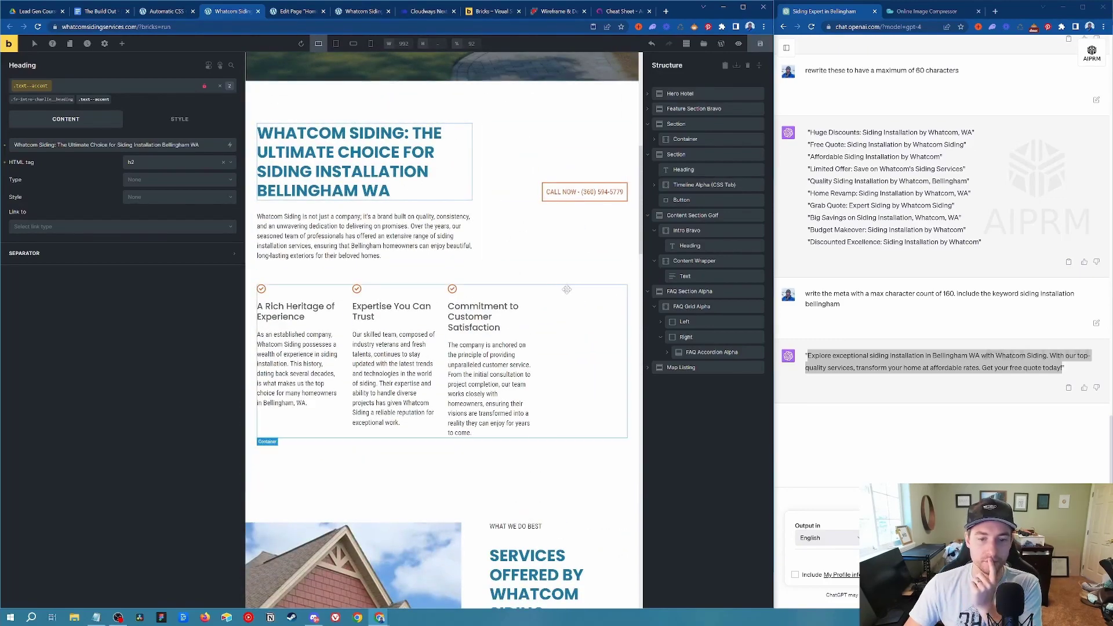
scroll(384, 180, down, 3)
scroll(400, 255, up, 5)
scroll(405, 262, down, 4)
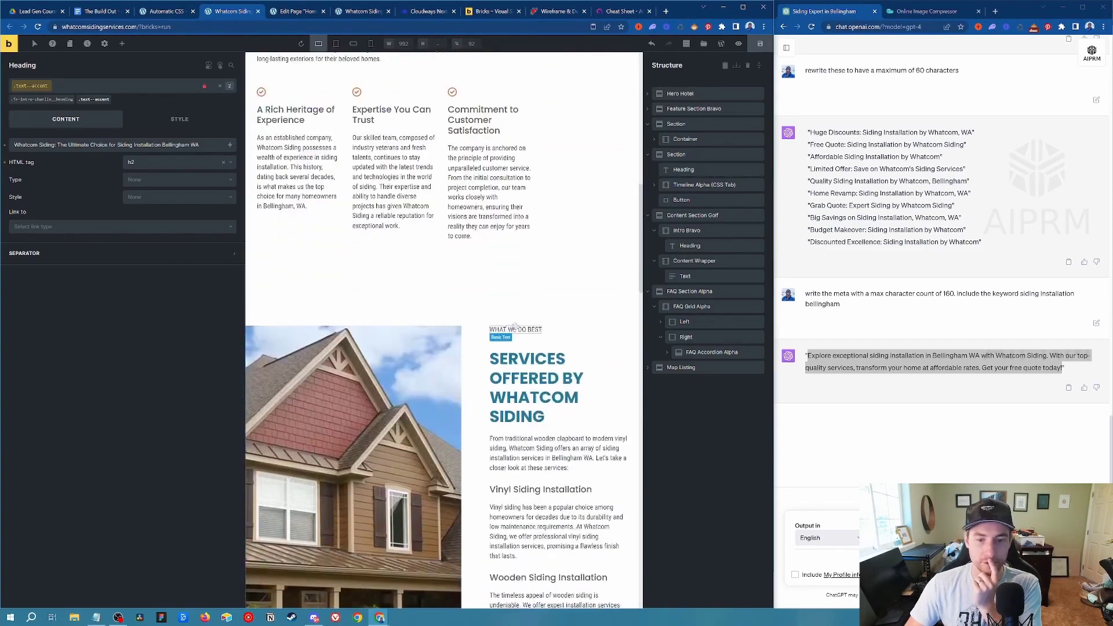
click(541, 379)
scroll(549, 336, down, 3)
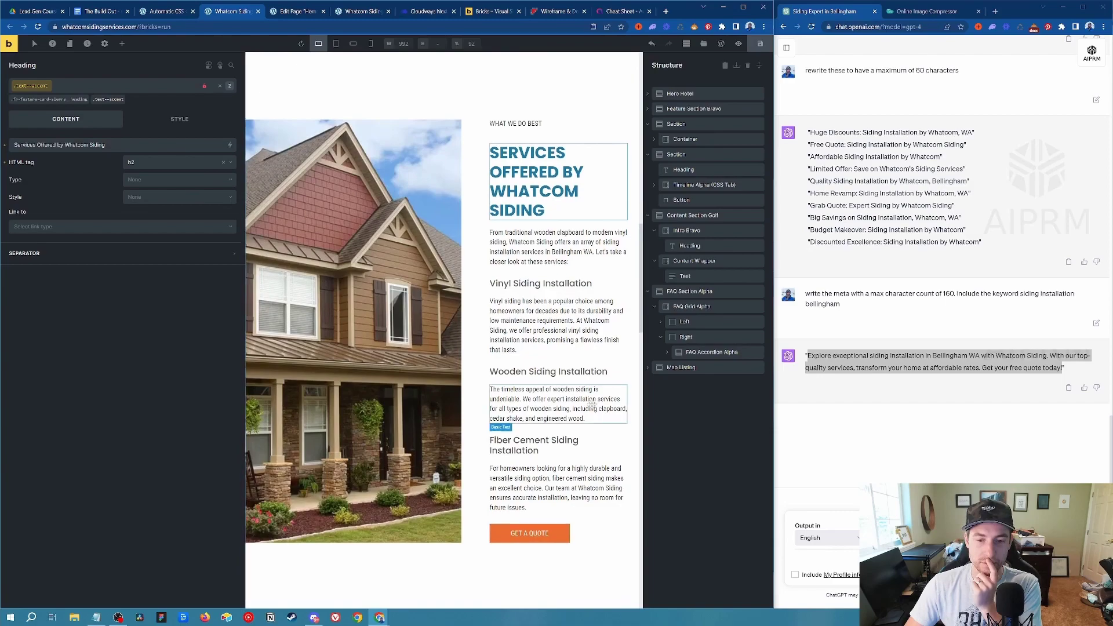
scroll(587, 372, down, 4)
scroll(587, 372, up, 3)
scroll(575, 333, down, 4)
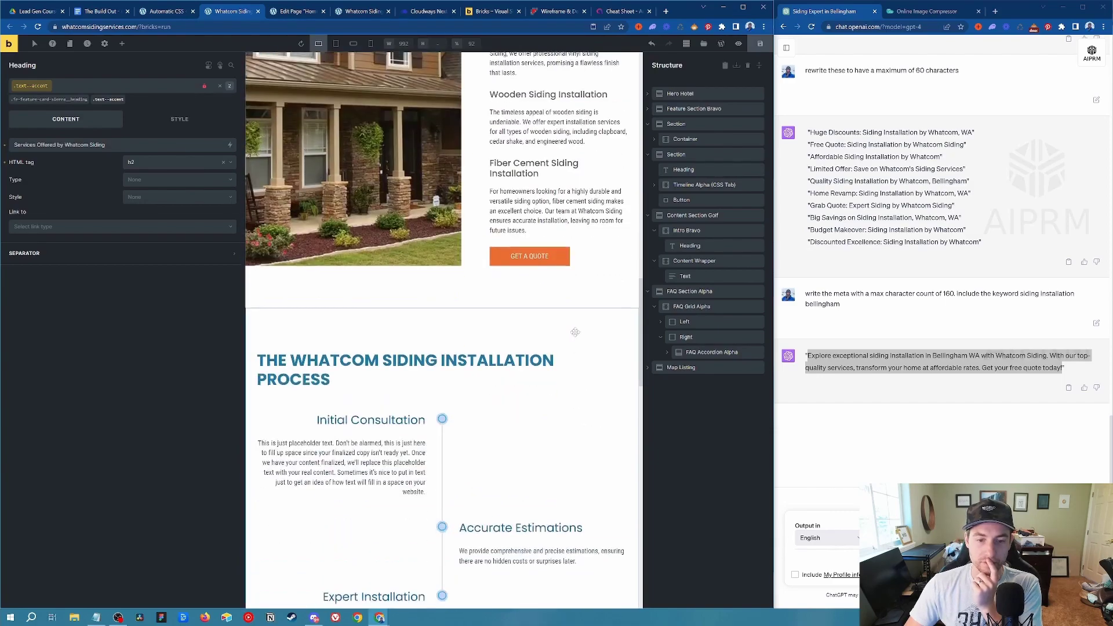
scroll(575, 332, down, 9)
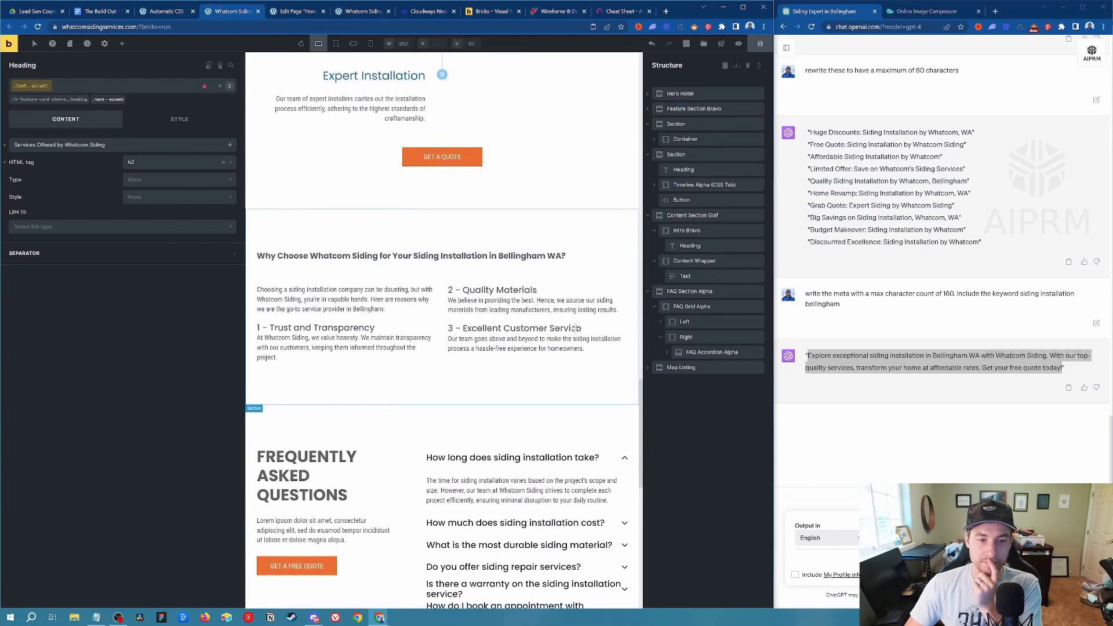
scroll(534, 379, down, 2)
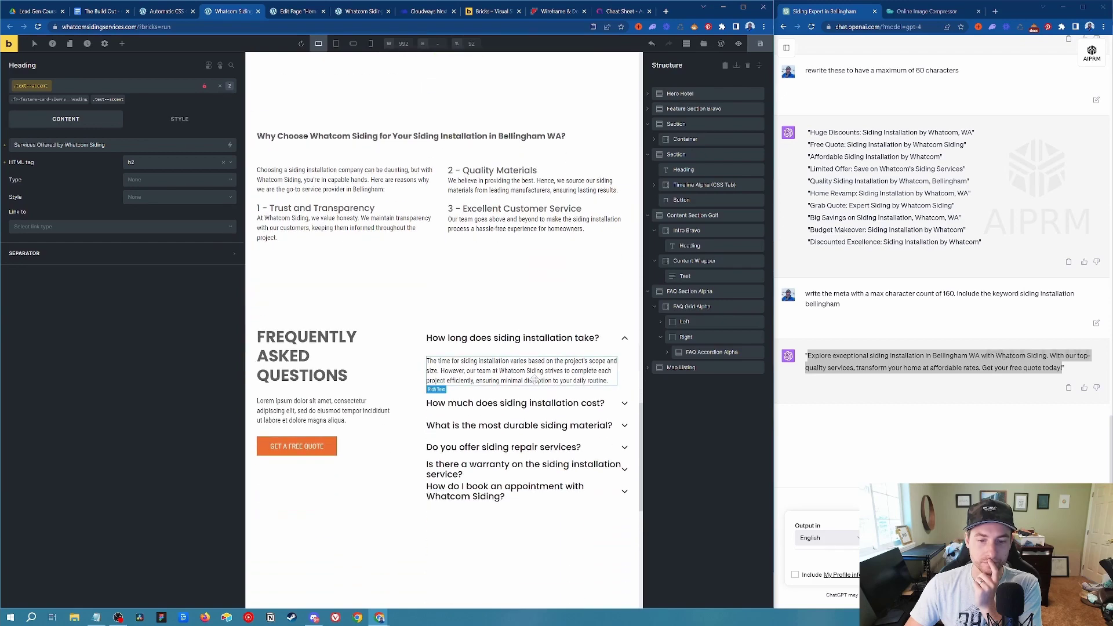
Inspect the text and HTML tag of the FAQ question about a warranty on the siding installation service.
click(543, 476)
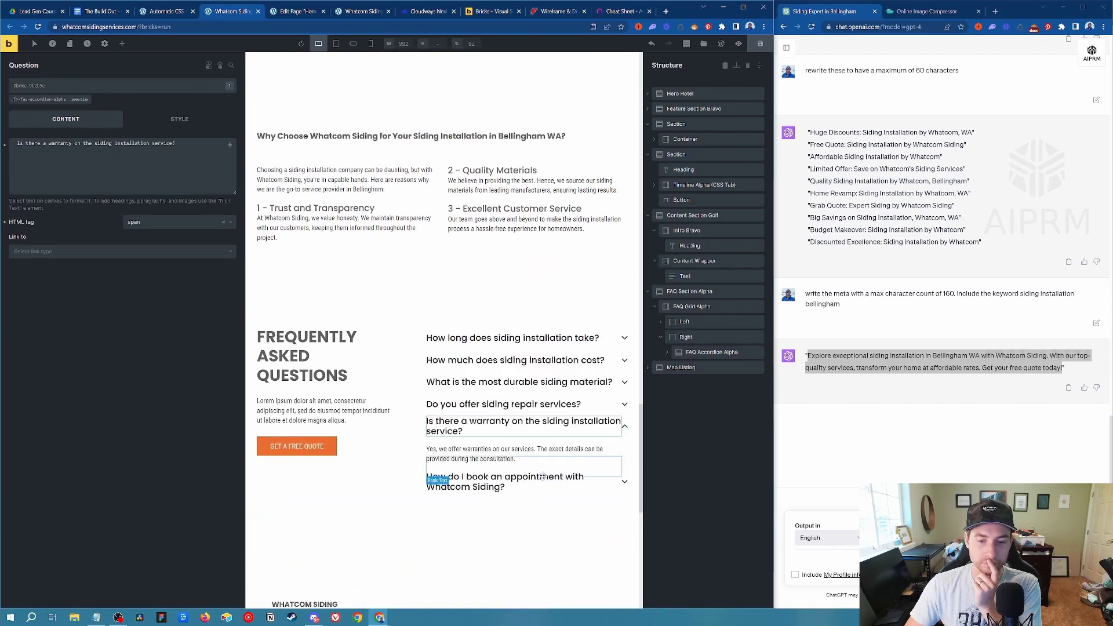
click(164, 123)
click(69, 120)
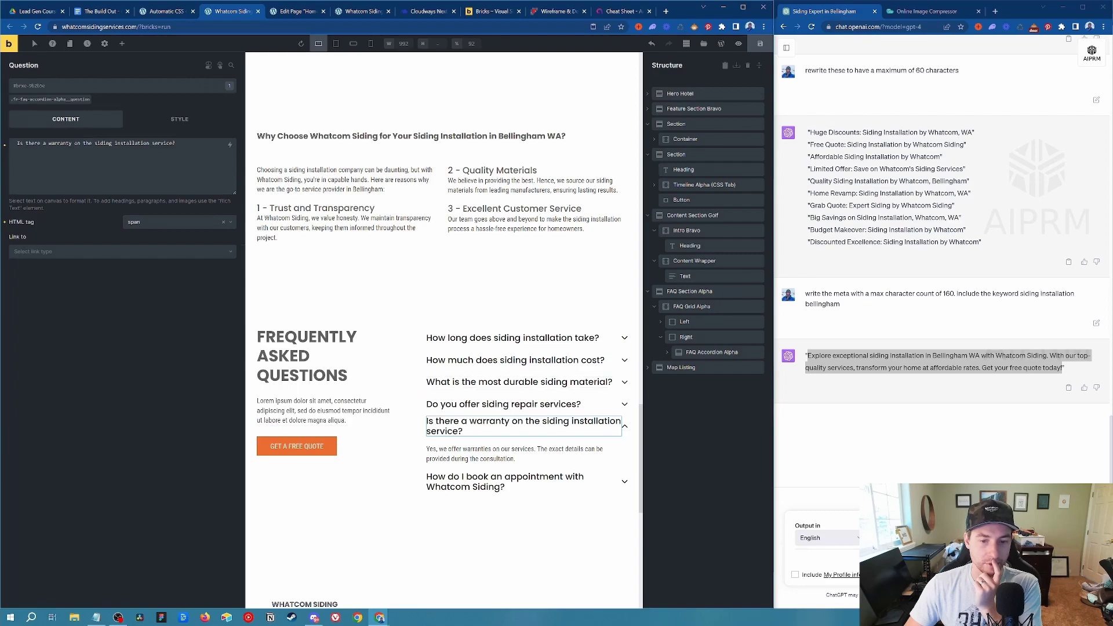
click(459, 425)
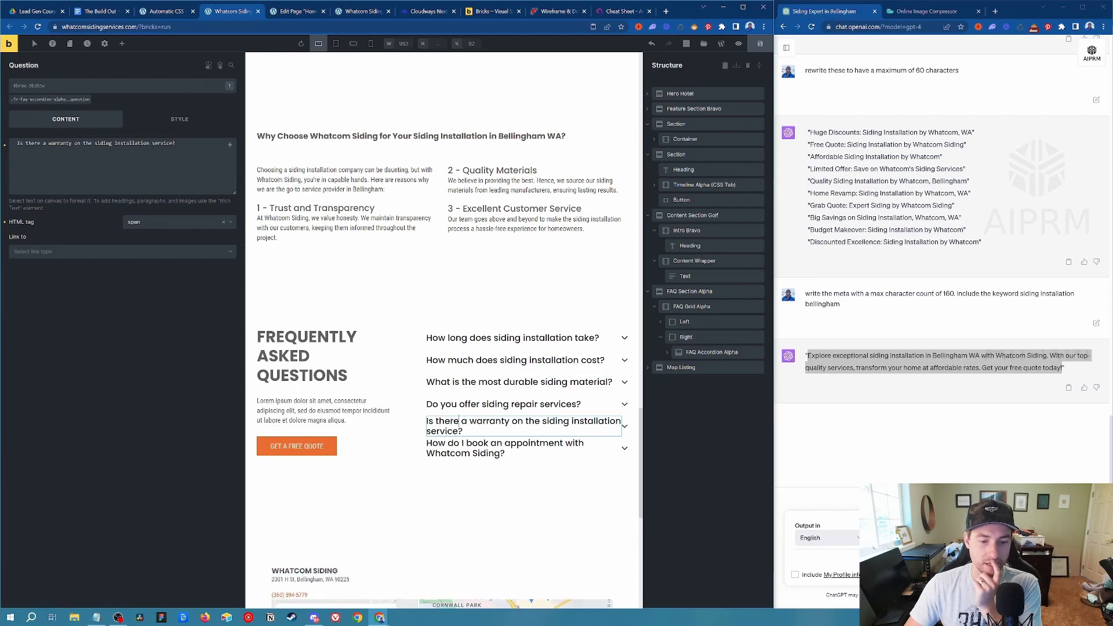
Check the HTML tag of the "Vinyl Siding Installation" heading and look over the other service headings.
scroll(531, 289, up, 15)
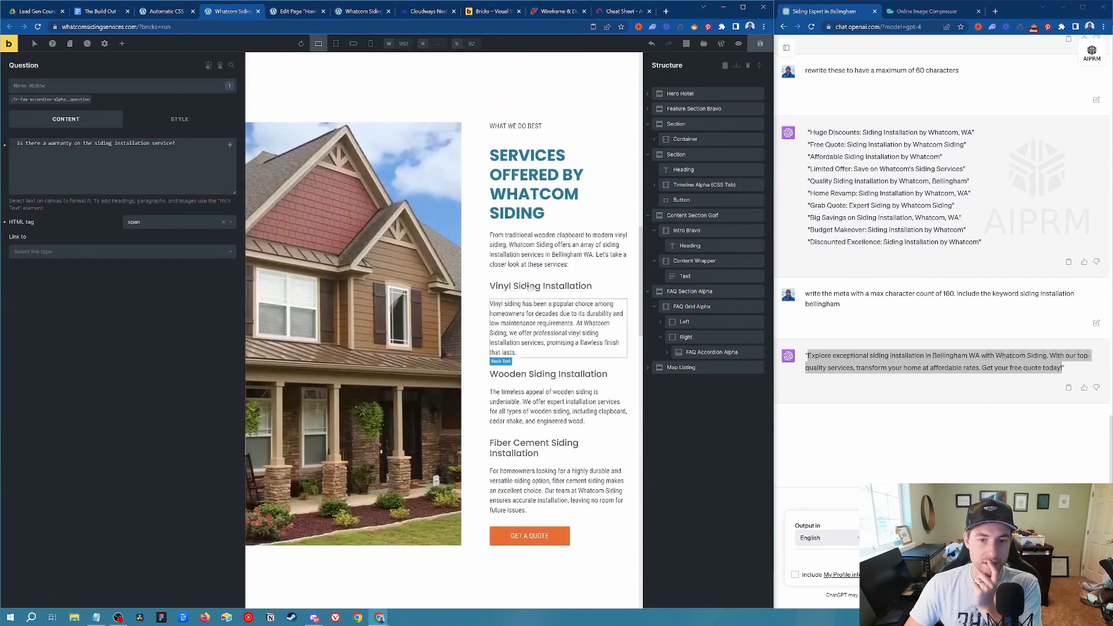
click(529, 287)
scroll(531, 288, down, 2)
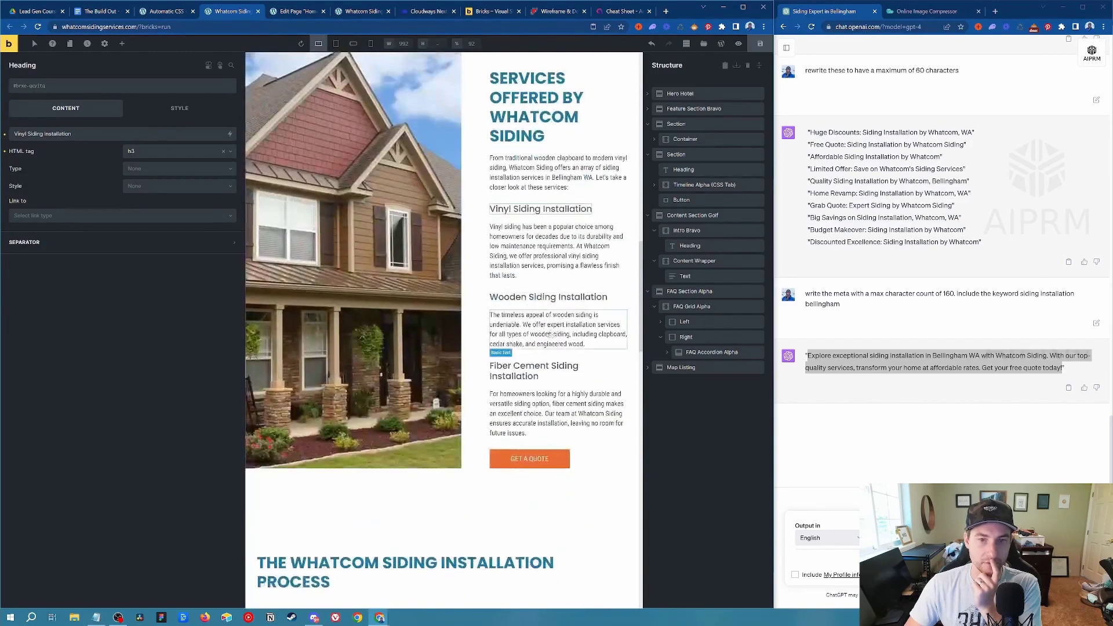
scroll(549, 335, up, 4)
scroll(562, 404, down, 7)
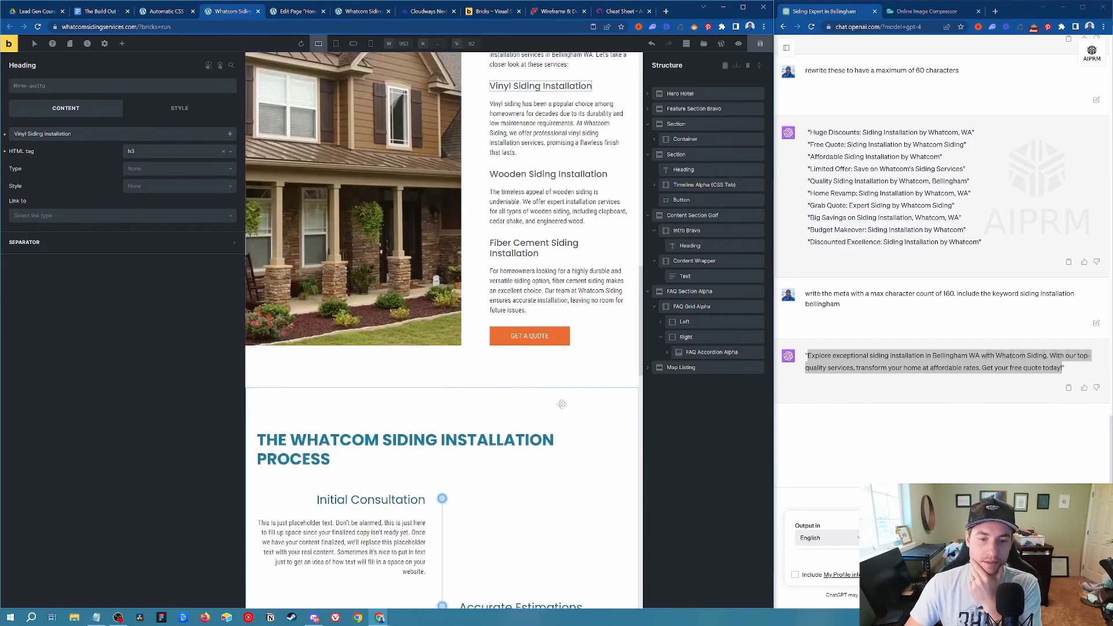
Remove "in" before "Bellingham WA?" in the "Why Choose Whatcom Siding" heading and center its Intro Bravo block's contents on the cross axis.
scroll(562, 404, down, 13)
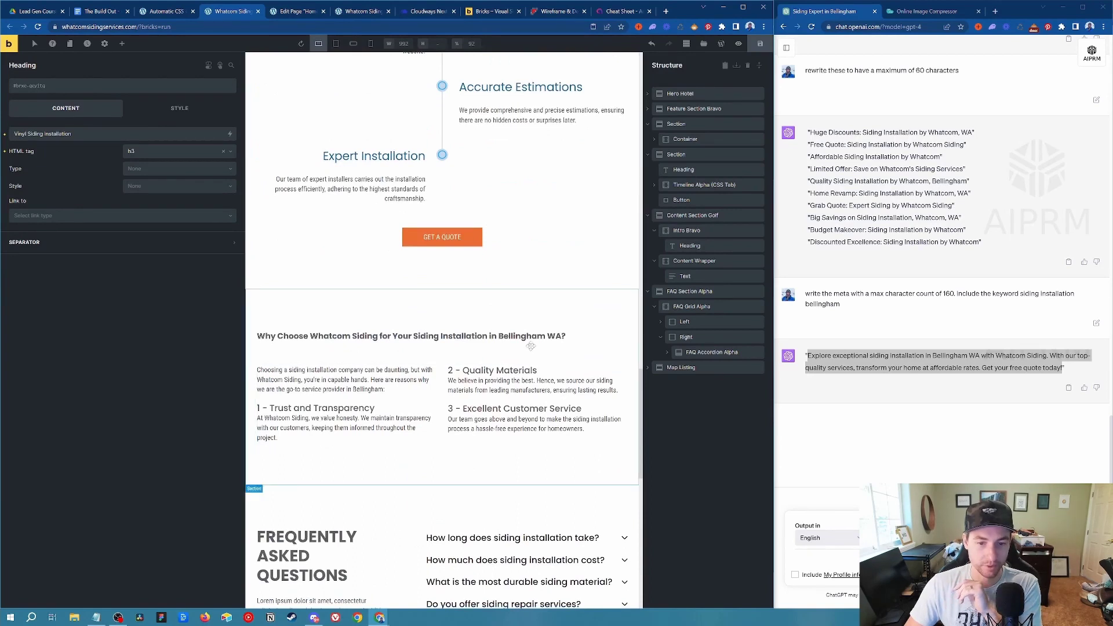
double_click(493, 337)
key(BackSpace)
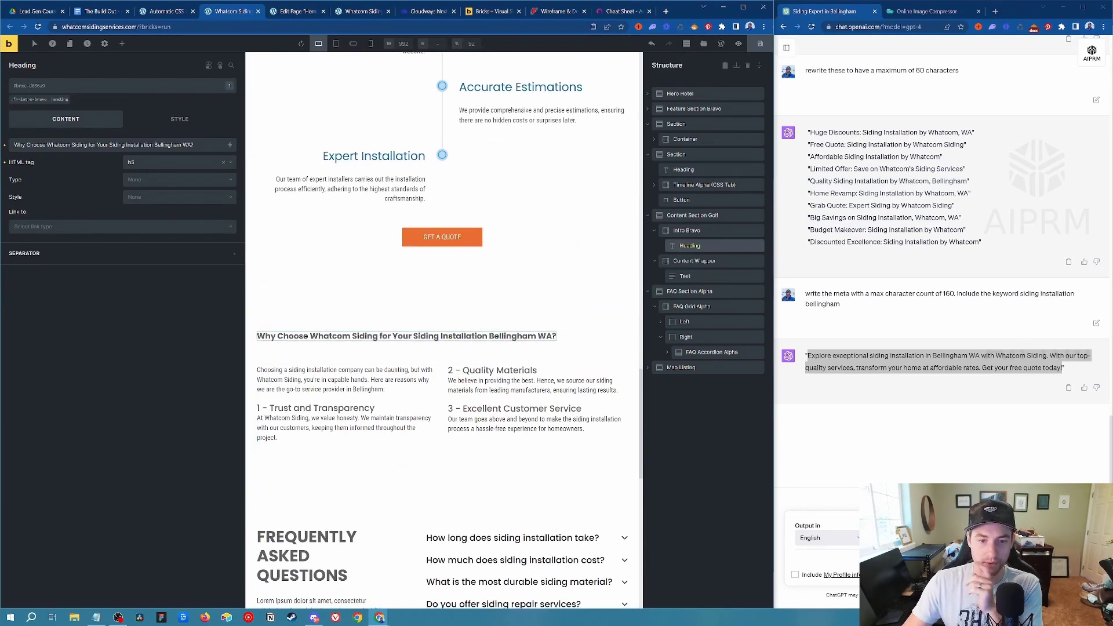
click(686, 231)
click(76, 306)
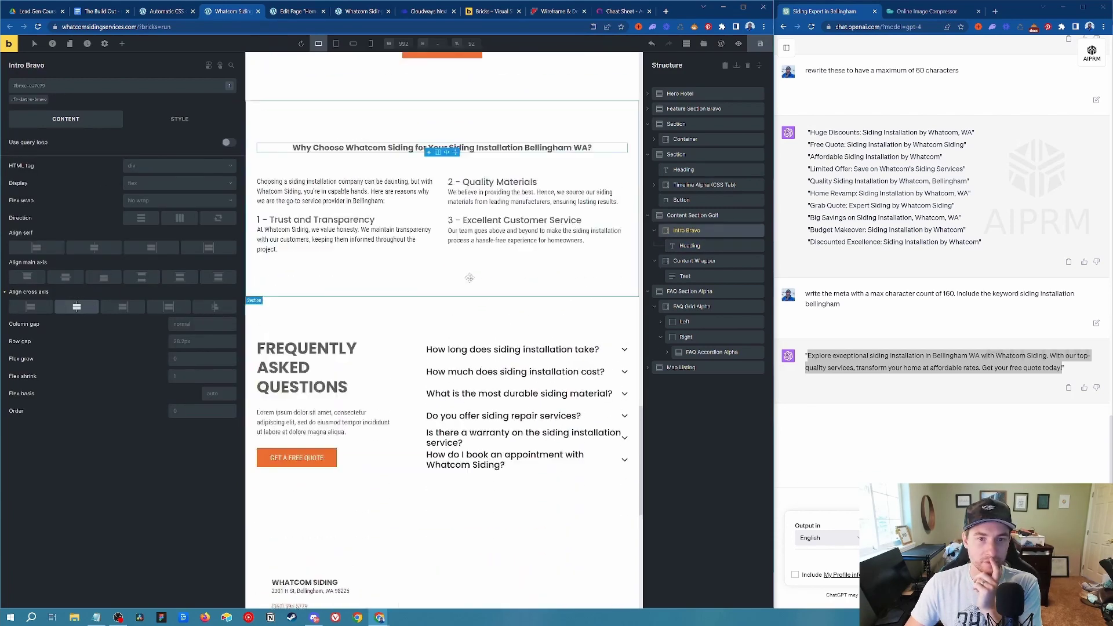
Add the text--accent class to the Intro Bravo block holding the "Why Choose Whatcom Siding" heading.
click(65, 91)
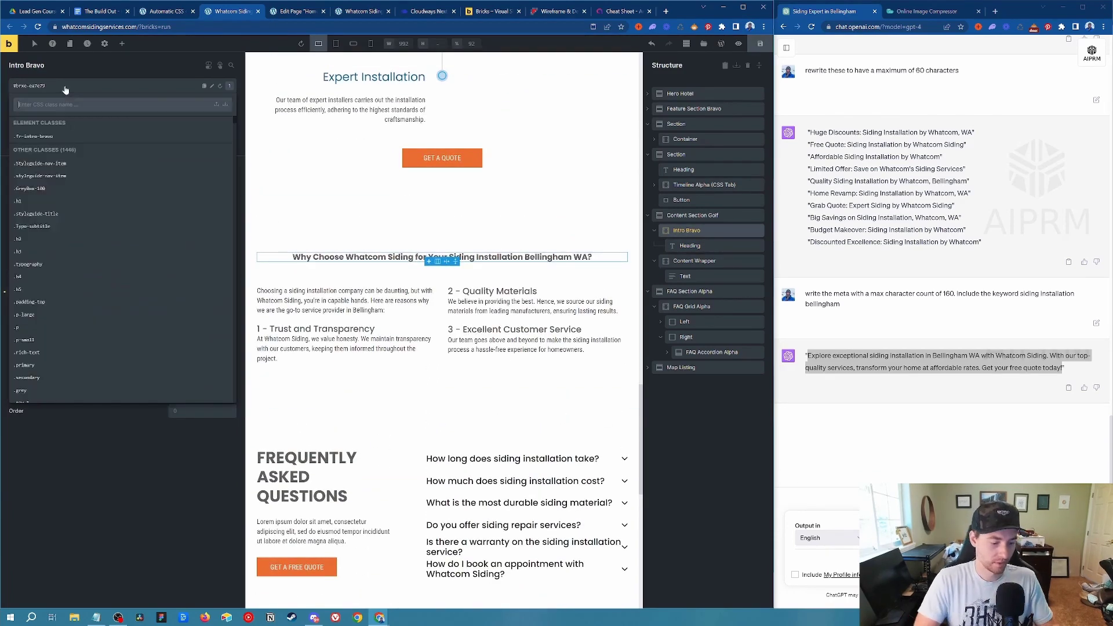
text(text)
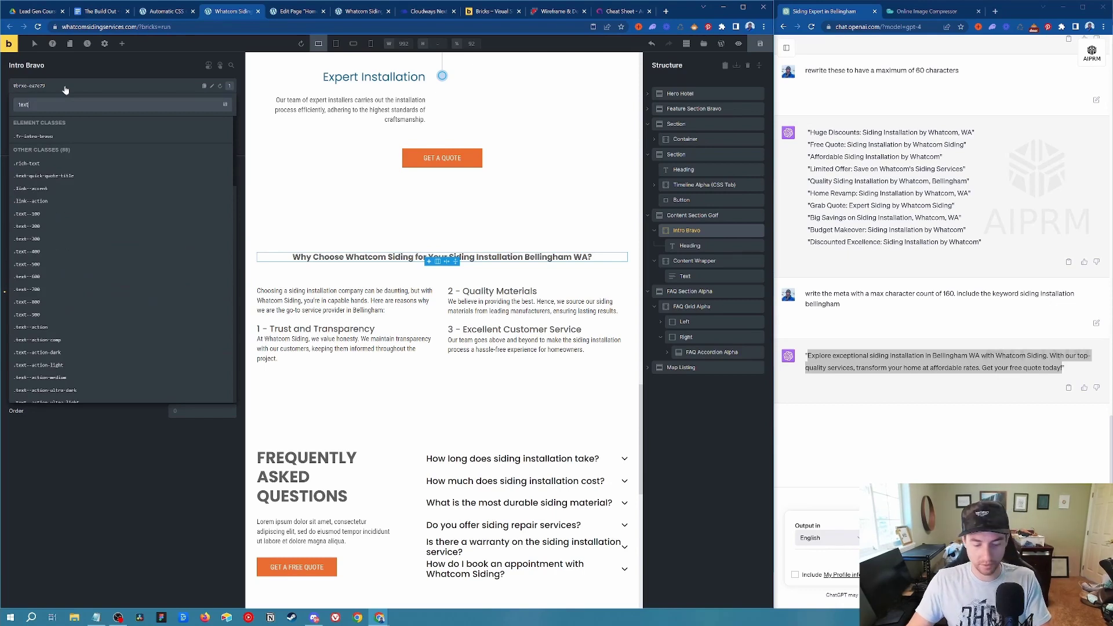
text(--)
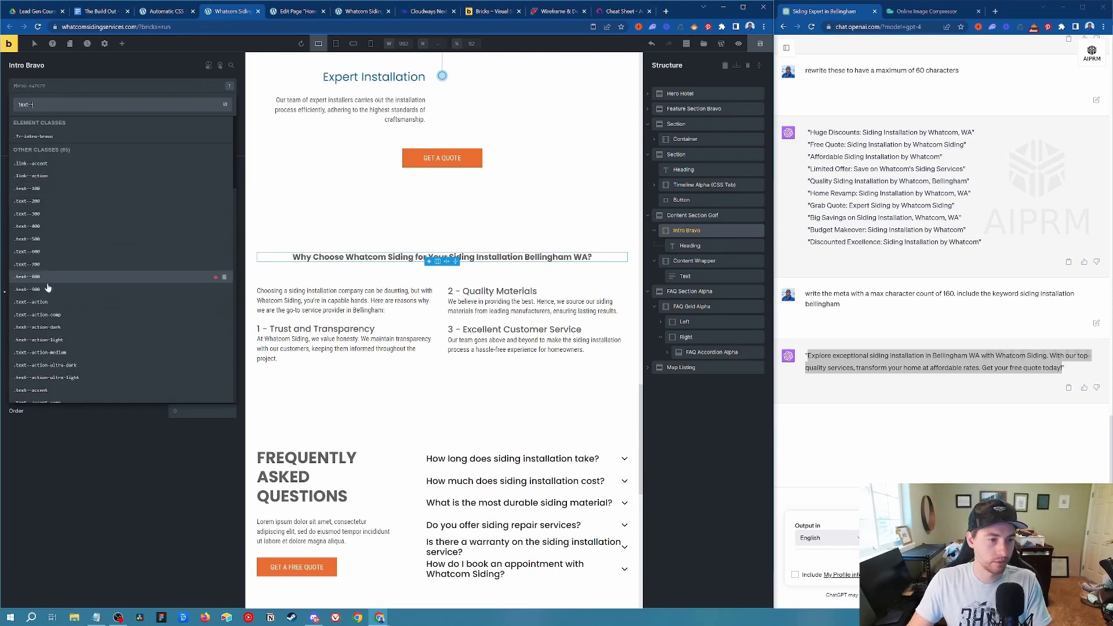
click(35, 390)
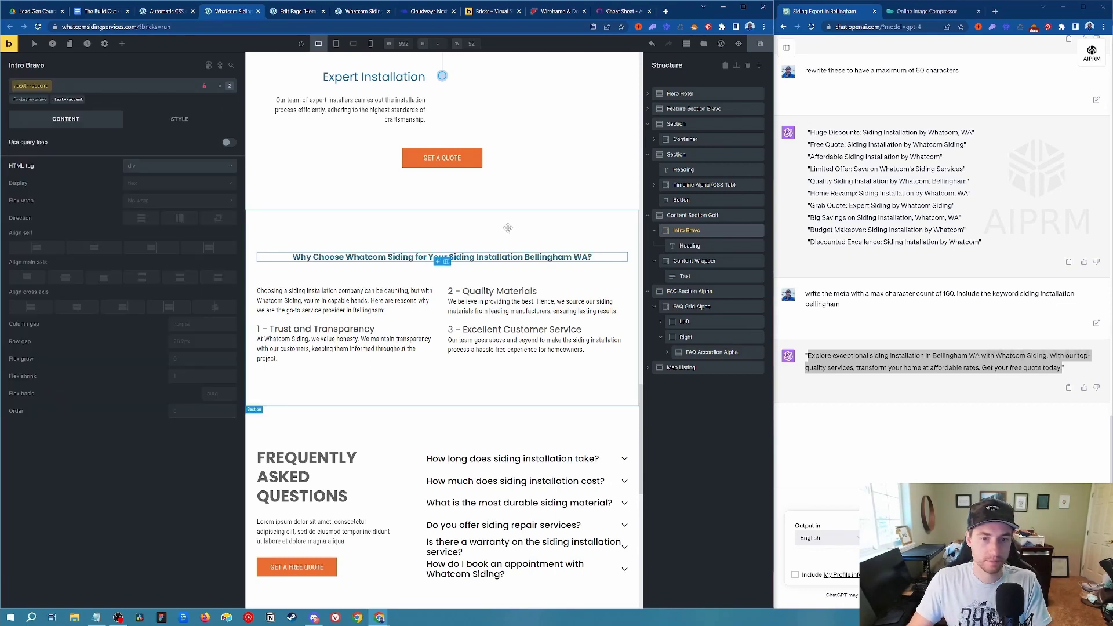
Append "Bellingham" to the Vinyl, Wooden and Fiber Cement Siding Installation headings and save the page.
scroll(580, 278, down, 2)
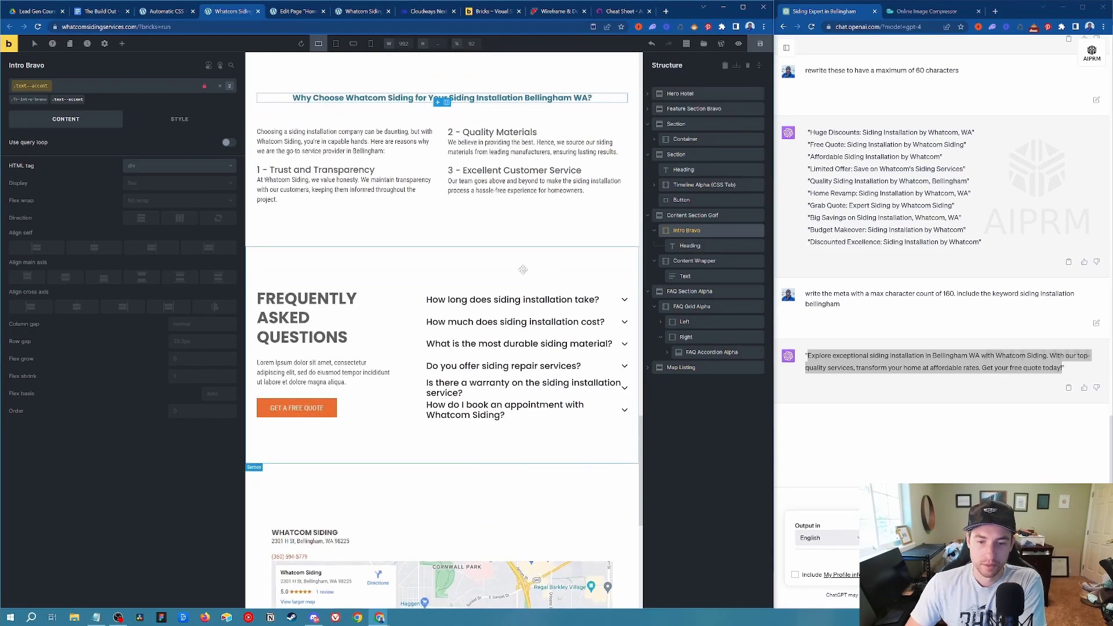
scroll(520, 335, up, 5)
scroll(519, 335, up, 10)
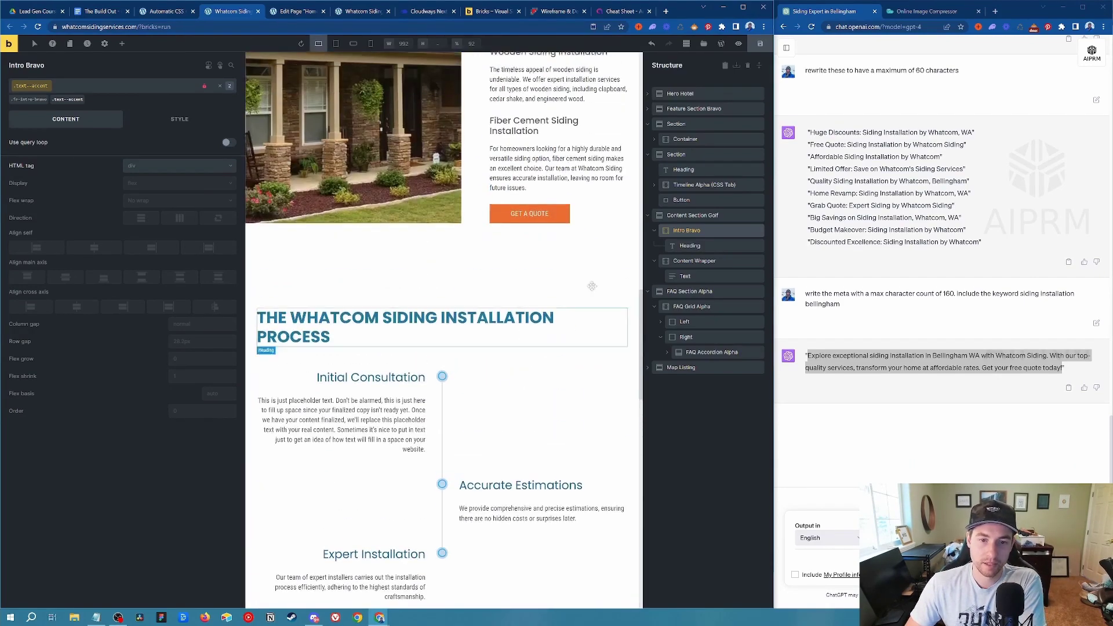
click(591, 248)
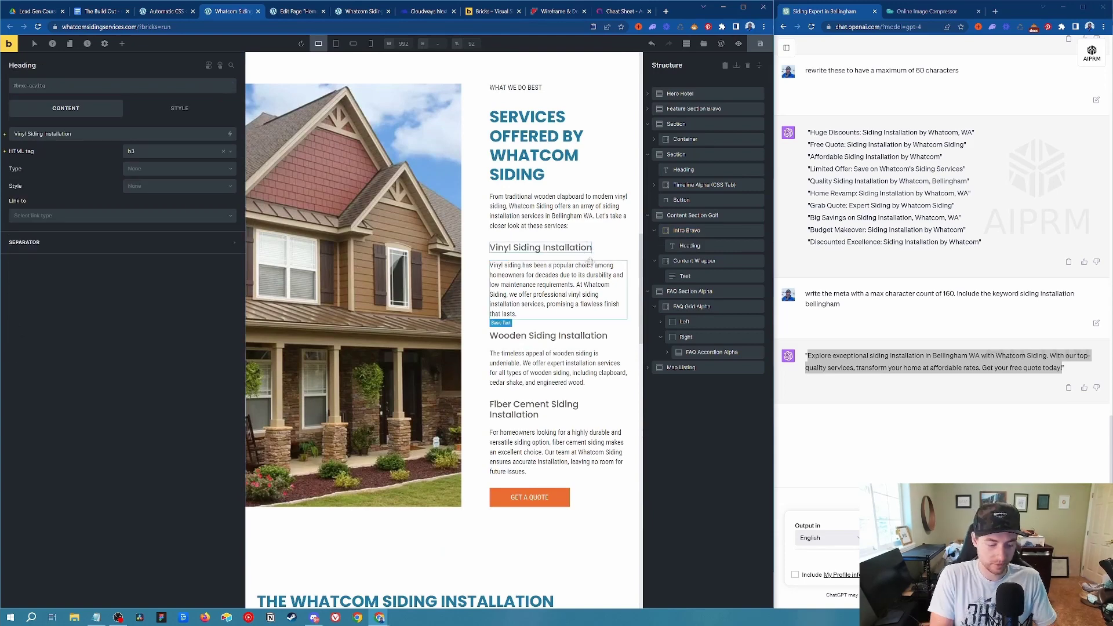
text(Bellingham)
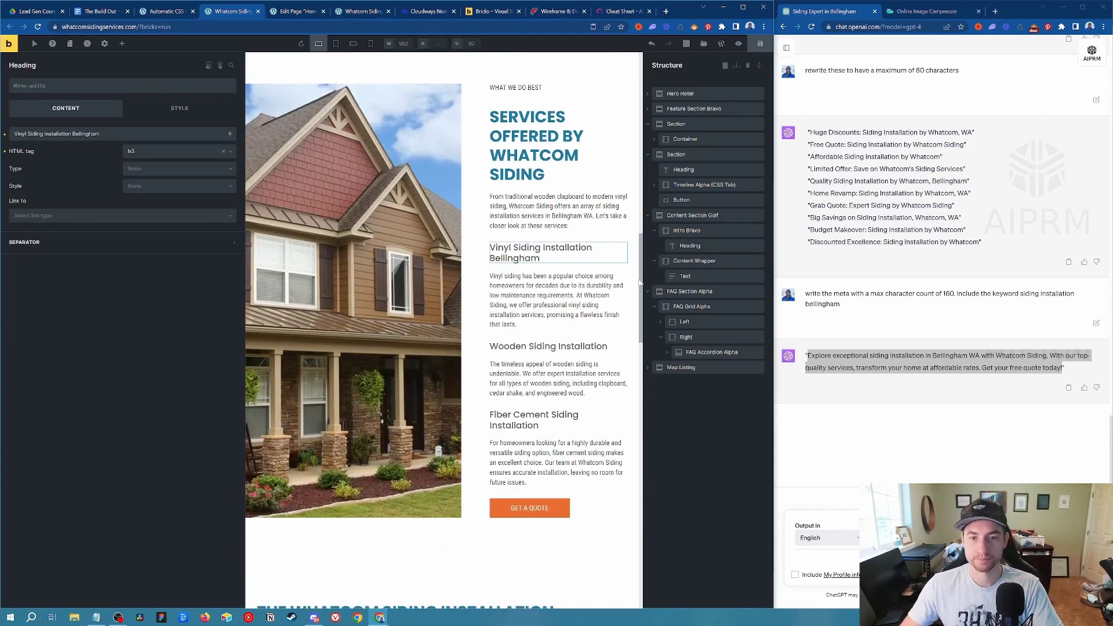
click(603, 346)
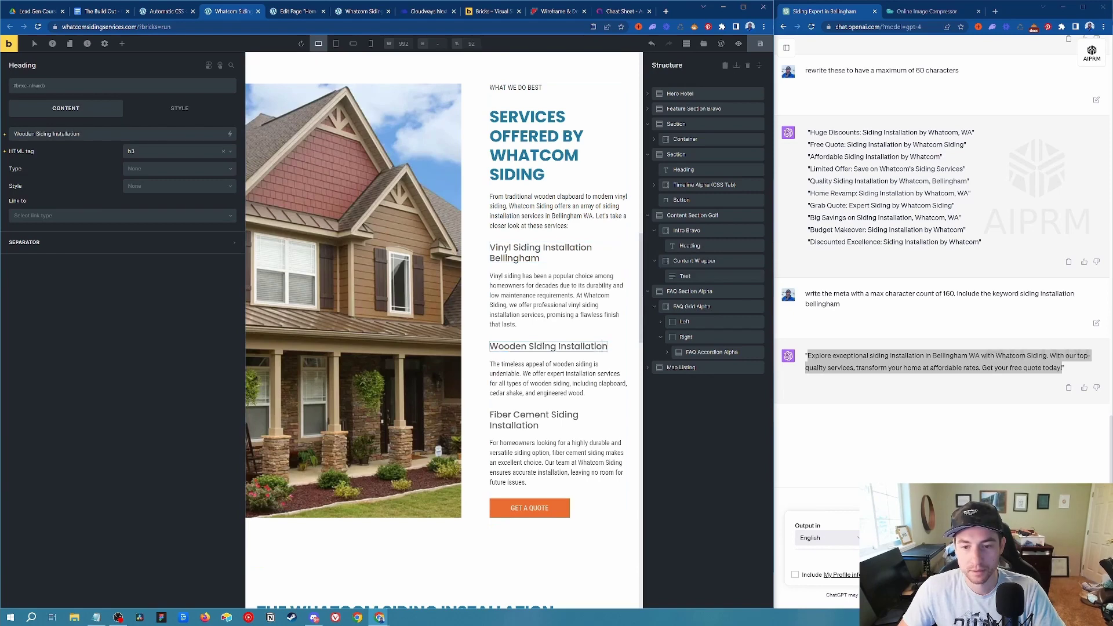
text(Bellingham)
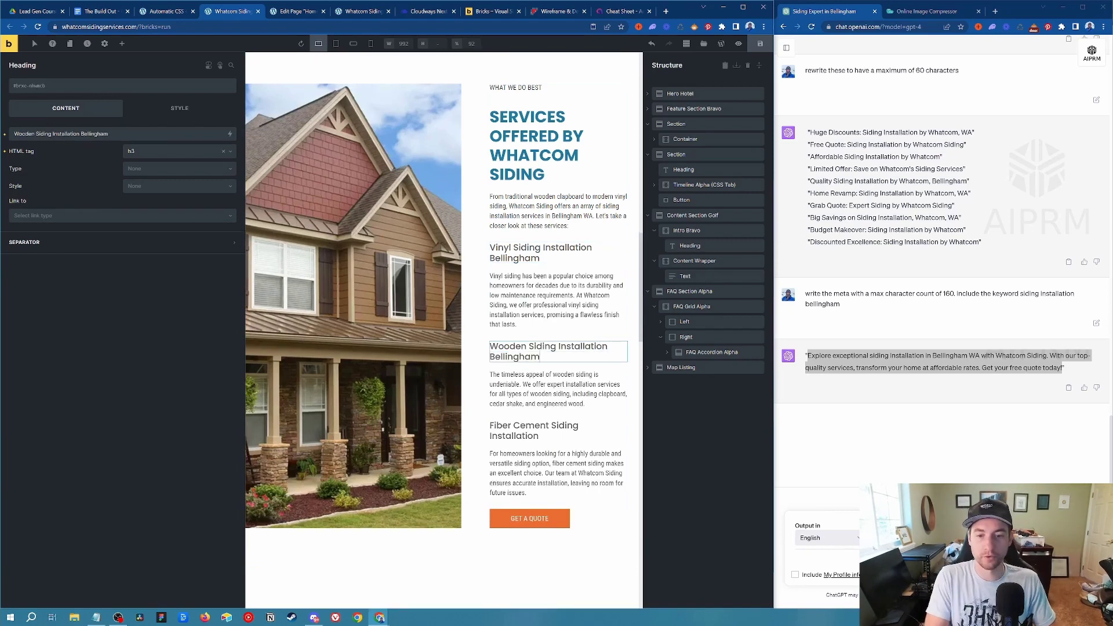
click(545, 434)
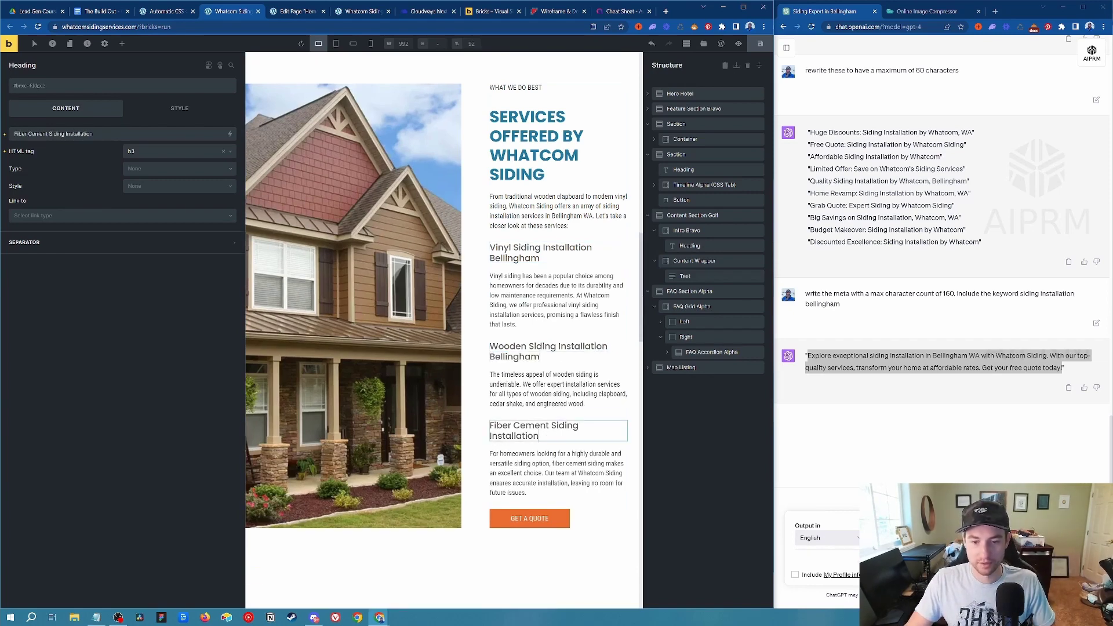
text(Bellingham)
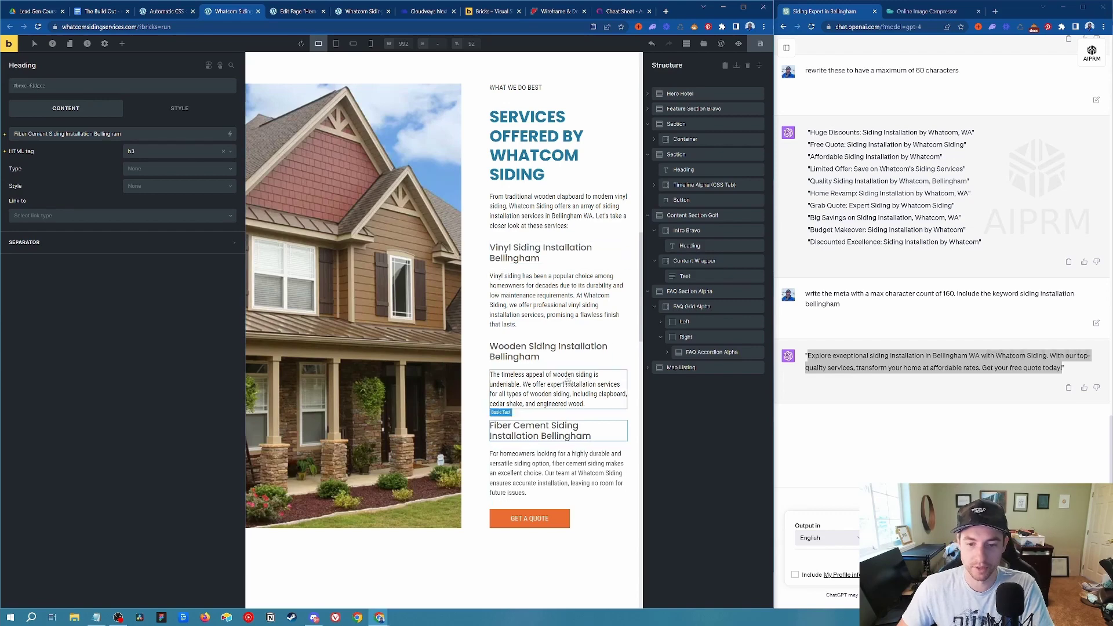
key(ctrl+s)
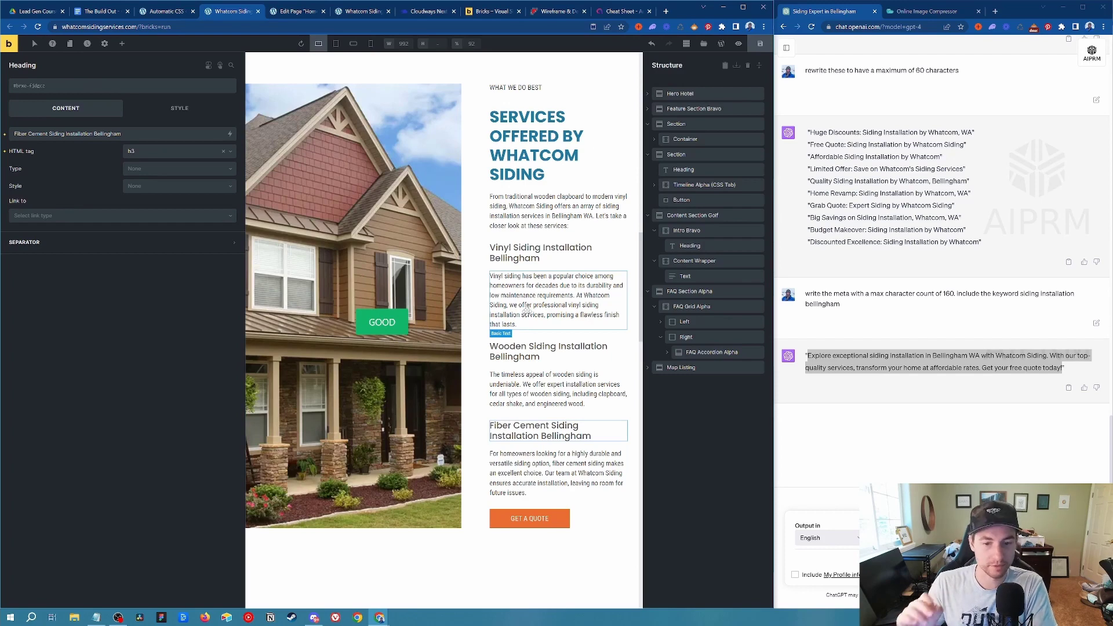
Reload the Home page's WordPress editor and examine Rank Math's additional SEO checks for the focus keyword.
click(297, 11)
key(F5)
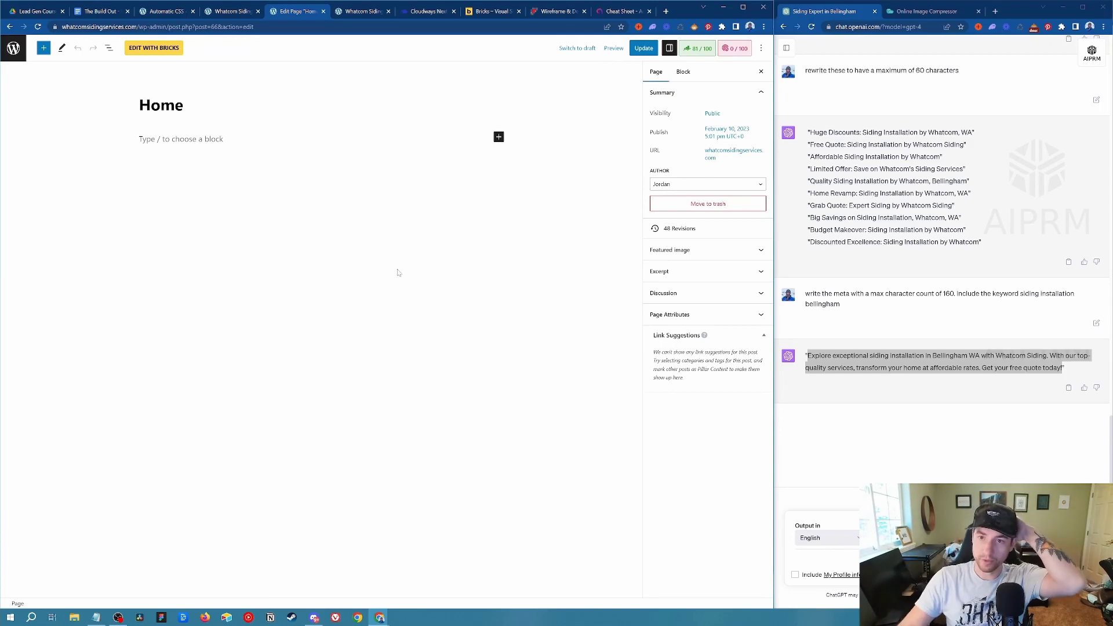
click(707, 48)
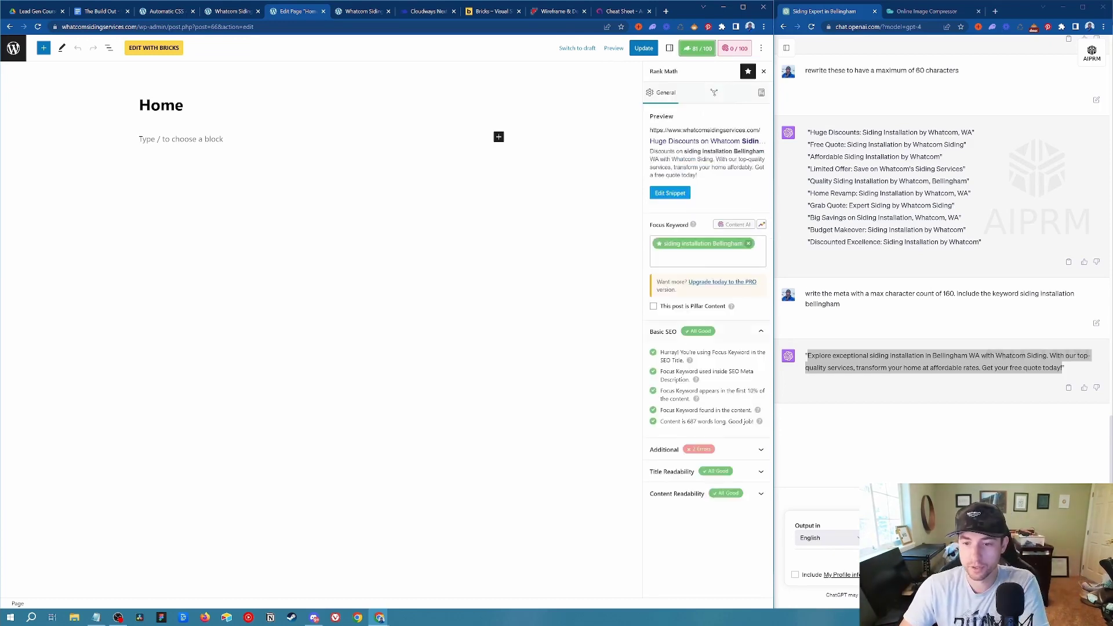
click(705, 450)
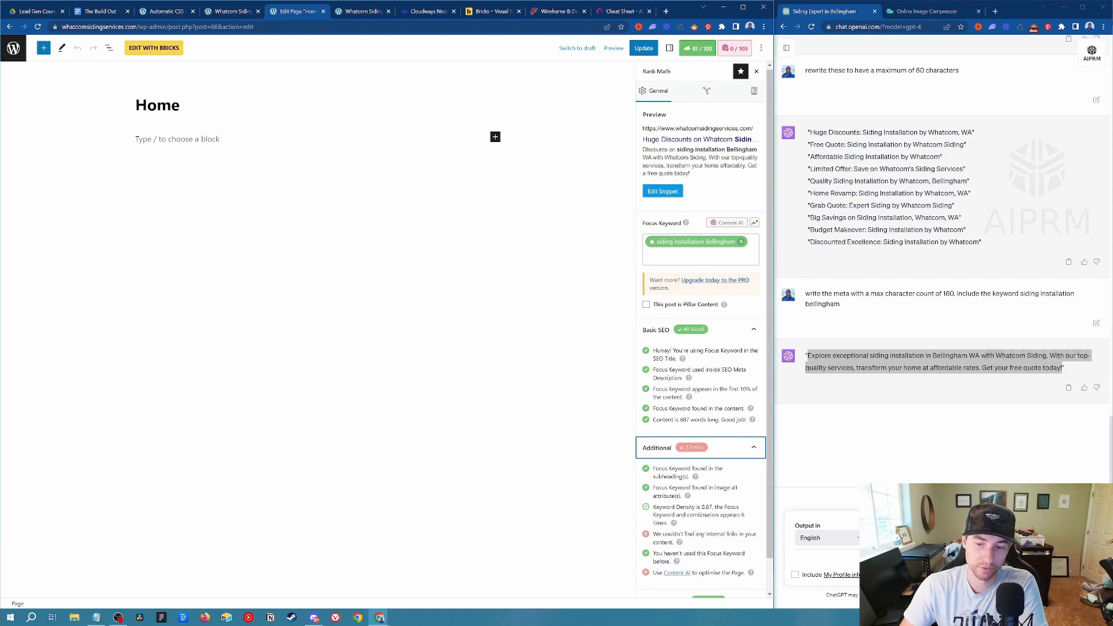
scroll(725, 534, down, 1)
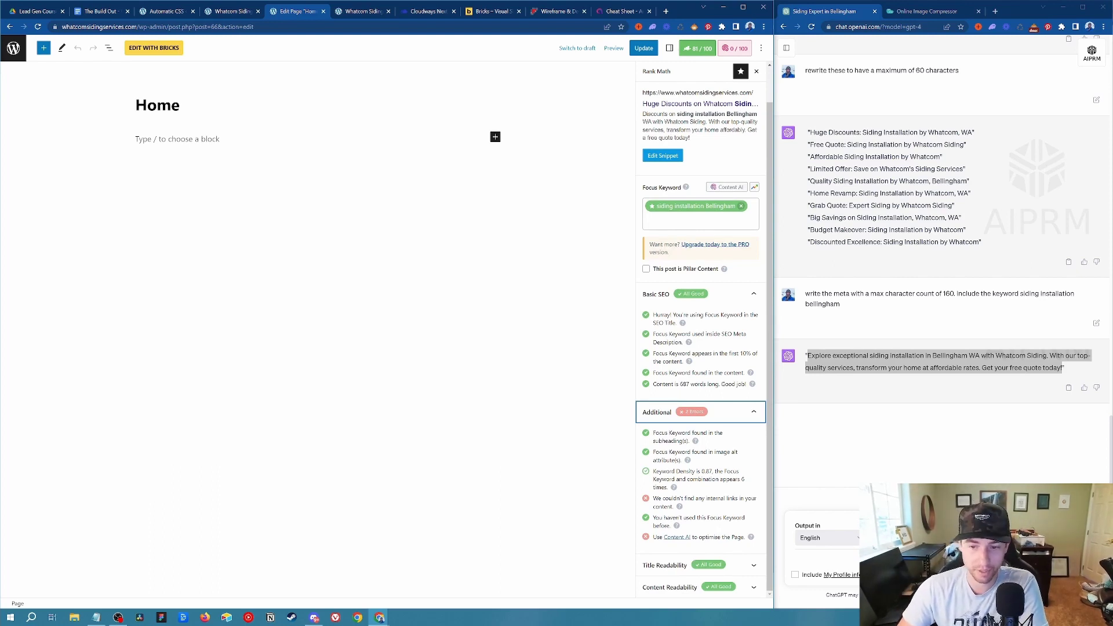
Research "siding installation Bellingham" with Content AI and go back to the start of the ChatGPT siding article.
click(672, 537)
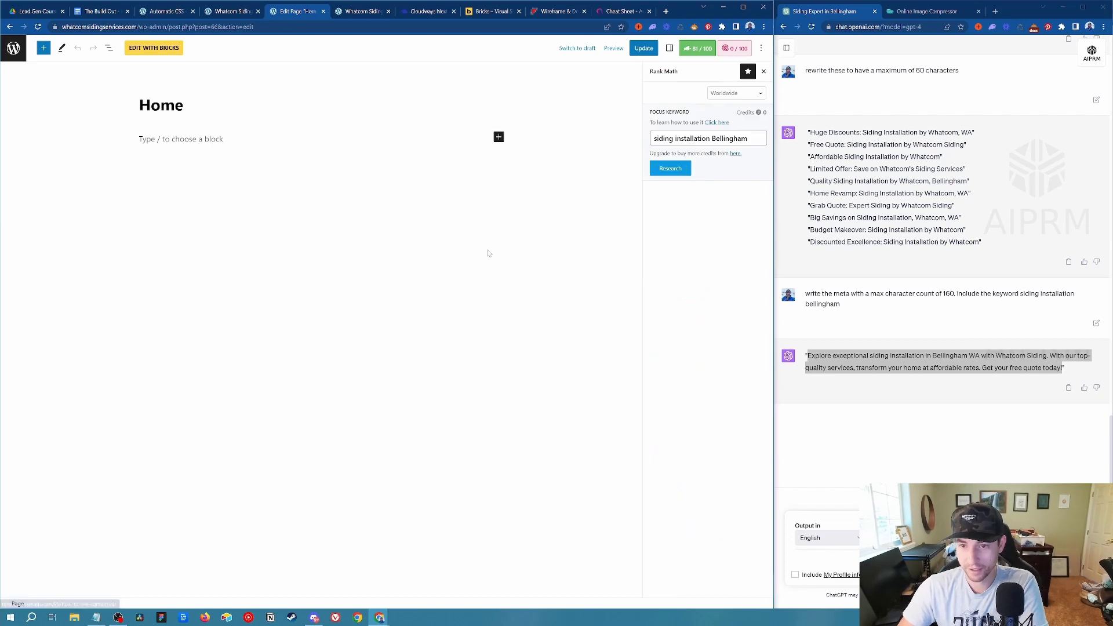
click(659, 174)
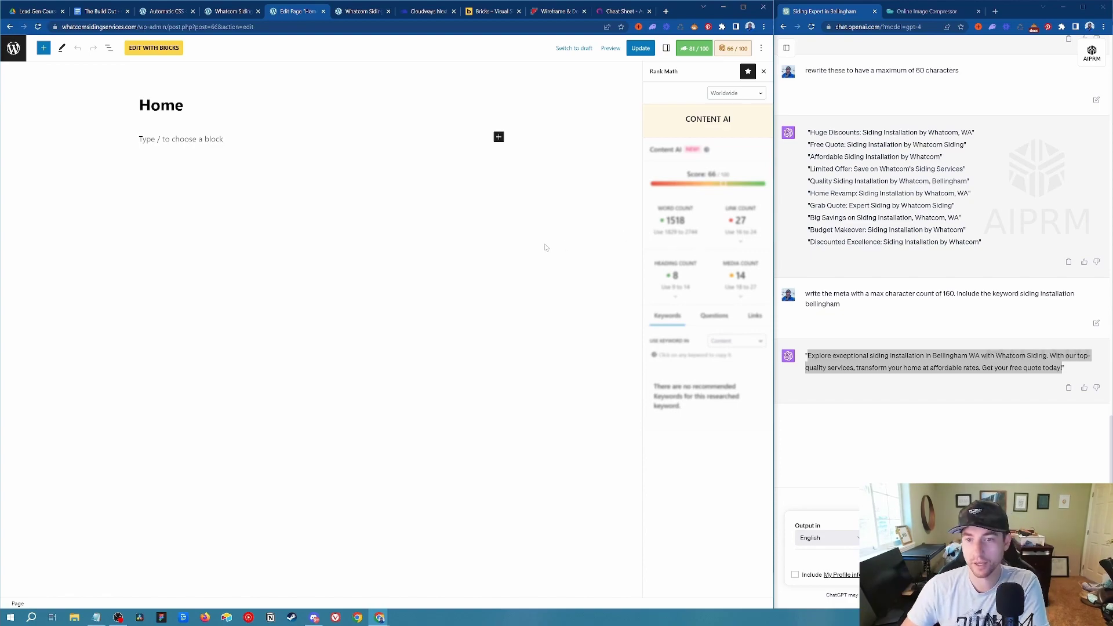
click(860, 256)
scroll(904, 348, up, 5)
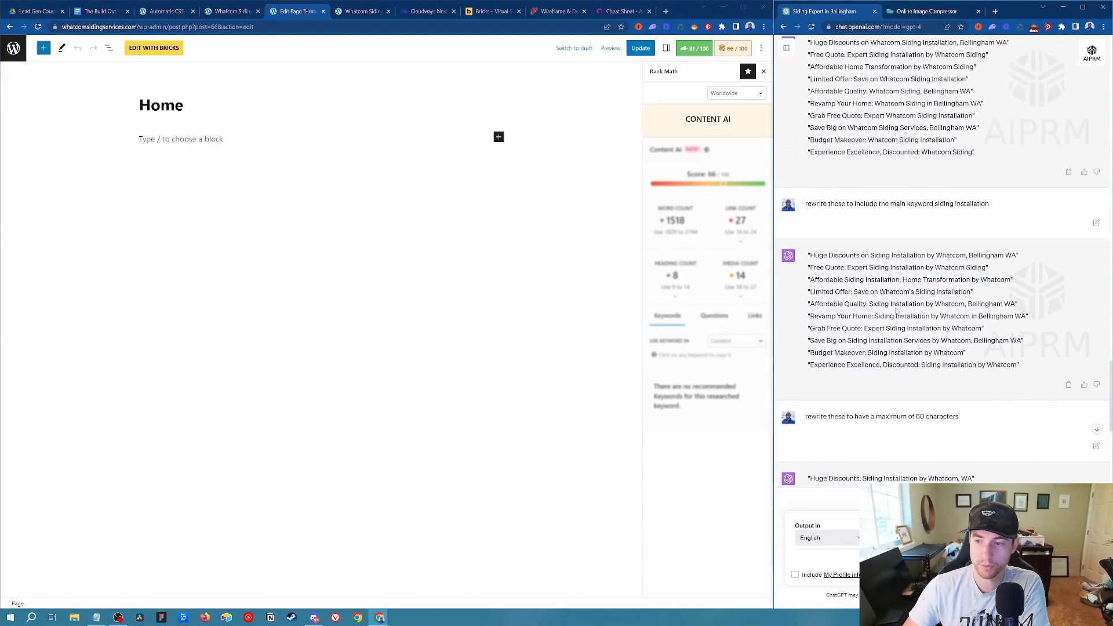
scroll(922, 418, up, 10)
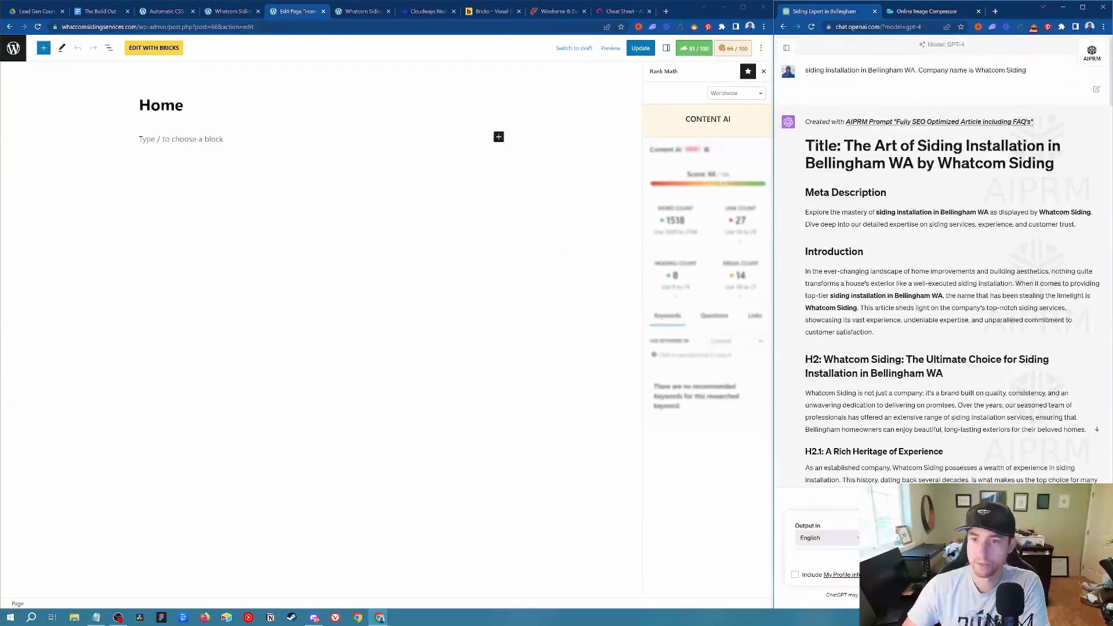
Return to Rank Math's general SEO analysis and update the Home page.
click(747, 48)
click(696, 49)
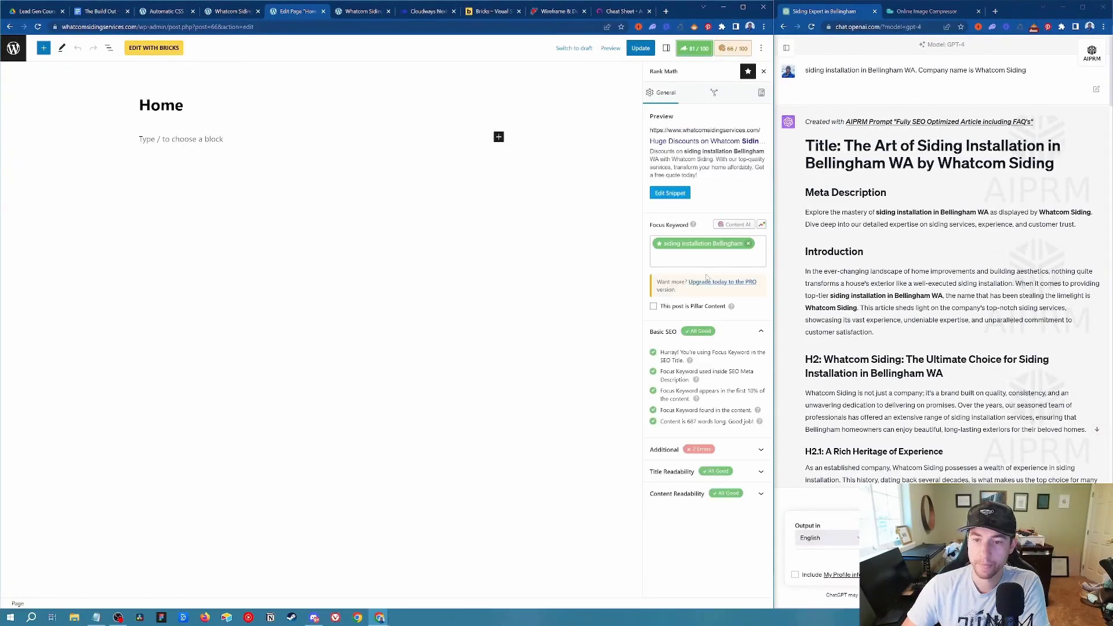
click(641, 48)
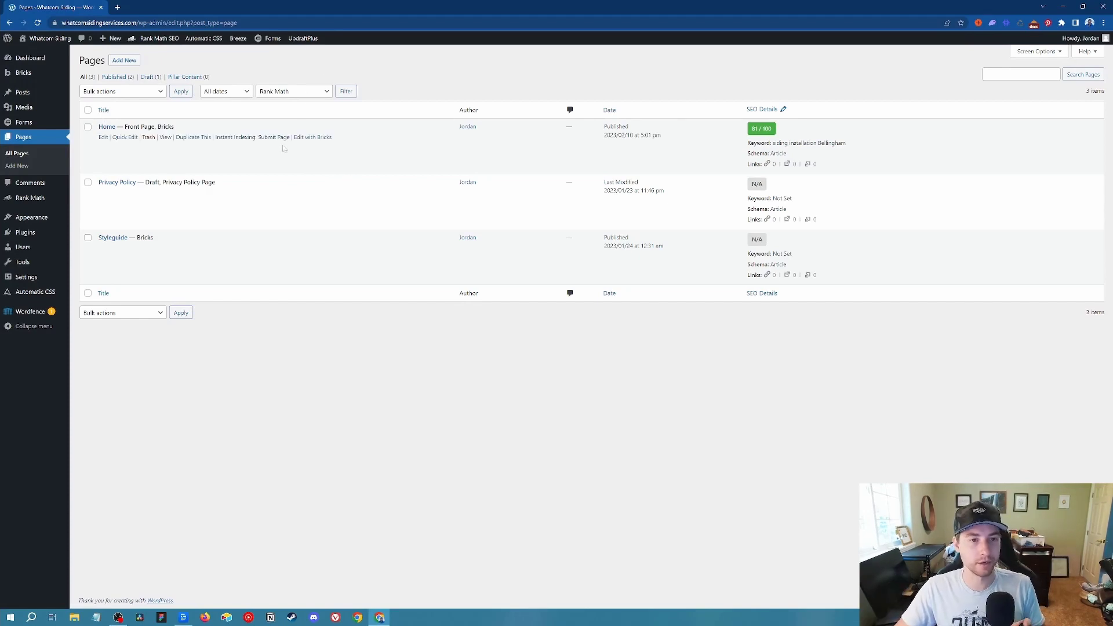
Duplicate the Home page and retitle the draft copy "Service 2".
click(203, 141)
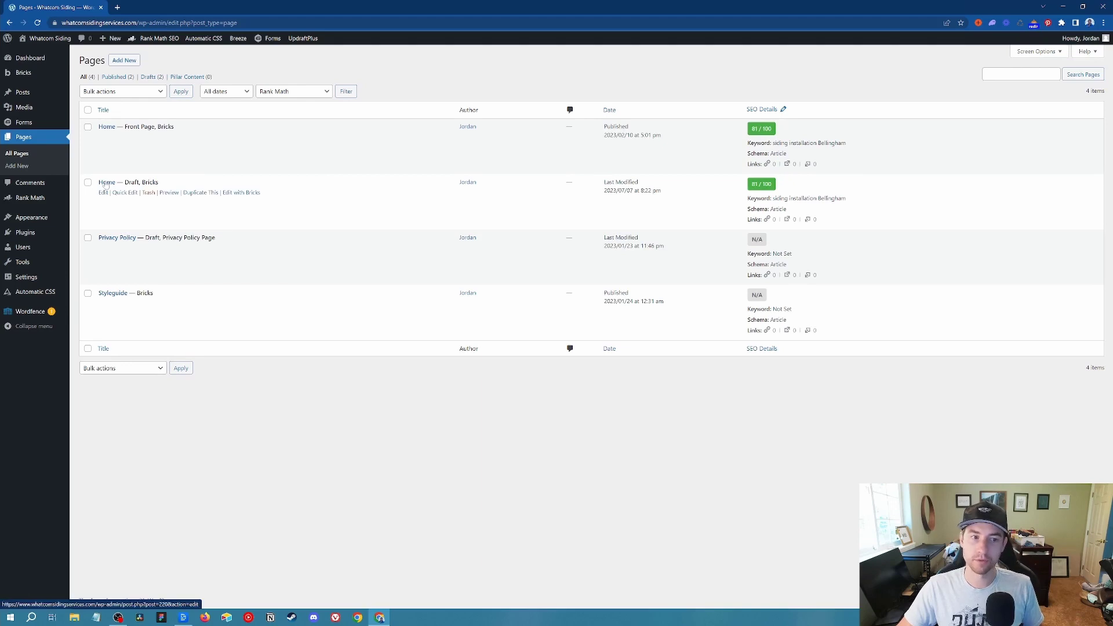
click(106, 184)
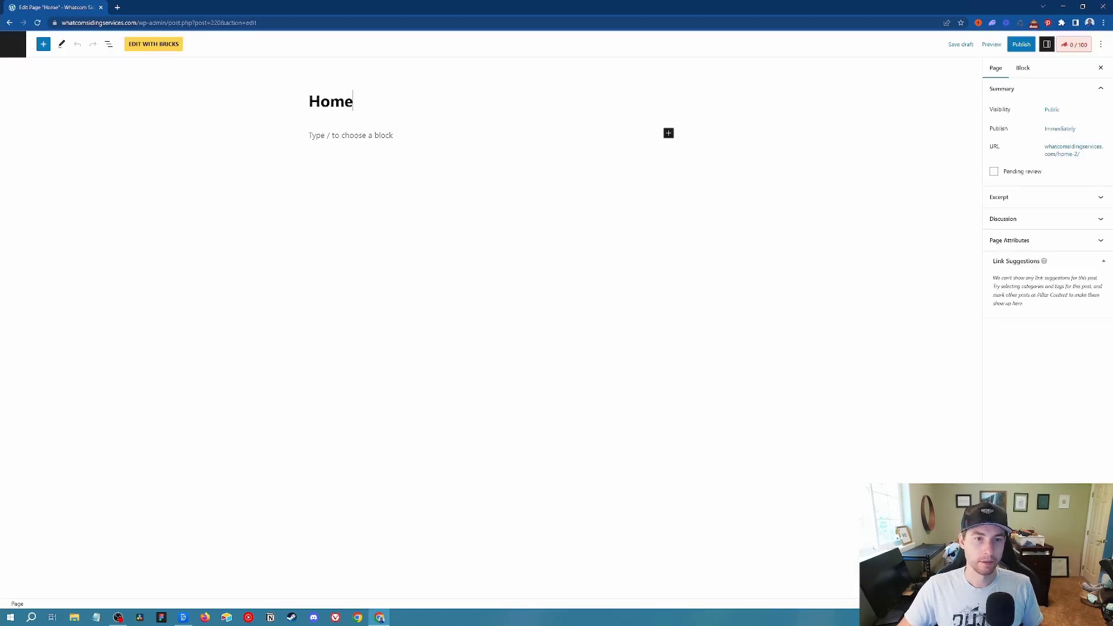
key(ctrl+a)
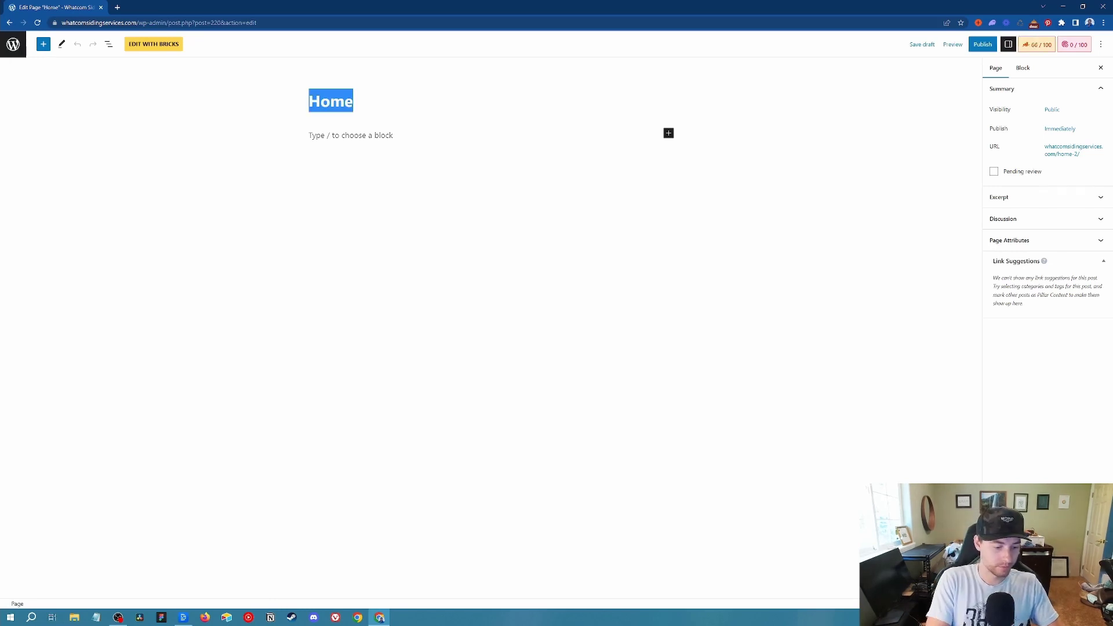
text(Service 2)
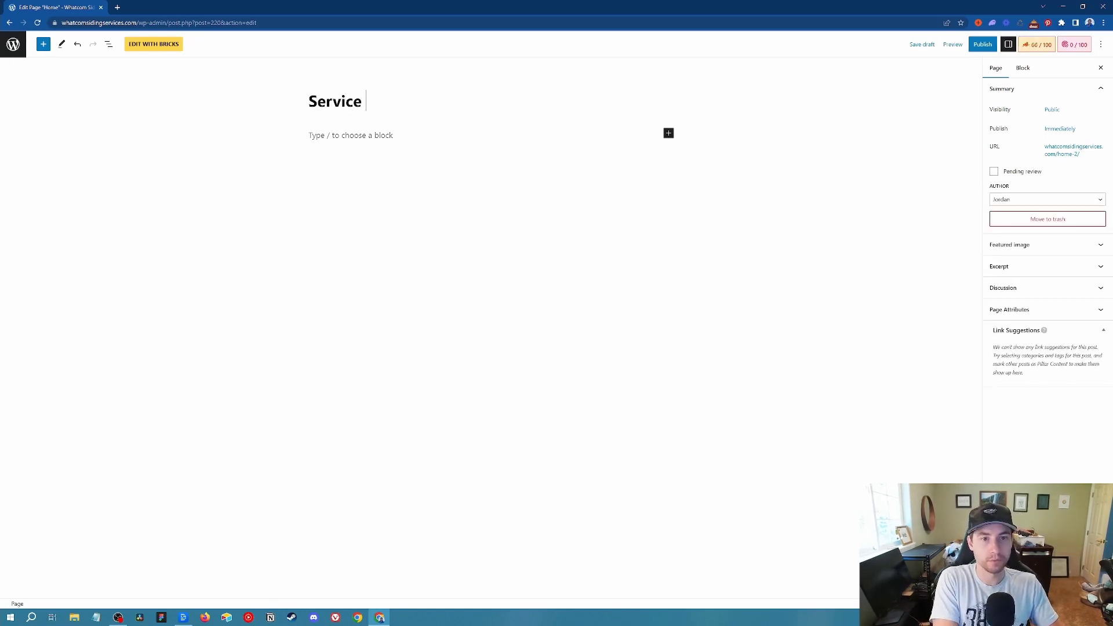
Remove the copied focus keyword and set the Rank Math snippet's title to "service 2" and permalink to "service-2".
click(1037, 44)
click(1088, 240)
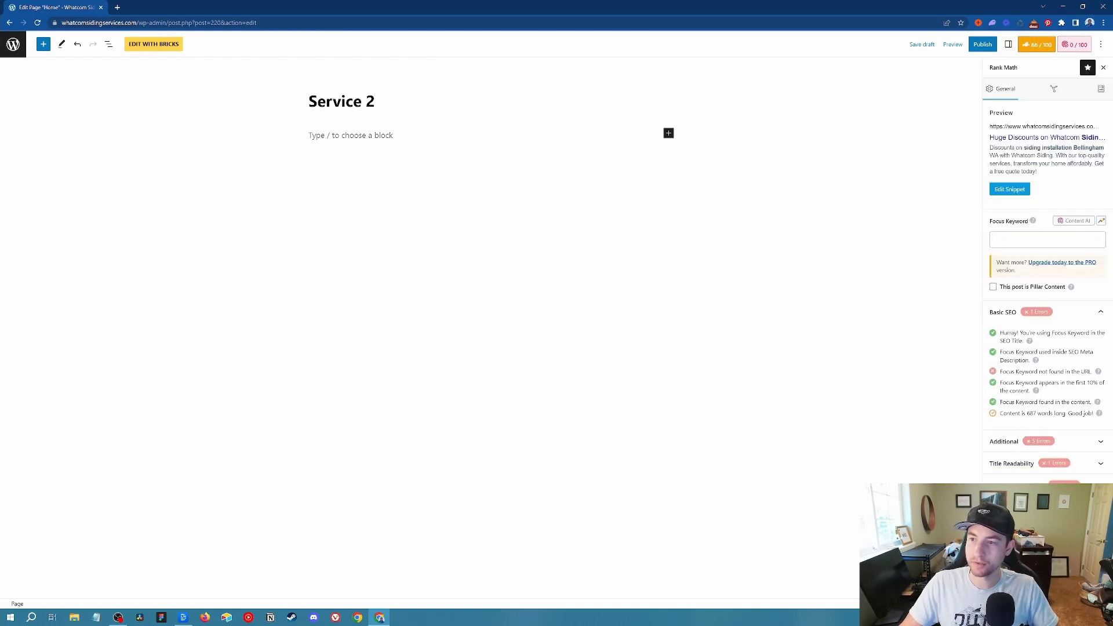
click(1034, 138)
double_click(497, 316)
key(ctrl+a)
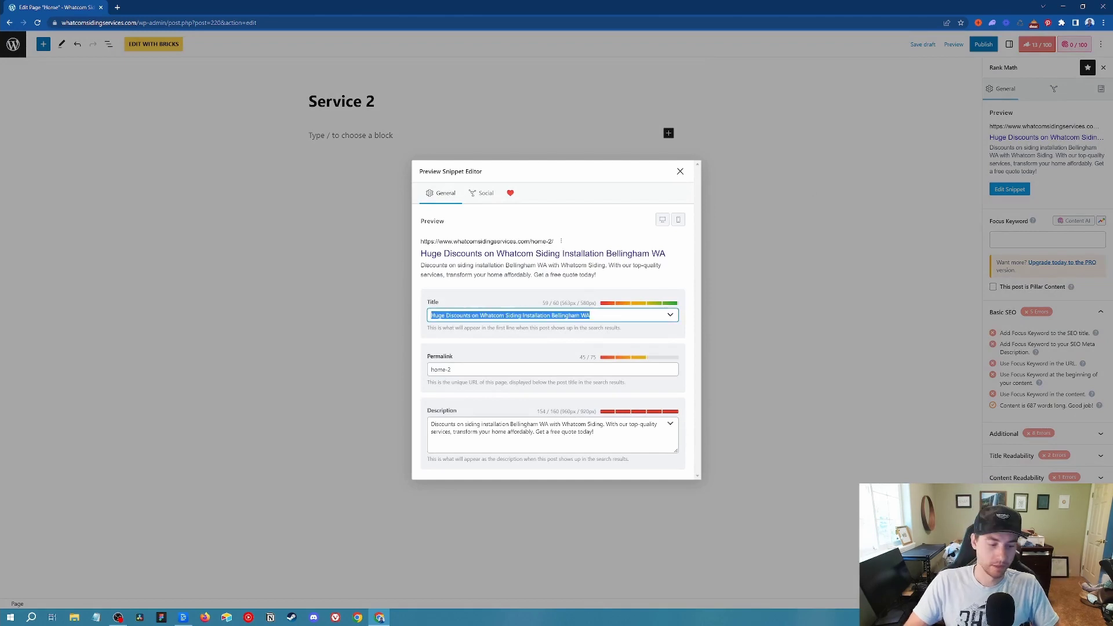
text(service 2)
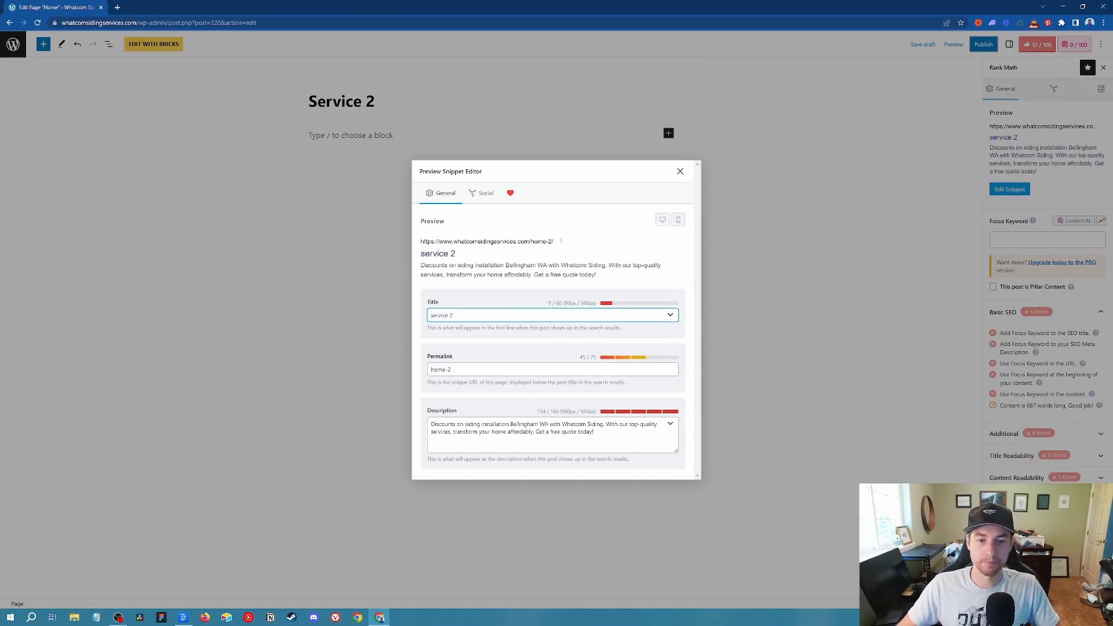
triple_click(497, 370)
text(servic)
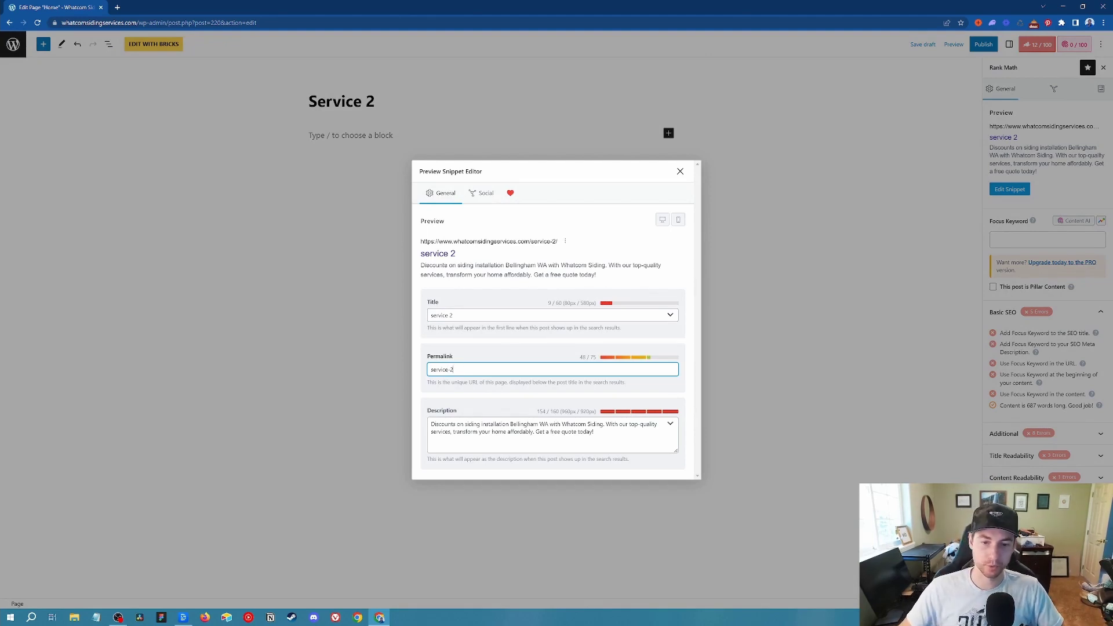
click(678, 175)
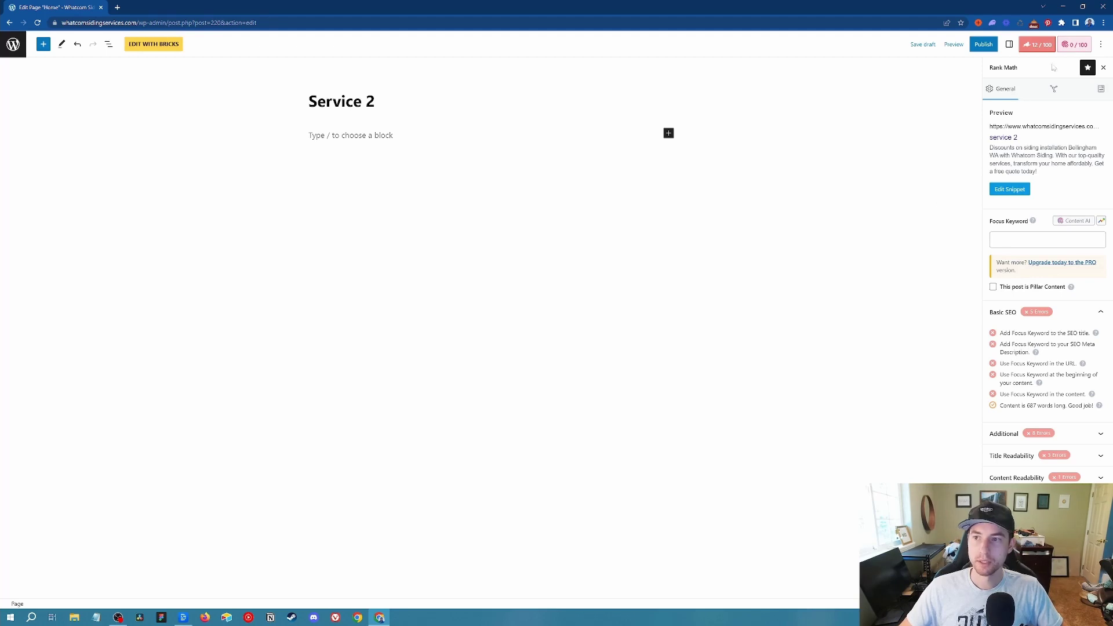
Publish the duplicated page and replace its hero heading with "SERVICE 2" in the Bricks editor.
click(984, 44)
click(1026, 44)
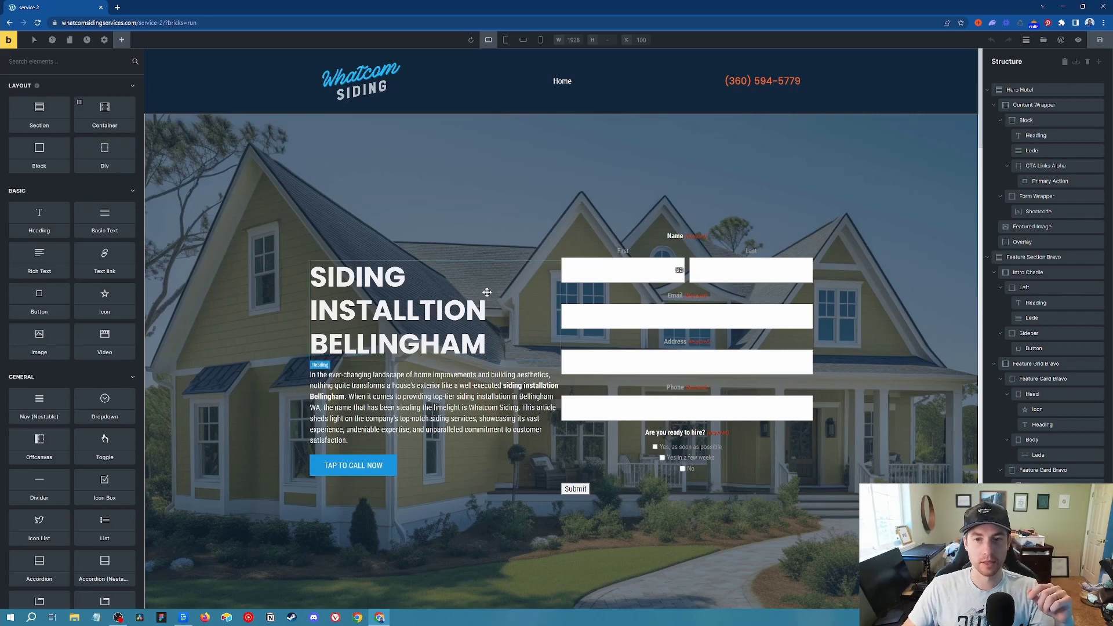
triple_click(425, 308)
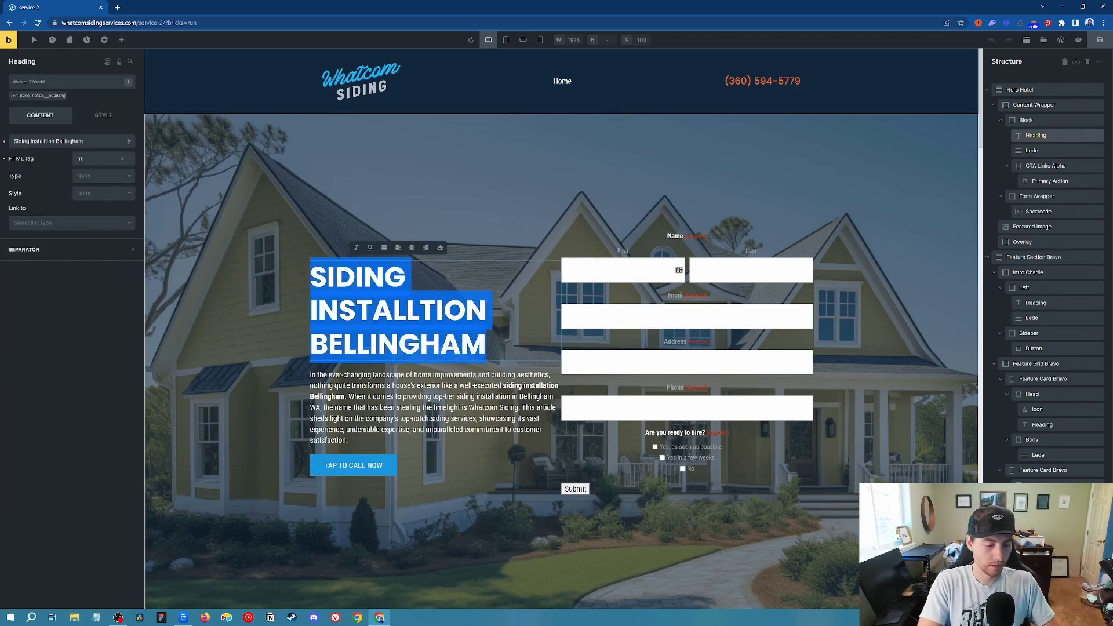
text(SERVICE 2)
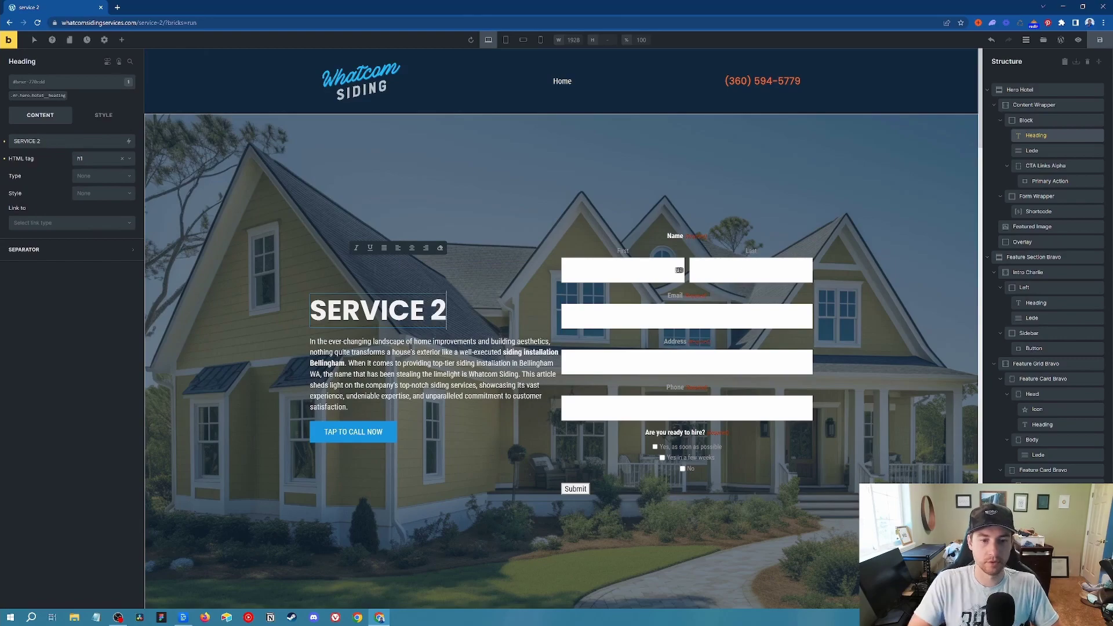
Review the duplicated Service 2 page from the hero through the services, installation process and FAQ sections to see which copy needs replacing.
scroll(482, 377, down, 8)
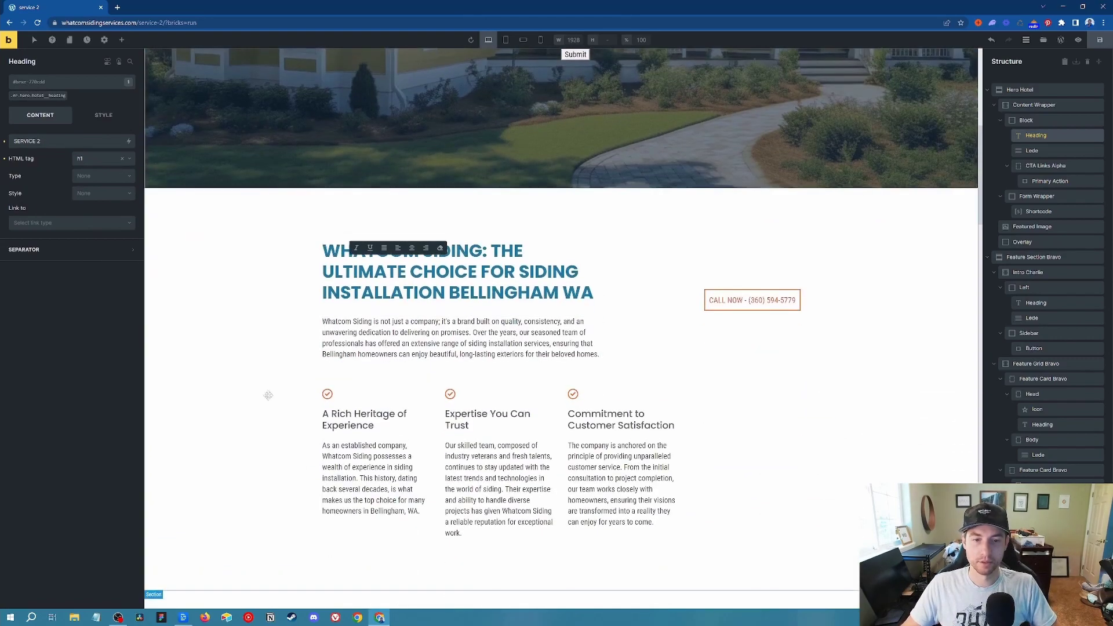
scroll(269, 395, down, 15)
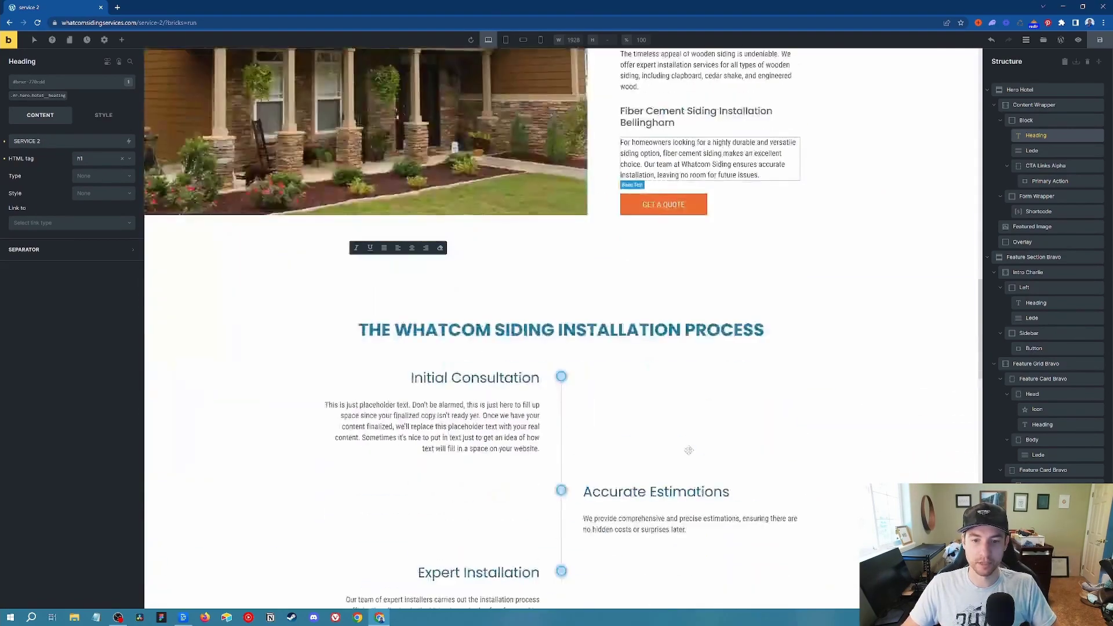
scroll(689, 450, down, 5)
scroll(690, 452, up, 20)
scroll(691, 457, down, 8)
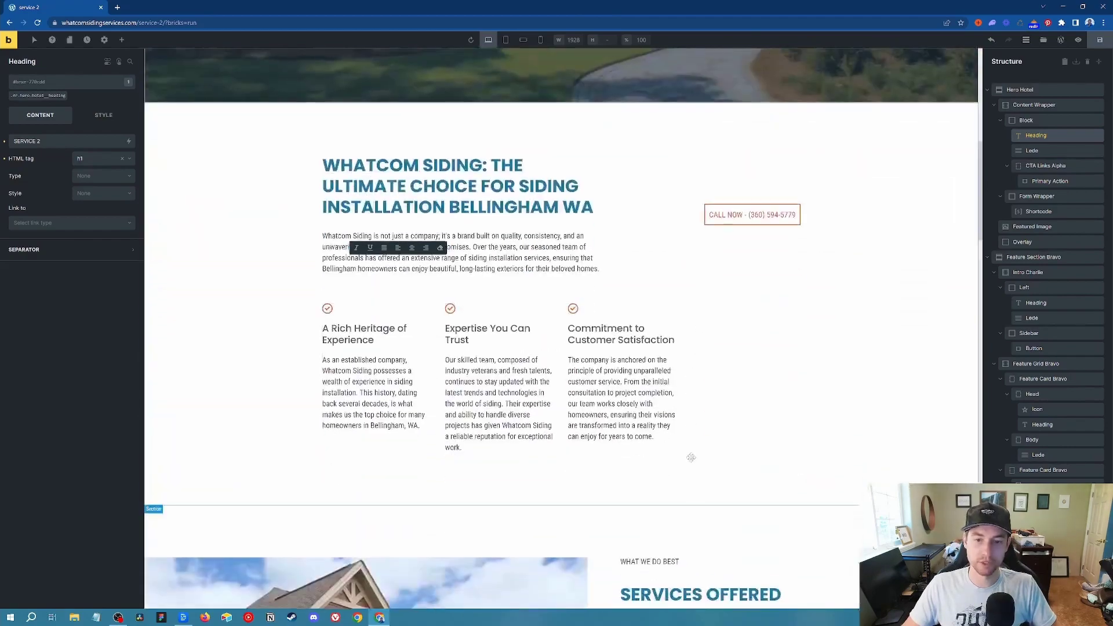
scroll(691, 457, down, 9)
scroll(689, 463, up, 6)
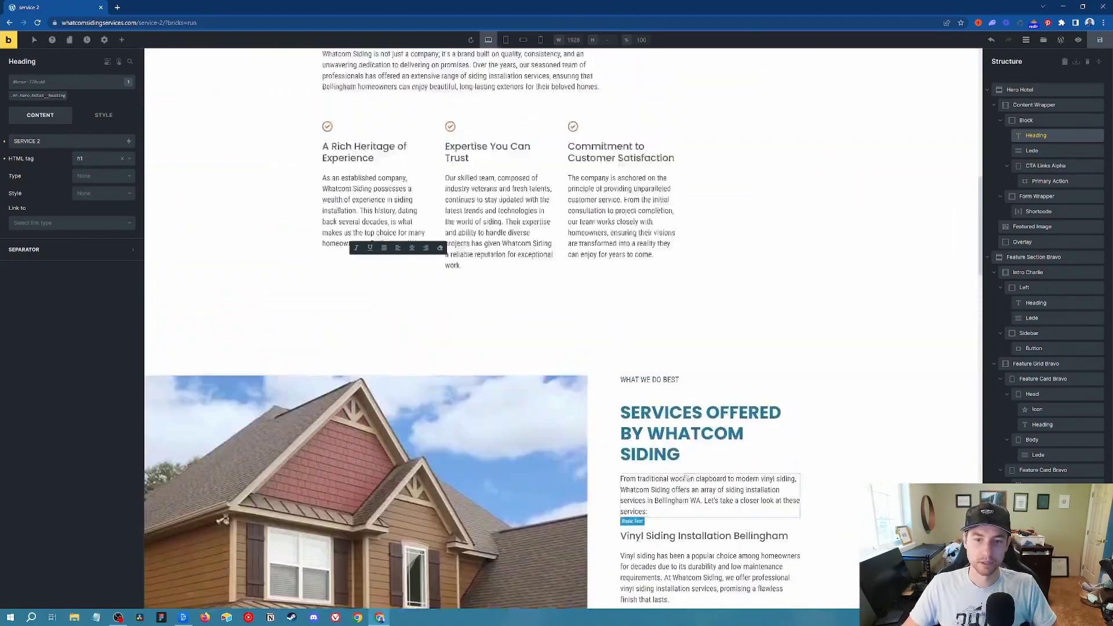
scroll(686, 478, up, 4)
scroll(685, 490, down, 10)
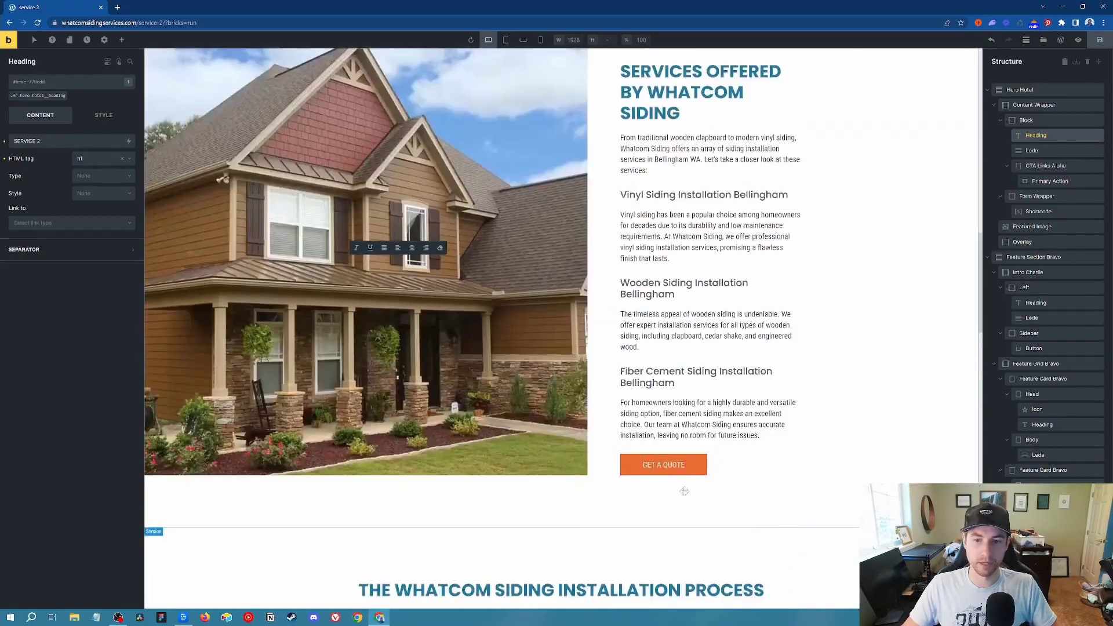
scroll(582, 260, up, 6)
scroll(583, 260, up, 5)
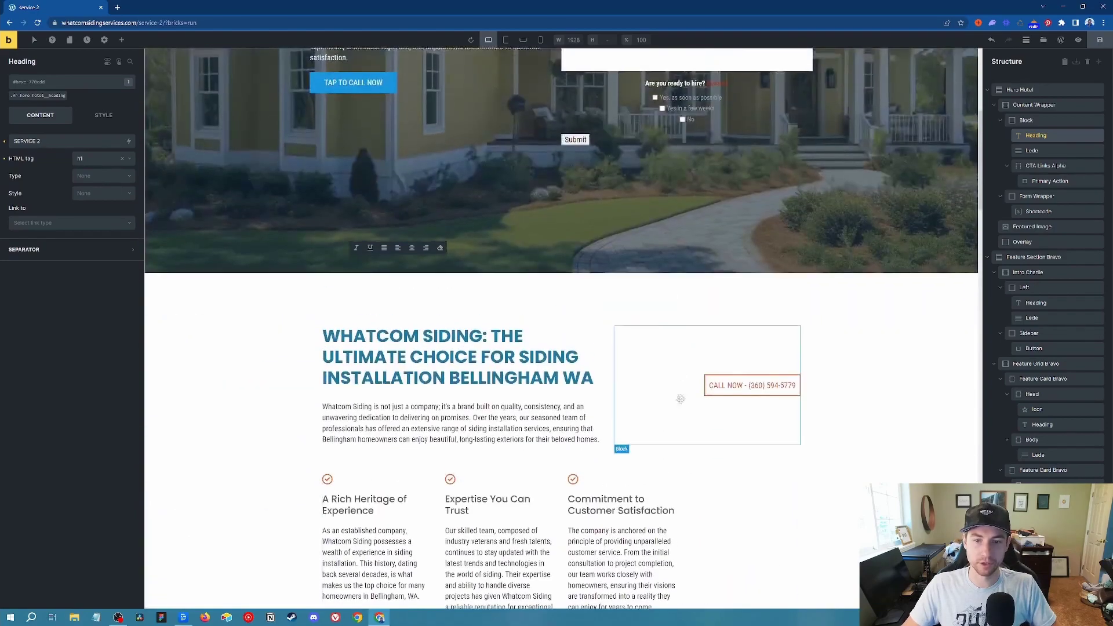
scroll(690, 479, down, 10)
scroll(690, 479, down, 12)
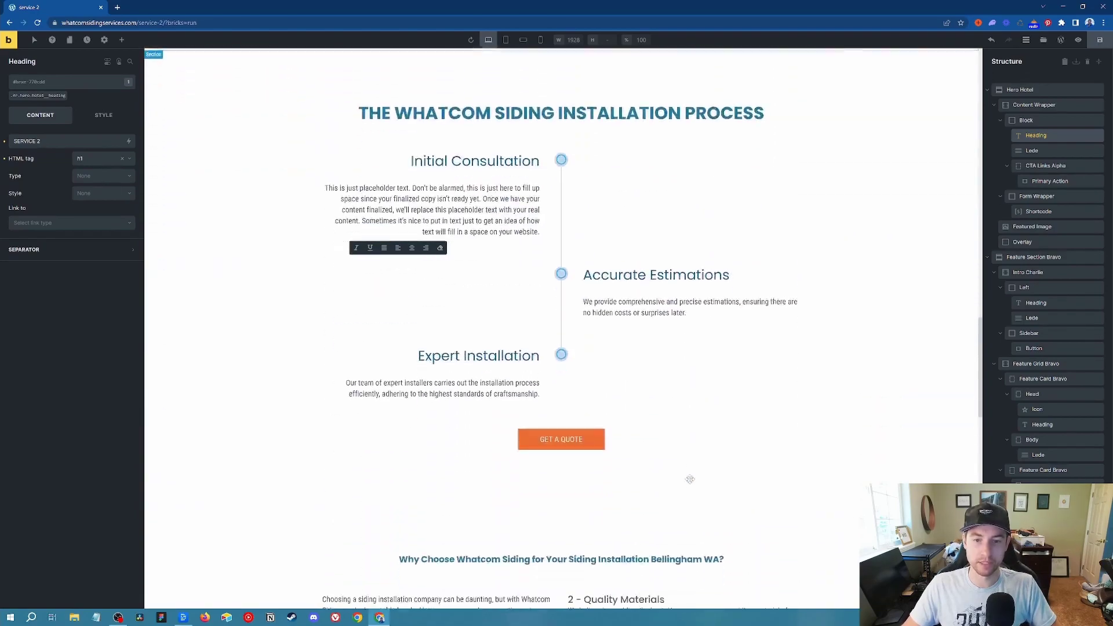
scroll(690, 479, down, 6)
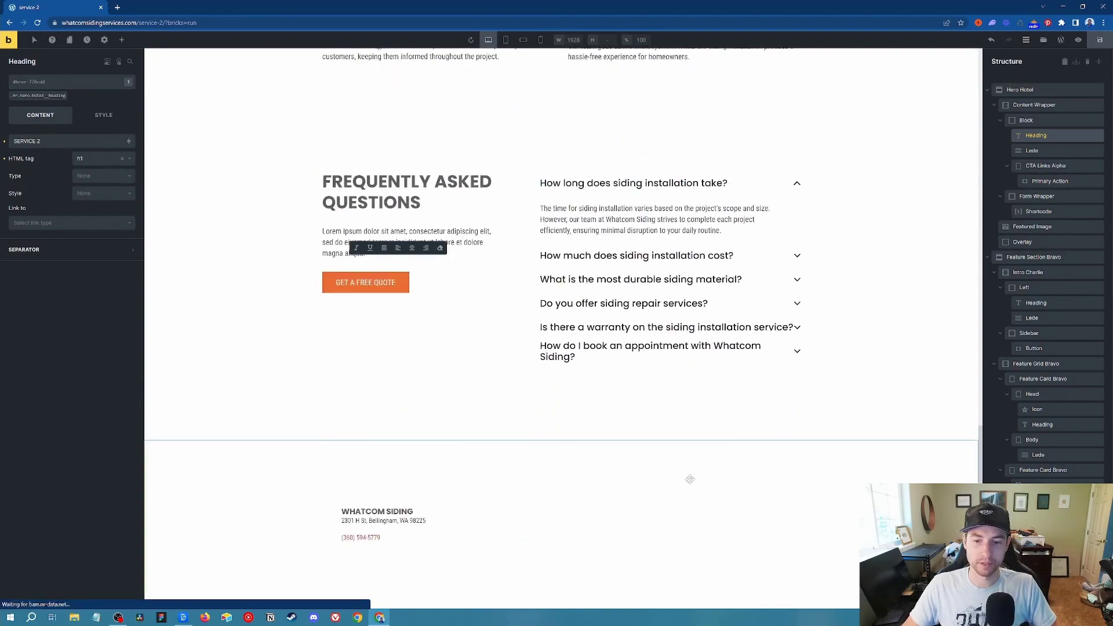
scroll(691, 482, up, 8)
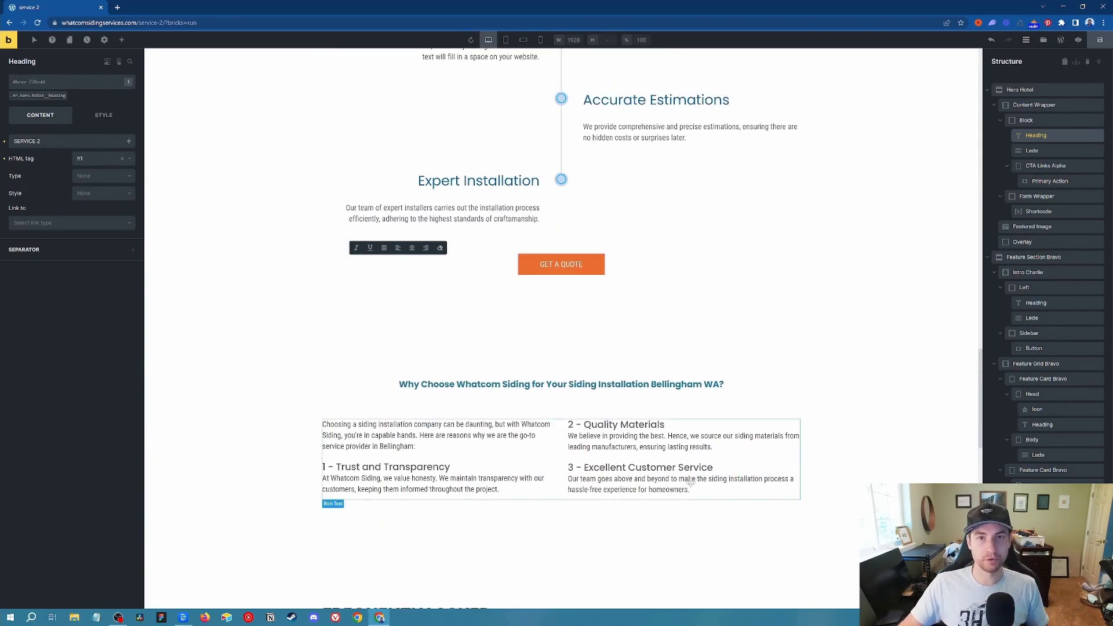
scroll(739, 307, up, 4)
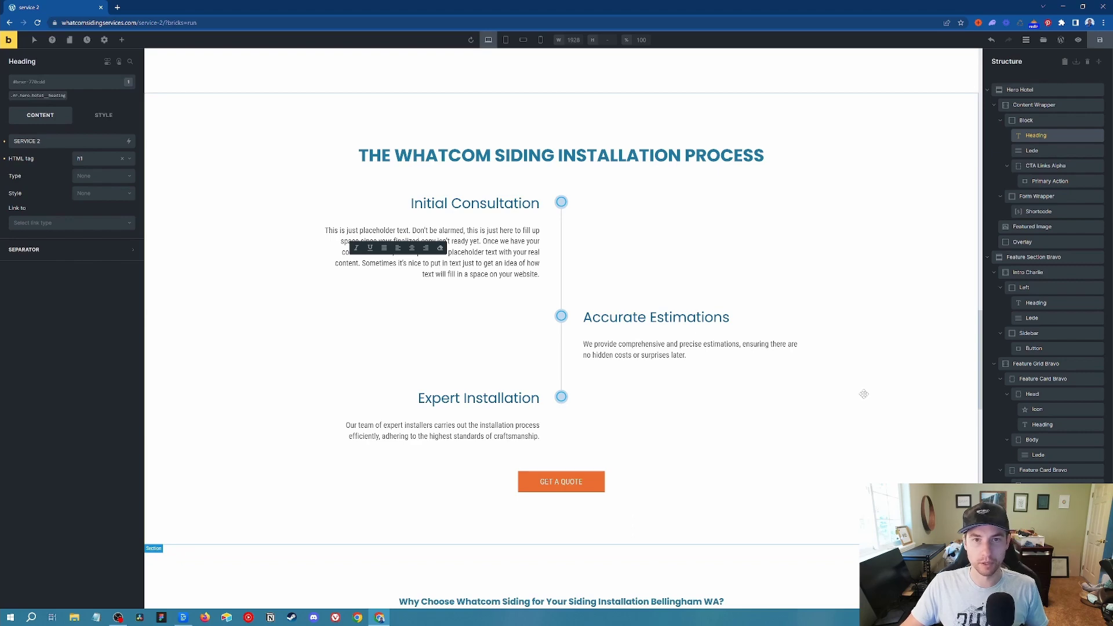
scroll(863, 394, down, 10)
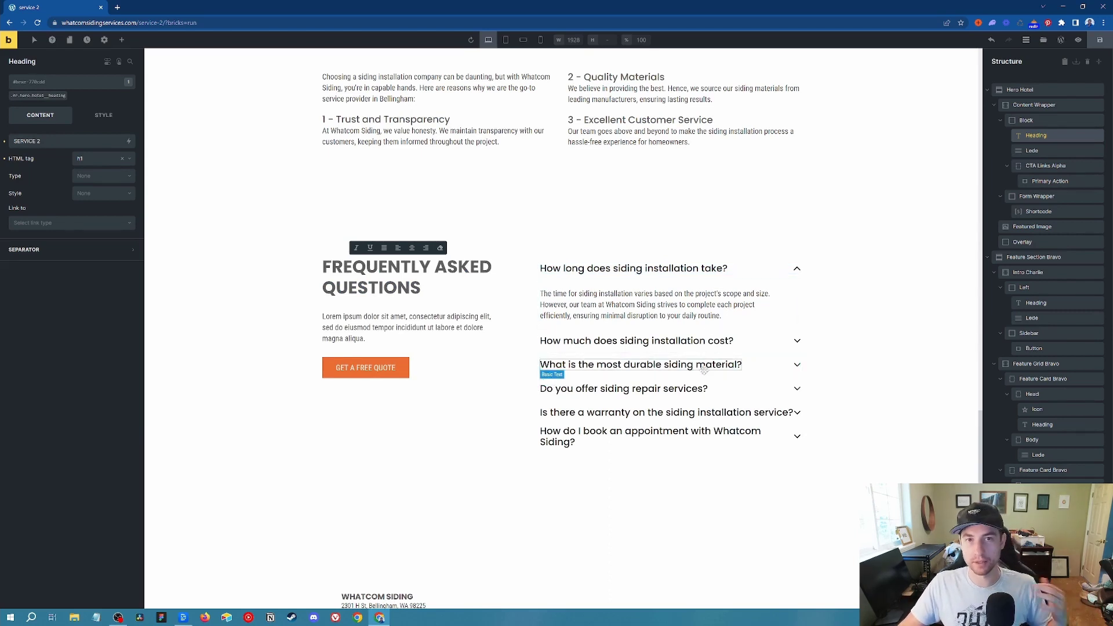
scroll(706, 334, up, 5)
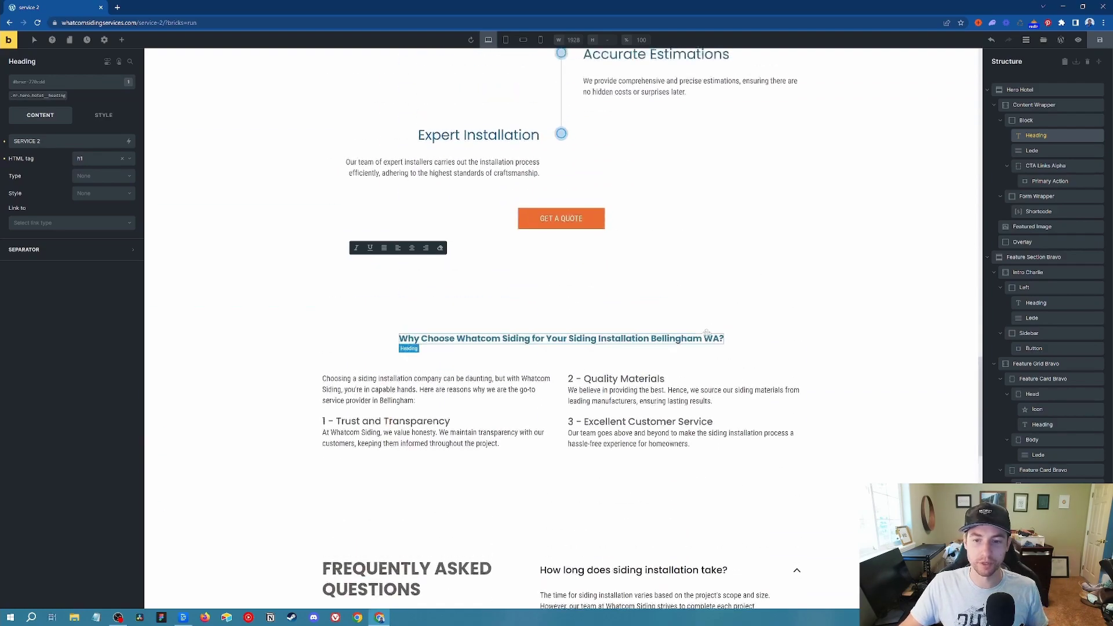
scroll(706, 334, down, 15)
scroll(724, 360, up, 20)
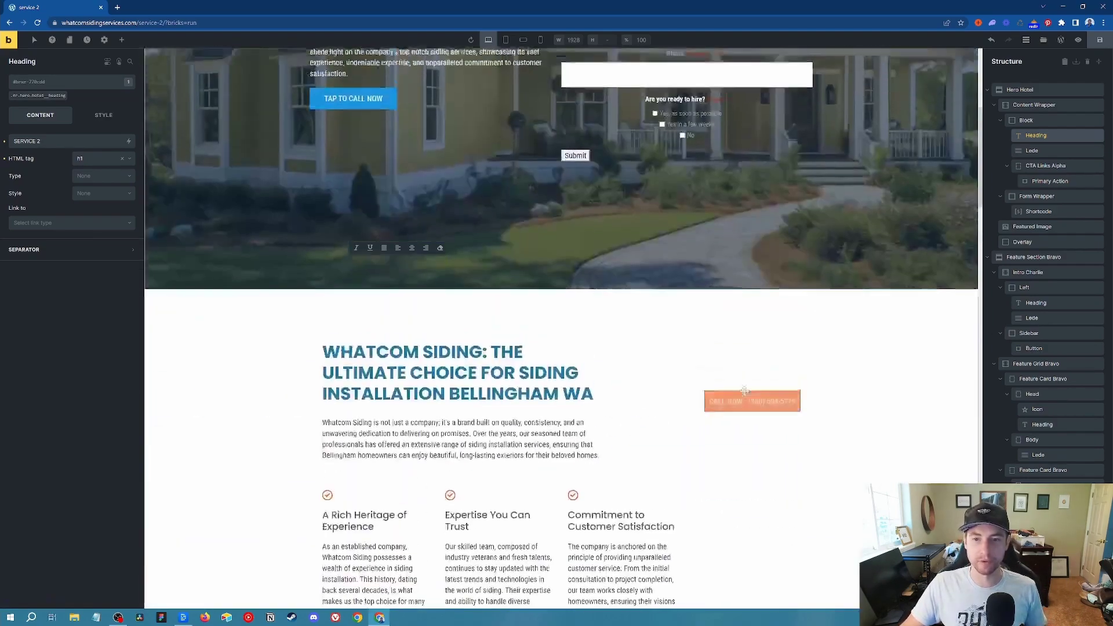
scroll(745, 391, up, 5)
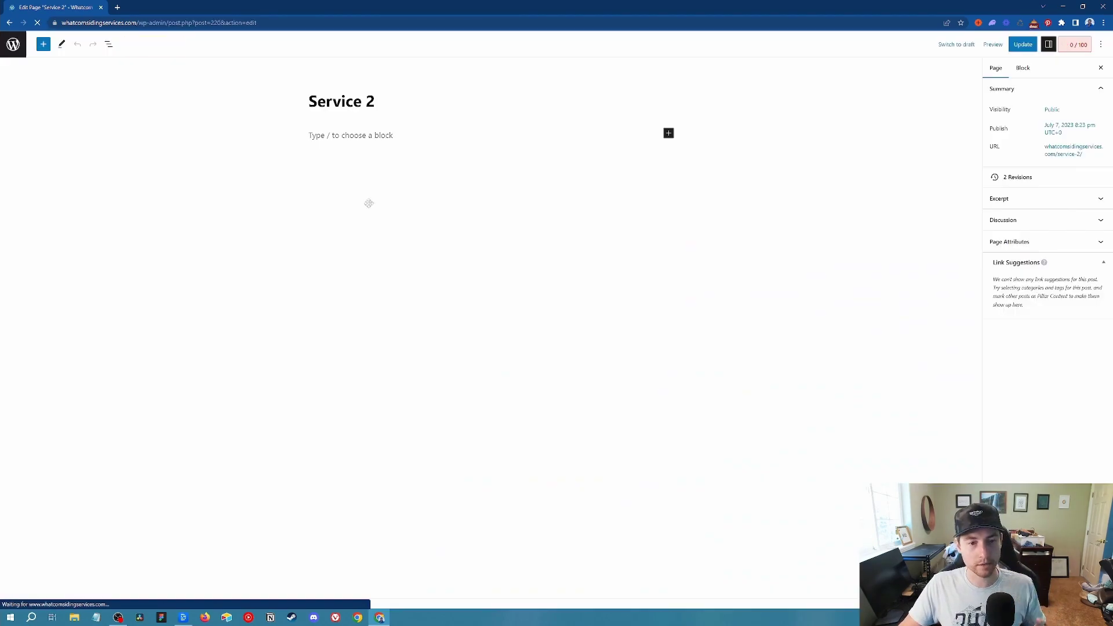
Leave the page editor, add the Service 2 page to the site's Main navigation menu and save the menu.
click(17, 46)
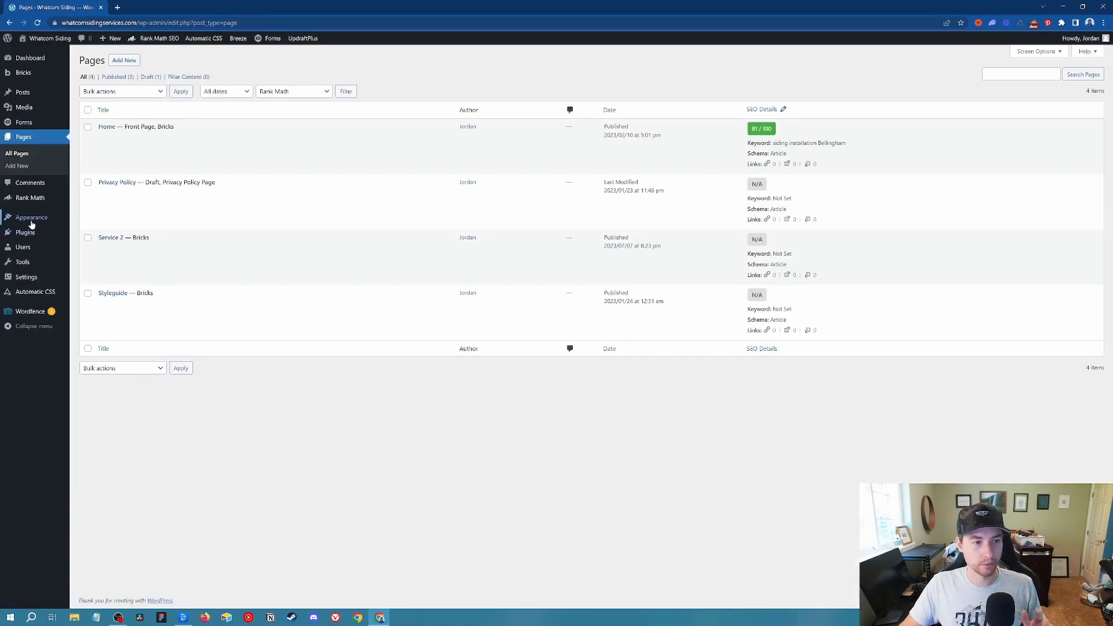
mouse_move(32, 223)
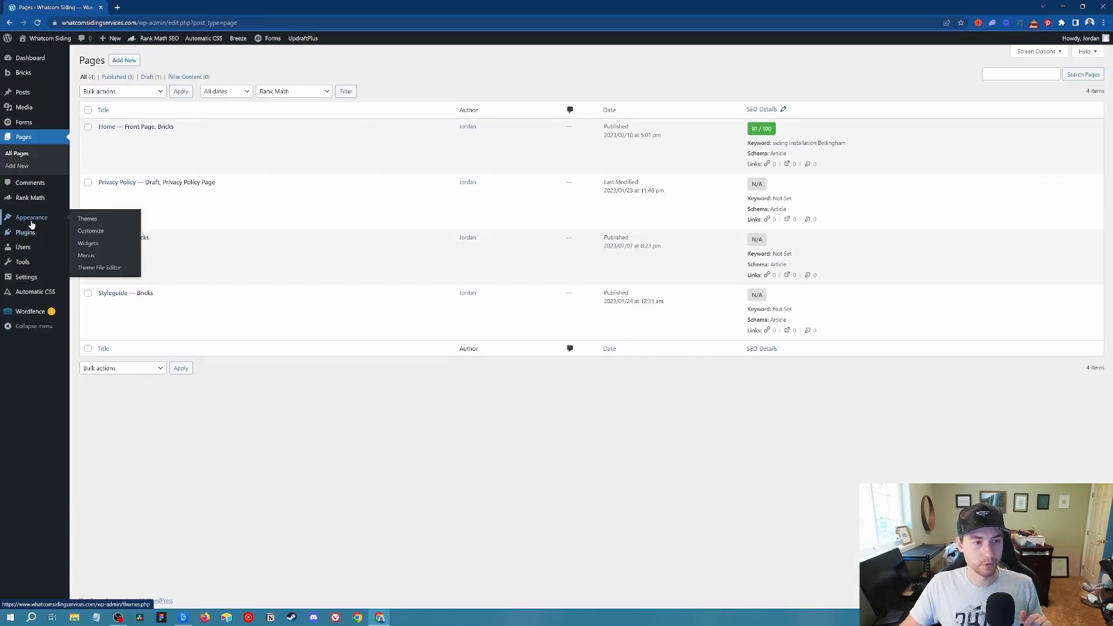
click(86, 255)
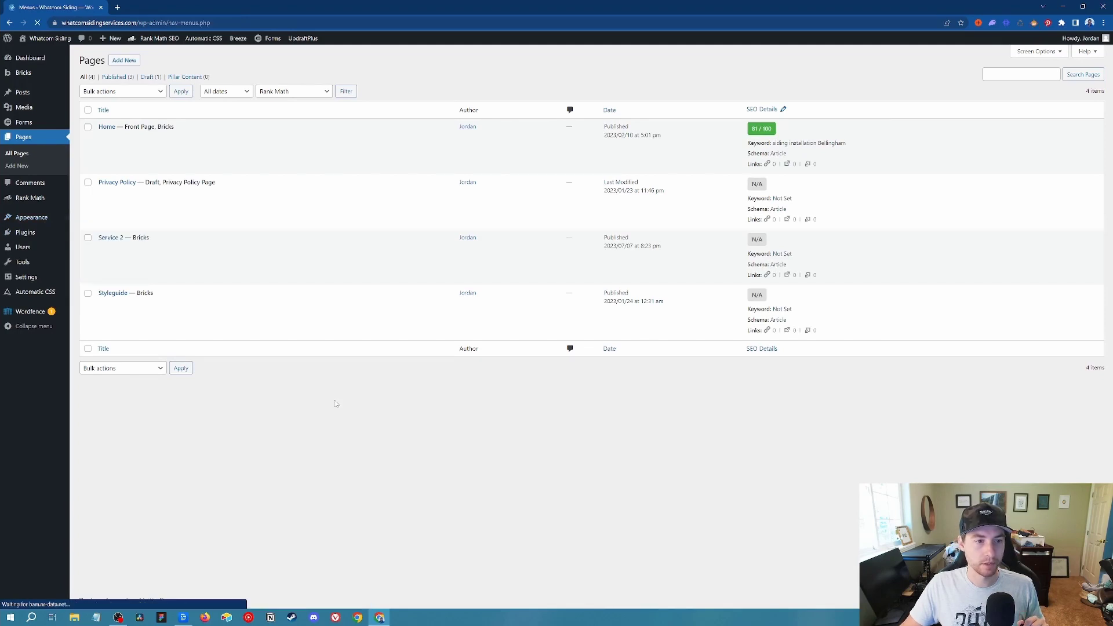
click(111, 200)
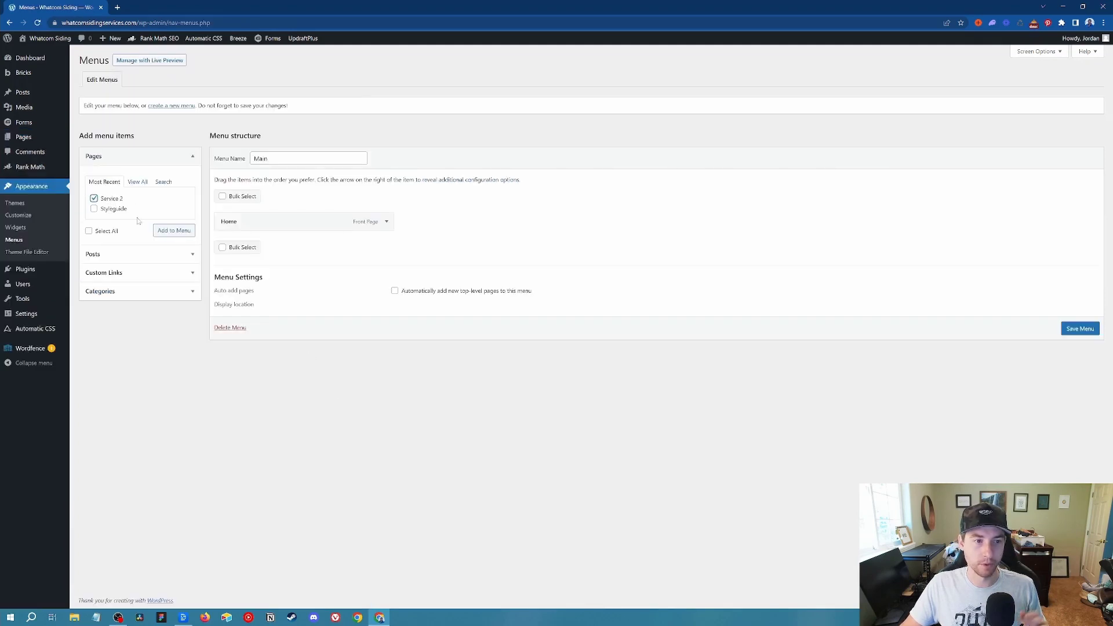
click(179, 231)
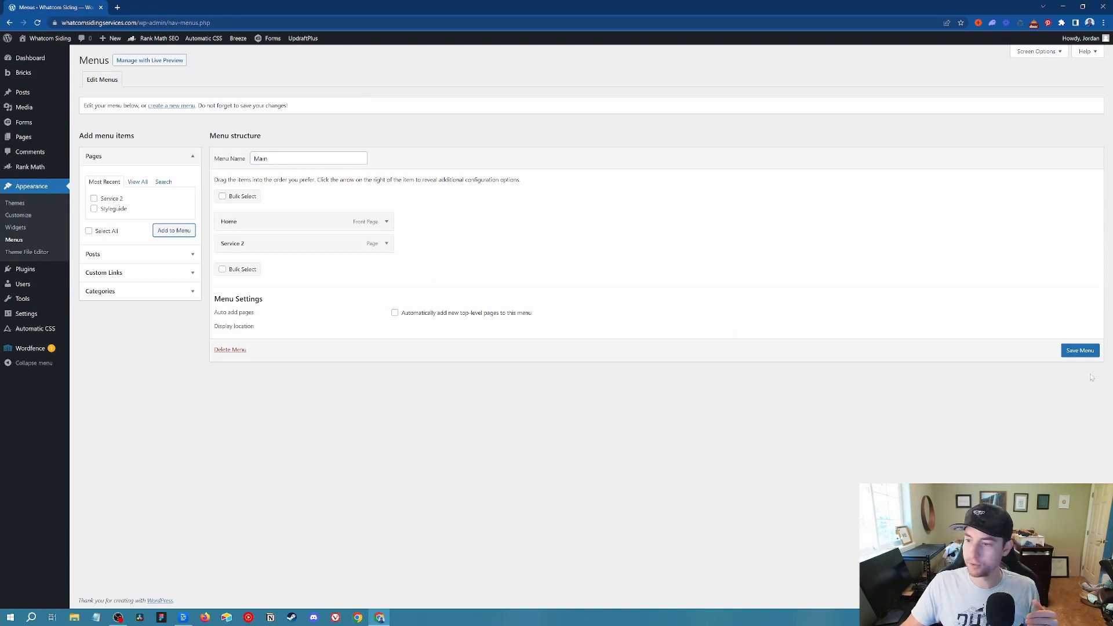
click(1085, 352)
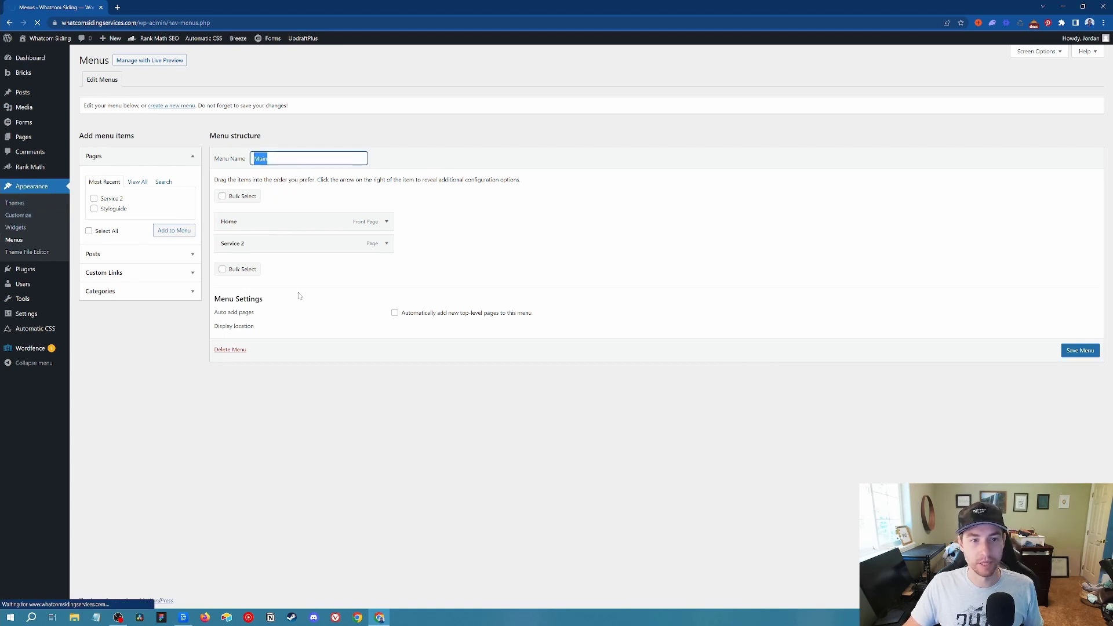
click(94, 199)
click(179, 231)
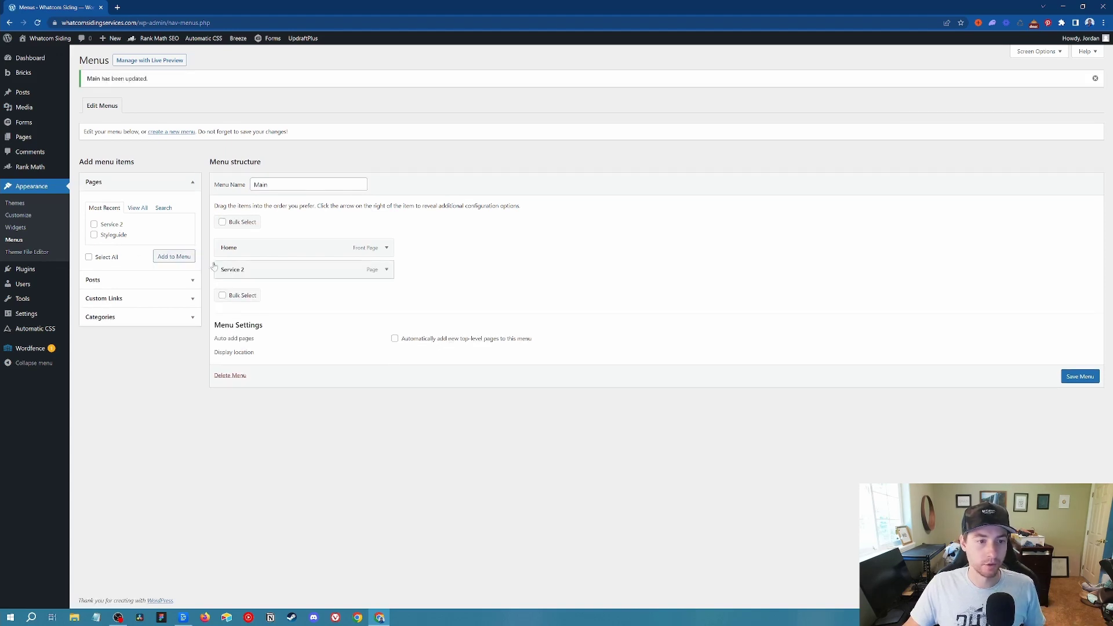
Add the Styleguide page to the Main menu as a sub item of Service 2 and save the menu.
click(94, 234)
click(166, 260)
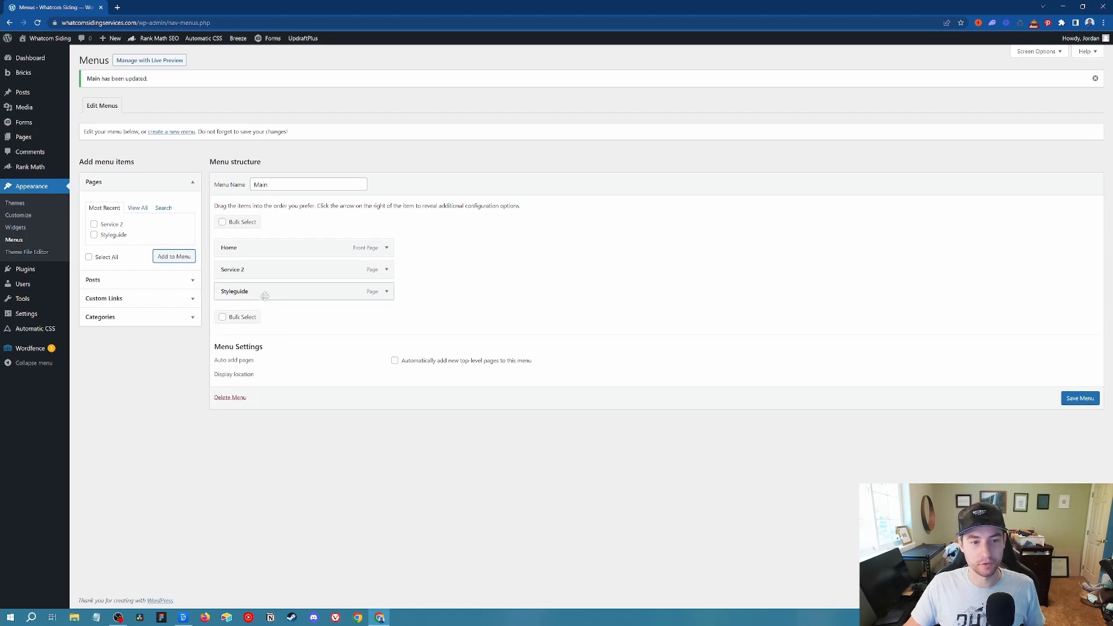
drag(262, 292, 290, 298)
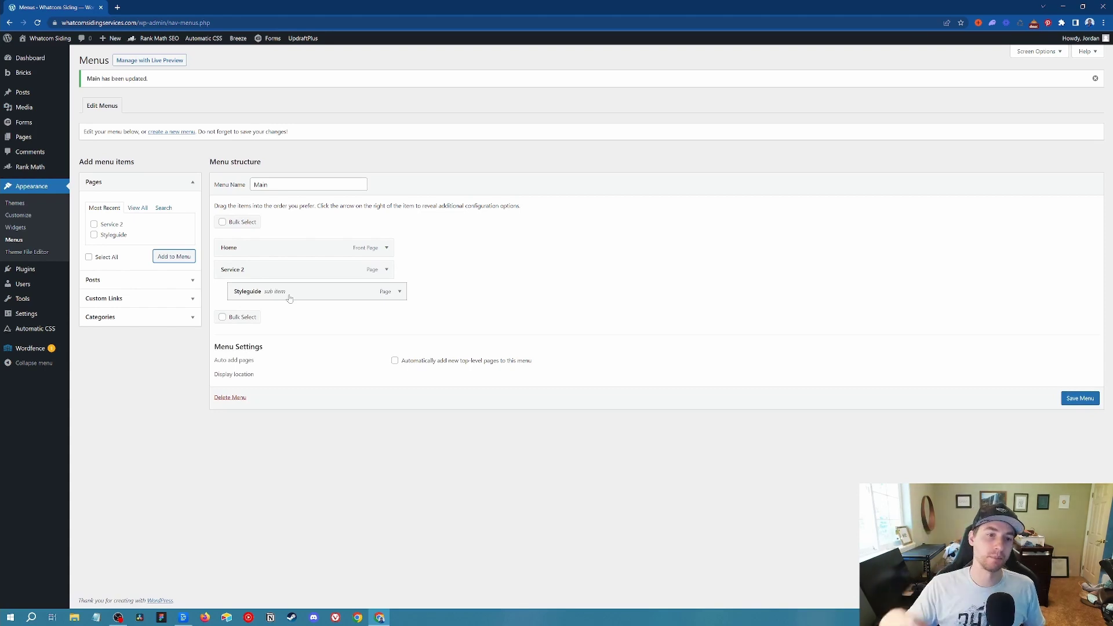
click(1080, 398)
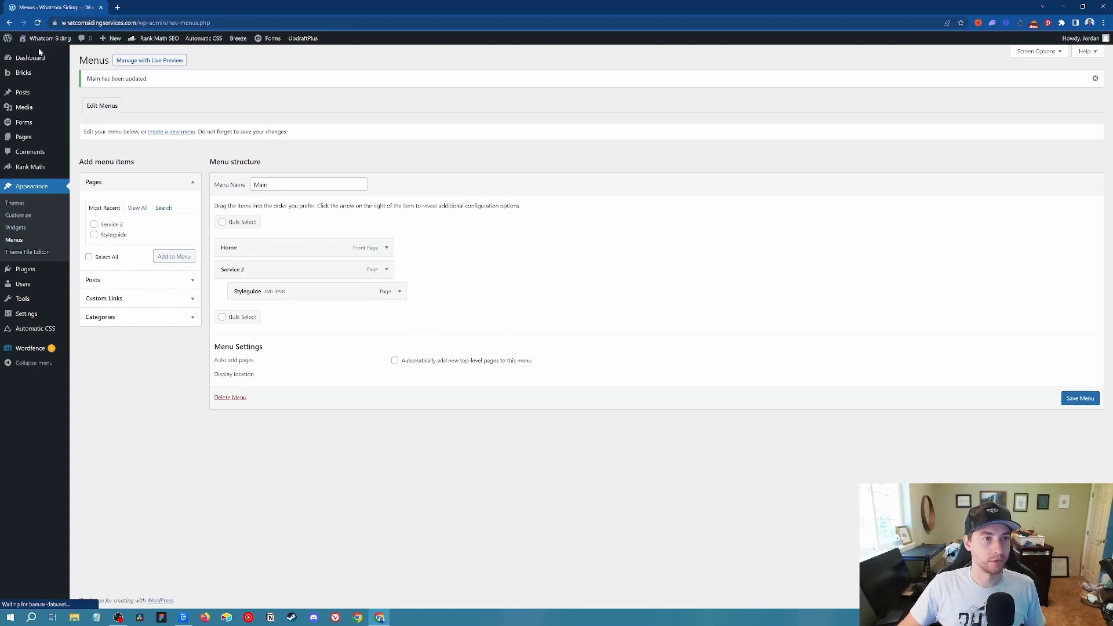
Open the live Home page in a new tab and examine the header navigation and the page down to the footer.
middle_click(40, 52)
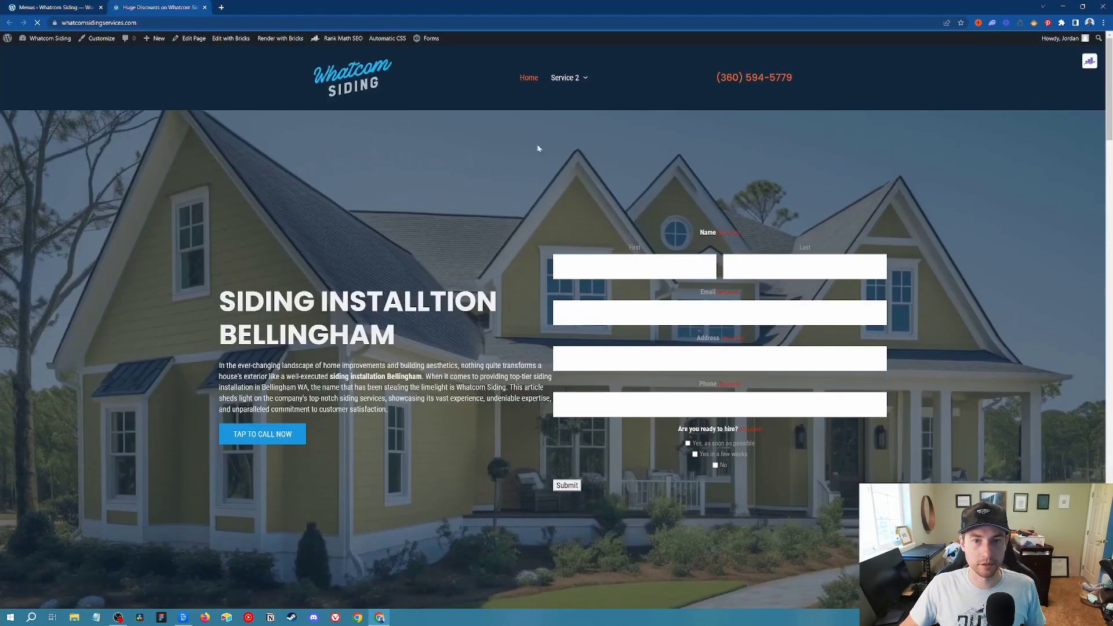
mouse_move(565, 77)
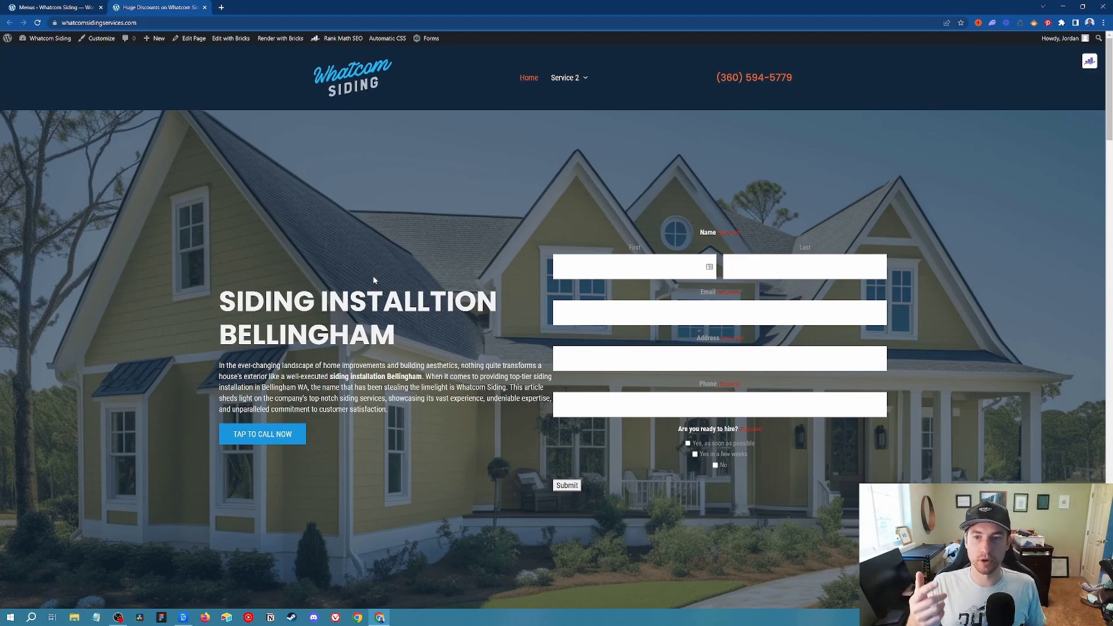
scroll(365, 264, down, 20)
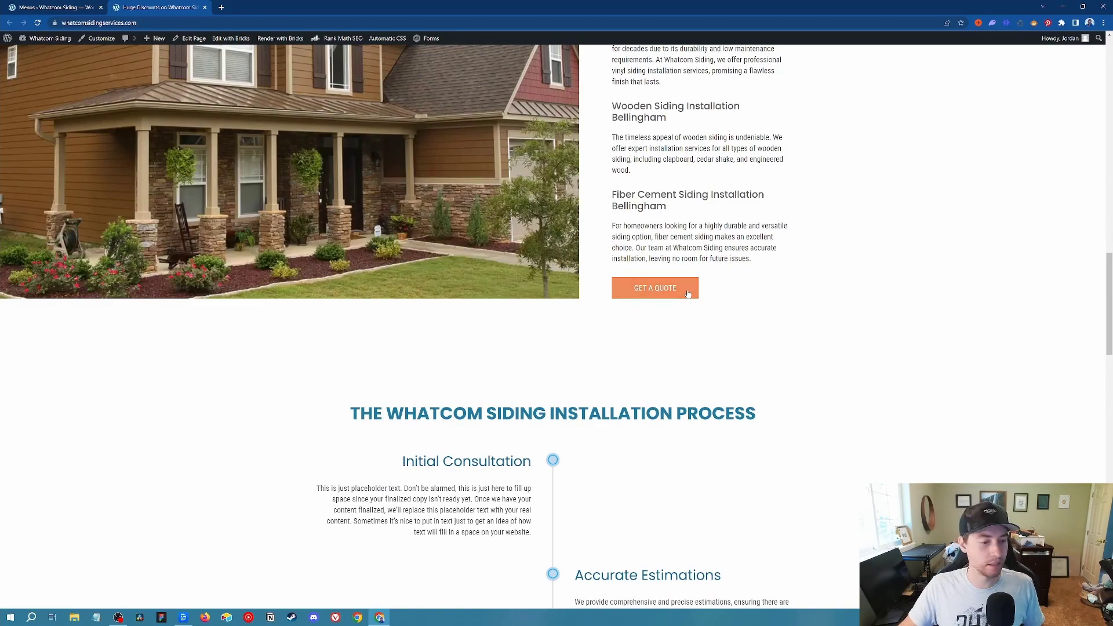
scroll(675, 301, down, 15)
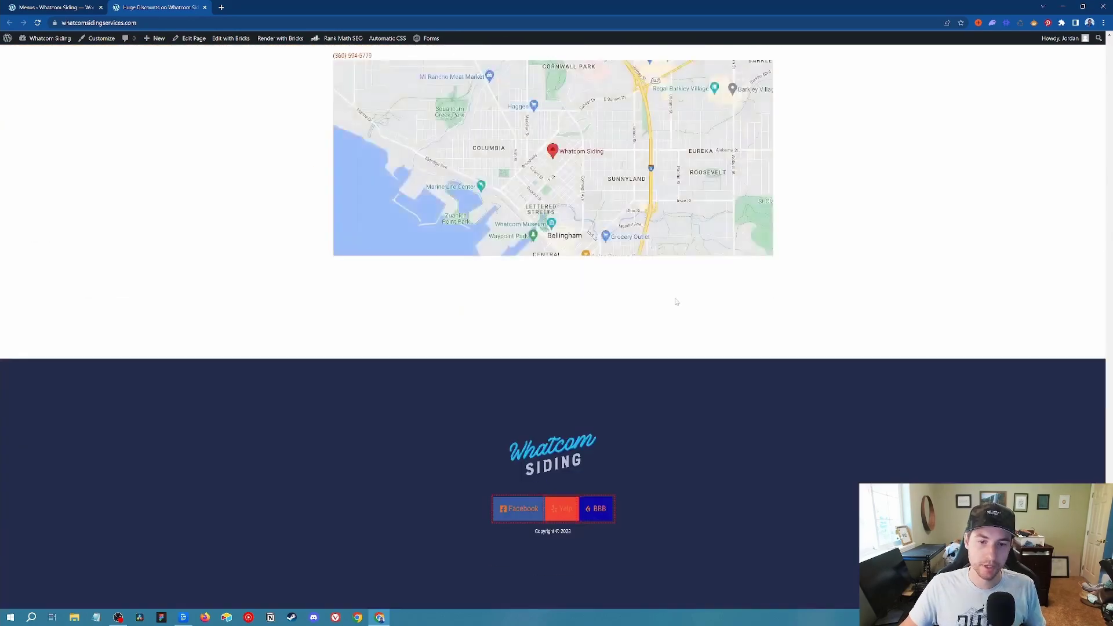
scroll(674, 301, up, 10)
click(566, 342)
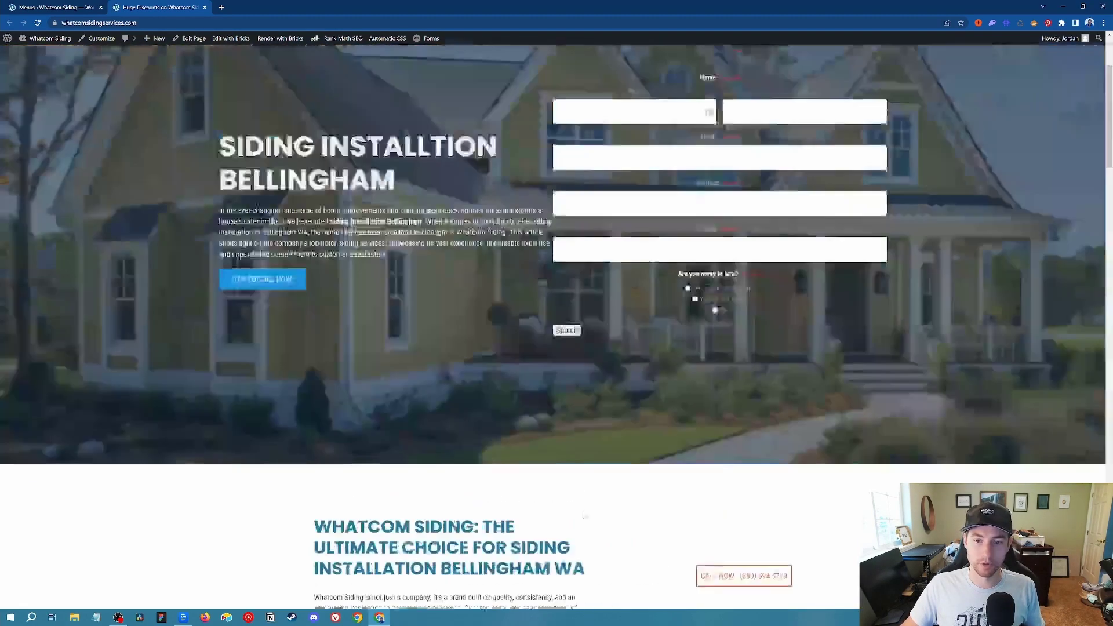
scroll(763, 155, down, 3)
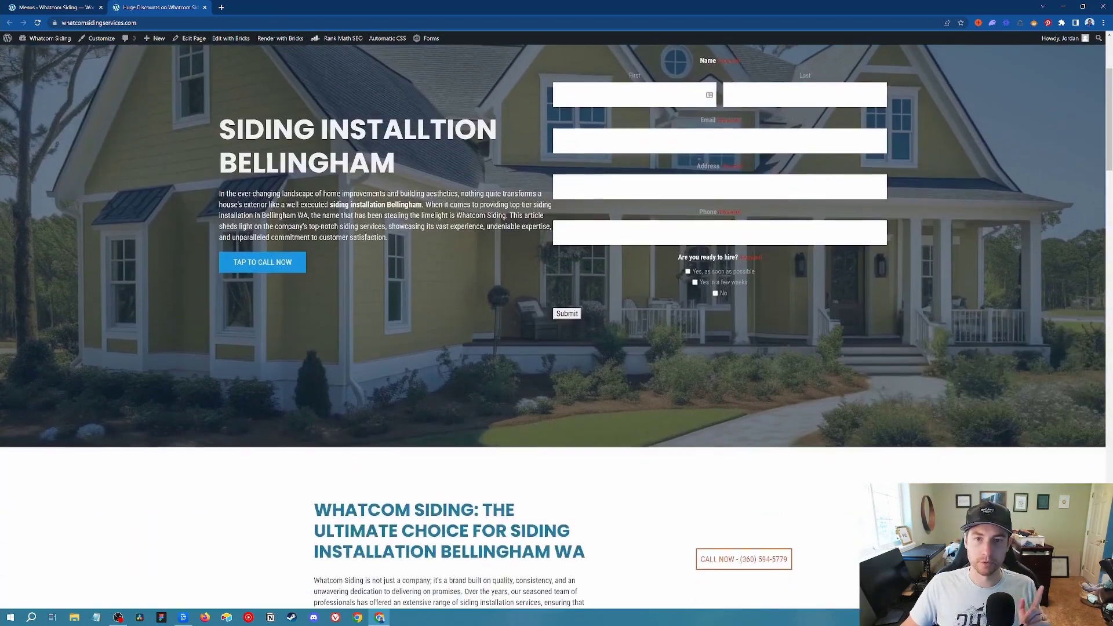
scroll(763, 154, up, 3)
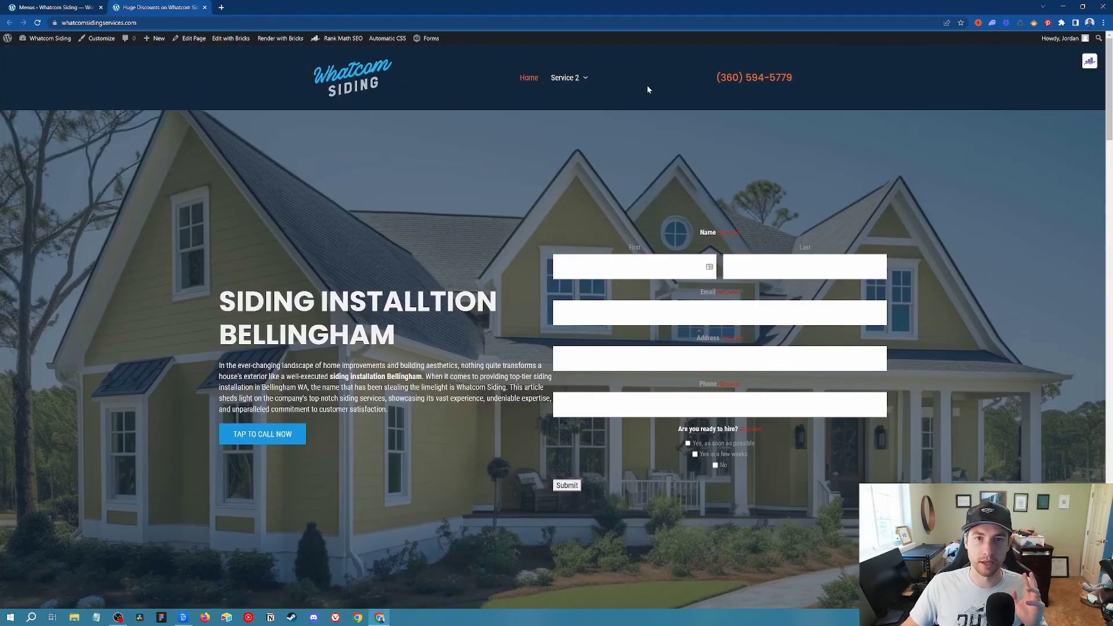
Return to the menu settings, remove the Styleguide and Service 2 items from the Main menu and save it.
key(ctrl+shift+Tab)
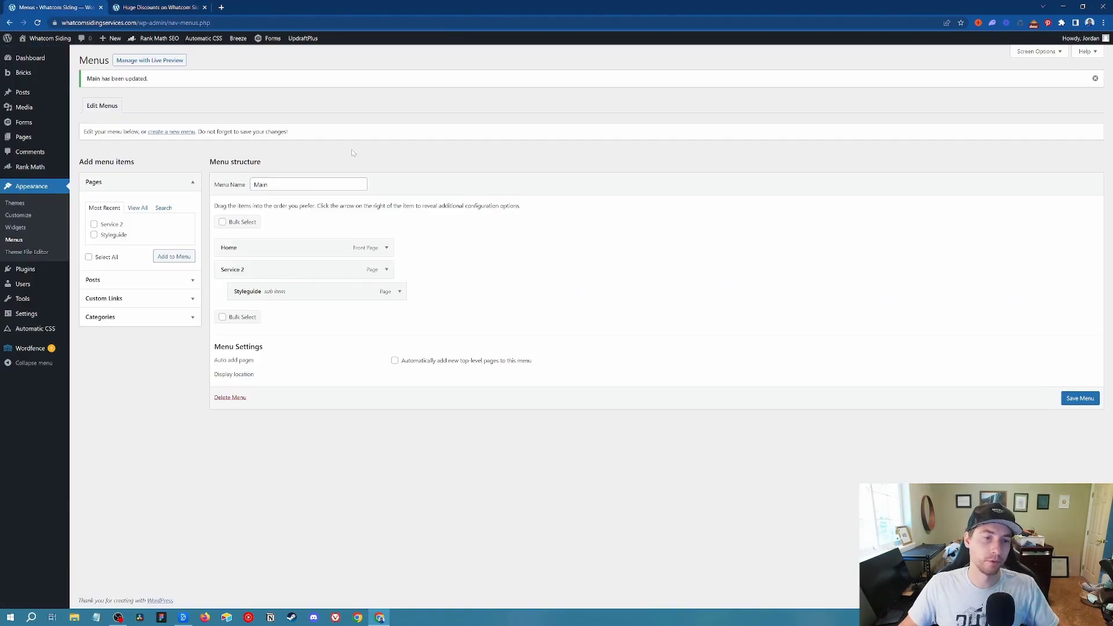
click(399, 292)
click(241, 371)
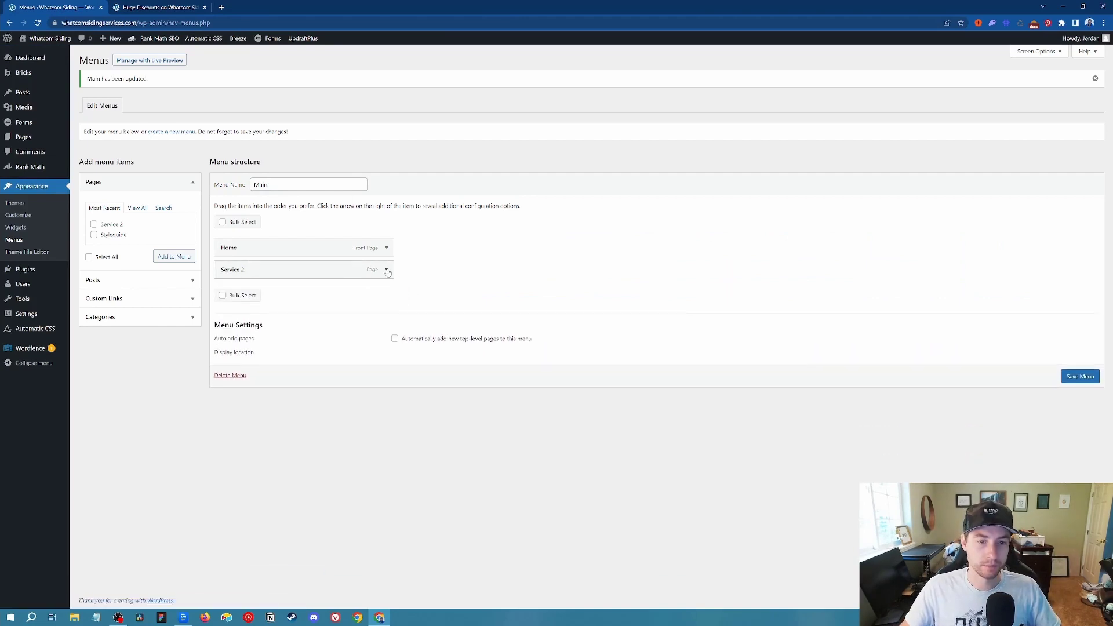
click(387, 270)
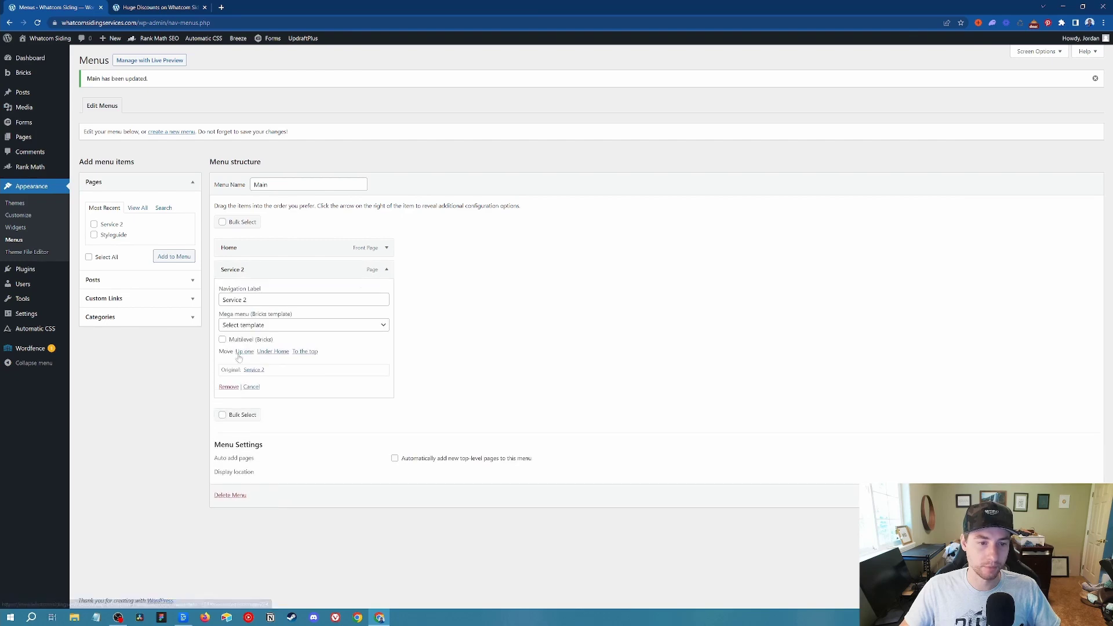
click(228, 388)
click(1080, 354)
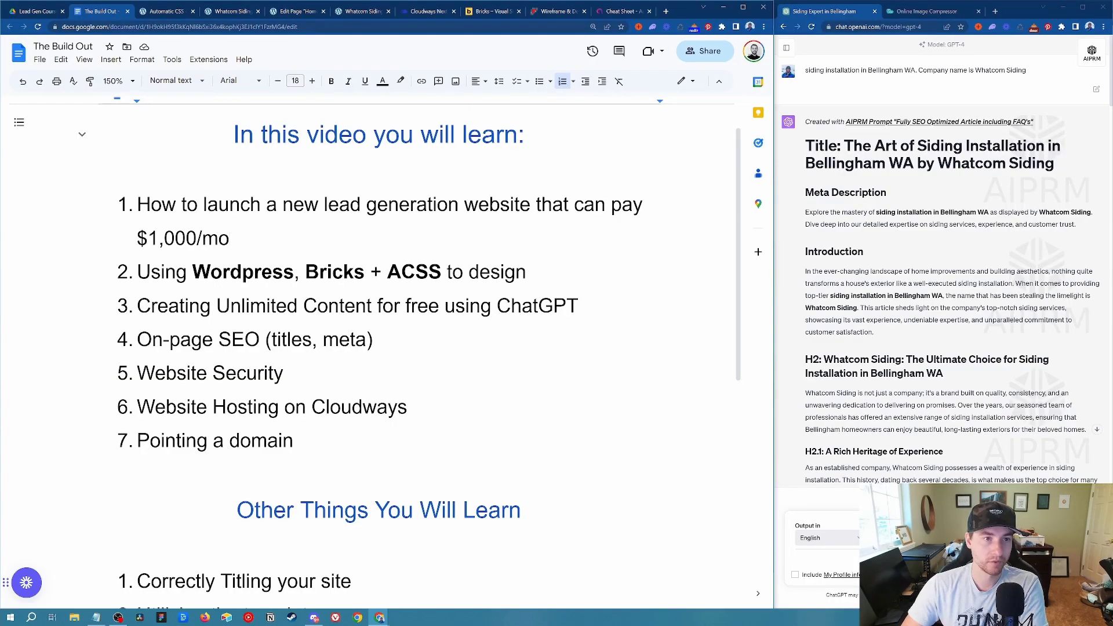
Open the site's installed plugins list, locate Wordfence Security, and open the Wordfence firewall options.
click(171, 12)
click(25, 205)
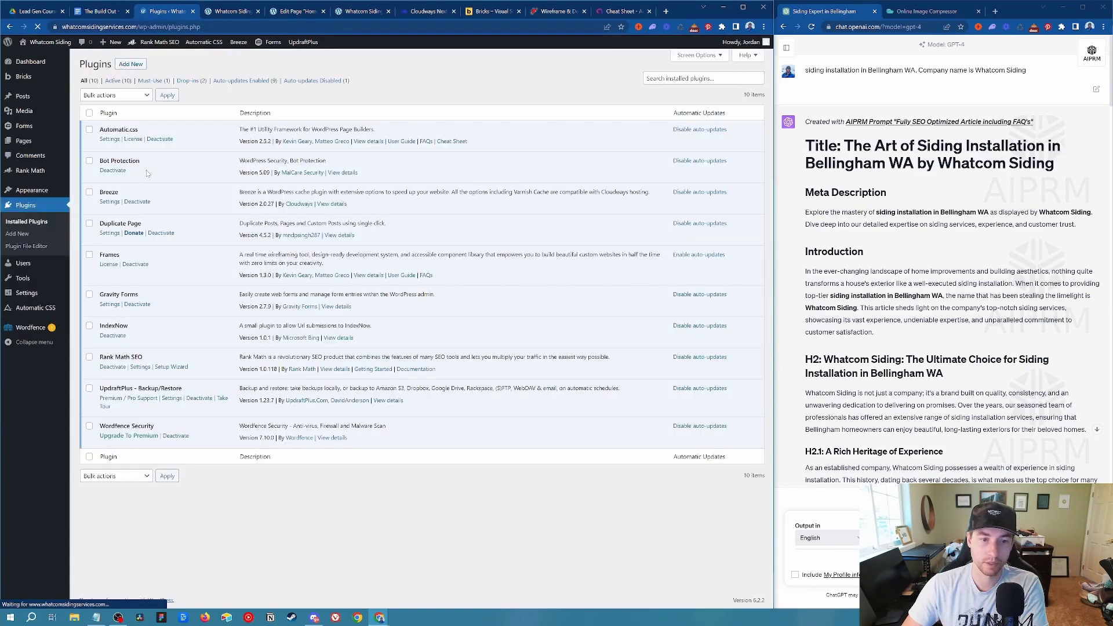
drag(99, 427, 154, 427)
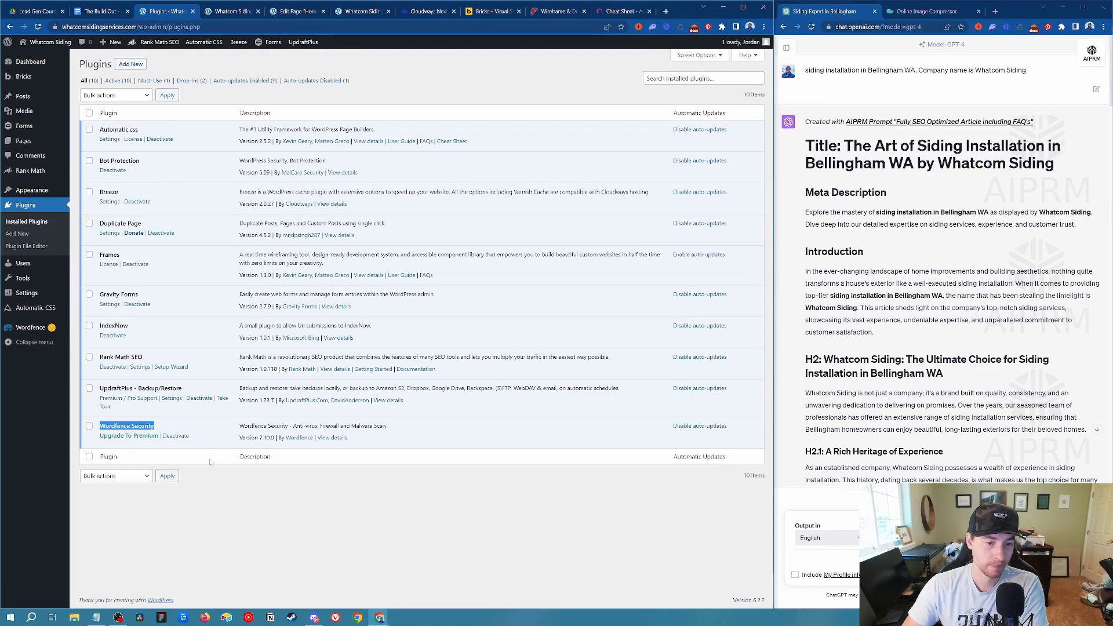
click(31, 328)
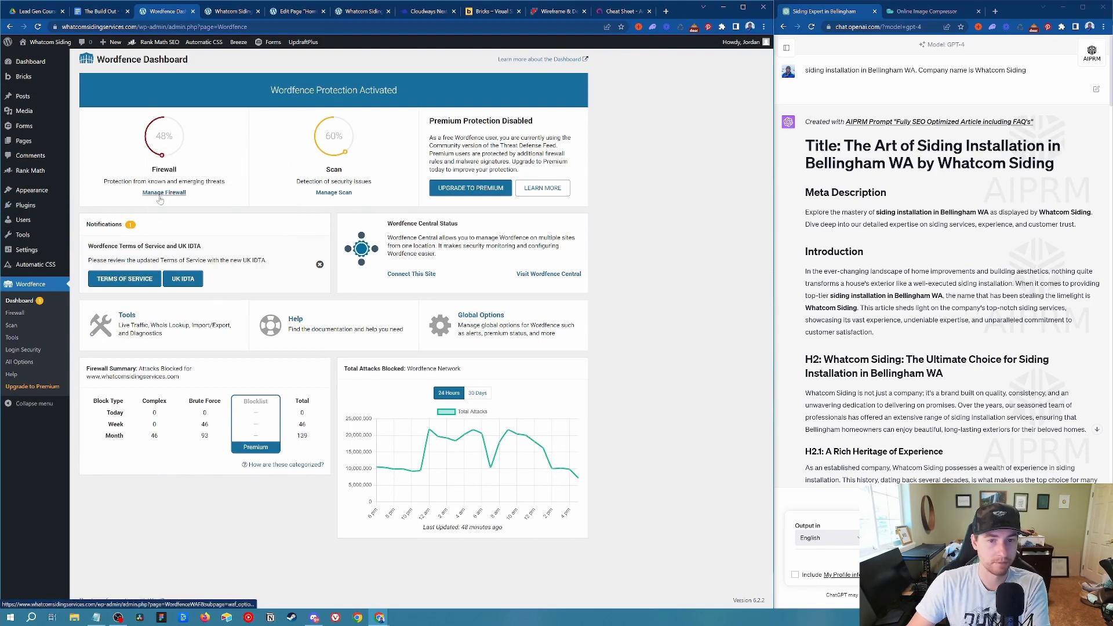
click(160, 198)
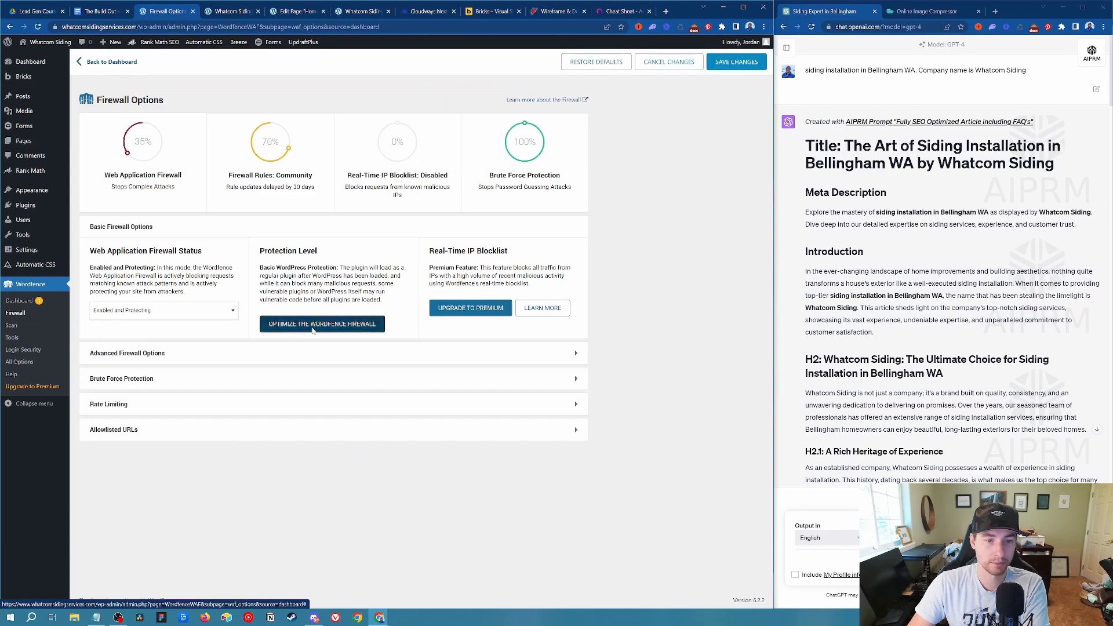
Open the Optimize Wordfence Firewall setup, review its server configuration choices, and close it without continuing.
click(316, 325)
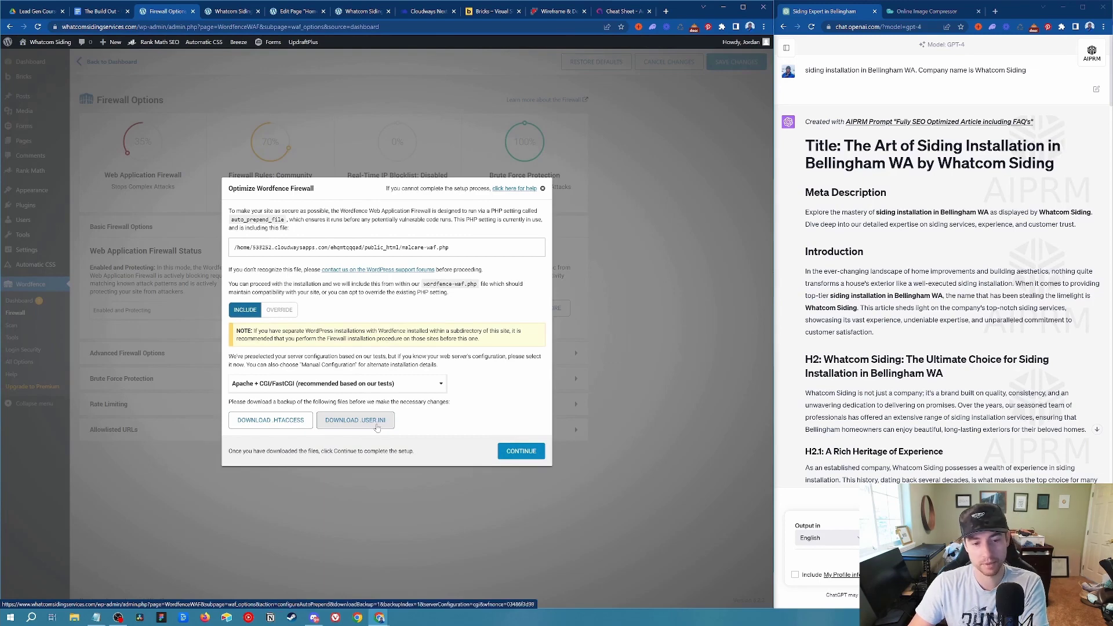
click(350, 385)
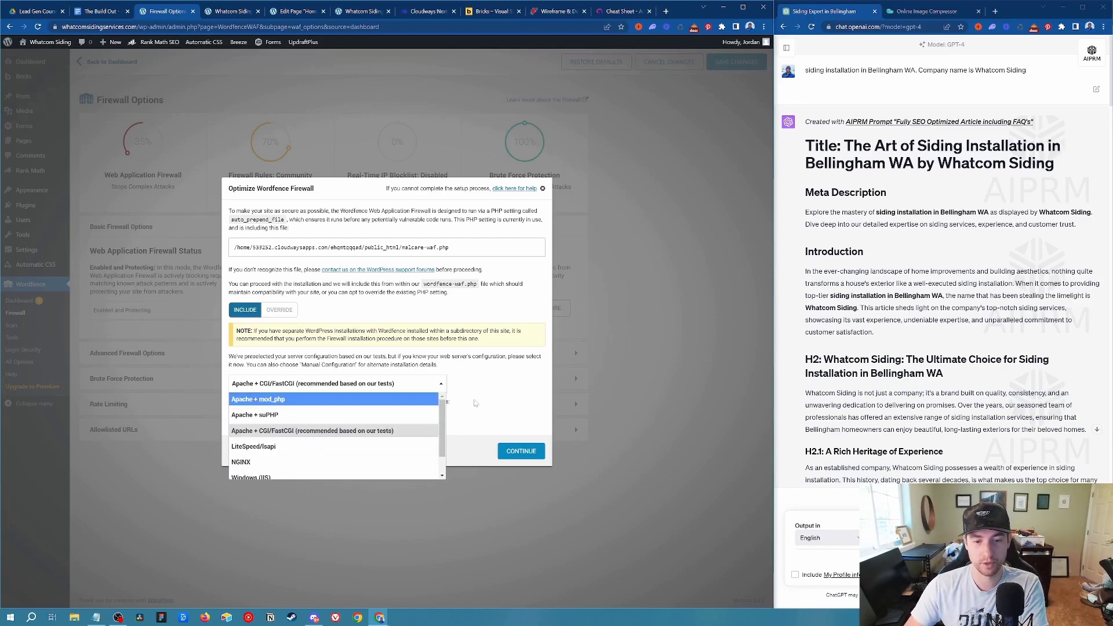
click(487, 427)
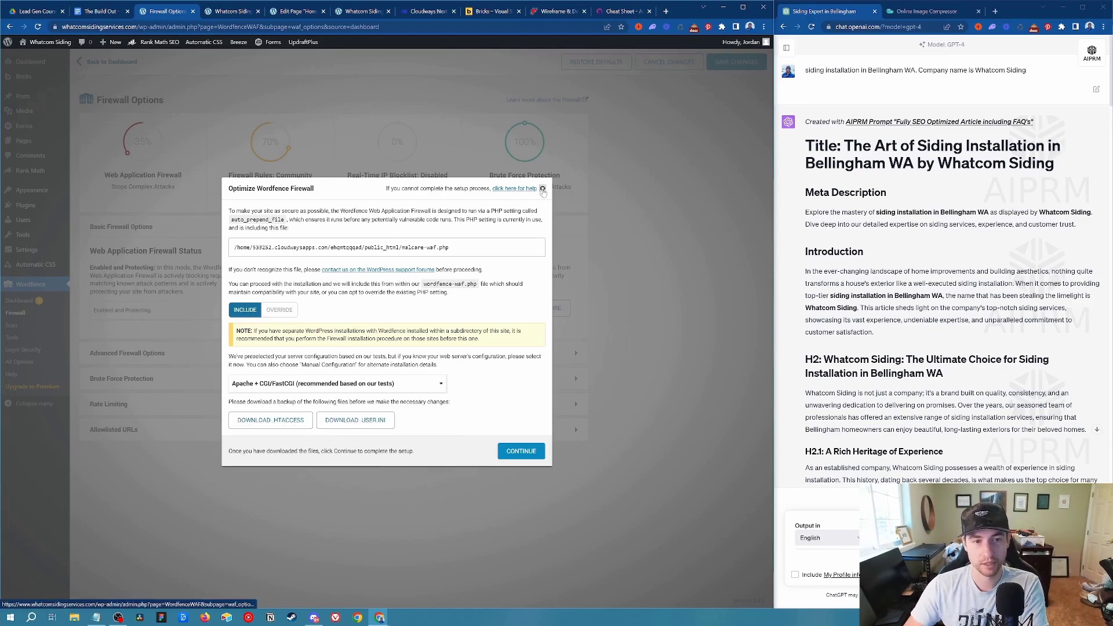
click(542, 189)
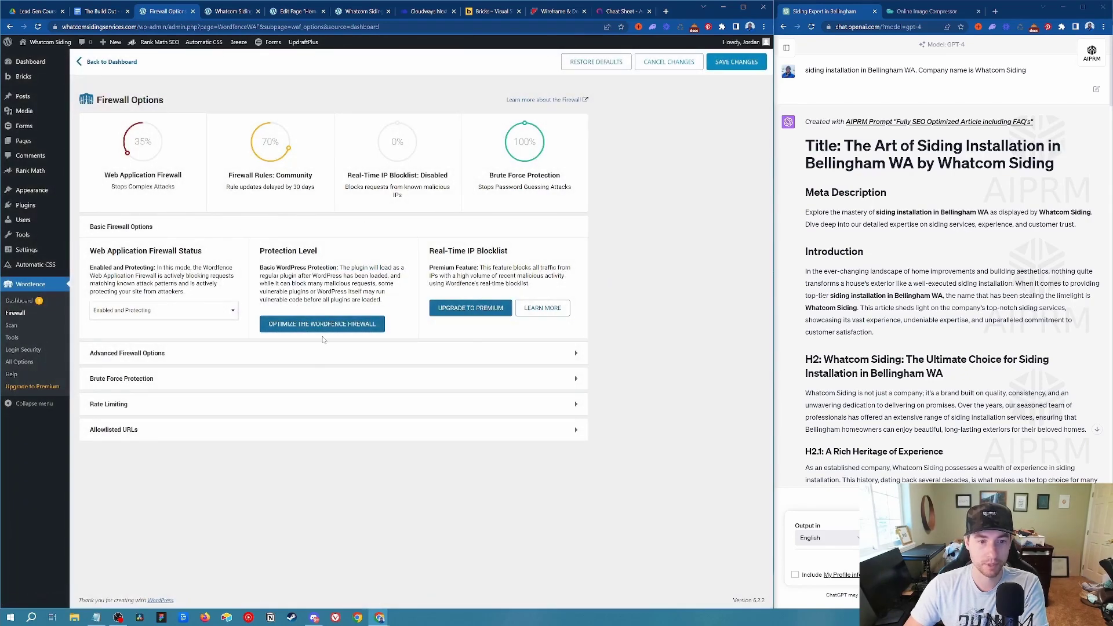
Examine the Web Application Firewall Status modes and the Home page in the Bricks editor, leaving the firewall mode as it is.
click(200, 319)
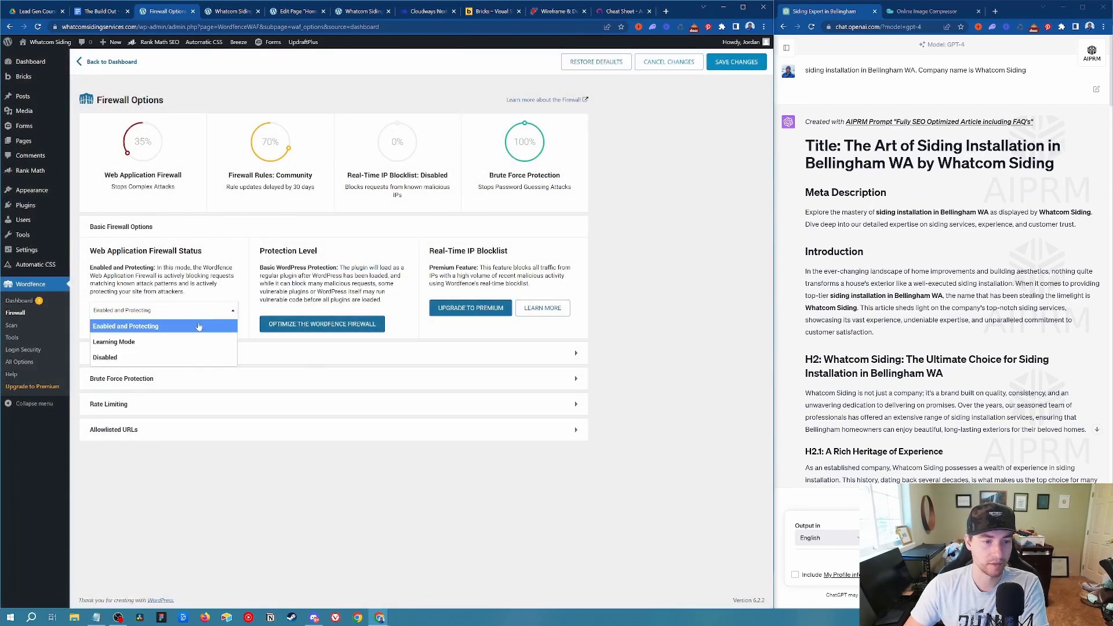
click(241, 455)
click(227, 314)
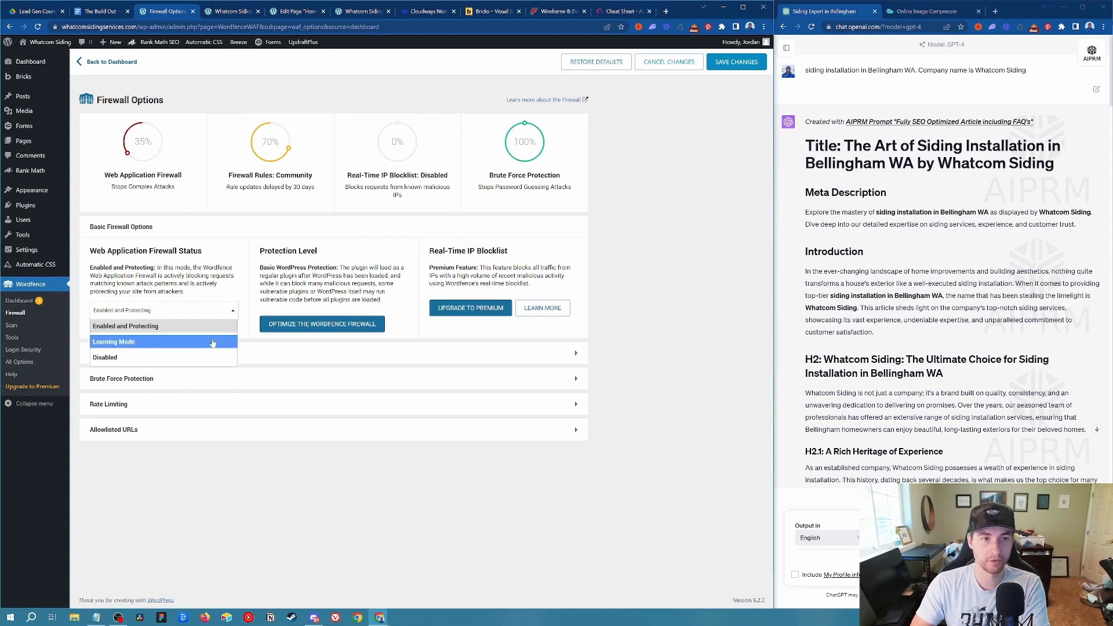
key(ctrl+Tab)
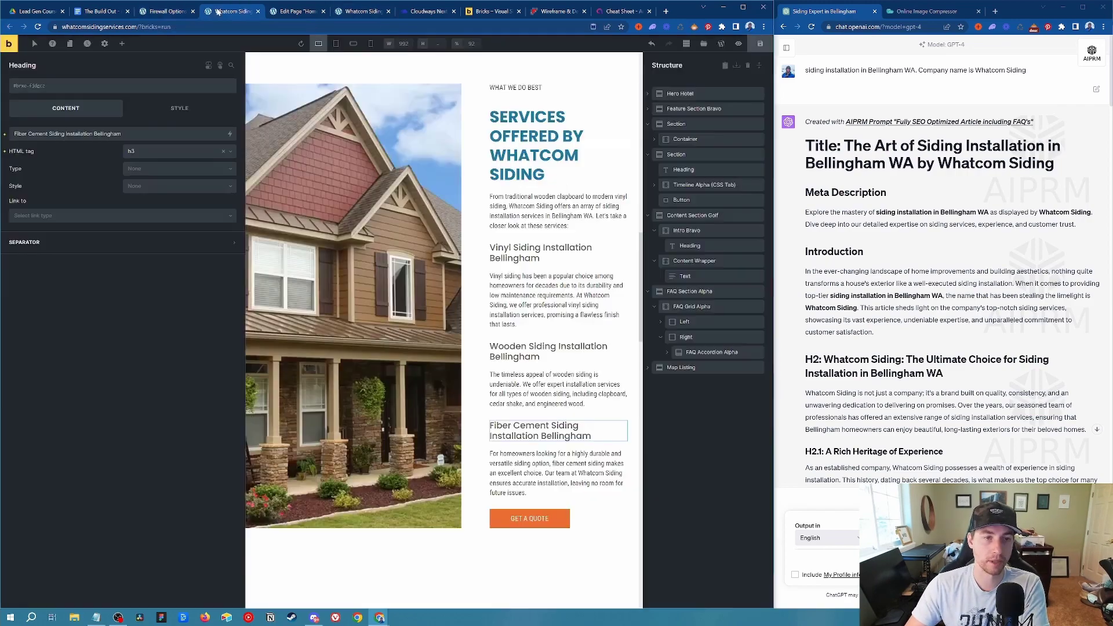
scroll(444, 277, up, 15)
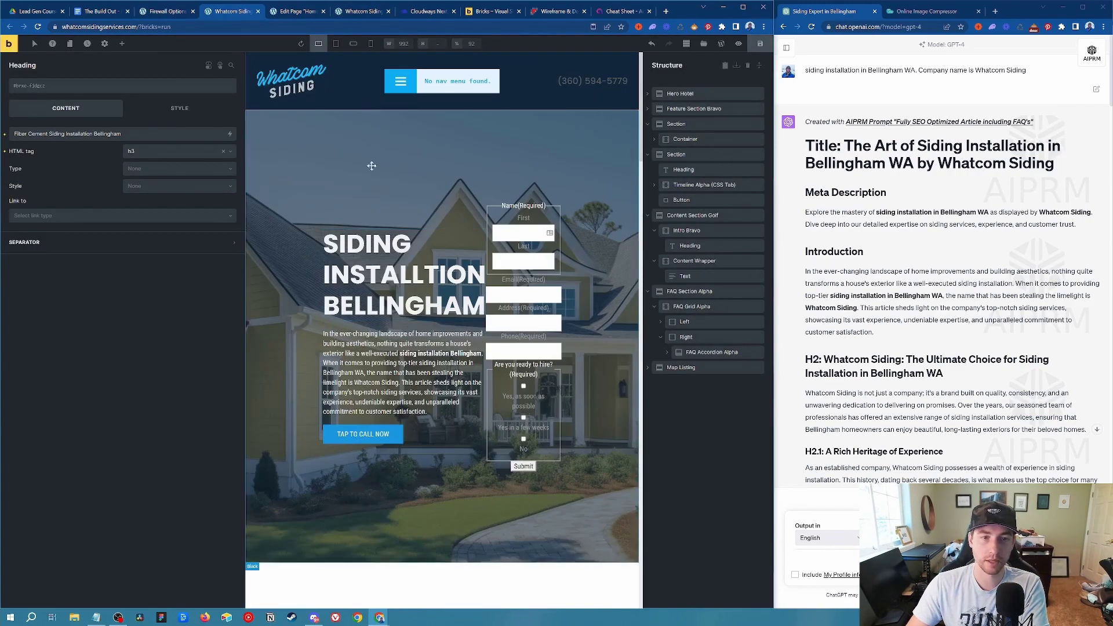
scroll(502, 403, down, 2)
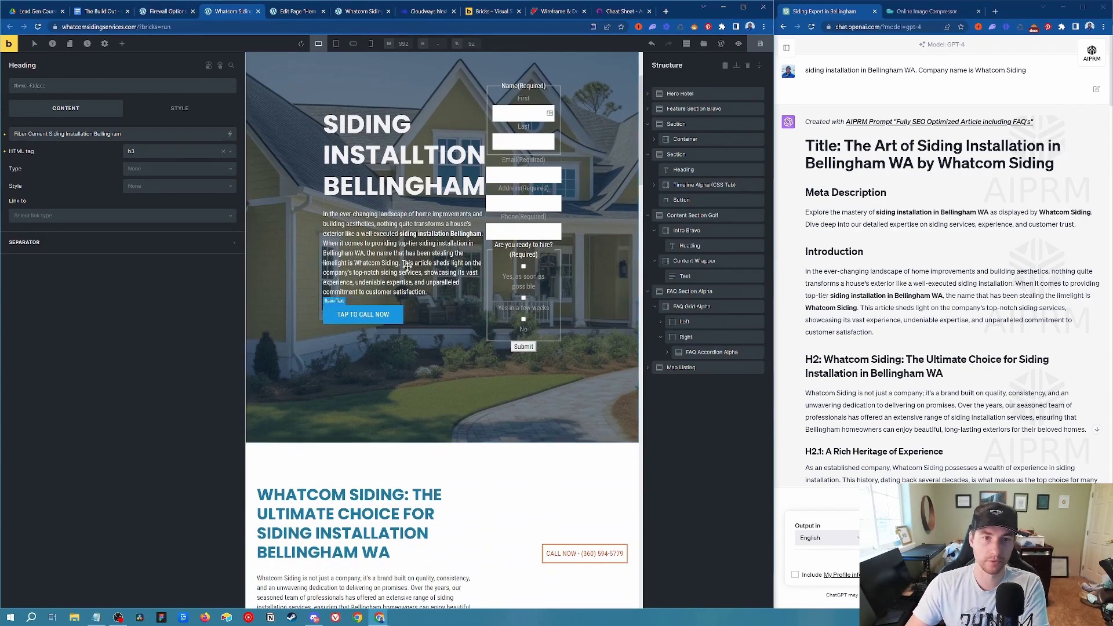
click(306, 16)
click(165, 11)
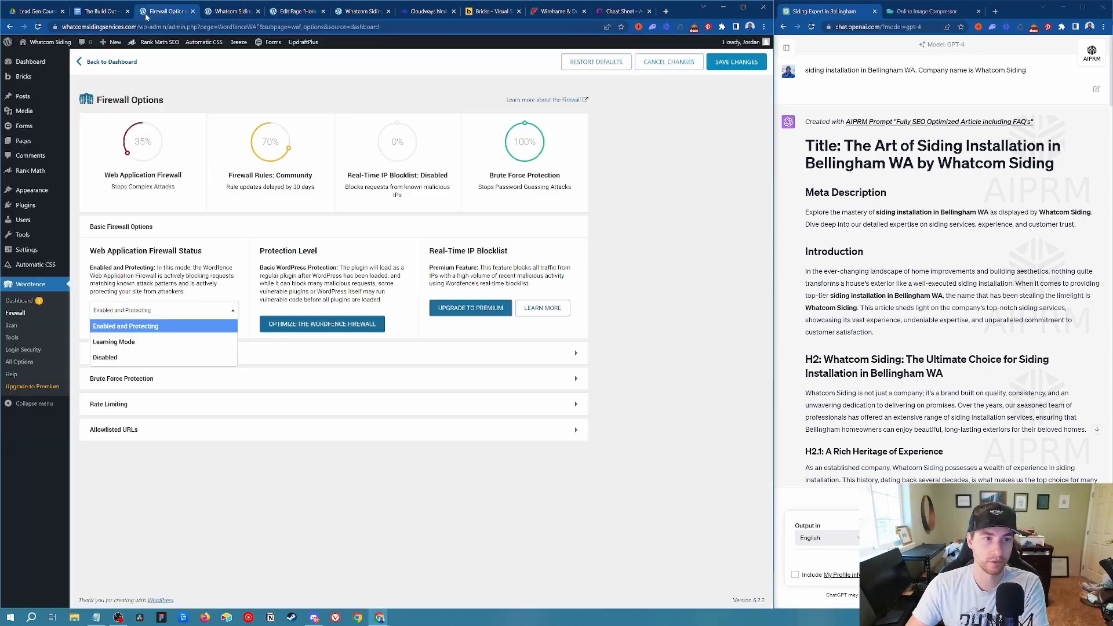
click(137, 474)
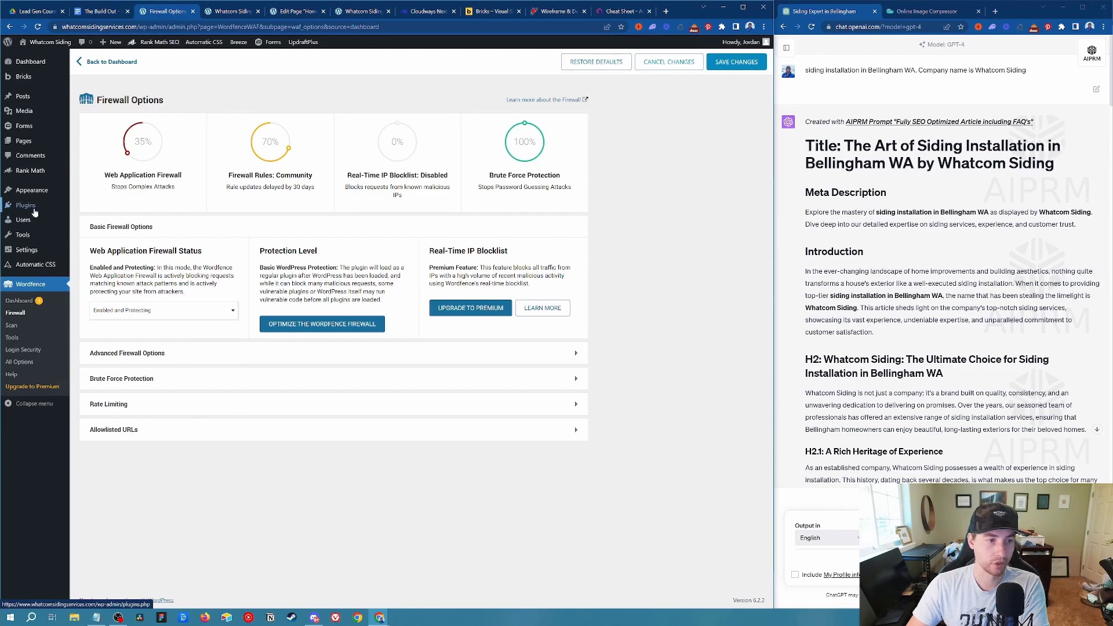
Search for "wps" among new plugins, then install and activate WPS Hide Login.
click(27, 207)
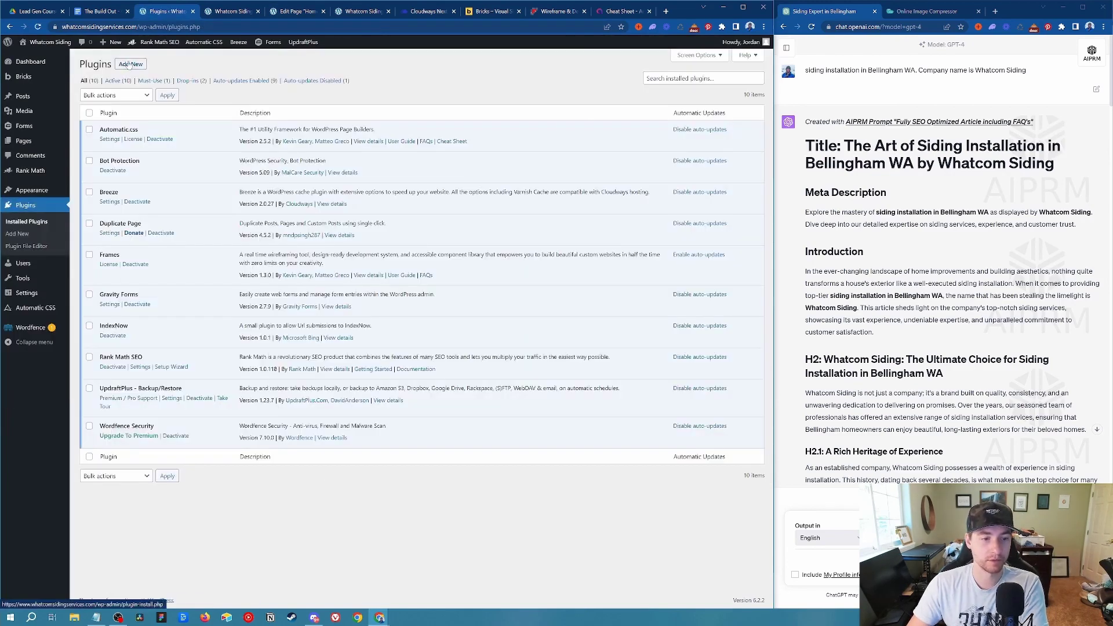
click(129, 65)
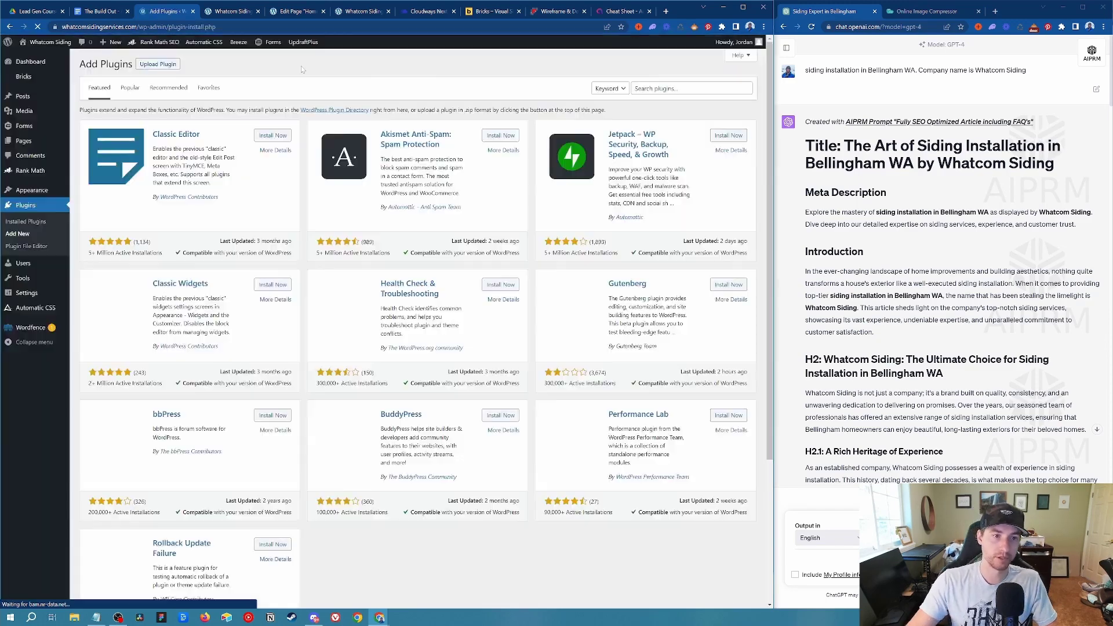
text(wpslo)
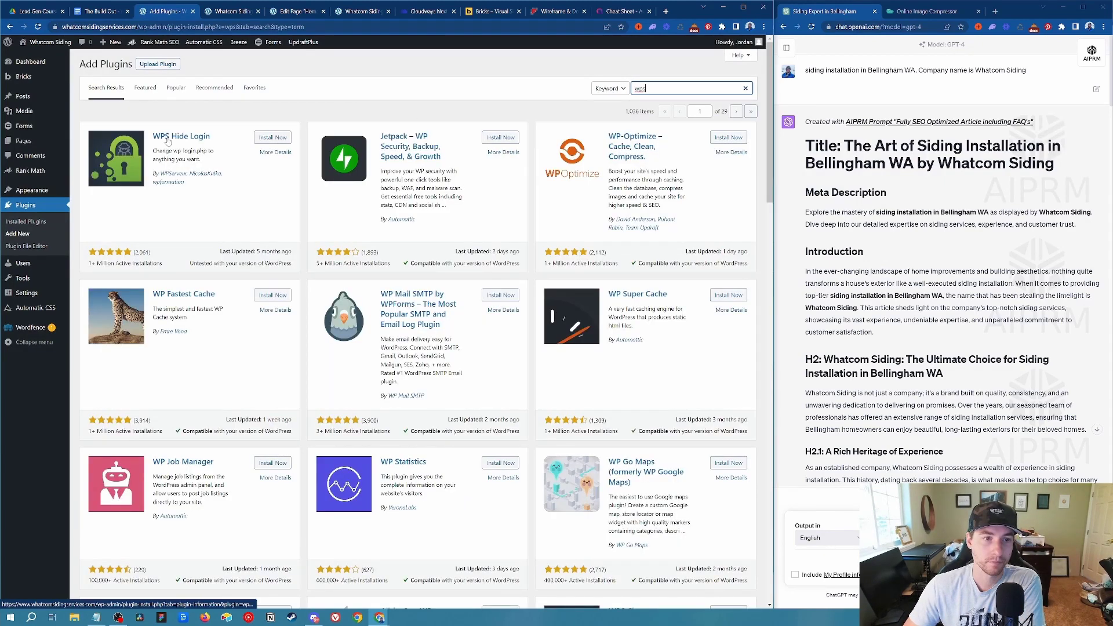
click(273, 138)
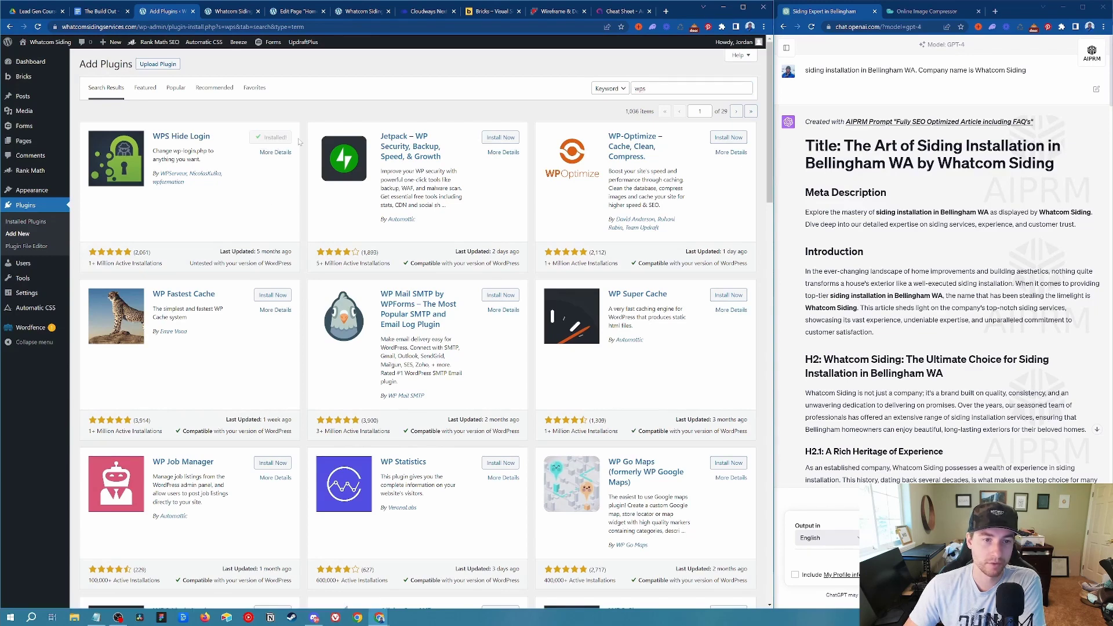
click(282, 138)
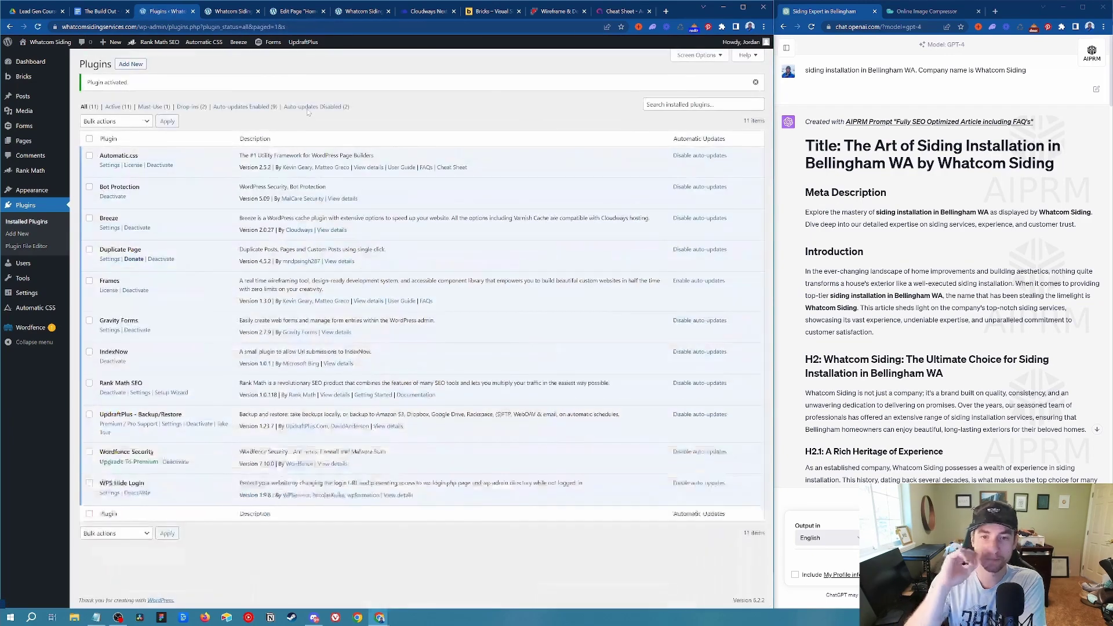
Enable automatic updates for the WPS Hide Login and Frames plugins.
click(711, 484)
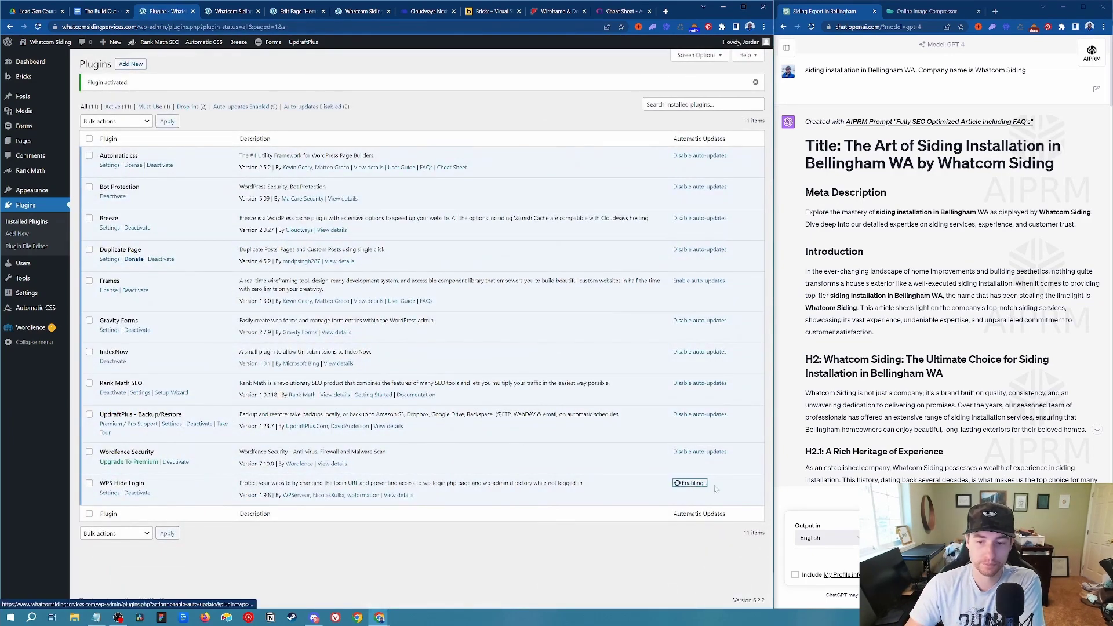
click(696, 281)
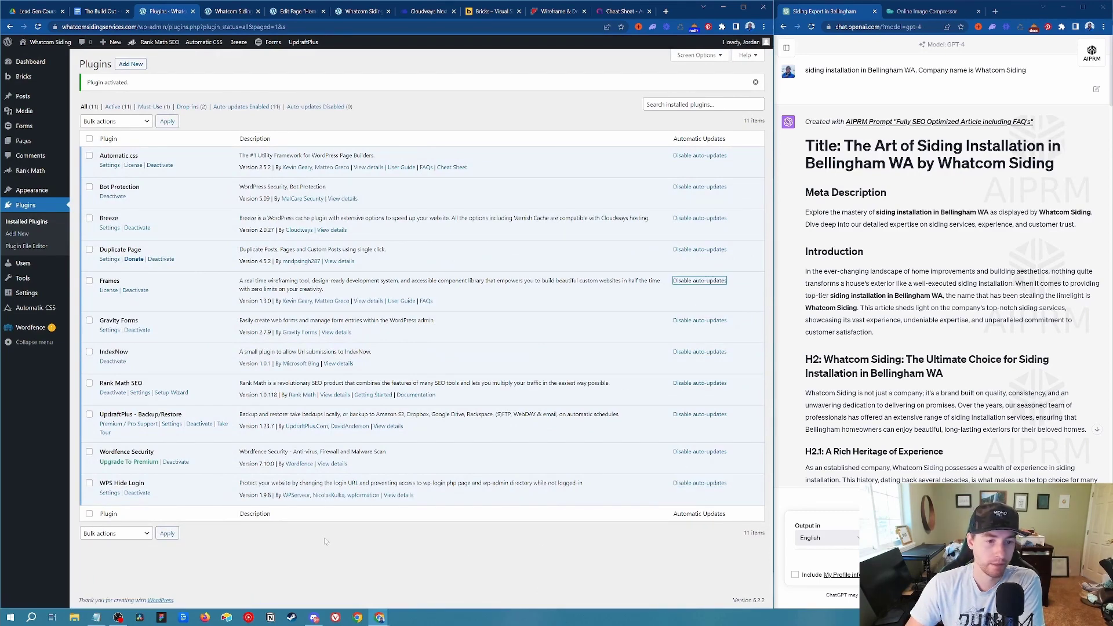
Open the WPS Hide Login settings and select the existing Login url text.
mouse_move(26, 293)
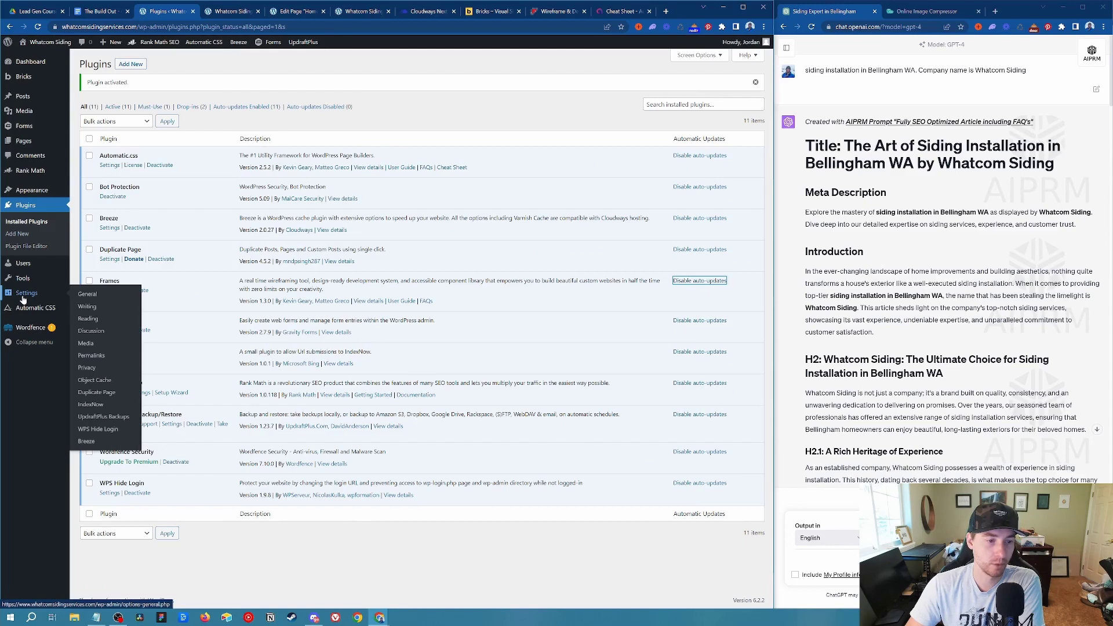
click(102, 430)
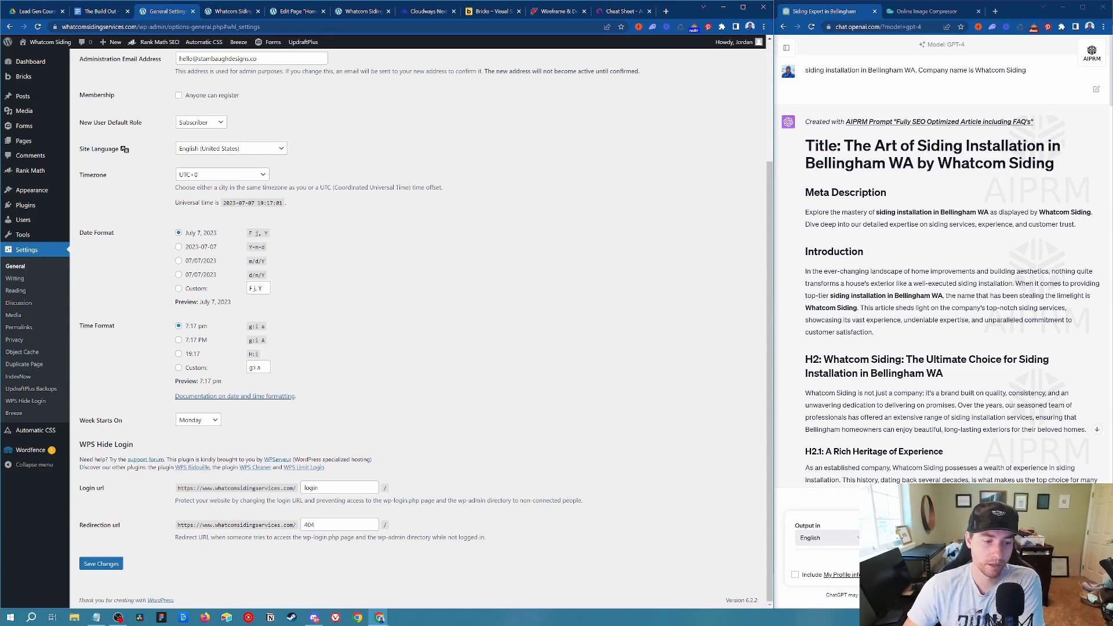
double_click(312, 488)
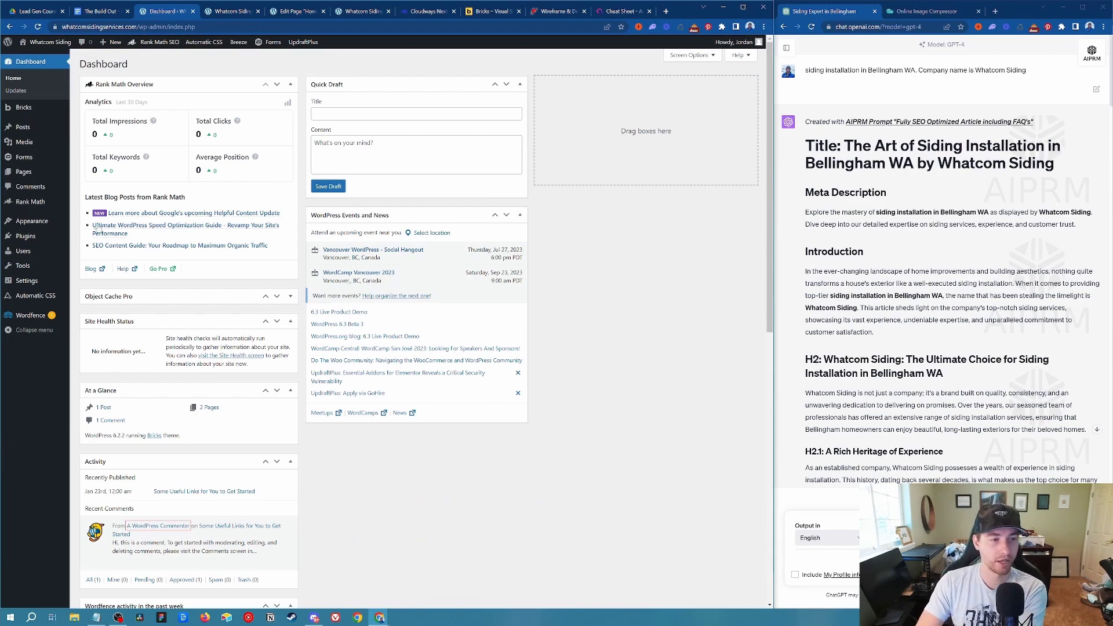
Open the UpdraftPlus backup settings and examine the files backup schedule choices and the retained backups setting.
mouse_move(26, 283)
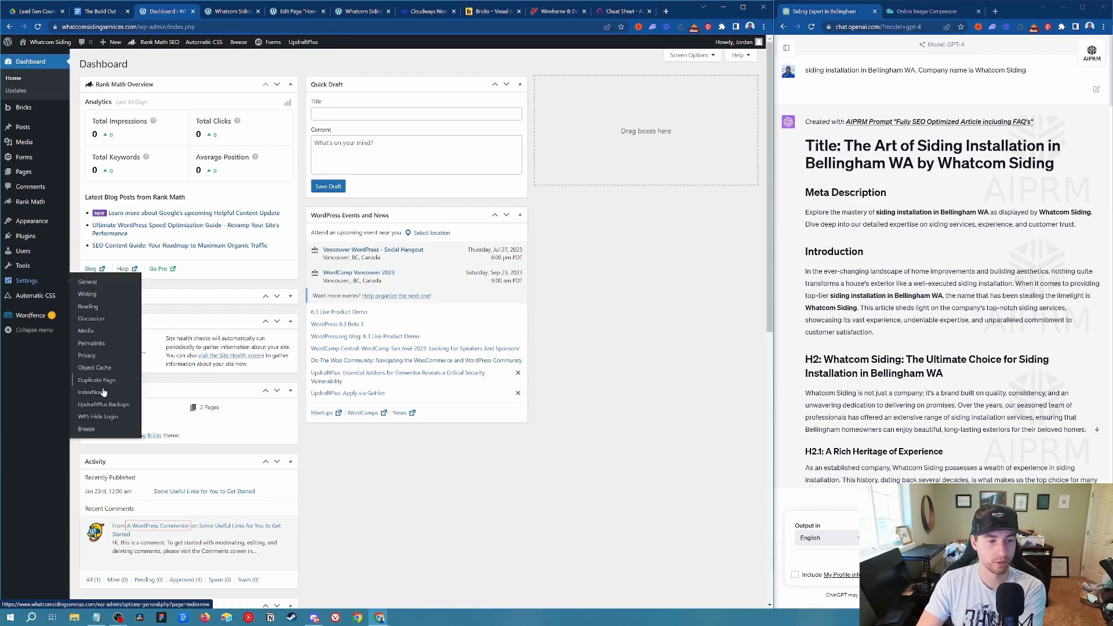
click(95, 404)
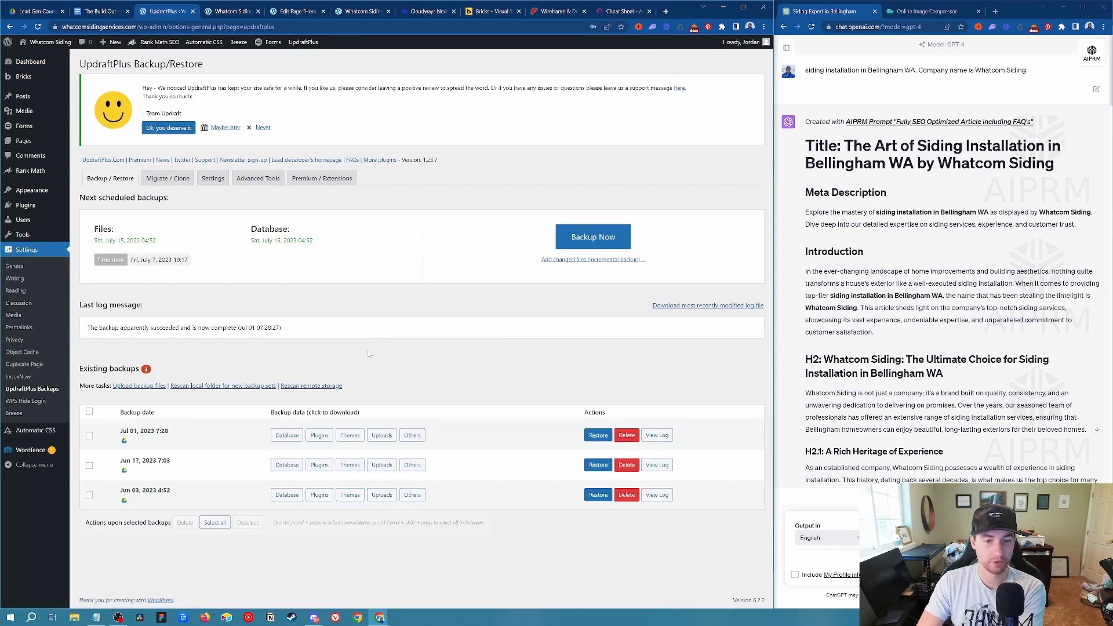
click(212, 179)
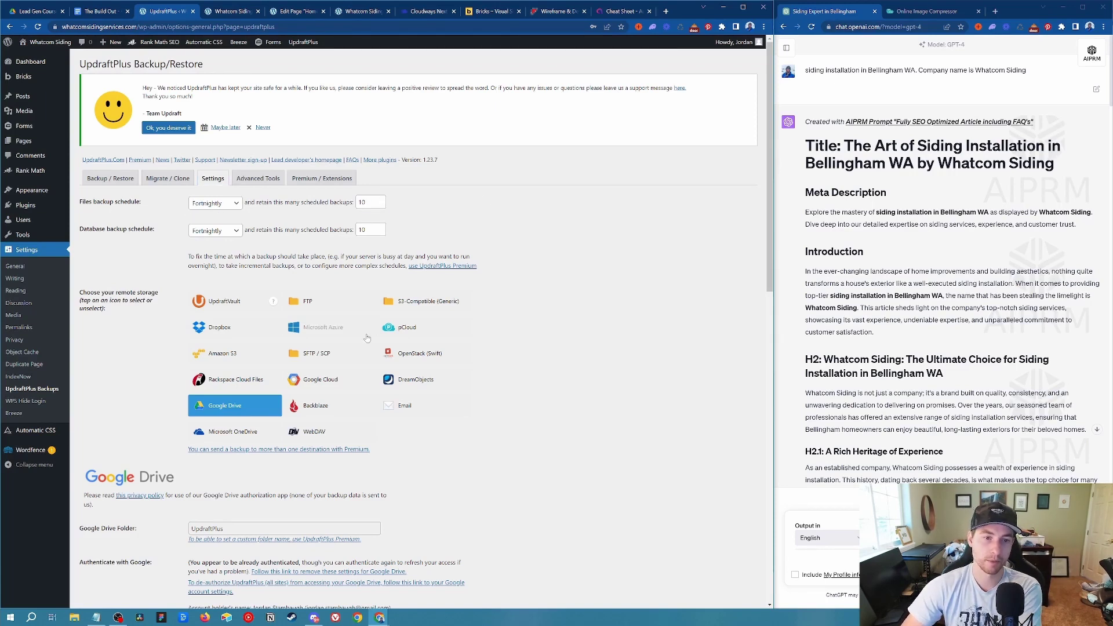
click(369, 201)
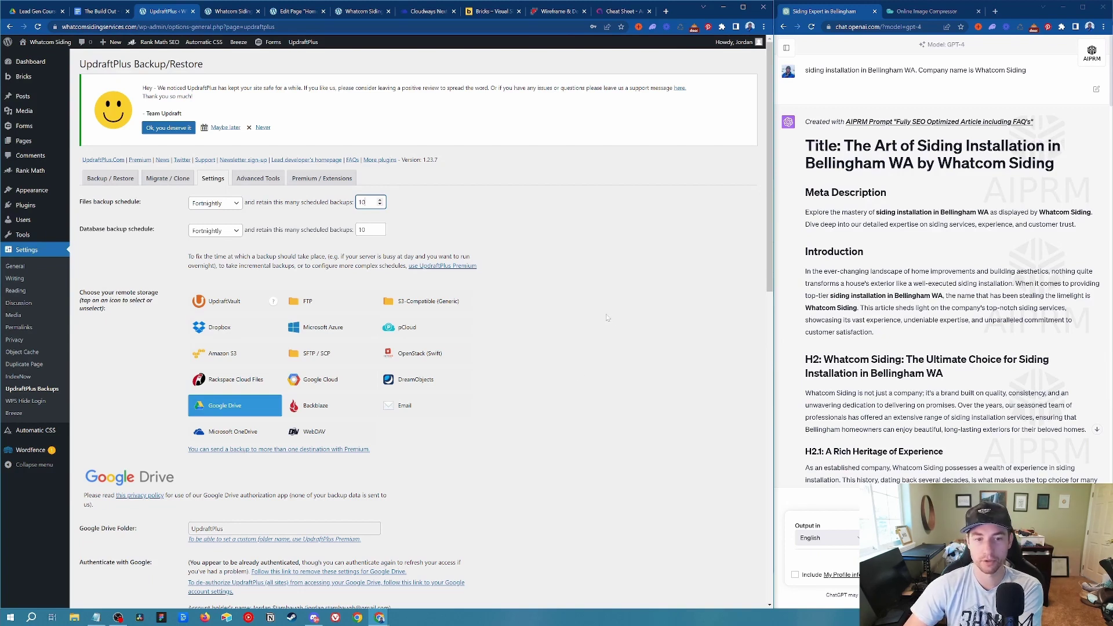
click(213, 203)
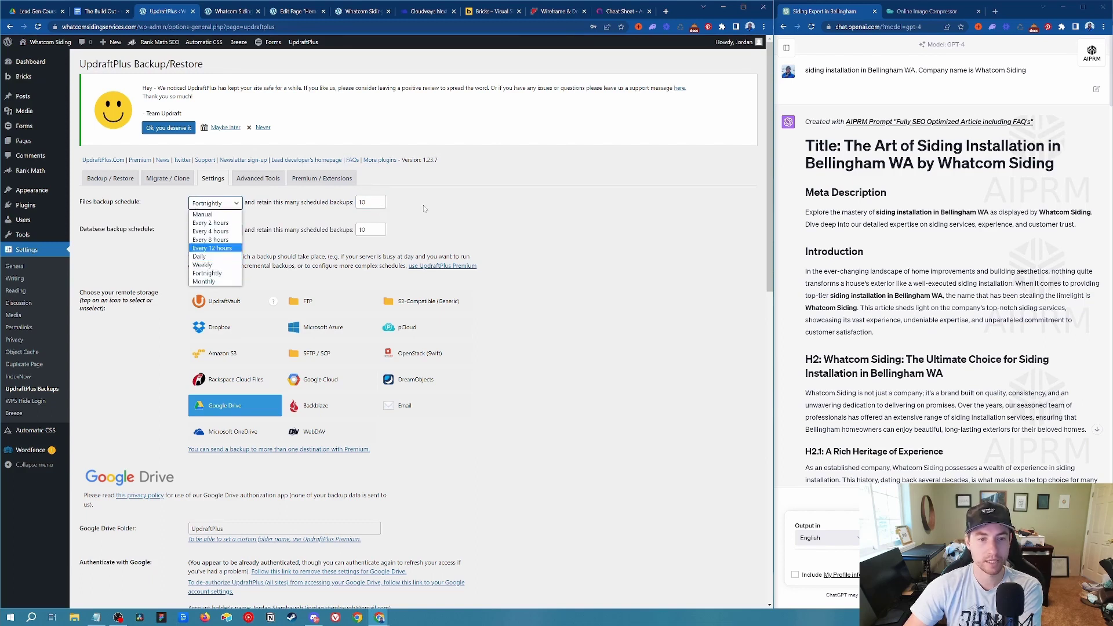
click(234, 436)
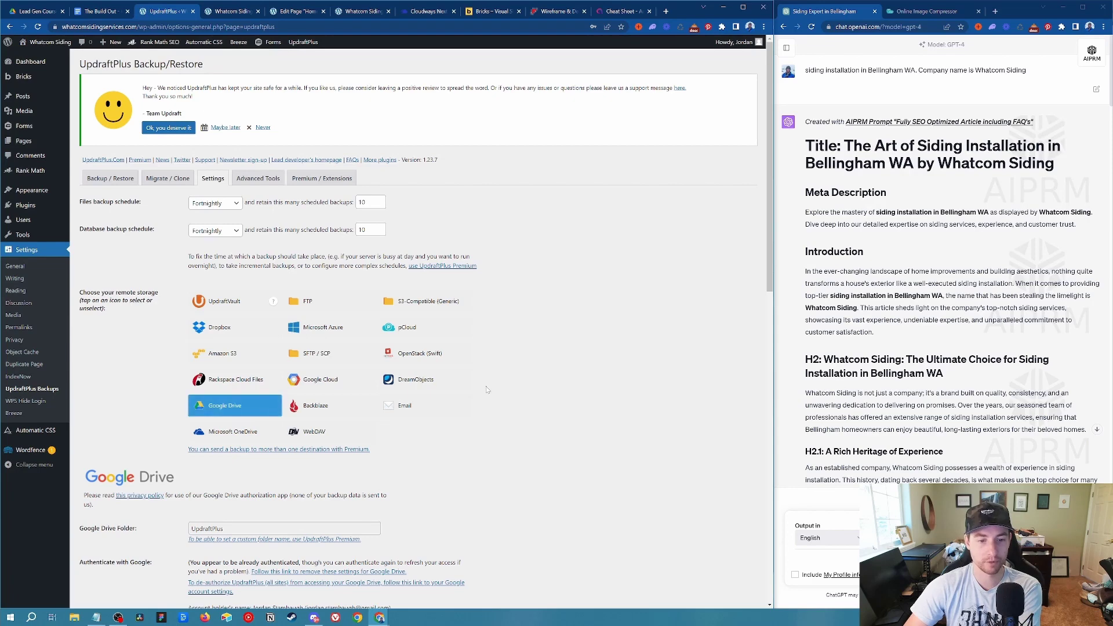
Examine the UpdraftPlus remote storage choices, Google Drive authentication, and the items included in the files backup.
scroll(327, 235, down, 3)
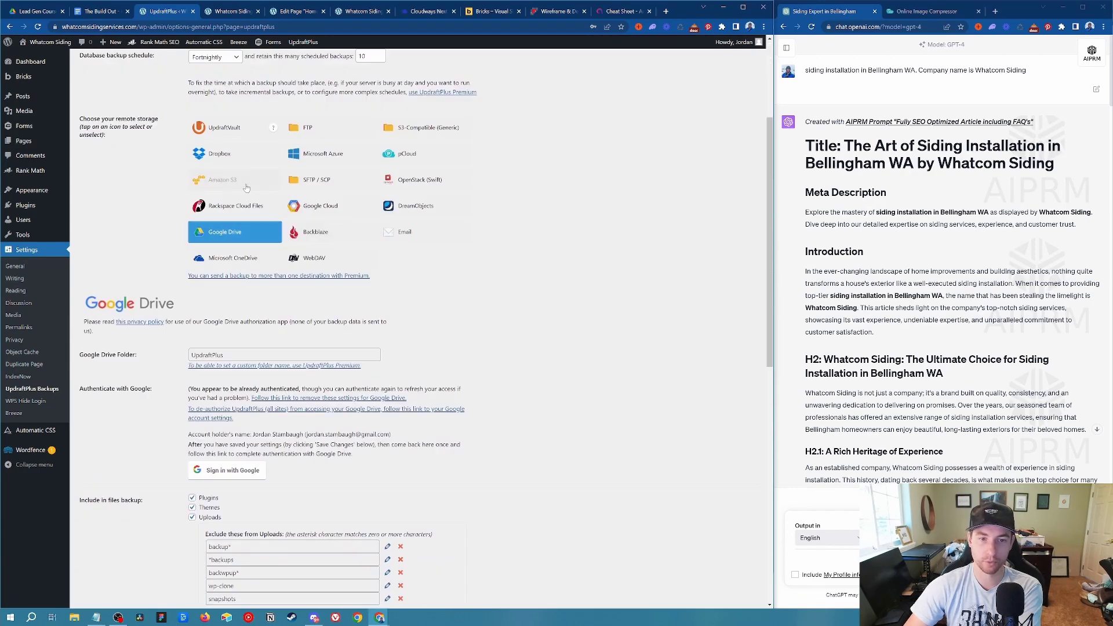
scroll(668, 300, down, 1)
scroll(669, 300, down, 4)
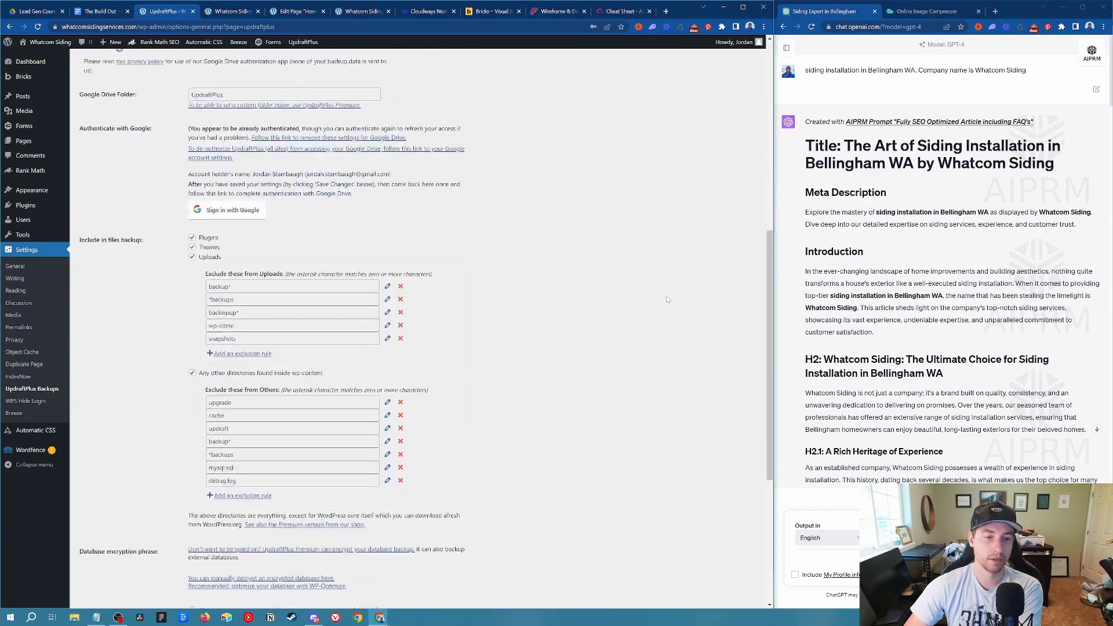
scroll(667, 307, up, 6)
scroll(665, 315, down, 2)
scroll(664, 319, down, 2)
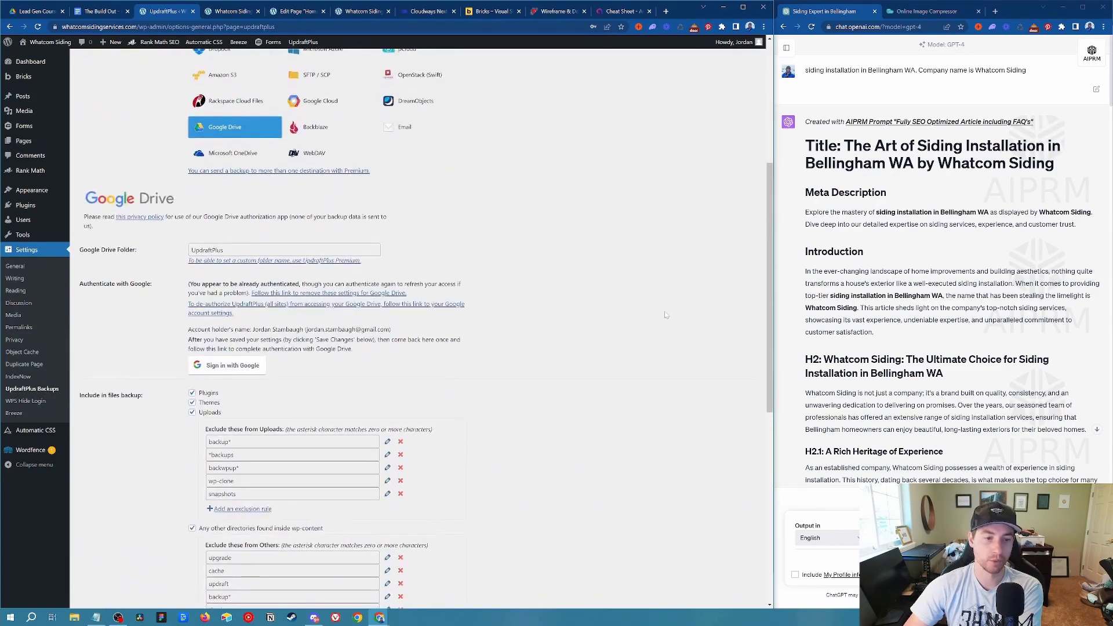
scroll(638, 360, up, 5)
scroll(621, 396, down, 5)
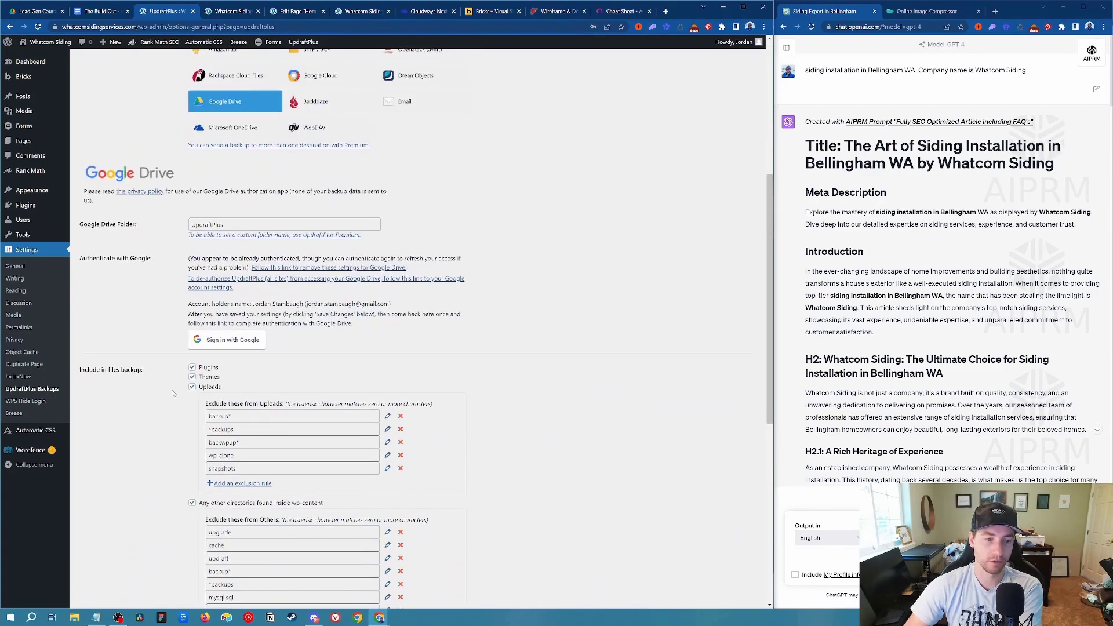
Examine the UpdraftPlus exclusion rules for uploads and for other directories found inside wp-content.
scroll(178, 382, down, 6)
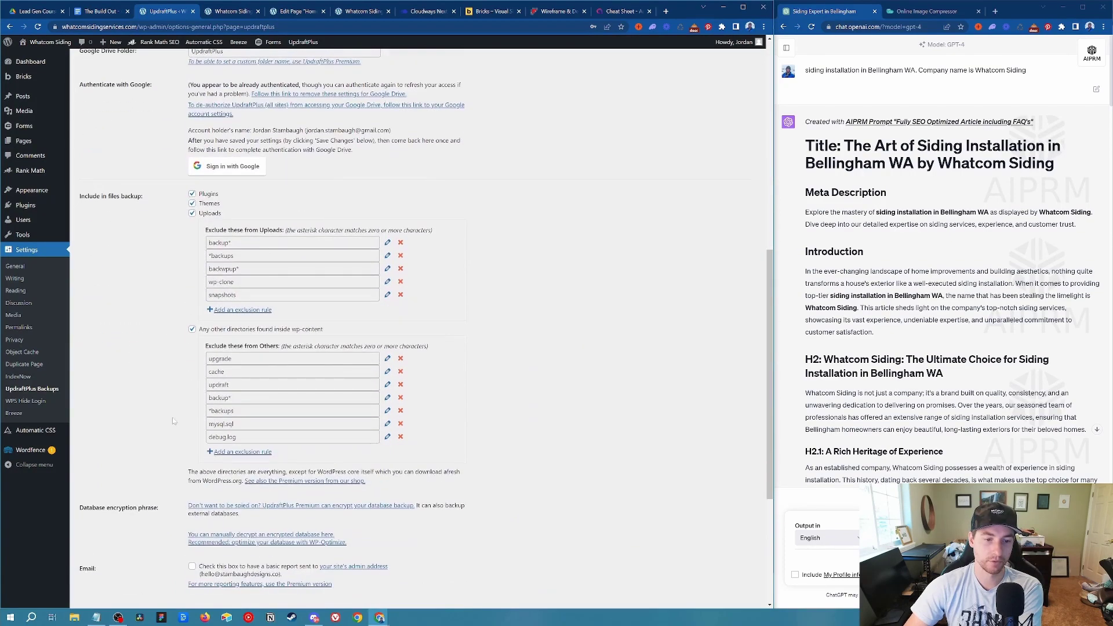
scroll(177, 382, up, 5)
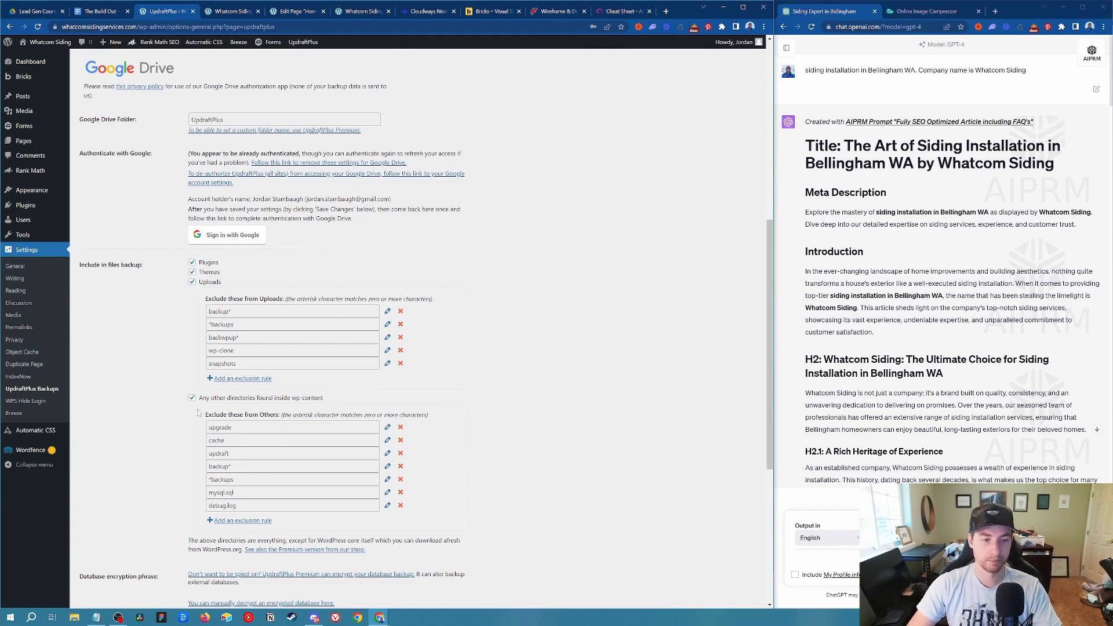
Switch to Cloudways, open the Whatcom Siding app's domain management, and check the actions available for the primary and alias domains.
key(ctrl+7)
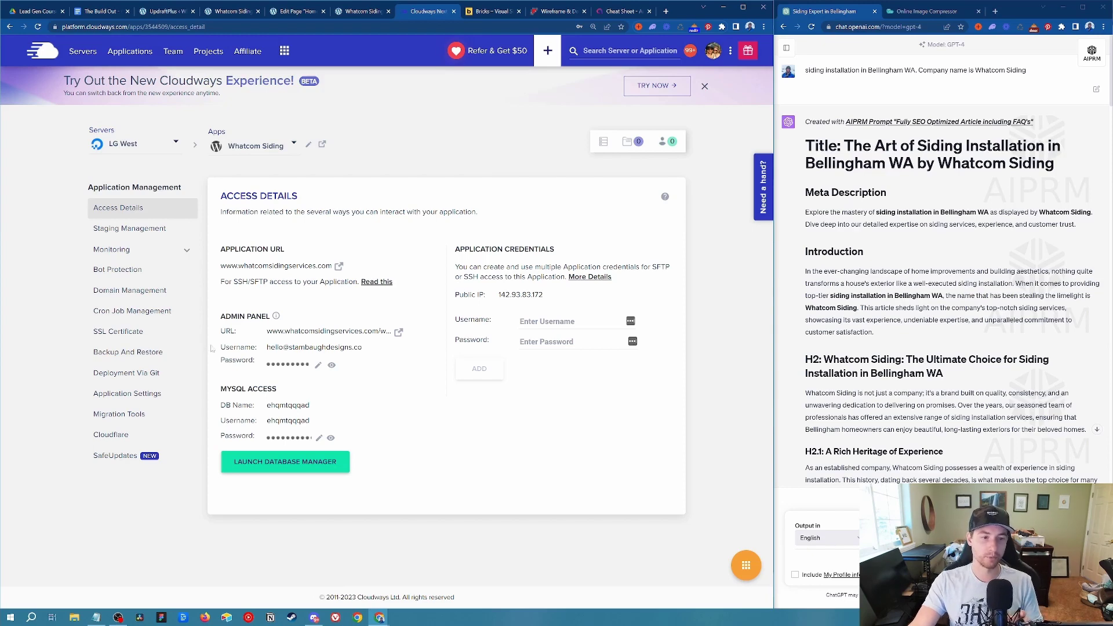
click(144, 291)
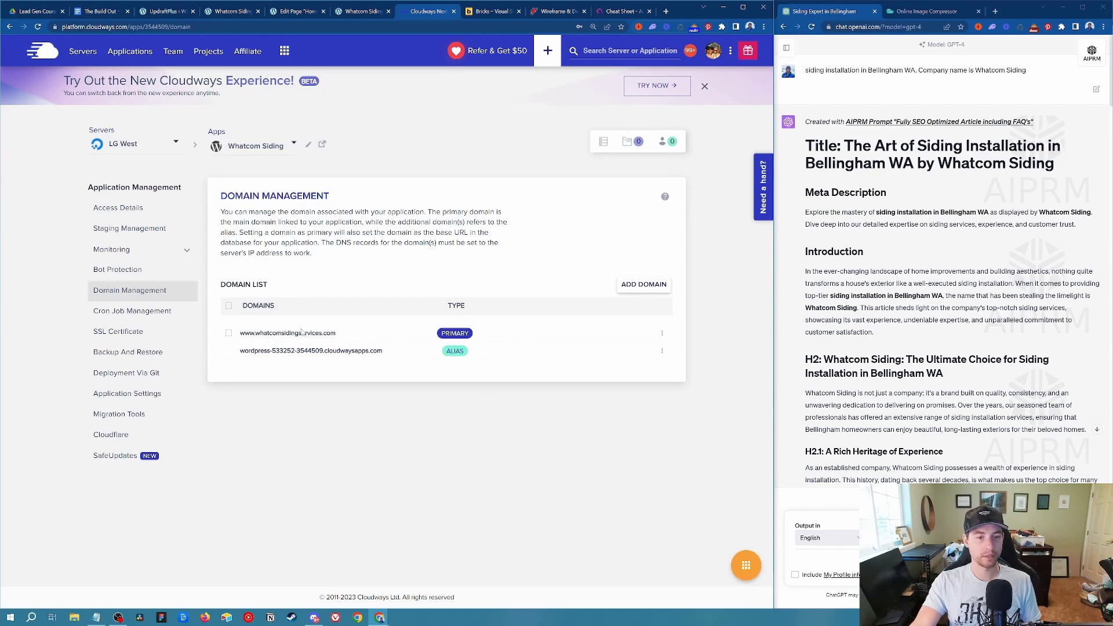
drag(364, 337, 226, 337)
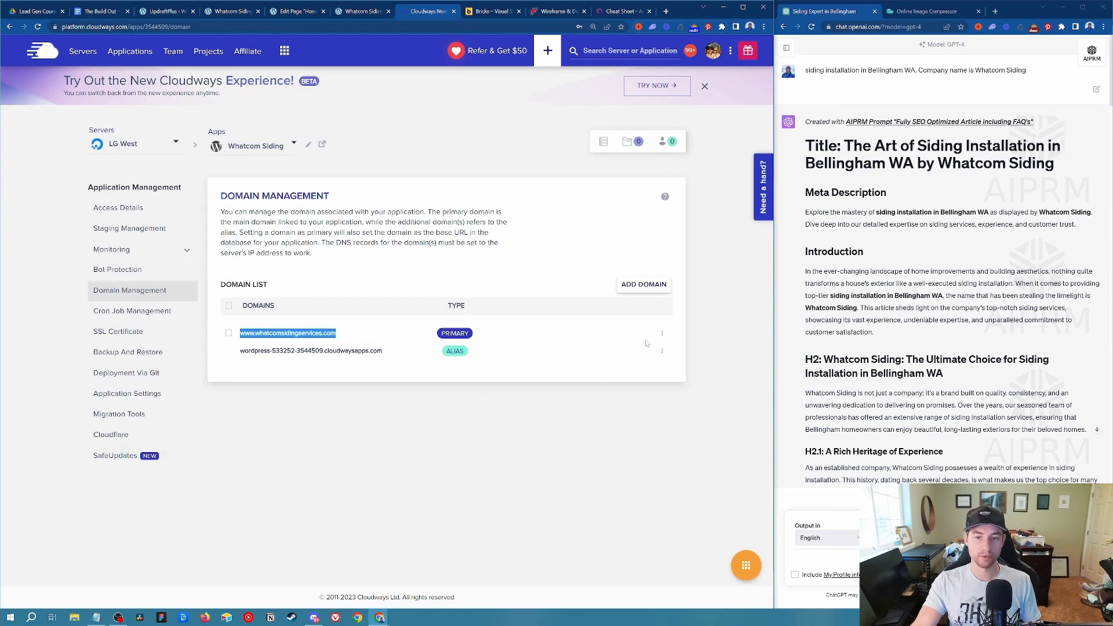
click(662, 334)
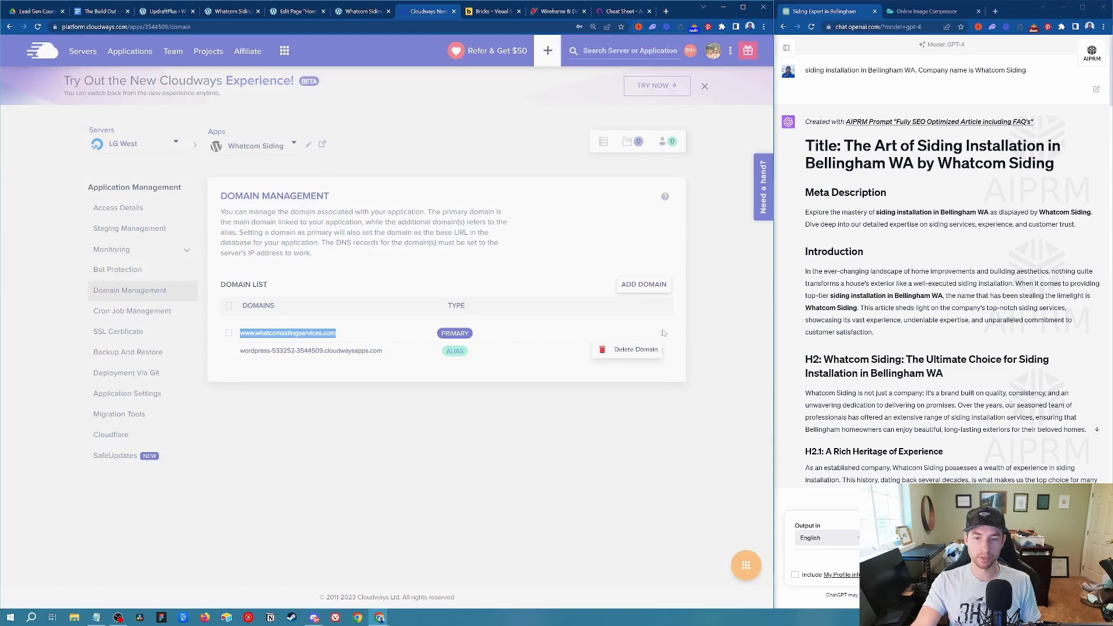
click(502, 351)
click(661, 351)
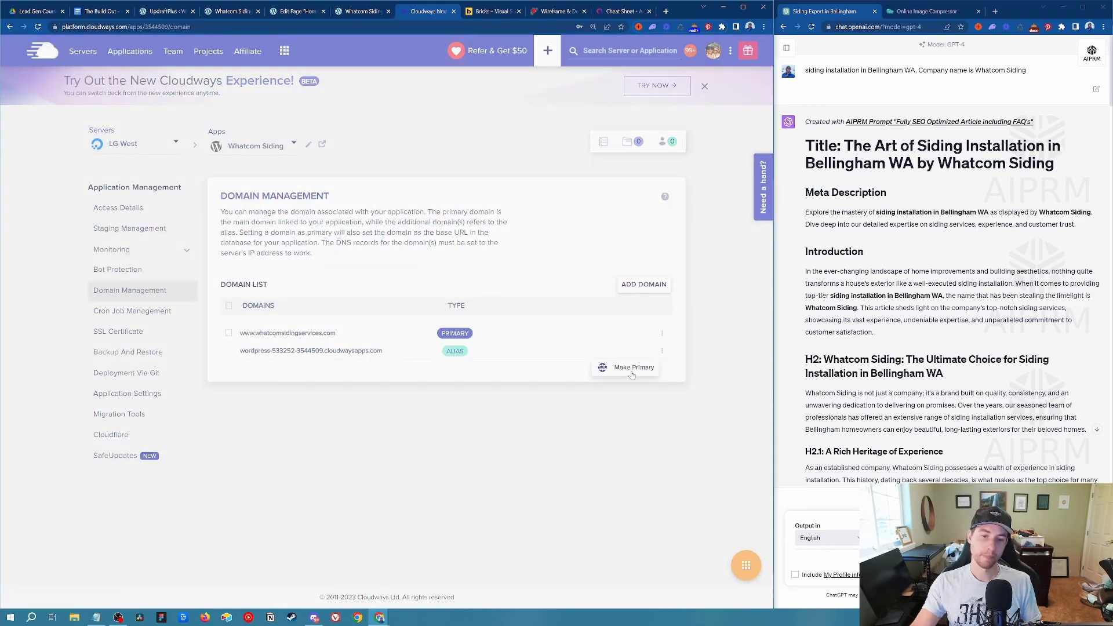
click(467, 460)
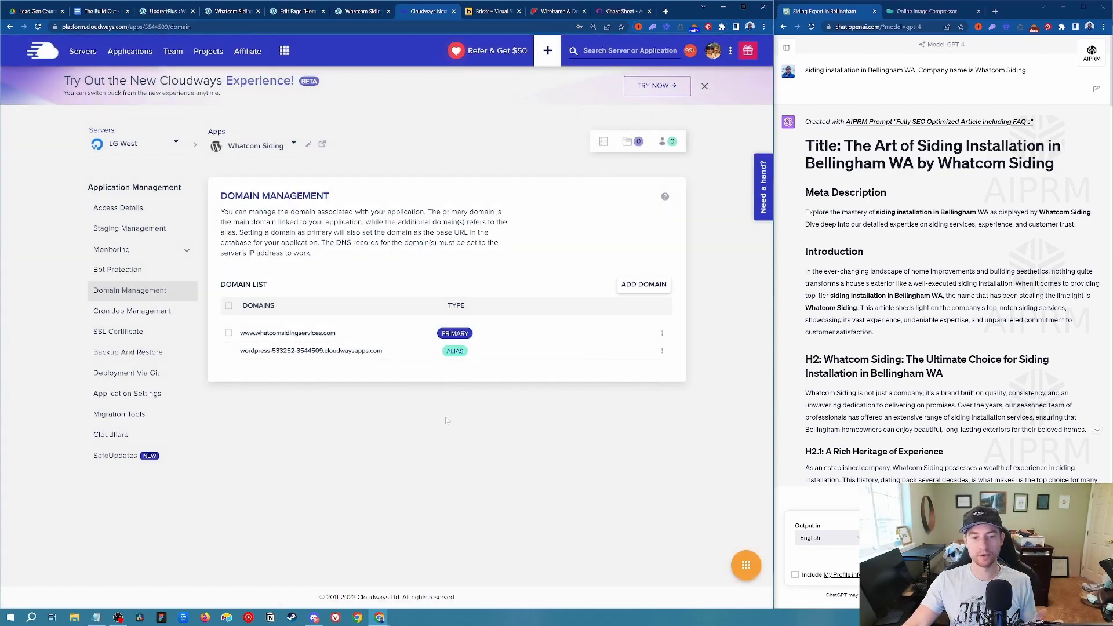
Compare the primary whatcomsidingservices.com domain with the cloudwaysapps.com alias, and return to the application's access details.
drag(337, 333, 238, 333)
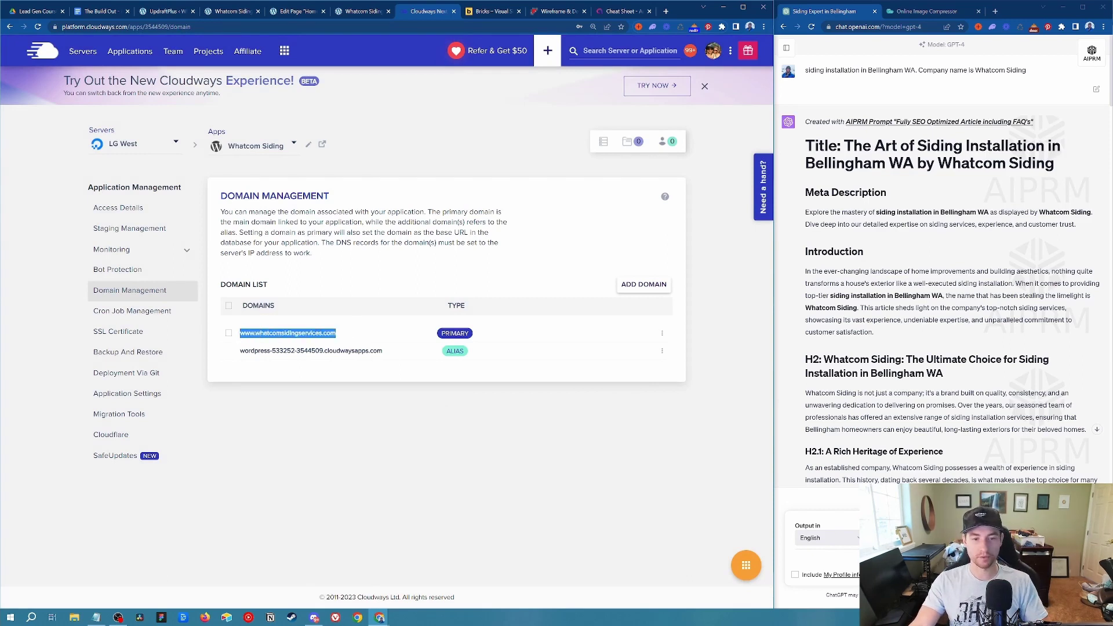
drag(387, 352, 237, 352)
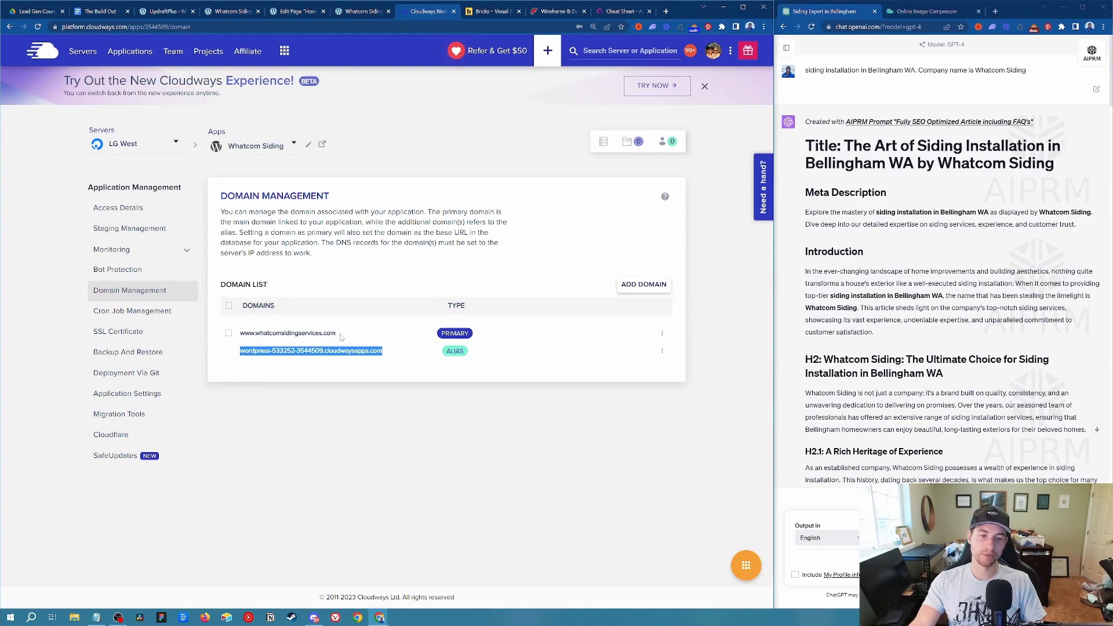
drag(341, 335, 238, 334)
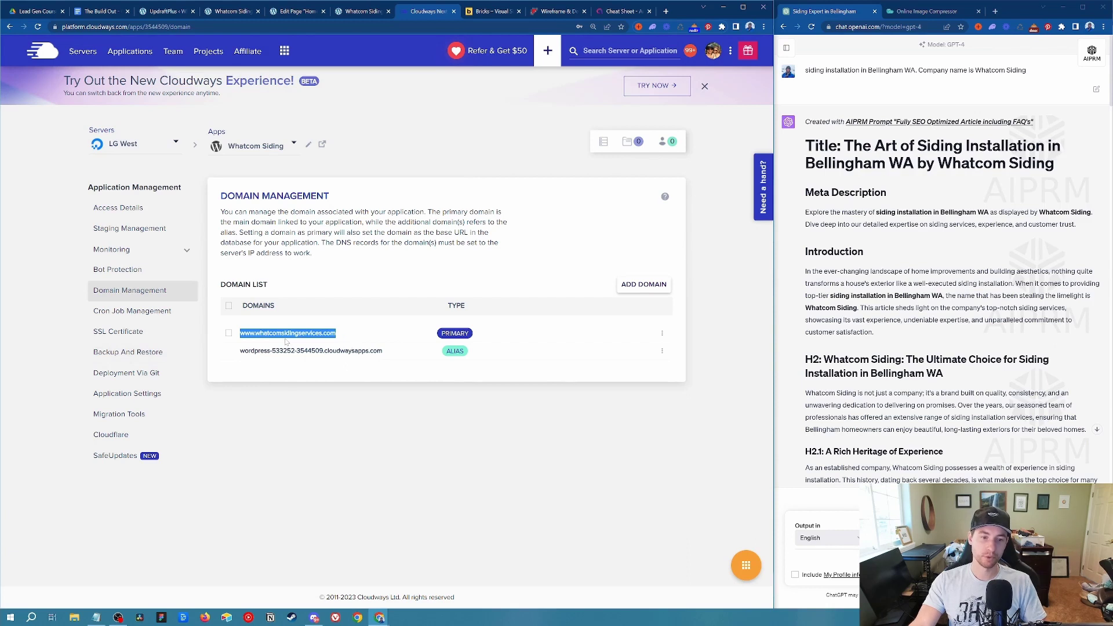
drag(255, 351, 369, 398)
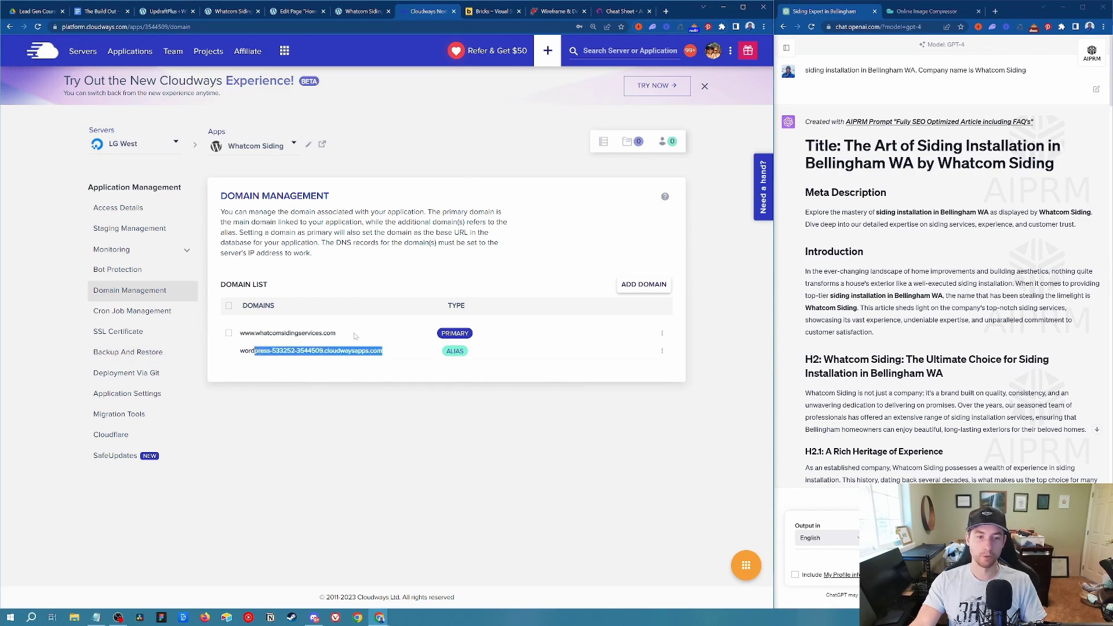
drag(354, 335, 237, 336)
click(419, 436)
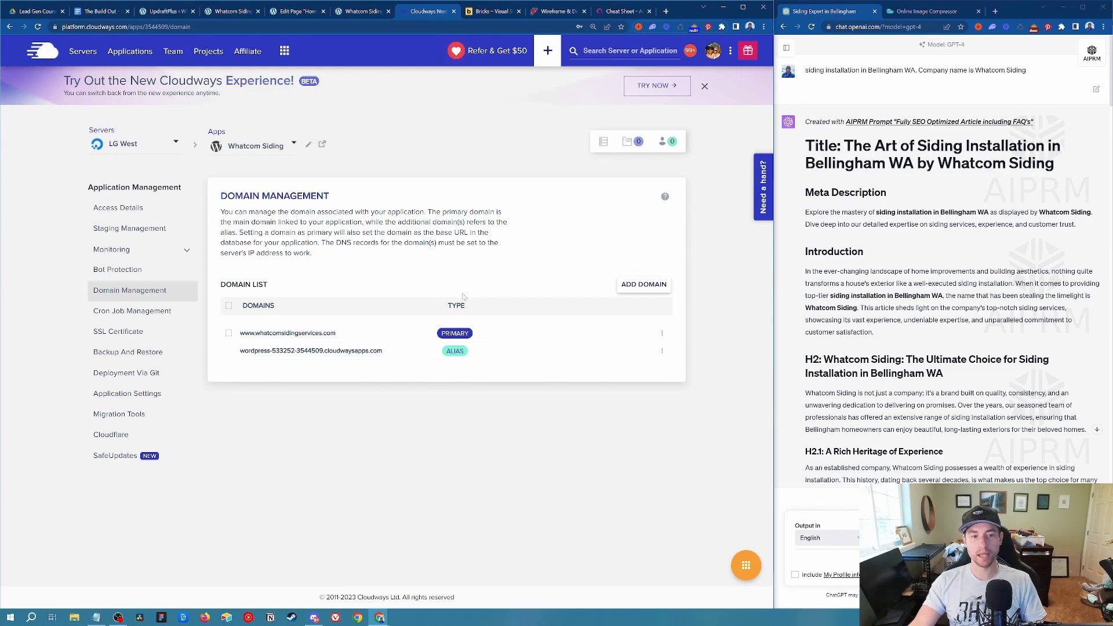
click(118, 208)
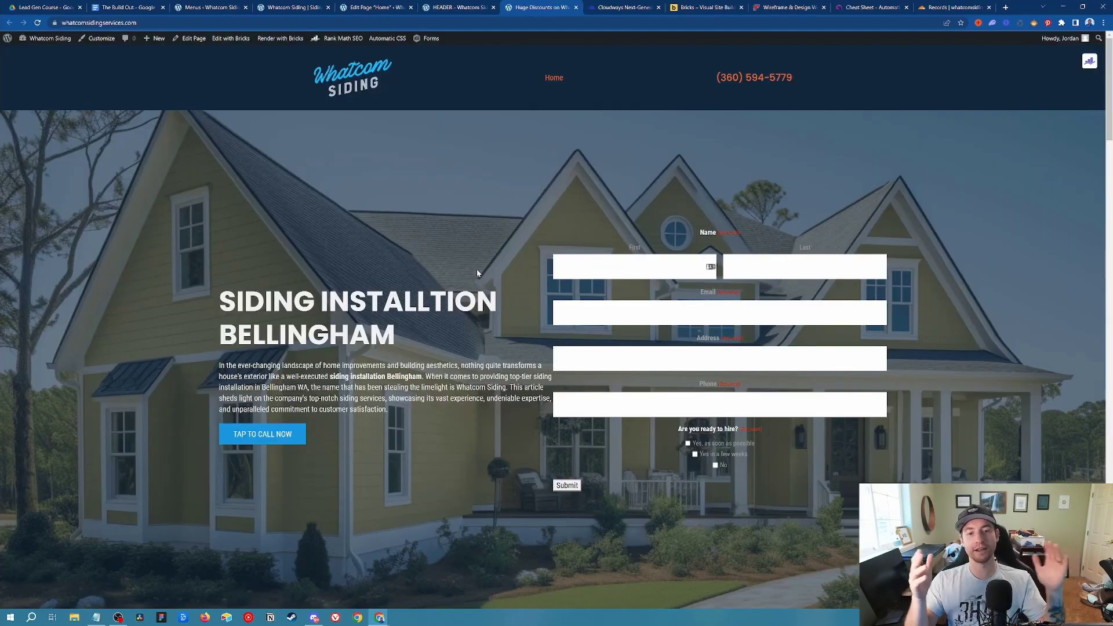
Review the live Whatcom Siding homepage from the hero form through the services, installation process, reasons to choose, and FAQ sections.
scroll(439, 234, down, 10)
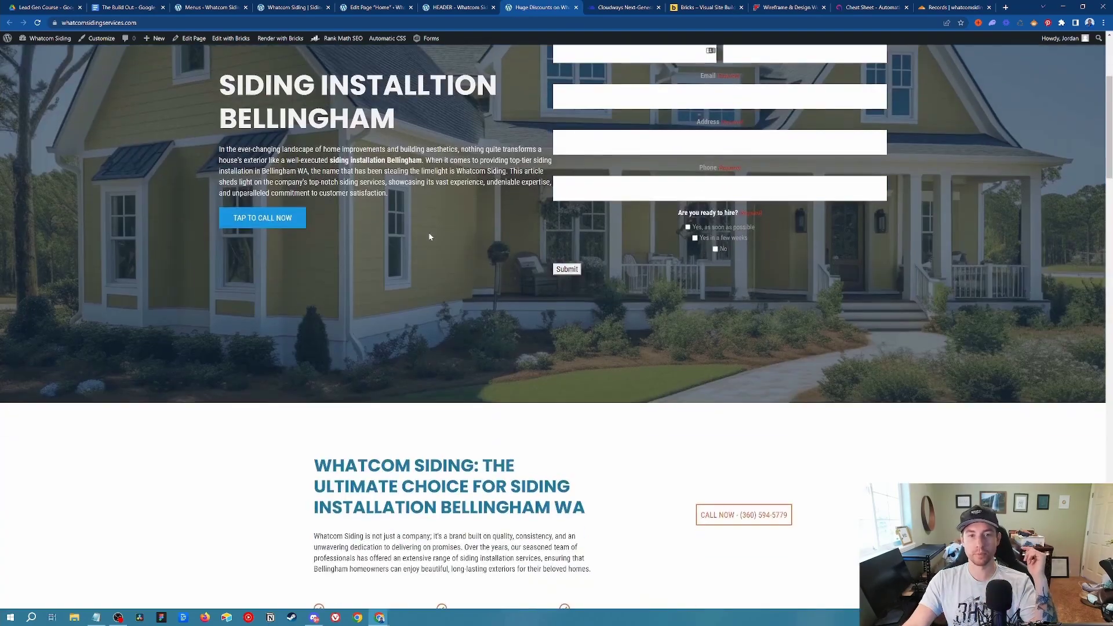
scroll(407, 234, down, 6)
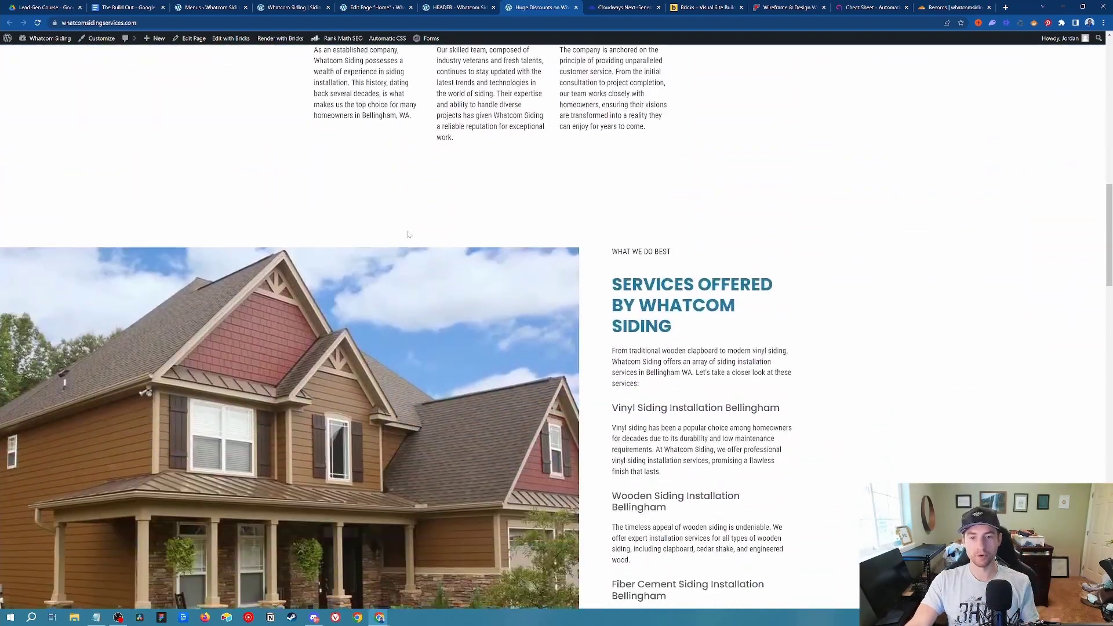
scroll(408, 237, down, 5)
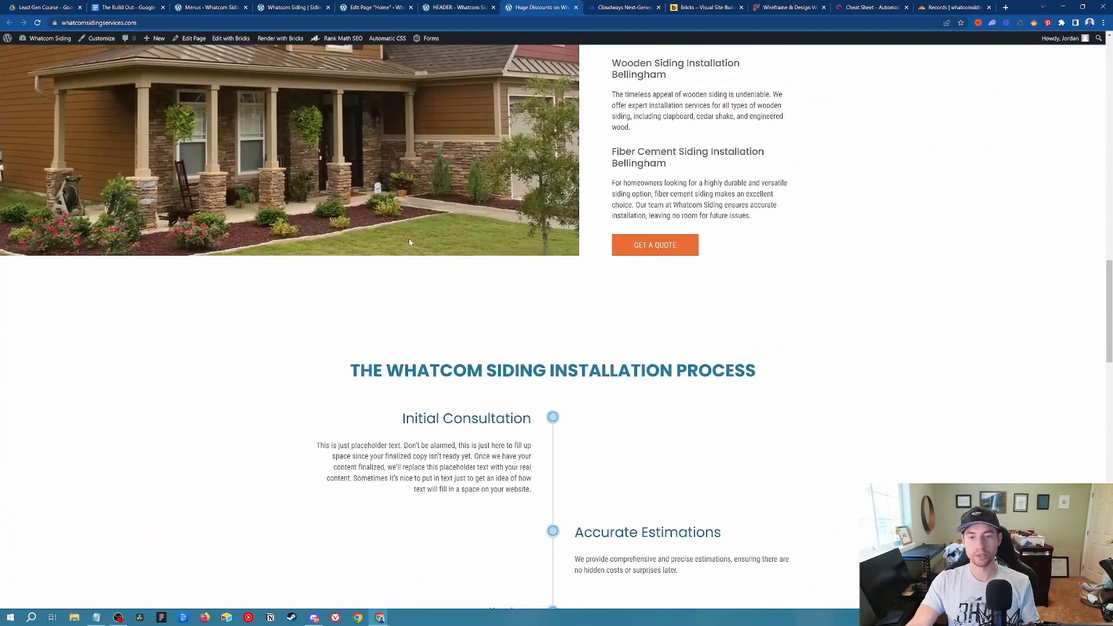
scroll(414, 251, up, 11)
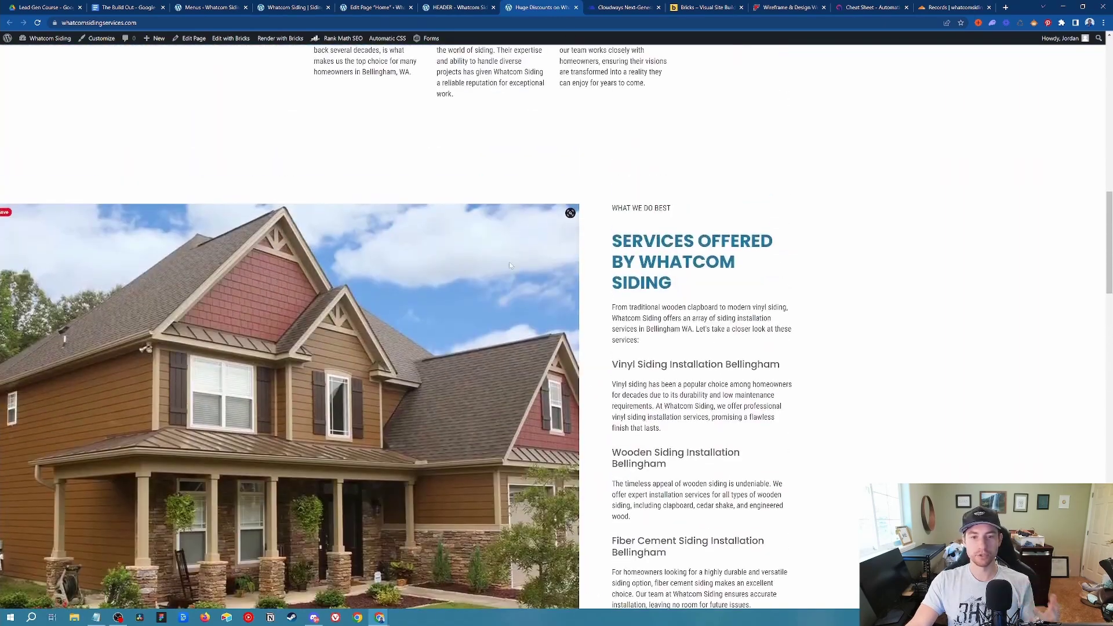
scroll(556, 327, down, 2)
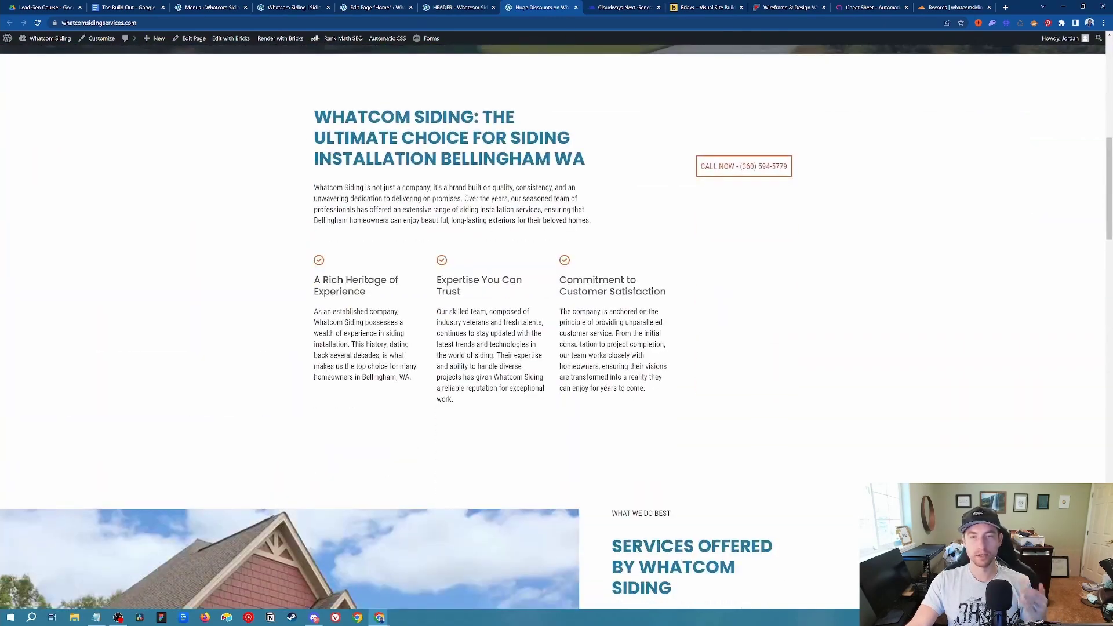
scroll(505, 313, down, 7)
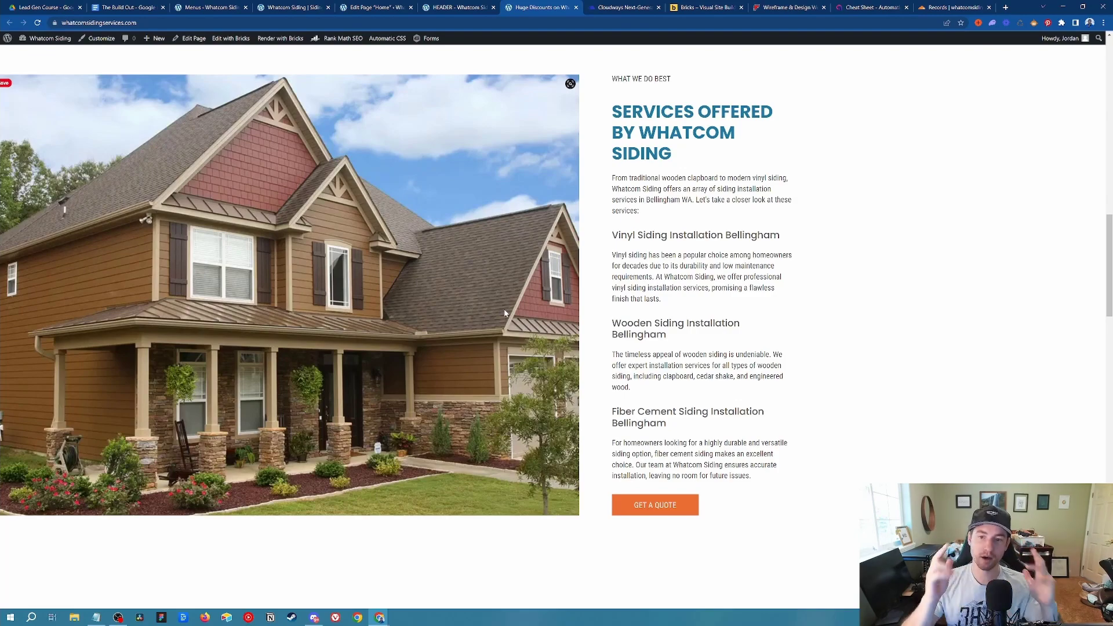
scroll(671, 305, down, 11)
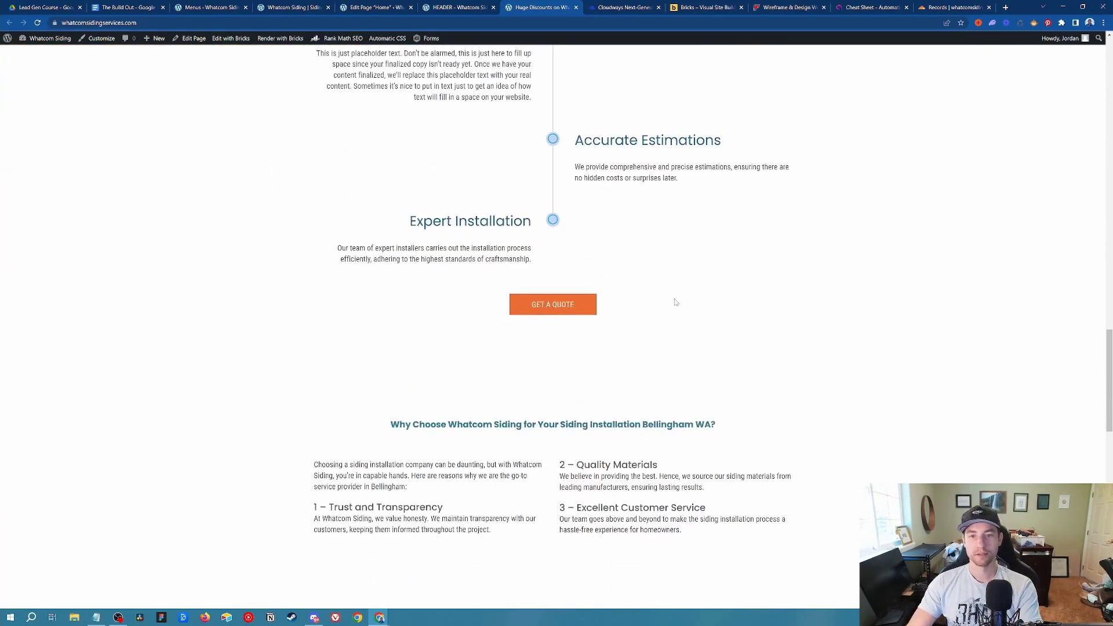
scroll(672, 304, up, 6)
scroll(711, 295, down, 10)
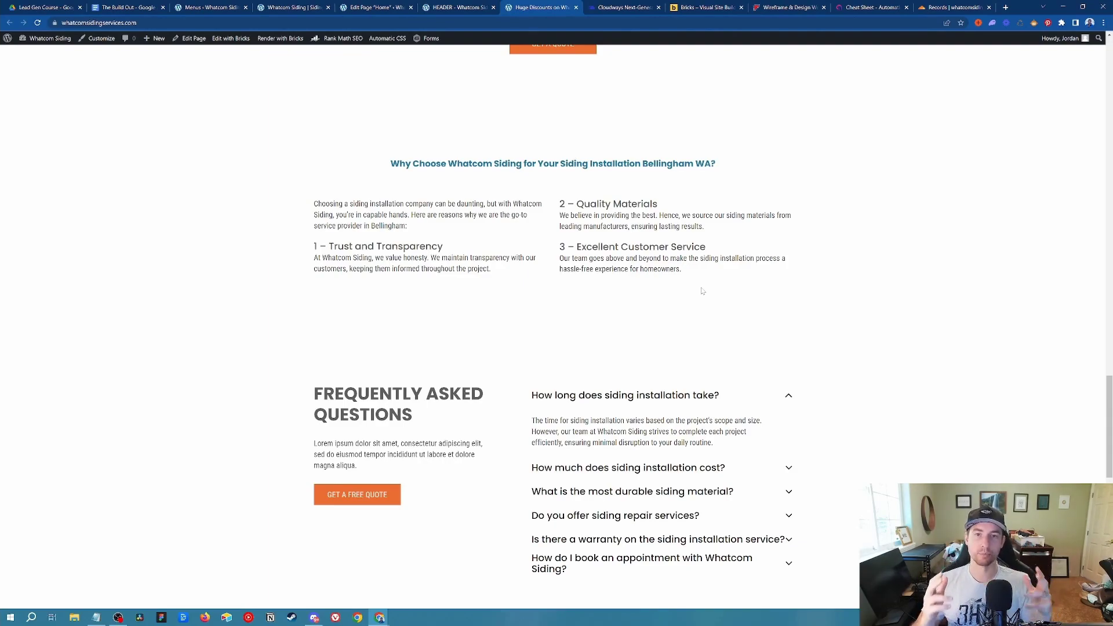
scroll(703, 291, up, 20)
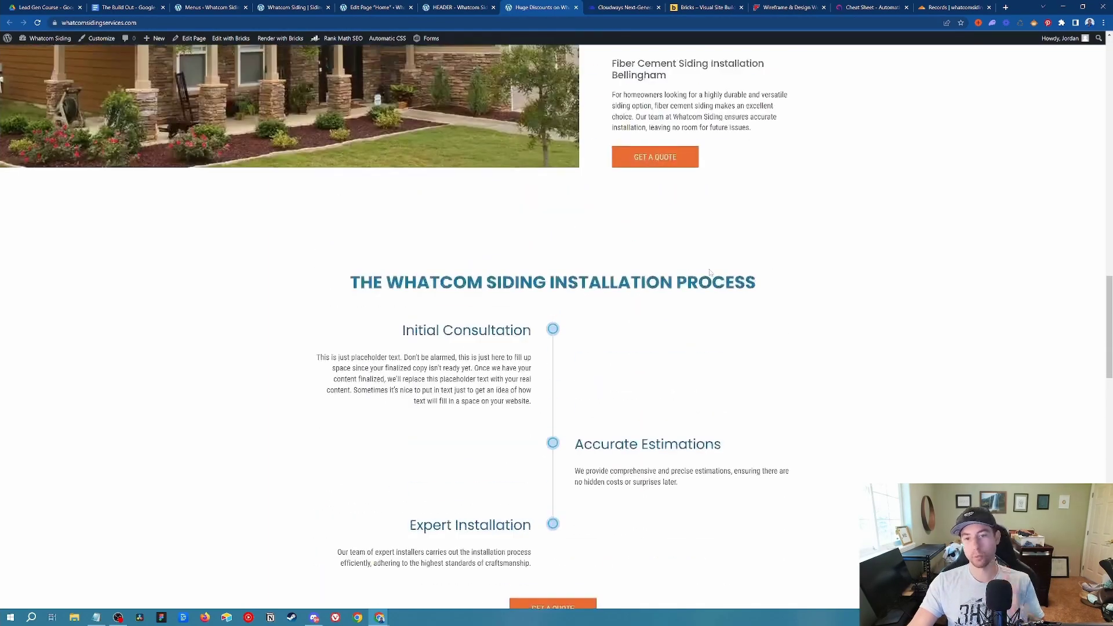